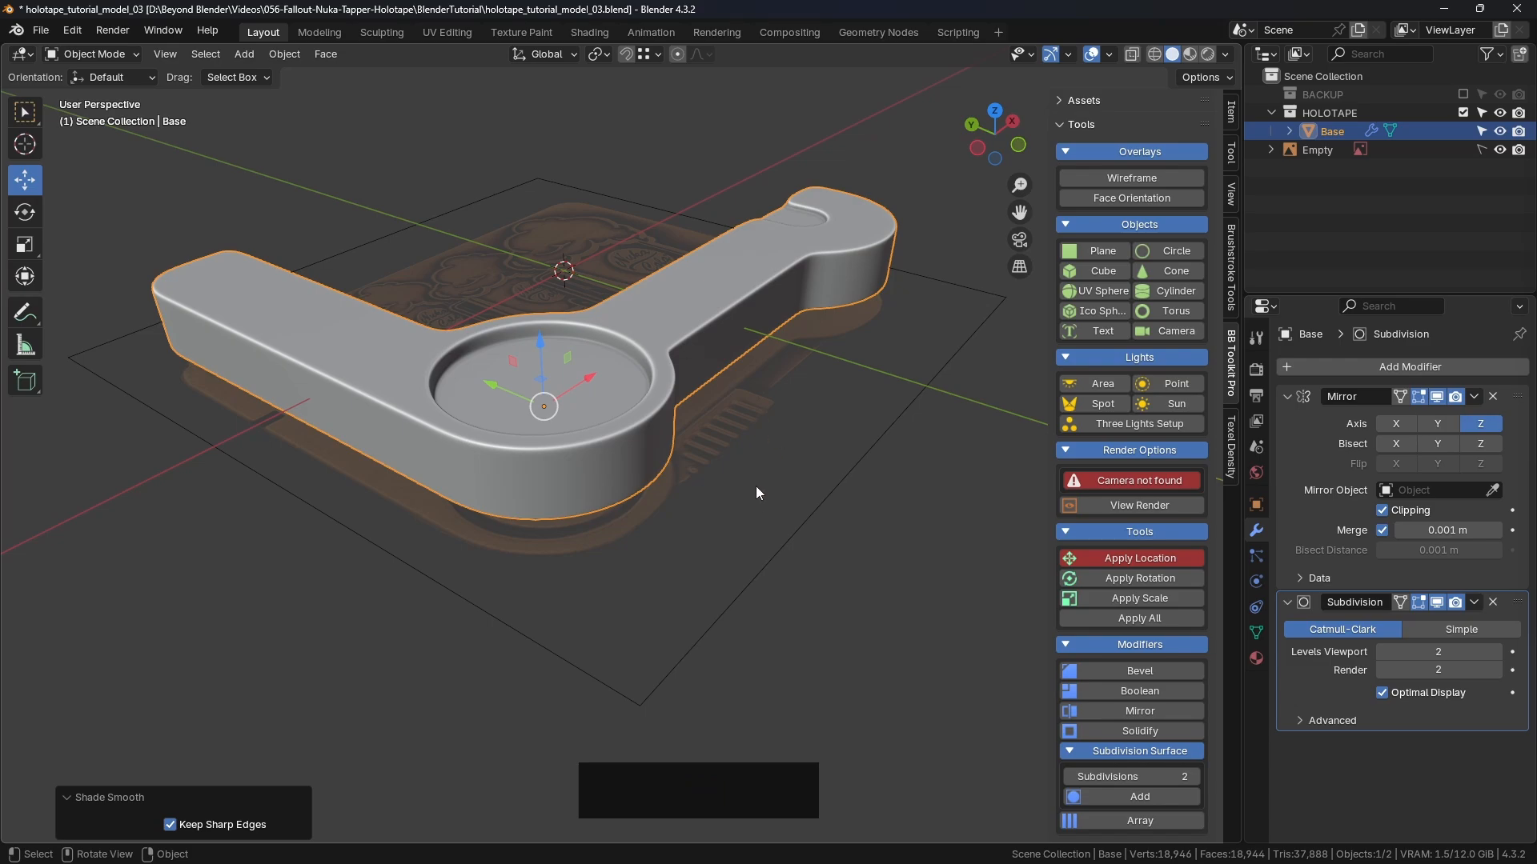
Step: Select the Base object and turn on the wireframe overlay over its shaded surface
left_click(803, 422)
middle_click_drag(803, 423, 739, 329)
scroll(739, 329, "up", 3)
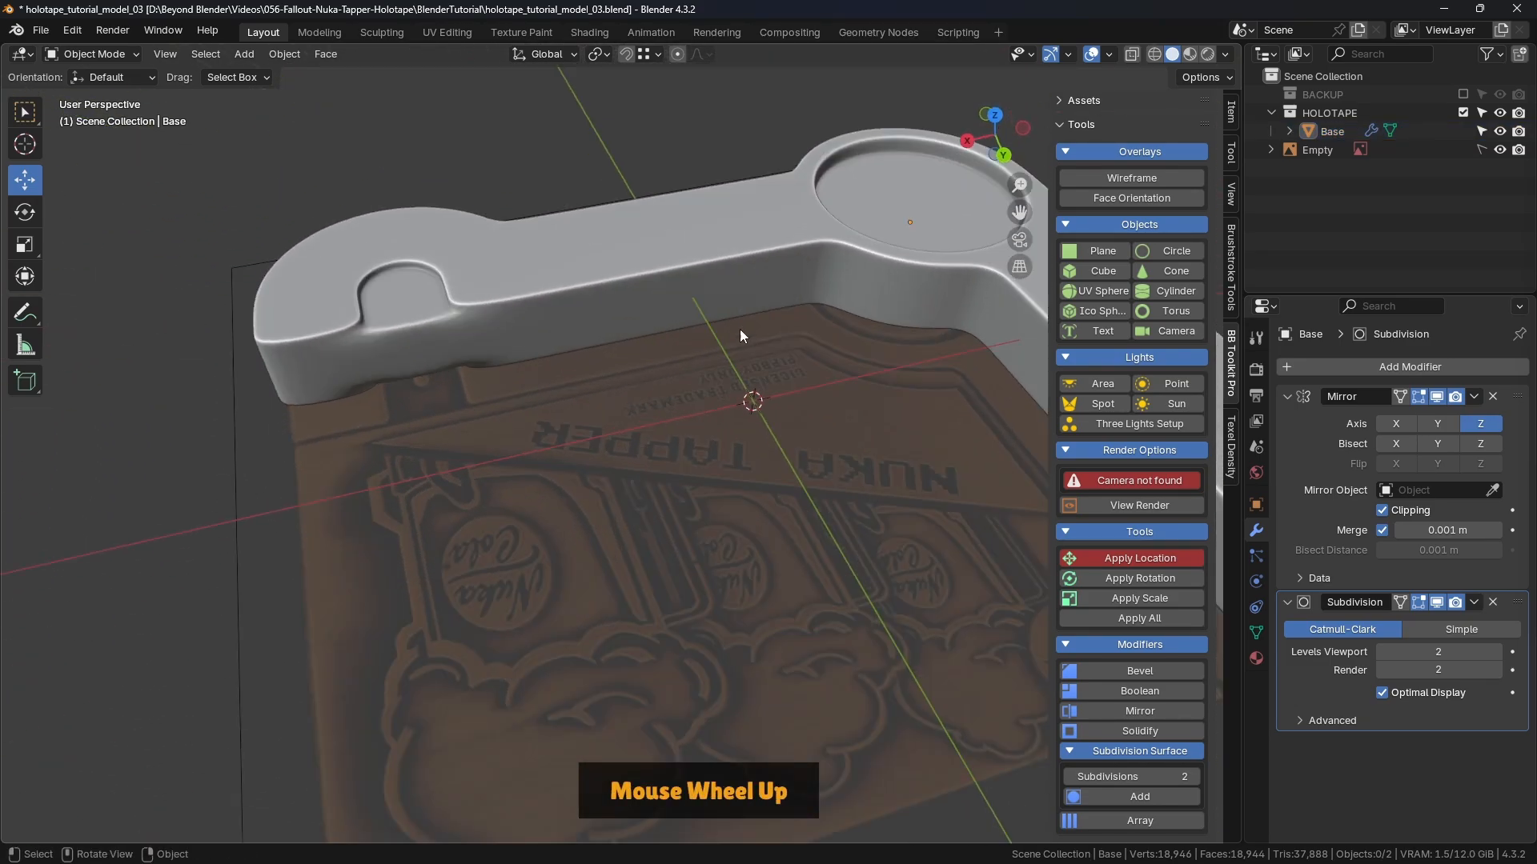
middle_click_drag(540, 310, 658, 296, "shift")
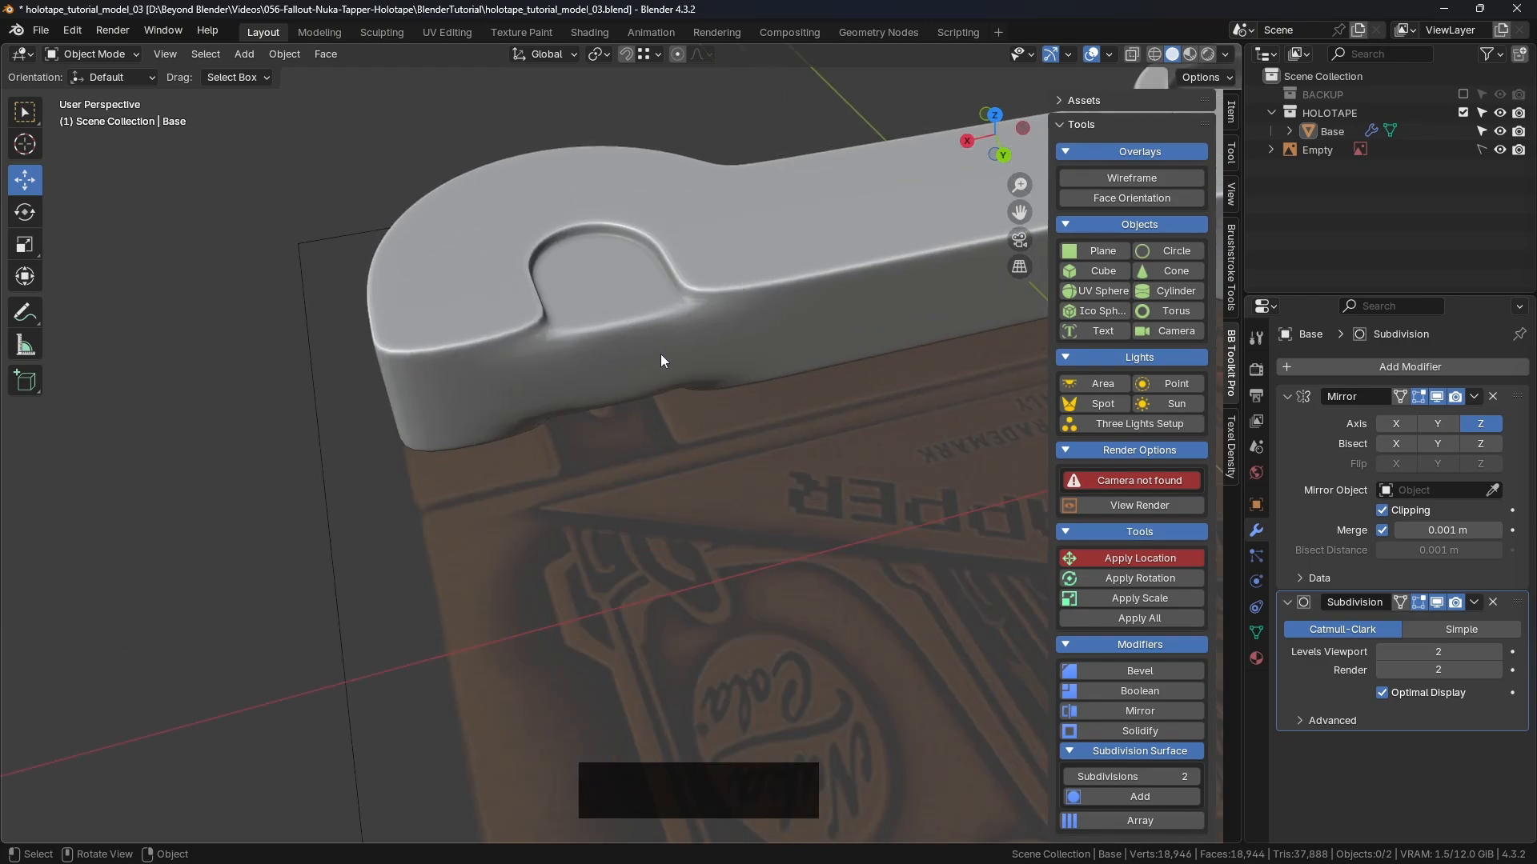
middle_click_drag(661, 355, 354, 421, "shift")
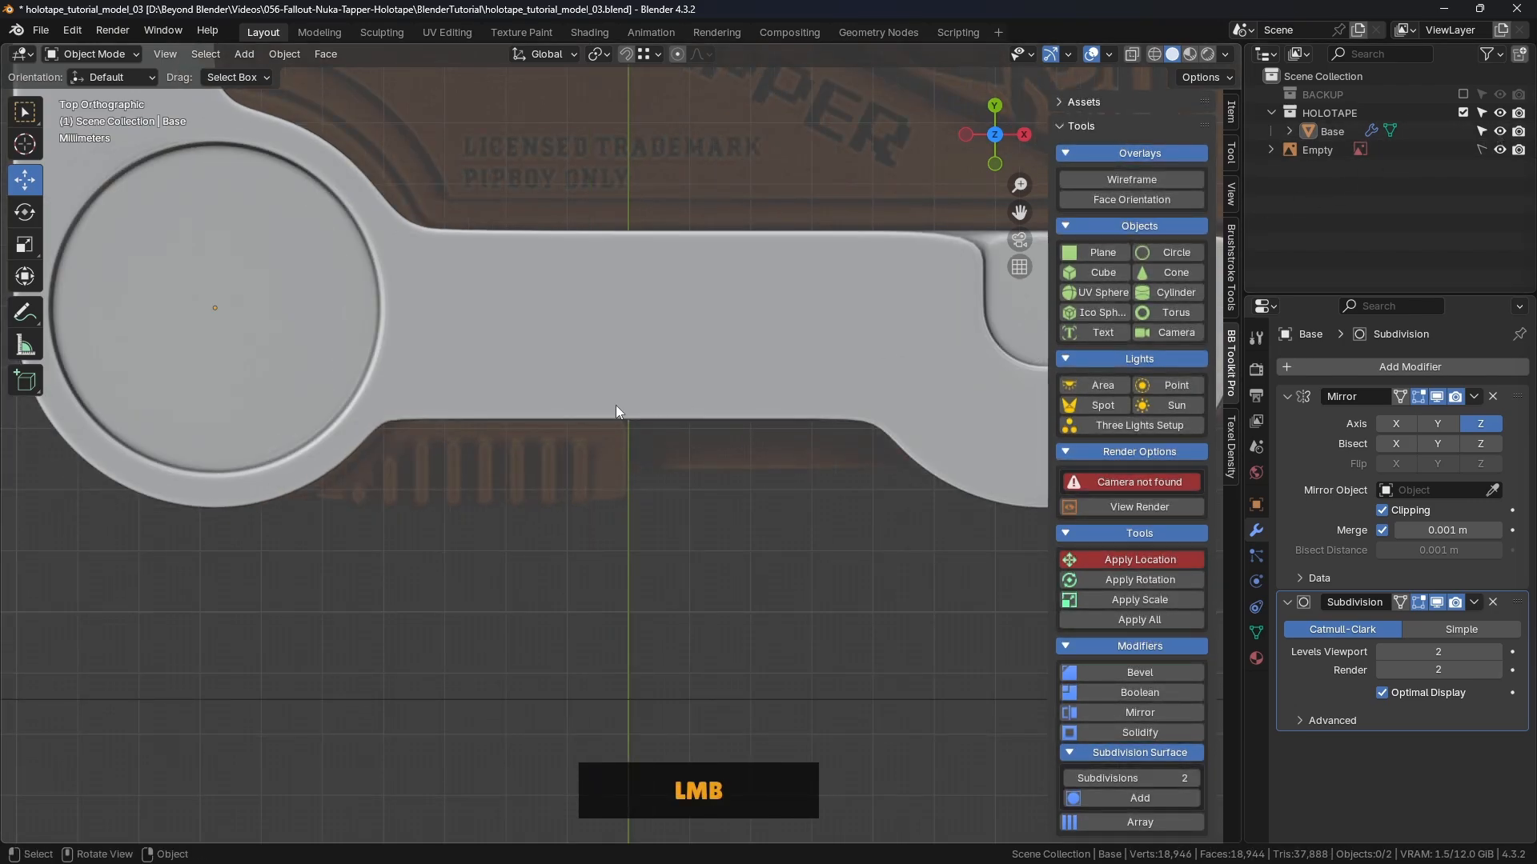
scroll(544, 387, "down", 1)
left_click(543, 393)
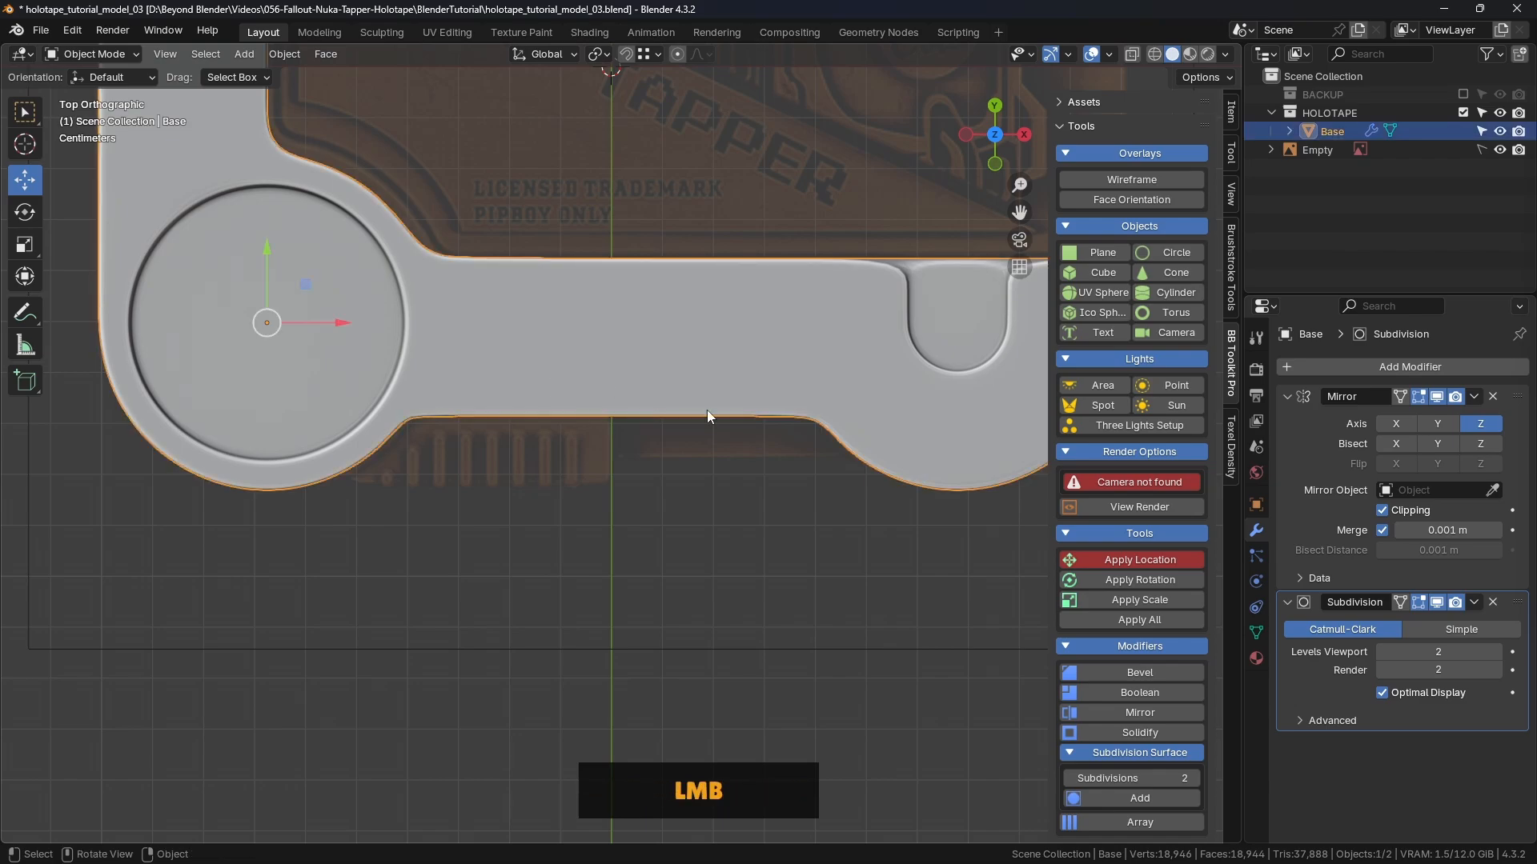
left_click(1129, 180)
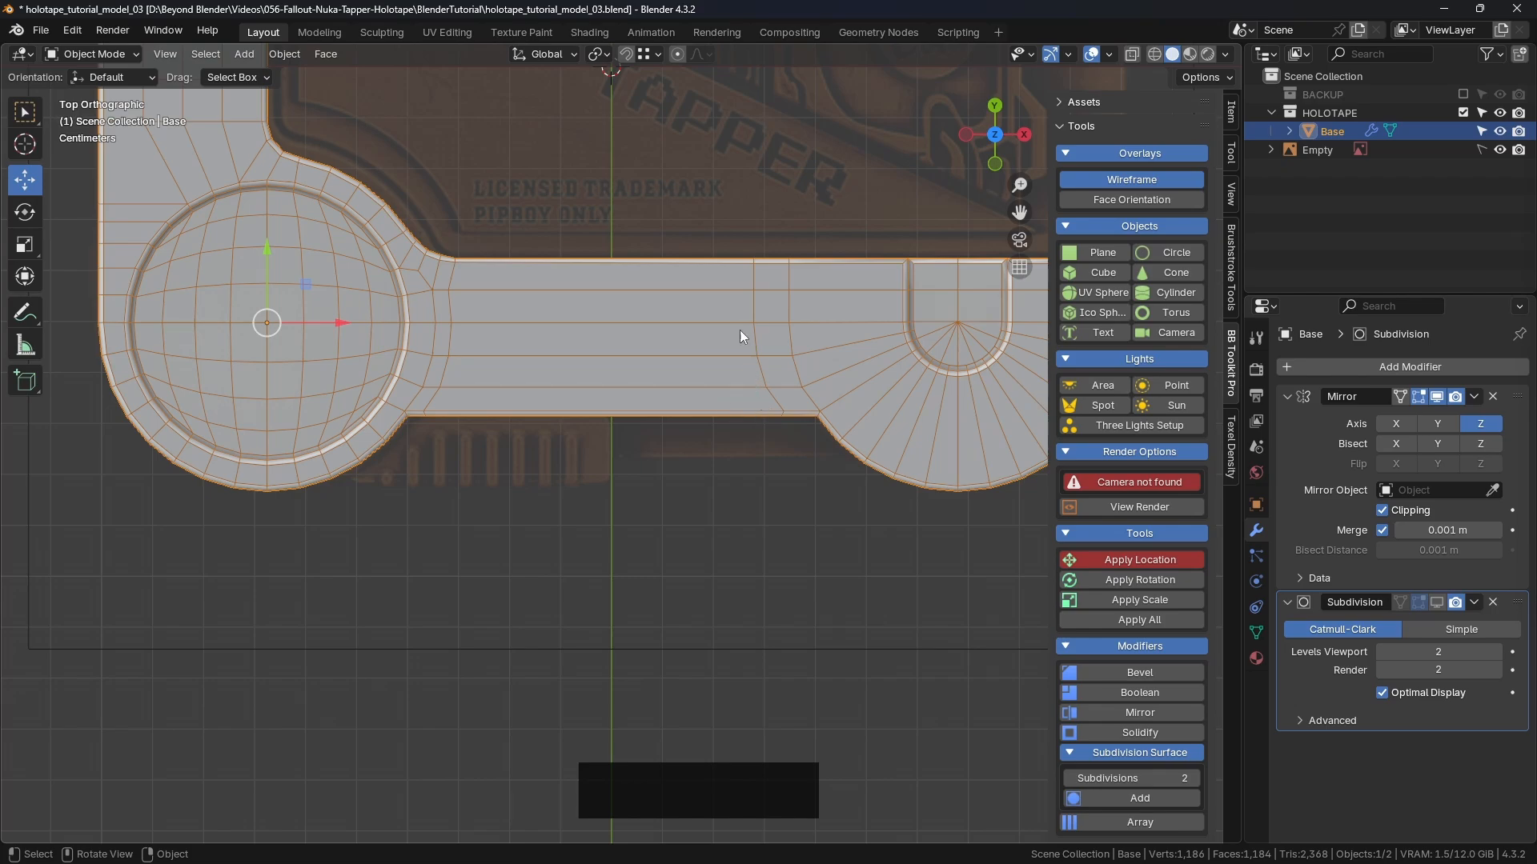
mouse_move(739, 330)
middle_mouse_down()
mouse_move(763, 346)
mouse_move(690, 304)
mouse_move(722, 330)
middle_mouse_up()
Step: Enter Edit Mode and dissolve two edge loops across the long bar
key("Tab")
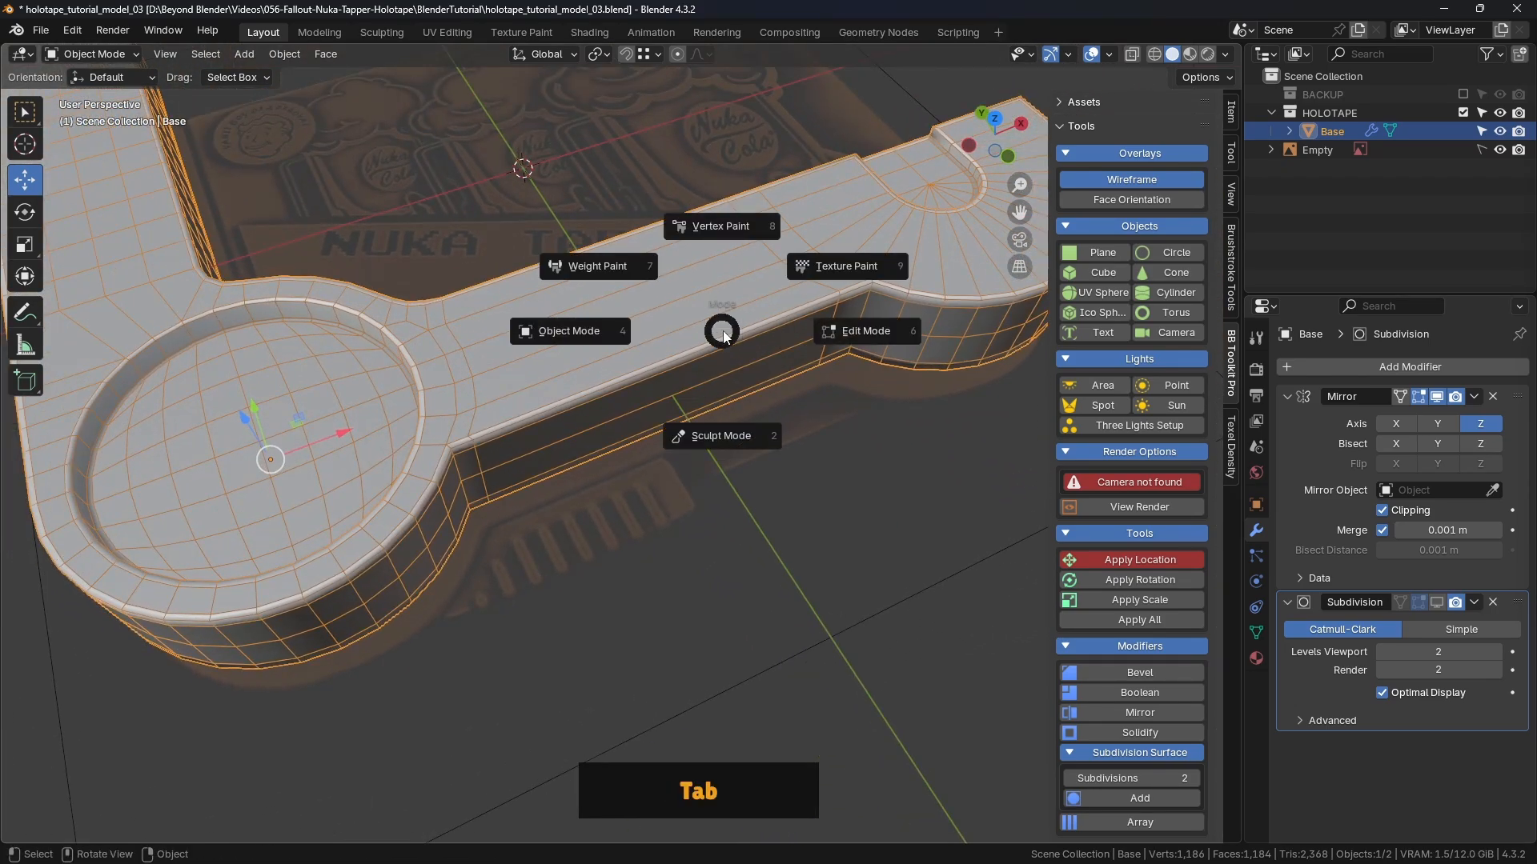
left_click(860, 335)
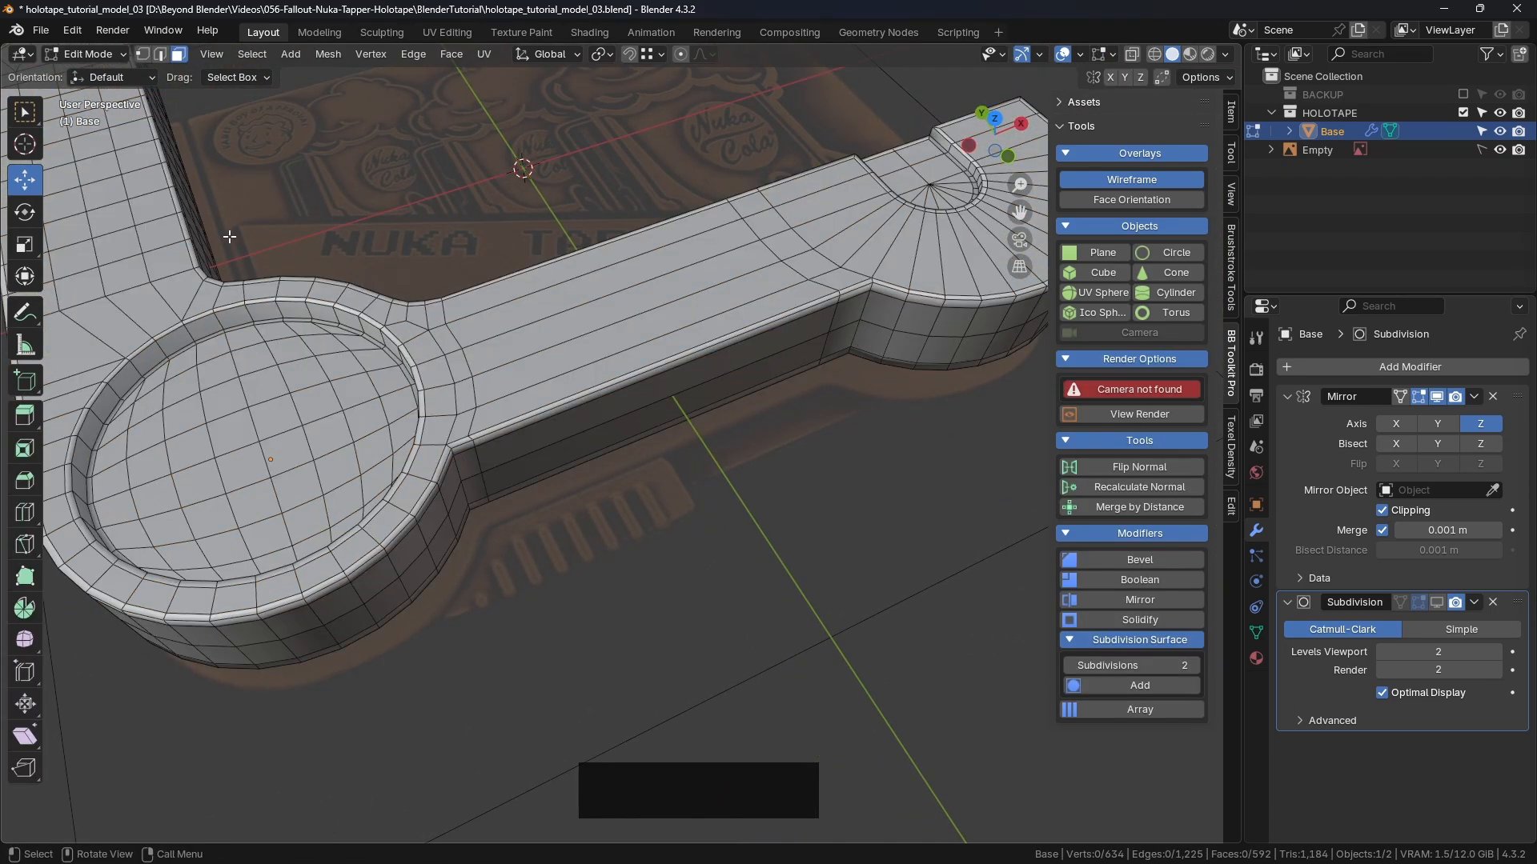
left_click(486, 370, "alt")
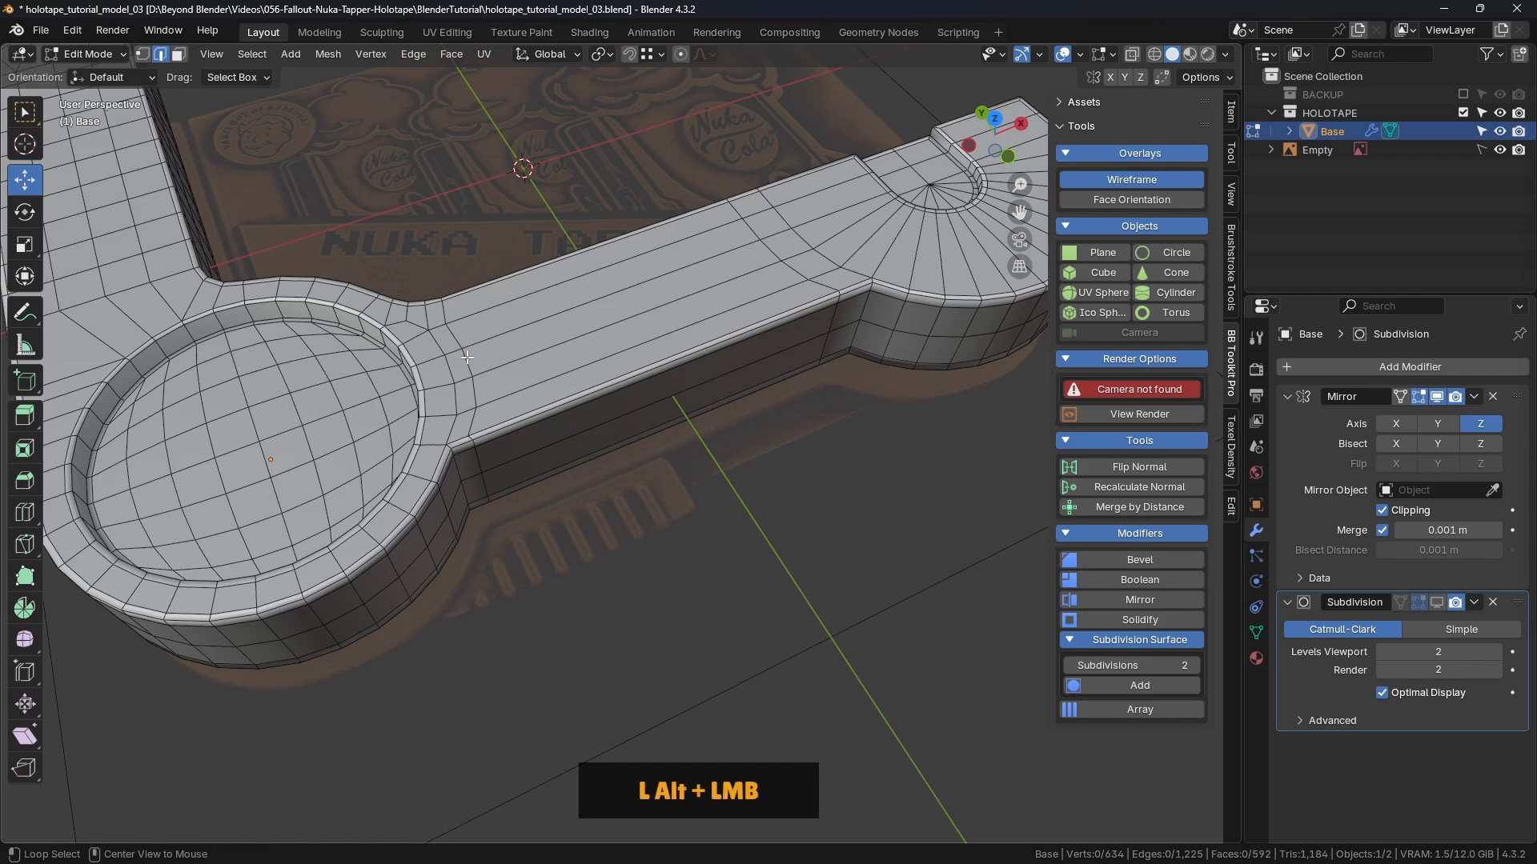
left_click(798, 270, "alt+shift")
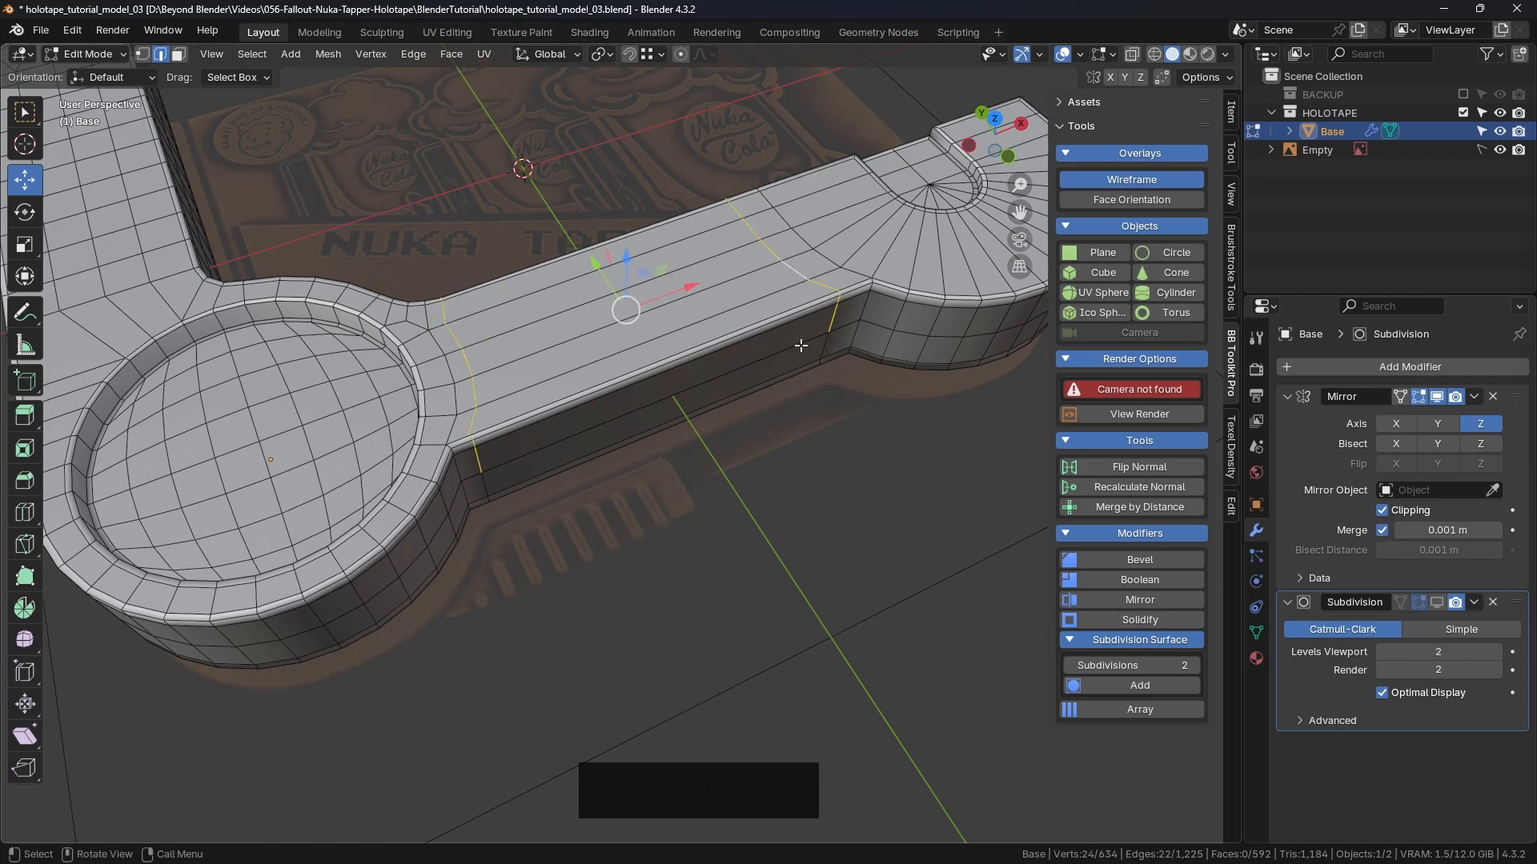
key("ctrl+Delete")
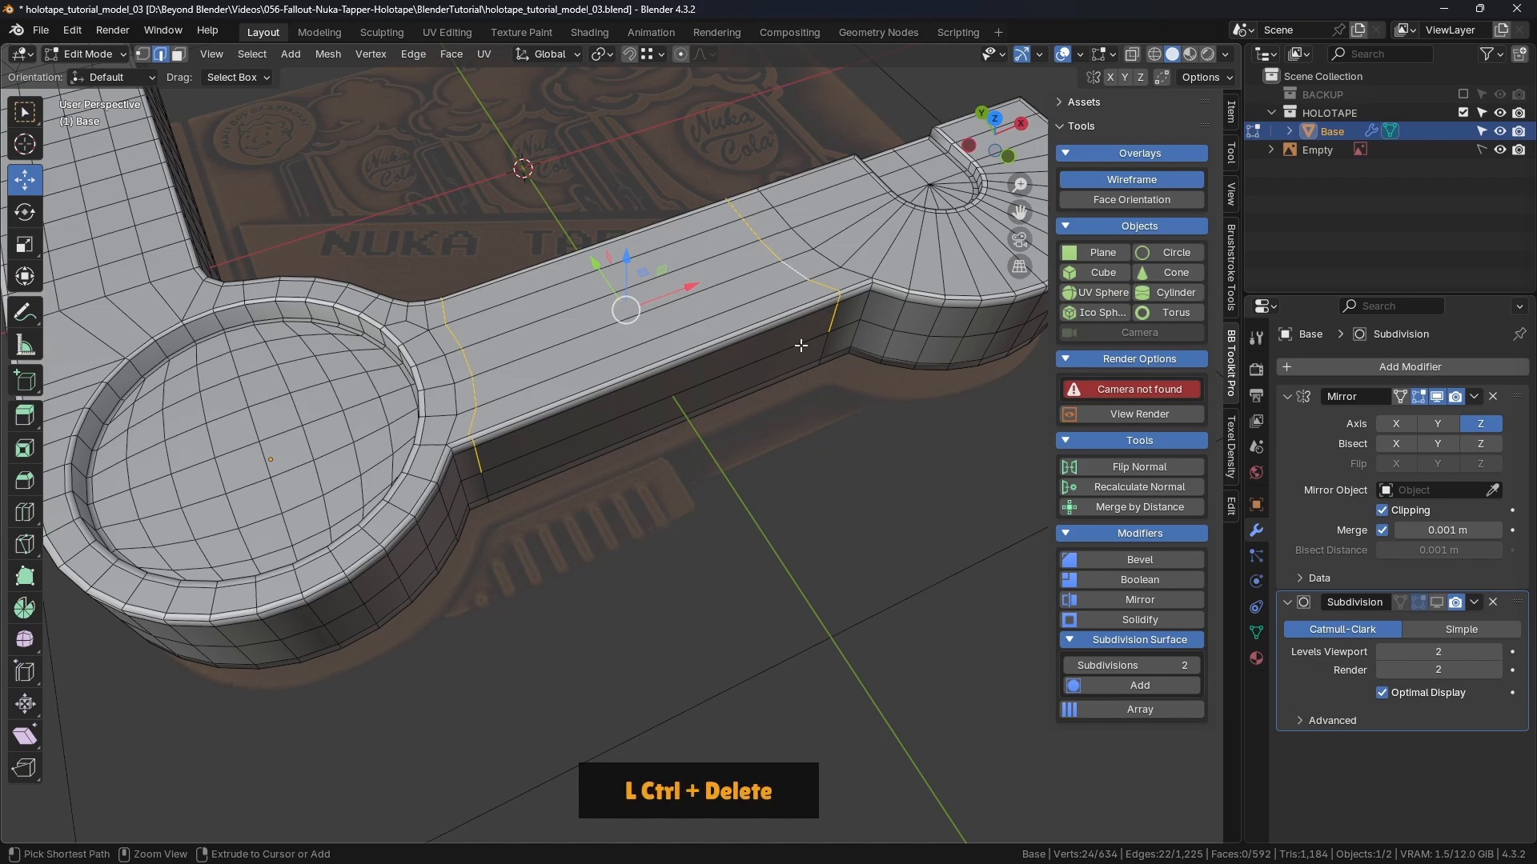
Step: Preview twelve new loop cuts across the bar
middle_click_drag(835, 336, 729, 340)
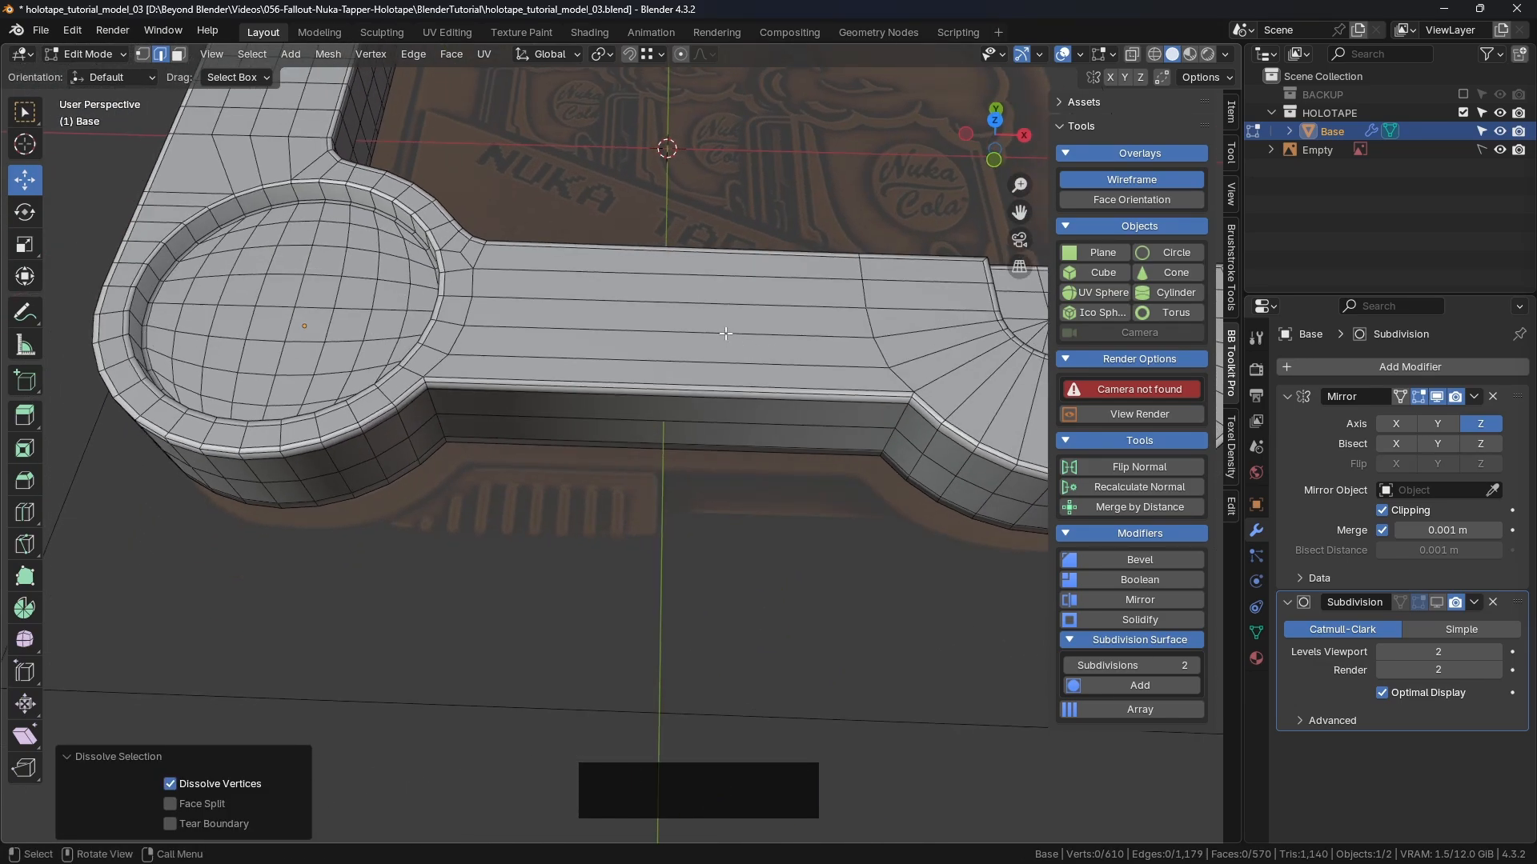
key("ctrl")
key("ctrl+r")
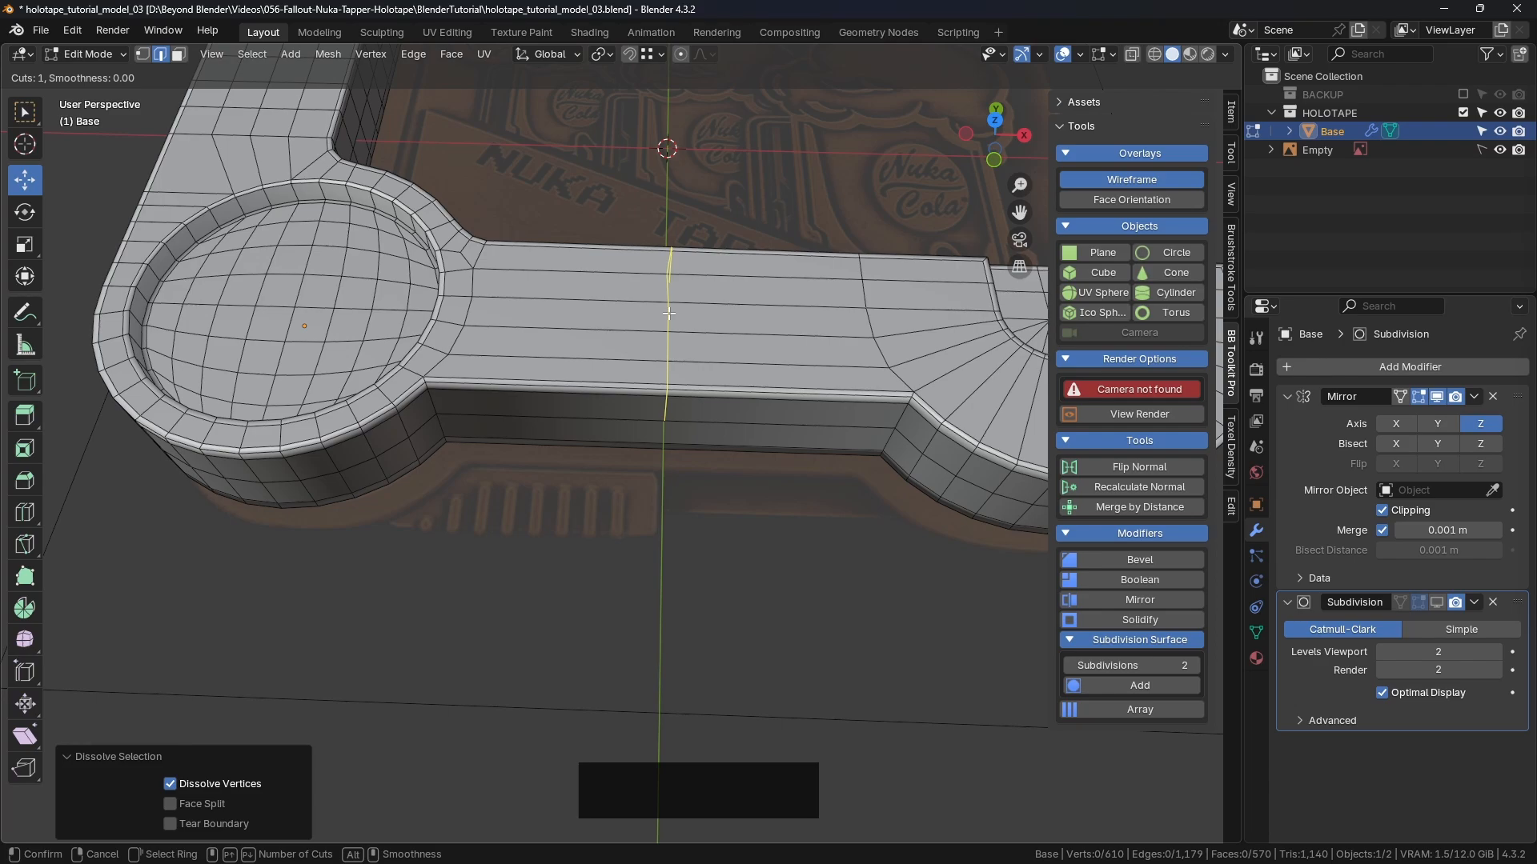
scroll(668, 312, "up", 9)
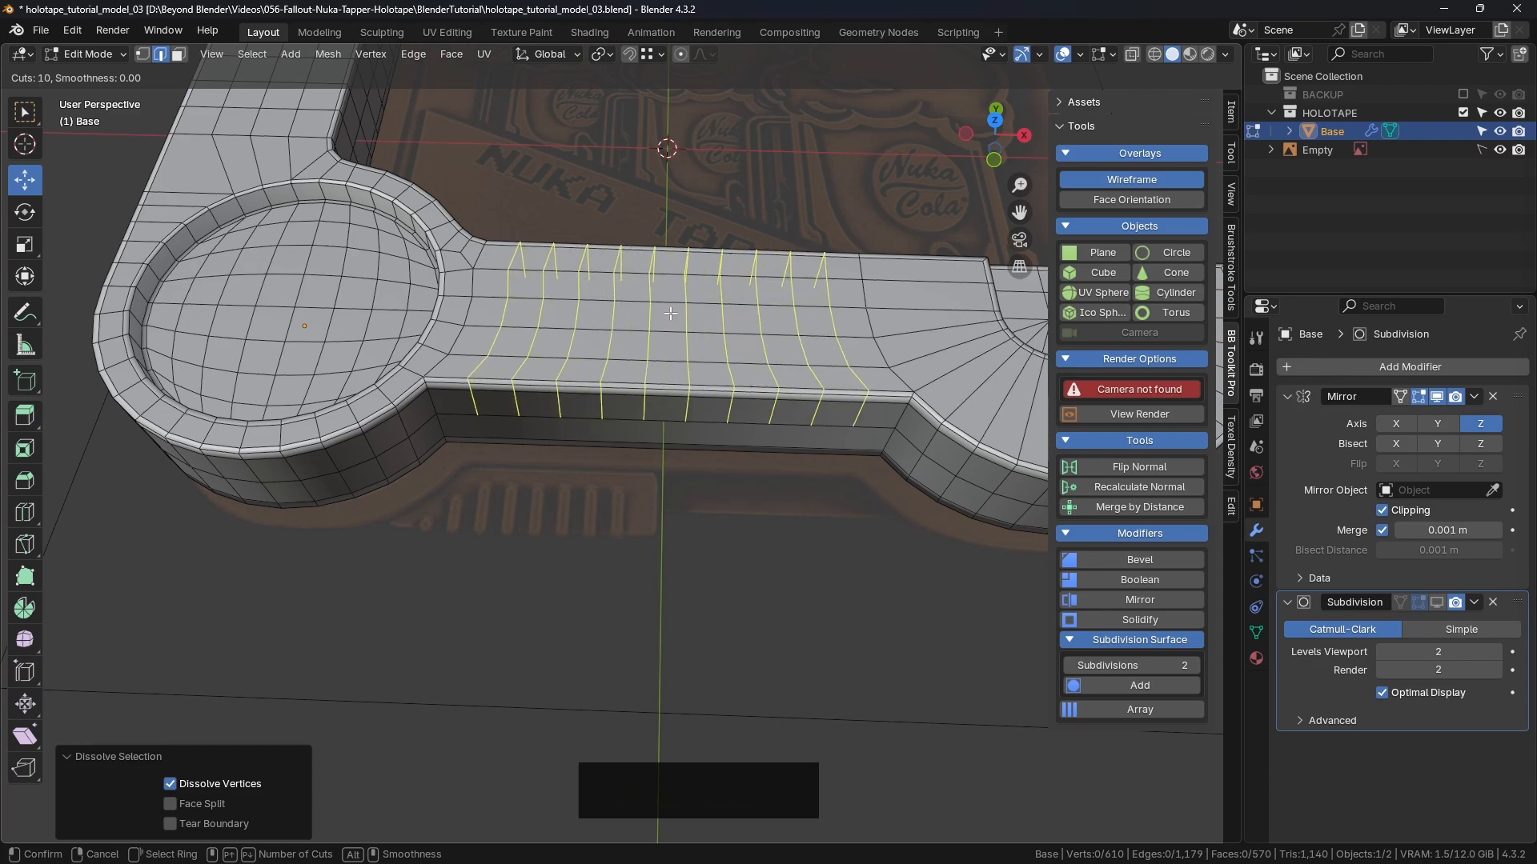
scroll(669, 312, "up", 2)
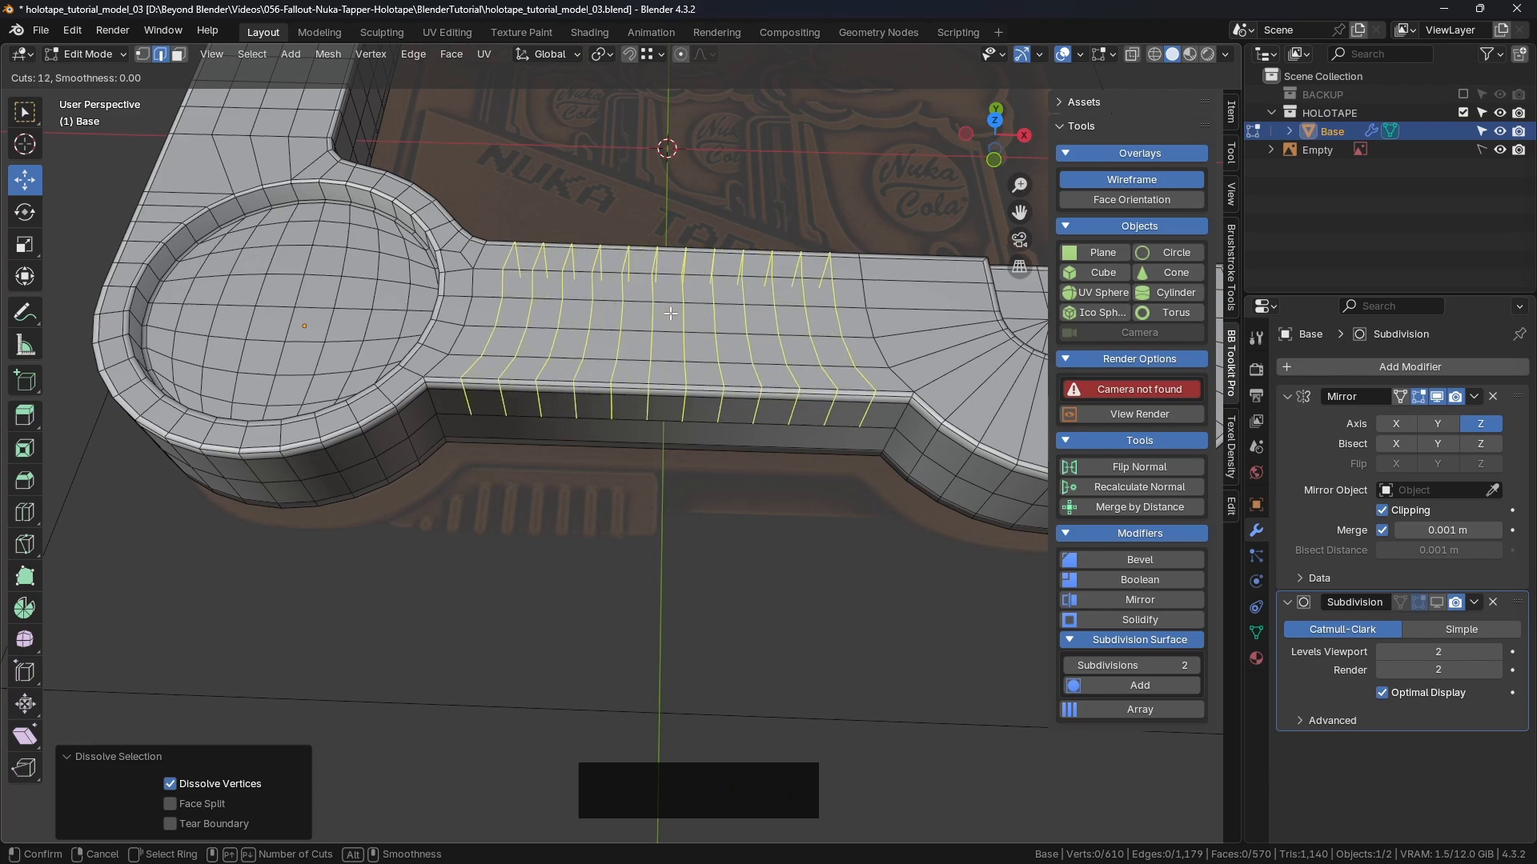
scroll(671, 313, "up", 1)
Step: Confirm the twelve loop cuts at their default positions
scroll(671, 313, "down", 1)
left_click(670, 313)
right_click(671, 313)
middle_click_drag(671, 313, 680, 324)
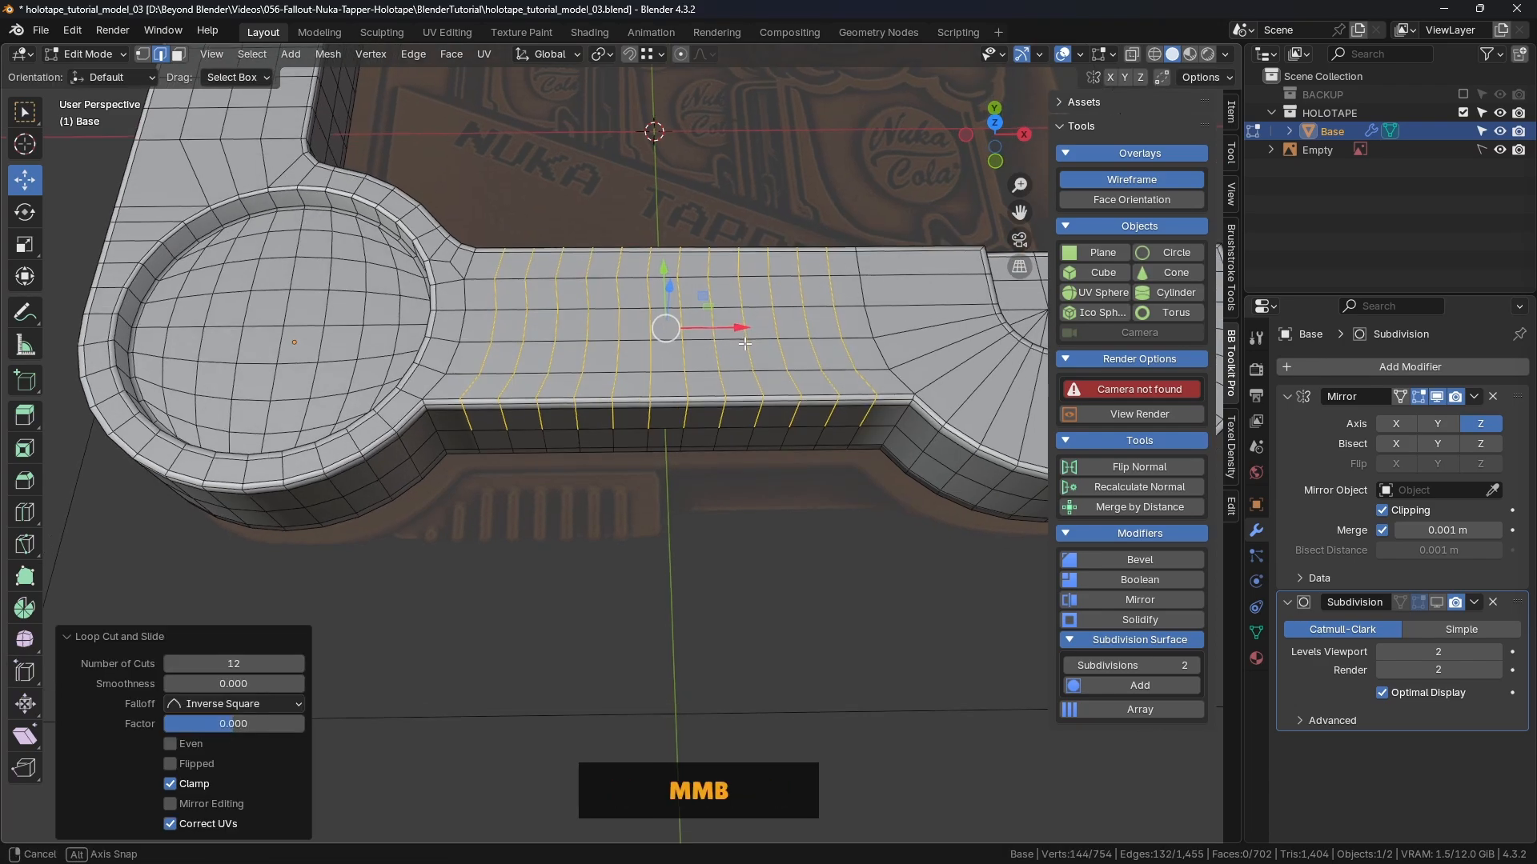
Step: Select alternate new edge loops along the bar and dissolve them
left_click(524, 291, "alt")
left_click(557, 295, "alt+shift")
left_click(588, 296, "alt+shift")
left_click(618, 298, "alt+shift")
left_click(650, 299, "alt+shift")
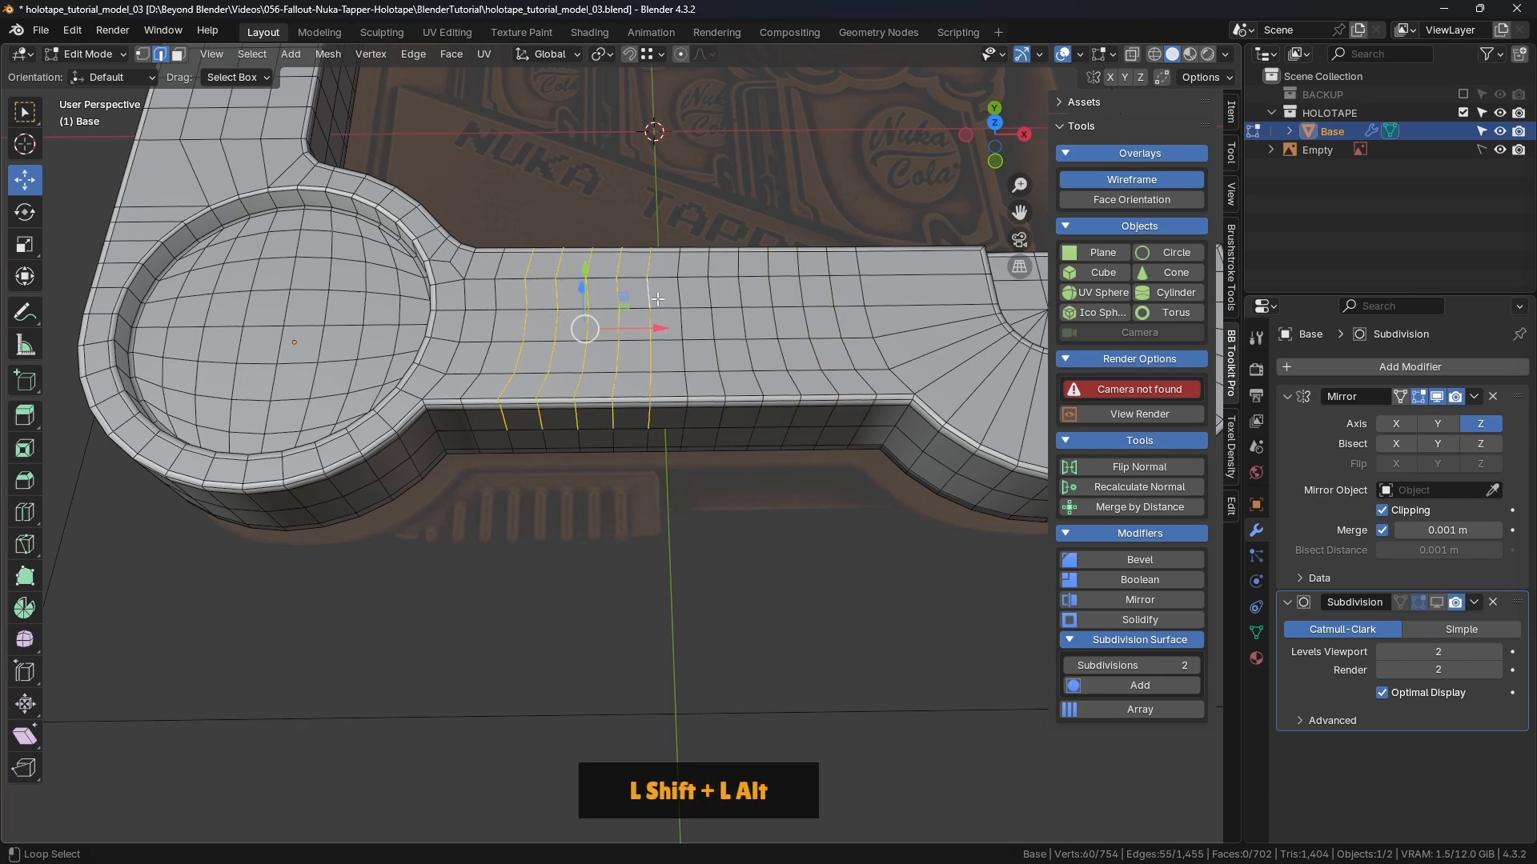
left_click(680, 299, "alt+shift")
left_click(710, 301, "alt+shift")
left_click(740, 303, "alt+shift")
left_click(769, 304, "alt+shift")
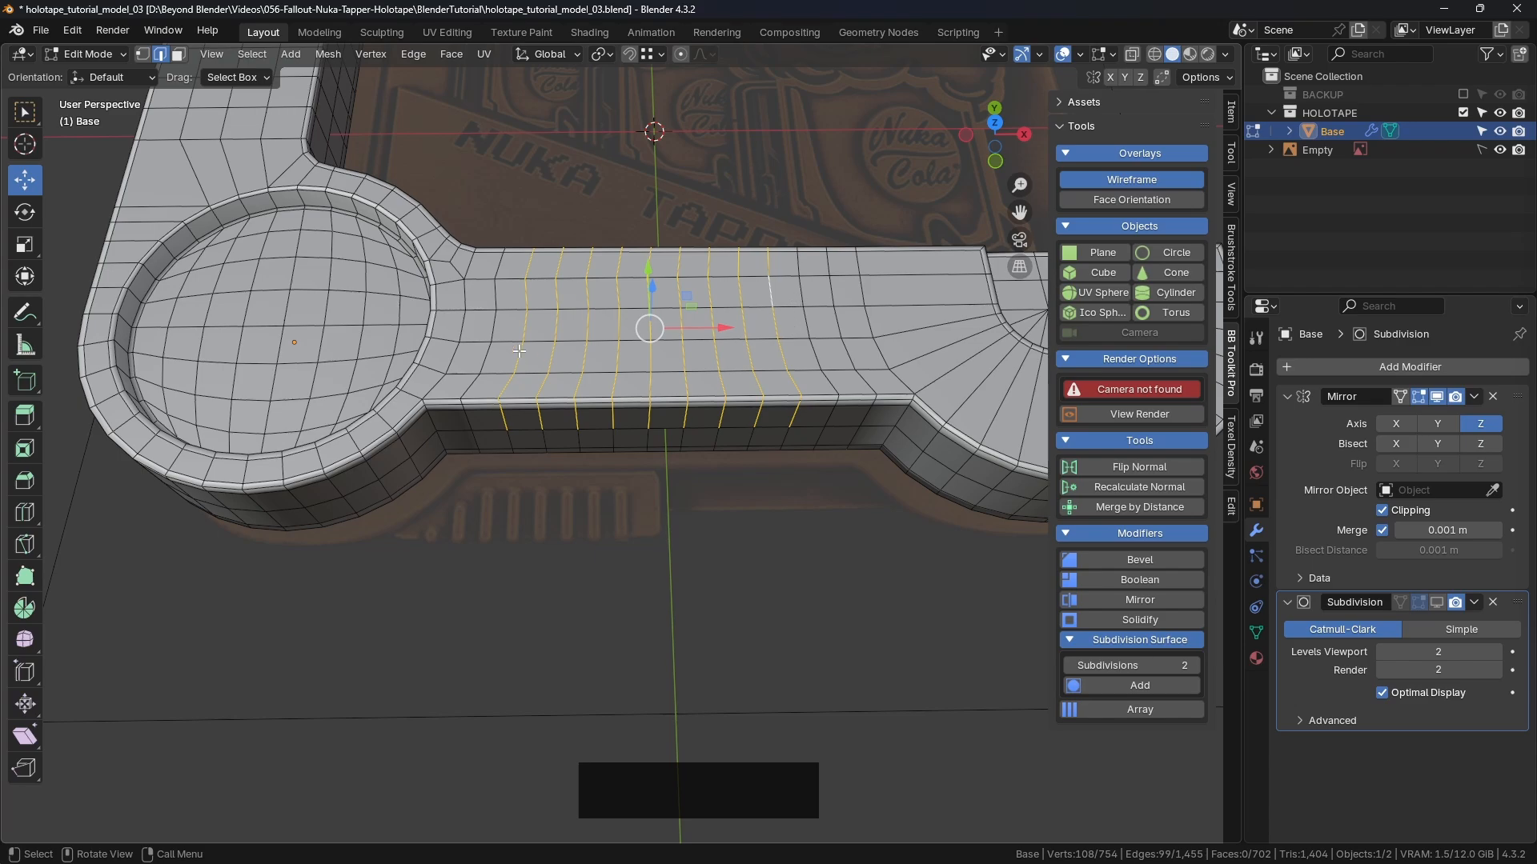
left_click(494, 327, "alt+shift")
key("ctrl+z")
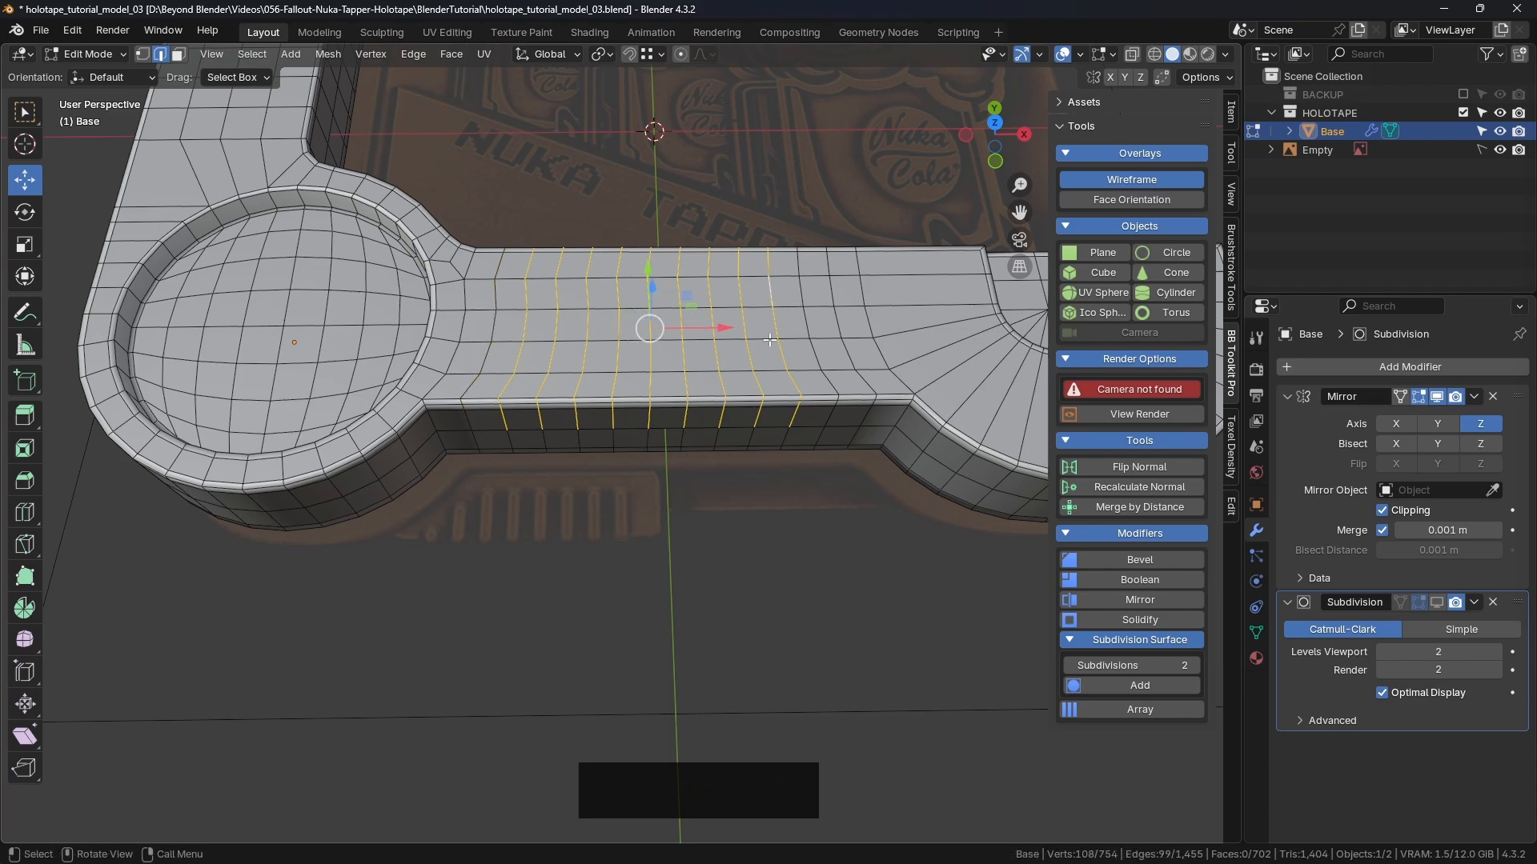
key("ctrl+Delete")
Step: Undo the dissolve, deselect the left-side loop, and dissolve the rest again
middle_click_drag(593, 340, 473, 282)
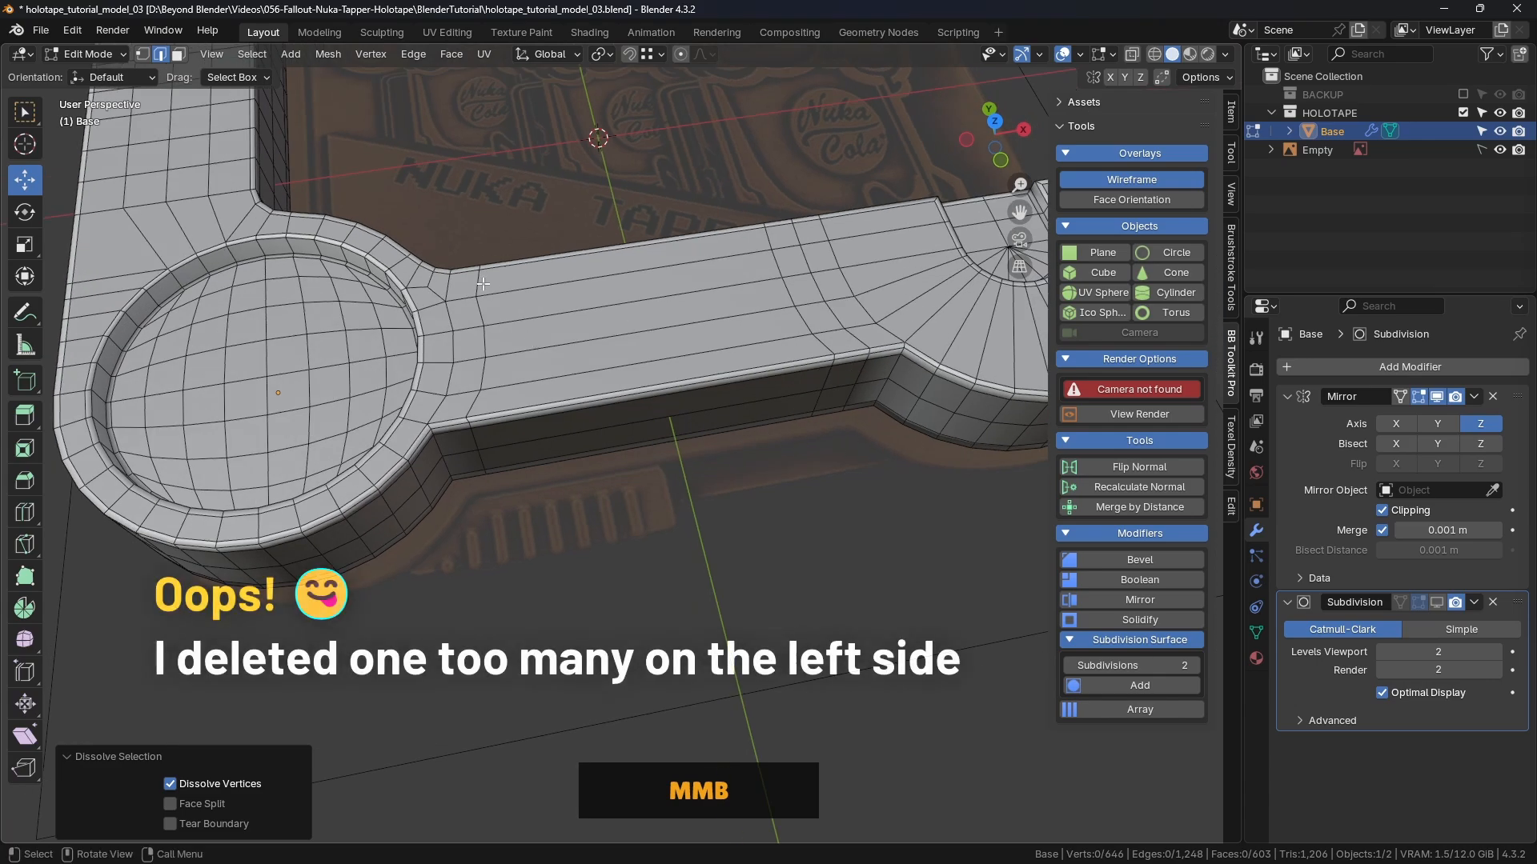
key("ctrl+z")
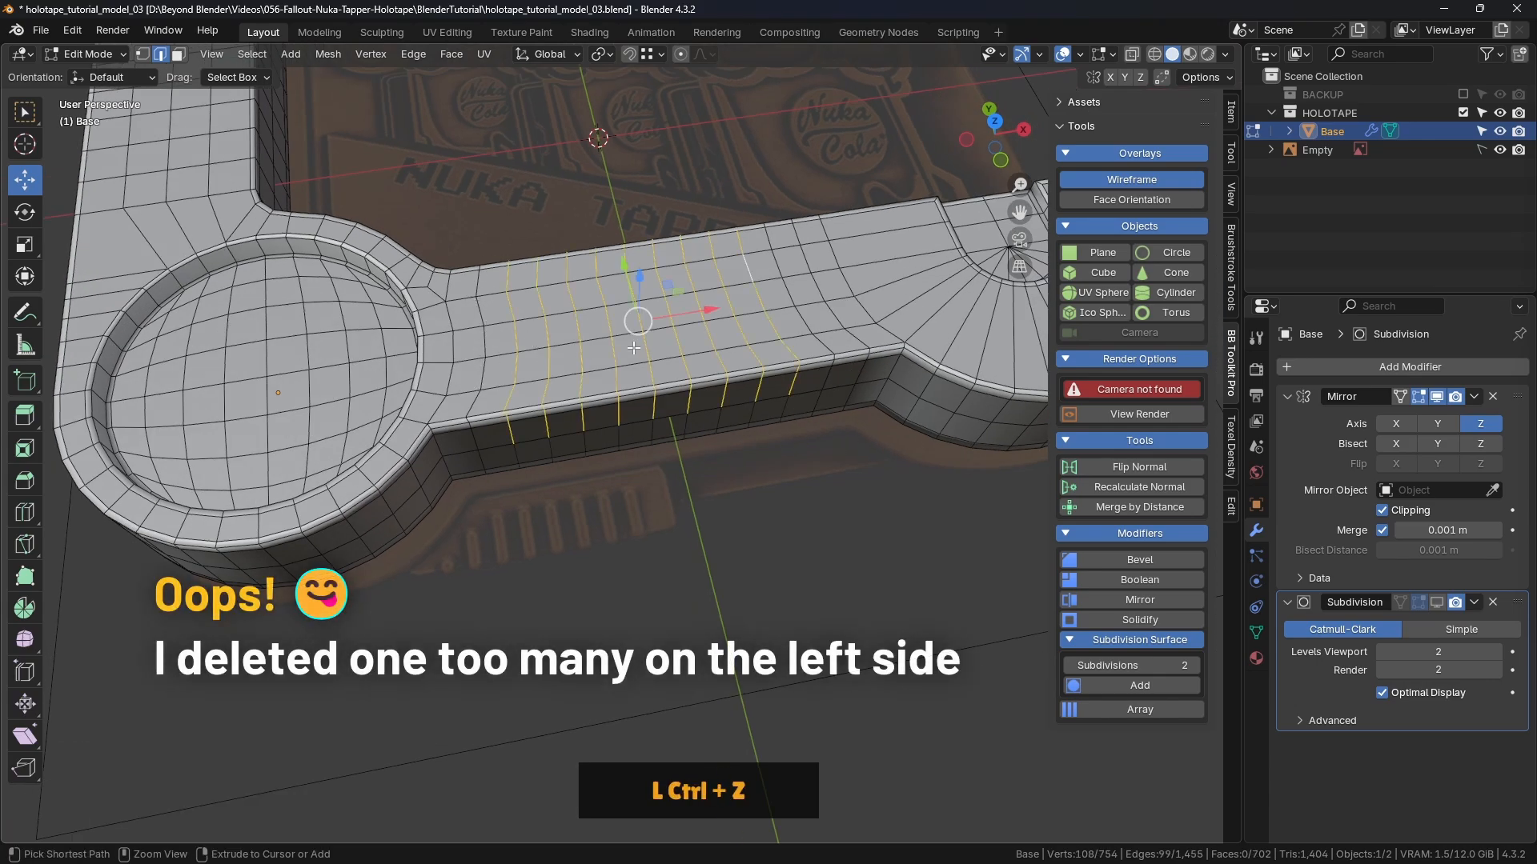
left_click(794, 369, "alt+shift")
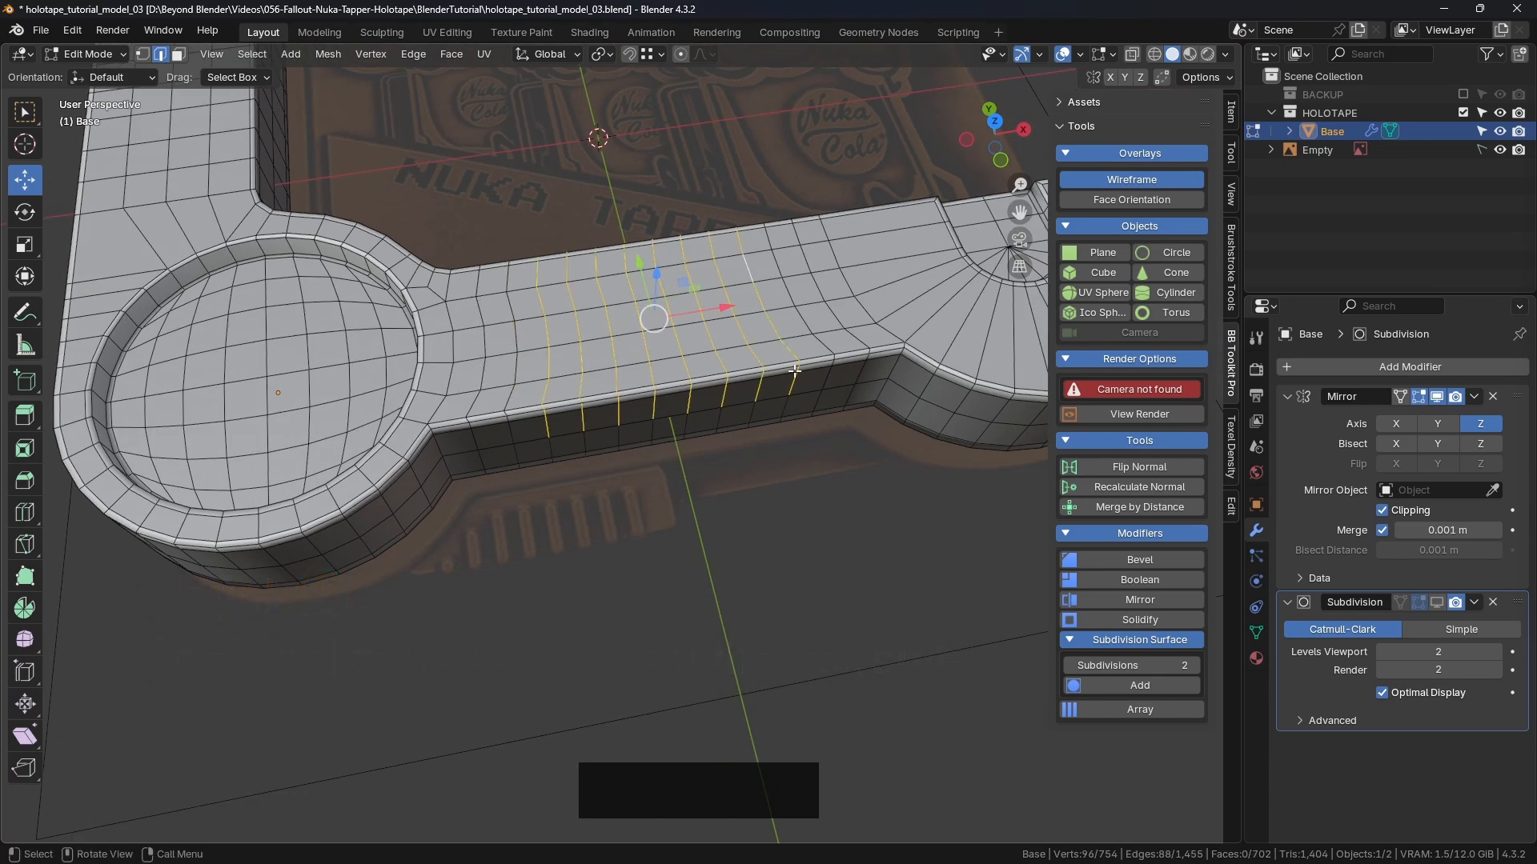
key("ctrl+Delete")
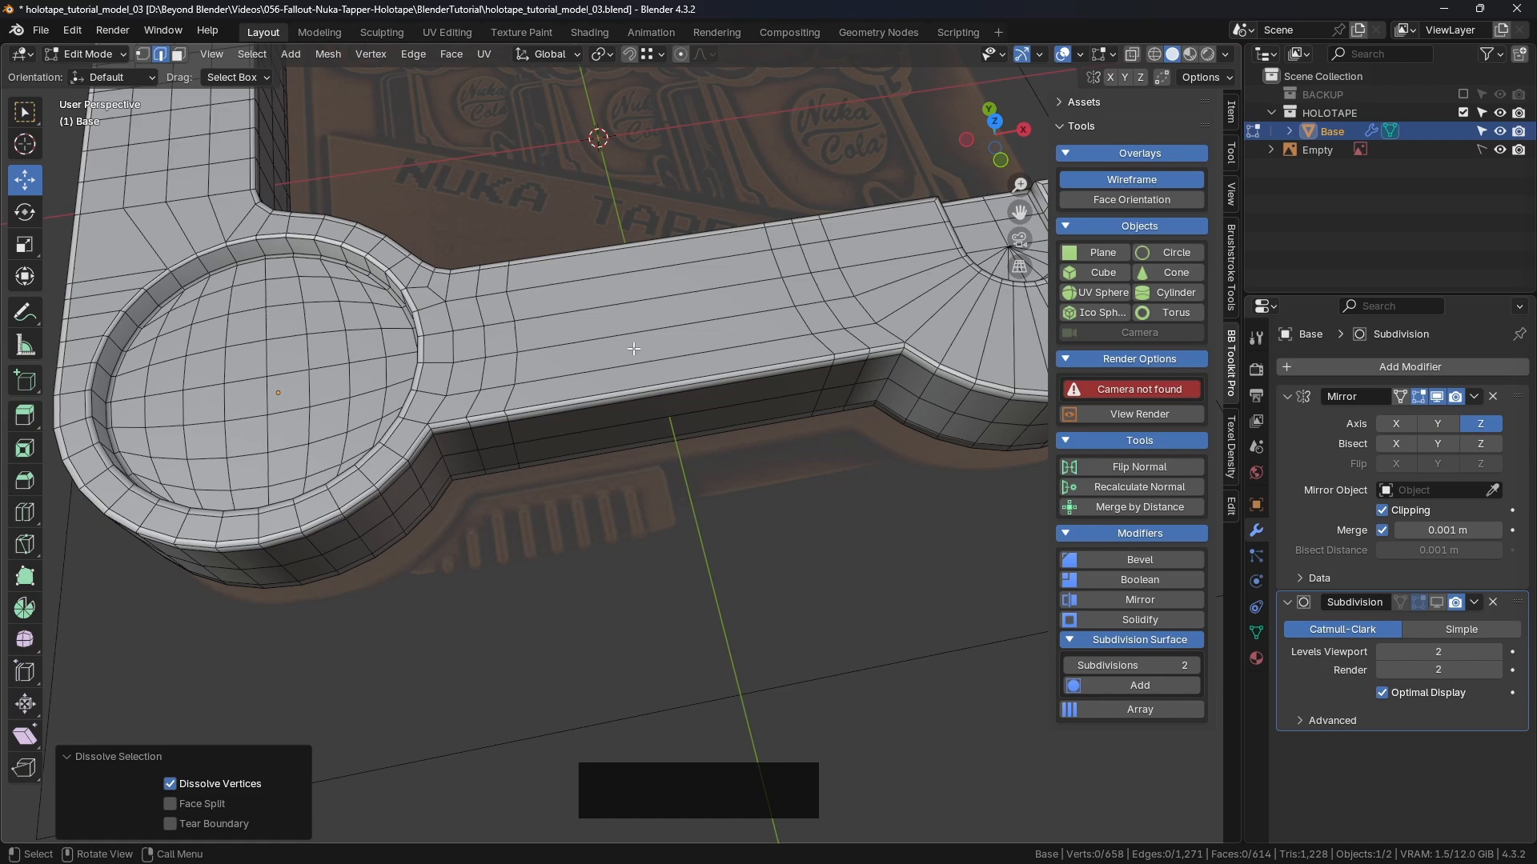
middle_click_drag(787, 339, 498, 365)
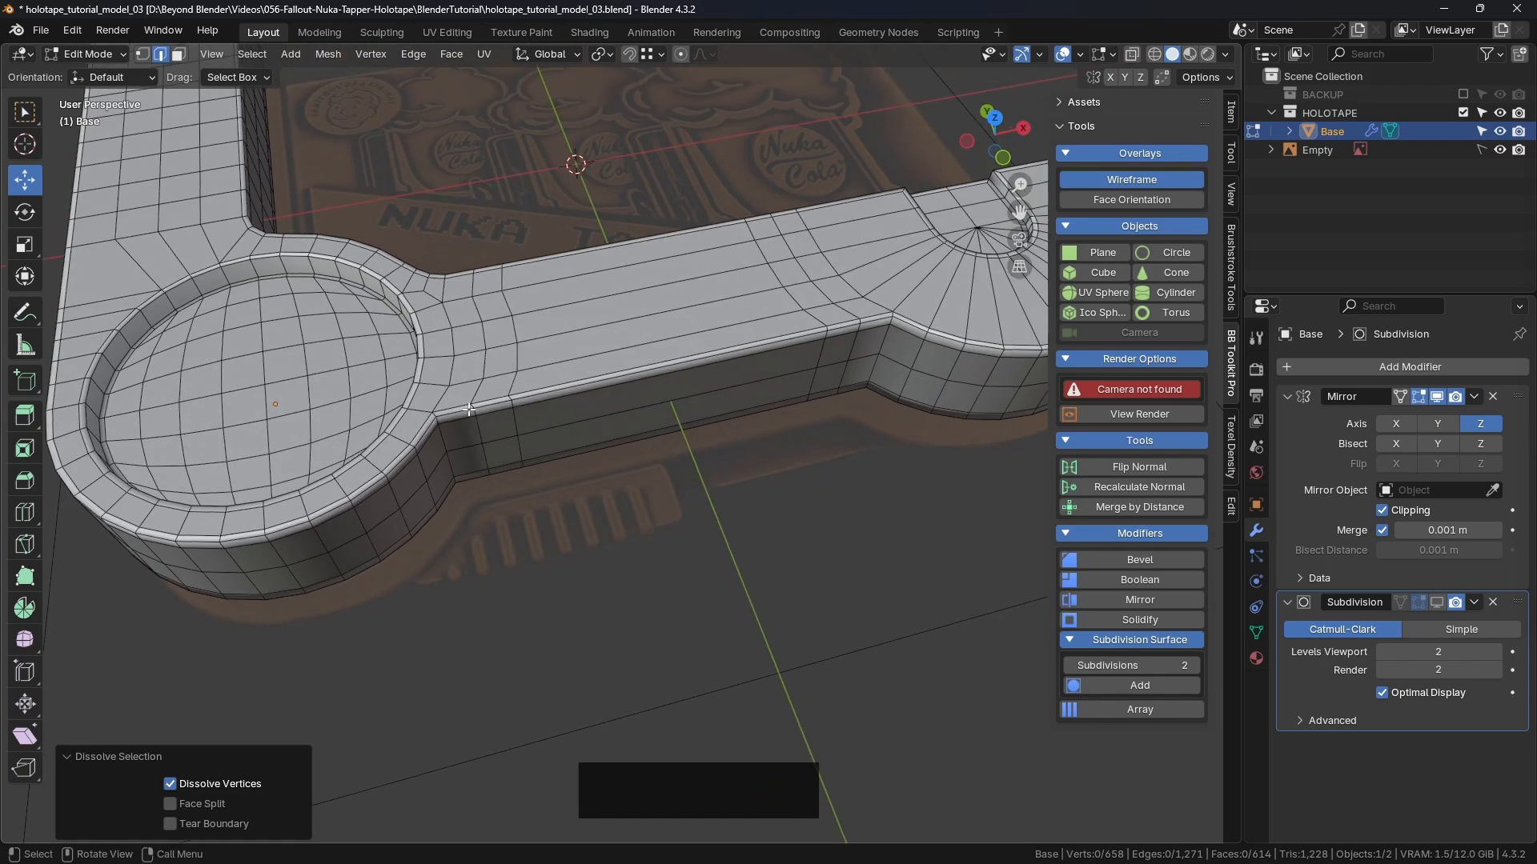
scroll(491, 402, "down", 3)
mouse_move(492, 402)
middle_mouse_down("shift")
mouse_move(640, 552)
mouse_move(510, 396)
middle_mouse_up("shift")
scroll(509, 396, "up", 5)
left_click(19, 312)
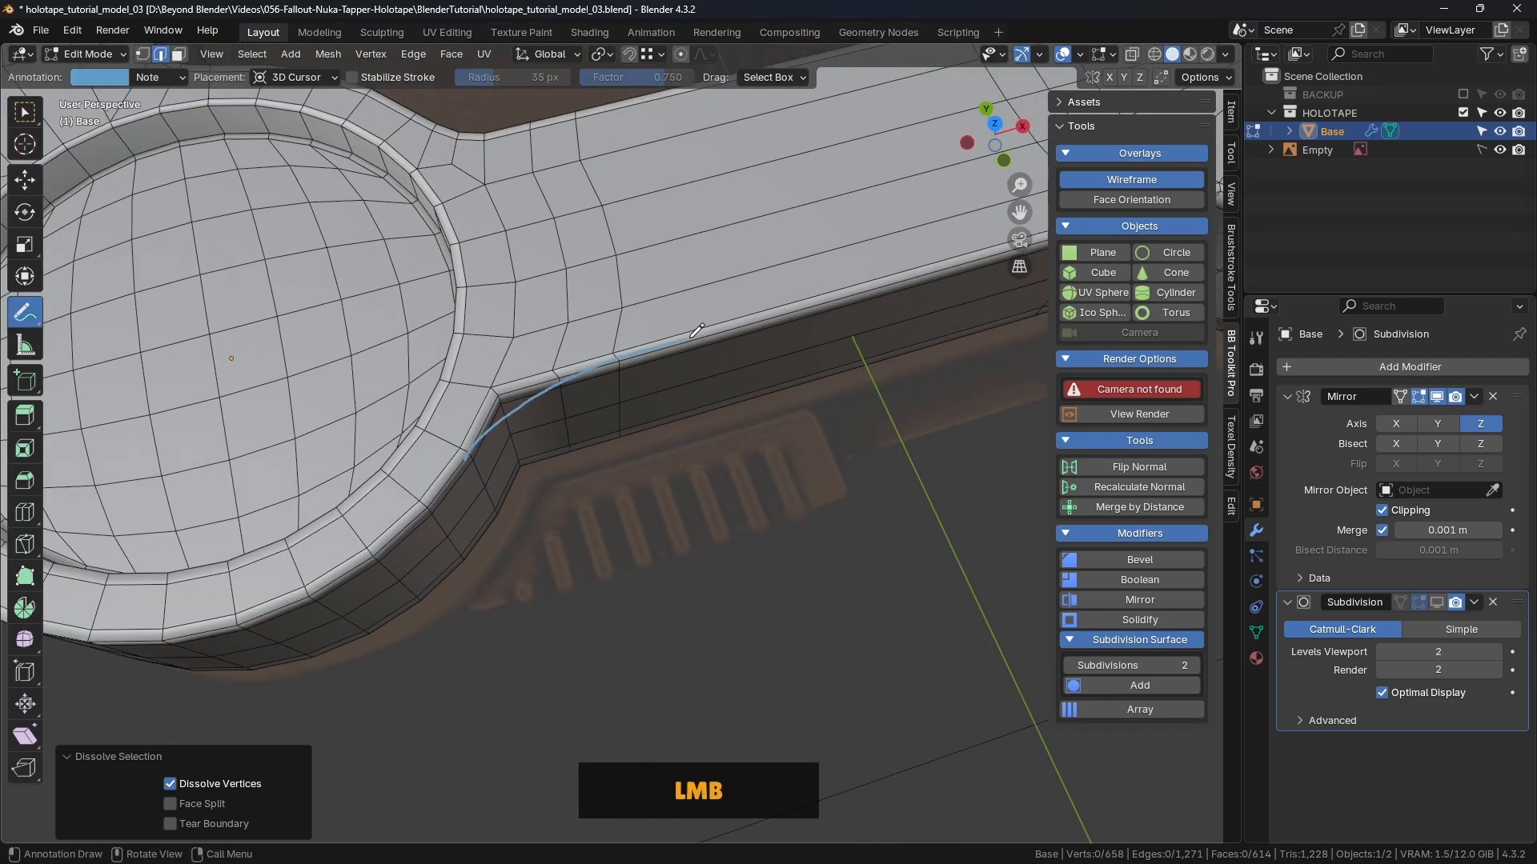
left_click_drag(696, 331, 803, 310)
key("ctrl+z")
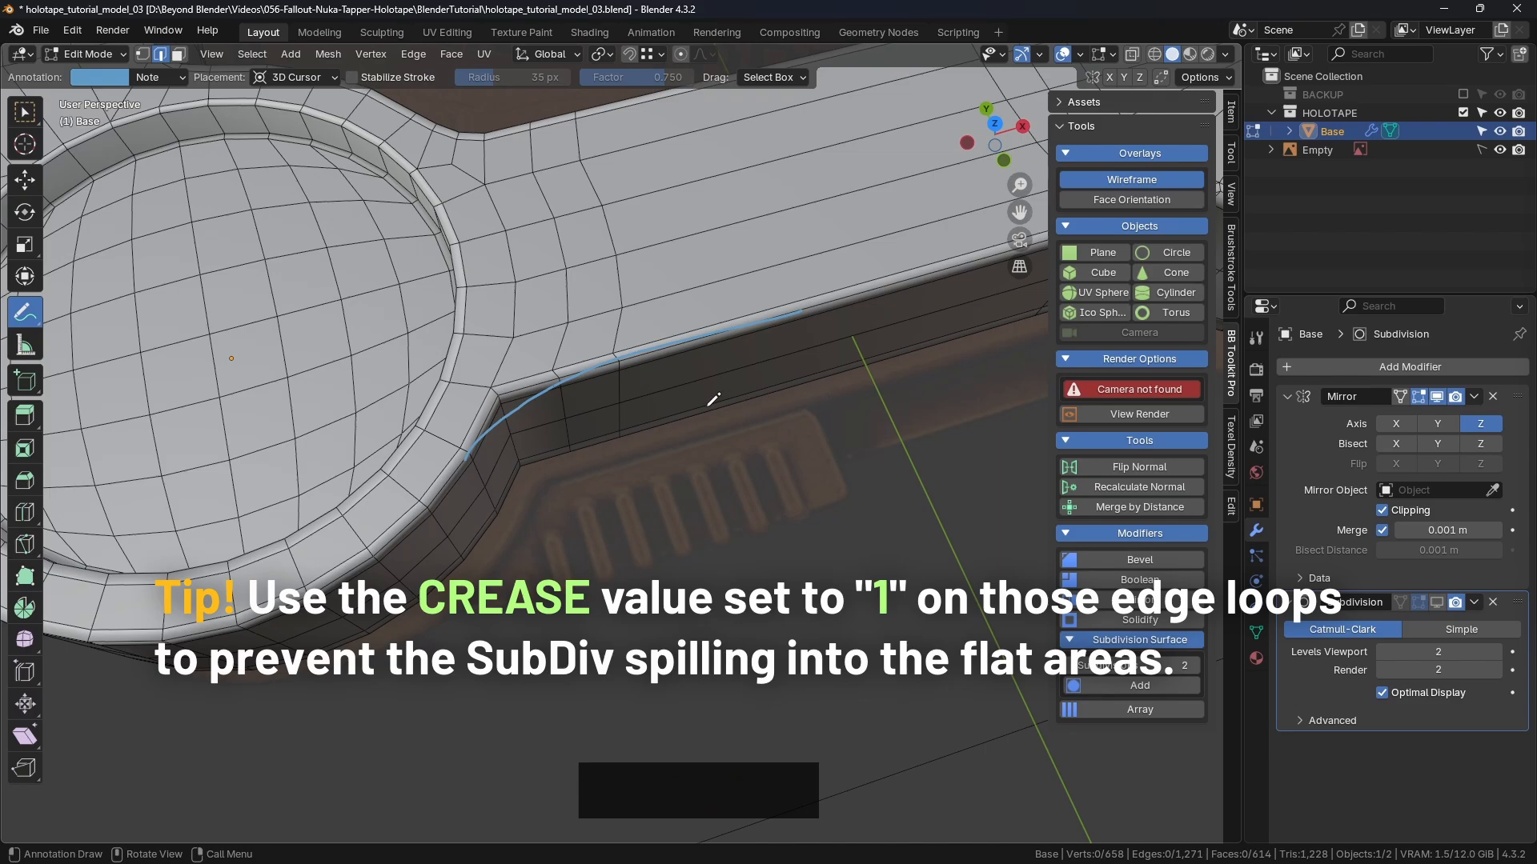
left_click_drag(788, 314, 716, 328, "ctrl")
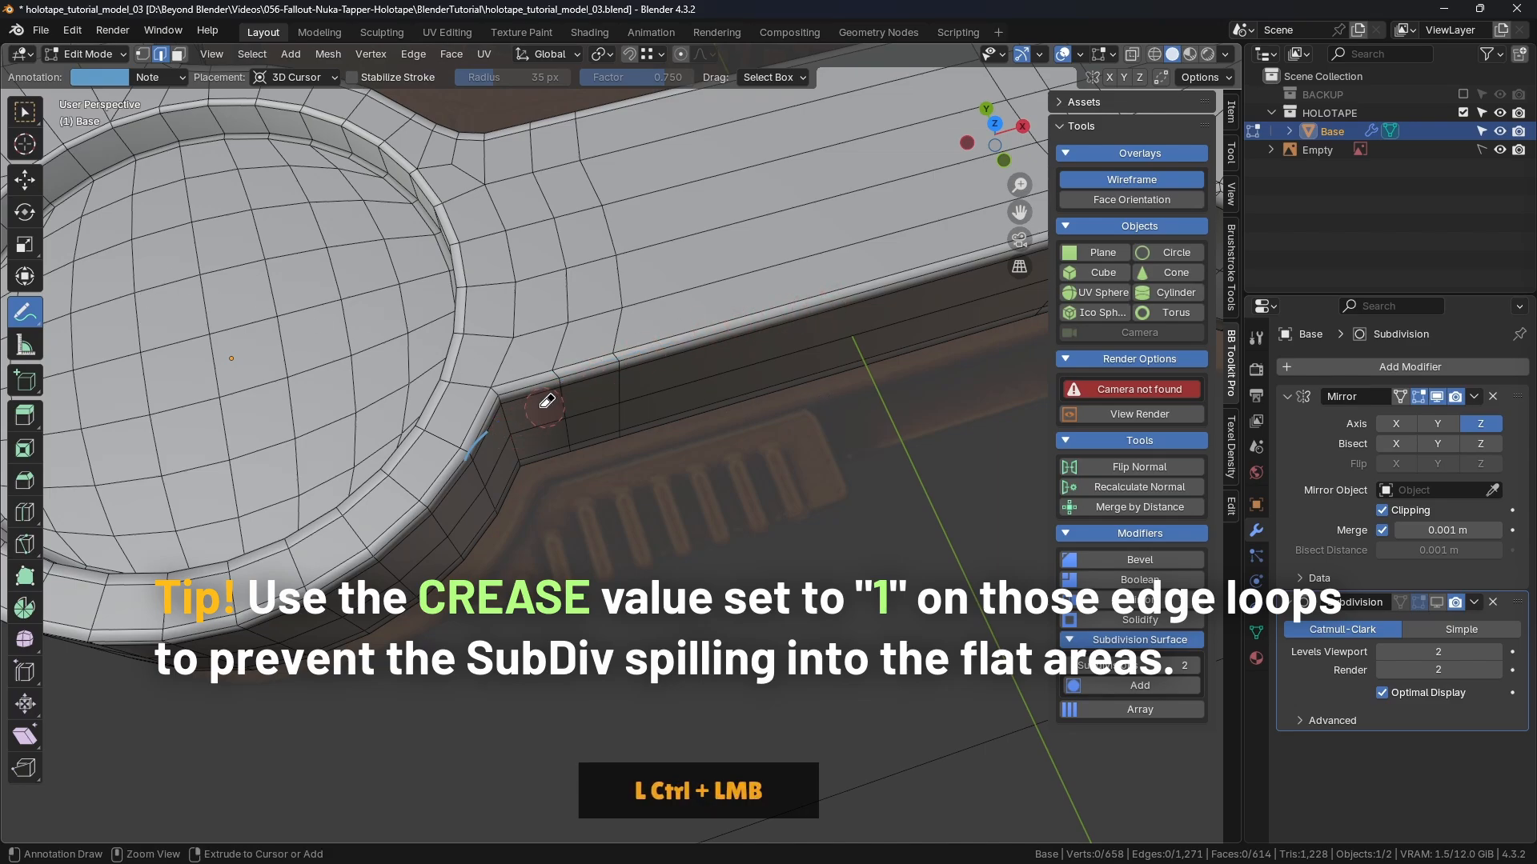
left_click(24, 114)
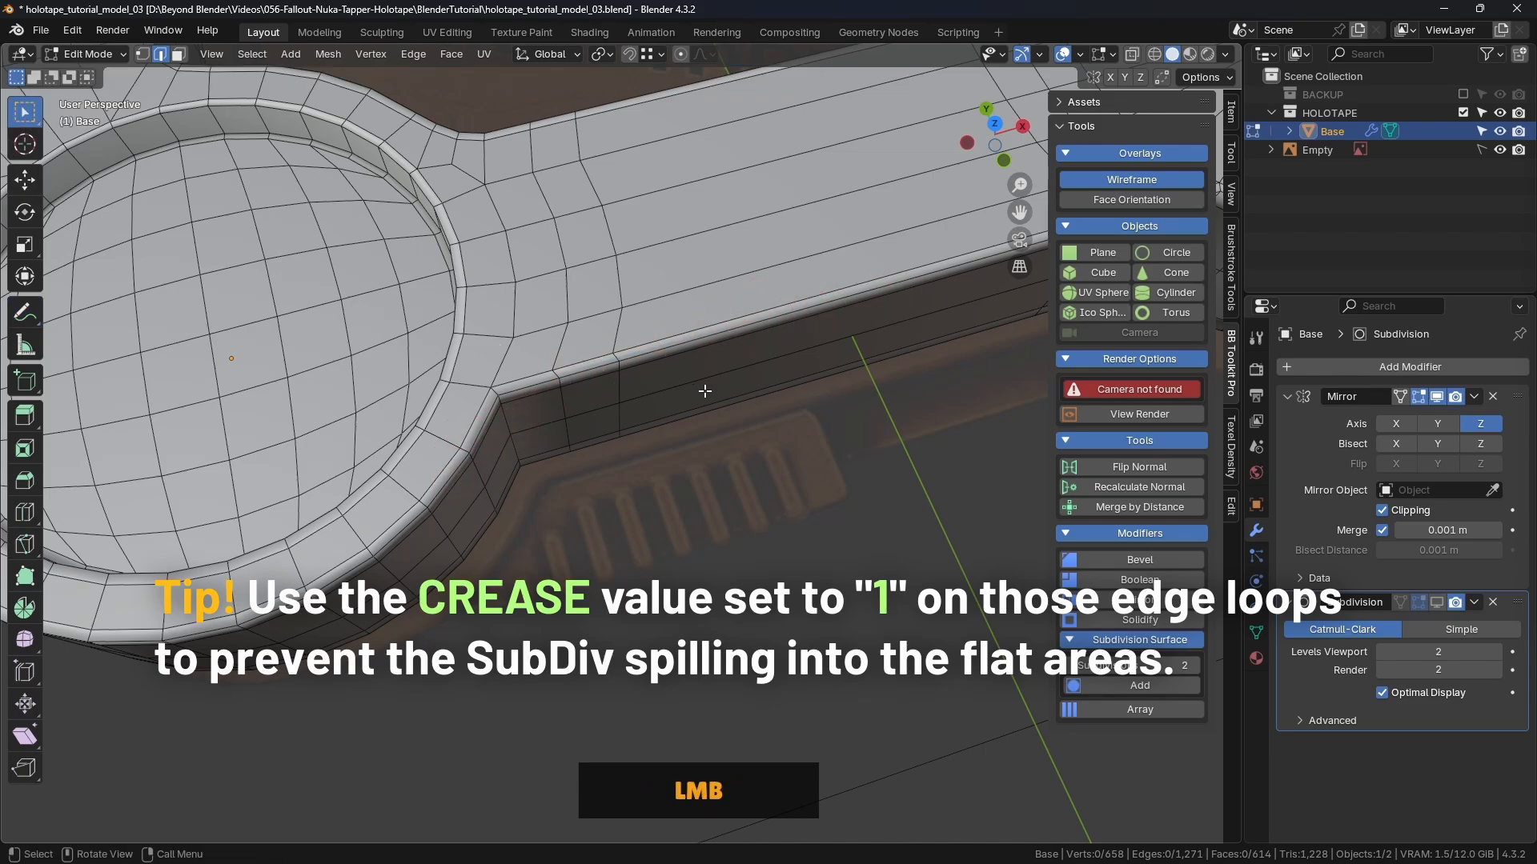
scroll(704, 392, "down", 3)
mouse_move(712, 395)
middle_mouse_down("shift")
mouse_move(728, 402)
mouse_move(640, 464)
middle_mouse_up("shift")
mouse_move(714, 433)
middle_mouse_down()
mouse_move(716, 399)
mouse_move(571, 388)
middle_mouse_up()
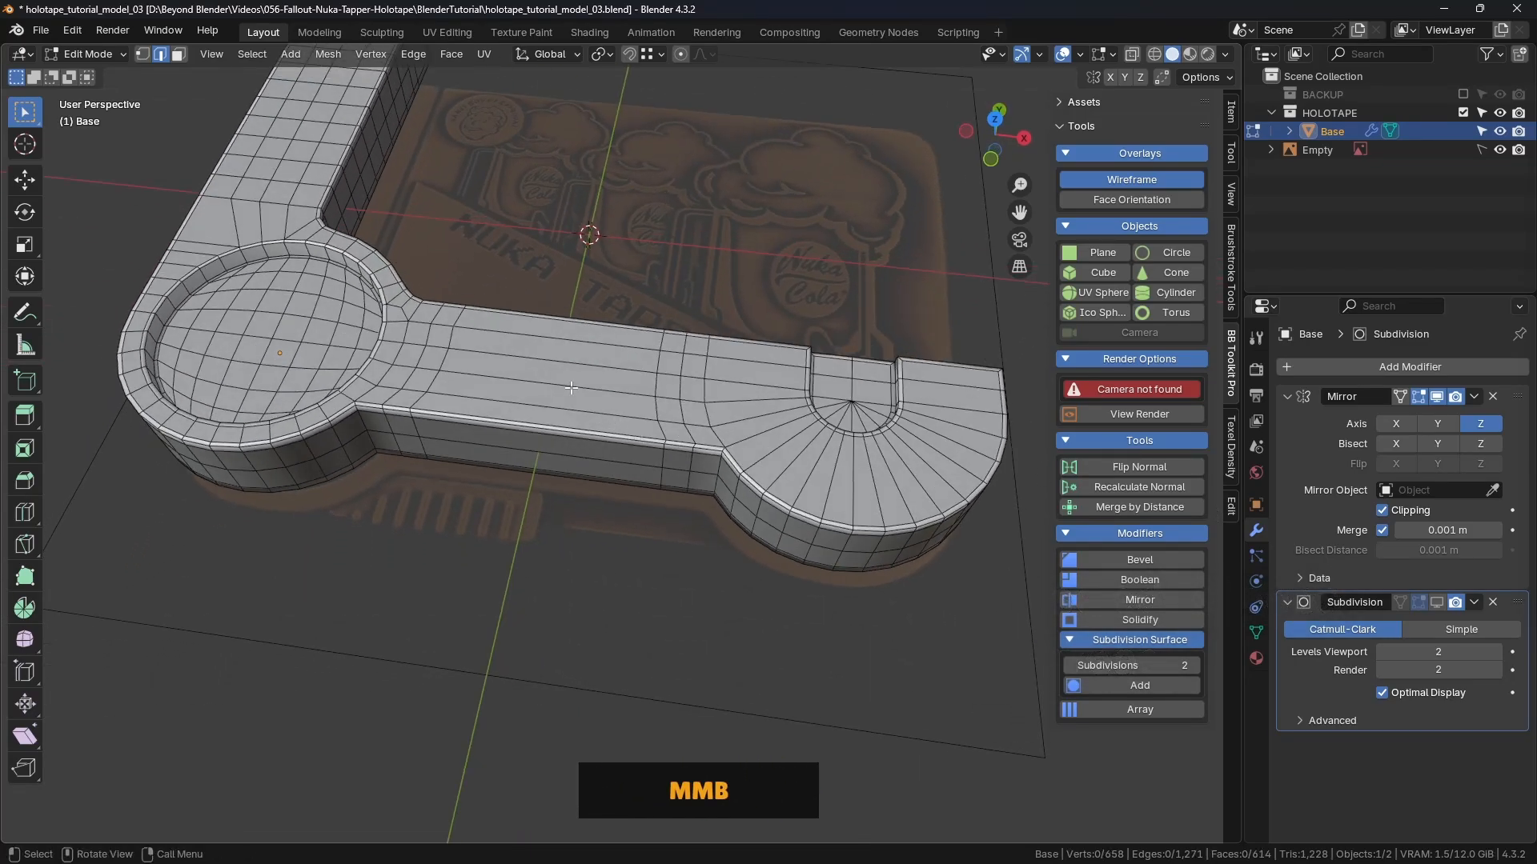
Step: Add one lengthwise loop cut down the middle of the handle bar
key("ctrl+r")
left_click(549, 347)
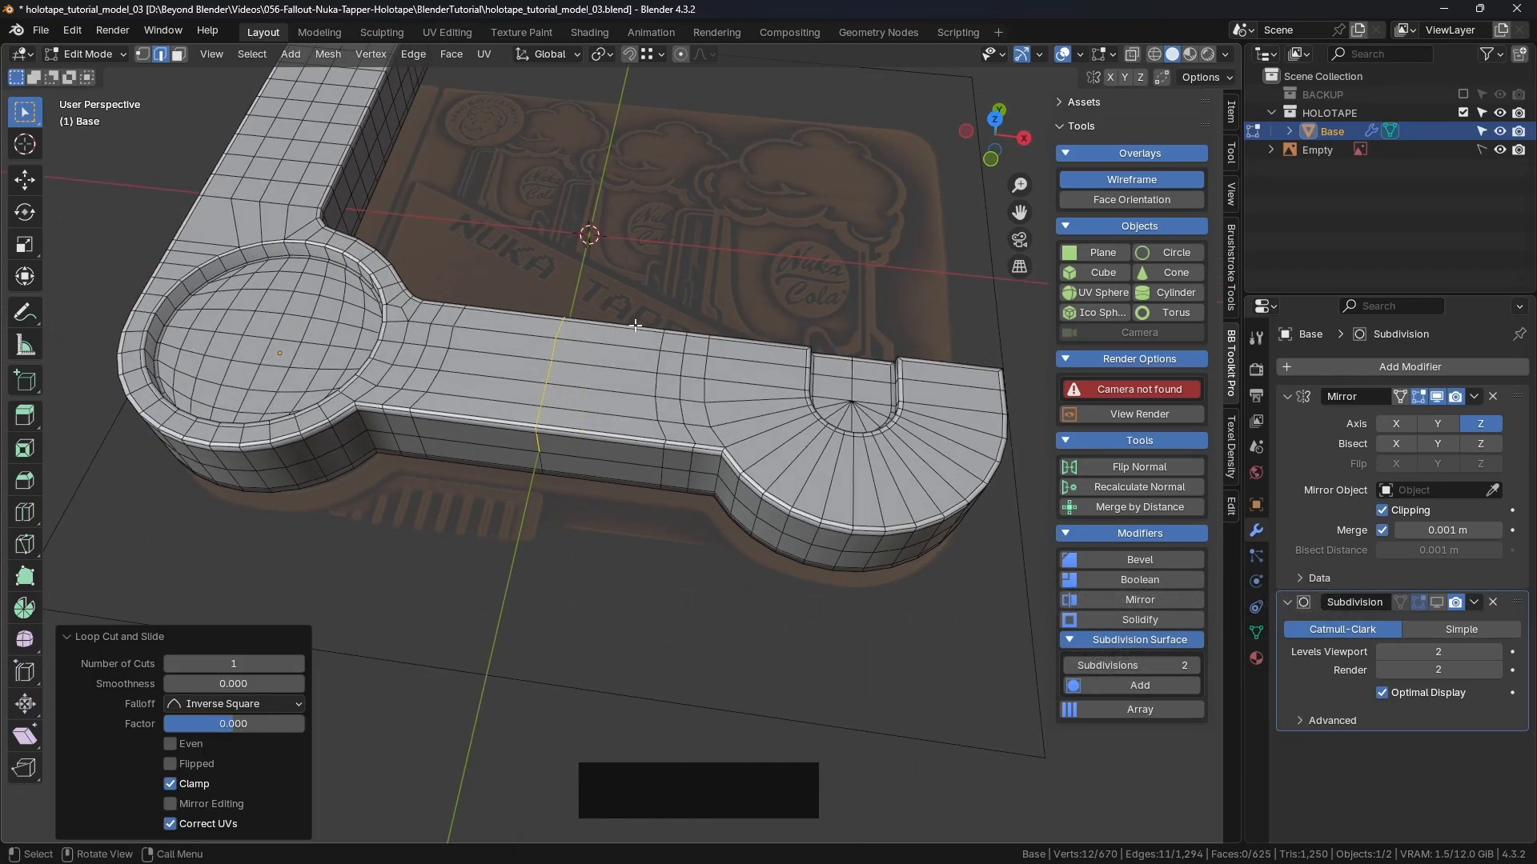
key("KP_7")
scroll(581, 310, "up", 3)
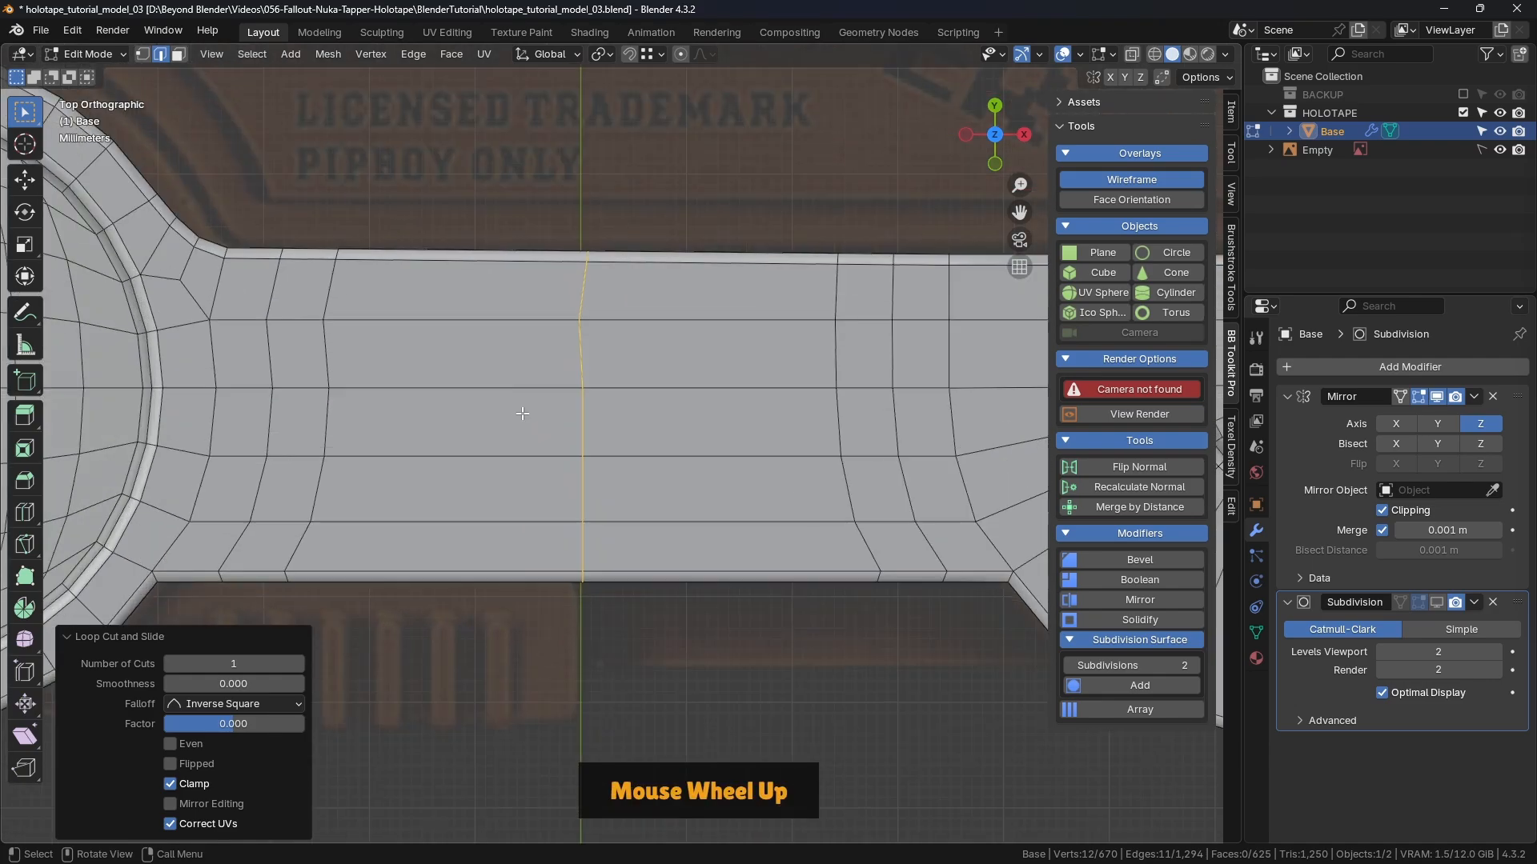
middle_click_drag(581, 311, 613, 294, "shift")
Step: Switch the Base mesh editing to vertex select mode
key("Tab")
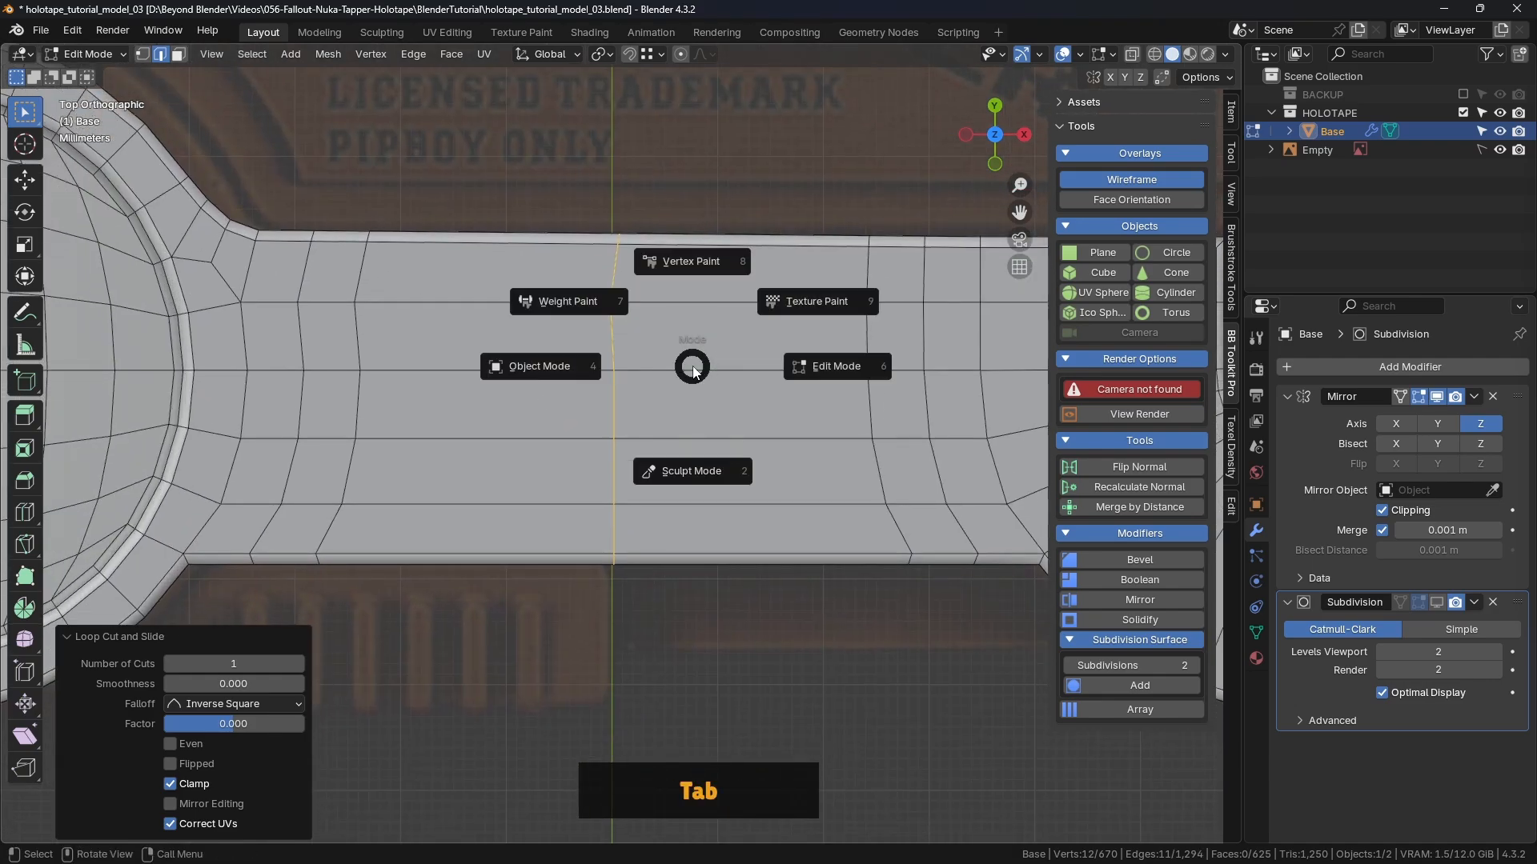
left_click(853, 369)
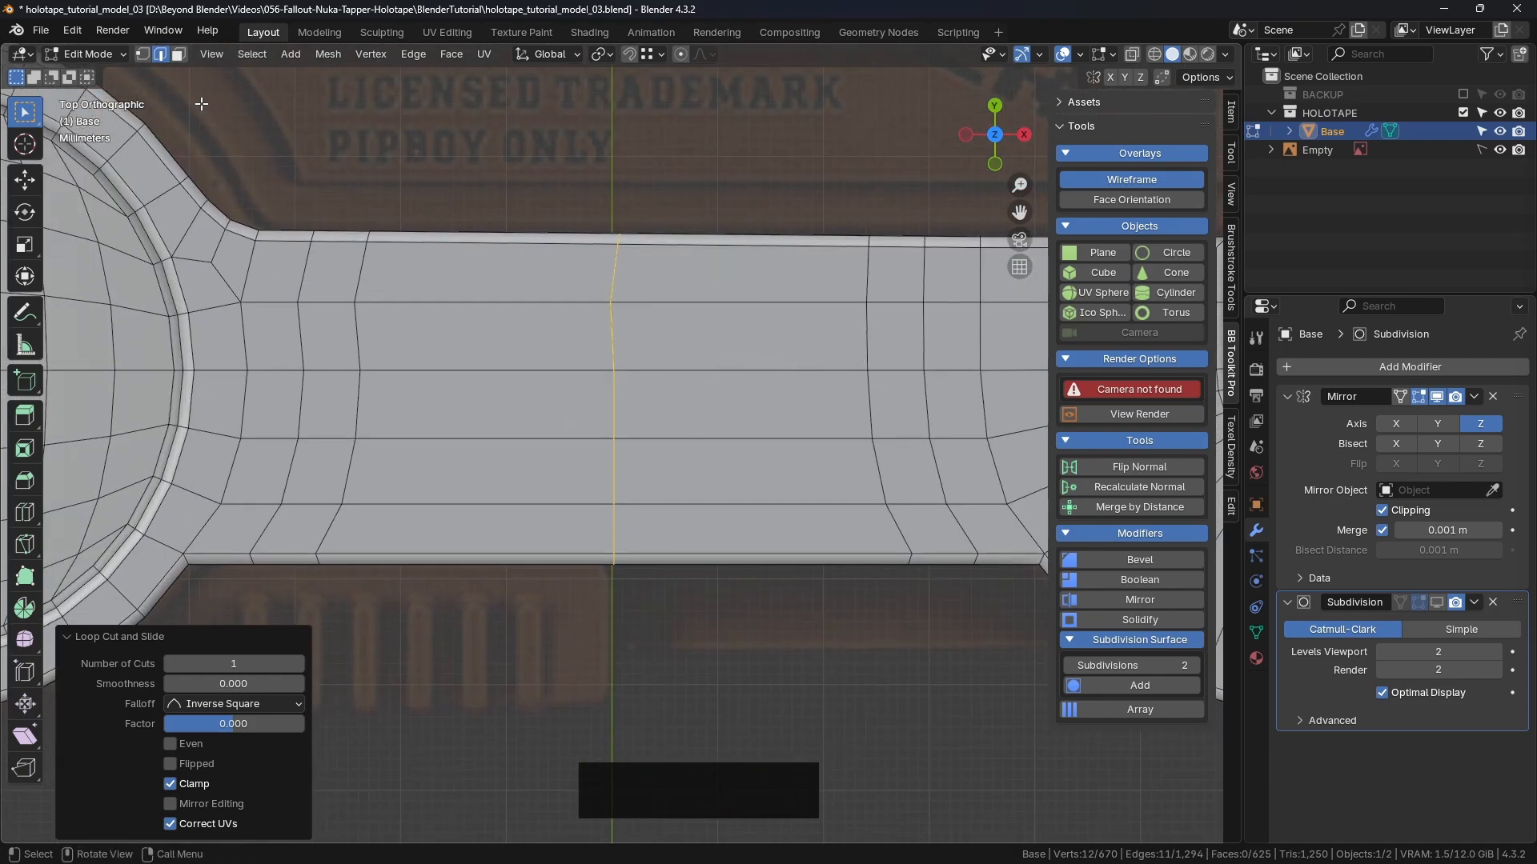
left_click(145, 54)
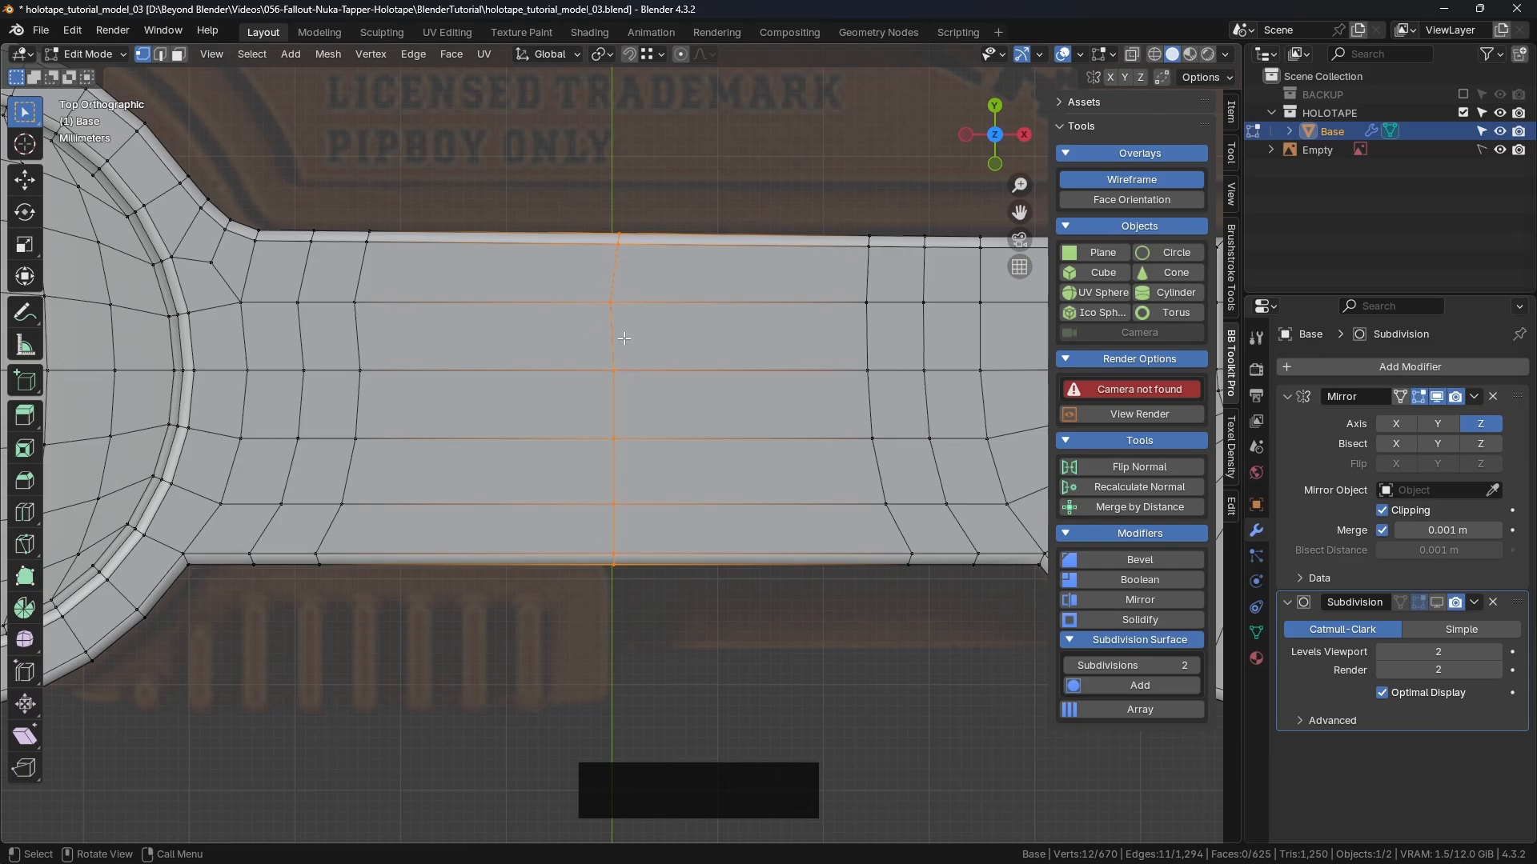
scroll(675, 404, "down", 2)
middle_click_drag(675, 403, 713, 402)
Step: Flatten the centre loop into a straight line by scaling it to 0 on X
key("s")
key("x")
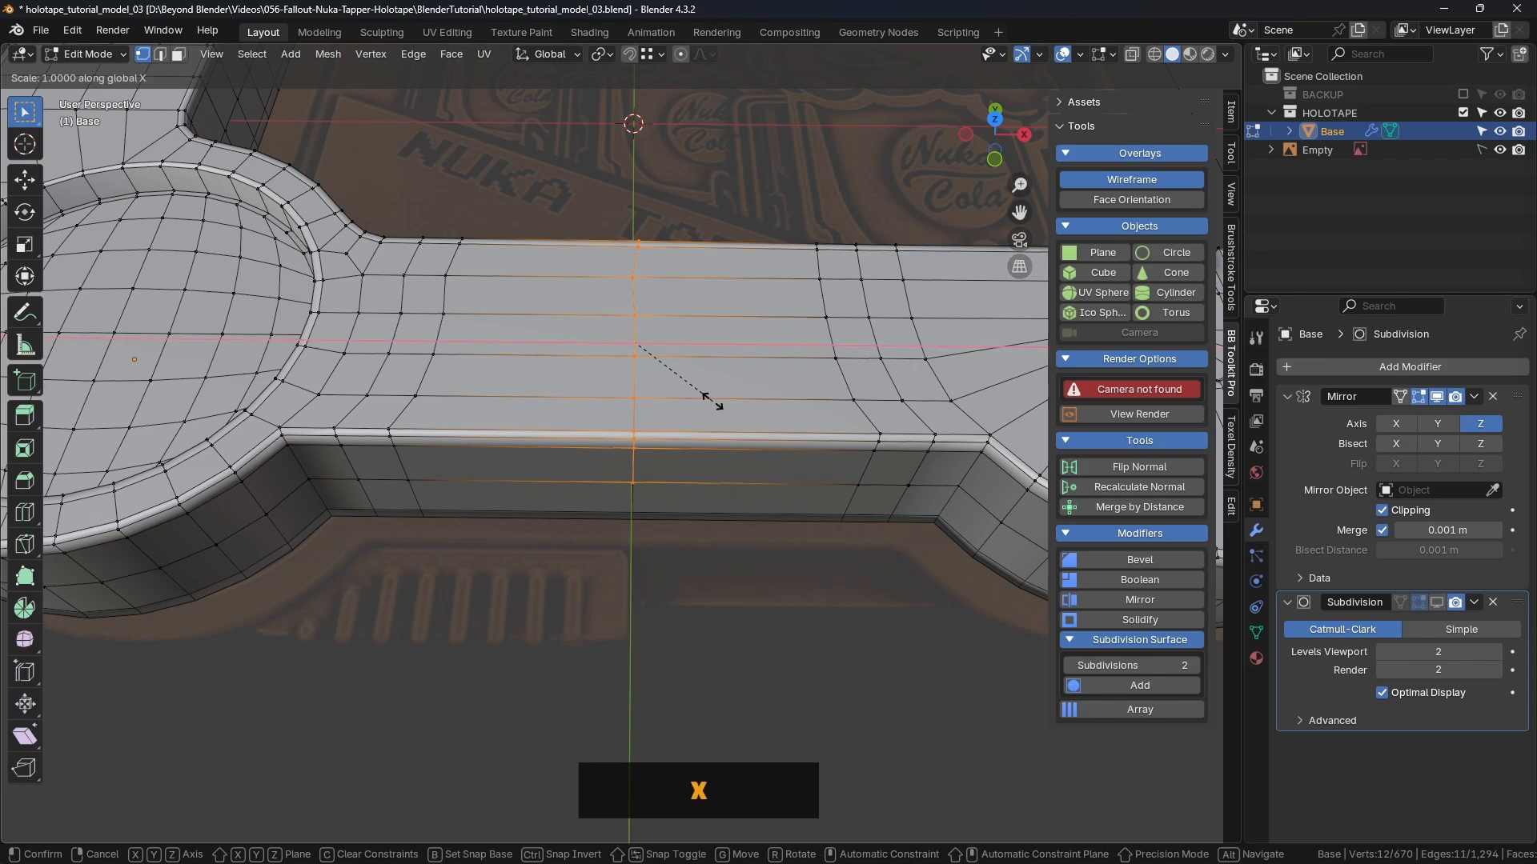
key("0")
key("Return")
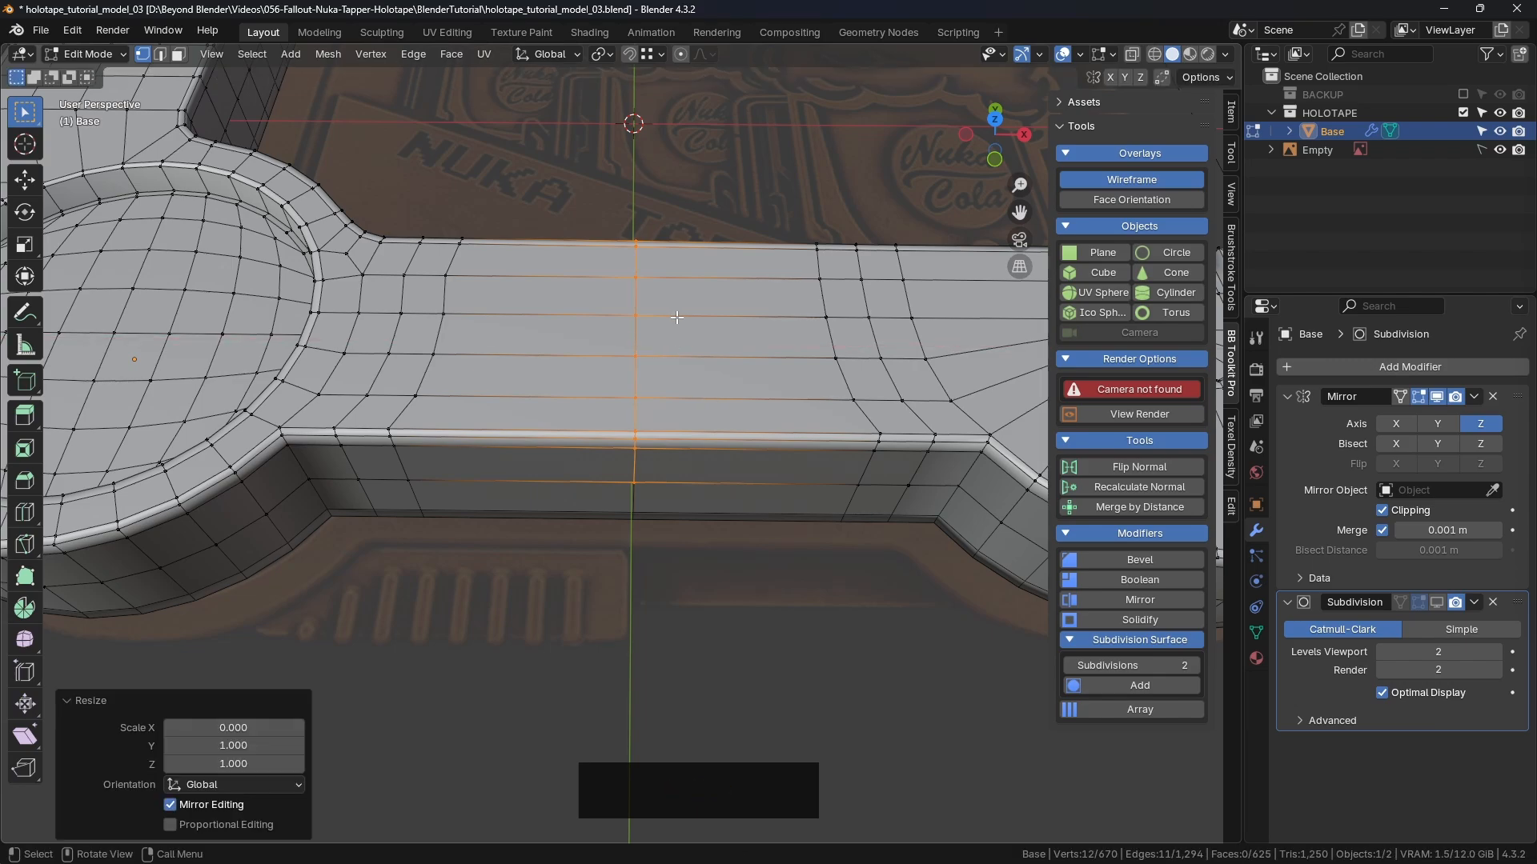
Step: Turn on X-ray in top view and select the bar's top-right corner vertex
key("KP_7")
scroll(676, 318, "up", 5)
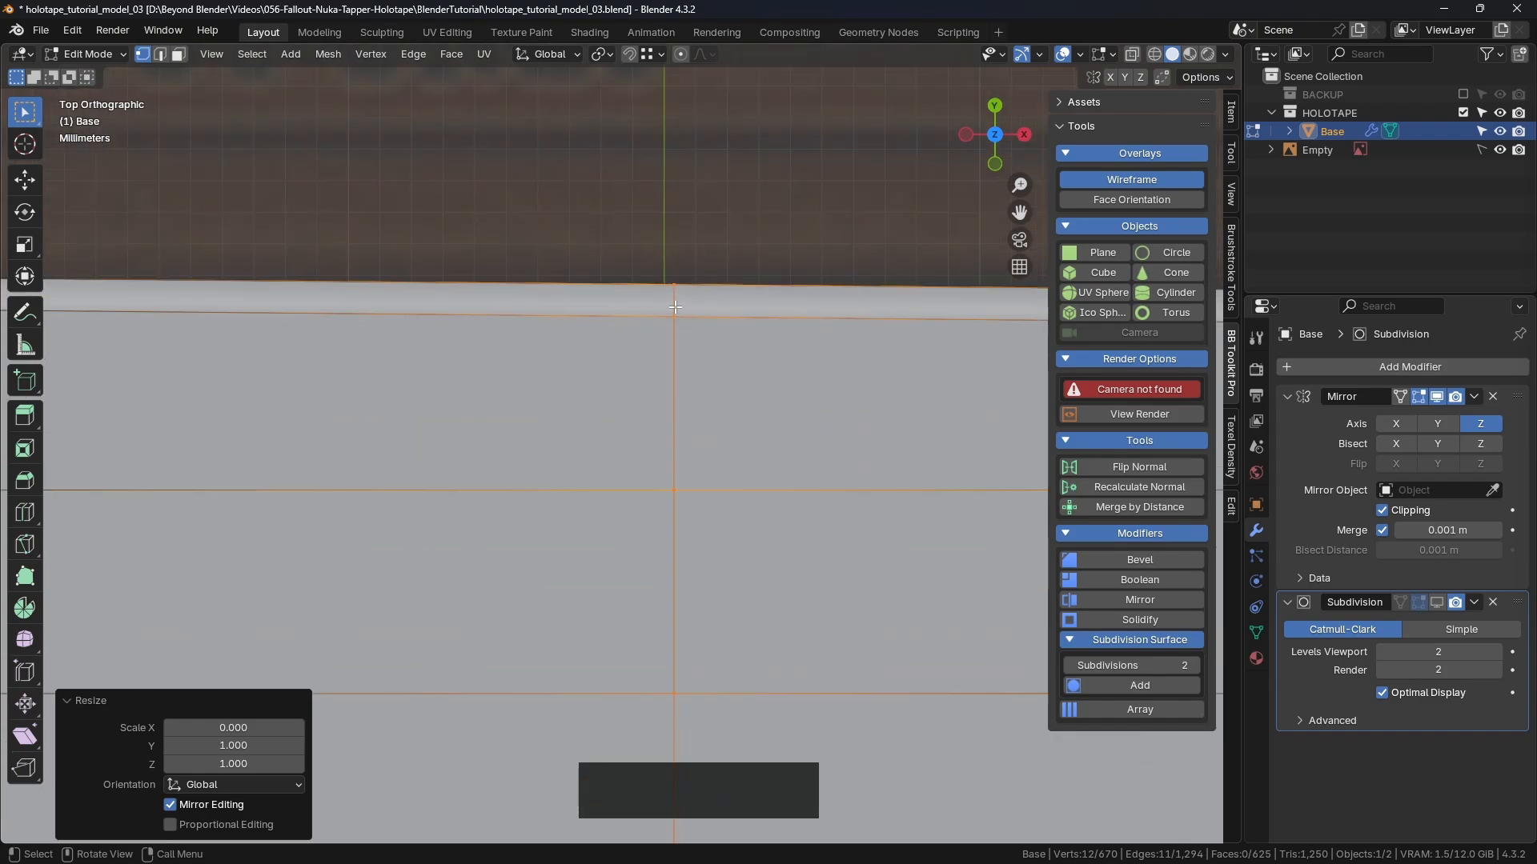
scroll(656, 305, "up", 2)
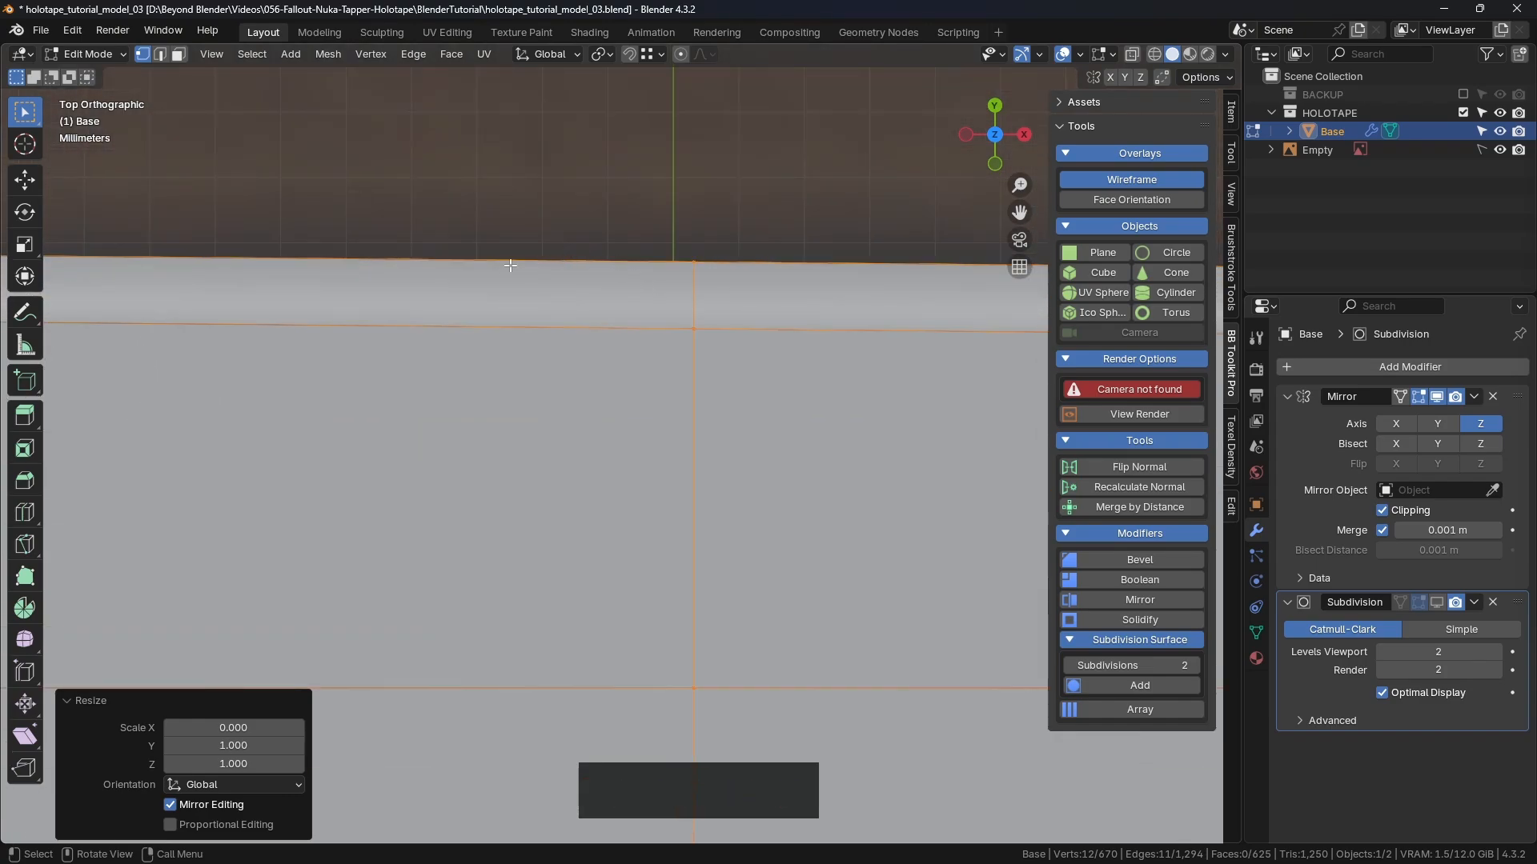
scroll(369, 257, "down", 4)
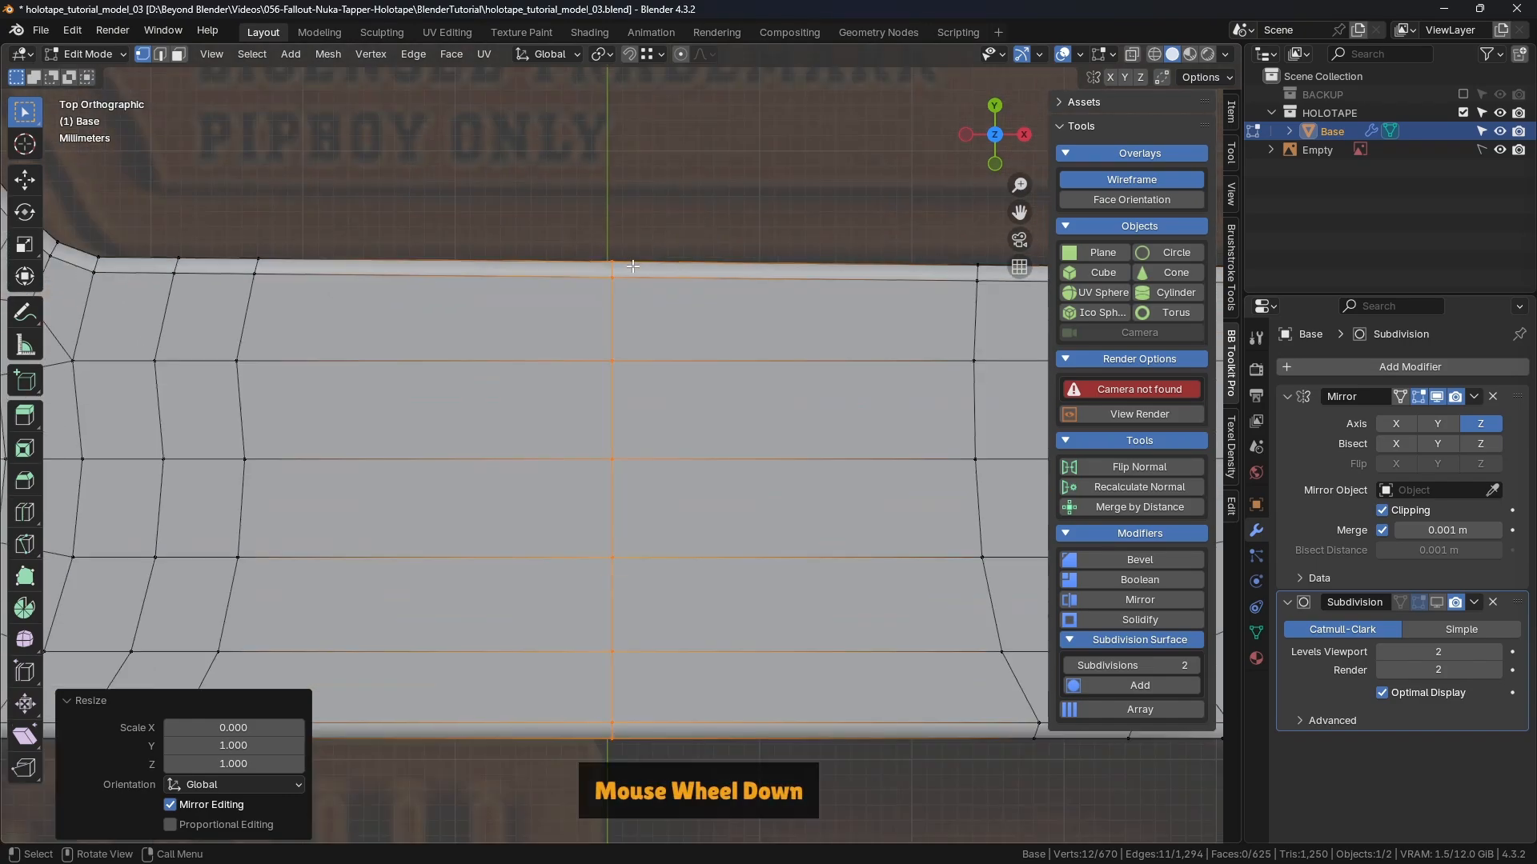
middle_click_drag(800, 296, 659, 304, "shift")
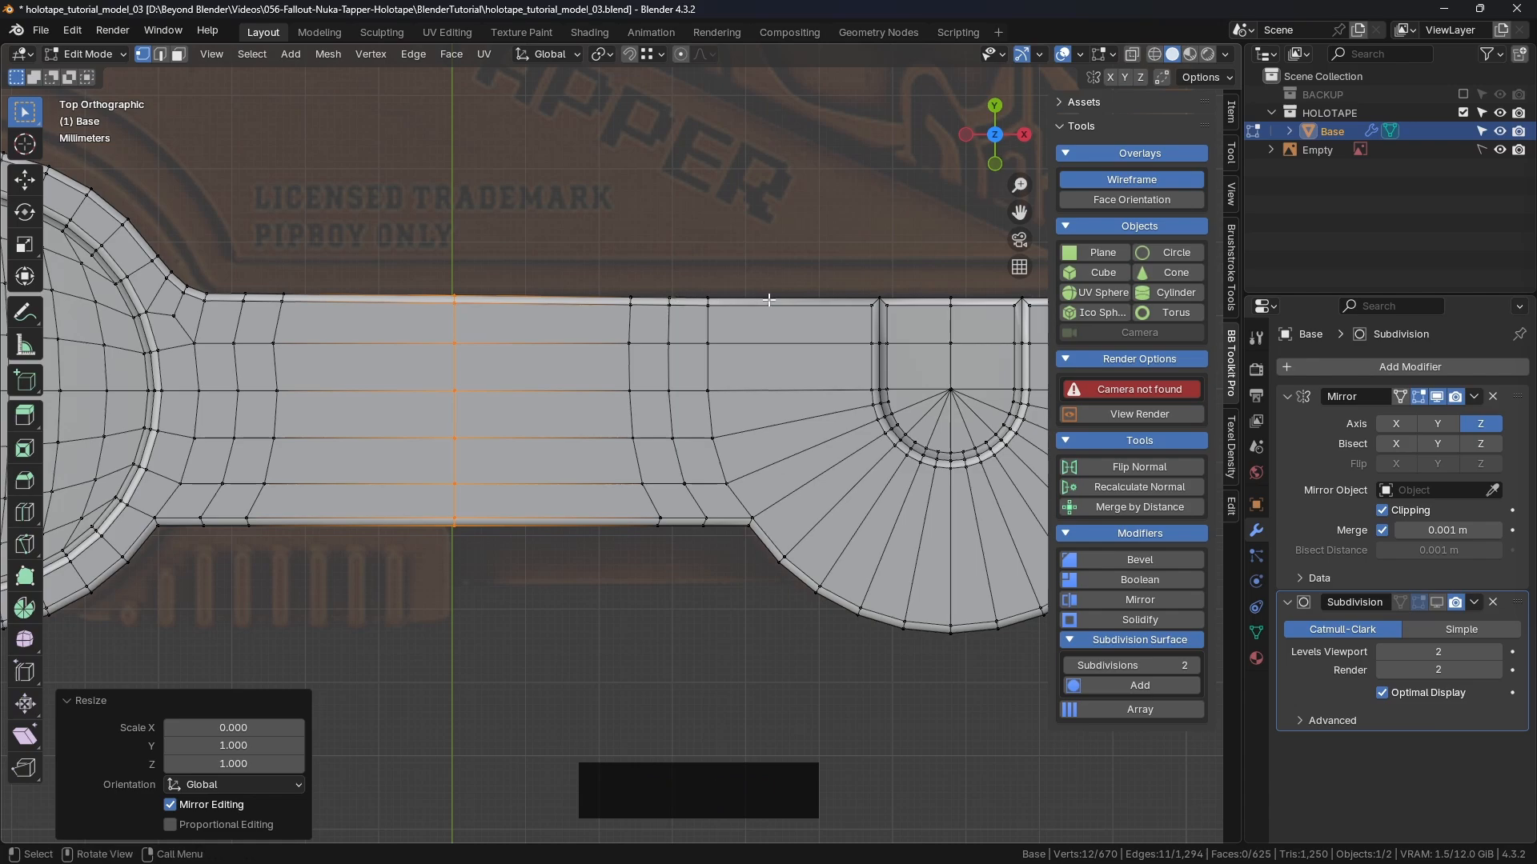
scroll(784, 301, "down", 2)
middle_click_drag(784, 303, 529, 340, "shift")
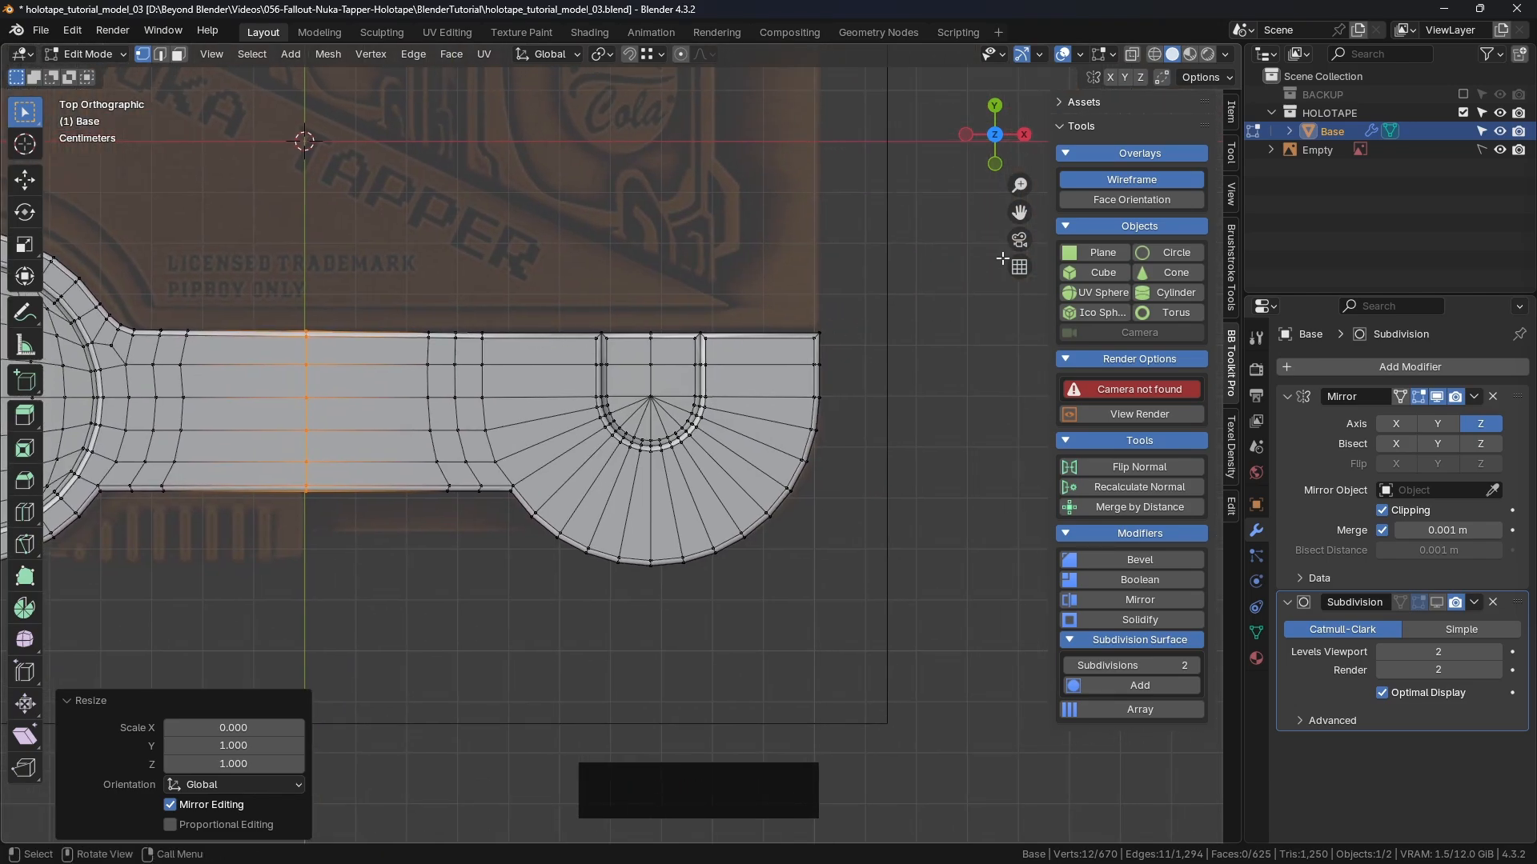
left_click(1131, 54)
left_click(883, 328)
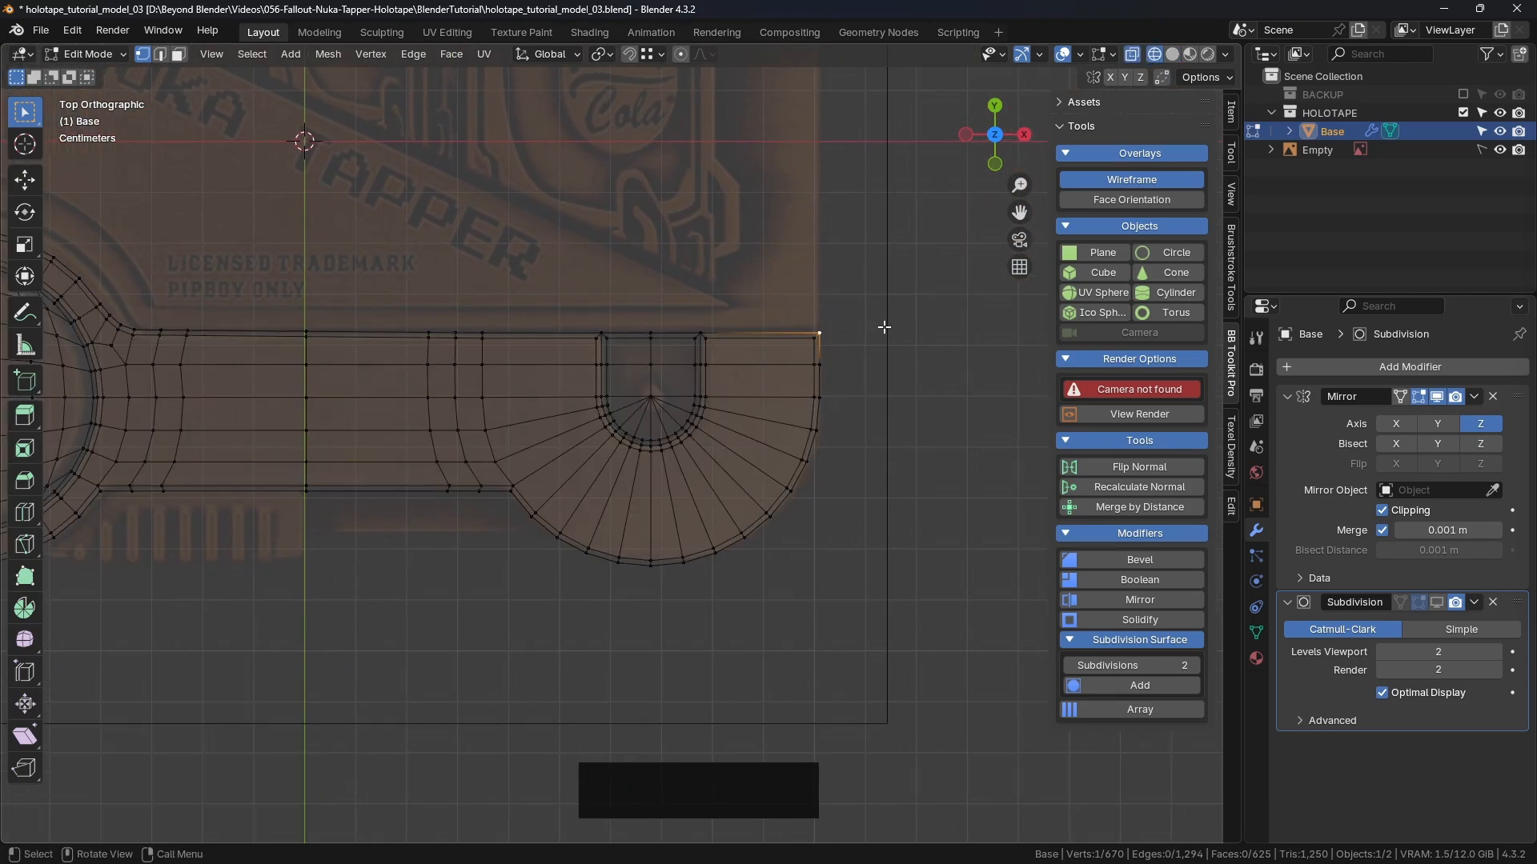
Step: Box-select all the vertices along the bar's top edge
left_click_drag(932, 278, 147, 333)
scroll(503, 337, "up", 6)
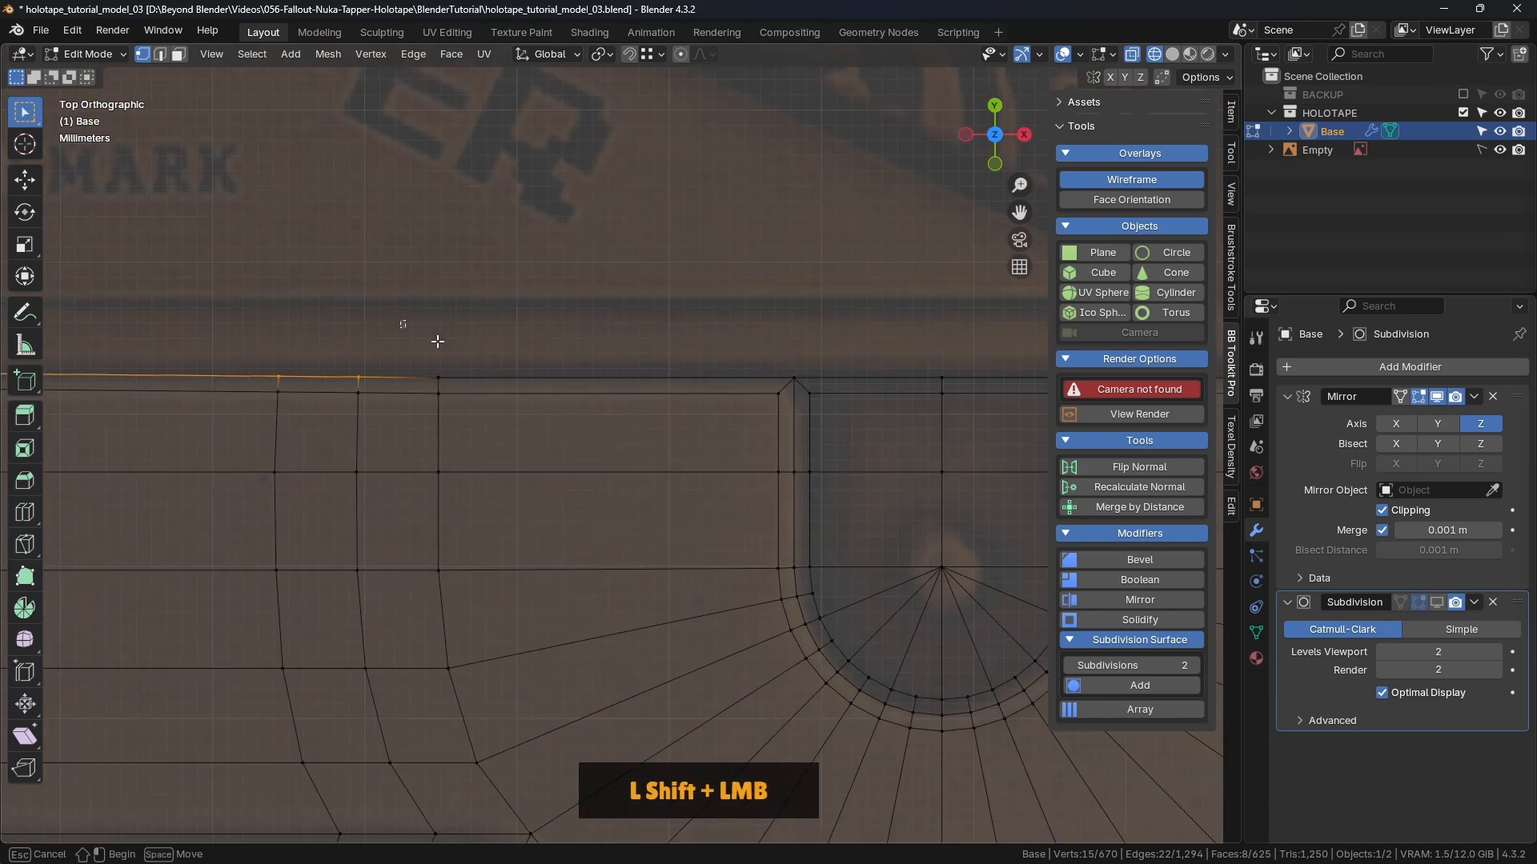
left_click_drag(400, 320, 910, 394, "shift")
middle_click_drag(910, 394, 327, 372, "shift")
left_click_drag(267, 292, 971, 360, "shift")
scroll(560, 422, "down", 3)
middle_click_drag(559, 422, 590, 213, "shift")
scroll(500, 378, "up", 3)
scroll(501, 378, "up", 2)
middle_click_drag(713, 360, 671, 350, "shift")
Step: Scale the top-edge vertices to 0 on Y so they form one straight line
key("s")
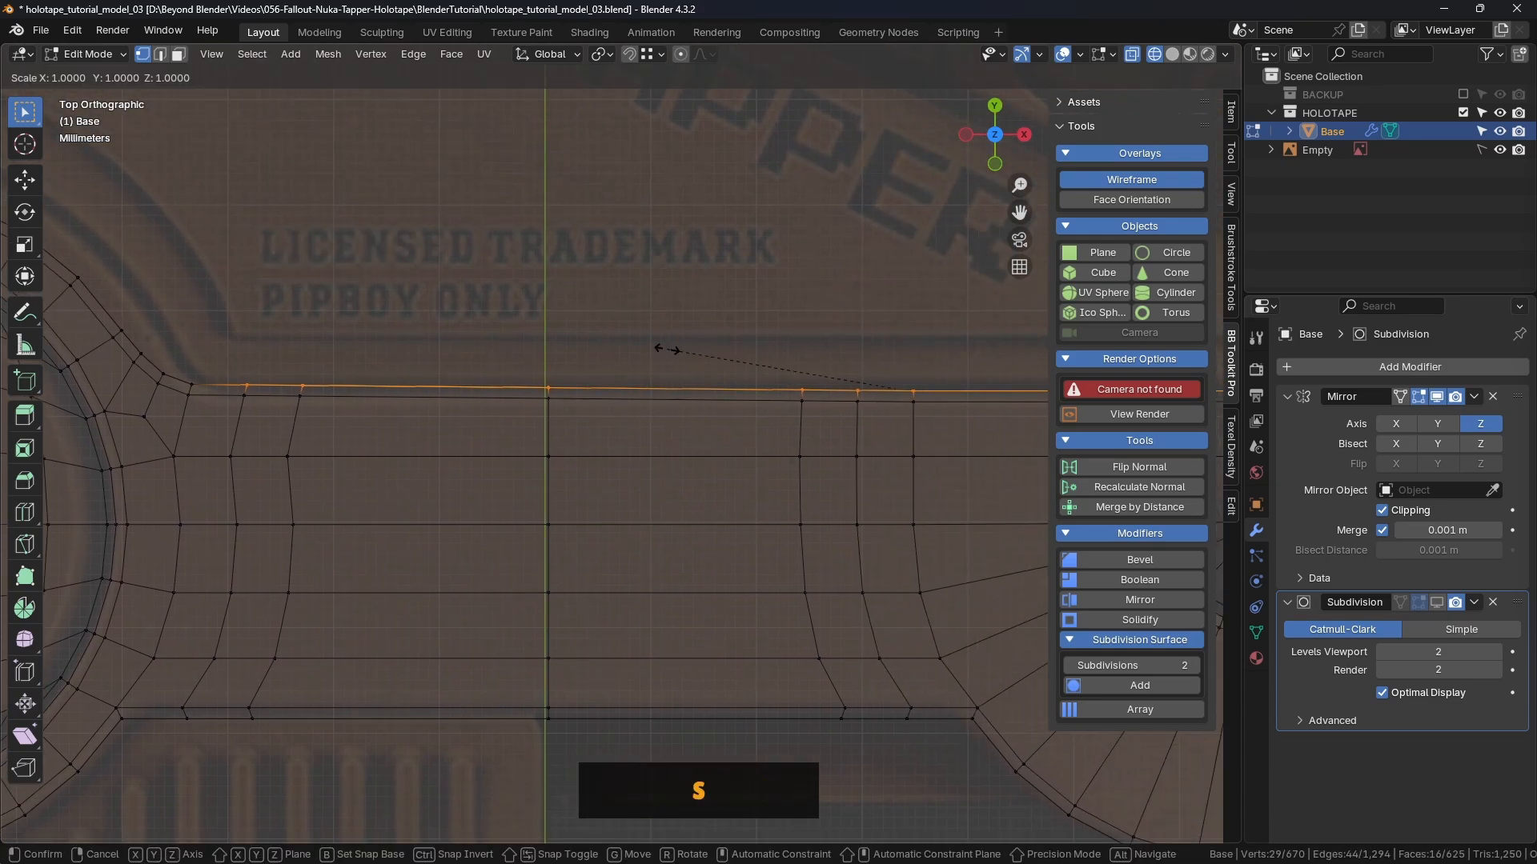
key("y")
key("0")
key("Return")
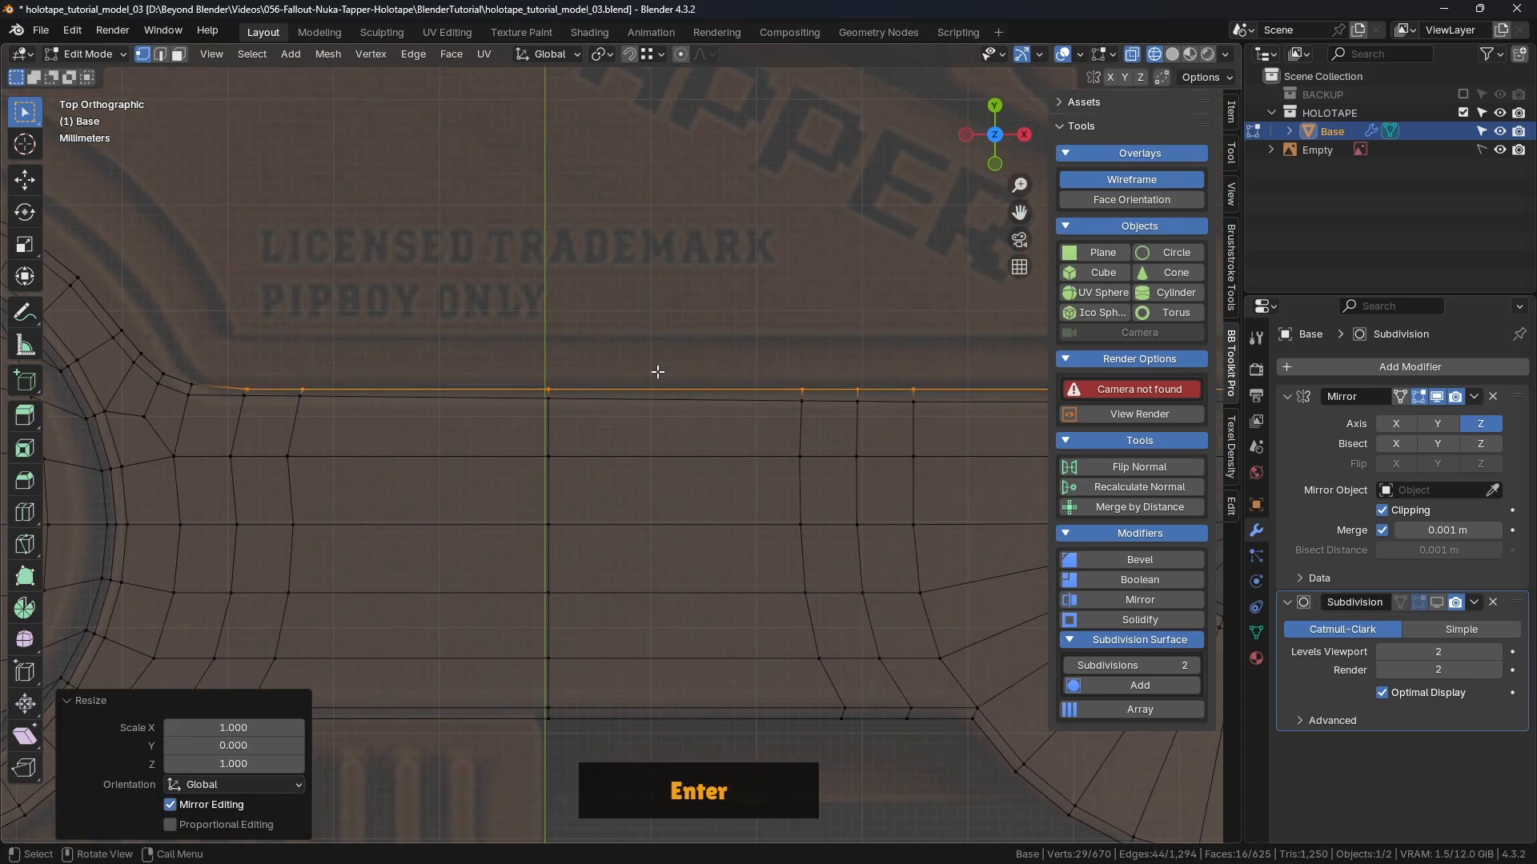
scroll(356, 403, "down", 3)
middle_click_drag(356, 403, 566, 425, "shift")
scroll(453, 401, "up", 3)
scroll(451, 395, "down", 2)
Step: Ctrl-snap the straightened top edge down along Y into line with the outline, then deselect
left_click(28, 184)
scroll(539, 405, "up", 4)
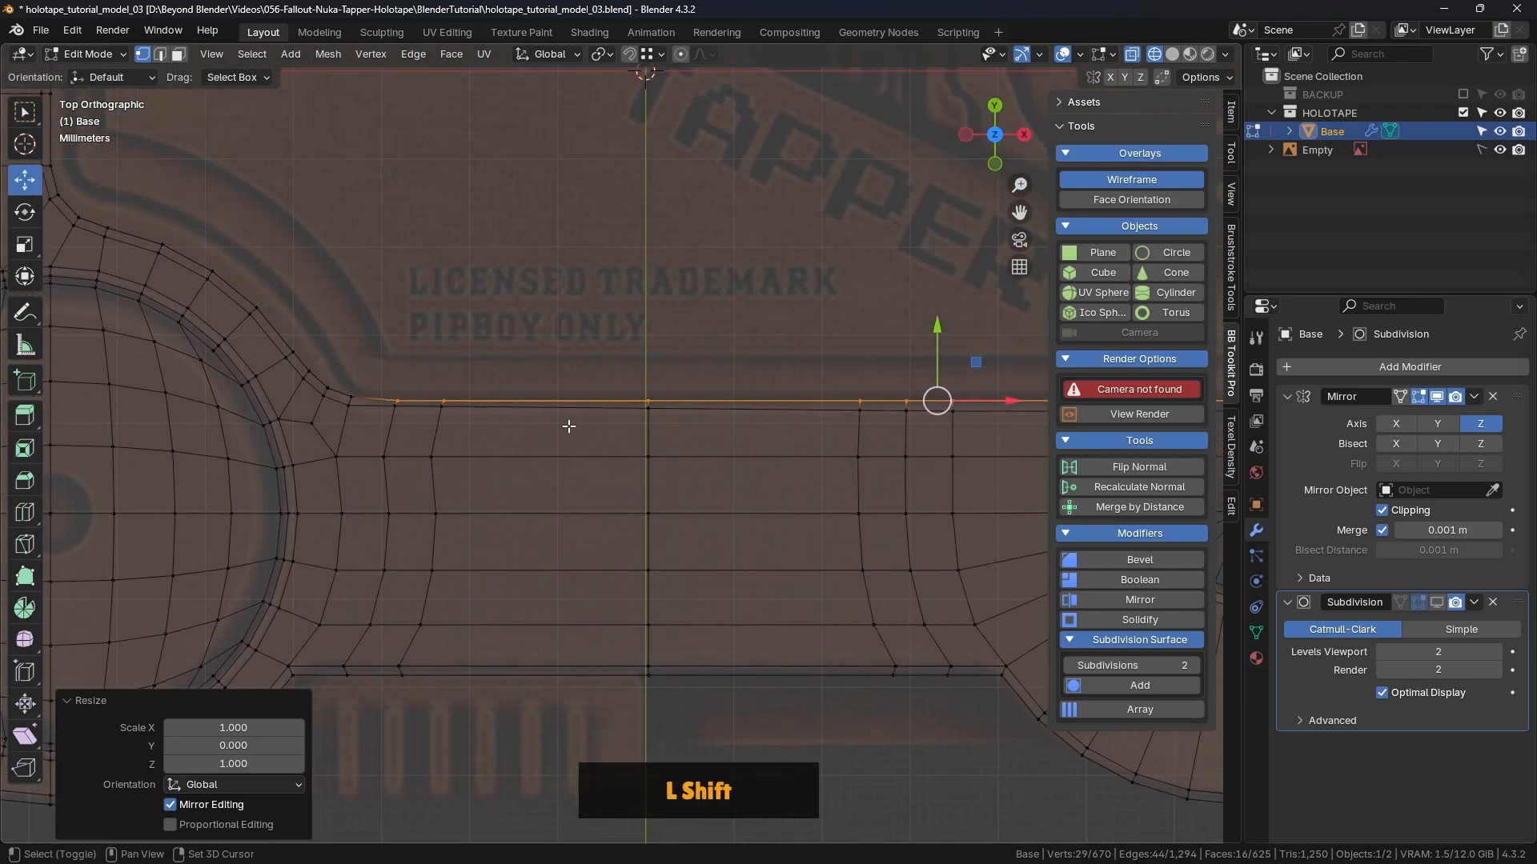
left_click_drag(937, 326, 350, 396)
left_click(405, 411)
scroll(549, 343, "down", 2)
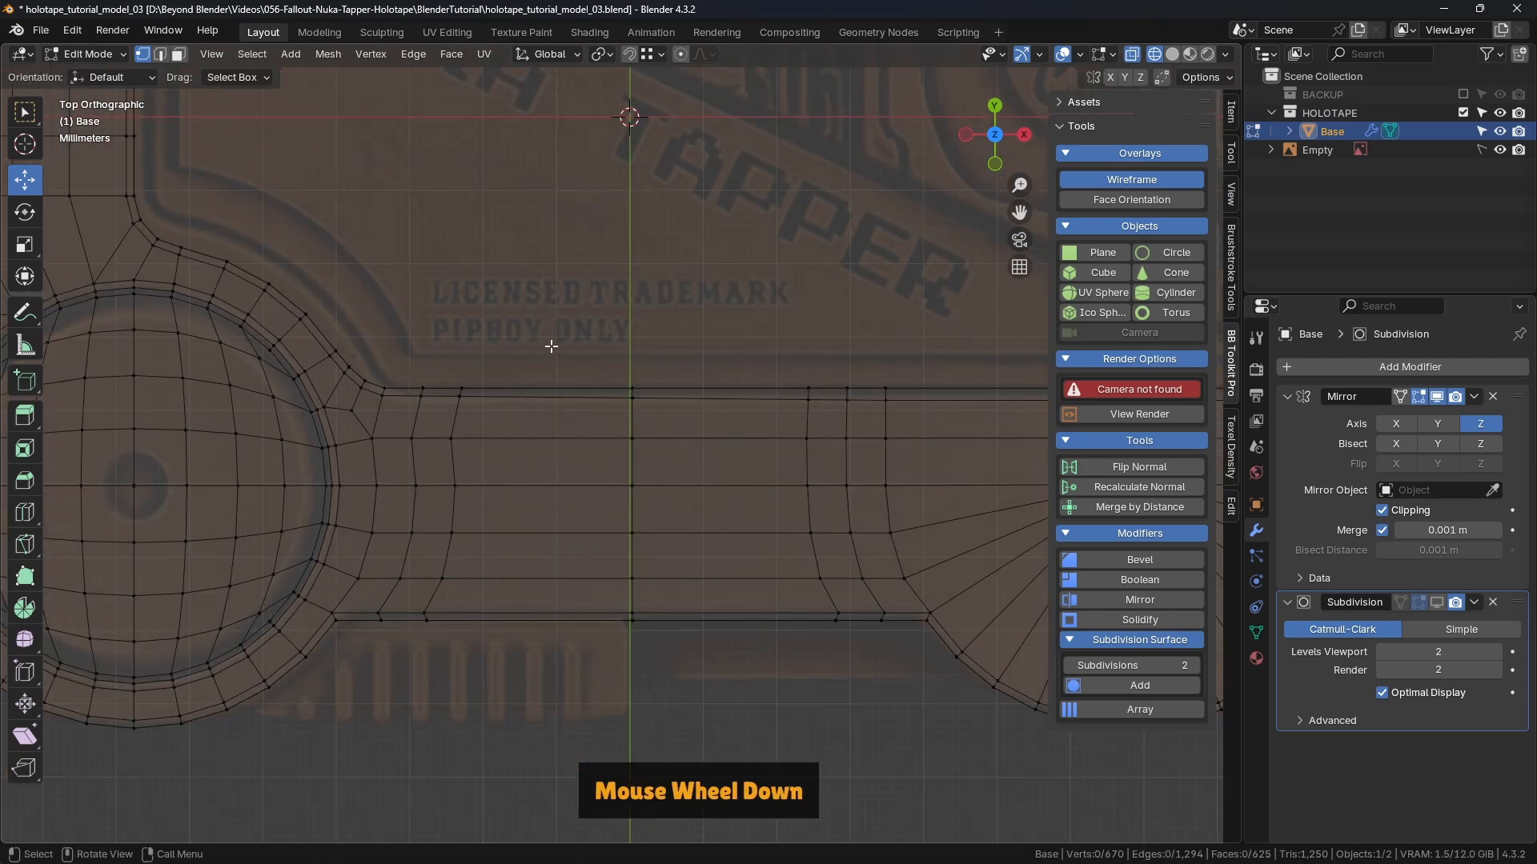
middle_click_drag(835, 369, 782, 398, "shift")
scroll(771, 387, "up", 2)
scroll(782, 398, "up", 3)
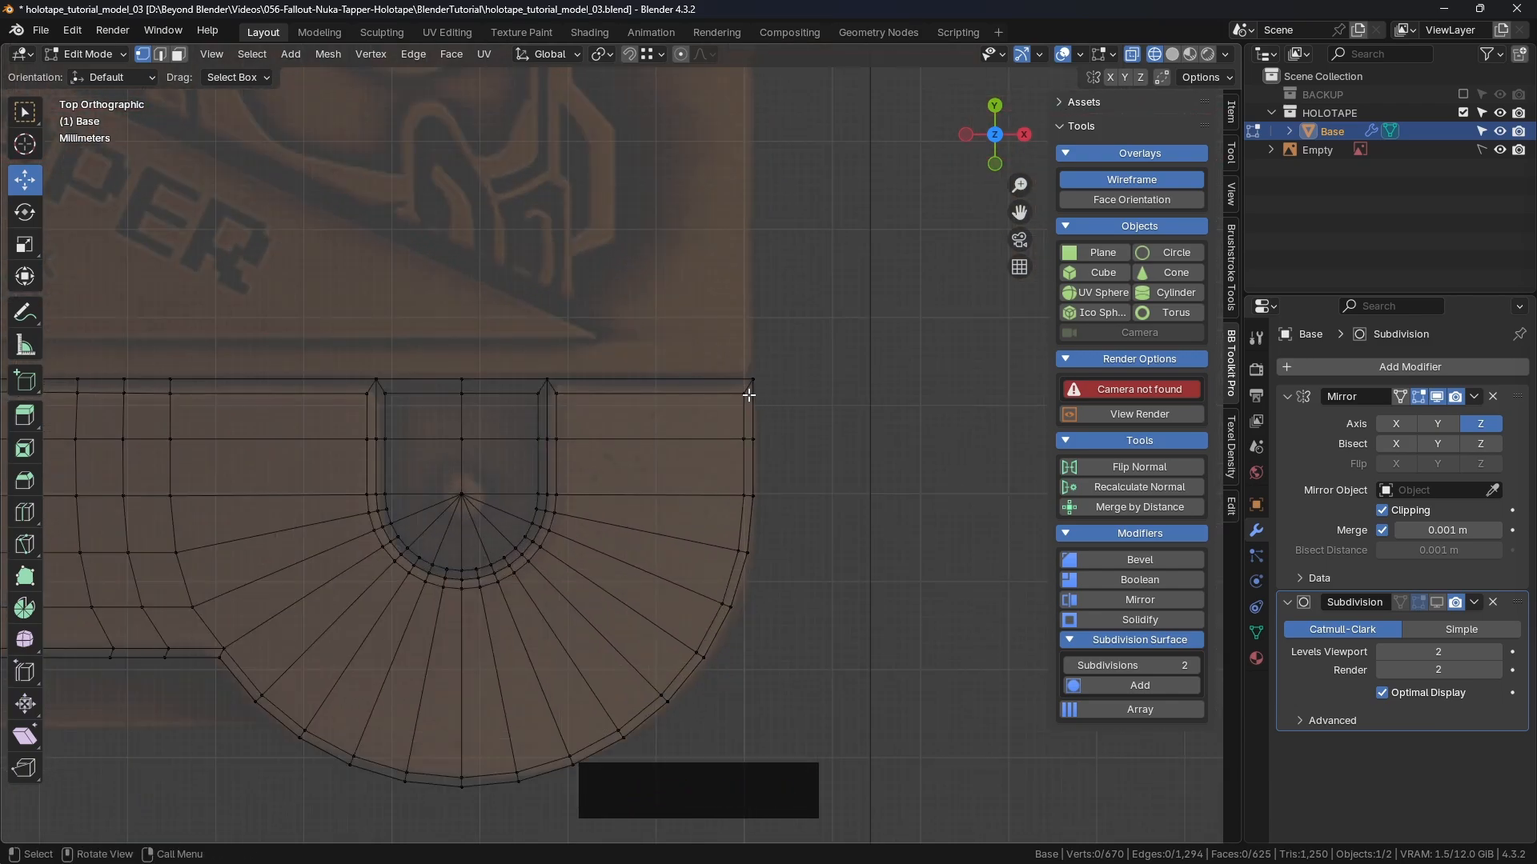
Step: Select the top edges beside the U-shaped end and snap them 0.000225 m along Y, level with the bar
left_click_drag(748, 398, 551, 402)
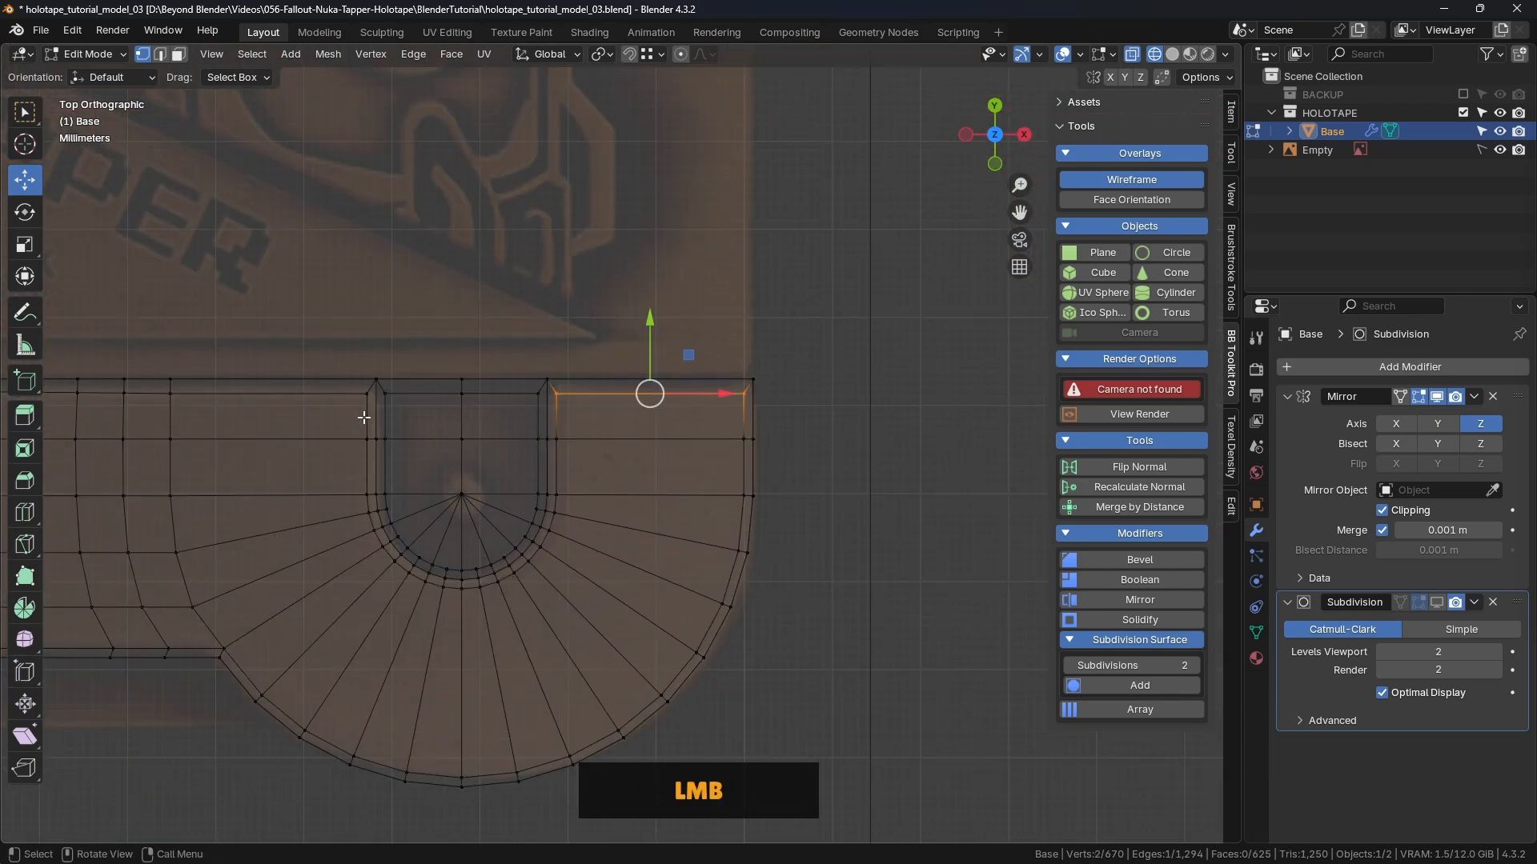
left_click_drag(373, 389, 72, 402, "shift")
left_click_drag(541, 384, 377, 411, "shift")
middle_click_drag(377, 412, 507, 429, "shift")
middle_click_drag(808, 419, 496, 422, "shift")
left_click_drag(873, 359, 367, 415)
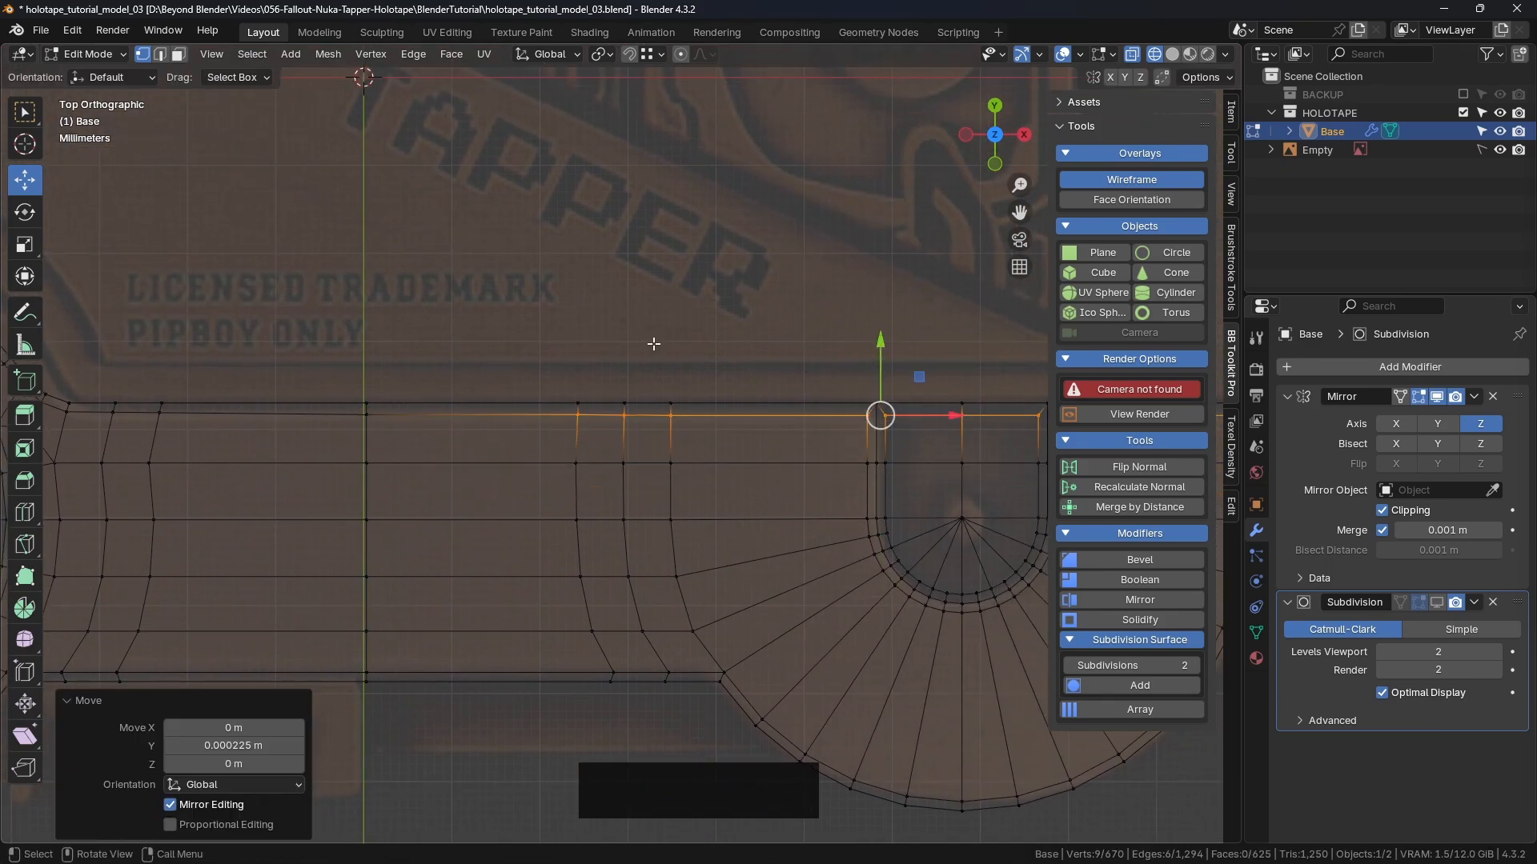
left_click(721, 360)
middle_click_drag(336, 402, 778, 436, "shift")
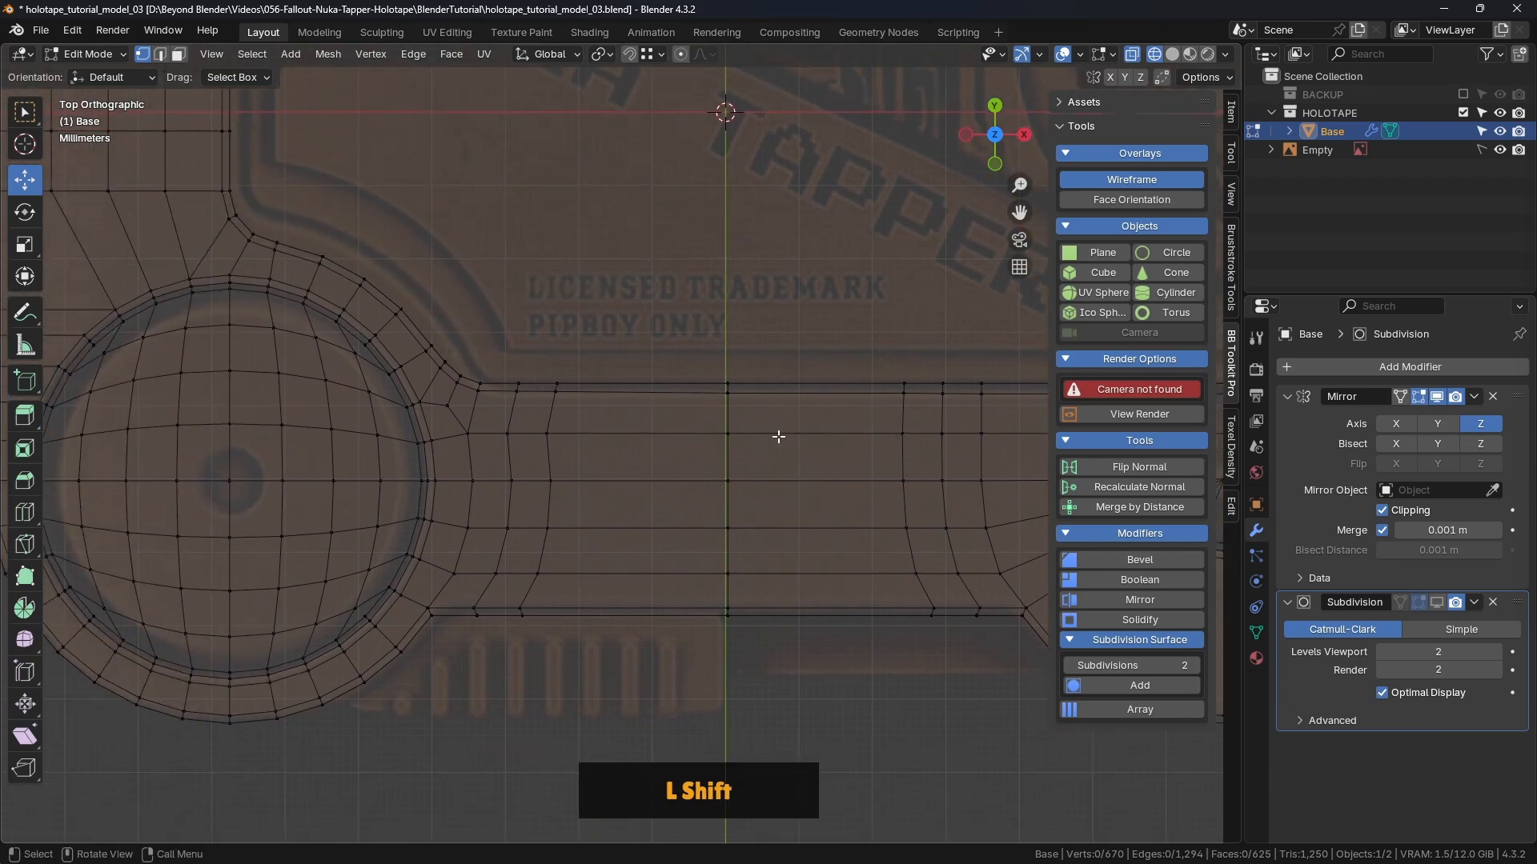
Step: Select the centre-loop vertices, try a local median X of 0, then undo it
left_click_drag(760, 345, 701, 684)
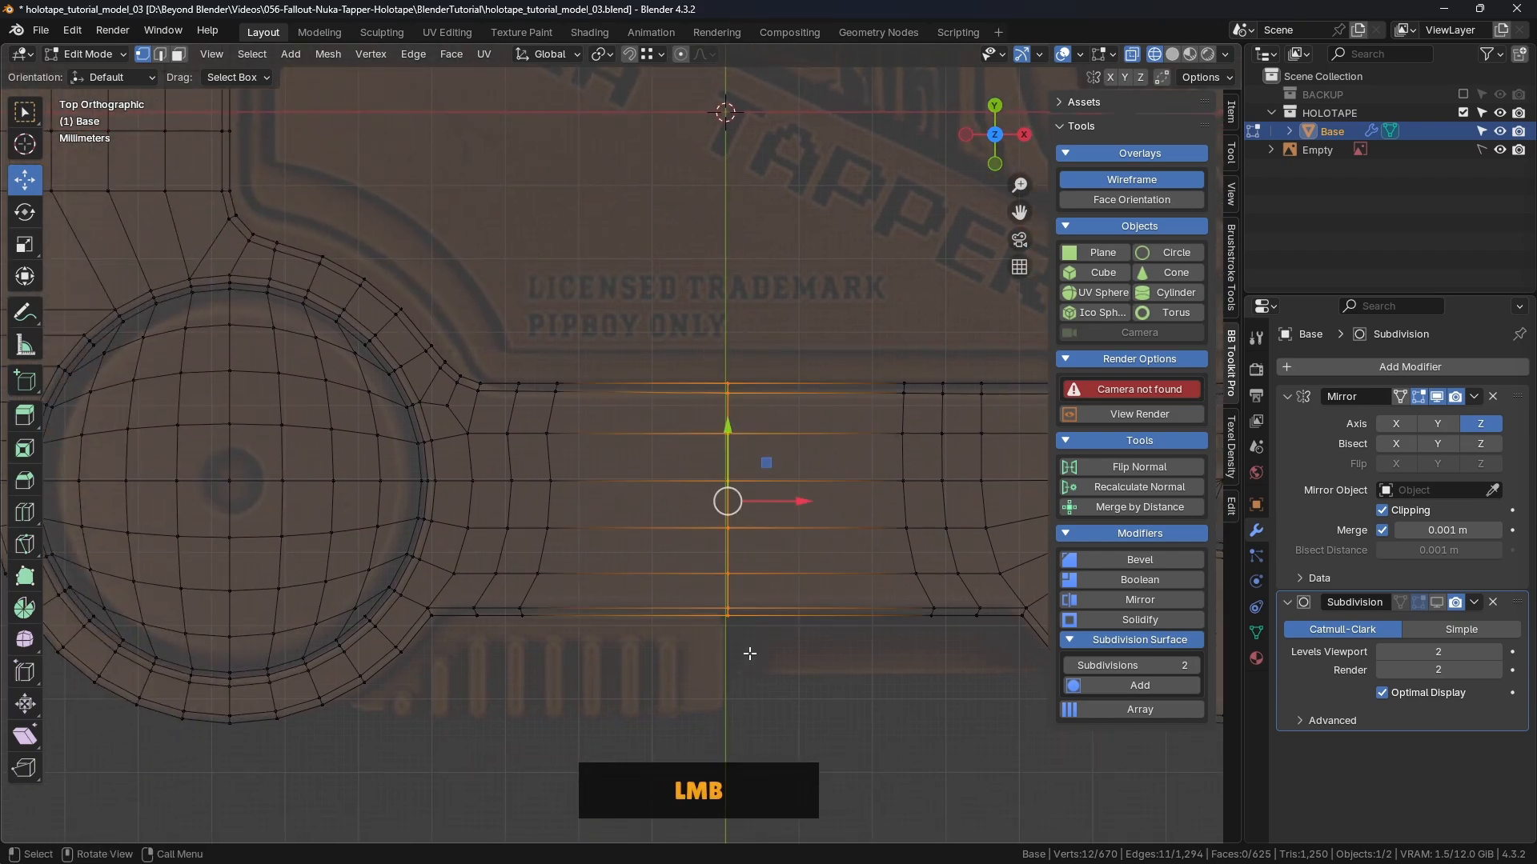
scroll(706, 428, "up", 5)
scroll(705, 428, "down", 4)
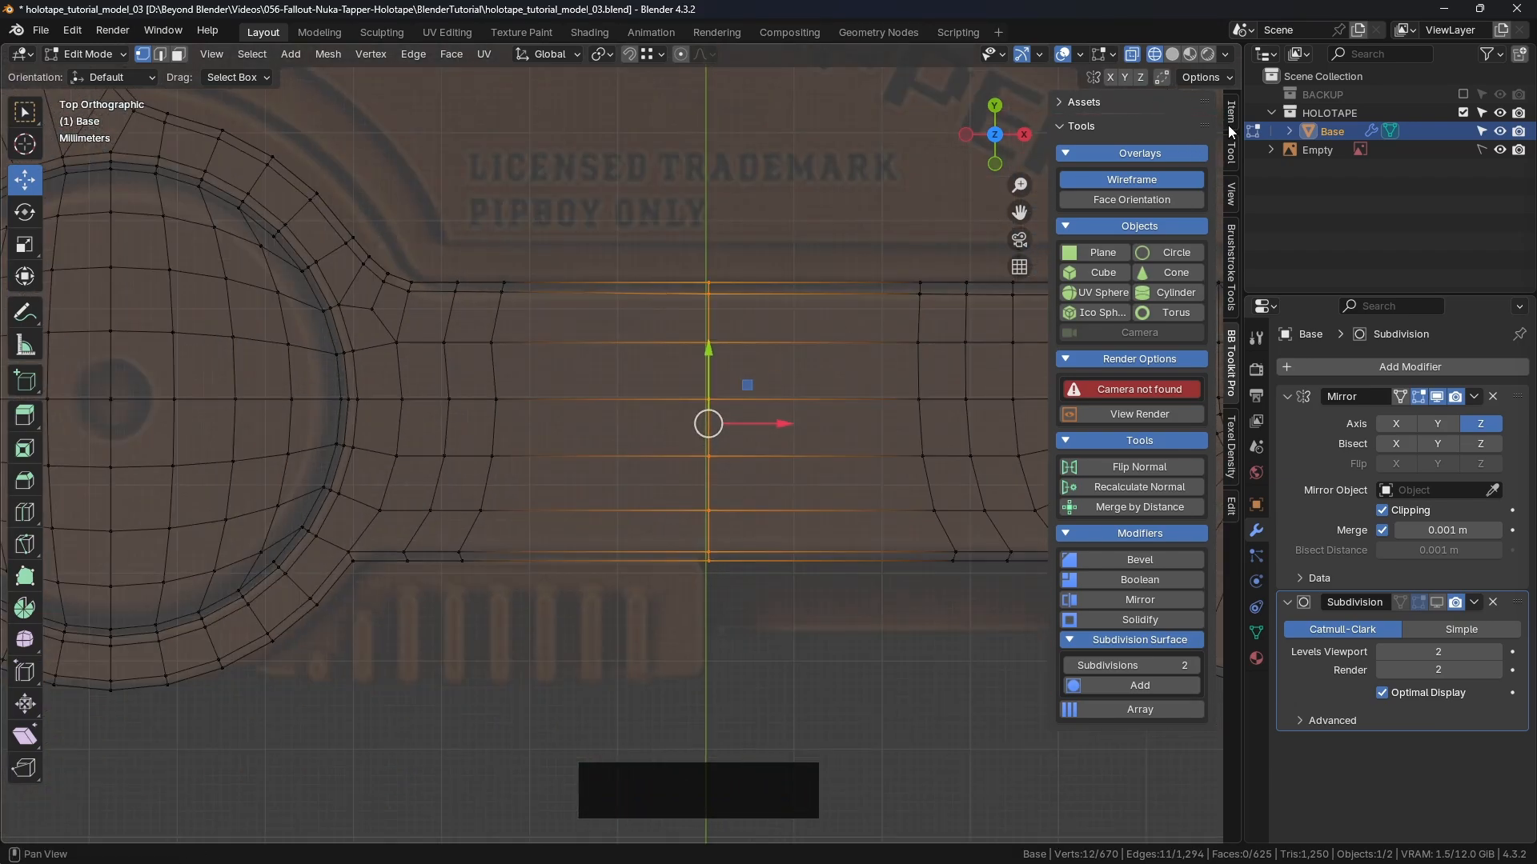
left_click(1231, 120)
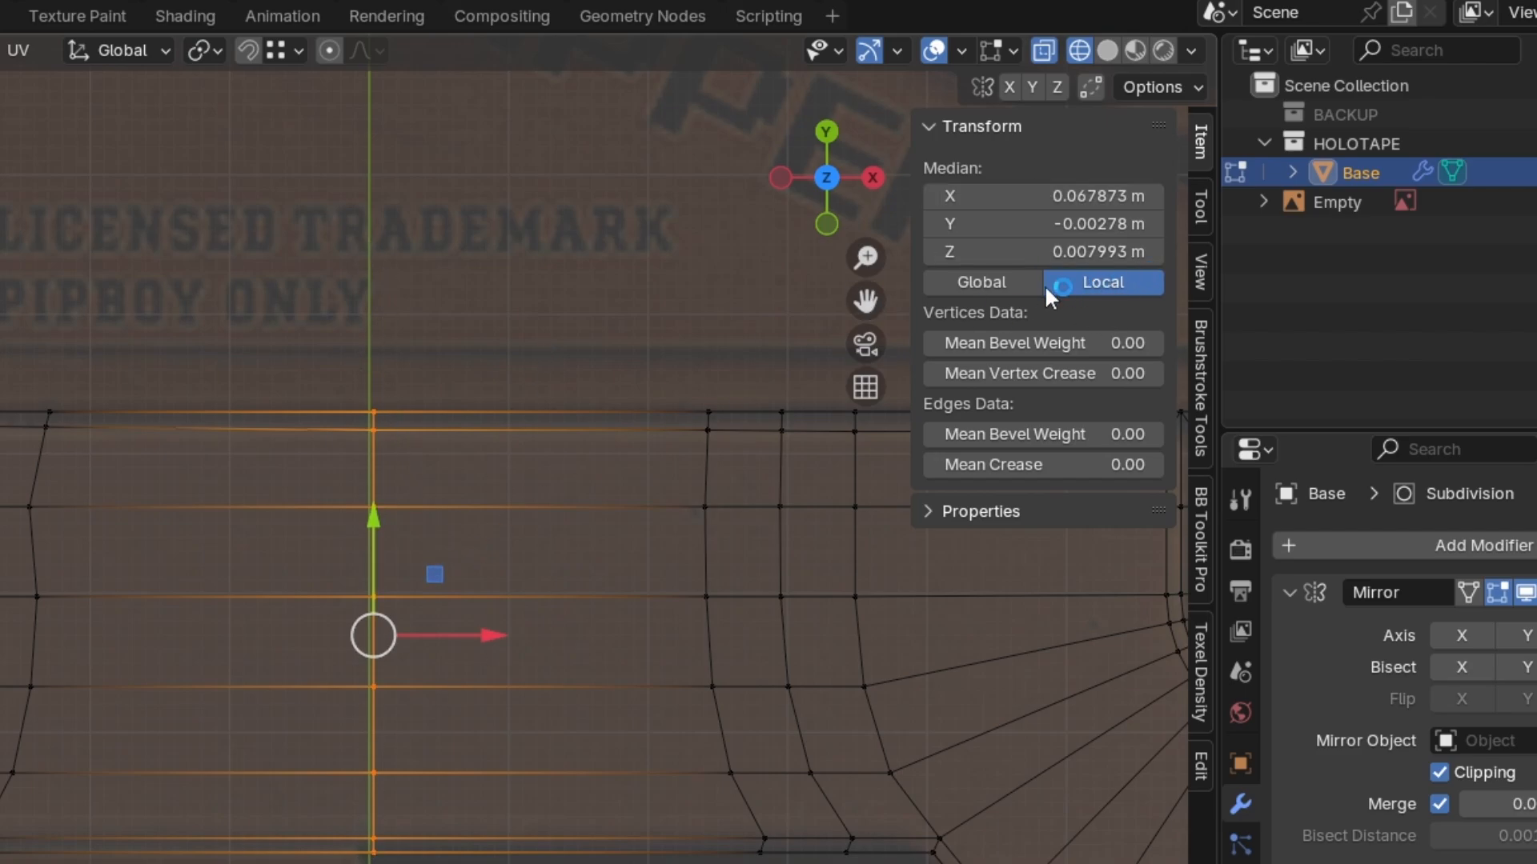
left_click(1062, 192)
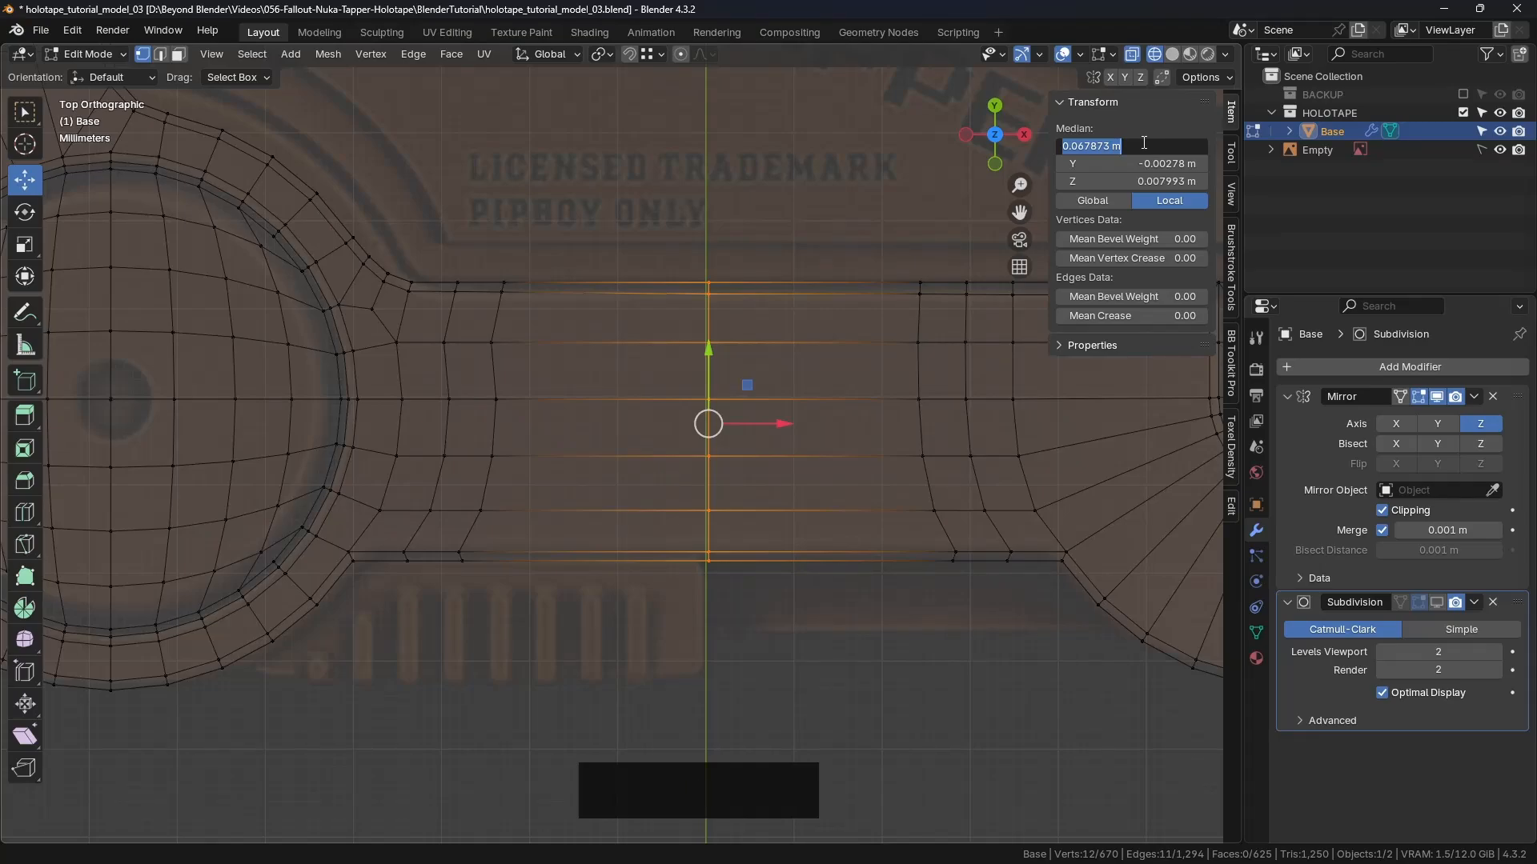
type("0")
key("Return")
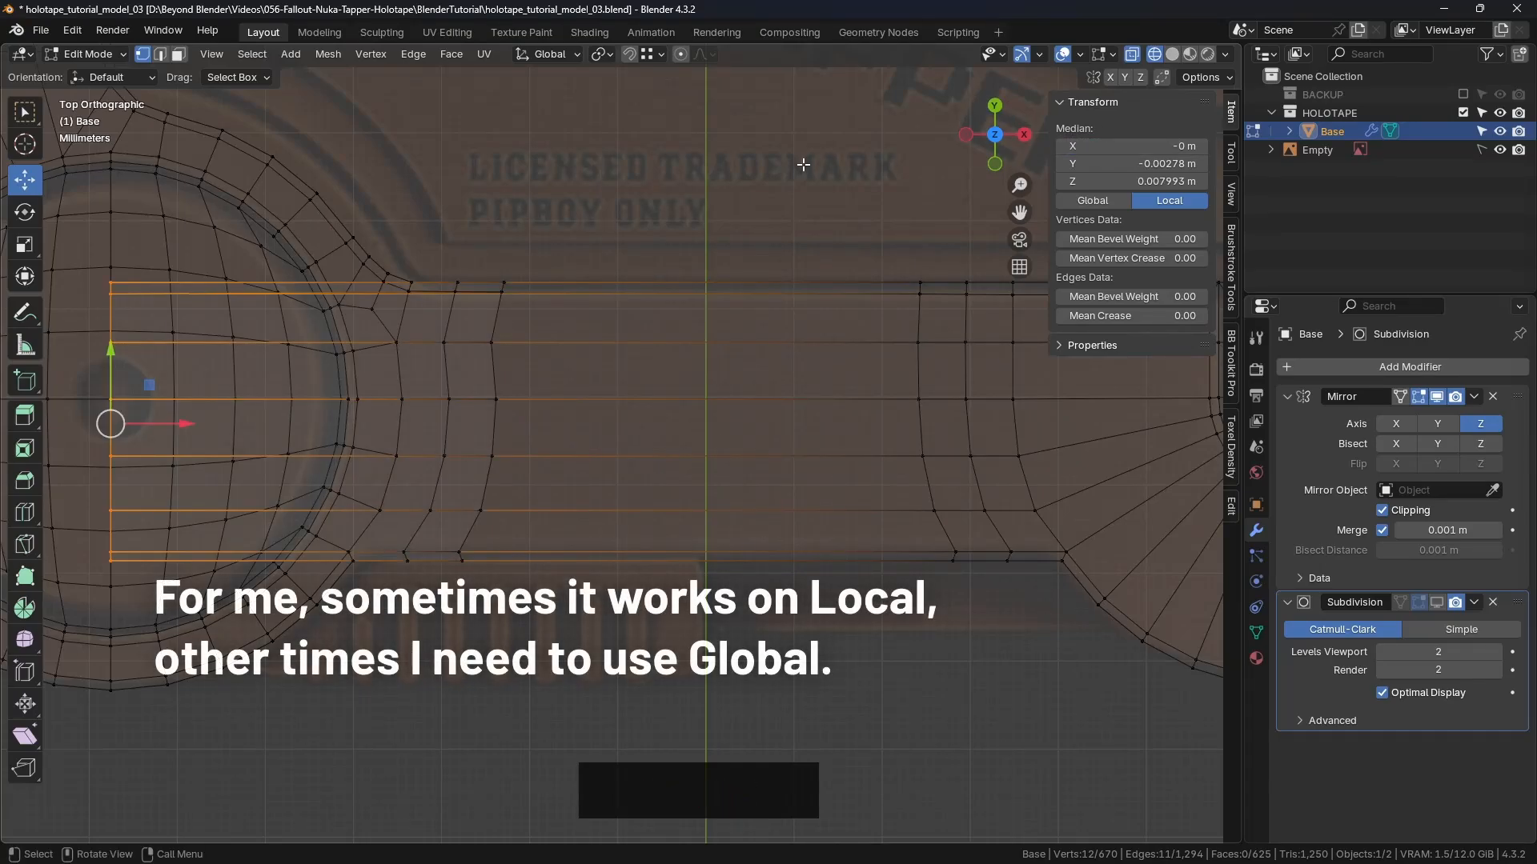
key("ctrl+z")
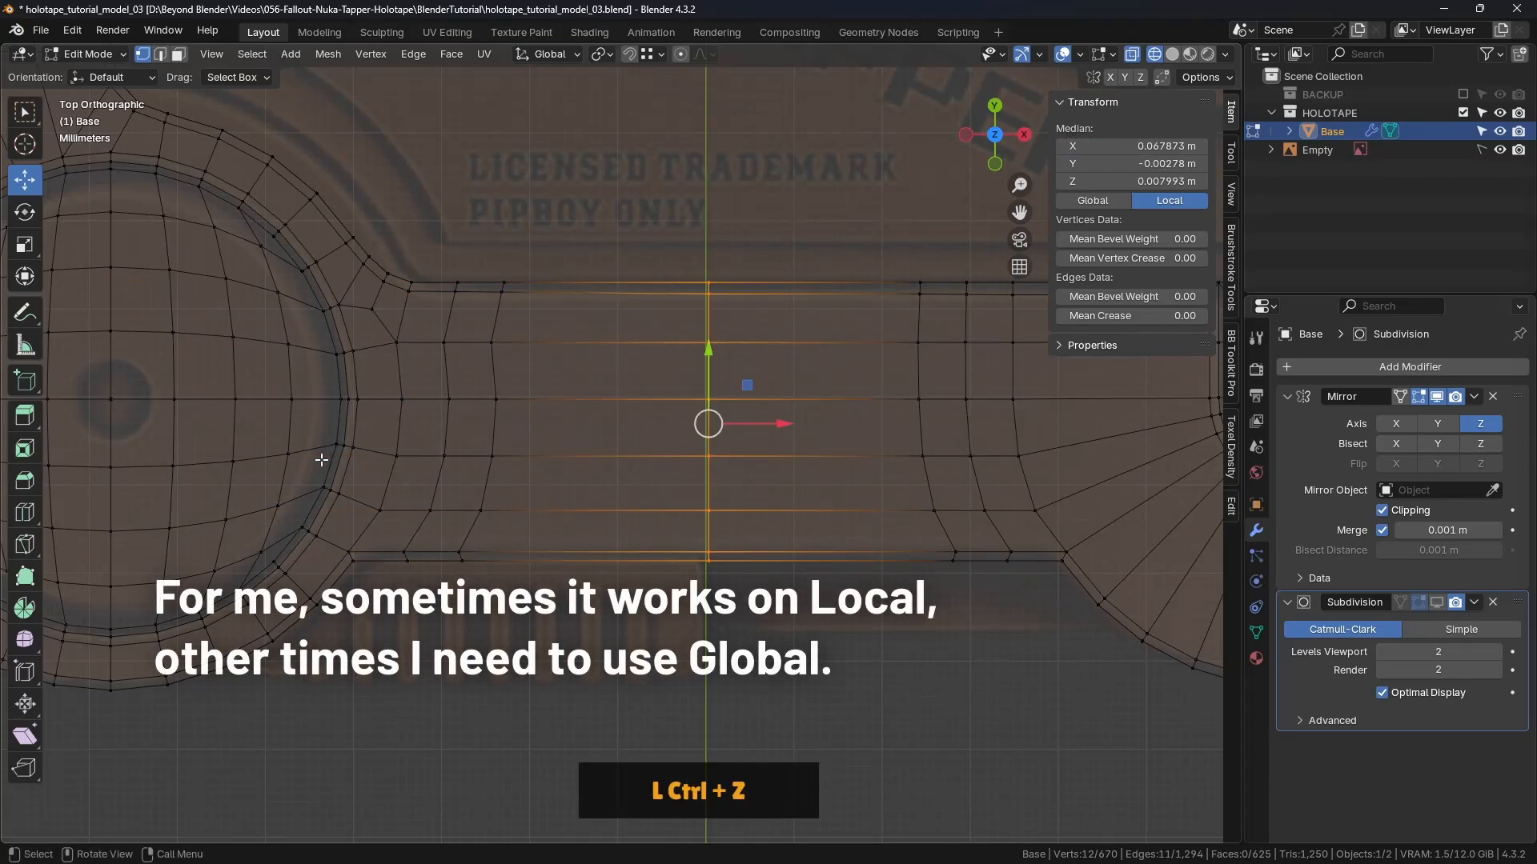
Step: Centre the twelve centre-loop vertices at a global median X of 0
left_click(1106, 201)
left_click(1140, 146)
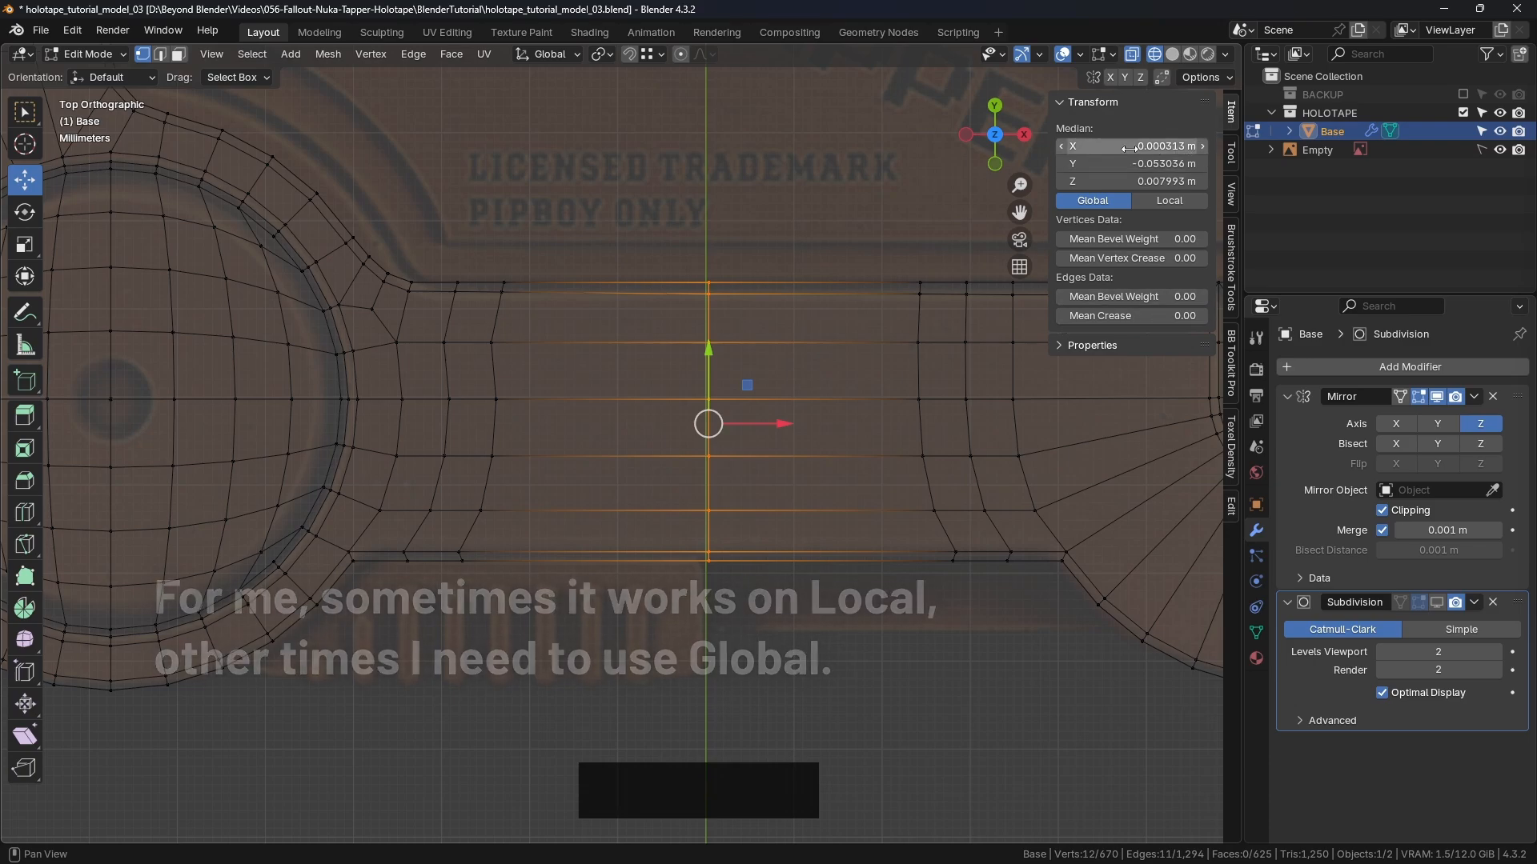
key("Return")
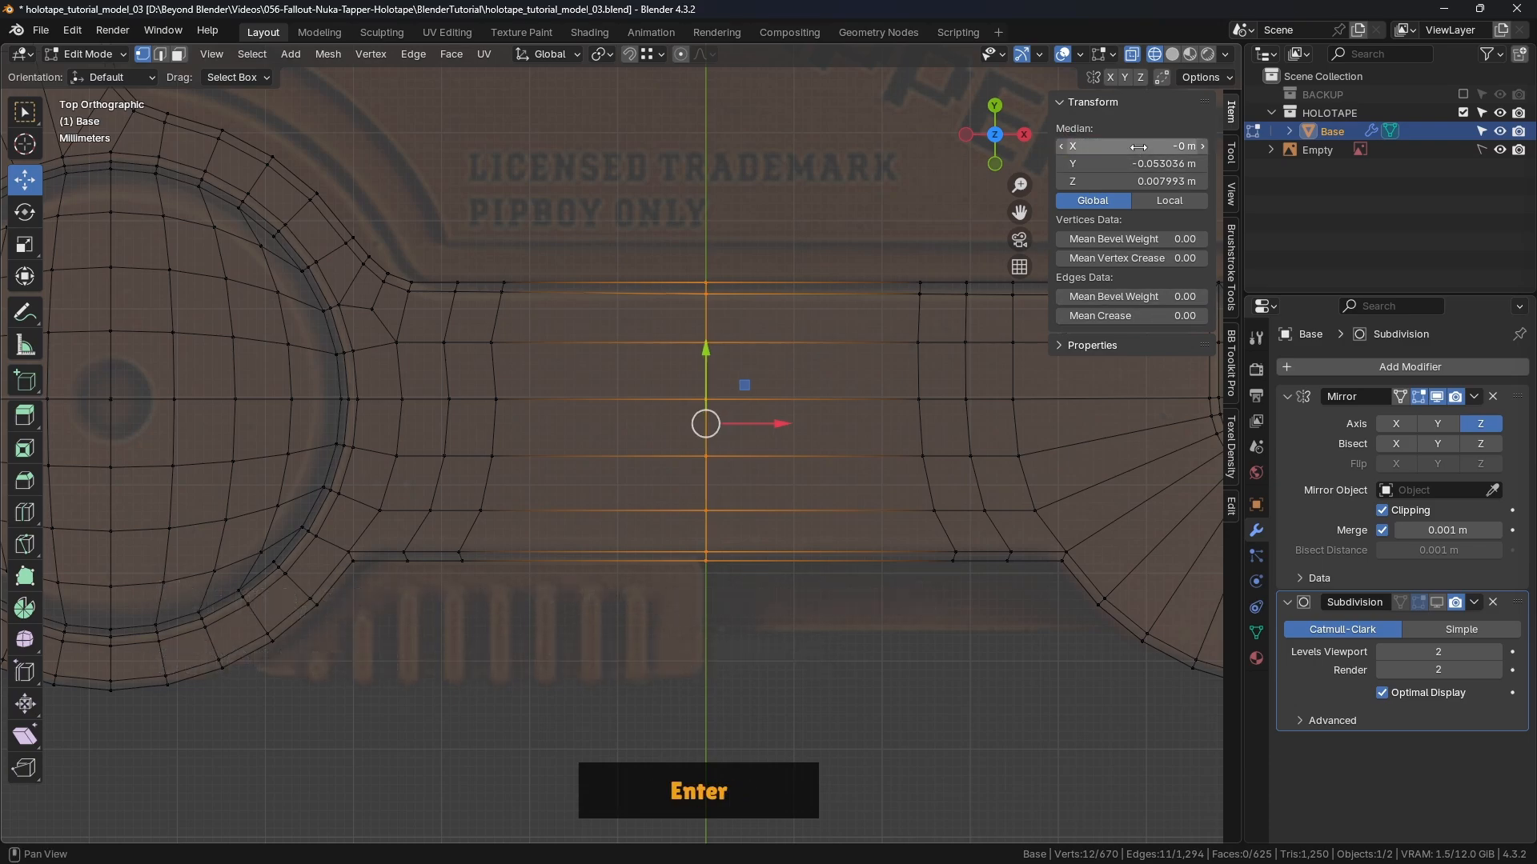
scroll(715, 367, "up", 2)
scroll(710, 359, "down", 2)
scroll(710, 359, "down", 1)
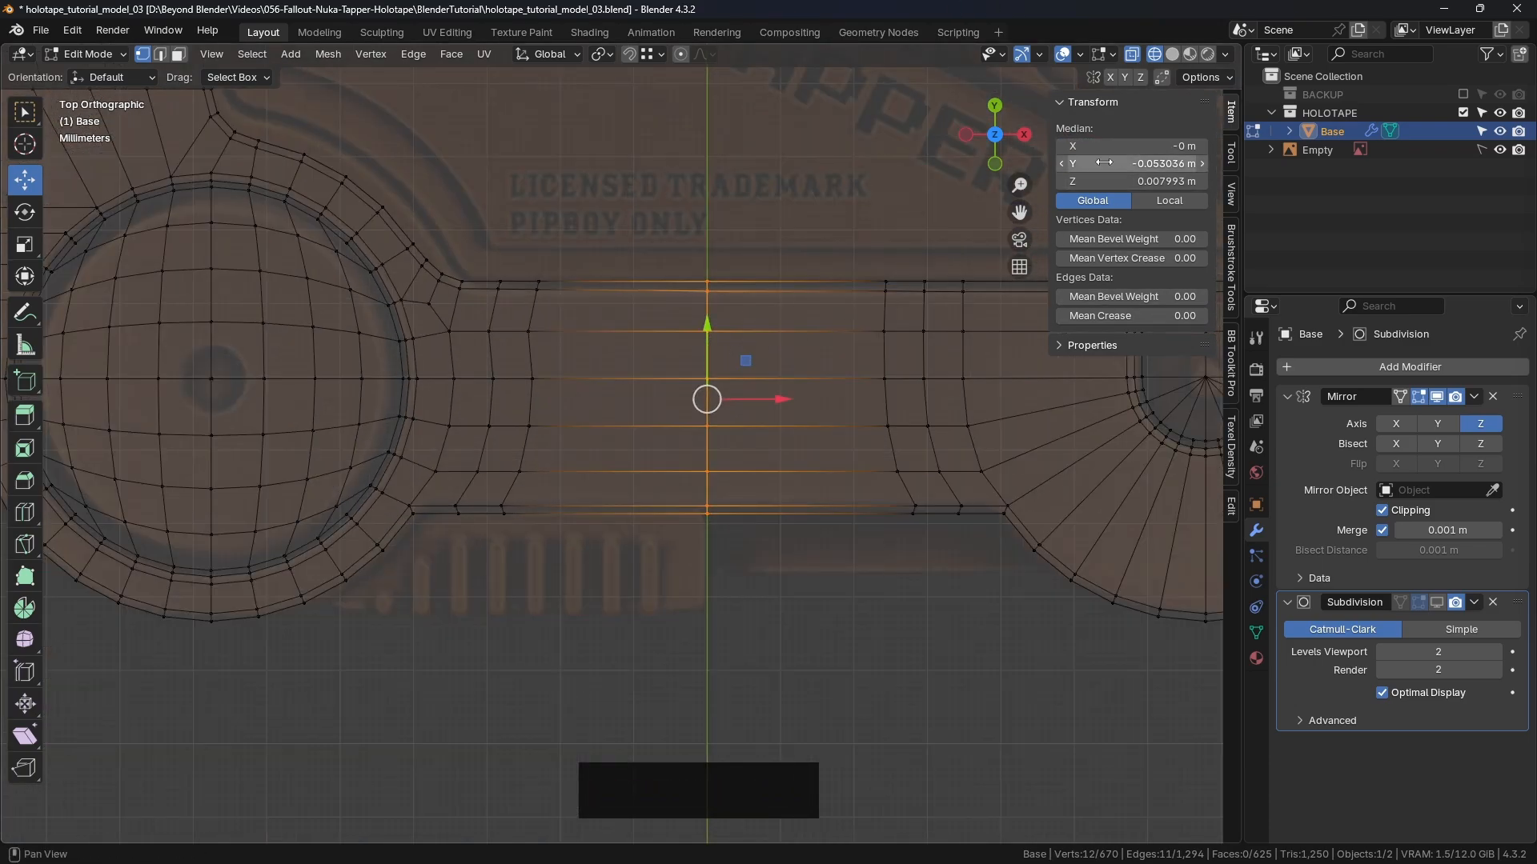
Step: Switch the Transform readout back to Local and deselect the loop vertices
left_click(1167, 202)
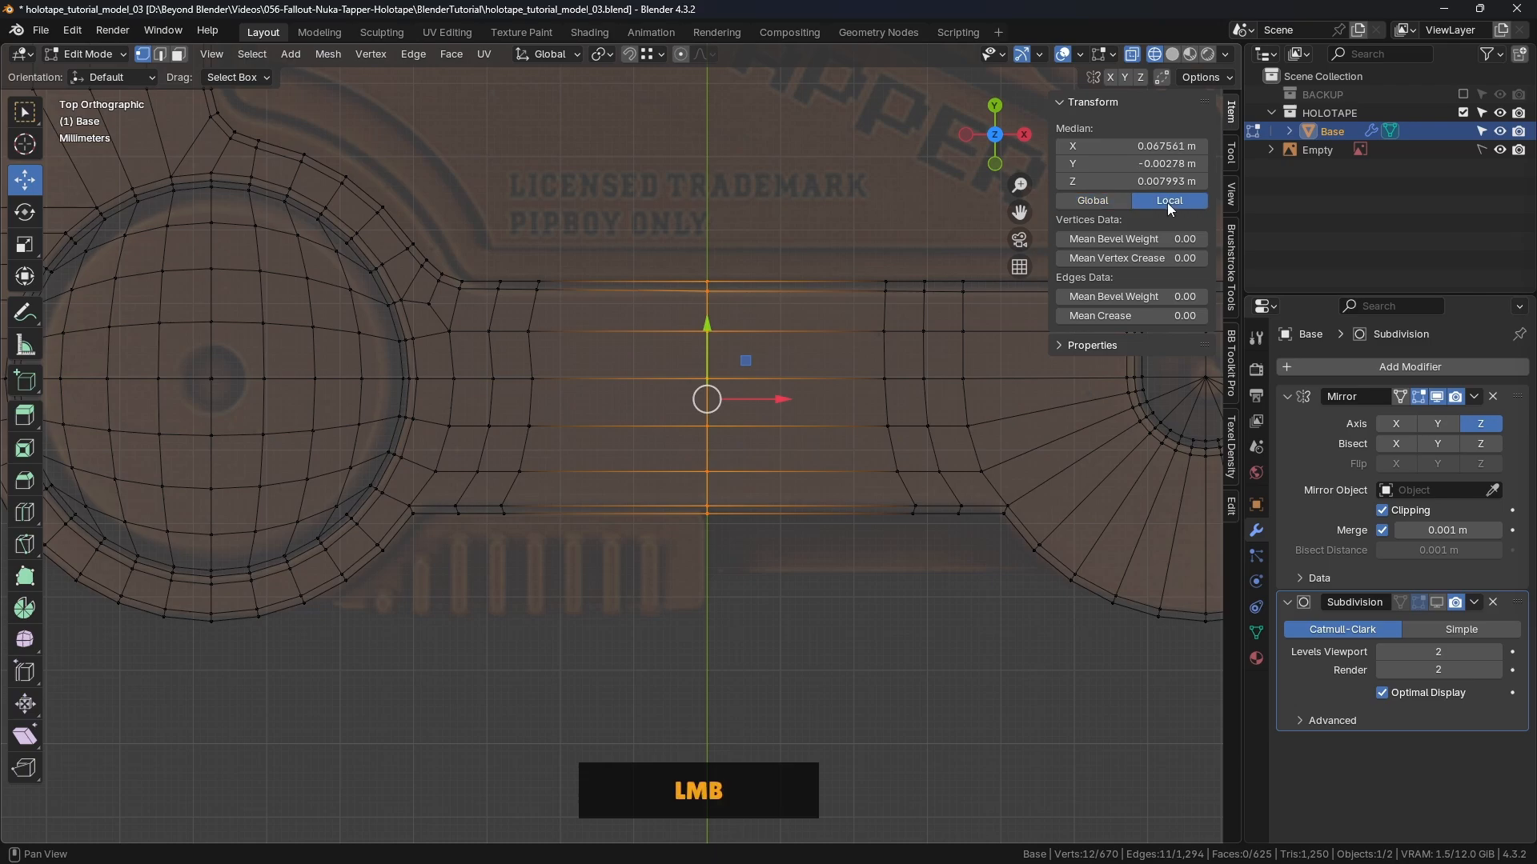
left_click(789, 464)
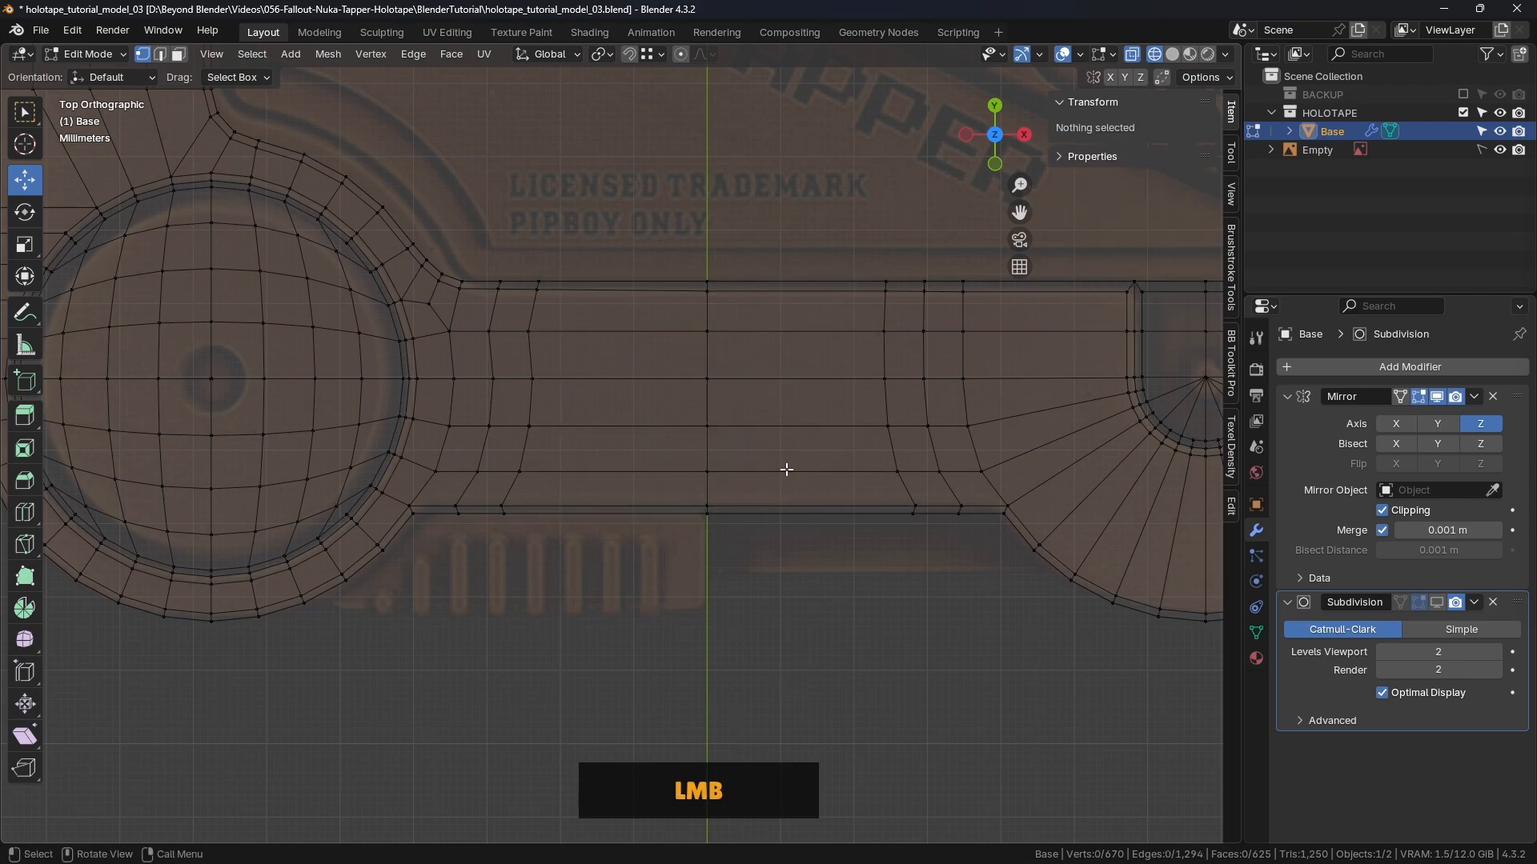
scroll(789, 480, "down", 4)
middle_click_drag(789, 480, 838, 415, "shift")
Step: Return the Base to Object Mode and switch the viewport to Solid shading
key("Tab")
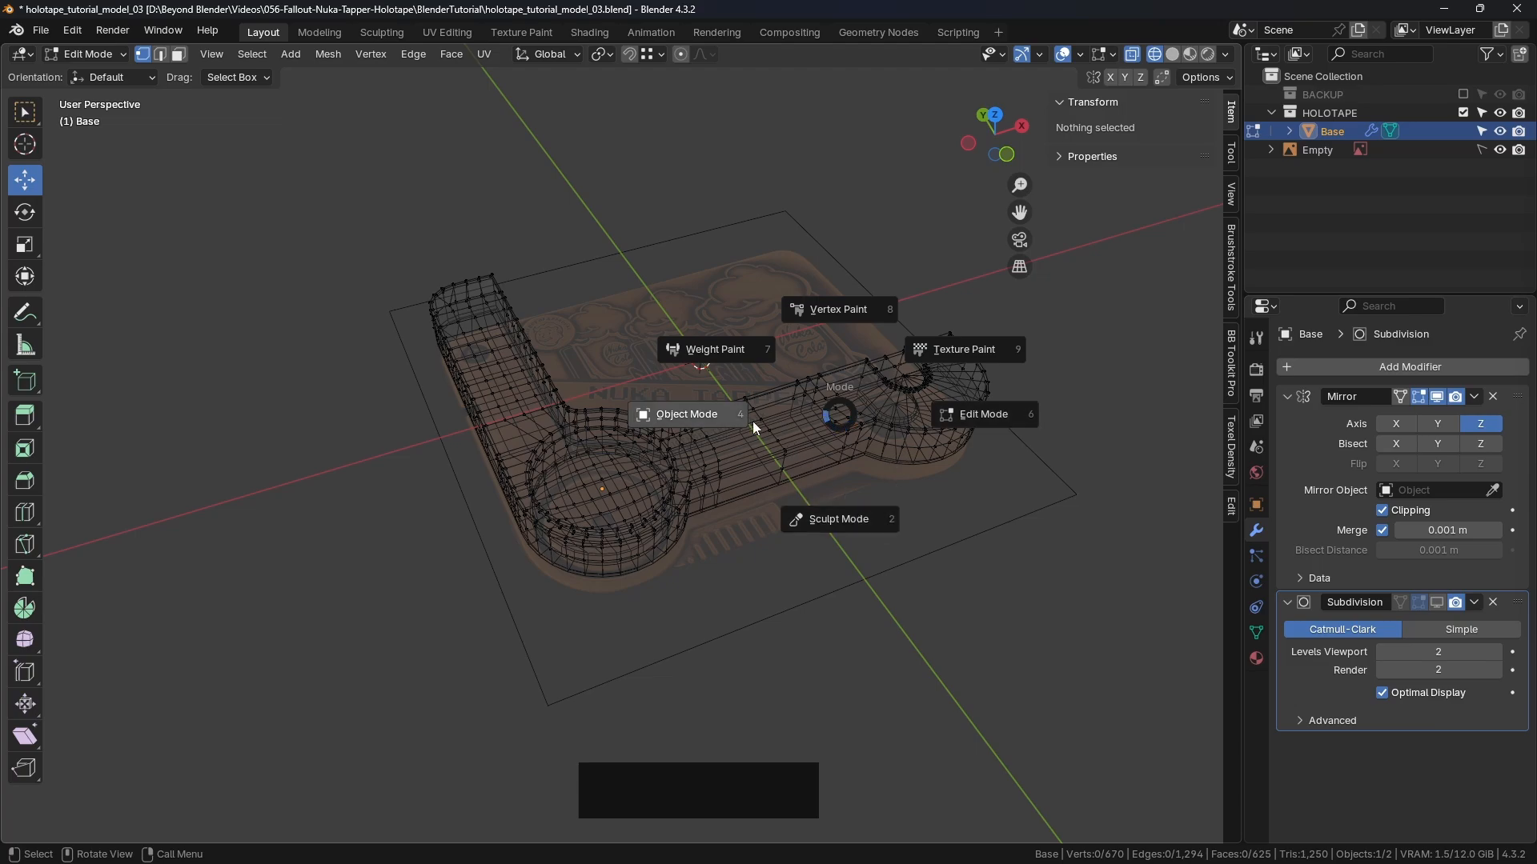
left_click(697, 416)
left_click(1173, 54)
left_click(858, 238)
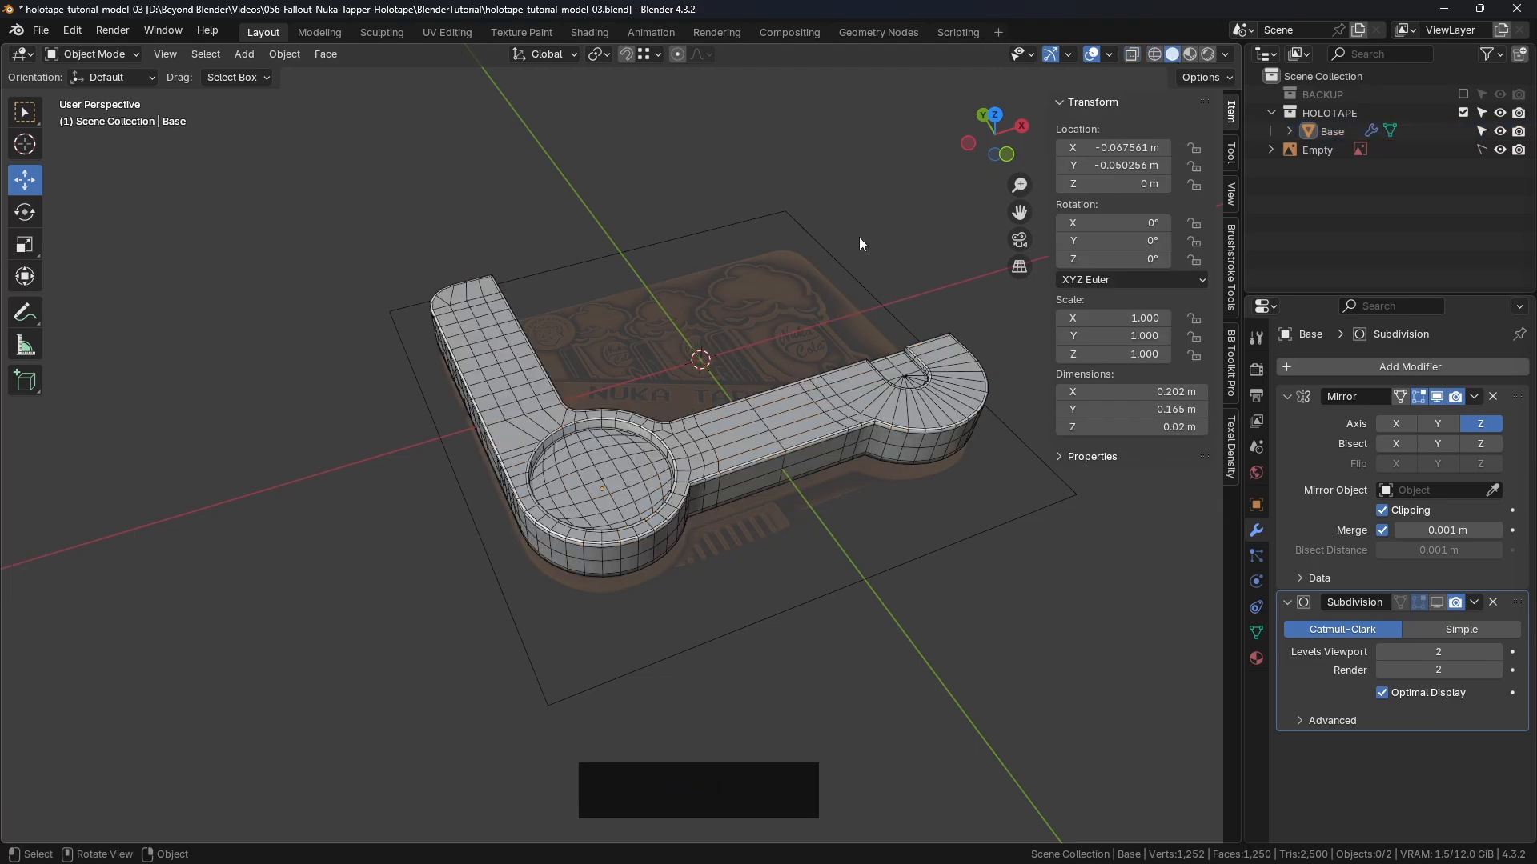
middle_click_drag(858, 239, 781, 362)
scroll(783, 473, "up", 3)
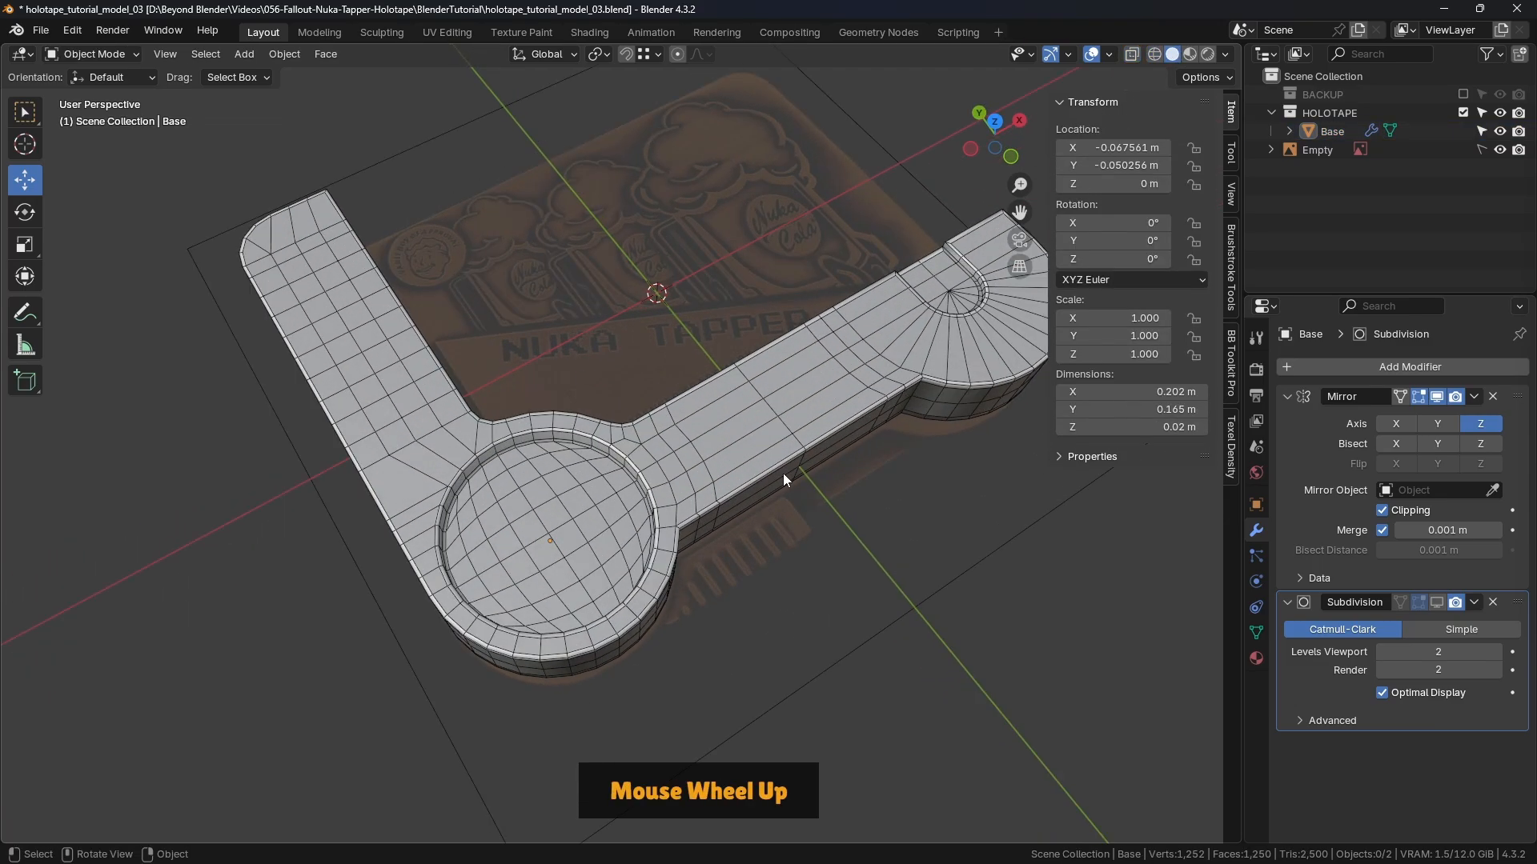
Step: Show the Subdivision modifier in the viewport and toggle the mesh wireframe and overlay wireframe
left_click(1438, 603)
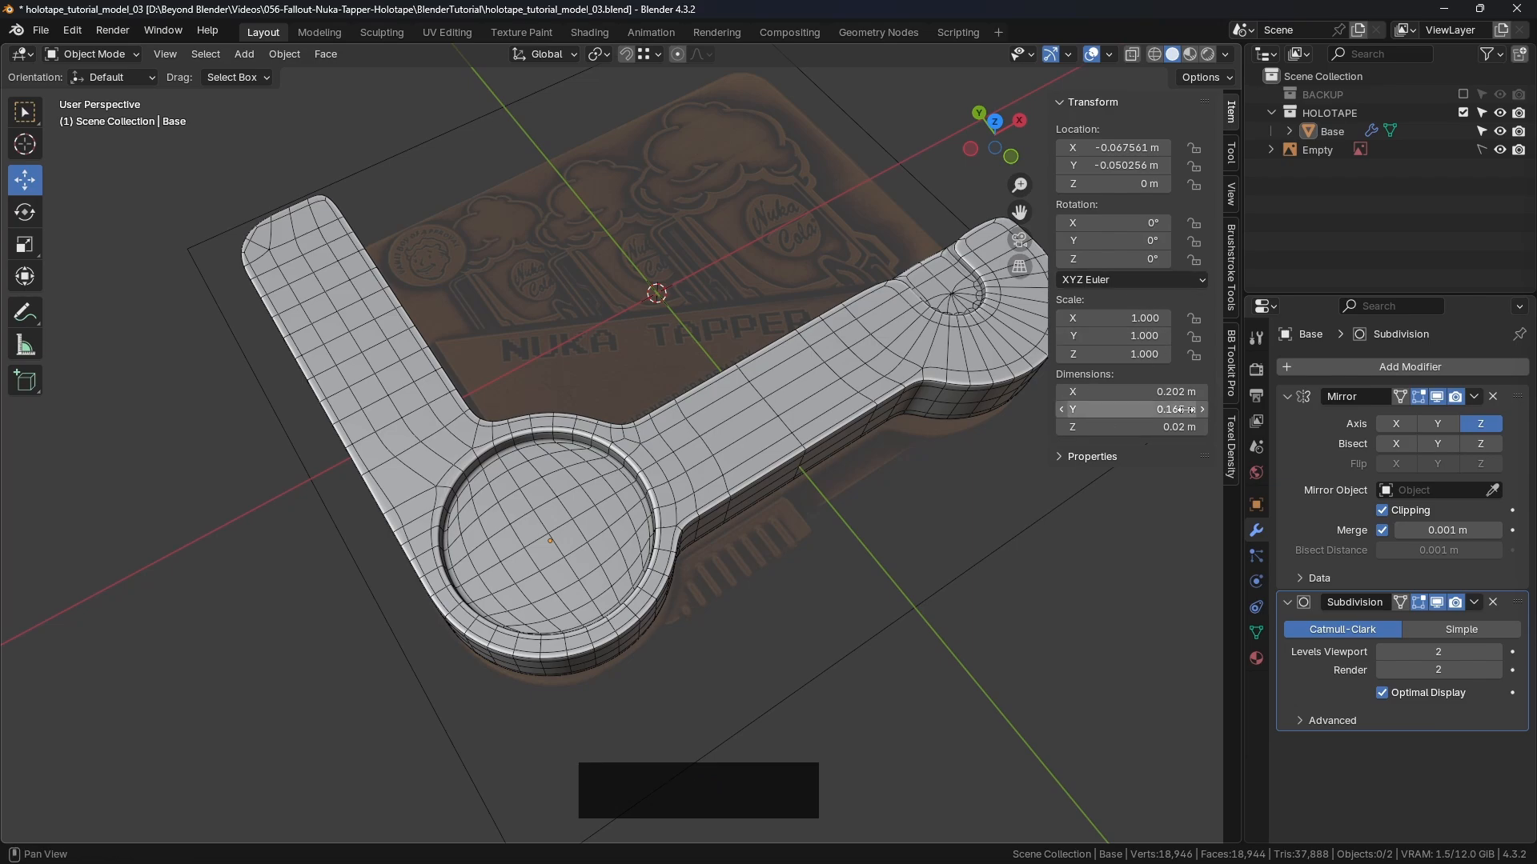
left_click(1235, 362)
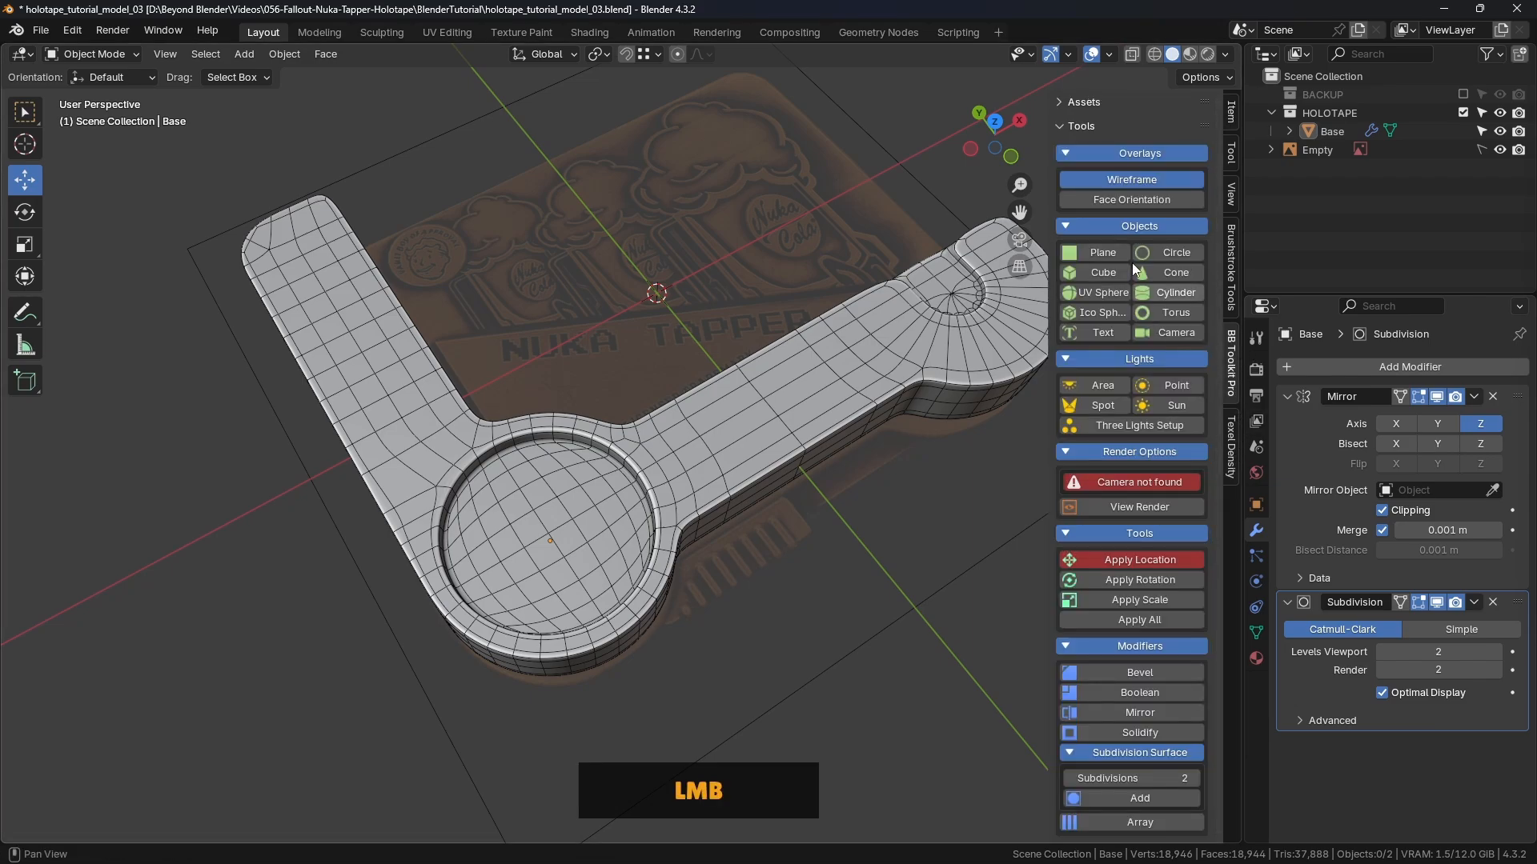
left_click(1137, 175)
left_click(1109, 55)
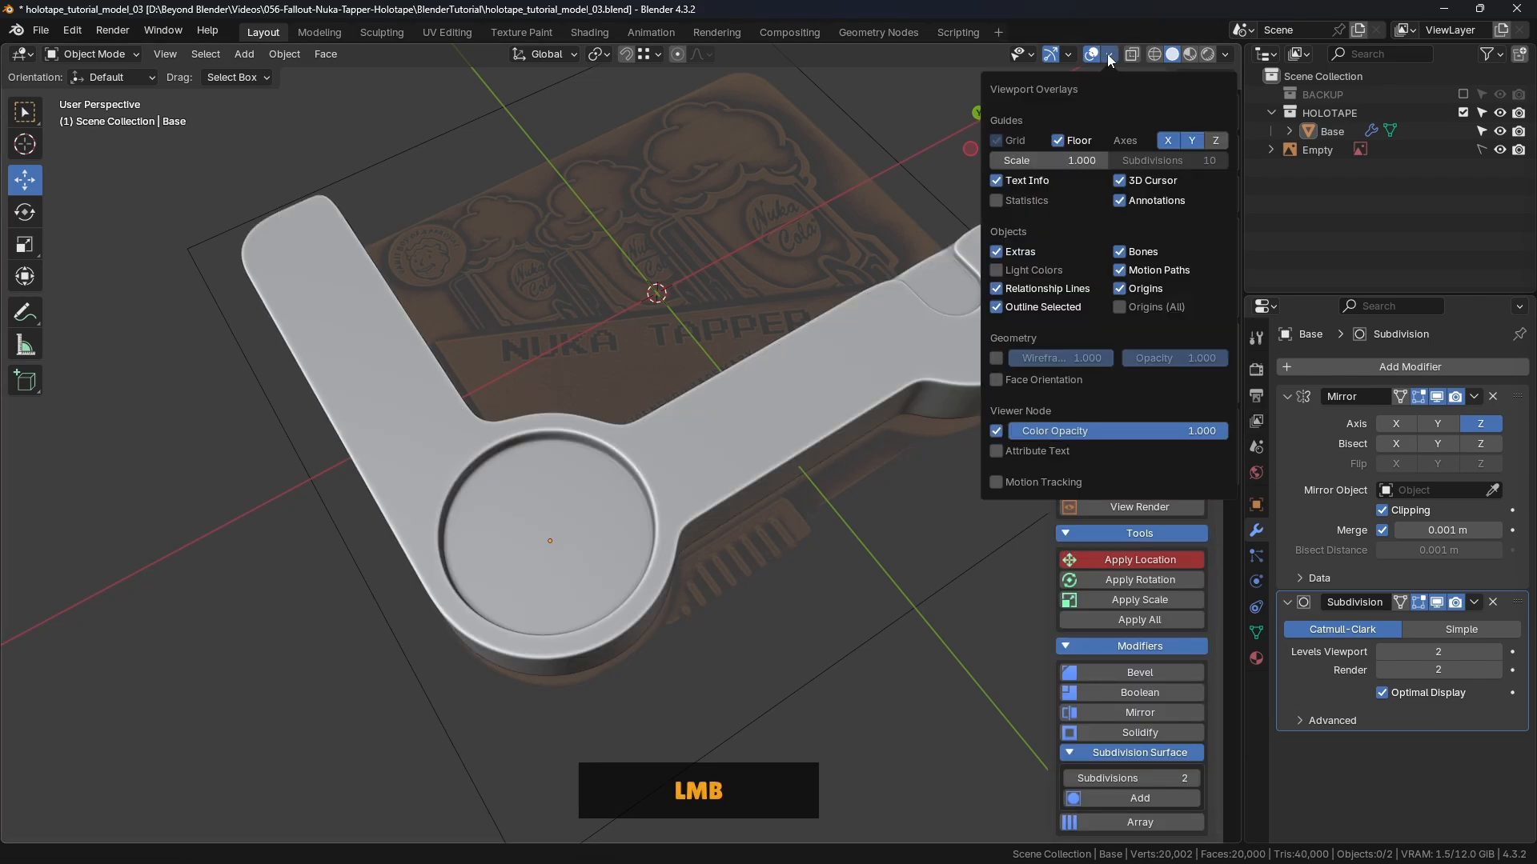
left_click(997, 357)
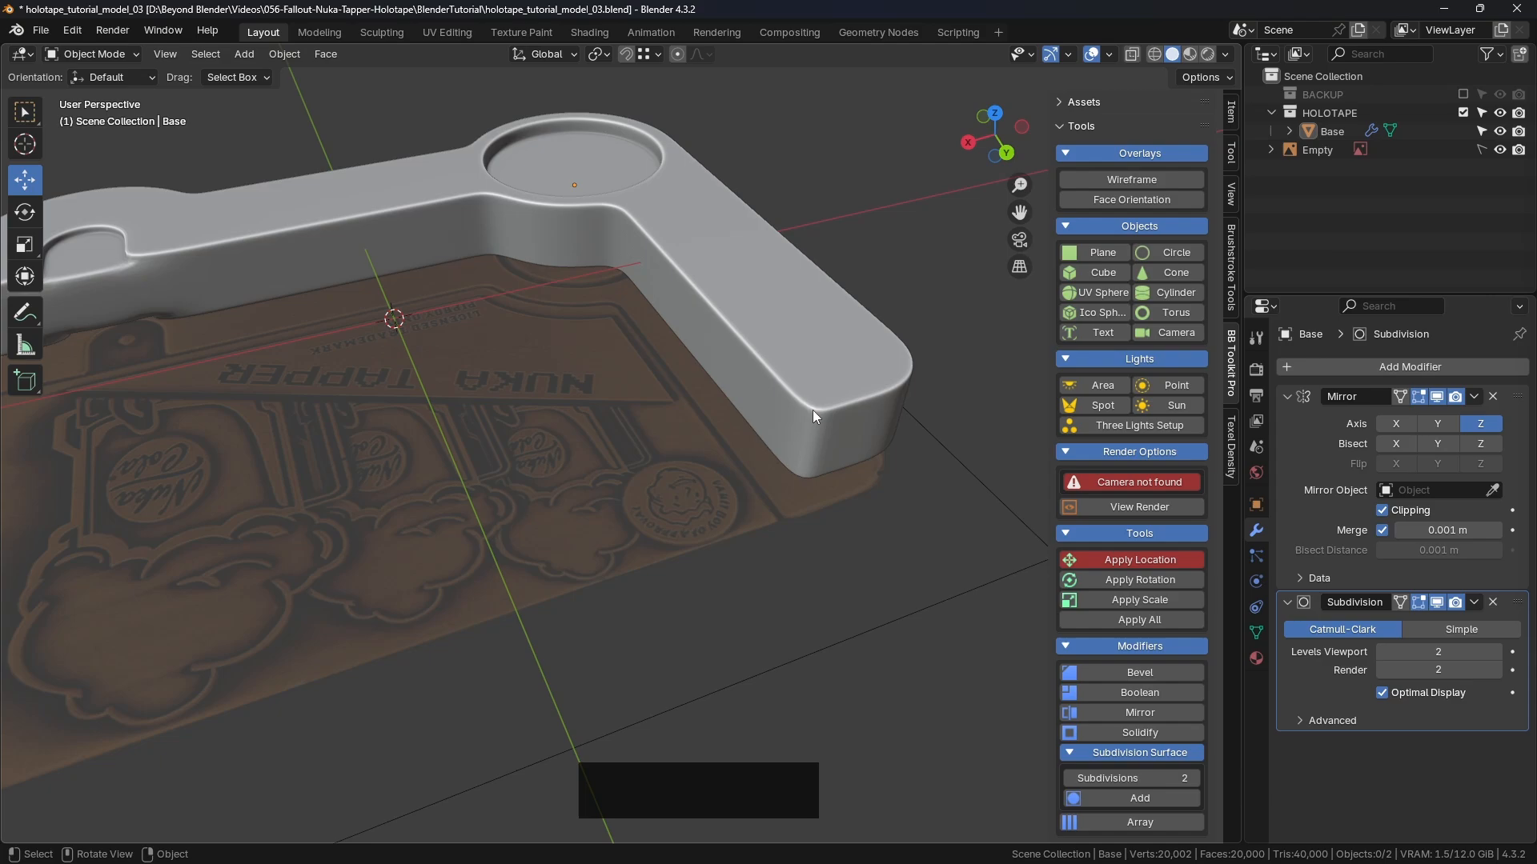
Step: Inspect the smoothed holotape from several angles, ending near a top-down view
left_click(819, 426)
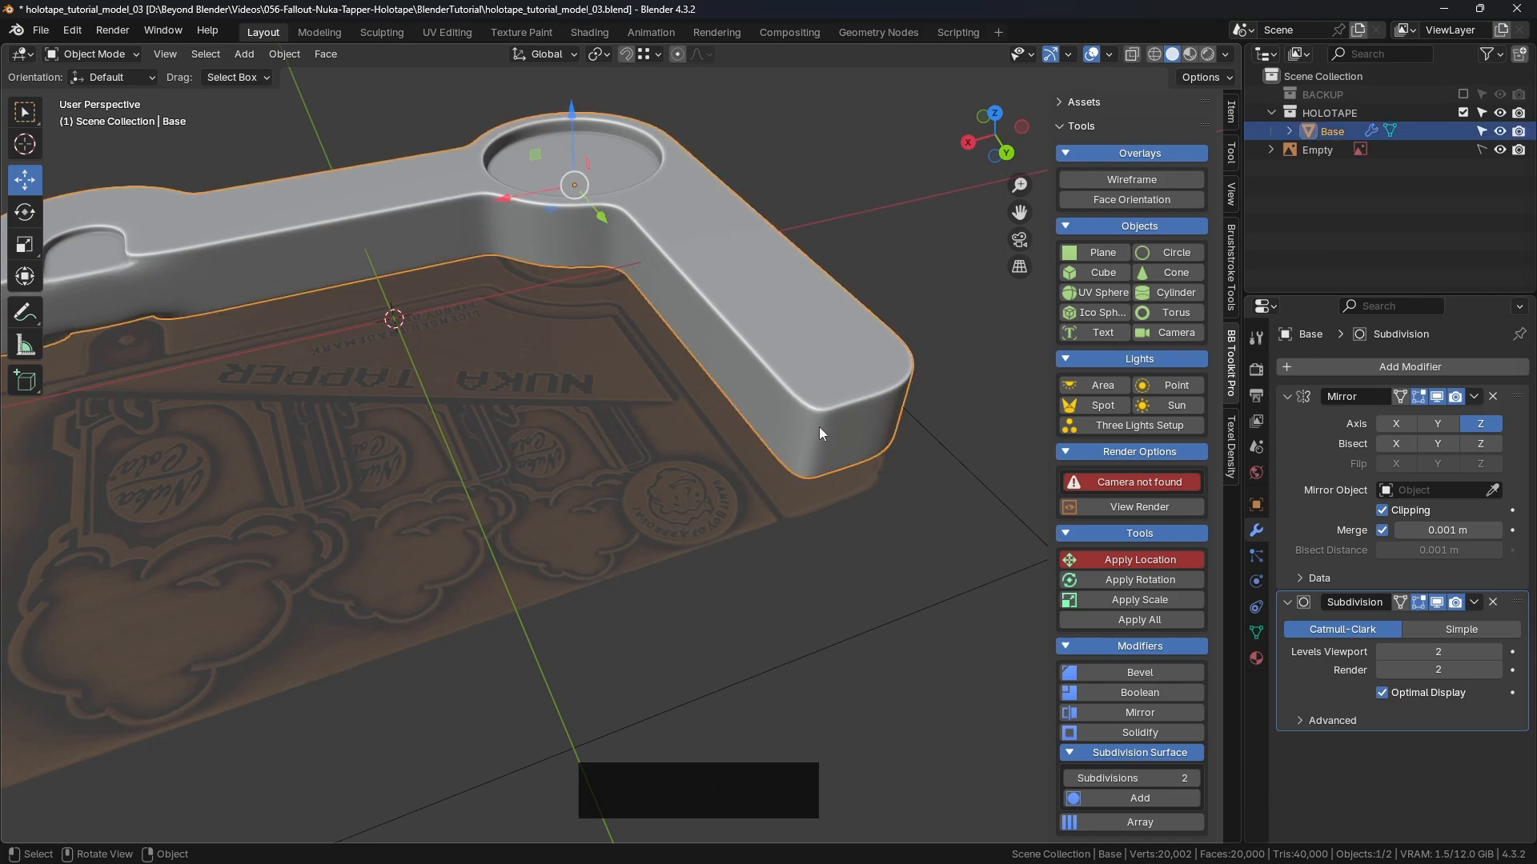
scroll(819, 429, "up", 5)
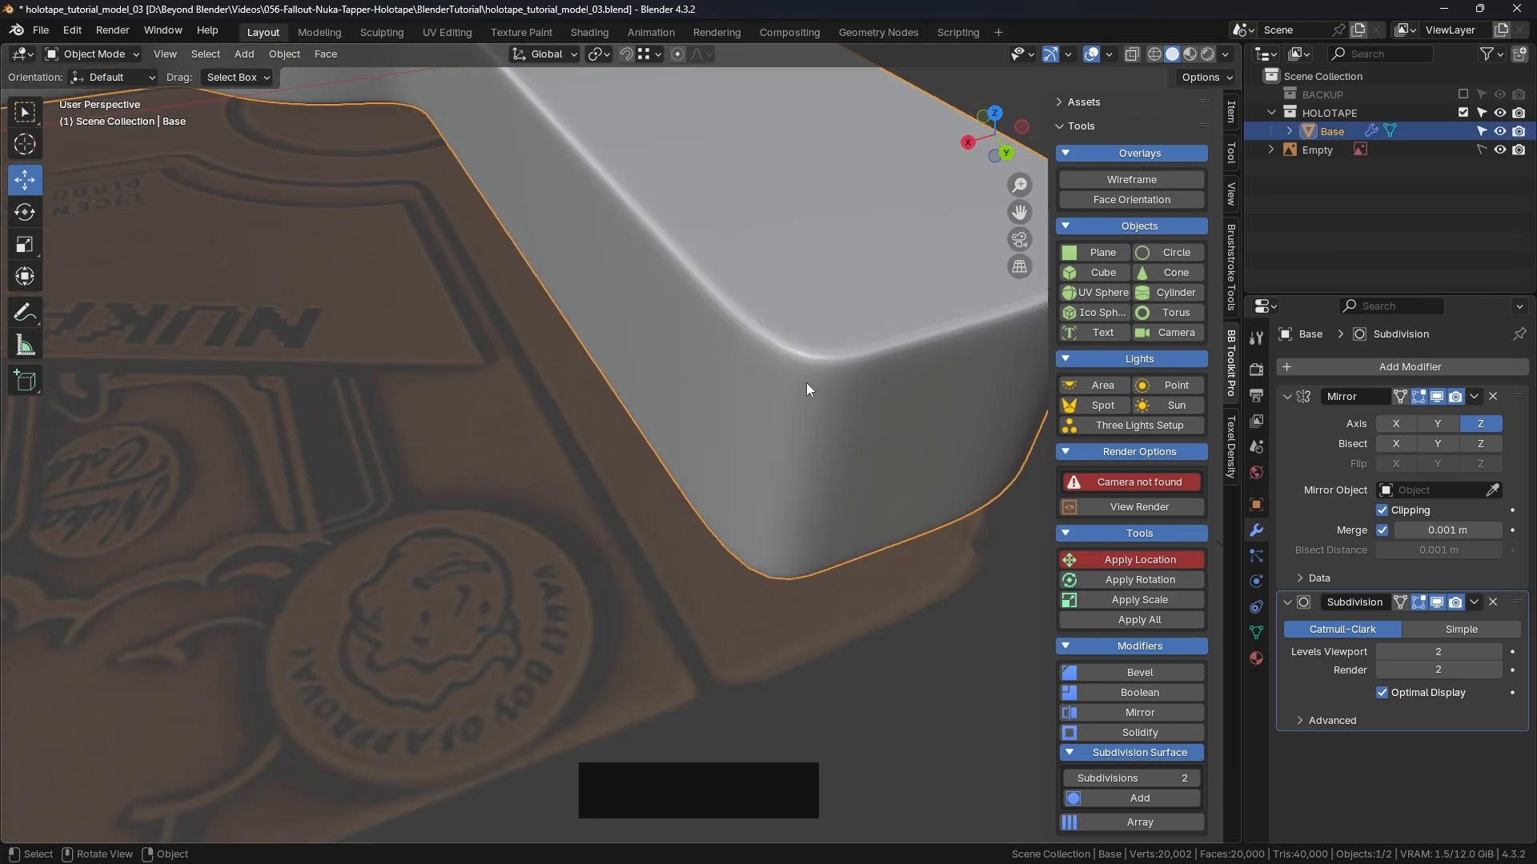
scroll(827, 391, "down", 5)
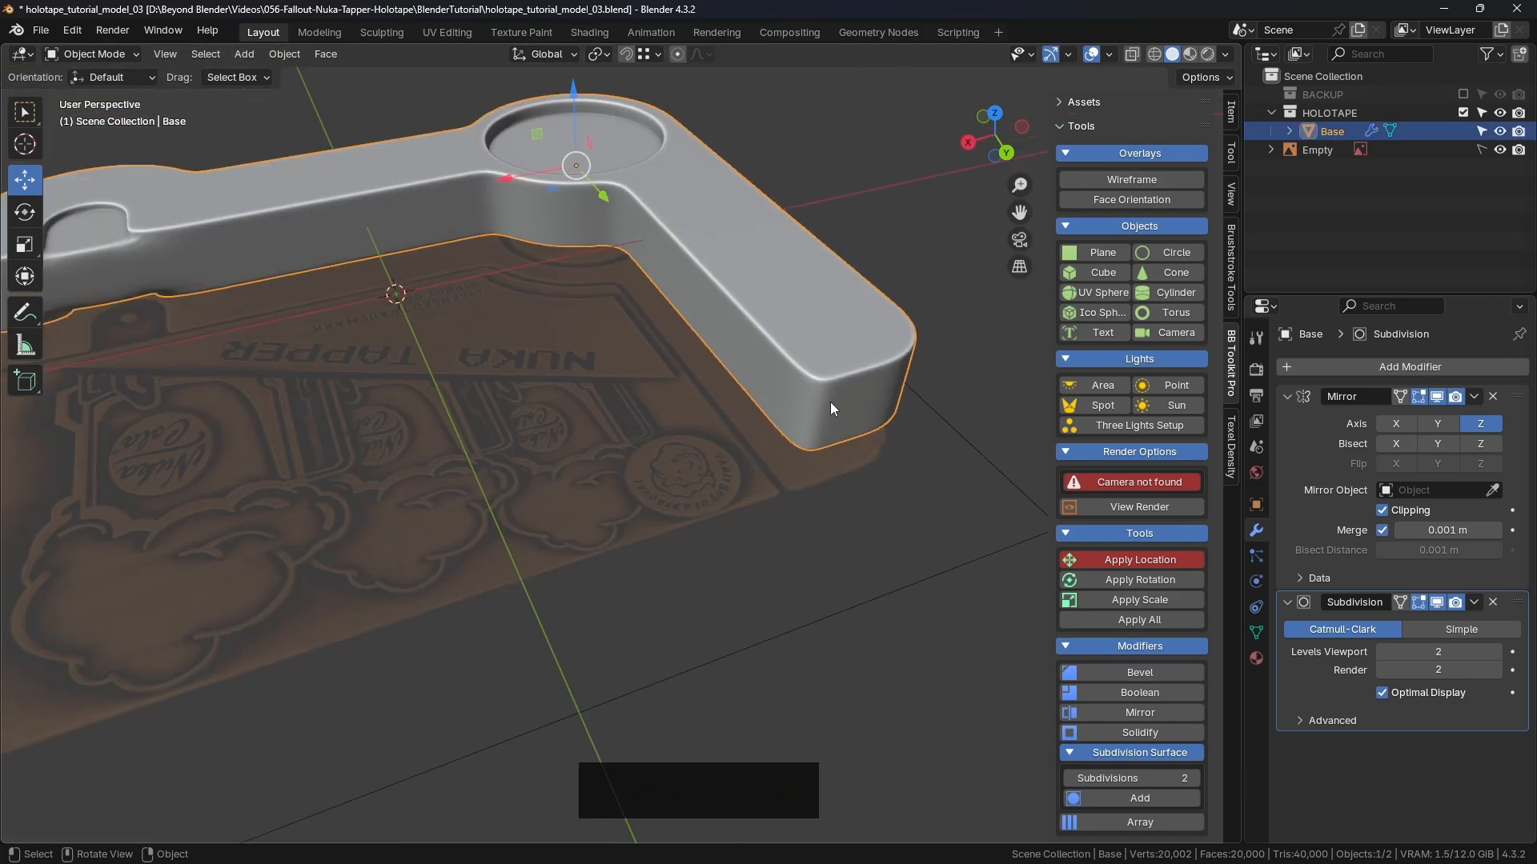
middle_click_drag(829, 402, 817, 501)
middle_click_drag(717, 531, 574, 407)
left_click(574, 406)
scroll(698, 381, "down", 3)
middle_click_drag(698, 381, 693, 500)
left_click(615, 541)
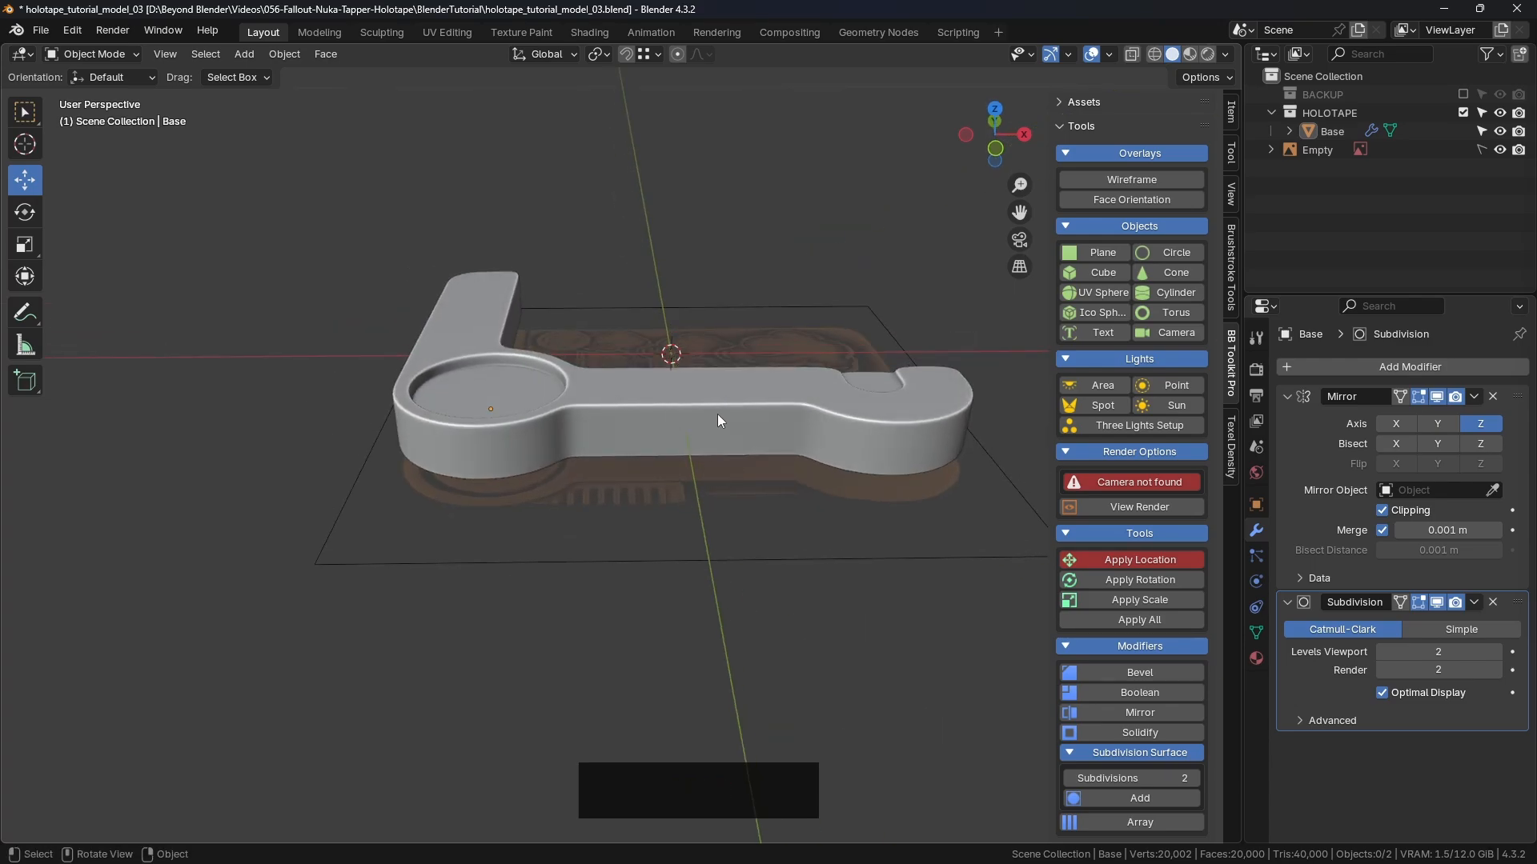
middle_click_drag(717, 415, 762, 443)
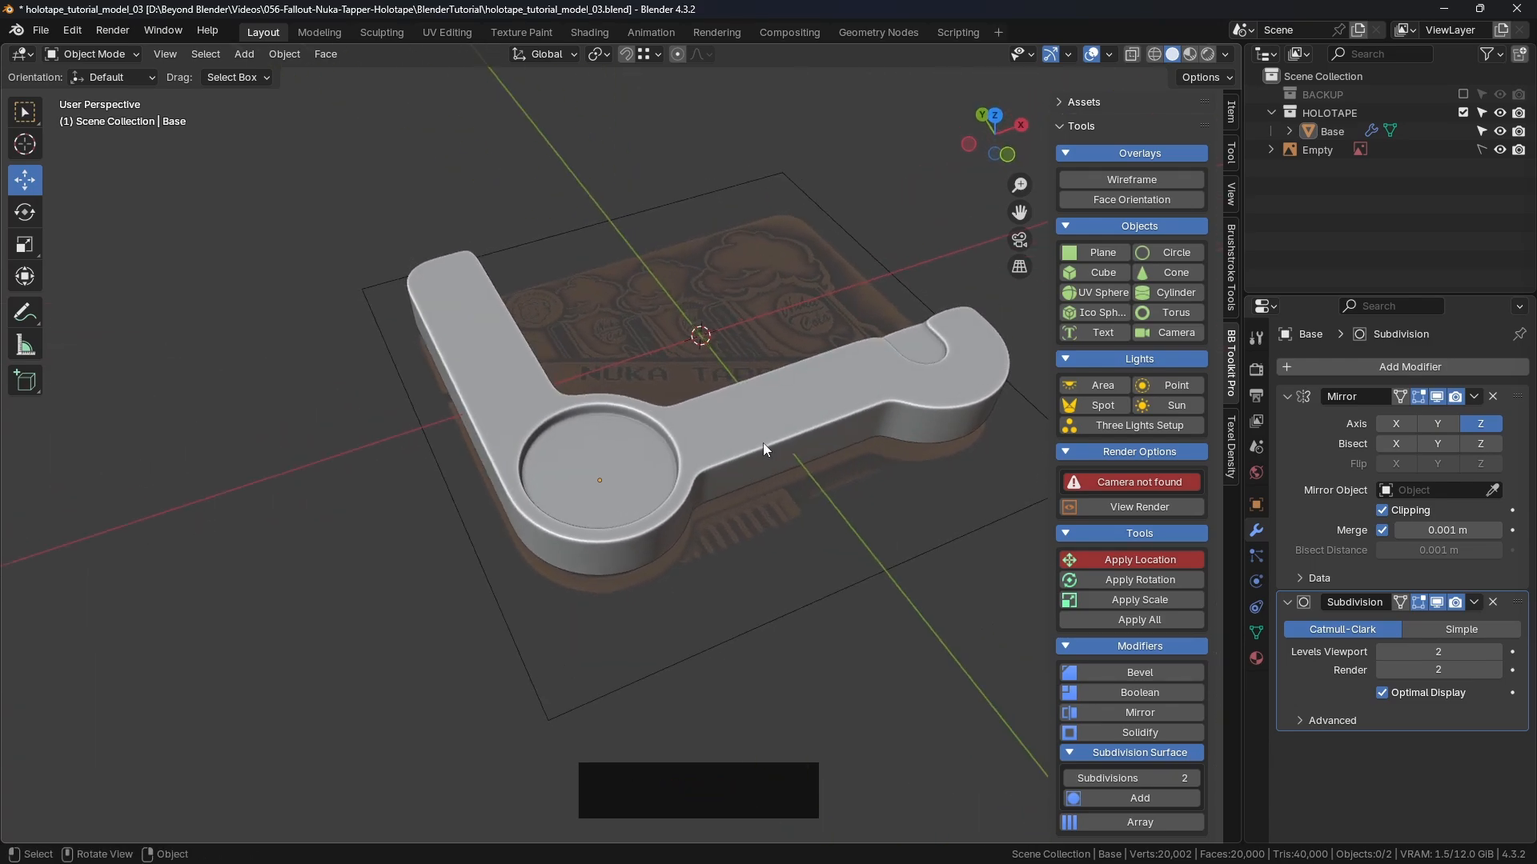
middle_click_drag(604, 370, 521, 376)
Step: Select the Base and hide its Subdivision modifier in the viewport again
left_click(460, 331)
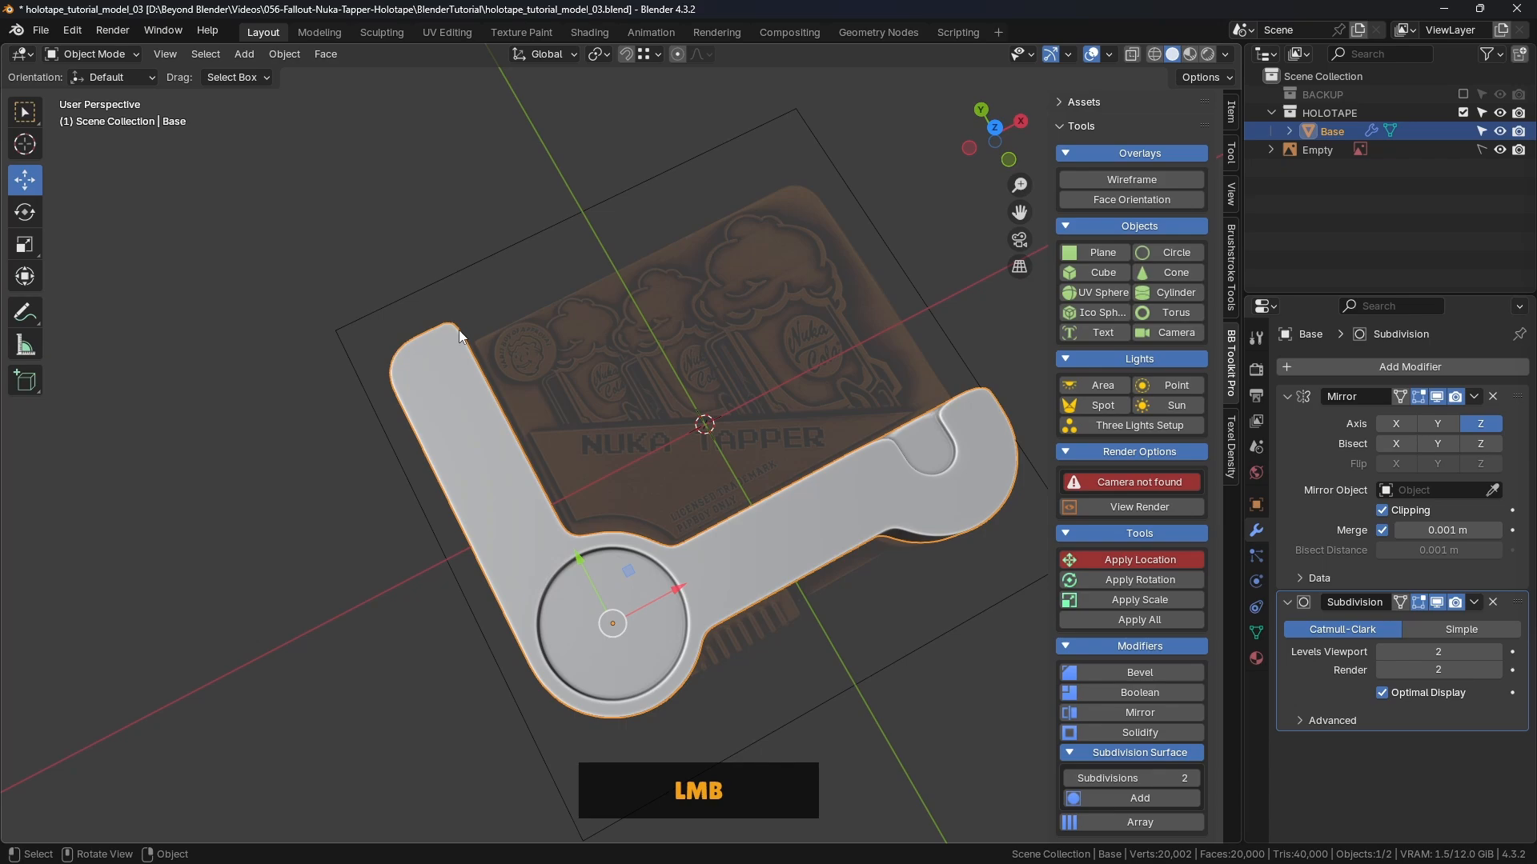
left_click(1436, 604)
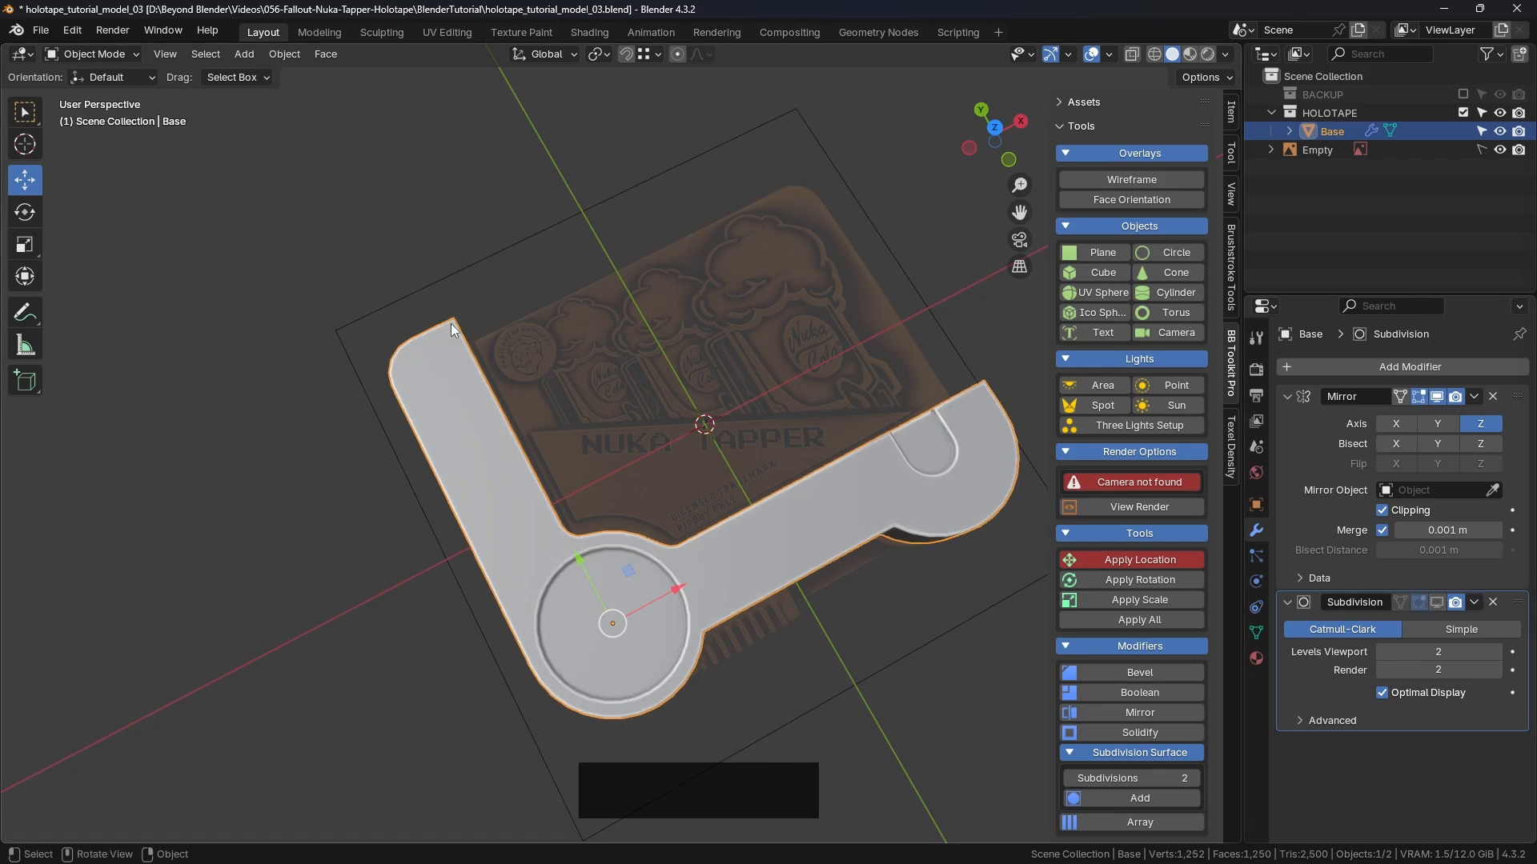
scroll(450, 323, "up", 5)
Step: Enter Edit Mode, sketch a planning annotation on the arm's corner, then erase it
key("ctrl+Tab")
left_click(583, 328)
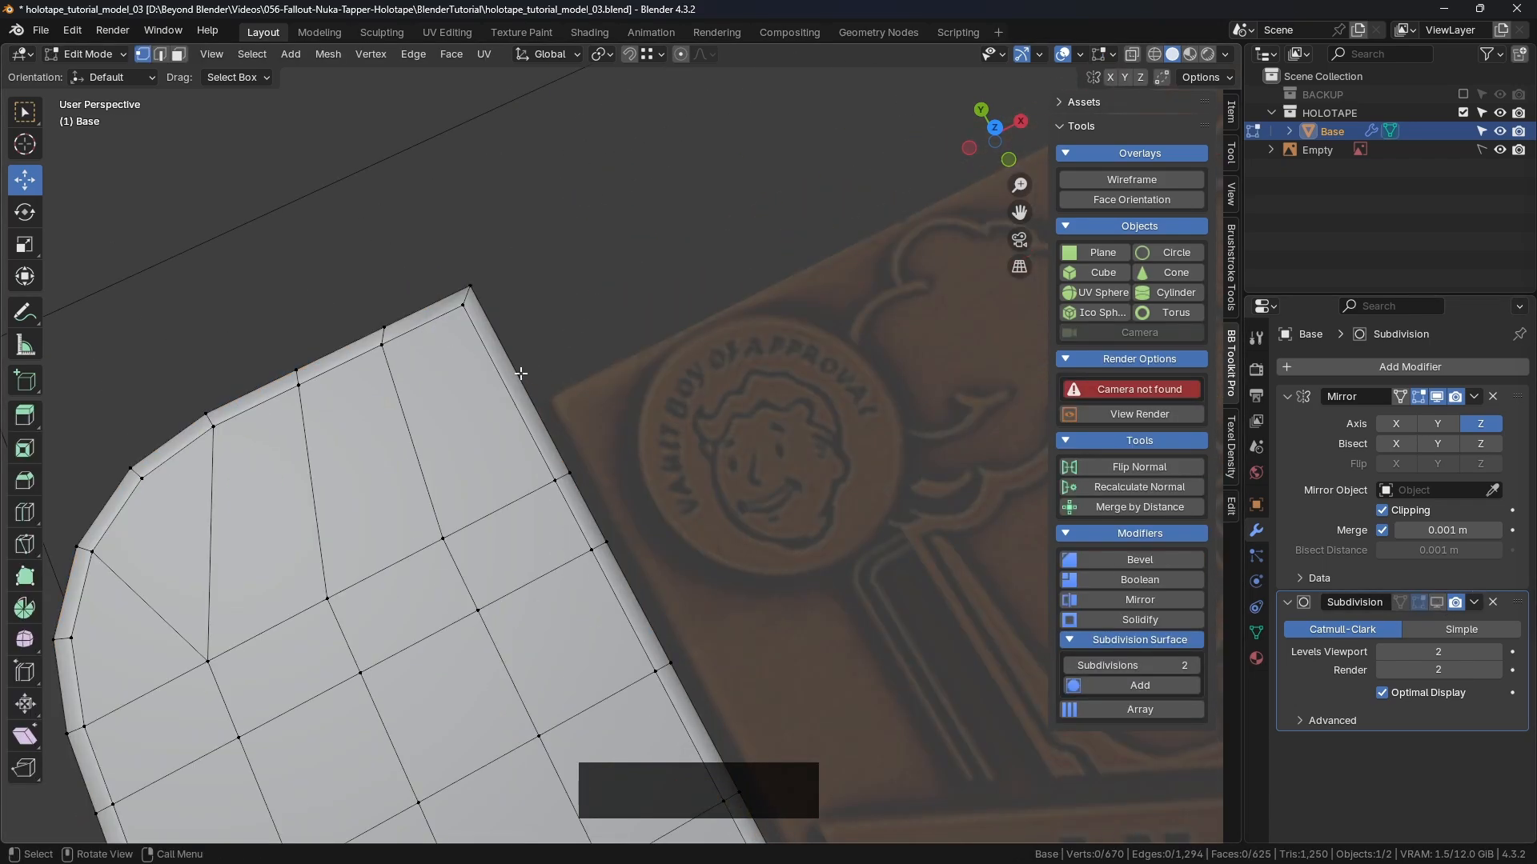
left_click(25, 312)
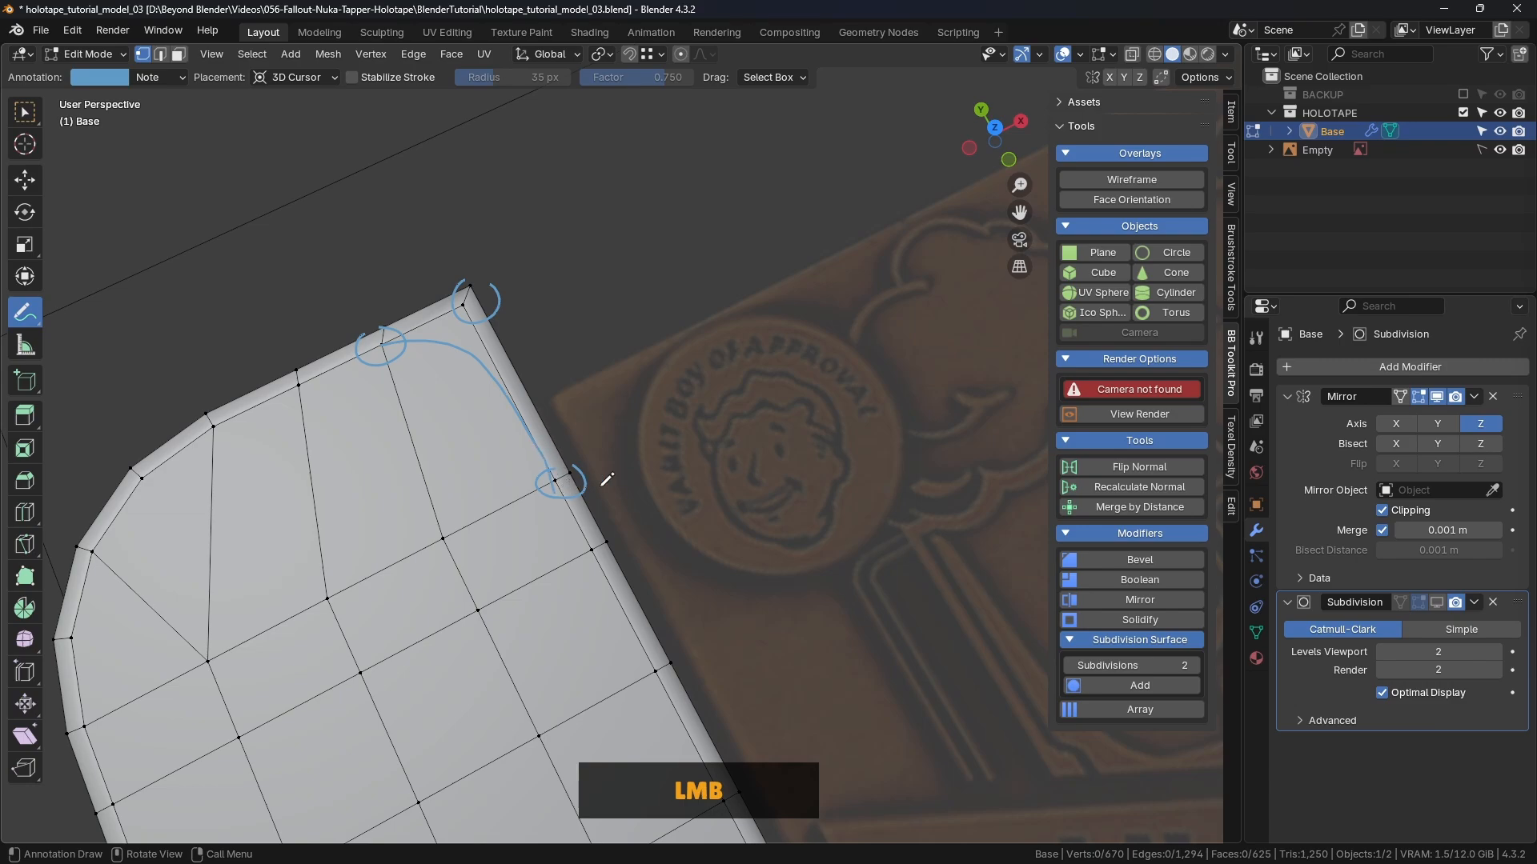
key("ctrl")
key("ctrl")
left_click_drag(469, 302, 446, 337, "ctrl")
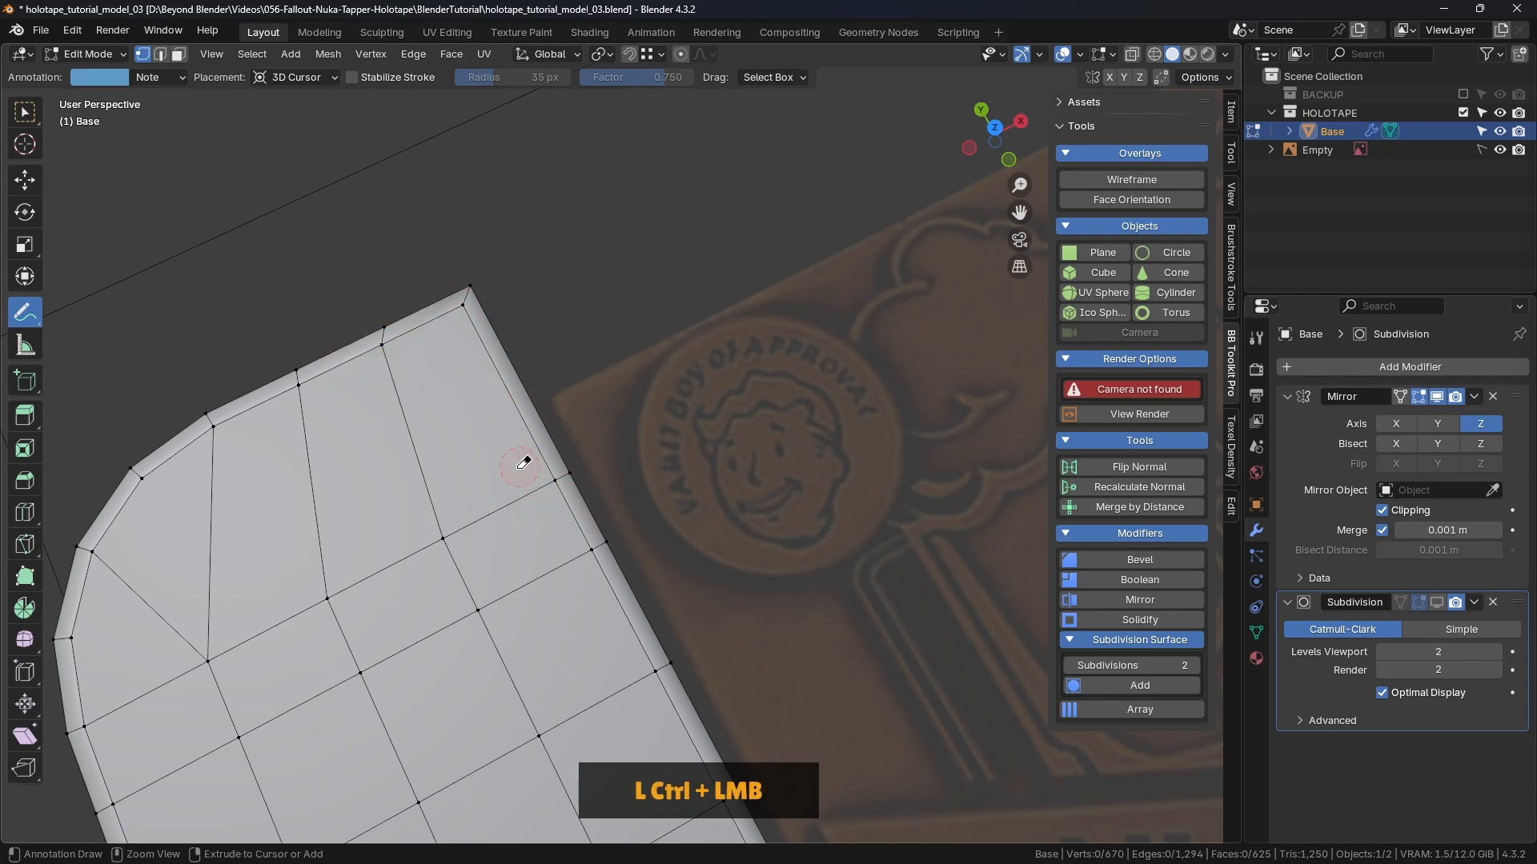
Step: Box-select the faces at the arm's end corner and frame them with Numpad period
left_click(24, 112)
mouse_move(785, 401)
middle_mouse_down()
mouse_move(469, 402)
mouse_move(539, 312)
mouse_move(721, 320)
middle_mouse_up()
scroll(806, 320, "down", 3)
left_click_drag(871, 216, 614, 490)
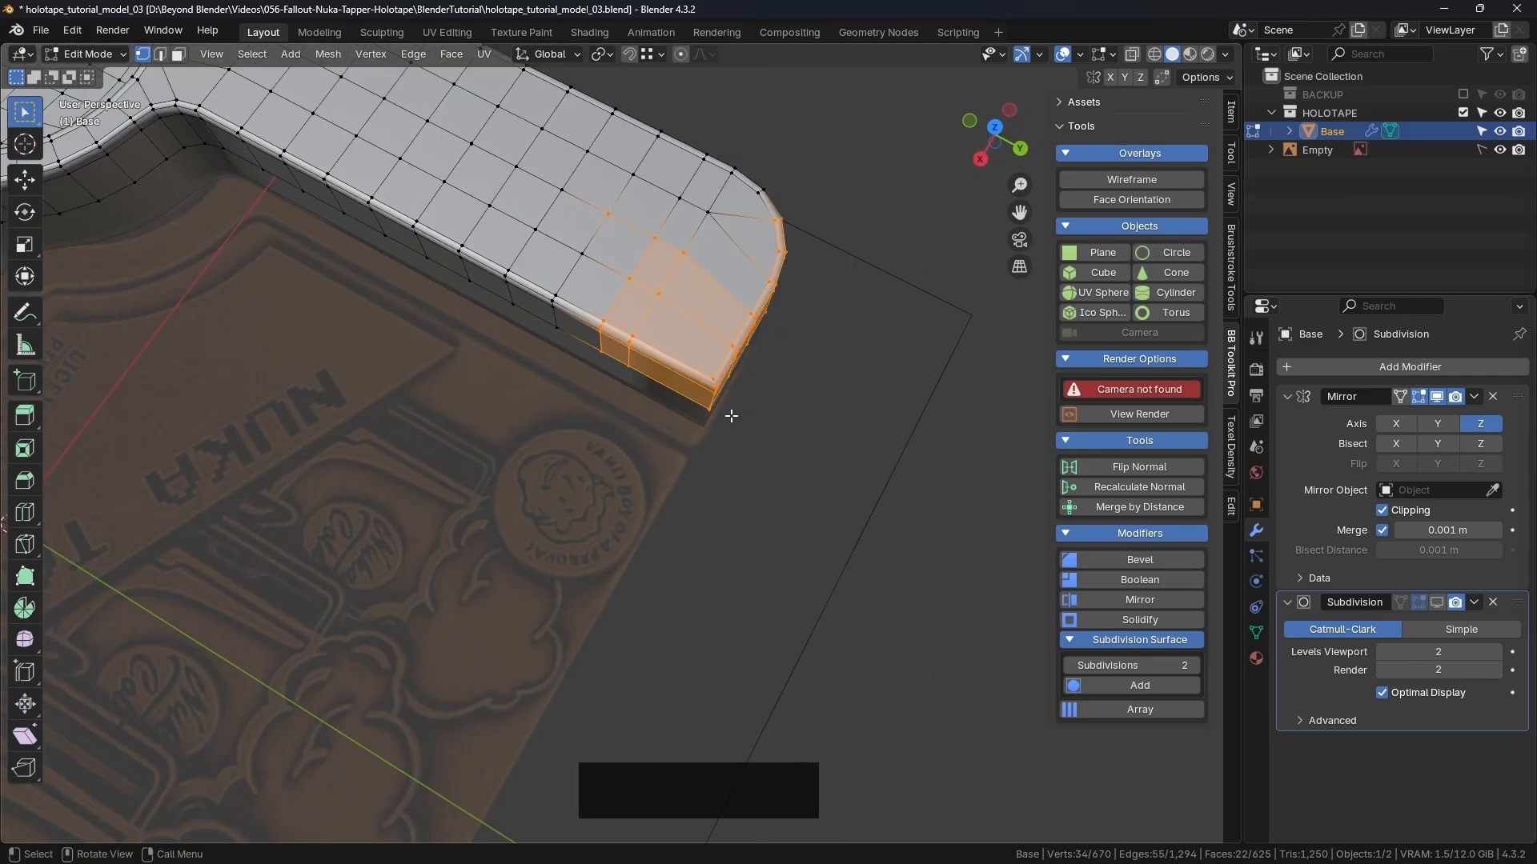
key("KP_Decimal")
scroll(756, 418, "down", 3)
middle_click_drag(756, 418, 589, 360)
left_click(913, 367)
scroll(590, 360, "up", 3)
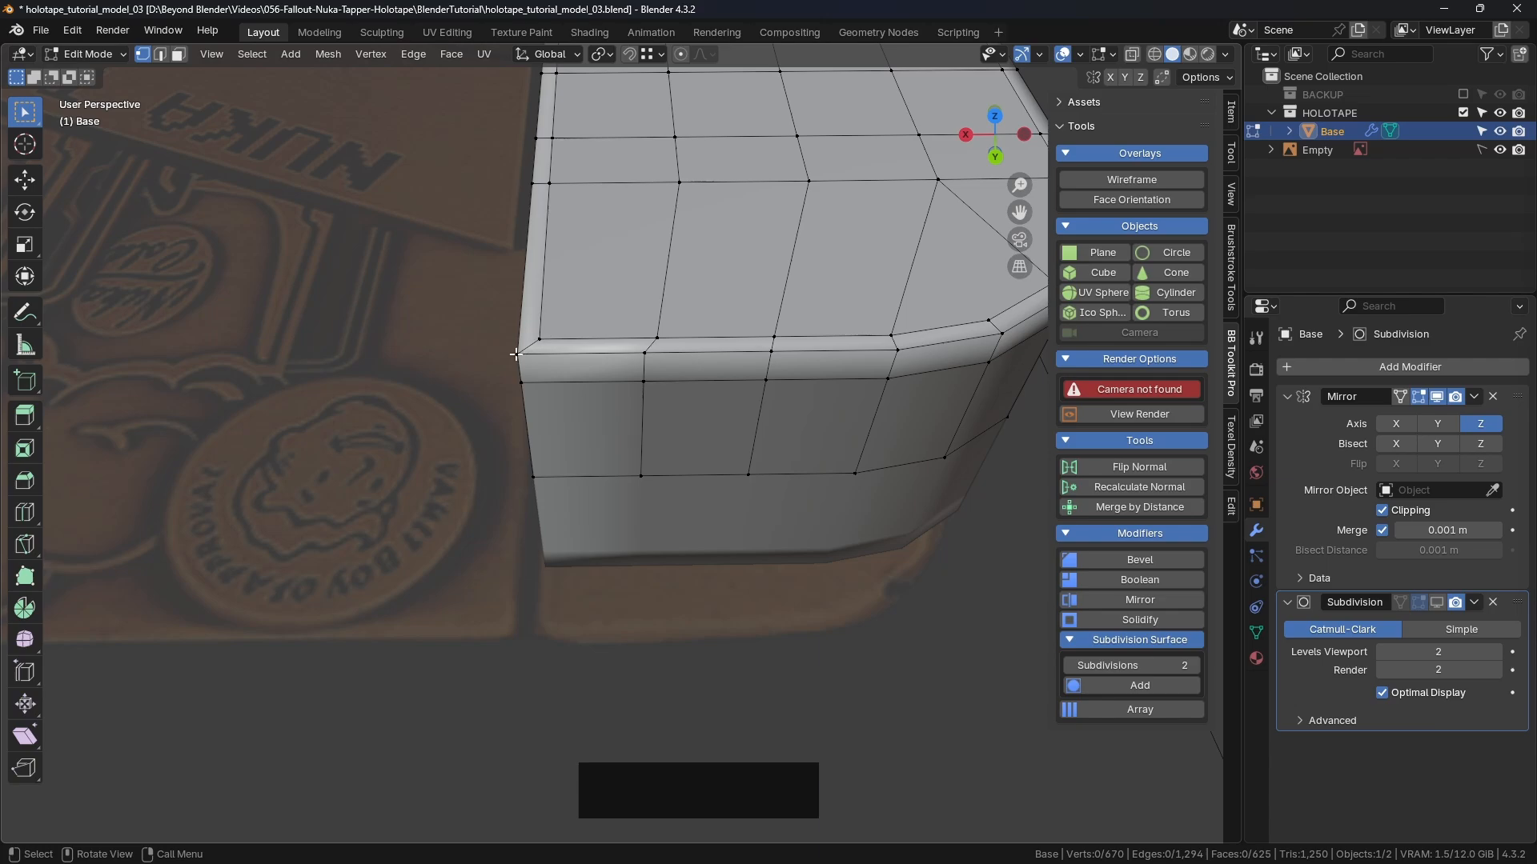
middle_click_drag(522, 352, 554, 373, "shift")
Step: In a tilted back view, knife-cut an angle-constrained vertical edge down the arm's corner
key("KP_1")
scroll(621, 325, "down", 5)
key("ctrl+KP_1")
scroll(770, 345, "down", 4, "ctrl")
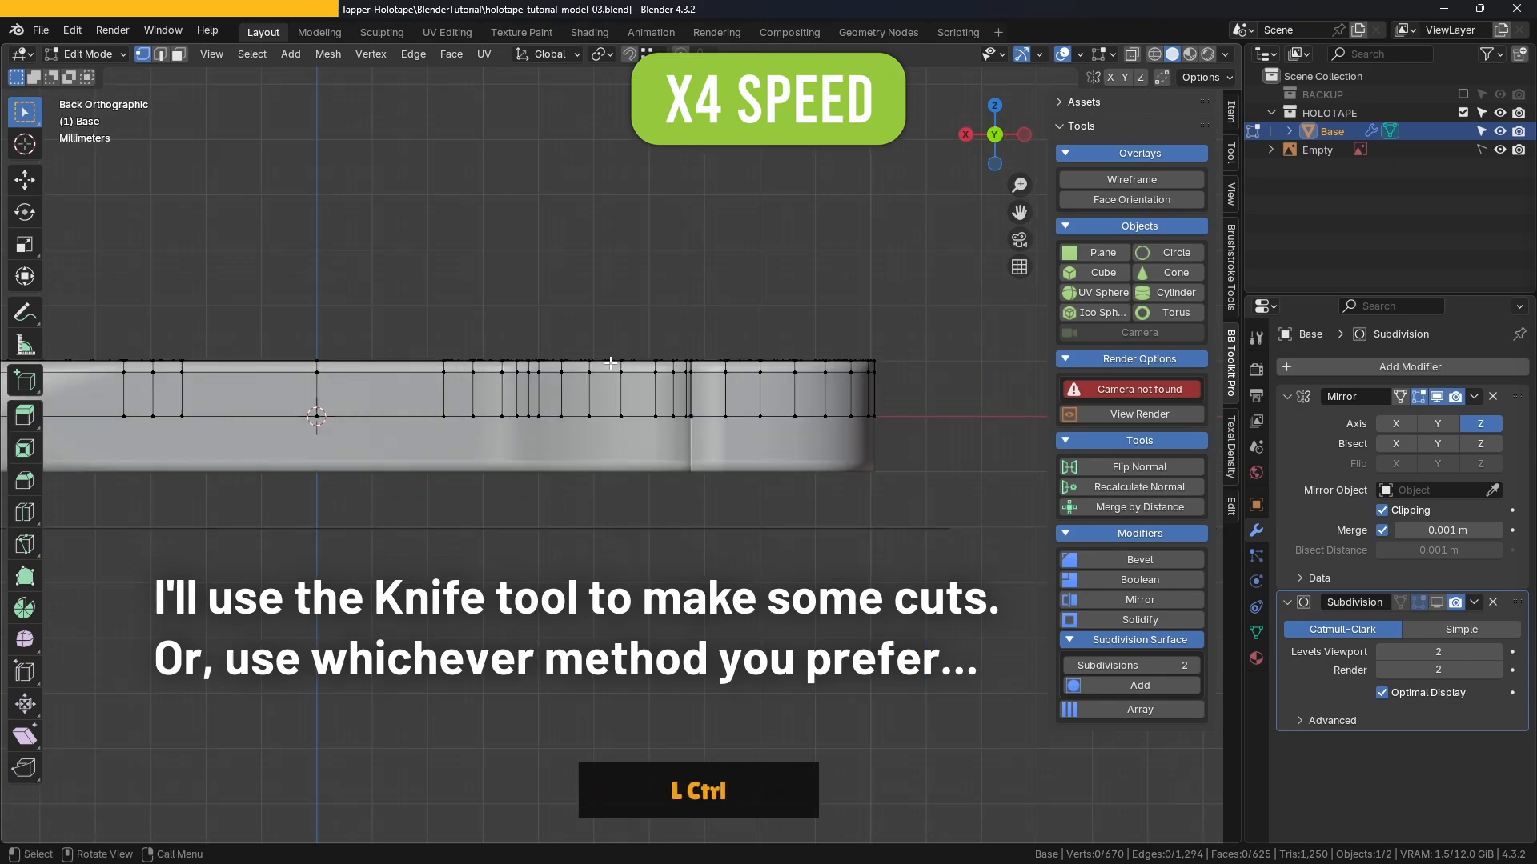
key("KP_8")
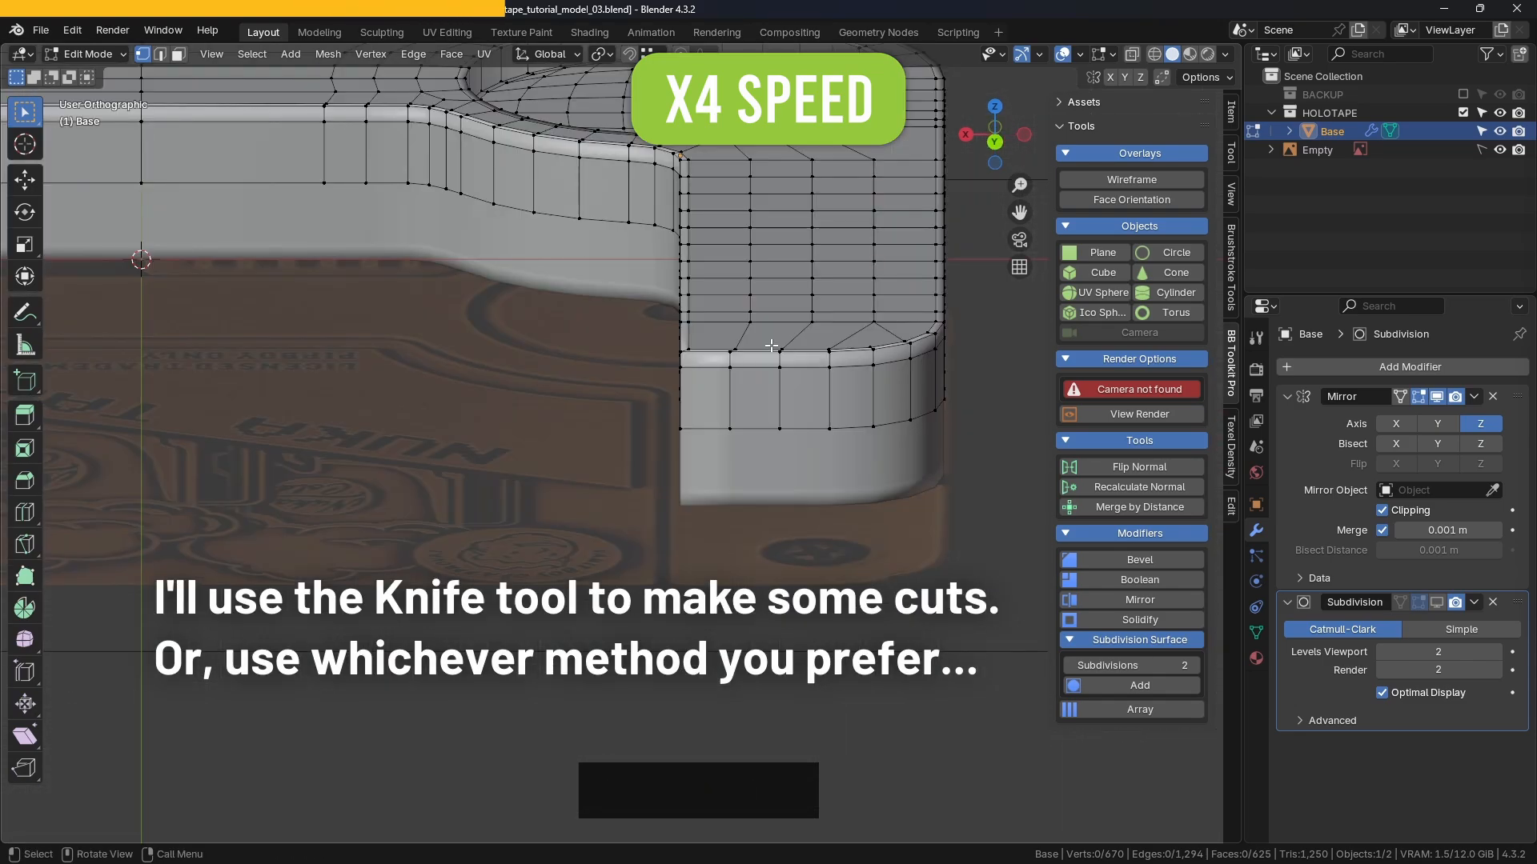
key("KP_2")
key("KP_2")
key("KP_8")
key("KP_8")
scroll(768, 346, "up", 3)
middle_click_drag(768, 345, 657, 376, "shift")
key("k")
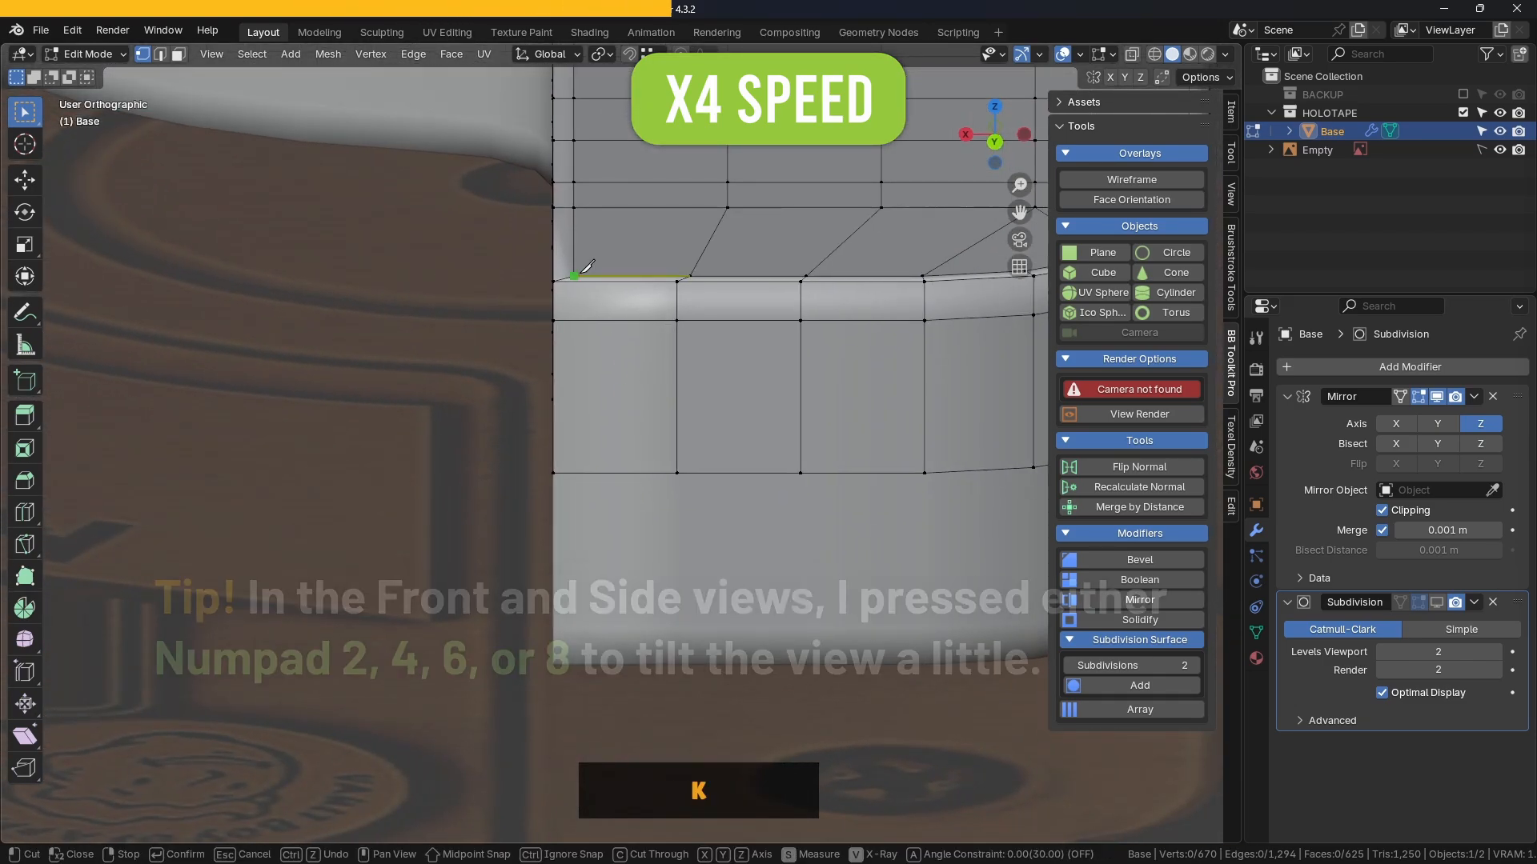
left_click(572, 278)
key("a")
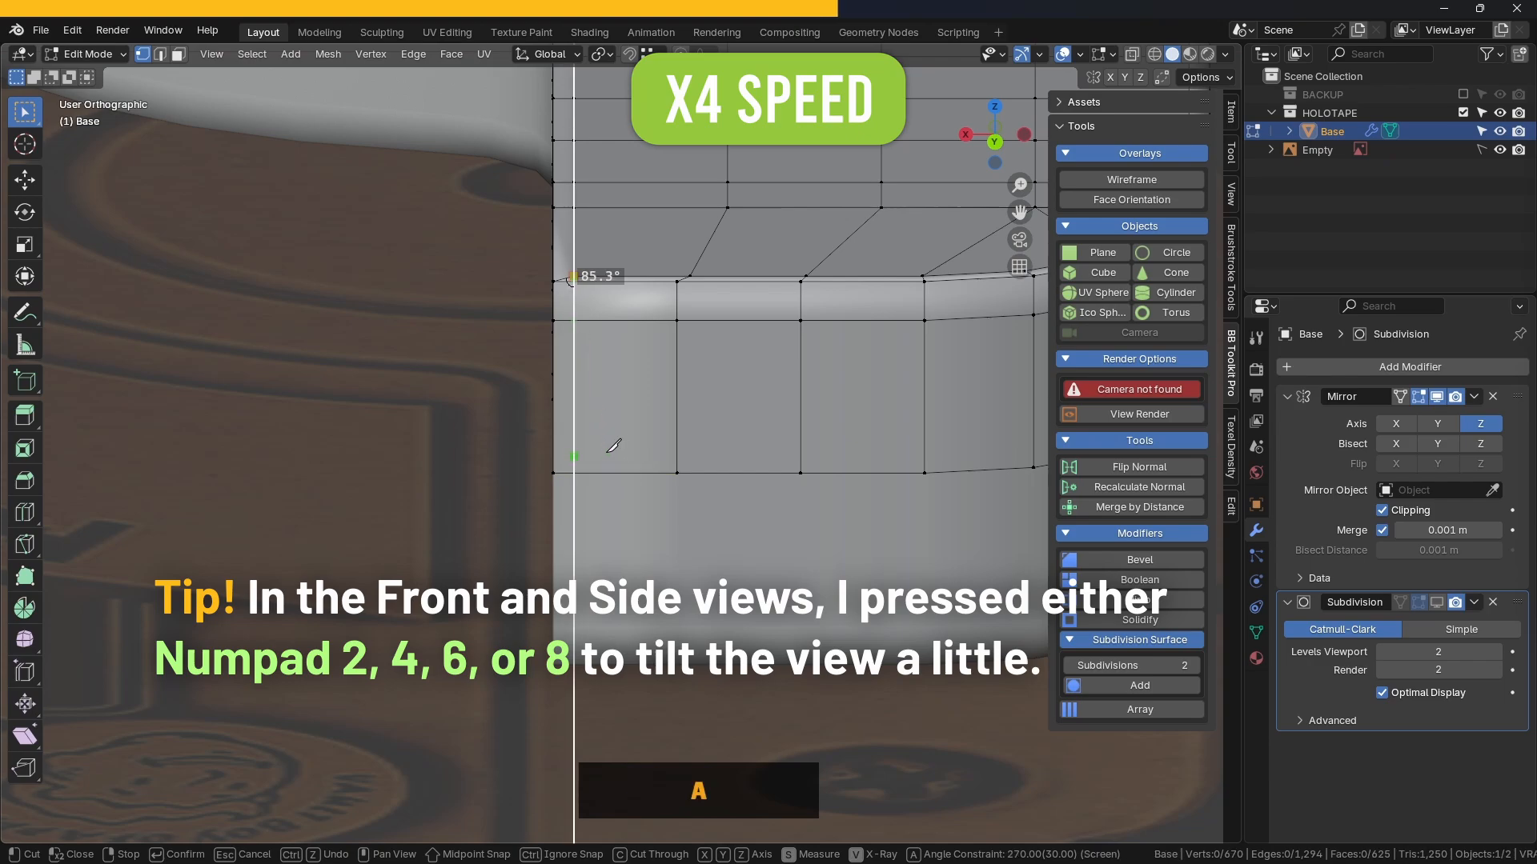
left_click(573, 473)
key("Return")
Step: From the right side view, make a second straight vertical knife cut on the corner
scroll(920, 488, "down", 5)
middle_click_drag(832, 448, 920, 488)
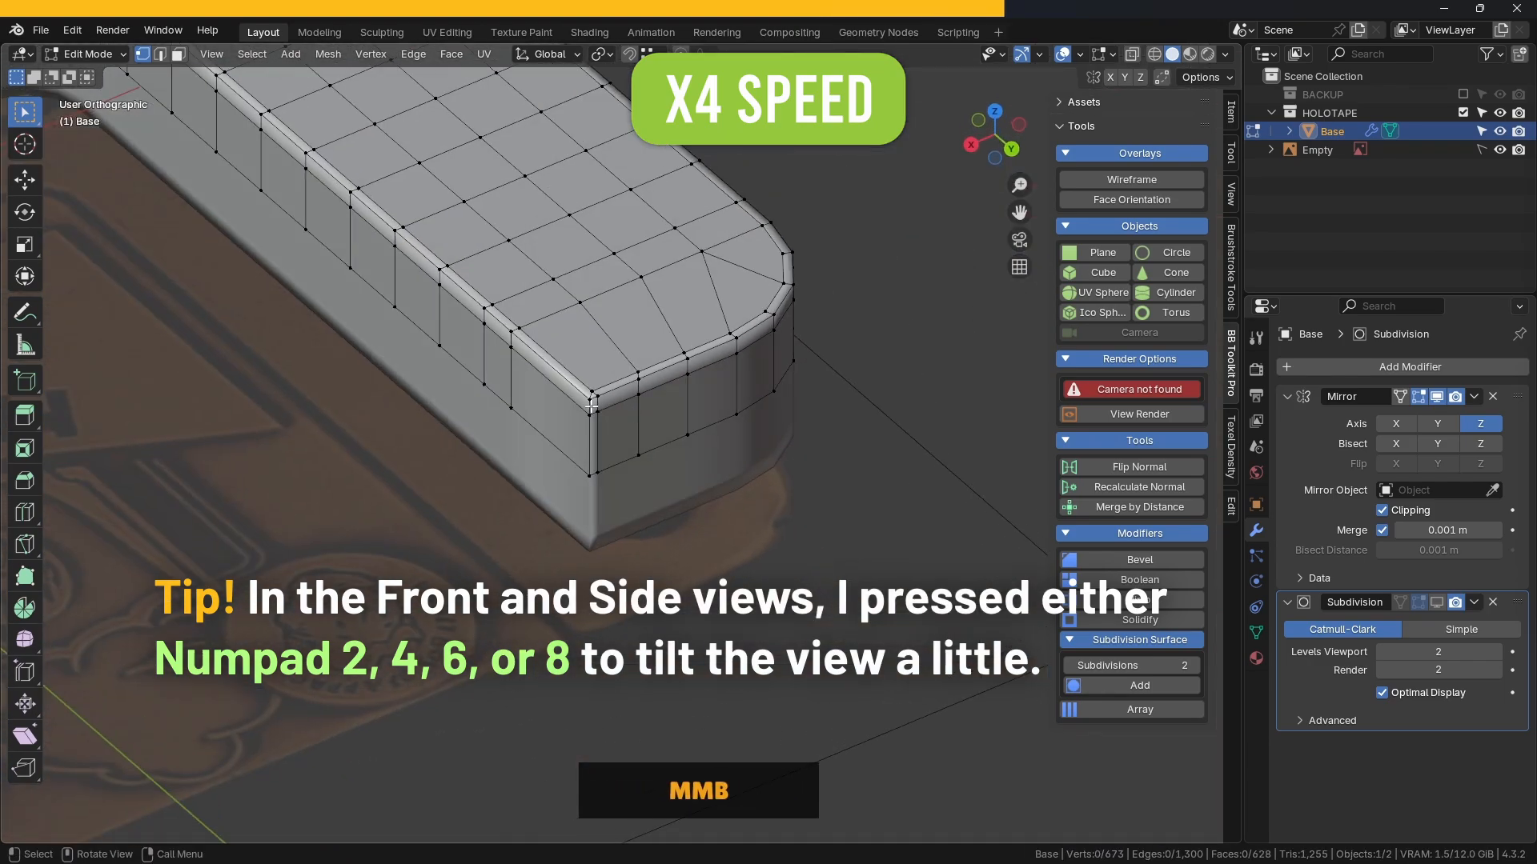
scroll(720, 361, "up", 6)
middle_click_drag(688, 376, 785, 380)
key("KP_3")
key("ctrl+KP_3")
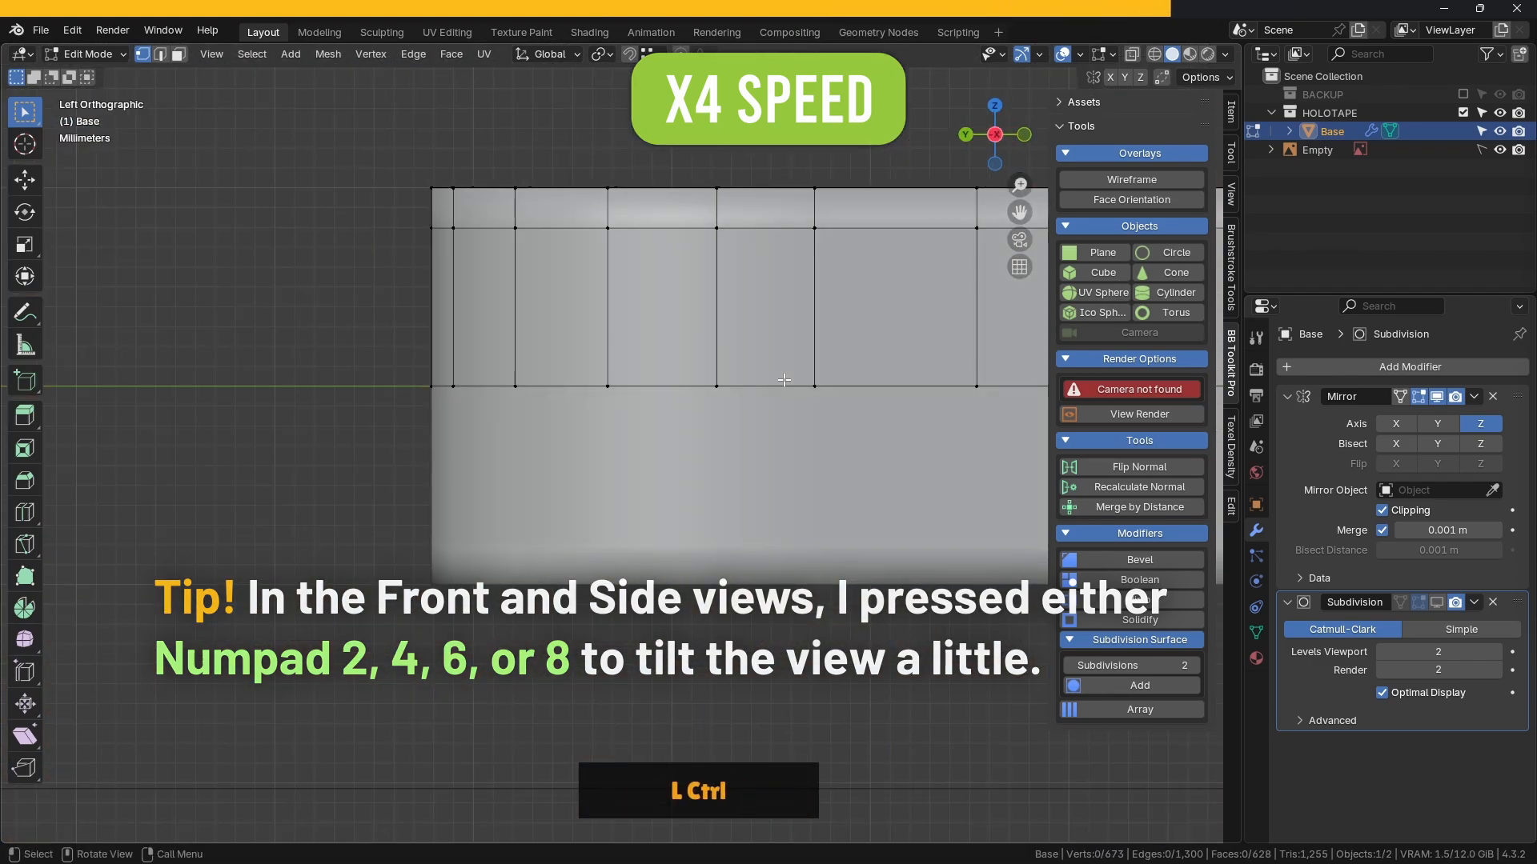
key("KP_3")
key("KP_8")
key("KP_8")
key("k")
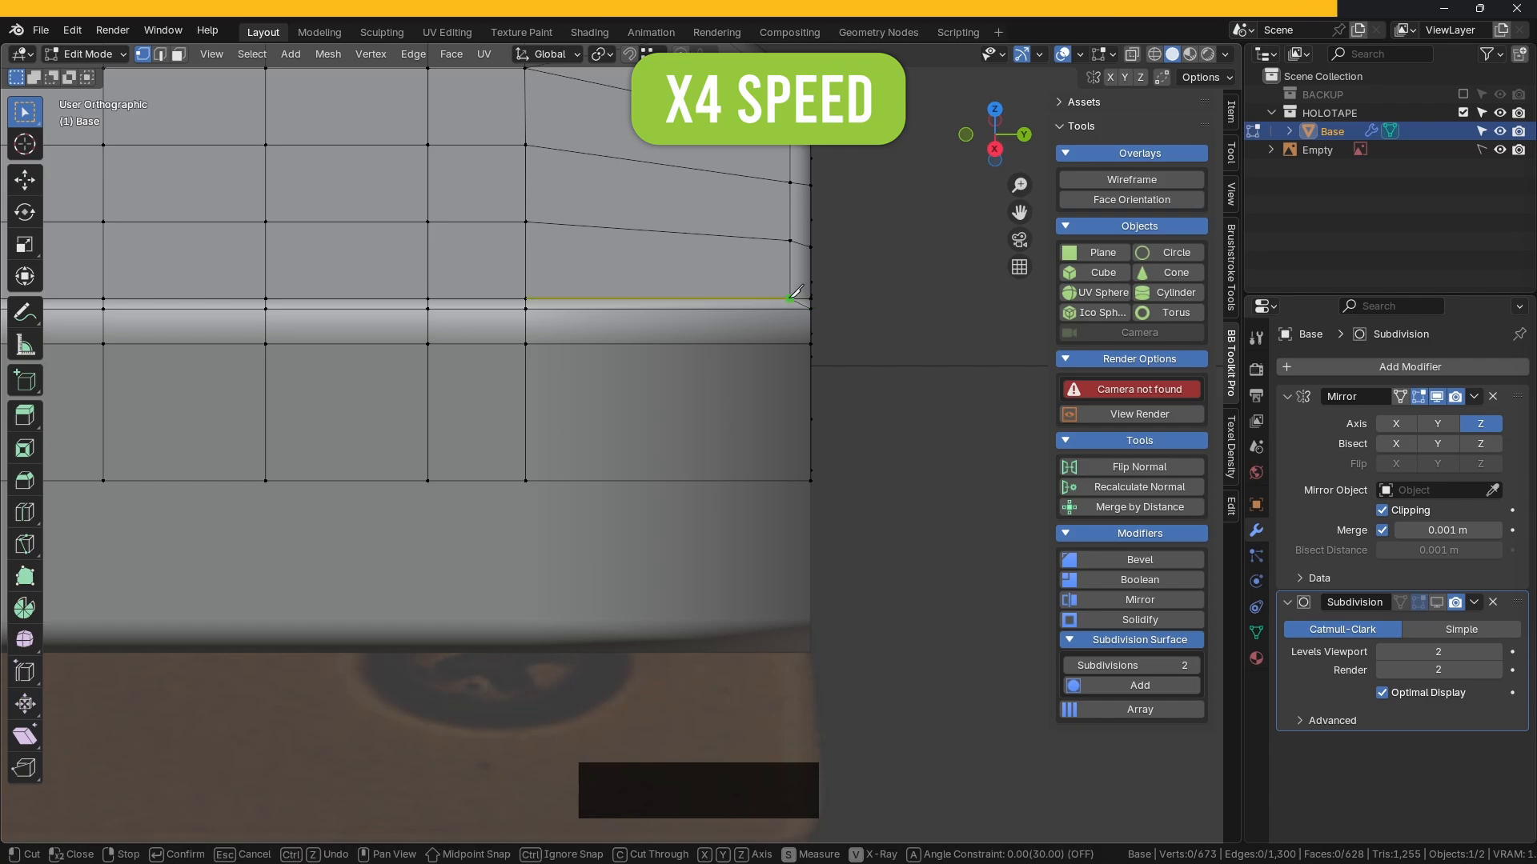
left_click(791, 299)
key("a")
left_click(791, 480)
key("Return")
Step: Dissolve the extra corner edge with Ctrl+Delete and return to Object Mode
left_click(892, 410)
scroll(892, 410, "down", 5)
middle_click_drag(891, 410, 617, 432)
scroll(617, 432, "up", 4)
middle_click_drag(578, 322, 629, 370)
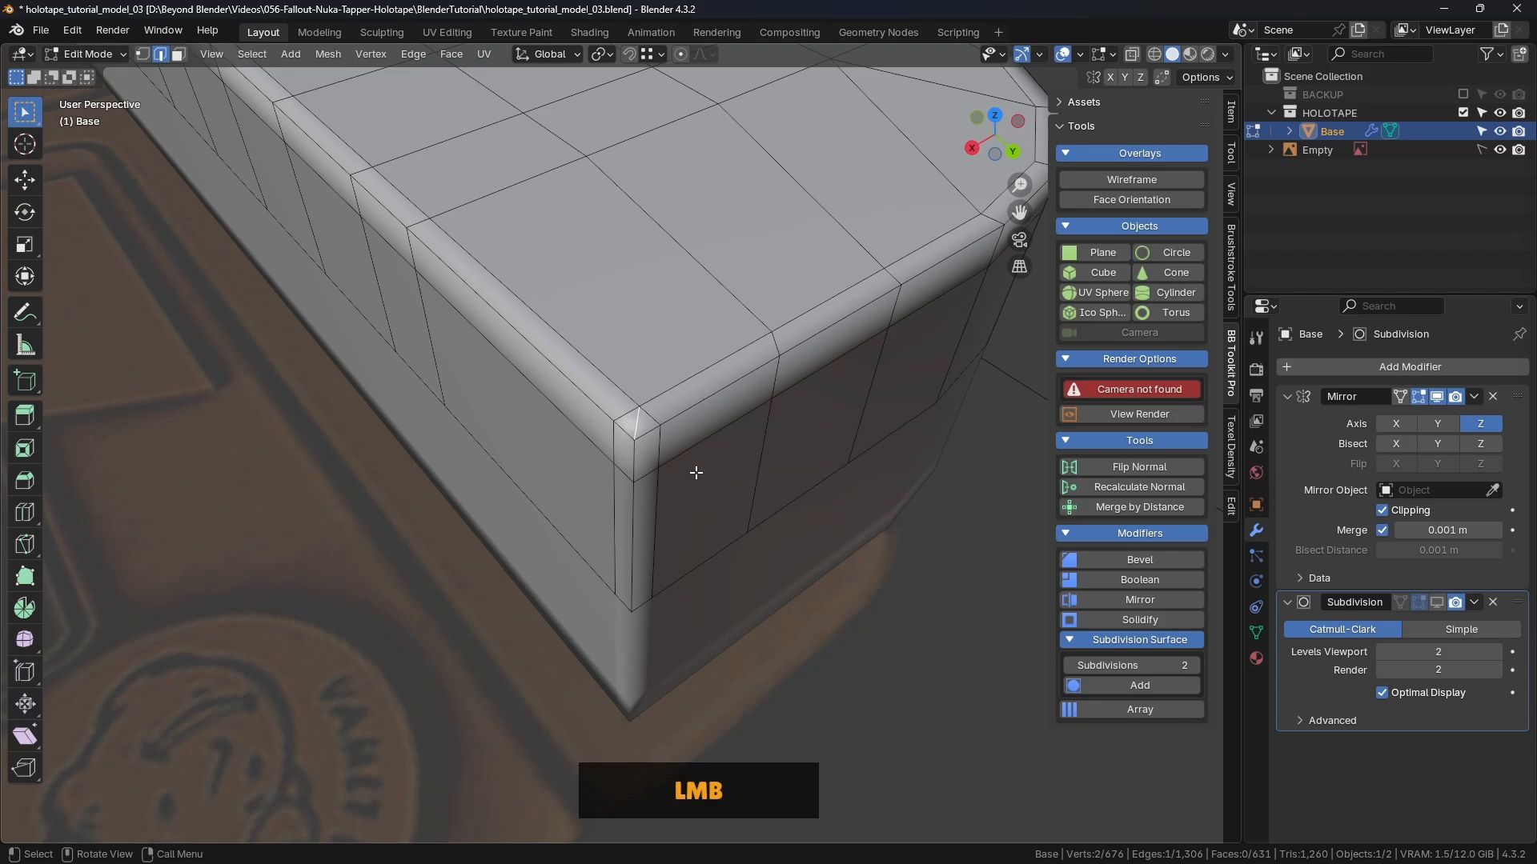
key("ctrl+Delete")
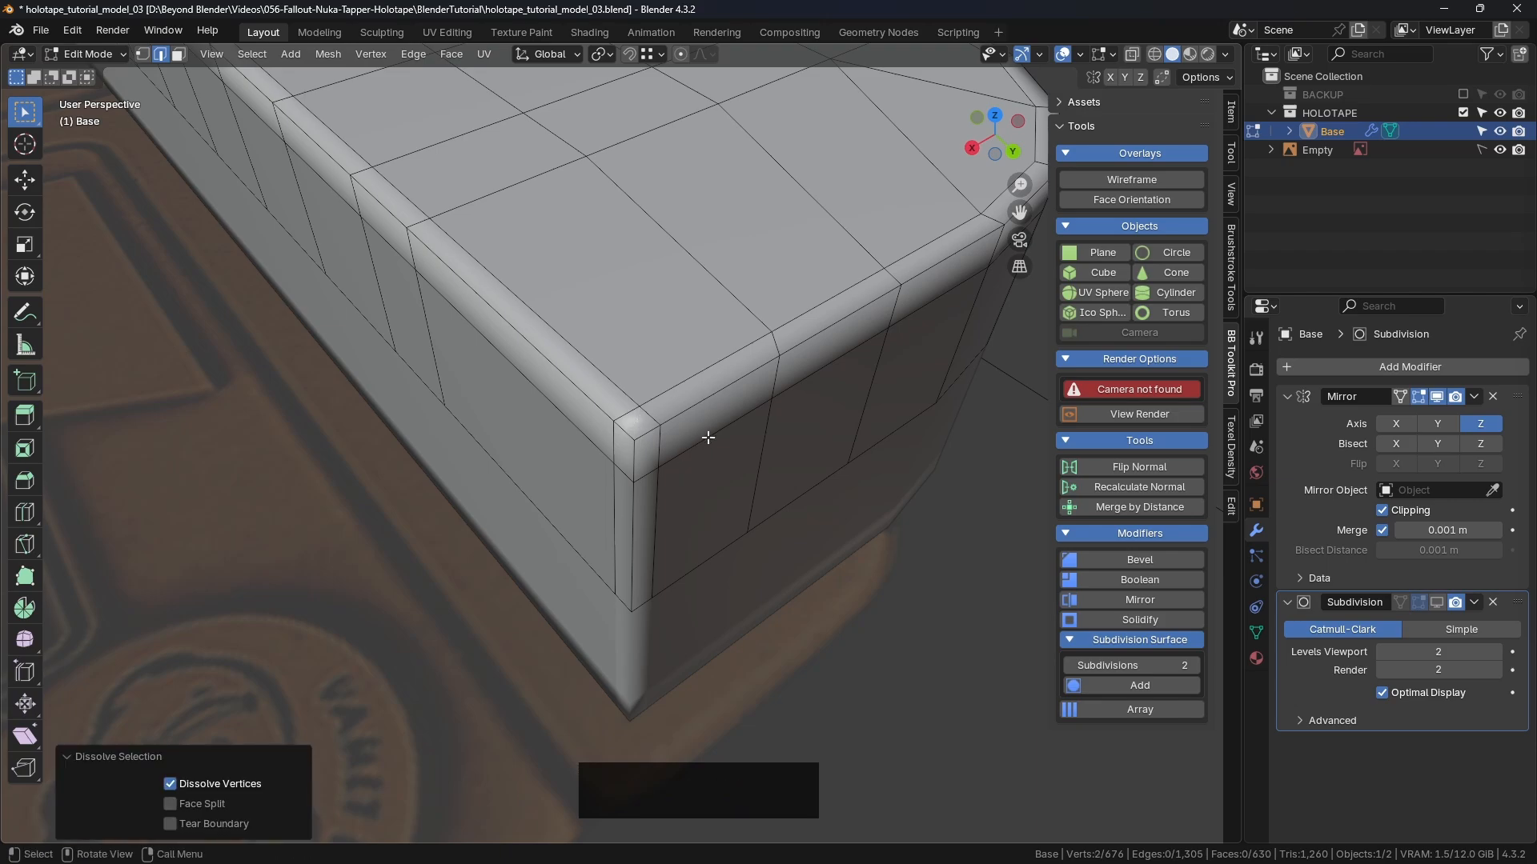
scroll(708, 438, "down", 4)
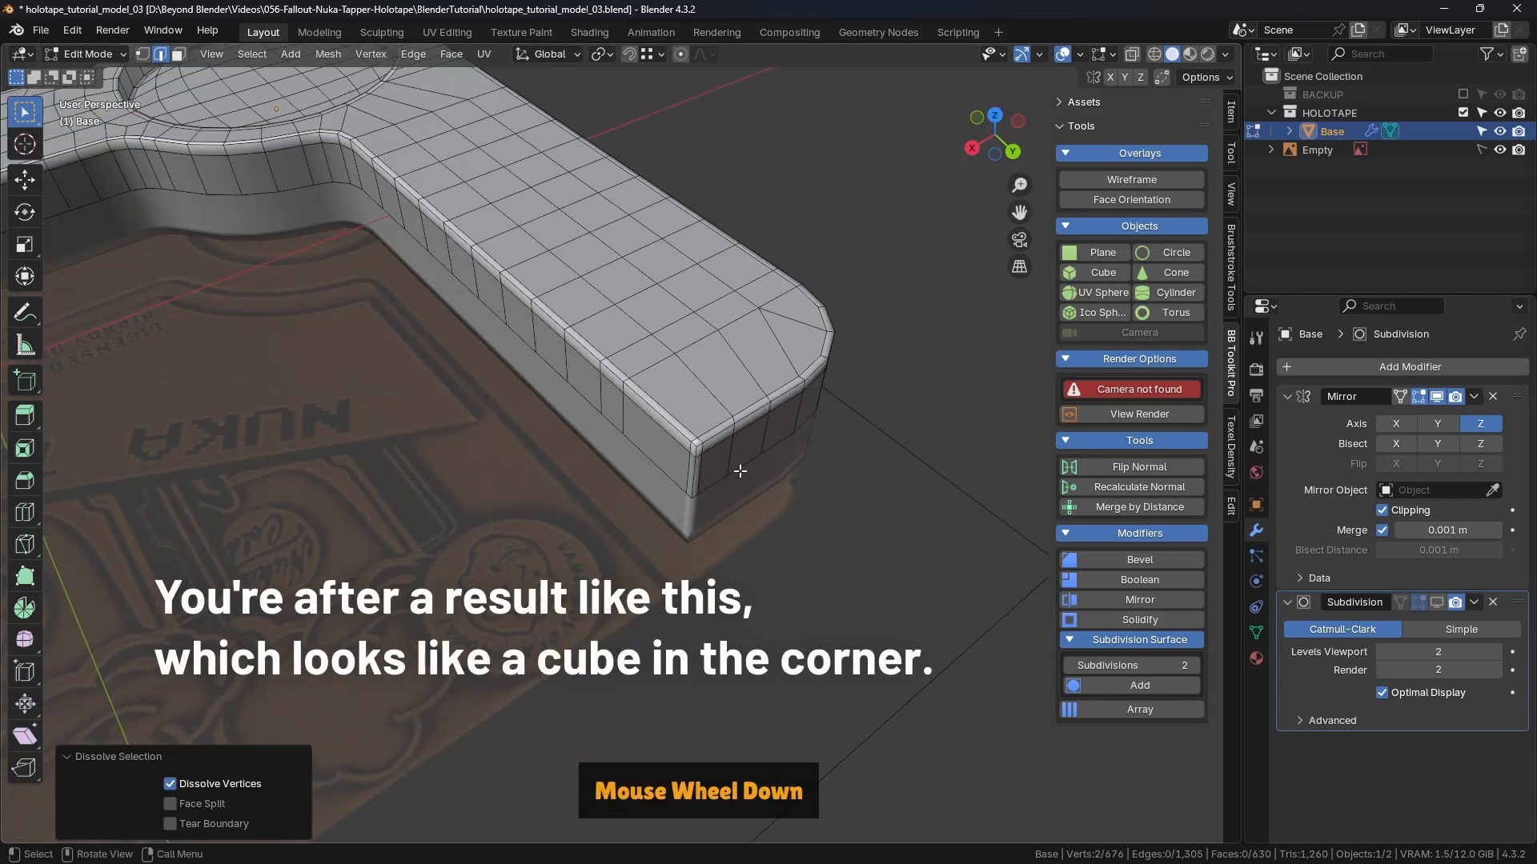
key("Tab")
left_click(775, 525)
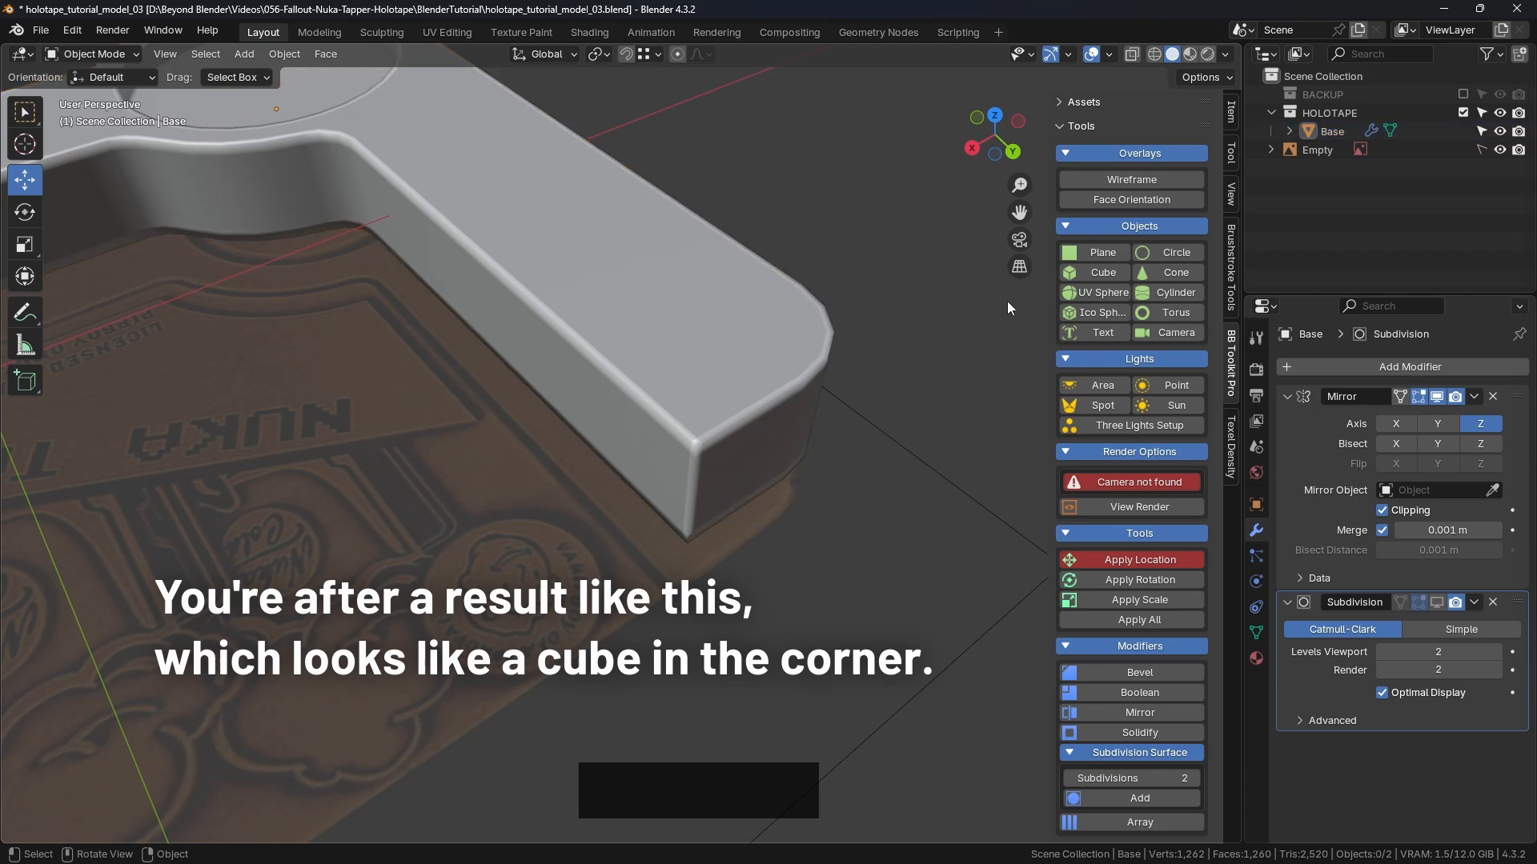
Step: Enable the Subdivision viewport preview and inspect the smoothed base and notch, including from the front
left_click(1436, 602)
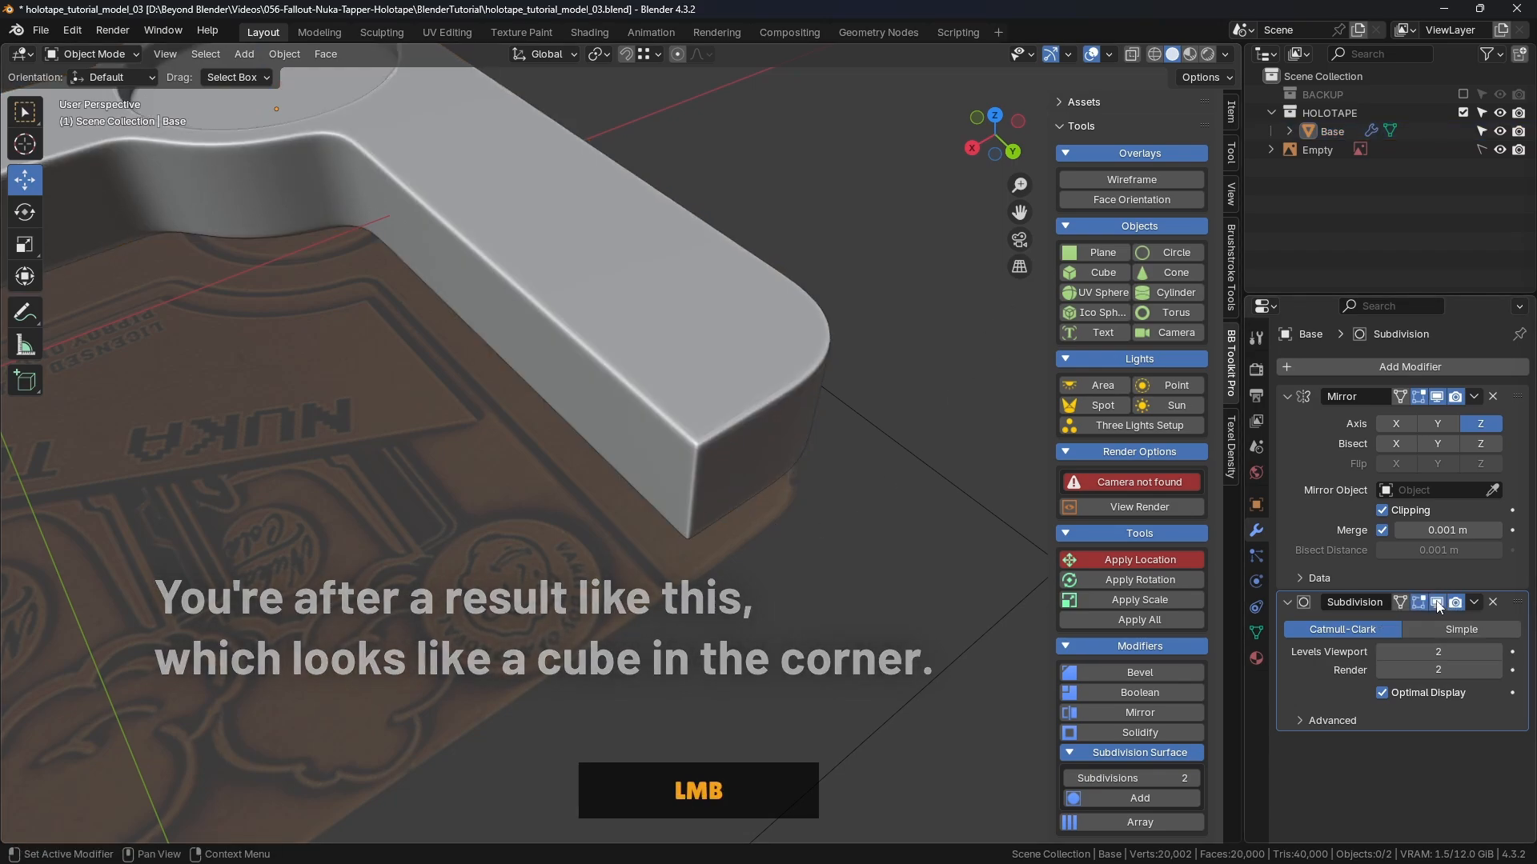
scroll(833, 576, "down", 3)
middle_click_drag(829, 576, 764, 367, "shift")
scroll(603, 482, "up", 5)
scroll(764, 467, "down", 2)
scroll(598, 402, "down", 3)
scroll(783, 396, "up", 4)
scroll(782, 395, "up", 2)
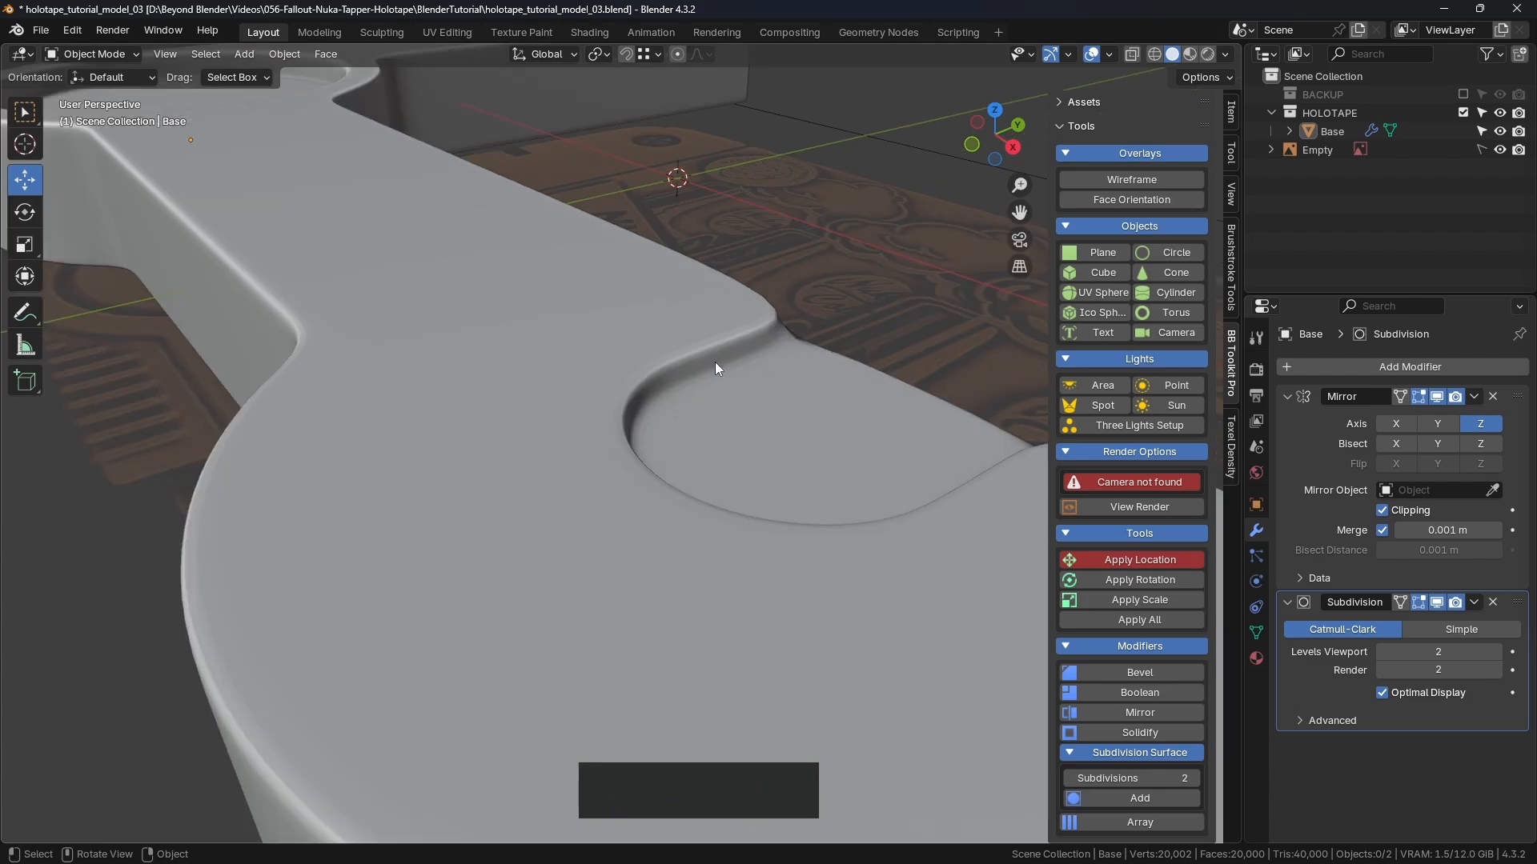
scroll(774, 323, "down", 4)
middle_click_drag(424, 312, 449, 310)
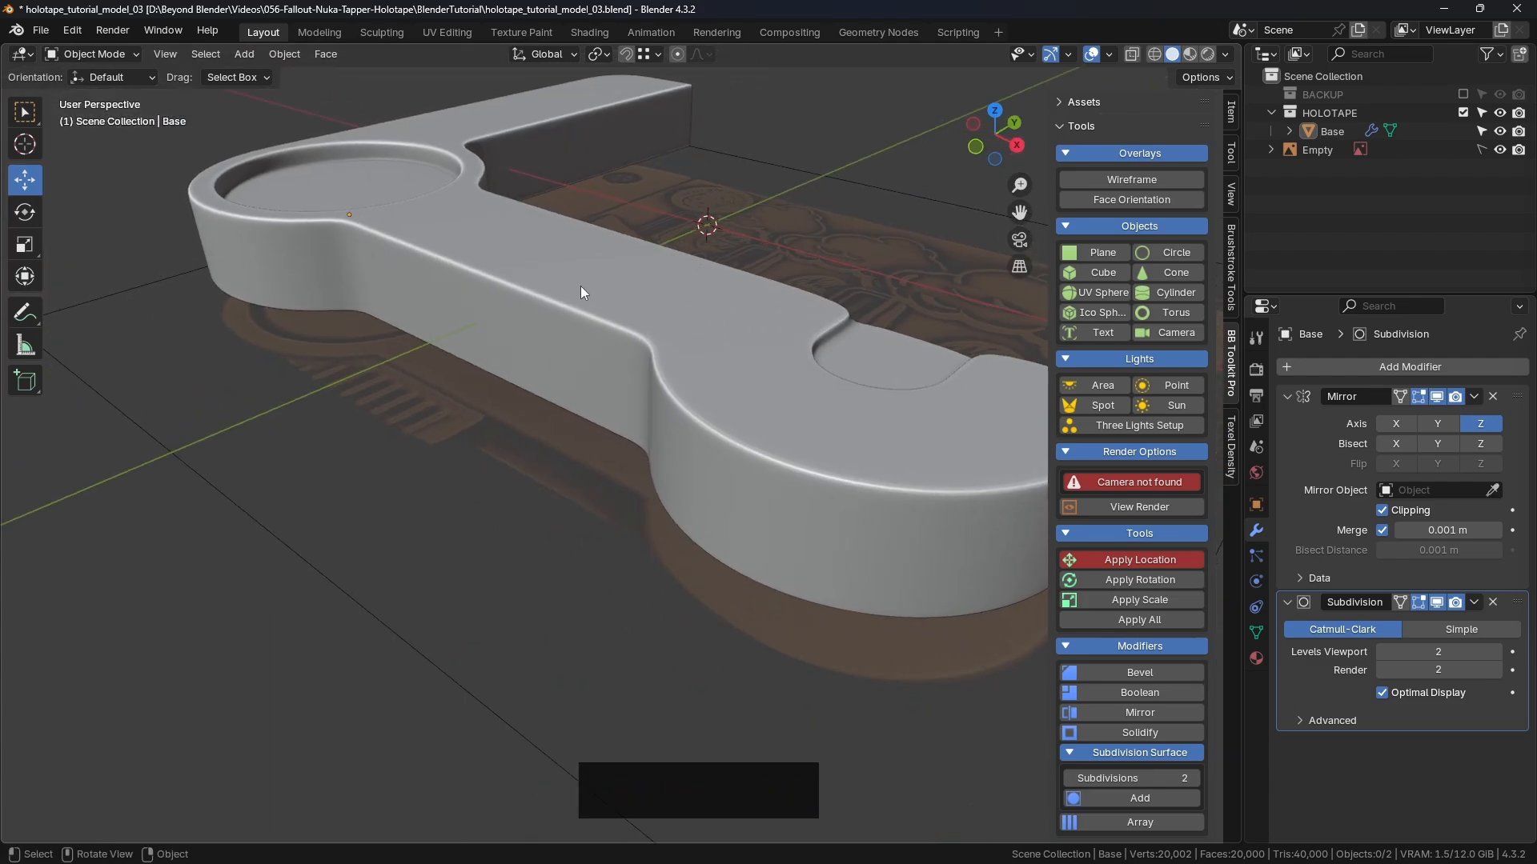
key("KP_1")
mouse_move(579, 288)
middle_mouse_down("shift")
mouse_move(621, 257)
mouse_move(607, 323)
middle_mouse_up("shift")
middle_click_drag(117, 331, 886, 355, "shift")
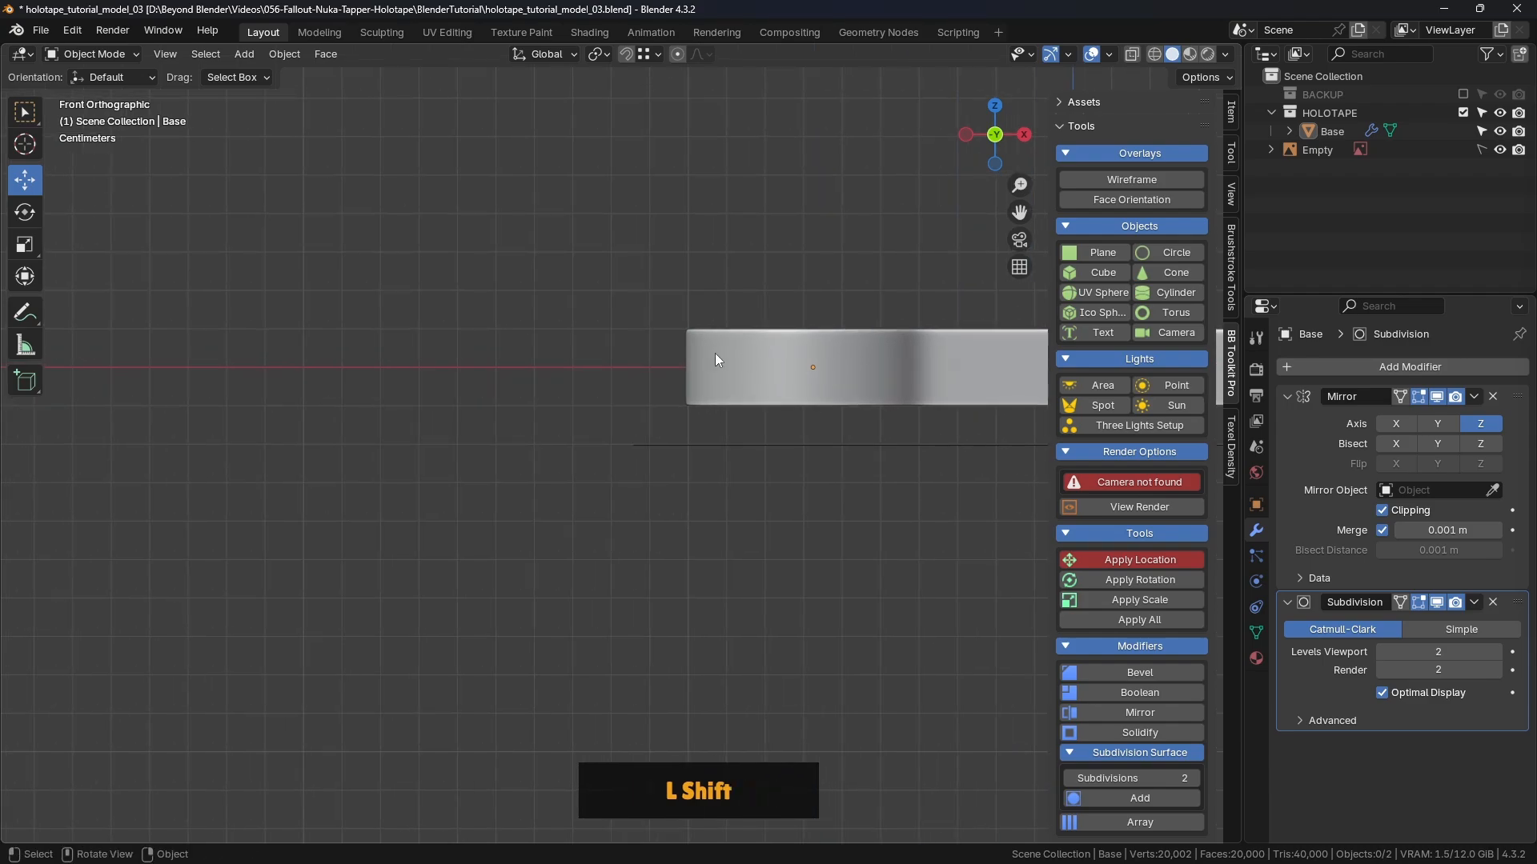
scroll(711, 353, "up", 6)
scroll(672, 358, "up", 4)
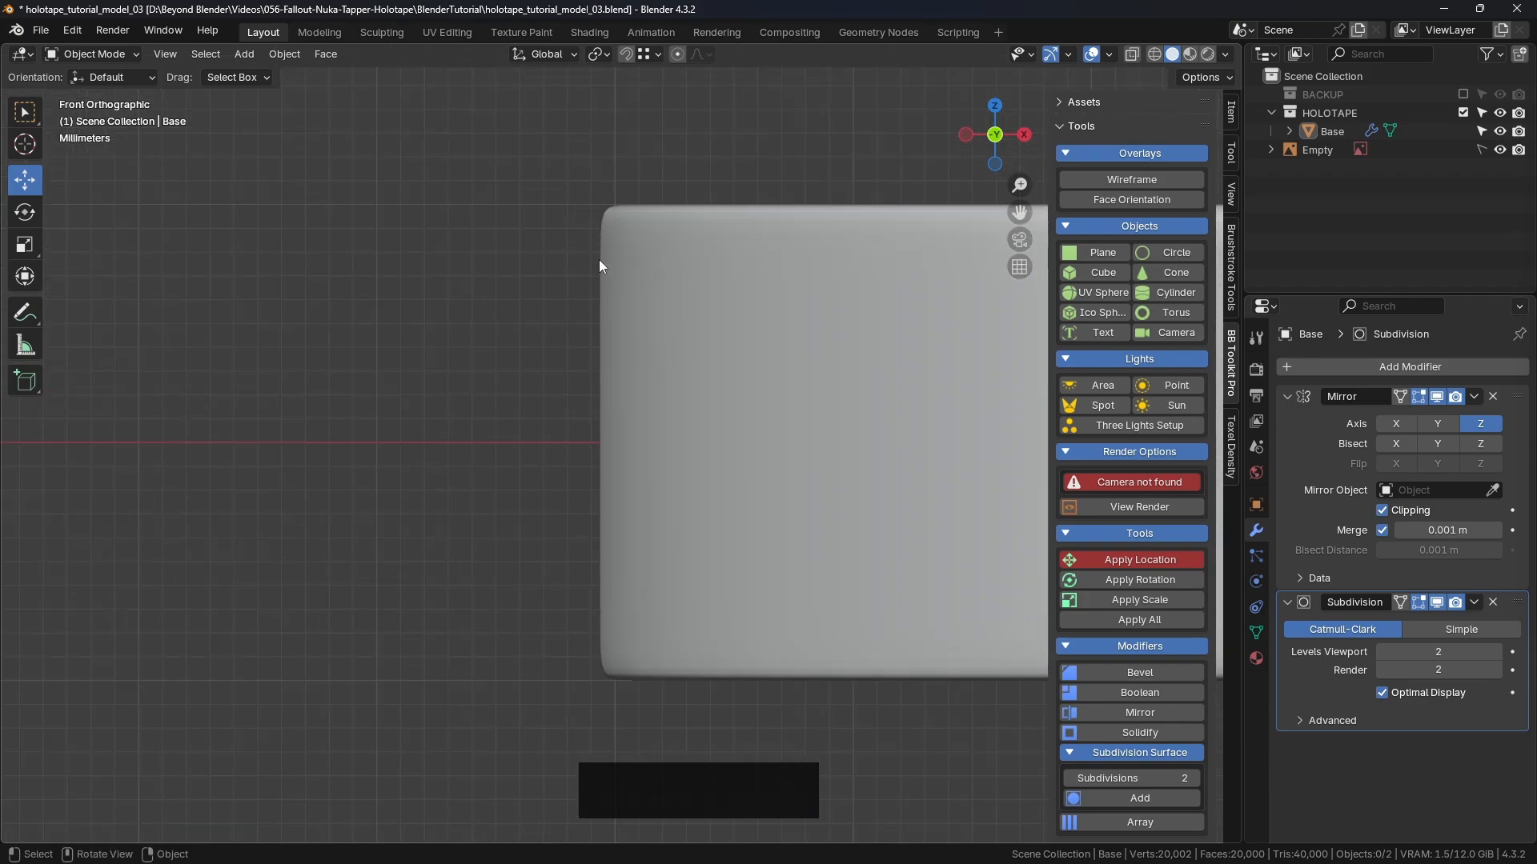
scroll(607, 229, "up", 5)
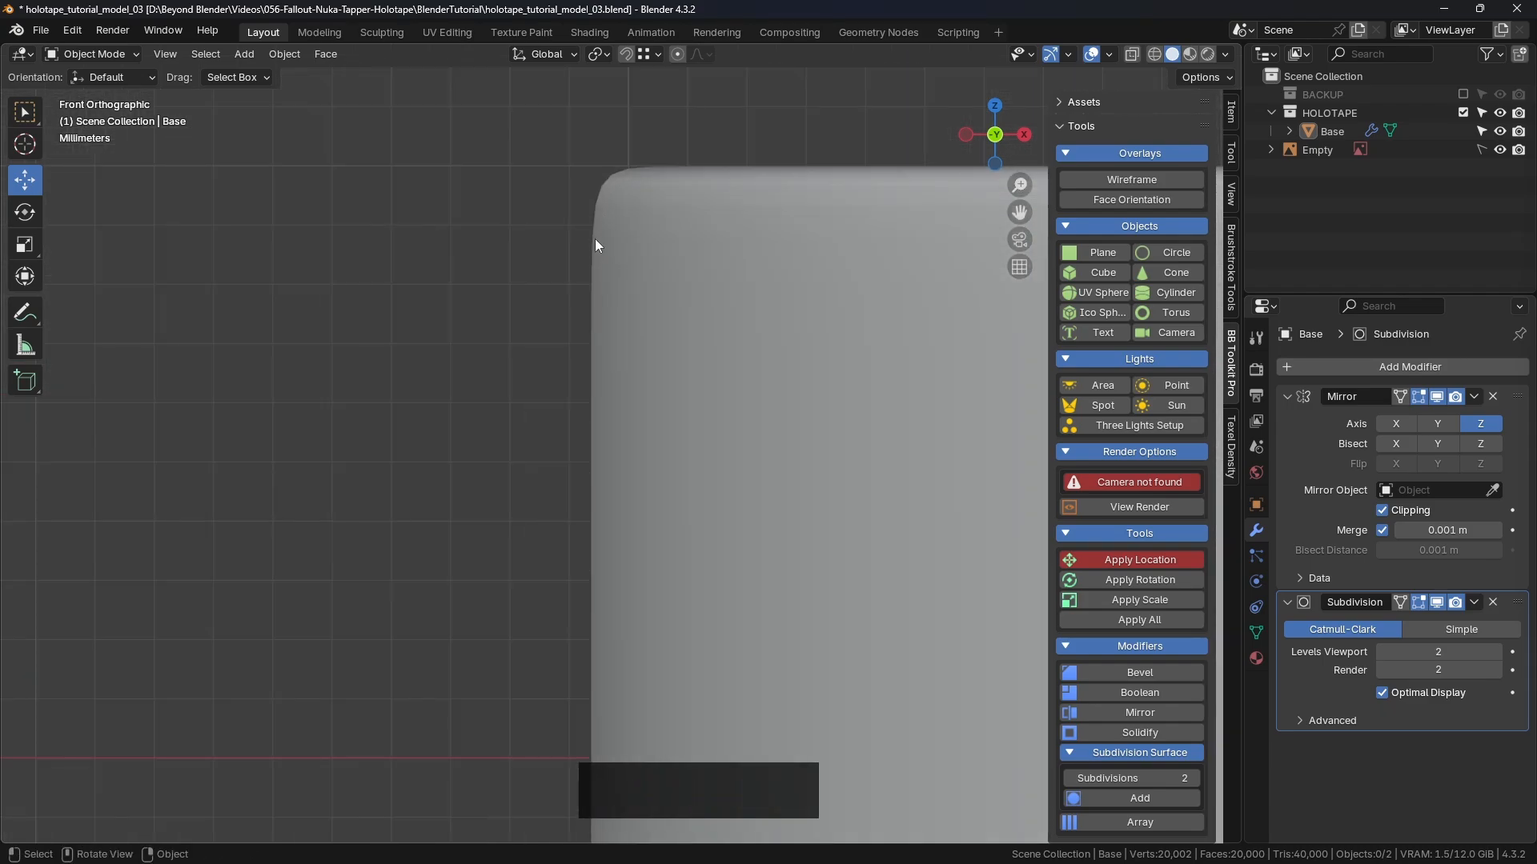
Step: Turn on the wireframe overlay, hide the Subdivision preview again, and select the Base
left_click(1081, 183)
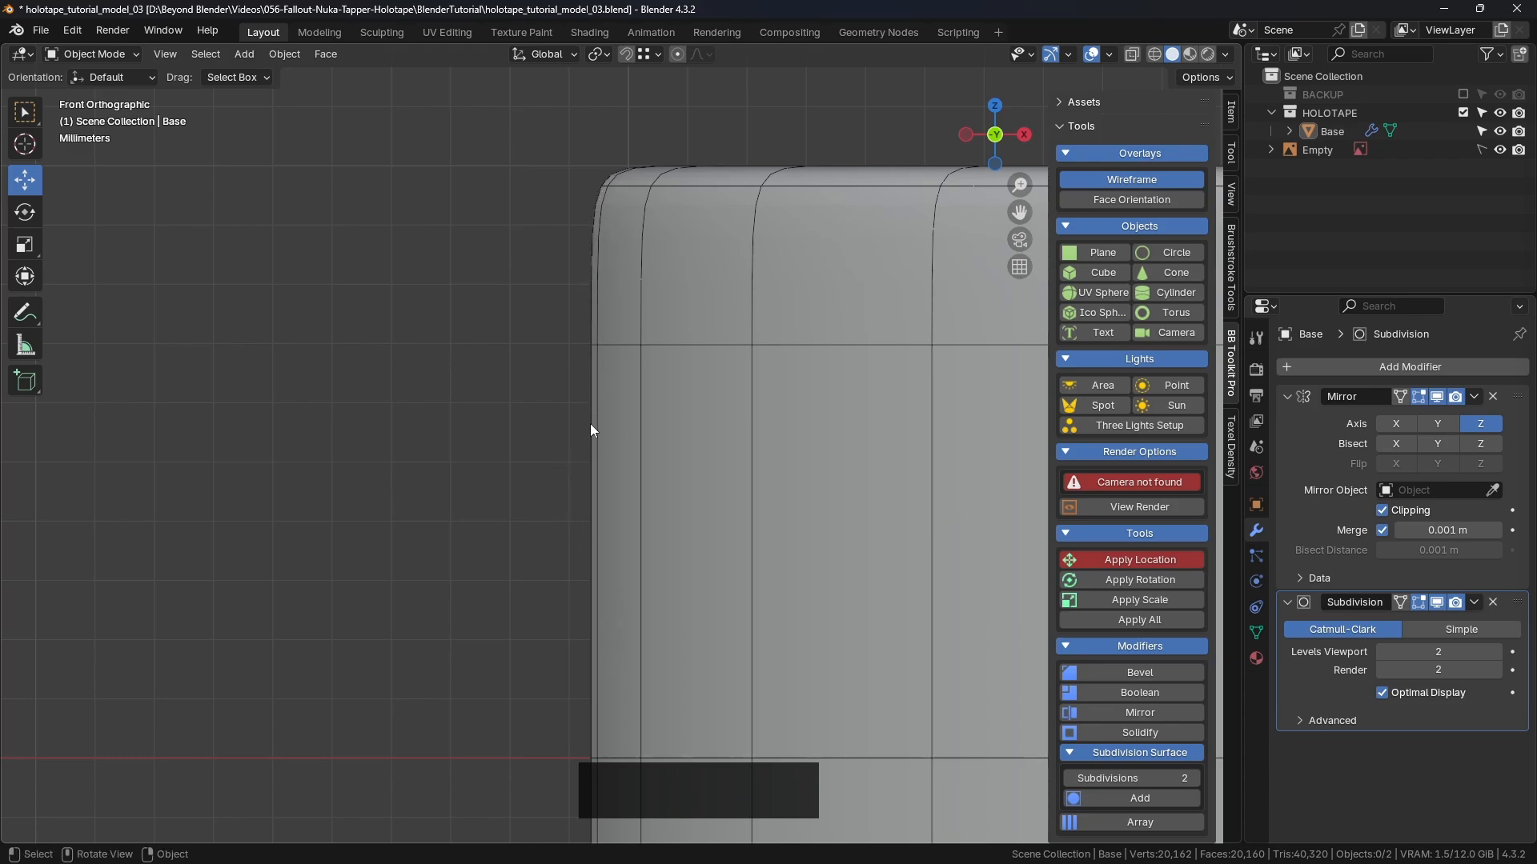
middle_click_drag(617, 279, 726, 366)
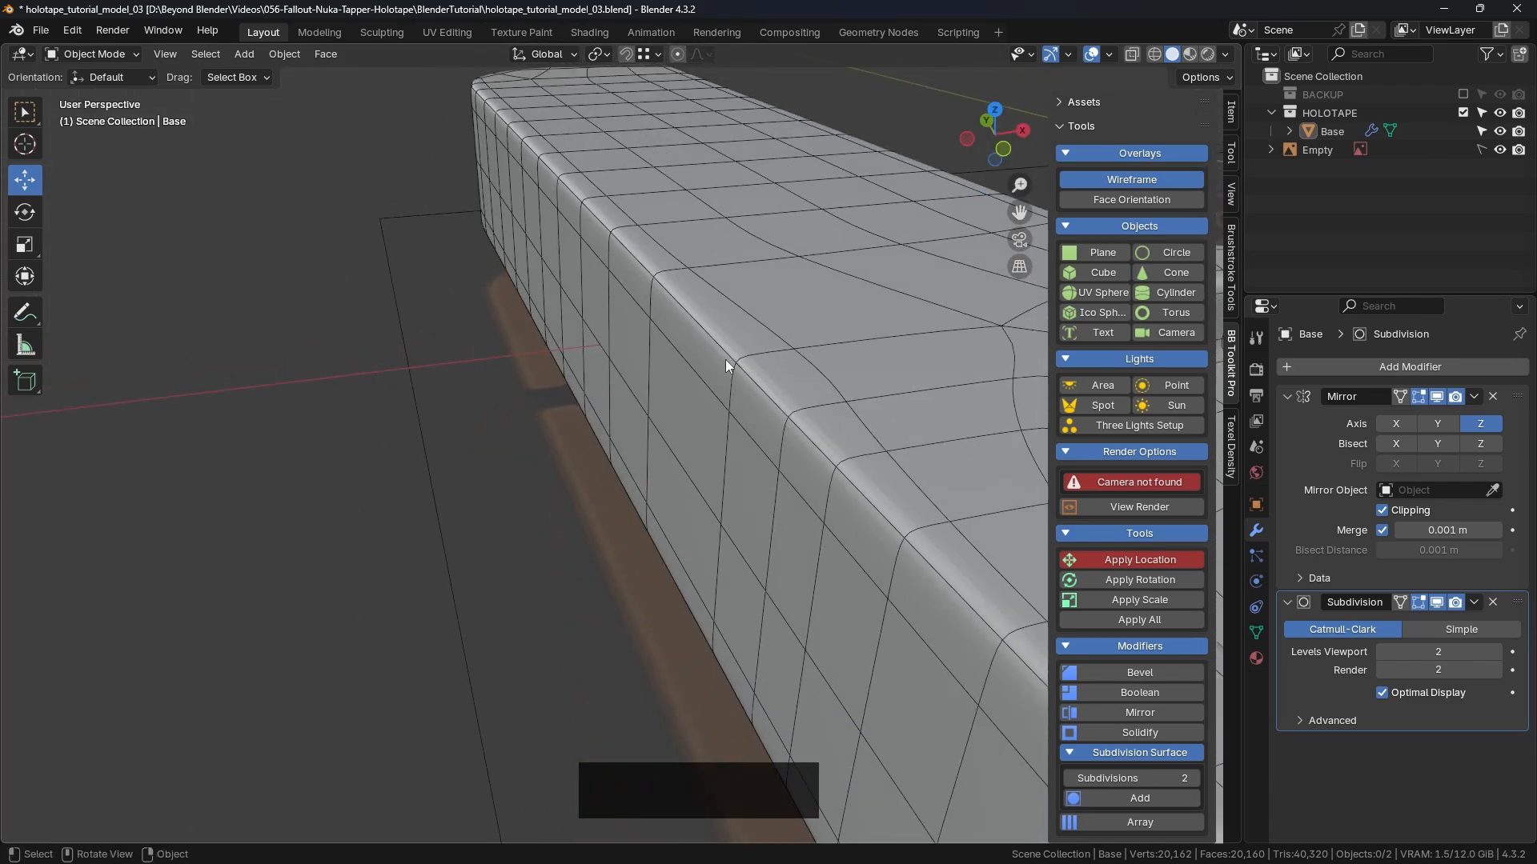
left_click(1437, 603)
scroll(617, 363, "down", 3)
middle_click_drag(628, 360, 513, 320, "shift")
left_click(648, 424)
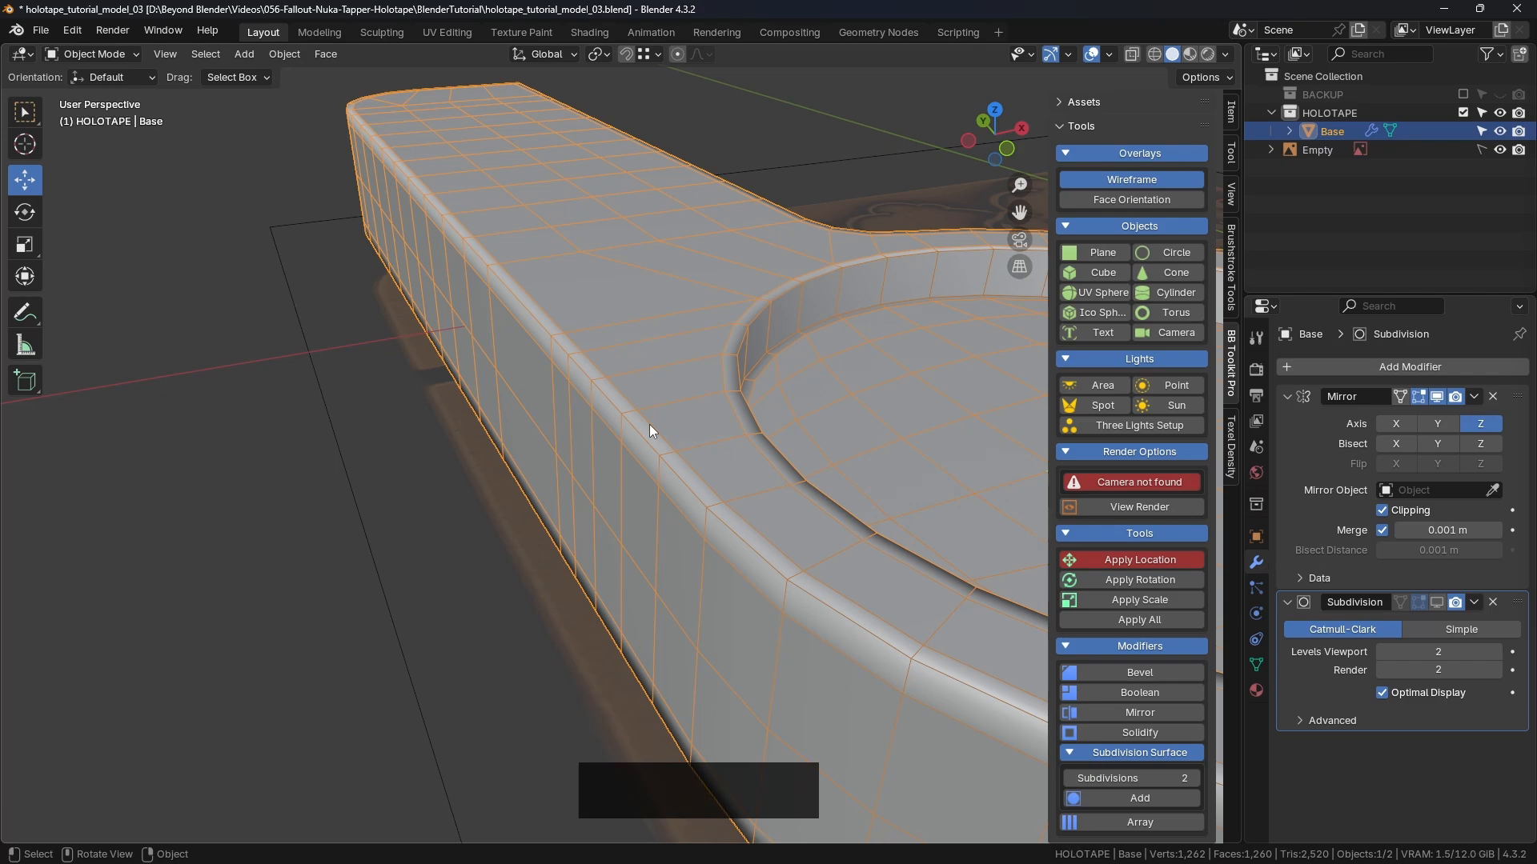
Step: Put the Base into Edit Mode and select the rim edge loop to inspect it
key("Tab")
left_click(744, 412)
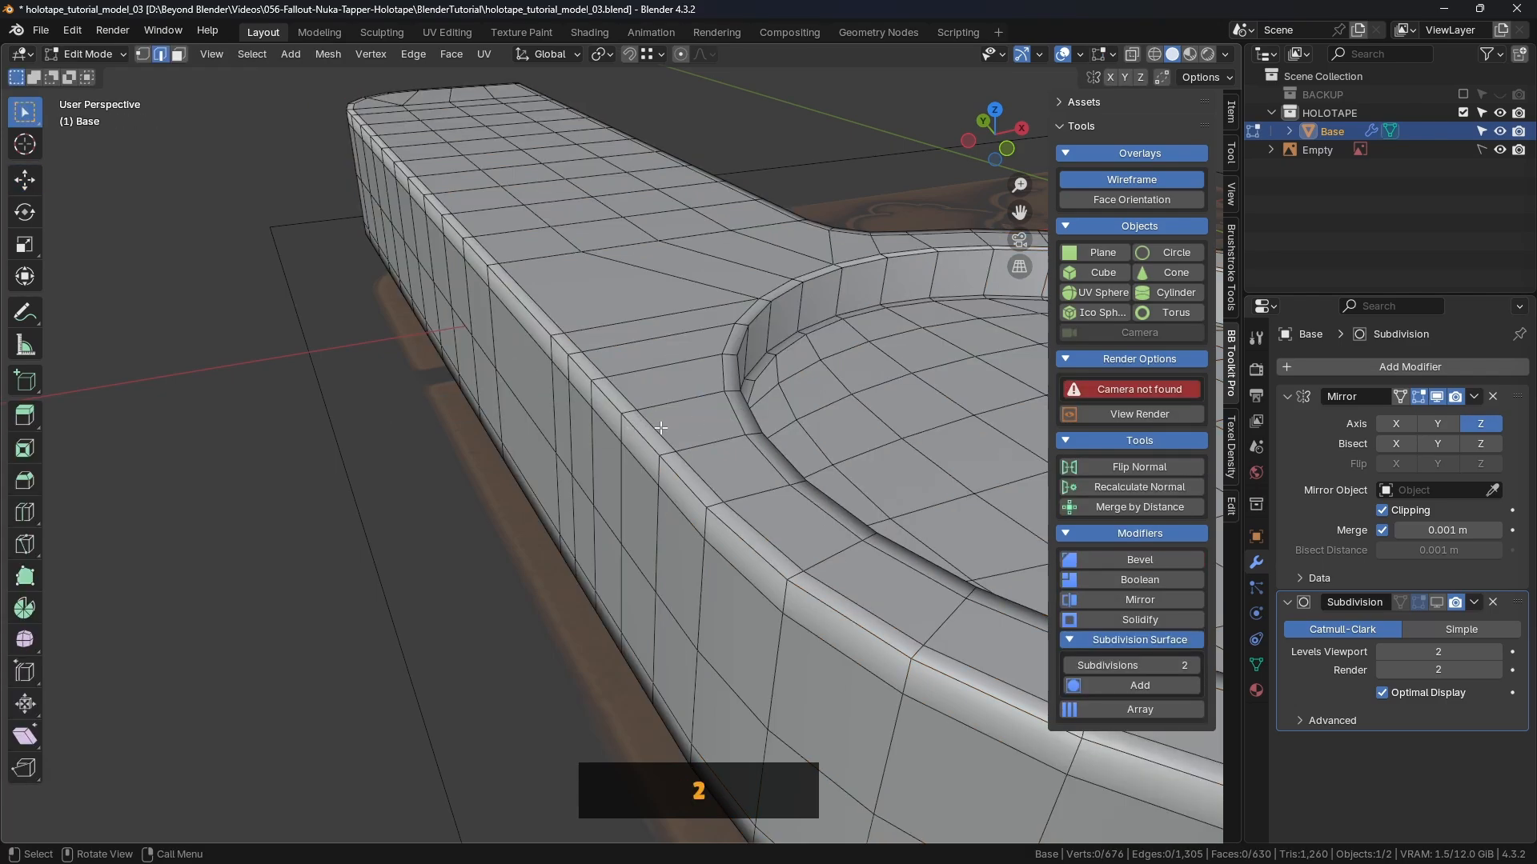
left_click(661, 428, "alt")
scroll(661, 470, "down", 2)
middle_click_drag(661, 469, 821, 523)
middle_click_drag(807, 420, 822, 344)
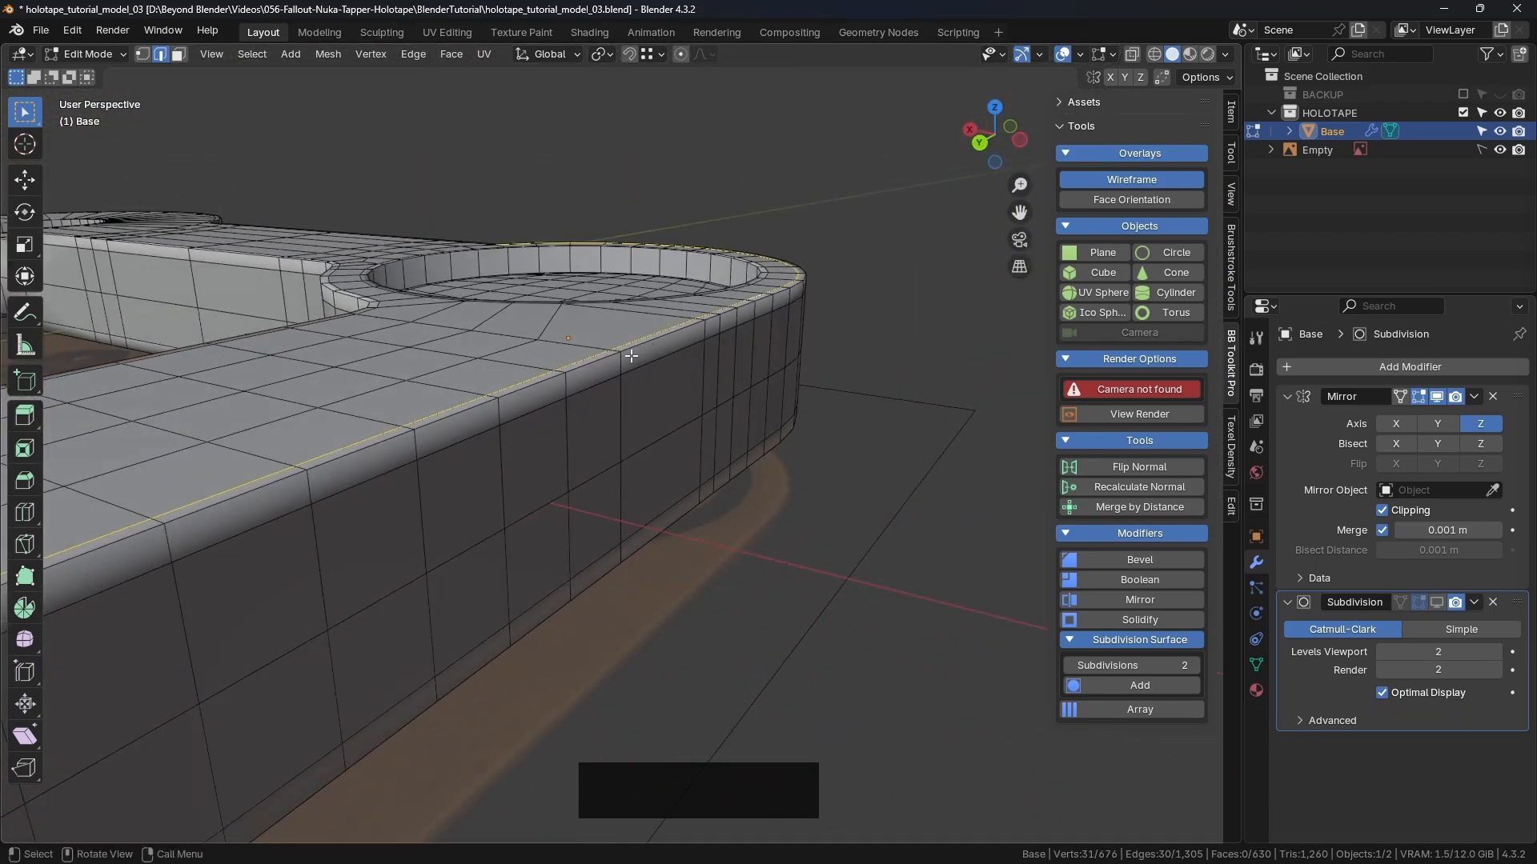
middle_click_drag(627, 360, 520, 336)
Step: Check another rim edge loop, then switch to face select mode and start circle select
left_click(353, 309, "alt")
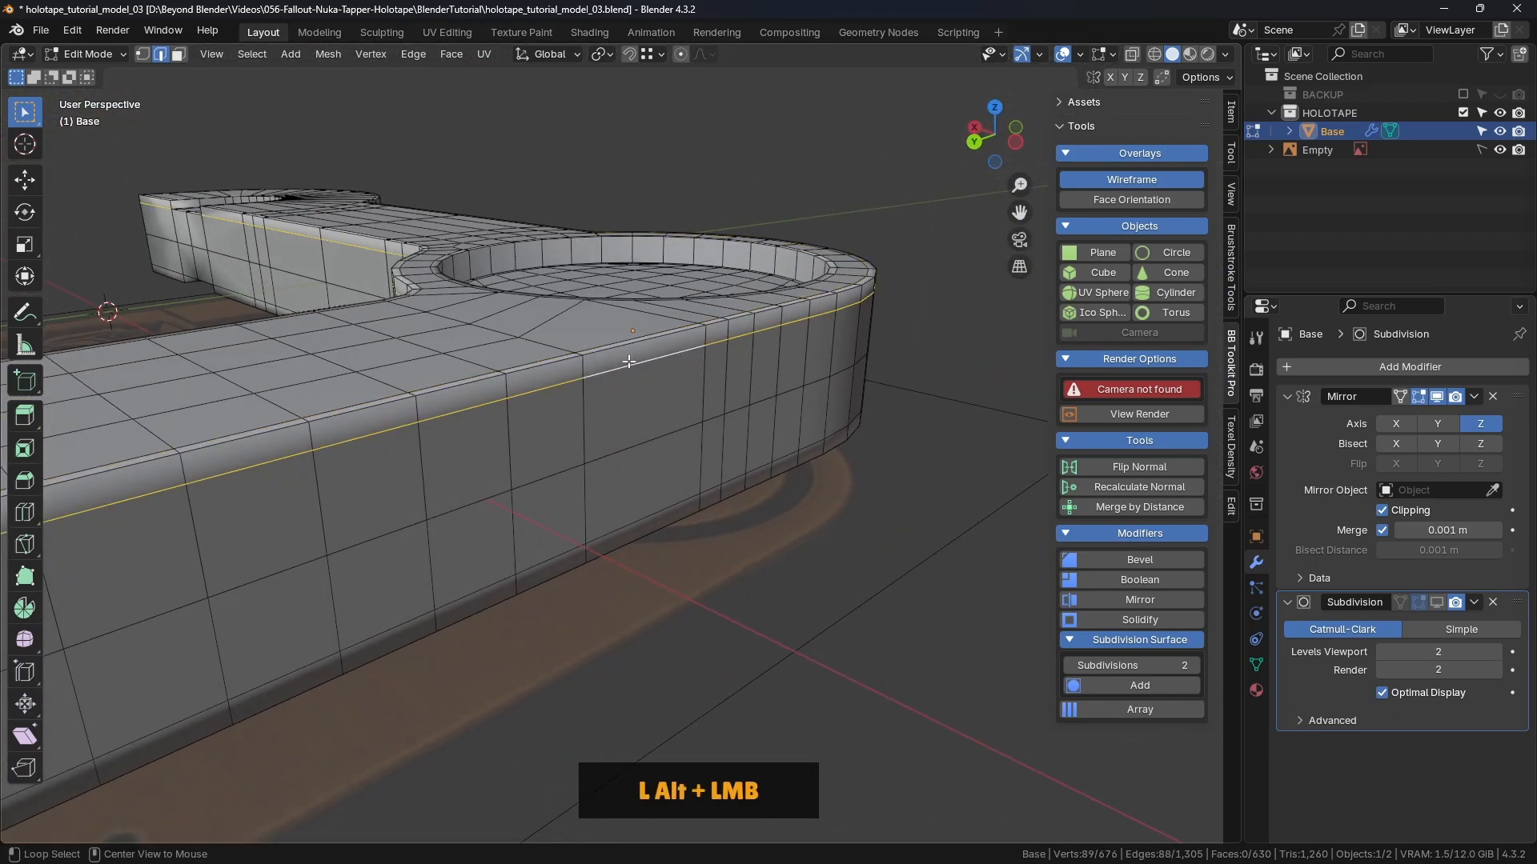
middle_click_drag(352, 309, 592, 324)
scroll(567, 320, "up", 4)
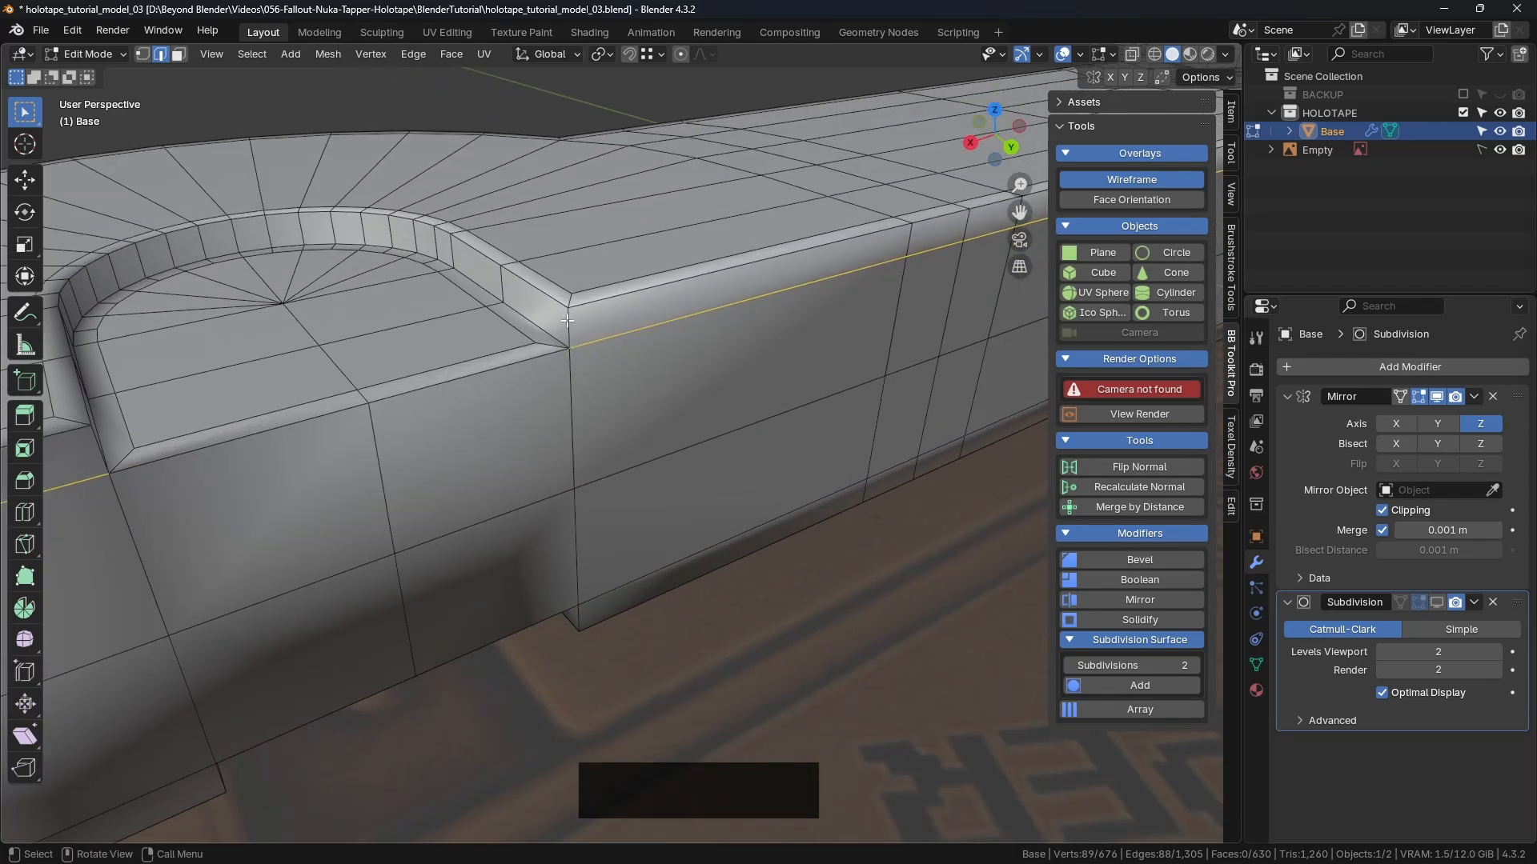
scroll(567, 330, "down", 3)
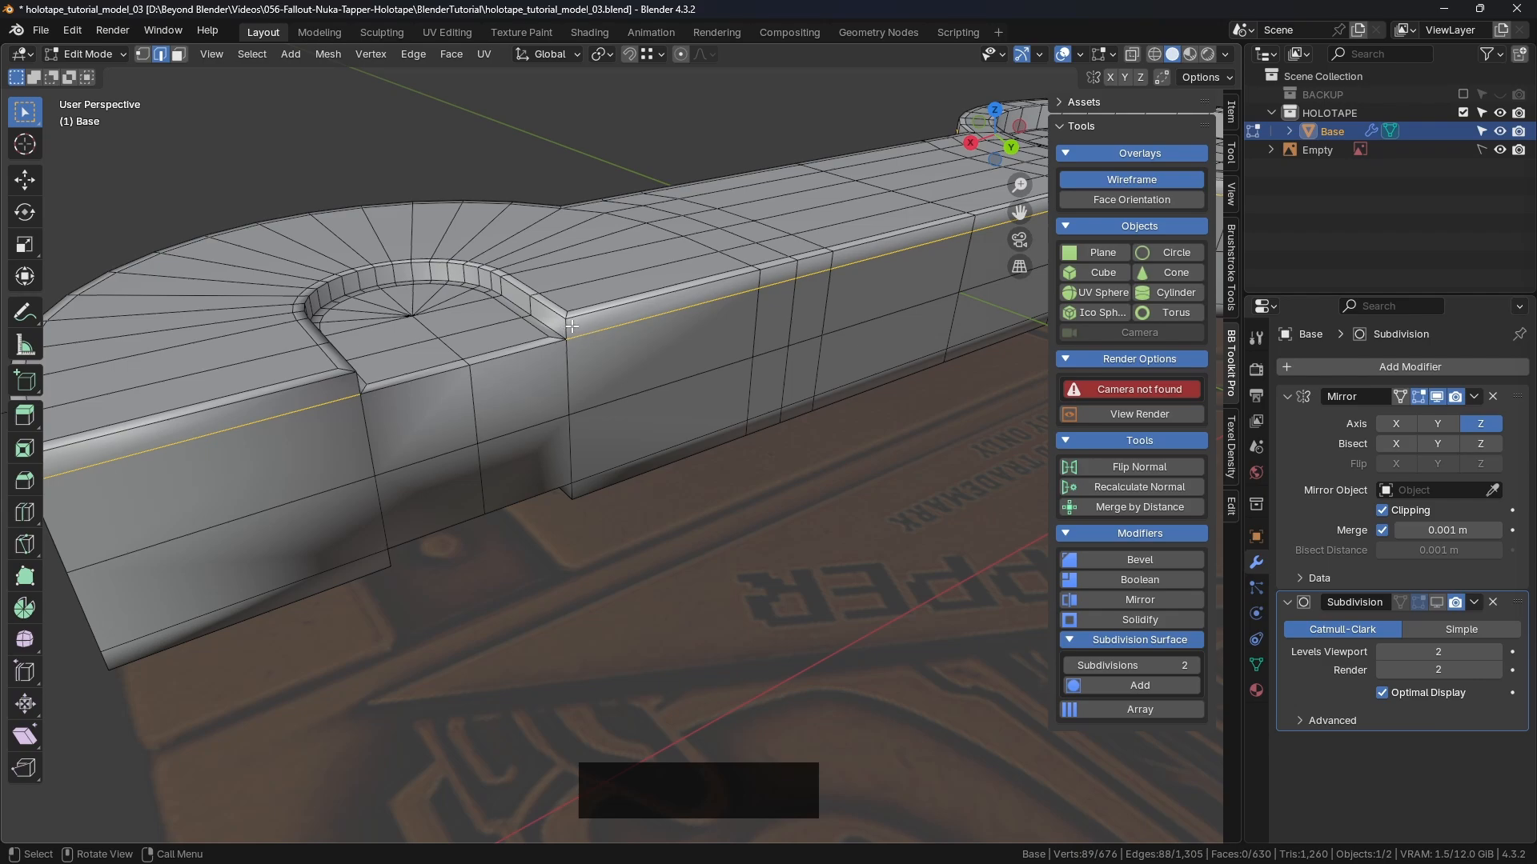
scroll(604, 313, "down", 3)
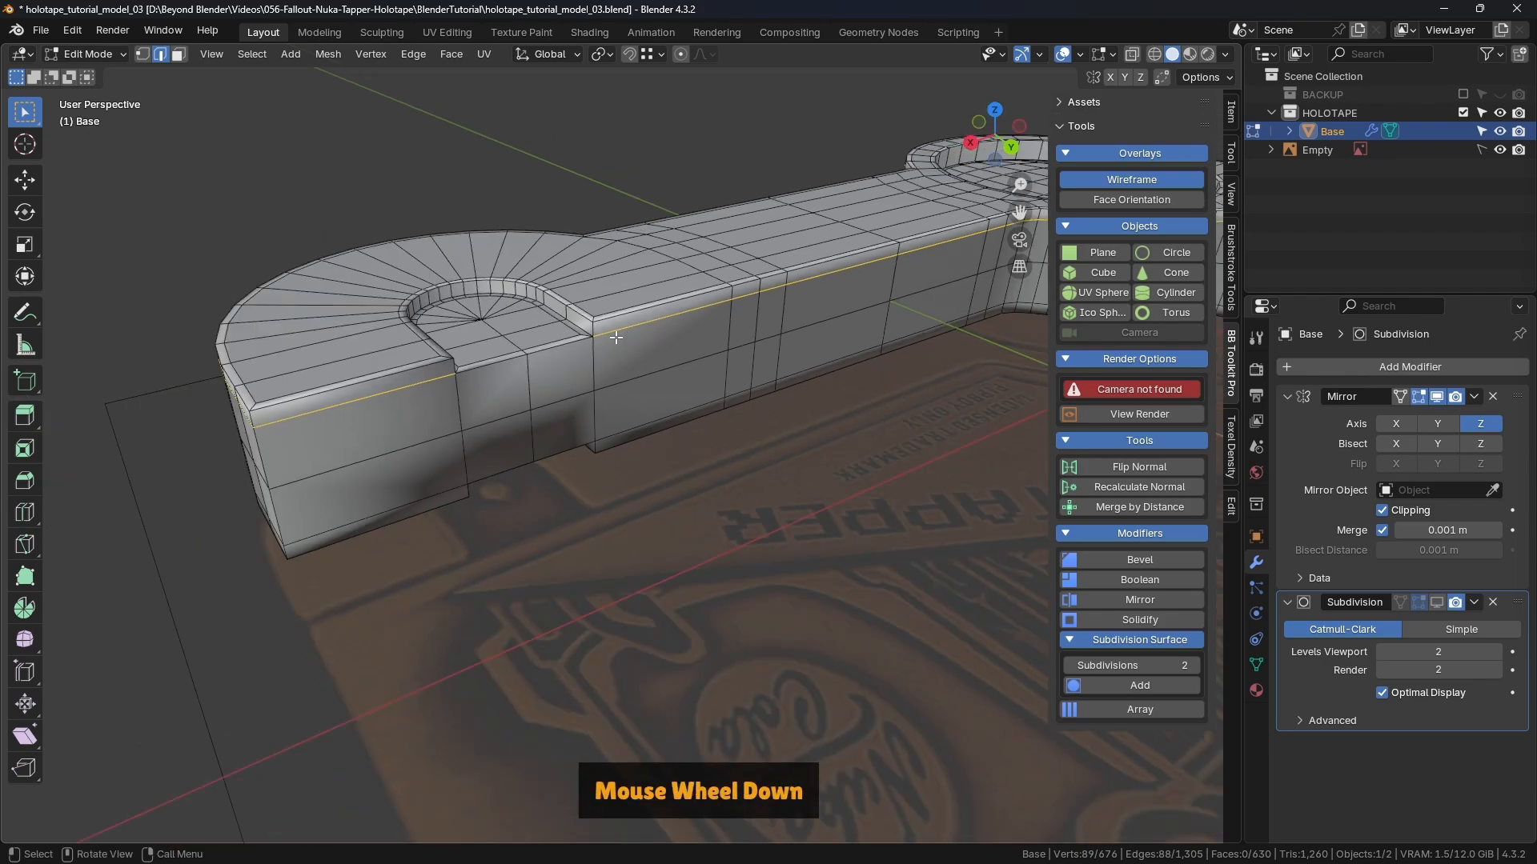
middle_click_drag(416, 376, 525, 315, "shift")
scroll(566, 362, "up", 3)
scroll(566, 362, "up", 1)
key("3")
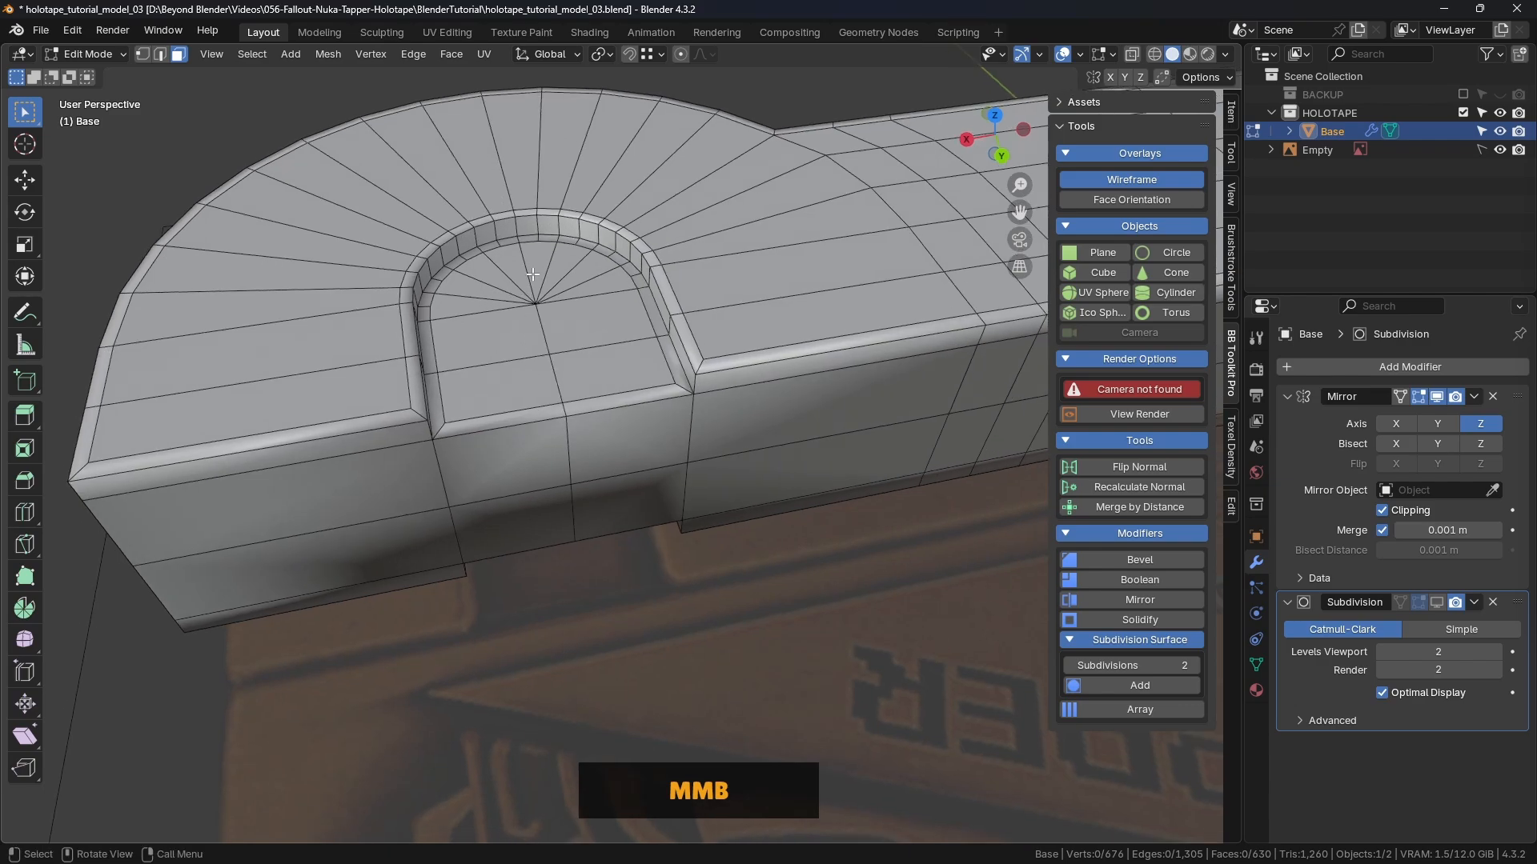
key("c")
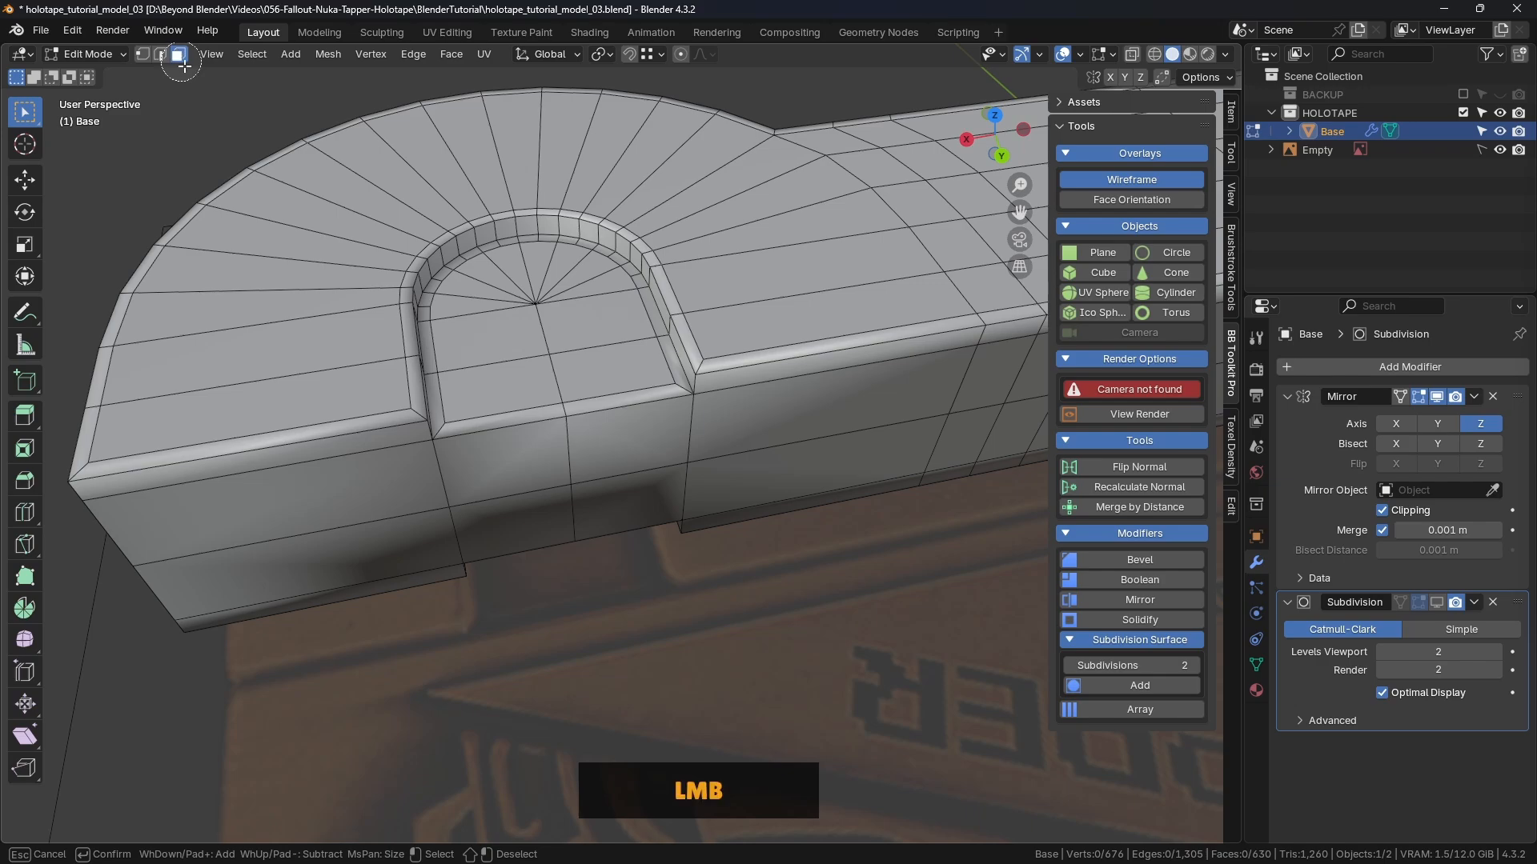
Step: Circle-select the recess floor faces, grow by one ring, and lower them -0.000978 m along Z
mouse_move(547, 292)
left_mouse_down()
mouse_move(531, 302)
mouse_move(552, 355)
left_mouse_up()
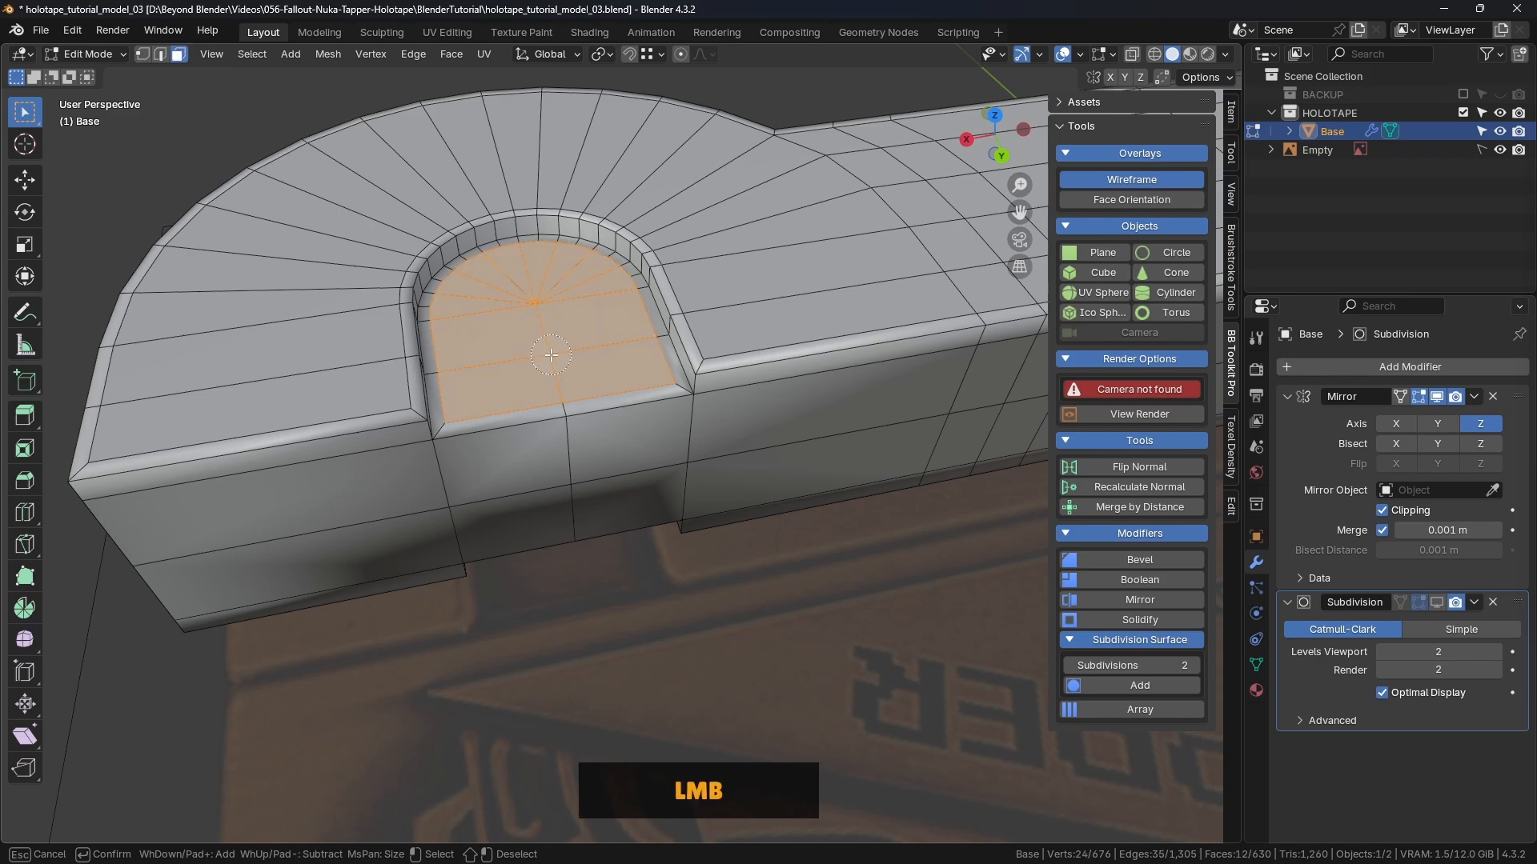
right_click(544, 352)
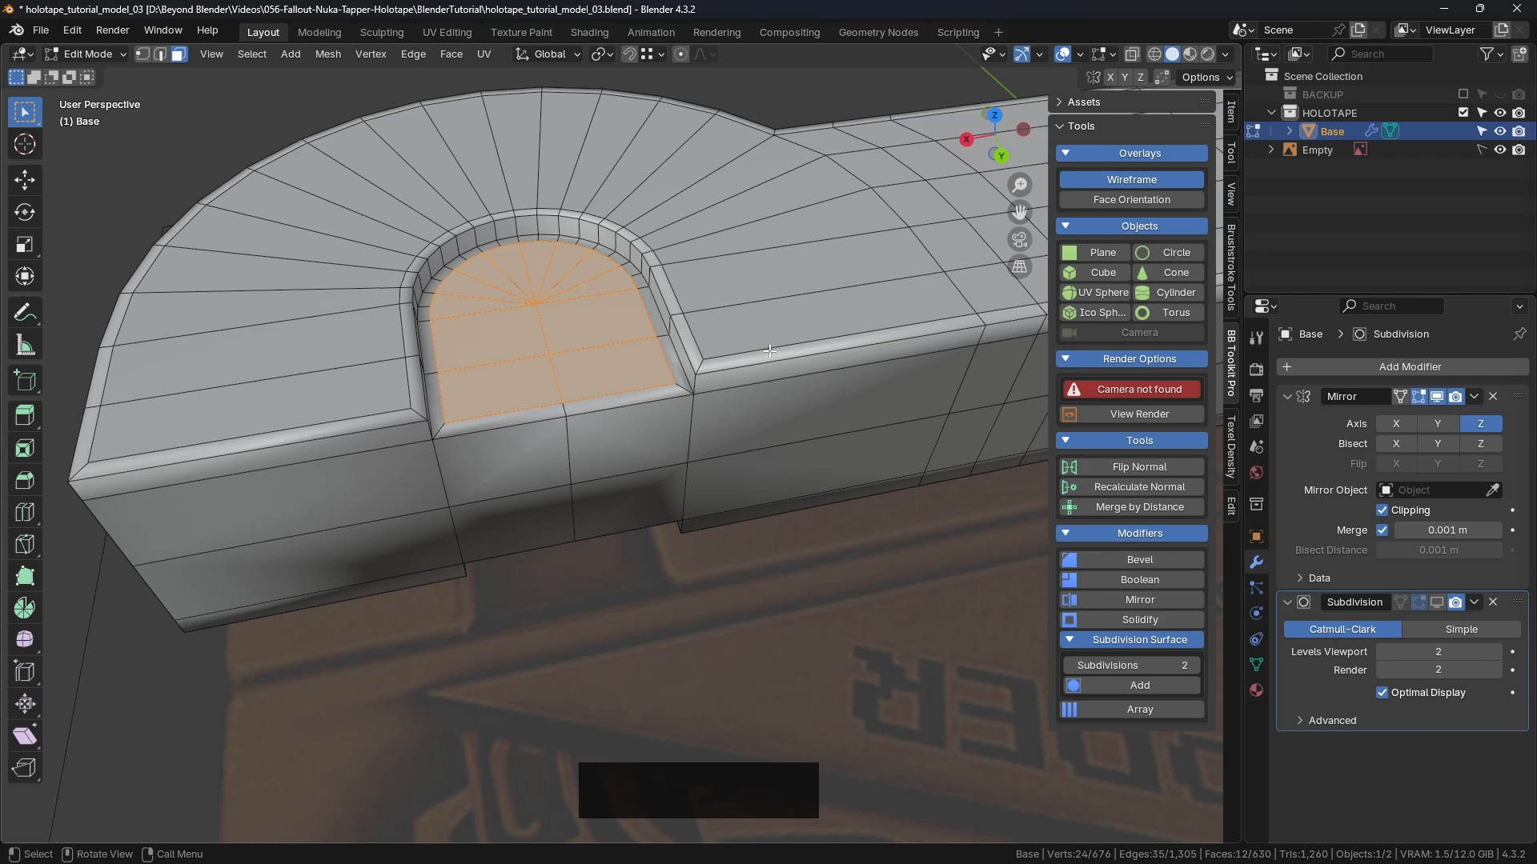
key("ctrl+KP_Add")
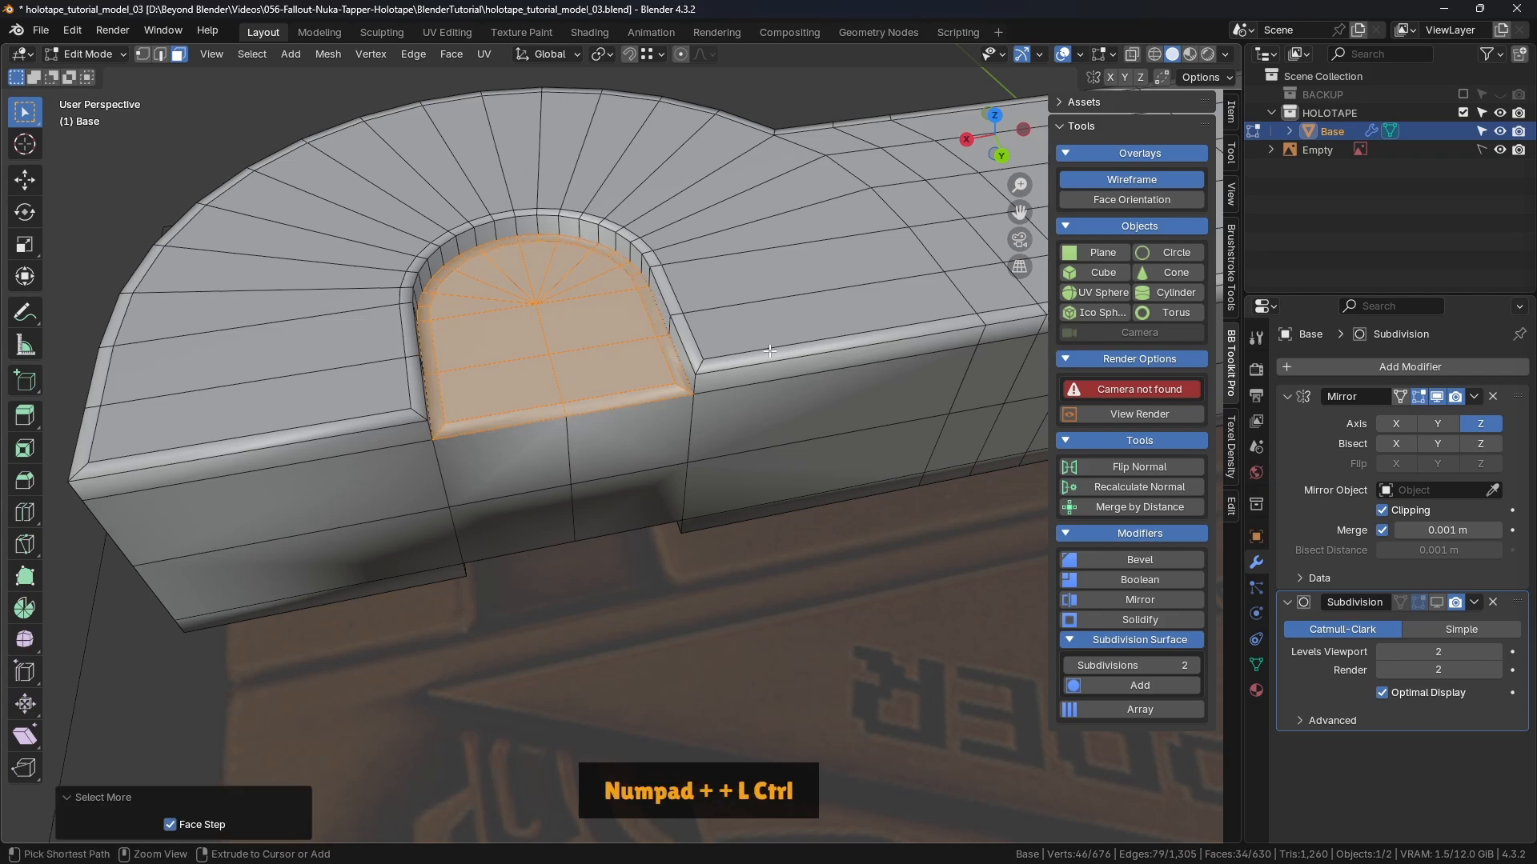
scroll(655, 323, "down", 4)
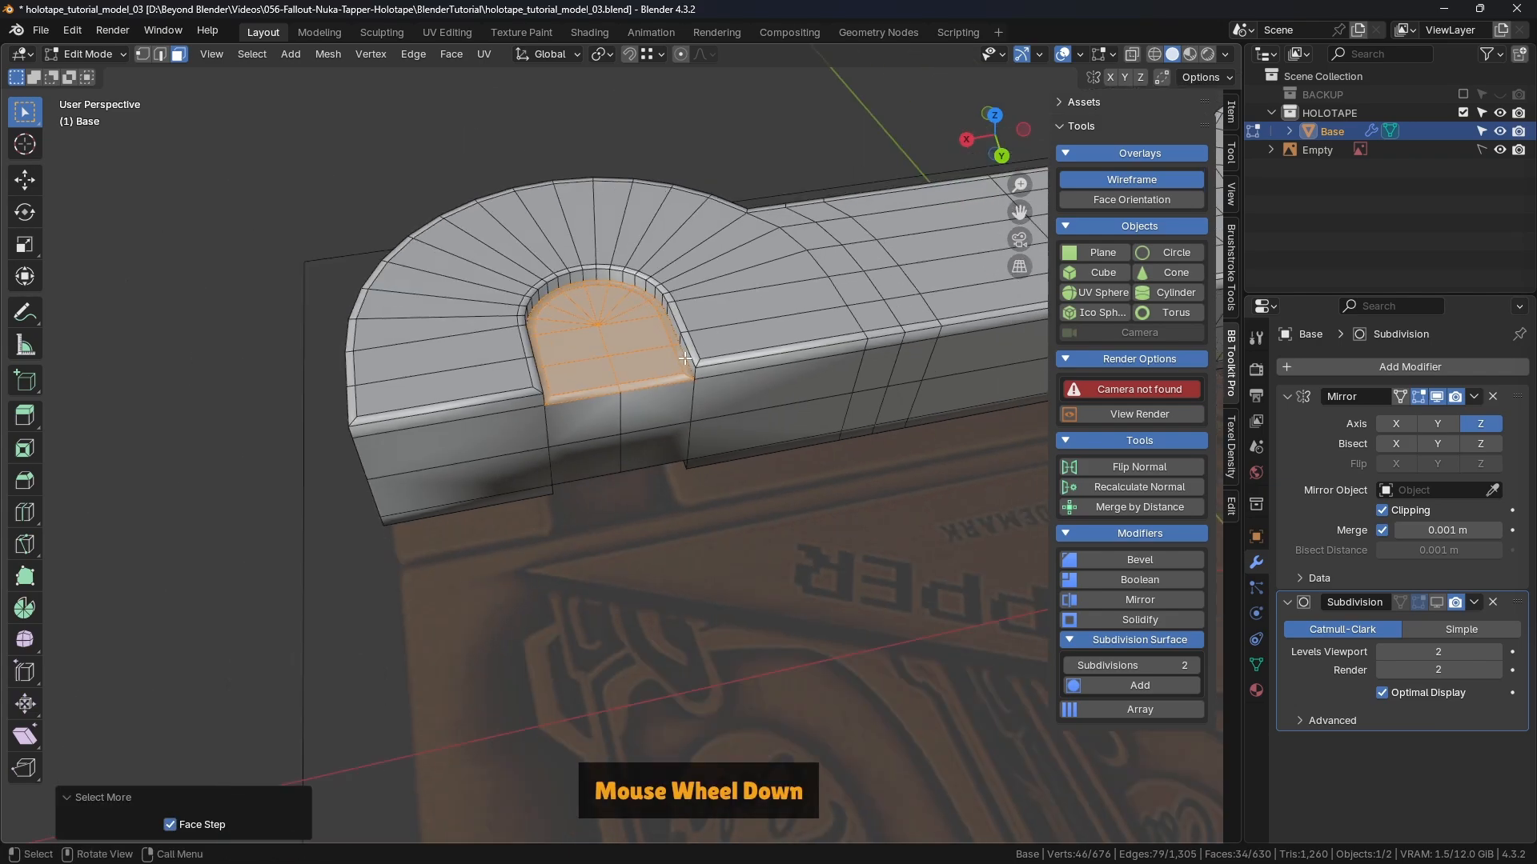
middle_click_drag(656, 322, 740, 320, "shift")
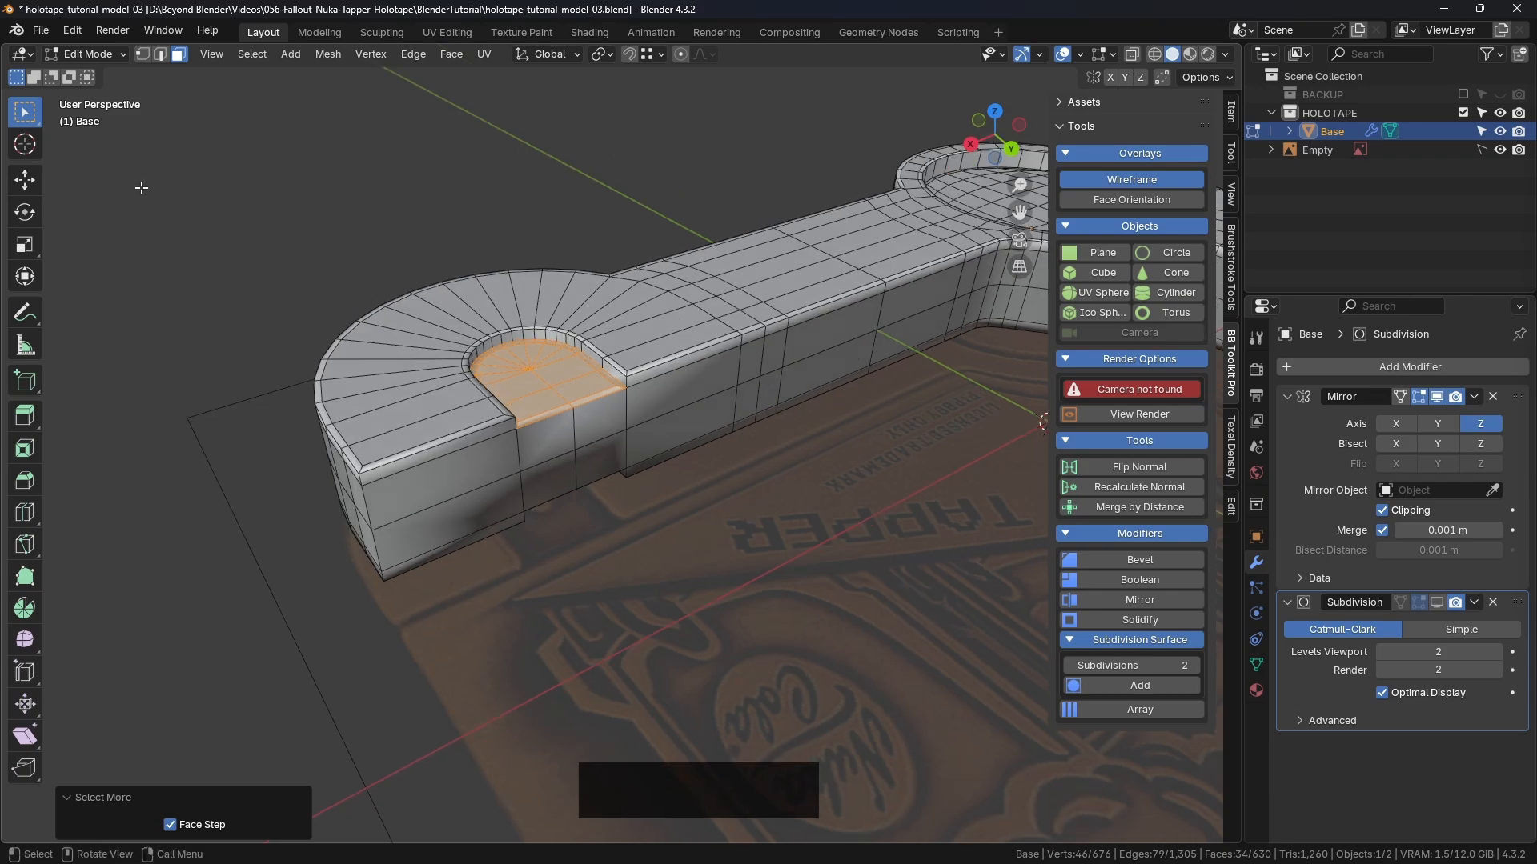
scroll(531, 352, "up", 4)
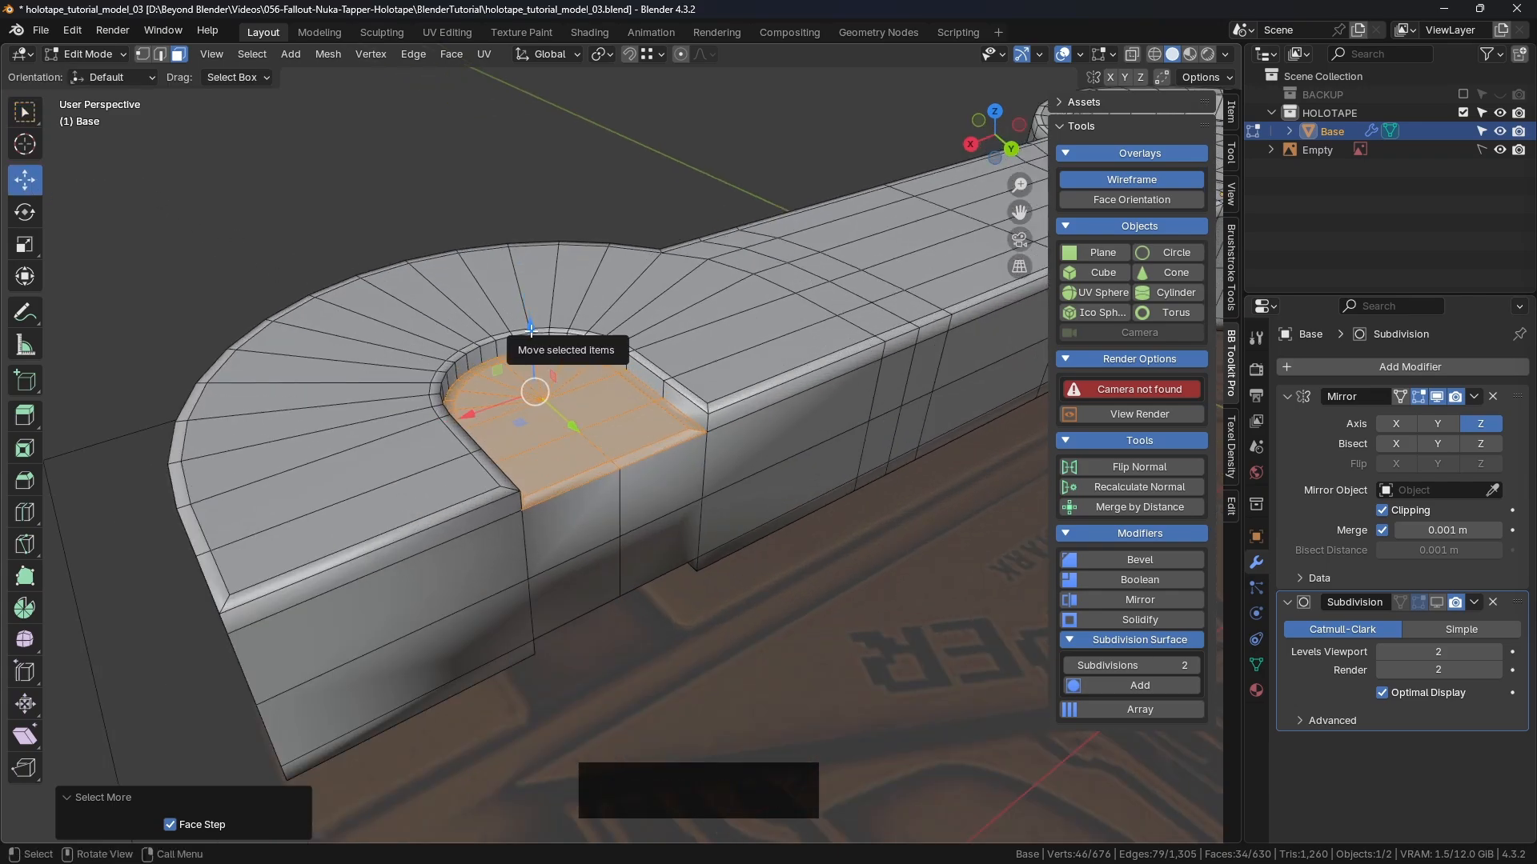
left_click_drag(531, 336, 532, 342)
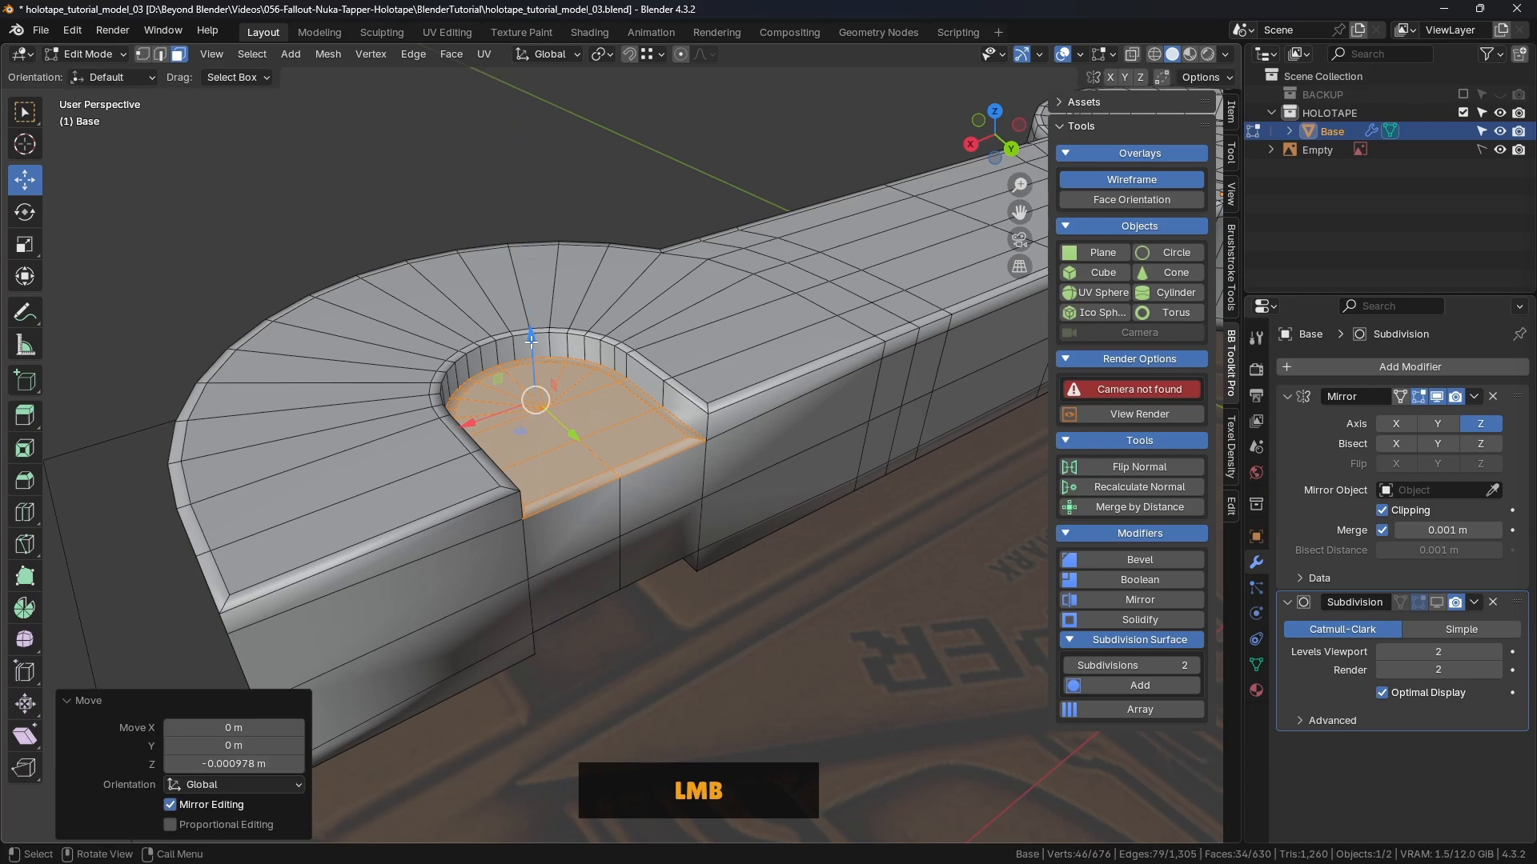
scroll(752, 432, "down", 2)
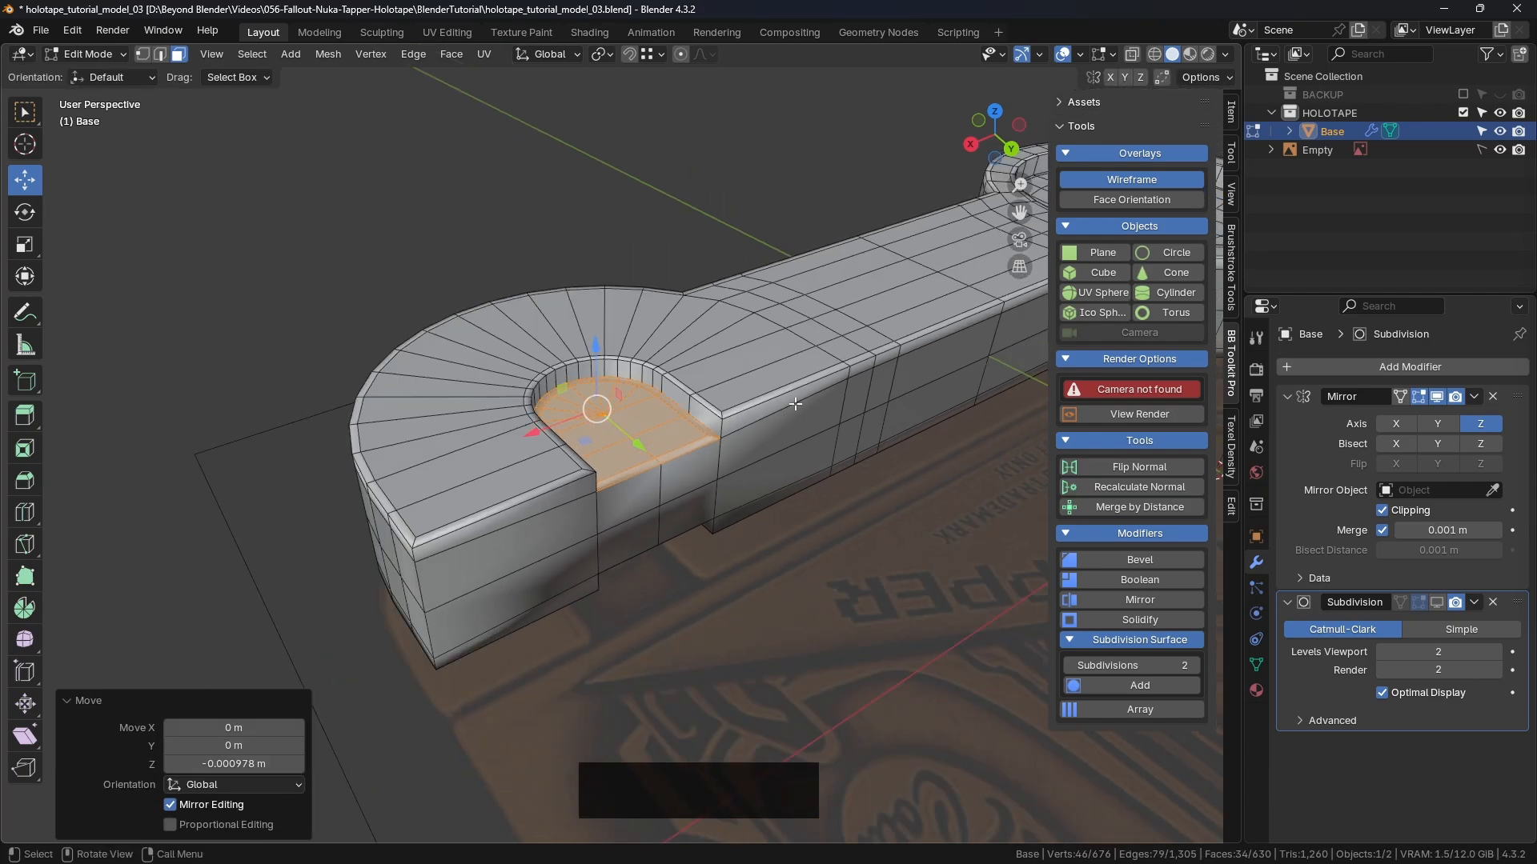
left_click(860, 376)
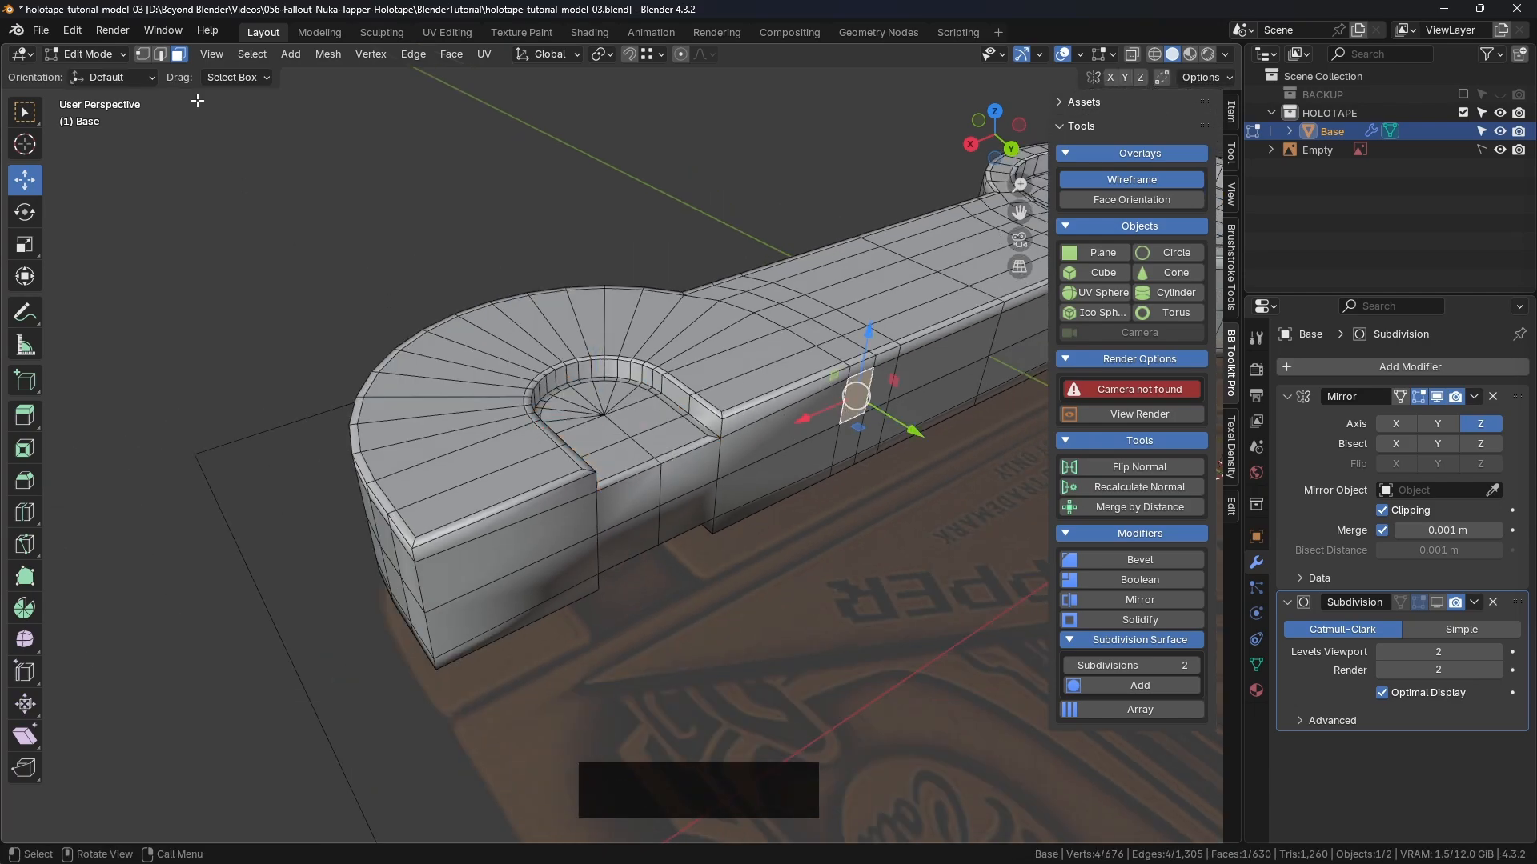
Step: In edge select mode, select the Base's top horizontal edge loop
left_click(160, 55)
left_click(847, 219)
left_click(768, 415, "alt")
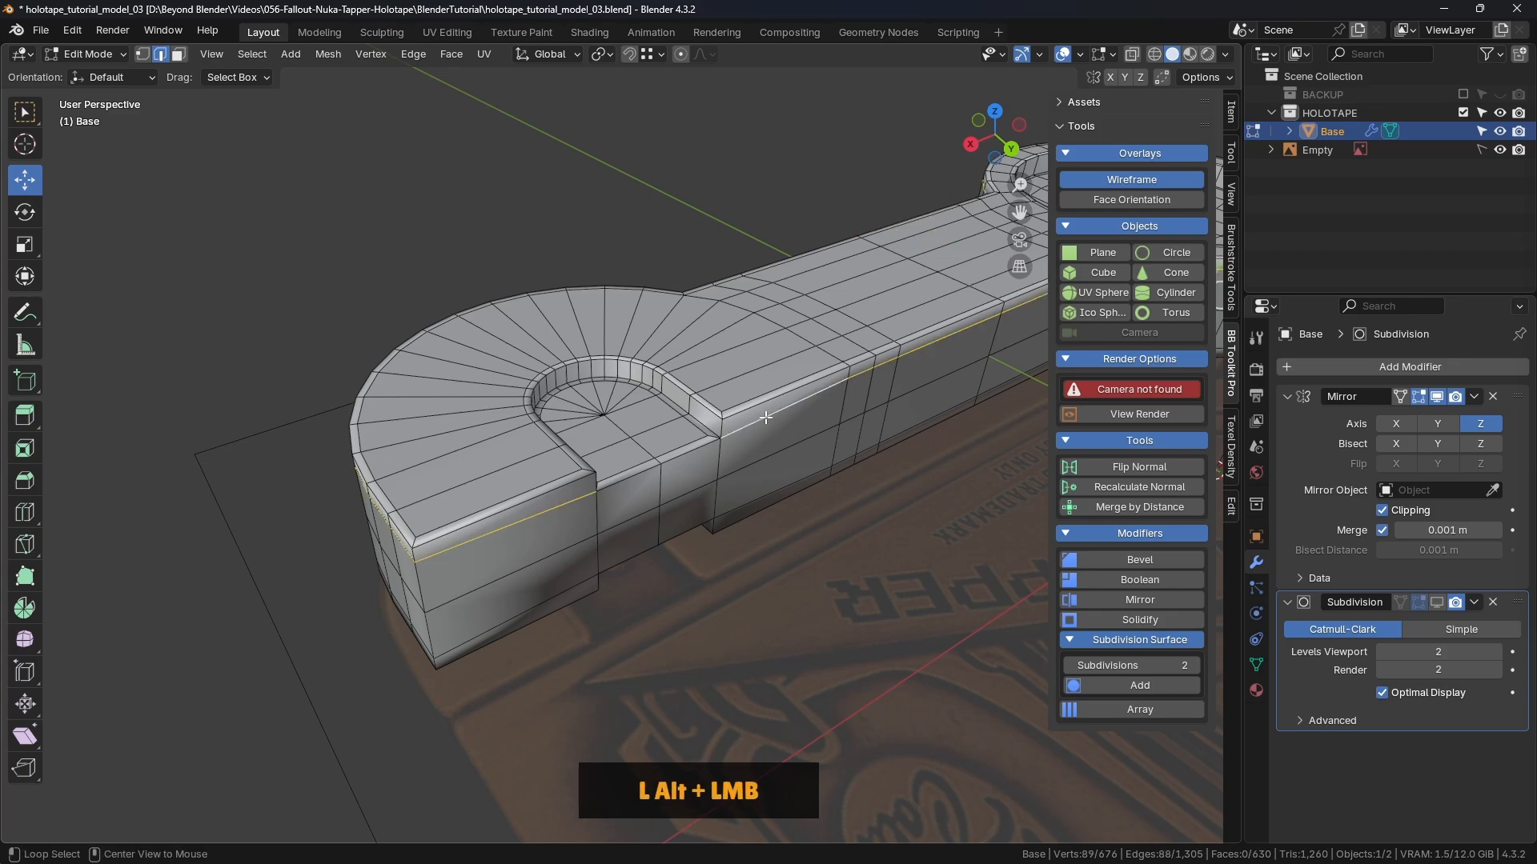
mouse_move(769, 416)
middle_mouse_down()
mouse_move(589, 462)
mouse_move(776, 439)
middle_mouse_up()
middle_click_drag(893, 420, 706, 457, "shift")
scroll(861, 422, "down", 3)
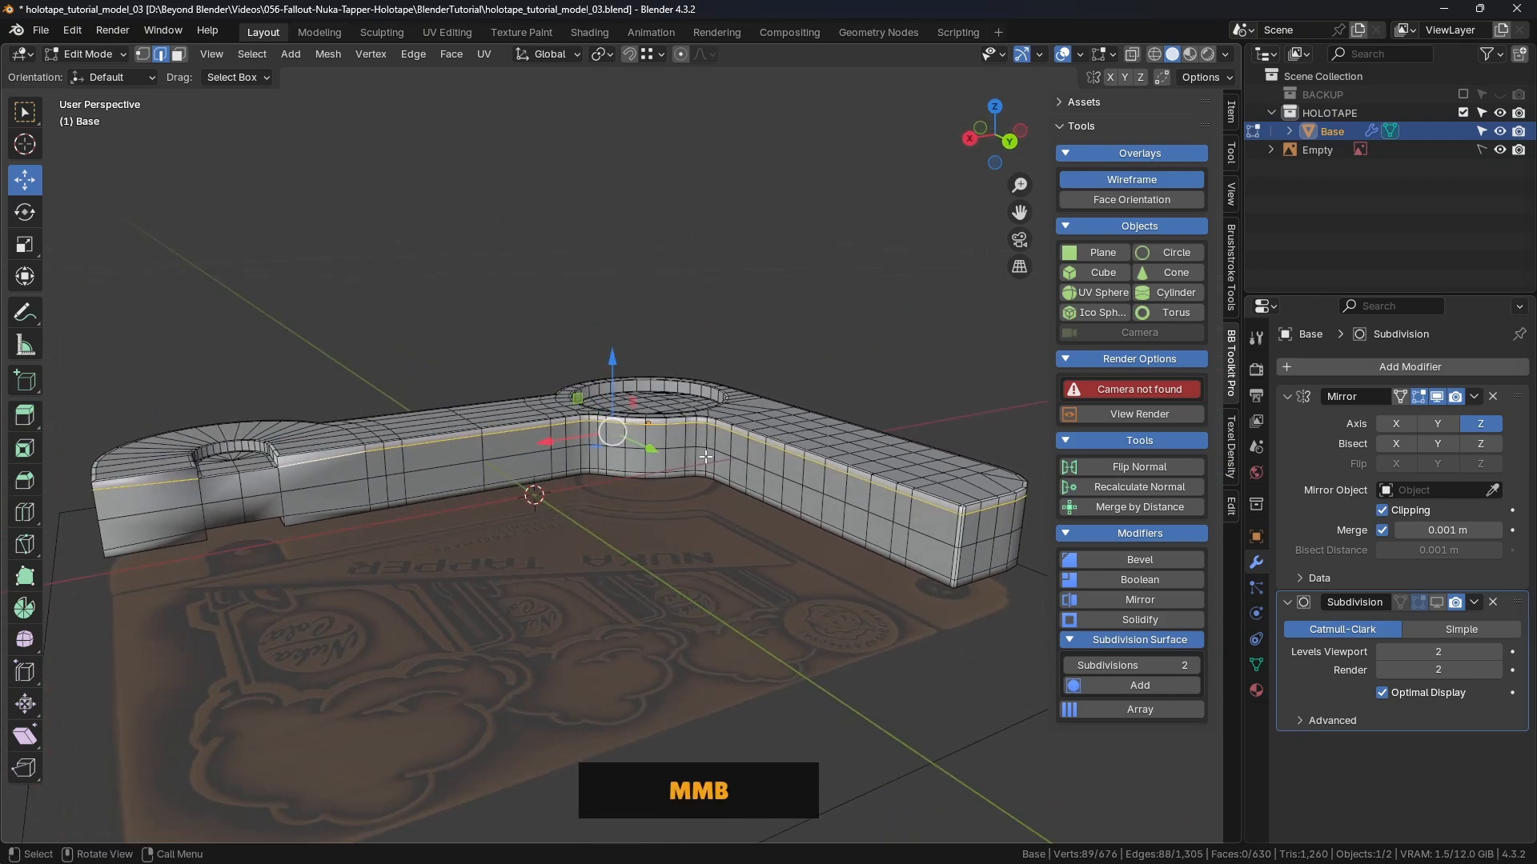
scroll(367, 460, "down", 1)
middle_click_drag(367, 460, 619, 444, "shift")
scroll(721, 376, "up", 6)
scroll(753, 376, "down", 3)
scroll(687, 460, "up", 3)
Step: Drop one edge from the selection and lower the two edge loops about 0.022 m along Z
left_click_drag(900, 264, 526, 449)
scroll(638, 463, "down", 2)
middle_click_drag(638, 463, 571, 458)
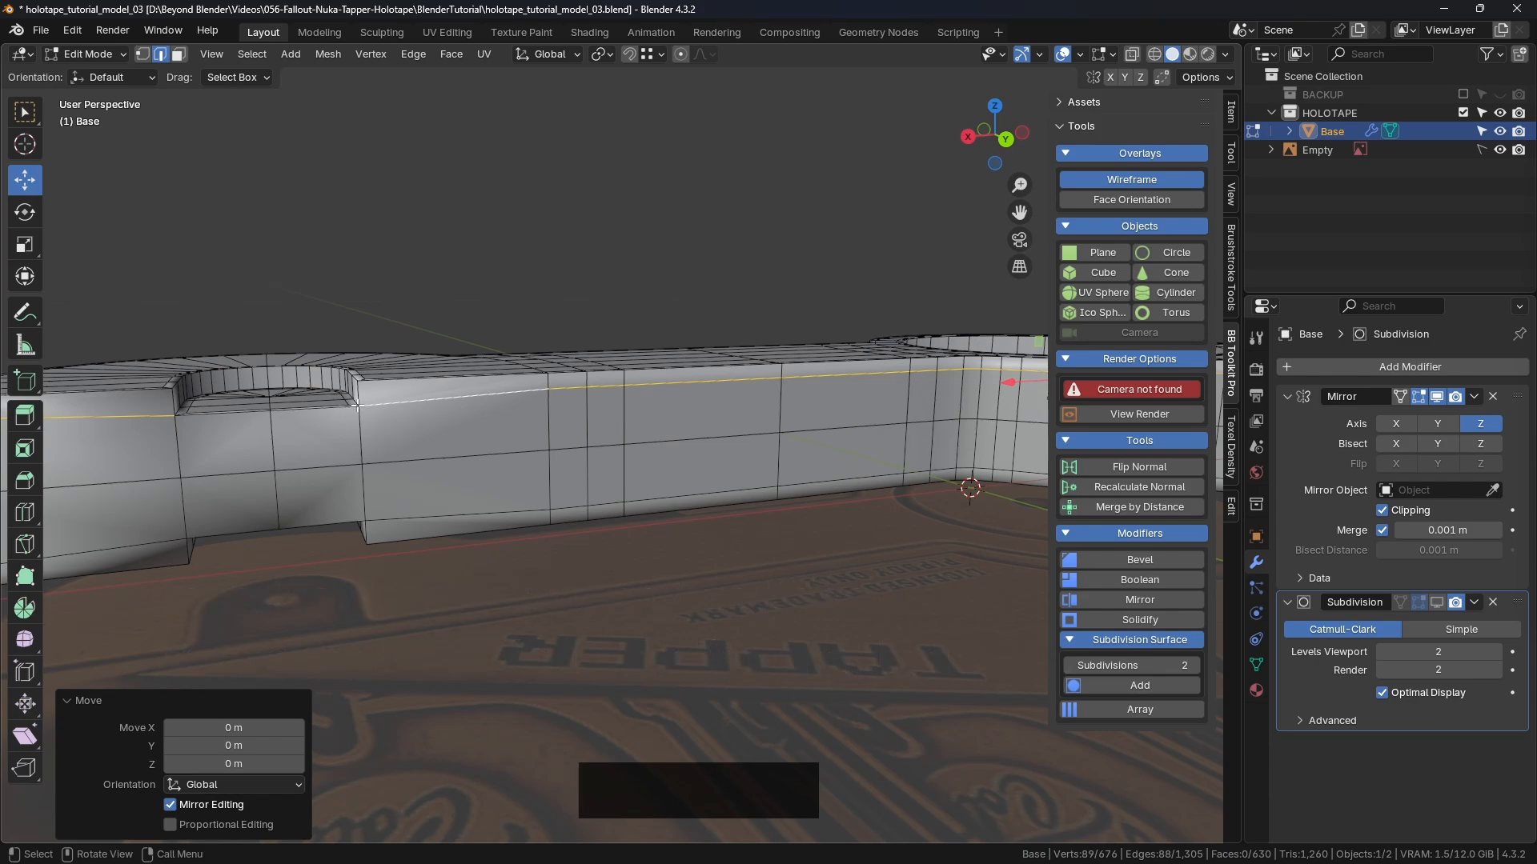
middle_click_drag(359, 409, 617, 446, "shift")
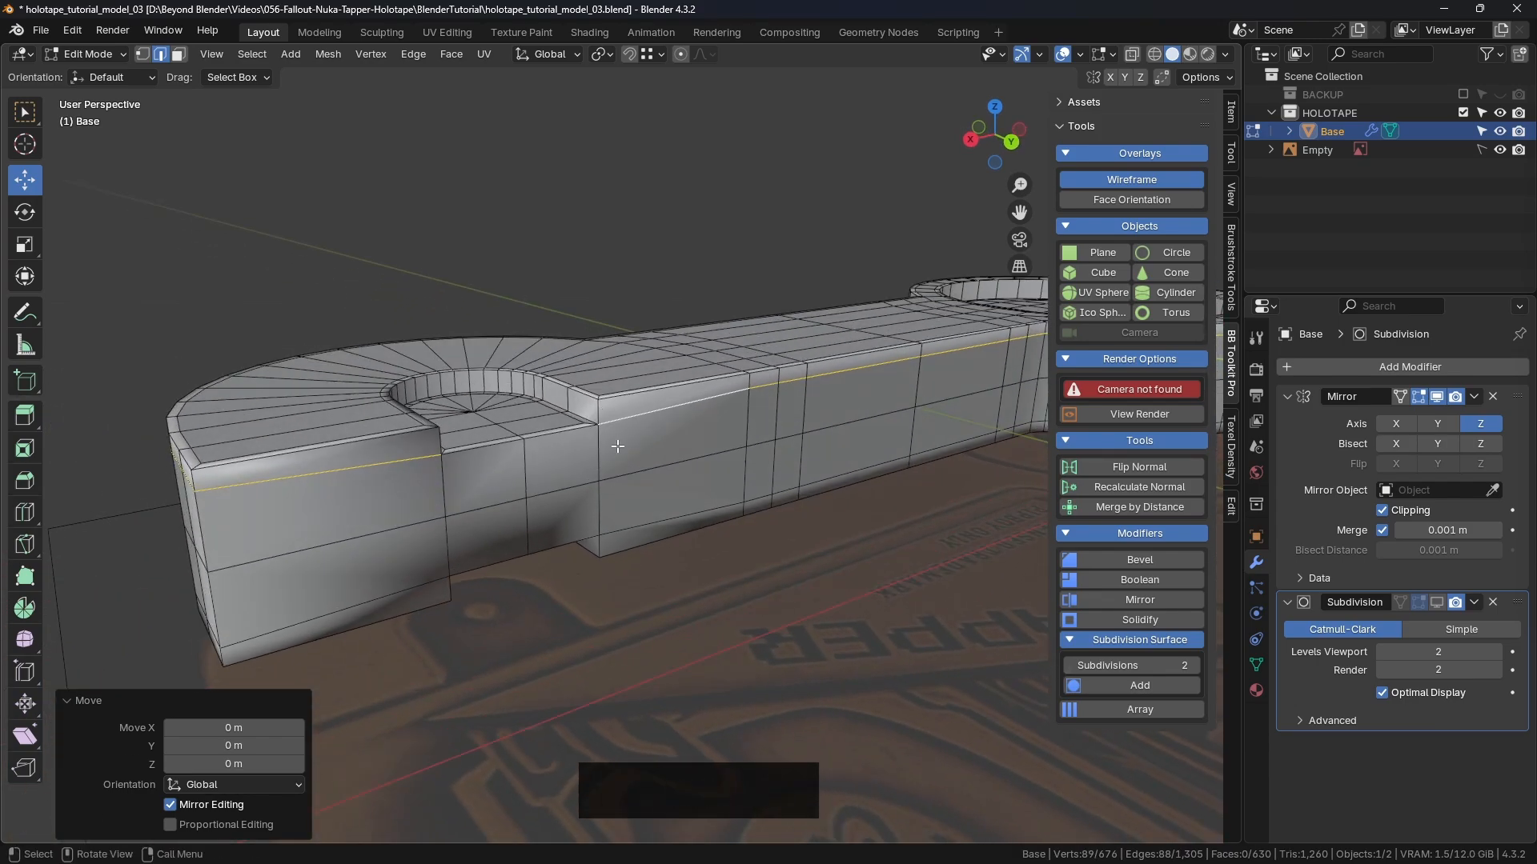
left_click(648, 430, "shift")
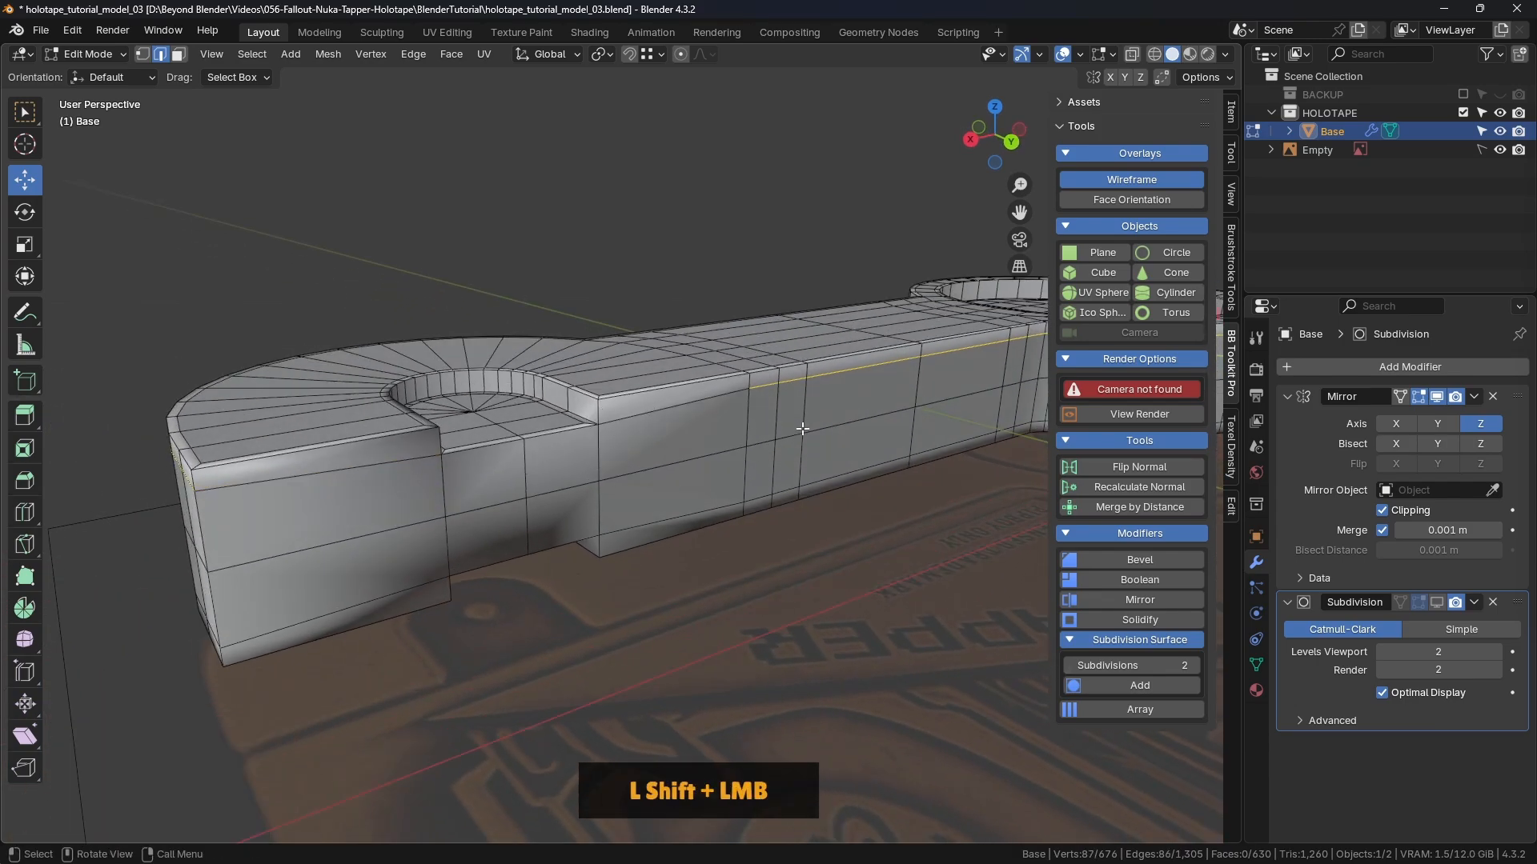
mouse_move(803, 429)
middle_mouse_down()
mouse_move(889, 414)
mouse_move(795, 437)
middle_mouse_up()
left_click_drag(855, 285, 600, 429)
Step: Deselect everything and return to Object Mode
left_click(783, 226)
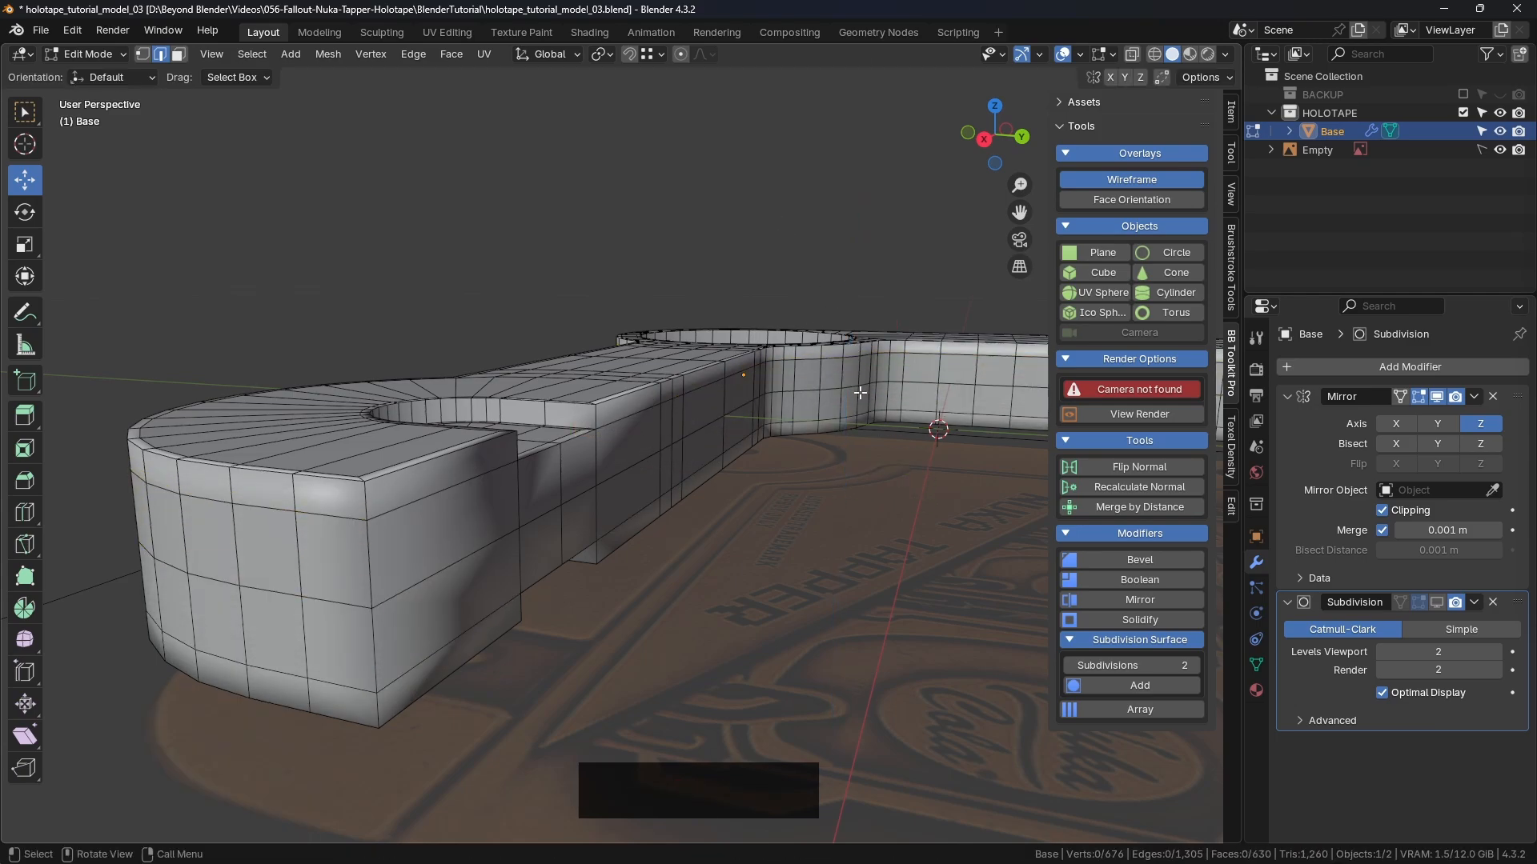
key("Tab")
left_click(837, 391)
left_click(829, 262)
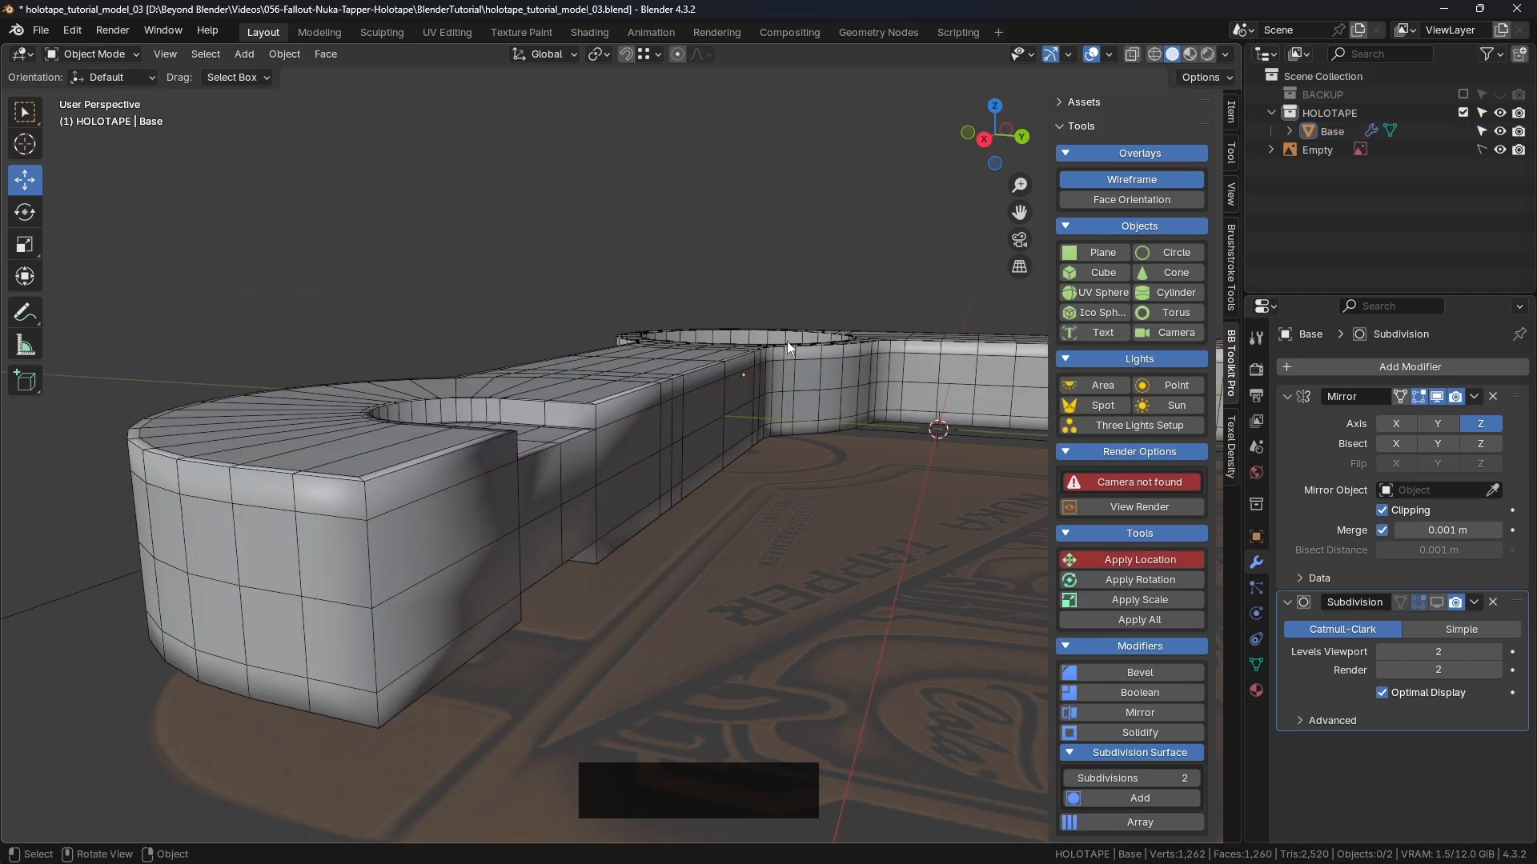
middle_click_drag(750, 391, 607, 440)
scroll(549, 468, "up", 3, "shift")
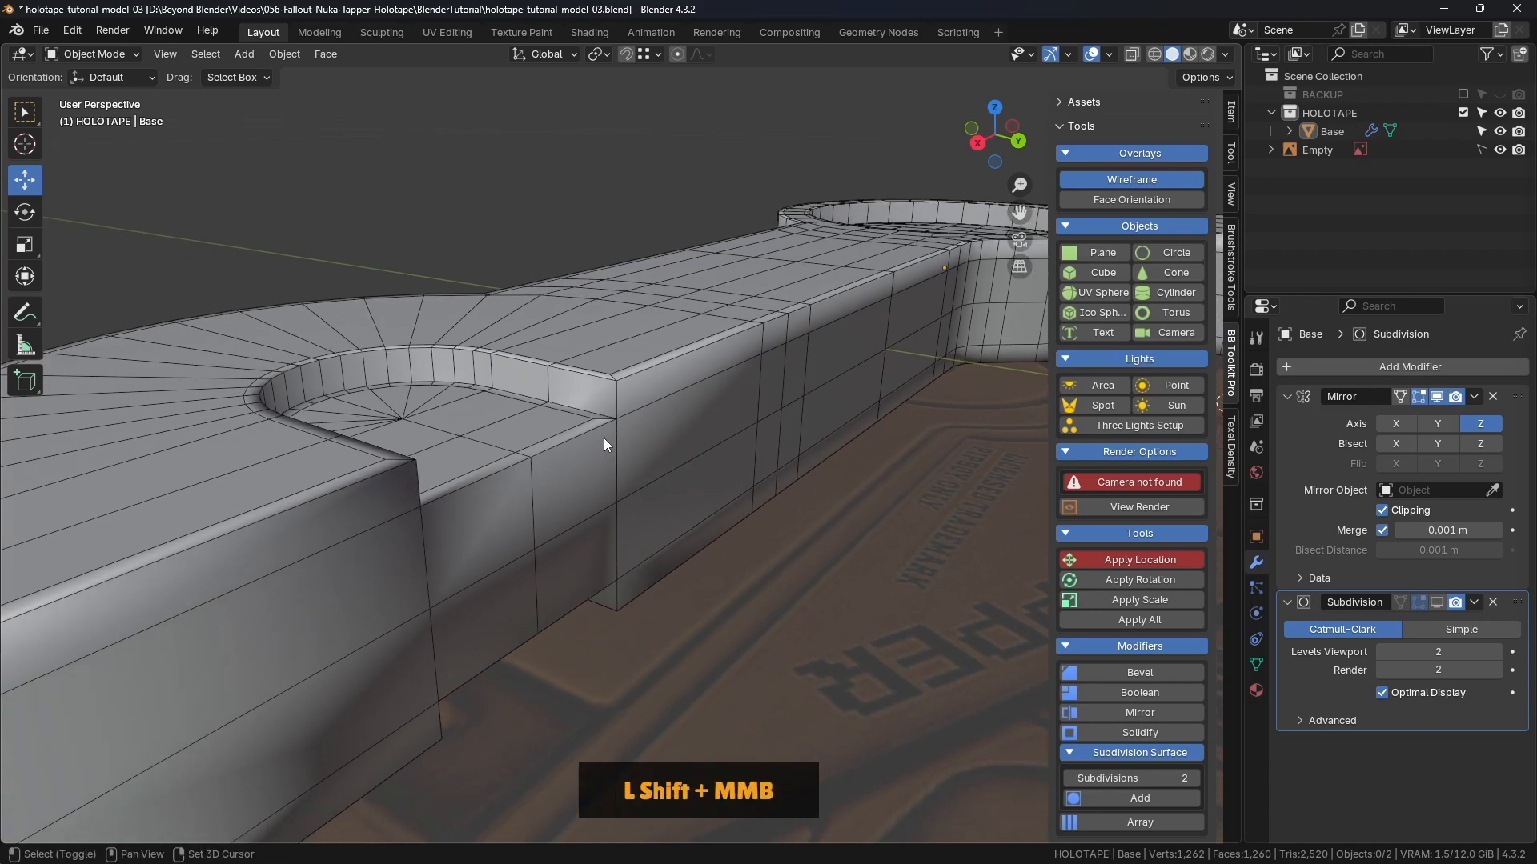
middle_click_drag(733, 386, 483, 437)
scroll(538, 425, "down", 4)
scroll(698, 429, "down", 2, "shift")
middle_click_drag(782, 387, 665, 396, "shift")
scroll(653, 404, "up", 3)
scroll(640, 386, "up", 2)
scroll(592, 388, "down", 6)
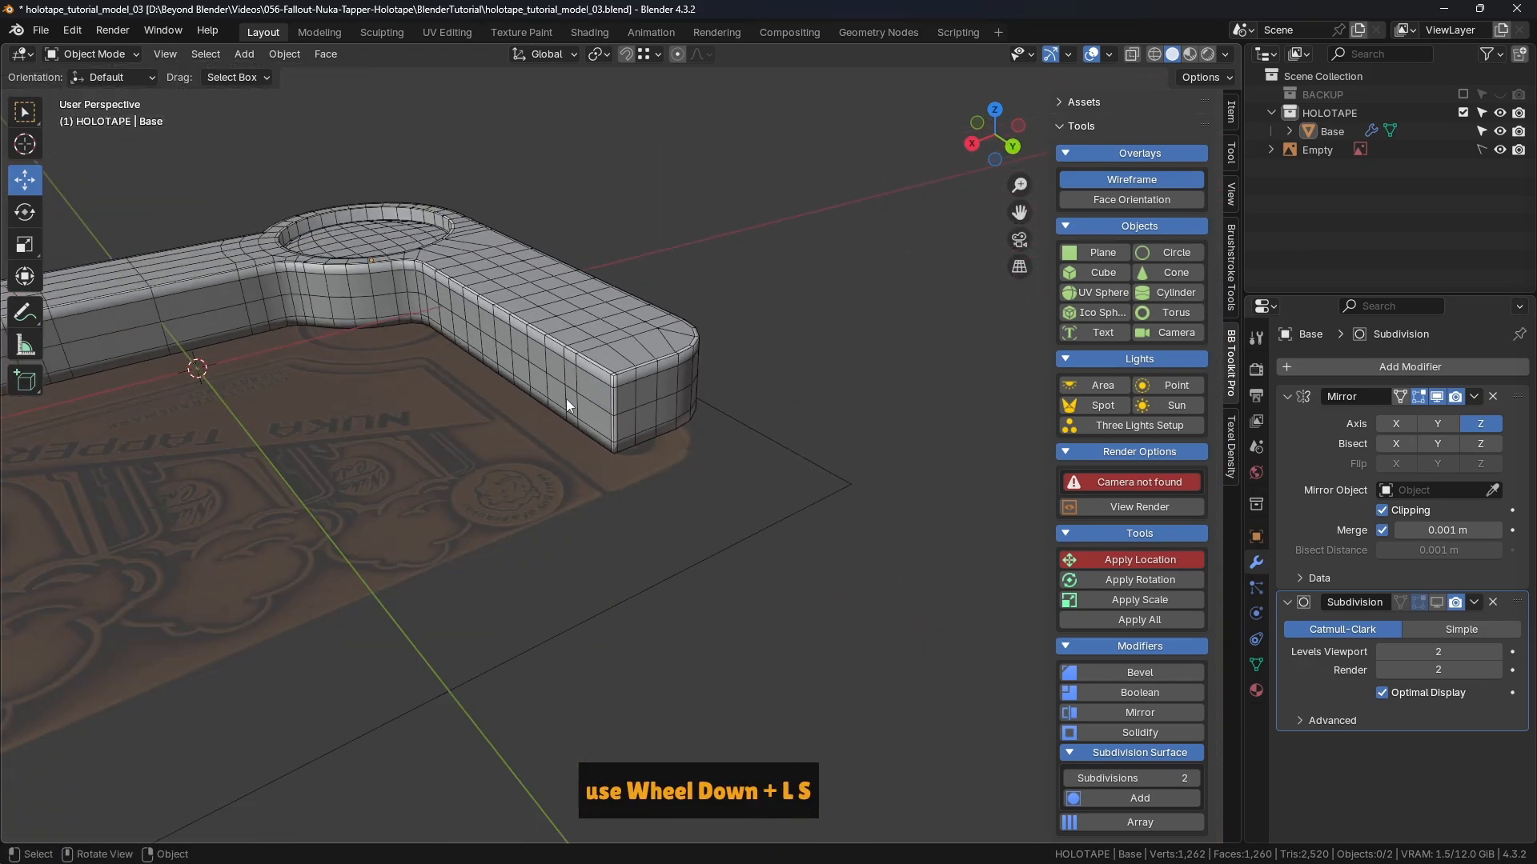
middle_click_drag(512, 361, 785, 351, "shift")
scroll(617, 354, "up", 5)
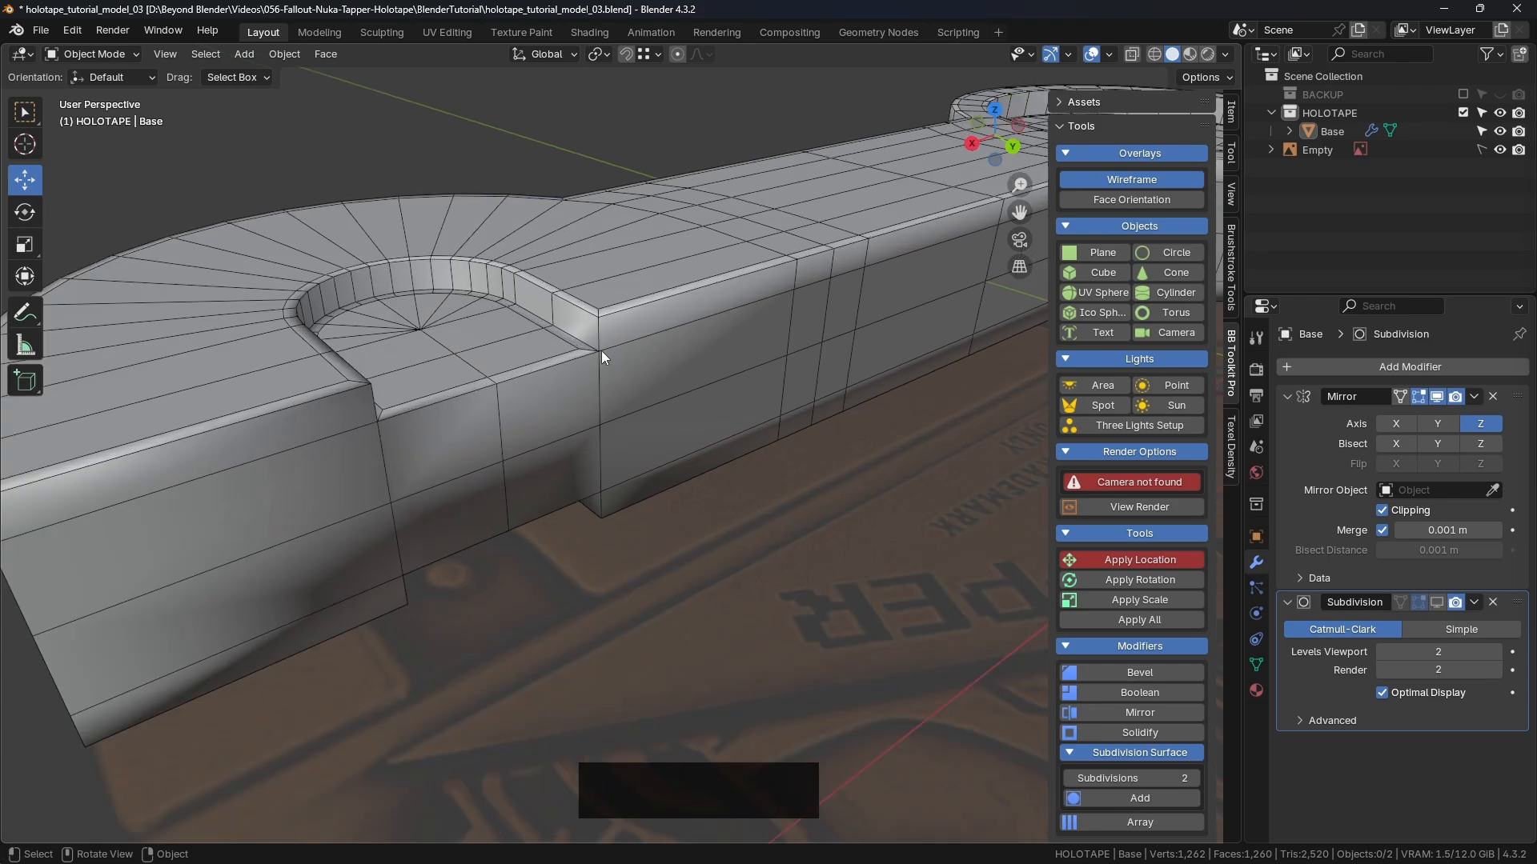
middle_click_drag(584, 364, 746, 360)
scroll(577, 357, "up", 2)
key("ctrl+s")
Step: Put the Base in Edit Mode and knife-cut a new edge at the groove corner
left_click(695, 335)
key("Tab")
key("KP_3")
key("KP_8")
key("KP_8")
key("KP_8")
key("KP_8")
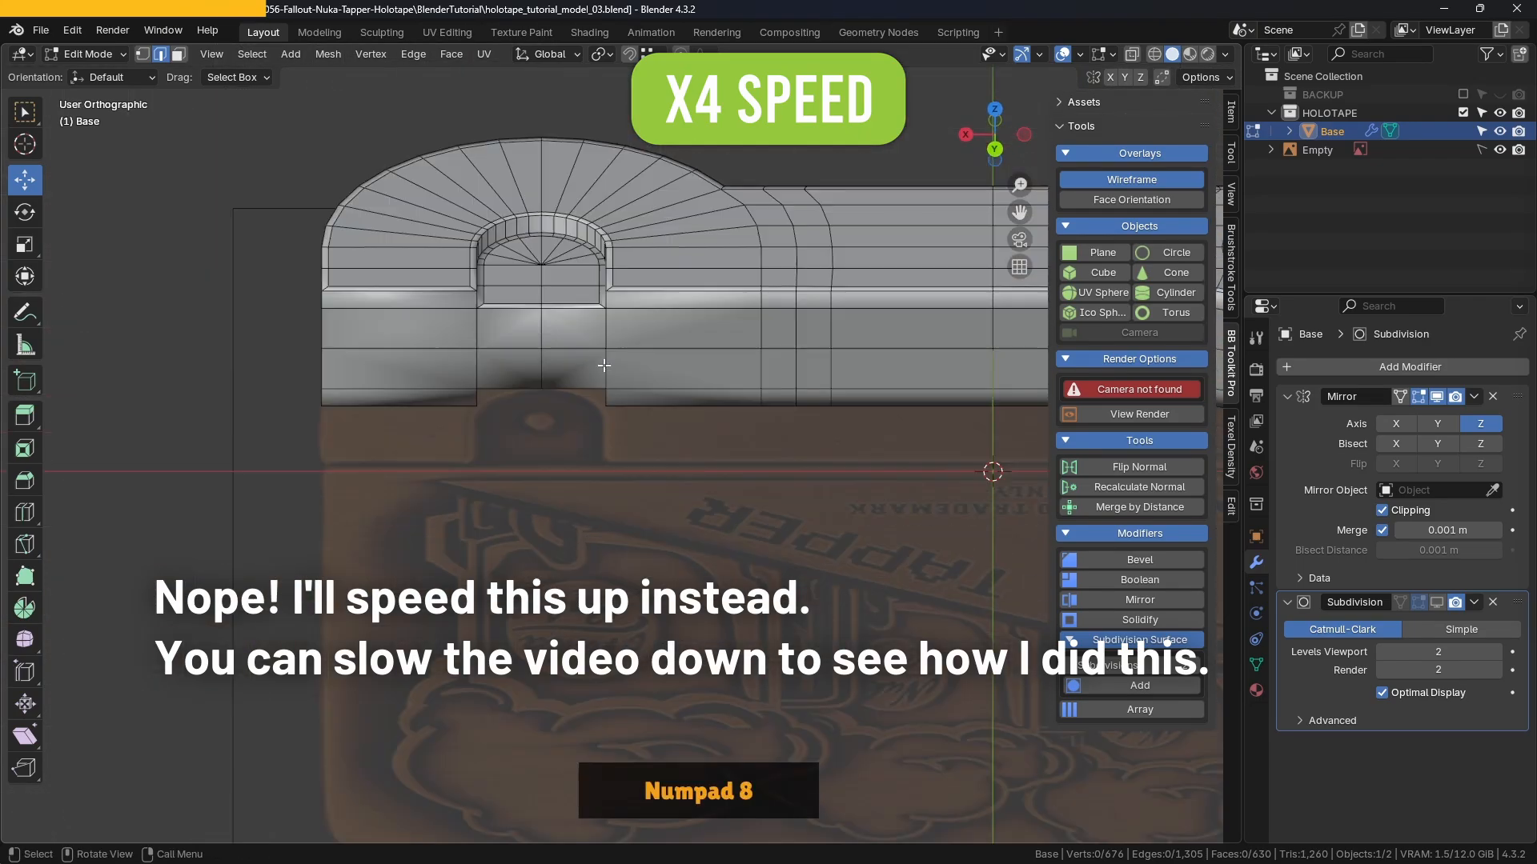
key("KP_8")
scroll(617, 329, "up", 6)
middle_click_drag(628, 295, 656, 409, "shift")
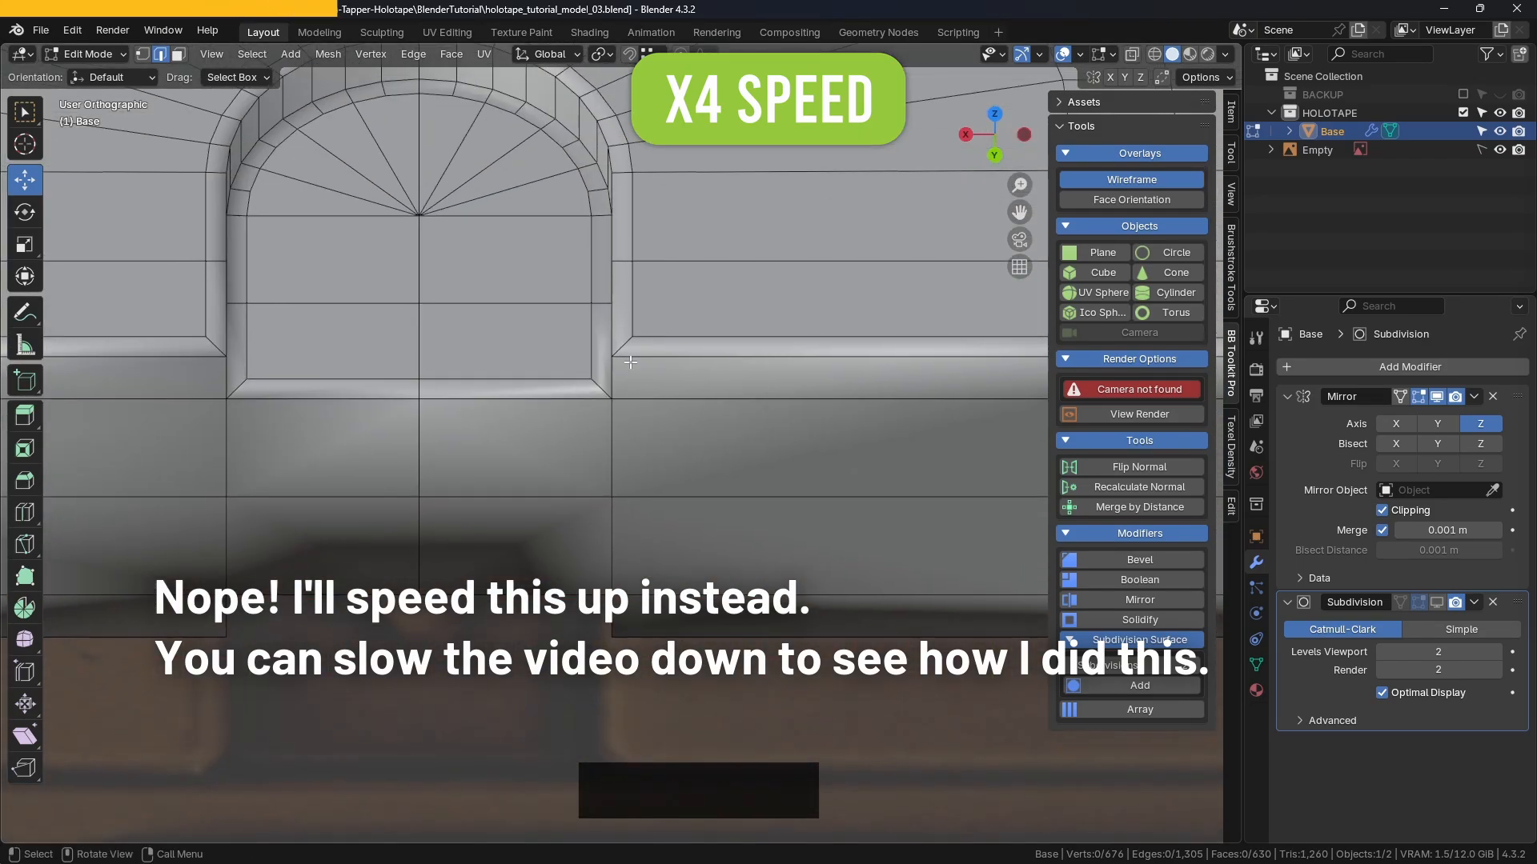
key("k")
left_click(633, 496)
middle_click_drag(633, 496, 872, 489, "shift")
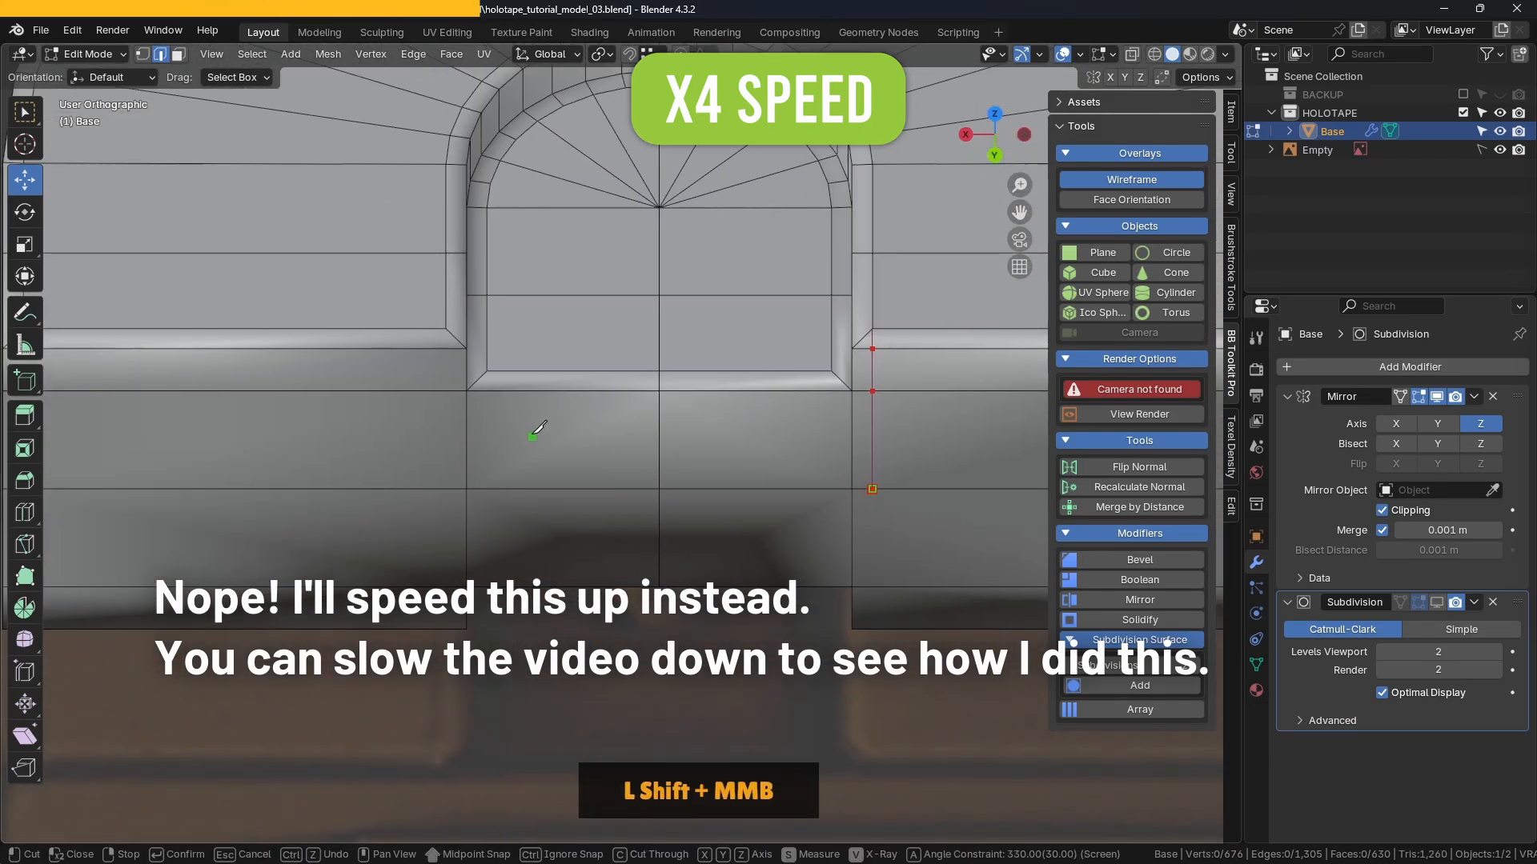
key("Return")
Step: Join the corner vertex pairs at both groove corners with J
middle_click_drag(662, 387, 234, 306)
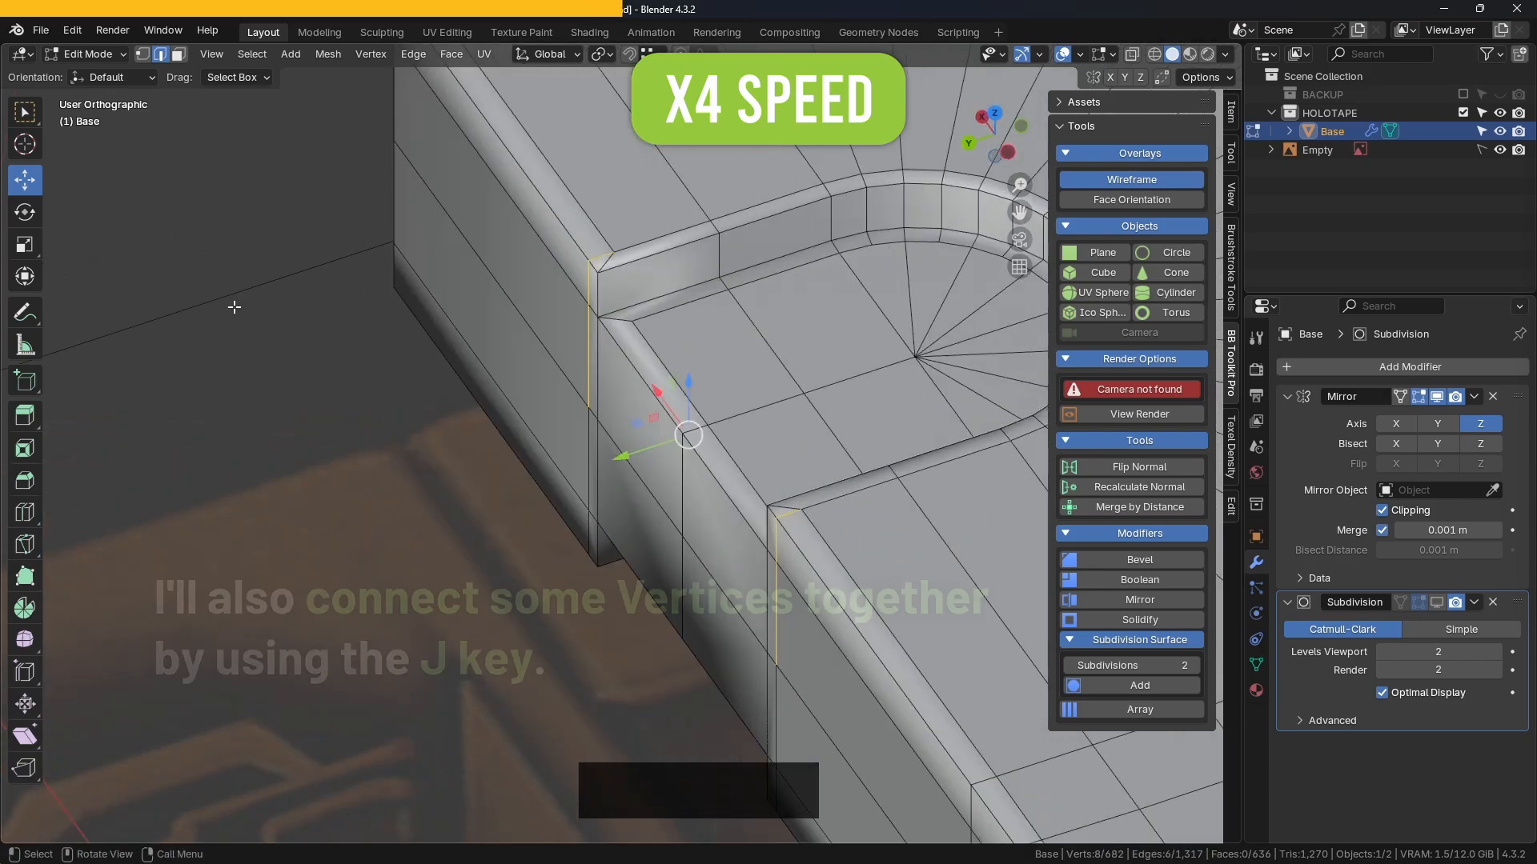
left_click(296, 367)
middle_click_drag(296, 367, 360, 352)
middle_click_drag(562, 291, 436, 294)
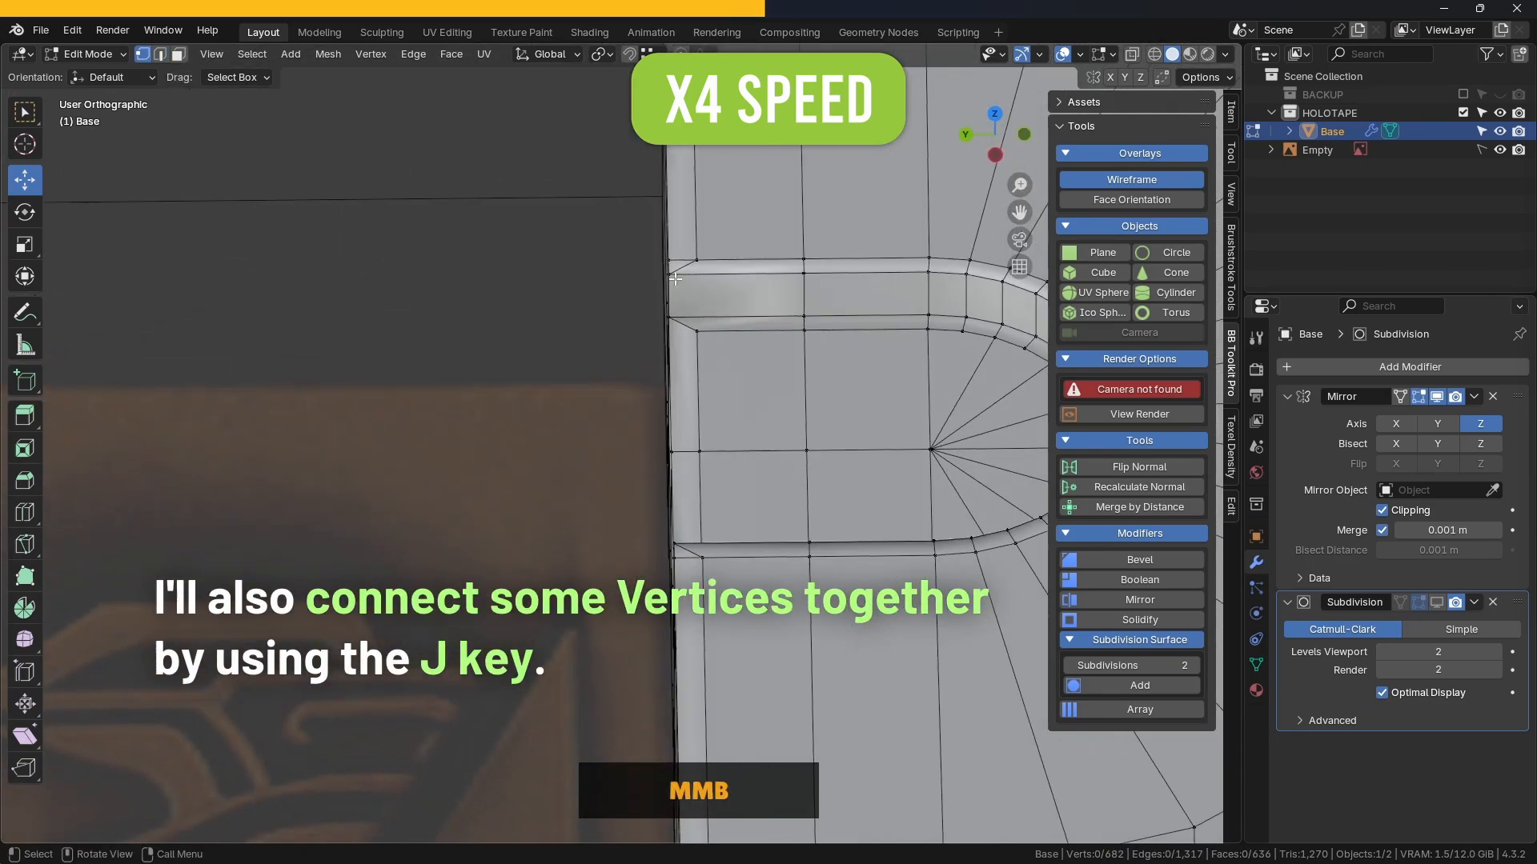
left_click(695, 260)
left_click(696, 330, "shift")
middle_click_drag(748, 385, 768, 373)
key("j")
left_click(552, 312)
middle_click_drag(552, 312, 721, 264)
left_click(671, 245)
left_click(679, 317, "shift")
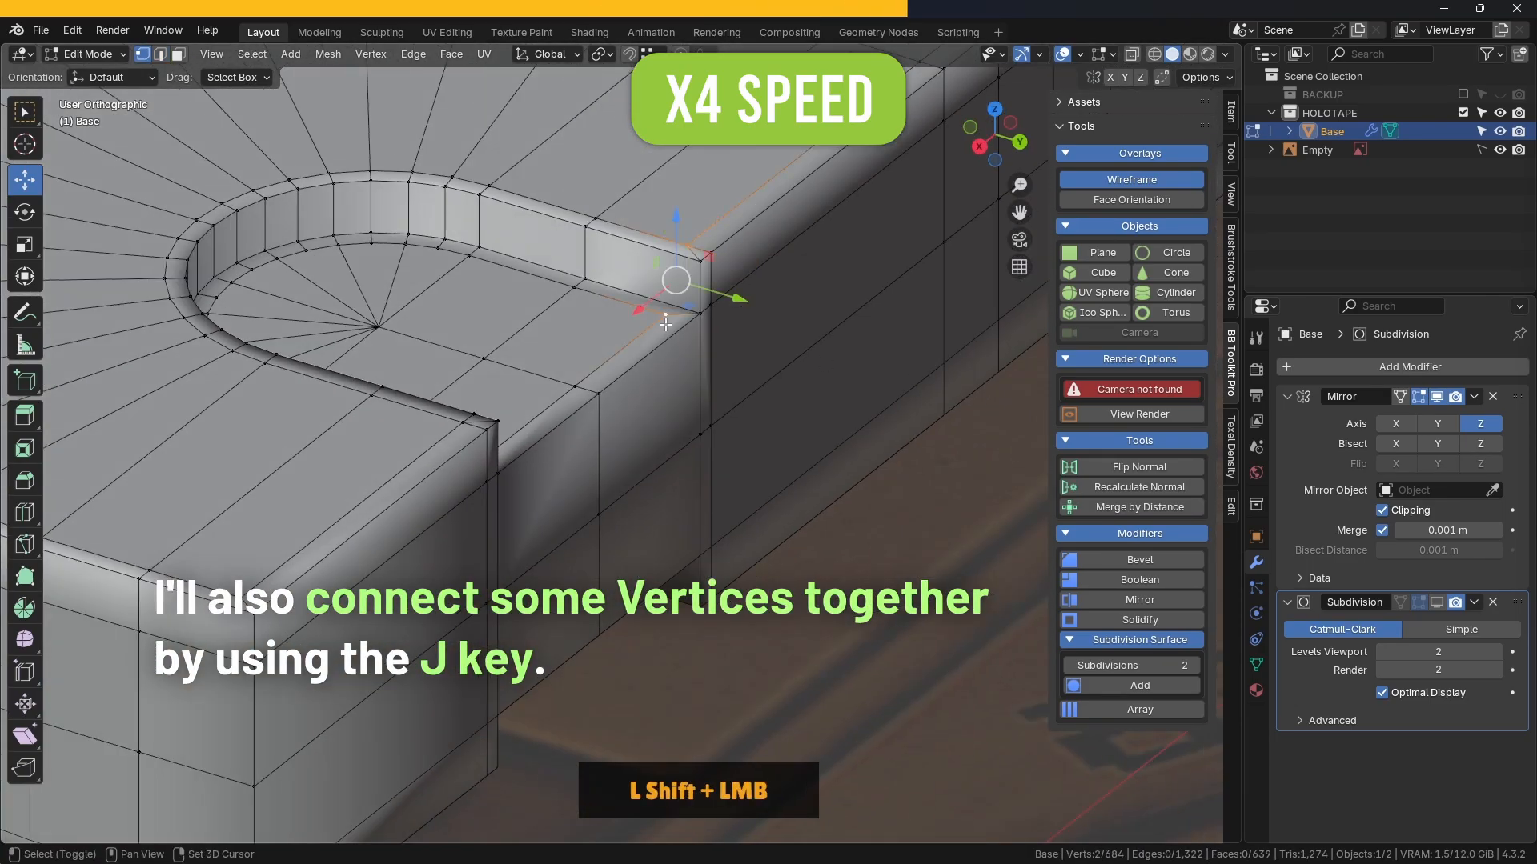
key("j")
Step: From the back view, knife-cut a vertical line at the first notch corner
middle_click_drag(809, 344, 544, 372)
scroll(371, 400, "down", 1)
middle_click_drag(371, 401, 507, 343, "shift")
mouse_move(656, 308)
middle_mouse_down()
mouse_move(604, 293)
mouse_move(654, 289)
middle_mouse_up()
key("KP_3")
key("KP_8")
key("KP_8")
key("KP_8")
key("KP_8")
key("KP_8")
key("KP_1")
key("KP_8")
key("KP_8")
key("KP_8")
key("KP_8")
key("KP_8")
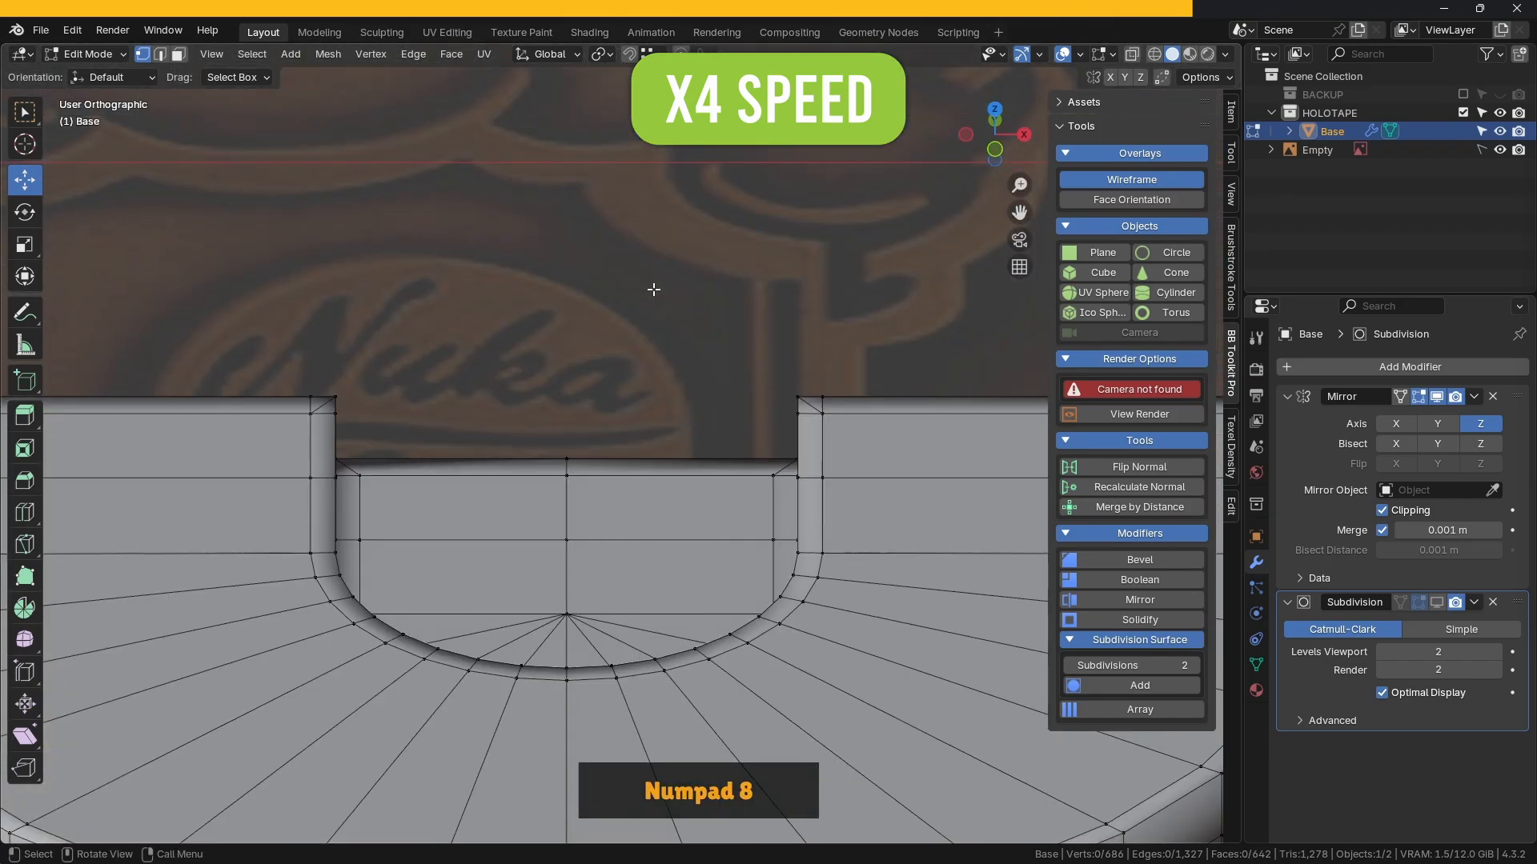
key("ctrl+KP_1")
key("KP_8")
key("KP_8")
key("KP_8")
middle_click_drag(654, 290, 761, 376, "shift")
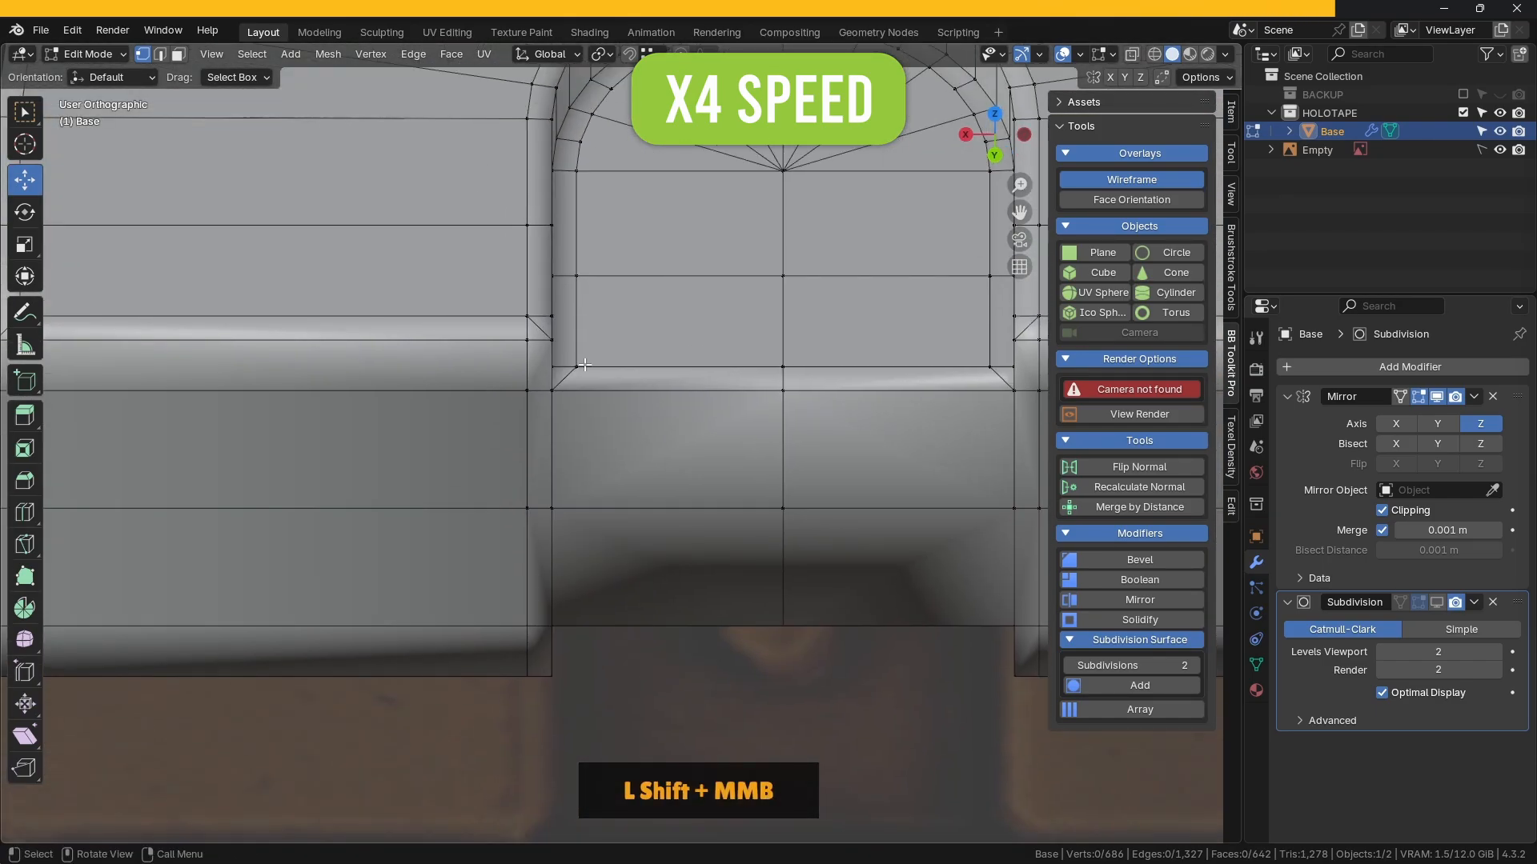
key("k")
left_click(552, 391)
left_click(576, 366)
key("a")
left_click(576, 507)
right_click(596, 517)
Step: Knife-cut the second notch corner and commit both cuts
left_click(990, 367)
left_click(990, 507)
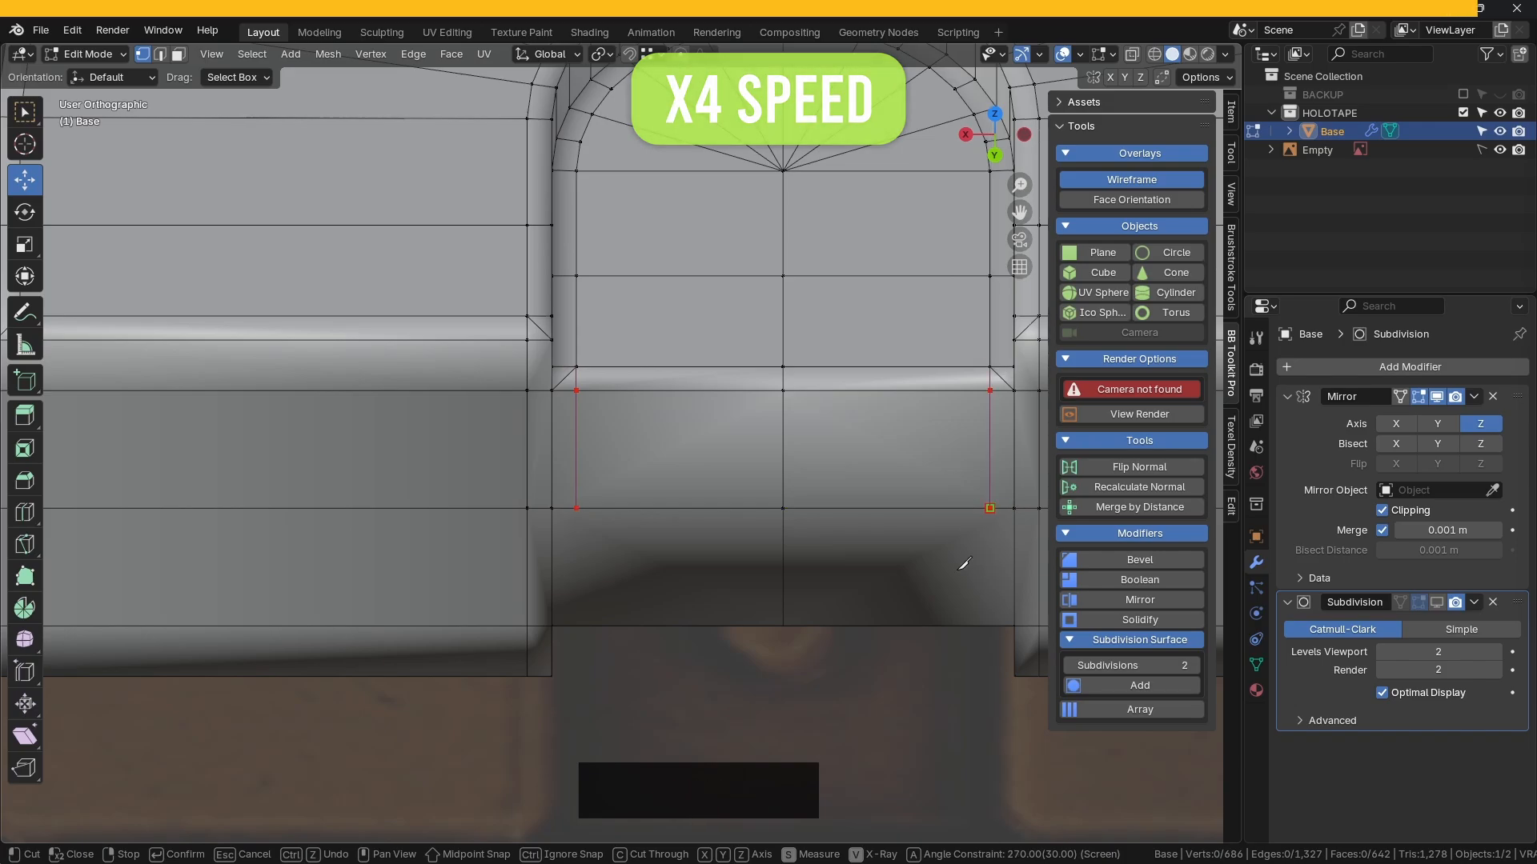
key("Return")
scroll(964, 565, "down", 2)
middle_click_drag(829, 551, 721, 448)
scroll(688, 433, "down", 2)
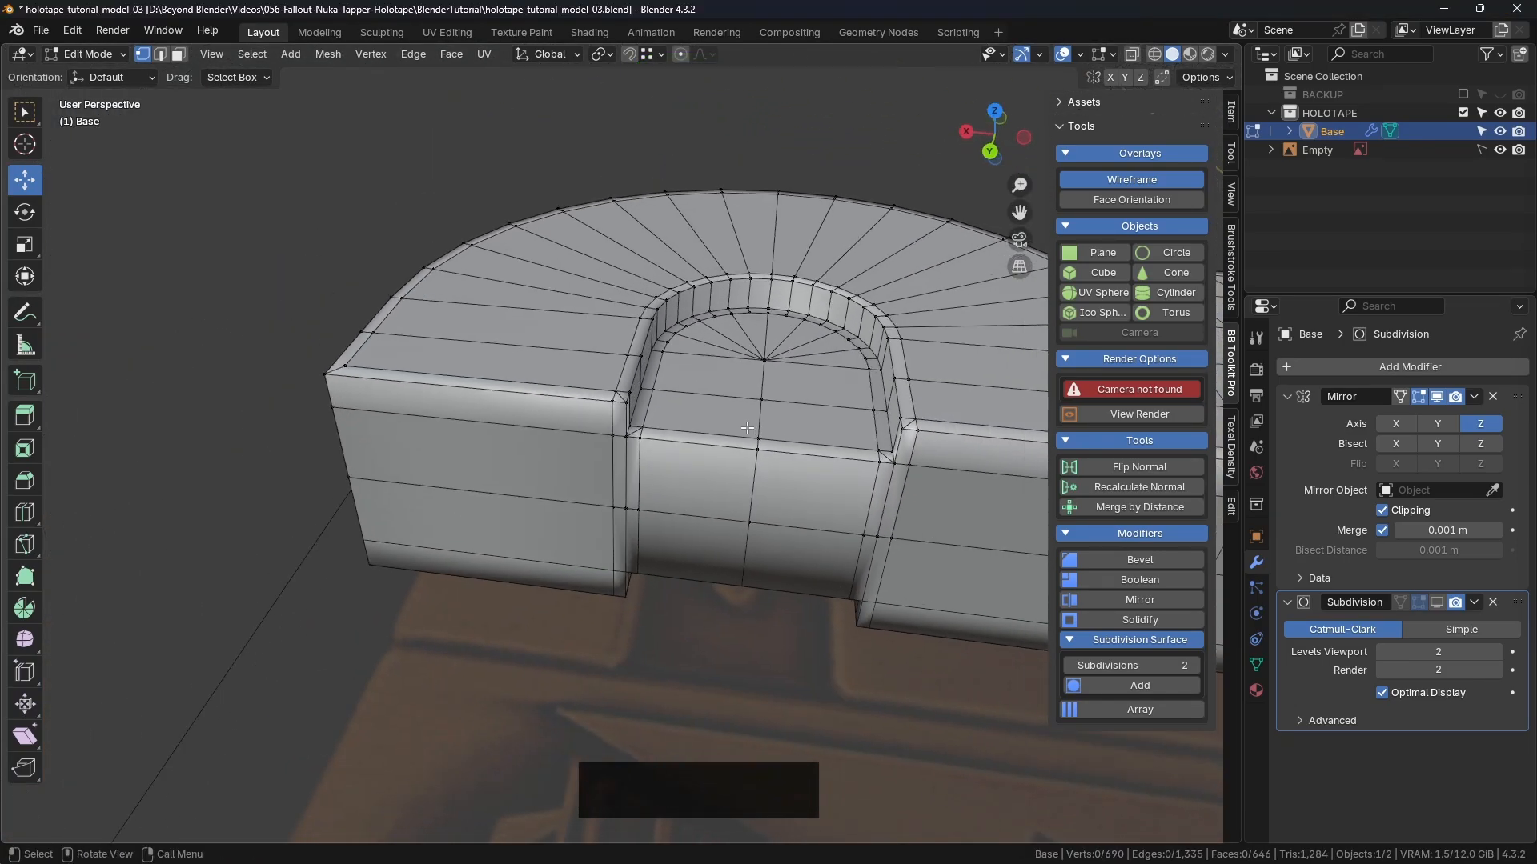
scroll(672, 419, "up", 4)
scroll(672, 419, "up", 2)
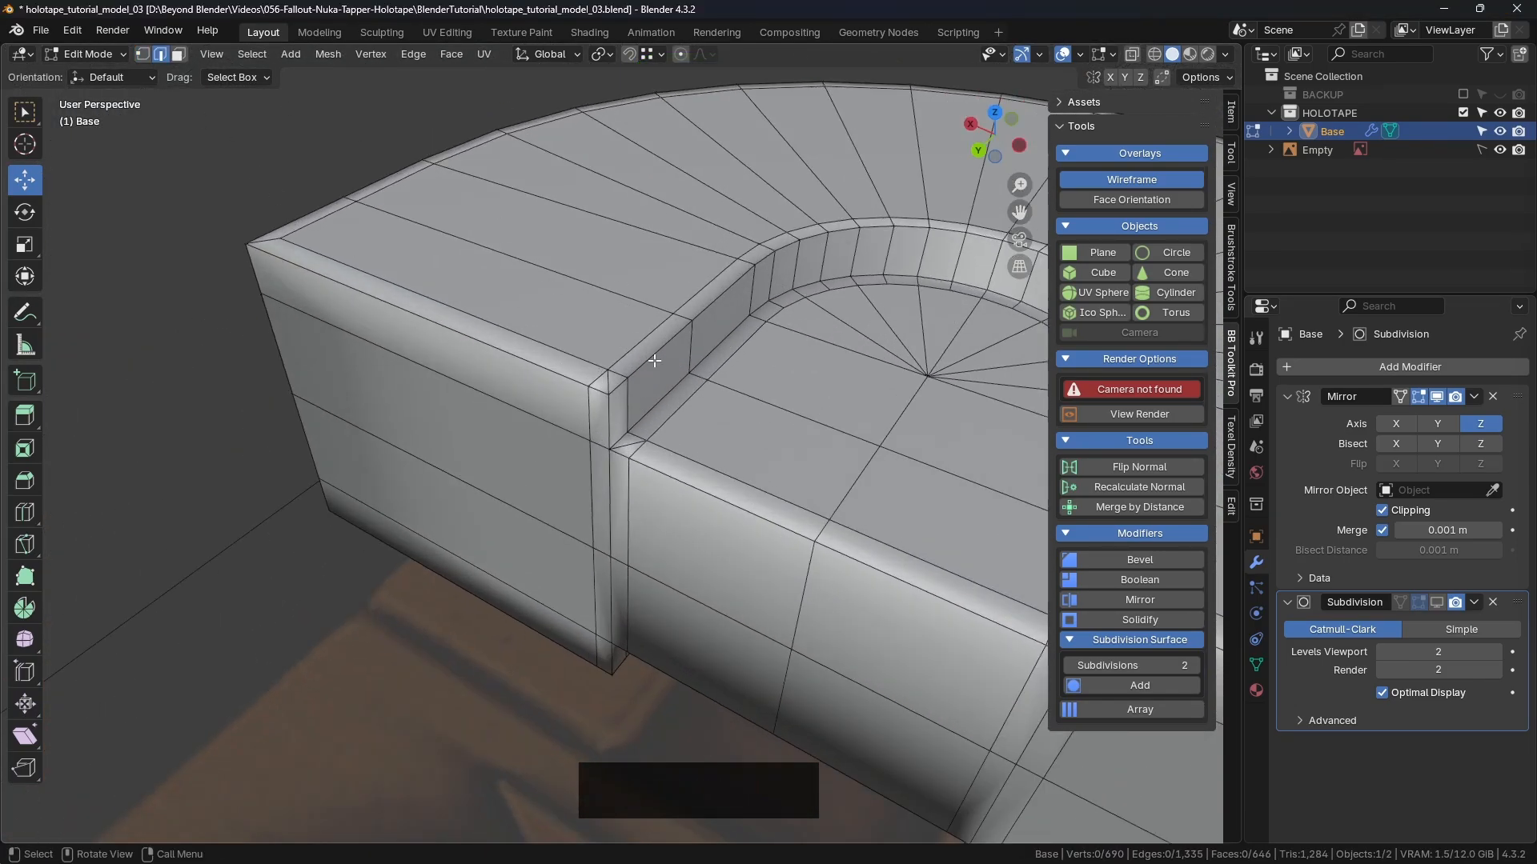
Step: Dissolve the two stray edges at the notch corner with Ctrl+Delete
left_click(606, 384)
left_click(640, 452, "shift")
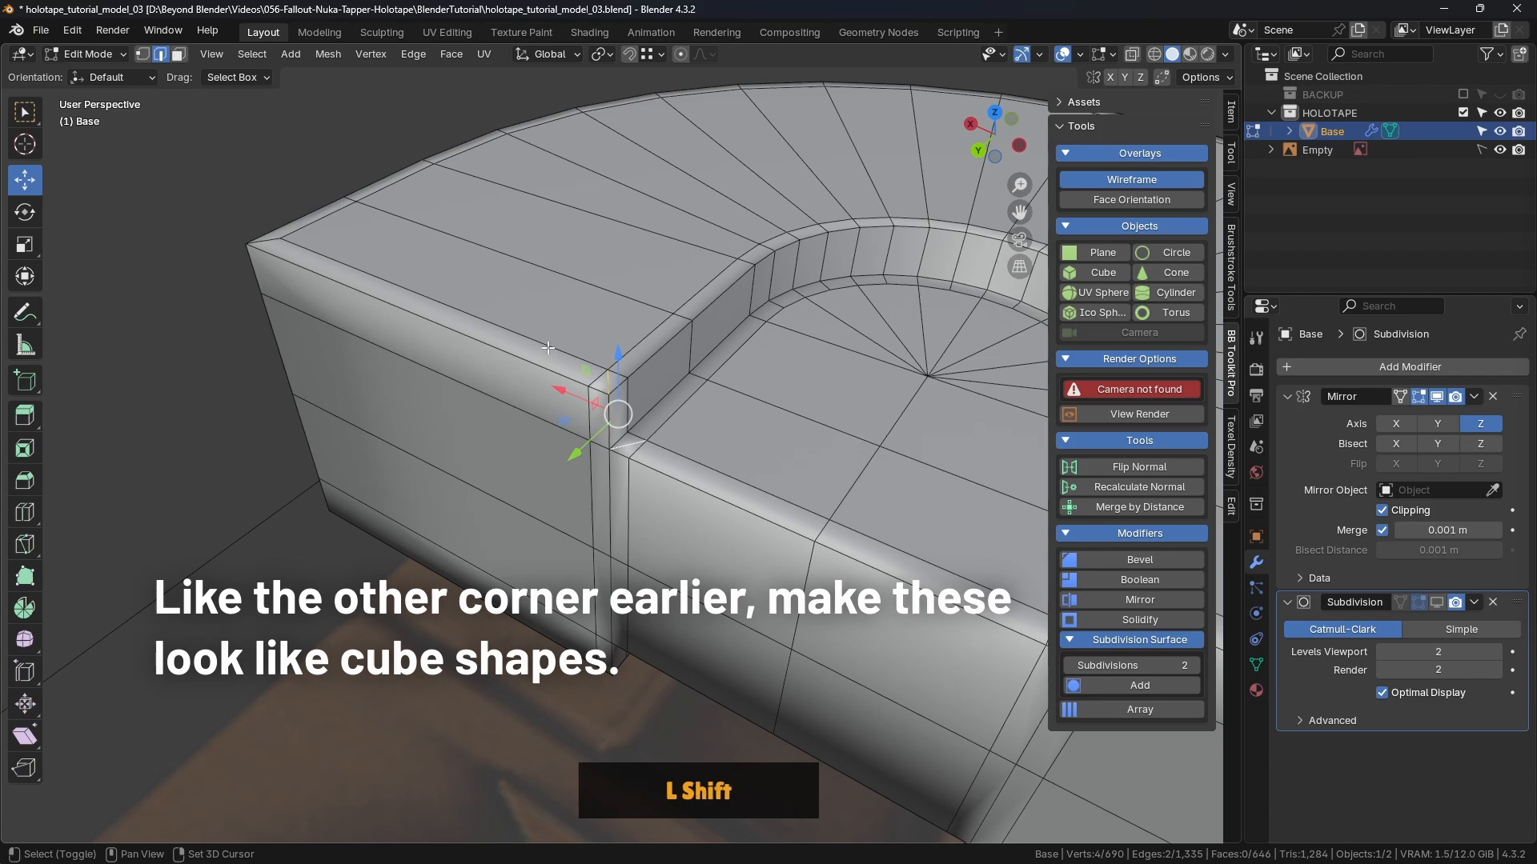
middle_click_drag(774, 384, 489, 340, "shift")
middle_click_drag(488, 340, 581, 372)
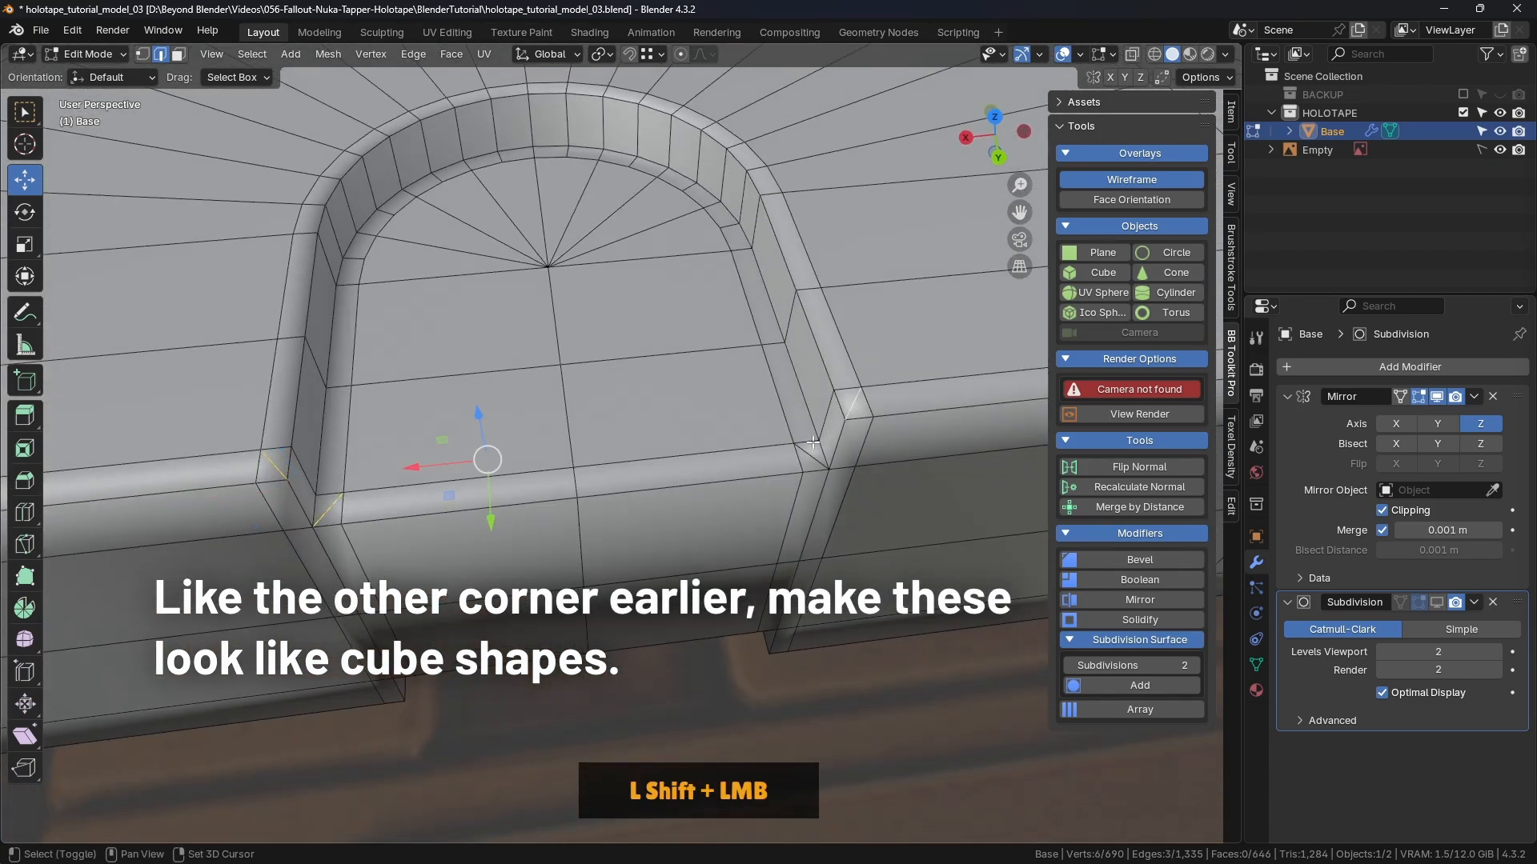
key("ctrl+Delete")
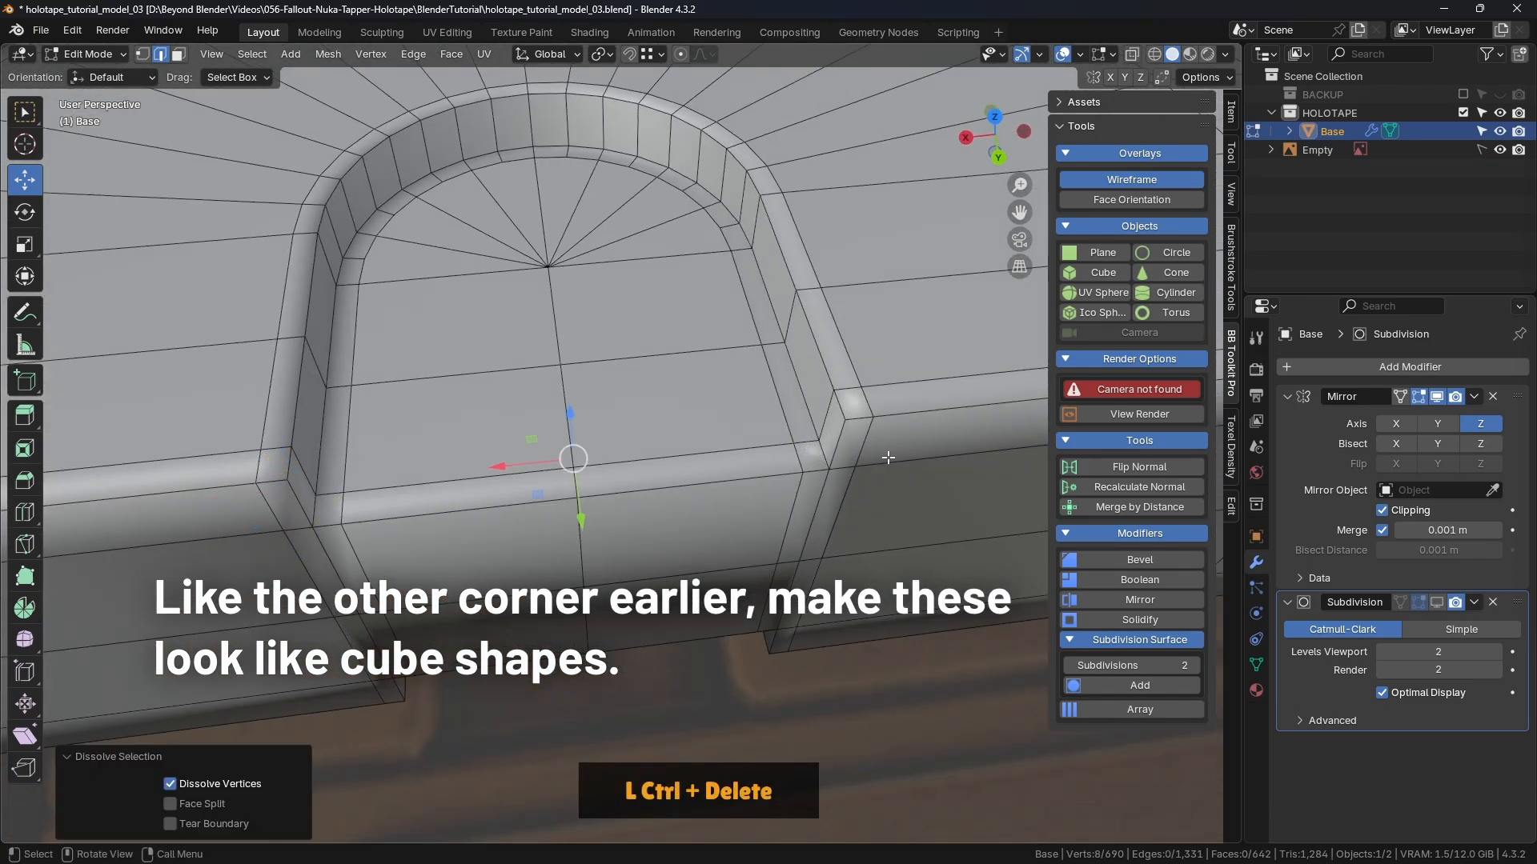
scroll(773, 461, "down", 3)
middle_click_drag(773, 461, 789, 328)
Step: In Object Mode, show the subdivision smoothing and hide the wireframe overlay
key("Tab")
left_click(801, 193)
left_click(1437, 602)
left_click(1125, 181)
Step: Back in Edit Mode, knife-cut a vertical line at the notch's left corner from the back view
key("Tab")
left_click(913, 395)
middle_click_drag(749, 440, 898, 321)
key("ctrl+KP_1")
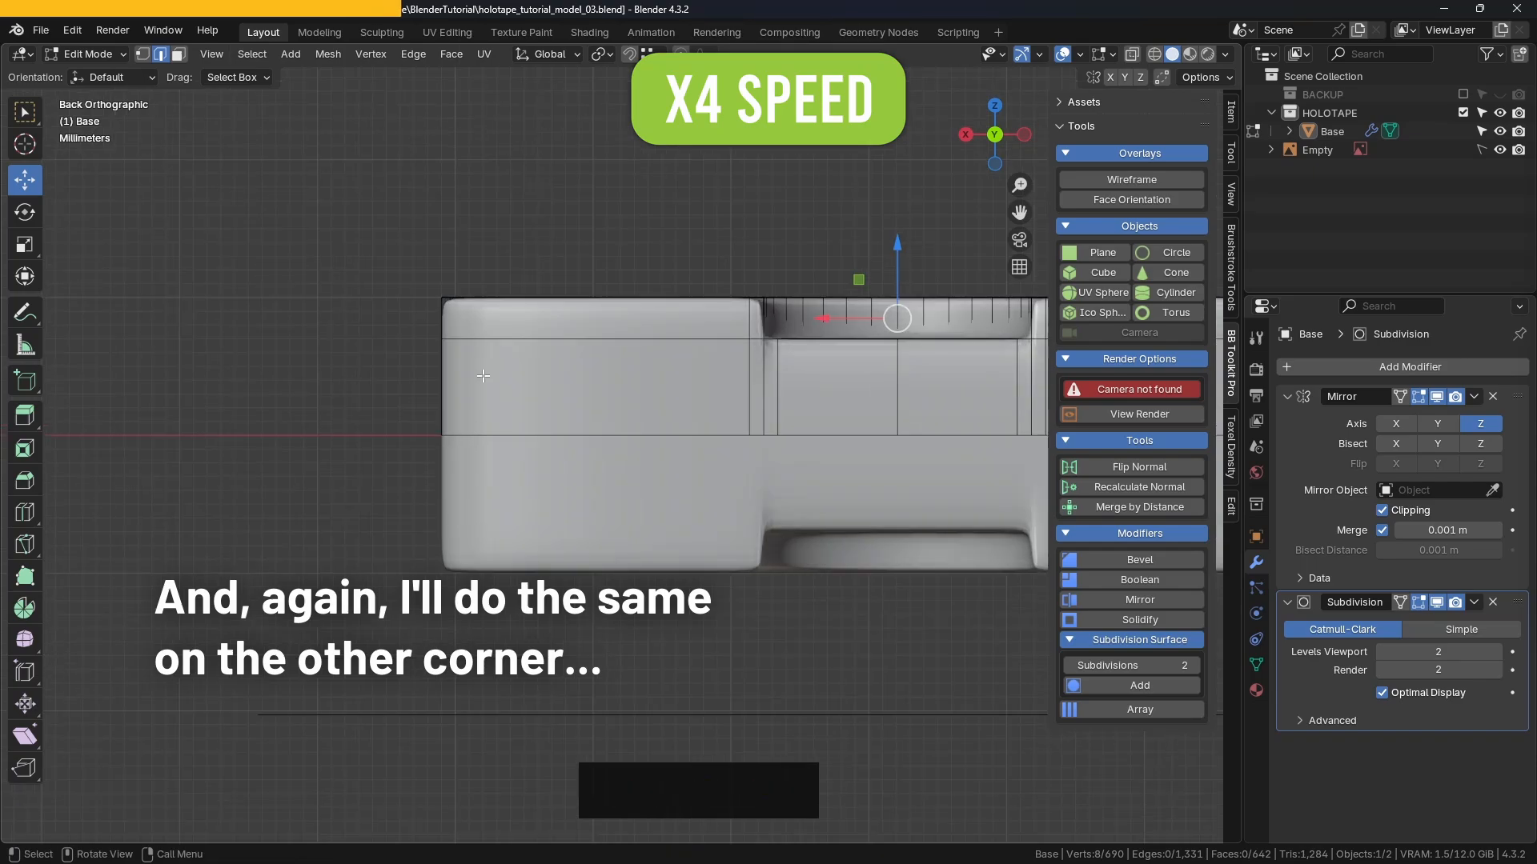
key("KP_8")
key("KP_8")
middle_click_drag(483, 376, 598, 372, "shift")
scroll(598, 373, "up", 2)
key("k")
left_click(561, 378)
key("a")
left_click(562, 550)
right_click(593, 582)
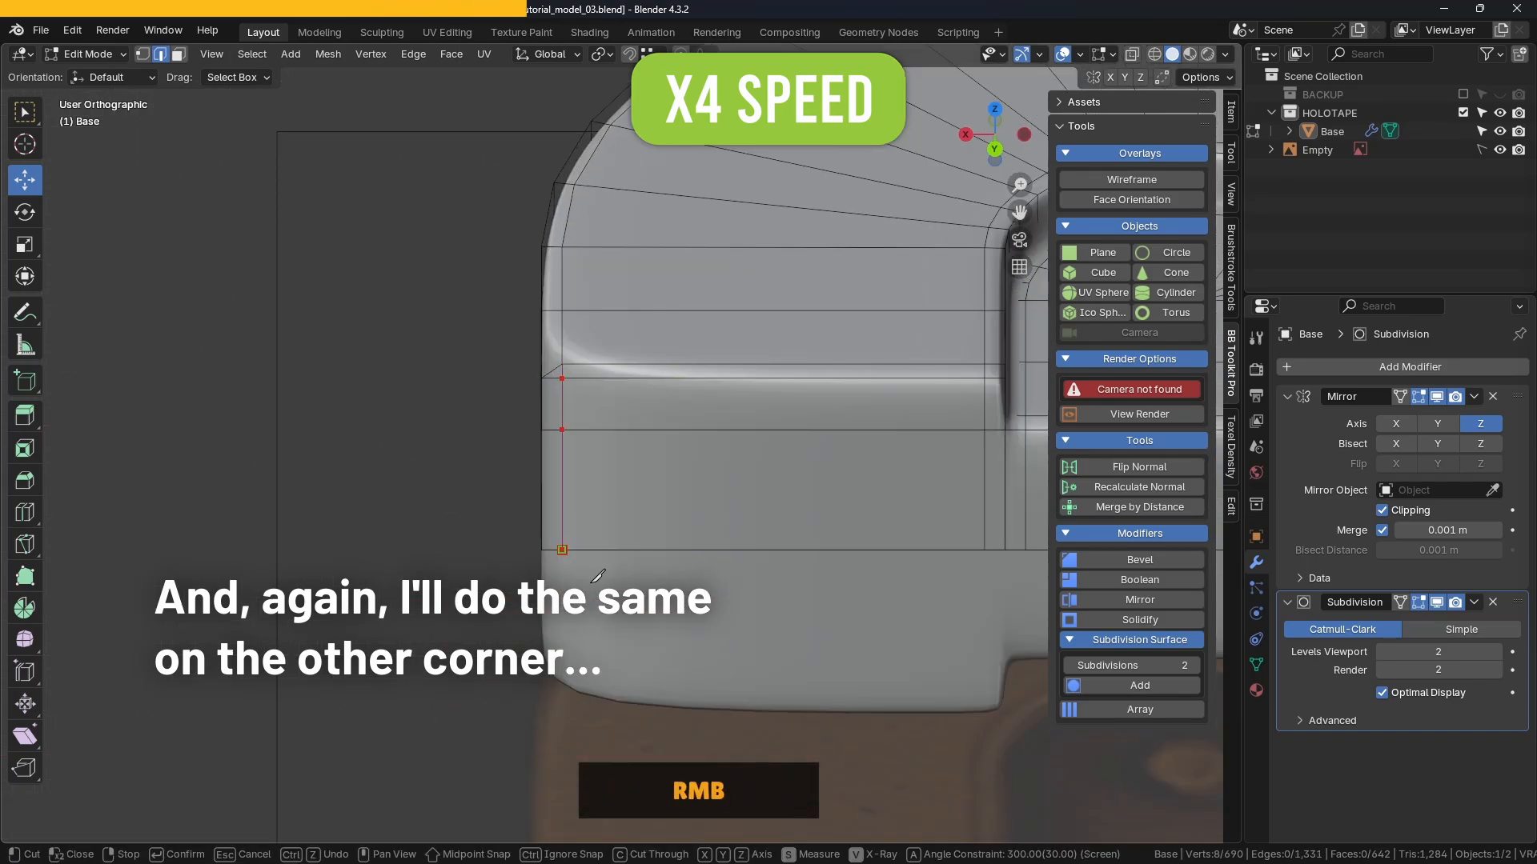
key("Return")
Step: Knife-cut the other notch corner from the right view and dissolve its diagonal edge
key("KP_3")
key("KP_8")
key("KP_8")
key("KP_8")
key("k")
left_click(790, 351)
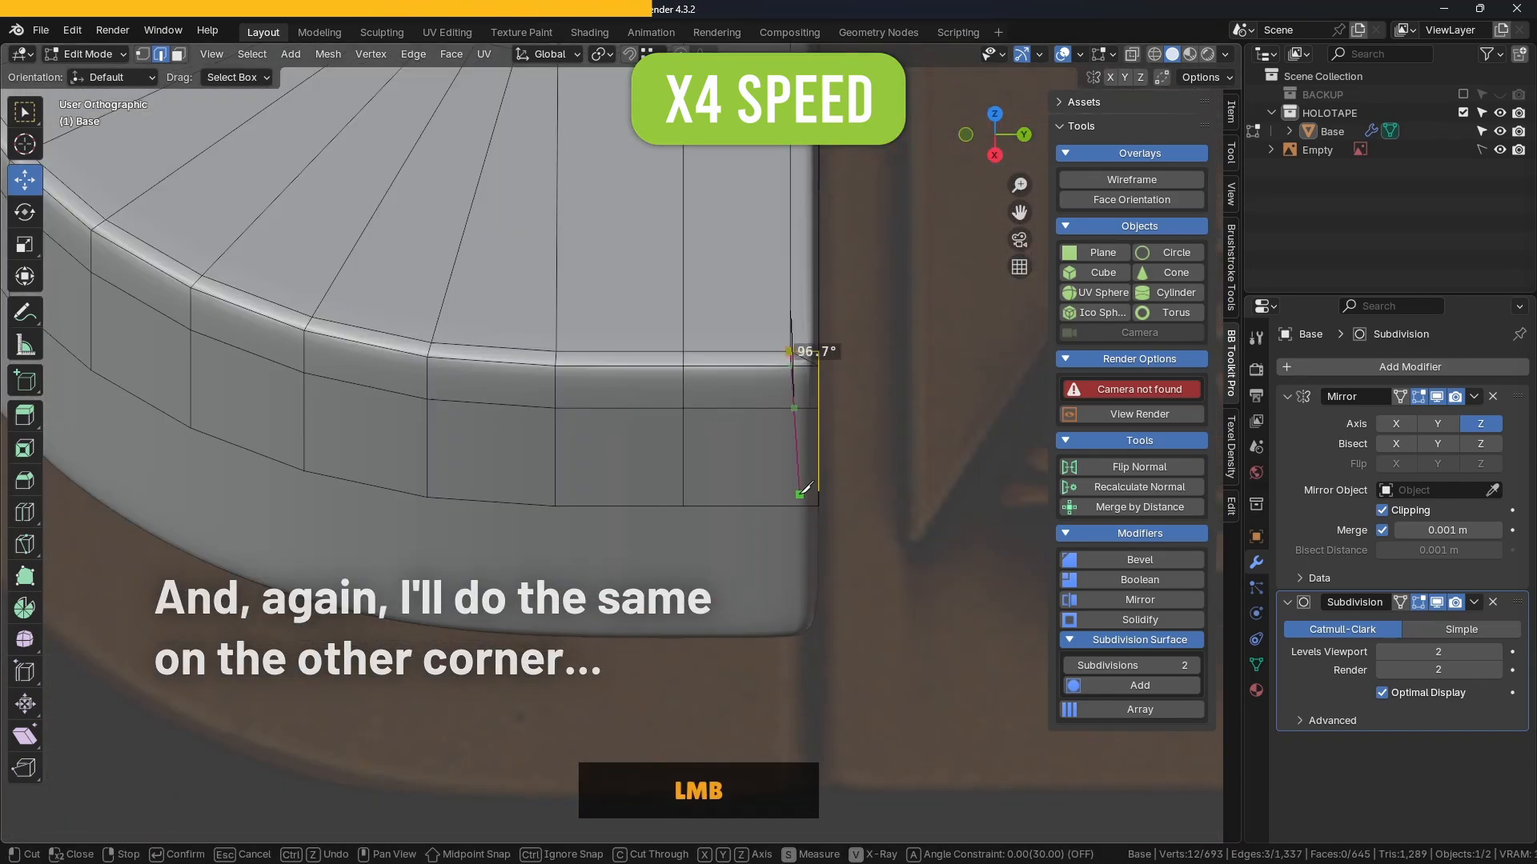
key("a")
left_click(790, 505)
right_click(804, 509)
key("Return")
middle_click_drag(889, 432, 588, 431)
left_click(662, 412)
key("ctrl+Delete")
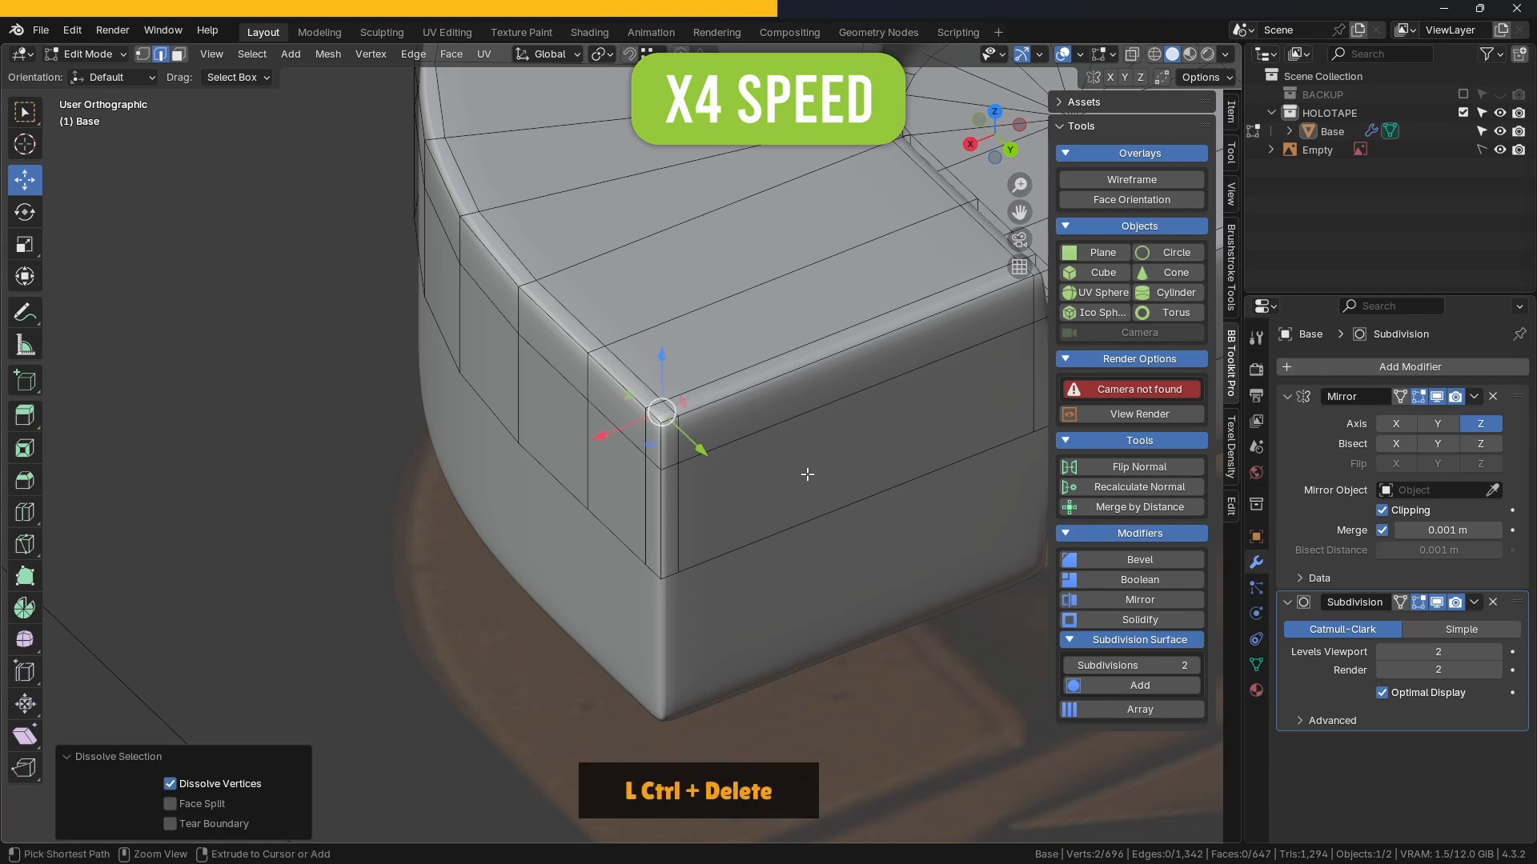
Step: Return to Object Mode in perspective view and save holotape_tutorial_model_03.blend
scroll(807, 474, "down", 5)
key("Tab")
left_click(732, 479)
scroll(807, 409, "down", 6)
key("KP_5")
scroll(795, 360, "up", 4)
key("ctrl+s")
scroll(675, 413, "up", 2)
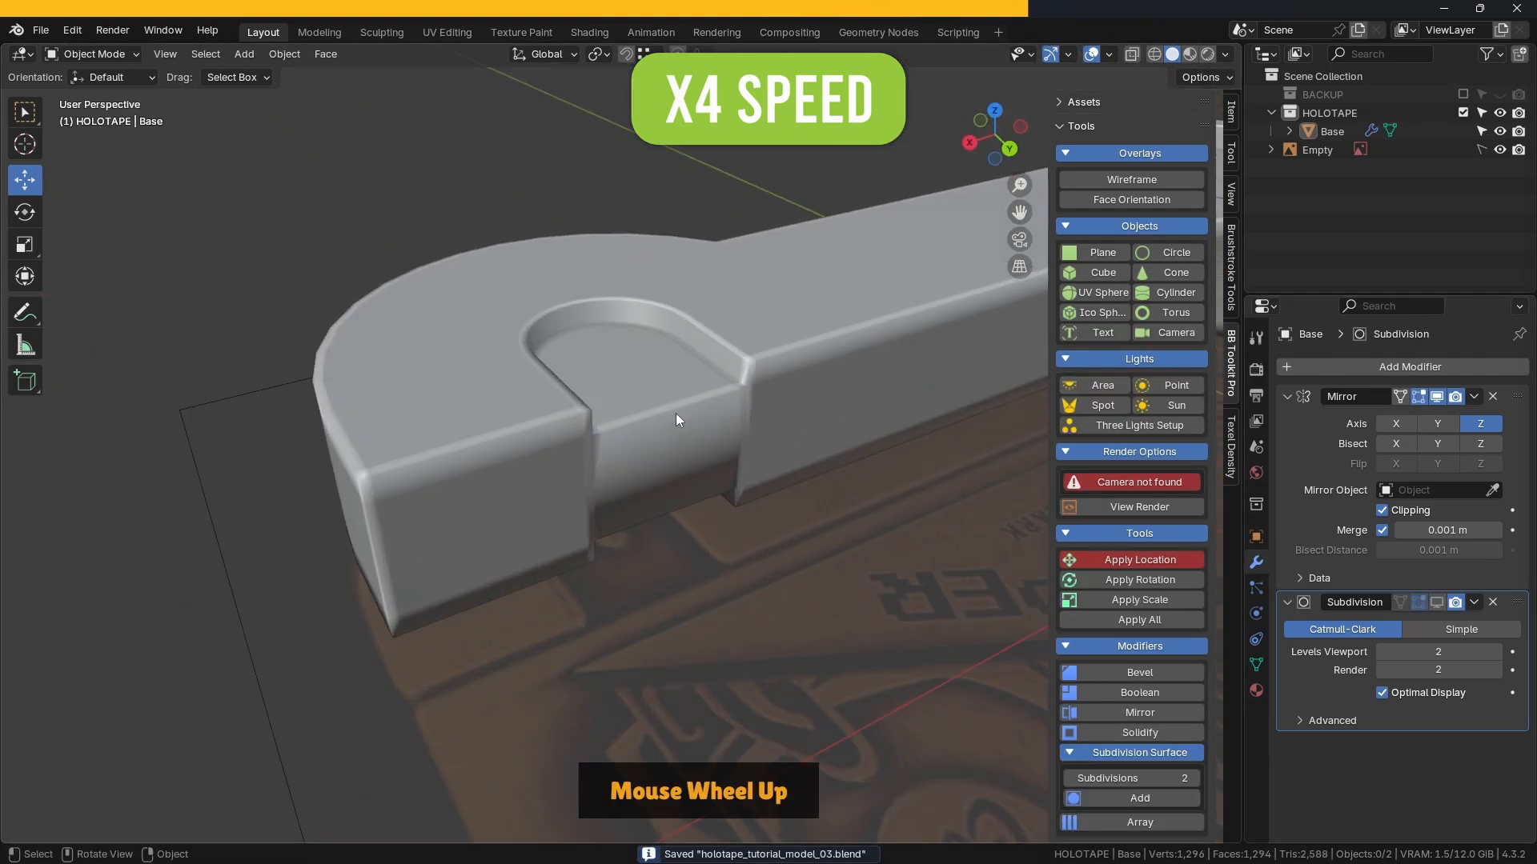
scroll(677, 414, "up", 1)
Step: Re-enter Edit Mode on the Base and preview a loop cut near the top
left_click(899, 377)
key("Tab")
middle_click_drag(898, 377, 824, 356)
key("ctrl+r")
middle_click_drag(640, 392, 564, 382, "shift")
right_click(559, 442)
Step: Add a loop cut around the Base near its top edge, then deselect it
key("ctrl+r")
left_click(565, 380)
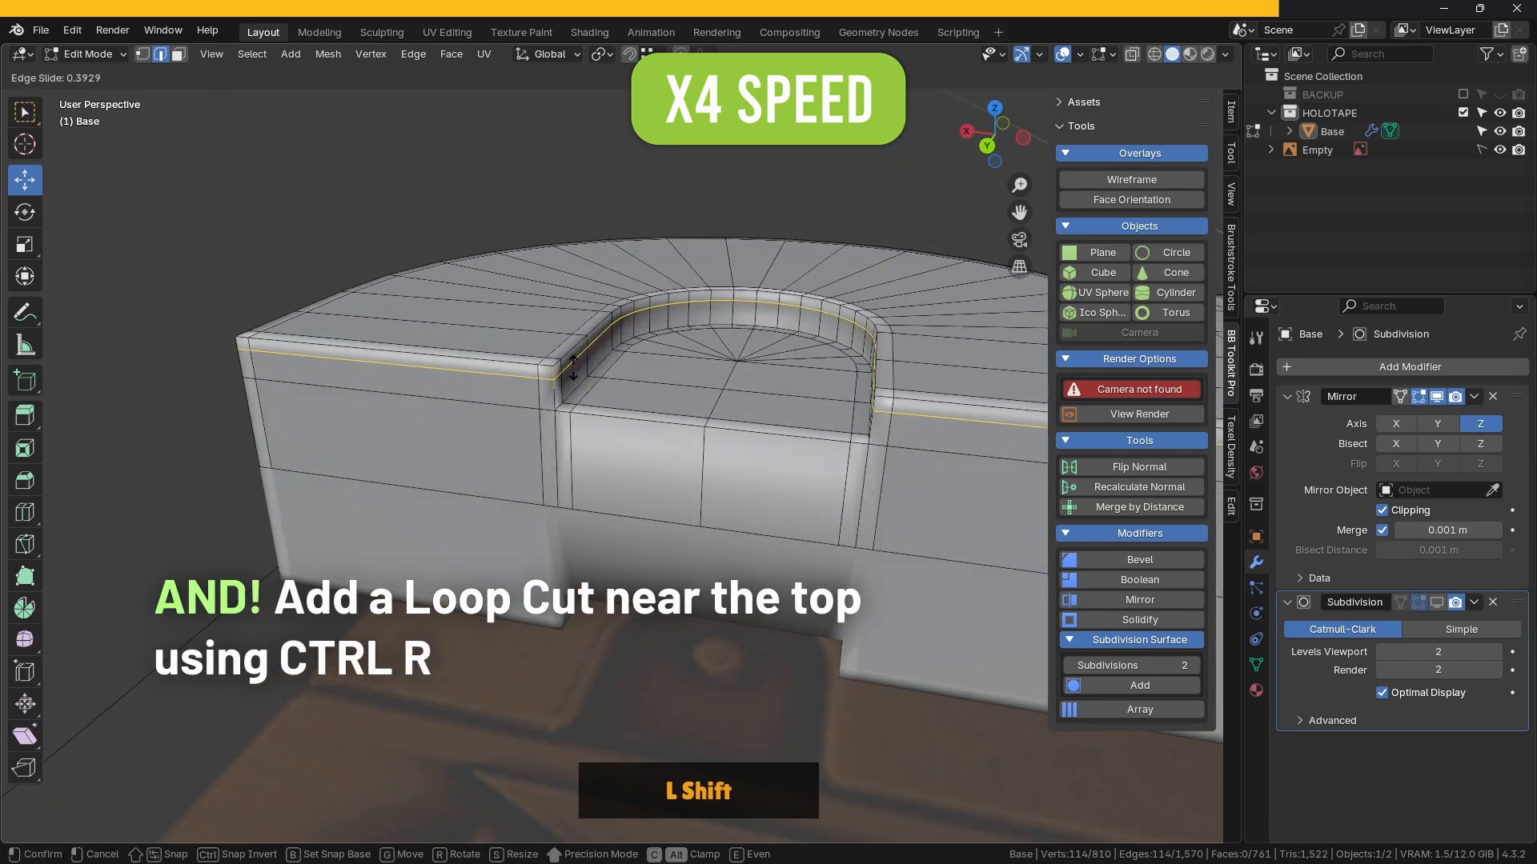
left_click(573, 368)
scroll(576, 361, "down", 4)
left_click(590, 322)
Step: Inspect the notch corner from several angles, briefly selecting an inner edge there
middle_click_drag(590, 321, 657, 324)
scroll(608, 360, "up", 4)
scroll(480, 424, "down", 2)
middle_click_drag(376, 384, 392, 328)
scroll(560, 360, "up", 3)
scroll(600, 376, "down", 2)
middle_click_drag(680, 408, 712, 409)
scroll(662, 391, "up", 4)
left_click(596, 355)
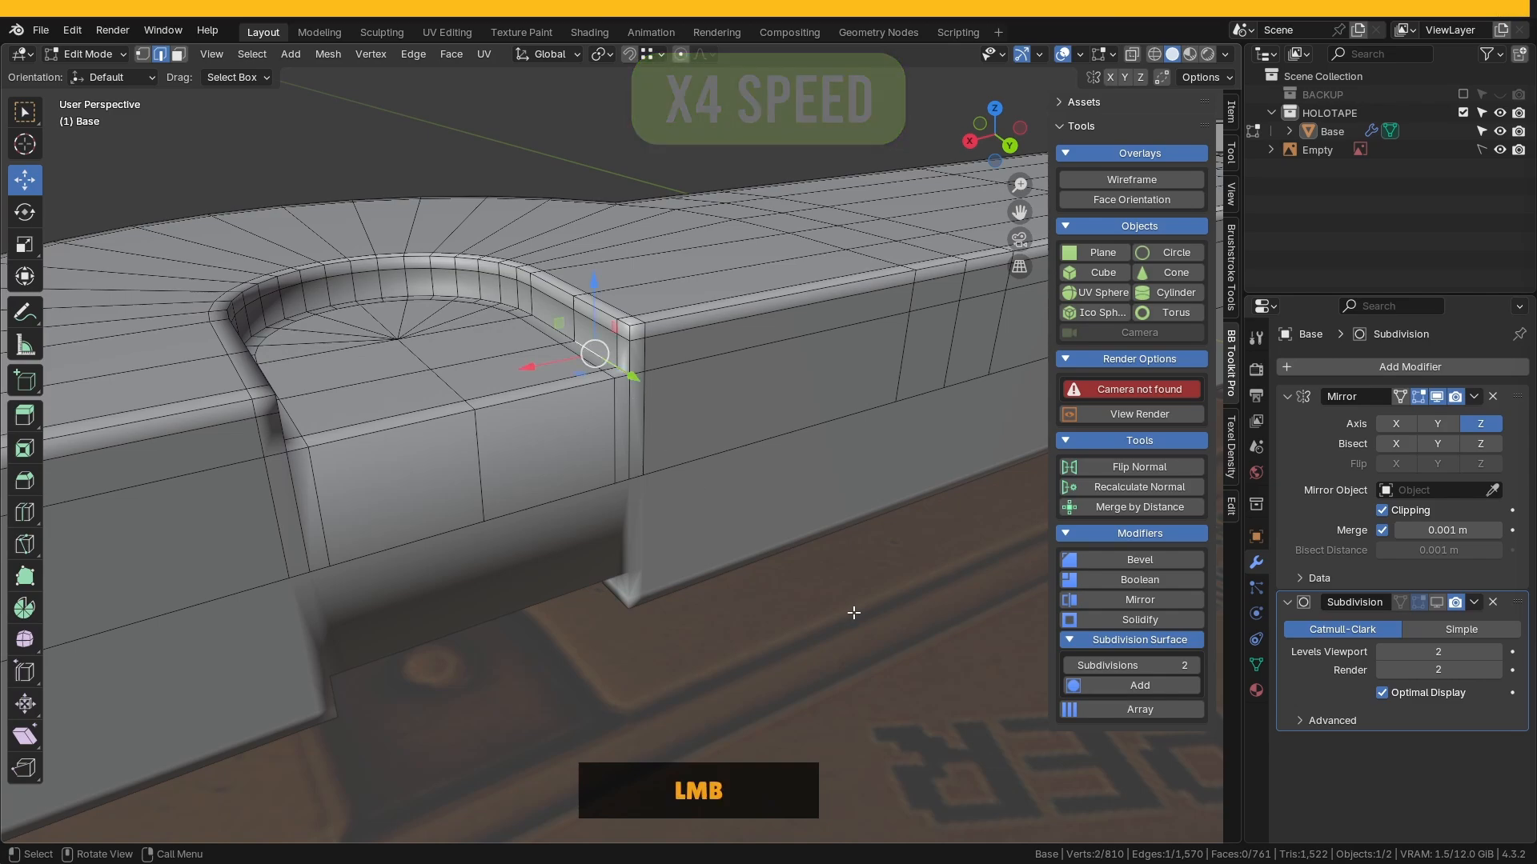
left_click(853, 613)
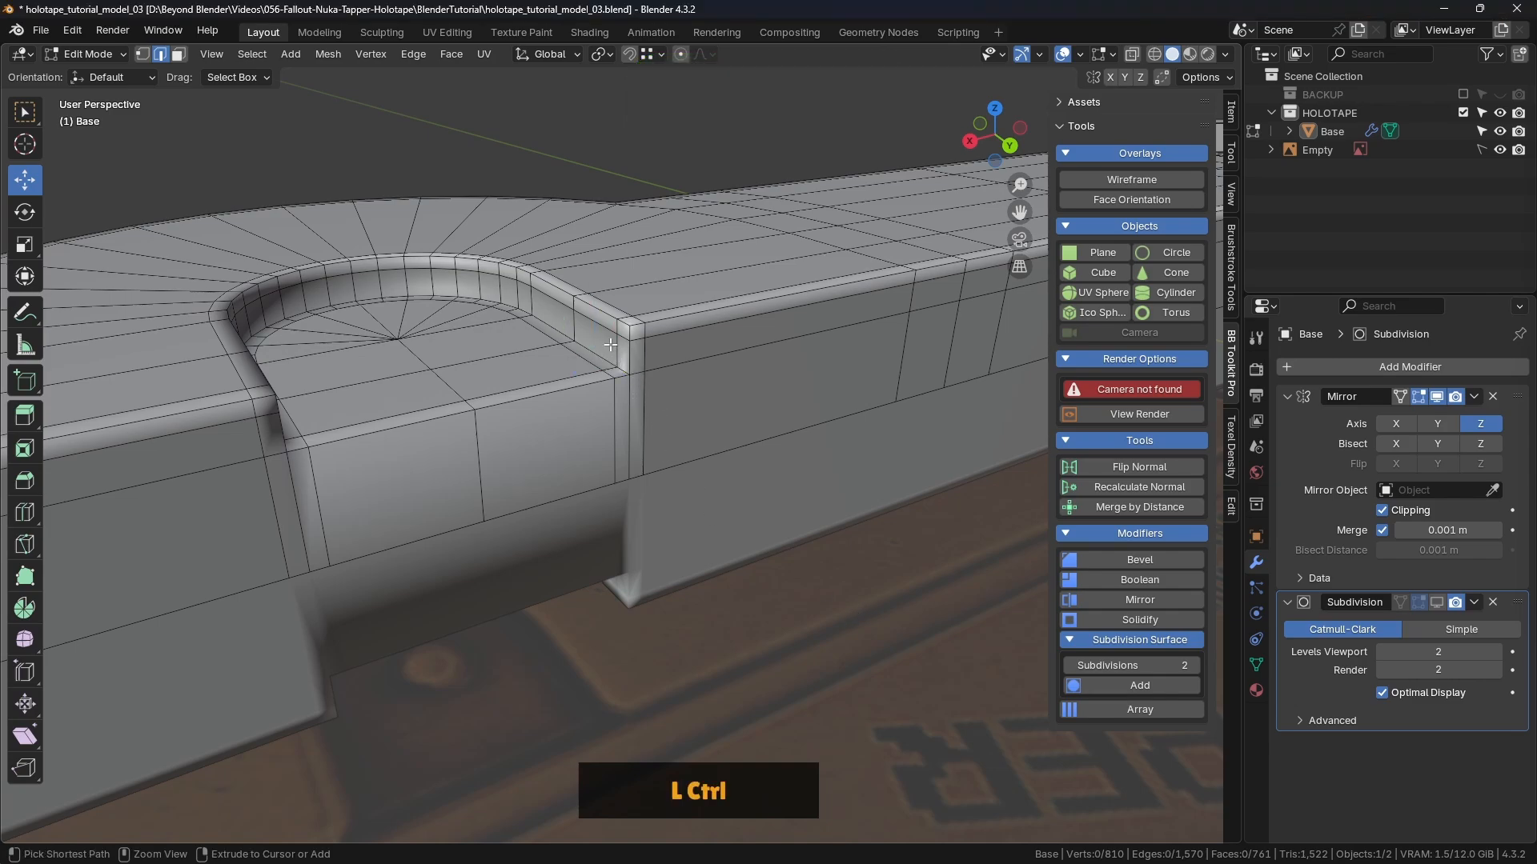
Step: Place another loop cut around the recess rim and view the notch's top
key("ctrl+r")
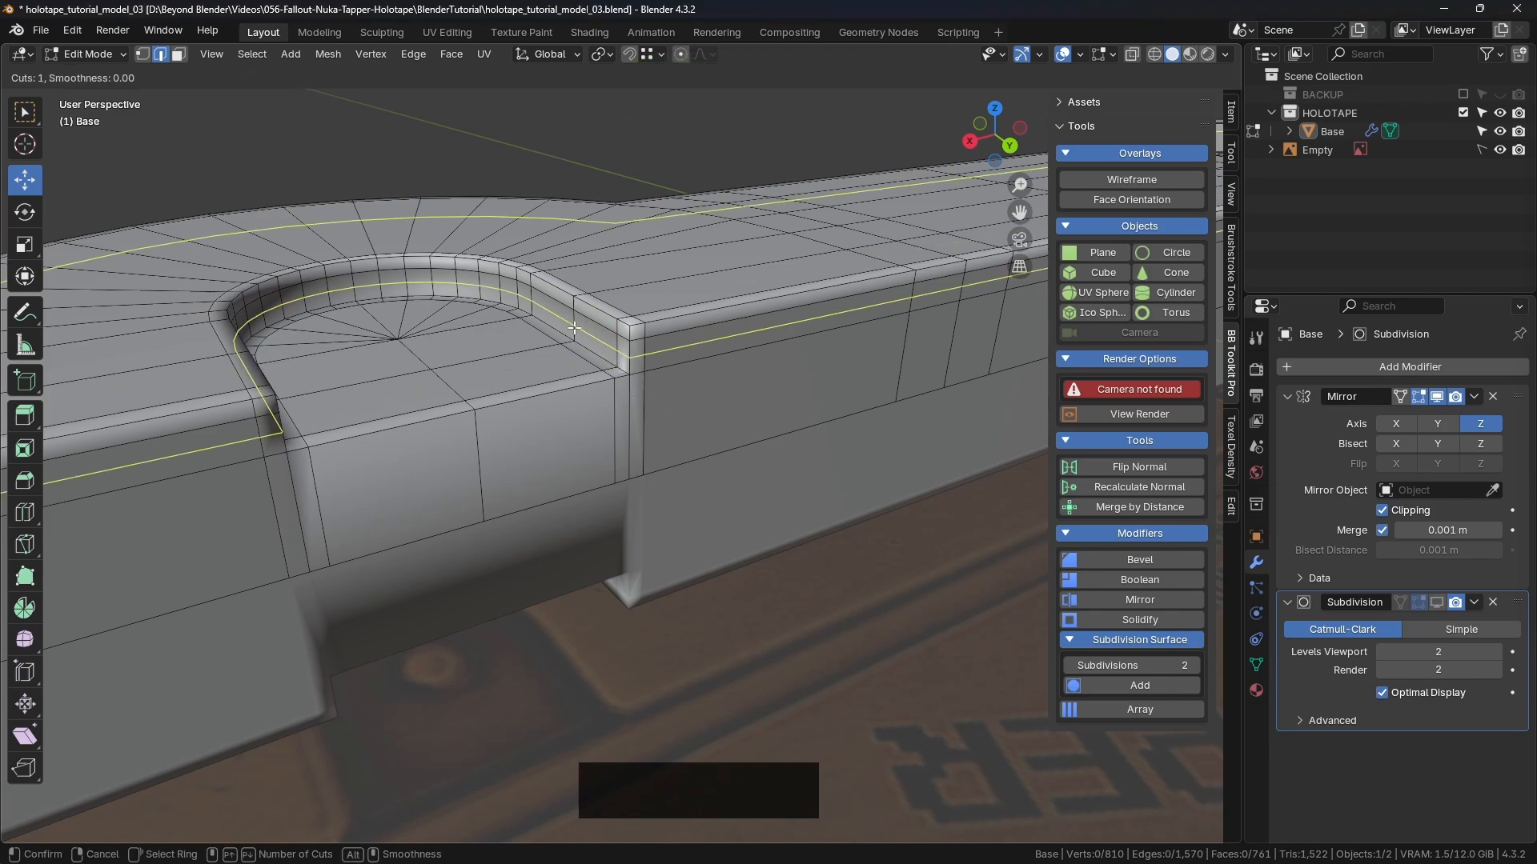
left_click(574, 328)
middle_click_drag(574, 328, 571, 380)
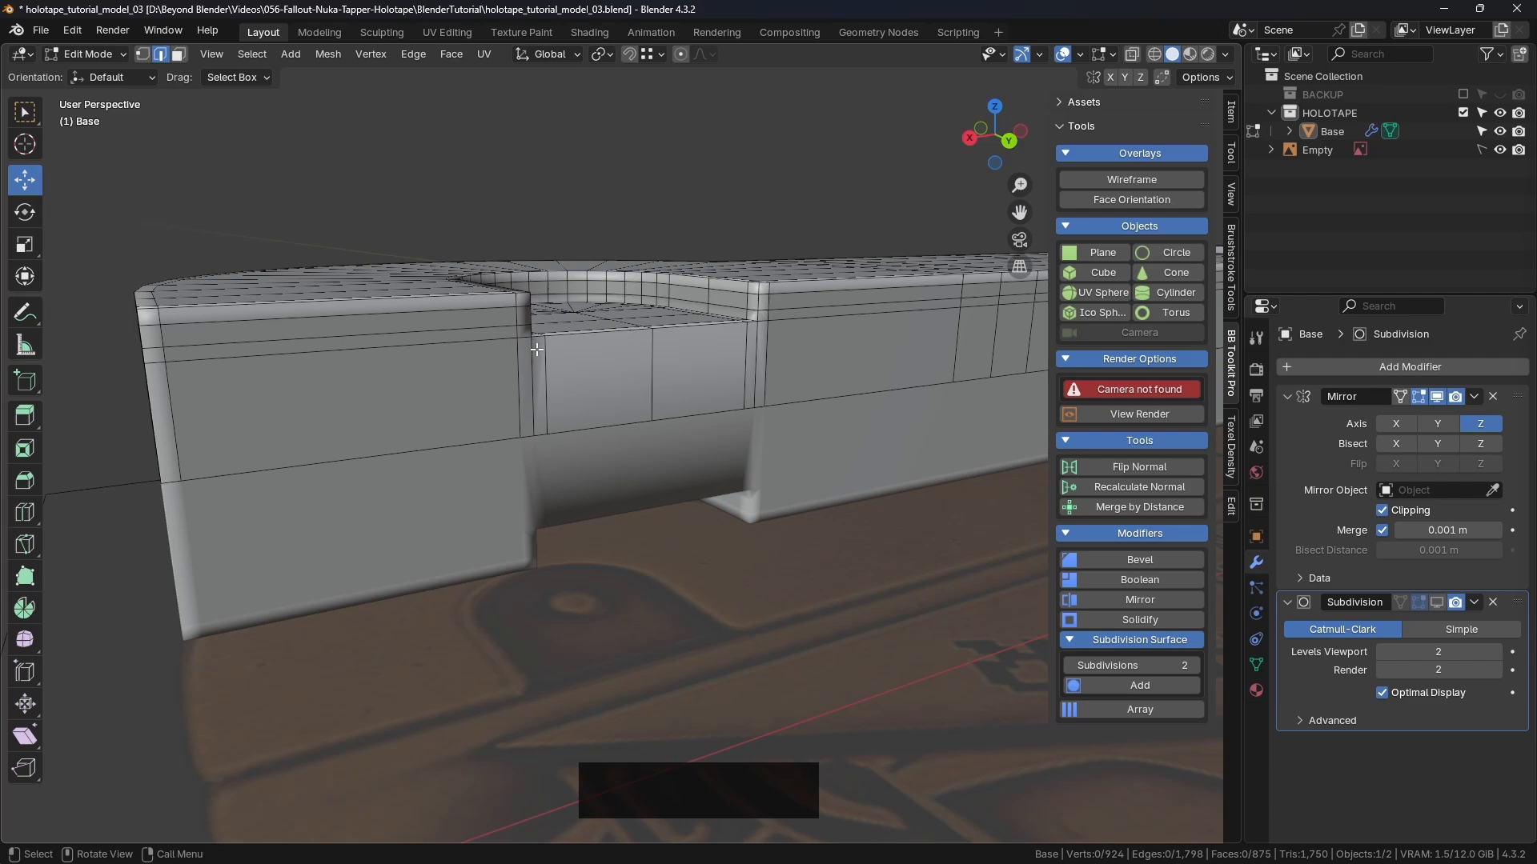
middle_click_drag(703, 335, 769, 364)
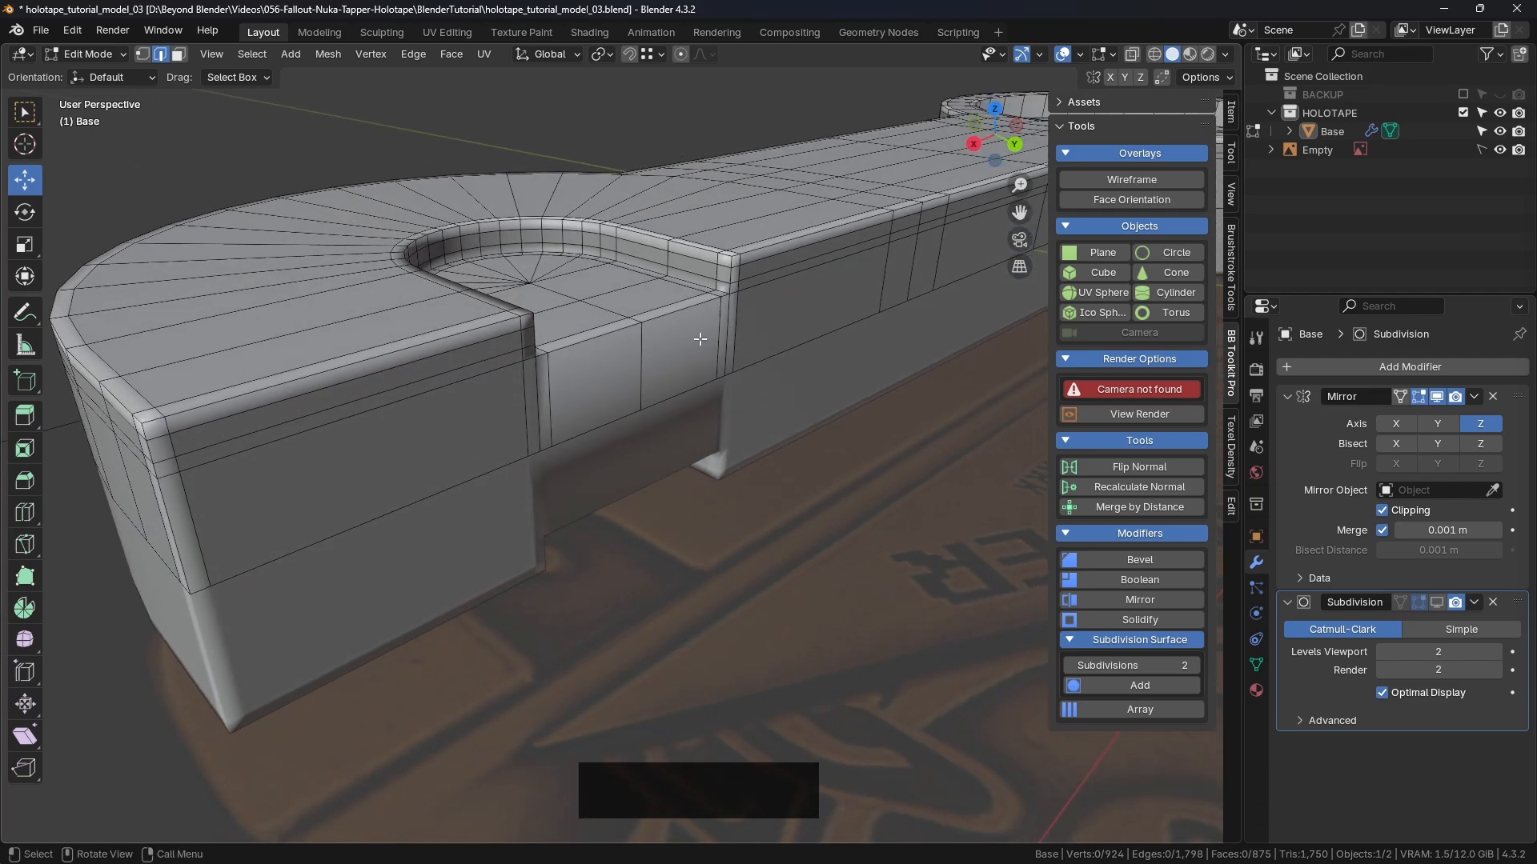
scroll(700, 340, "up", 2)
Step: Slide a new side-wall edge loop to just below the top edge, heading back to Object Mode
key("ctrl+r")
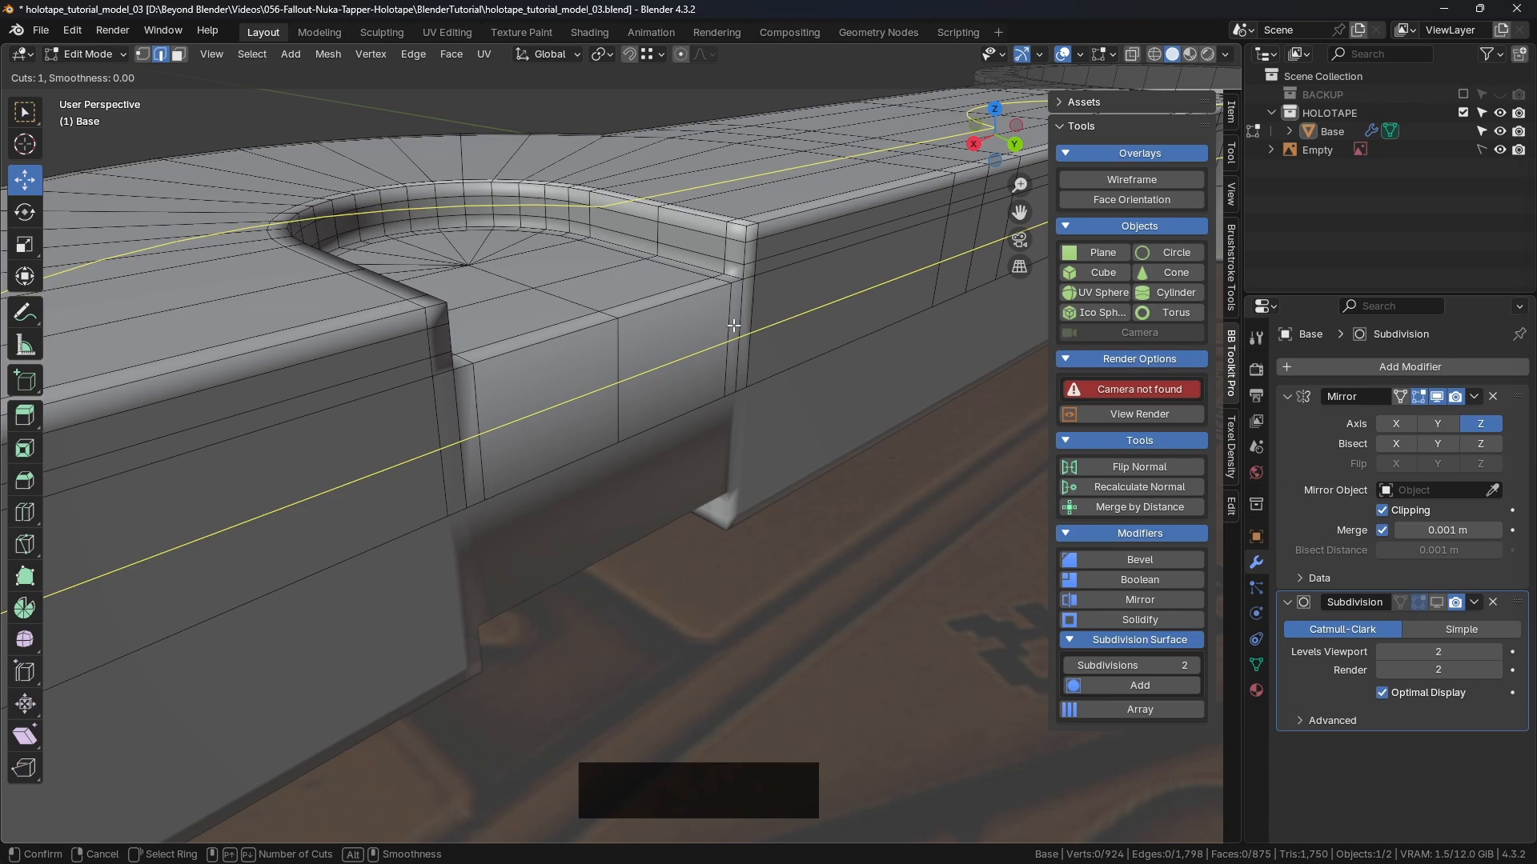
left_click(733, 326)
key("shift")
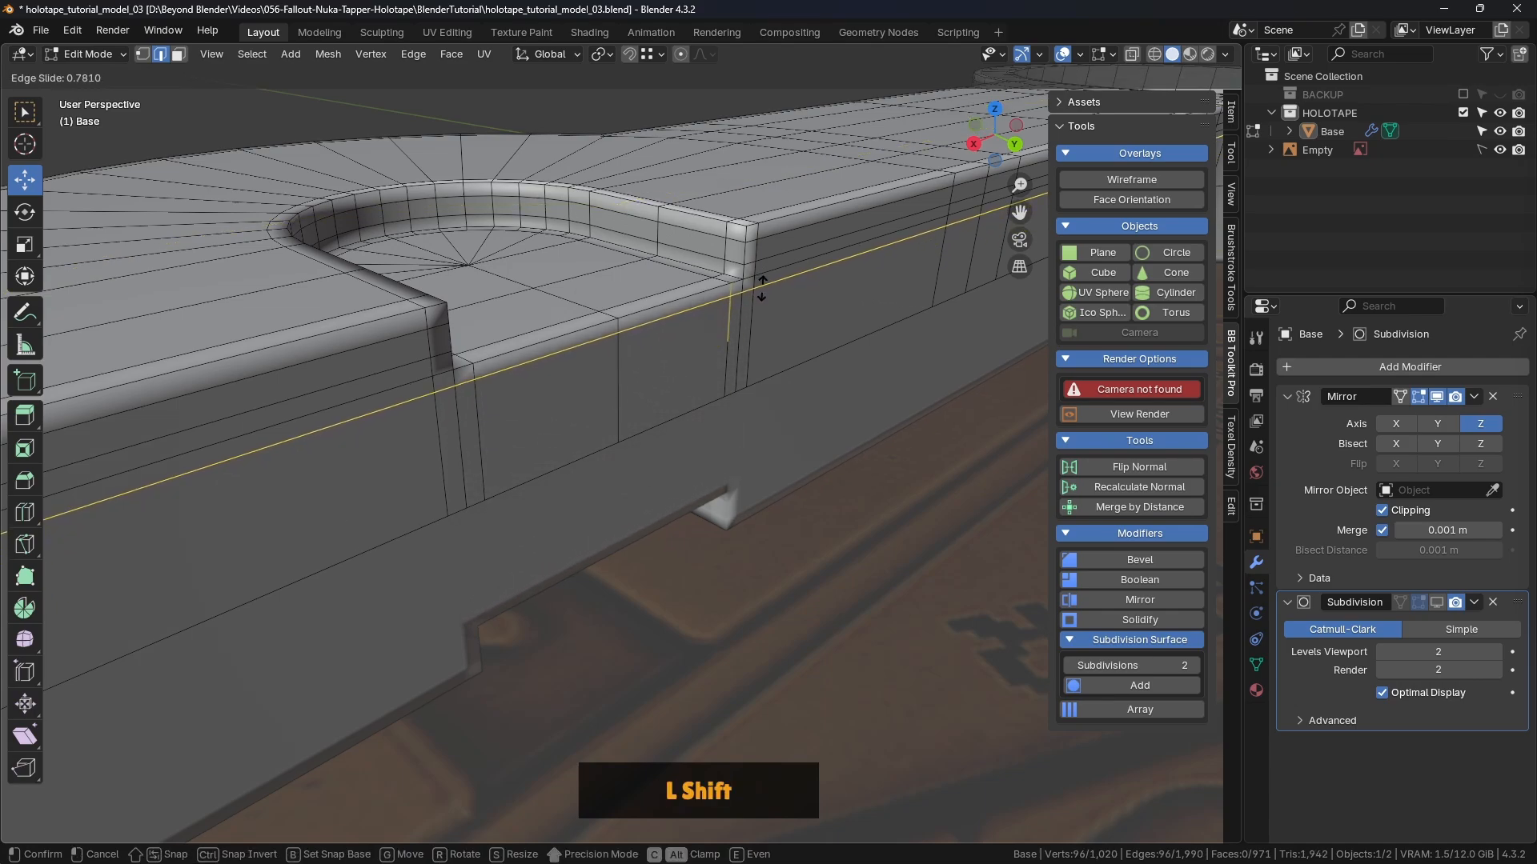
left_click(761, 290, "shift")
scroll(781, 339, "down", 2)
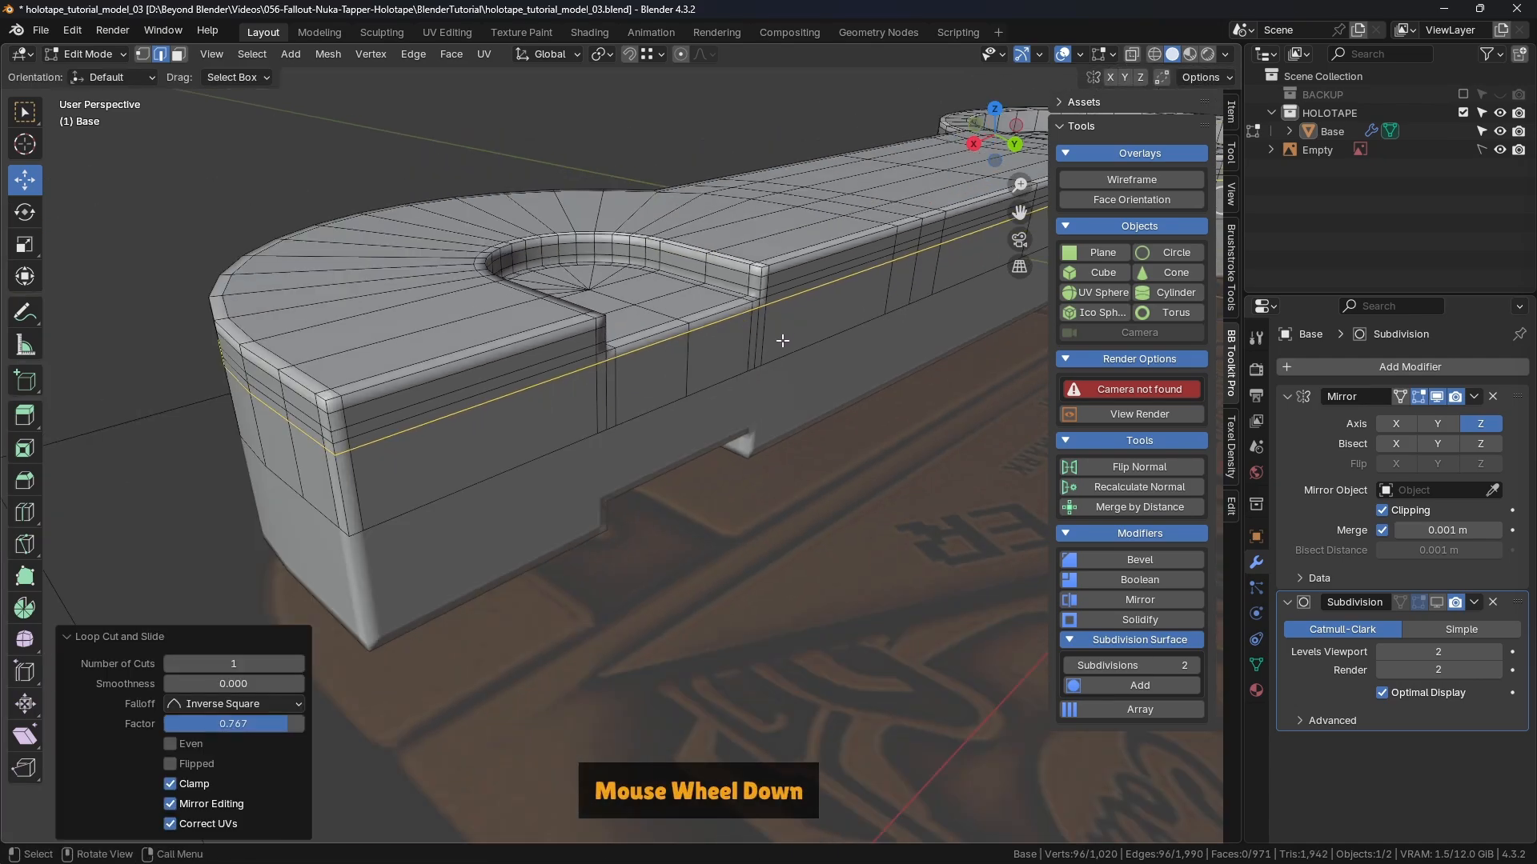
middle_click_drag(782, 340, 710, 350)
key("ctrl+Tab")
Step: Switch the Base to Object Mode and show its Subdivision smoothing in the viewport
left_click(357, 339)
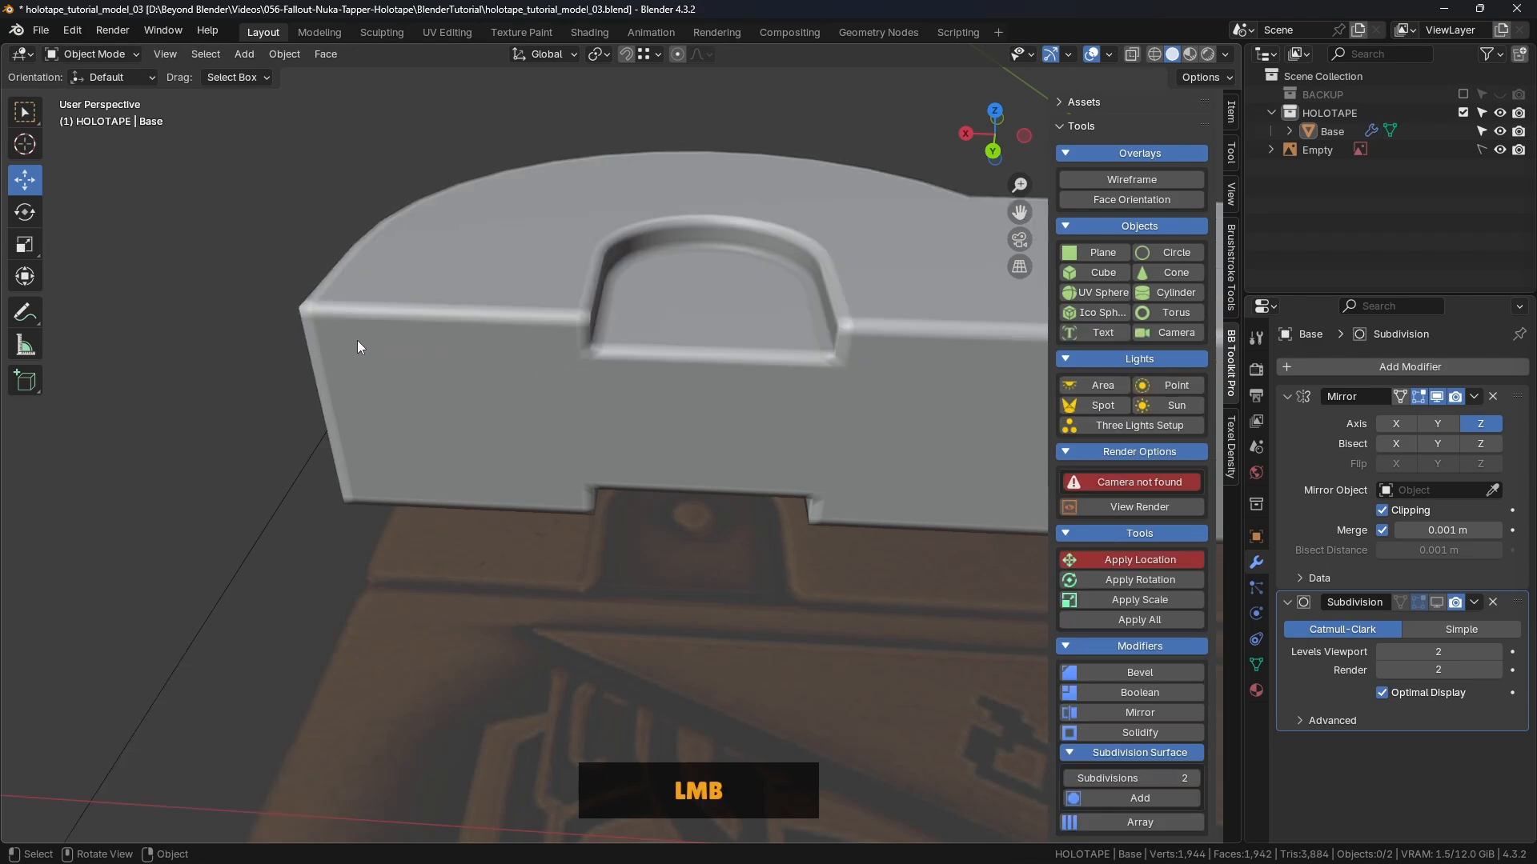
left_click(1436, 602)
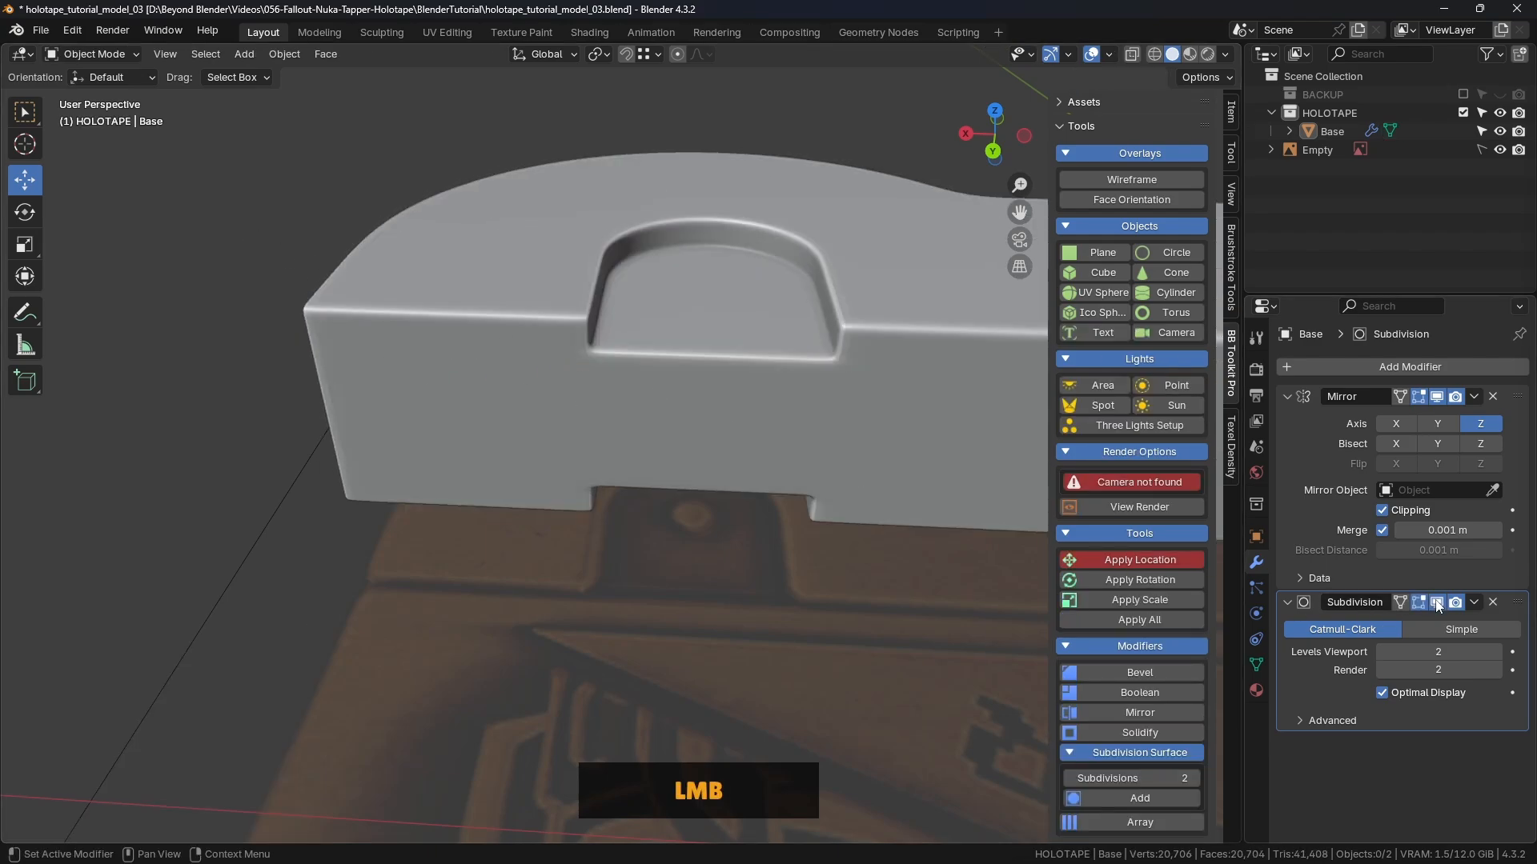
scroll(593, 414, "down", 3)
middle_click_drag(593, 414, 646, 346)
scroll(649, 381, "down", 3)
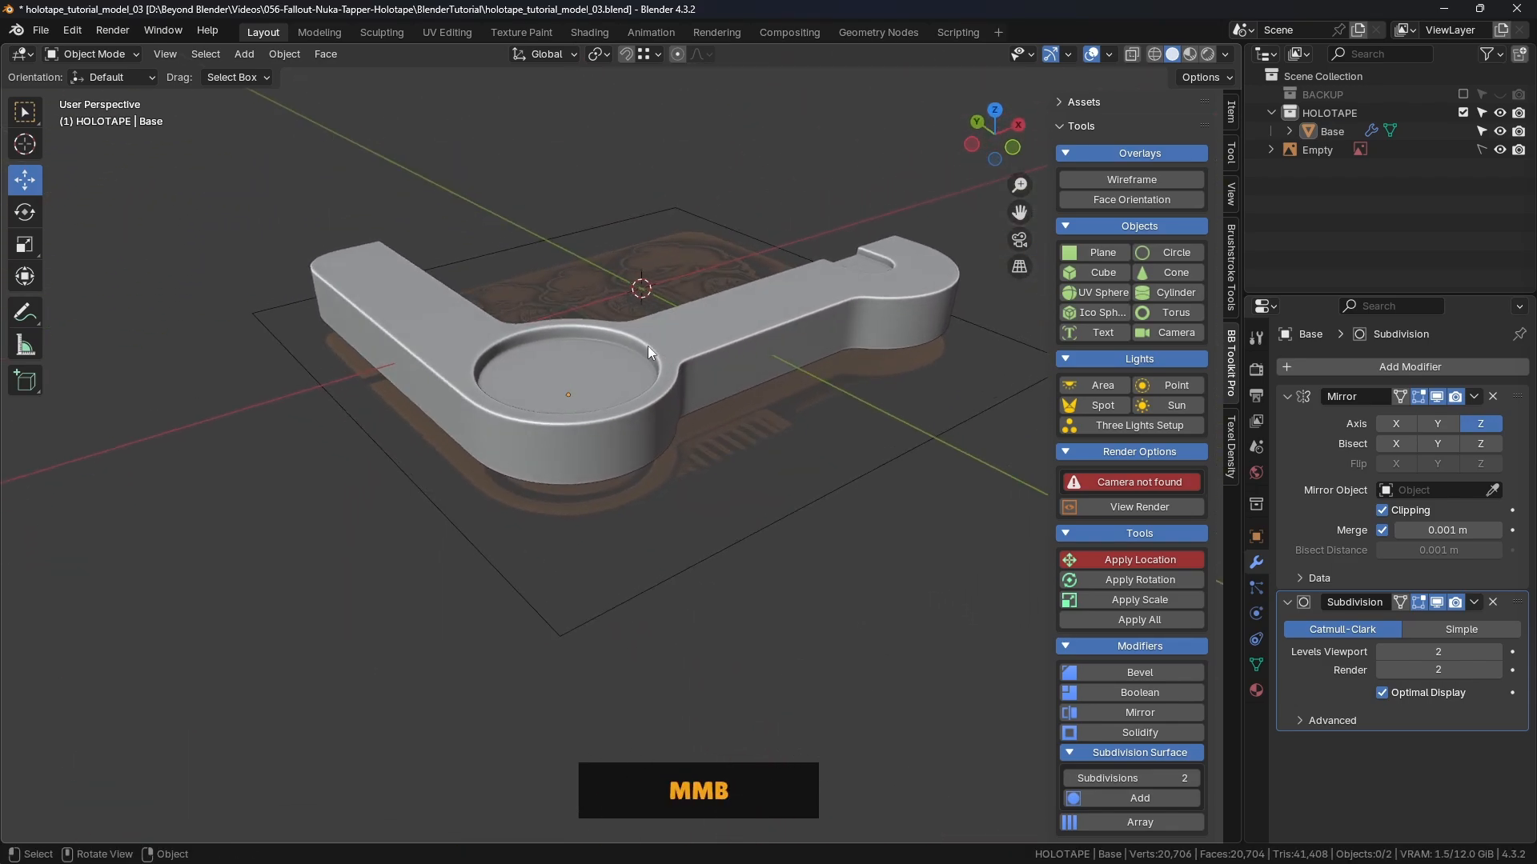
Step: Put the Base in Edit Mode and hide its Subdivision in the viewport, viewing the recess rim
left_click(647, 346)
key("Tab")
left_click(704, 346)
scroll(629, 320, "up", 5)
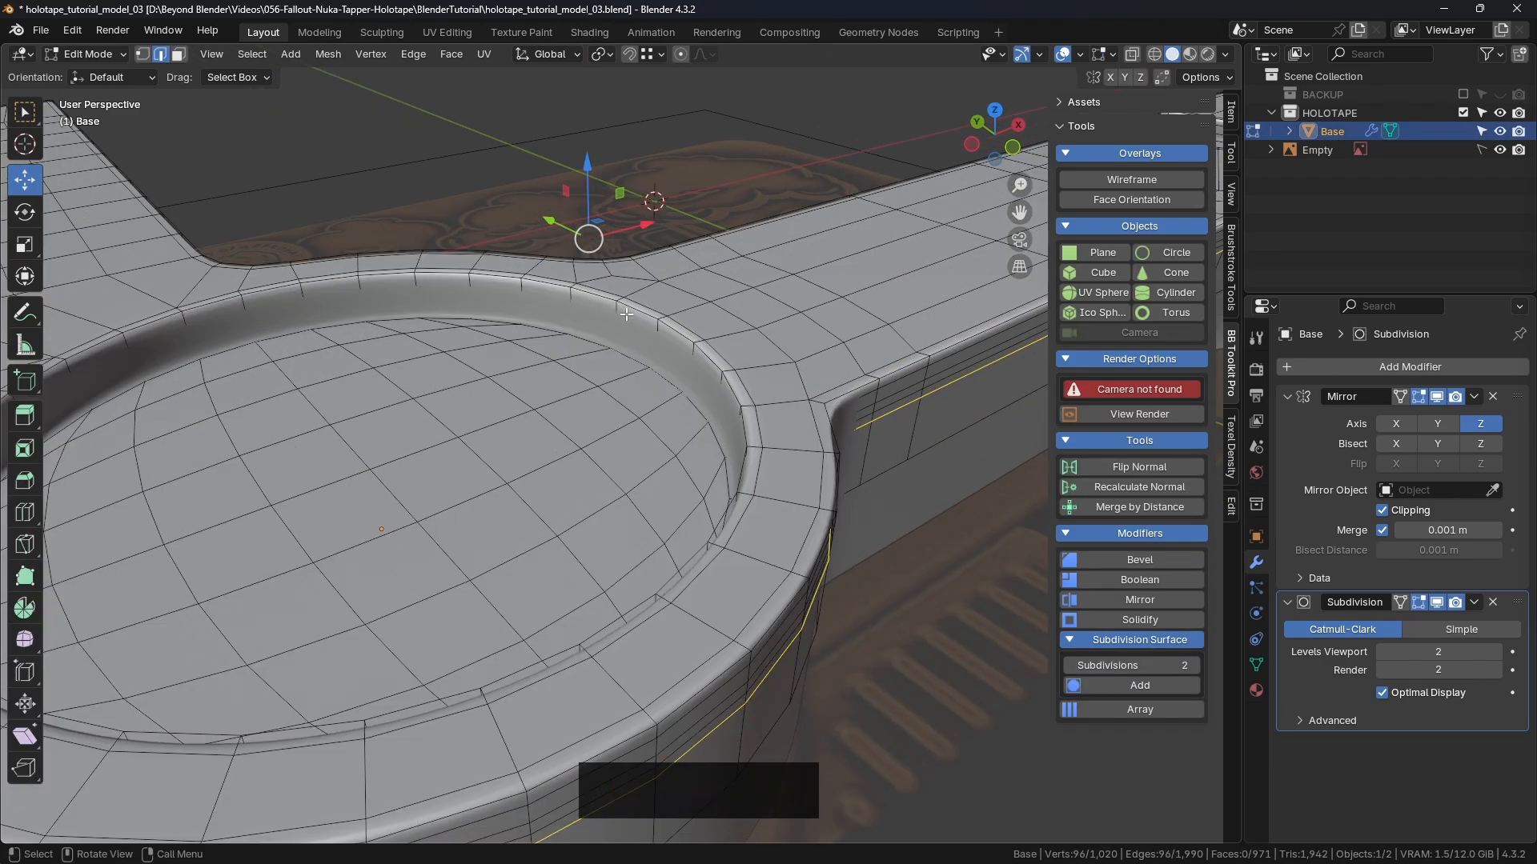
left_click(1436, 602)
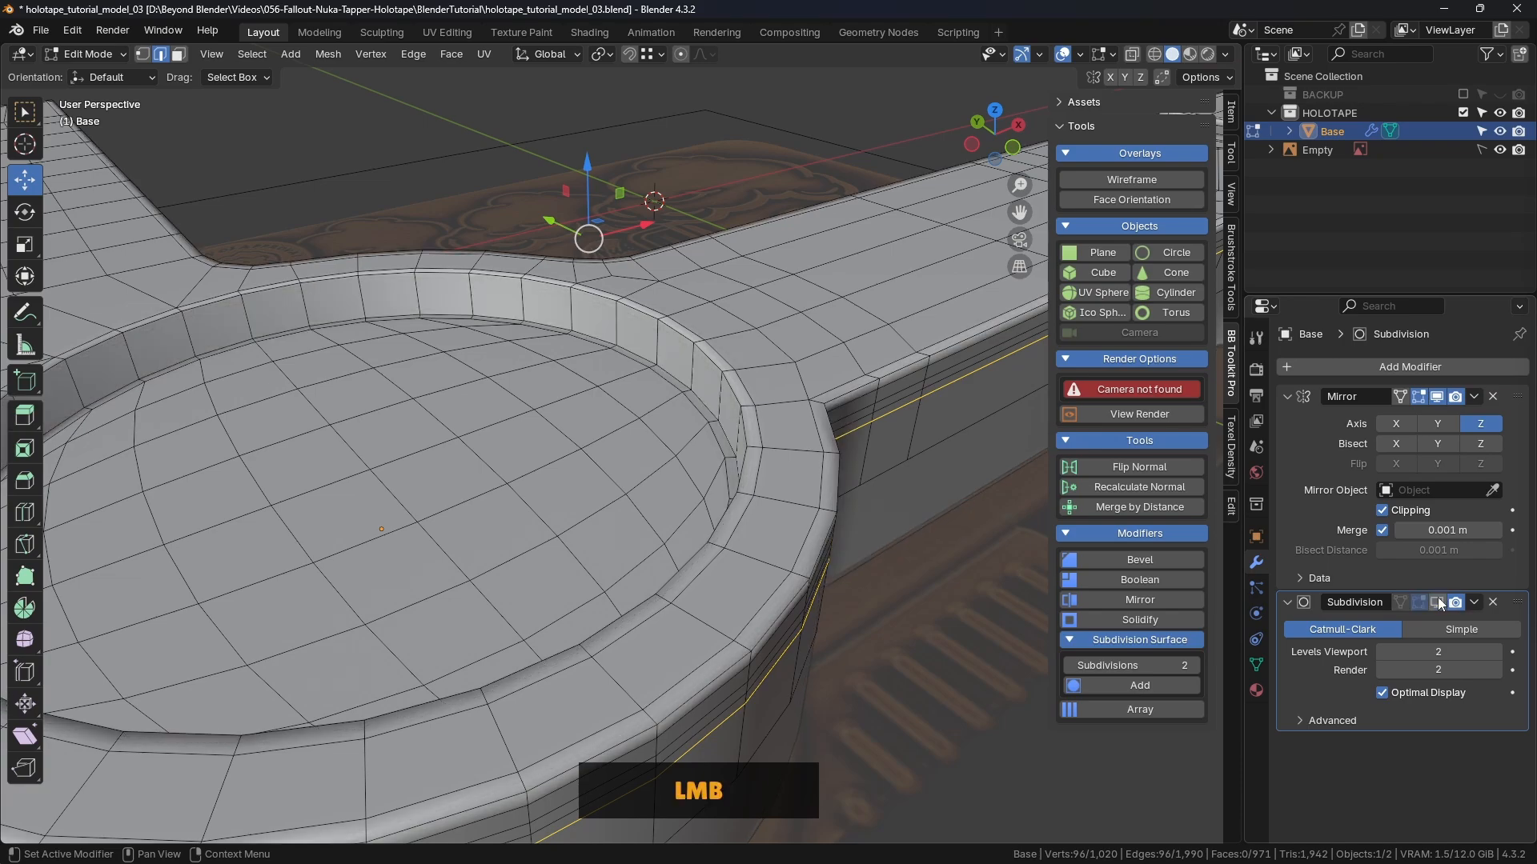
middle_click_drag(784, 344, 717, 398)
middle_click_drag(716, 397, 716, 362)
Step: Try a single sliding loop cut on the recess wall, then undo it
scroll(775, 376, "up", 3)
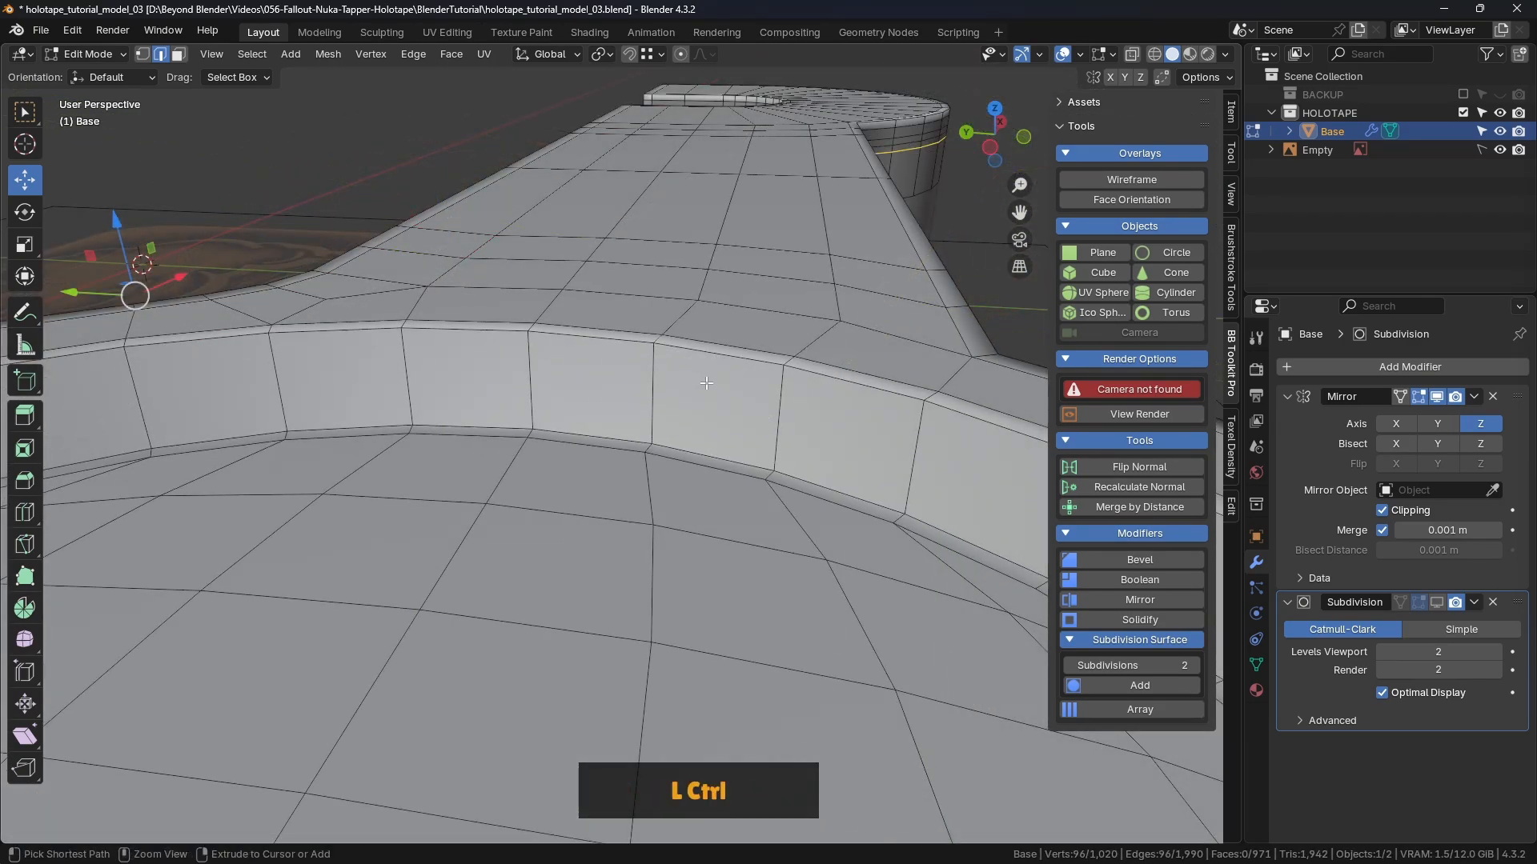
key("ctrl+r")
left_click(706, 383)
left_click(803, 396)
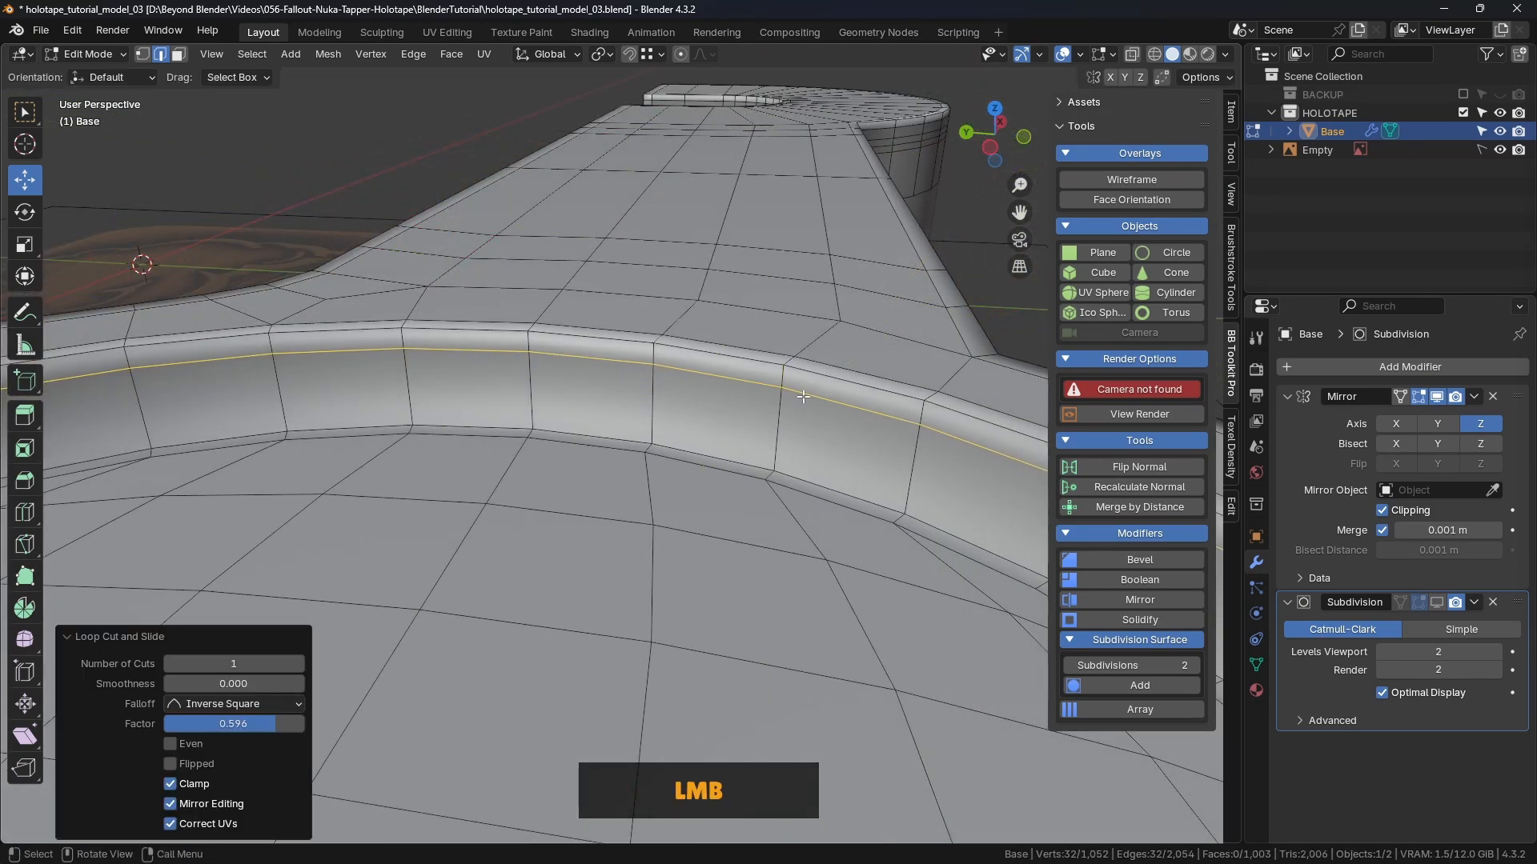
key("ctrl+r")
left_click(793, 414)
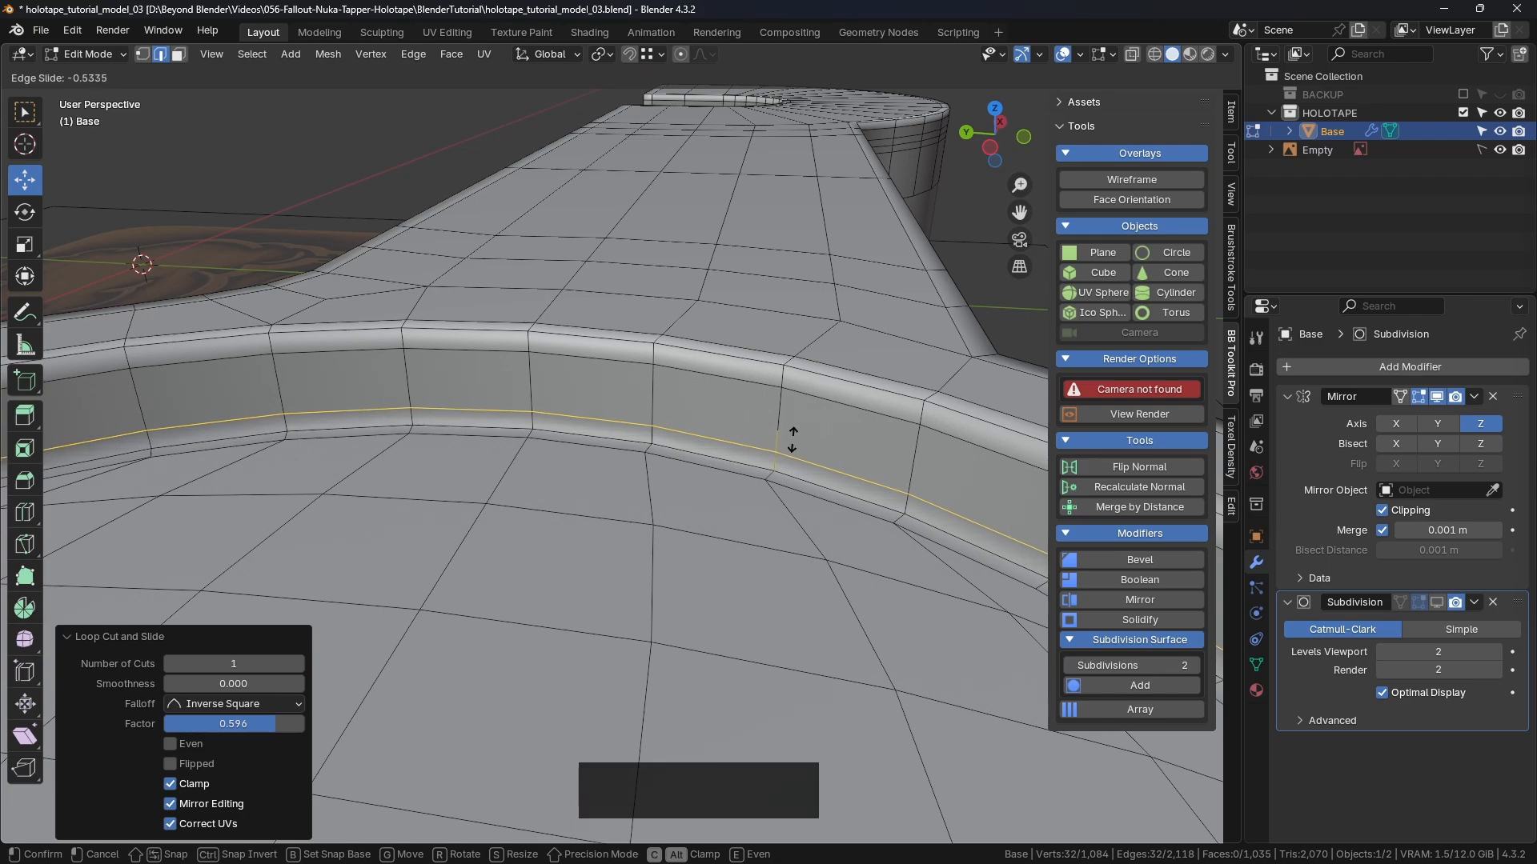
left_click(793, 438)
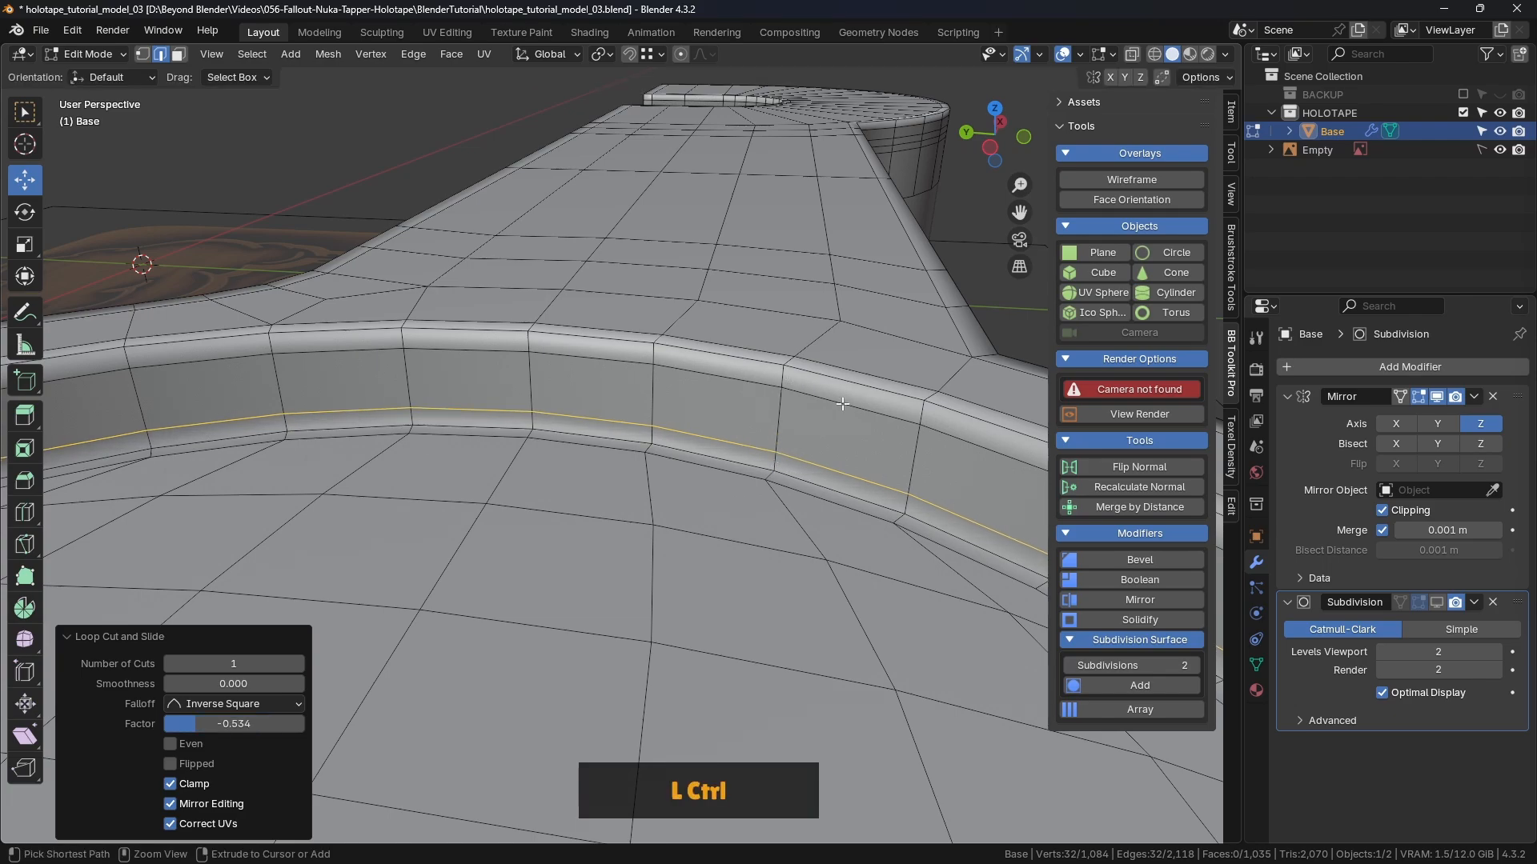
key("ctrl+z")
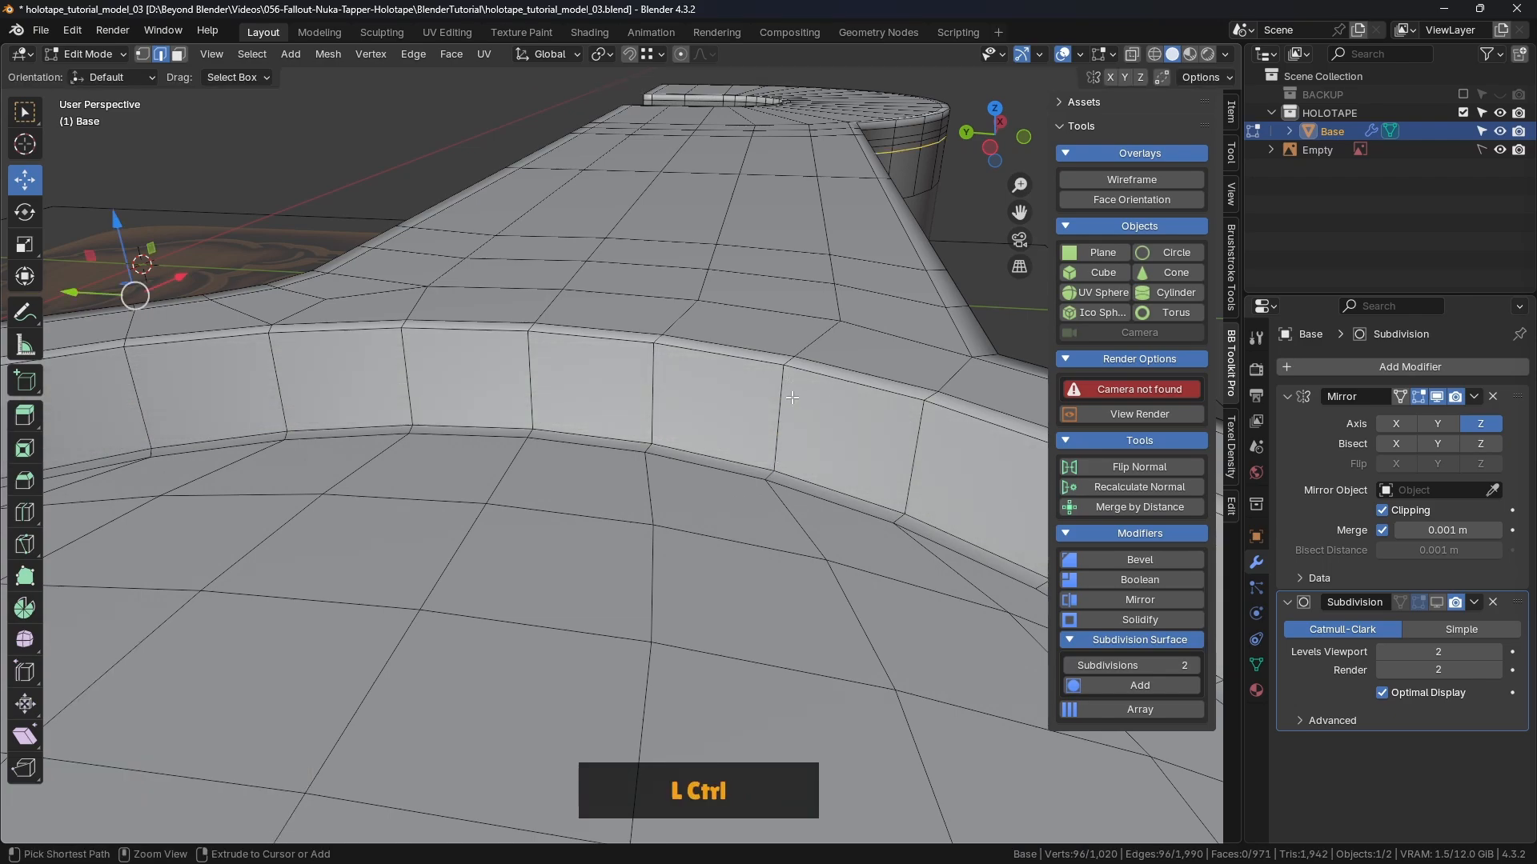
Step: Add six evenly spaced loop cuts around the recess wall
key("ctrl+r")
scroll(782, 412, "up", 4)
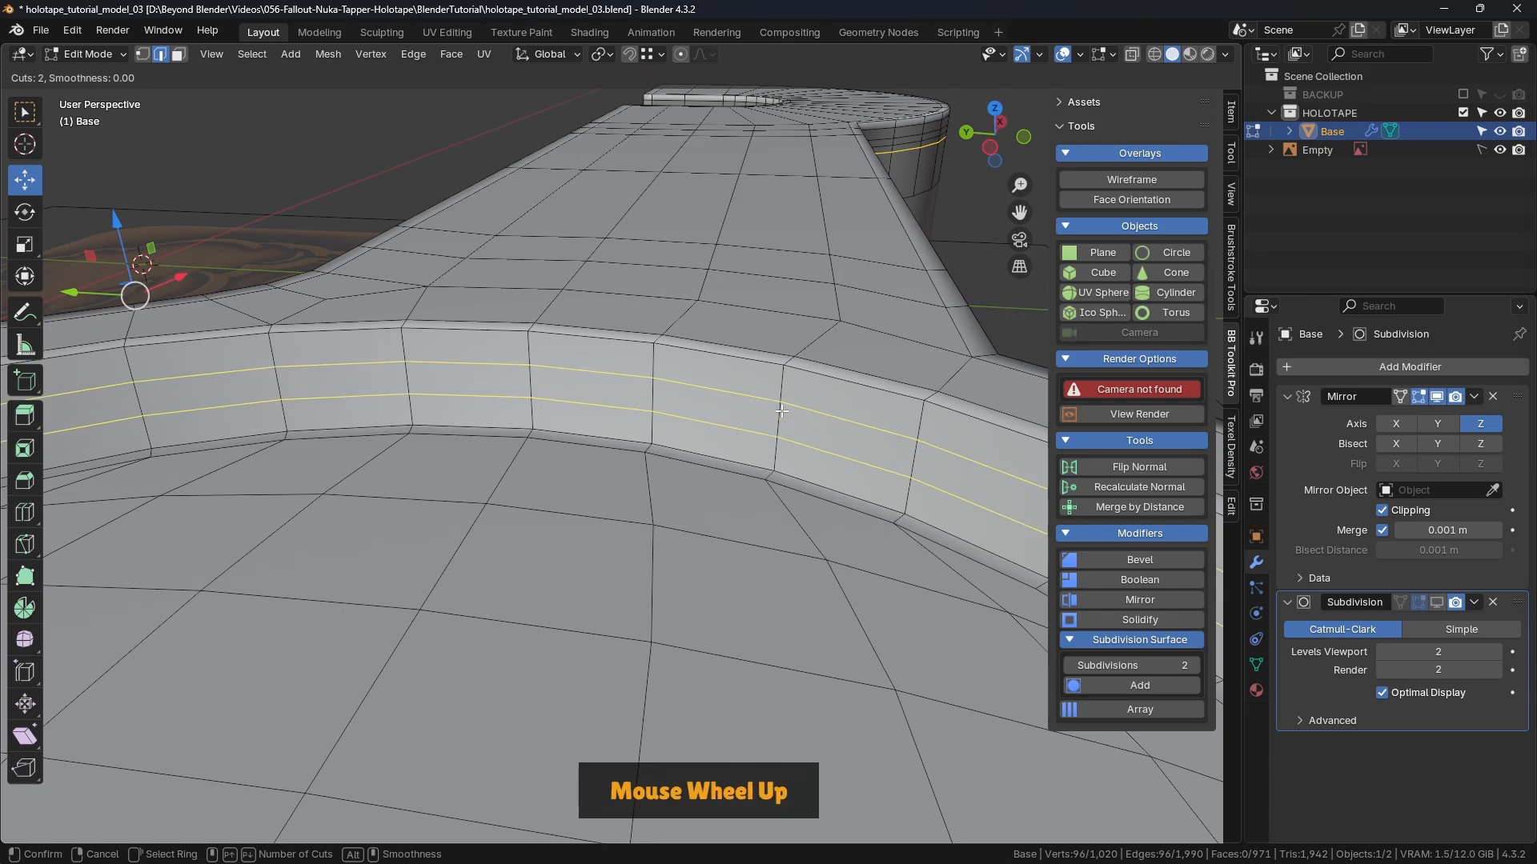
scroll(782, 412, "up", 1)
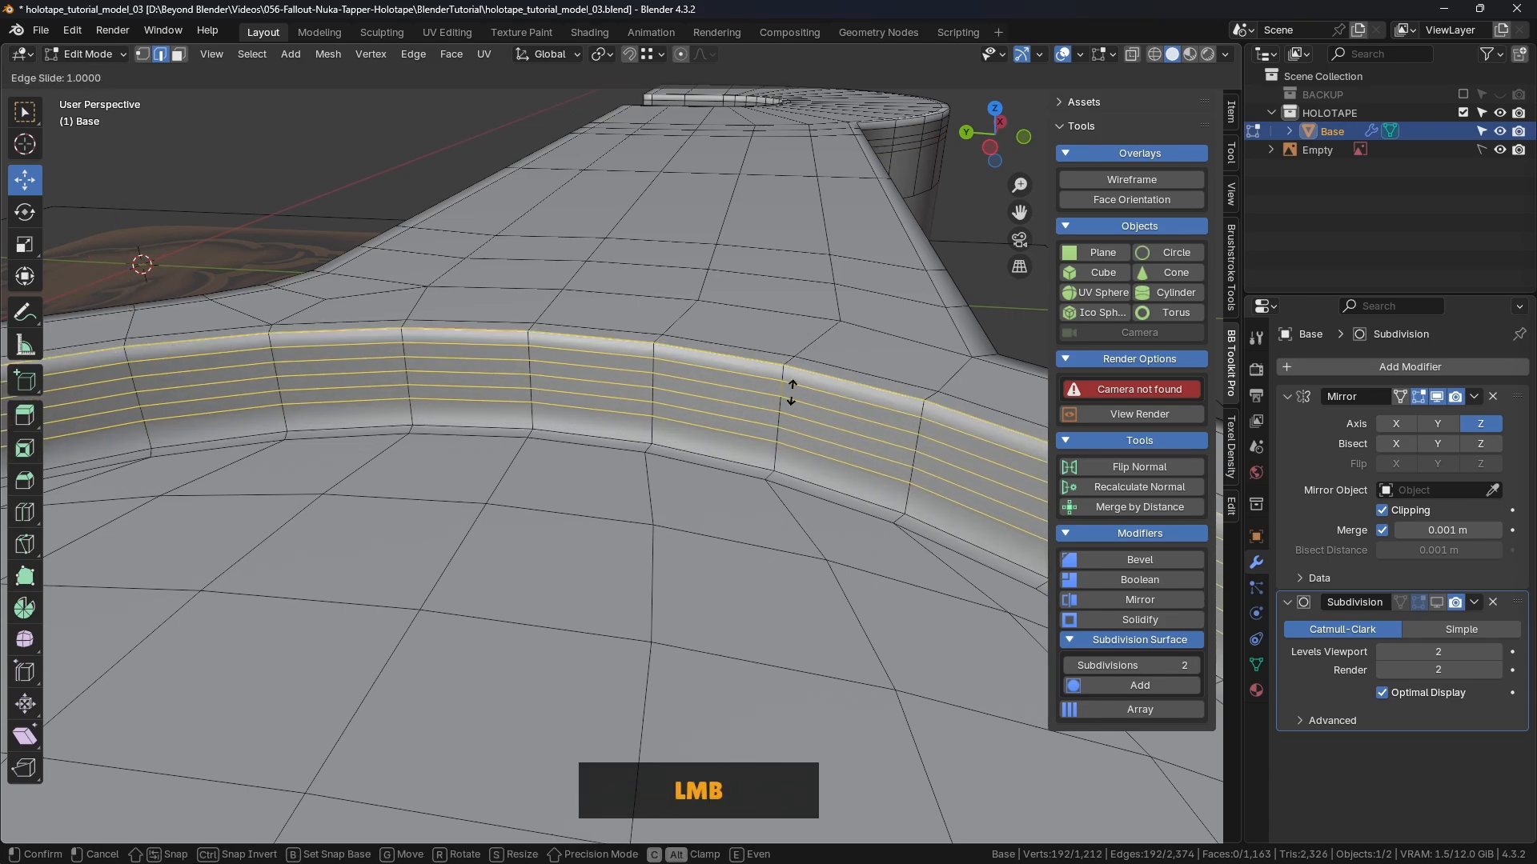
right_click(776, 408)
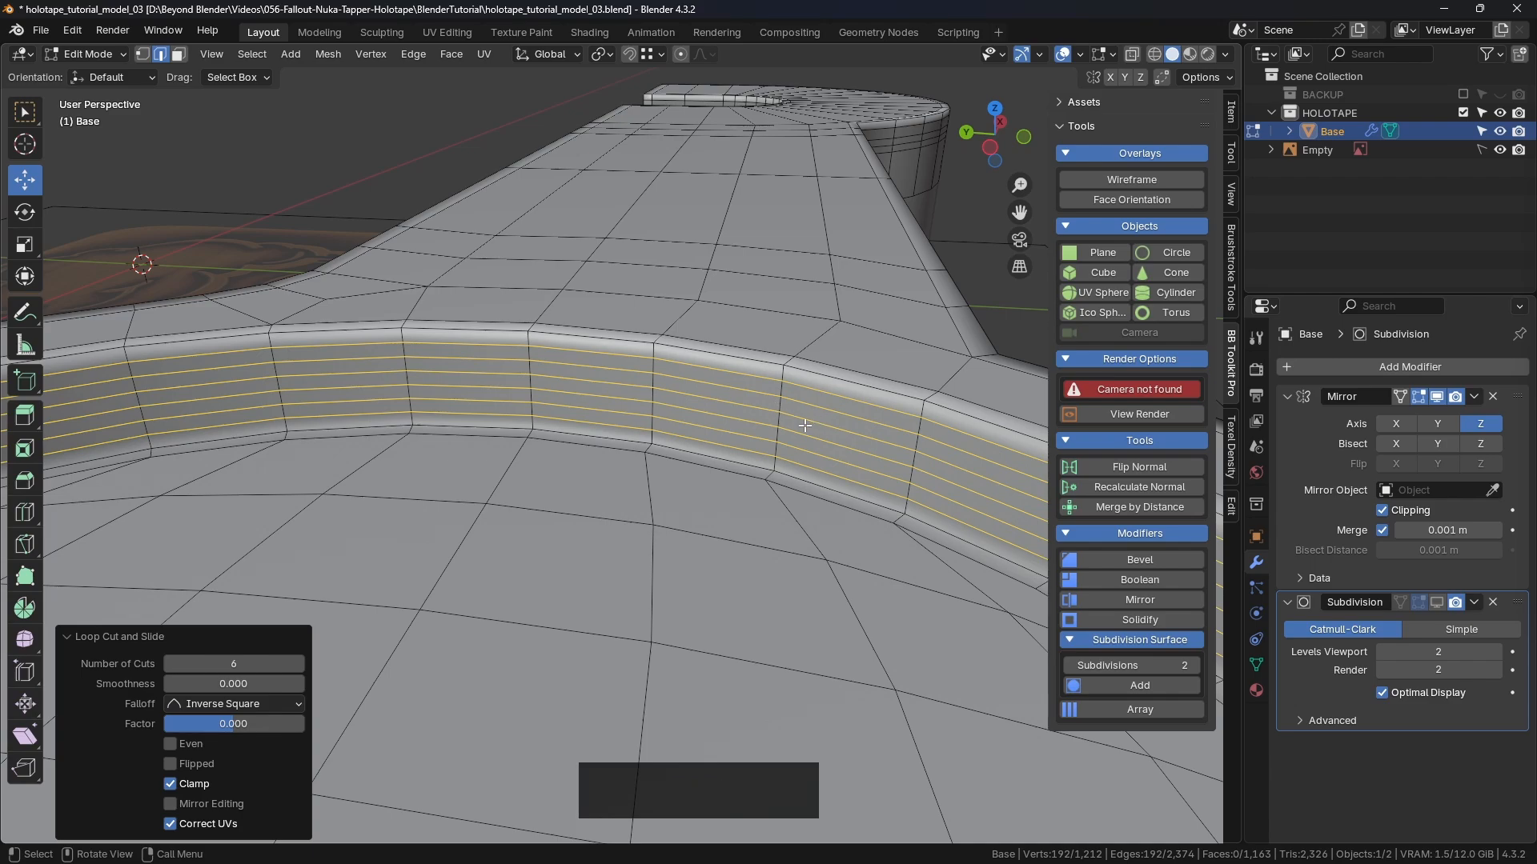
middle_click_drag(805, 425, 604, 359)
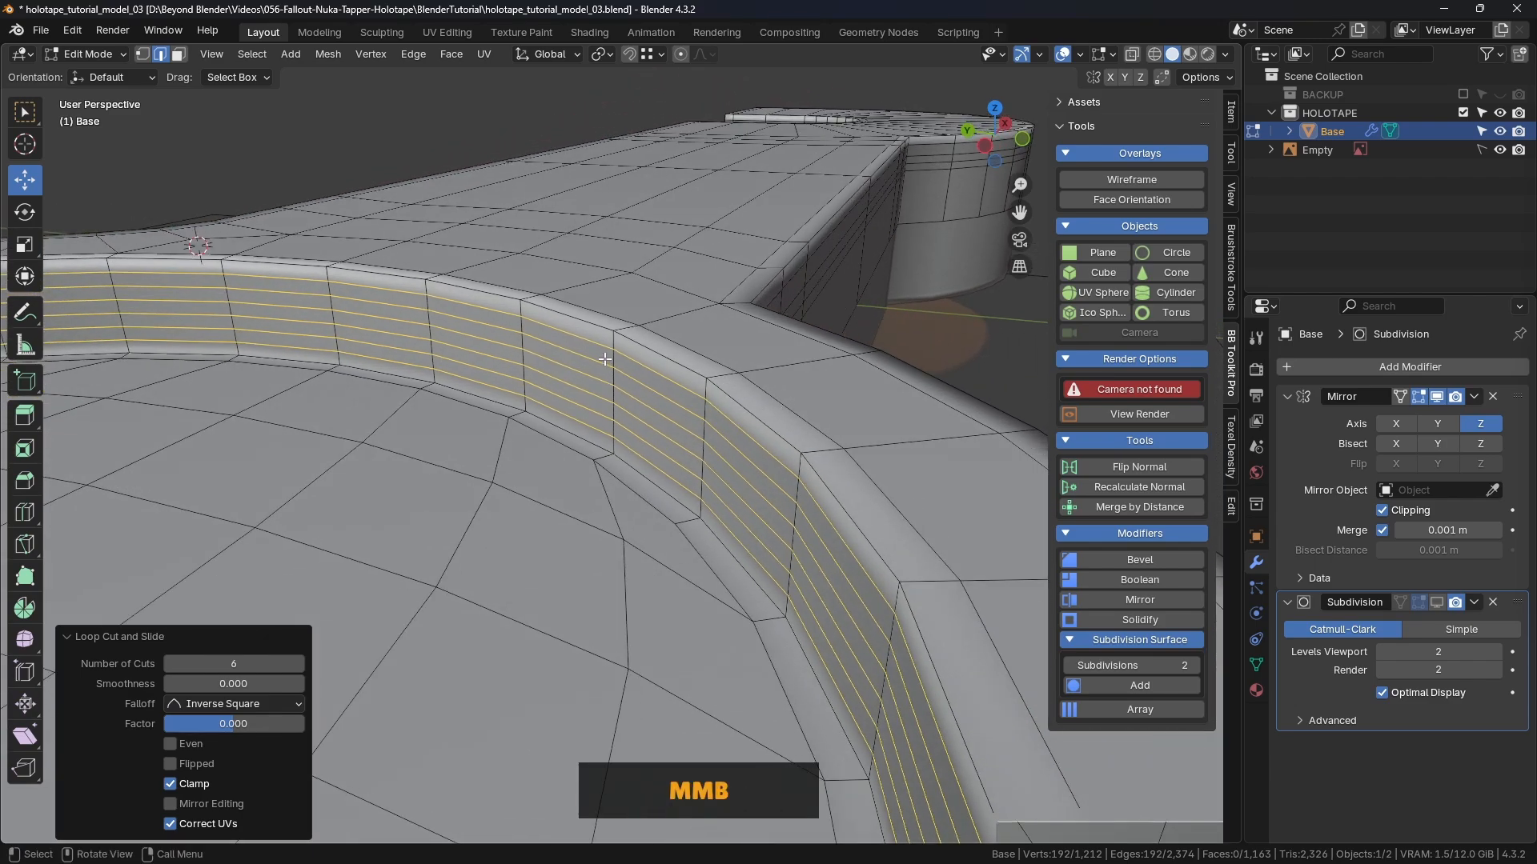
Step: Keep the top and bottom loops and dissolve the four middle ones
left_click(562, 330, "alt+shift")
left_click(558, 428, "alt+shift")
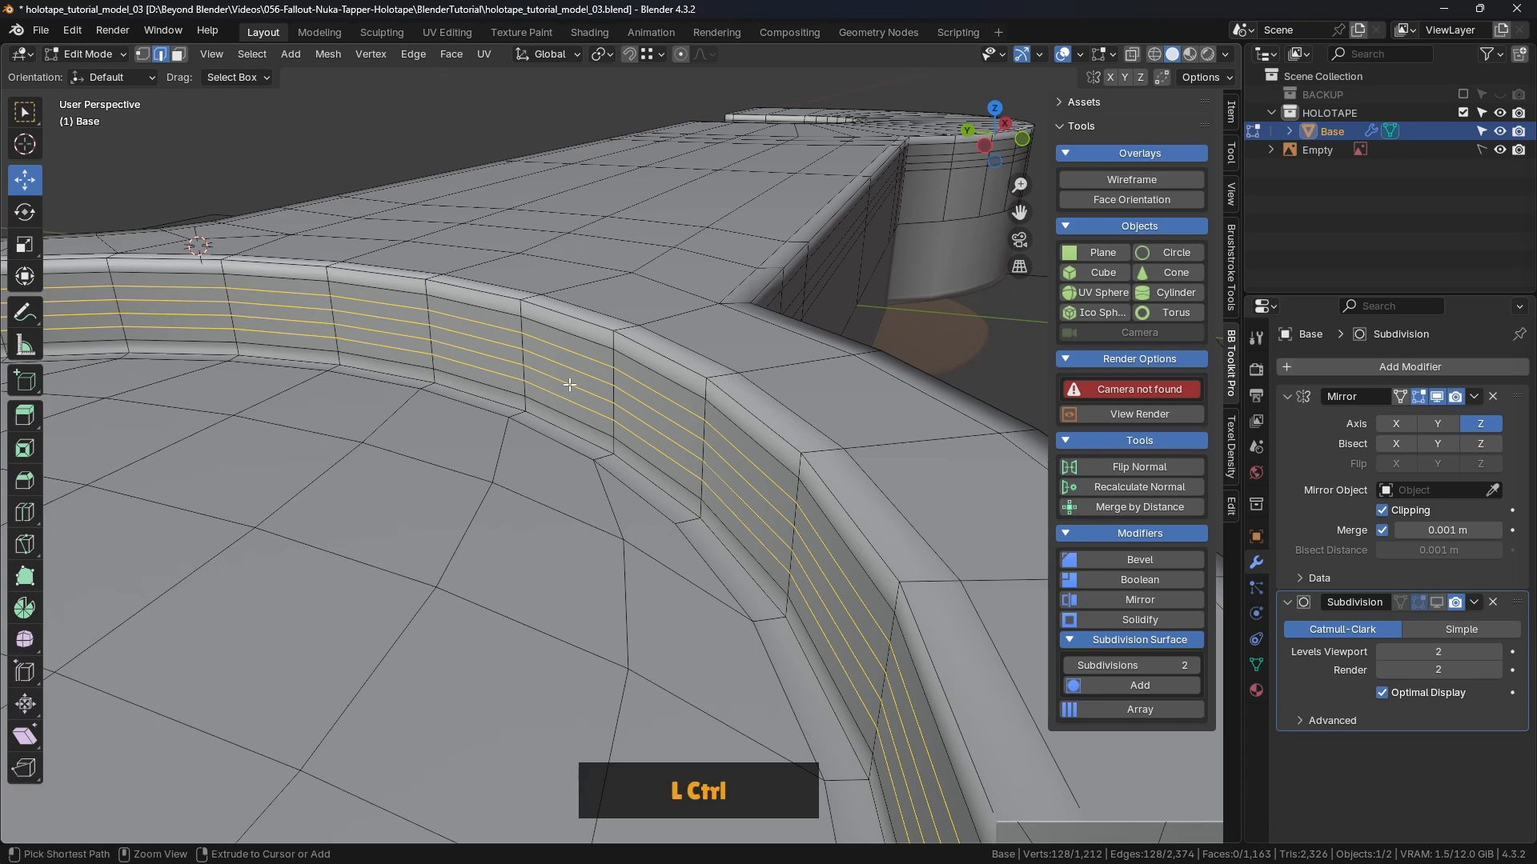
key("ctrl+Delete")
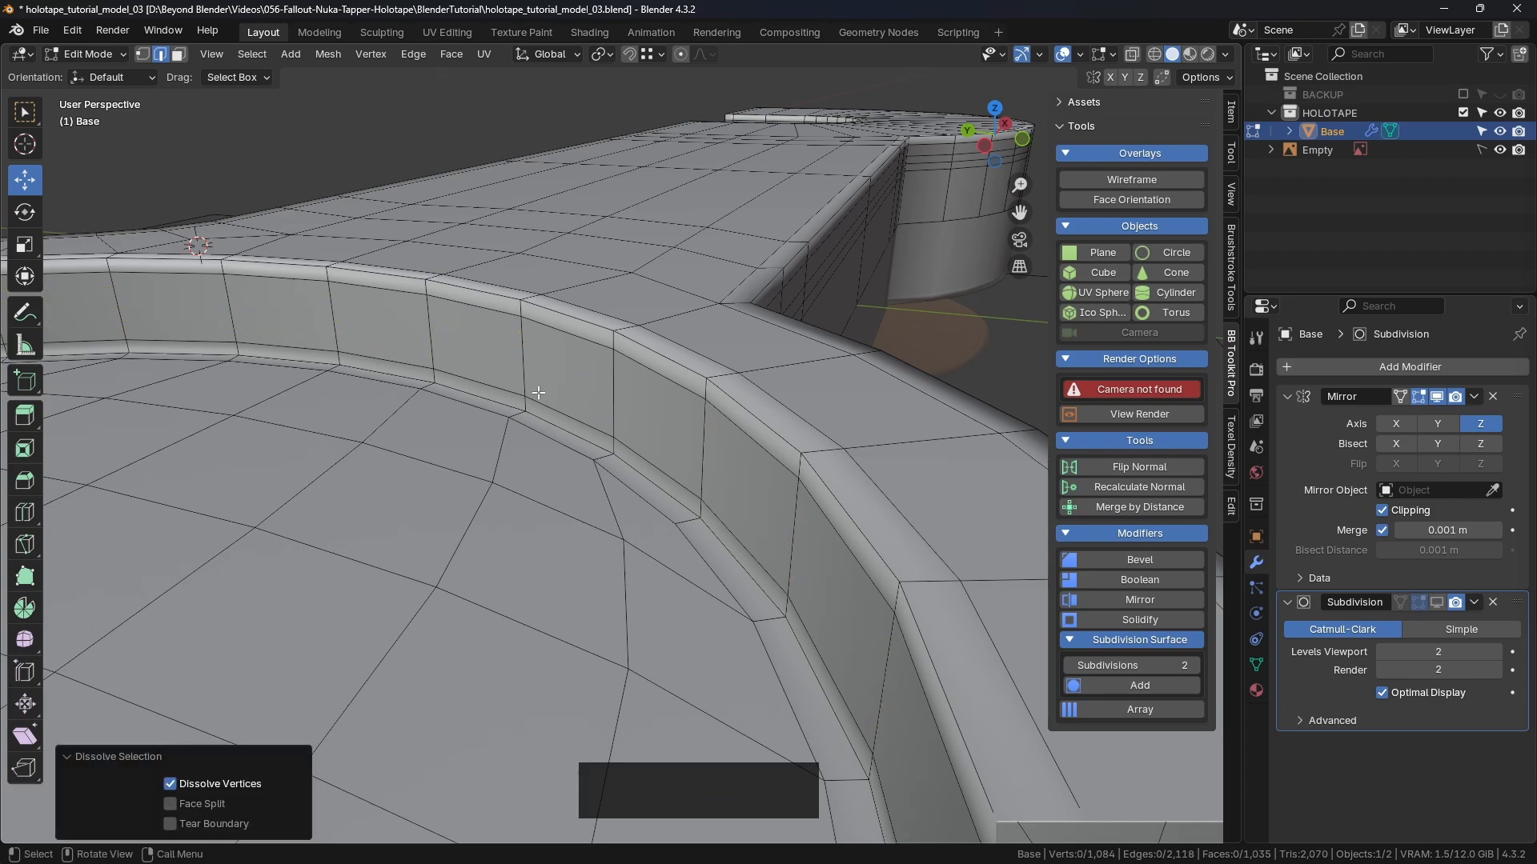
scroll(538, 392, "down", 4)
middle_click_drag(537, 393, 608, 368)
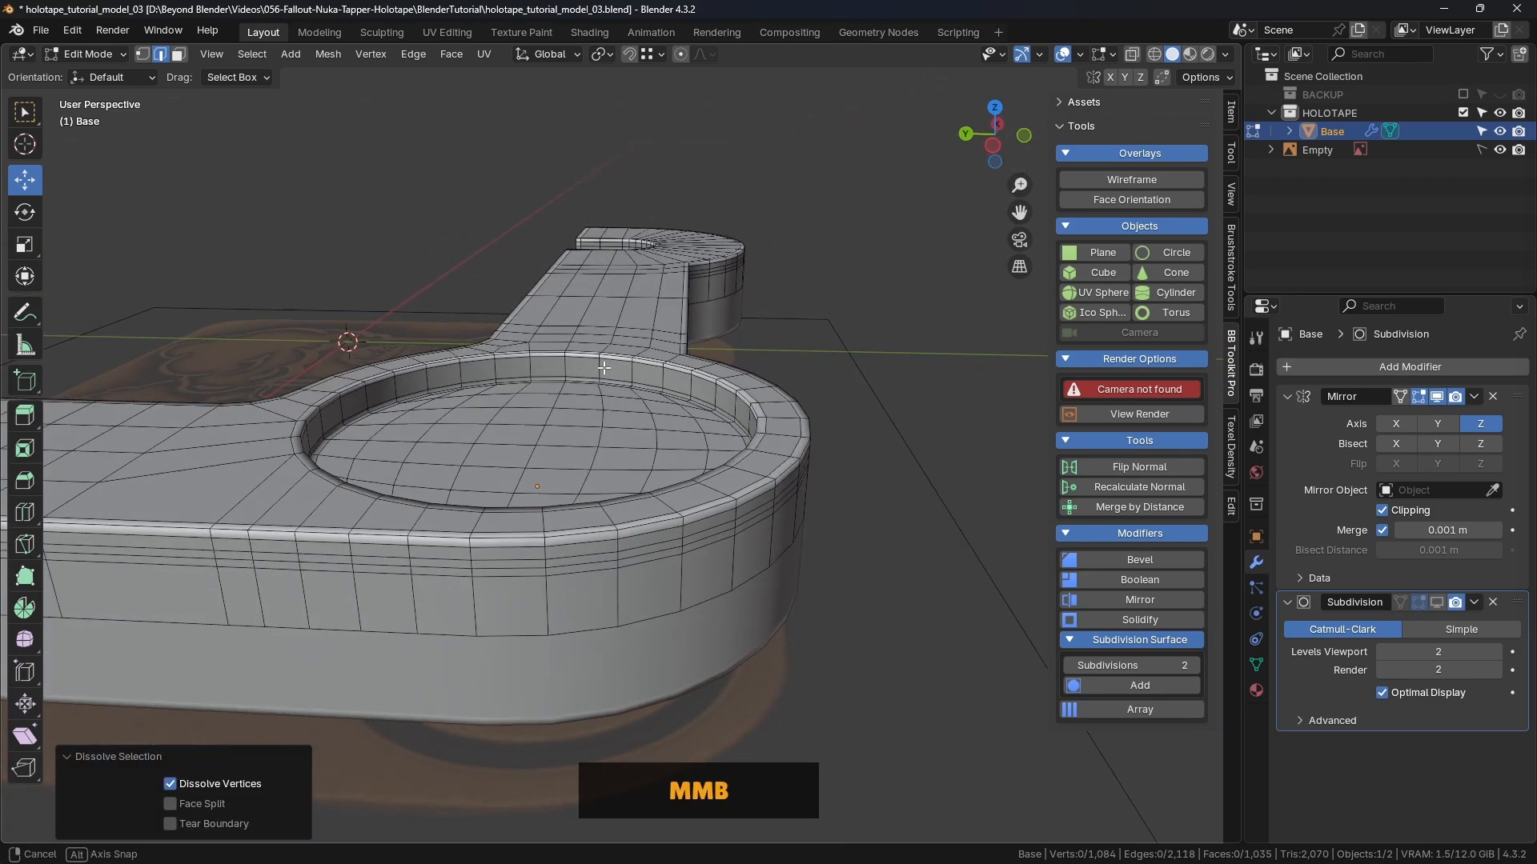
scroll(608, 368, "up", 4)
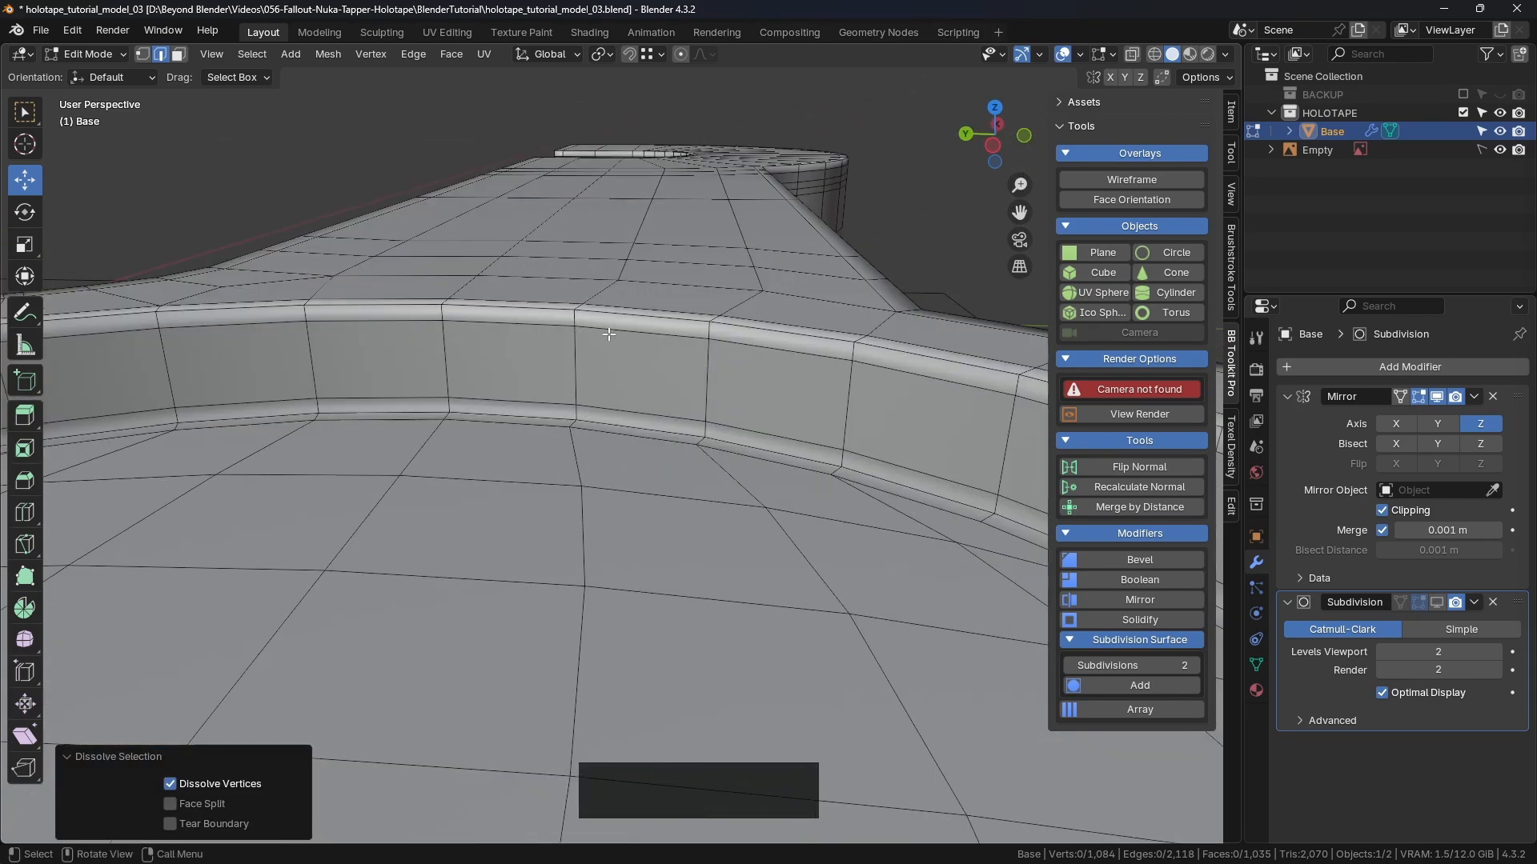
scroll(610, 399, "down", 4)
middle_click_drag(610, 398, 637, 409)
Step: Return to Object Mode, show the Base's Subdivision smoothing, and reselect the Base
key("Tab")
left_click(390, 424)
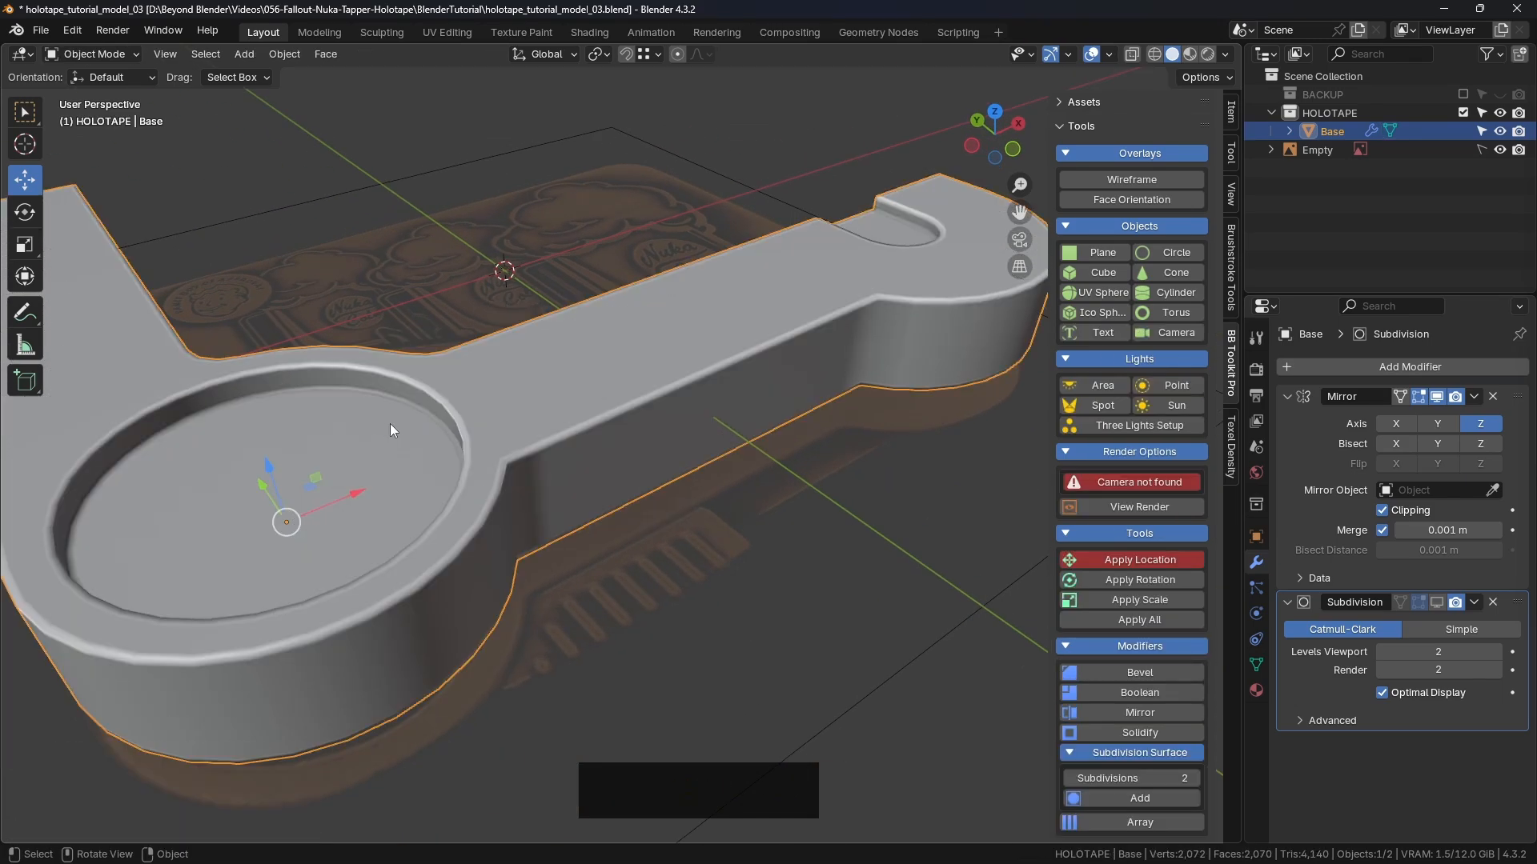
left_click(930, 522)
left_click(1437, 602)
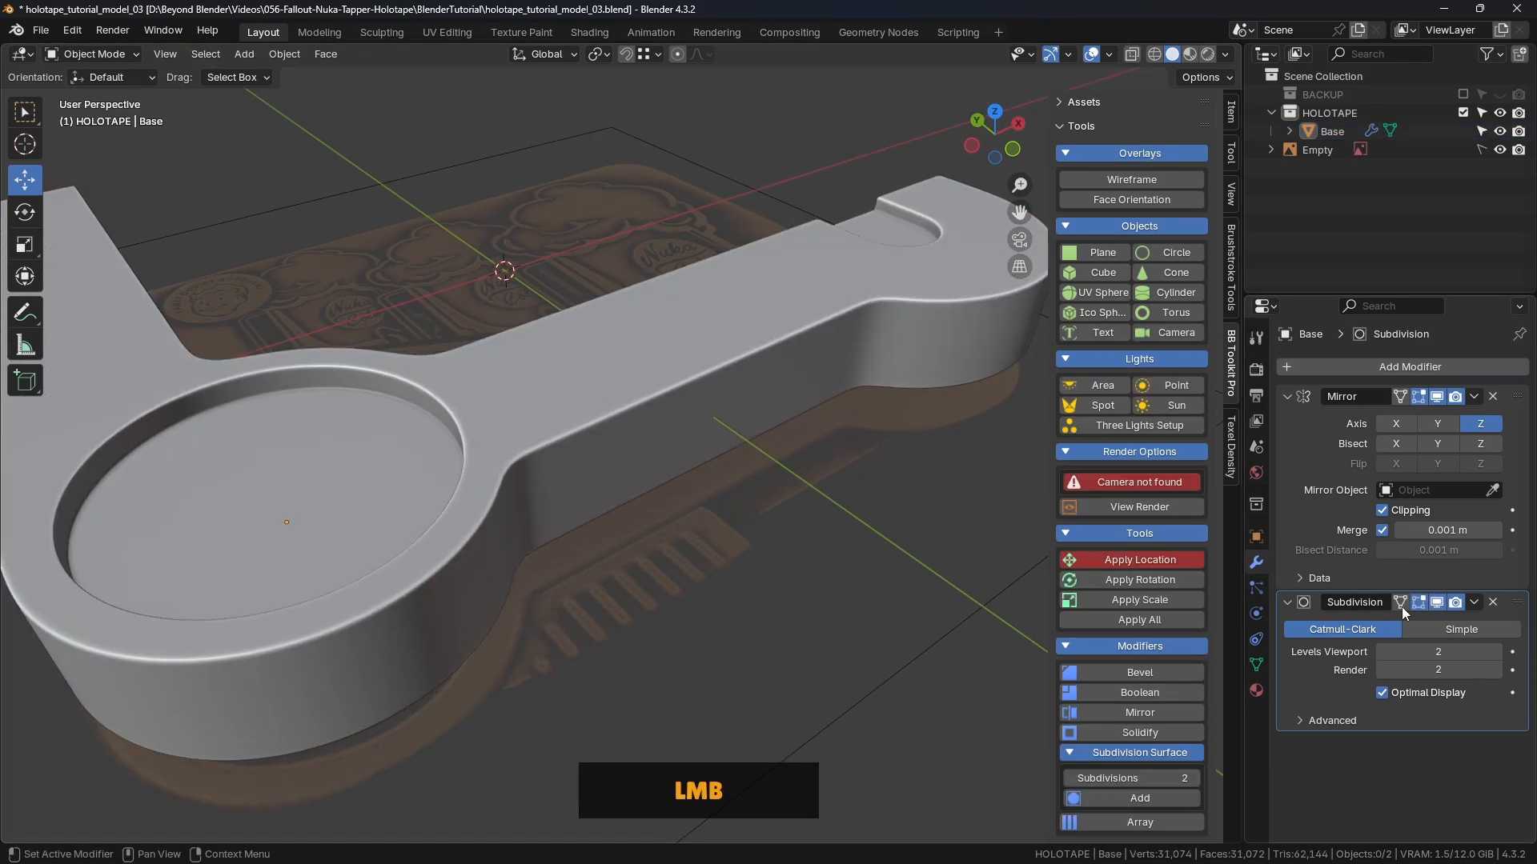
scroll(756, 530, "down", 2)
middle_click_drag(756, 530, 772, 358, "shift")
scroll(741, 439, "up", 3)
scroll(742, 438, "down", 3)
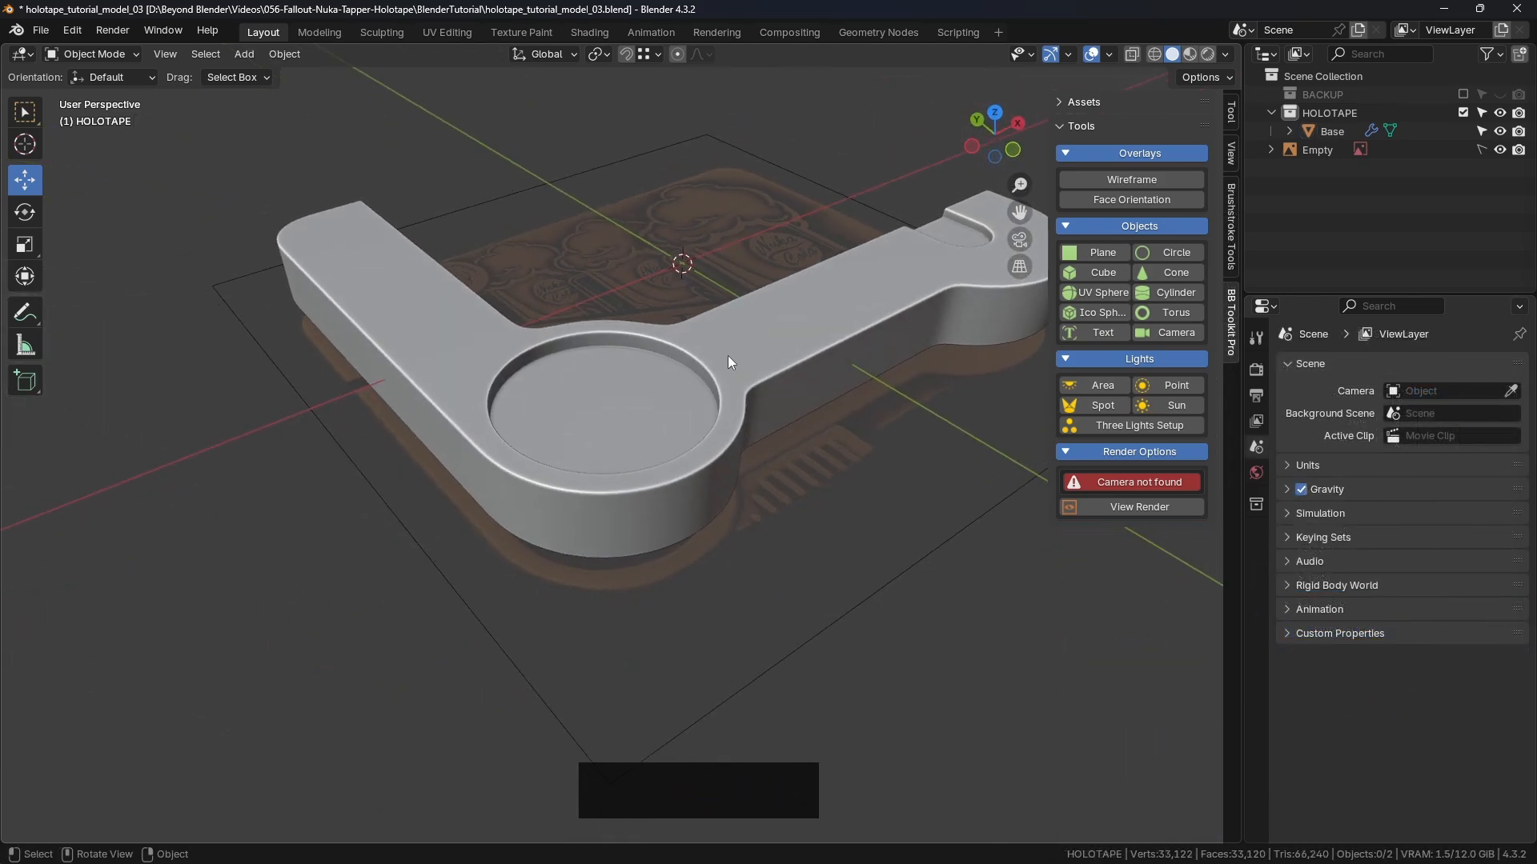
left_click(645, 406)
middle_click_drag(841, 513, 706, 411, "shift")
Step: Snap the 3D cursor to the recess's centre vertex in Edit Mode, then return to Object Mode
key("ctrl+Tab")
left_click(855, 412)
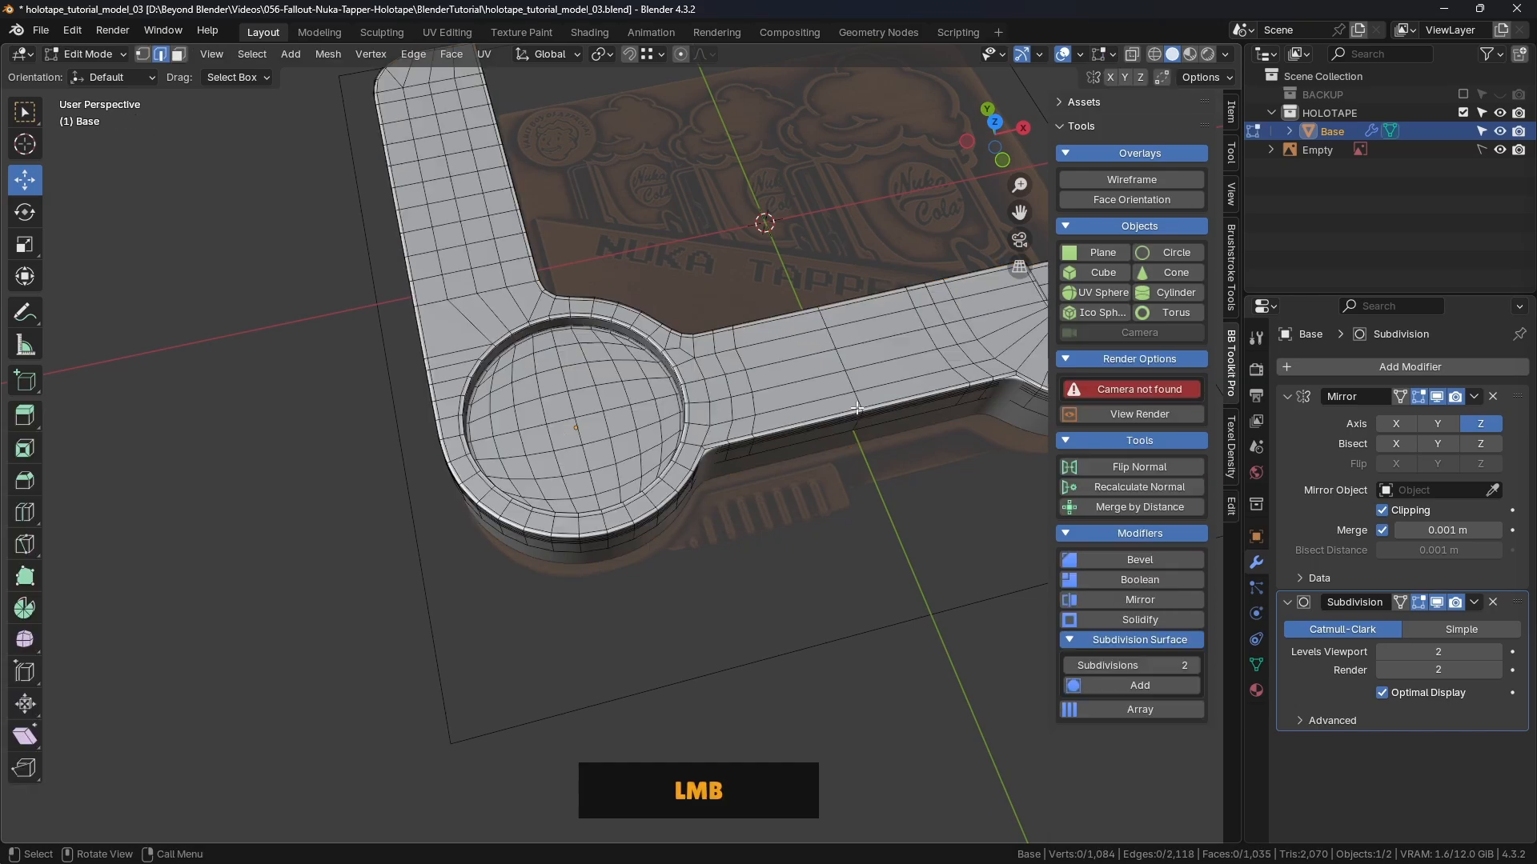
middle_click_drag(854, 411, 797, 479)
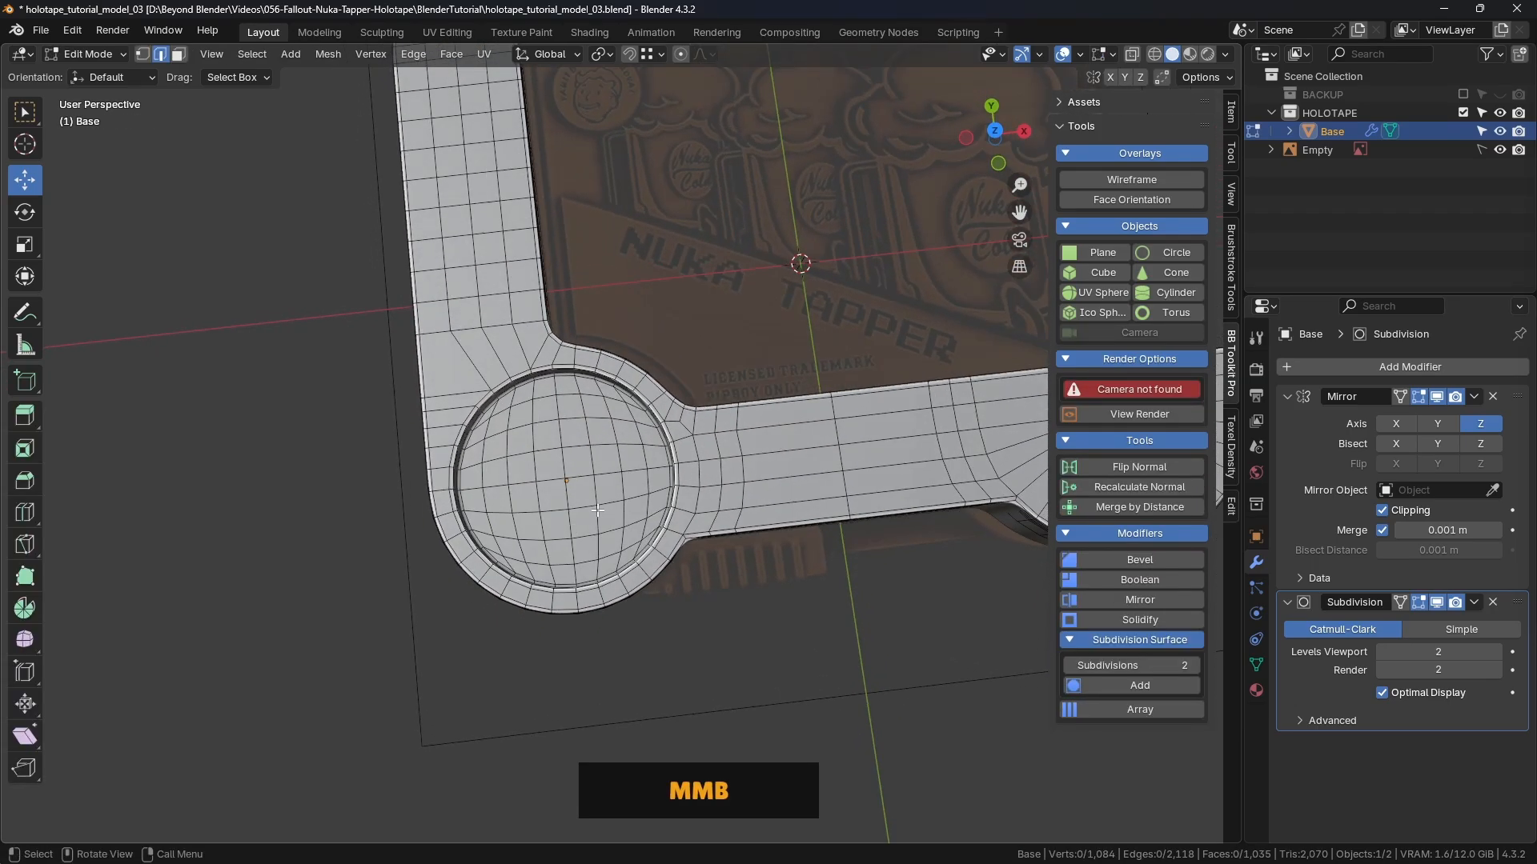
middle_click_drag(673, 569, 706, 411)
key("shift+s")
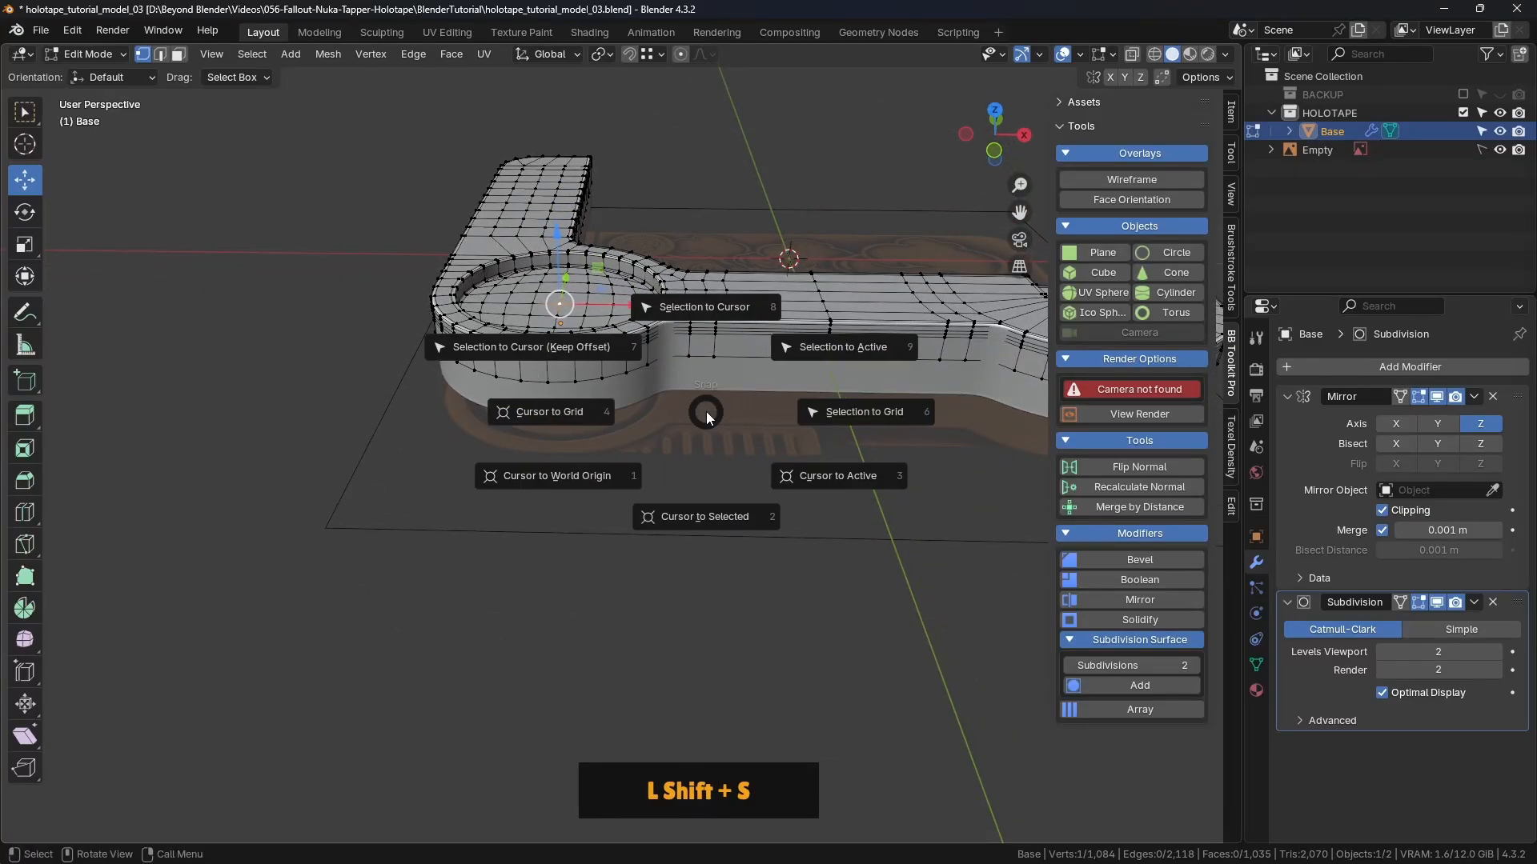
left_click(718, 520)
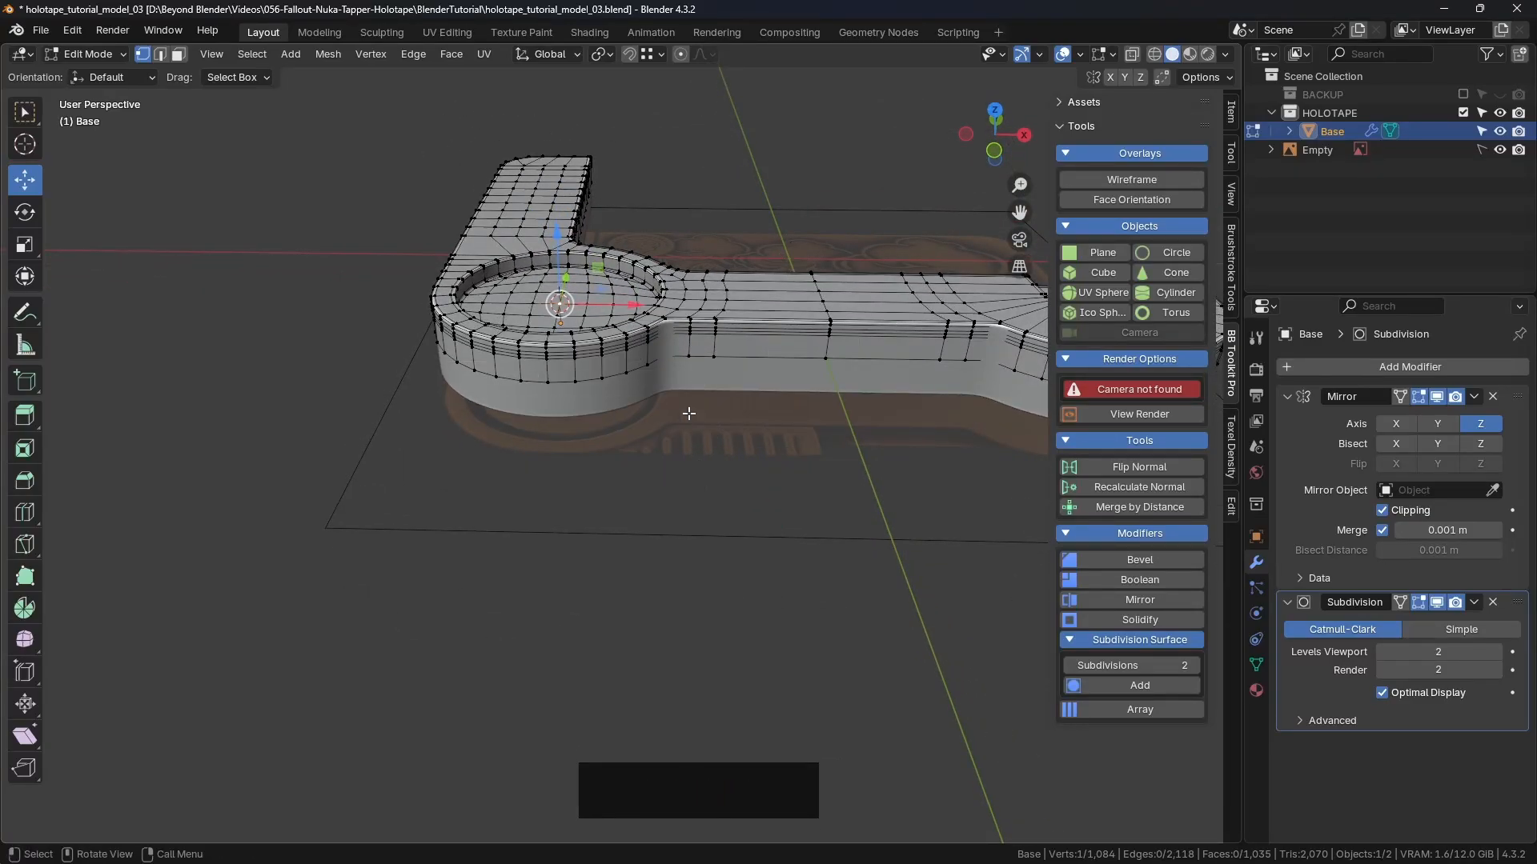
key("Tab")
left_click(547, 415)
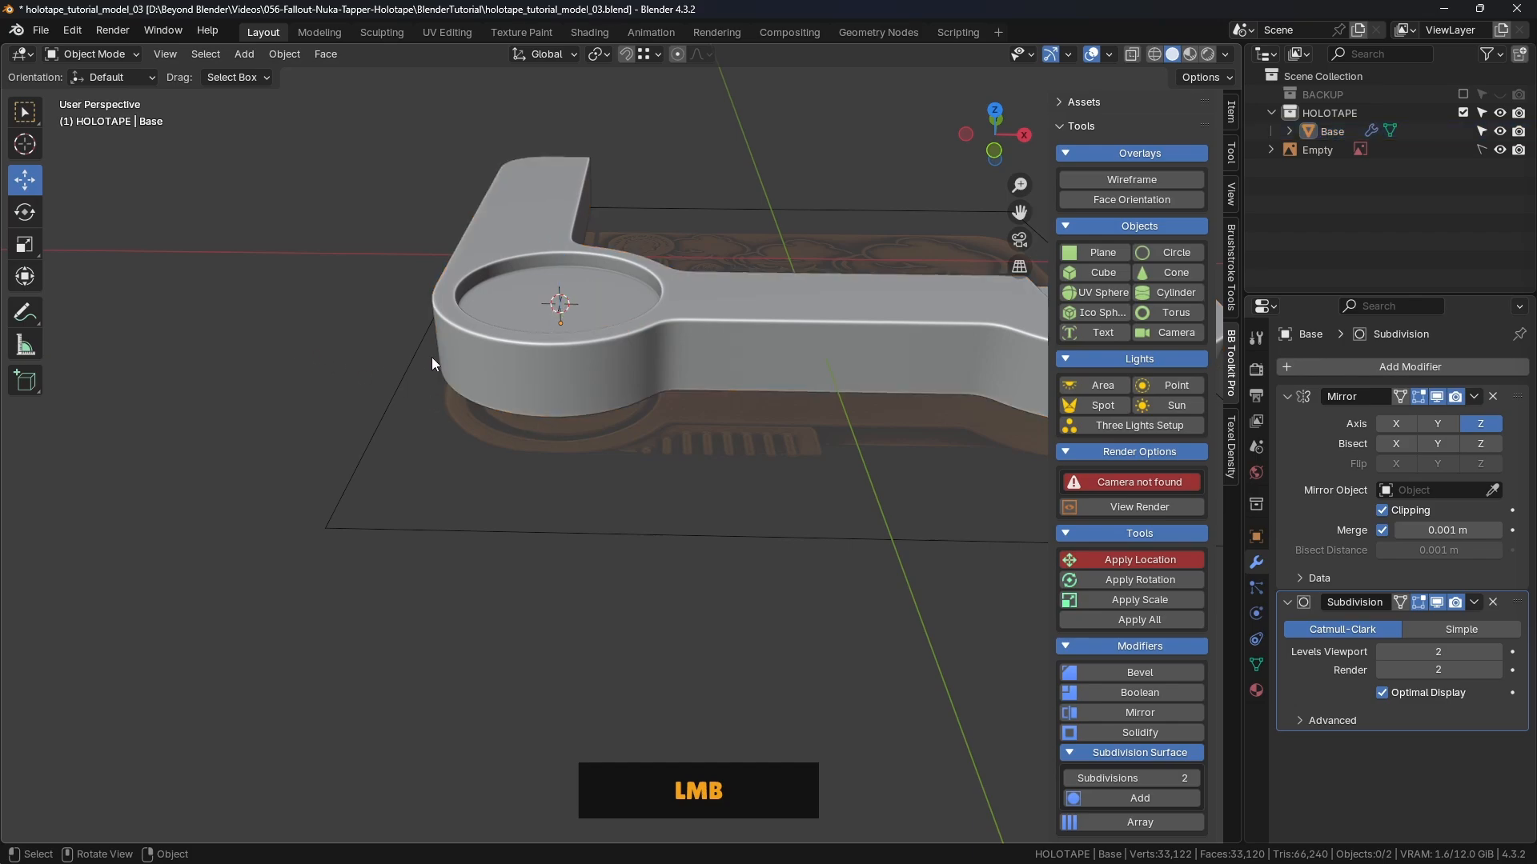
middle_click_drag(431, 357, 800, 334, "shift")
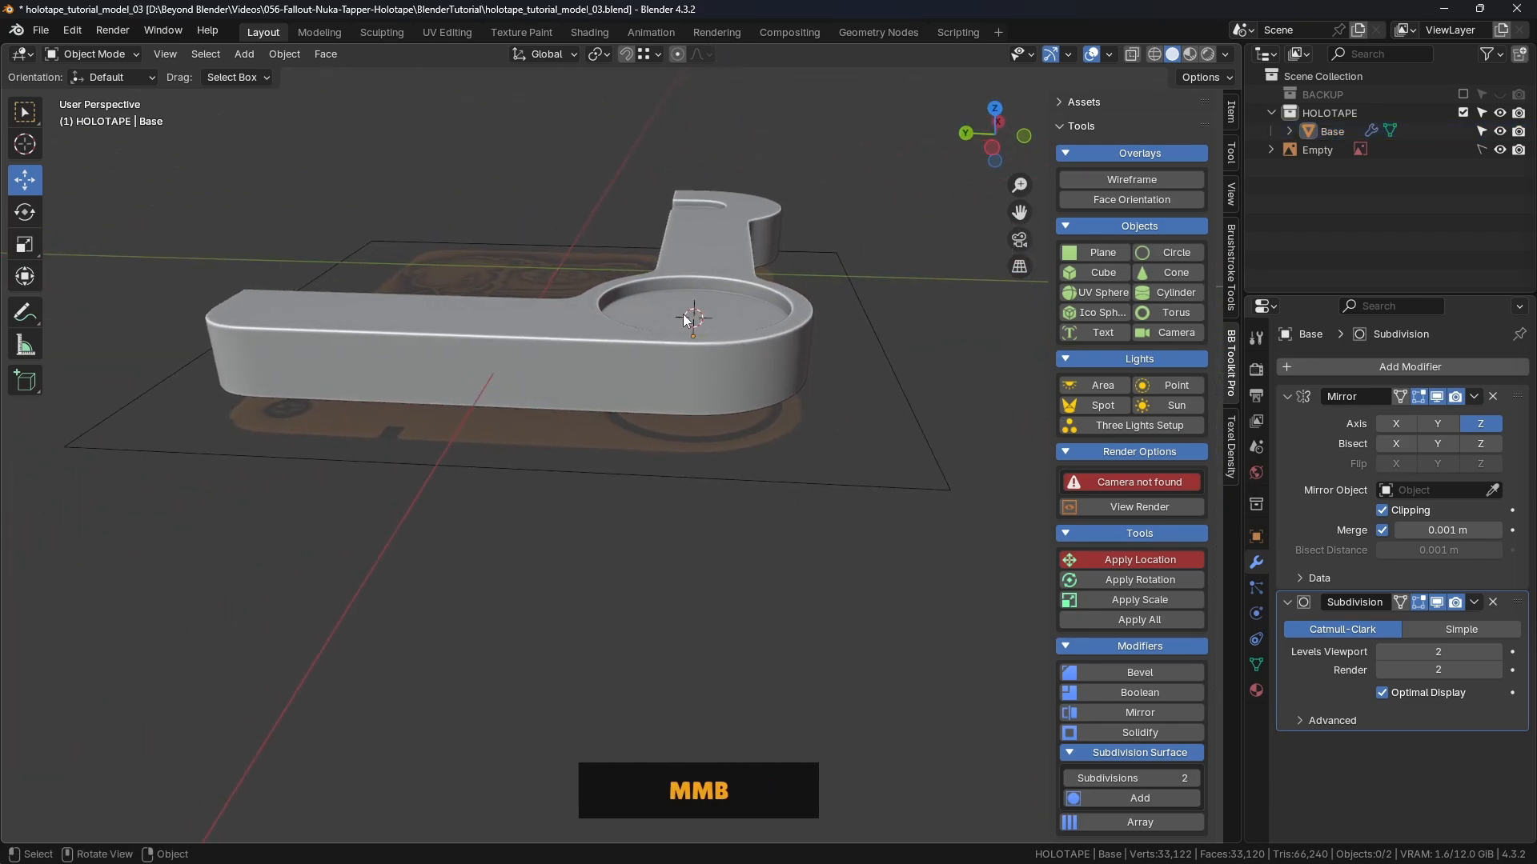
Step: Add a cylinder with radius 0.026 m and depth 0.01 m
scroll(717, 371, "down", 2)
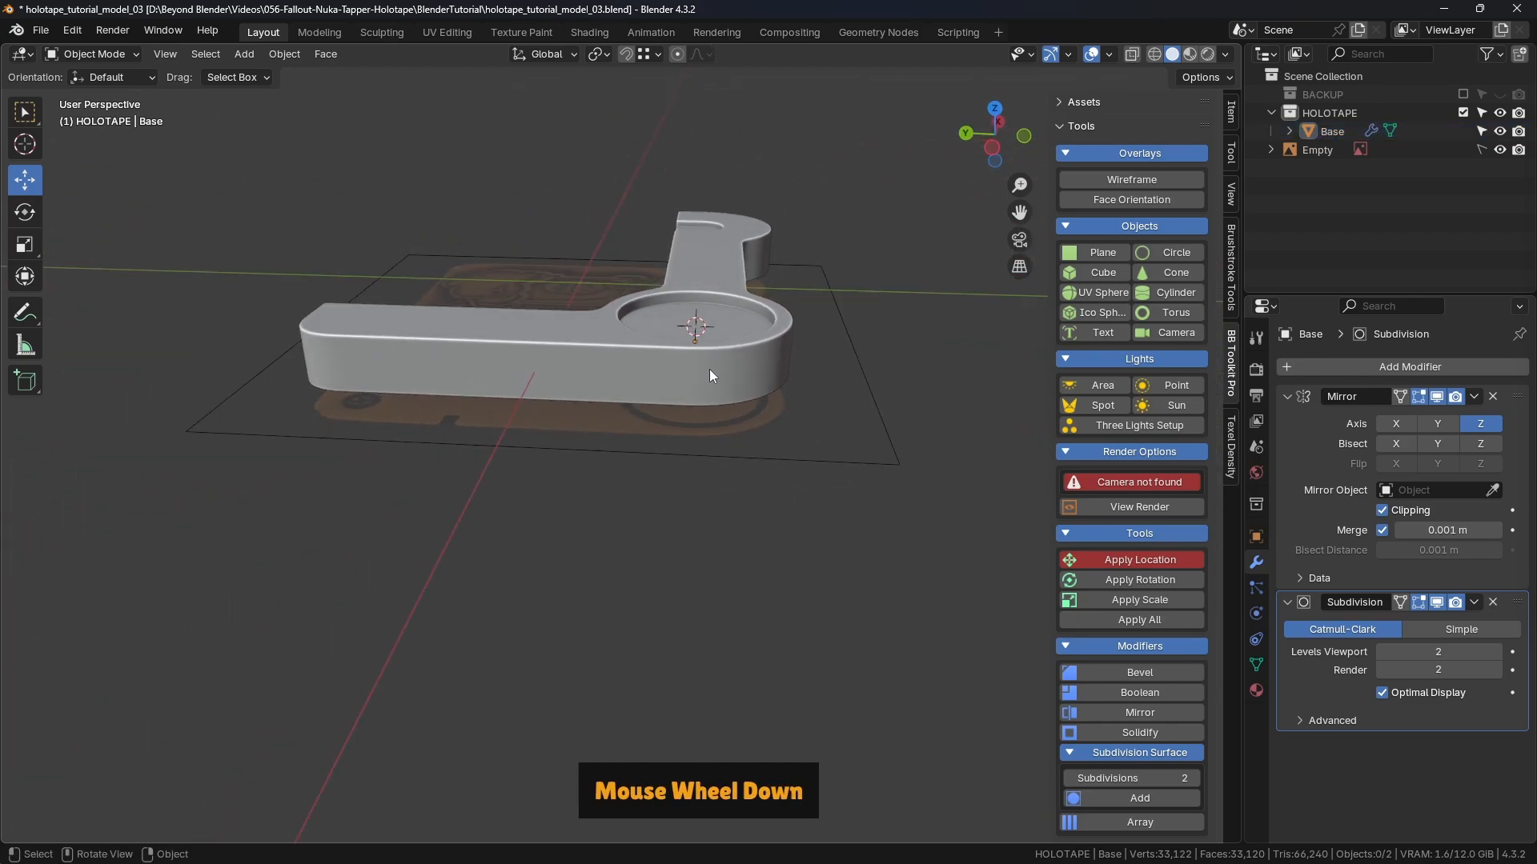
middle_click_drag(709, 368, 685, 460)
middle_click_drag(674, 461, 818, 384)
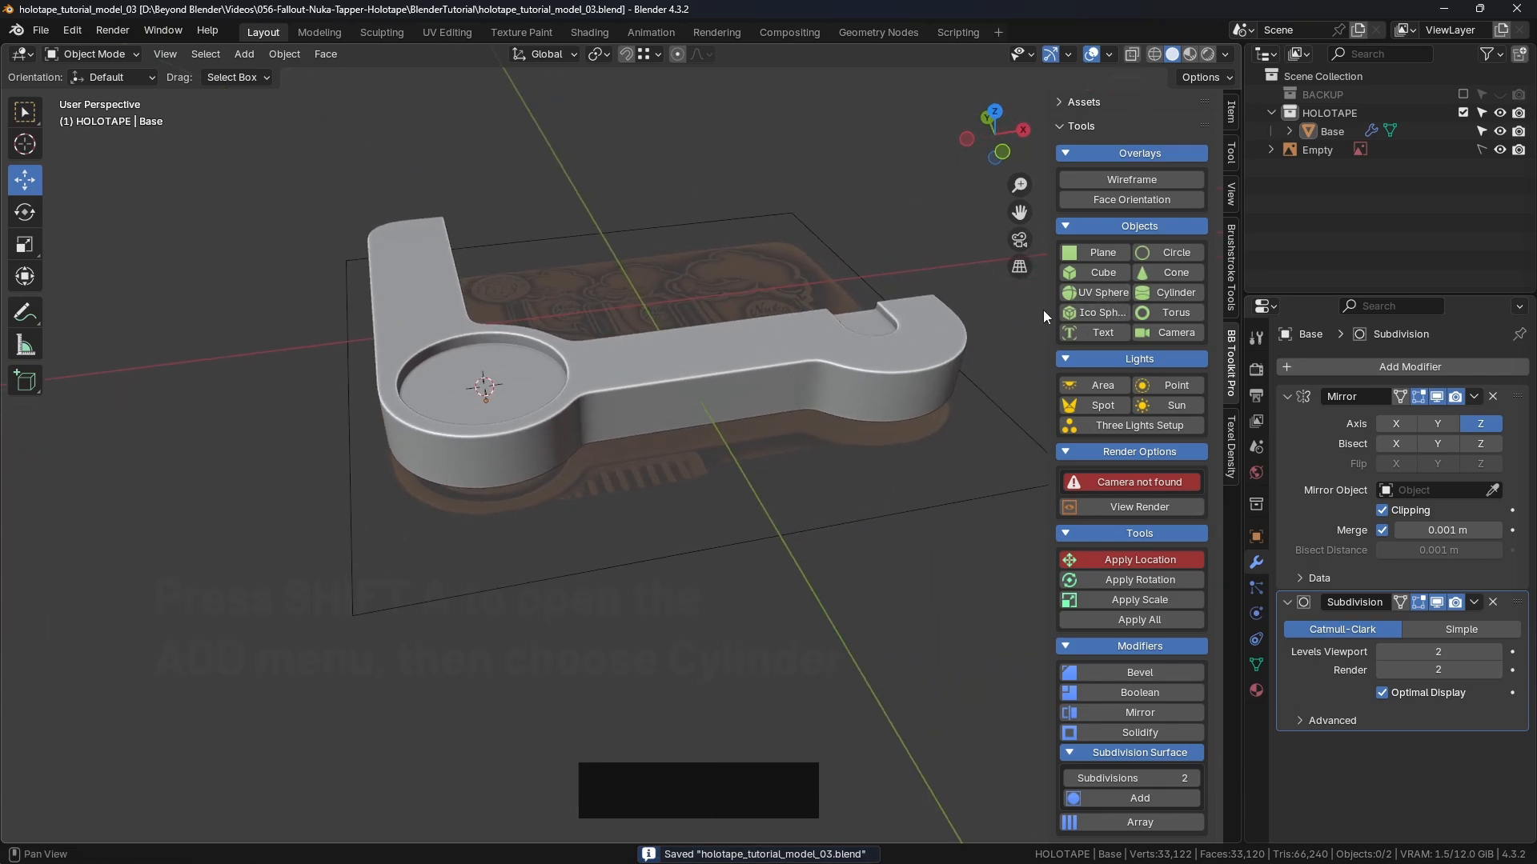
left_click(1179, 292)
scroll(568, 418, "down", 10)
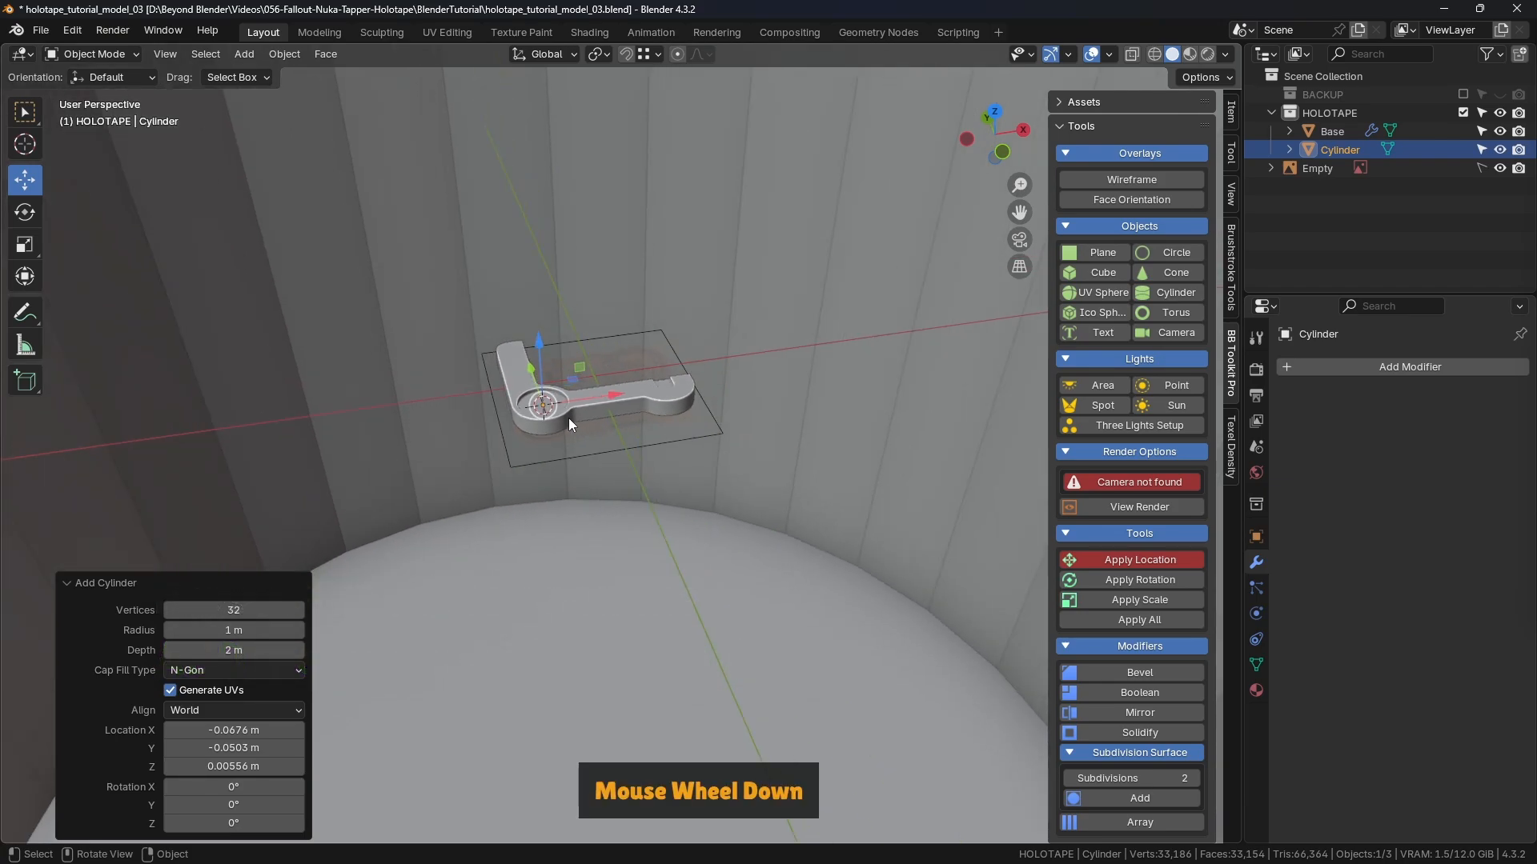
mouse_move(251, 630)
left_mouse_down()
mouse_move(169, 630)
mouse_move(255, 630)
left_mouse_up()
scroll(551, 426, "up", 13)
left_click_drag(253, 650, 184, 650)
middle_click_drag(355, 623, 362, 611, "shift")
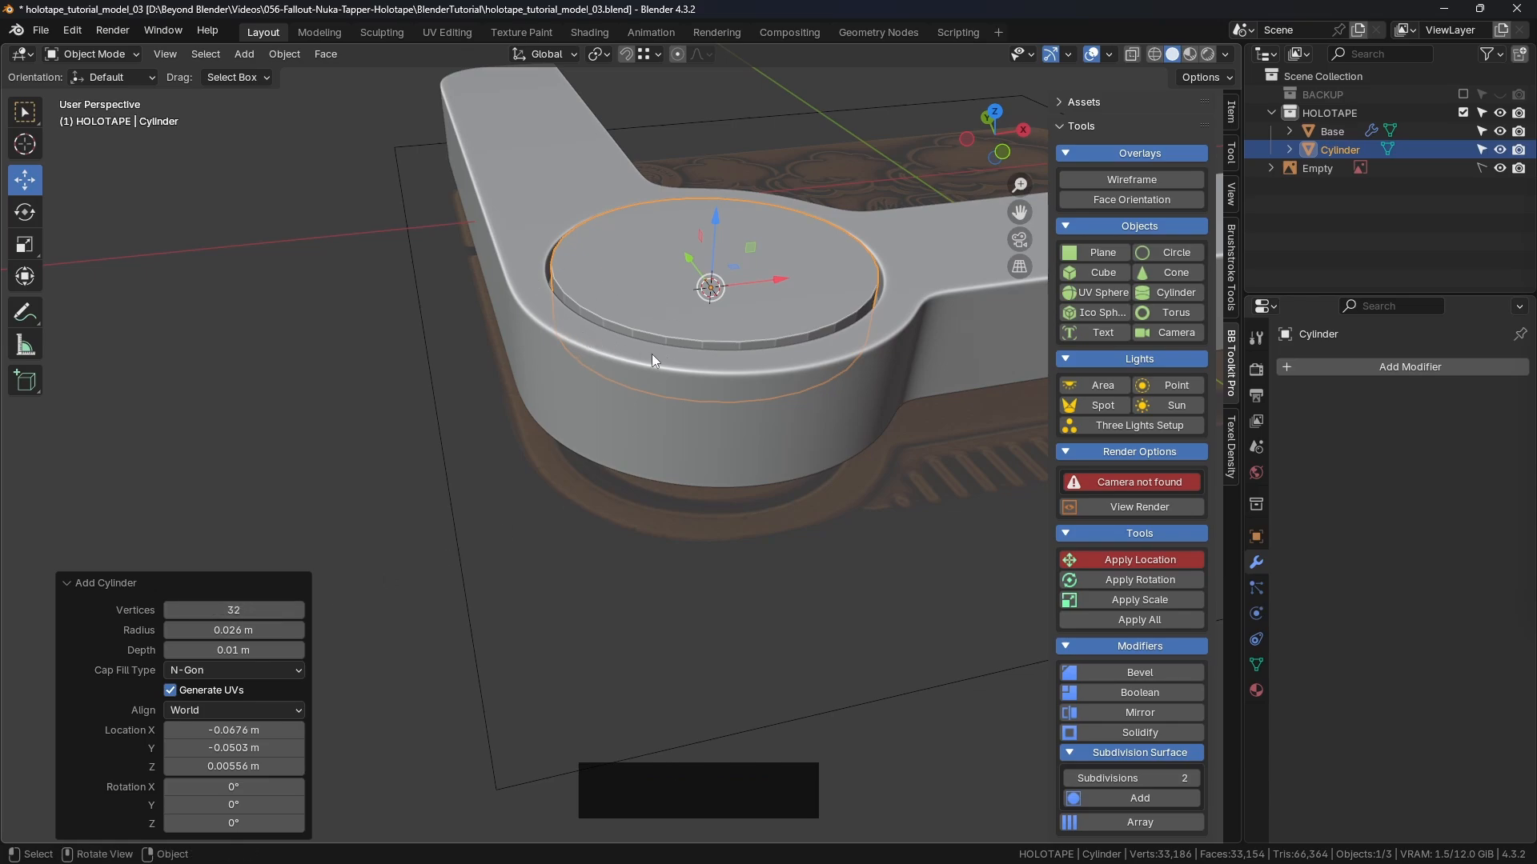
middle_click_drag(802, 339, 762, 305, "shift")
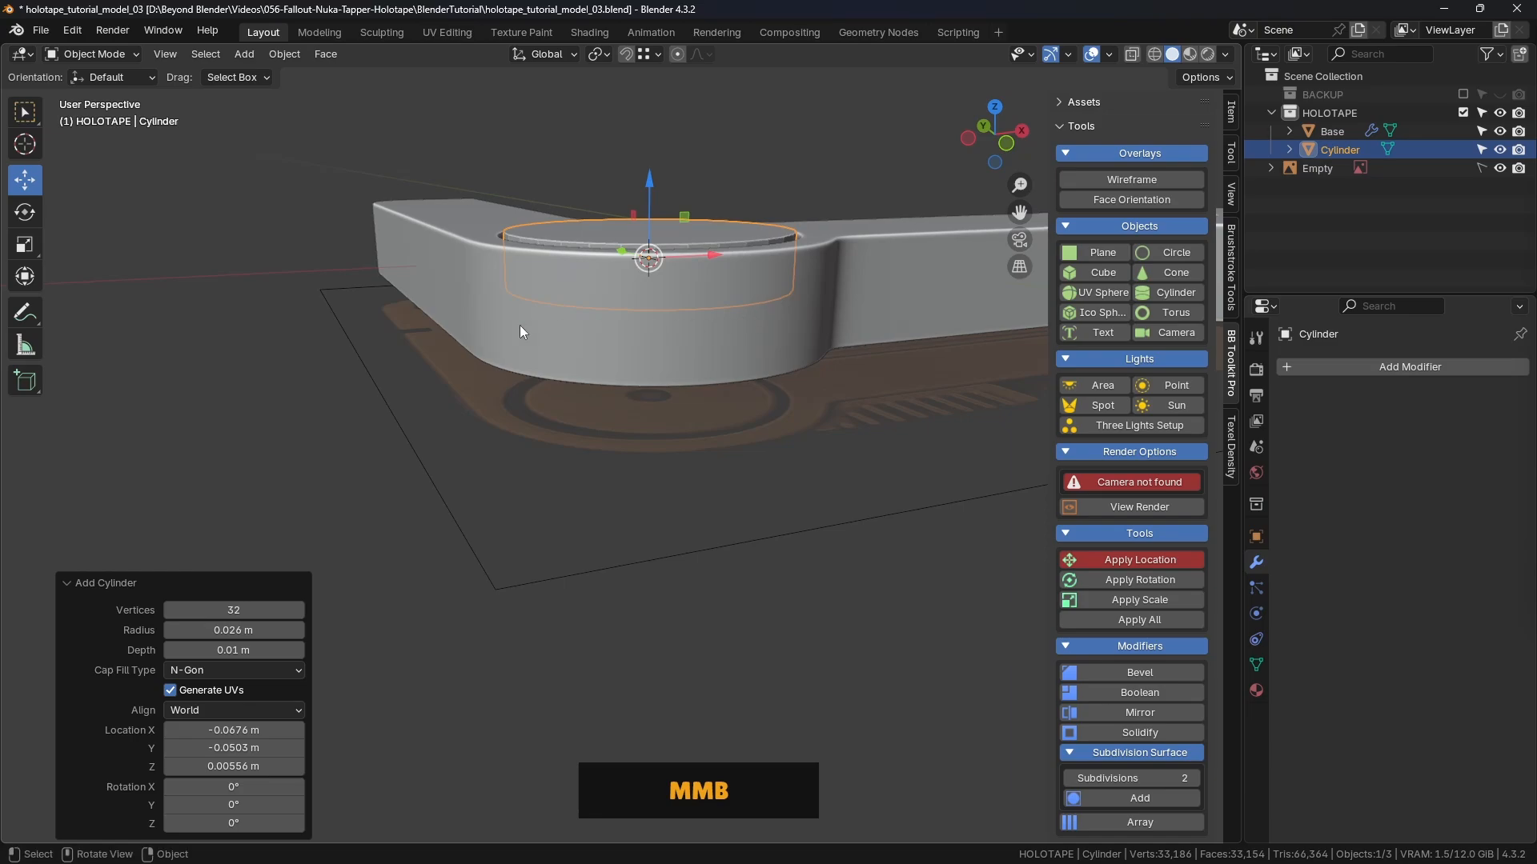
left_click(617, 240)
Step: Raise the cylinder about 0.021 m along Z above the base's recess
left_click_drag(656, 196, 658, 116)
scroll(687, 209, "down", 3)
middle_click_drag(686, 208, 670, 328, "shift")
left_click_drag(670, 329, 686, 300)
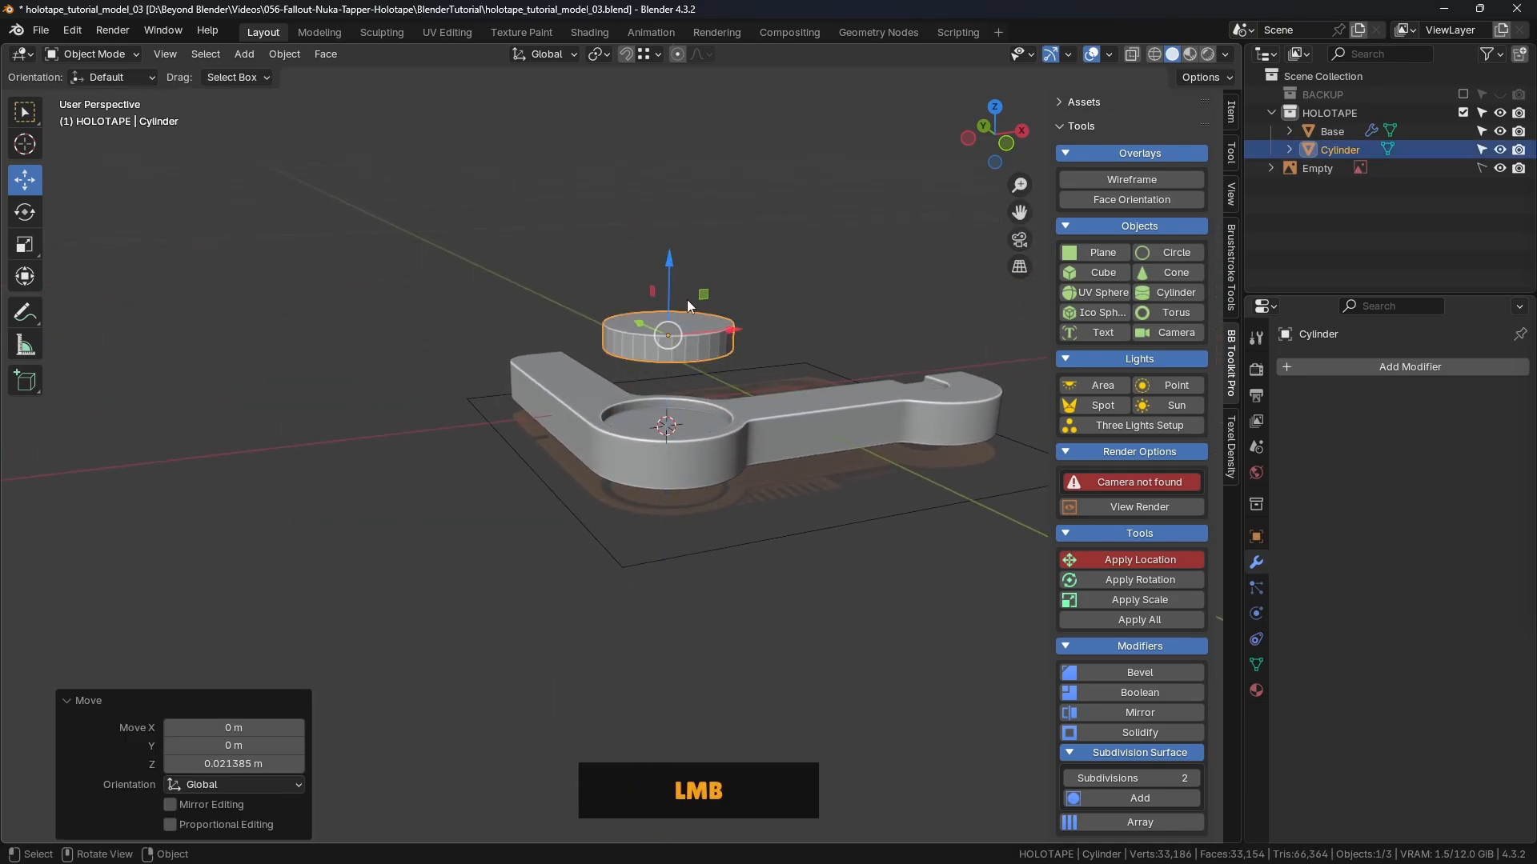
mouse_move(687, 299)
middle_mouse_down()
mouse_move(722, 247)
mouse_move(711, 303)
middle_mouse_up()
scroll(698, 297, "up", 2)
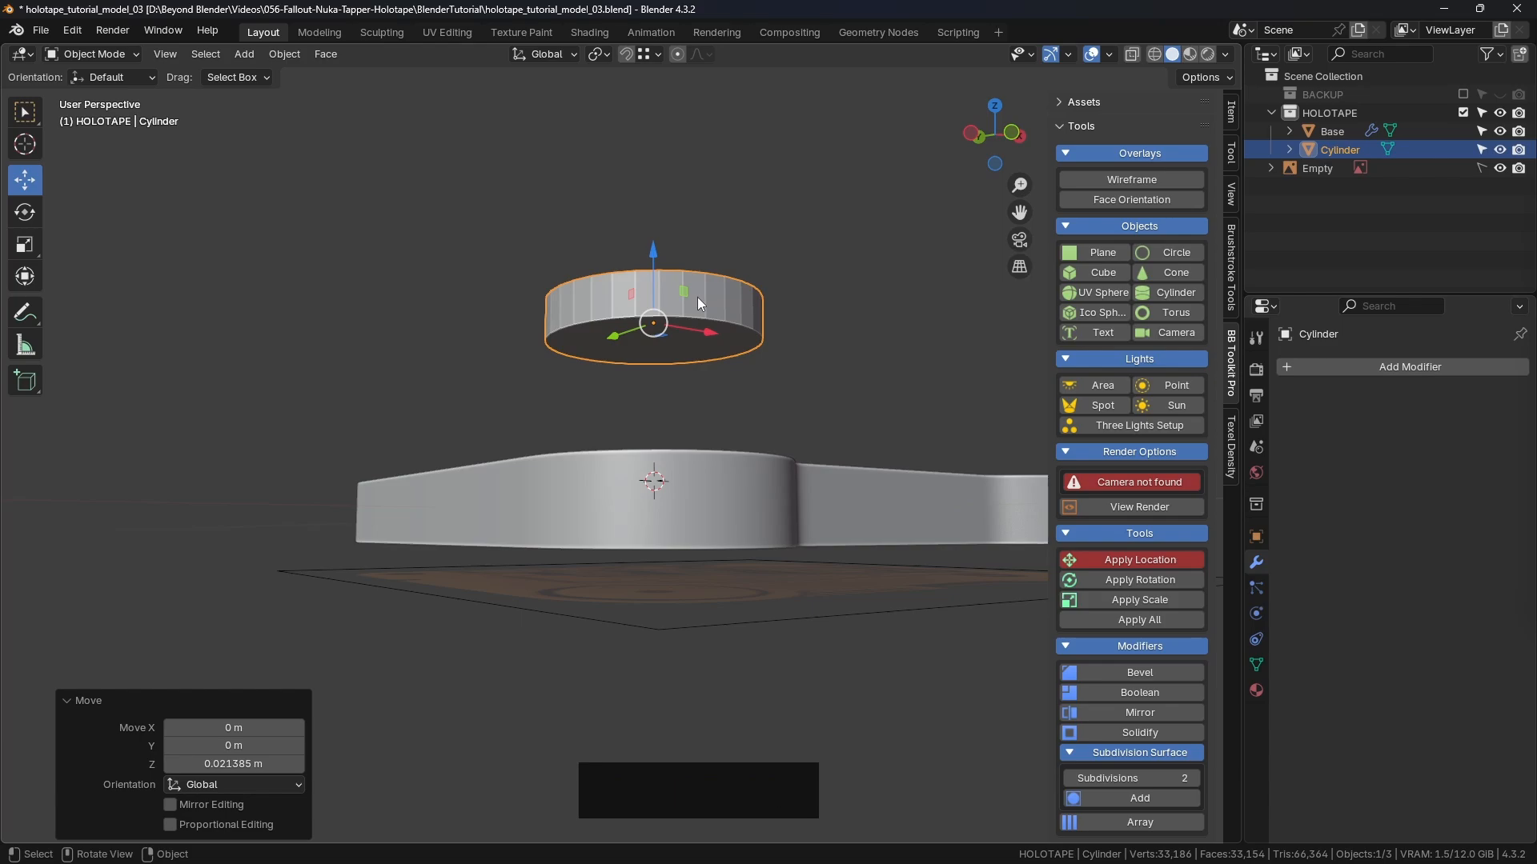
Step: Delete the cylinder's bottom cap face in Edit Mode, then return to Object Mode
key("Tab")
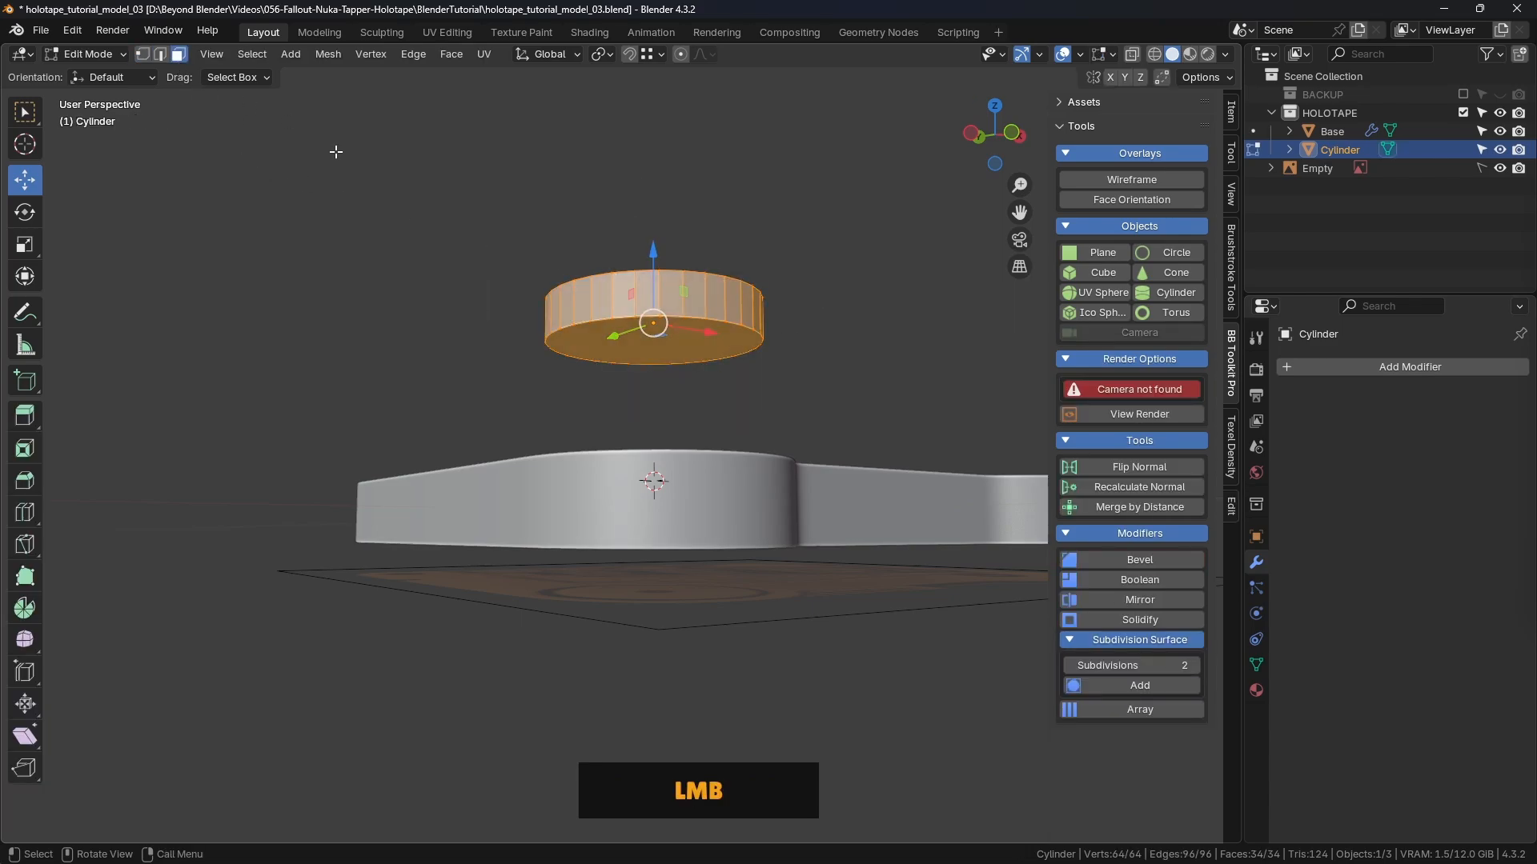
left_click(656, 347)
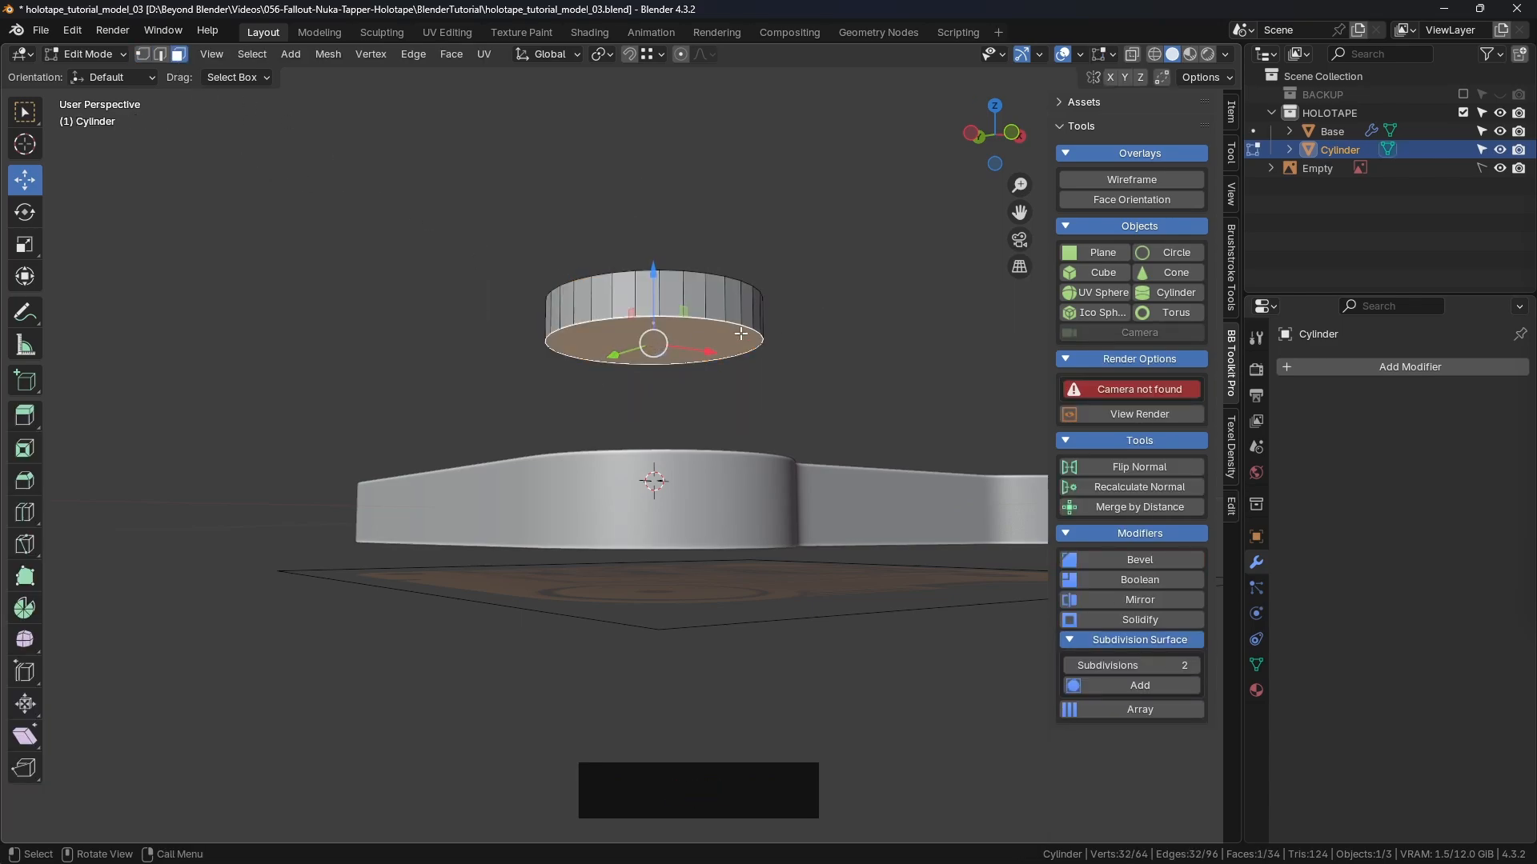
key("Delete")
left_click(700, 372)
mouse_move(699, 372)
middle_mouse_down()
mouse_move(561, 422)
mouse_move(677, 434)
mouse_move(680, 380)
middle_mouse_up()
scroll(673, 432, "up", 2)
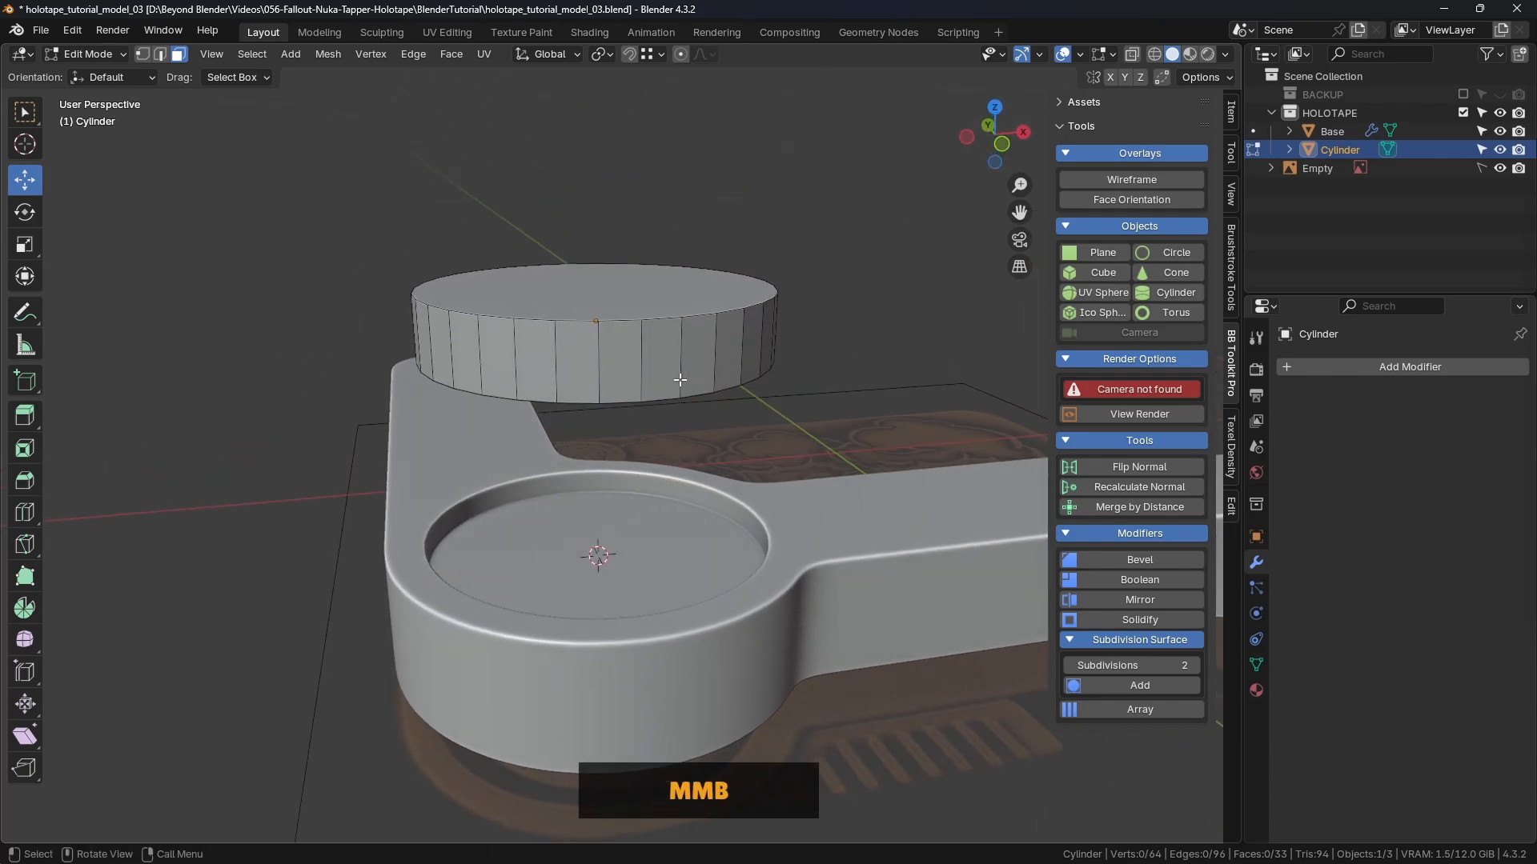
key("ctrl+Tab")
left_click(545, 395)
middle_click_drag(545, 396, 752, 280)
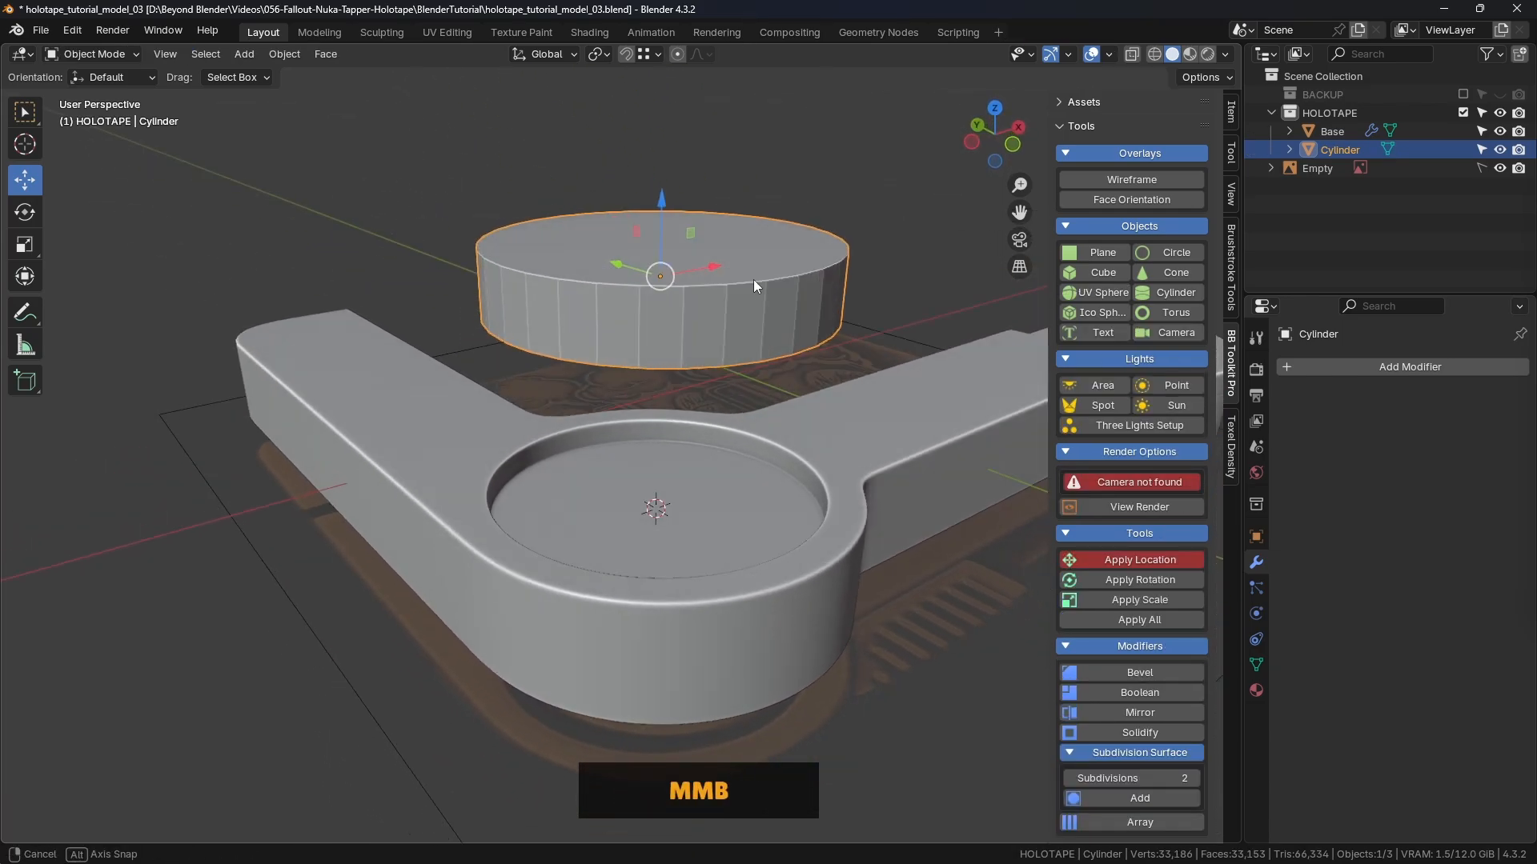
Step: Turn on the wireframe overlay and hide the Base's Subdivision in the viewport
left_click(1135, 180)
left_click(866, 456)
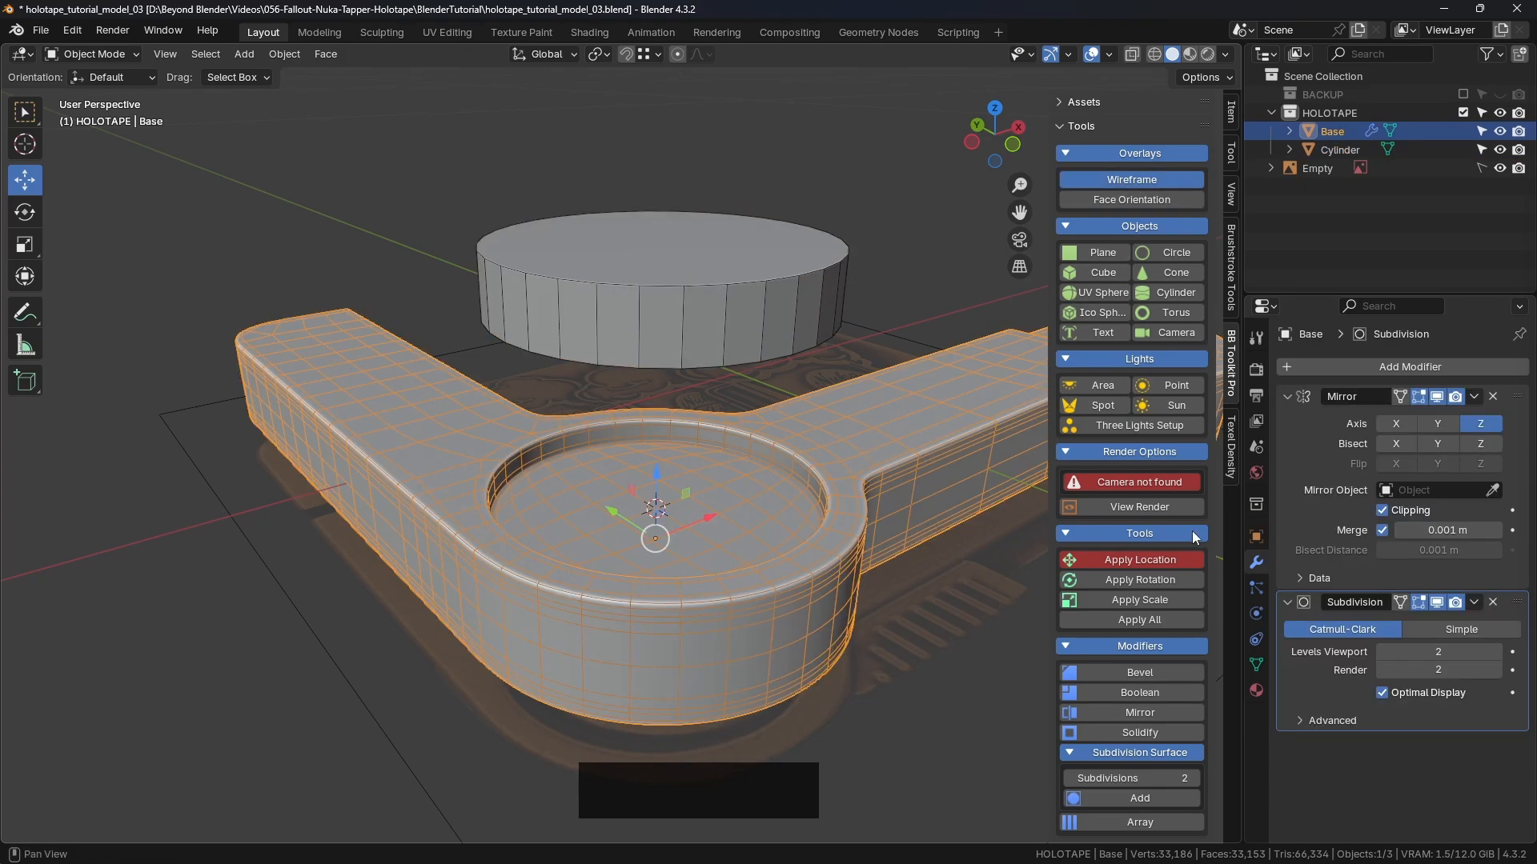
left_click(1438, 603)
middle_click_drag(752, 490, 742, 485)
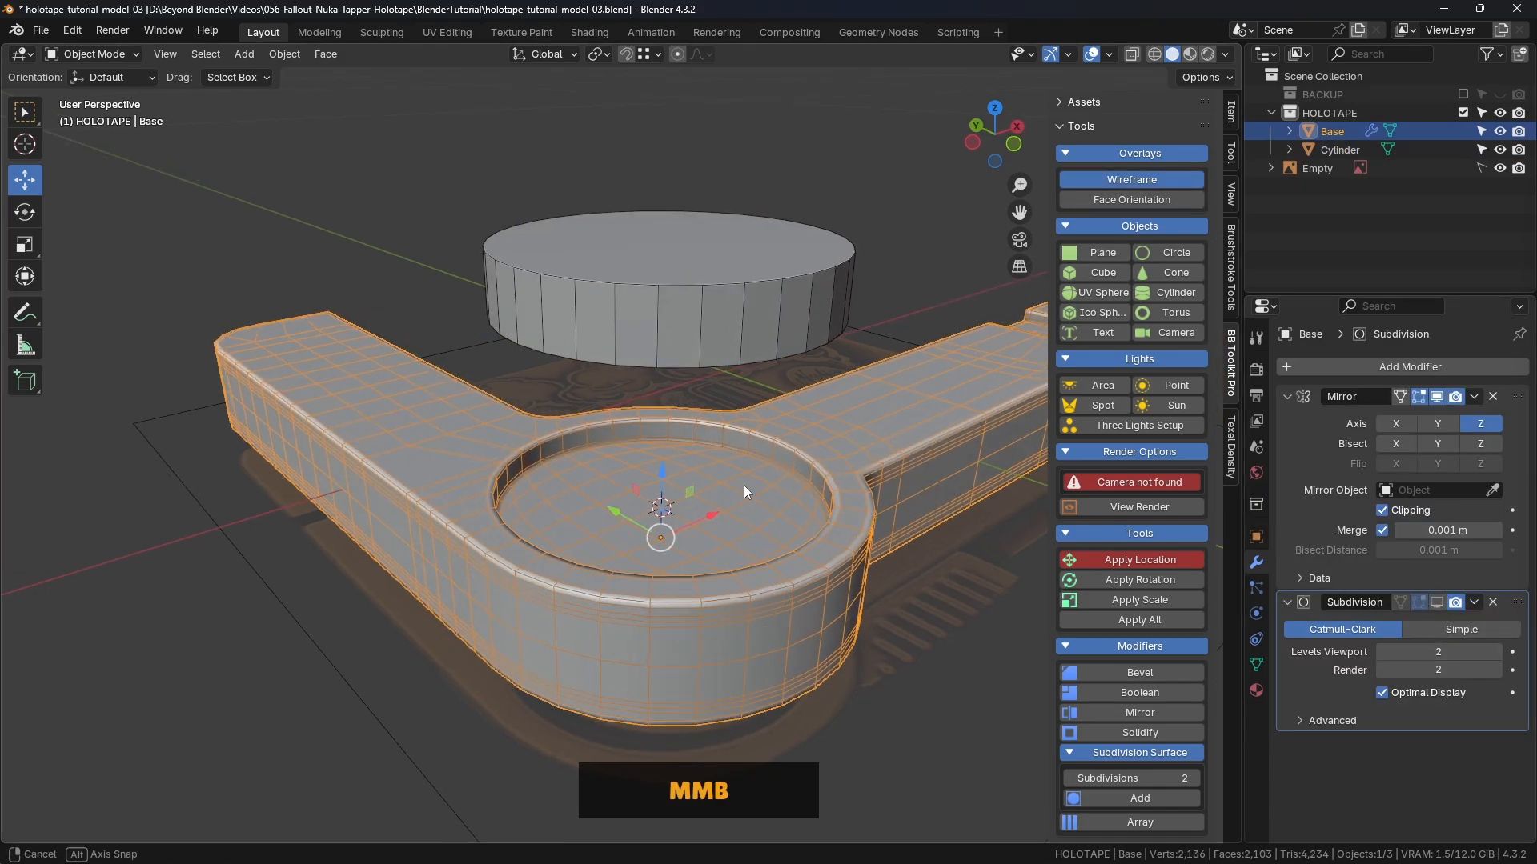
Step: Lower the cylinder 0.033113 m along Z into the circular recess
left_click(693, 264)
left_click_drag(669, 199, 700, 515)
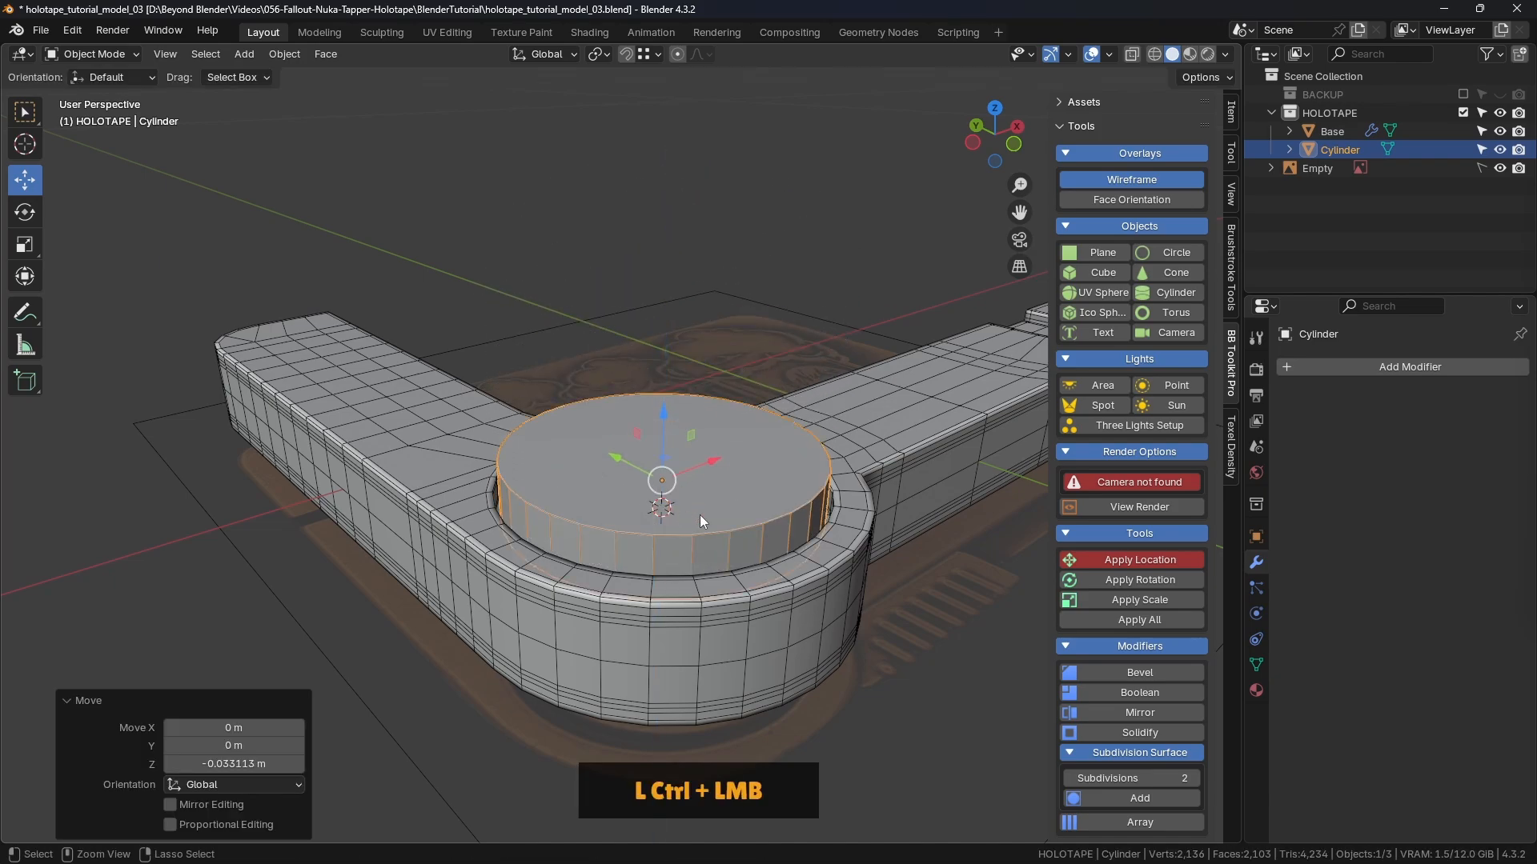
mouse_move(700, 516)
middle_mouse_down()
mouse_move(751, 453)
mouse_move(719, 468)
middle_mouse_up()
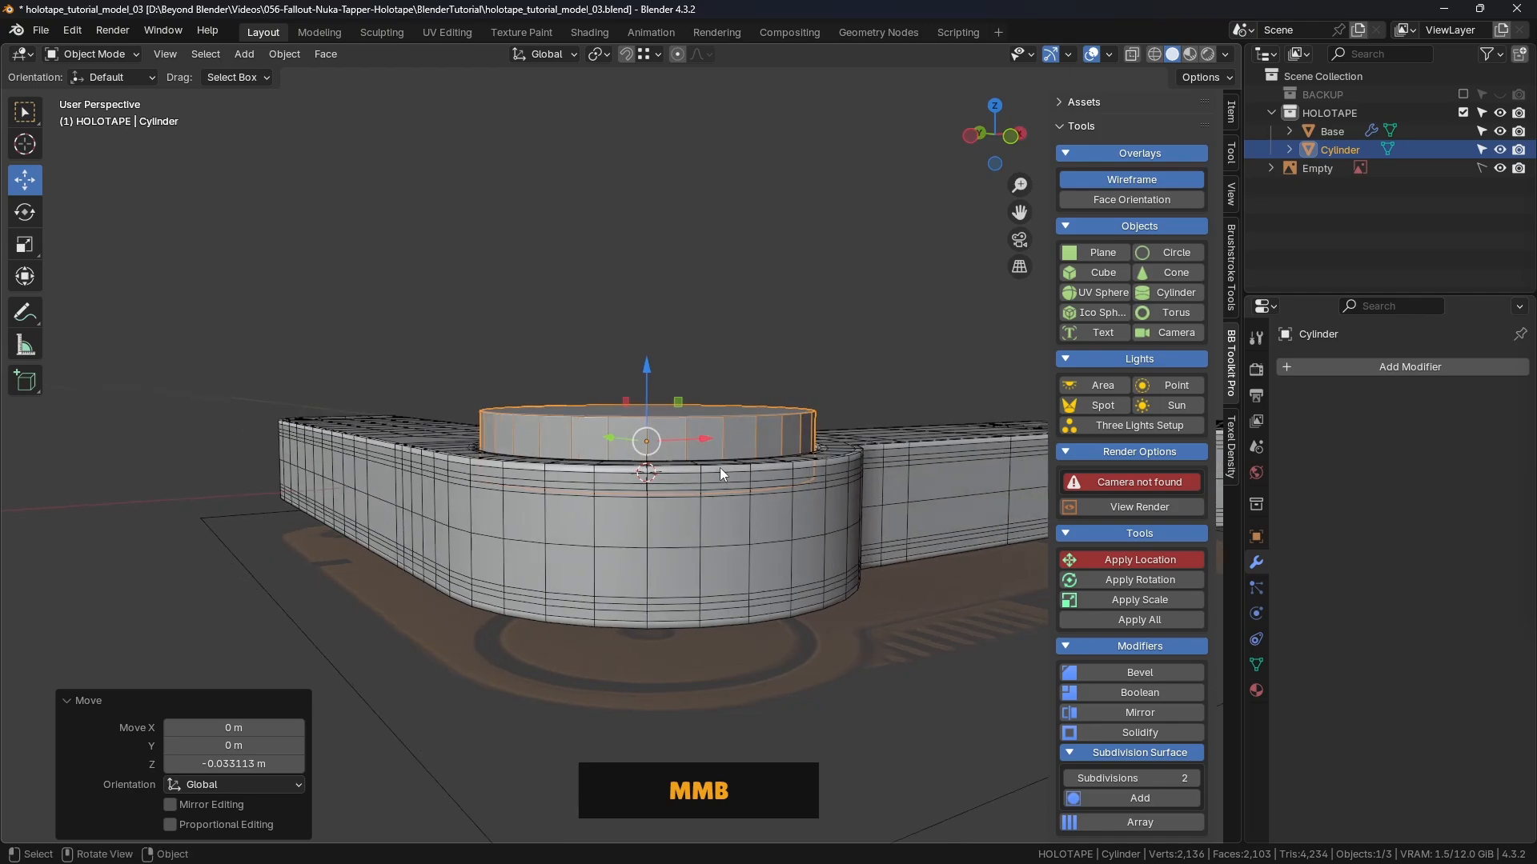
Step: Check the cylinder's fit from the front in wireframe shading, then return to solid shading
key("KP_1")
key("z")
key("z")
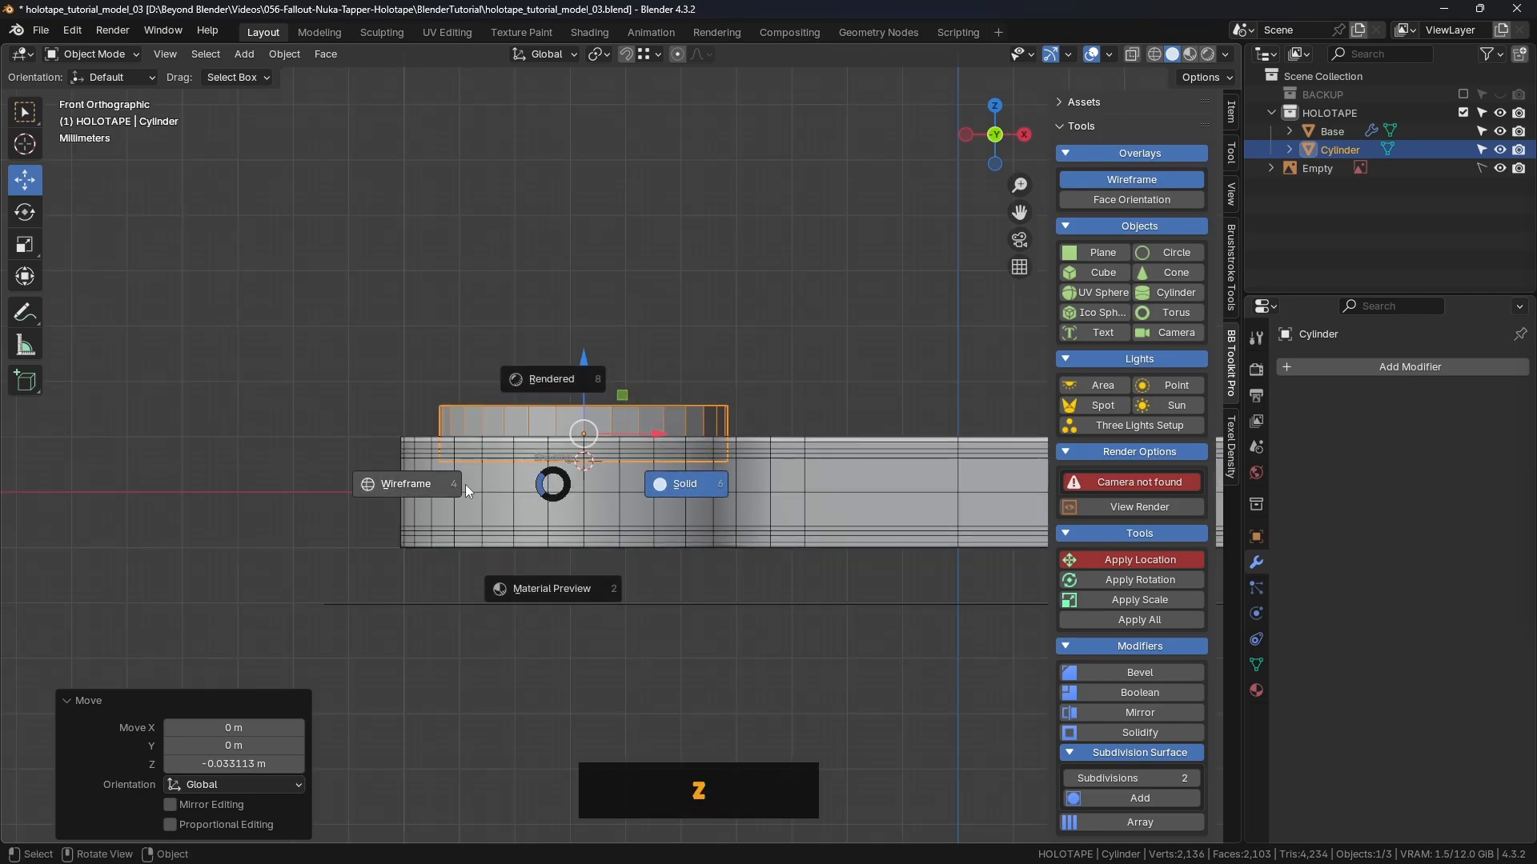
left_click(440, 483)
scroll(539, 464, "up", 5)
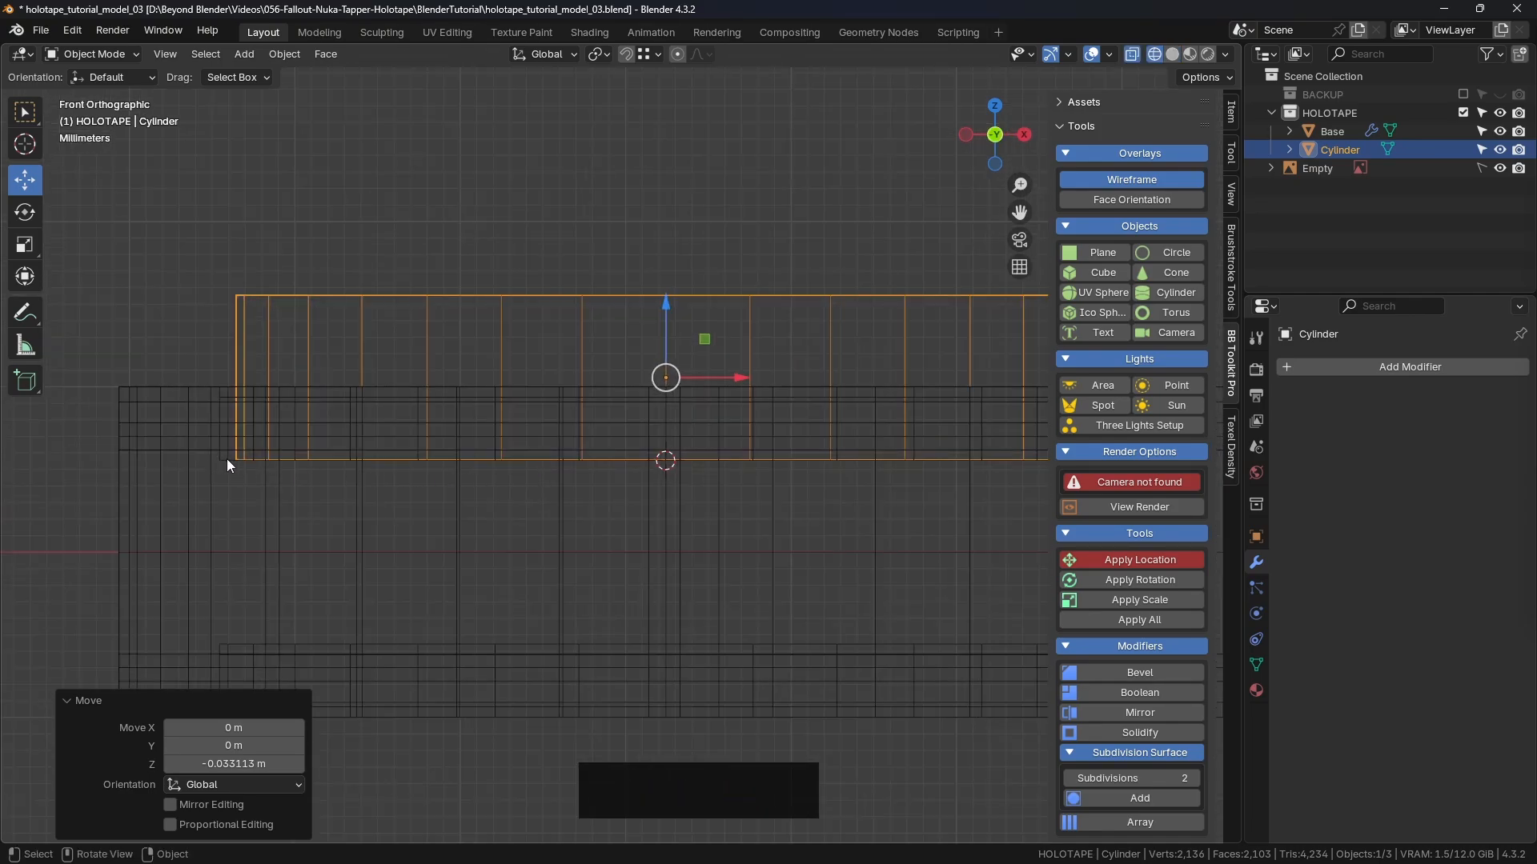
scroll(228, 463, "up", 3)
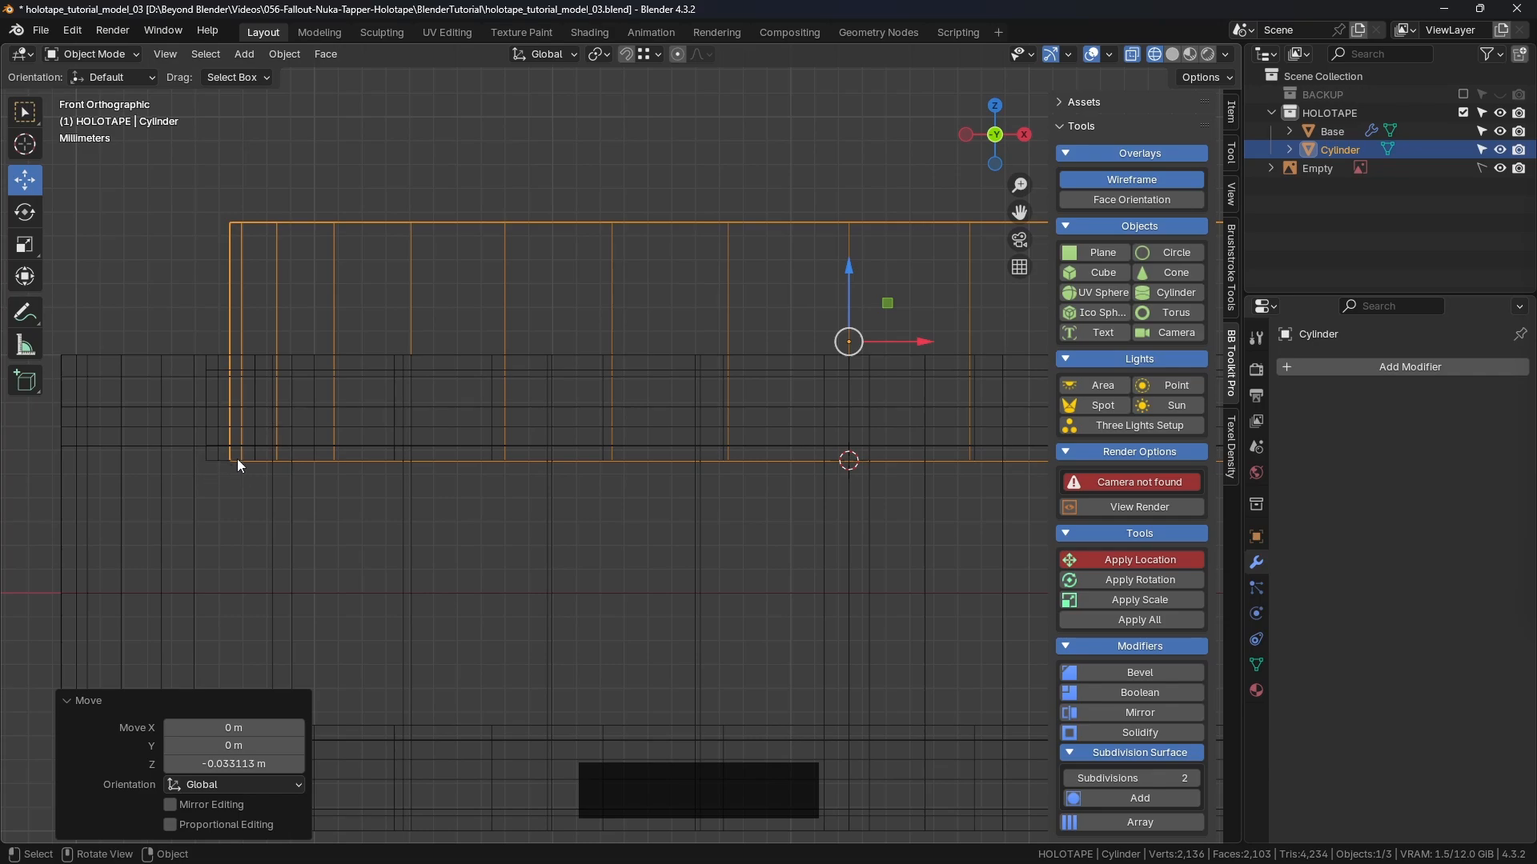
scroll(813, 442, "down", 5)
key("z")
left_click(919, 435)
mouse_move(920, 435)
middle_mouse_down()
mouse_move(890, 496)
mouse_move(694, 463)
mouse_move(694, 479)
middle_mouse_up()
scroll(889, 503, "down", 3, "shift")
Step: From the top view, try shifting the cylinder along X, undo it, and enter Edit Mode
key("KP_7")
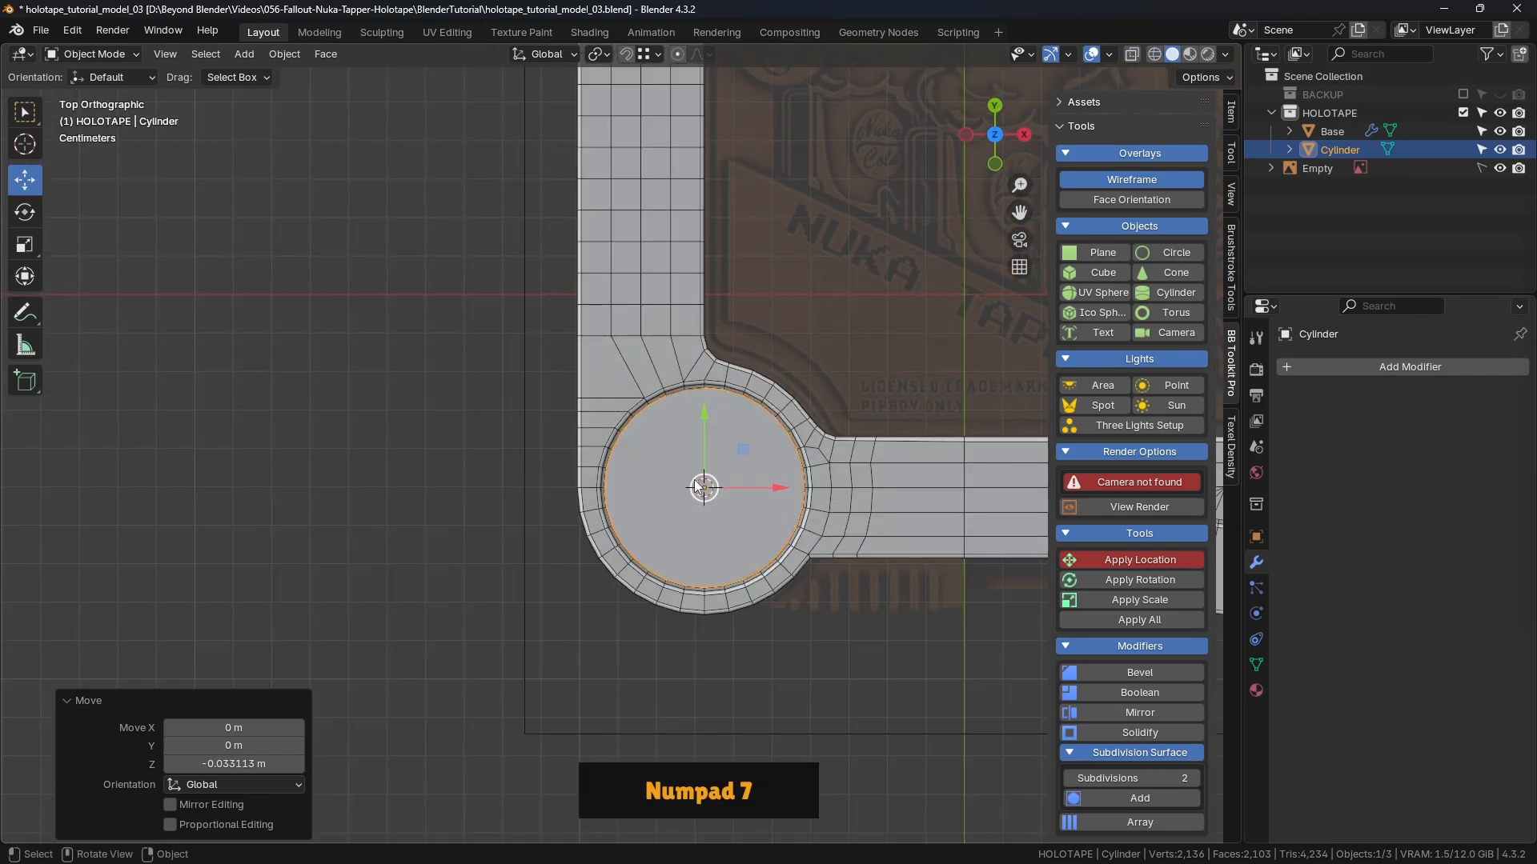
scroll(694, 479, "up", 2)
scroll(569, 330, "up", 1)
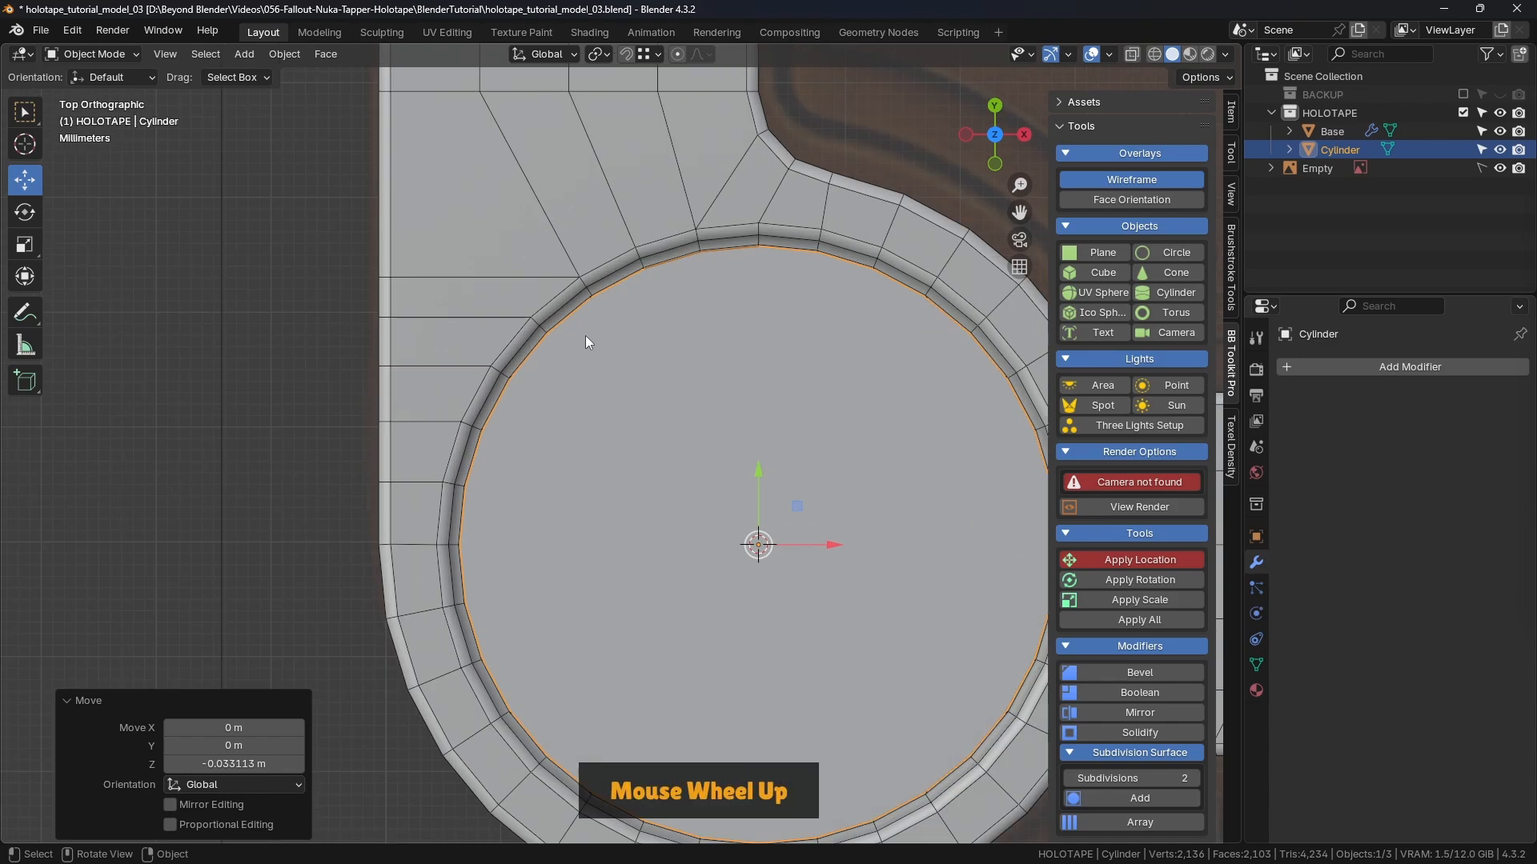
left_click_drag(805, 546, 938, 538)
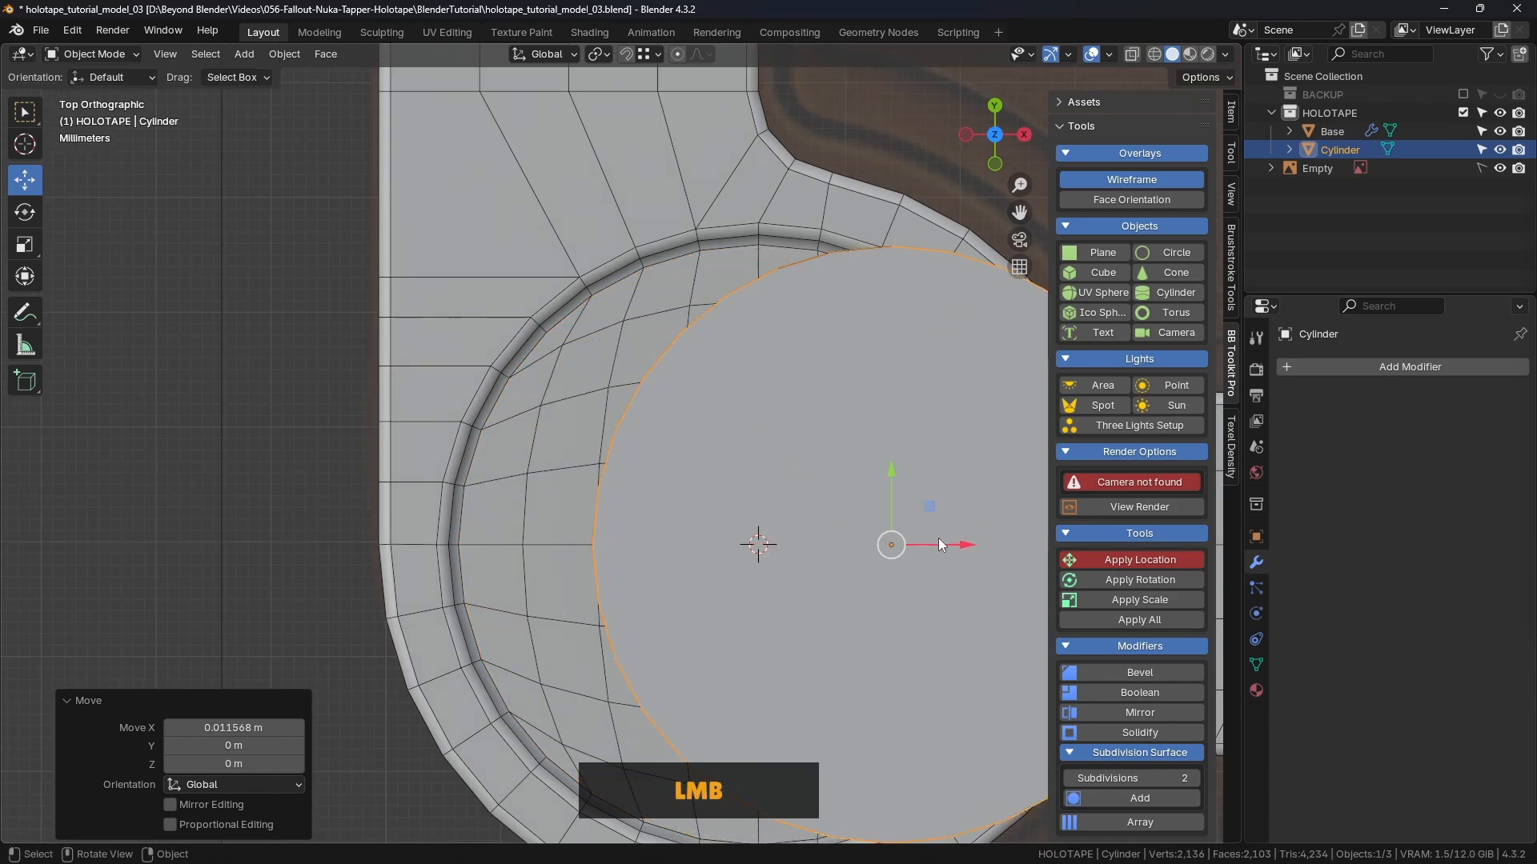
key("ctrl+z")
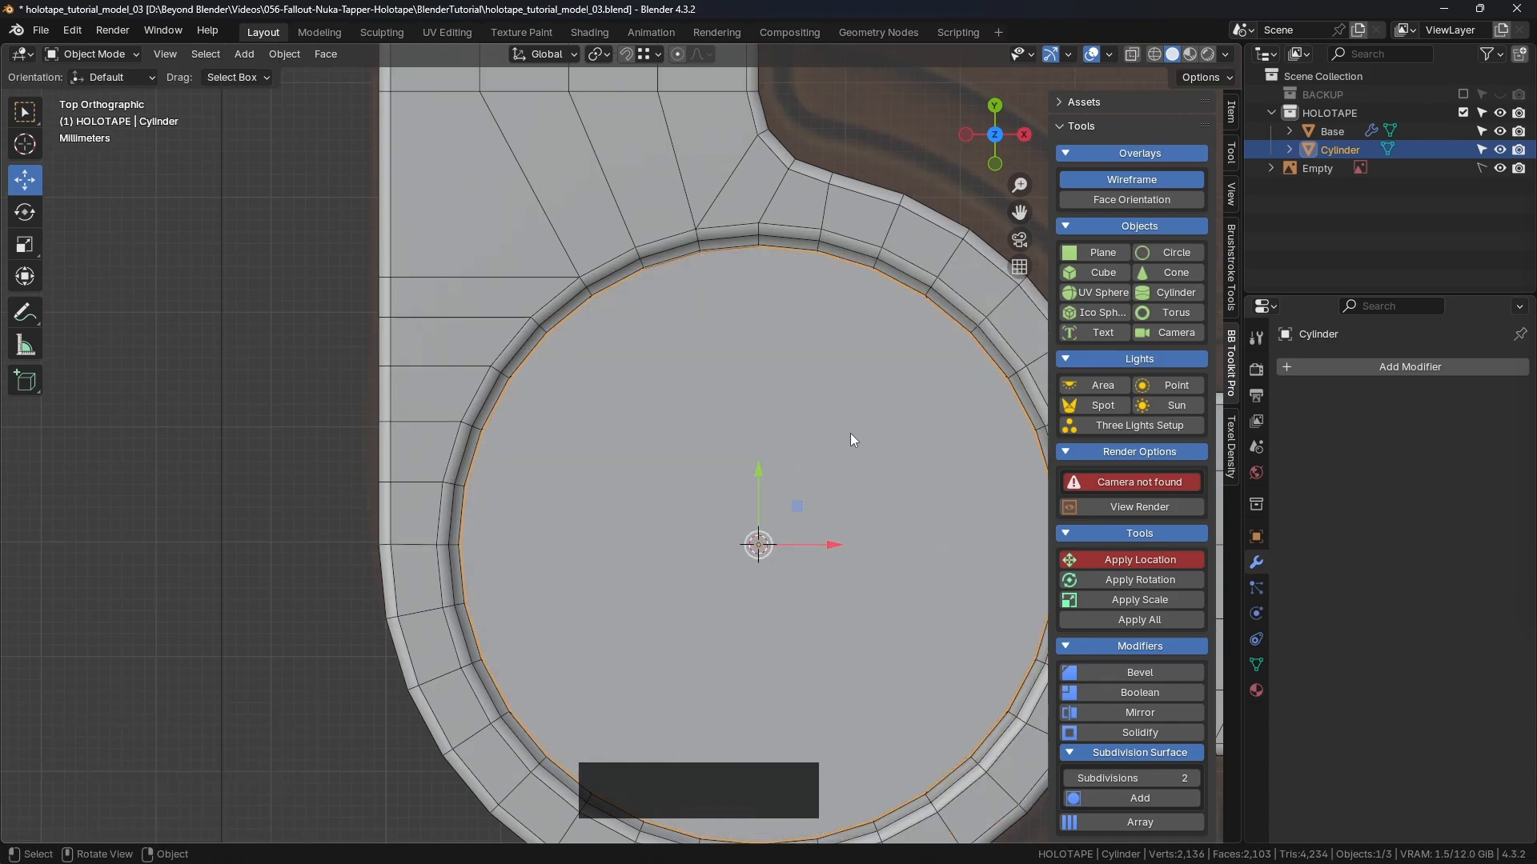
middle_click_drag(838, 465, 861, 291)
scroll(848, 304, "down", 2, "shift")
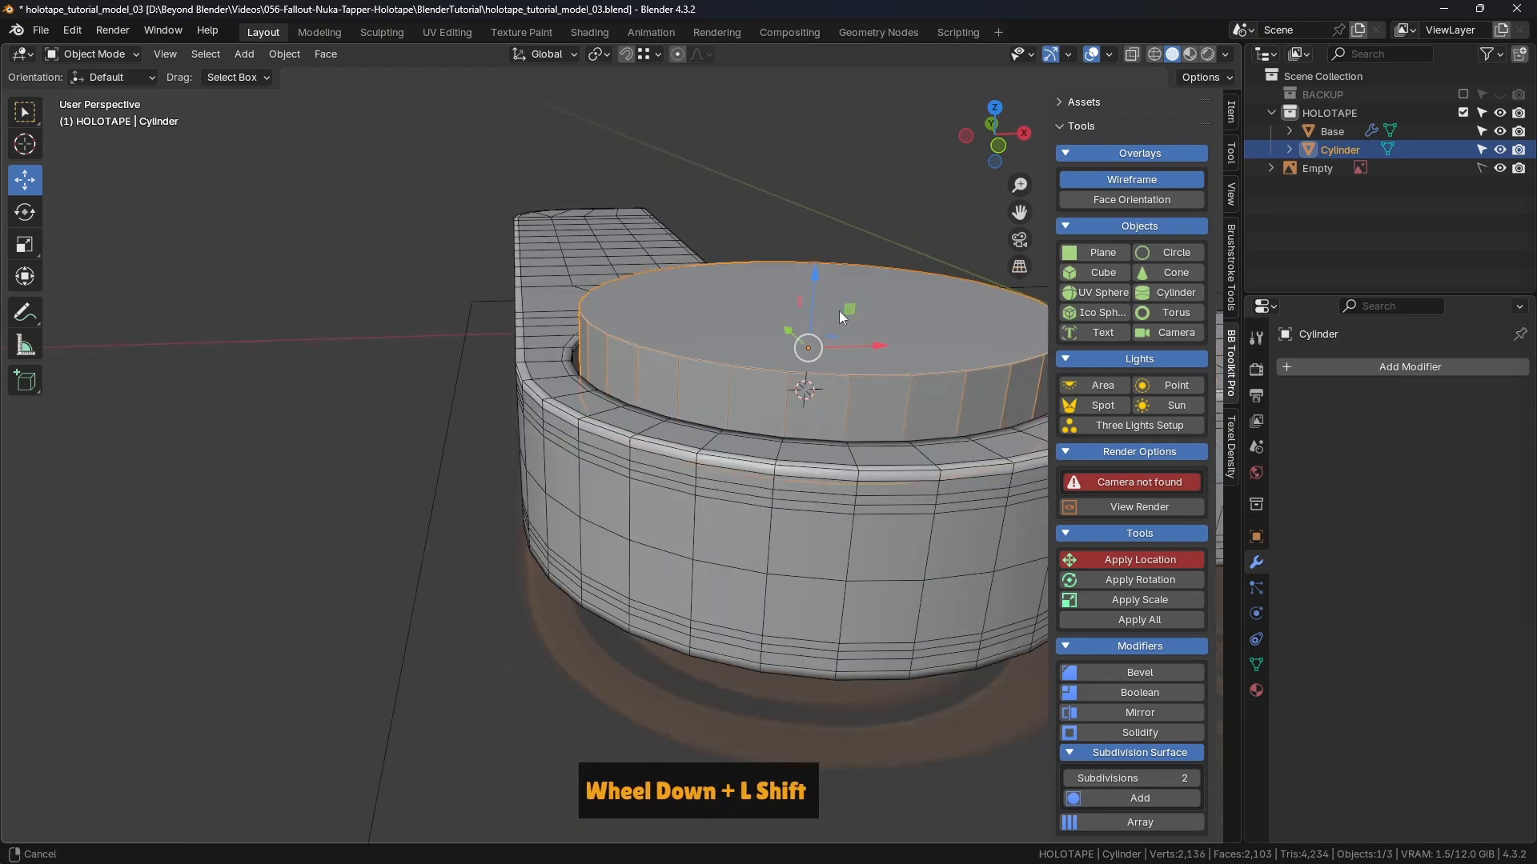
key("Tab")
left_click(713, 329)
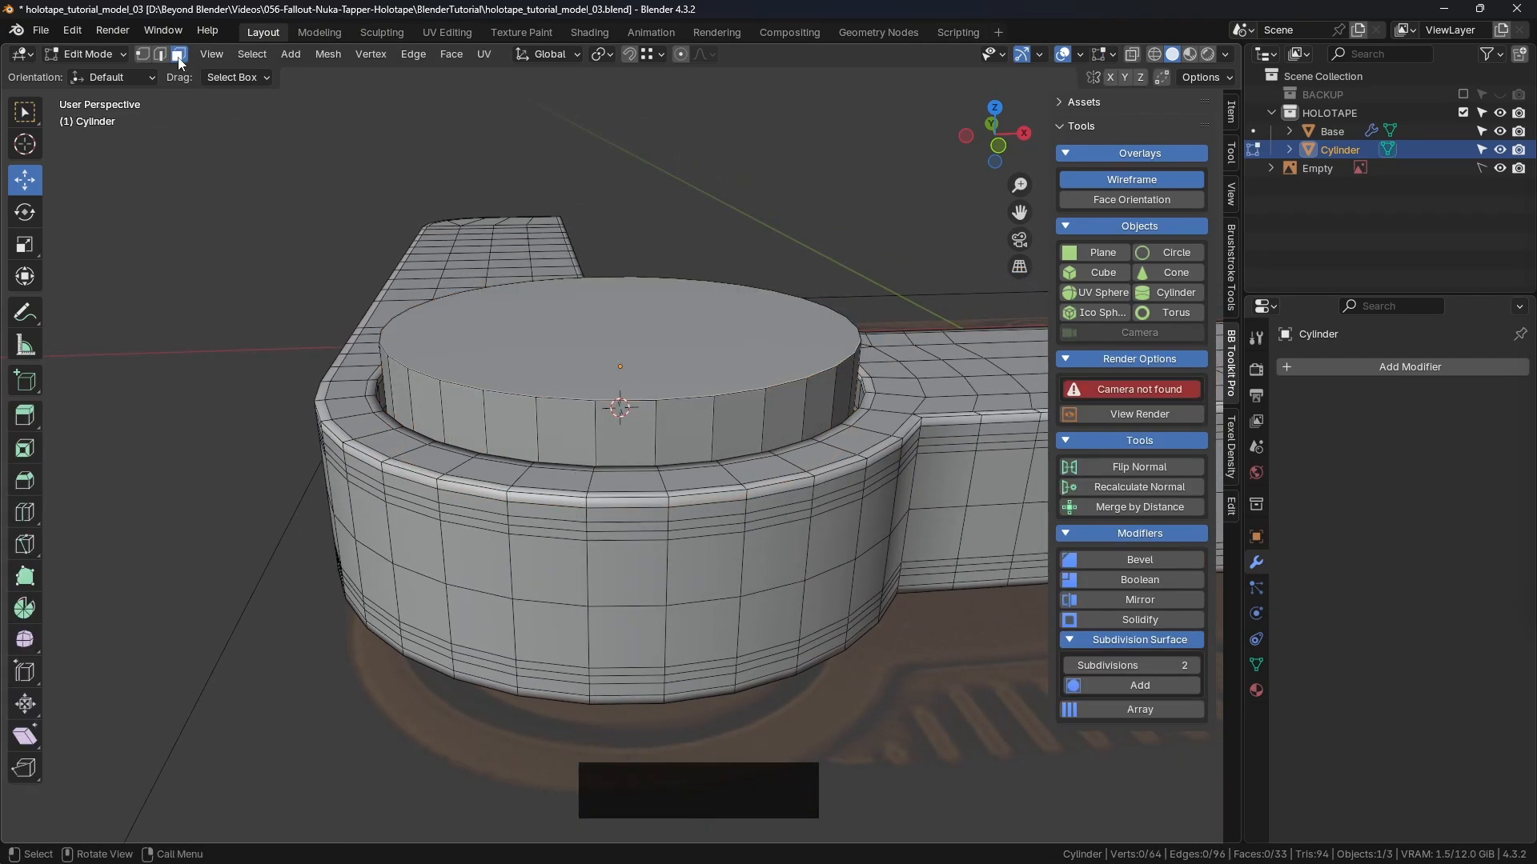
Step: Select all of the cylinder's geometry and cancel an oversized first scale attempt
key("a")
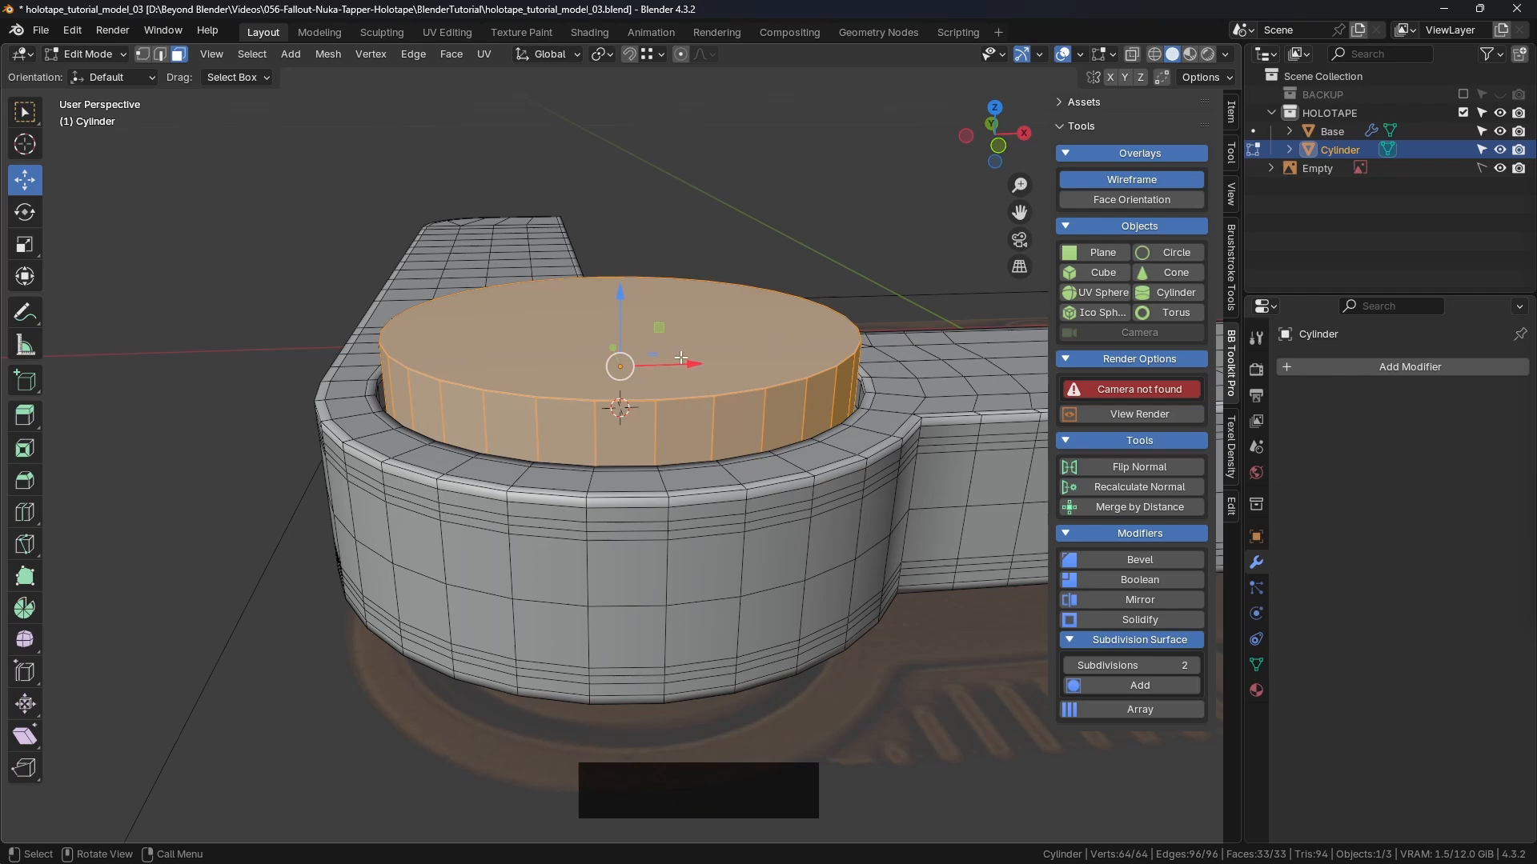
middle_click_drag(681, 358, 740, 376)
key("s")
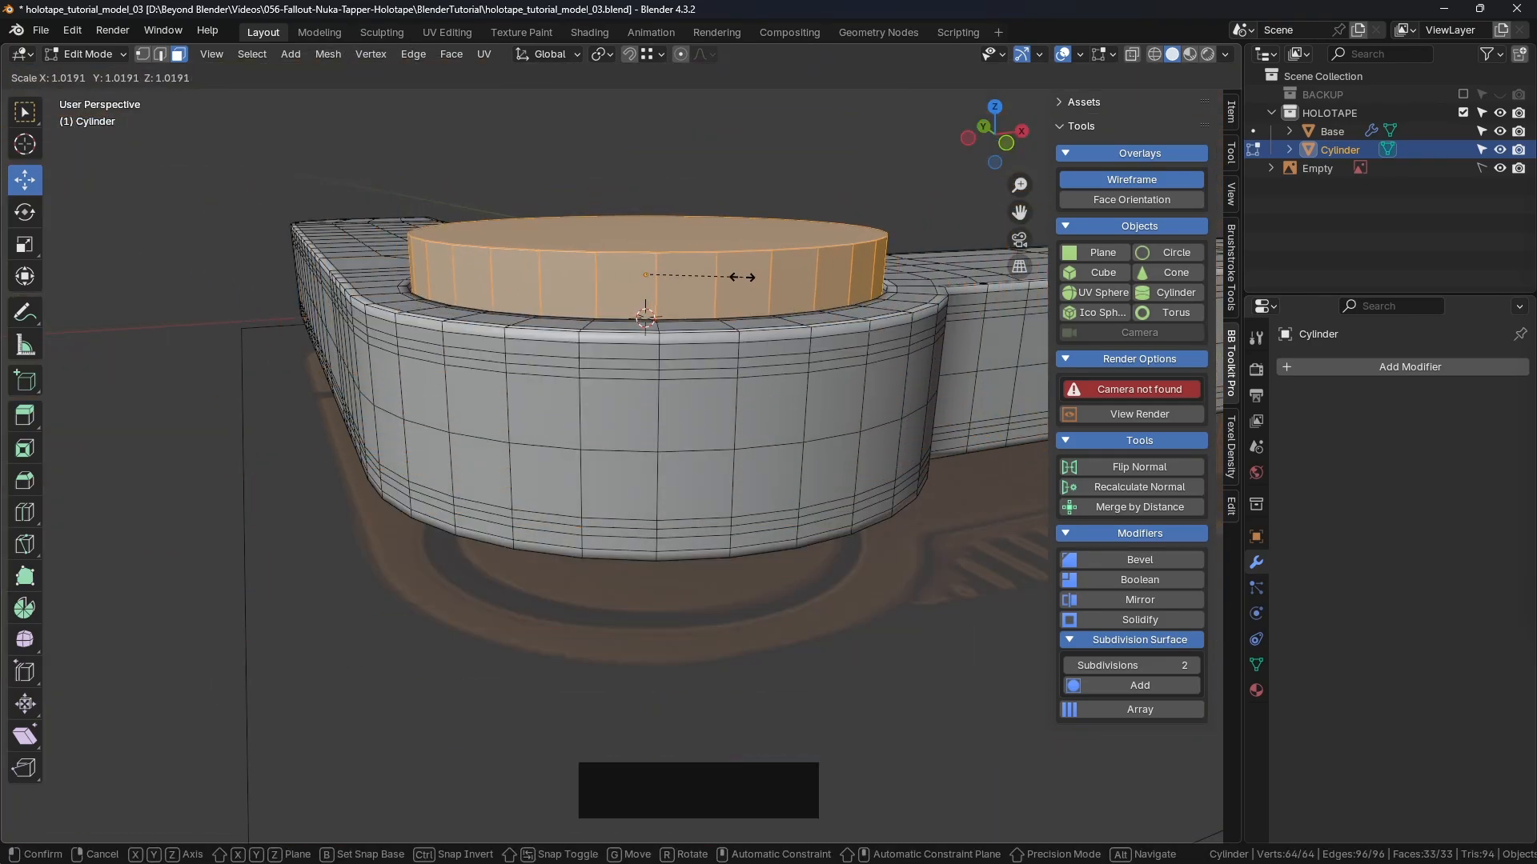
right_click(742, 276)
middle_click_drag(742, 277, 456, 350)
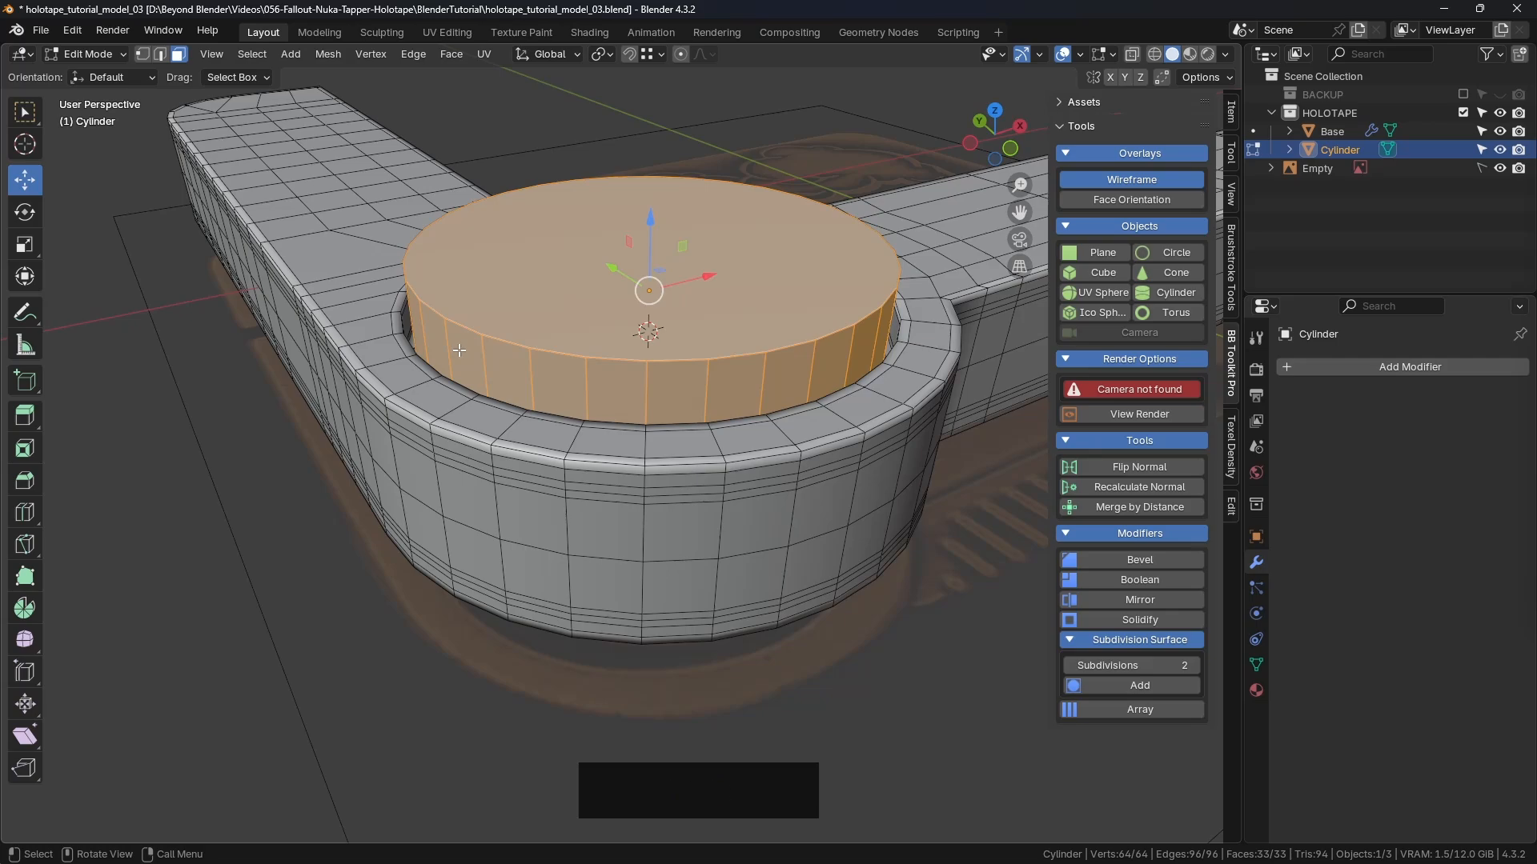
Step: In top view, scale the cylinder to 1.021 on X and Y, keeping its height unchanged
key("KP_7")
scroll(635, 460, "up", 1)
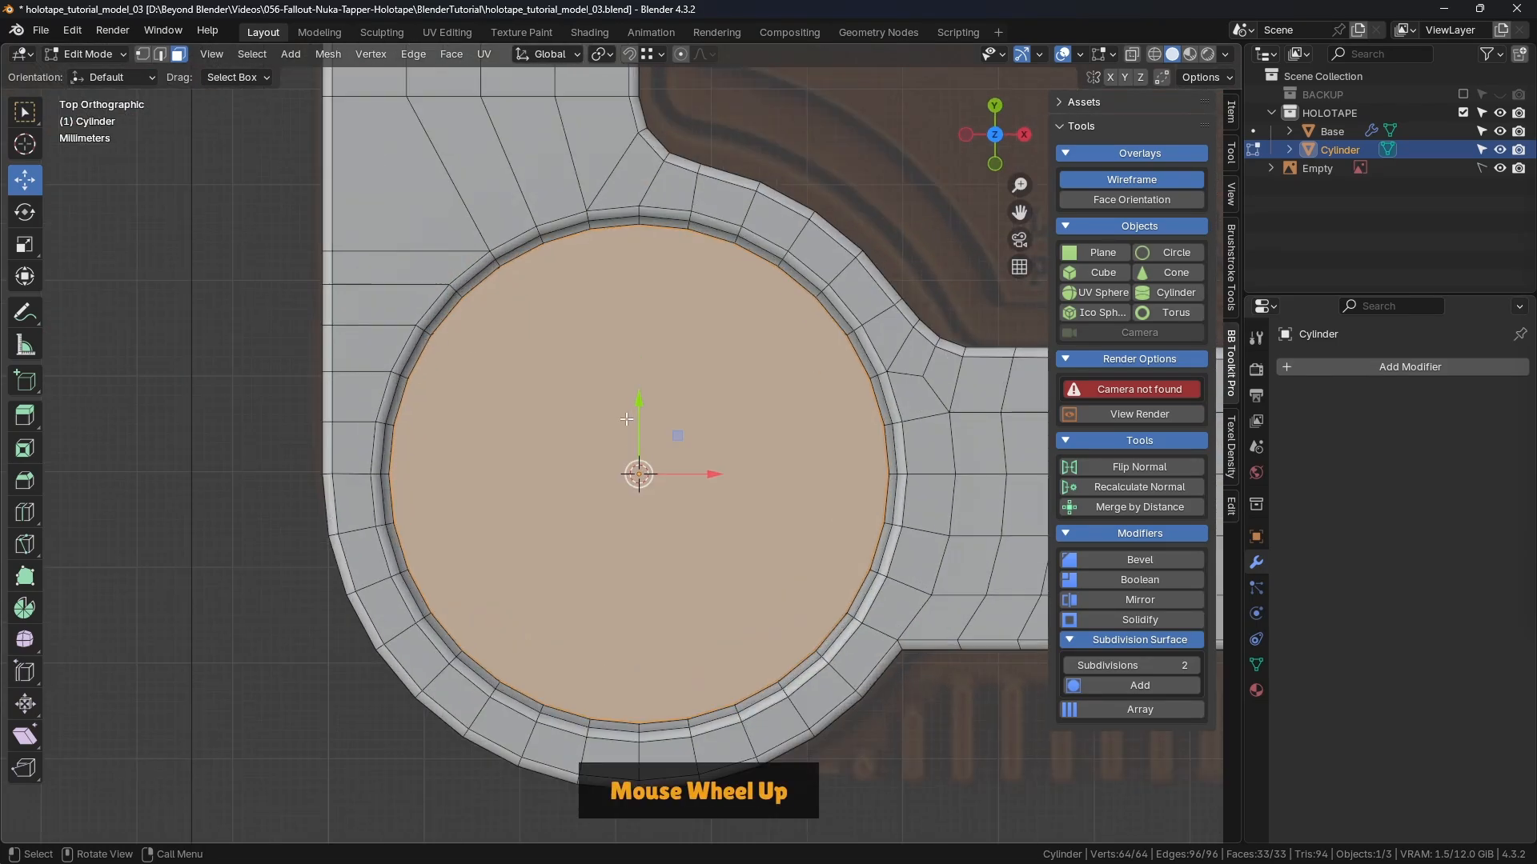
middle_click_drag(635, 460, 578, 357, "shift")
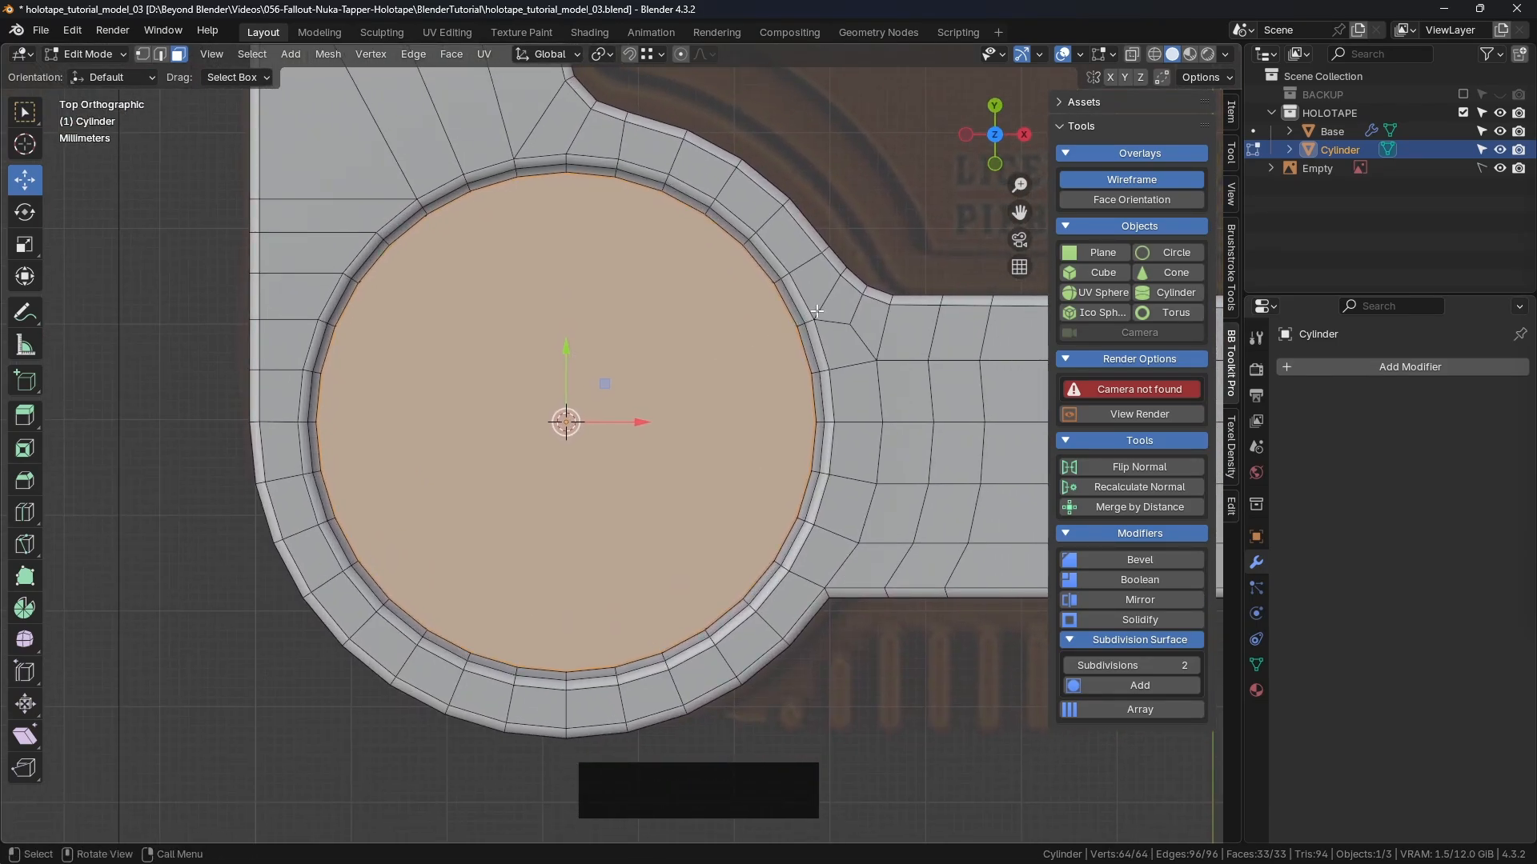
key("s")
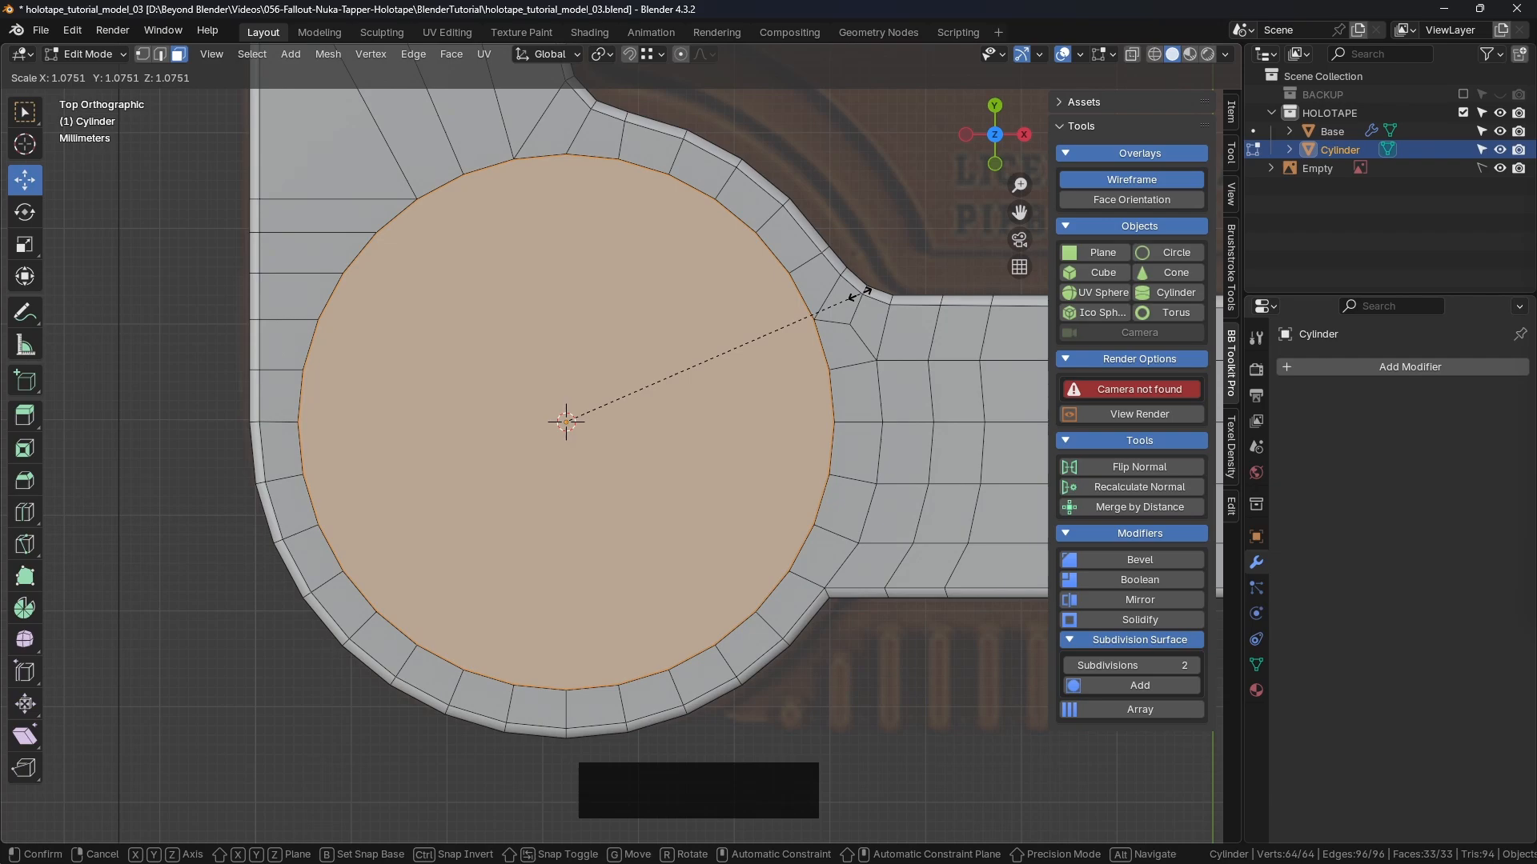
key("shift+z")
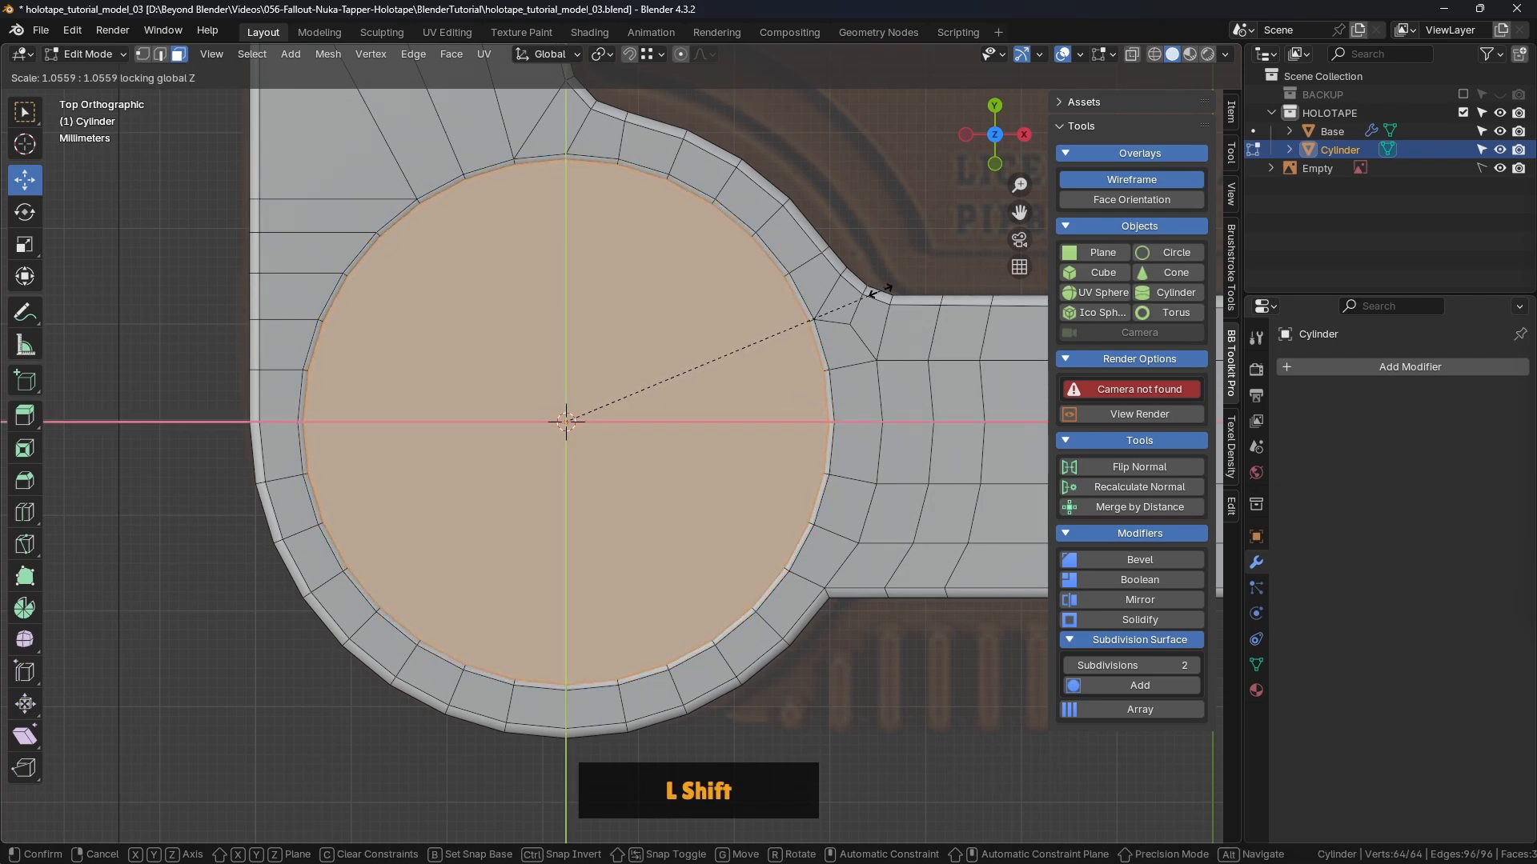
left_click(784, 328, "shift")
scroll(801, 376, "up", 5)
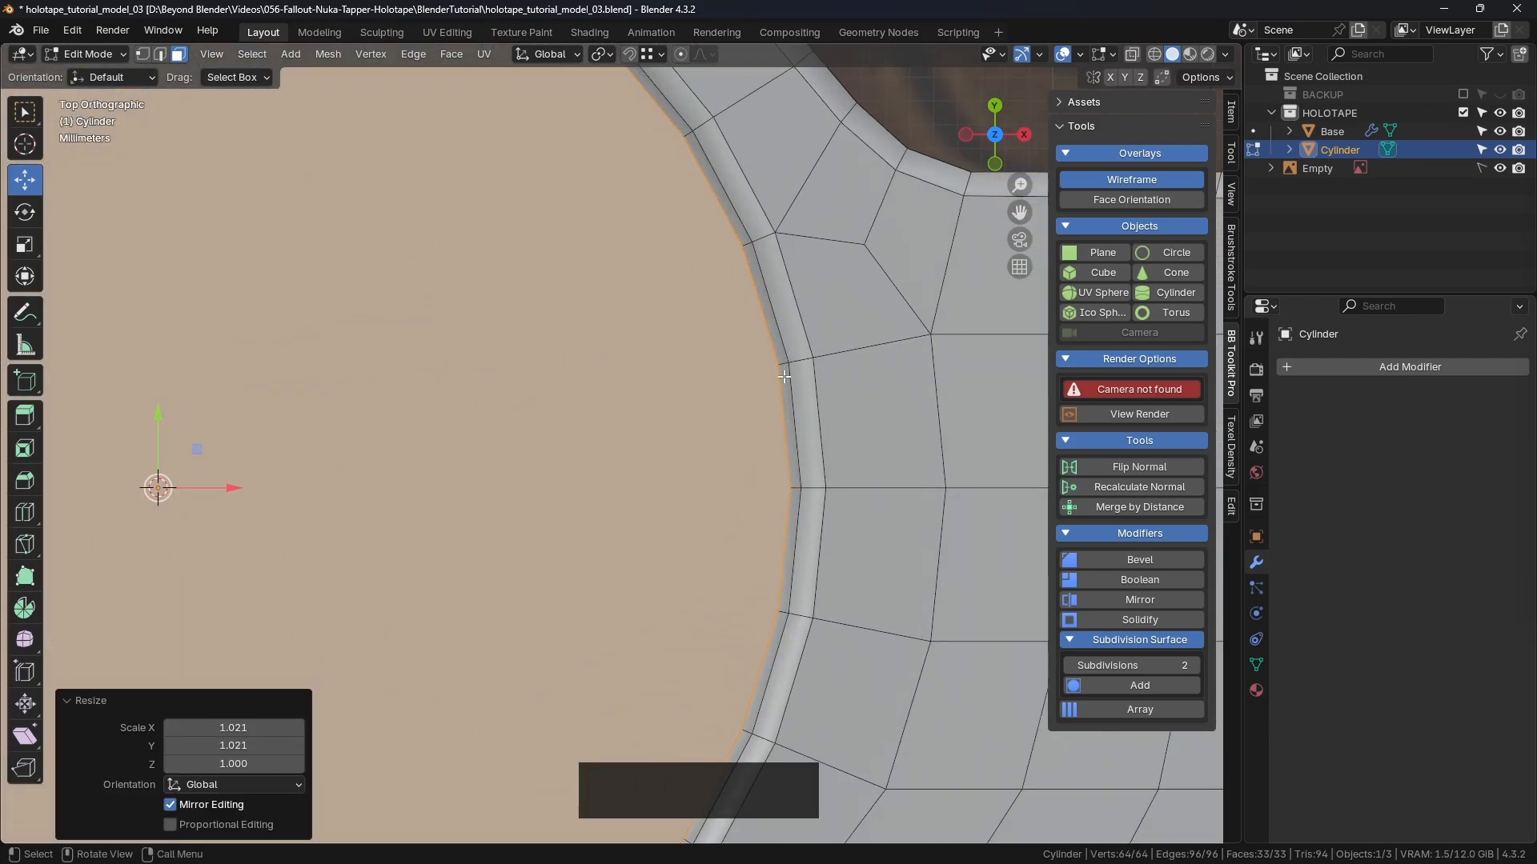
scroll(785, 377, "down", 5)
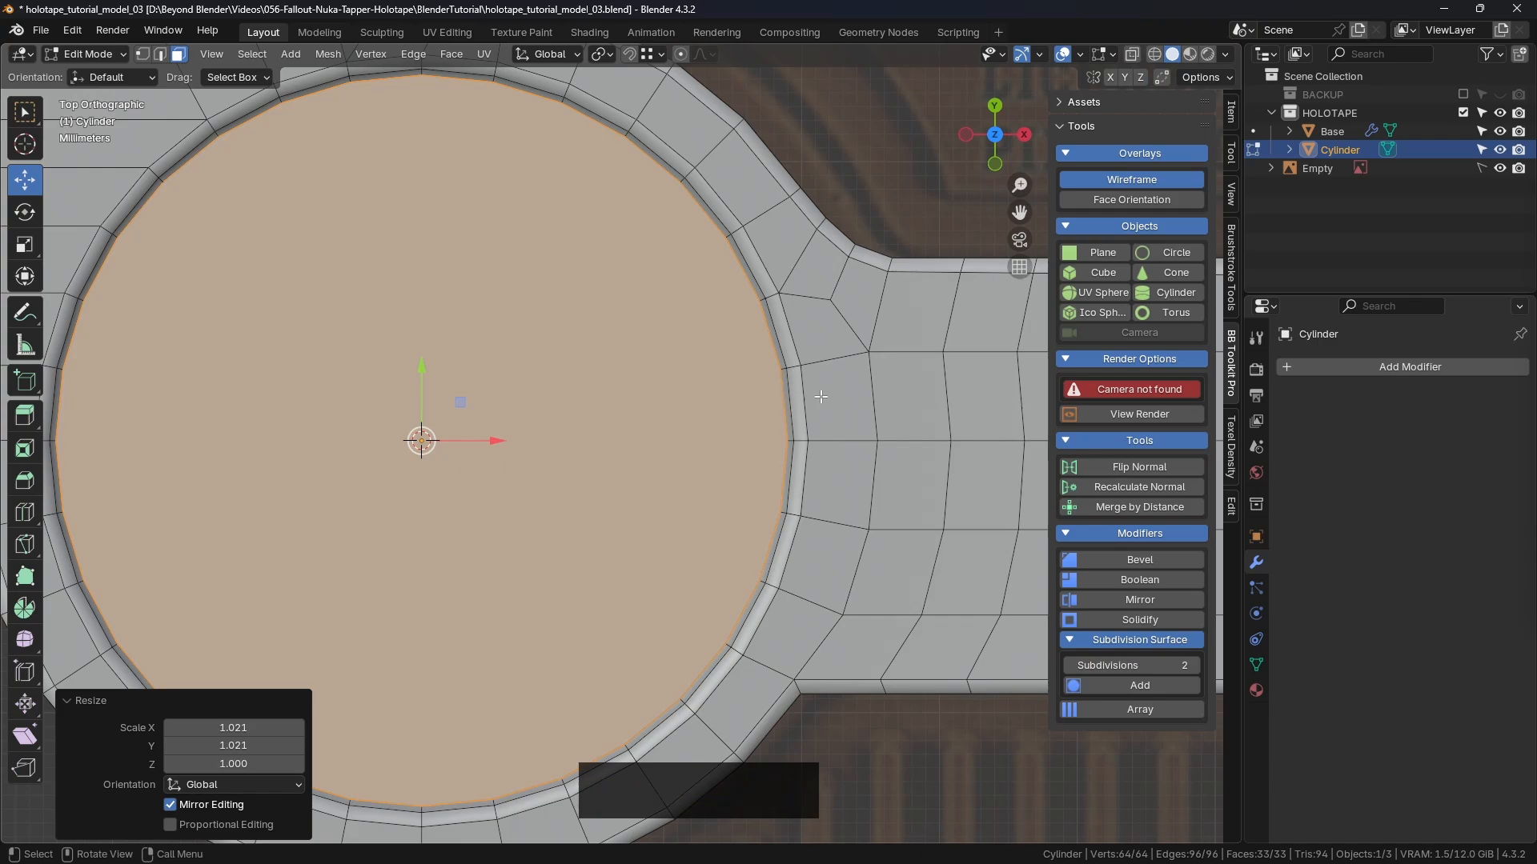
scroll(800, 408, "down", 3)
middle_click_drag(812, 403, 786, 276)
scroll(804, 316, "down", 2)
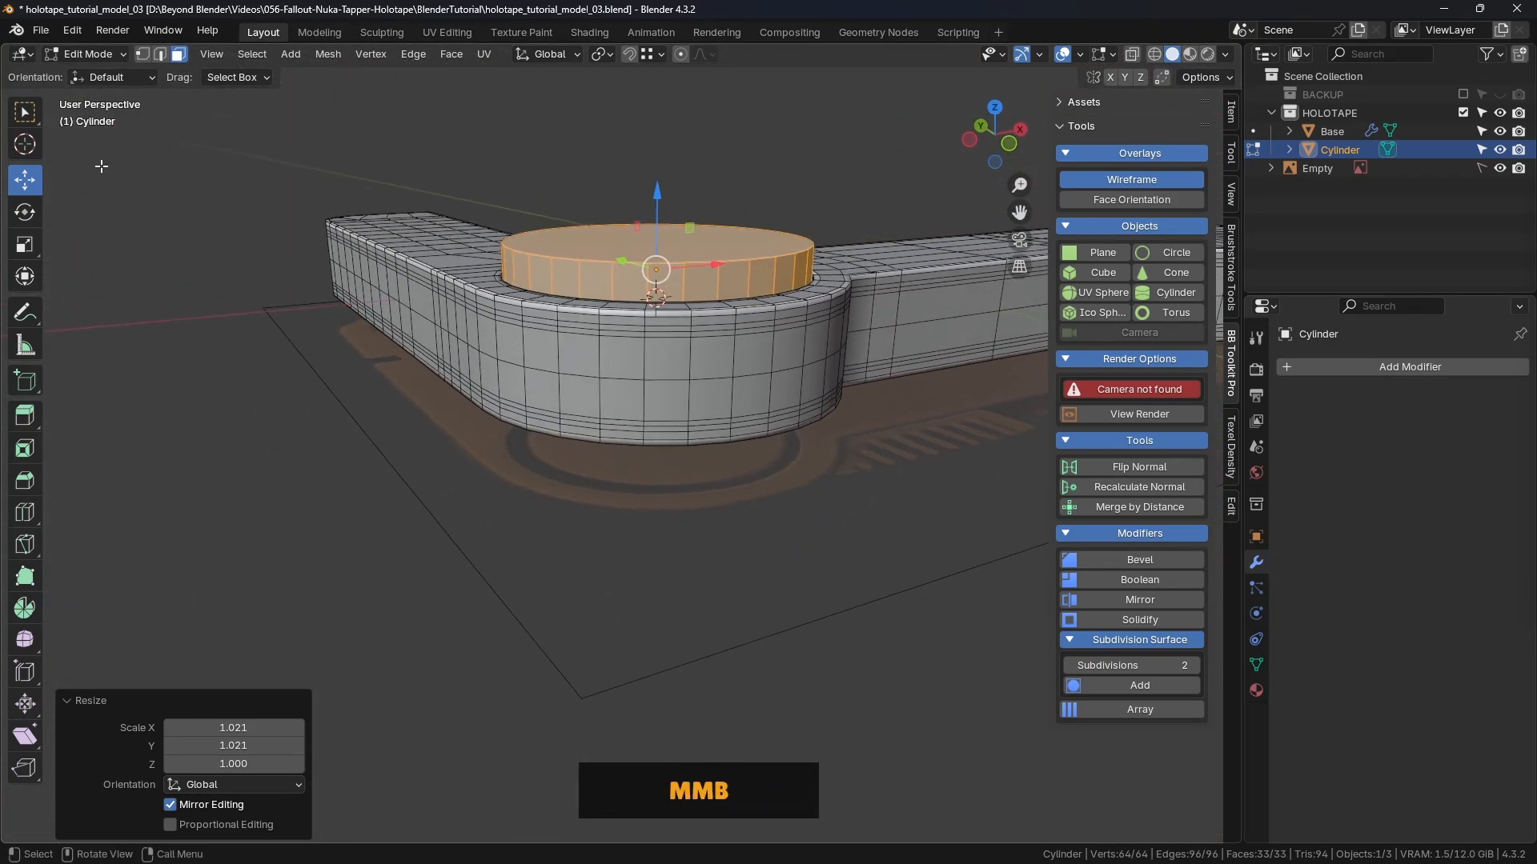
left_click(661, 148)
left_click(657, 240)
middle_click_drag(660, 189, 673, 210)
middle_click_drag(673, 211, 708, 291, "shift")
left_click_drag(695, 251, 695, 277)
middle_click_drag(695, 277, 641, 251)
left_click_drag(666, 263, 666, 257)
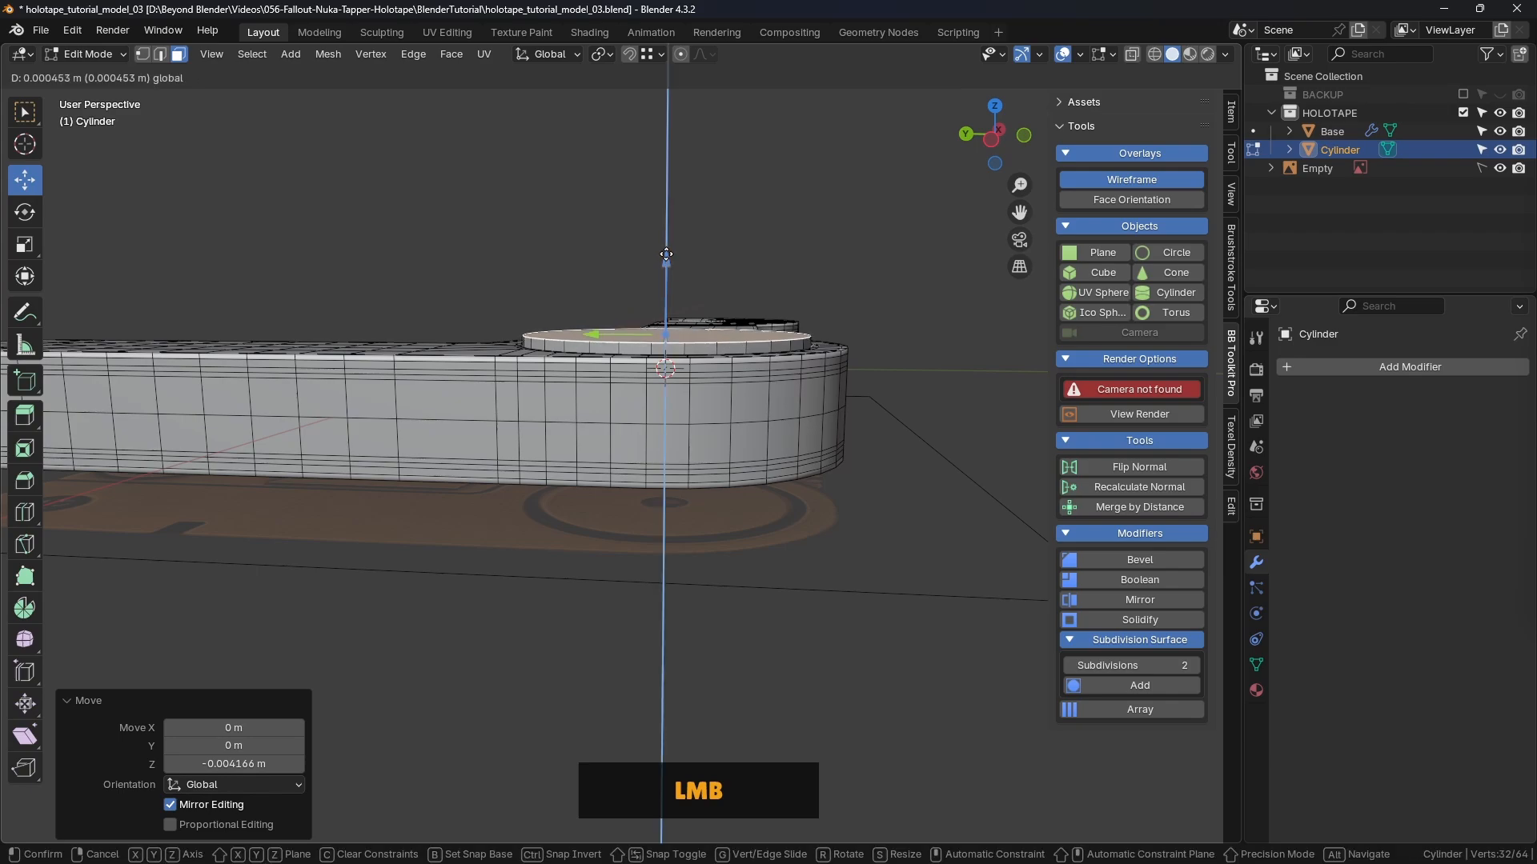
middle_click_drag(801, 344, 814, 352)
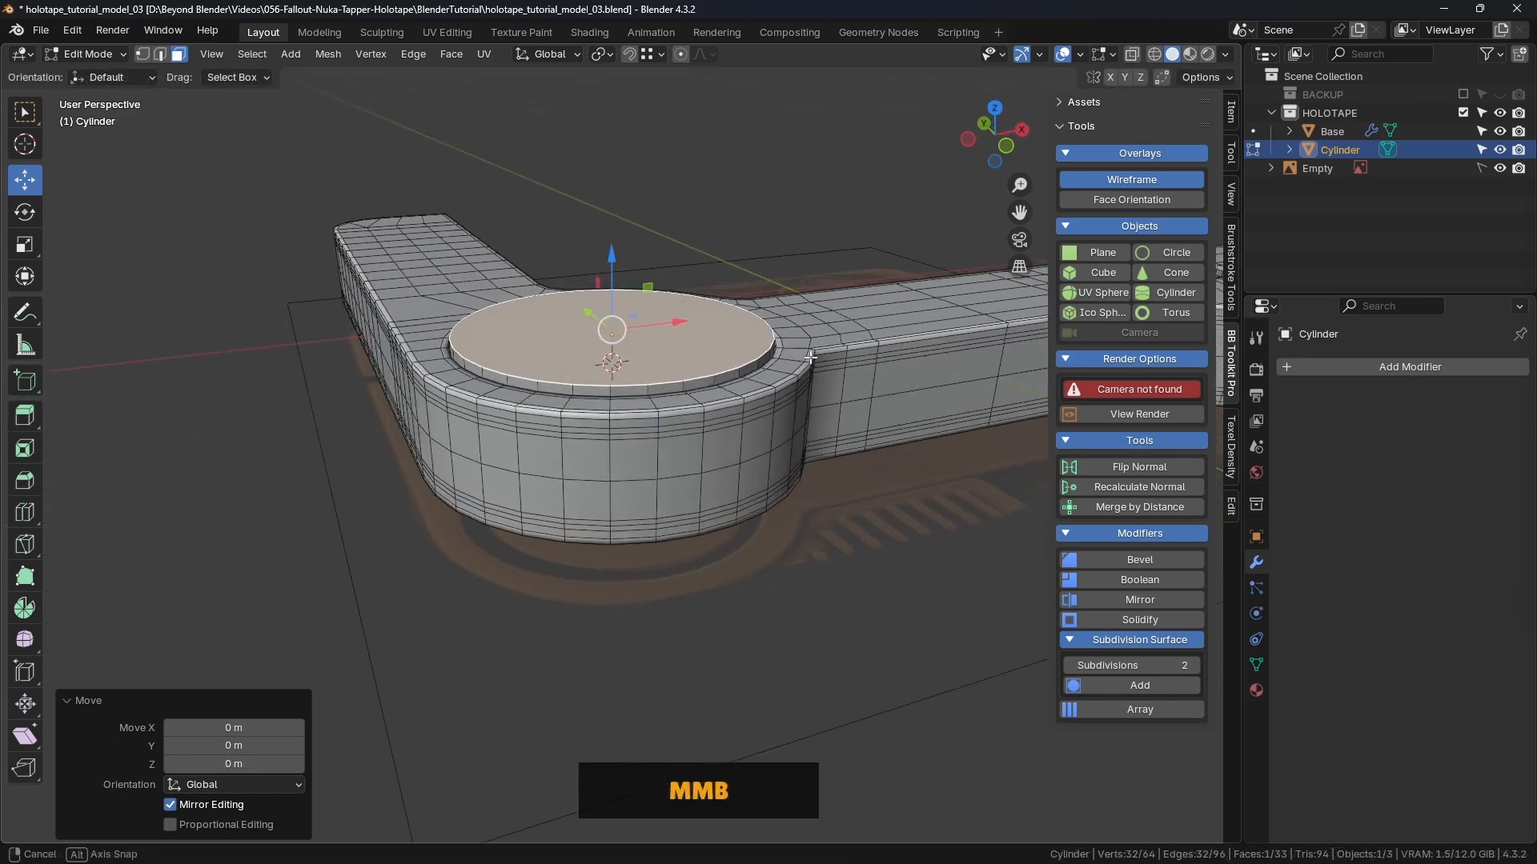
scroll(814, 351, "up", 5)
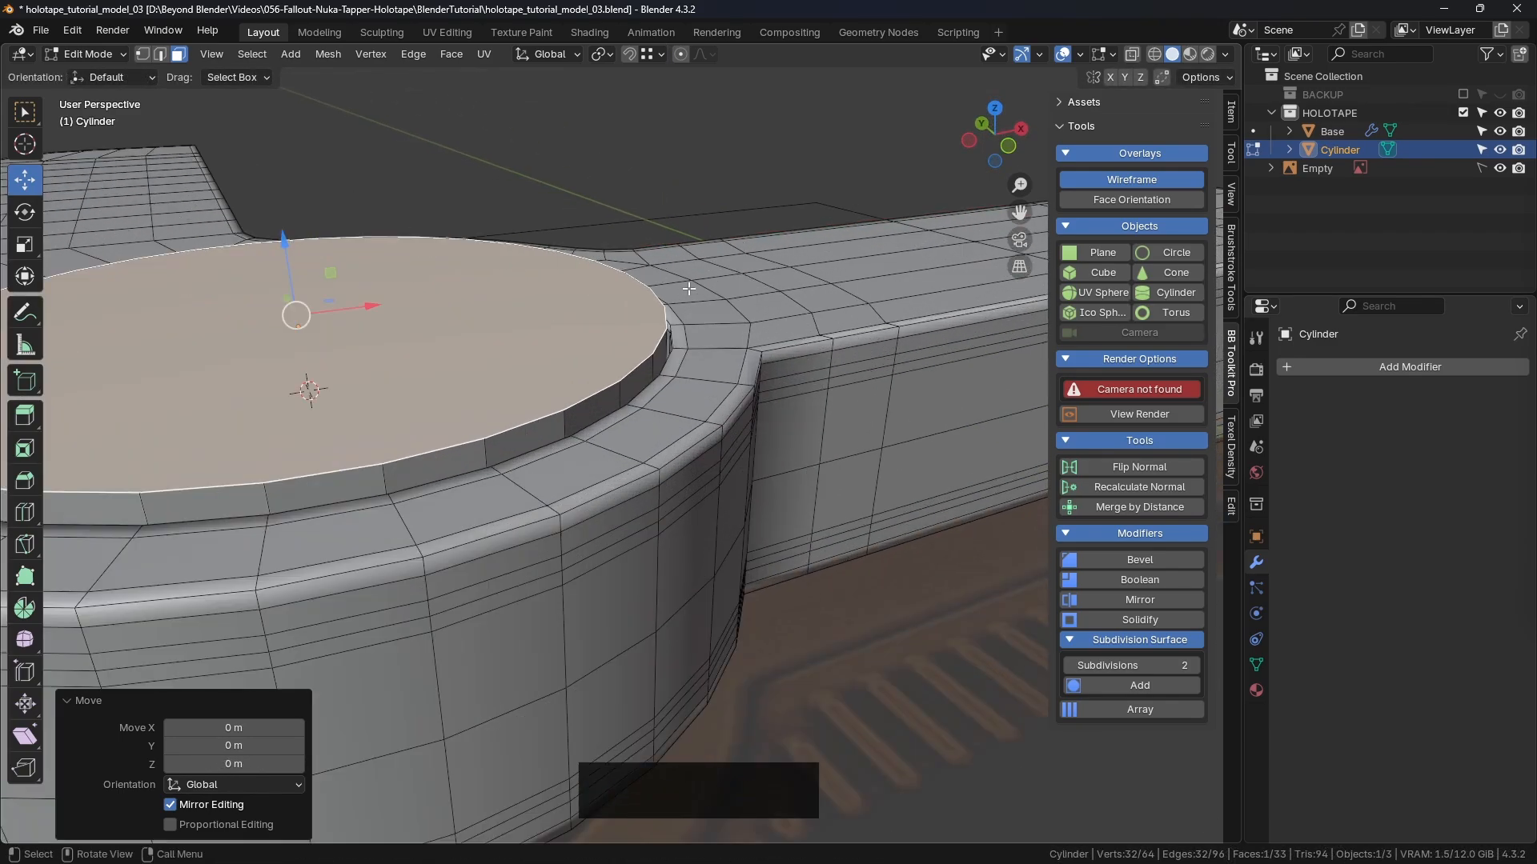
middle_click_drag(588, 345, 688, 321, "shift")
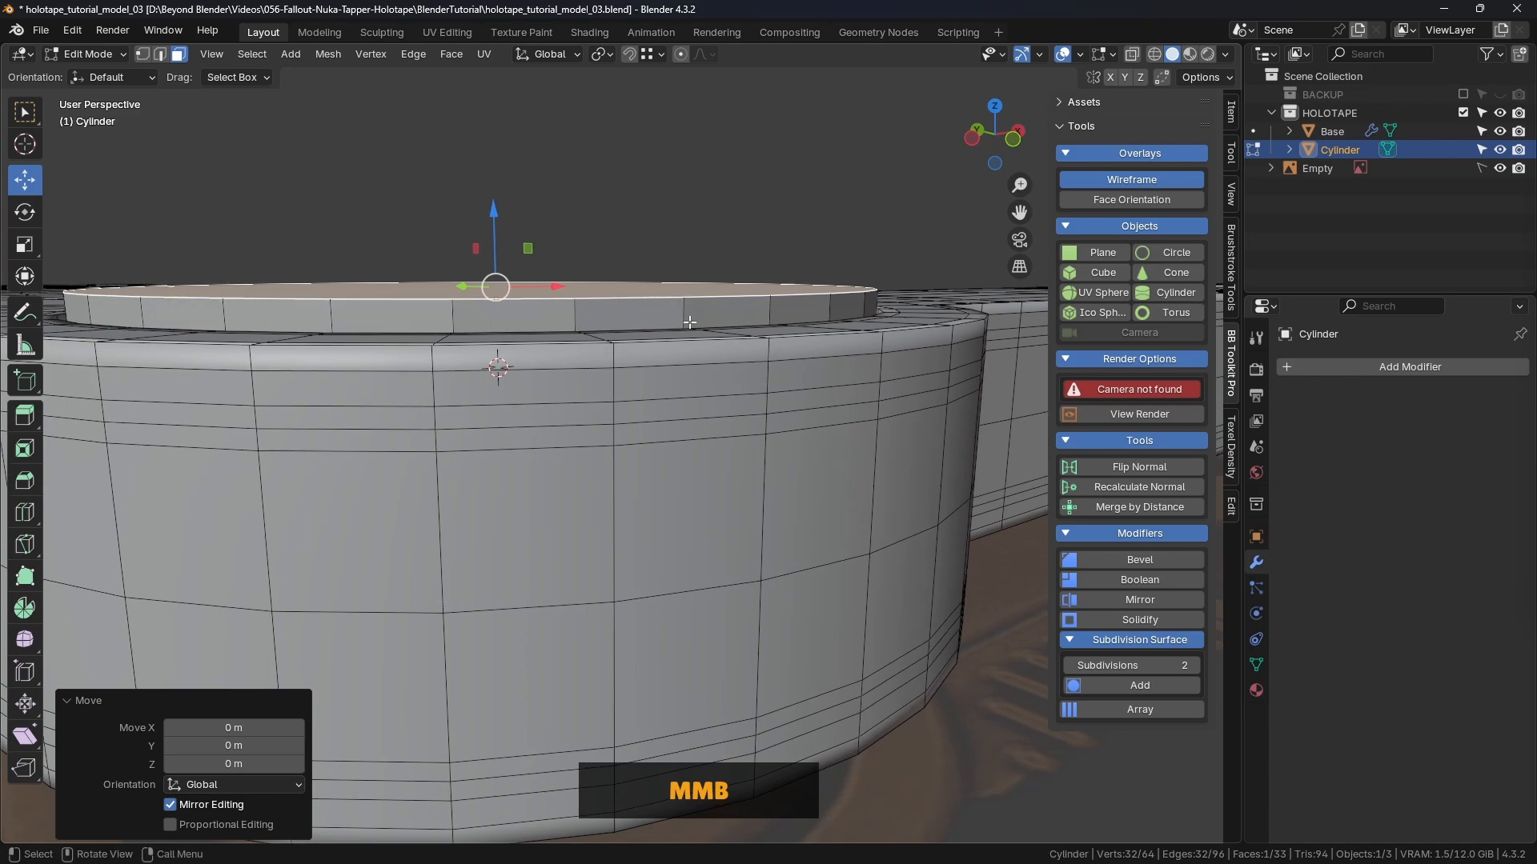
key("ctrl+r")
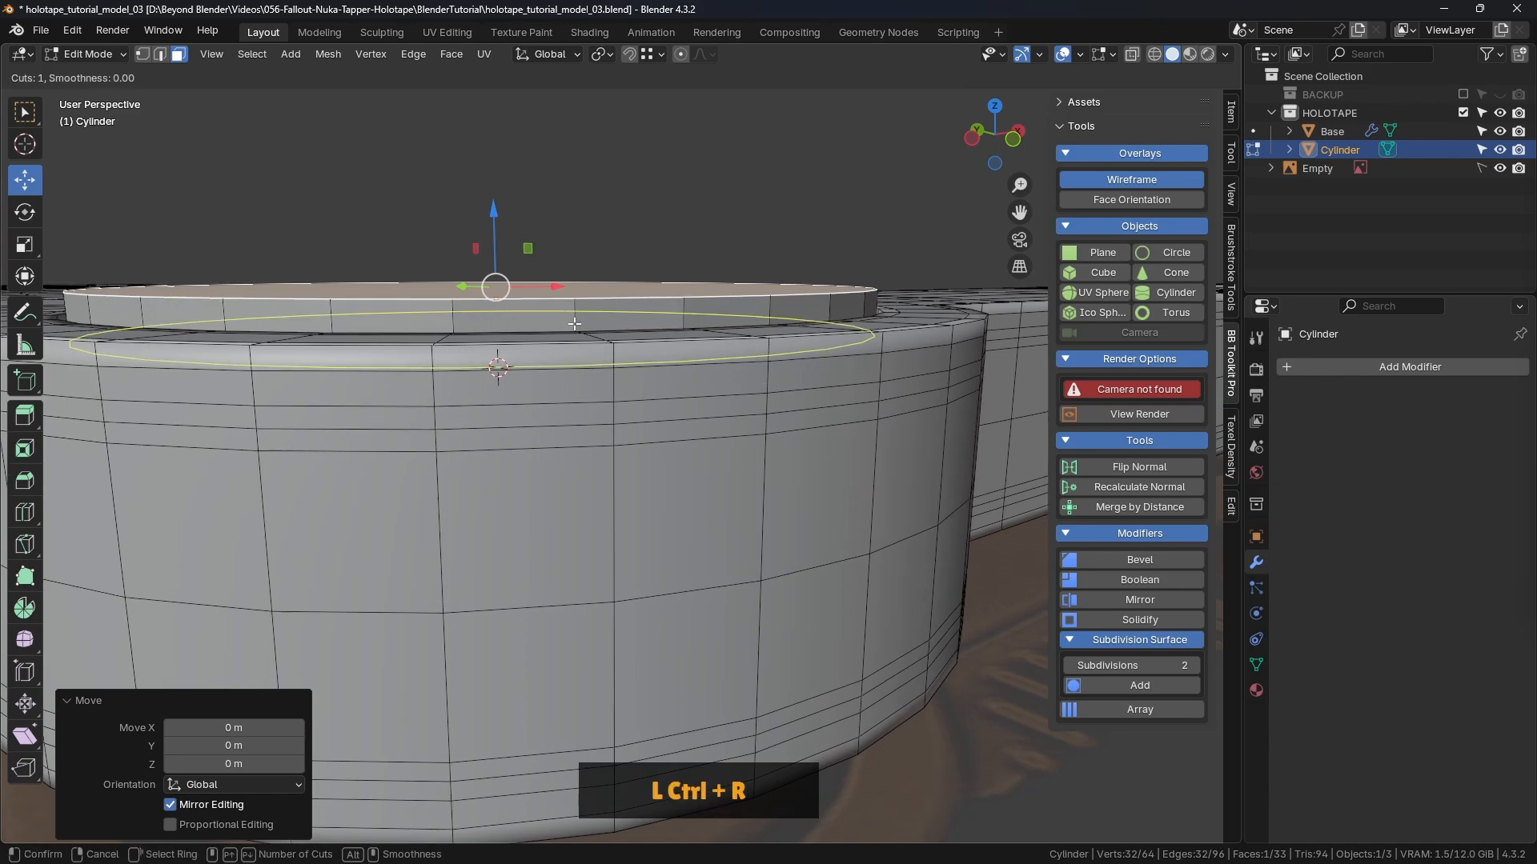
Step: Add an edge loop around the cylinder's side just below its top rim
left_click(574, 323)
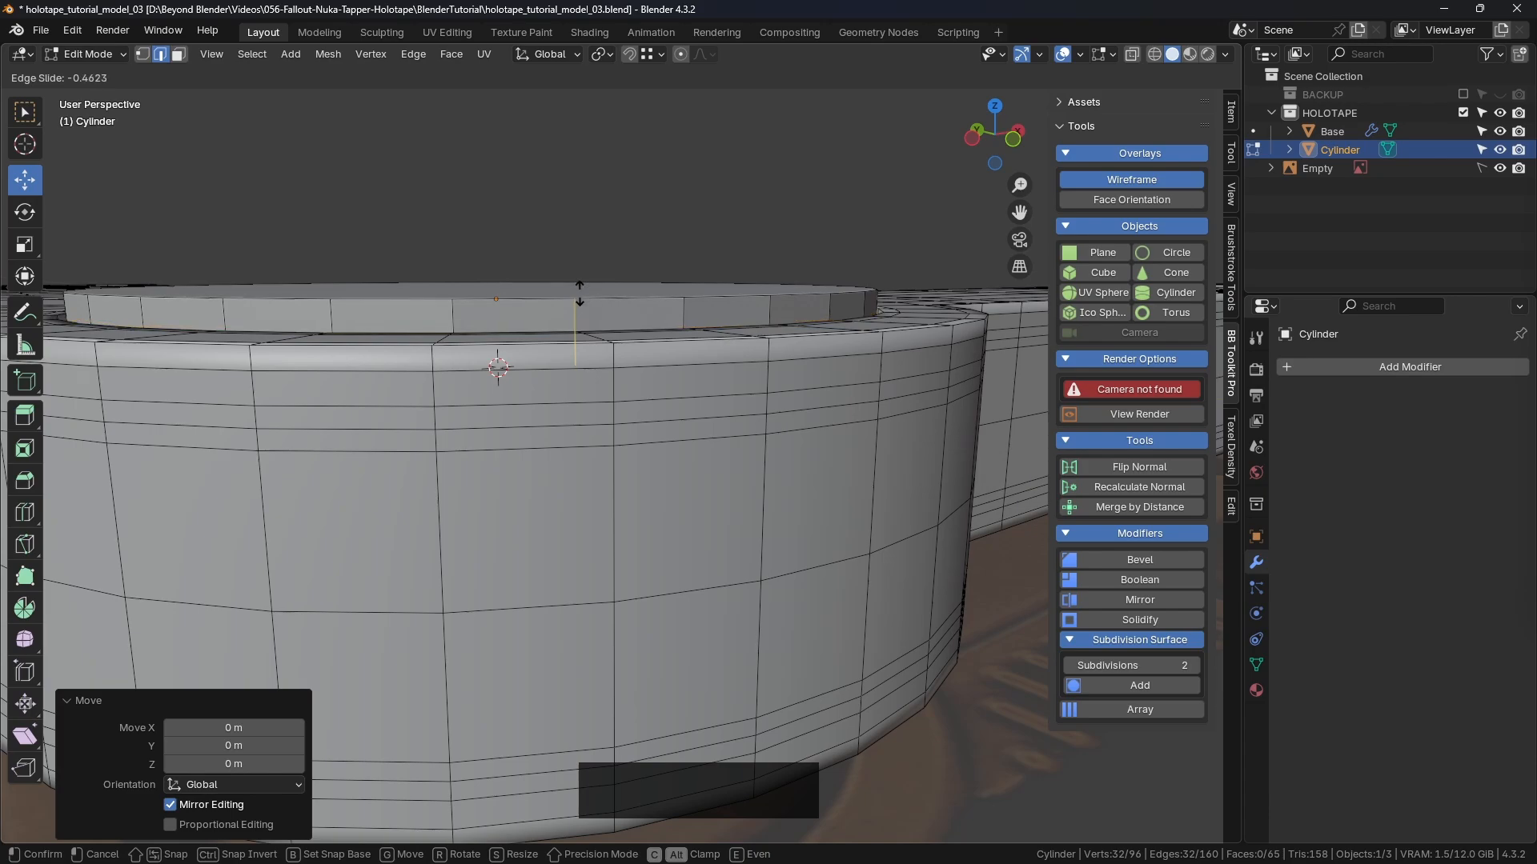
key("ctrl")
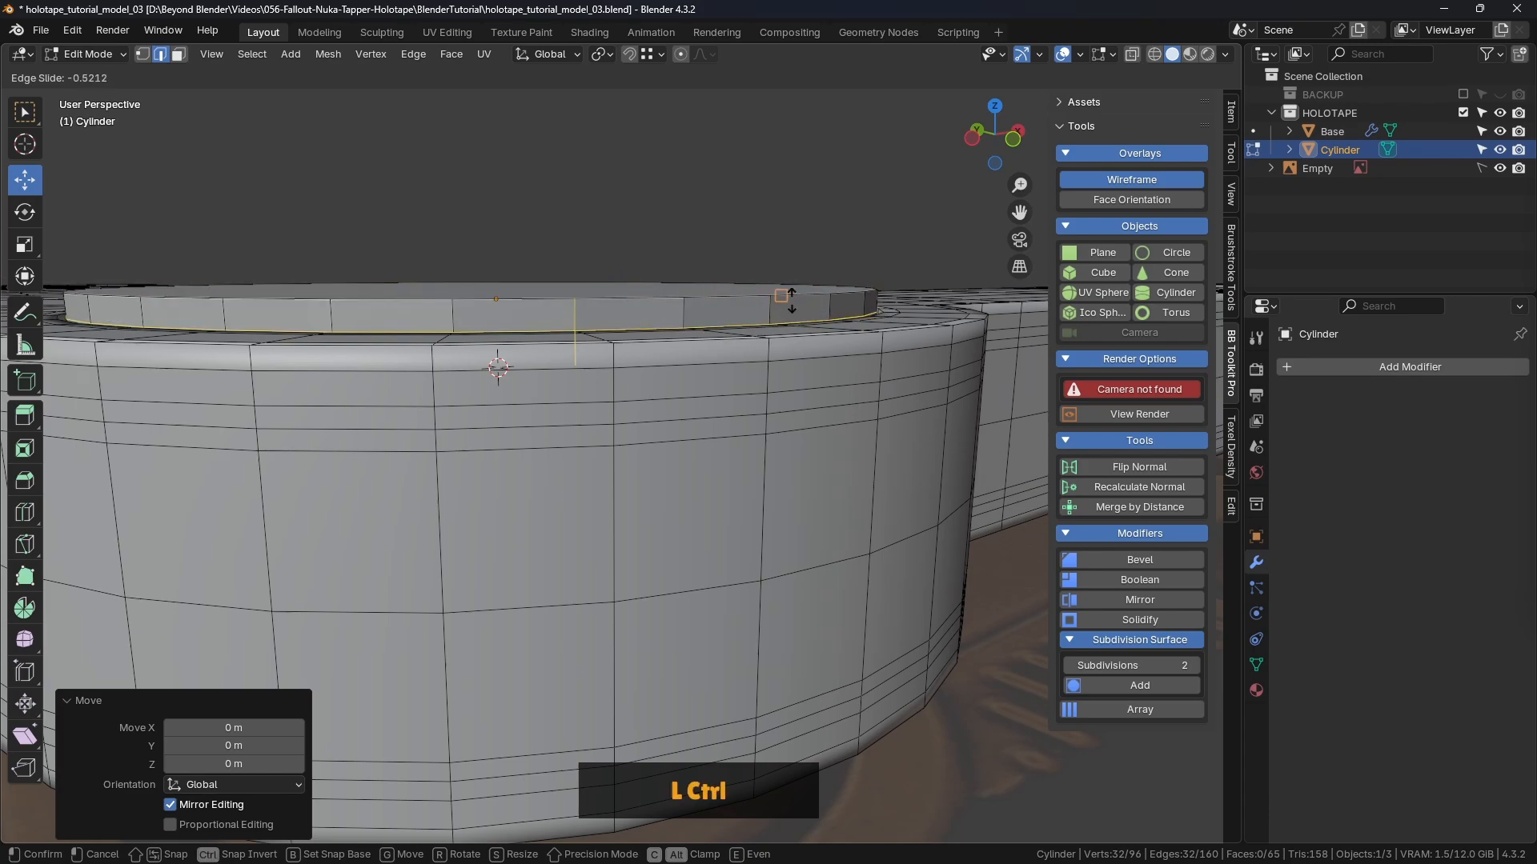
left_click(899, 312, "ctrl")
middle_click_drag(899, 312, 870, 357)
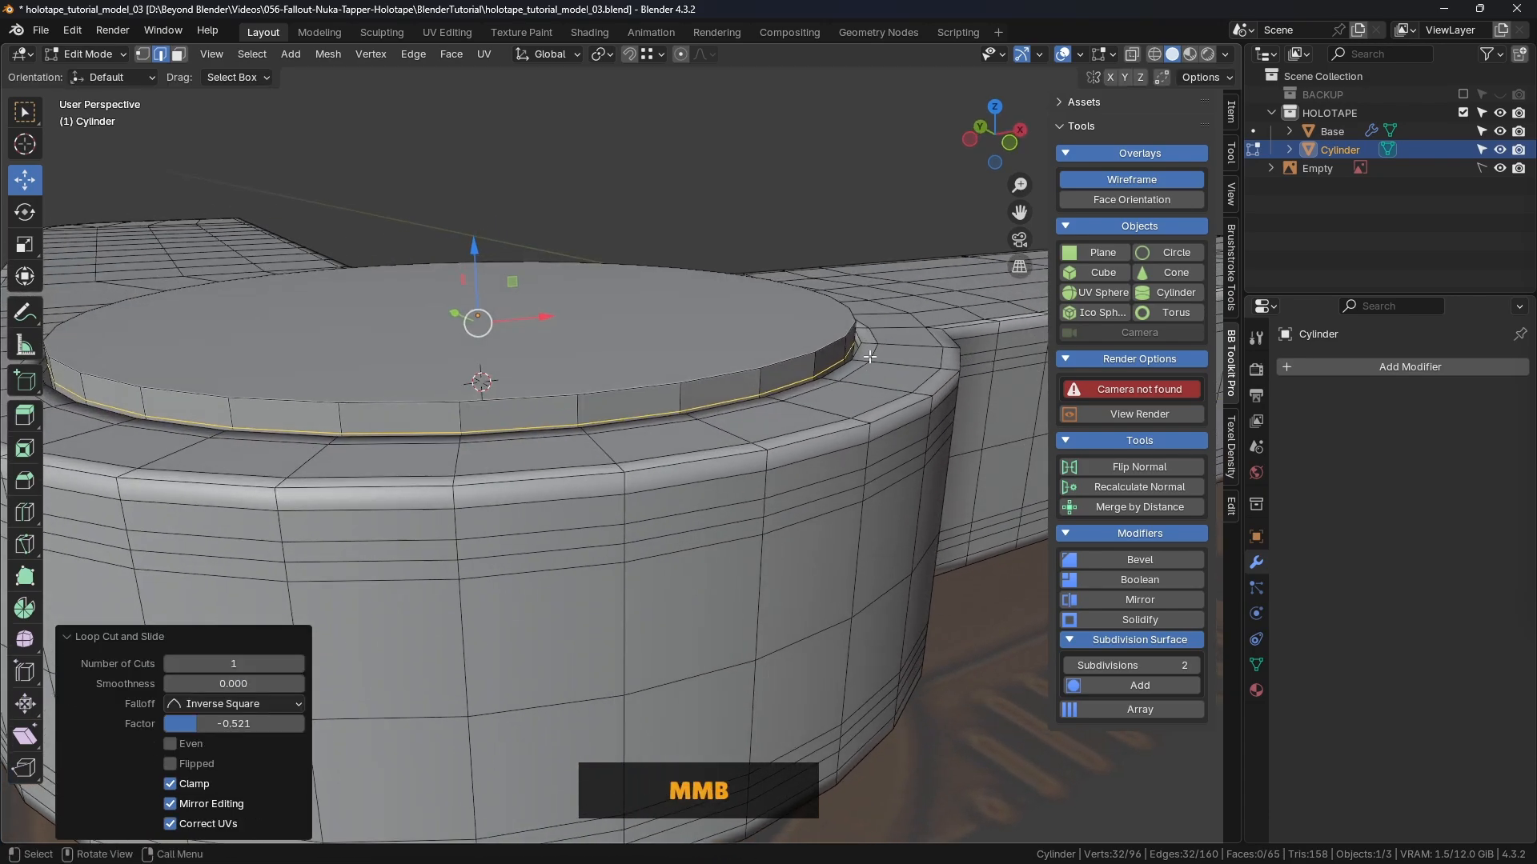
middle_click_drag(656, 450, 866, 392, "shift")
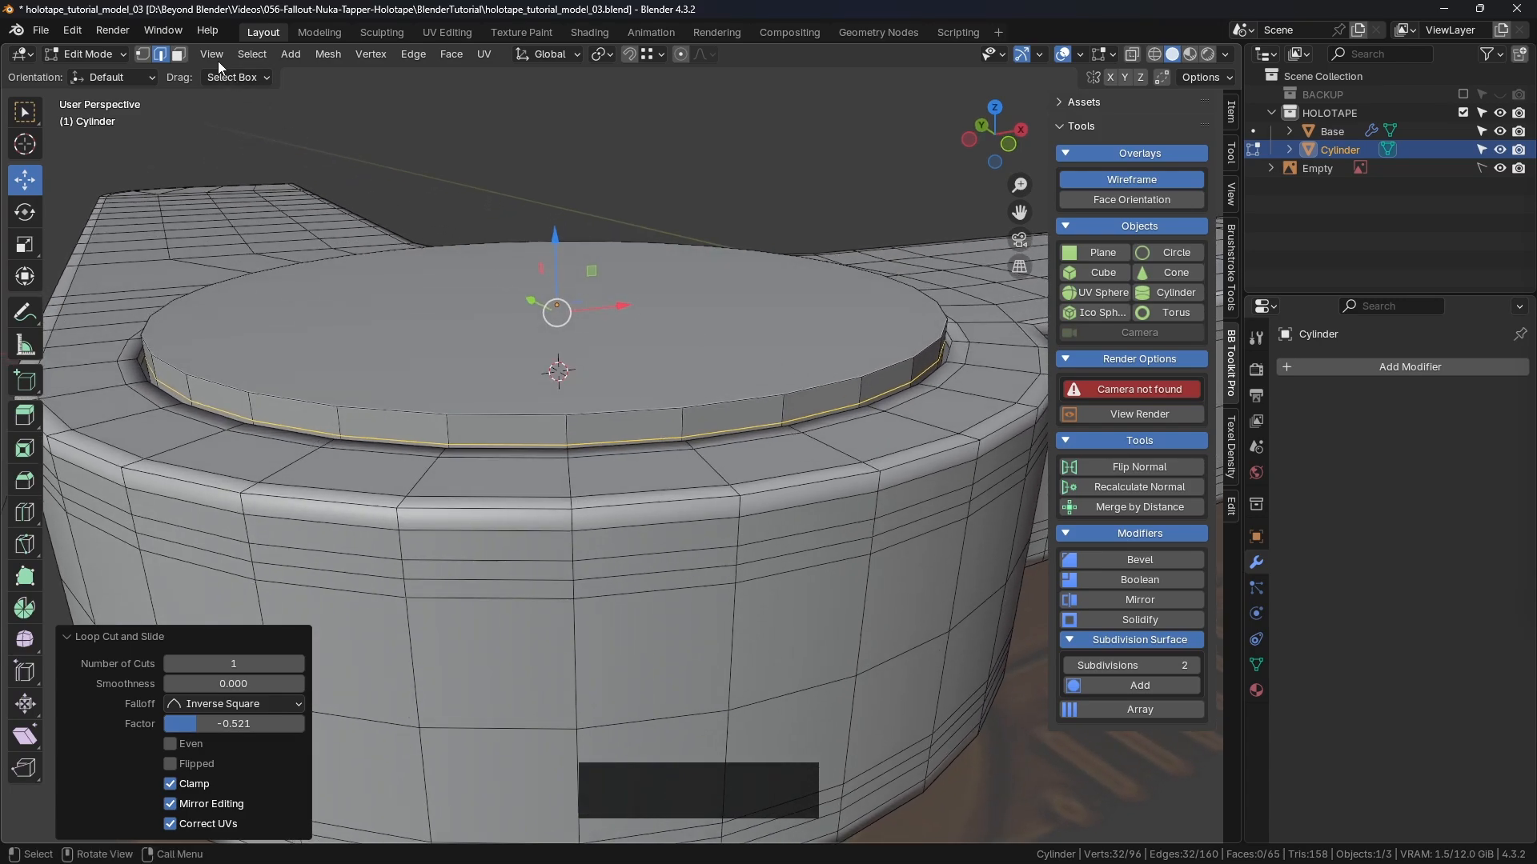
Step: Select the cylinder's top cap face and scale it to 0.919, then to 0.990
left_click(180, 56)
left_click(891, 281)
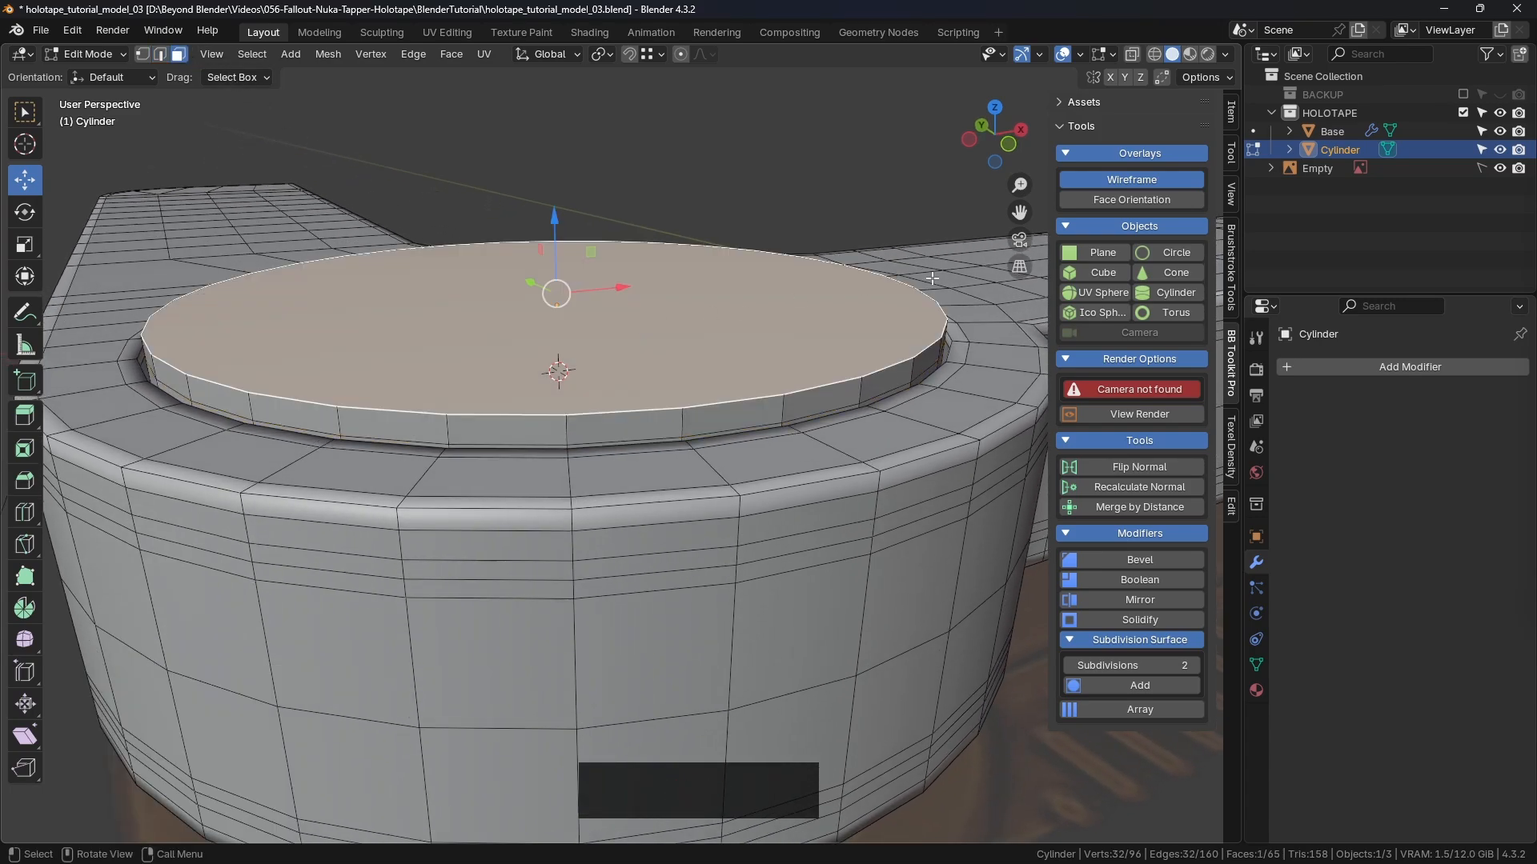
key("s")
left_click(916, 277)
key("KP_1")
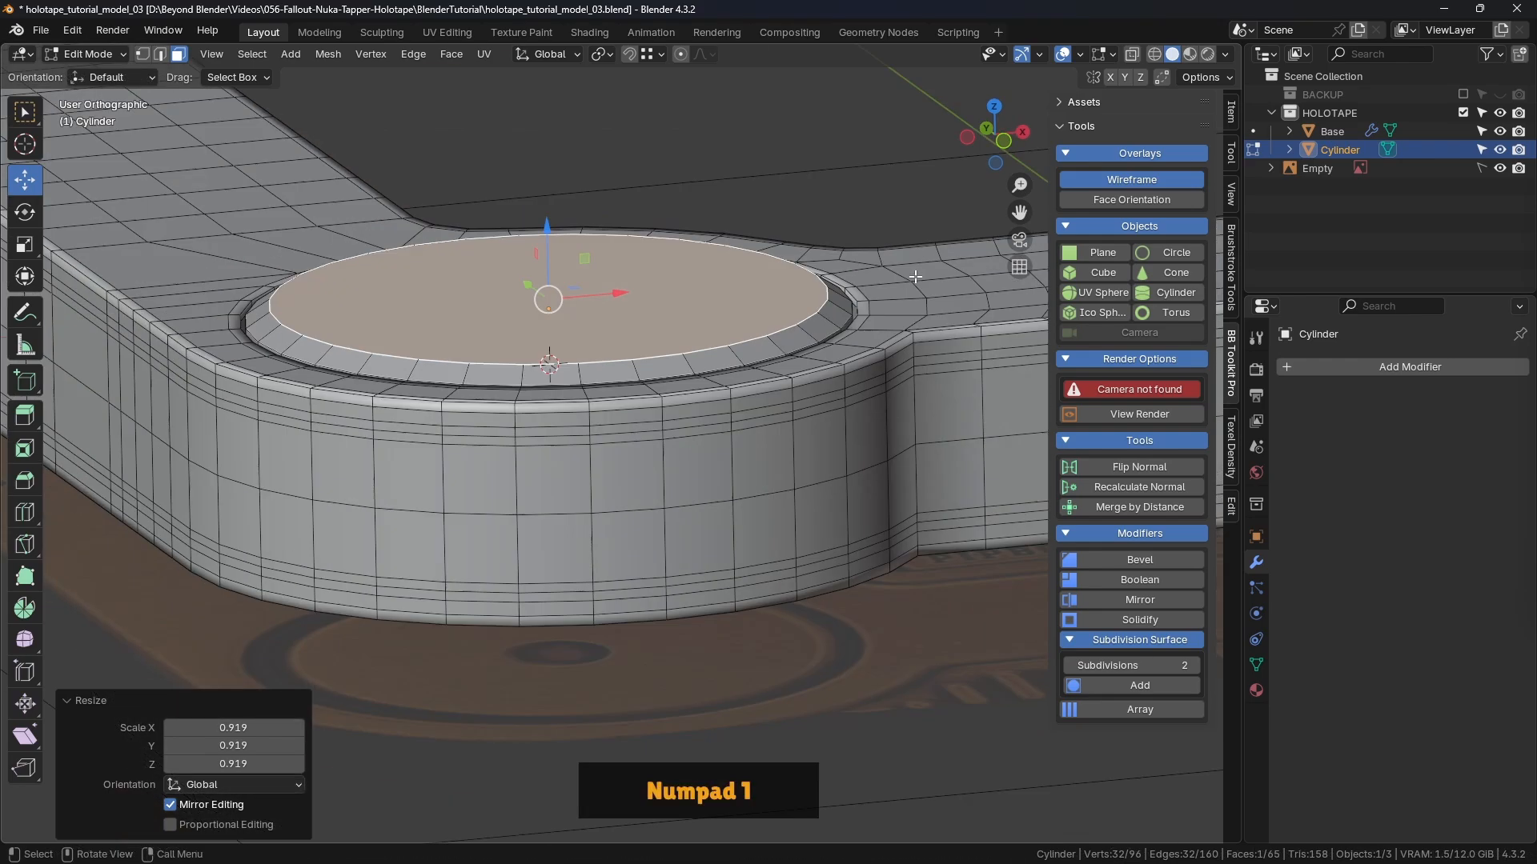
scroll(878, 271, "up", 4)
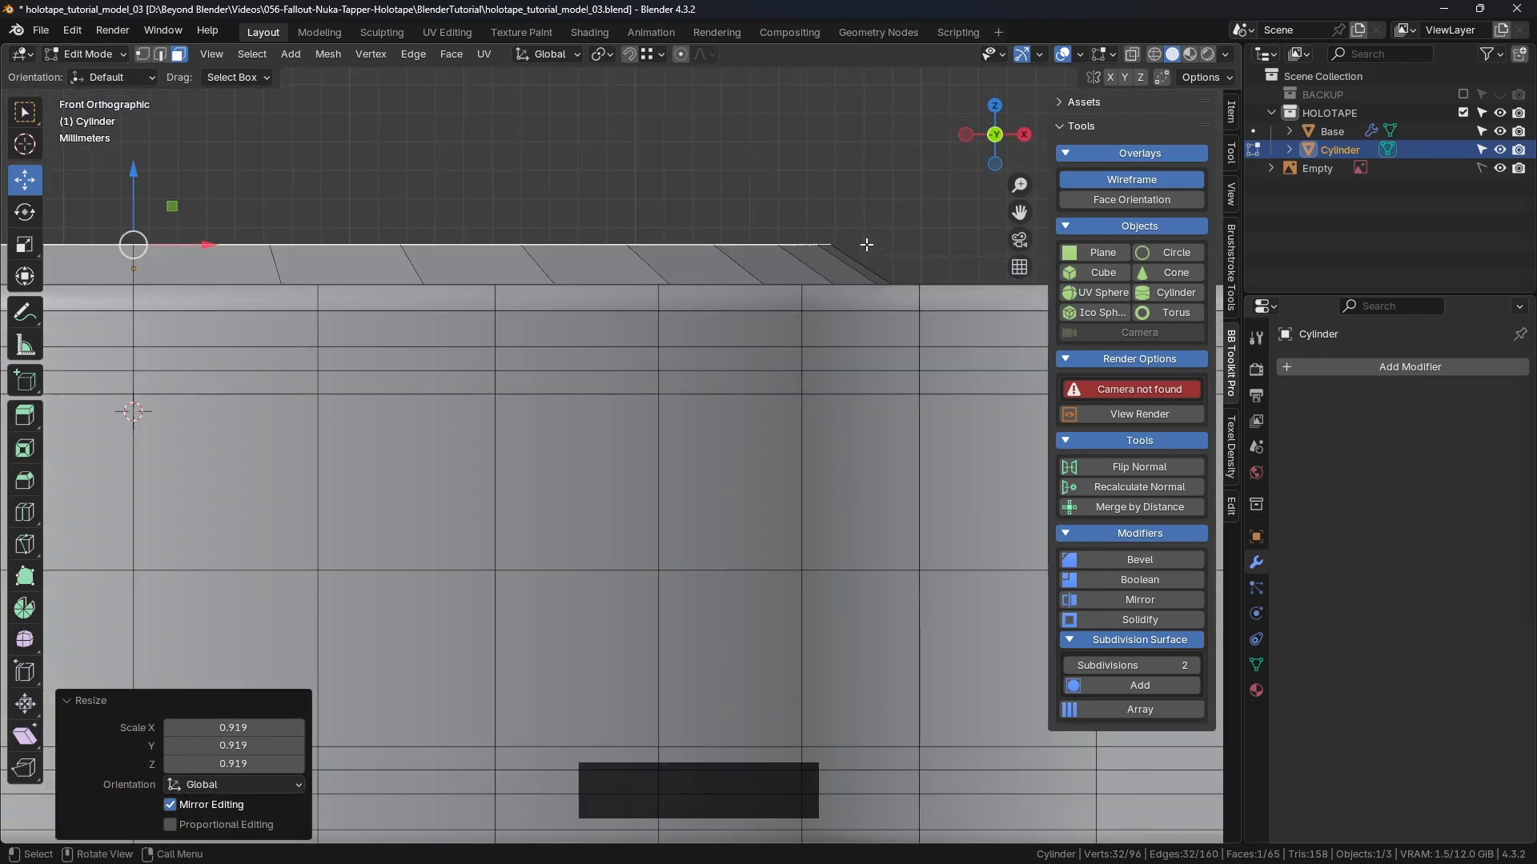
key("s")
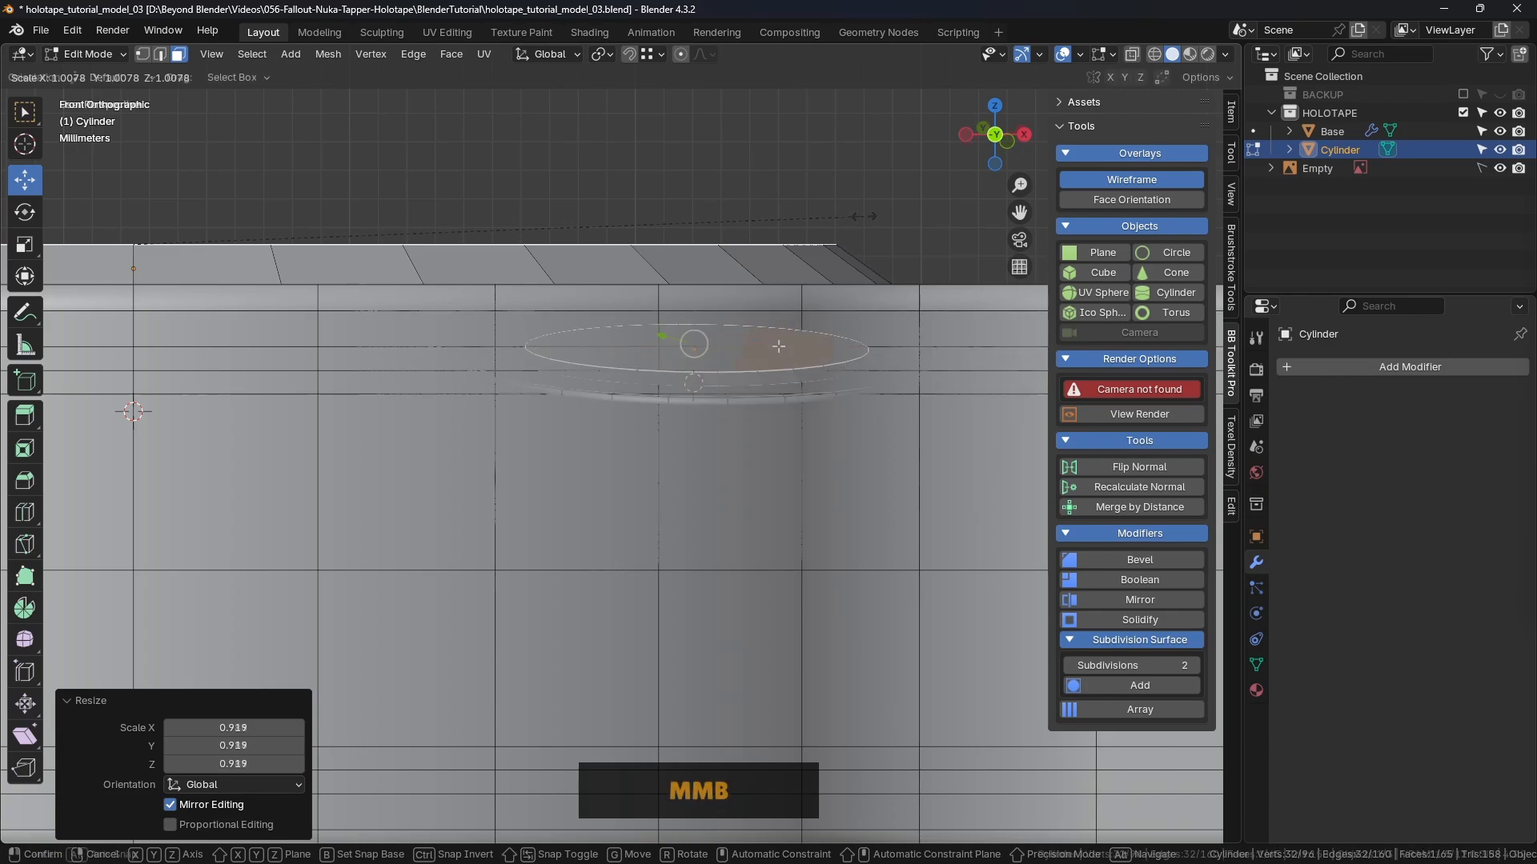
middle_click_drag(695, 320, 695, 276)
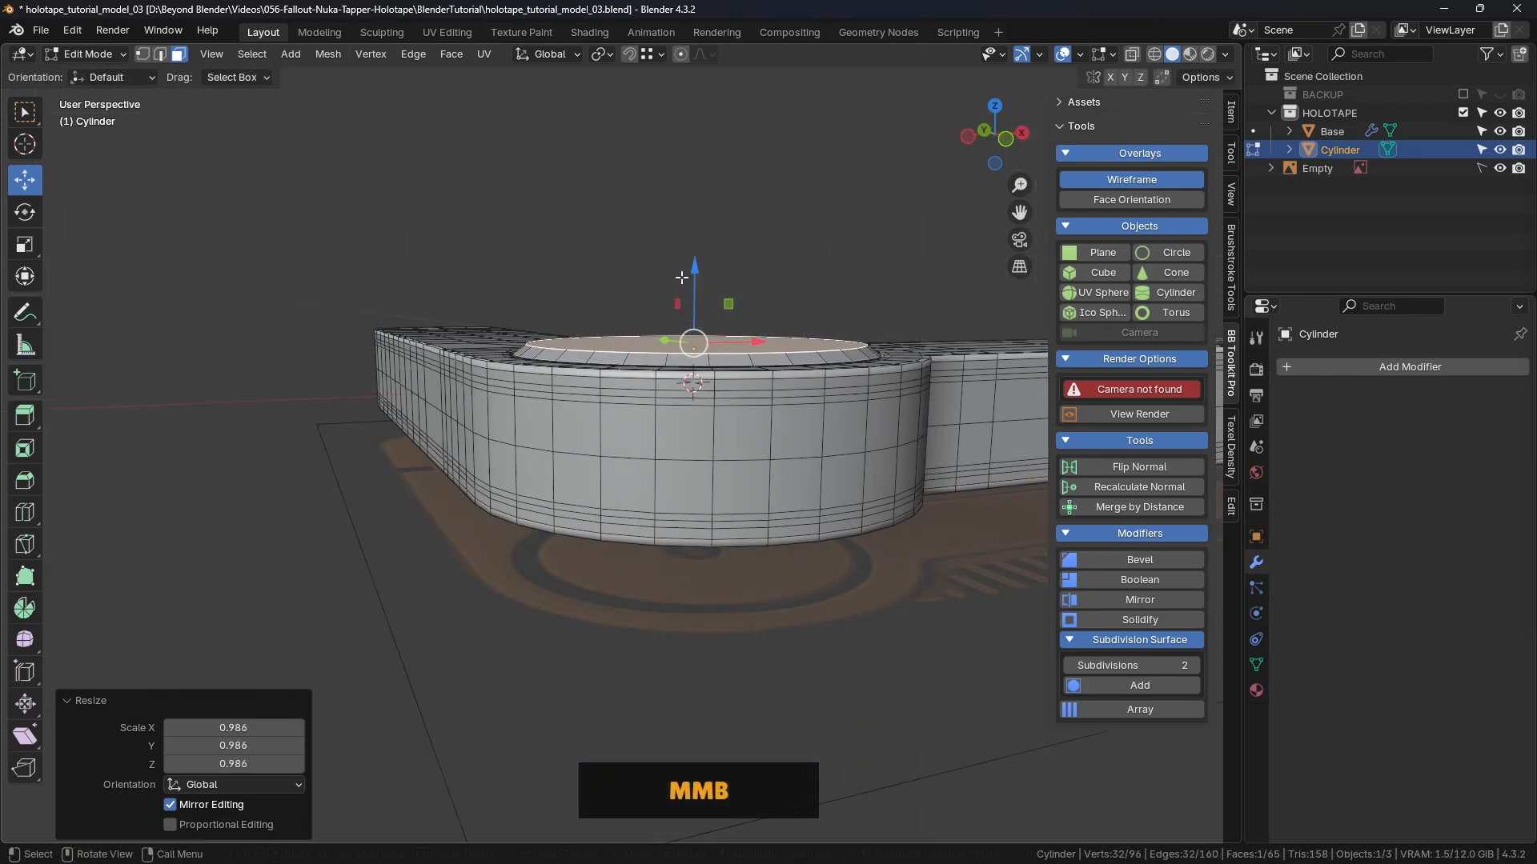
left_click_drag(695, 263, 696, 257)
key("s")
left_click(902, 268)
middle_click_drag(901, 268, 940, 311)
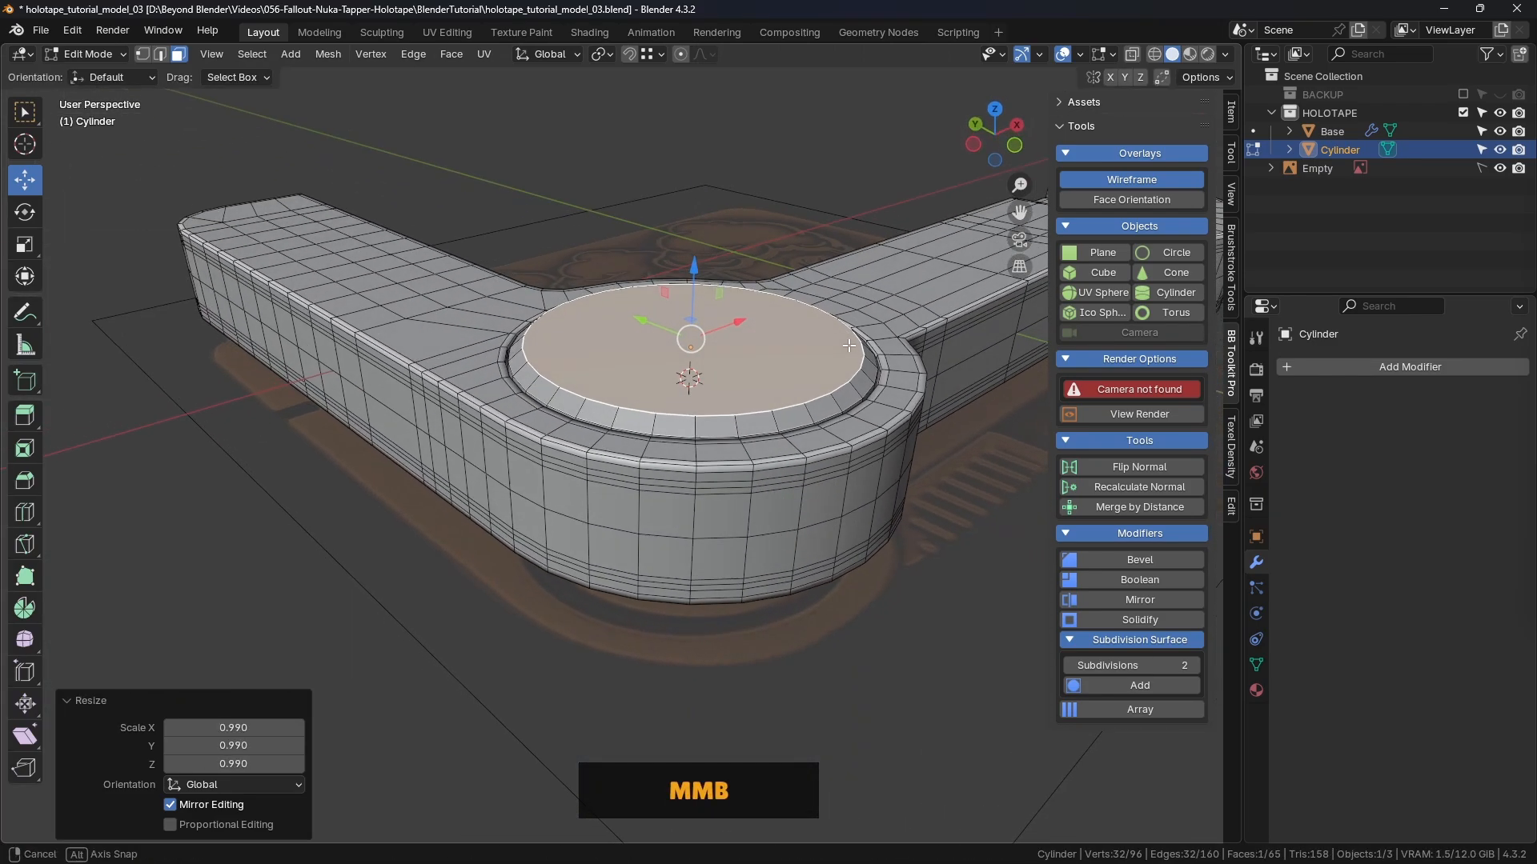
Step: Deselect the top face and return the cylinder to Object Mode
left_click(847, 214)
key("ctrl+Tab")
left_click(737, 218)
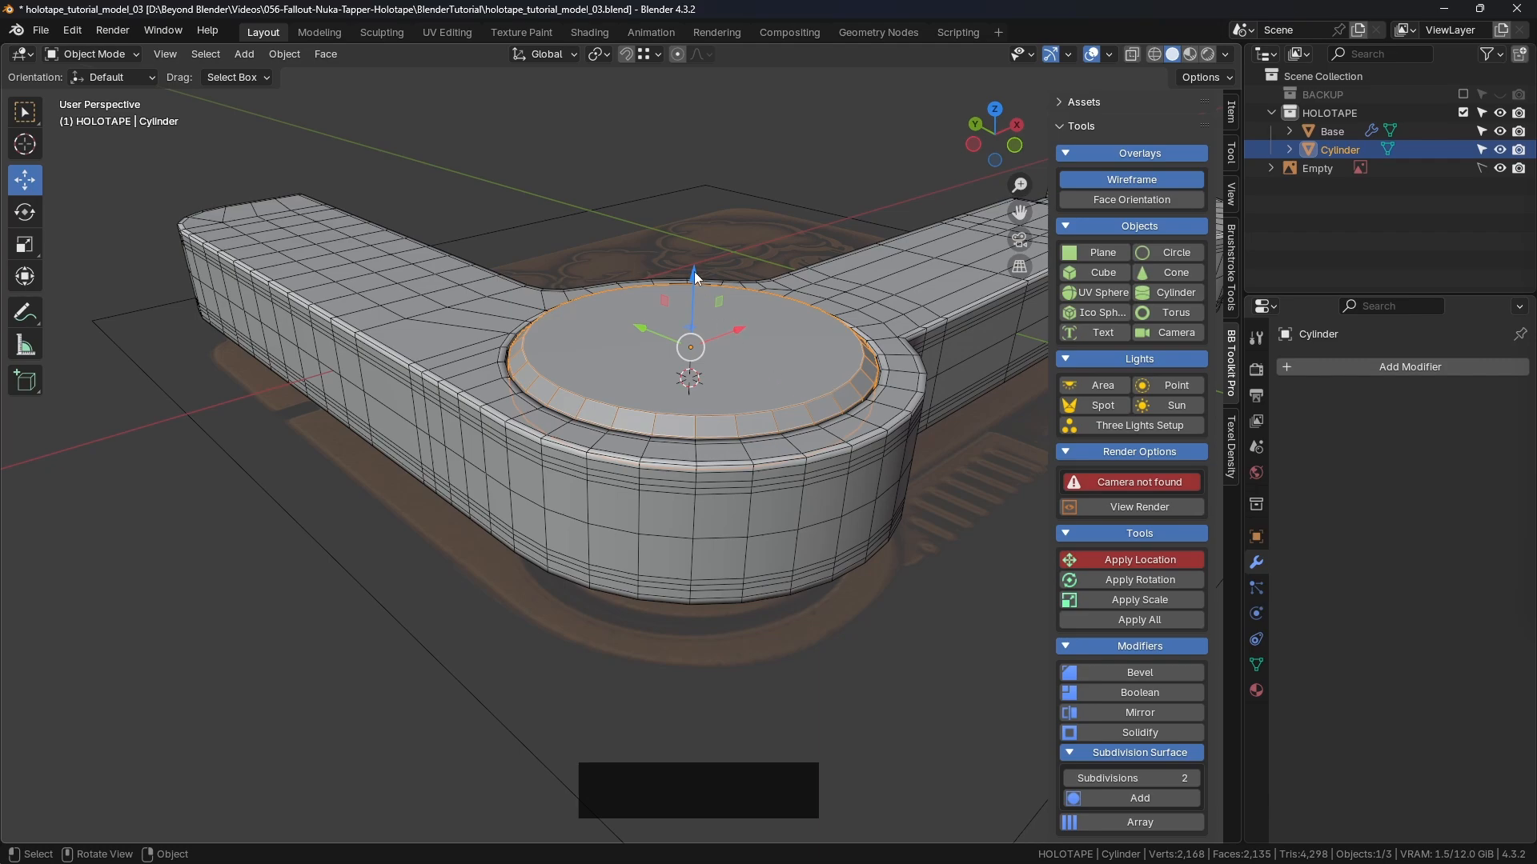
Step: Undo an accidental lift of the cylinder and give it a level-2 Subdivision Surface modifier
left_click_drag(694, 276, 696, 178)
middle_click_drag(790, 238, 850, 290)
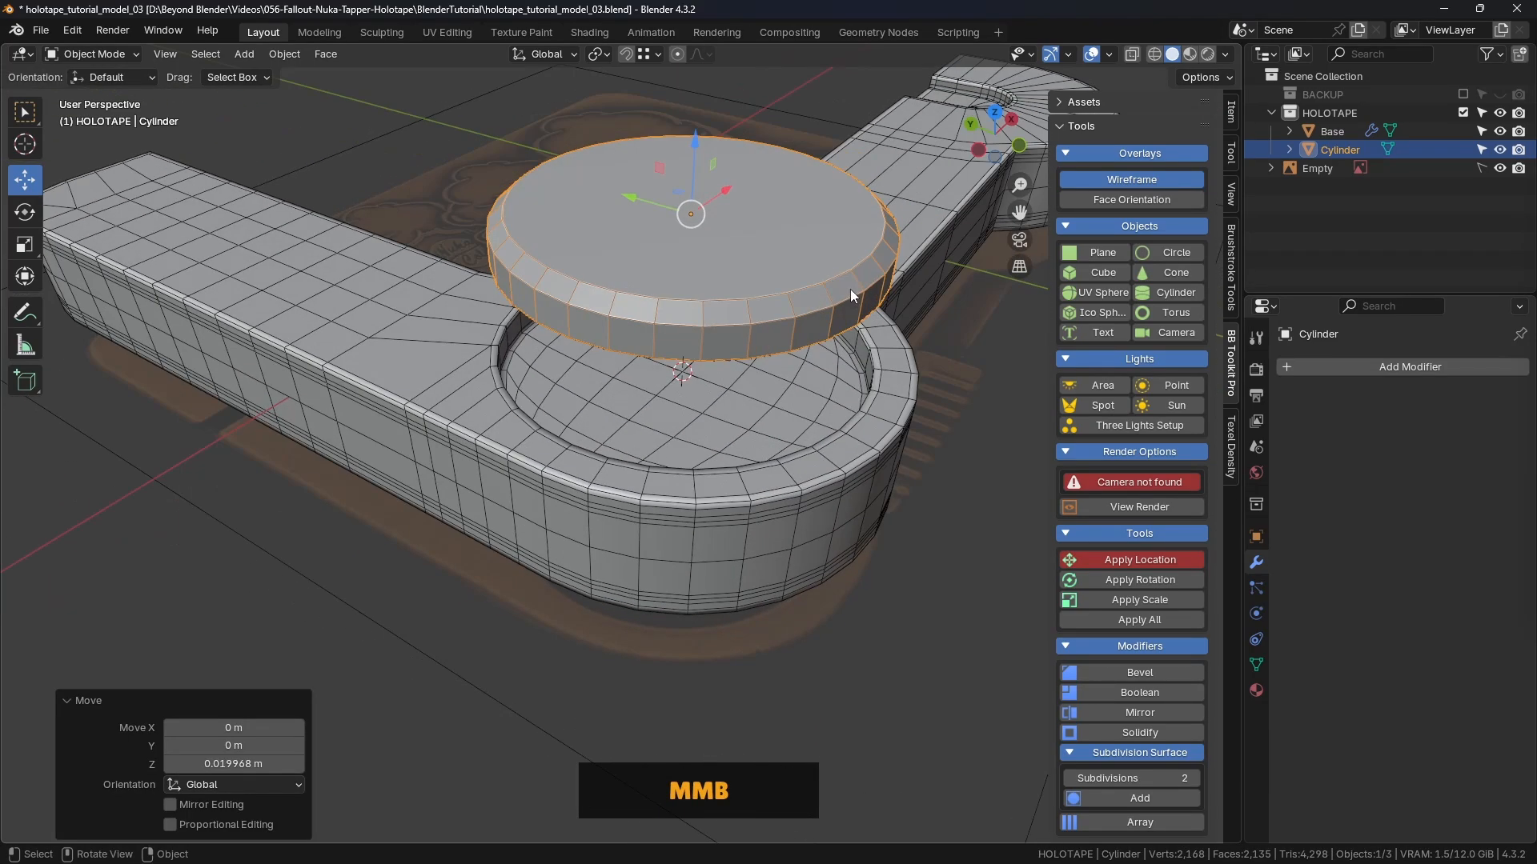
key("ctrl+z")
middle_click_drag(786, 367, 704, 330, "shift")
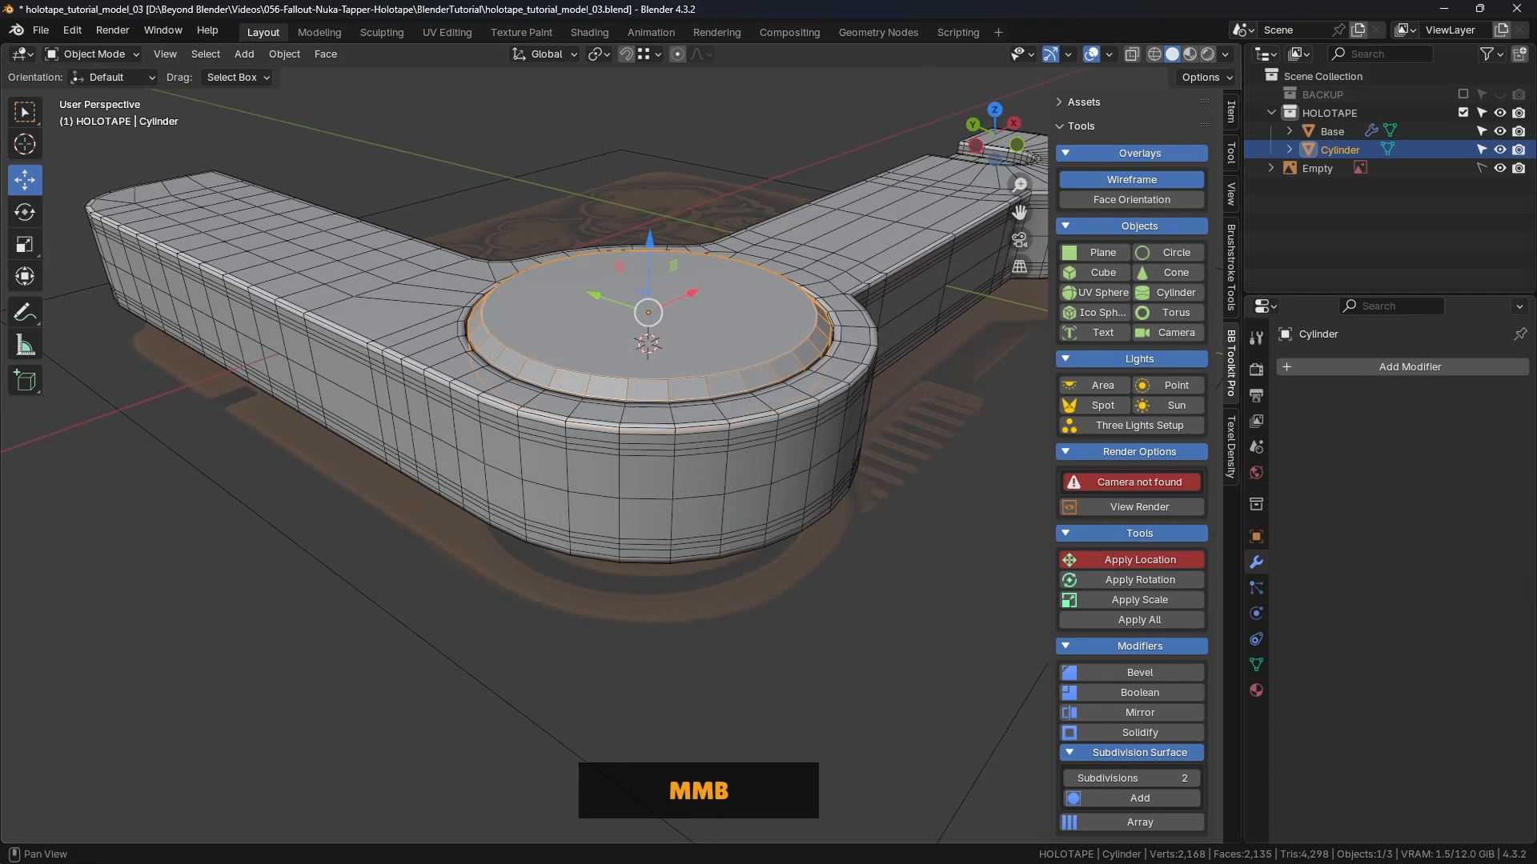
left_click(1140, 799)
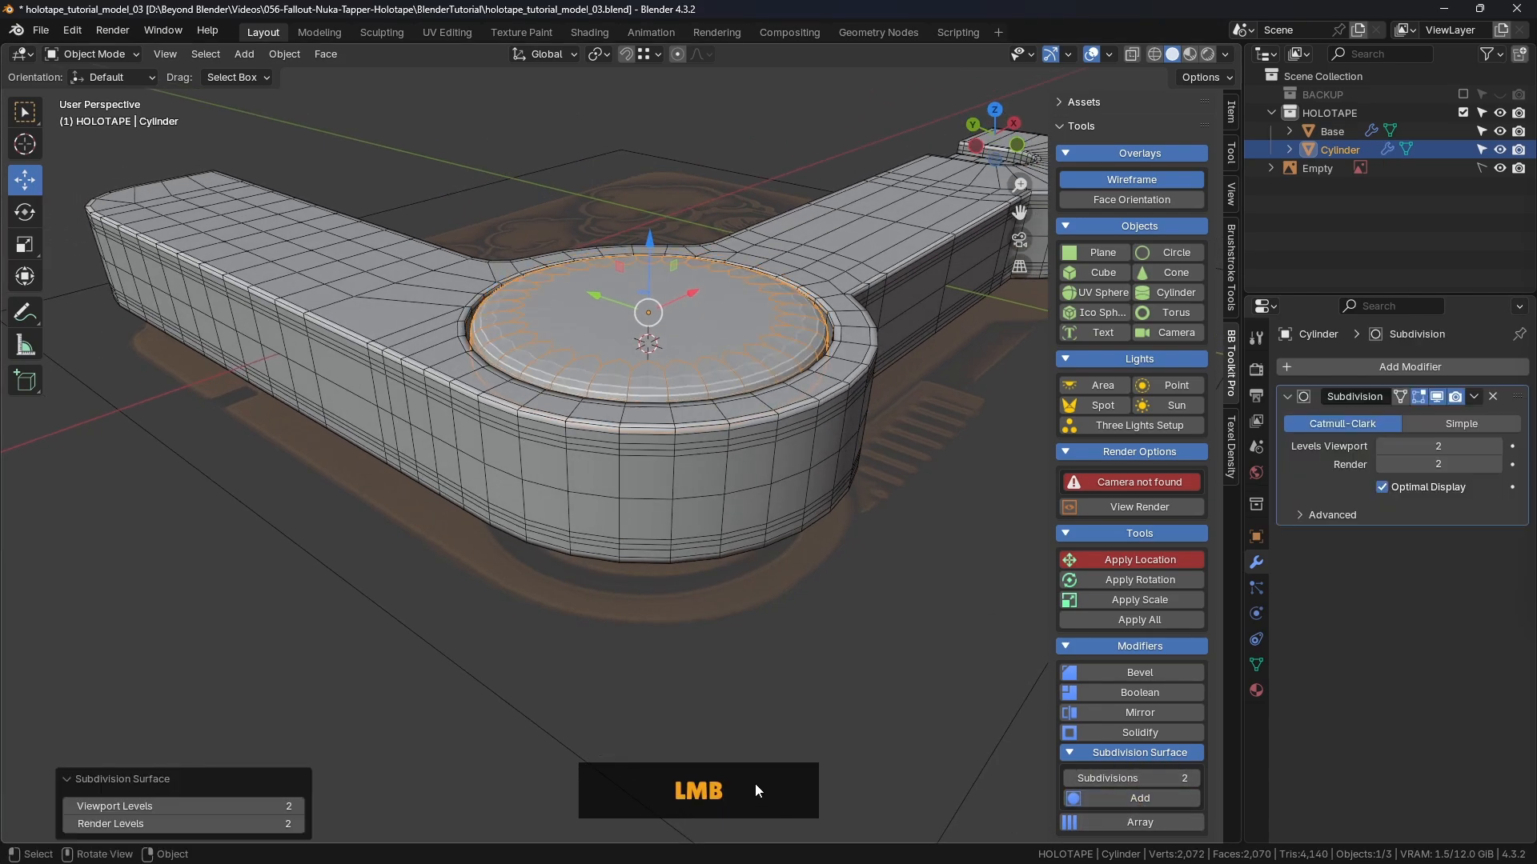
left_click(781, 464)
left_click(775, 392)
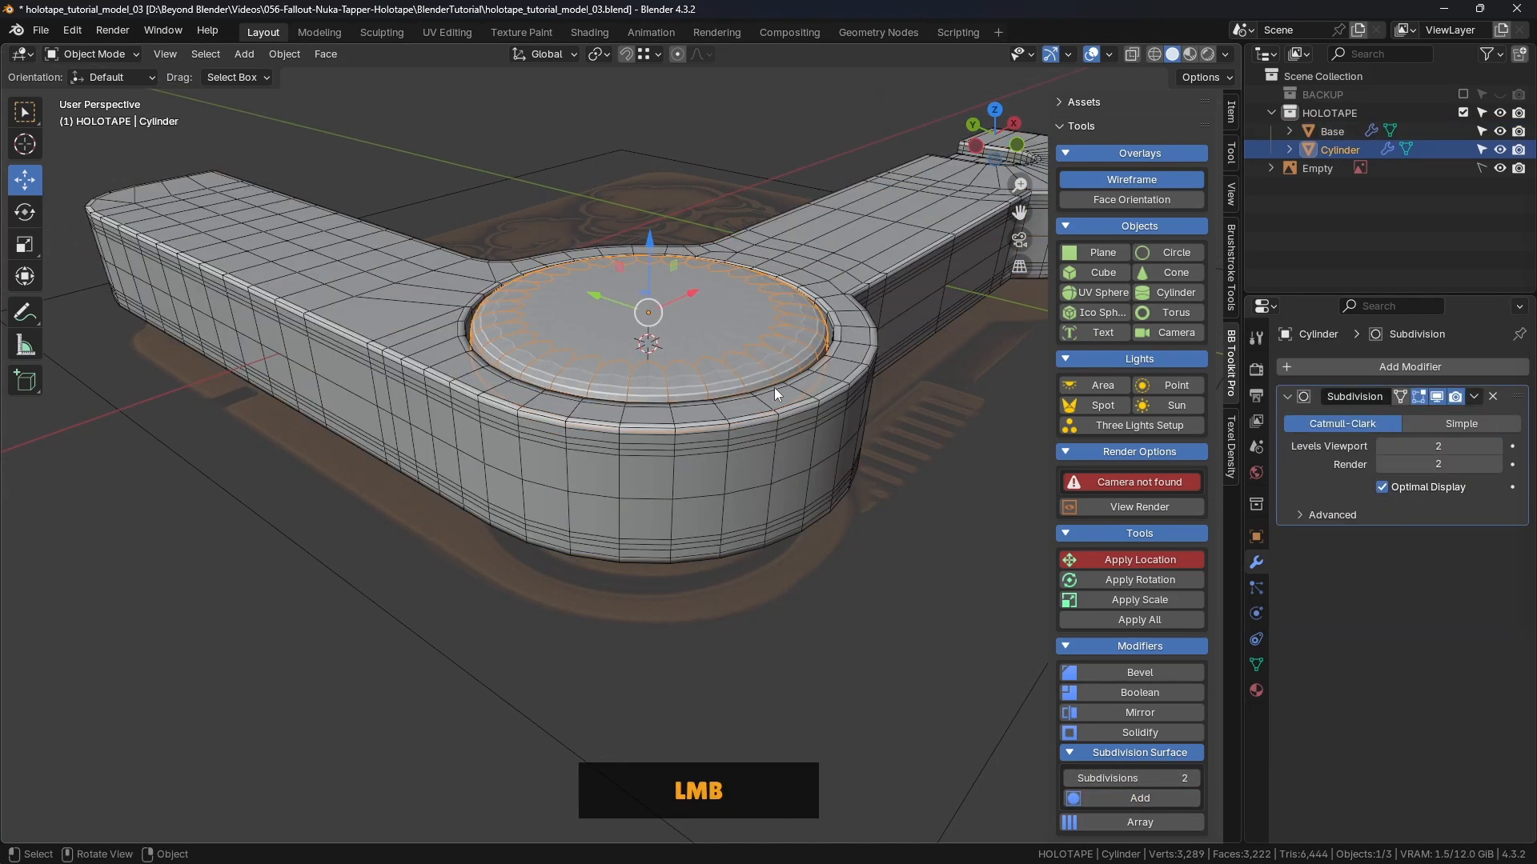
Step: Turn off wireframe display, shade the cylinder smooth, and go back to Edit Mode
scroll(790, 429, "up", 2)
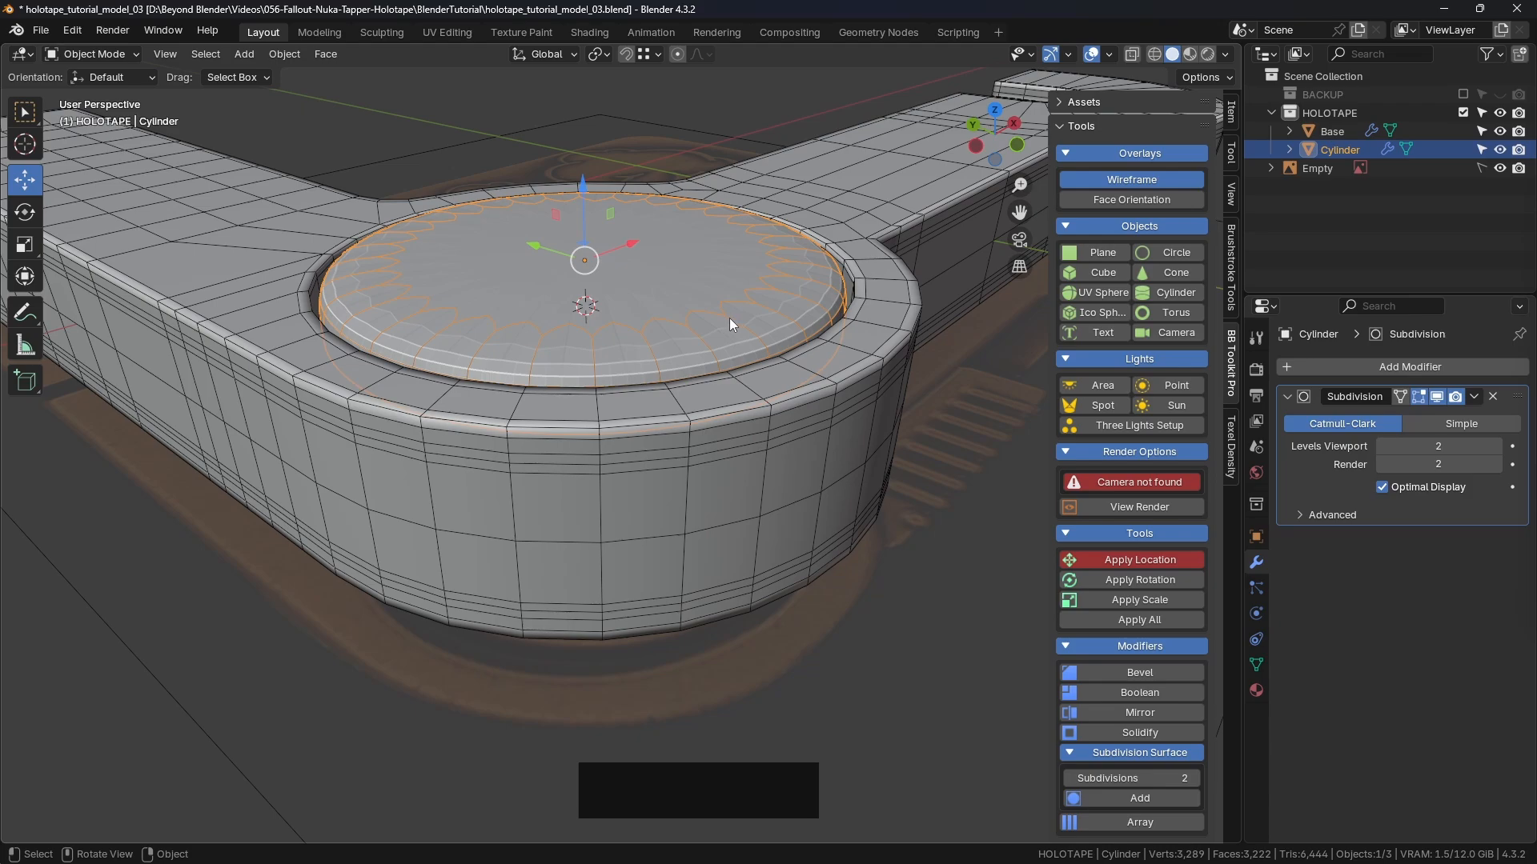
left_click(1141, 177)
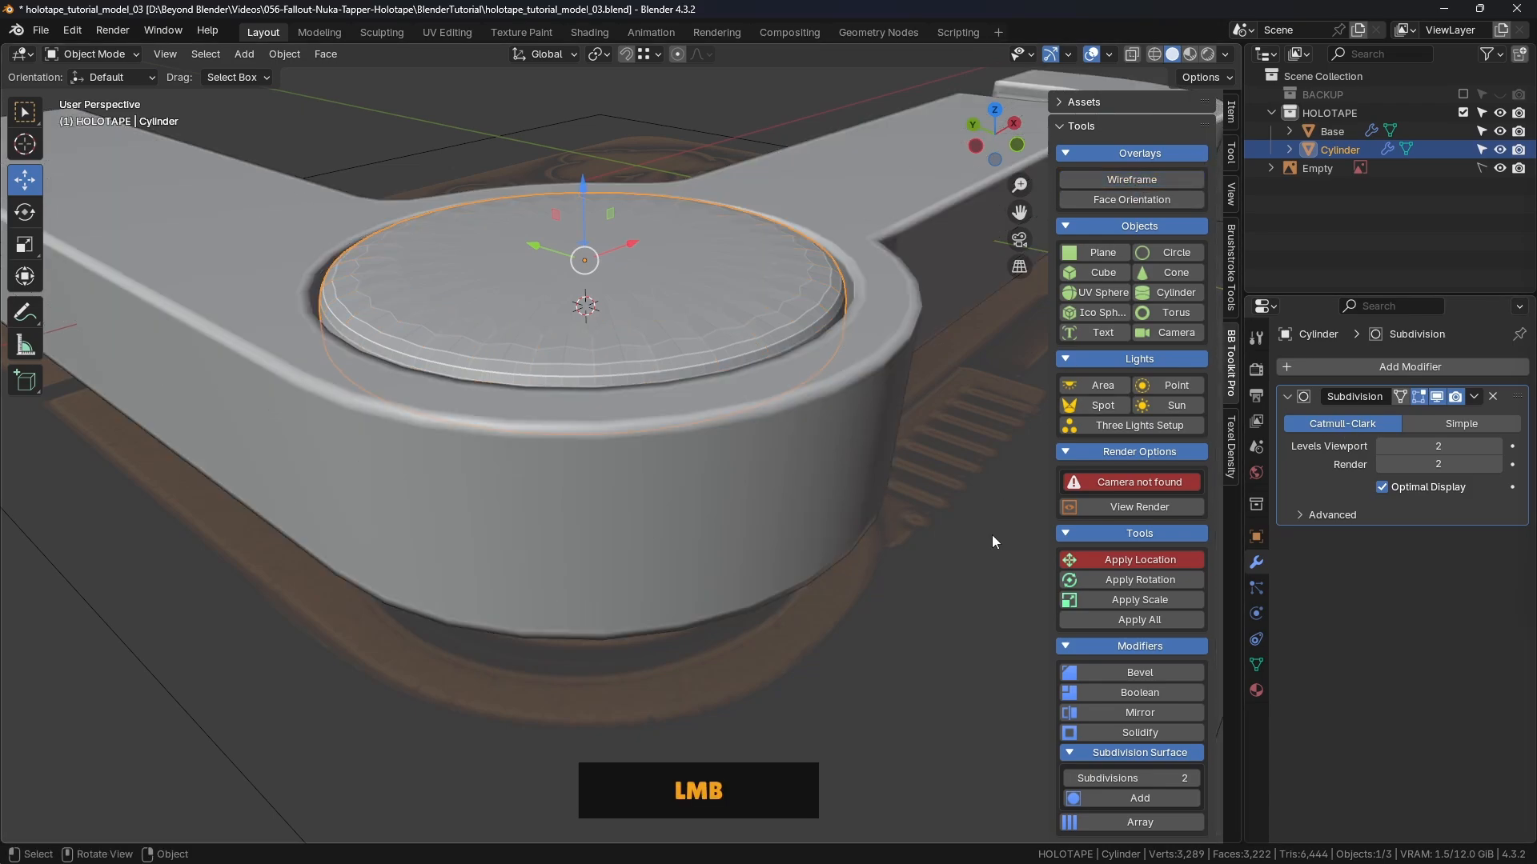
right_click(670, 257)
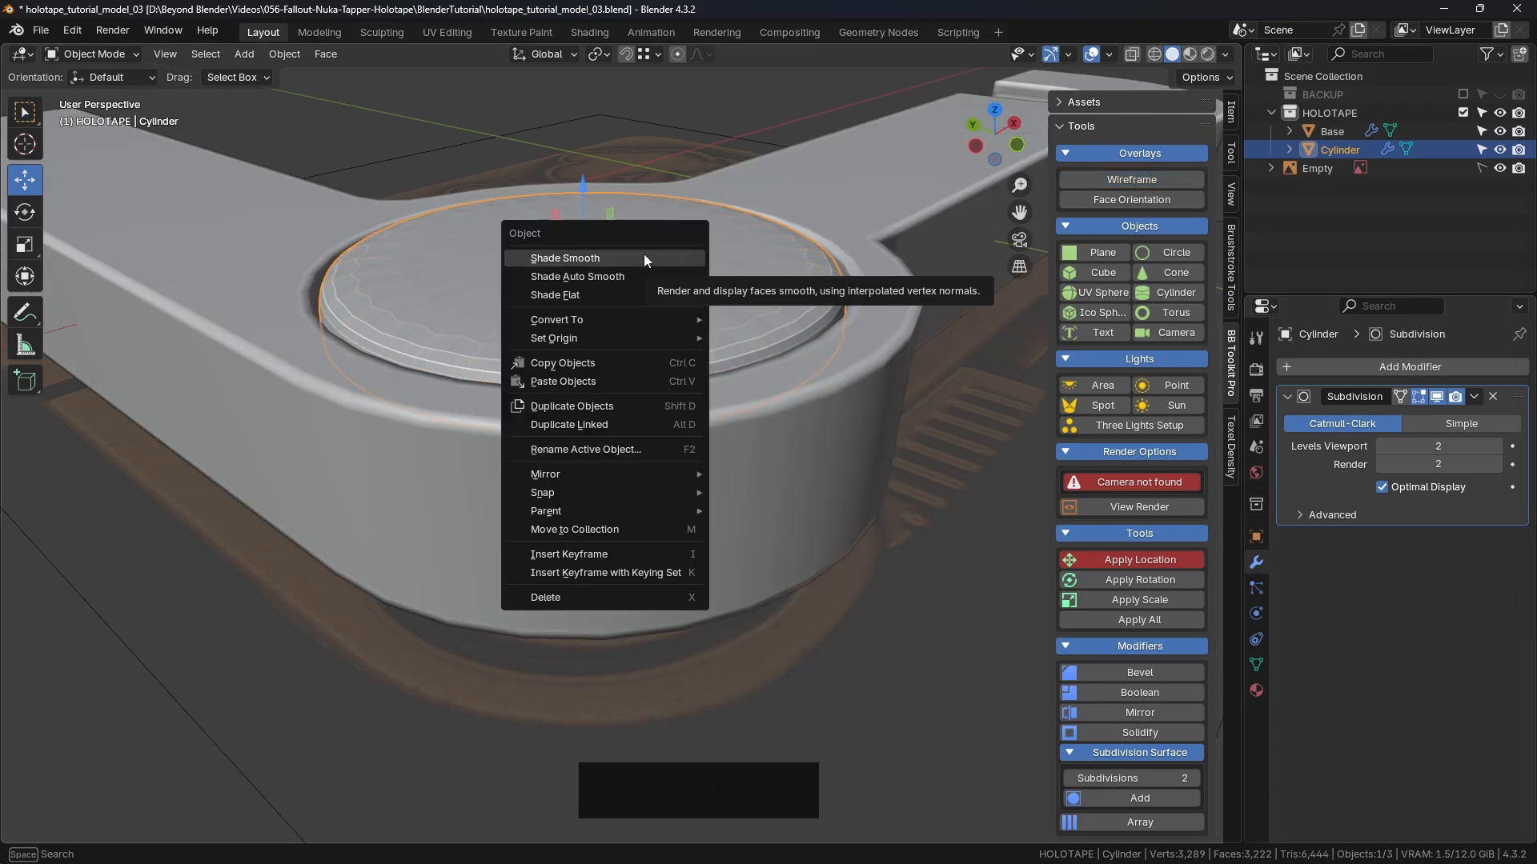
left_click(608, 259)
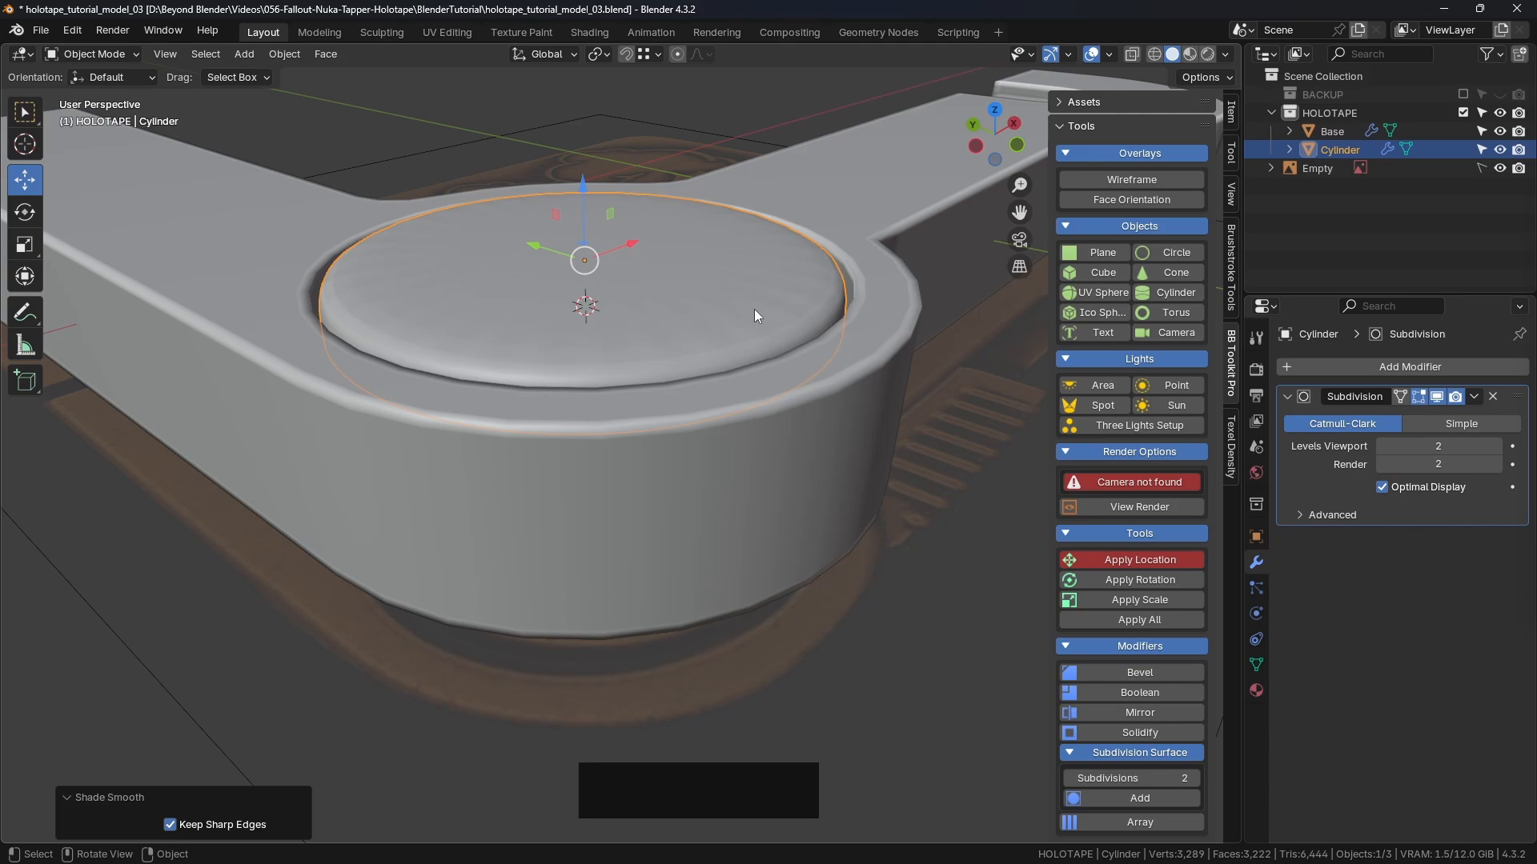
key("Tab")
Step: Save the file, then inset the cylinder's top face by 0.003349 m
left_click(894, 306)
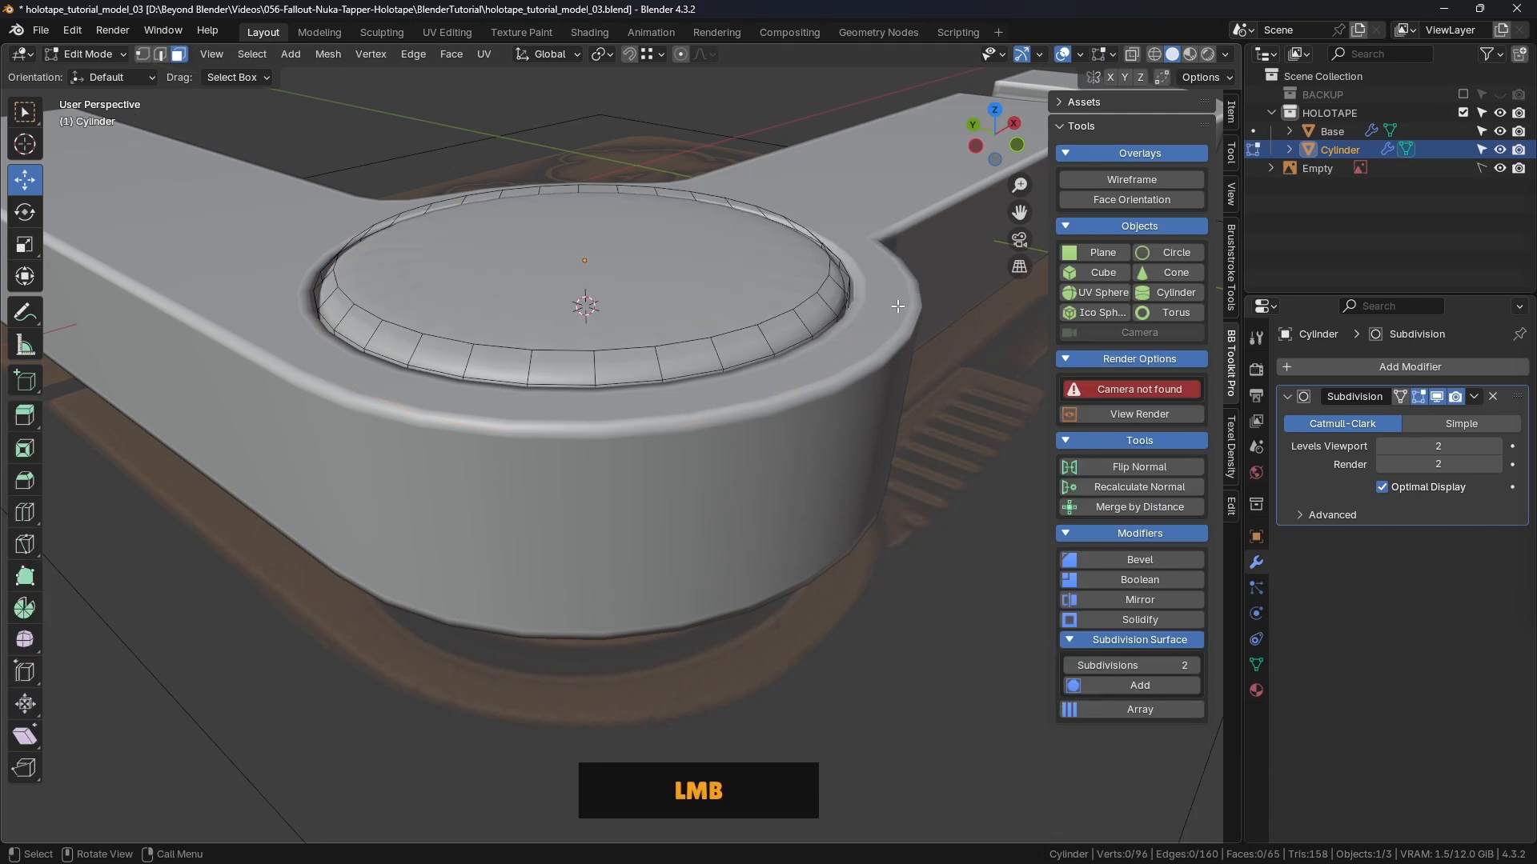
key("ctrl+s")
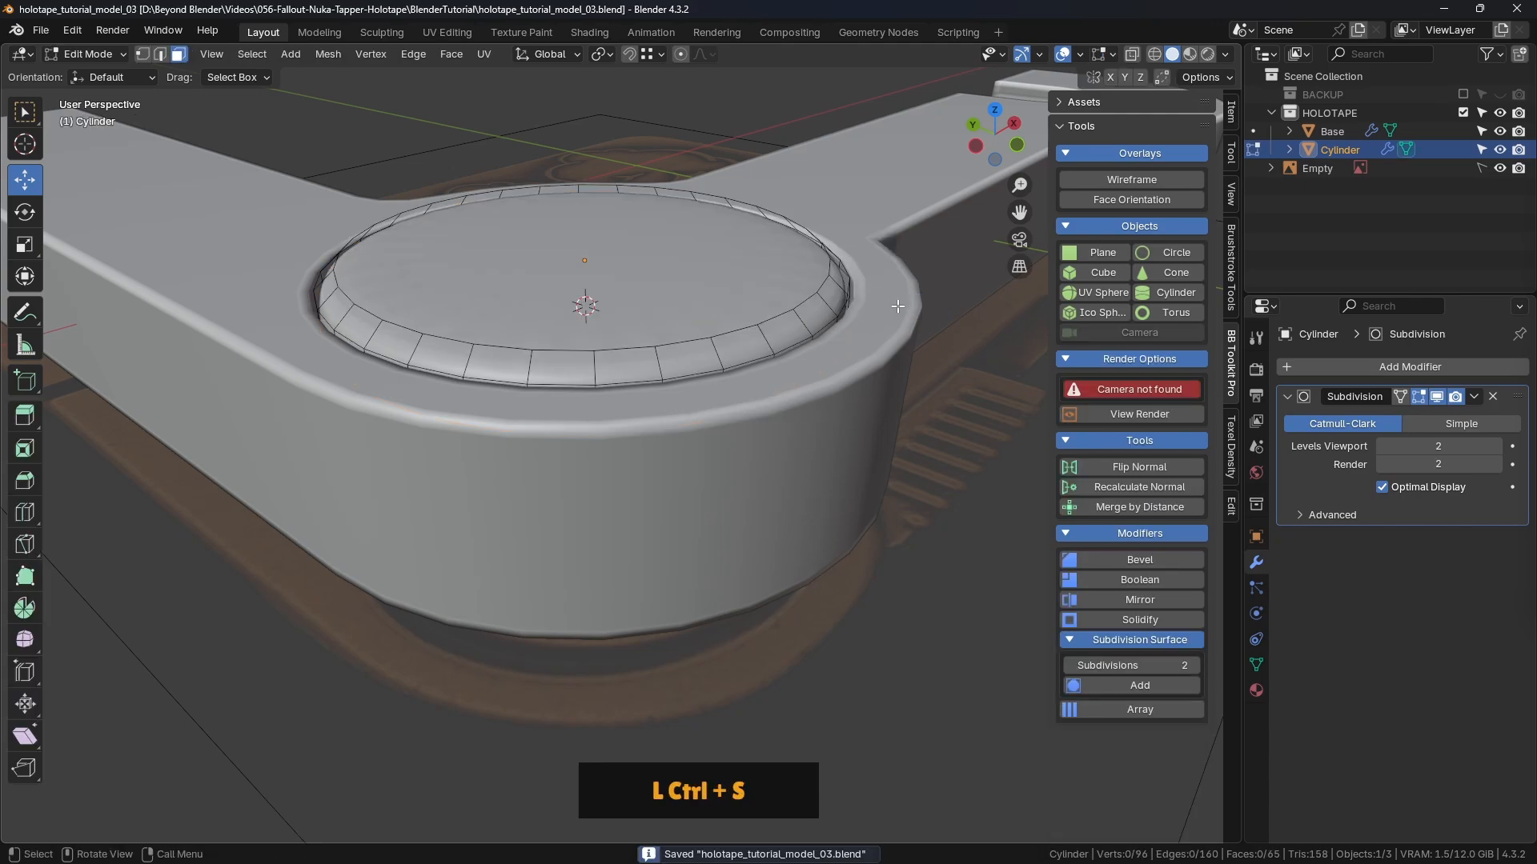
left_click(162, 55)
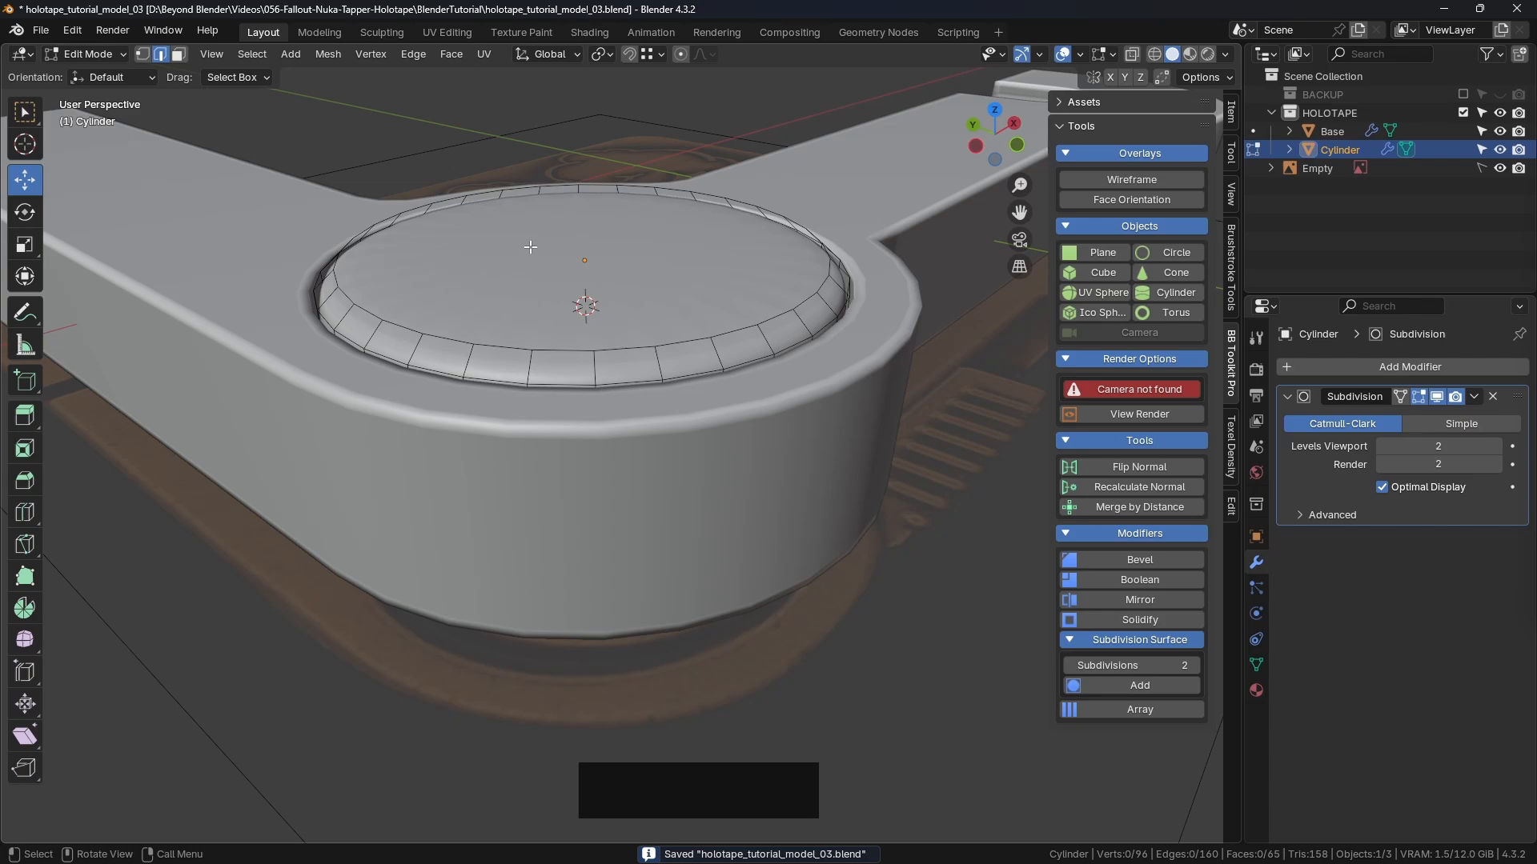
middle_click_drag(763, 248, 262, 115)
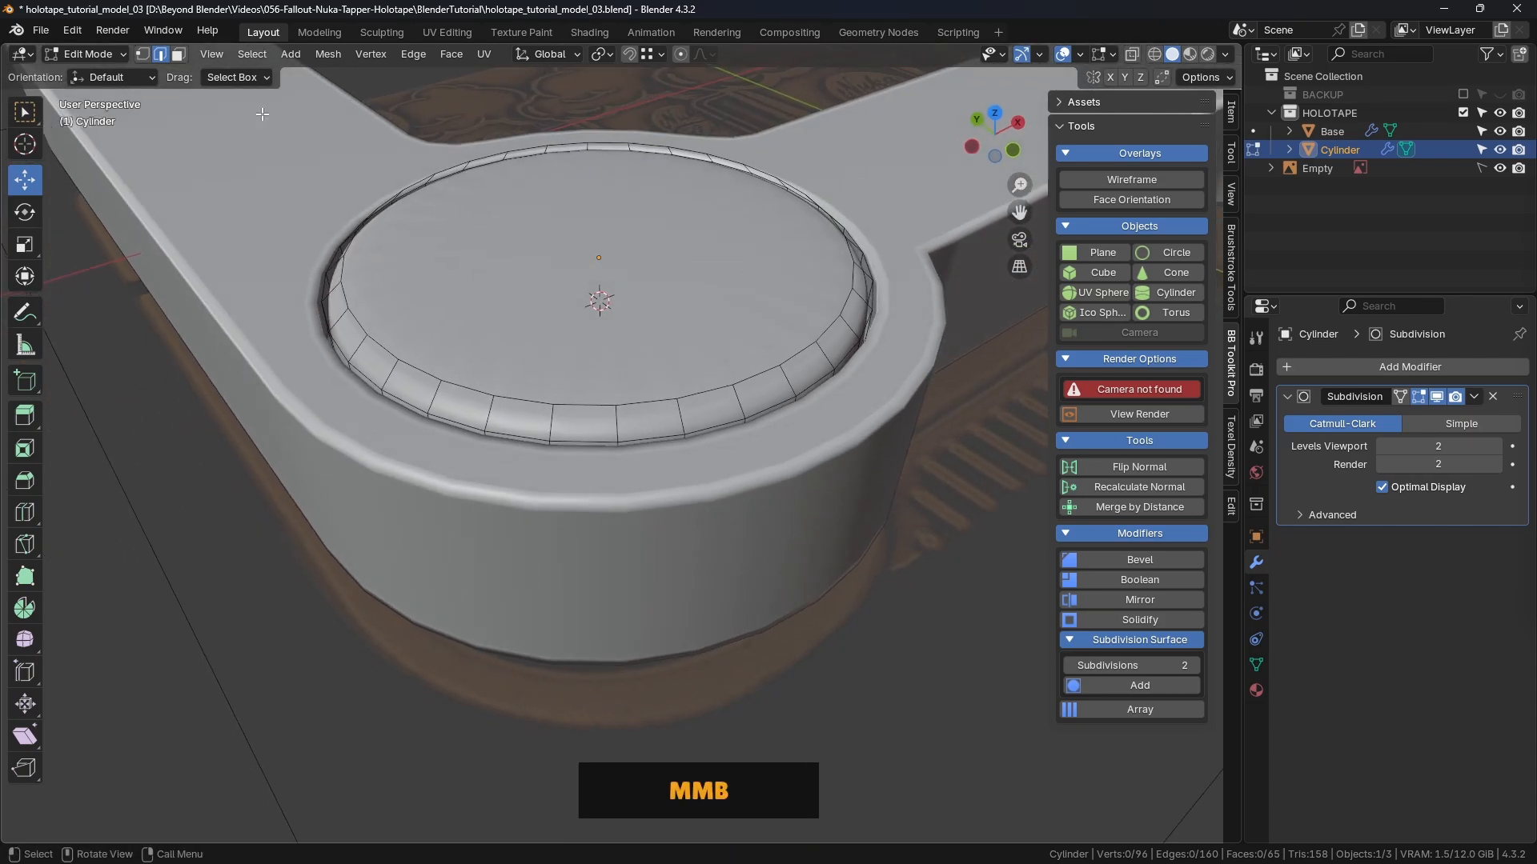
left_click(181, 56)
left_click(710, 293)
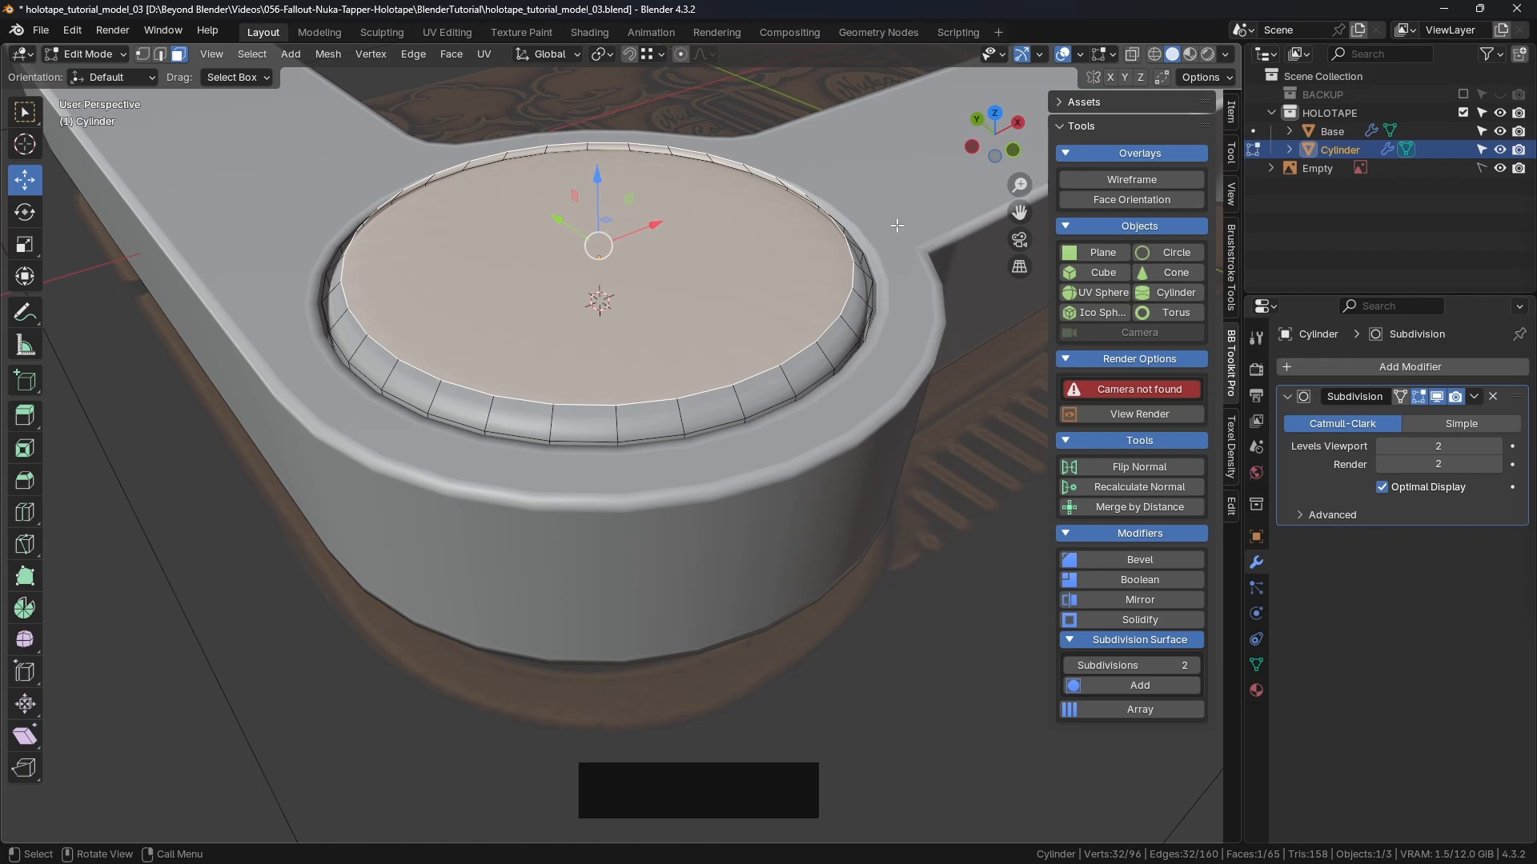
key("i")
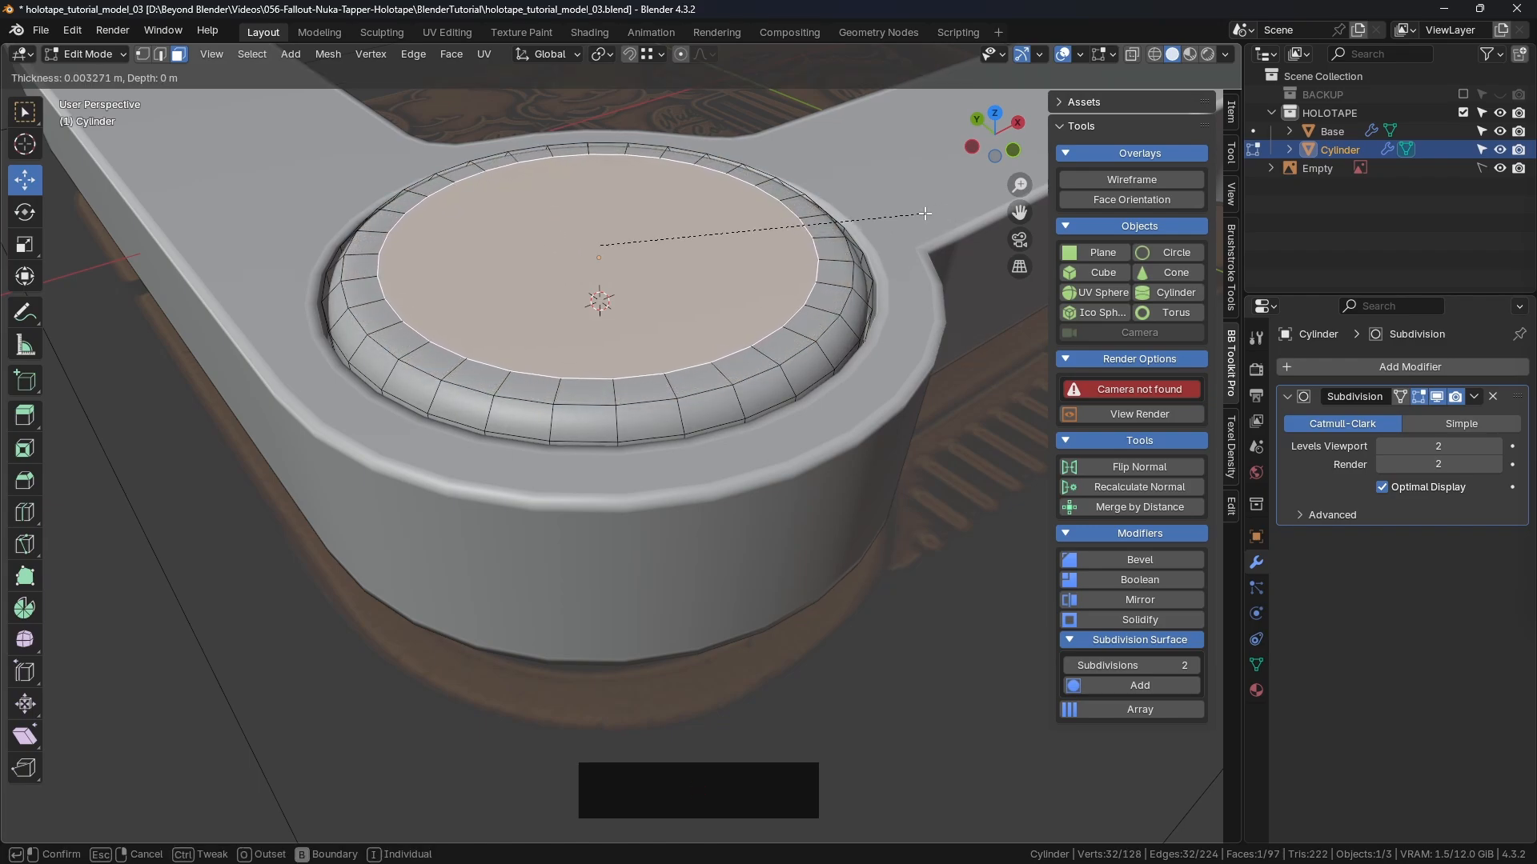
left_click(924, 214)
middle_click_drag(925, 213, 775, 368, "shift")
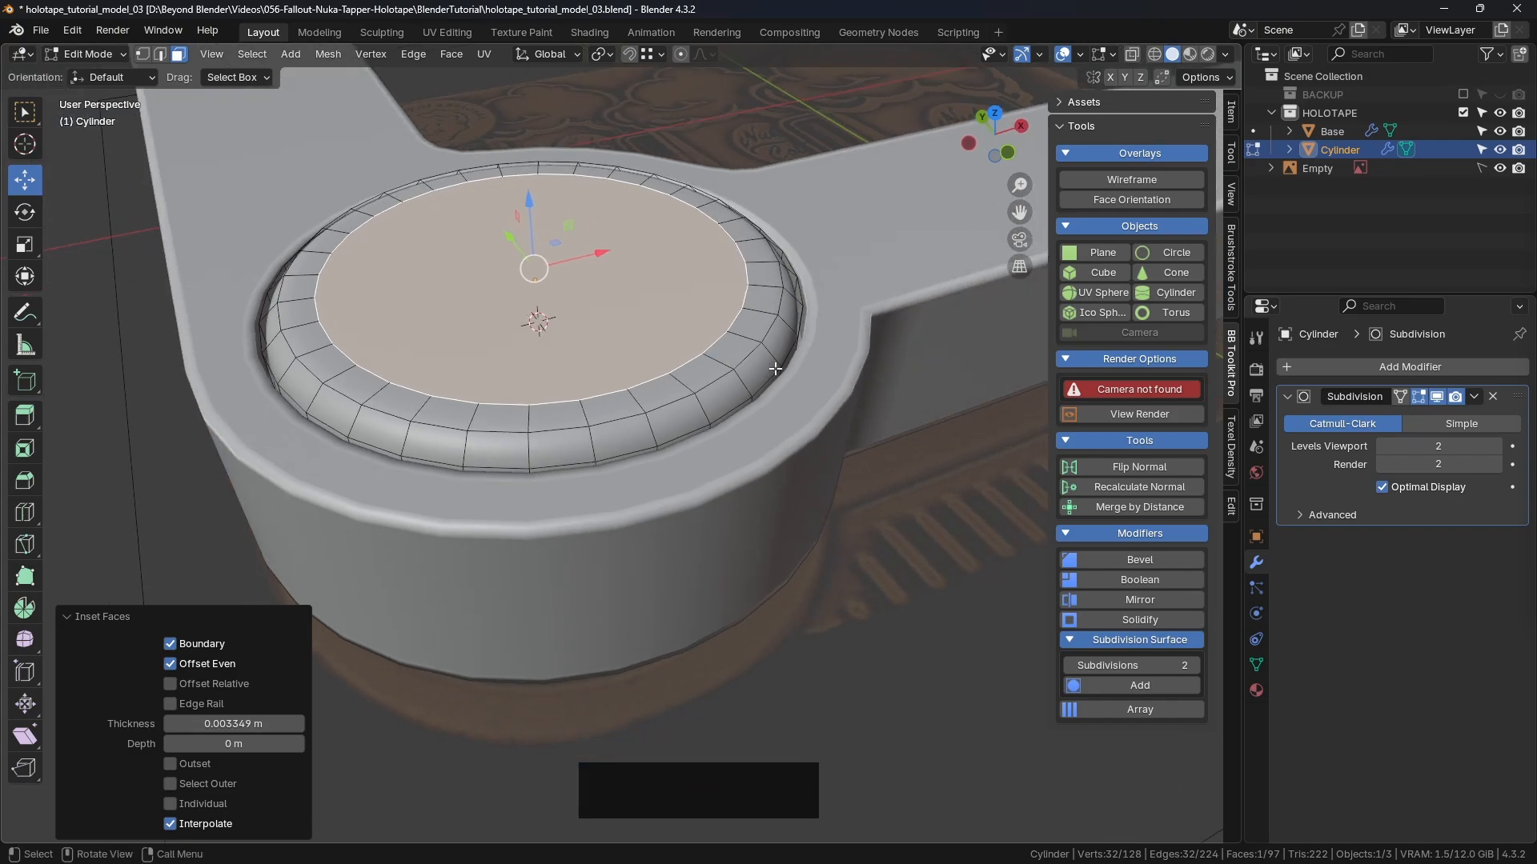
Step: Delete the inset centre face to open a hole and select the rim edge loop around it
key("x")
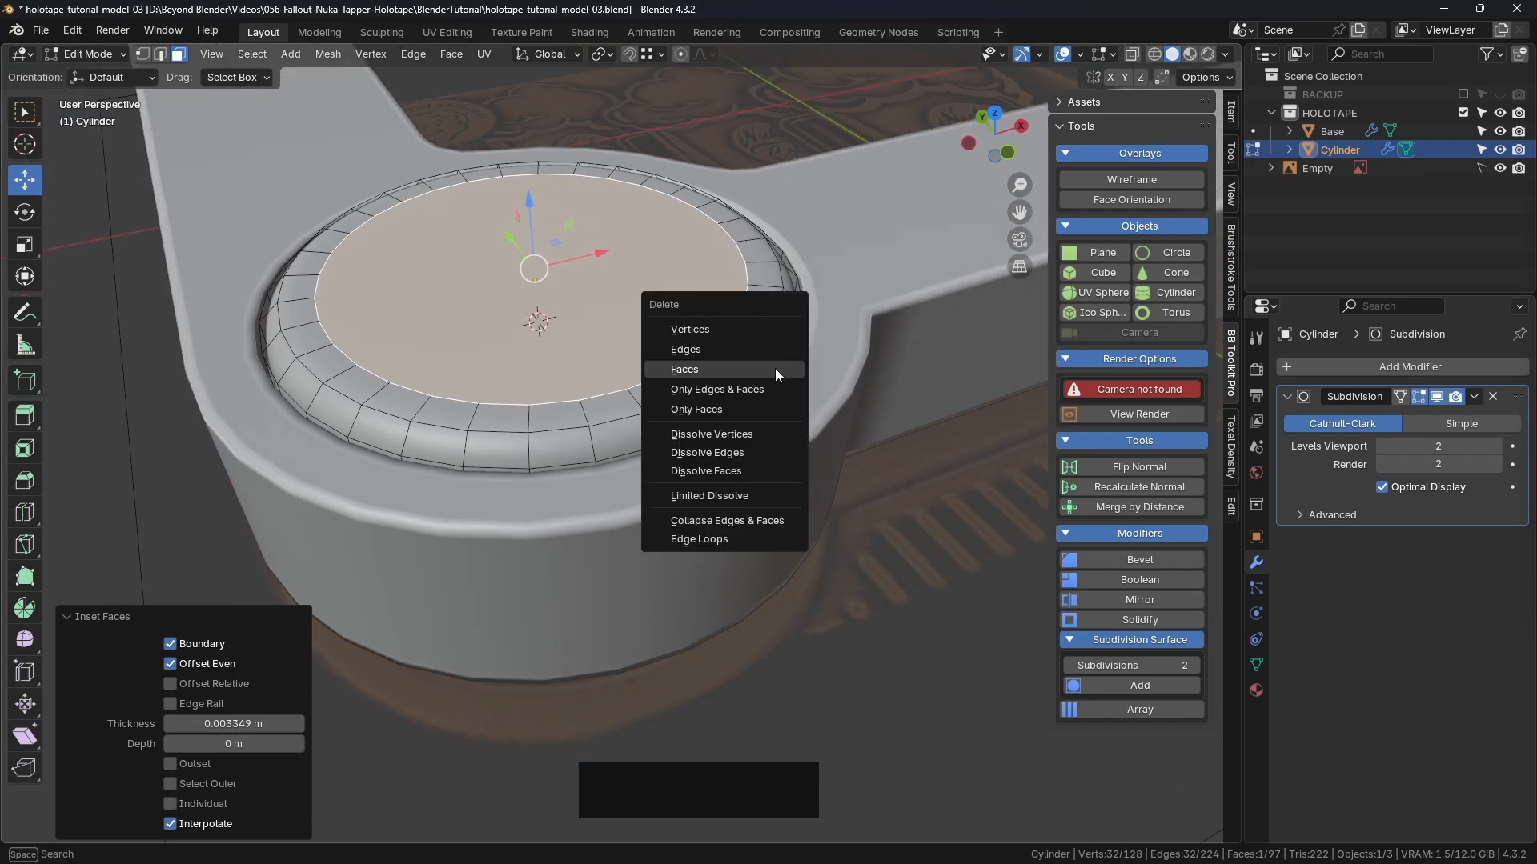
left_click(703, 368)
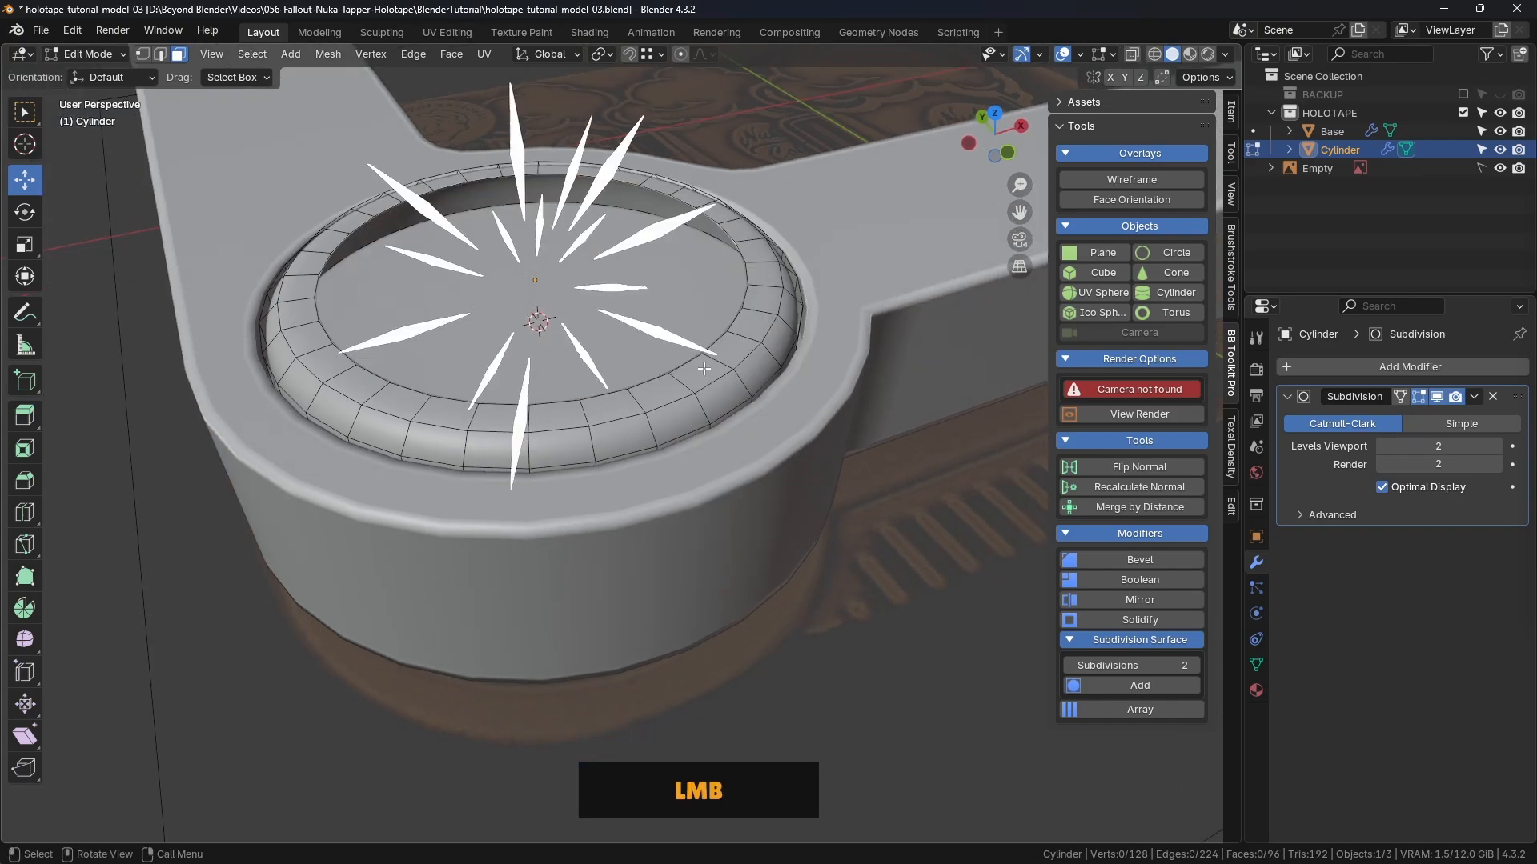
left_click(569, 175, "alt")
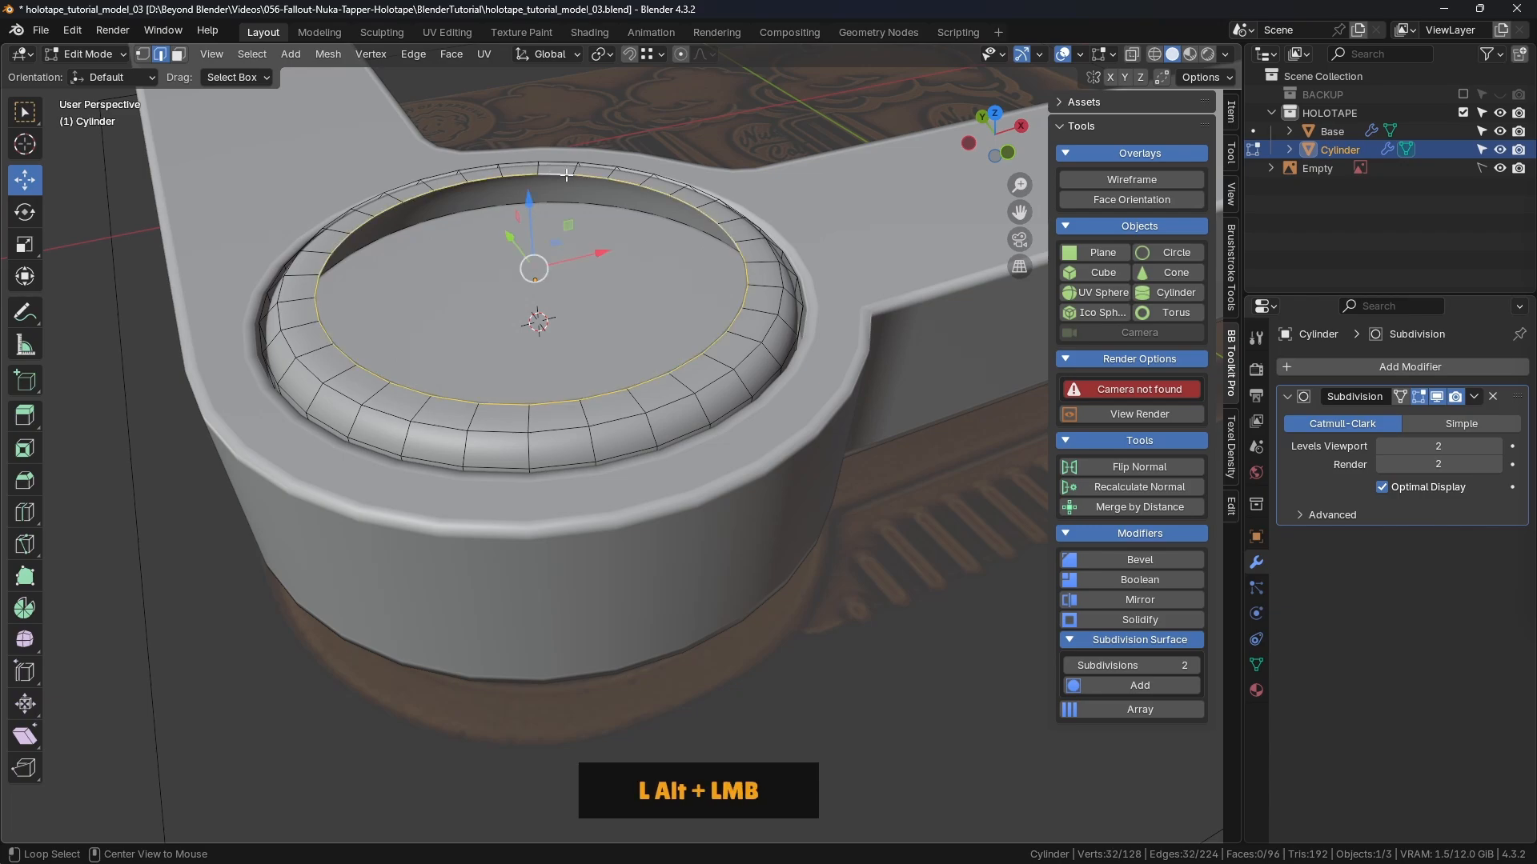
middle_click_drag(638, 262, 533, 295)
middle_click_drag(639, 263, 585, 249)
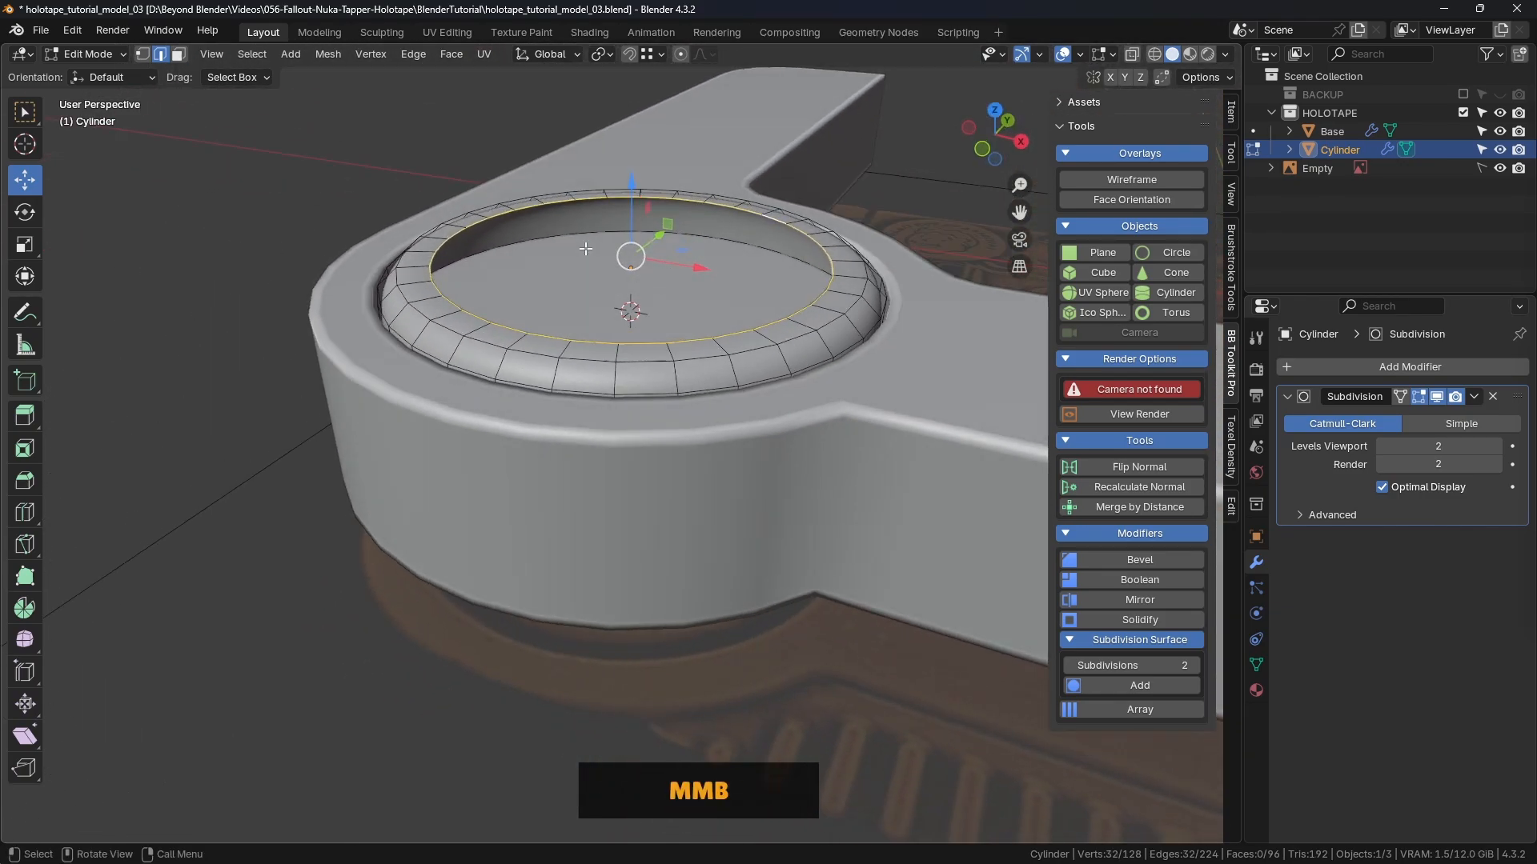
Step: Grid Fill the hole in the cylinder top and raise the Grid Fill Offset to 3
left_click(452, 55)
left_click(480, 272)
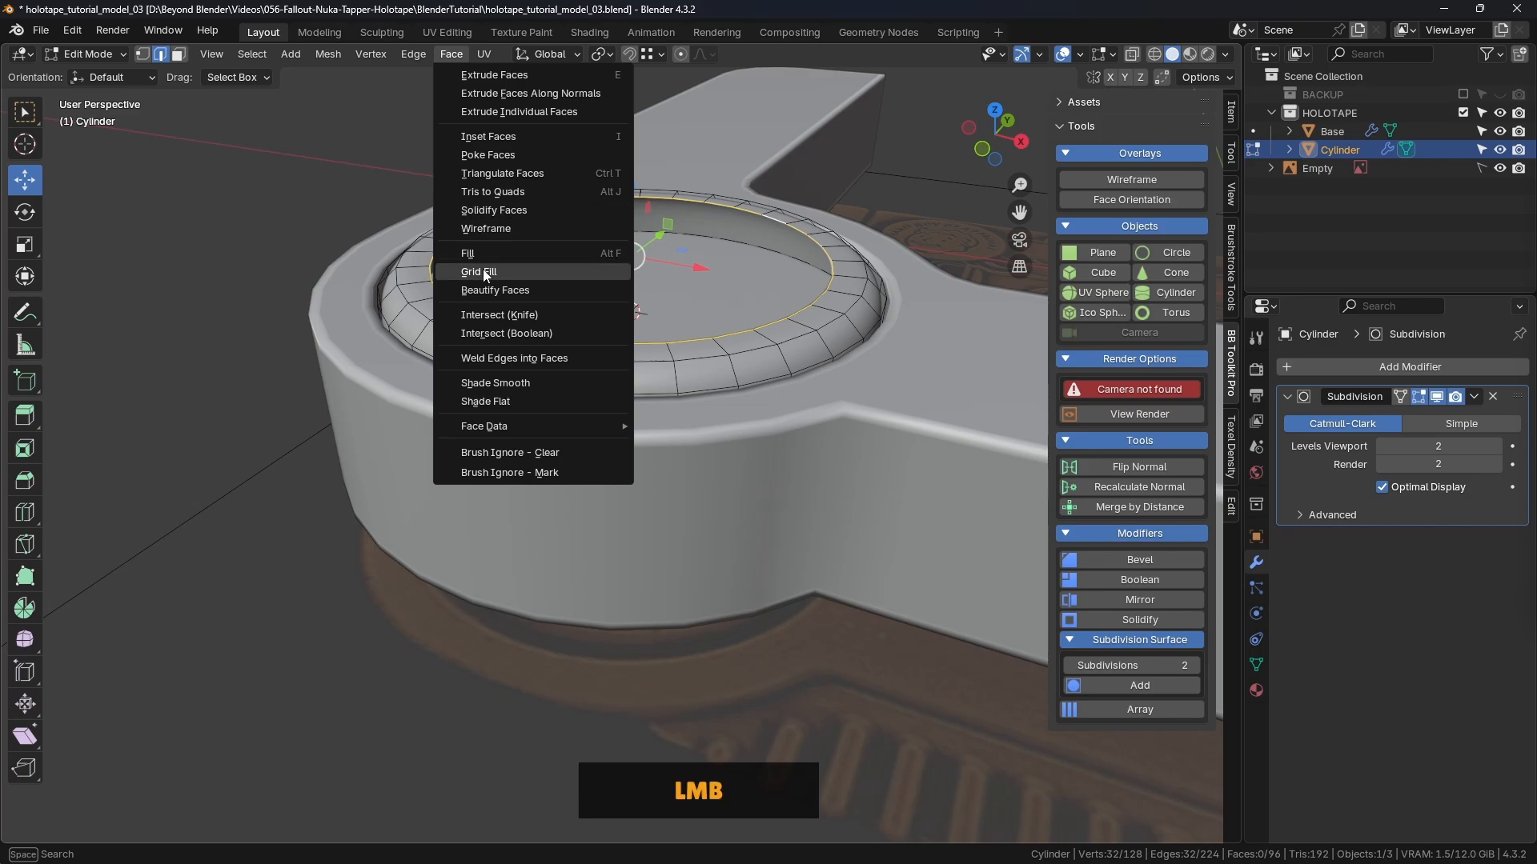
key("KP_7")
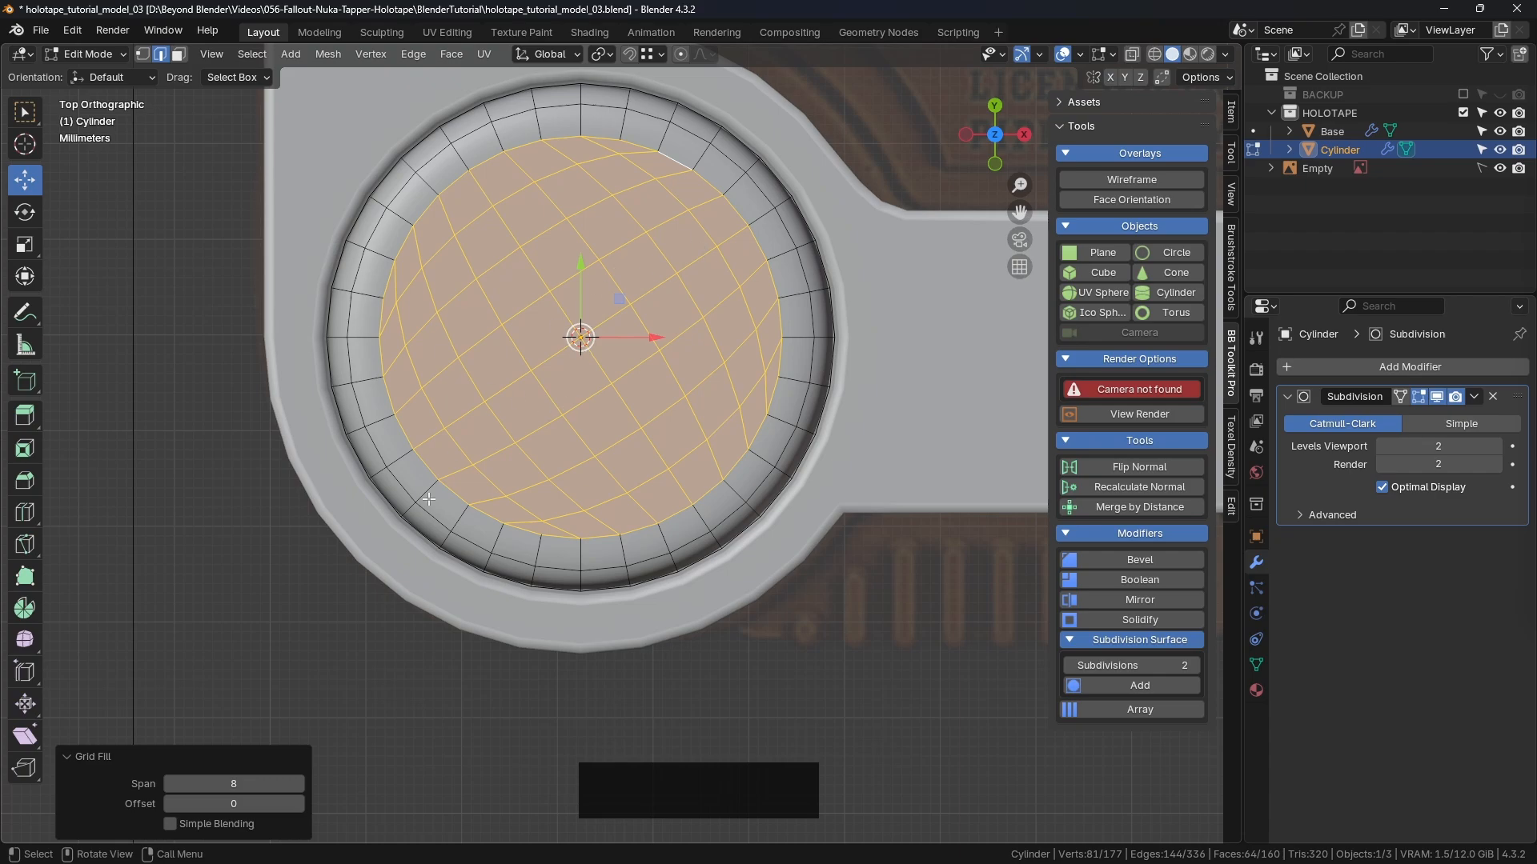
left_click(299, 803)
left_click(299, 804)
left_click(299, 803)
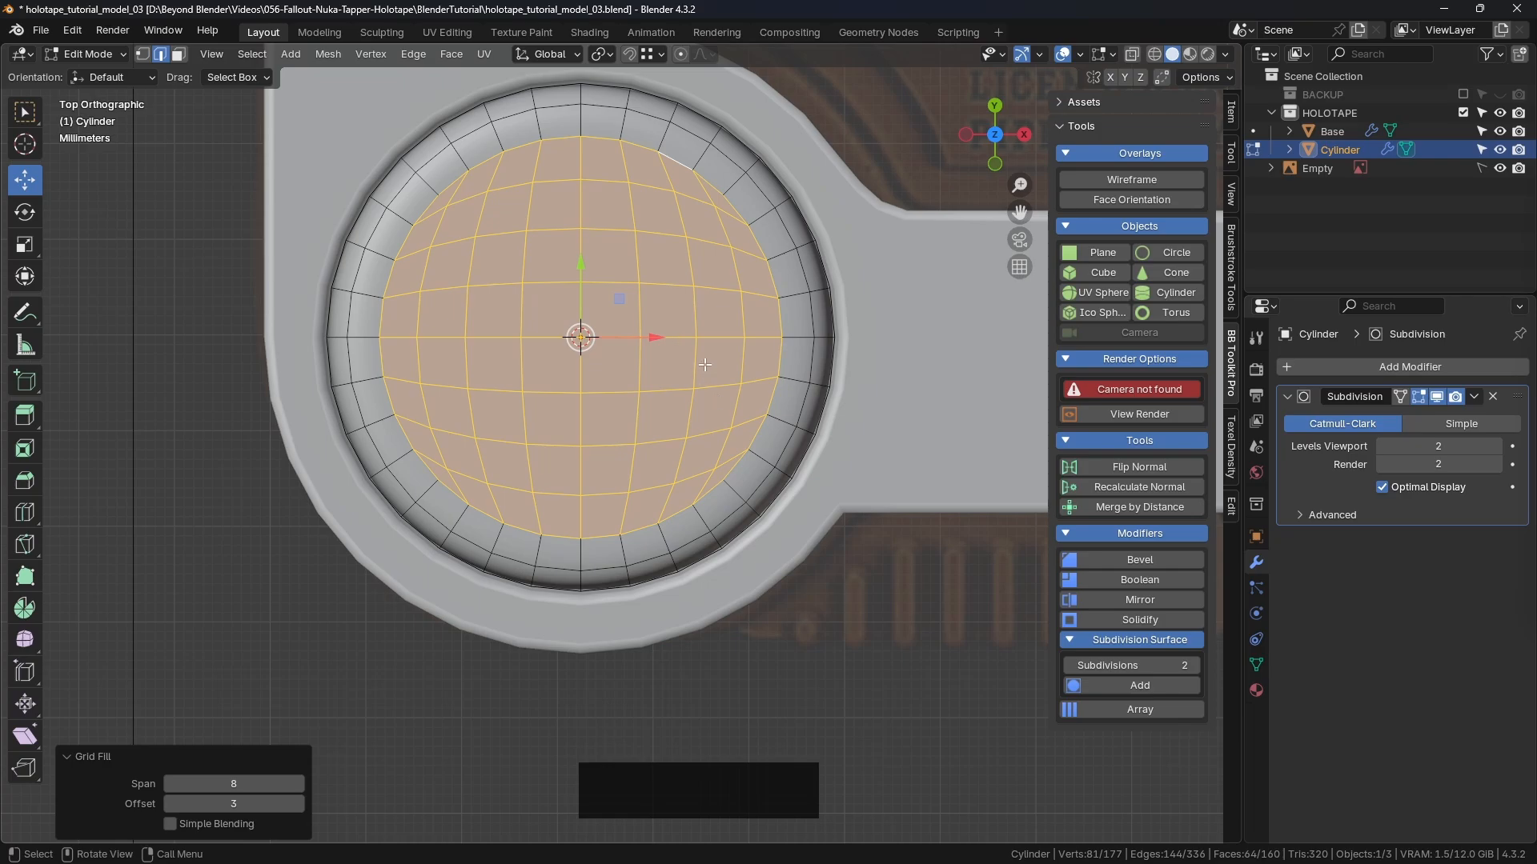
middle_click_drag(705, 365, 692, 322)
scroll(613, 269, "down", 2)
Step: Select the cap's outer rim loop and the second rim loop together
left_click(592, 432)
scroll(712, 318, "up", 5)
left_click(712, 318, "alt")
left_click(756, 460, "alt+shift")
scroll(692, 322, "up", 4)
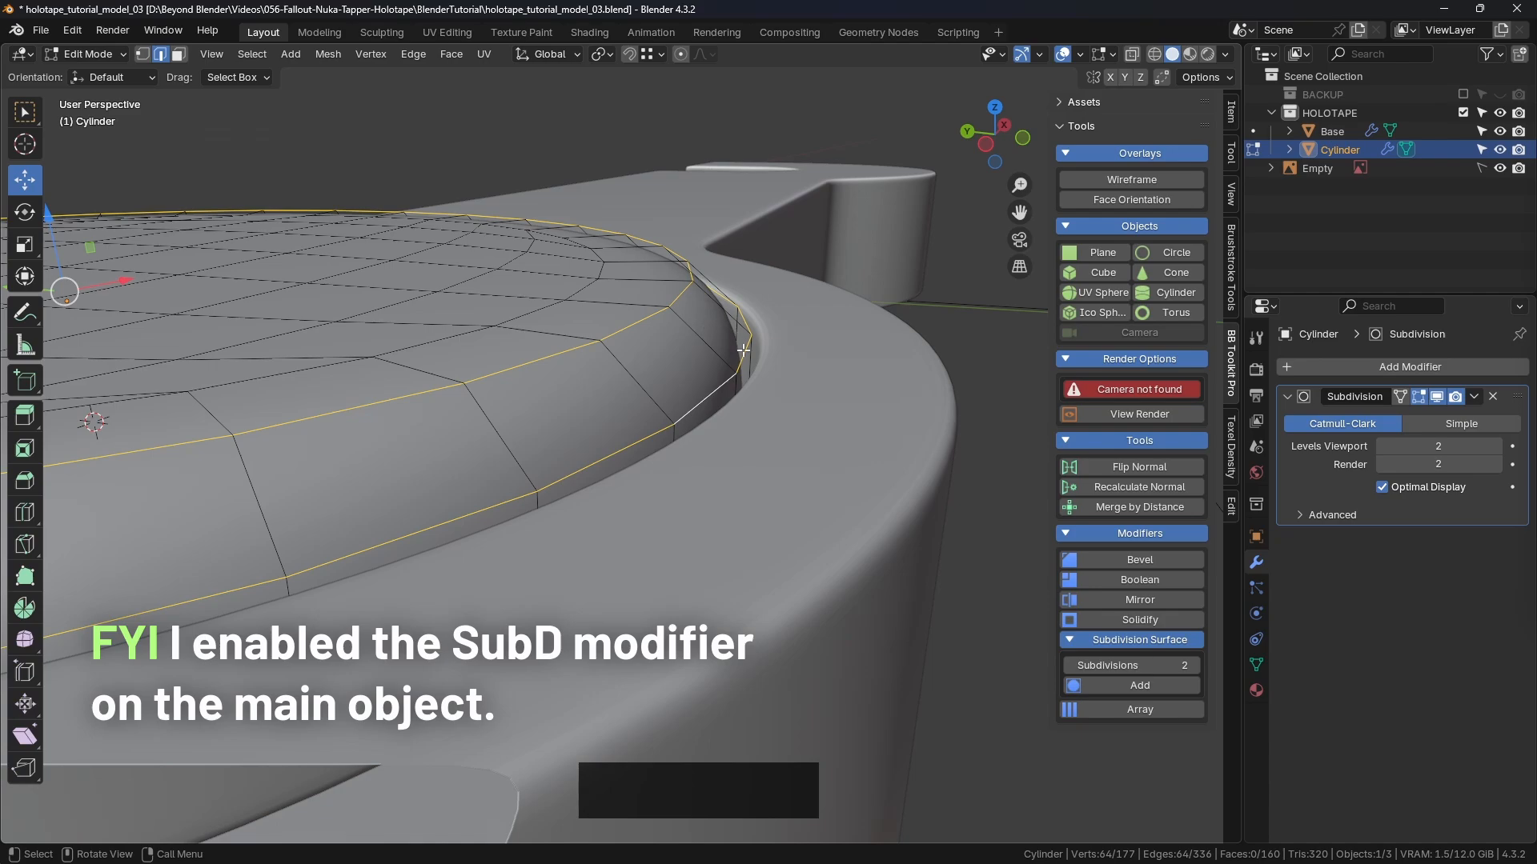
Step: Bevel the two selected rim loops with 2 segments and adjust the bevel profile shape
key("ctrl+b")
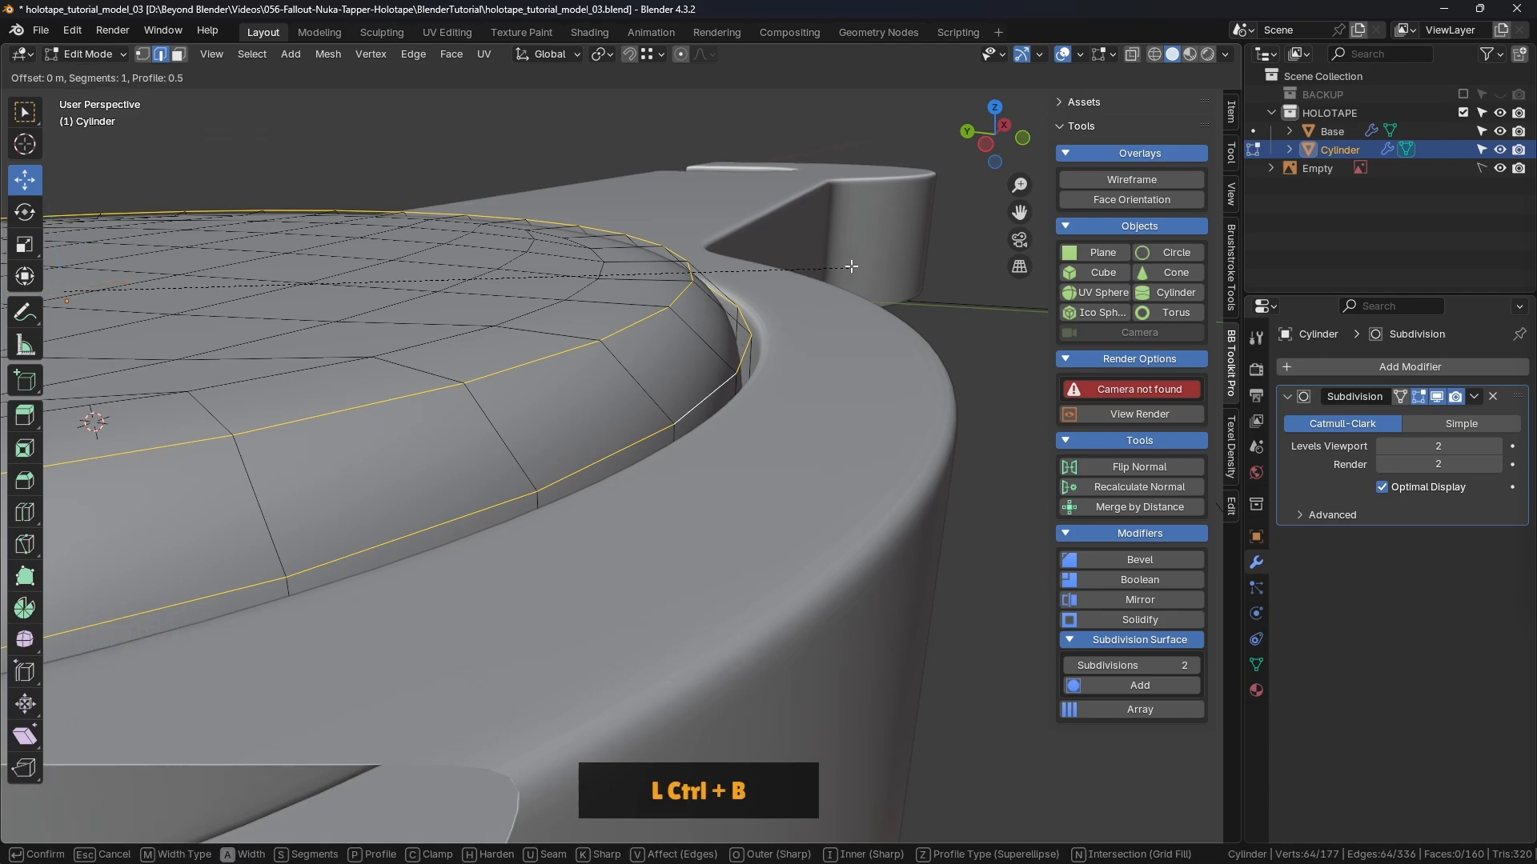
scroll(861, 265, "up", 1)
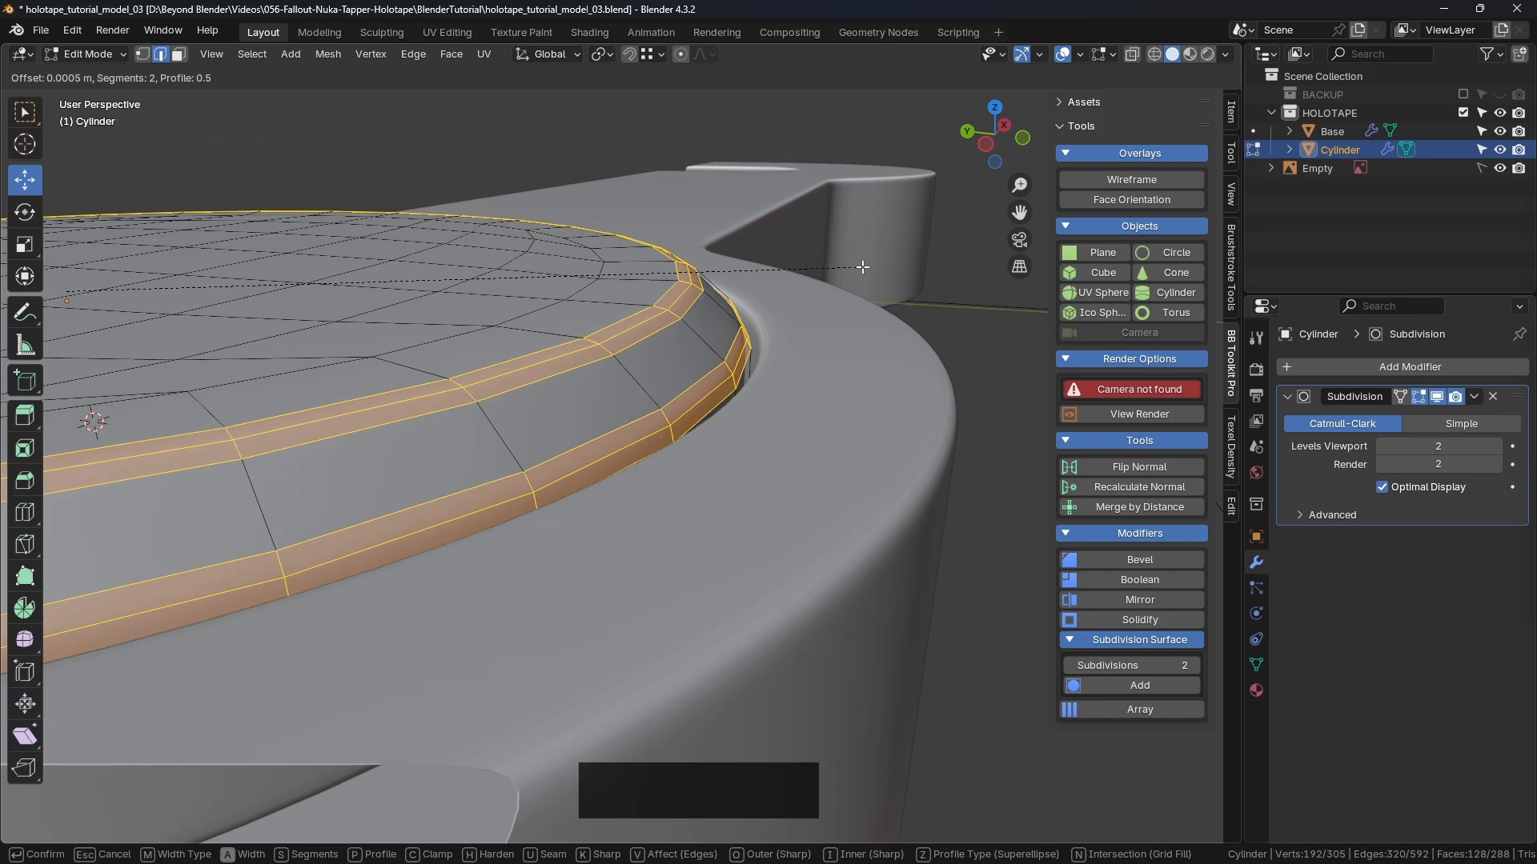
key("shift")
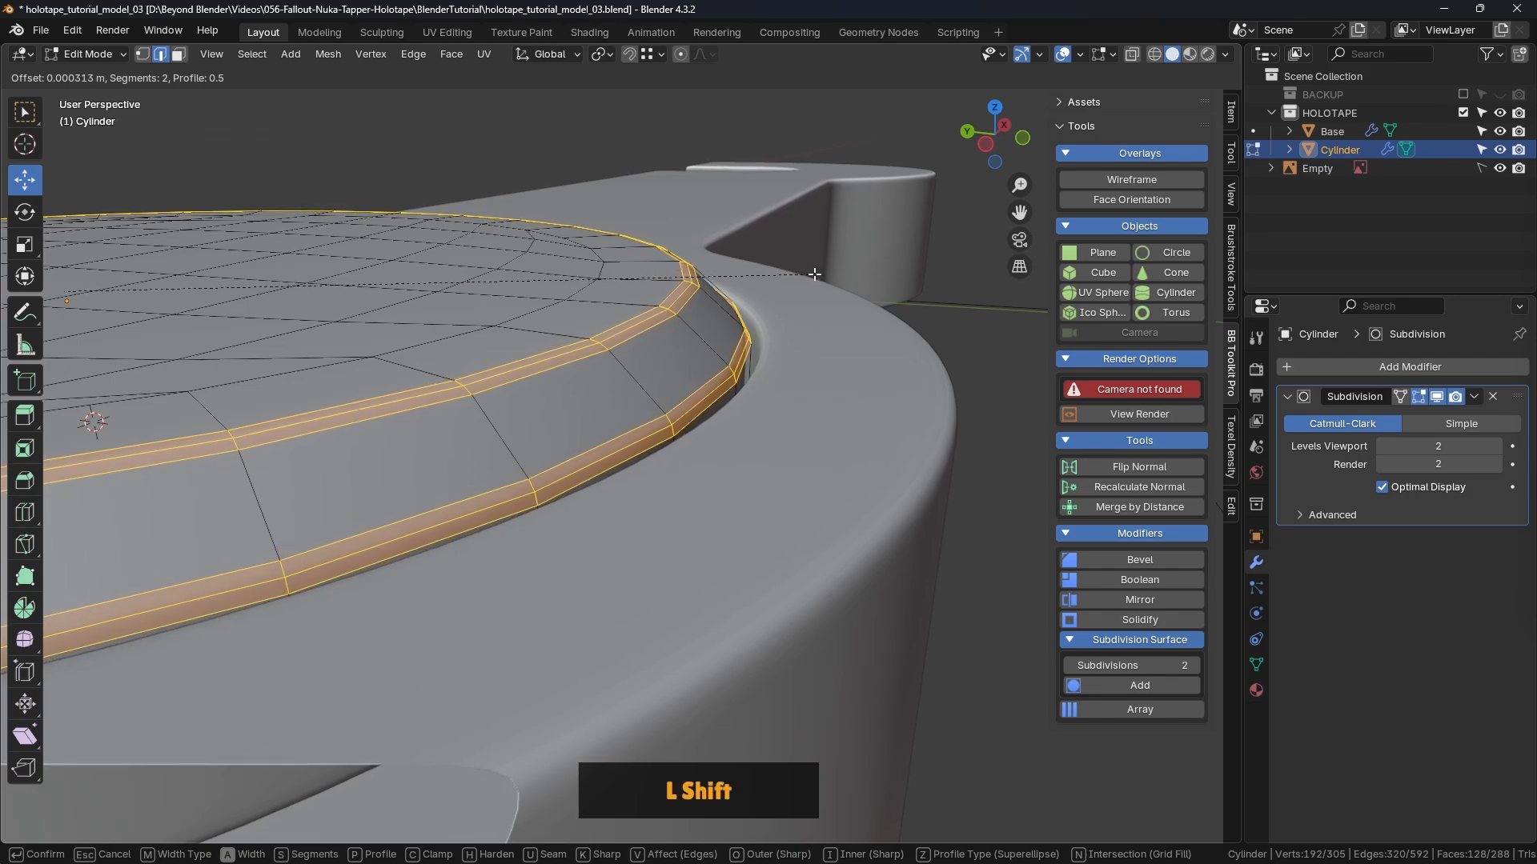
left_click(814, 274, "shift")
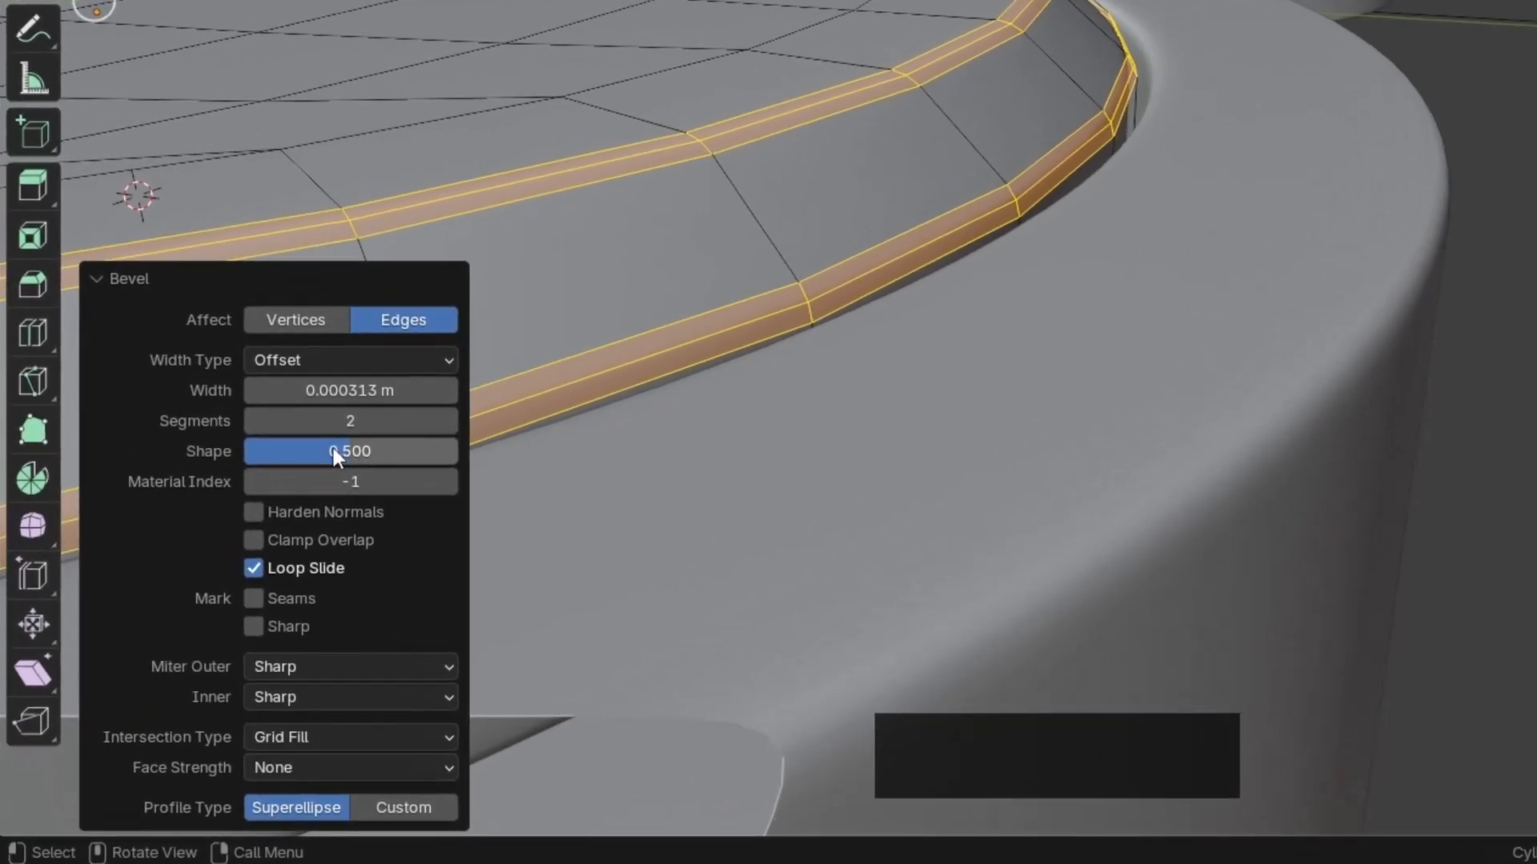
left_click_drag(354, 448, 469, 448)
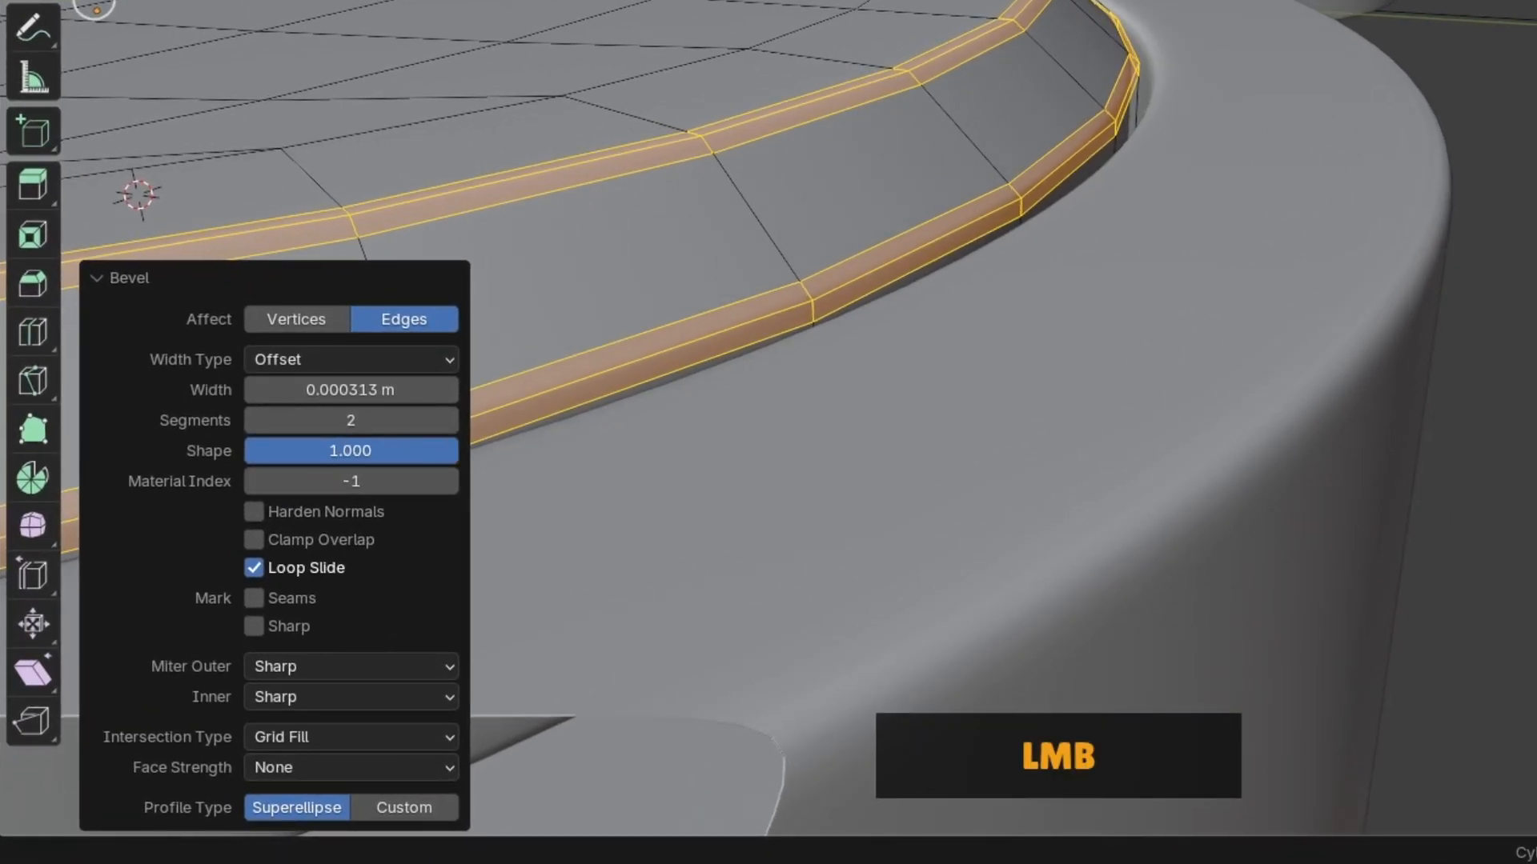
middle_click_drag(624, 400, 640, 288)
middle_click_drag(724, 208, 628, 461, "shift")
scroll(754, 313, "up", 3)
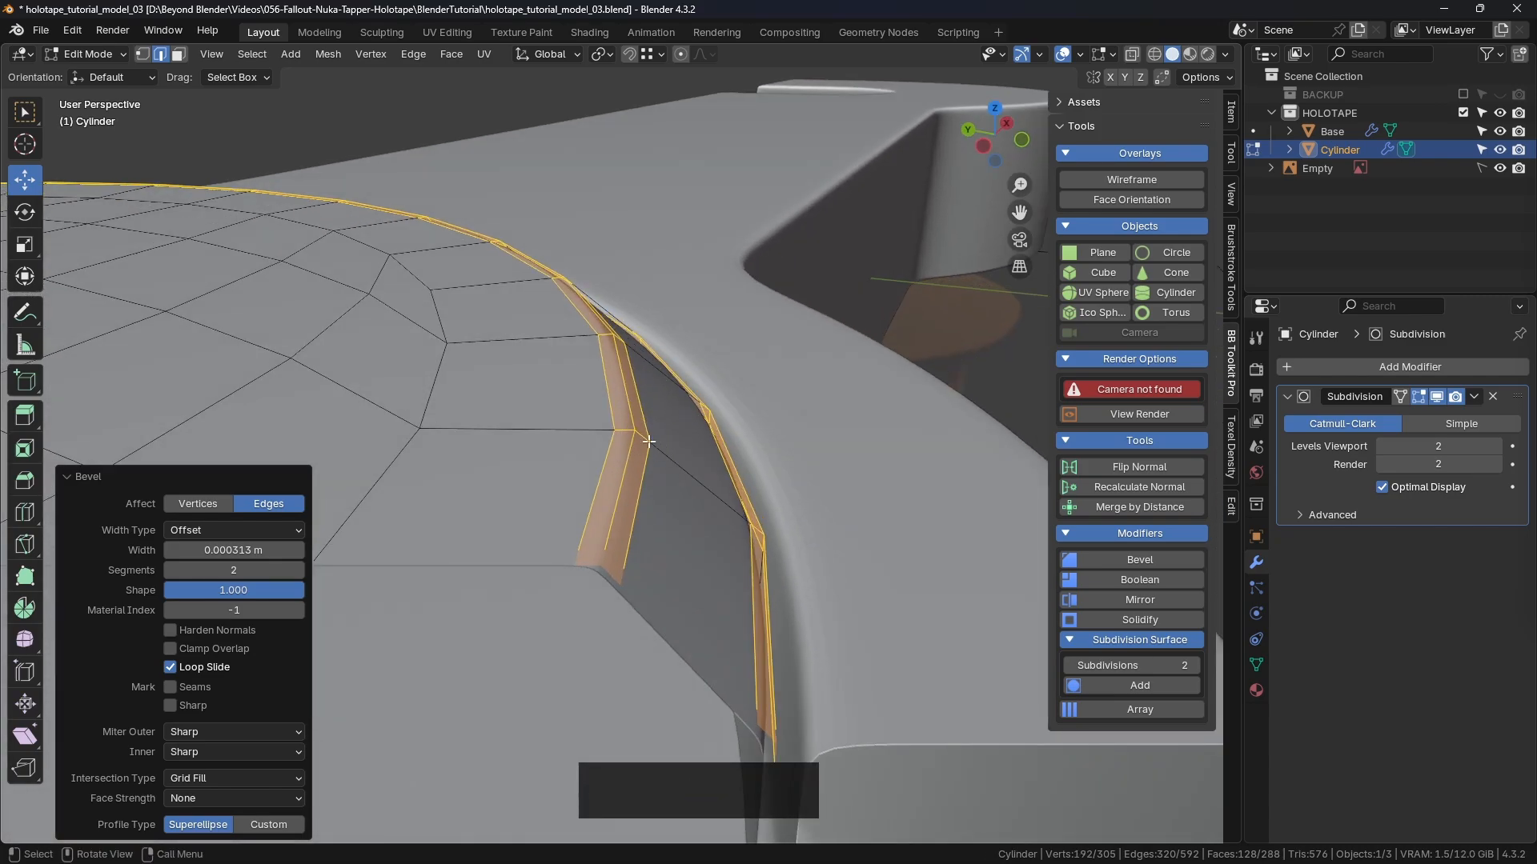
left_click_drag(272, 590, 228, 586)
scroll(683, 475, "down", 4)
middle_click_drag(683, 475, 848, 408, "shift")
Step: Return to Object Mode, deselect the Cylinder, and inspect the smoothly rounded recess
key("ctrl+Tab")
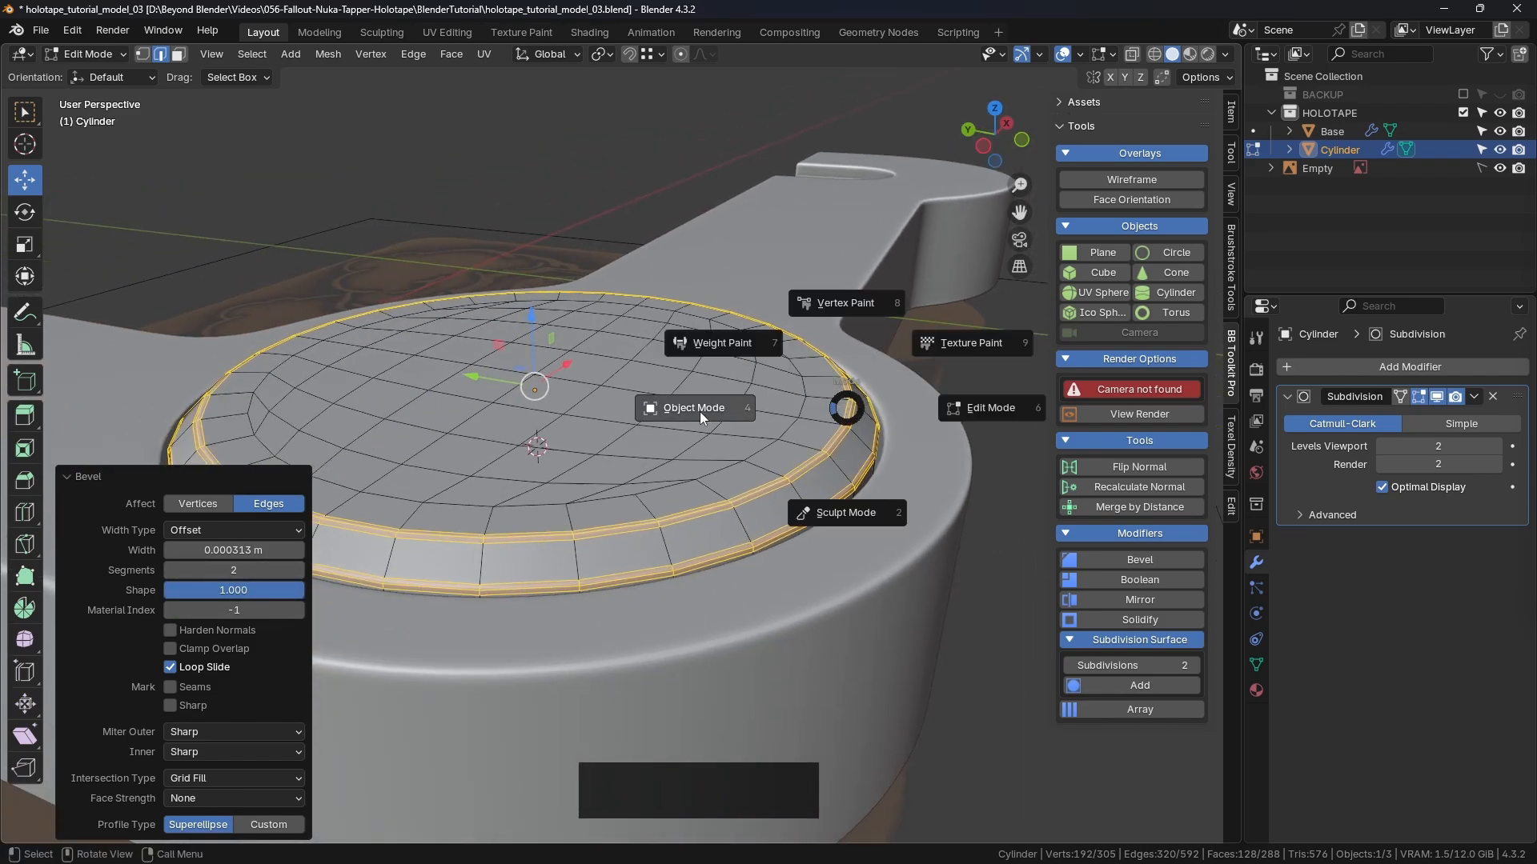
left_click(700, 411)
scroll(763, 507, "down", 2)
scroll(764, 507, "down", 2)
left_click(1030, 583)
middle_click_drag(961, 596, 828, 620)
middle_click_drag(828, 620, 757, 501, "shift")
scroll(660, 360, "down", 2)
middle_click_drag(807, 370, 755, 428)
Step: In top view, turn on X-ray and save holotape_tutorial_model_03.blend
scroll(736, 410, "down", 2, "shift")
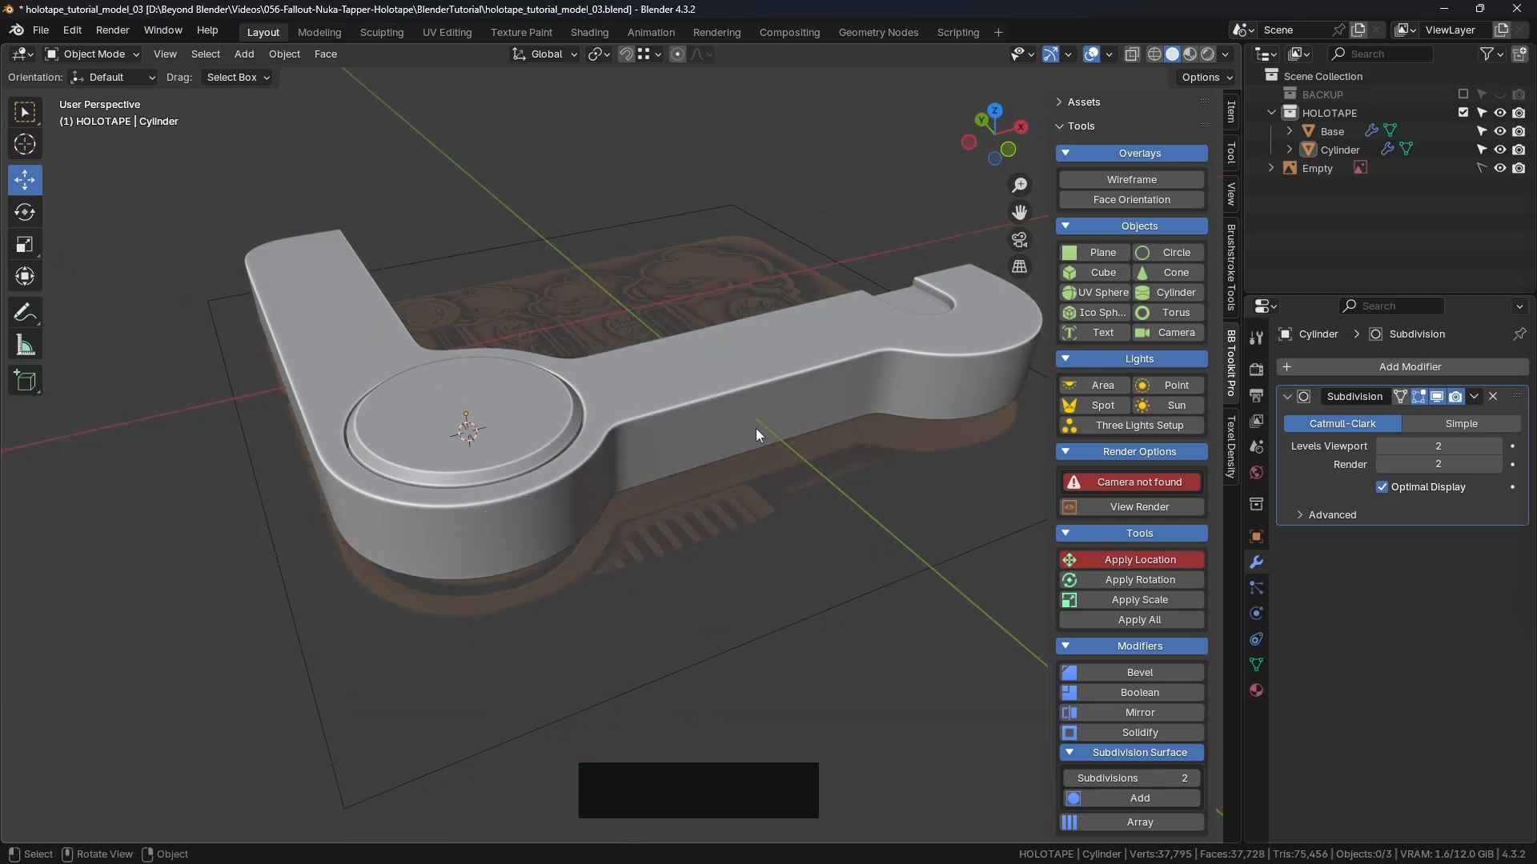
key("KP_7")
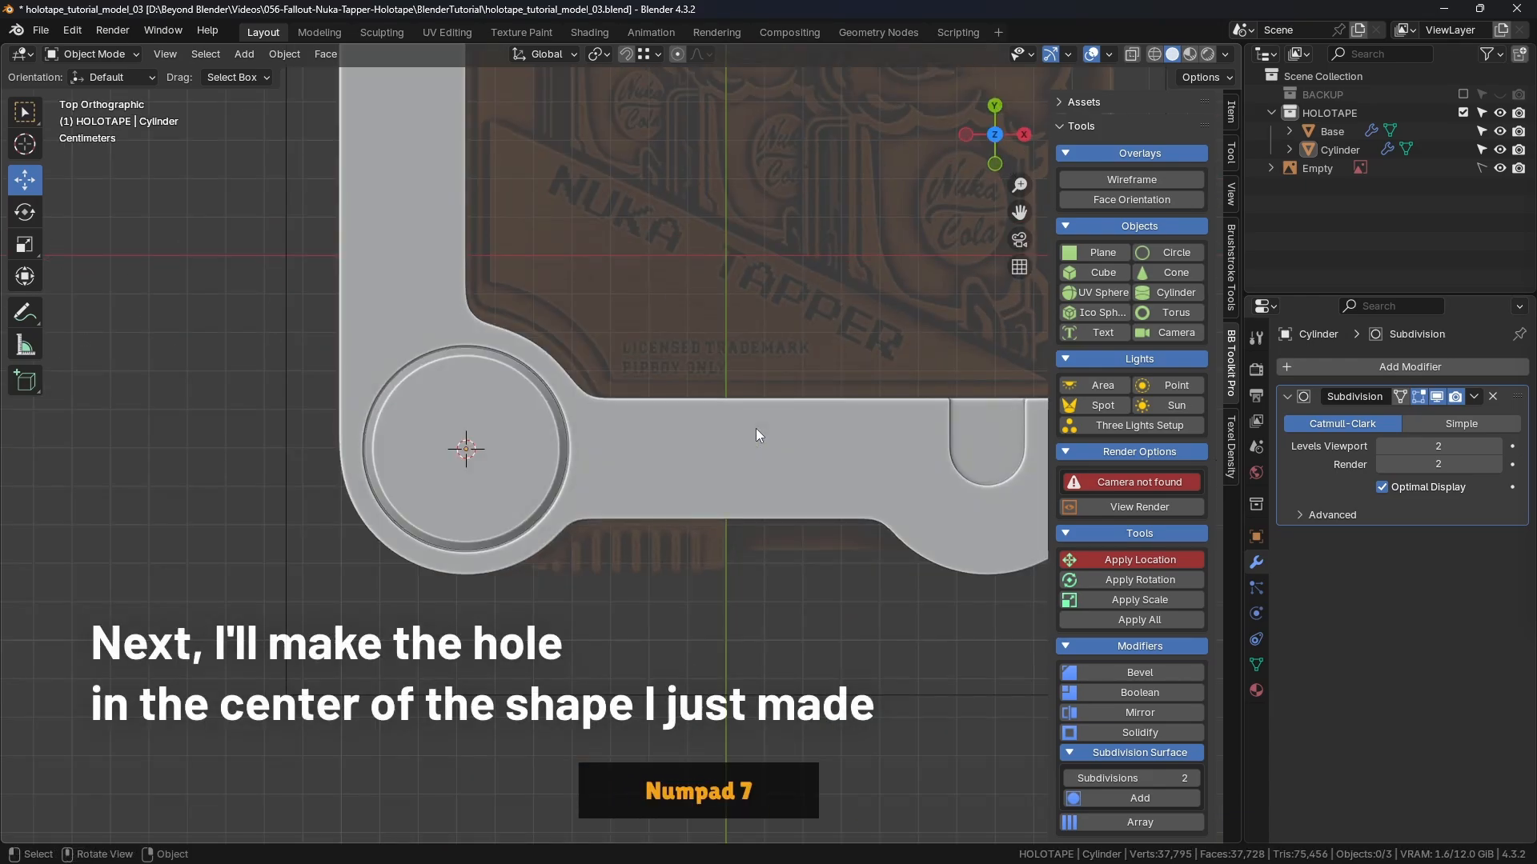
left_click(1132, 54)
key("ctrl+s")
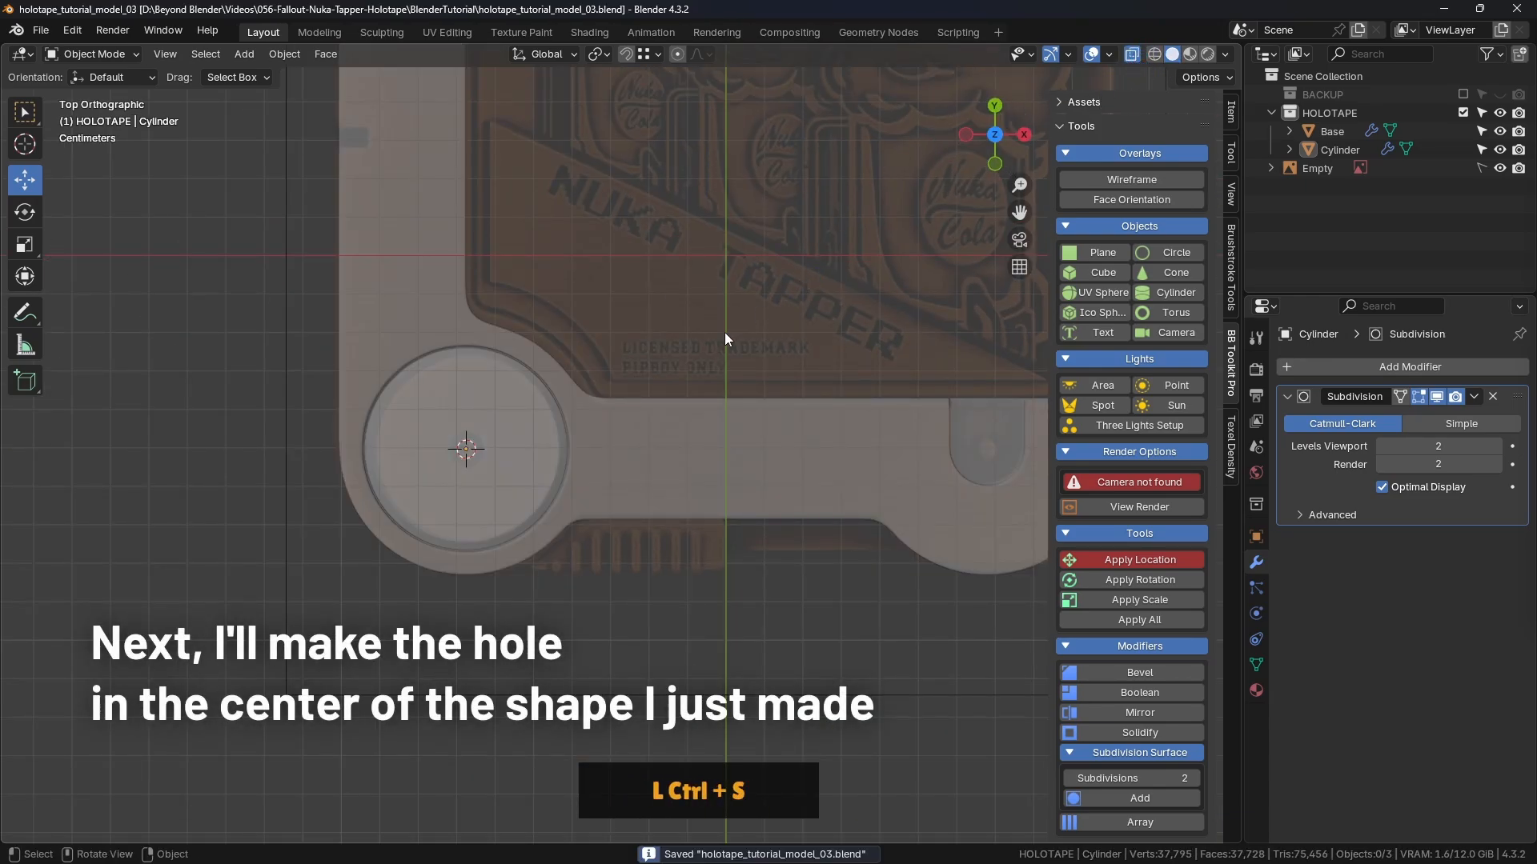
scroll(464, 462, "up", 5)
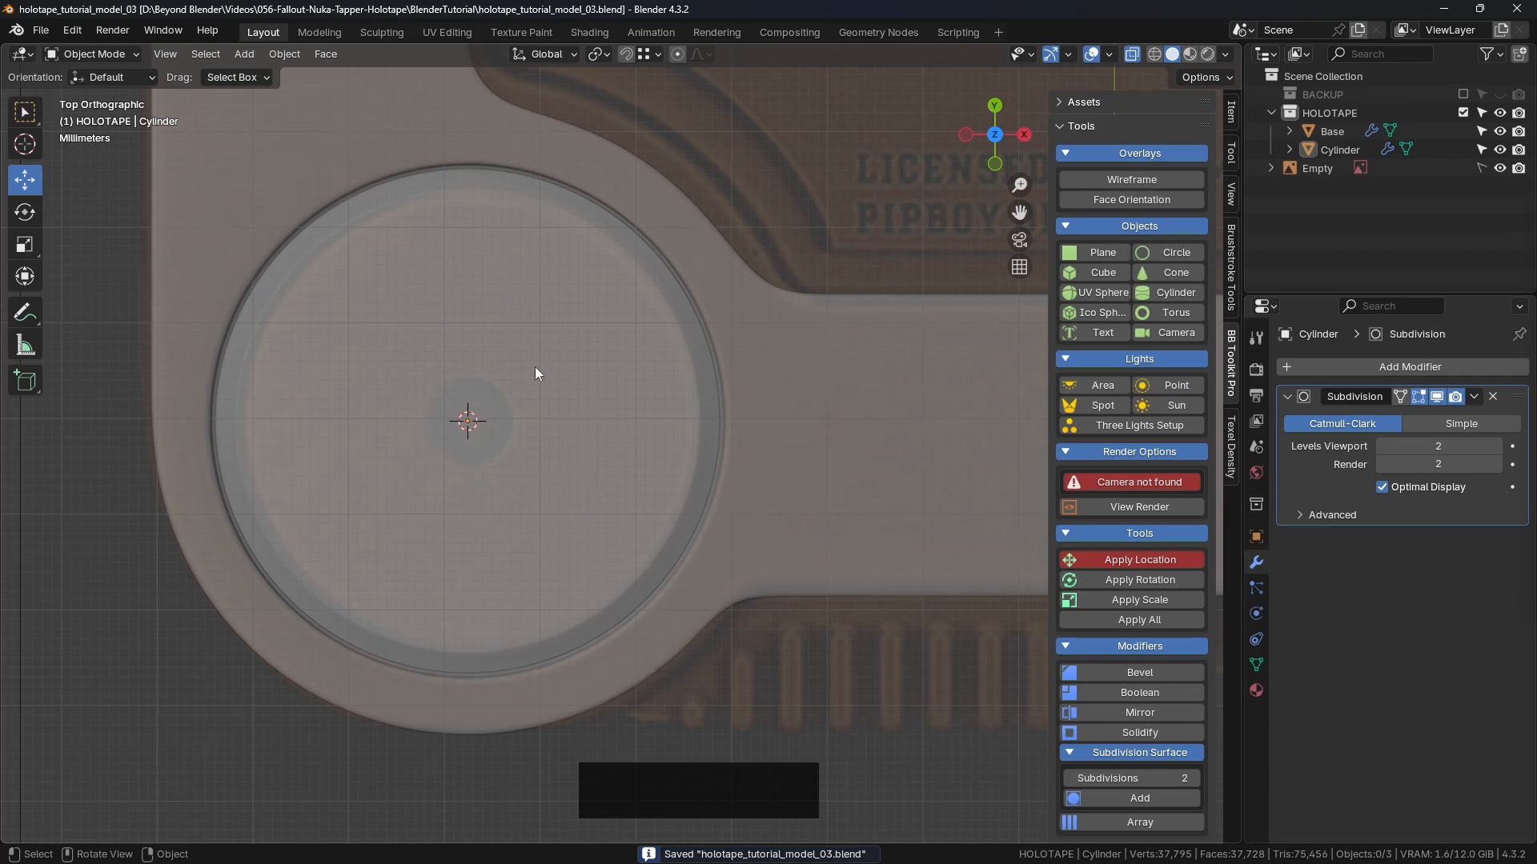
Step: Select the two adjacent centre faces of the Cylinder's cap in face edit mode
left_click(603, 393)
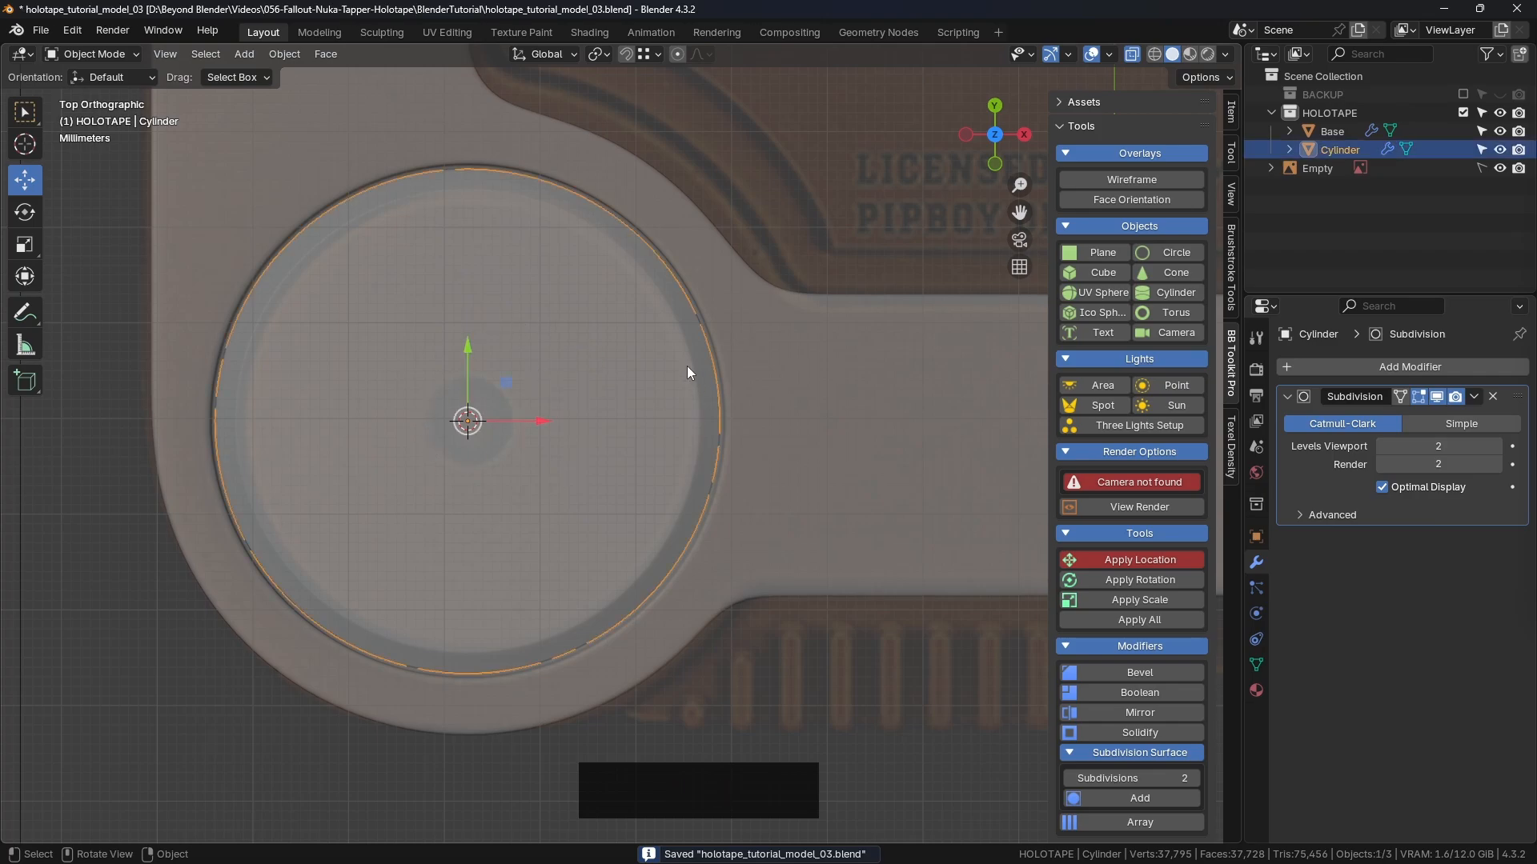
key("Tab")
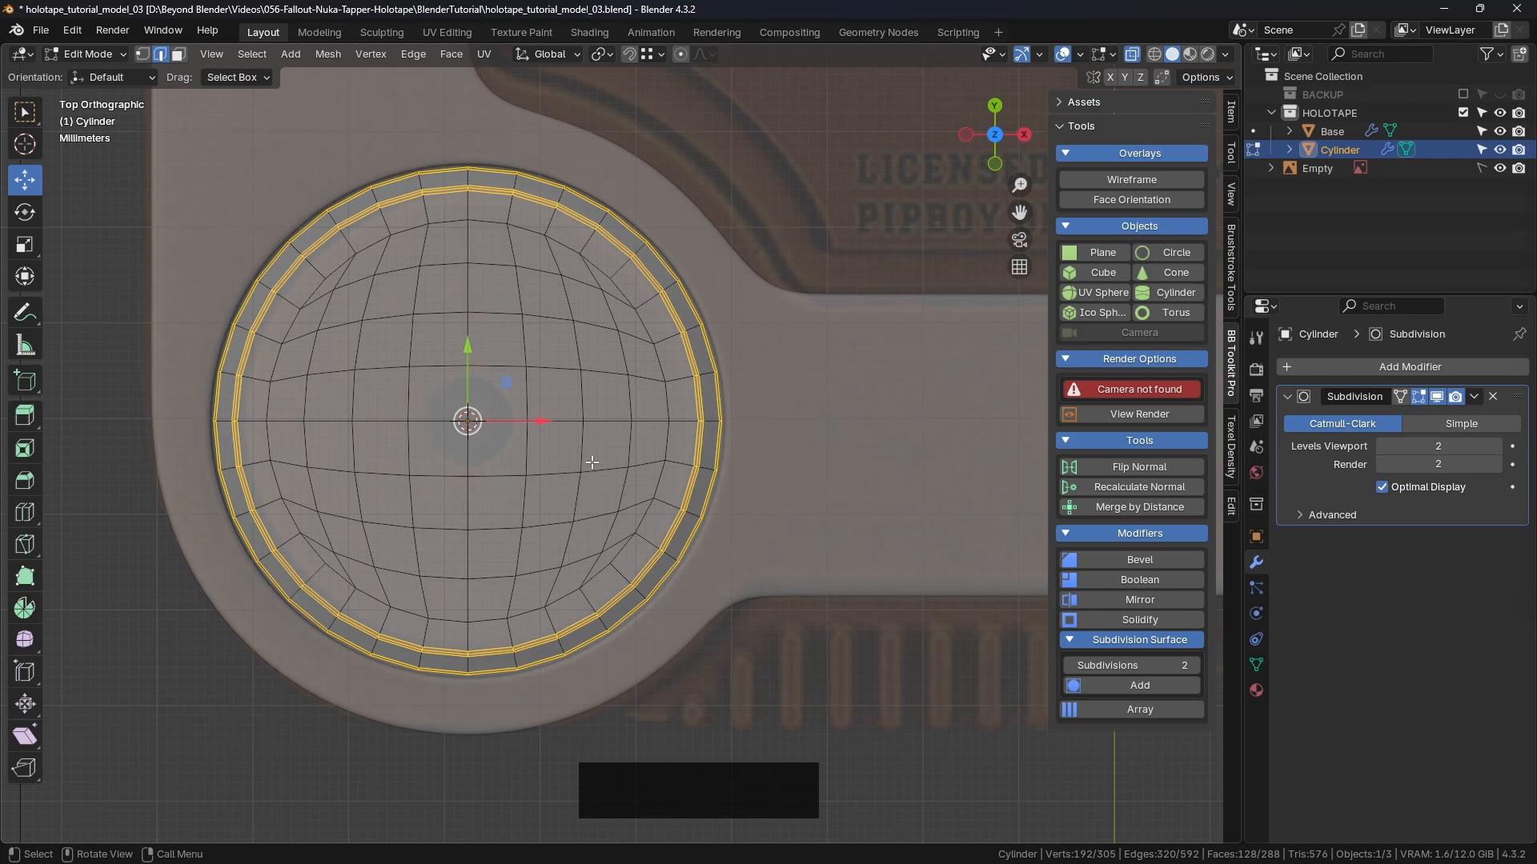
key("3")
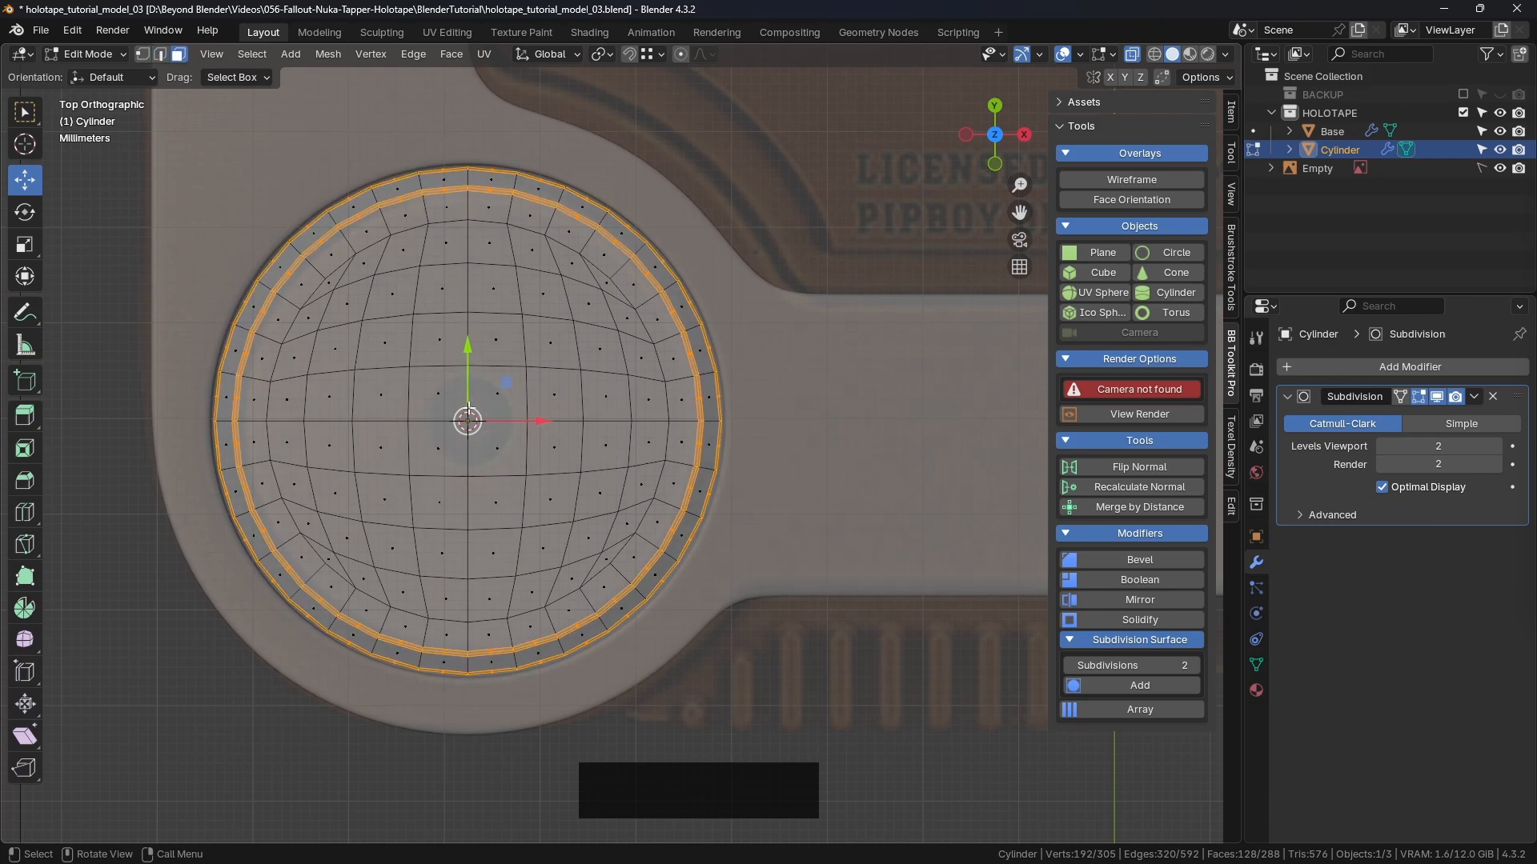
left_click(439, 394)
left_click(497, 393, "shift")
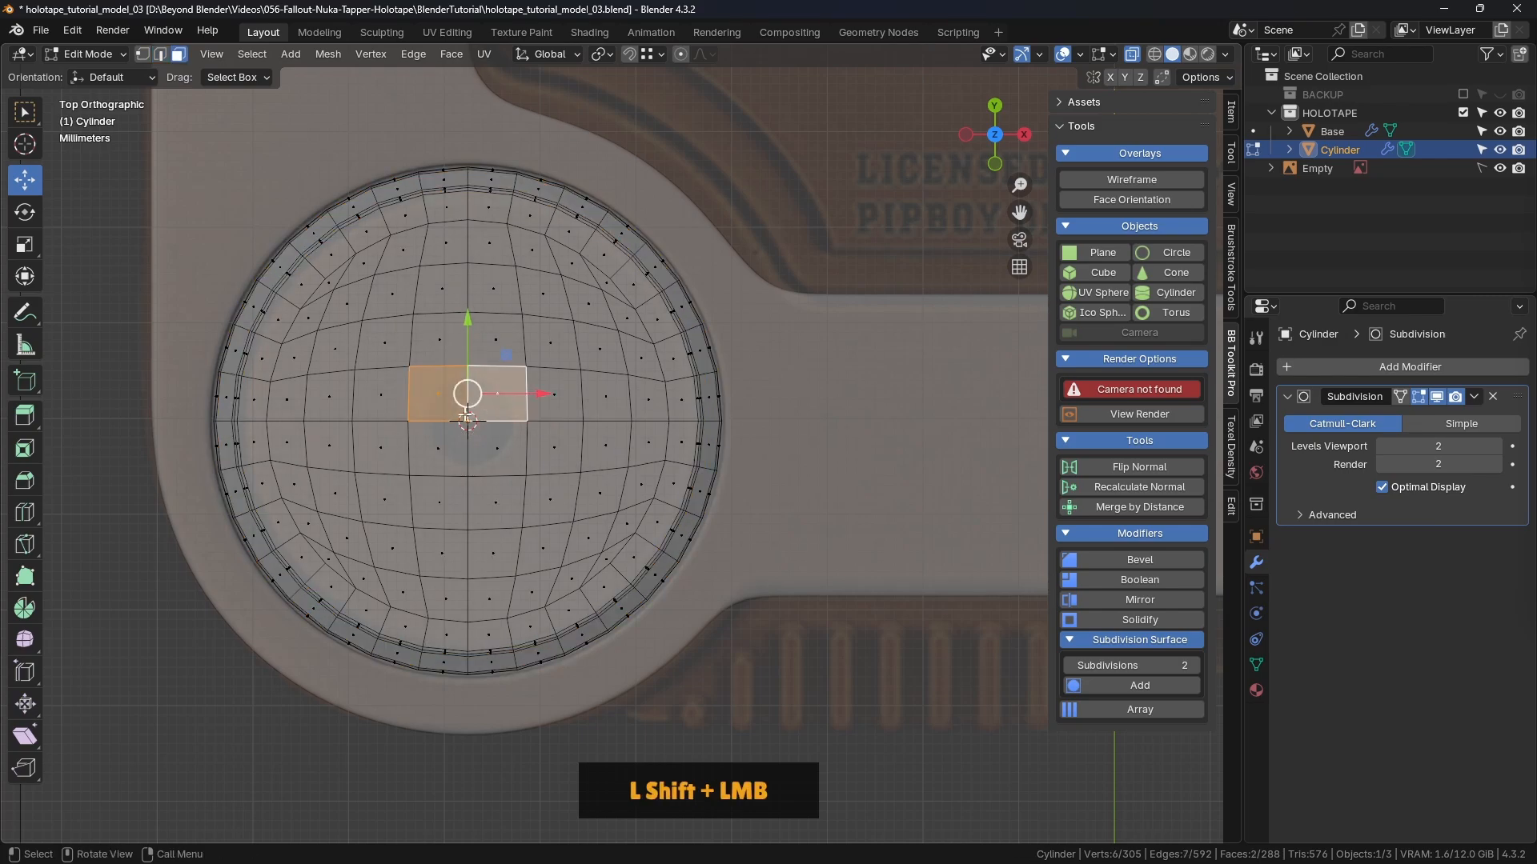
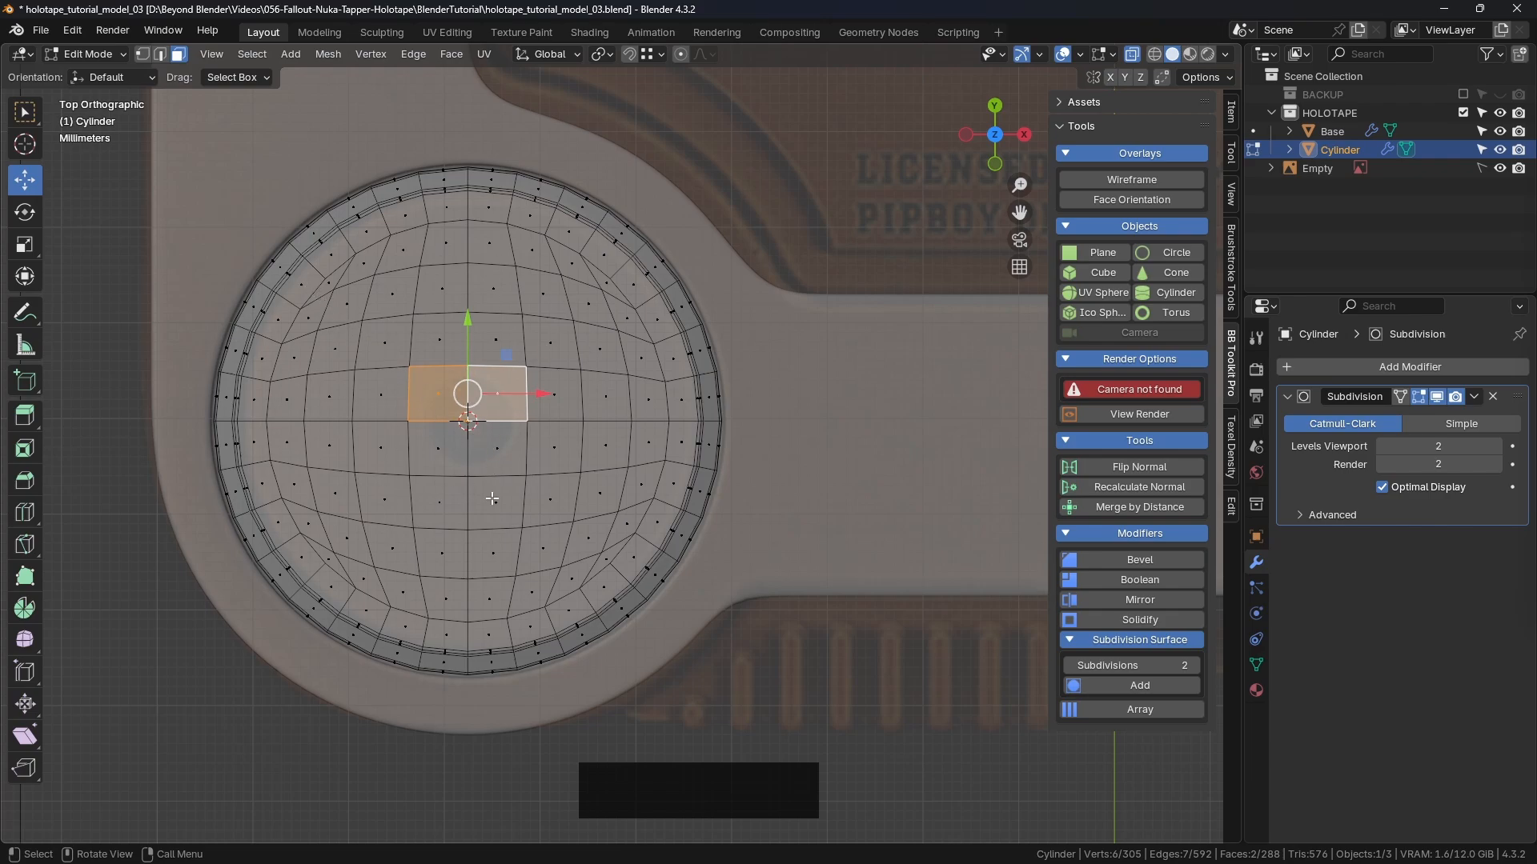
Step: Add the two lower central faces and inset all four by 0.001735 m
left_click(435, 456, "shift")
left_click(490, 454, "shift")
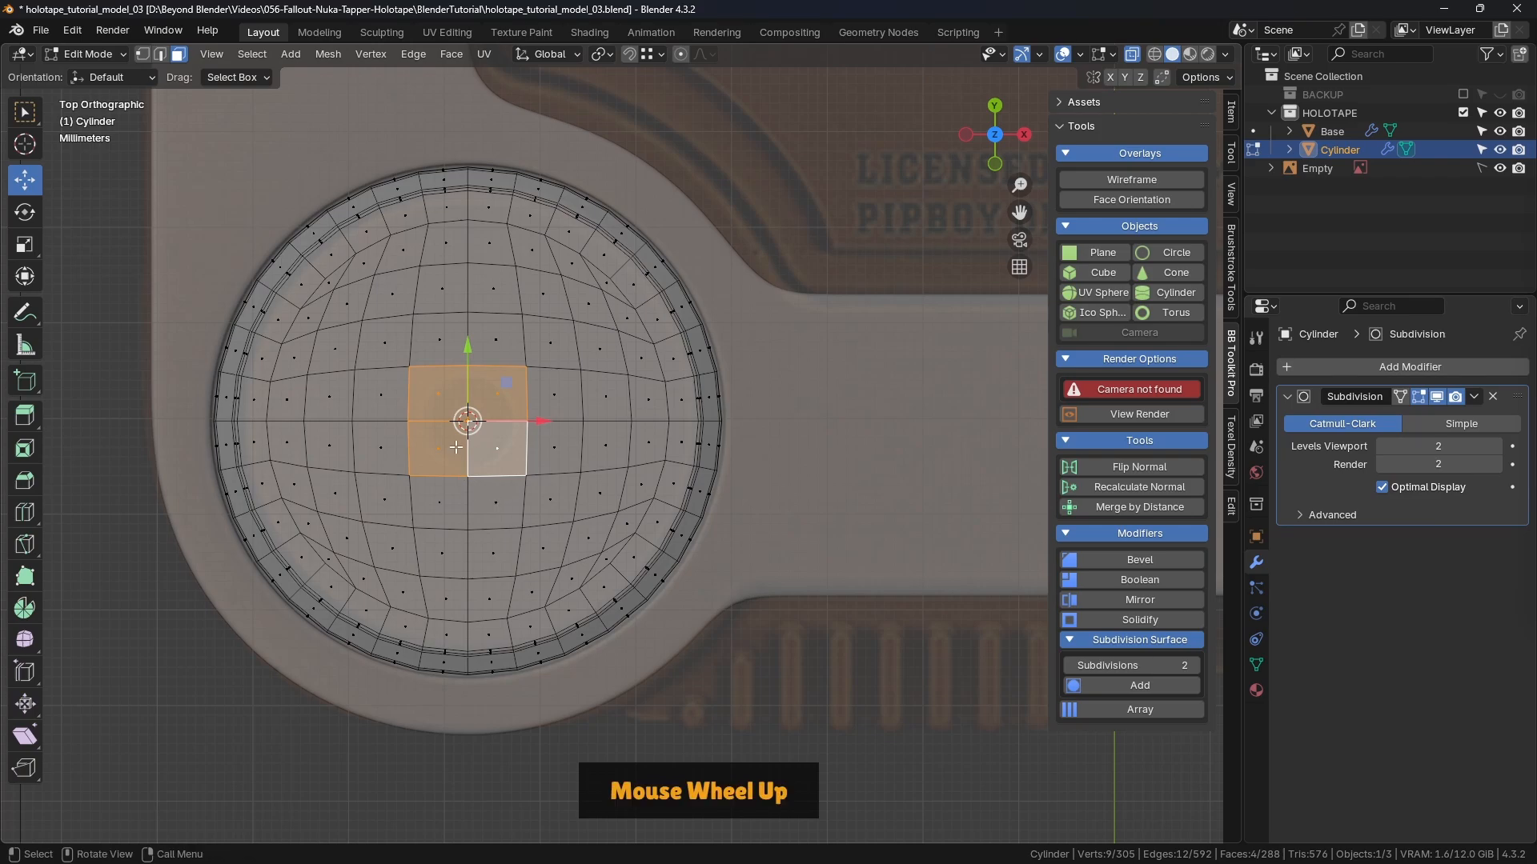
scroll(456, 447, "up", 5)
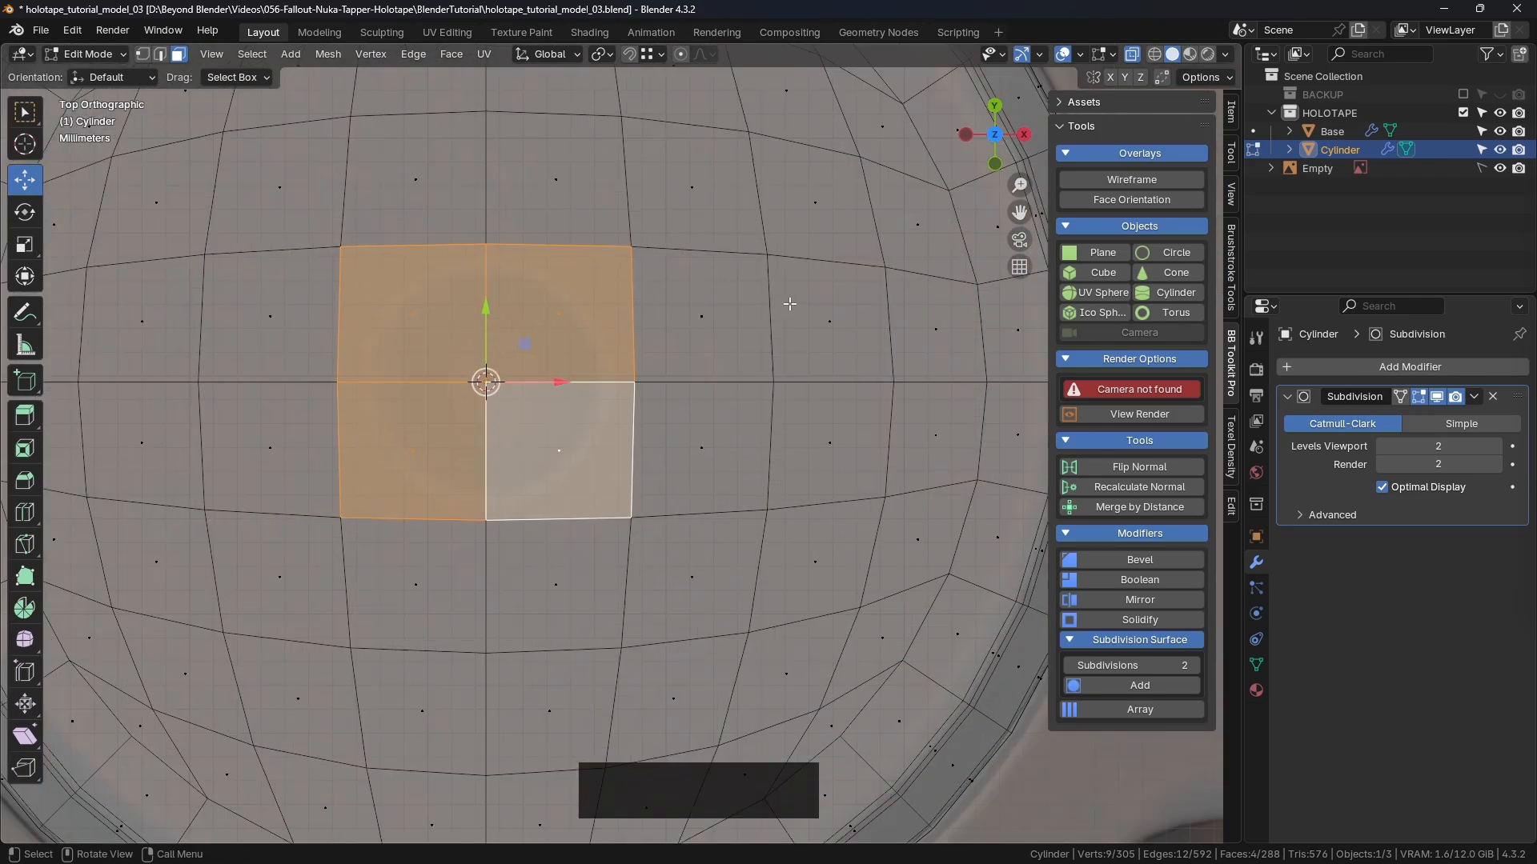
key("i")
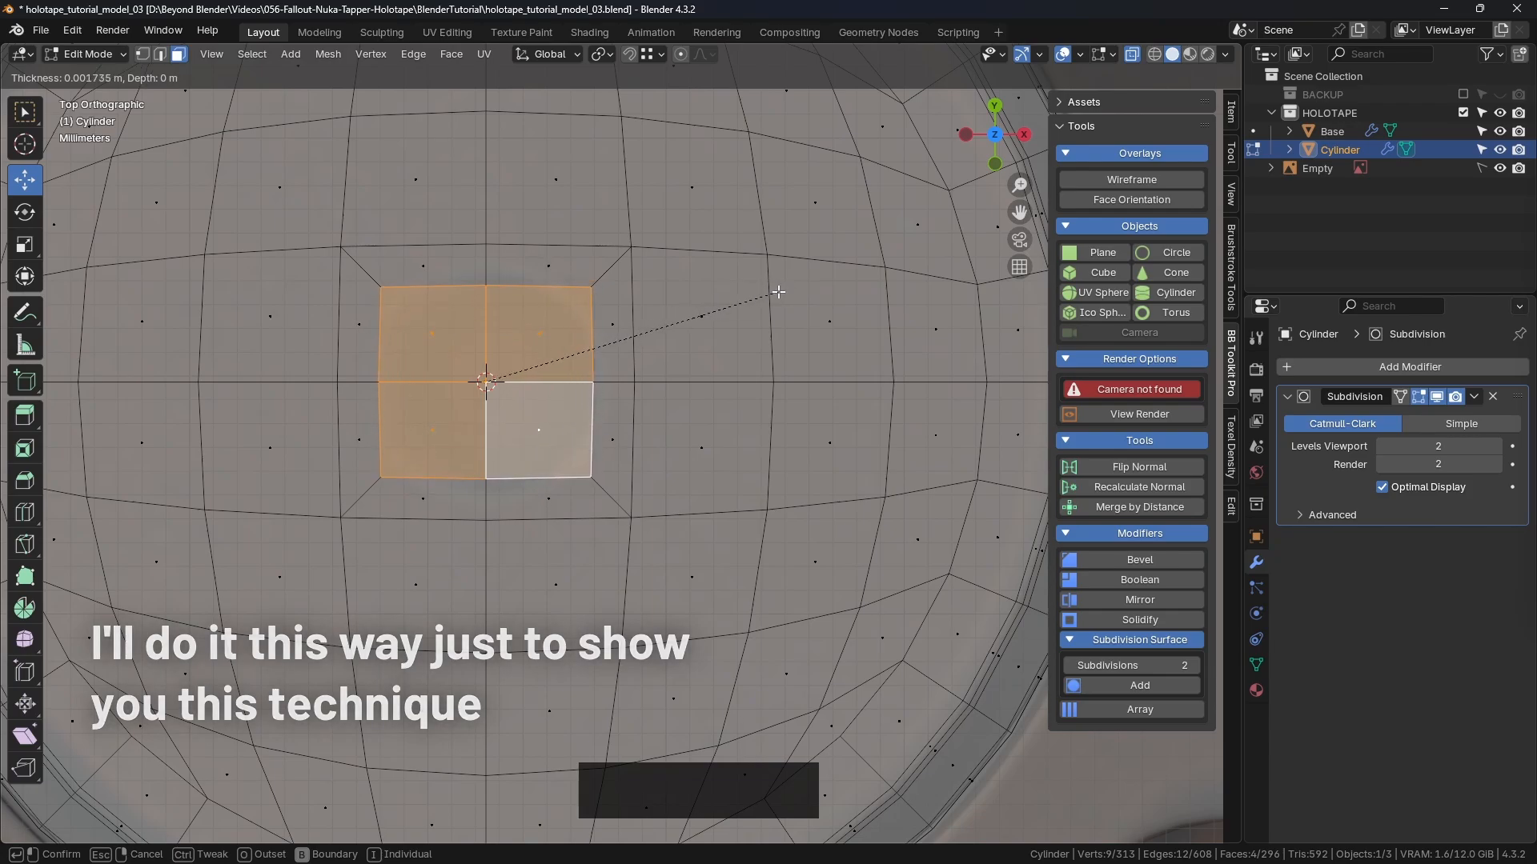
left_click(781, 291)
Step: Orbit to a perspective view of the cap and turn X-ray off
scroll(781, 290, "down", 3)
middle_click_drag(781, 290, 764, 553)
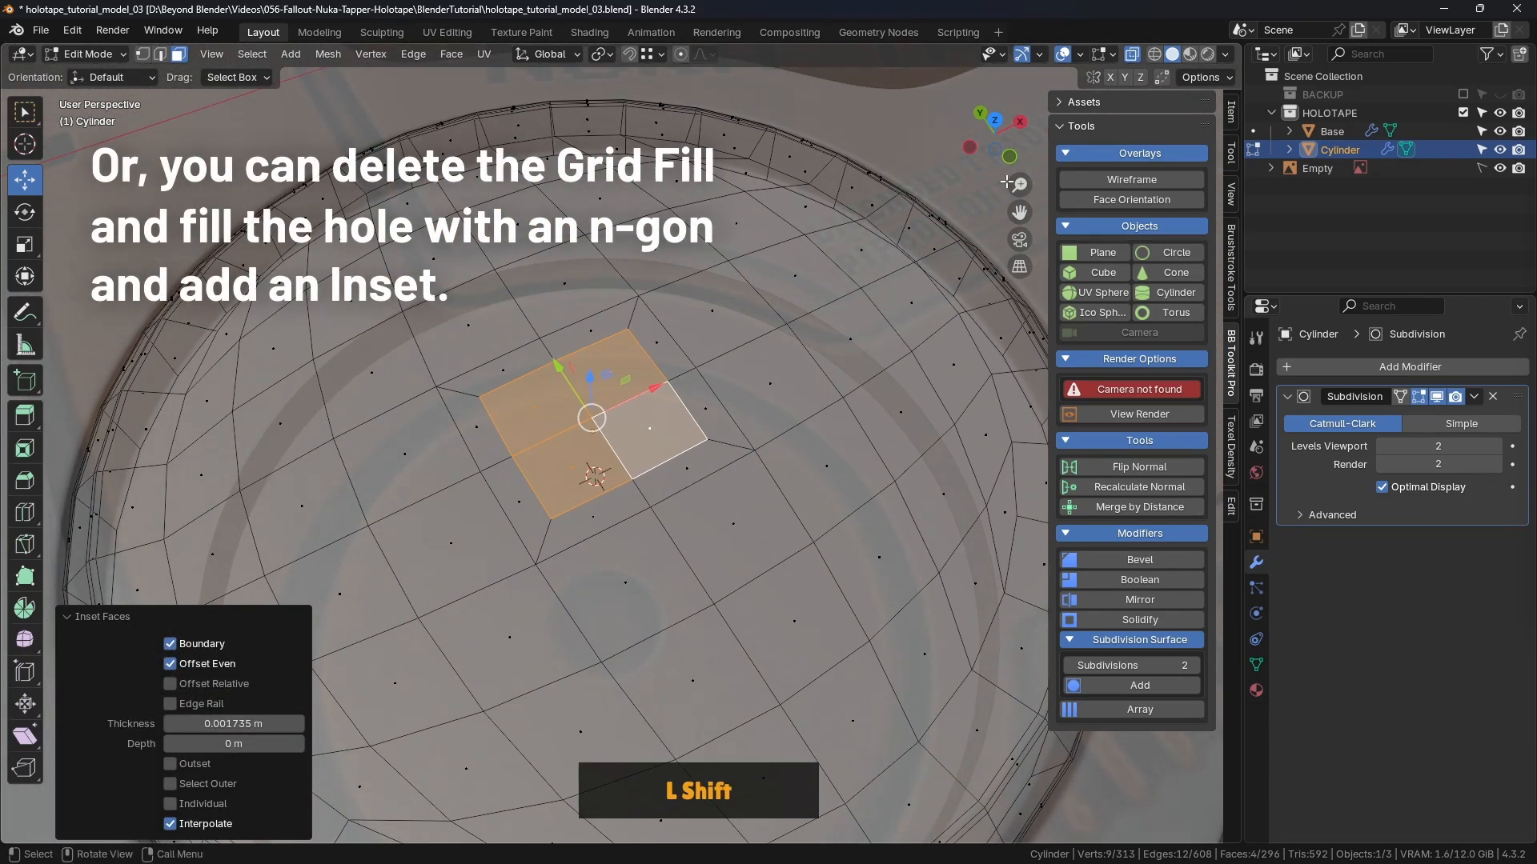
left_click(1133, 55)
scroll(624, 452, "down", 4)
middle_click_drag(641, 452, 681, 389, "shift")
scroll(610, 456, "down", 3)
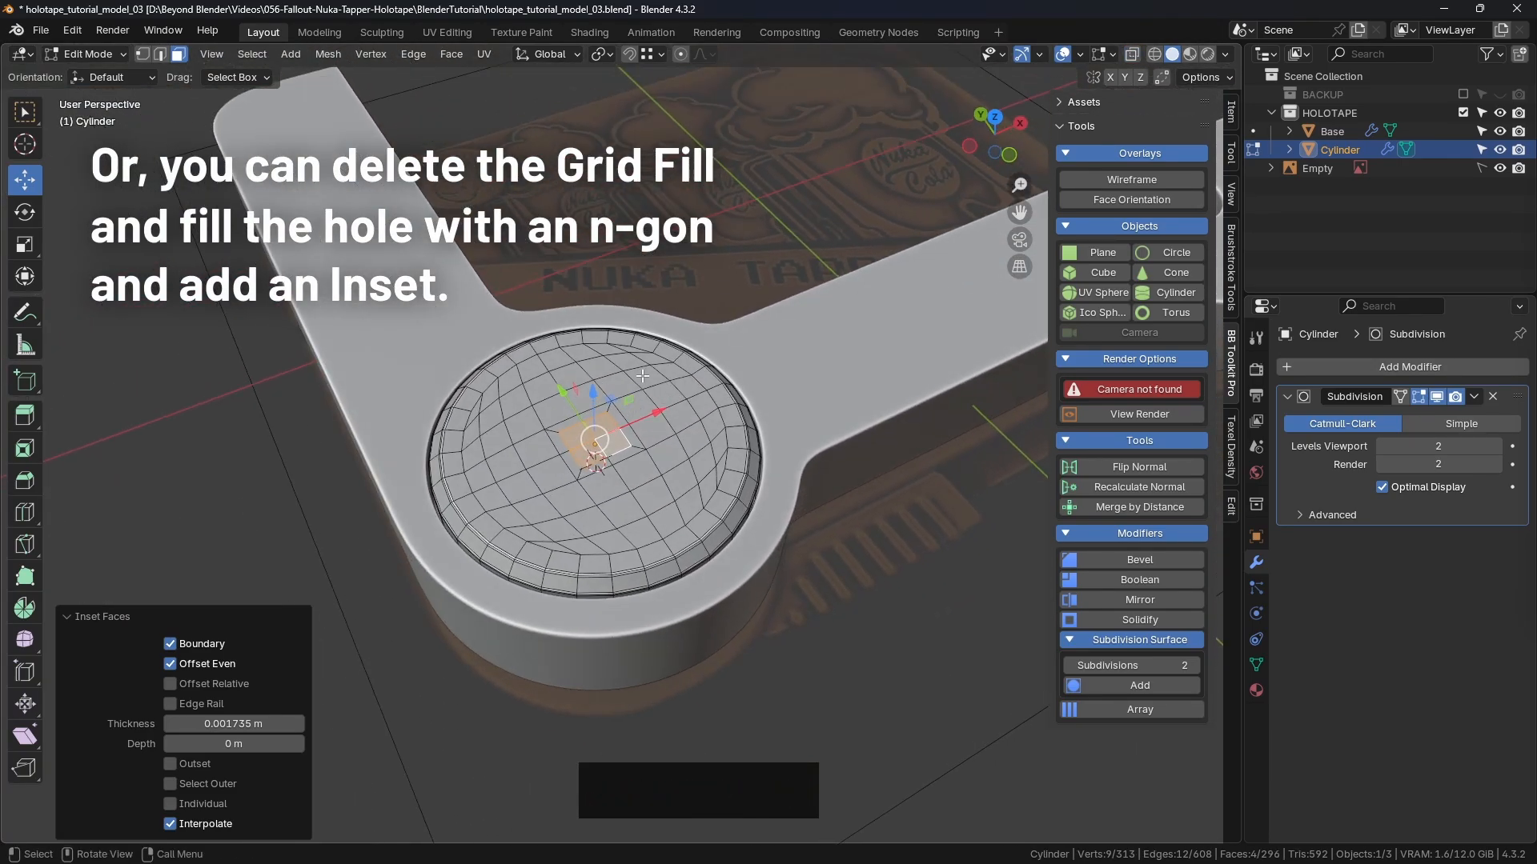
scroll(586, 463, "up", 4)
Step: Drop the right-hand faces and select the central square edge loop in edge mode
left_click(616, 392, "shift")
left_click(621, 428, "shift")
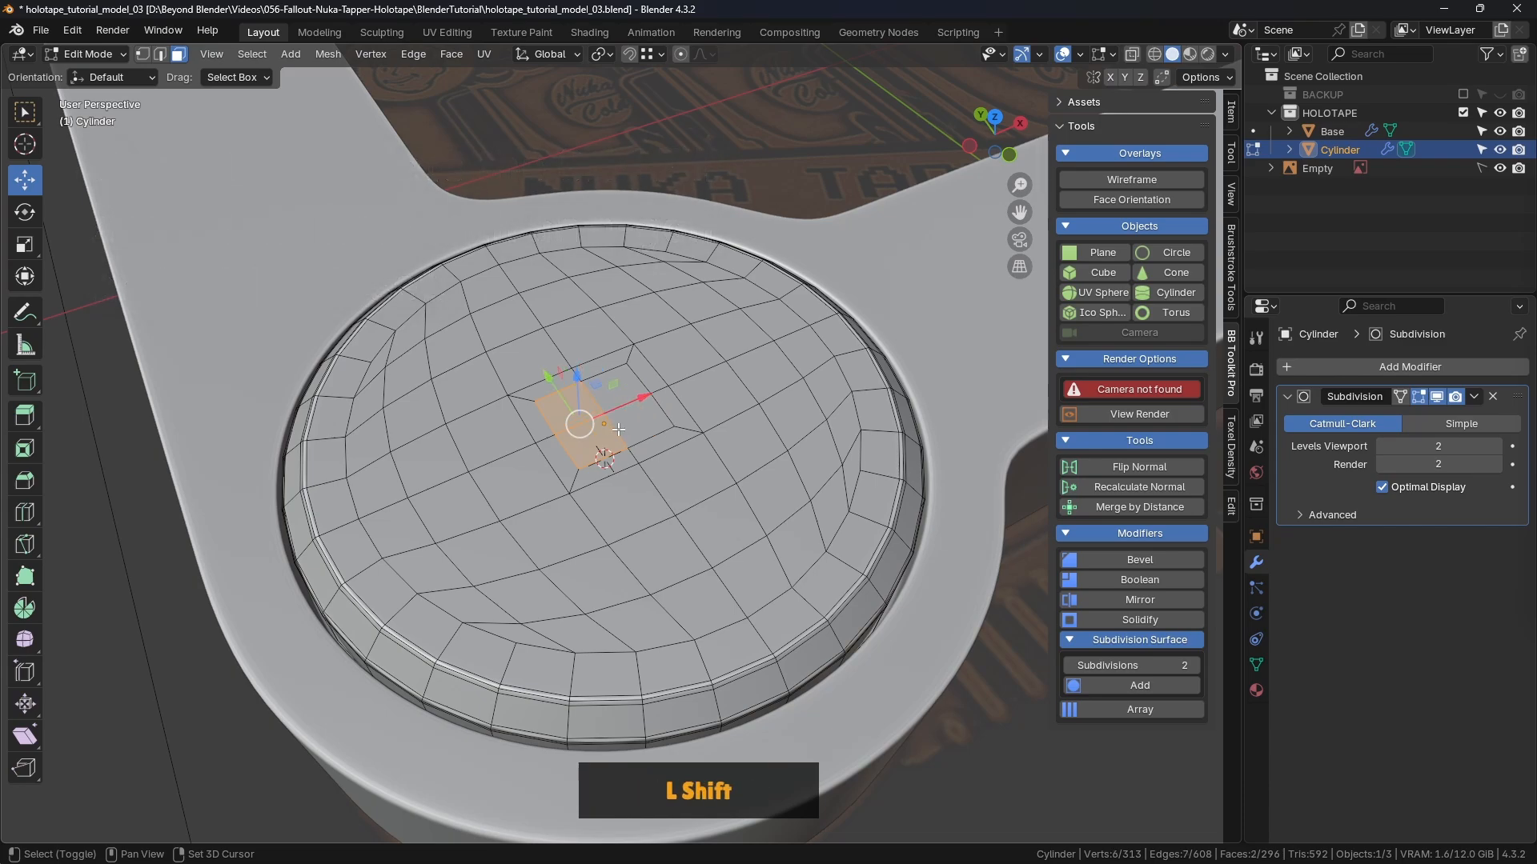
left_click(162, 55)
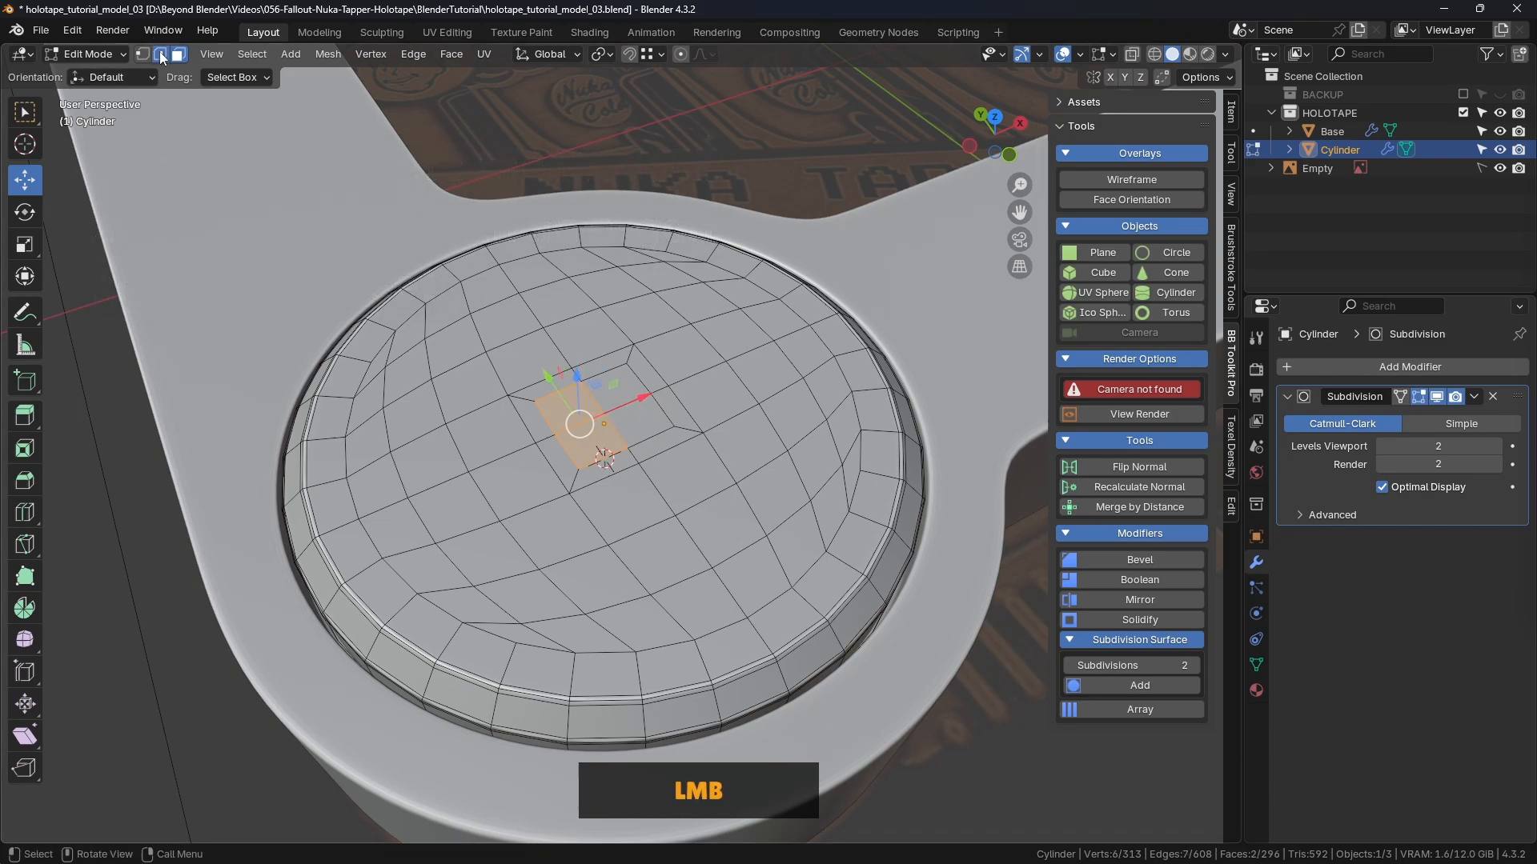
left_click(605, 371)
left_click(639, 379, "shift")
left_click(665, 413, "shift")
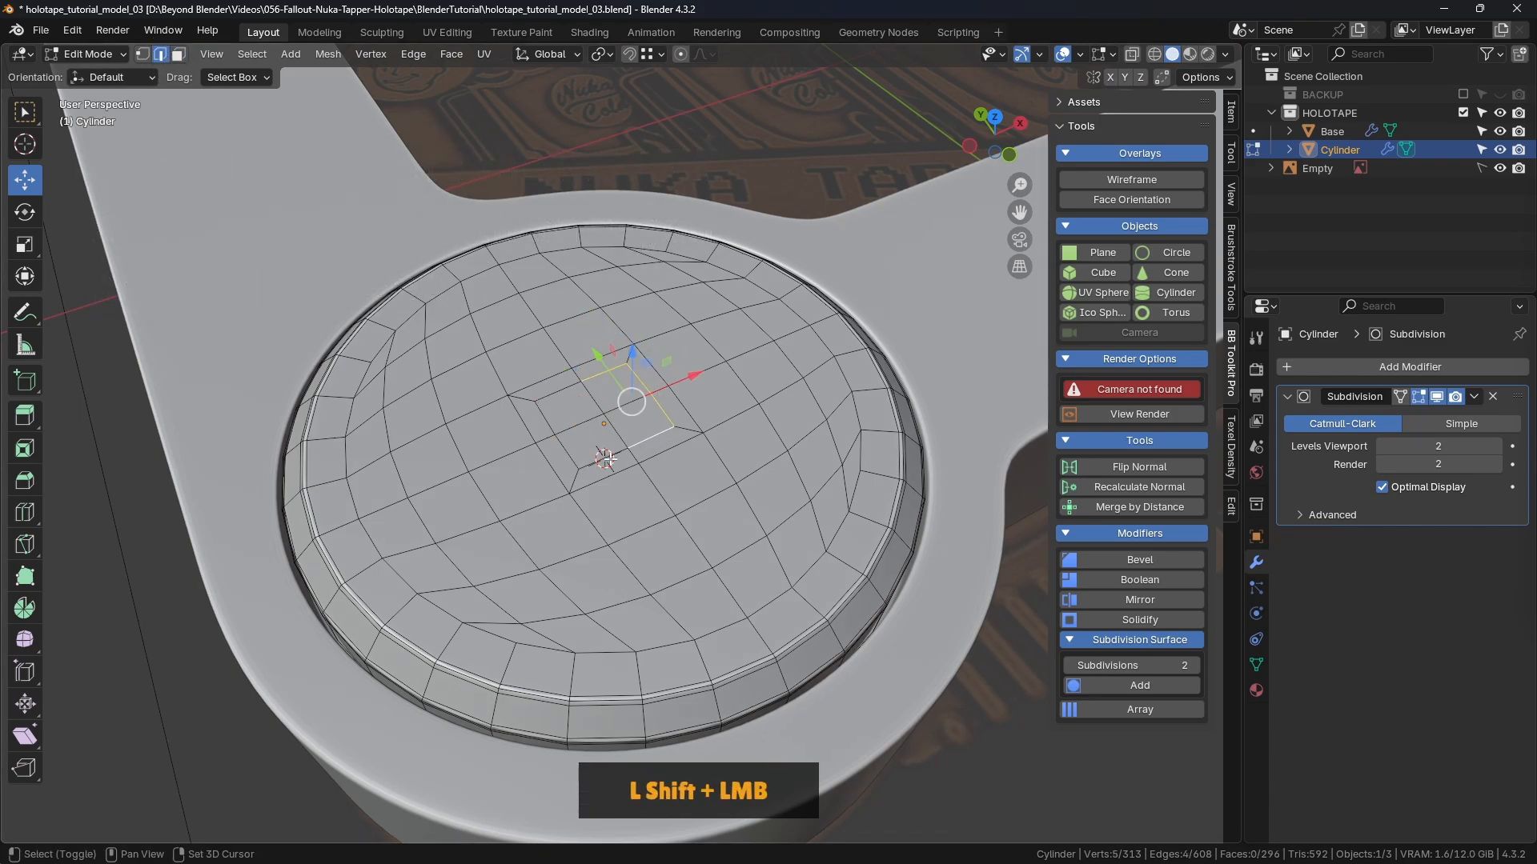
left_click(611, 458, "shift")
left_click(569, 454, "shift")
left_click(548, 418, "shift")
left_click(558, 391, "shift")
middle_click_drag(740, 315, 740, 285, "shift")
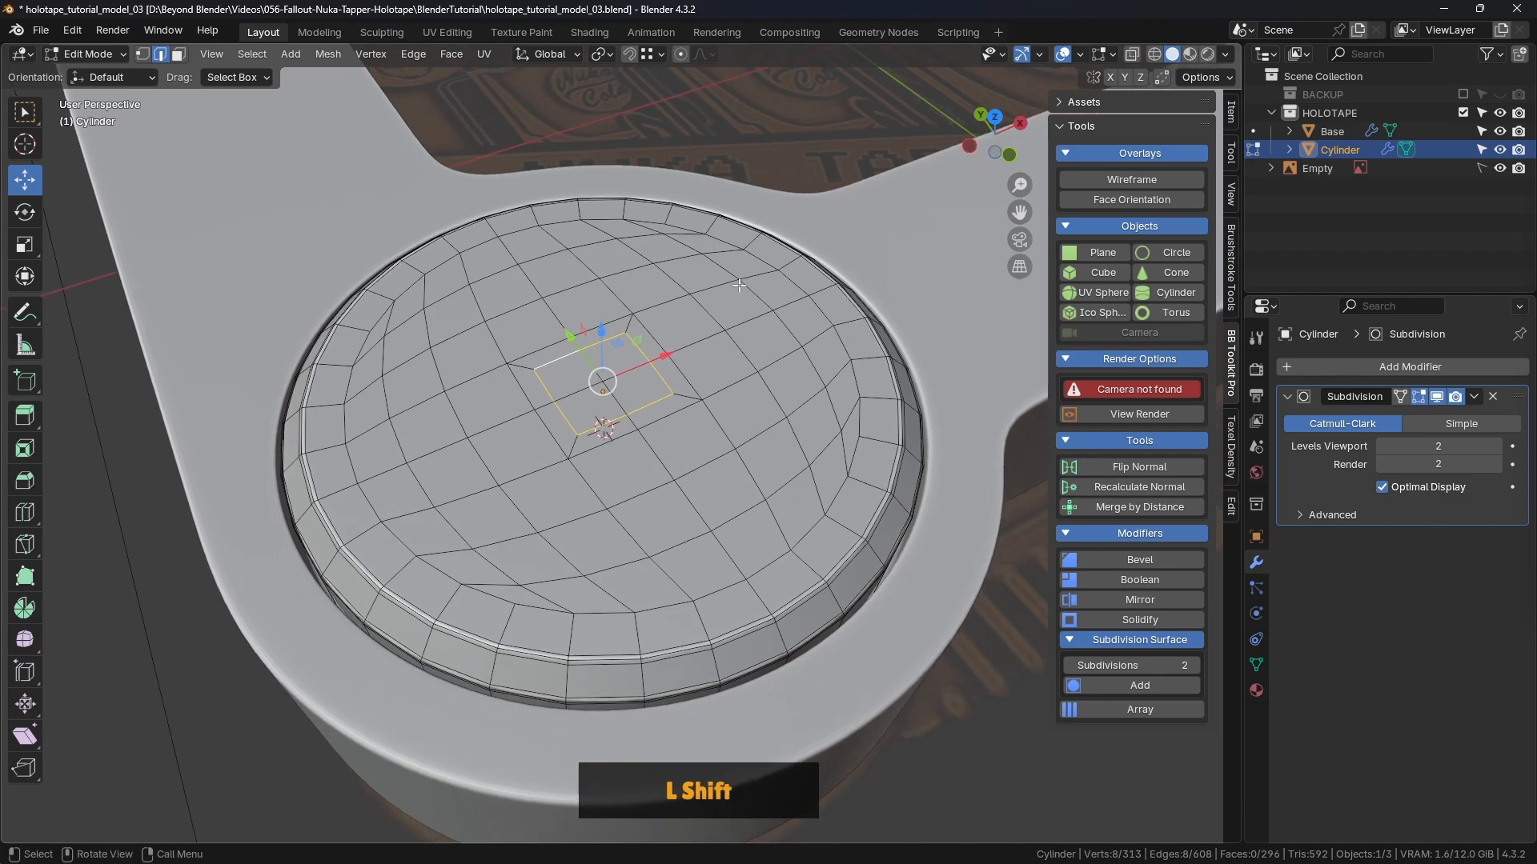
Step: Round the loop into a regular circle with LoopTools Circle, then view it from above in X-ray
right_click(758, 136)
left_click(755, 112)
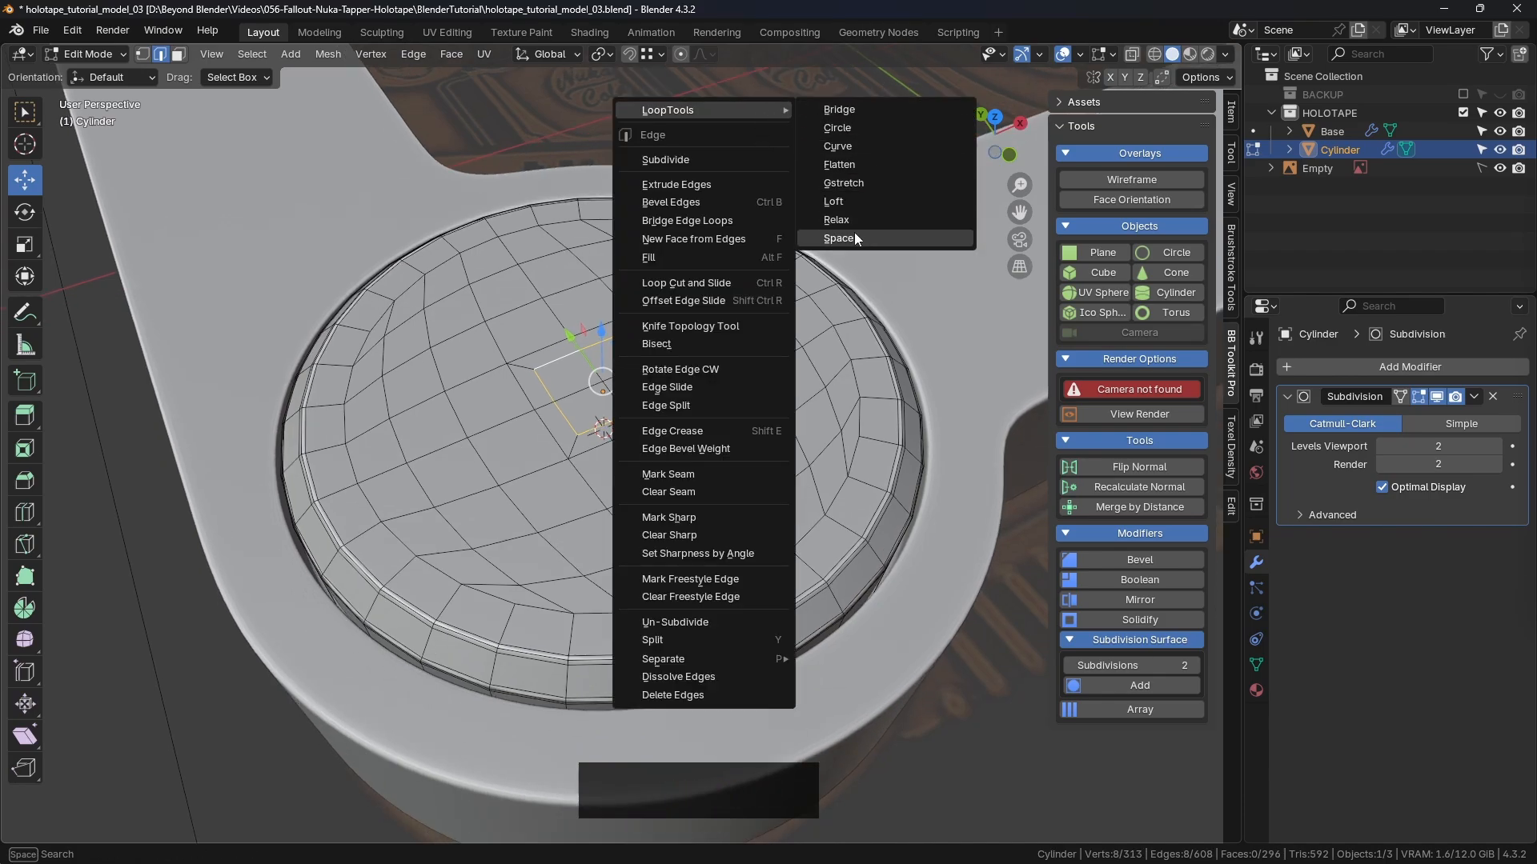
left_click(841, 128)
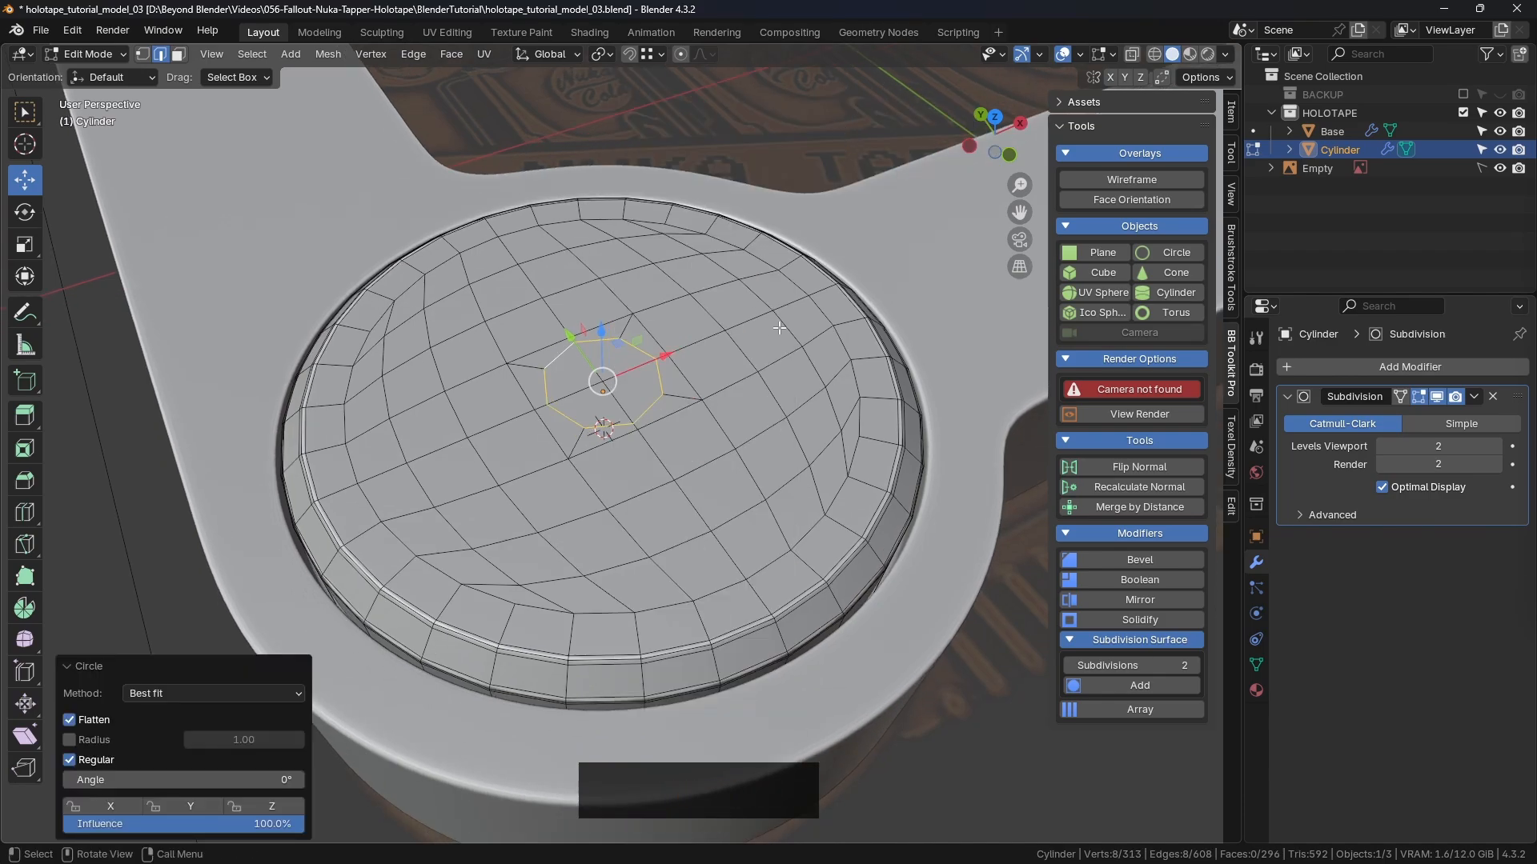
key("KP_7")
scroll(598, 499, "up", 3)
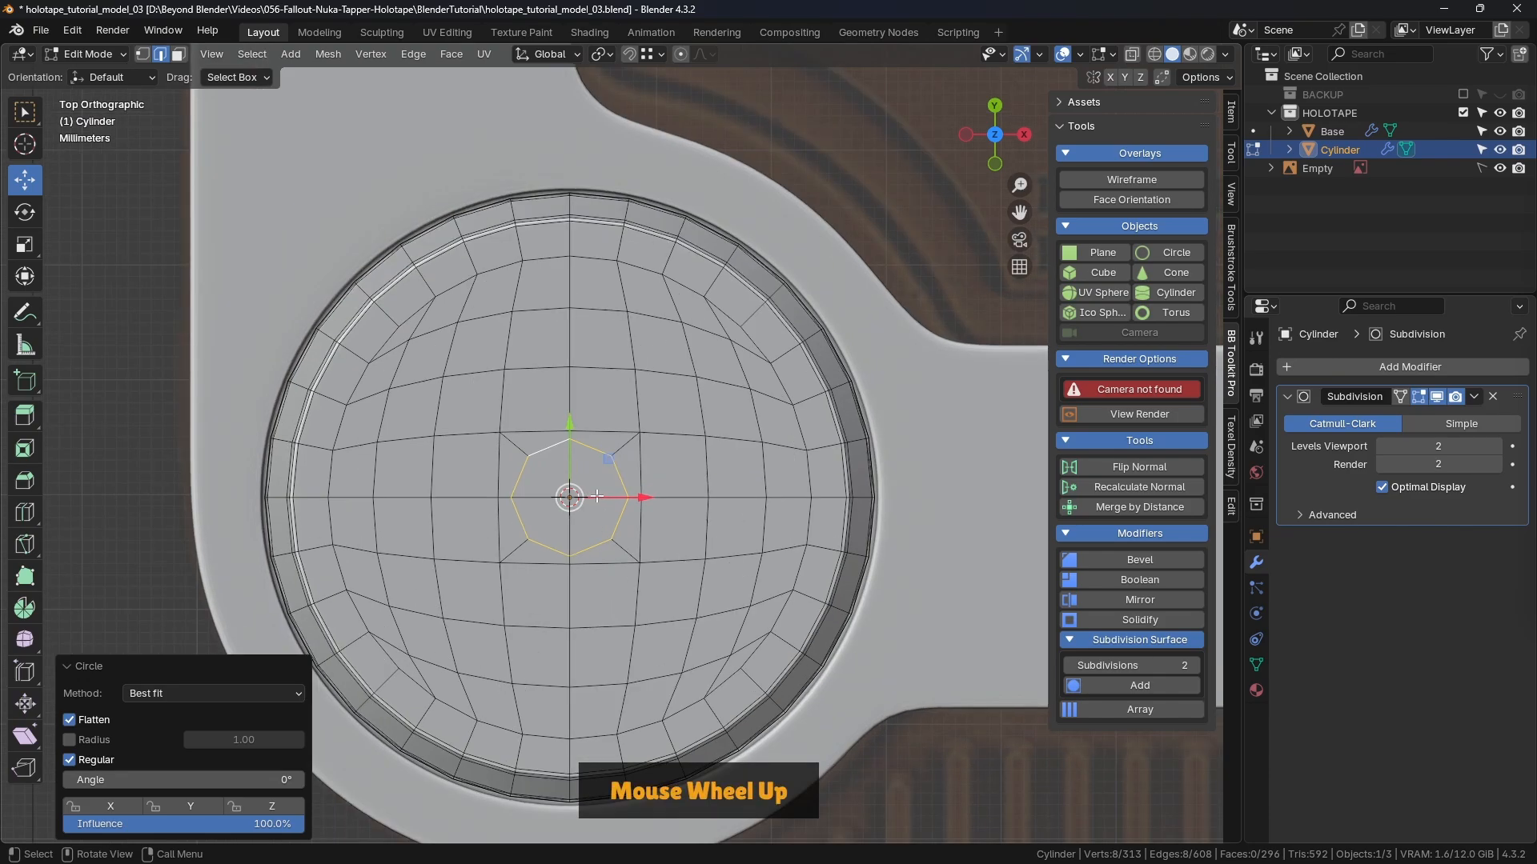
middle_click_drag(560, 498, 601, 451, "shift")
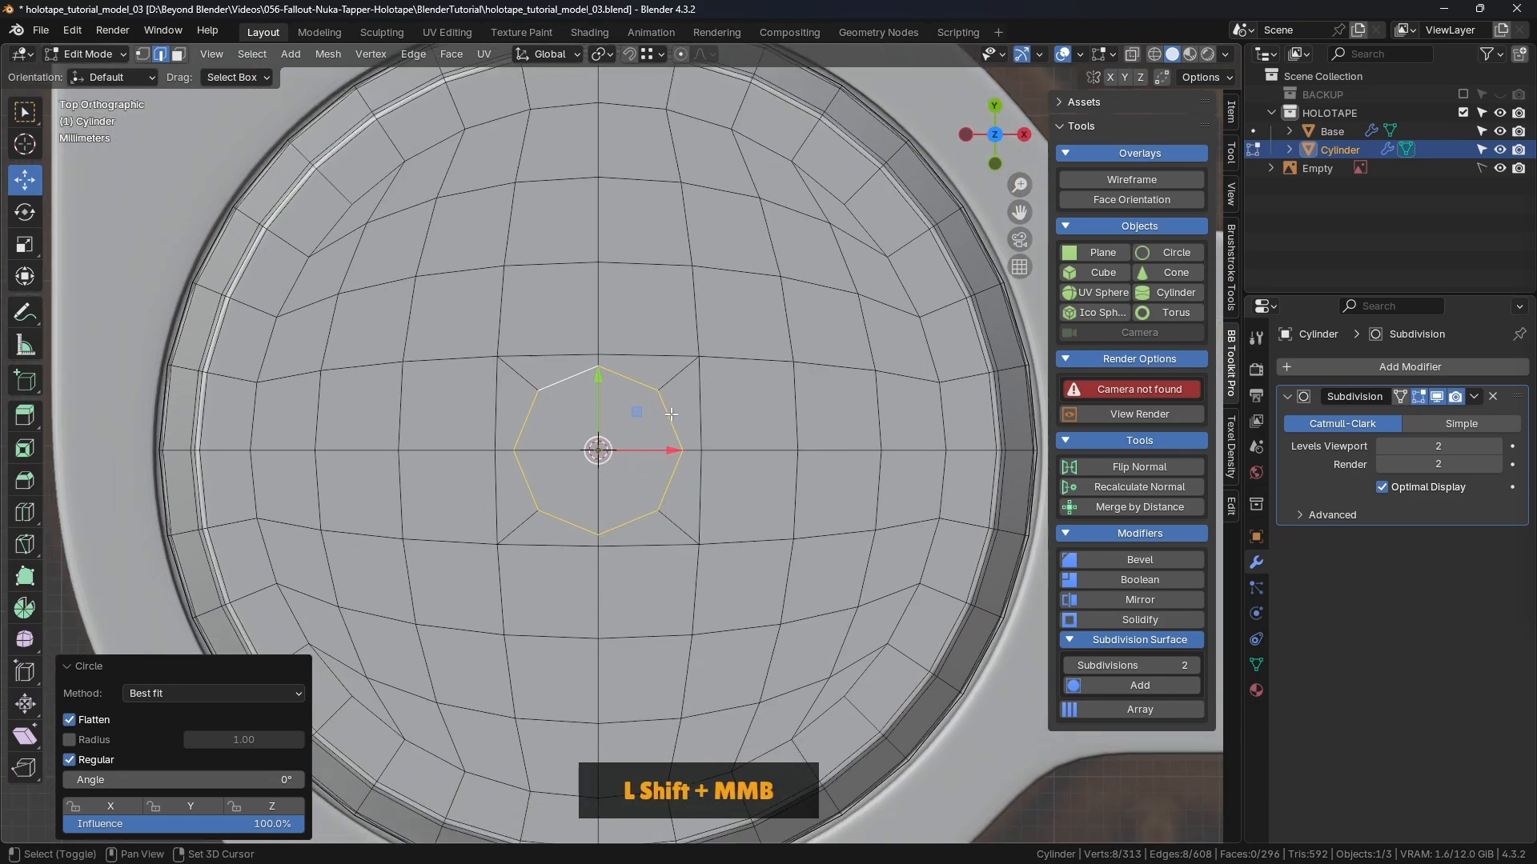
left_click(1132, 53)
scroll(609, 457, "down", 5)
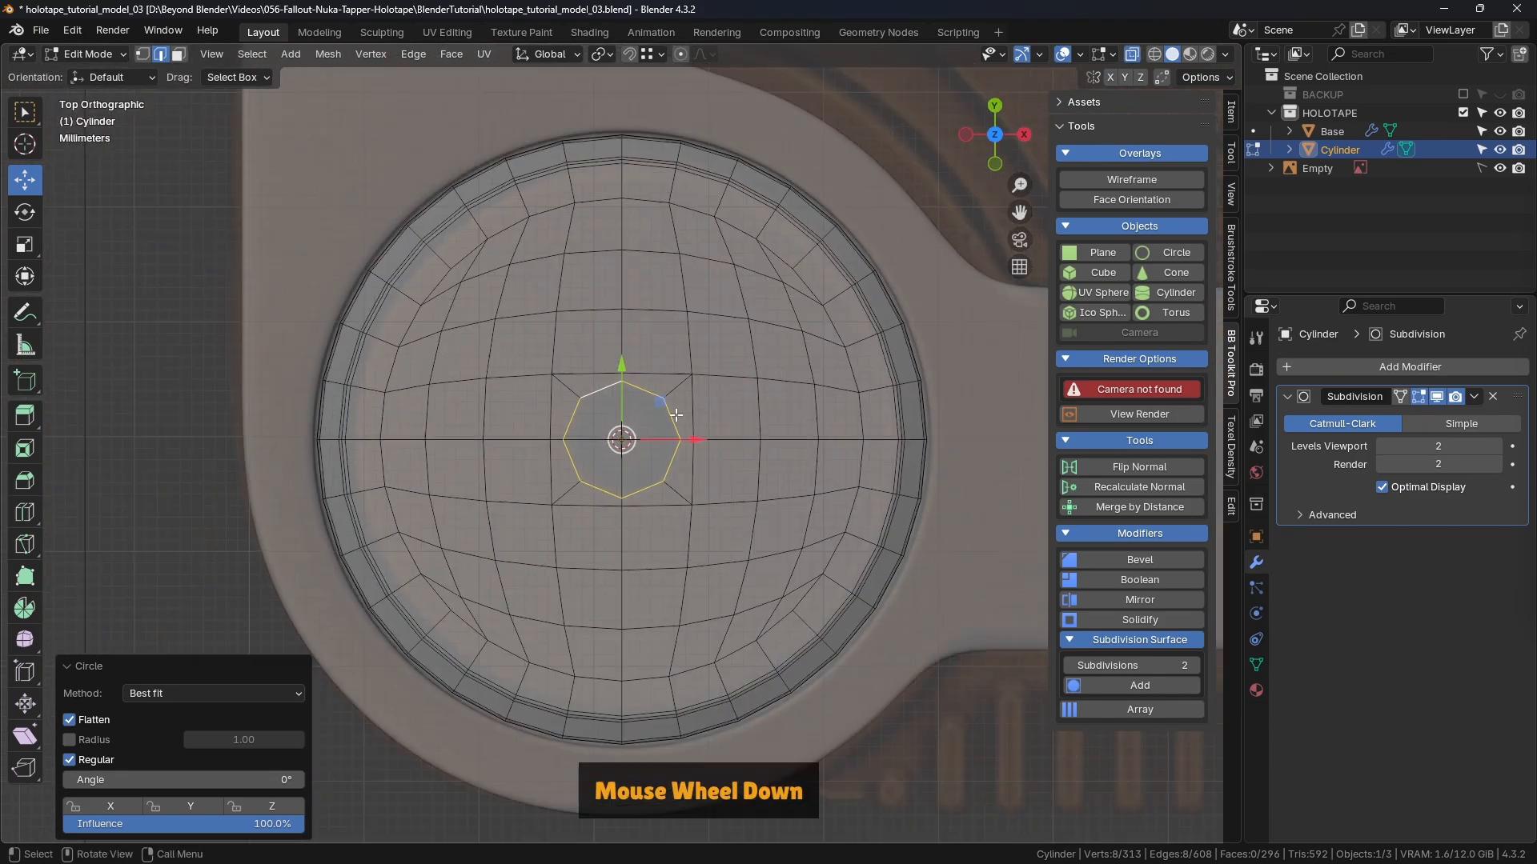
scroll(801, 341, "up", 5)
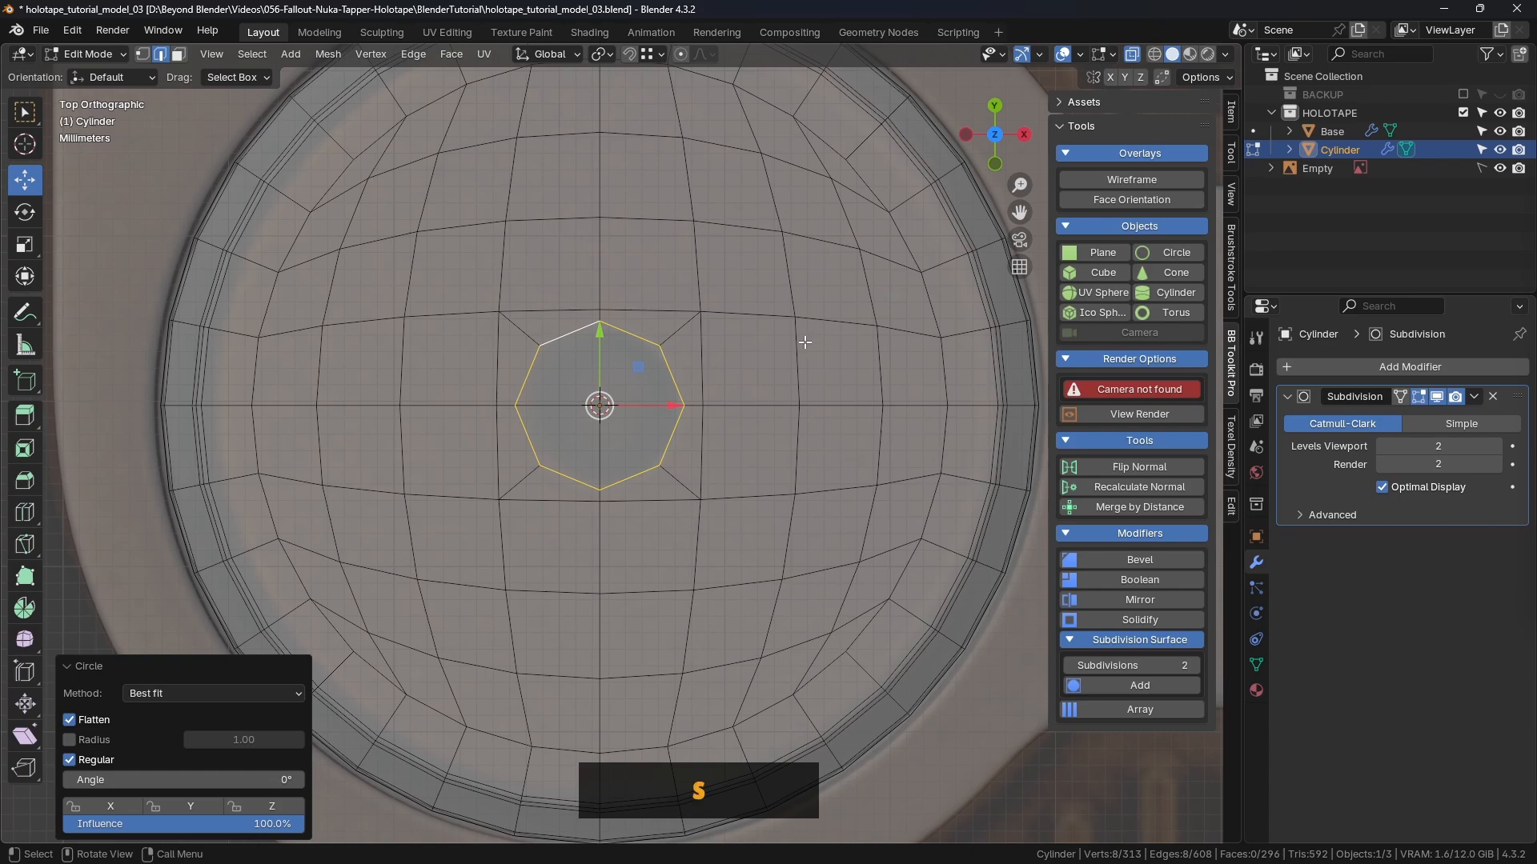
Step: Scale the circular loop up slightly to 1.004
key("s")
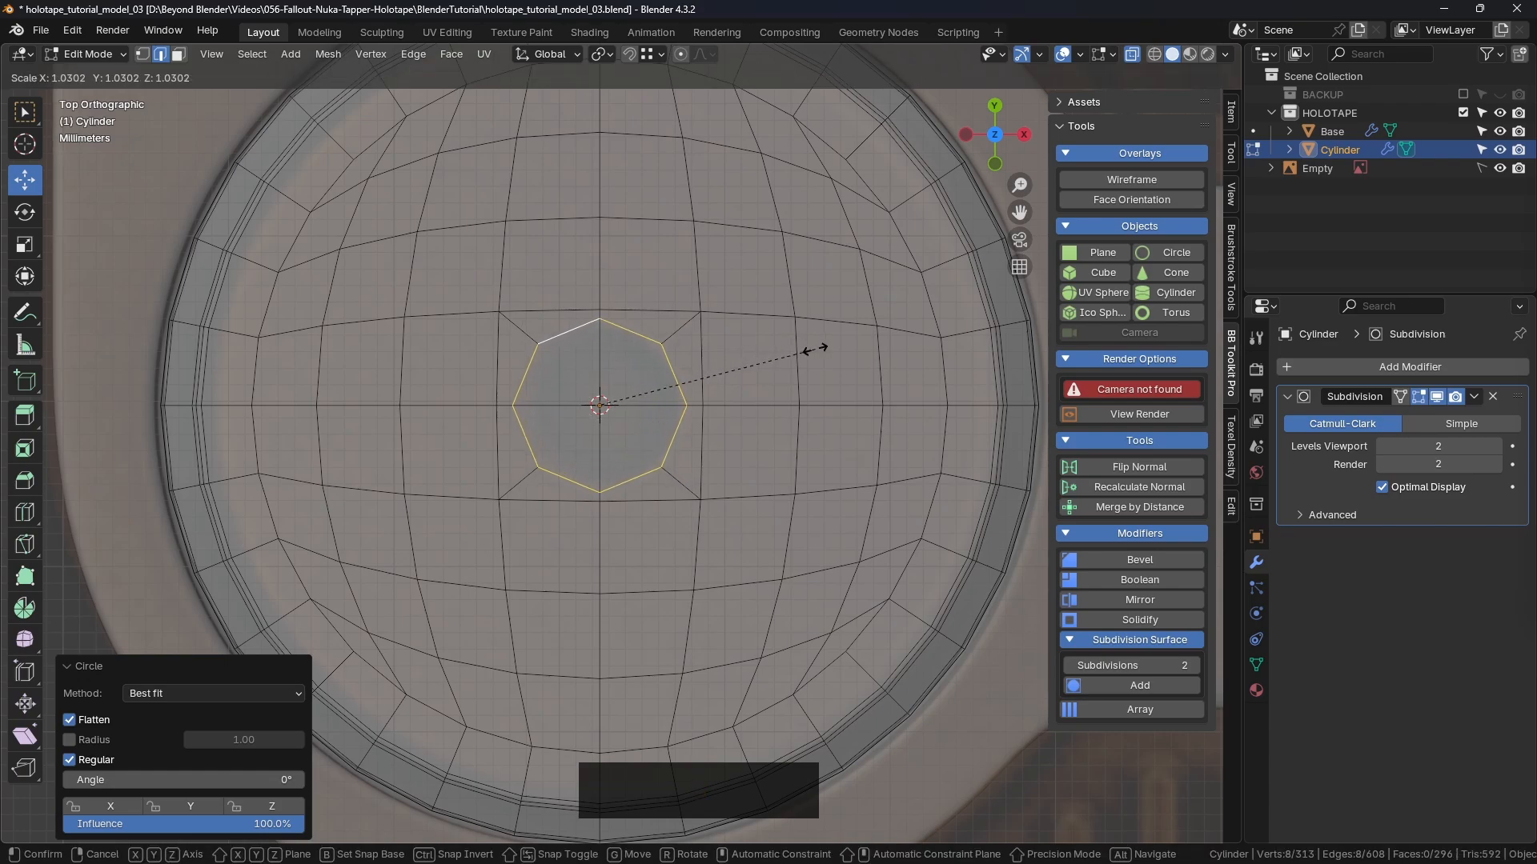
left_click(809, 349)
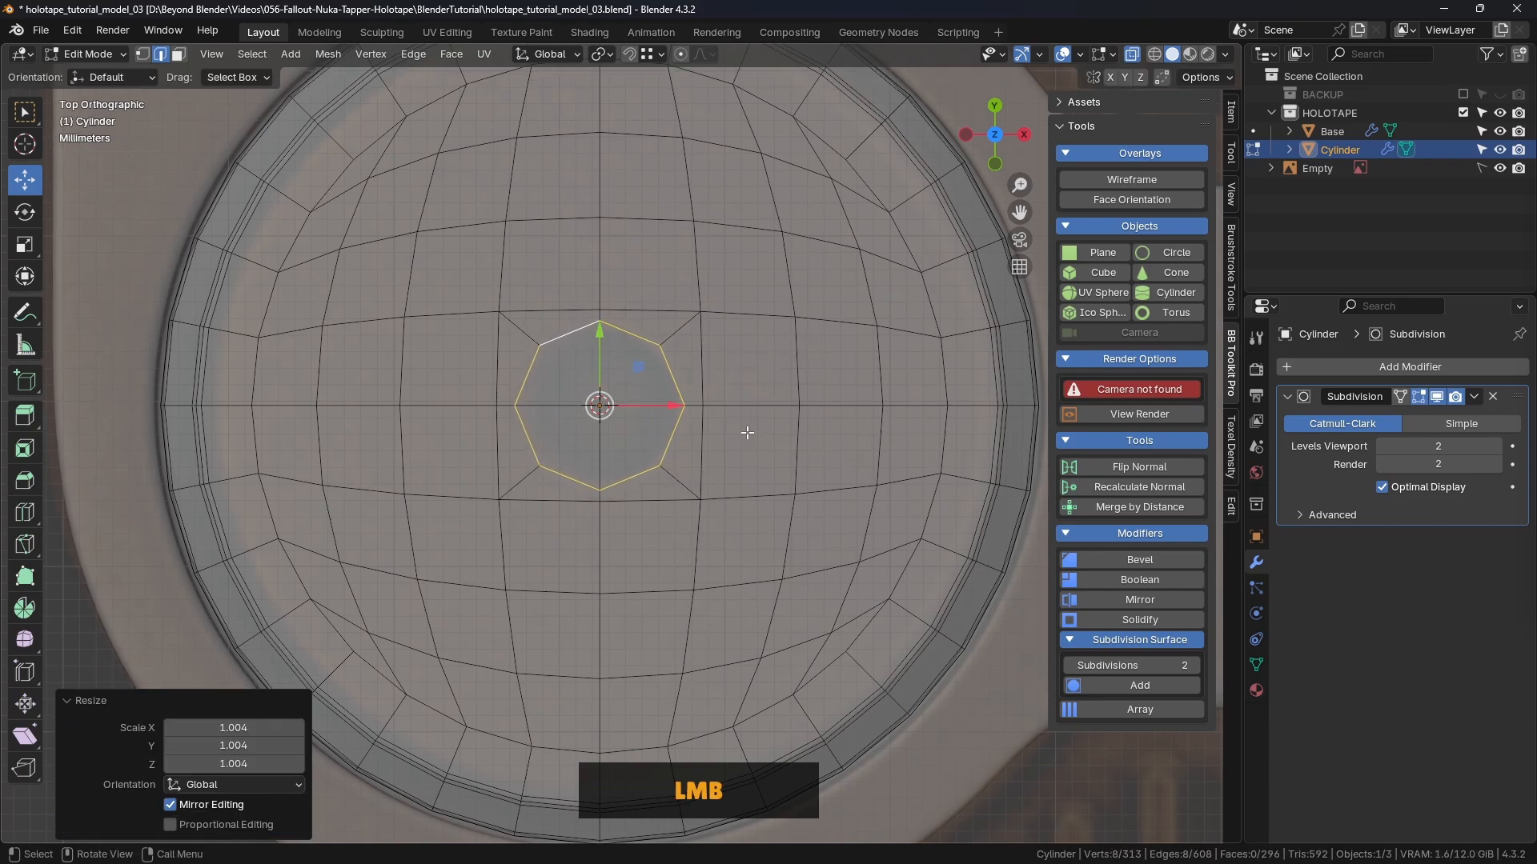
scroll(747, 432, "down", 2)
middle_click_drag(726, 425, 722, 450, "shift")
Step: Select the ring's left, right, top and bottom vertices and scale them out about 1.37
key("1")
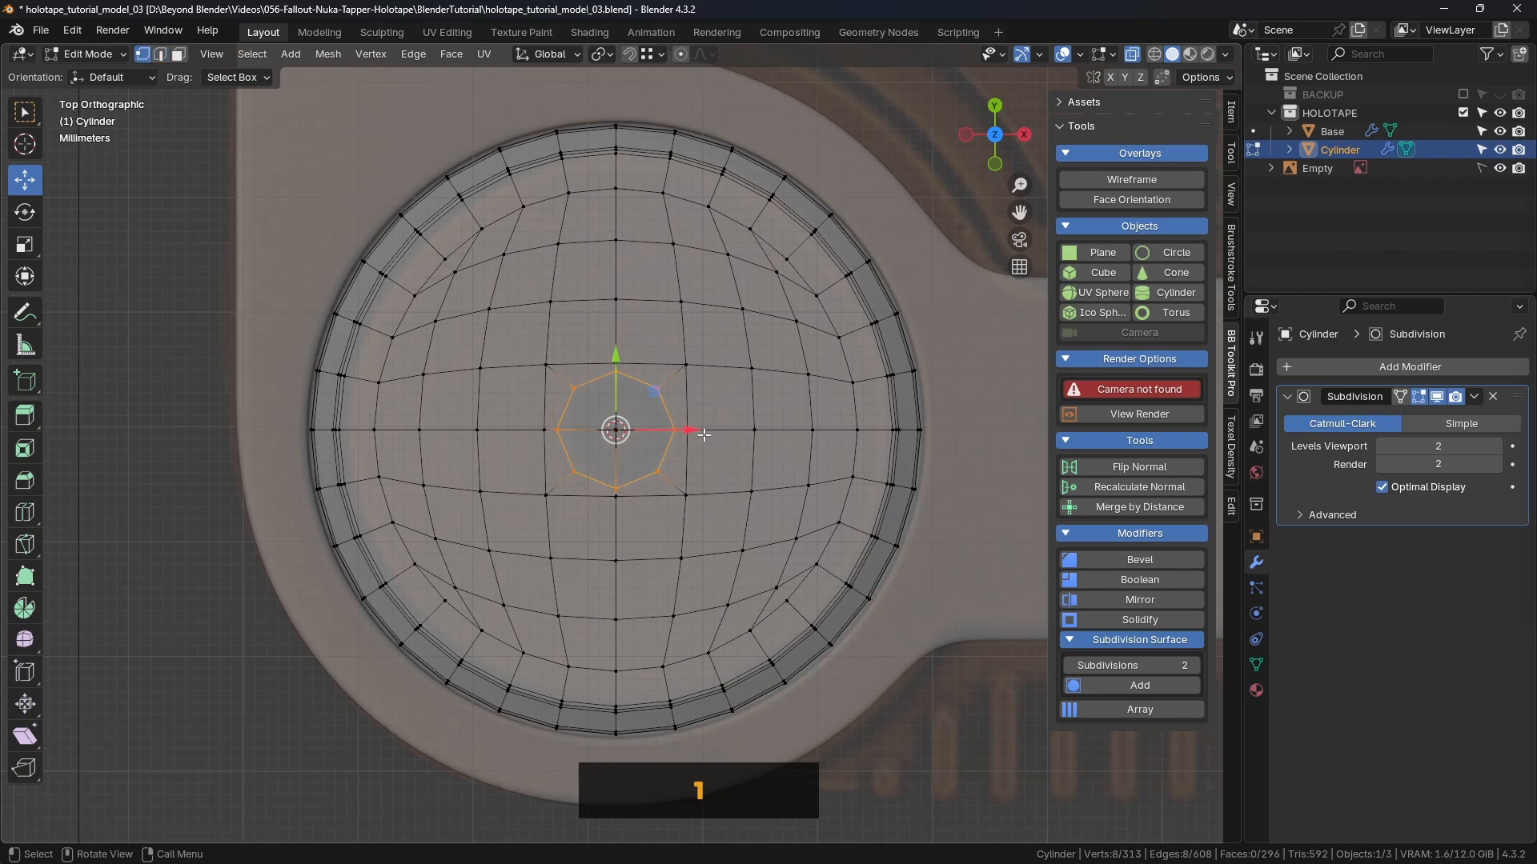
left_click(686, 429)
left_click(544, 430, "shift")
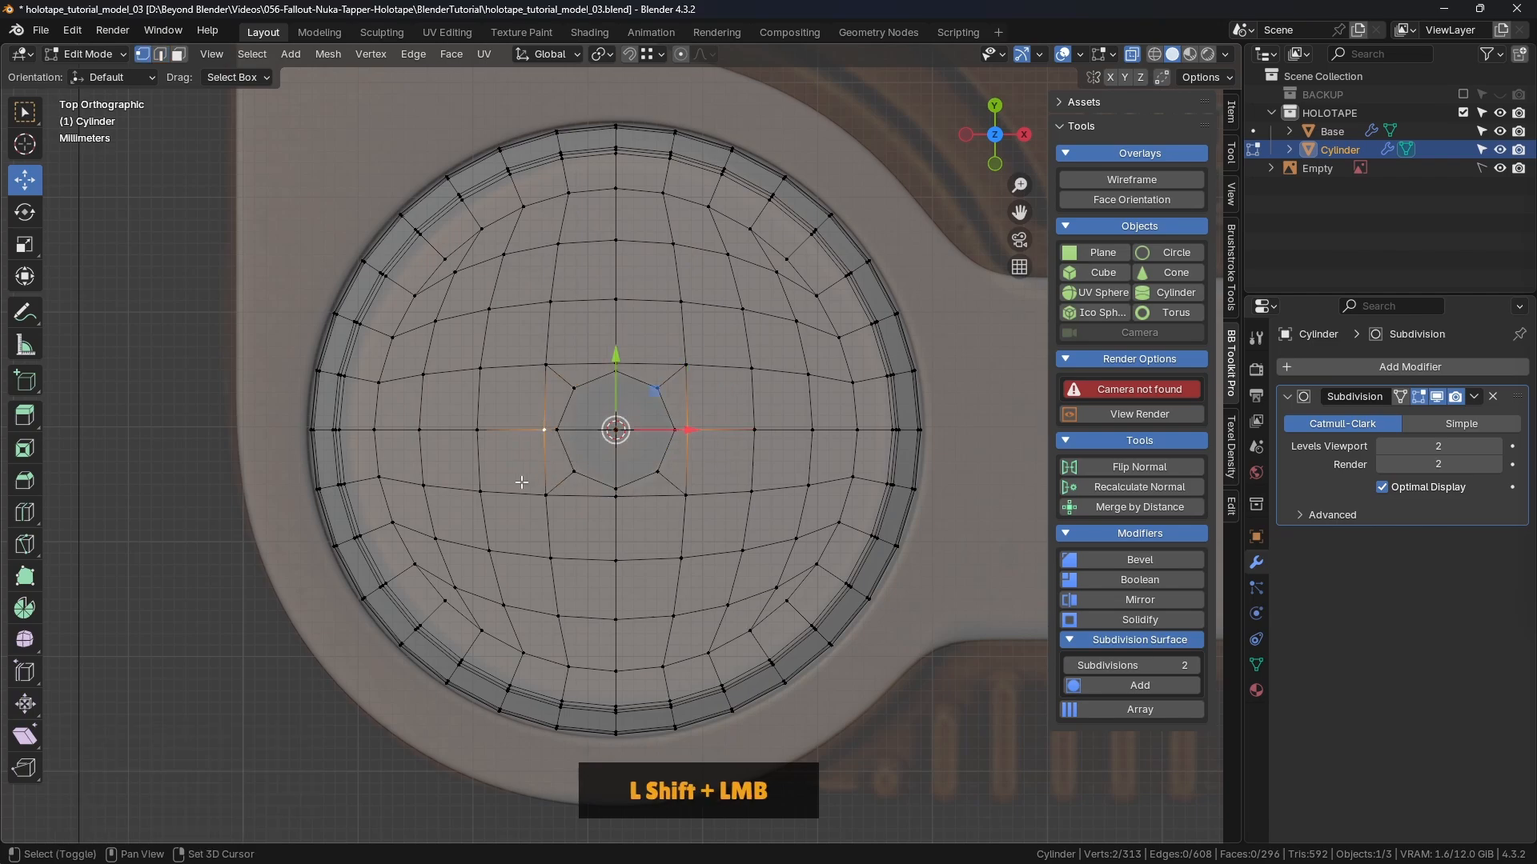
left_click(615, 364, "shift")
left_click(615, 495, "shift")
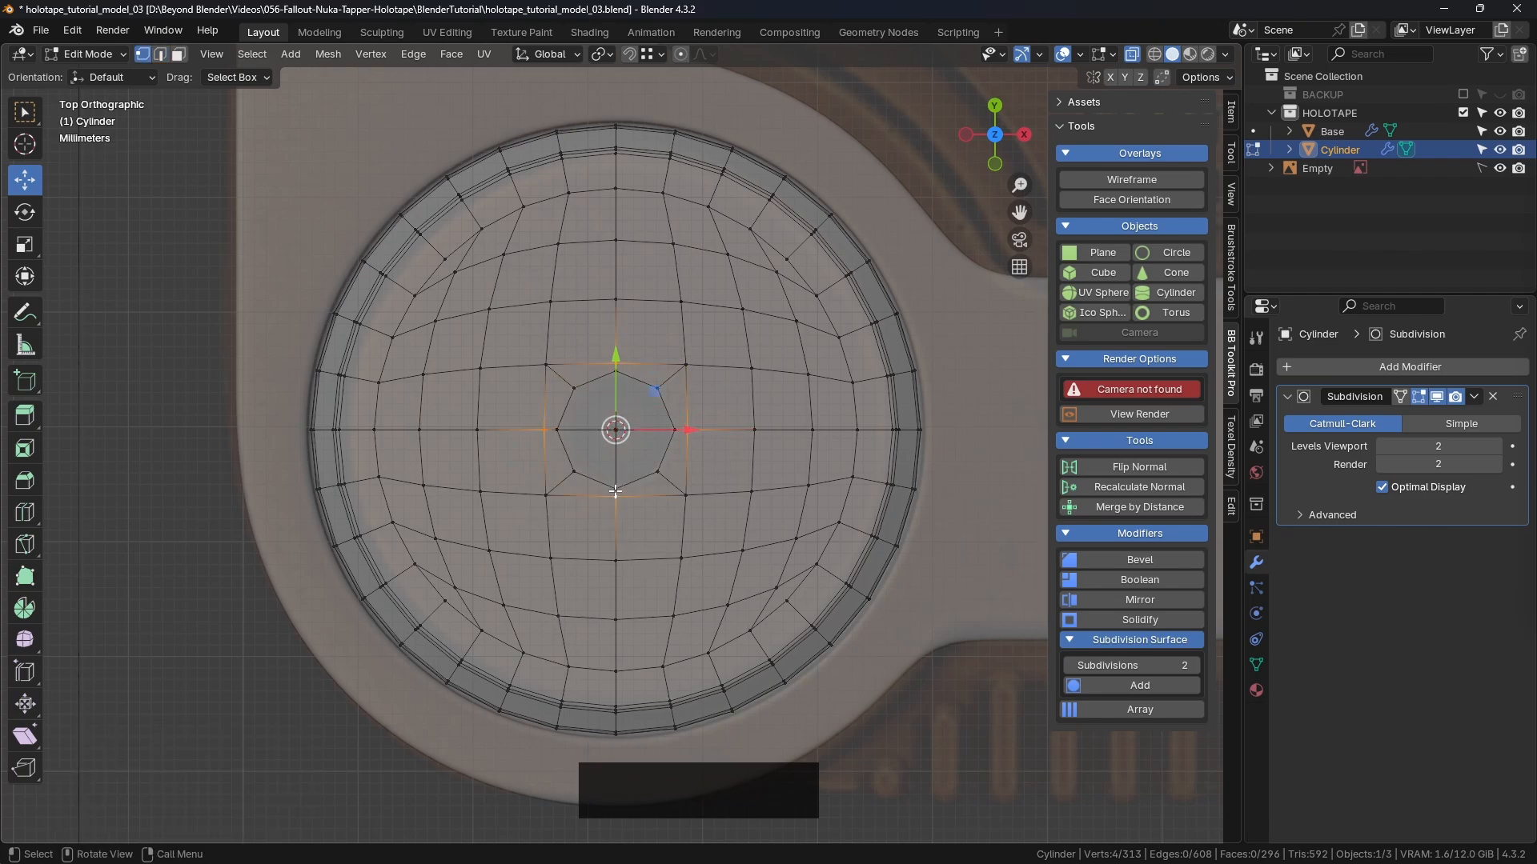
scroll(728, 435, "up", 4)
key("s")
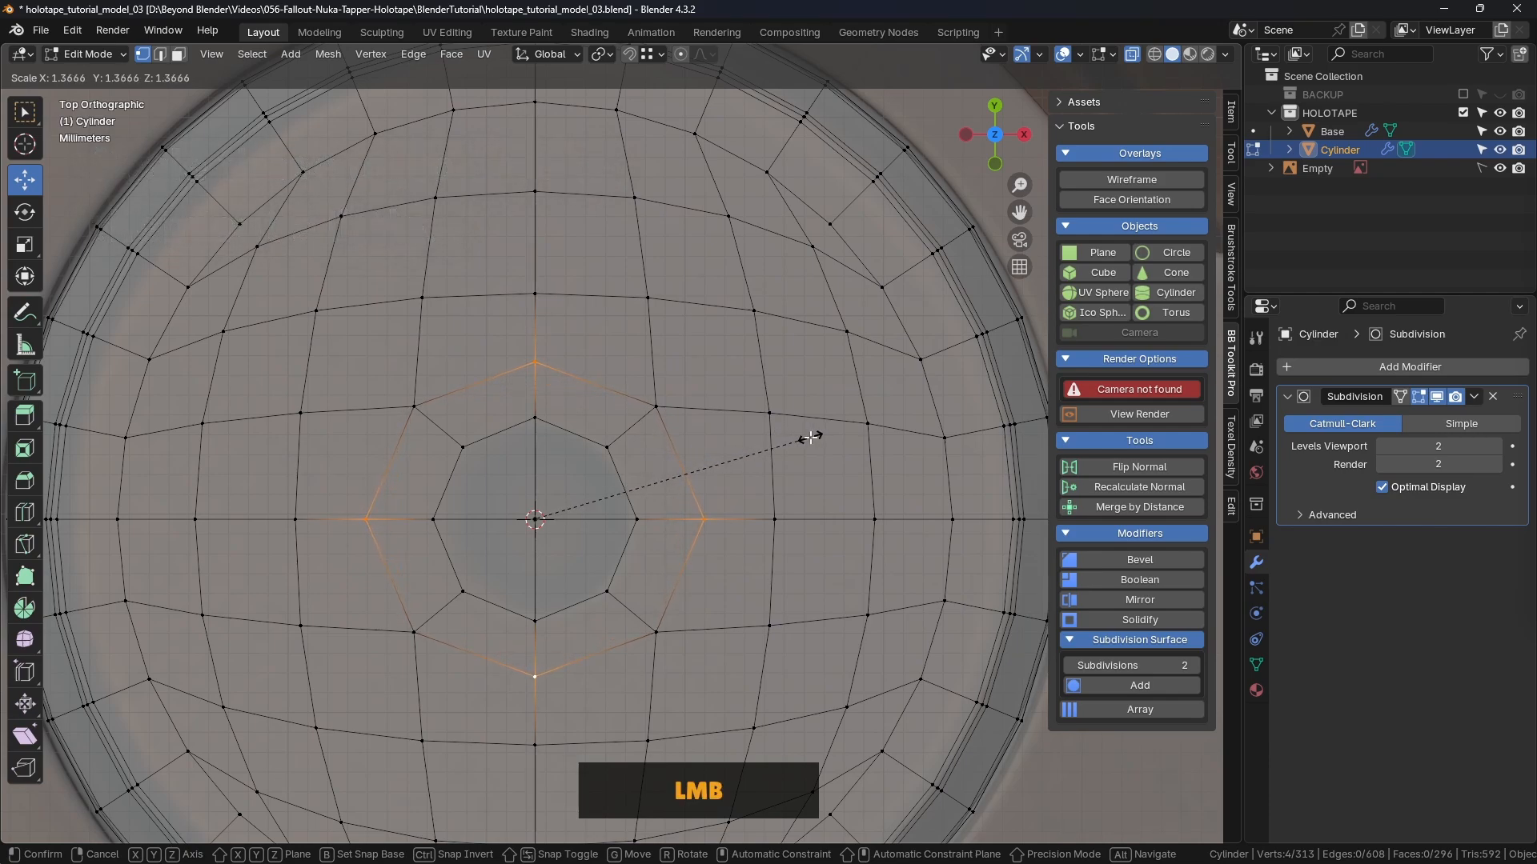
left_click(811, 437)
Step: Scale the ring's top and bottom vertices out by 1.025, then switch to face mode with X-ray off
left_click(509, 349)
left_click(537, 681, "shift")
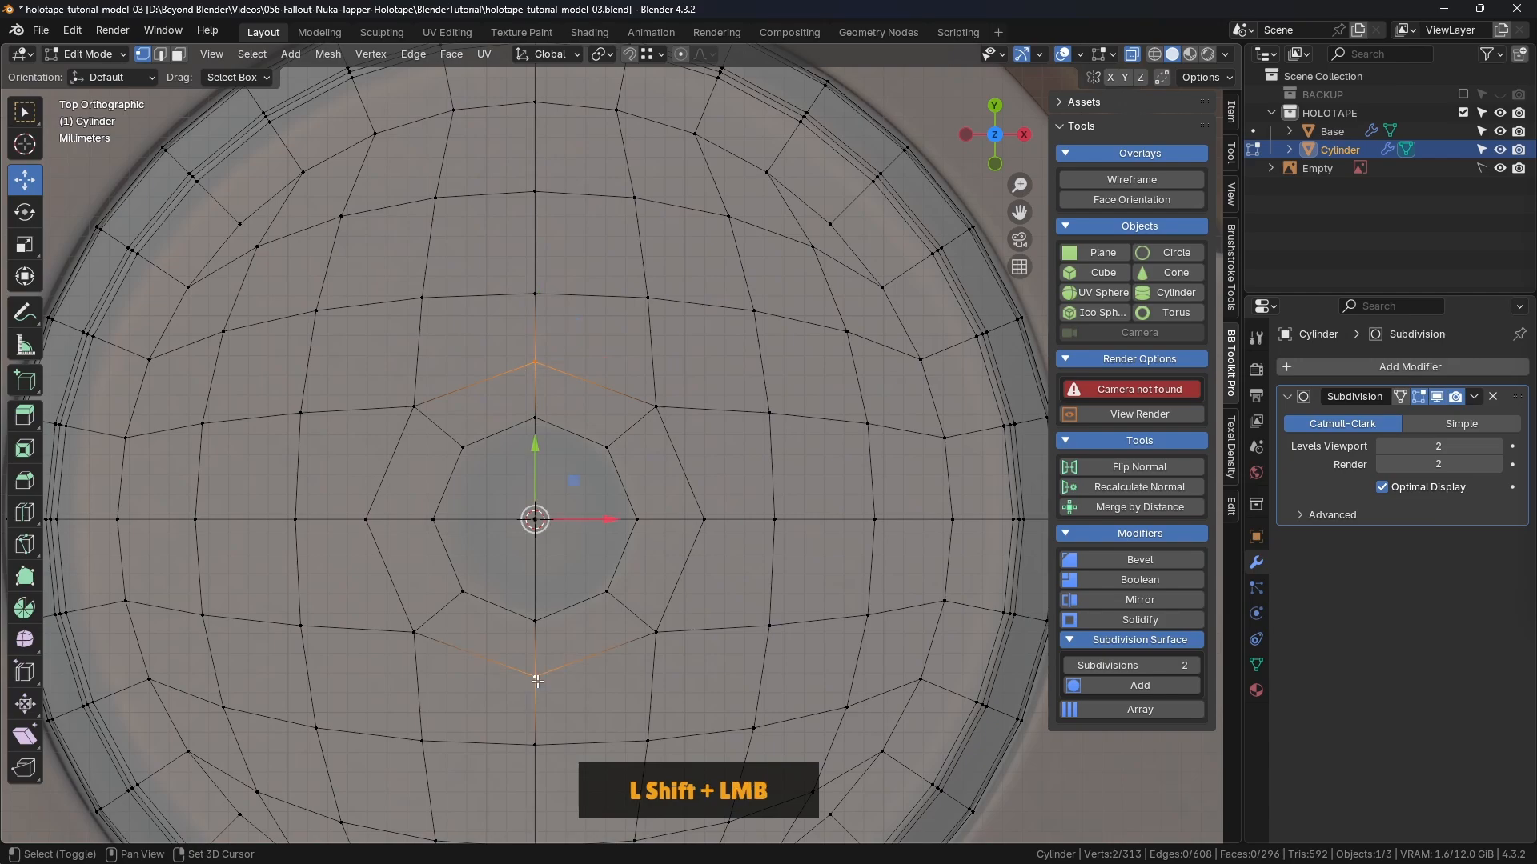
key("s")
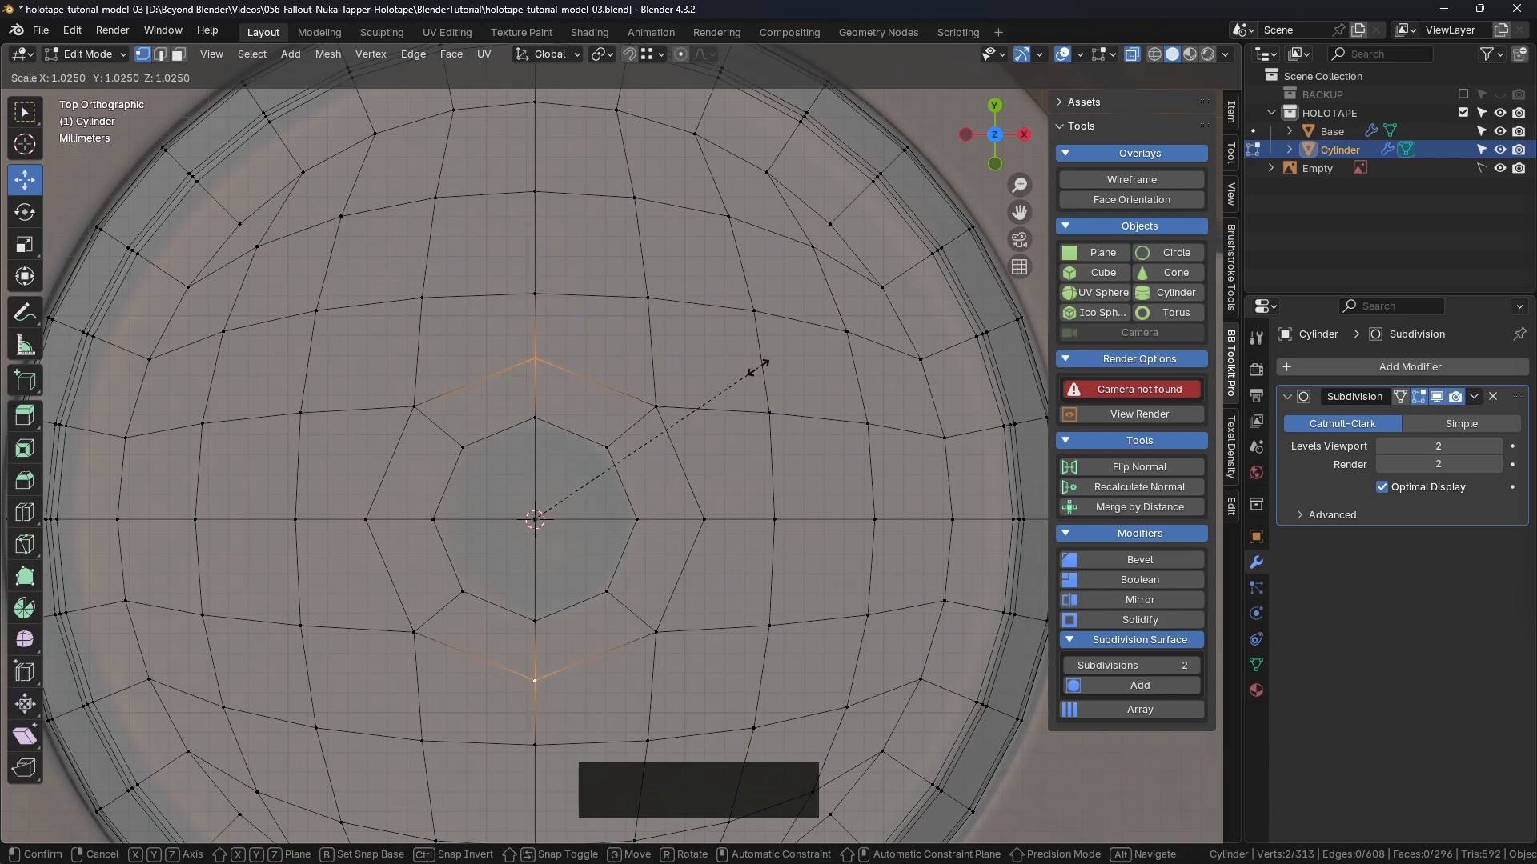
left_click(758, 369)
scroll(682, 497, "down", 2)
middle_click_drag(670, 501, 1118, 108, "shift")
key("3")
left_click(1132, 54)
Step: Select the four central octagon faces and enlarge them to 1.124
middle_click_drag(664, 356, 651, 346)
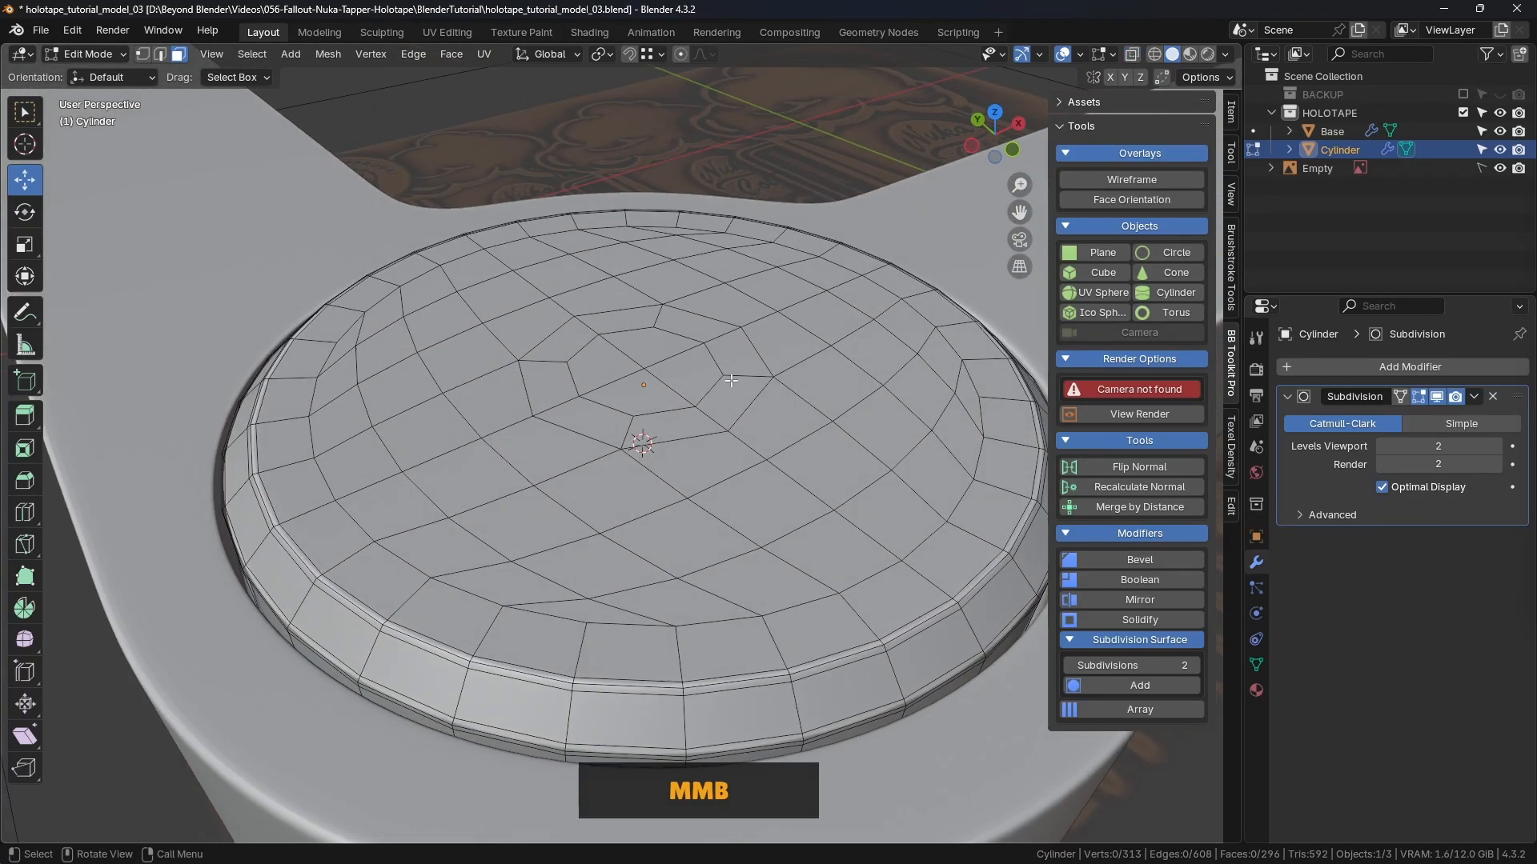
left_click(650, 346)
left_click(685, 370, "shift")
left_click(640, 395, "shift")
left_click(603, 365, "shift")
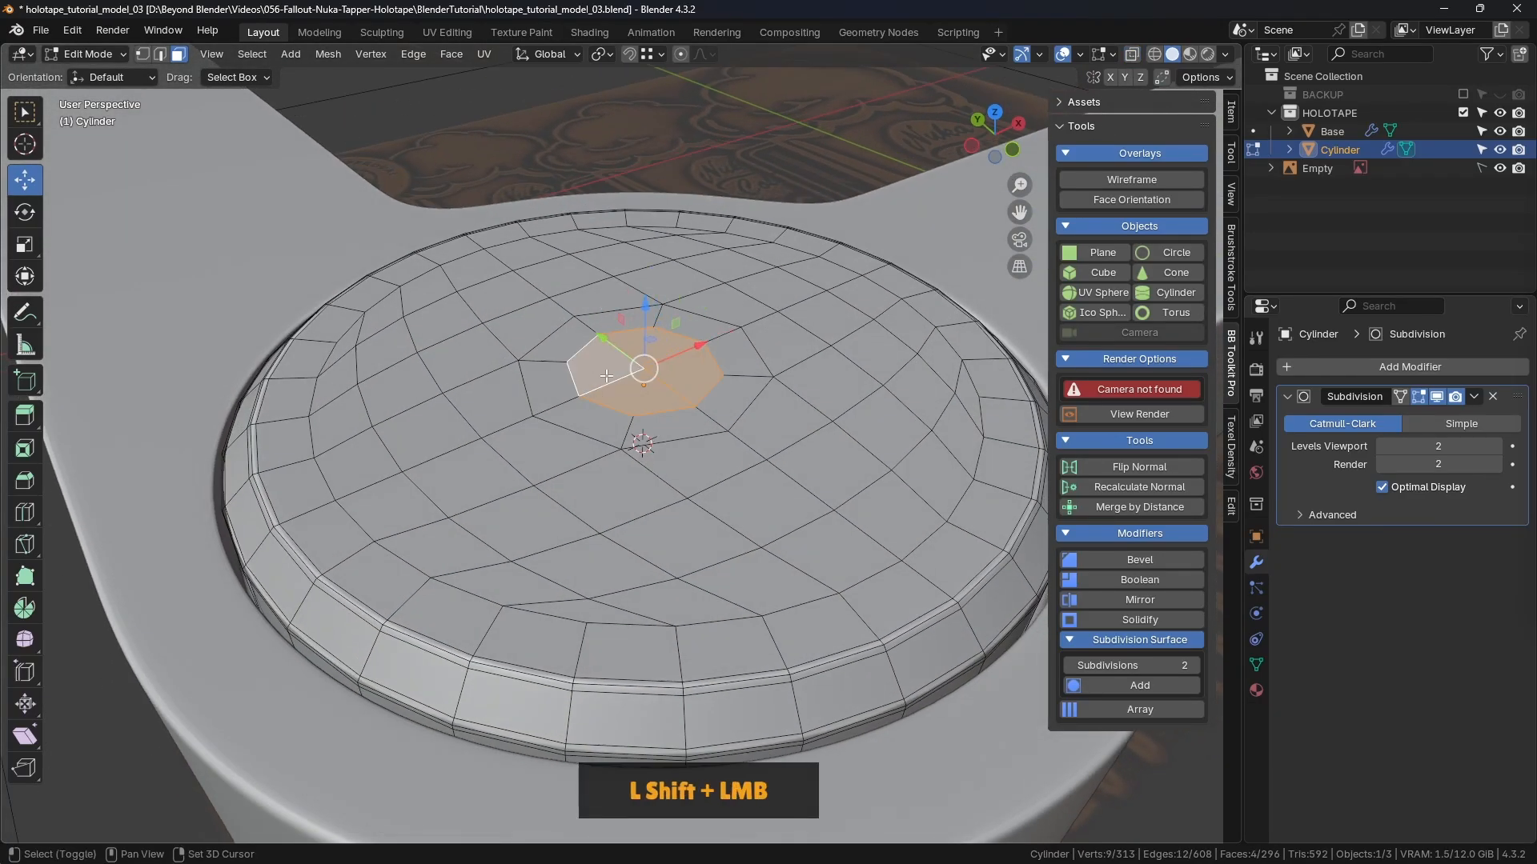
middle_click_drag(775, 405, 620, 411)
scroll(617, 410, "up", 4)
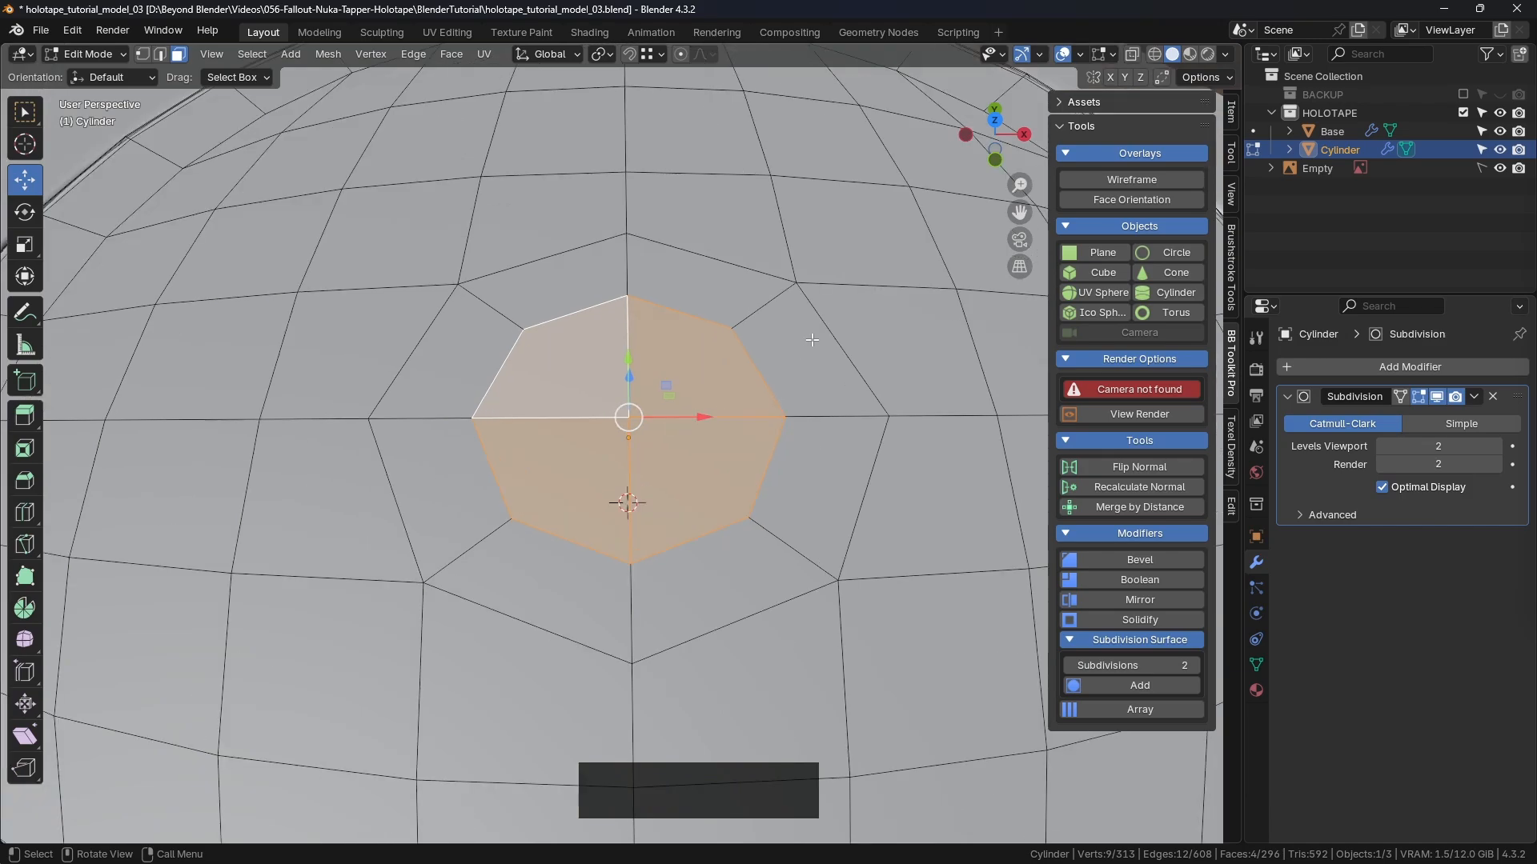
key("s")
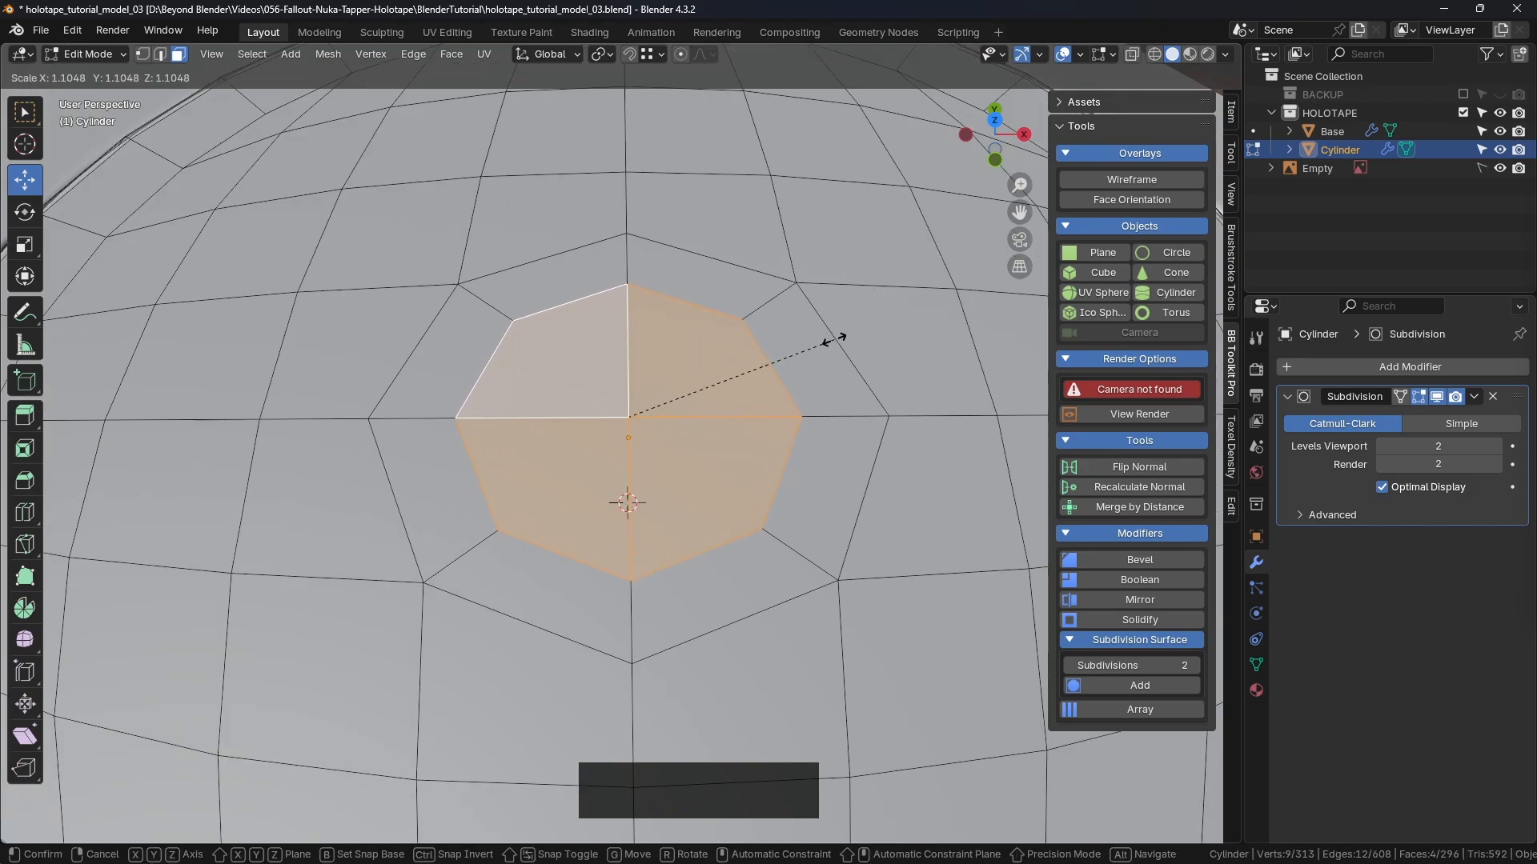
left_click(838, 341)
Step: Inset the octagon faces by 0.000621 m to form a thin border ring
key("i")
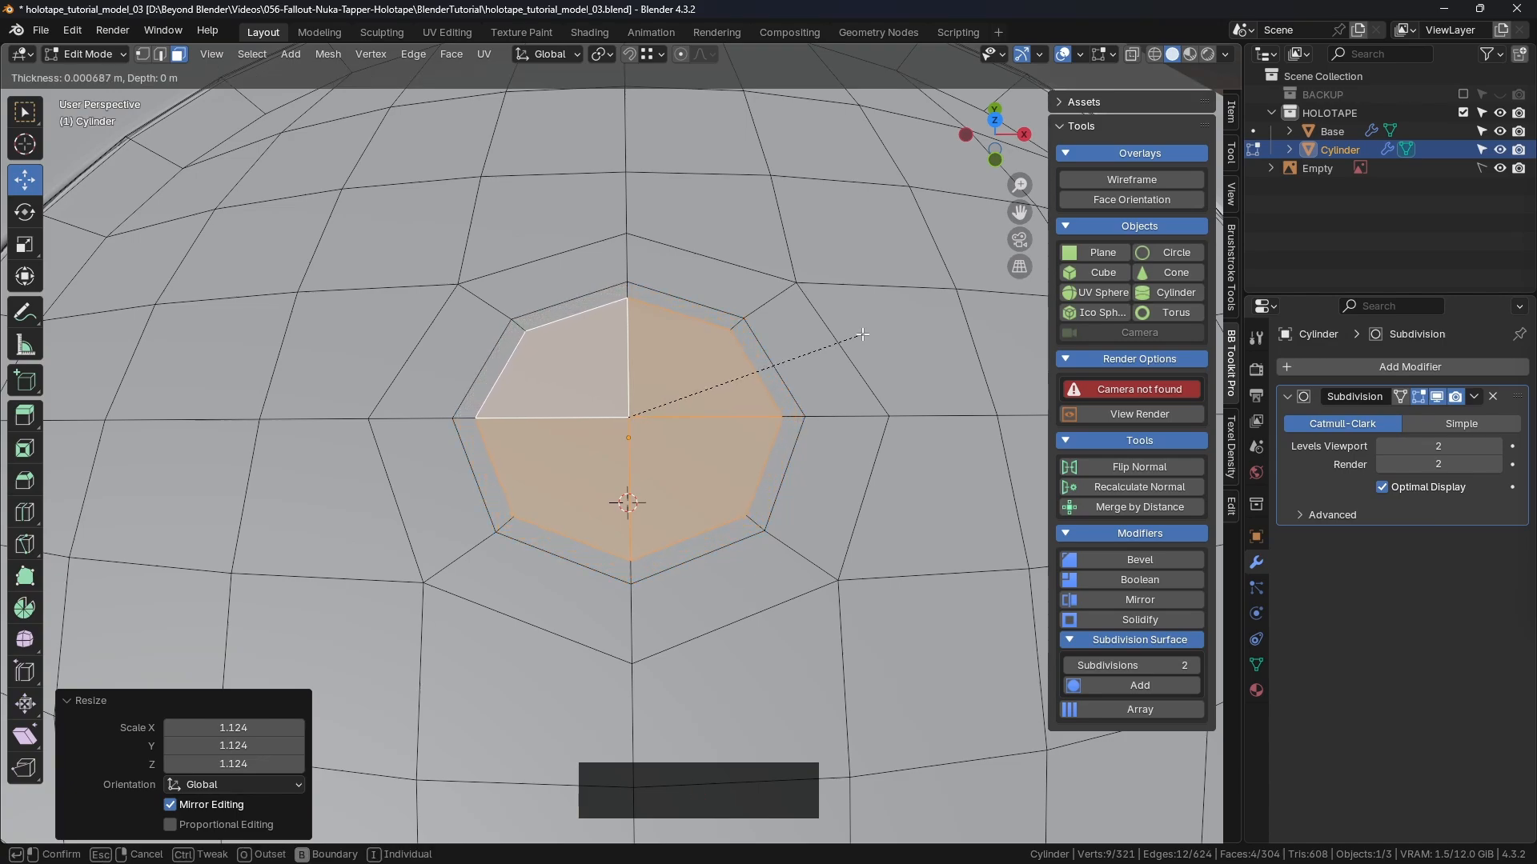
left_click(865, 335)
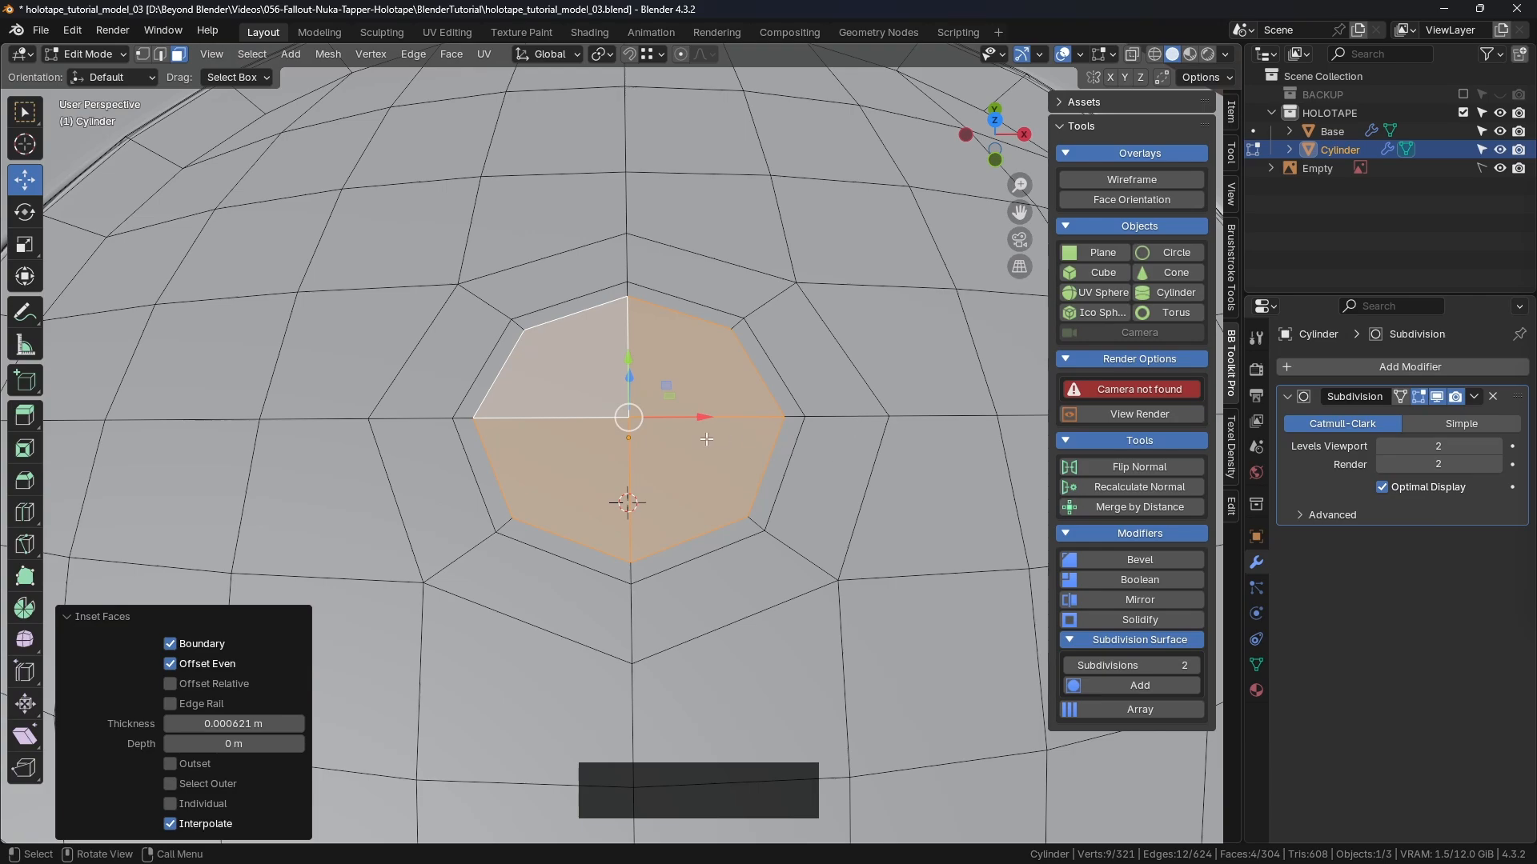
middle_click_drag(707, 438, 816, 288)
middle_click_drag(810, 365, 825, 332)
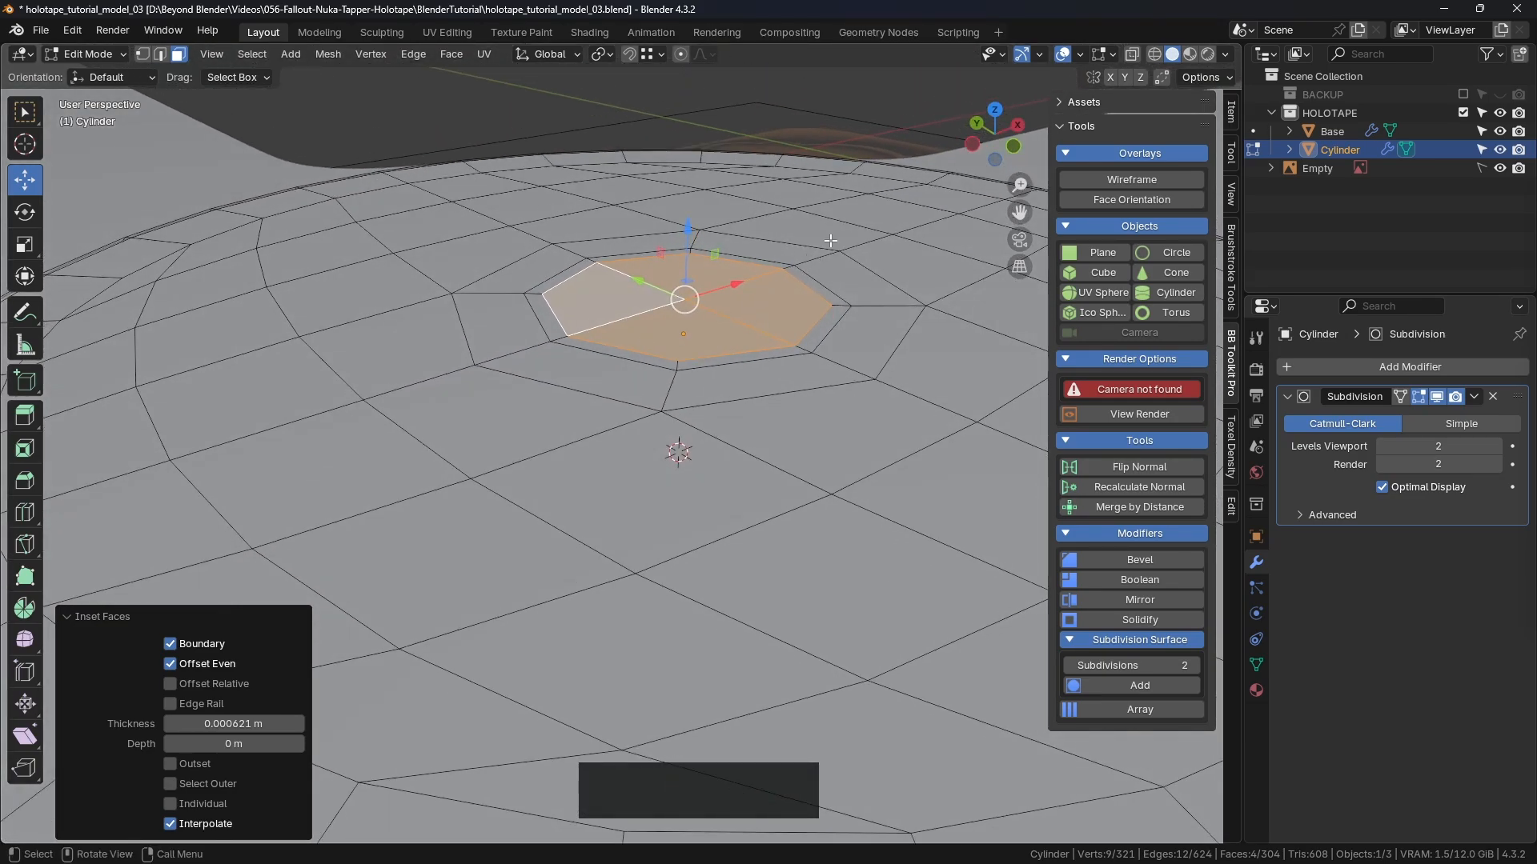
Step: Try an extrusion, hide the Subdivision modifier in Edit Mode, and nudge the faces along Z
key("e")
left_click(821, 275)
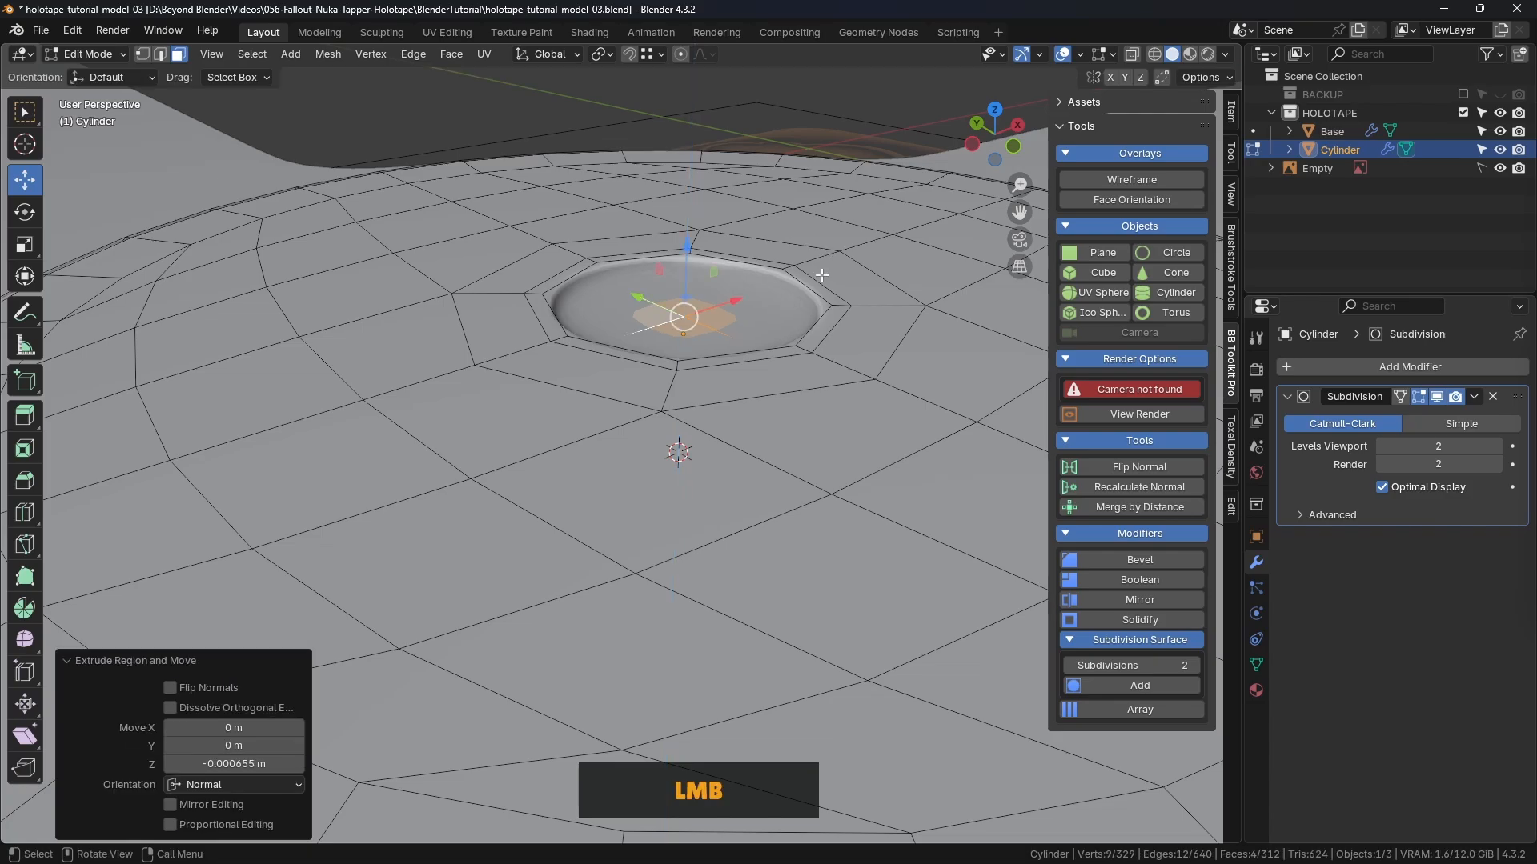
left_click(1418, 396)
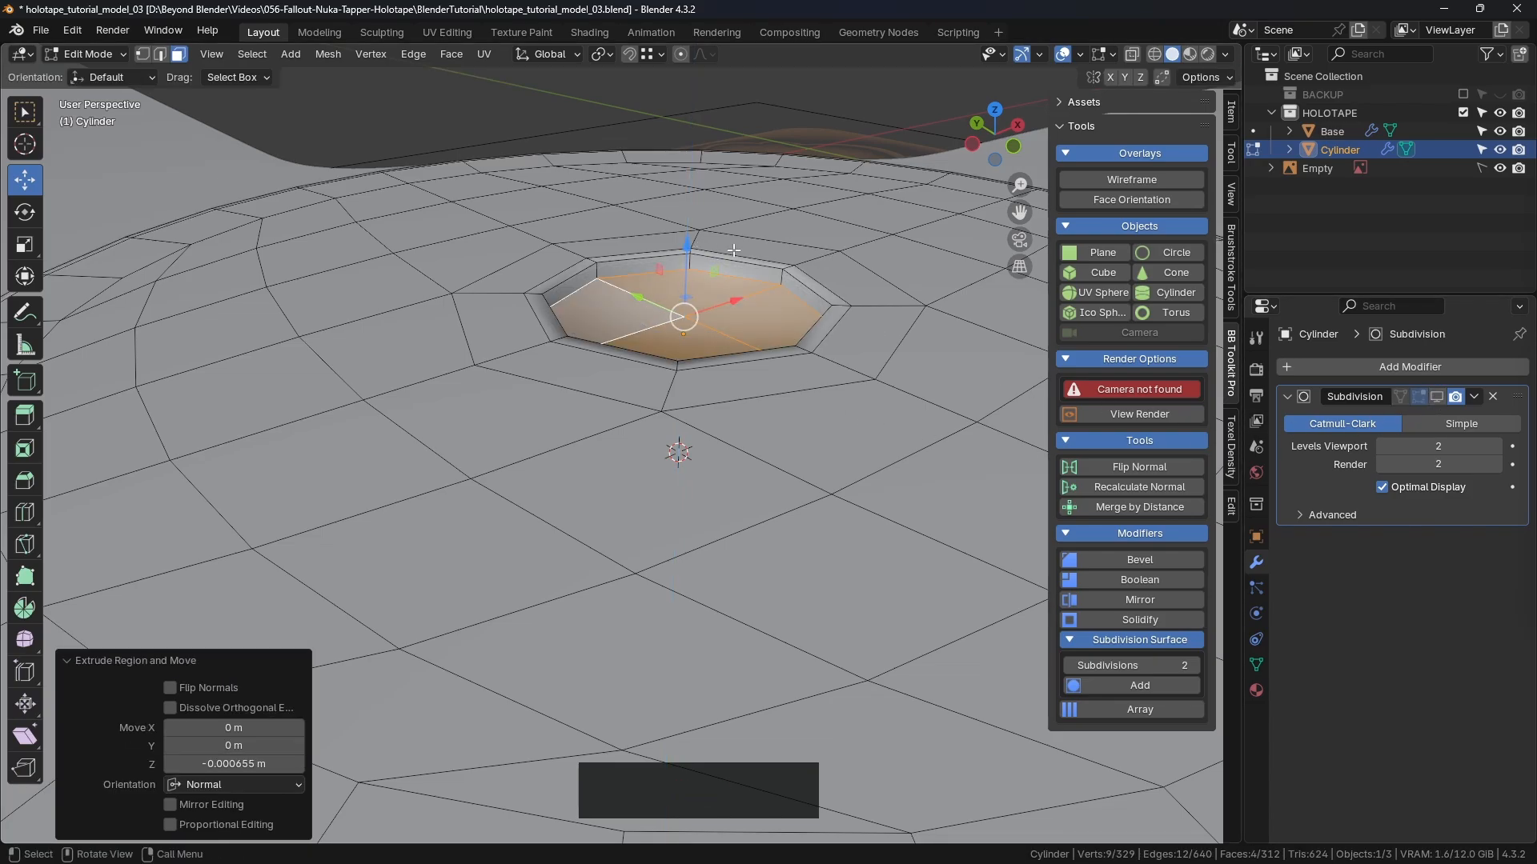
middle_click_drag(733, 251, 423, 619)
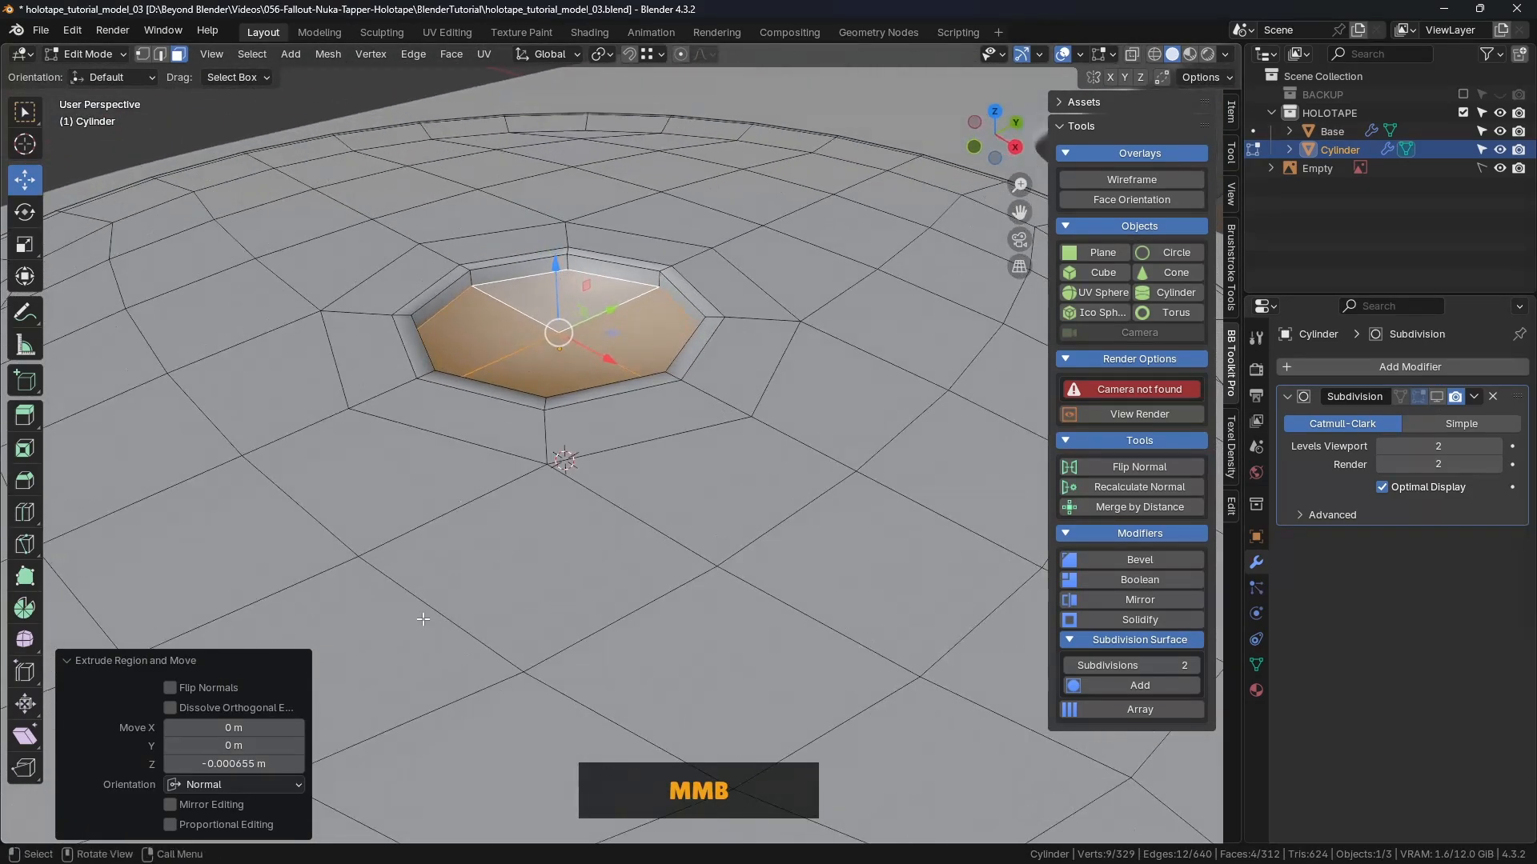
mouse_move(245, 764)
left_mouse_down("shift")
mouse_move(321, 765)
mouse_move(192, 765)
mouse_move(244, 765)
left_mouse_up("shift")
middle_click_drag(648, 580, 802, 419)
left_click_drag(603, 258, 604, 253)
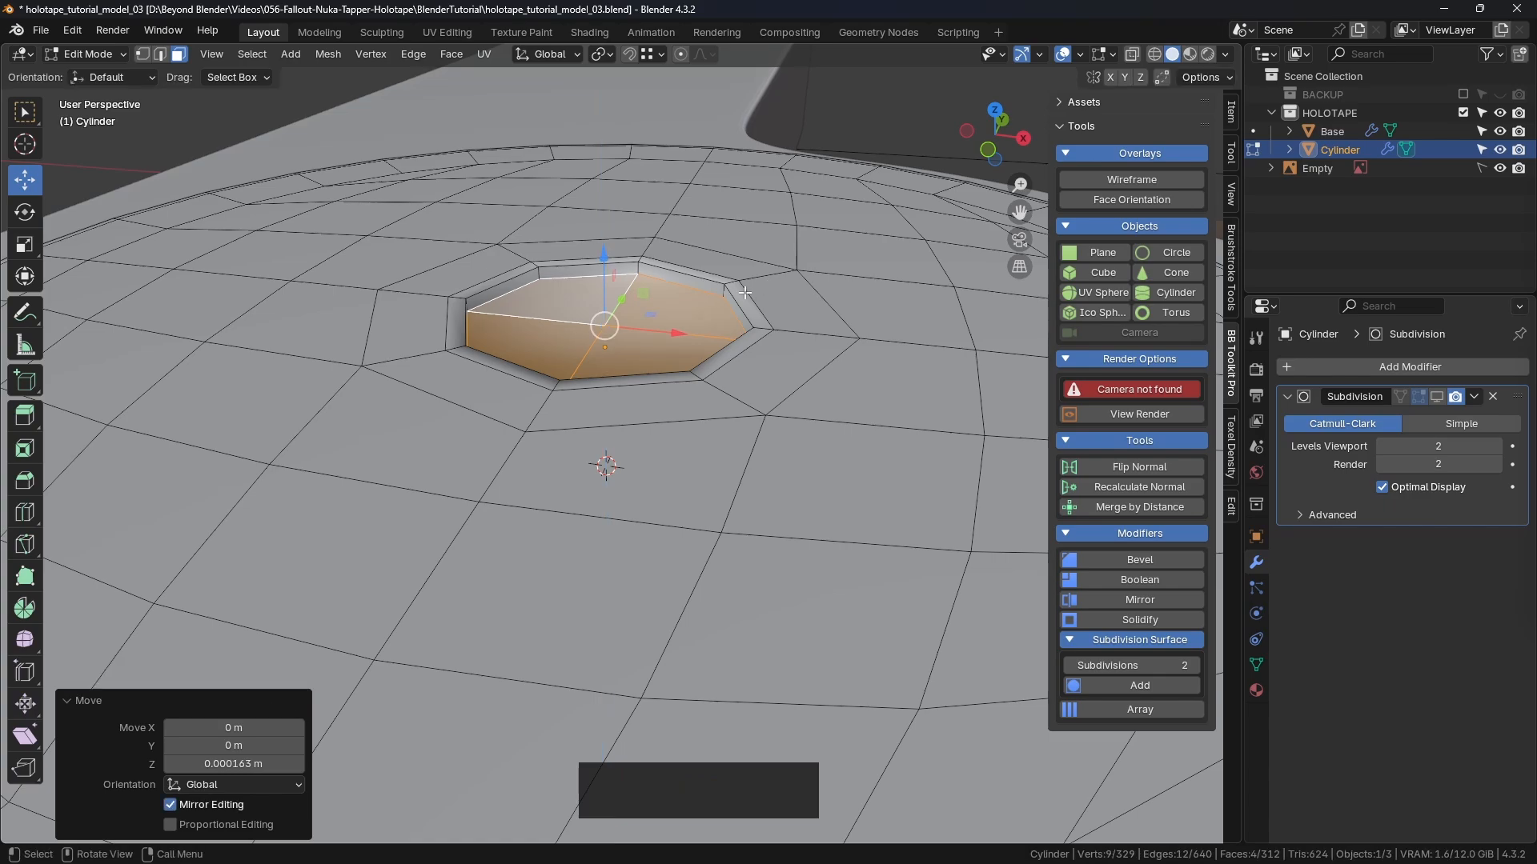
Step: Extrude the octagon faces down -0.001795 m and scale the recess floor to 0.780
key("e")
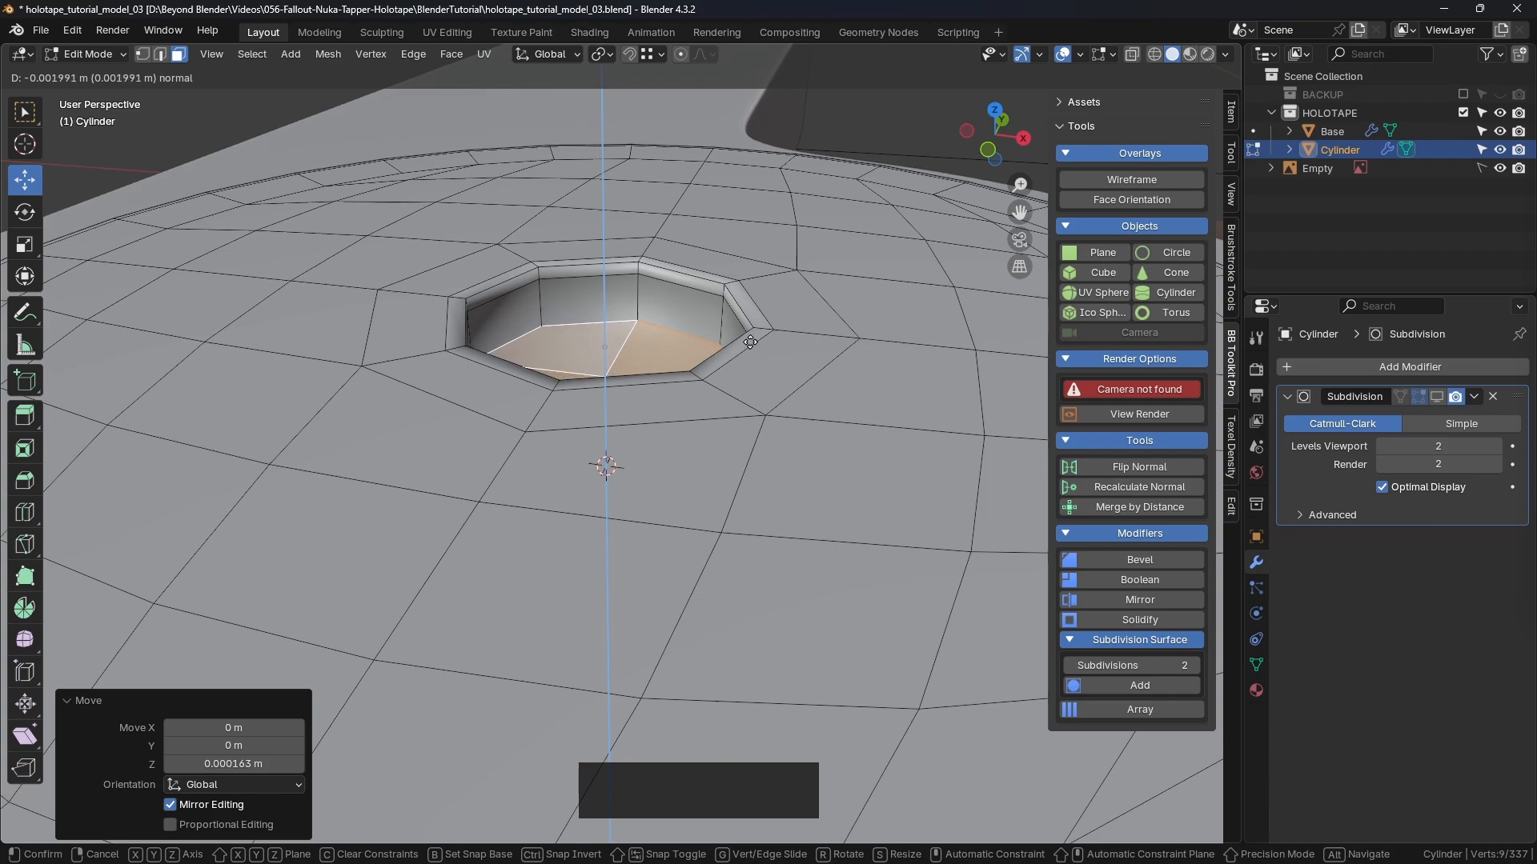
left_click(750, 338)
middle_click_drag(749, 340, 655, 409)
middle_click_drag(656, 410, 639, 411, "shift")
middle_click_drag(638, 411, 688, 398)
key("s")
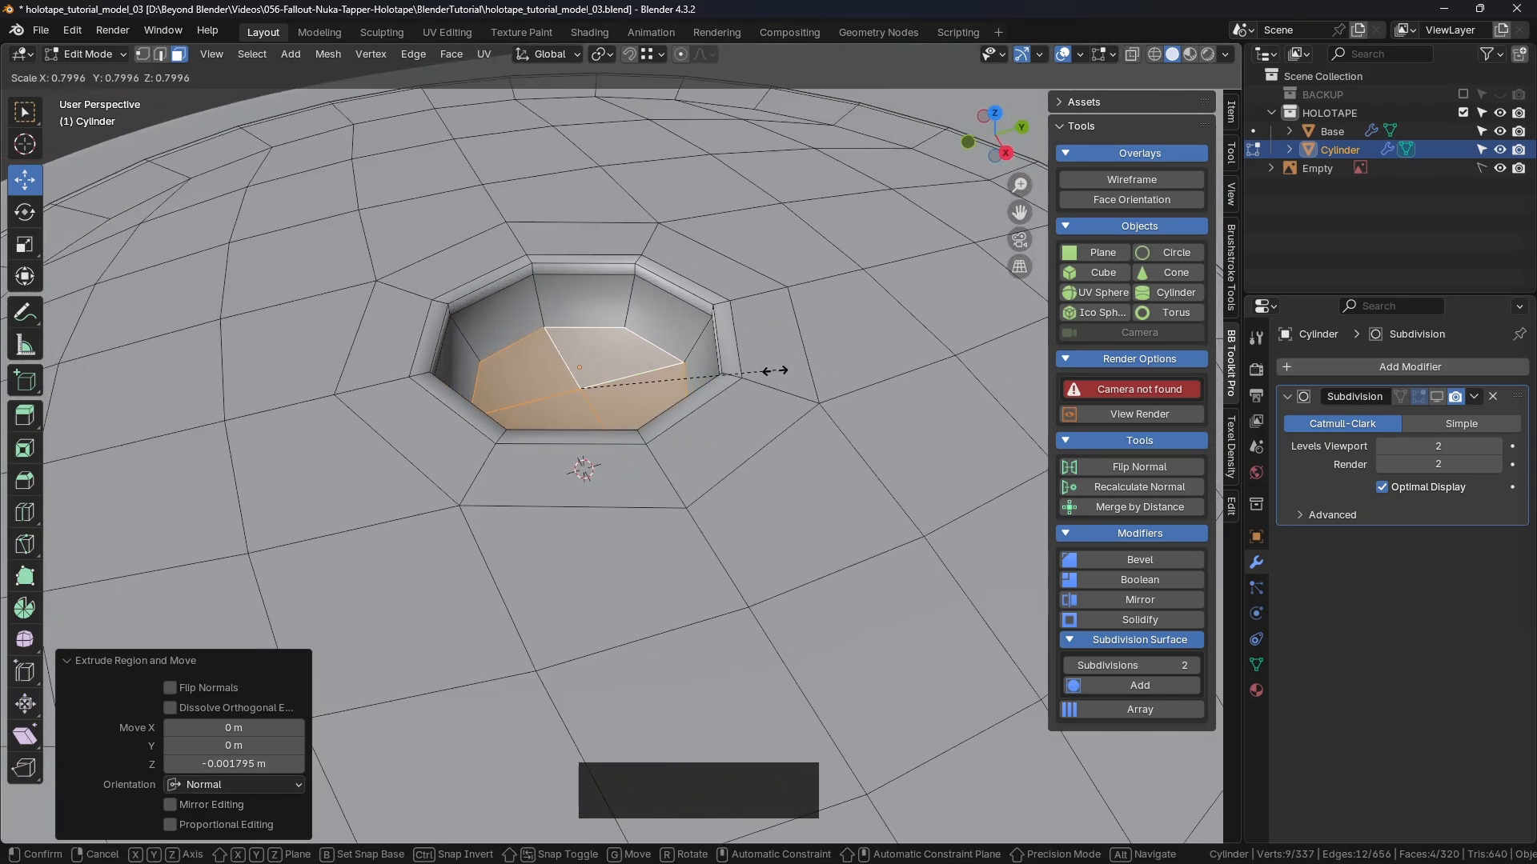
left_click(634, 370)
Step: Select the edge loop on the hole wall and dissolve it with Ctrl+Delete
middle_click_drag(735, 334, 665, 282)
key("2")
left_click(665, 282, "alt")
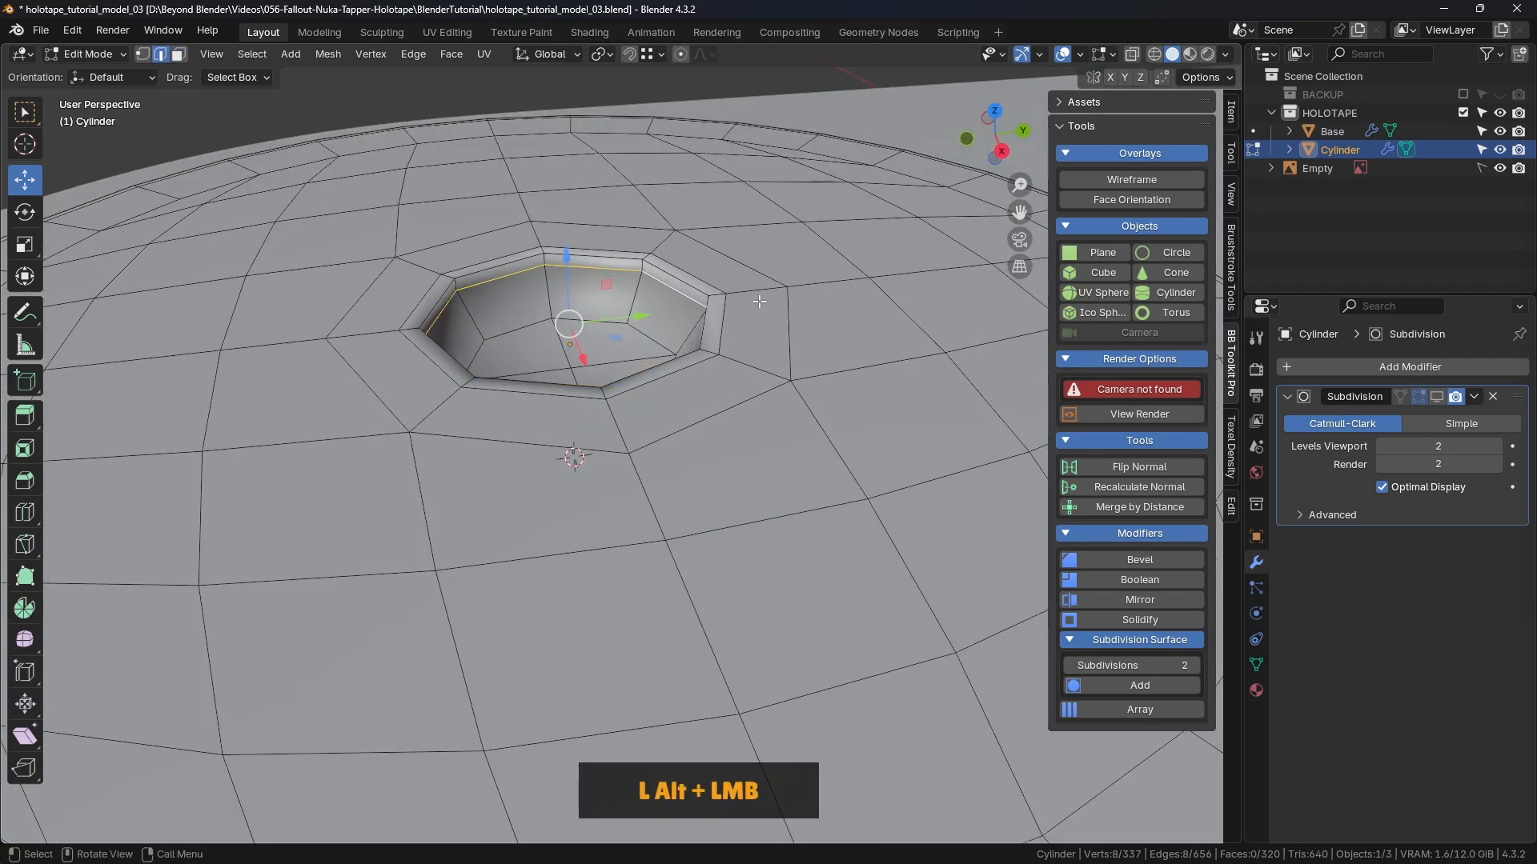
middle_click_drag(814, 302, 886, 314)
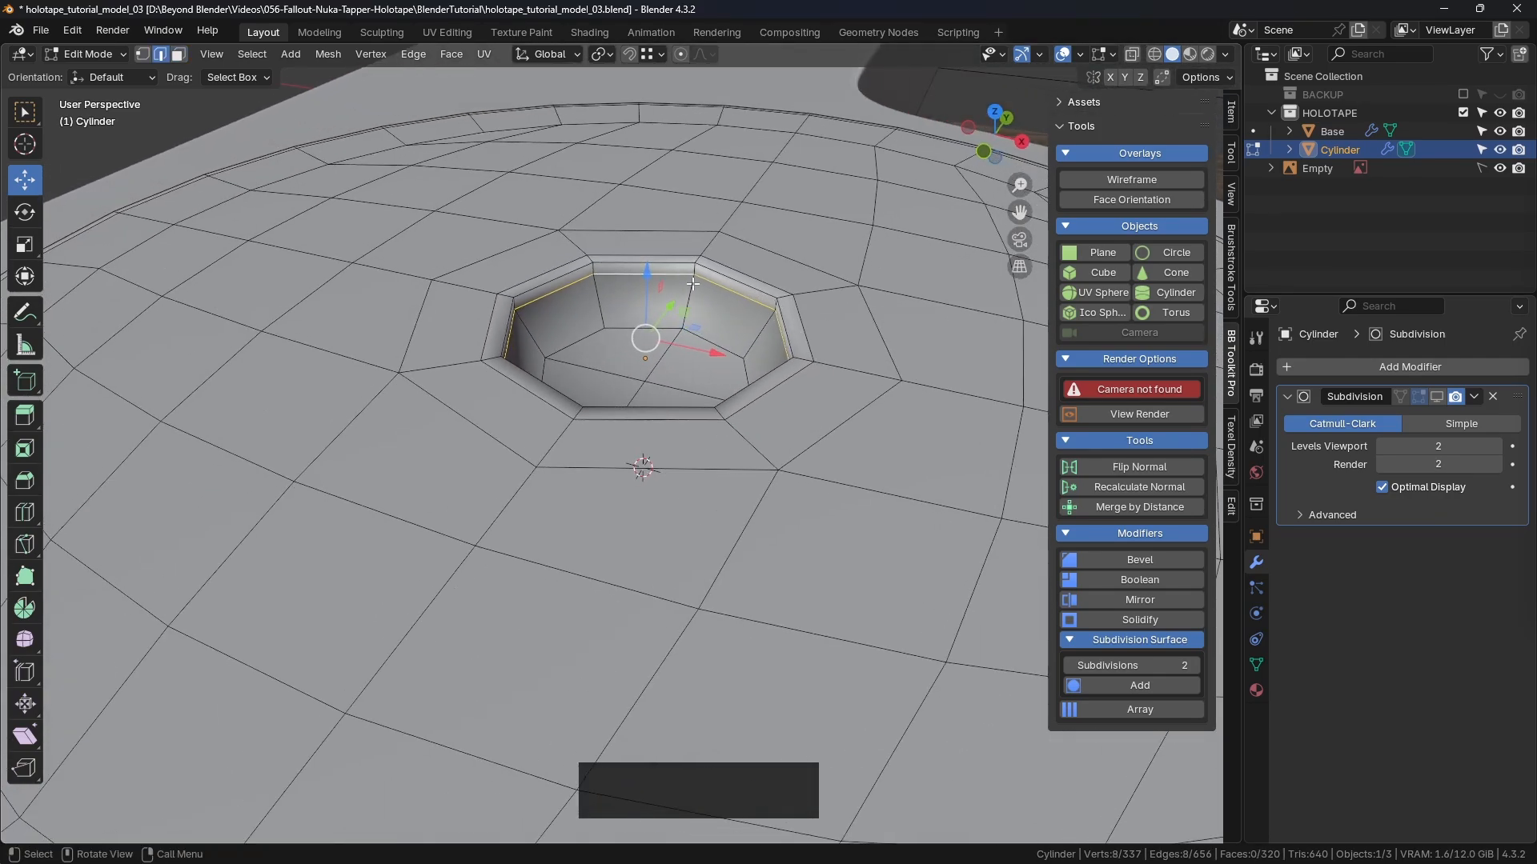
scroll(696, 271, "up", 4)
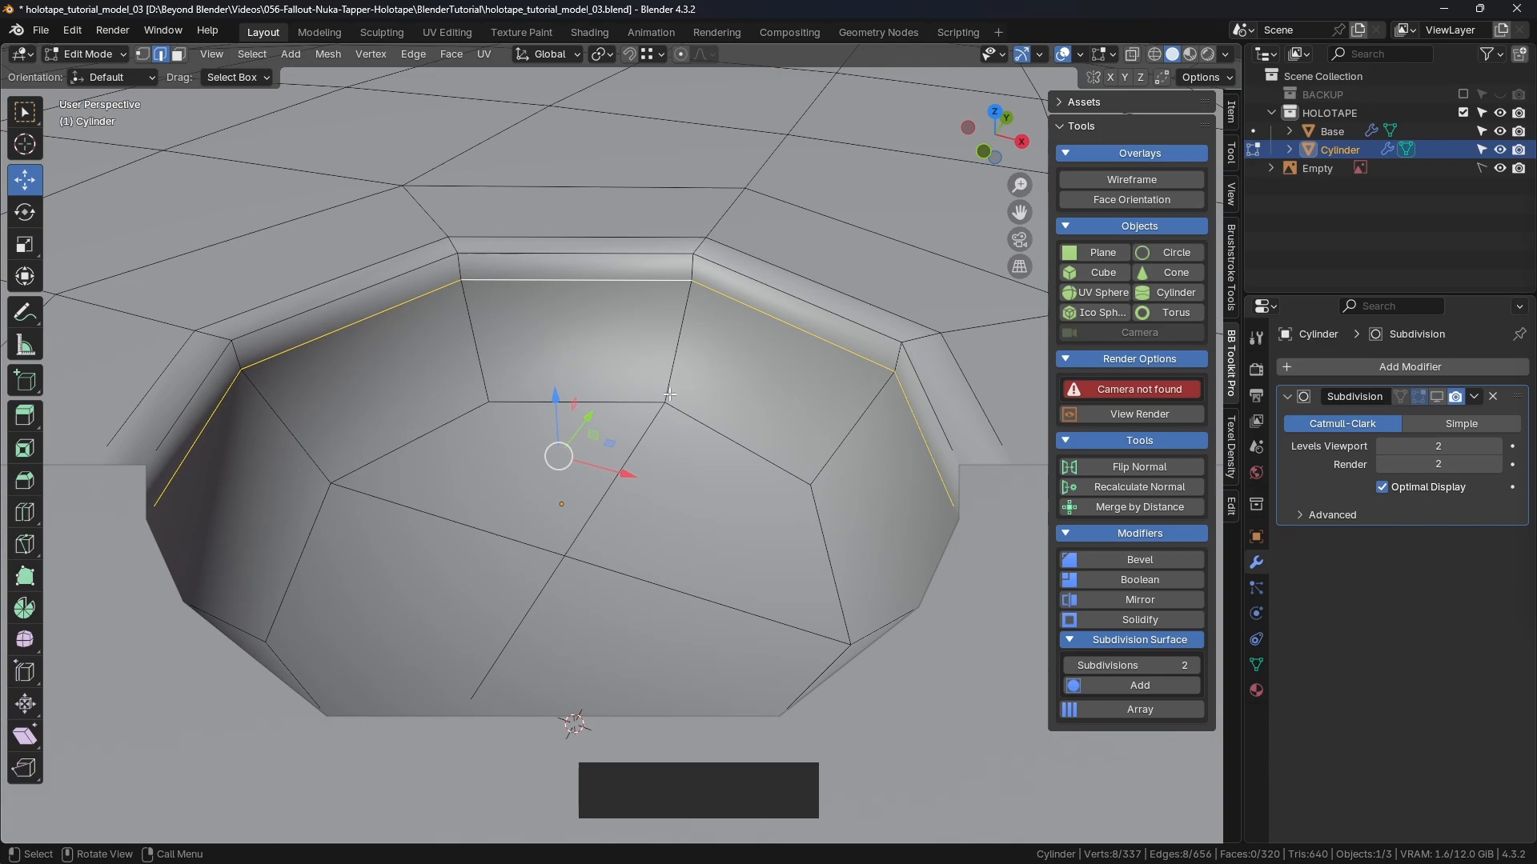
middle_click_drag(669, 394, 698, 343)
key("ctrl")
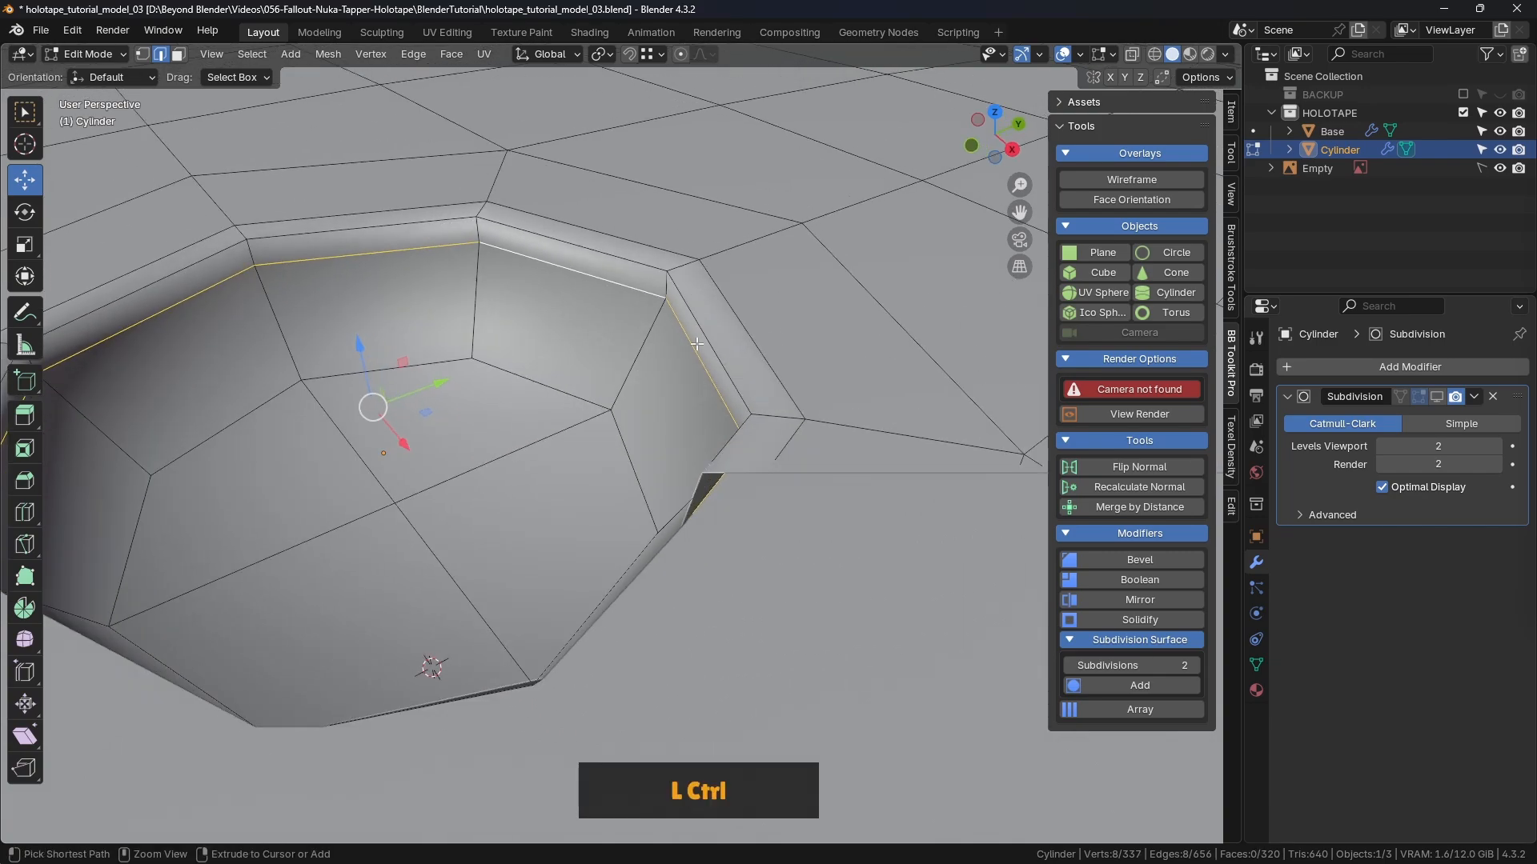
key("ctrl+Delete")
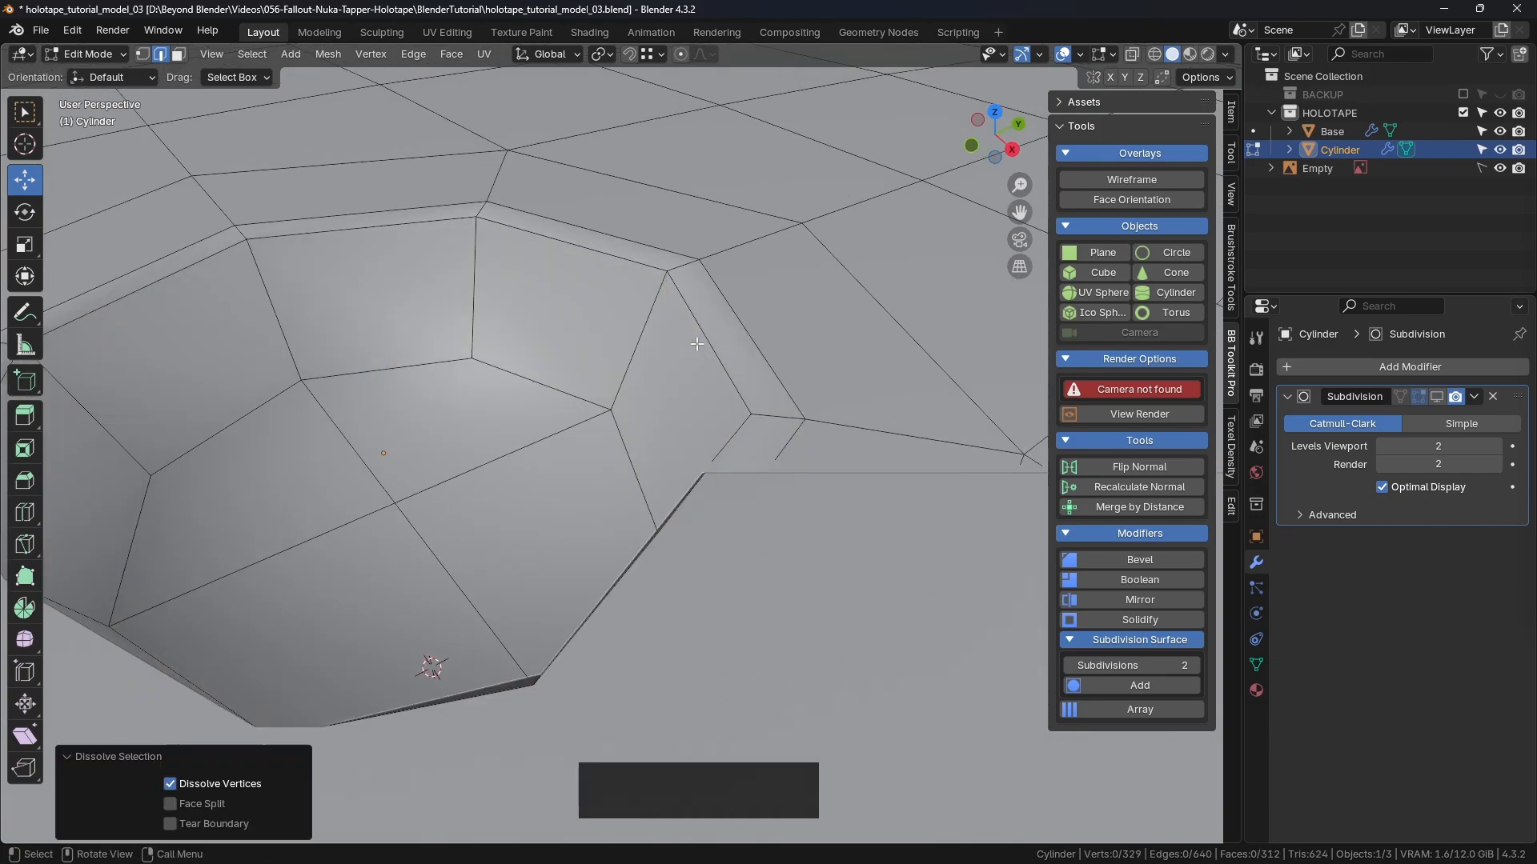
scroll(697, 344, "down", 5)
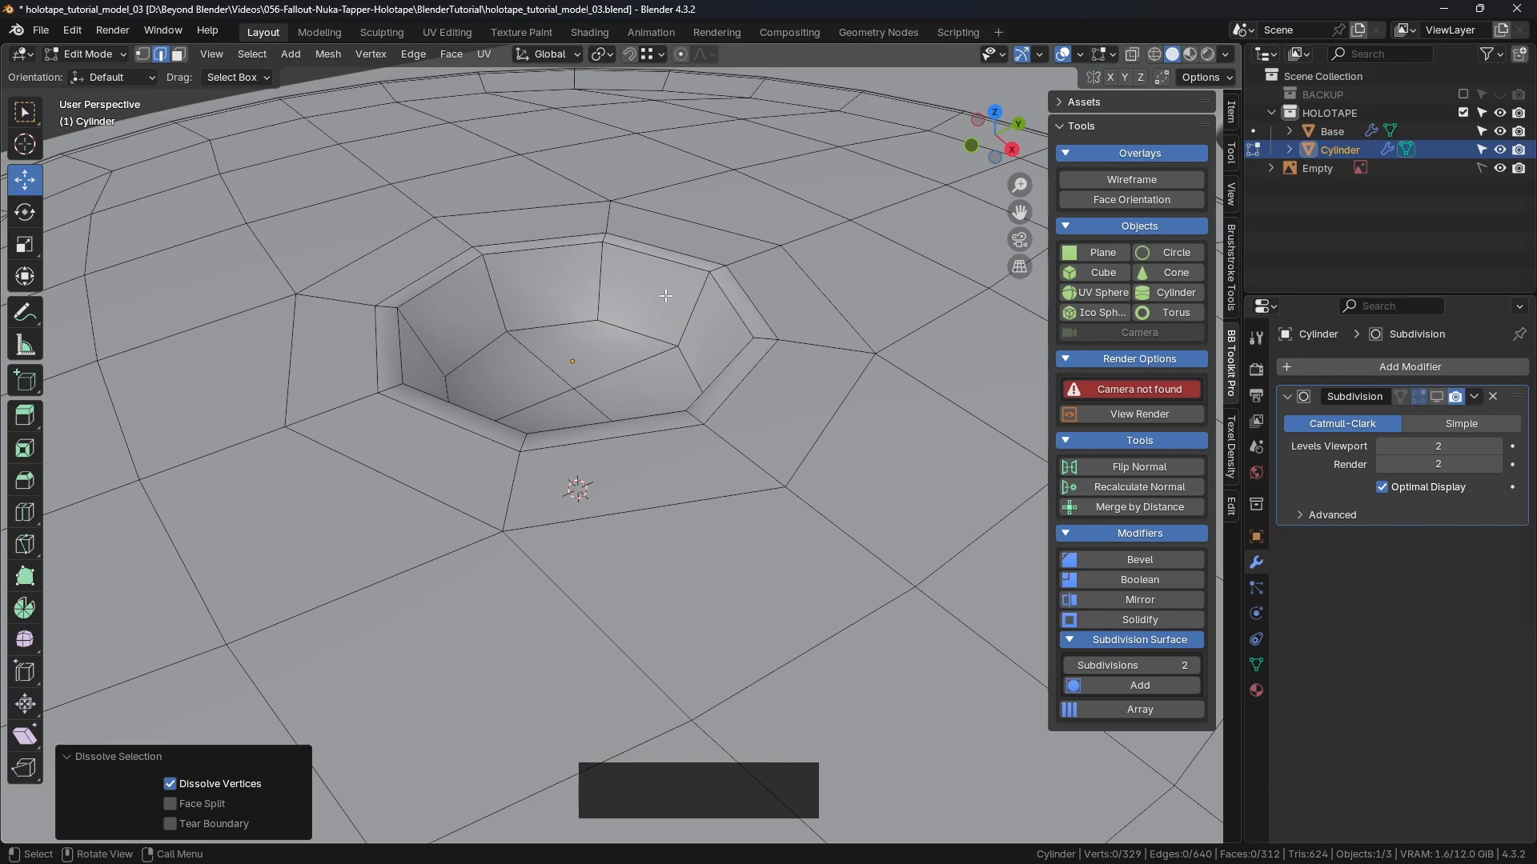
Step: Check the hole from the front in wireframe shading, then return to solid shading
key("ctrl")
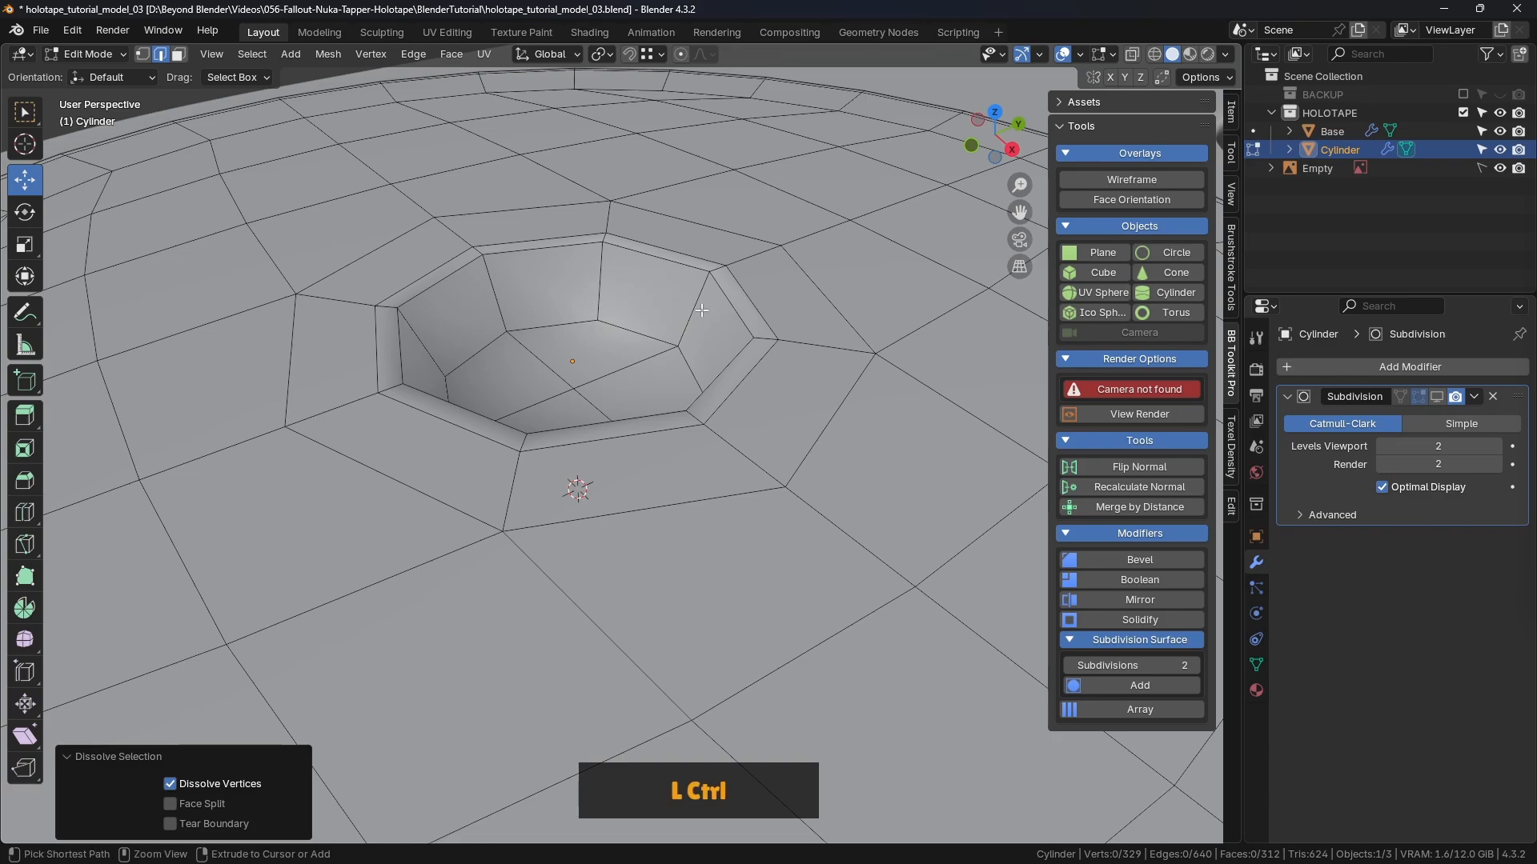
key("KP_1")
key("z")
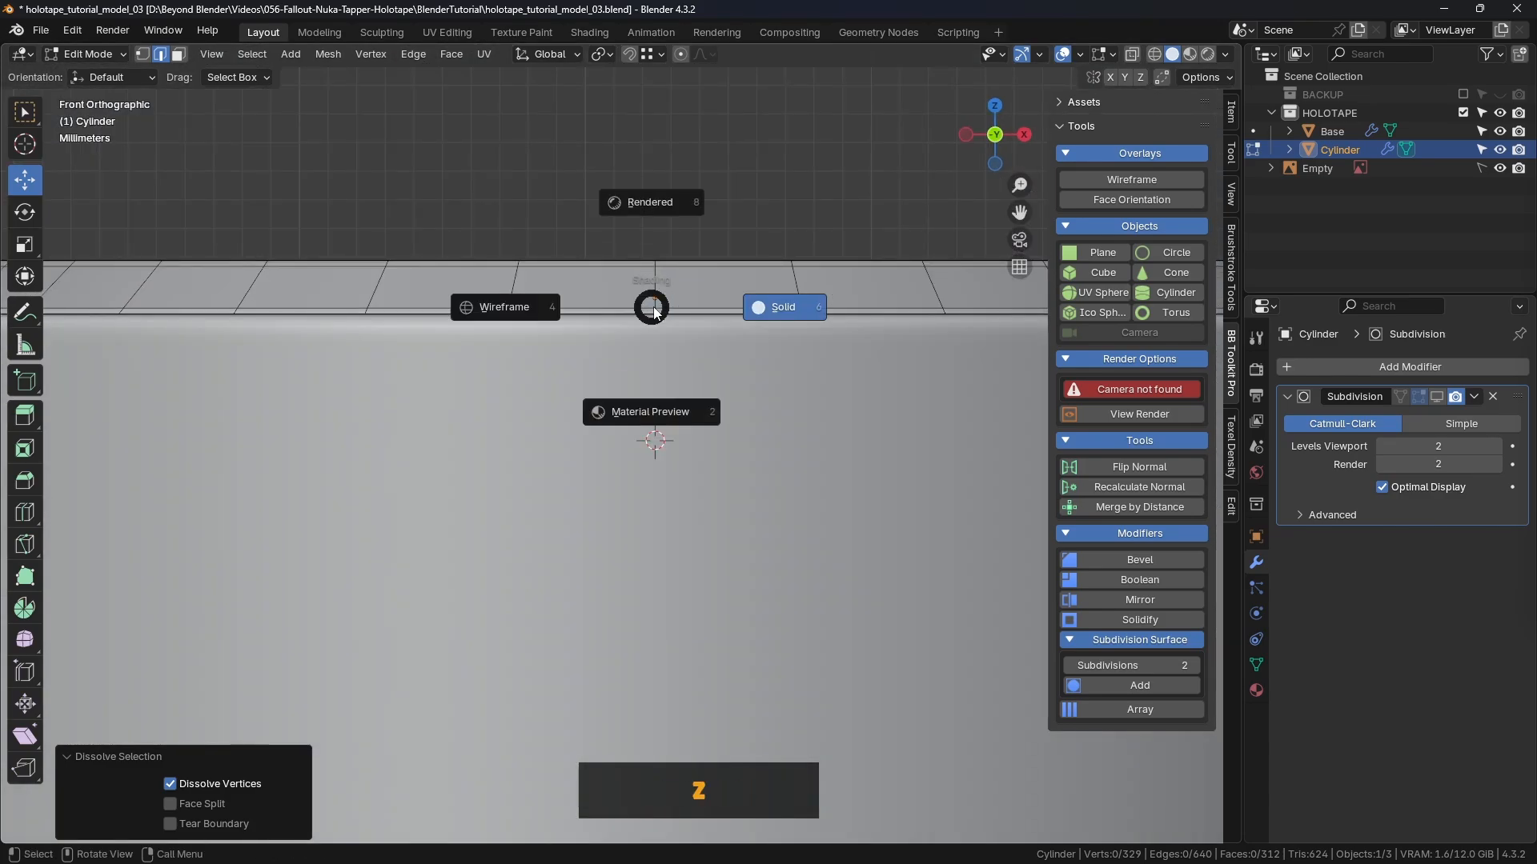
left_click(520, 309)
scroll(785, 321, "up", 1)
scroll(768, 312, "down", 1)
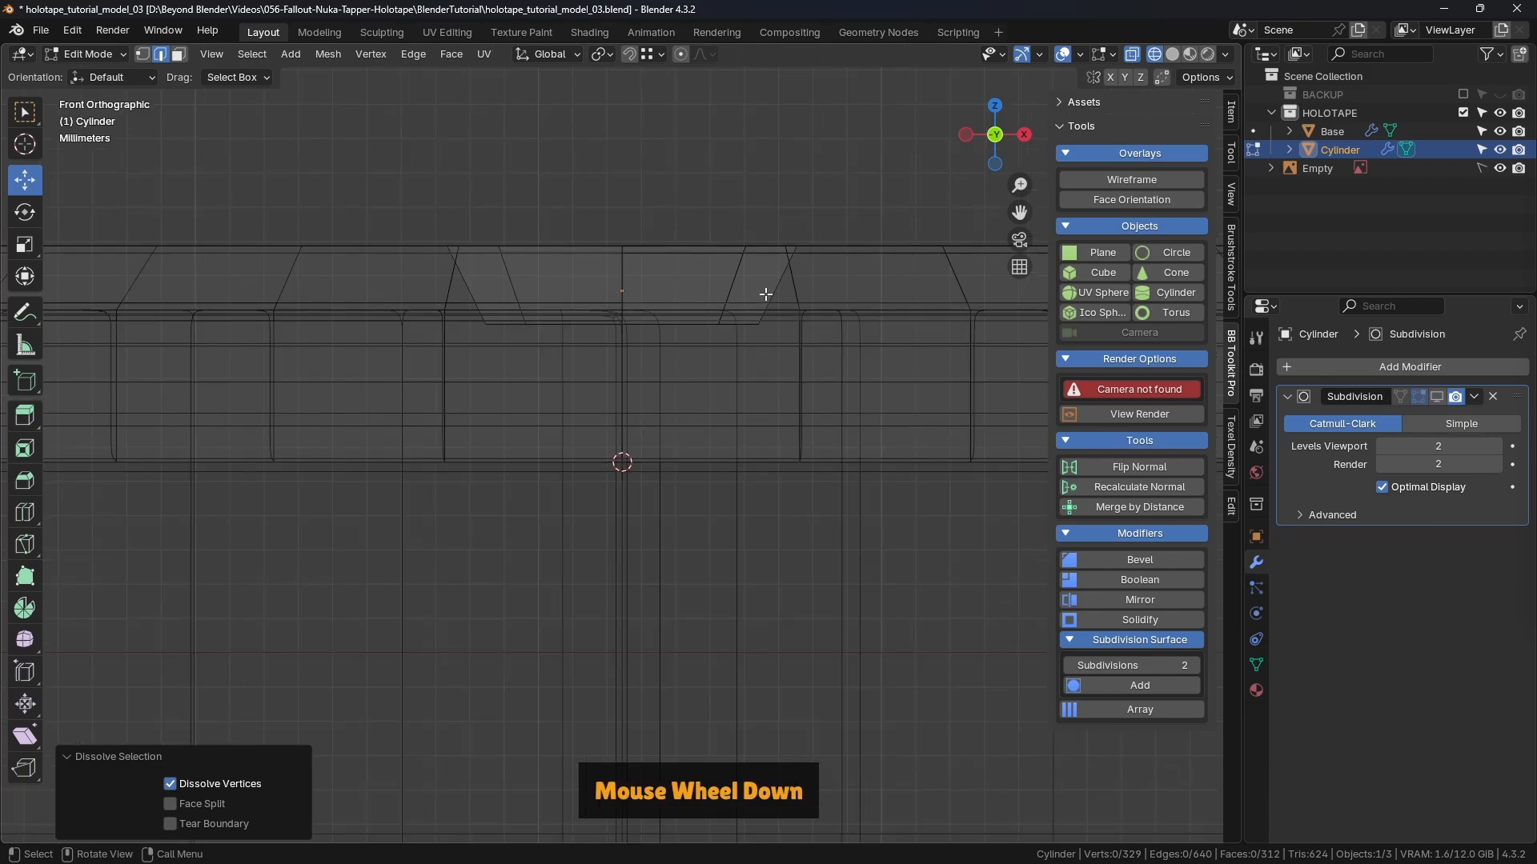
key("z")
left_click(925, 307)
mouse_move(880, 312)
middle_mouse_down()
mouse_move(800, 288)
mouse_move(869, 377)
middle_mouse_up()
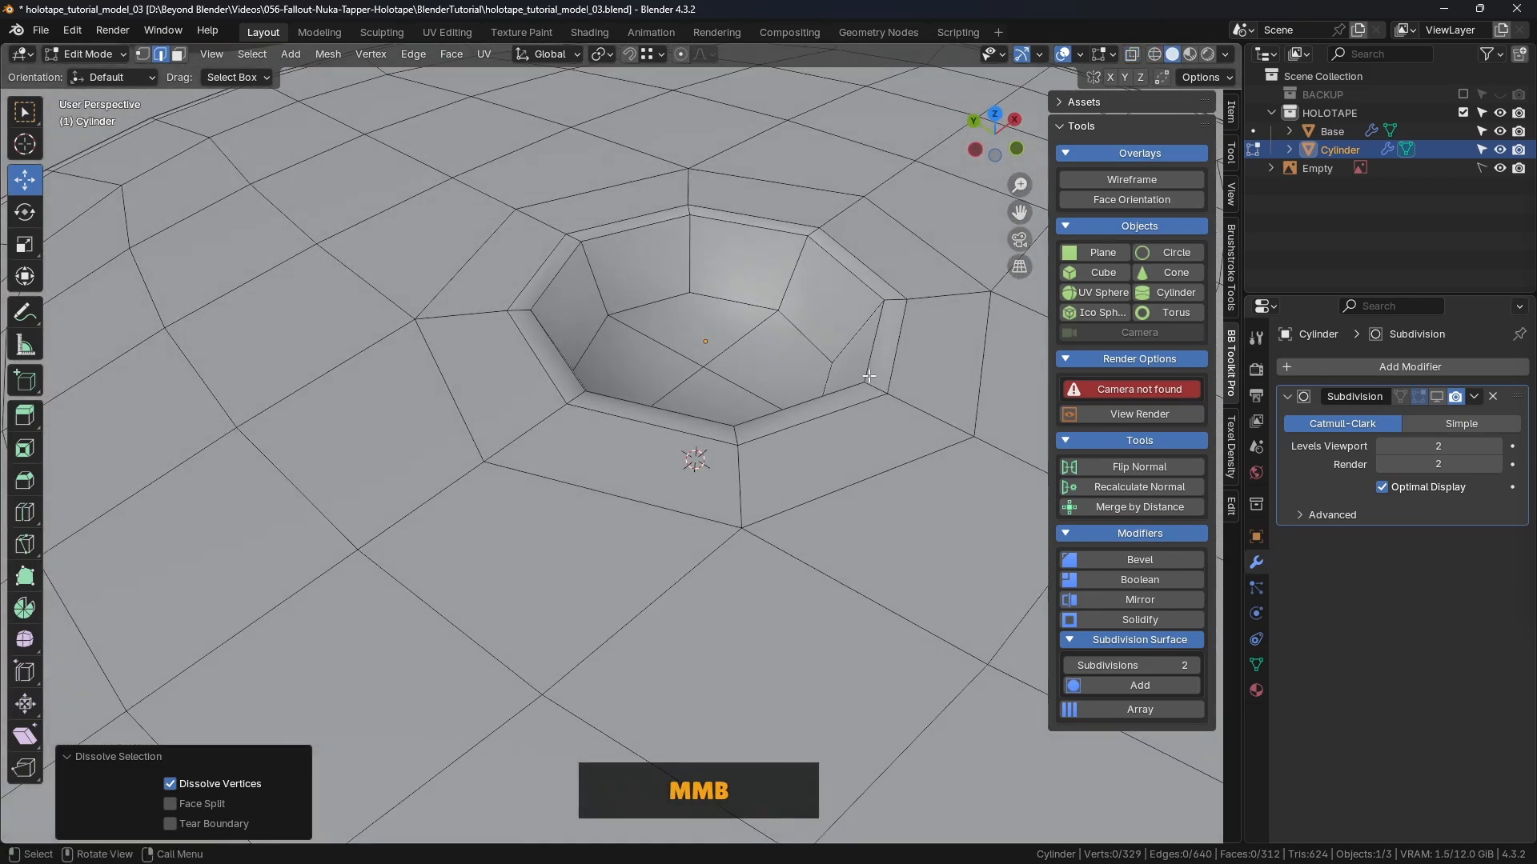
scroll(845, 317, "up", 1)
Step: Add a support edge loop inside the hole wall
key("ctrl")
key("ctrl+r")
left_click(852, 327)
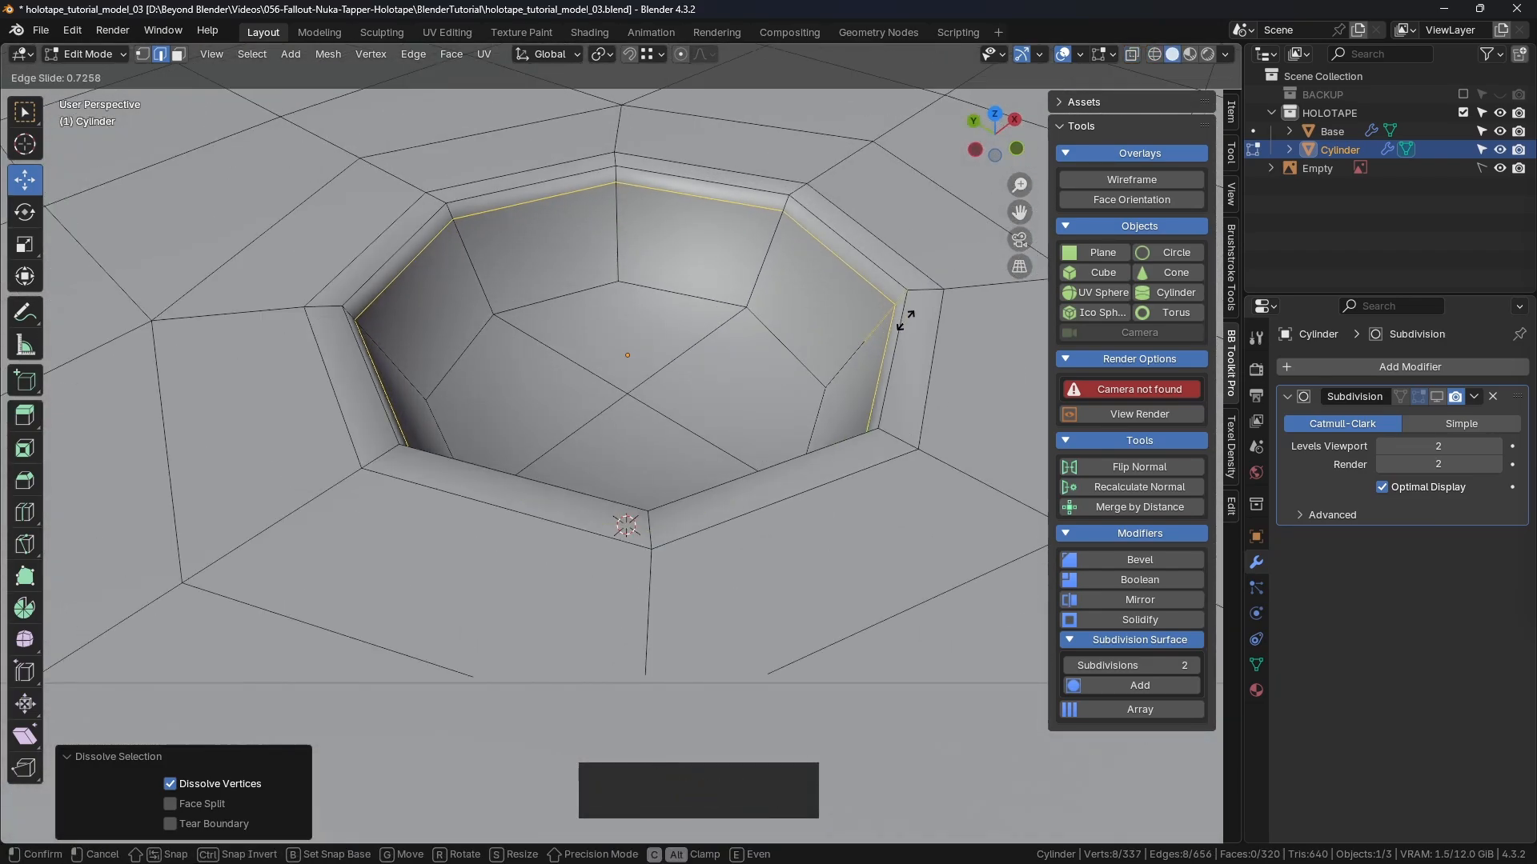
key("shift")
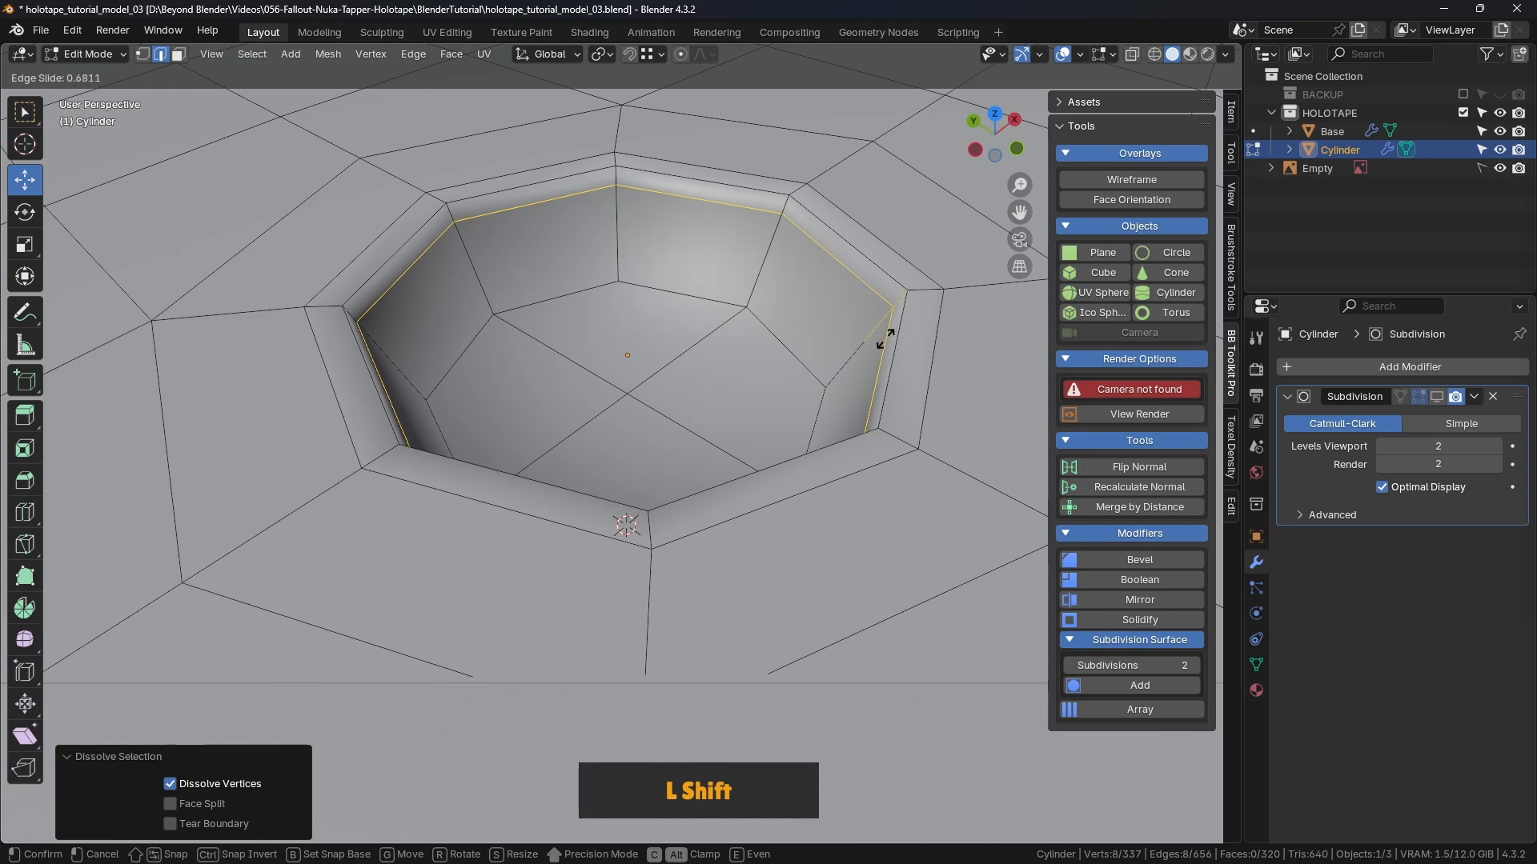
left_click(886, 339, "shift")
middle_click_drag(880, 344, 779, 376, "shift")
scroll(800, 360, "down", 1)
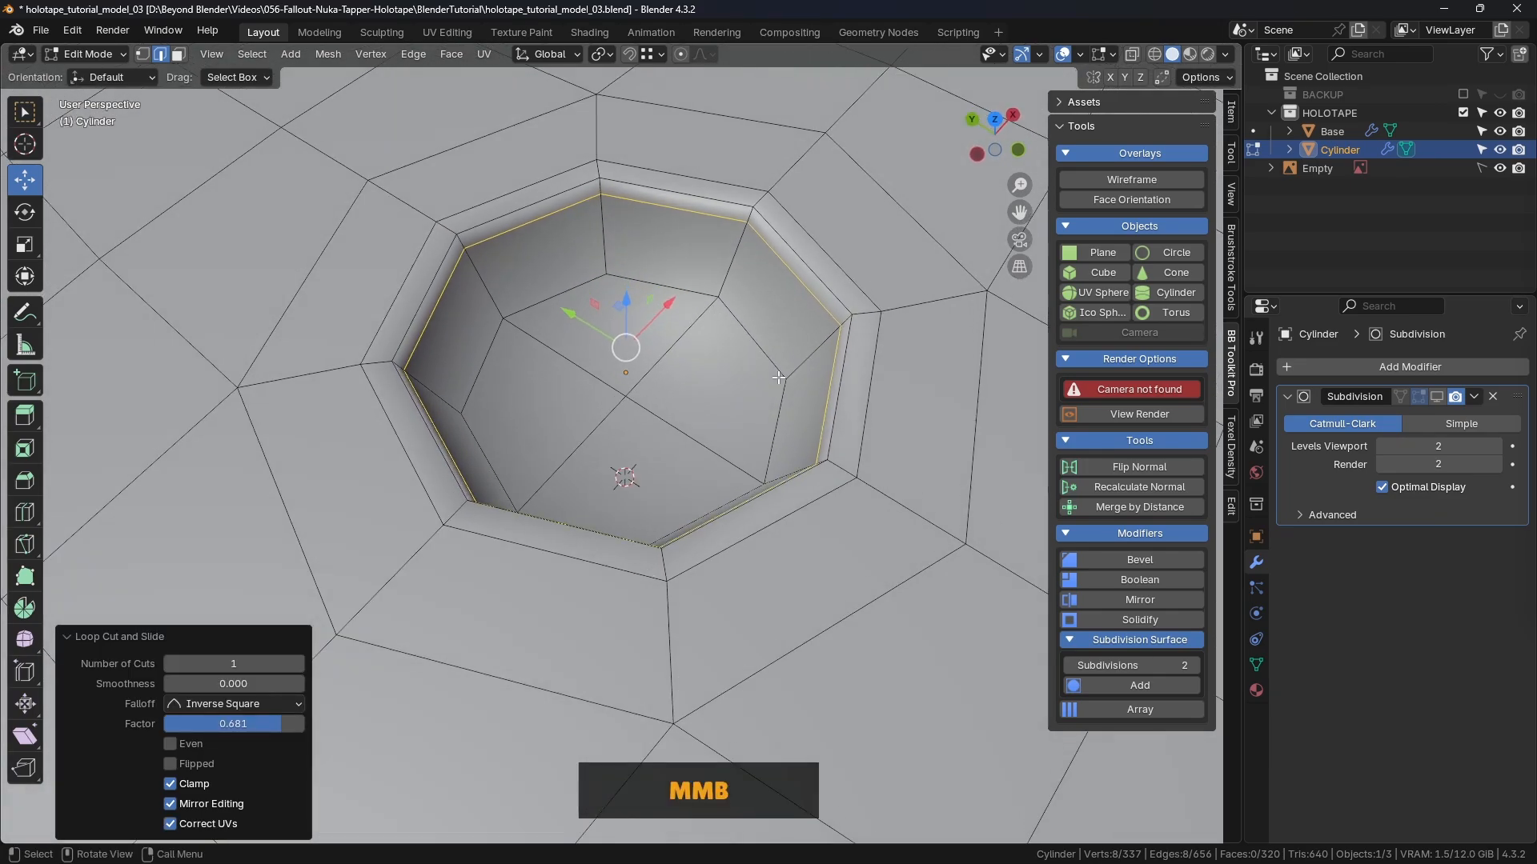
Step: Select the four hole floor faces and inset them by 0.000407 m
key("3")
left_click(609, 324)
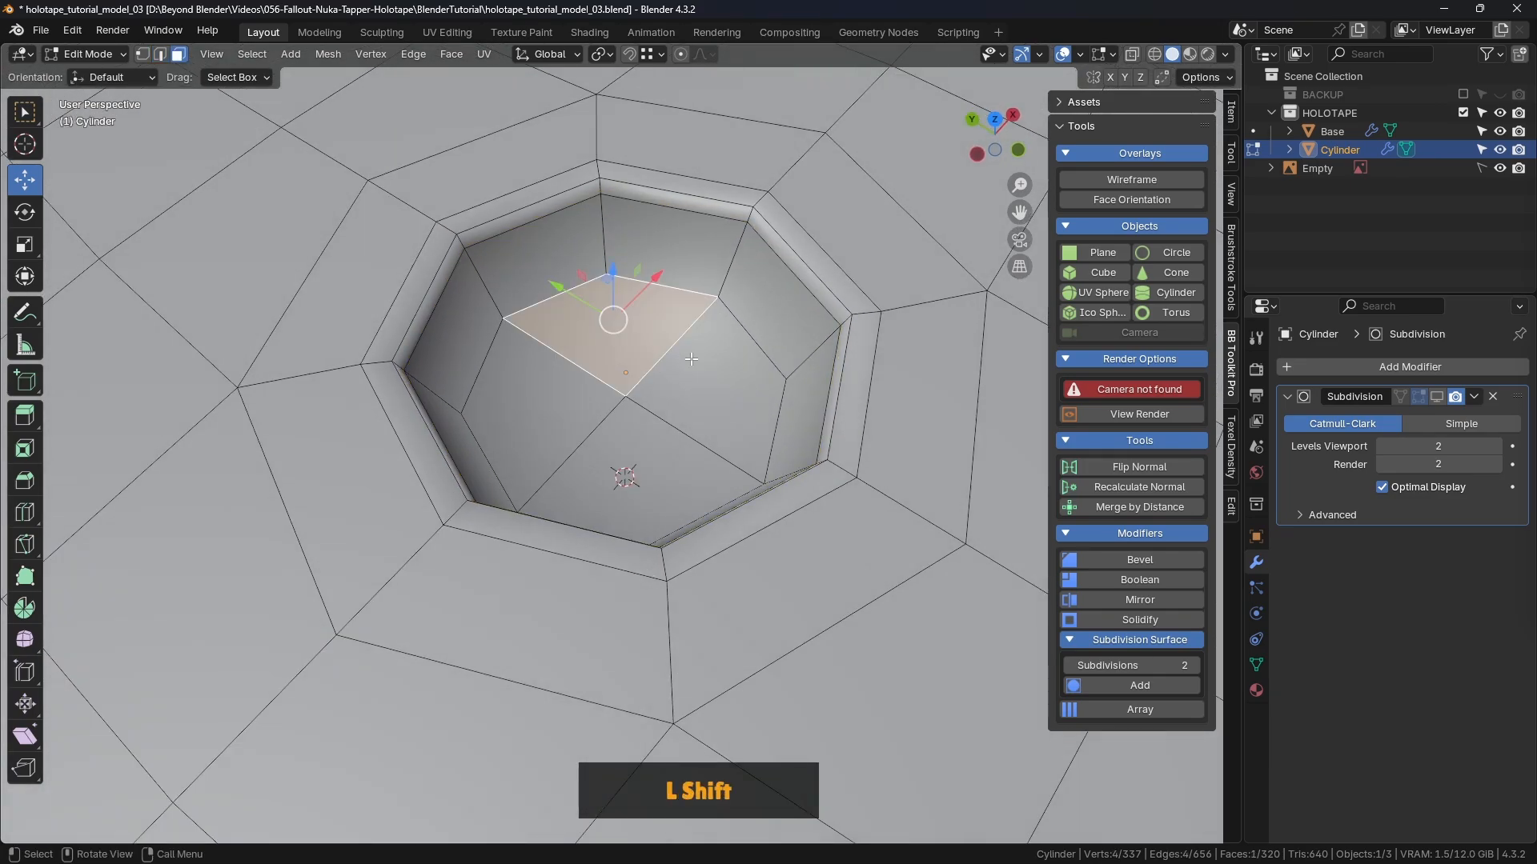
left_click(708, 384, "shift")
left_click(681, 488, "shift")
left_click(532, 408, "shift")
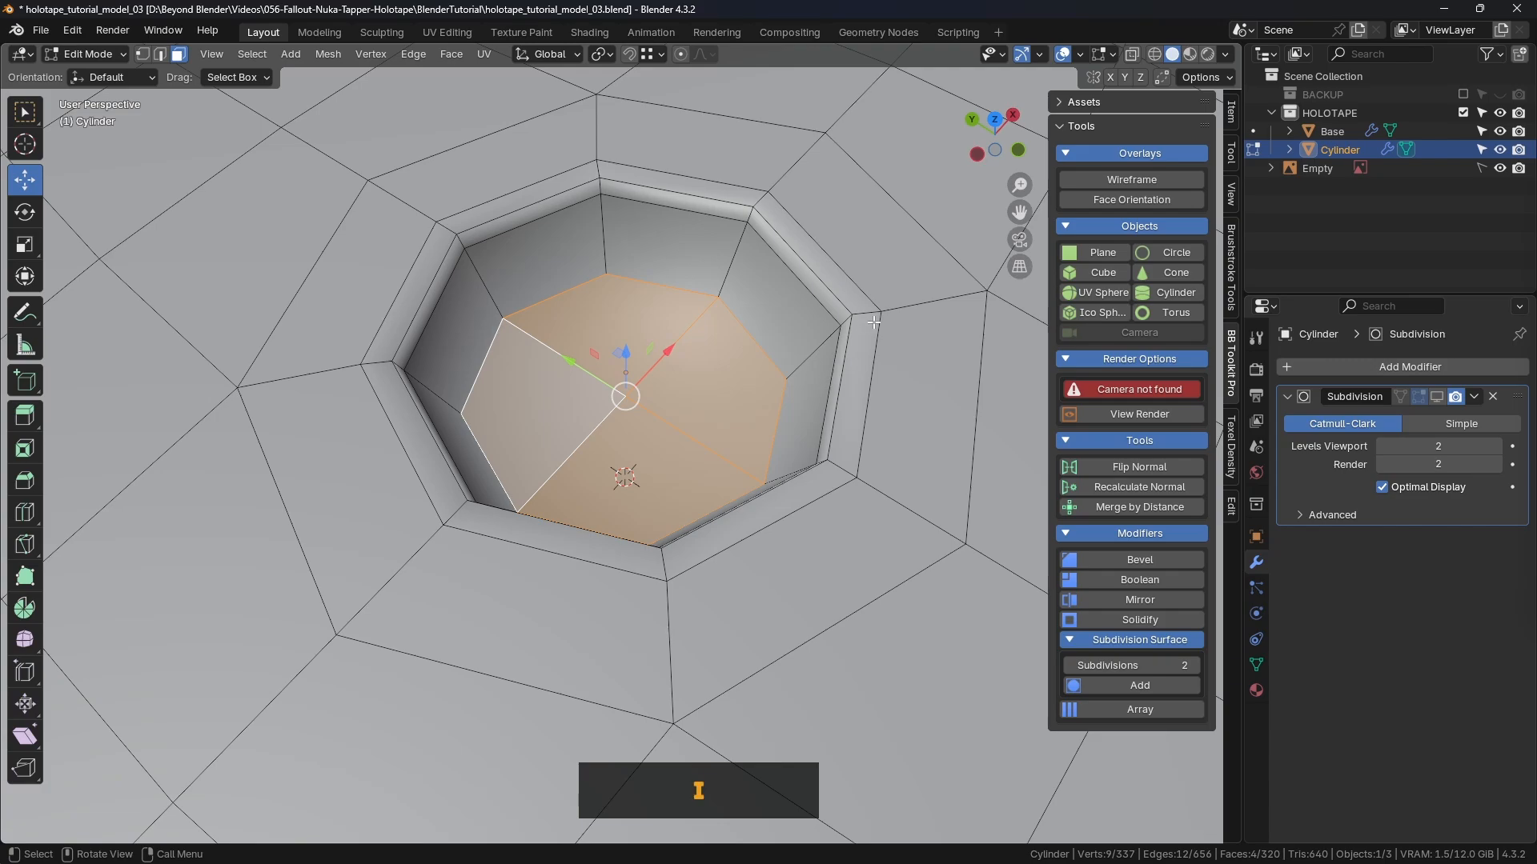
key("i")
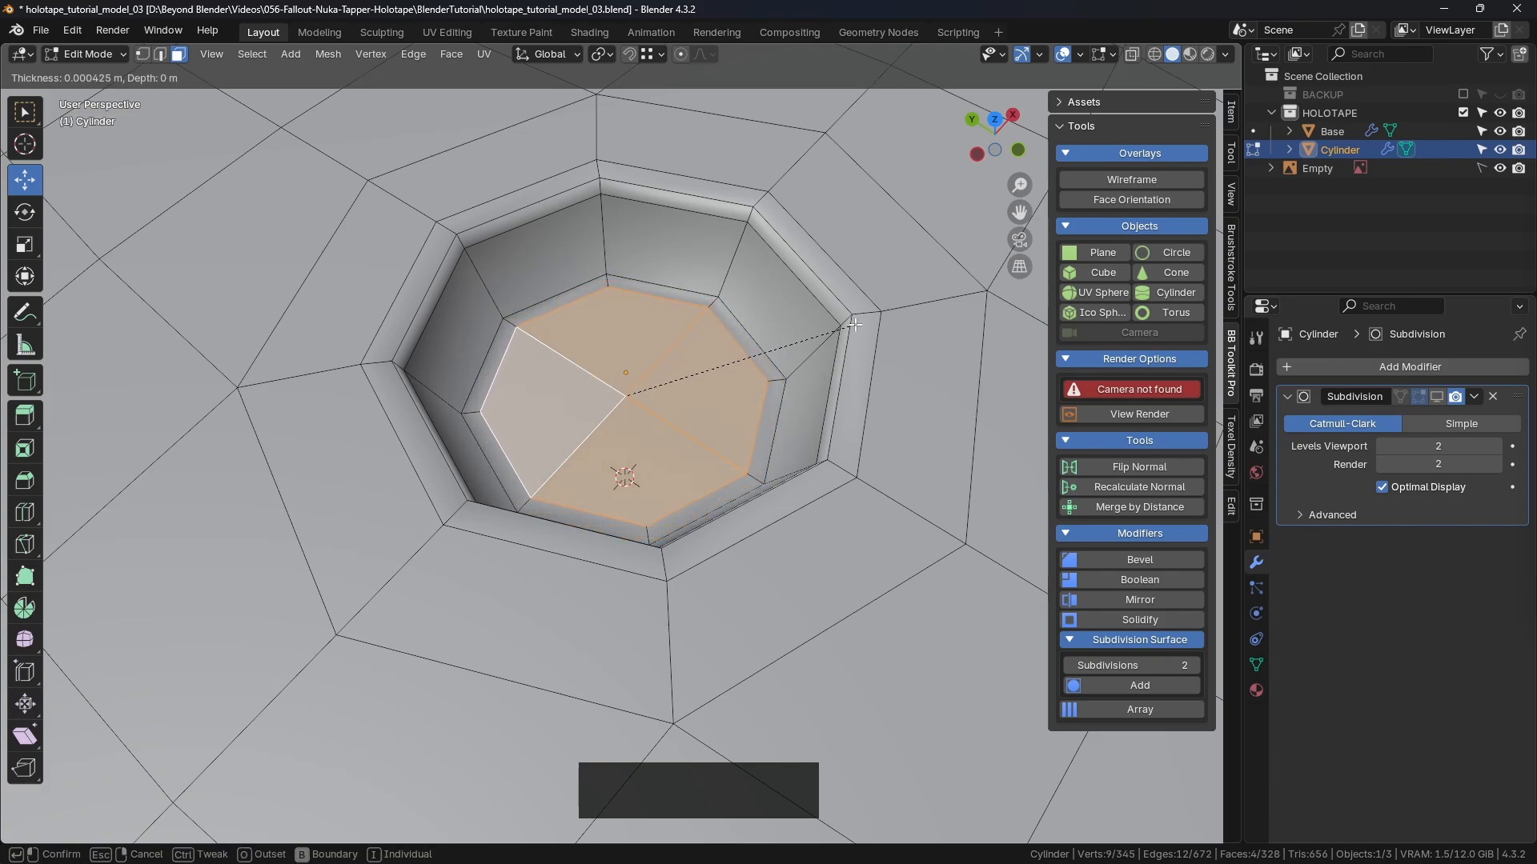
left_click(856, 324)
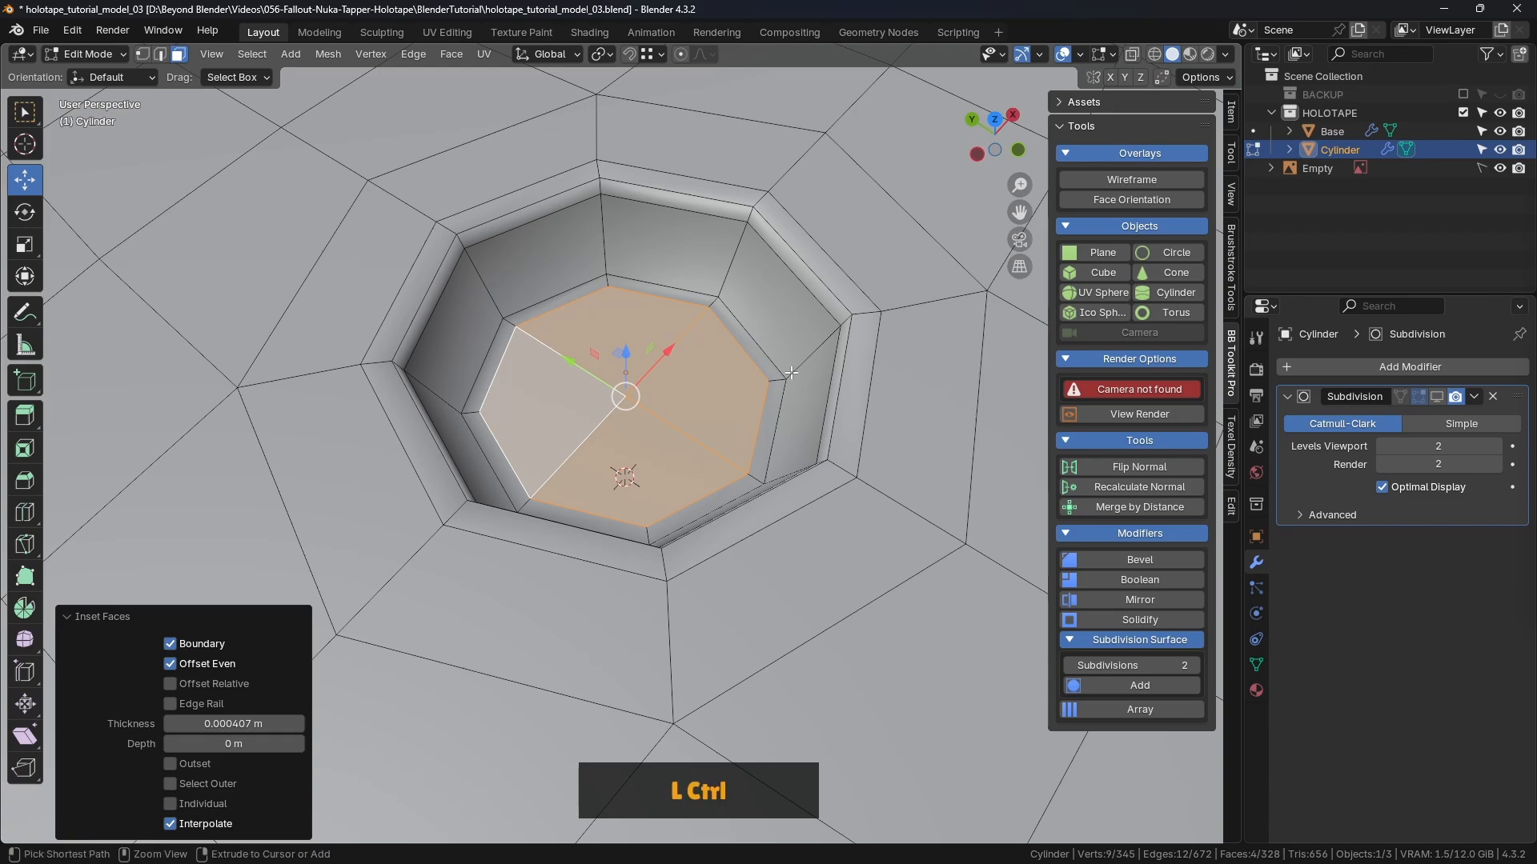
Step: Cut another wall loop at factor -0.616 and return to Object Mode
key("ctrl+r")
left_click(814, 352)
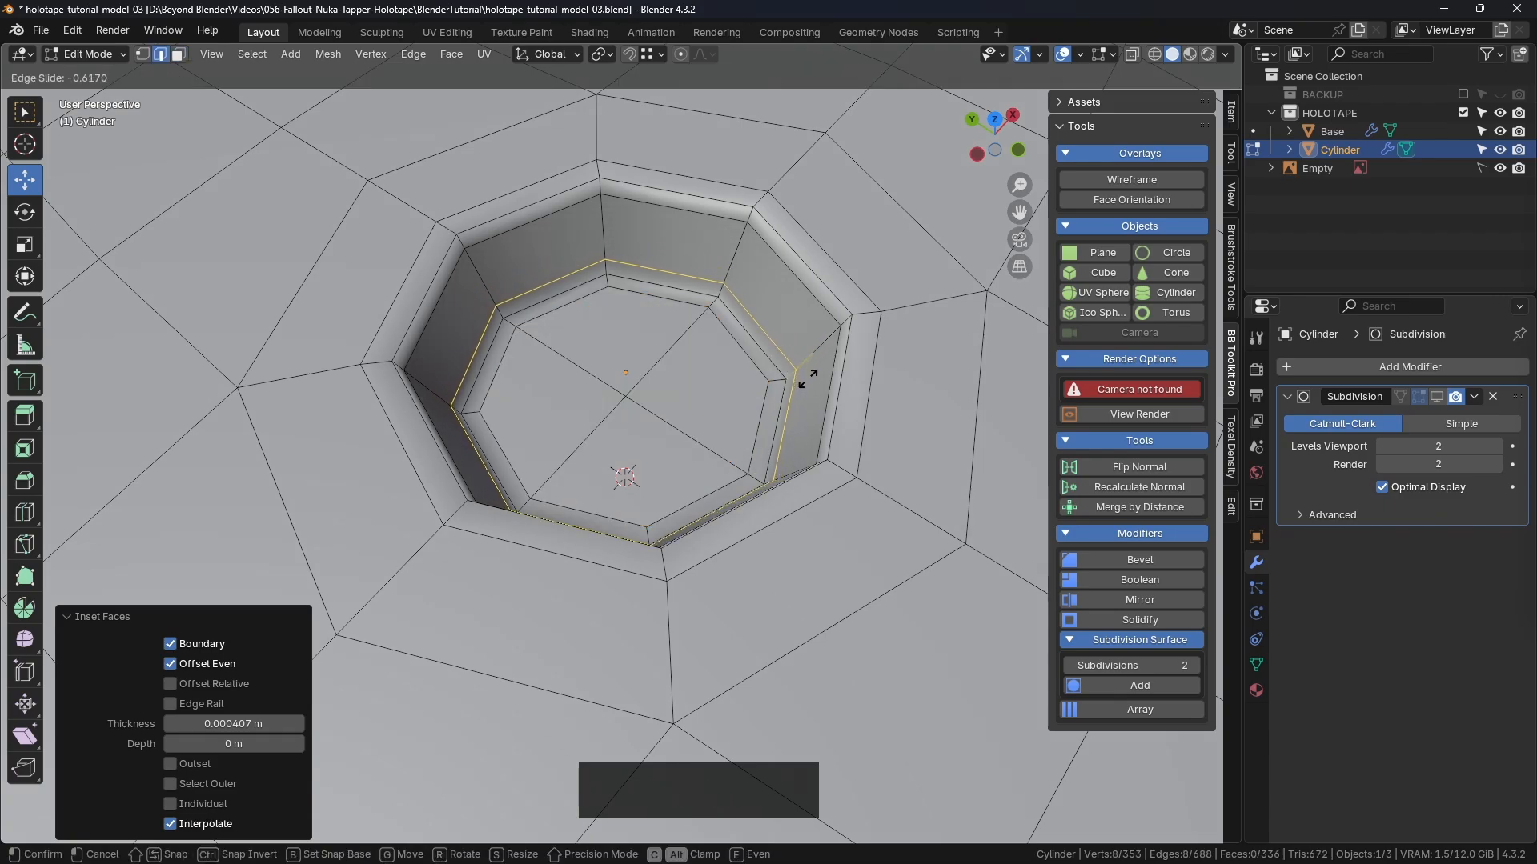
left_click(809, 380)
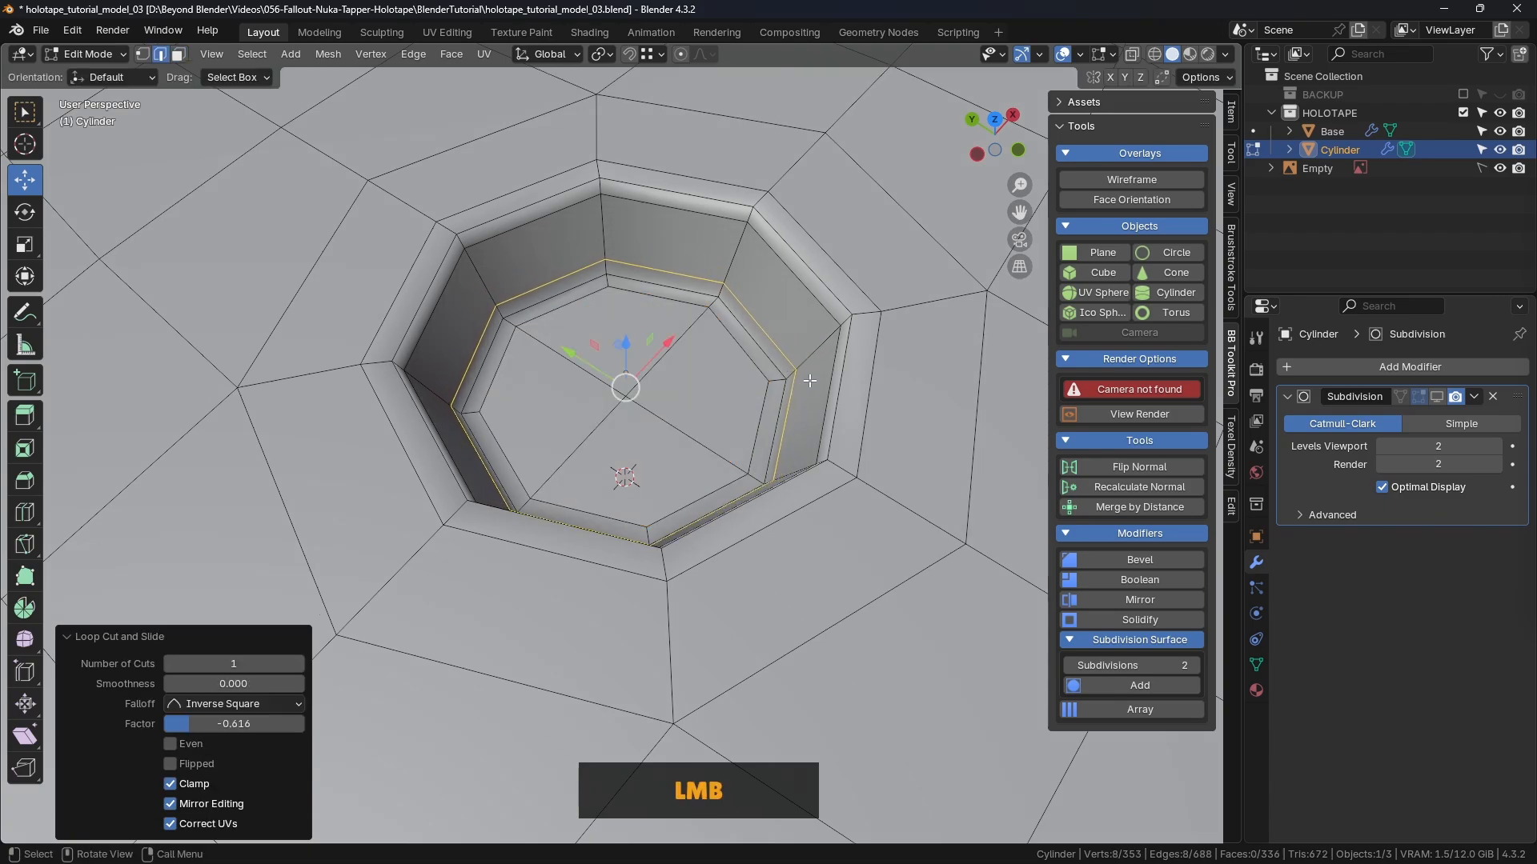
key("ctrl+Tab")
left_click(685, 371)
scroll(693, 371, "down", 5)
Step: Show the Cylinder's Subdivision smoothing in the viewport and save holotape_tutorial_model_03.blend
middle_click_drag(693, 371, 352, 550)
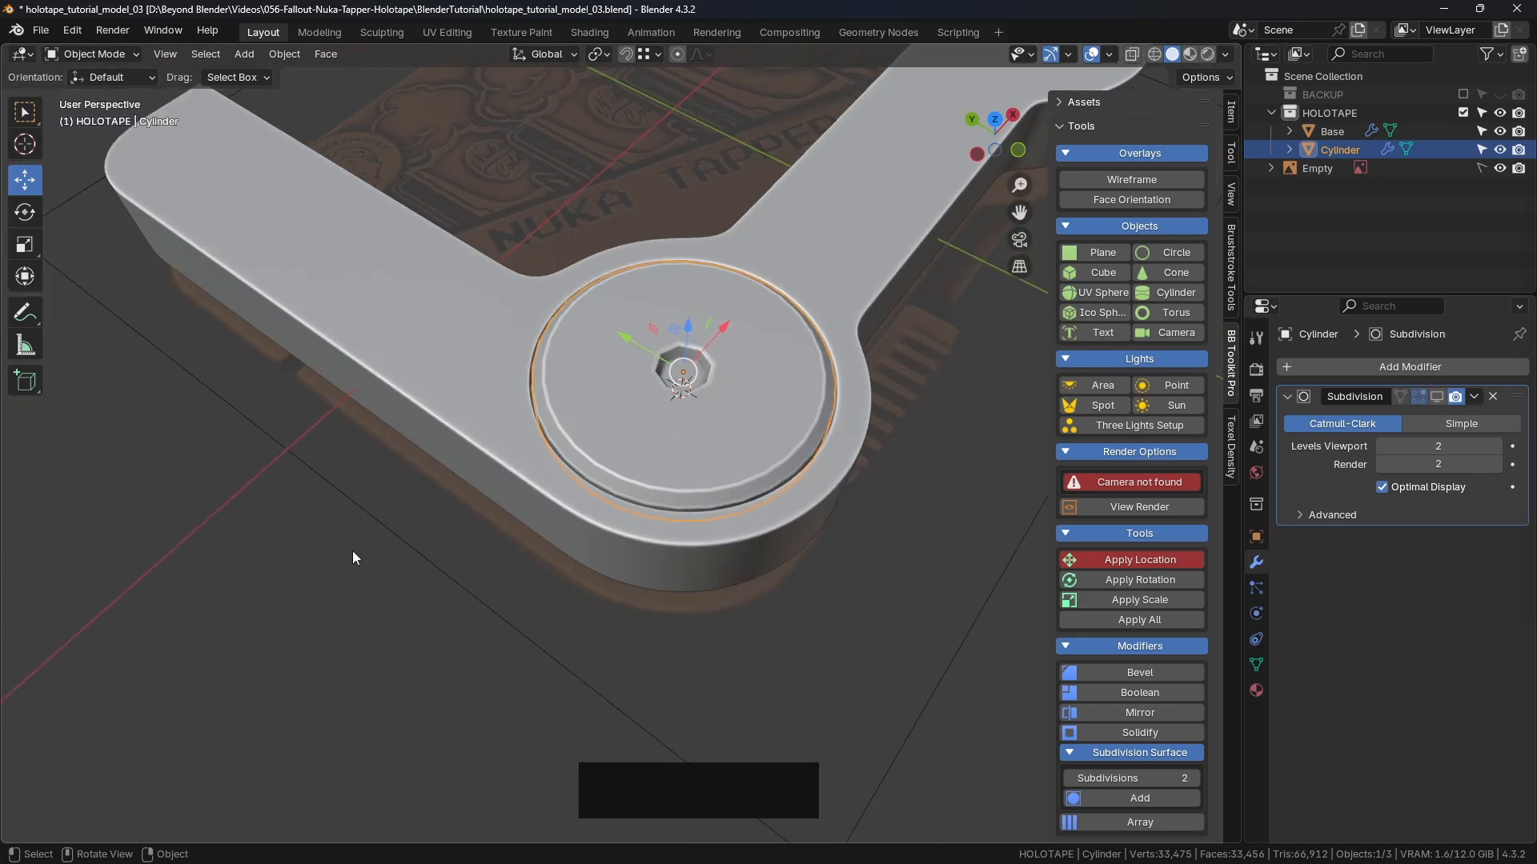
left_click(1437, 397)
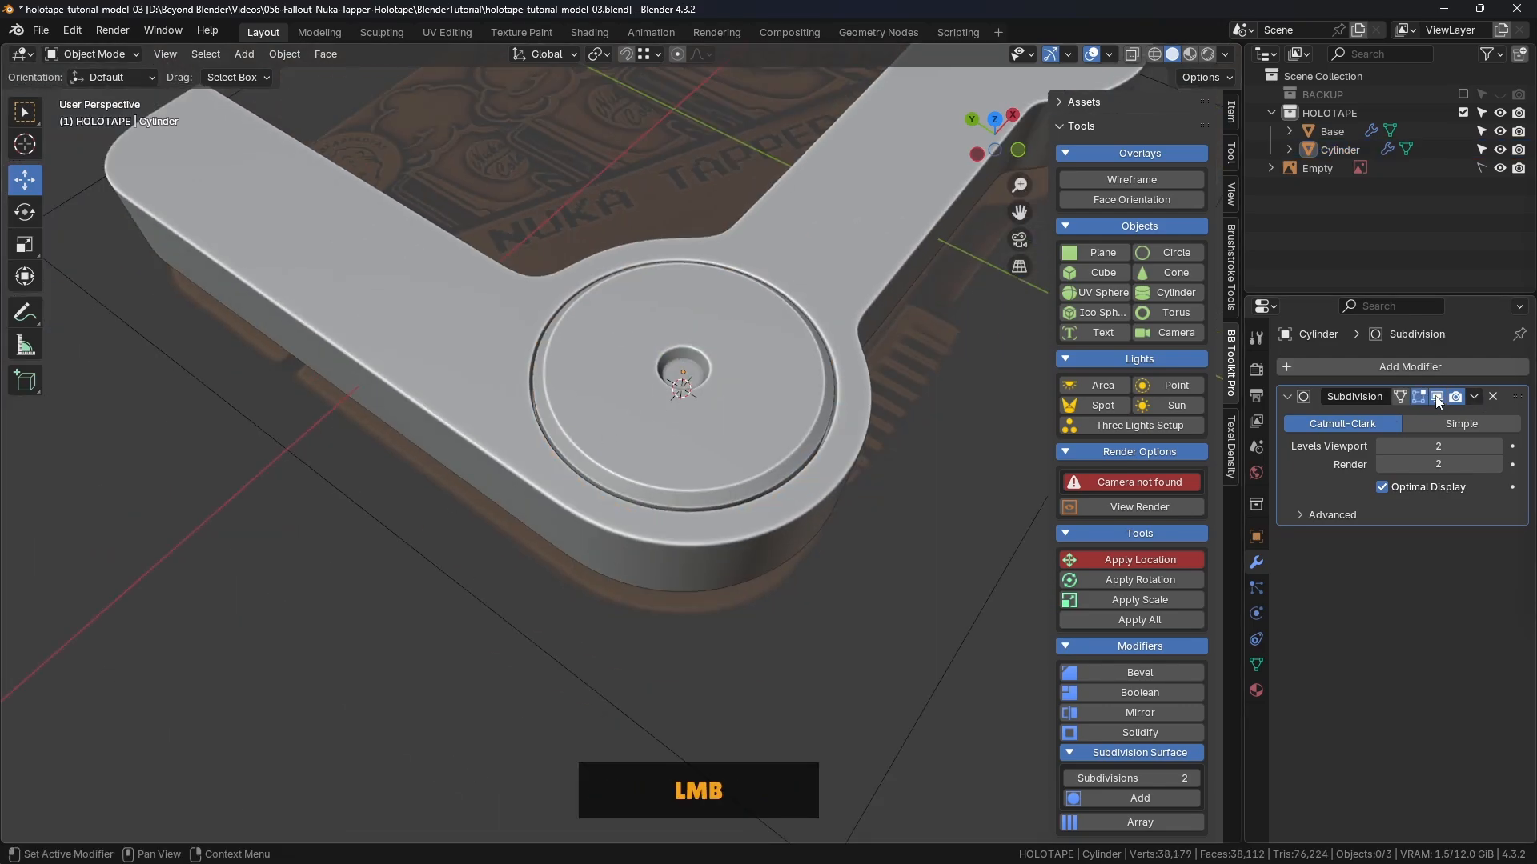
middle_click_drag(832, 550, 773, 414)
key("ctrl+s")
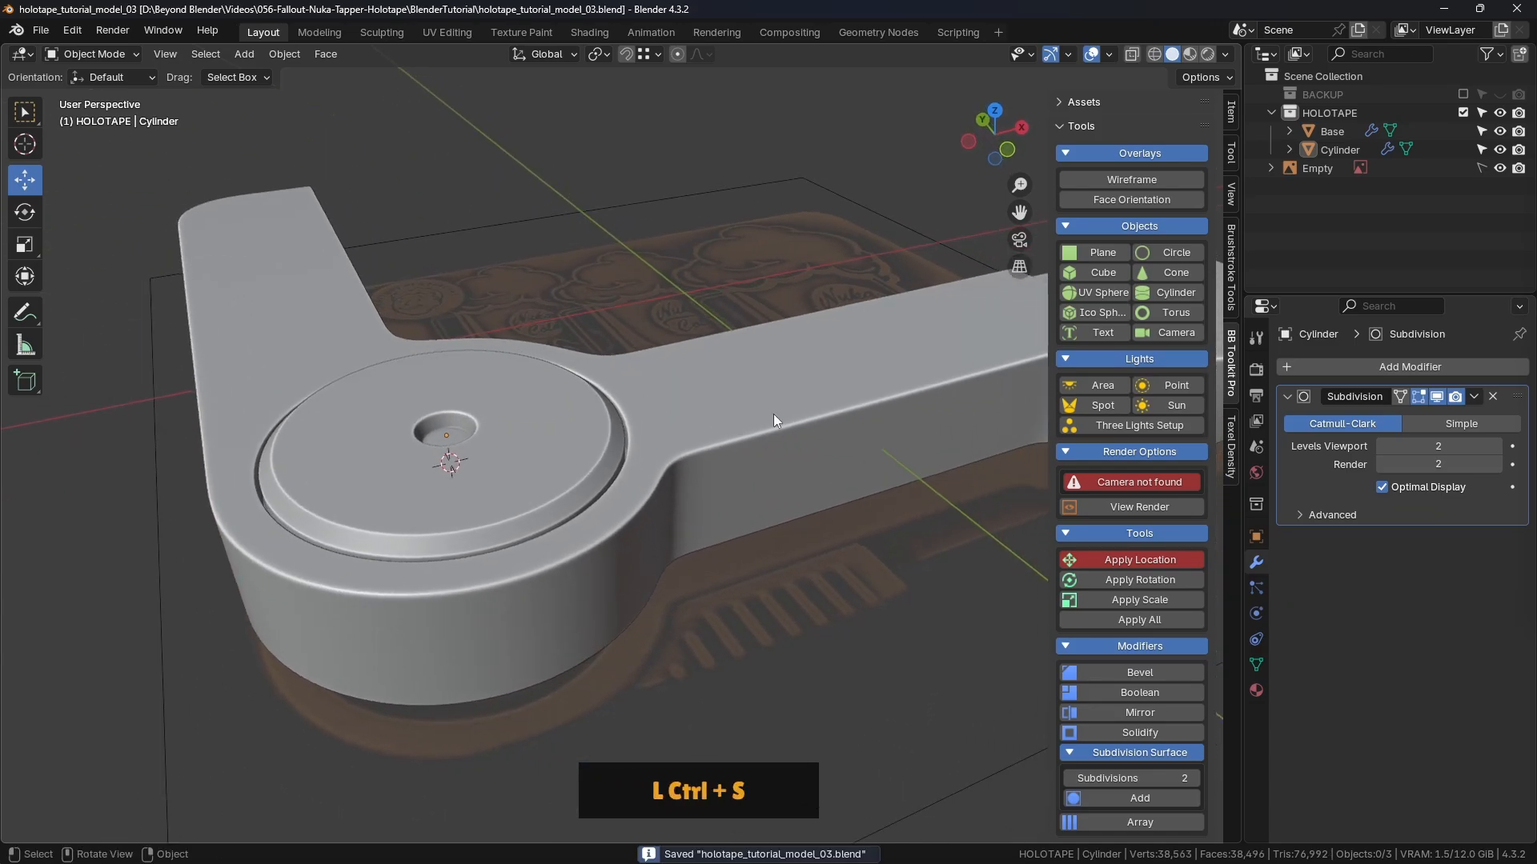
scroll(774, 414, "down", 4)
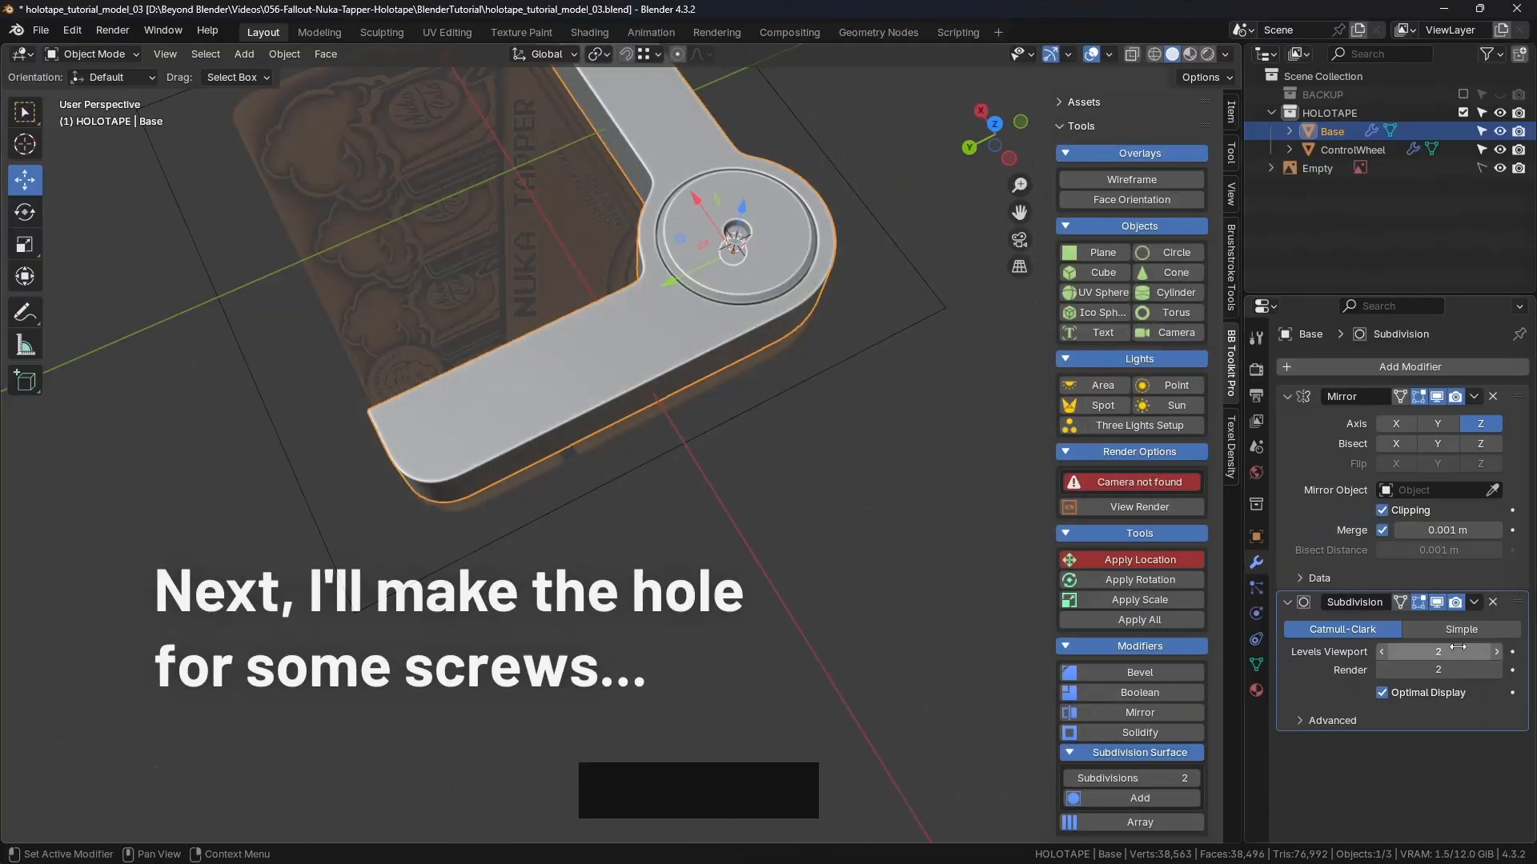
Step: Toggle the Base's subdivision display, turn on its wireframe overlay, and deselect it
left_click(1438, 601)
middle_click_drag(584, 364, 672, 368, "shift")
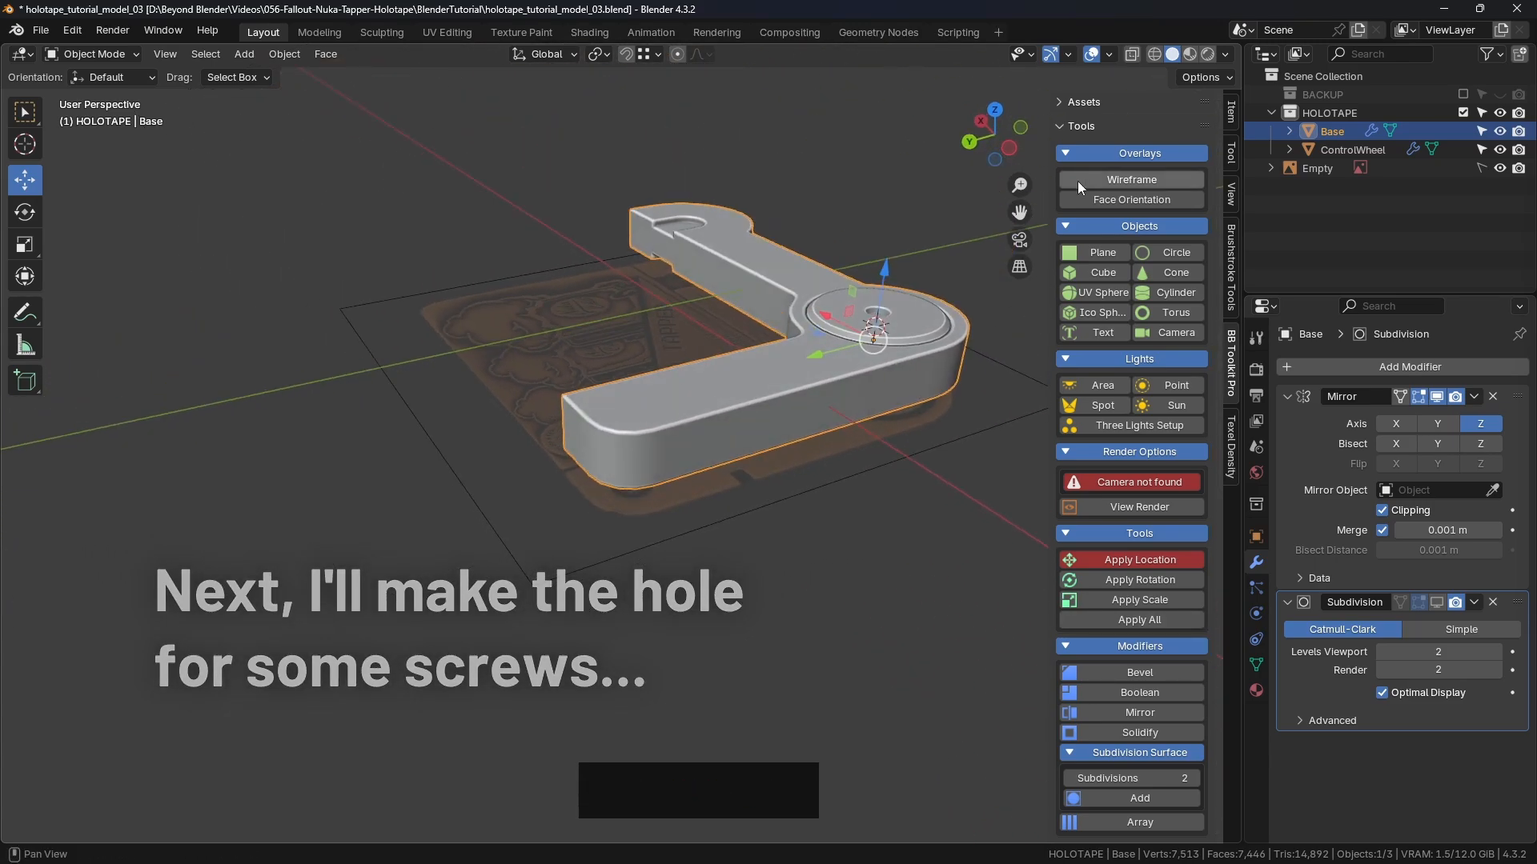
left_click(1113, 180)
left_click(800, 512)
middle_click_drag(800, 518, 767, 467)
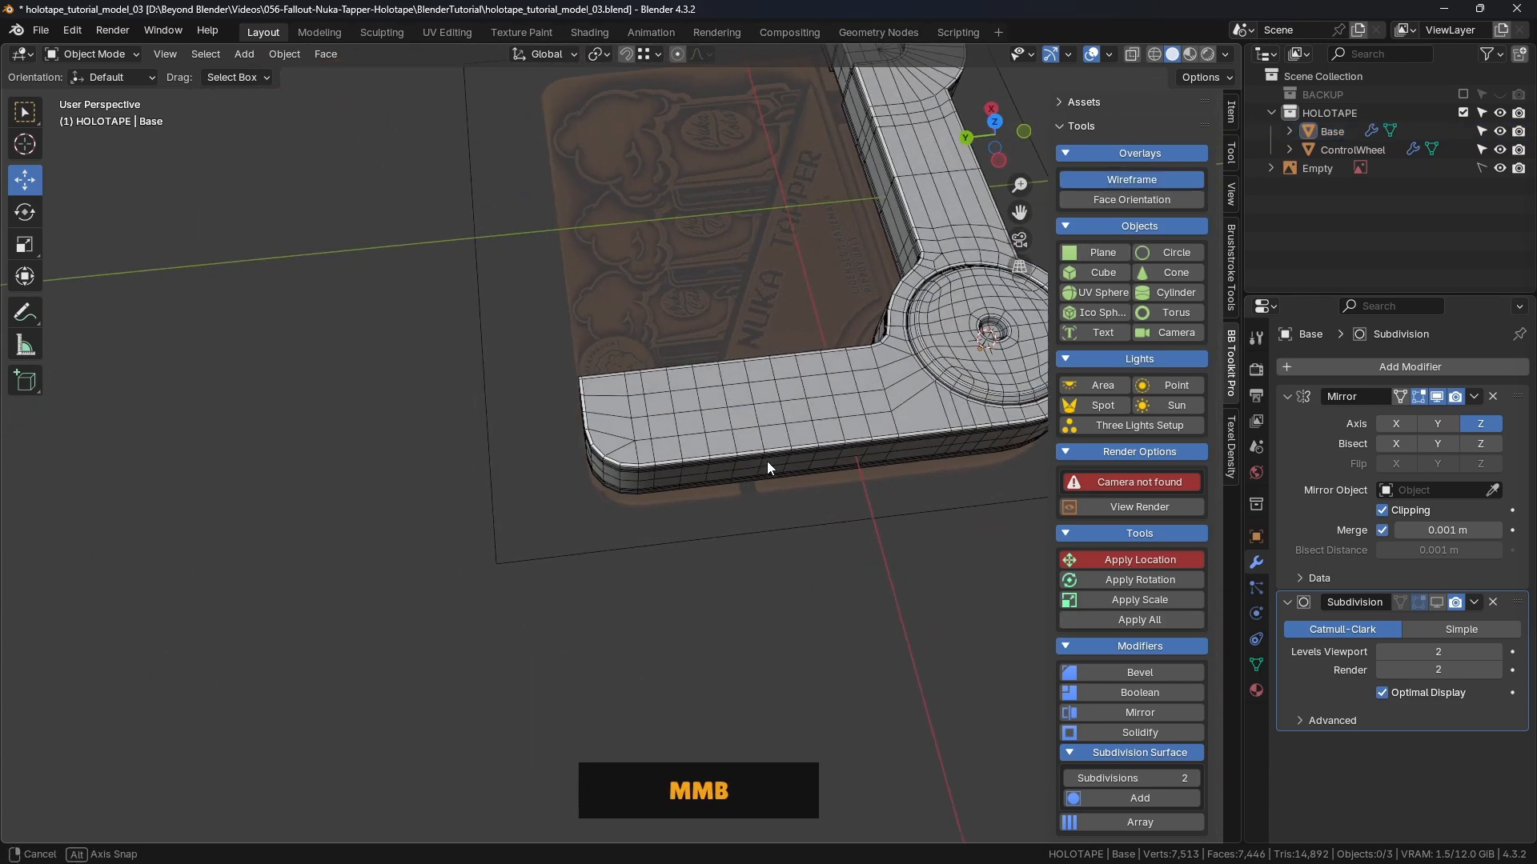
Step: From top view, sketch and erase an annotation at the rounded corner, then select the Base mesh
key("KP_7")
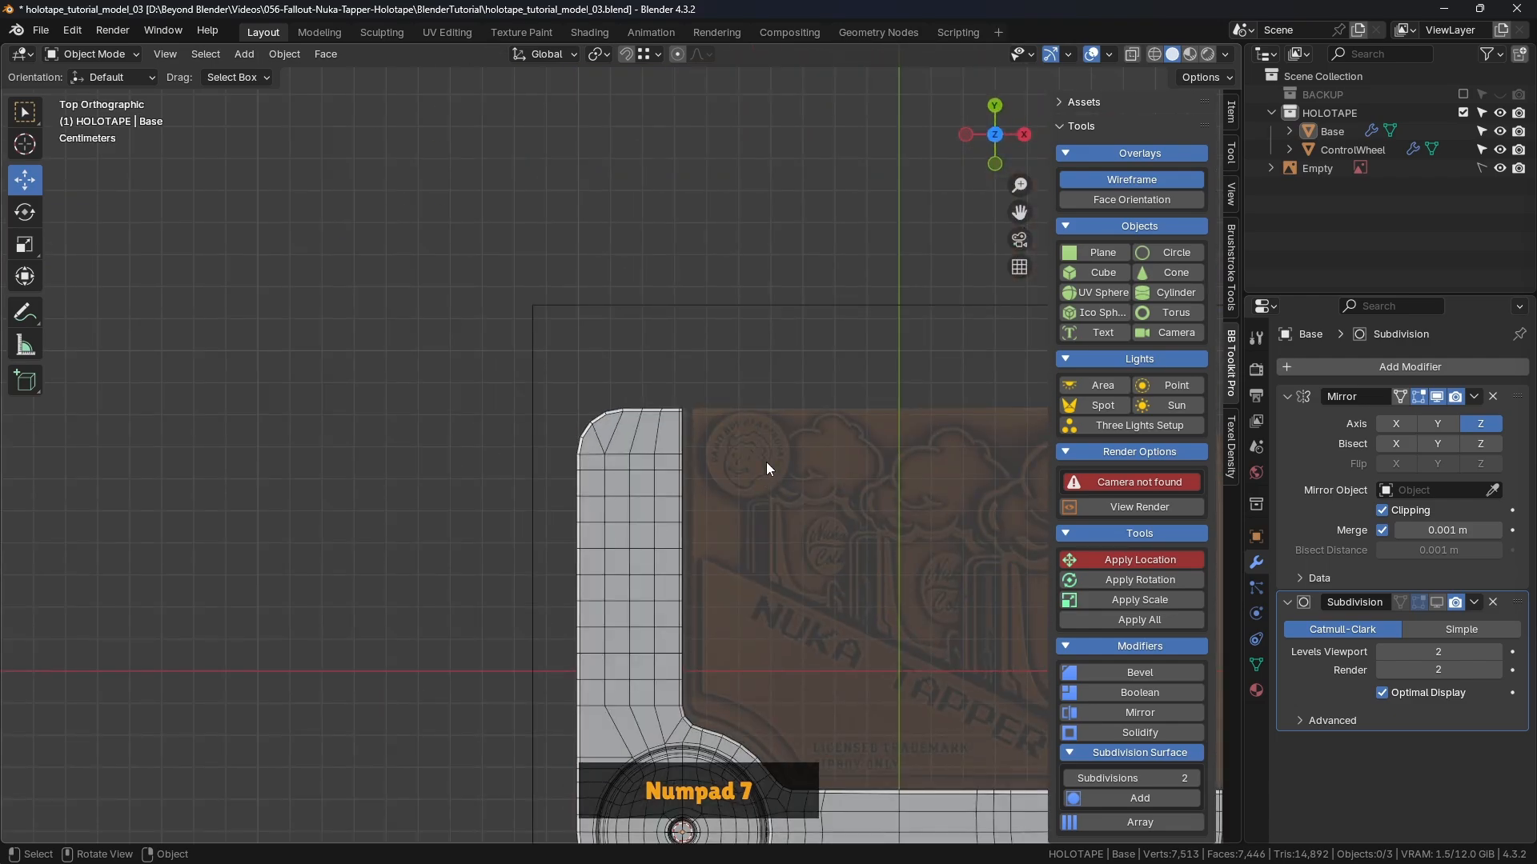
scroll(727, 442, "up", 3)
scroll(673, 415, "up", 3, "shift")
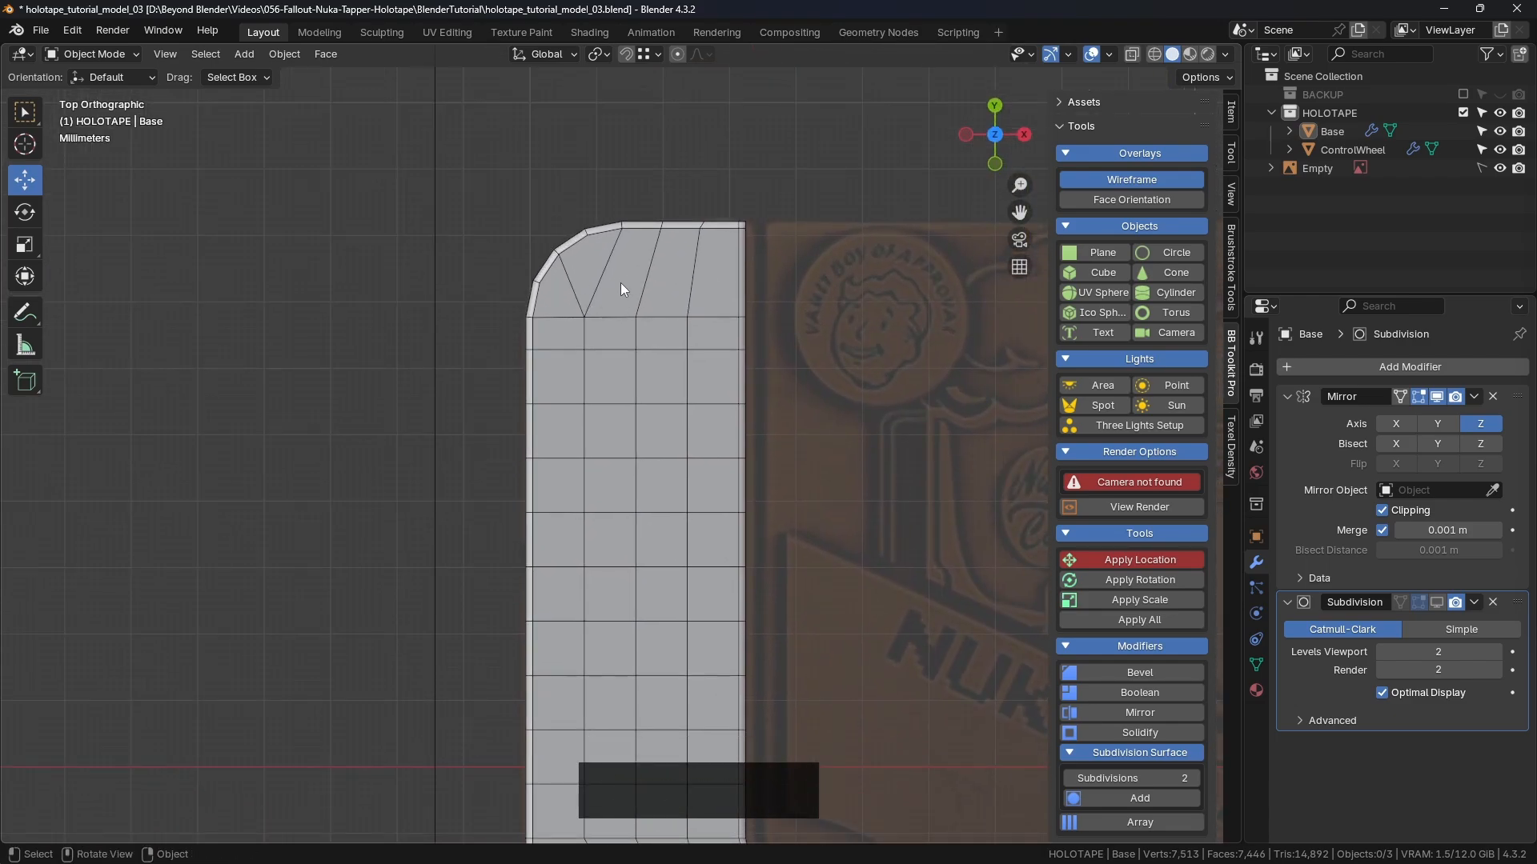
left_click(32, 310)
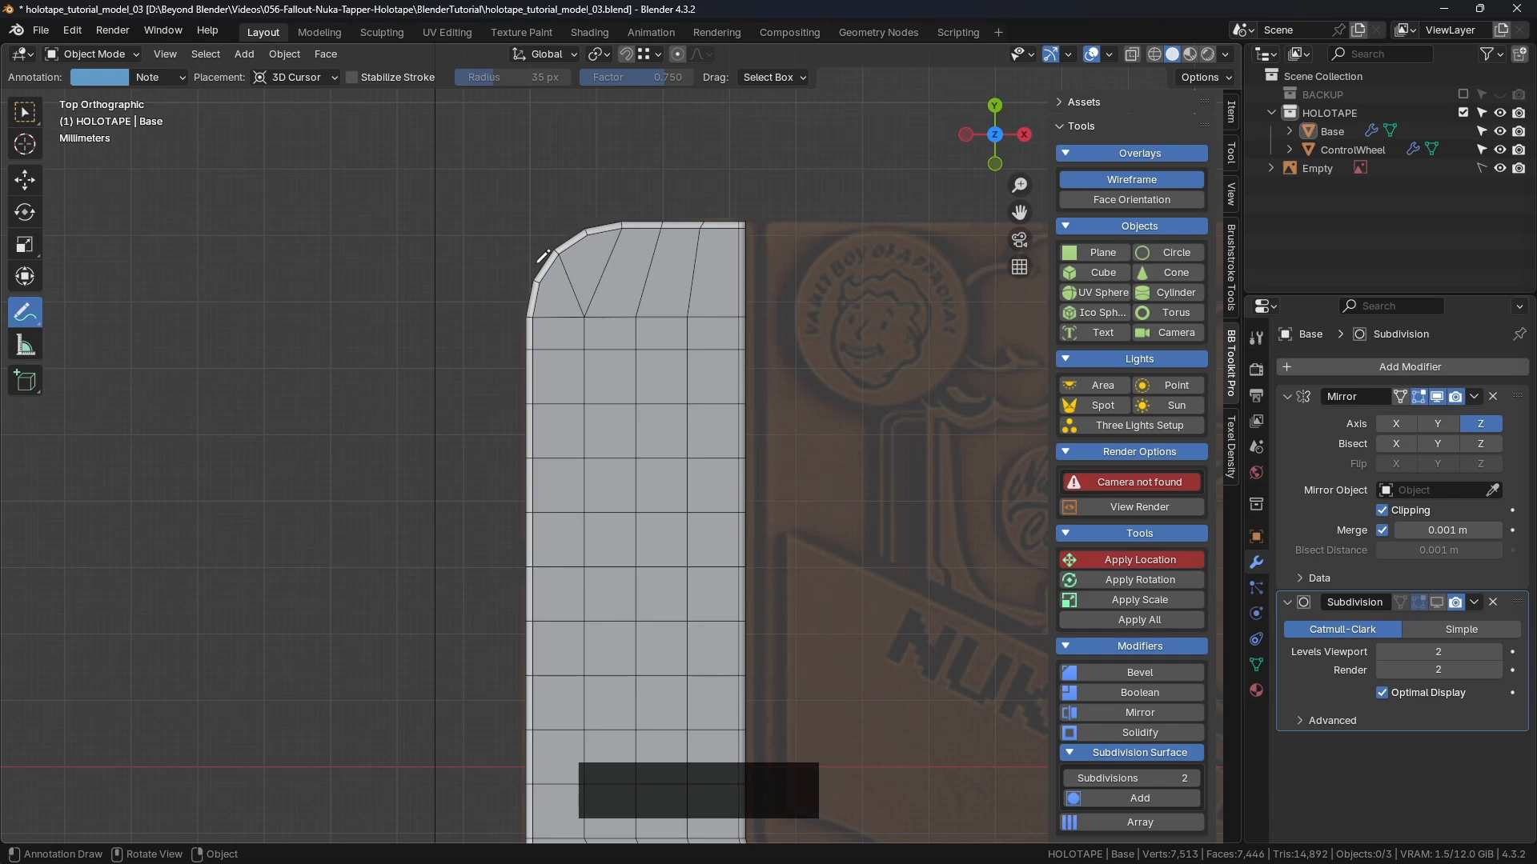
left_click_drag(593, 291, 600, 357)
key("alt+Tab")
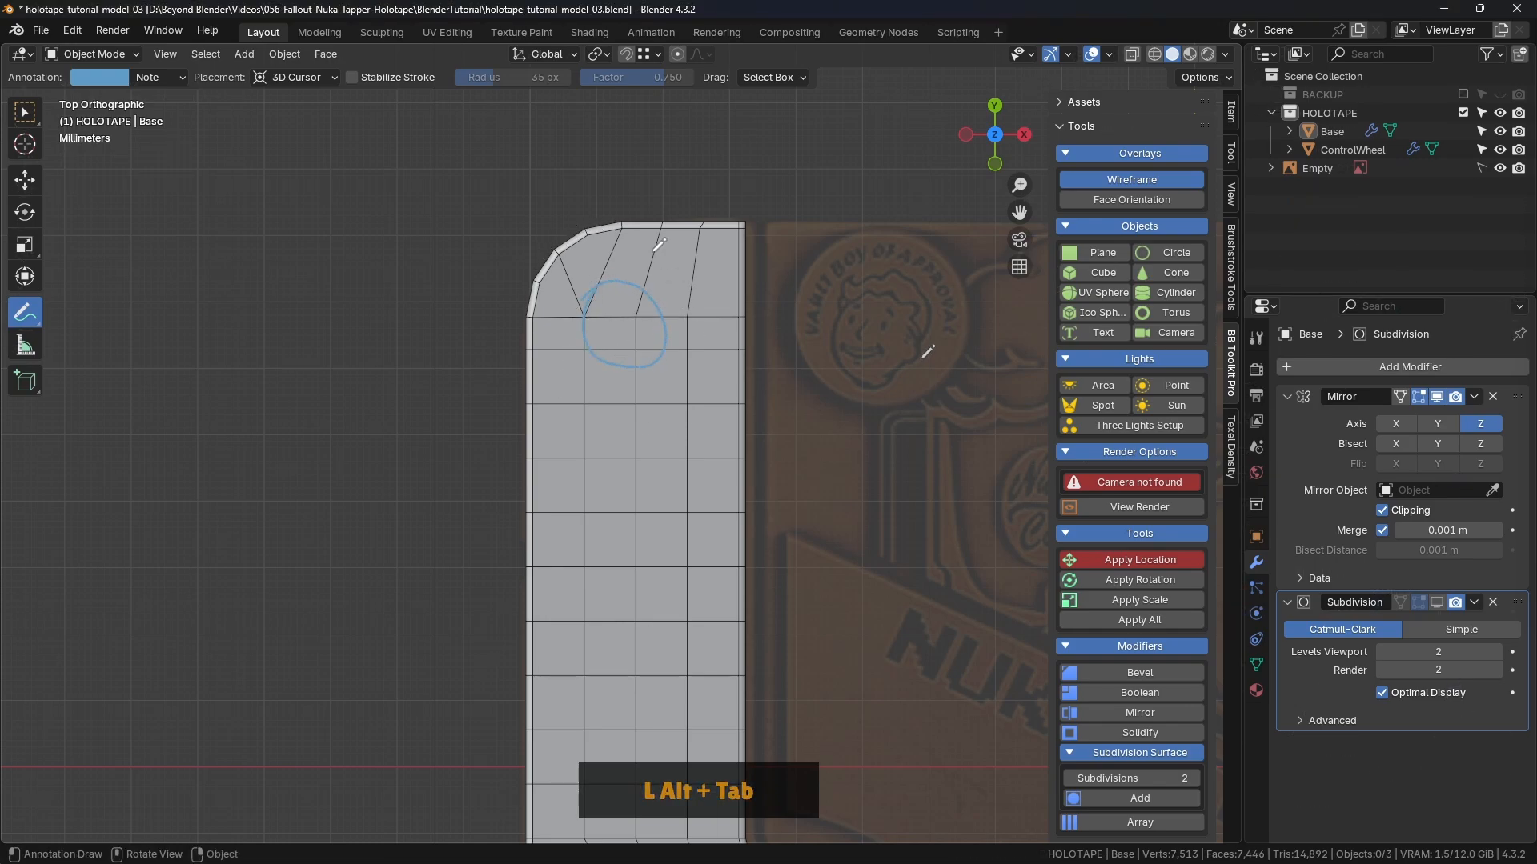
left_click_drag(592, 298, 602, 274, "ctrl")
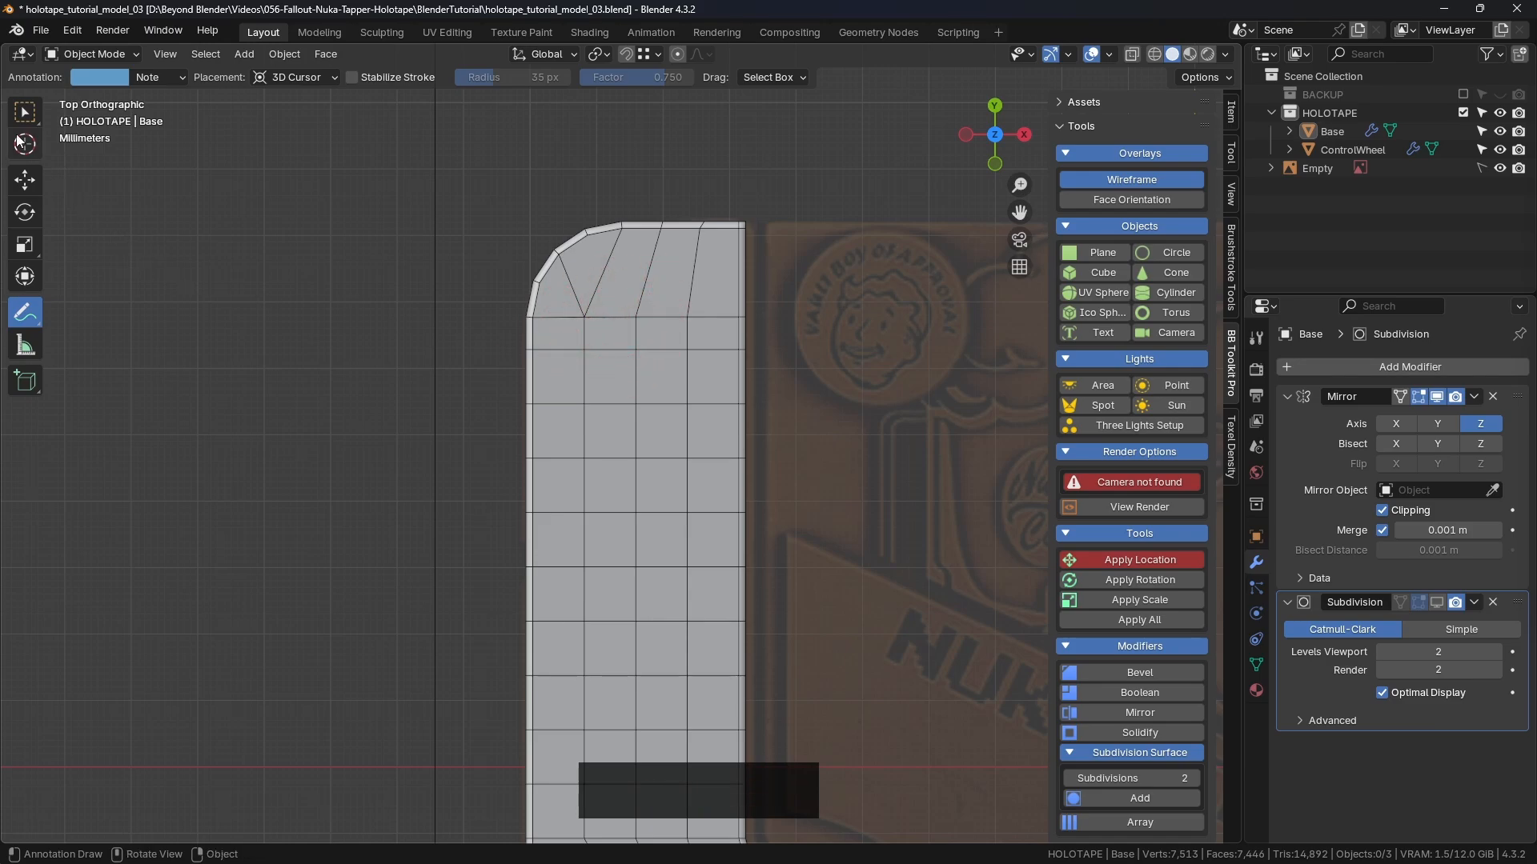
left_click(24, 113)
left_click(598, 278)
Step: In Edit Mode, select the two diagonal fan edges at the Base's top-left corner and dissolve them
key("Tab")
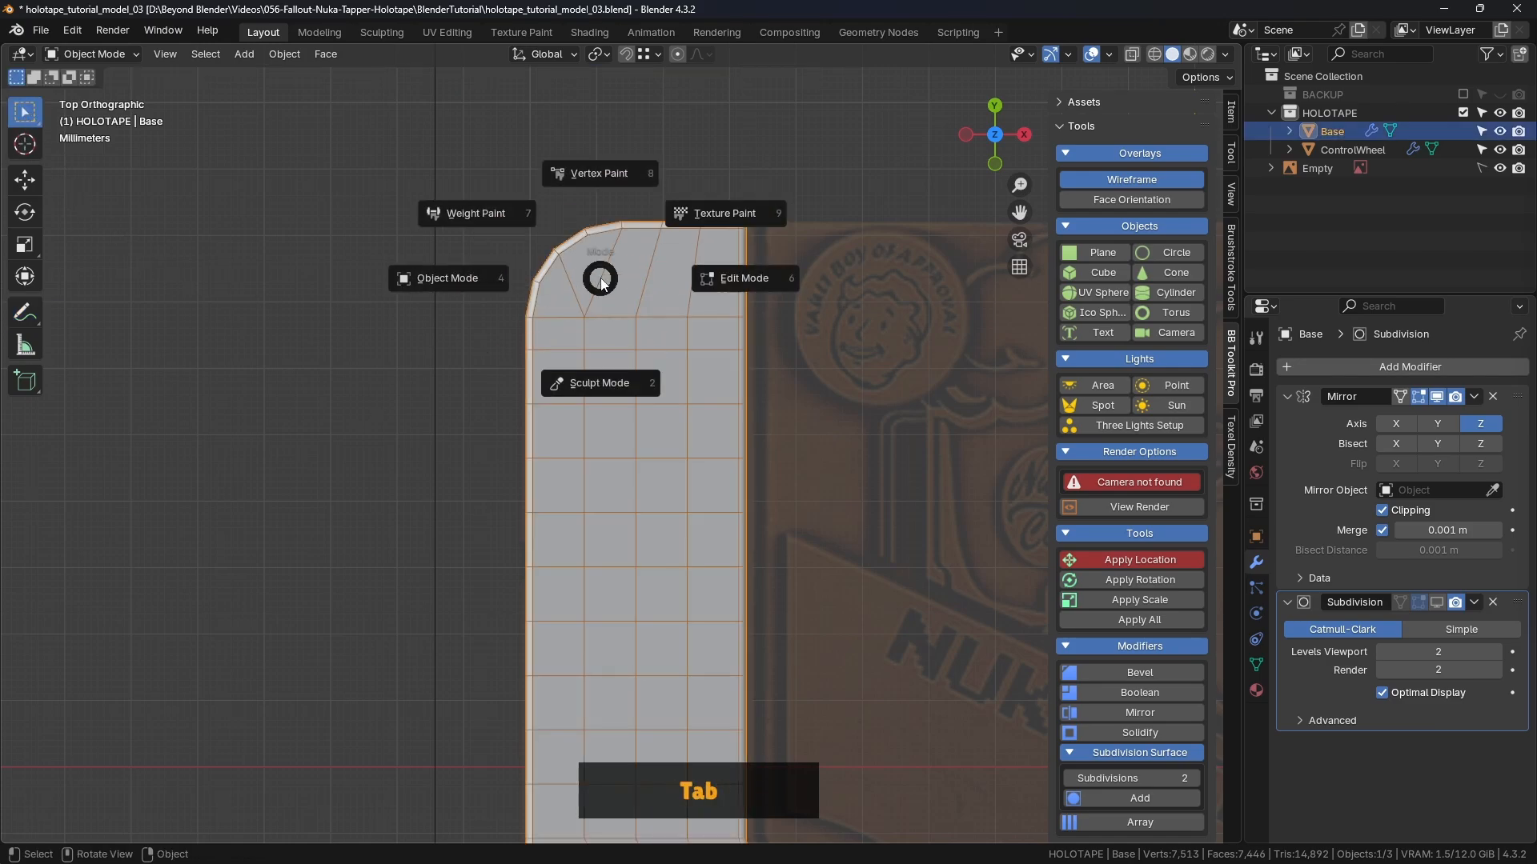
left_click(616, 279)
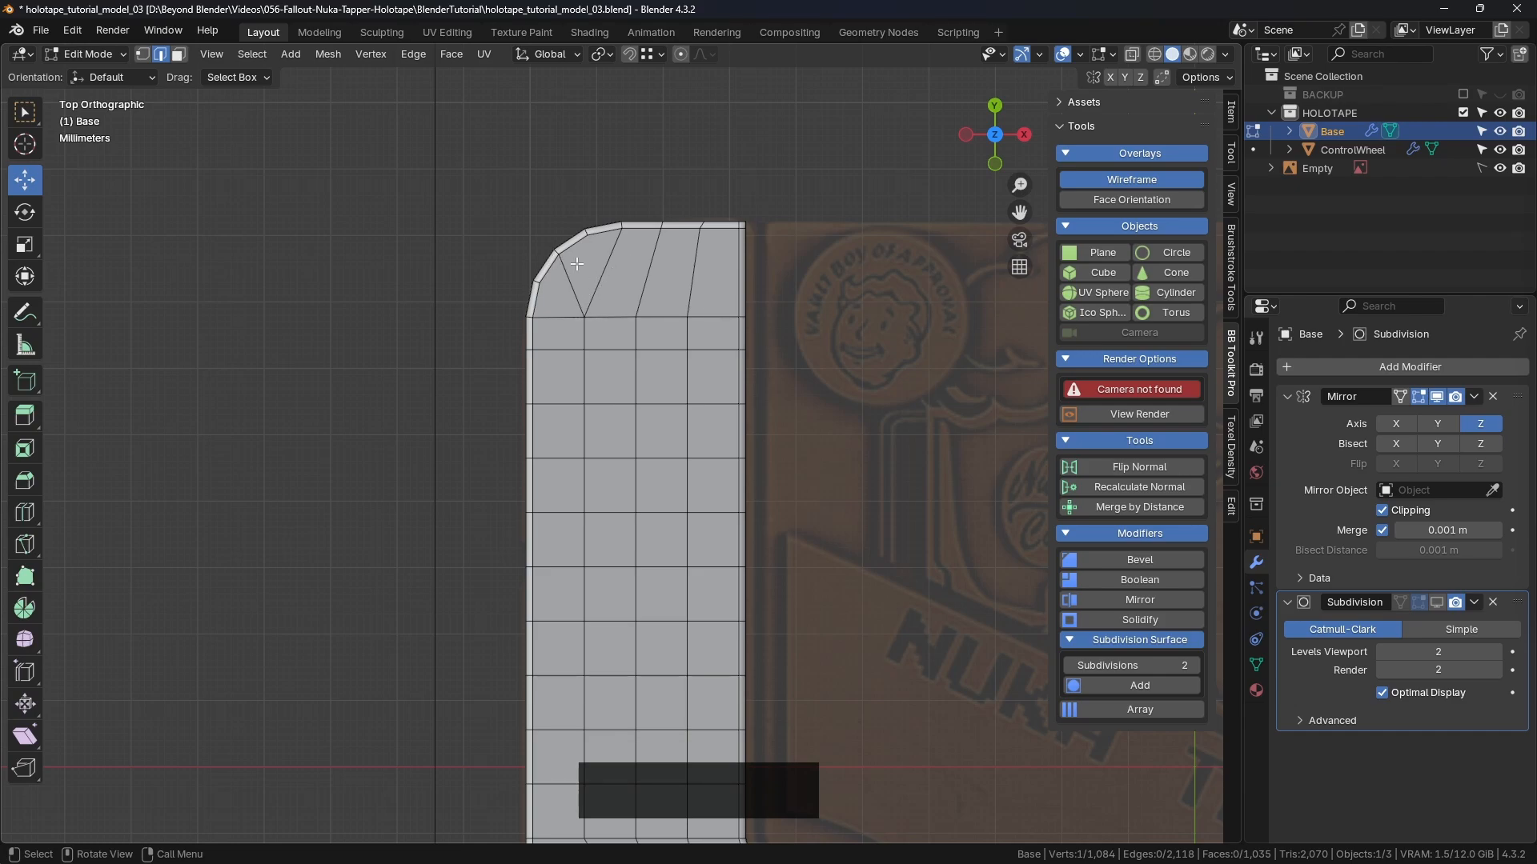
left_click(608, 264, "ctrl")
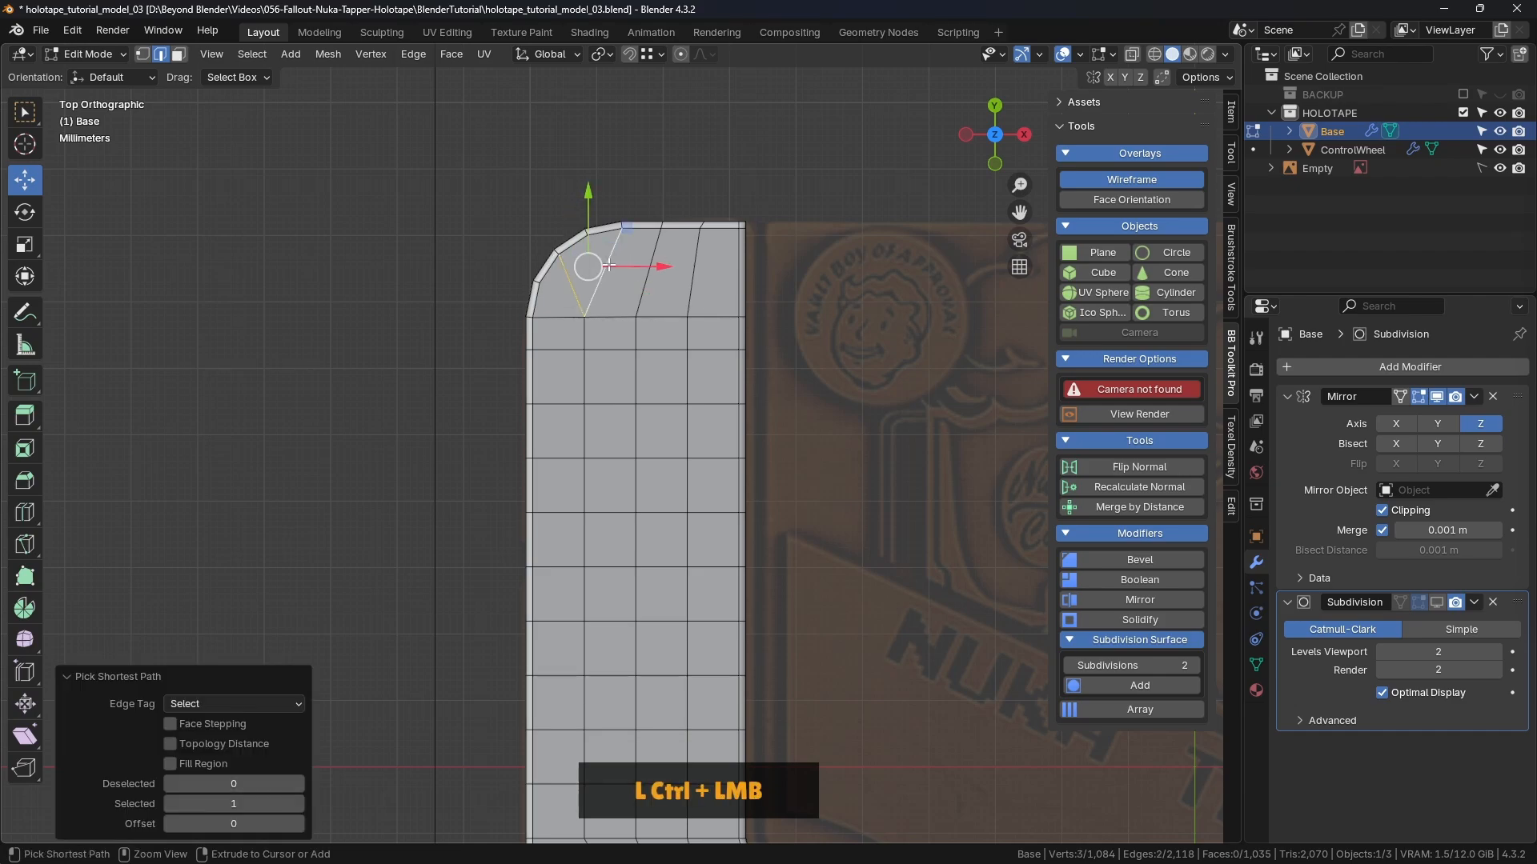
left_click(650, 267, "ctrl")
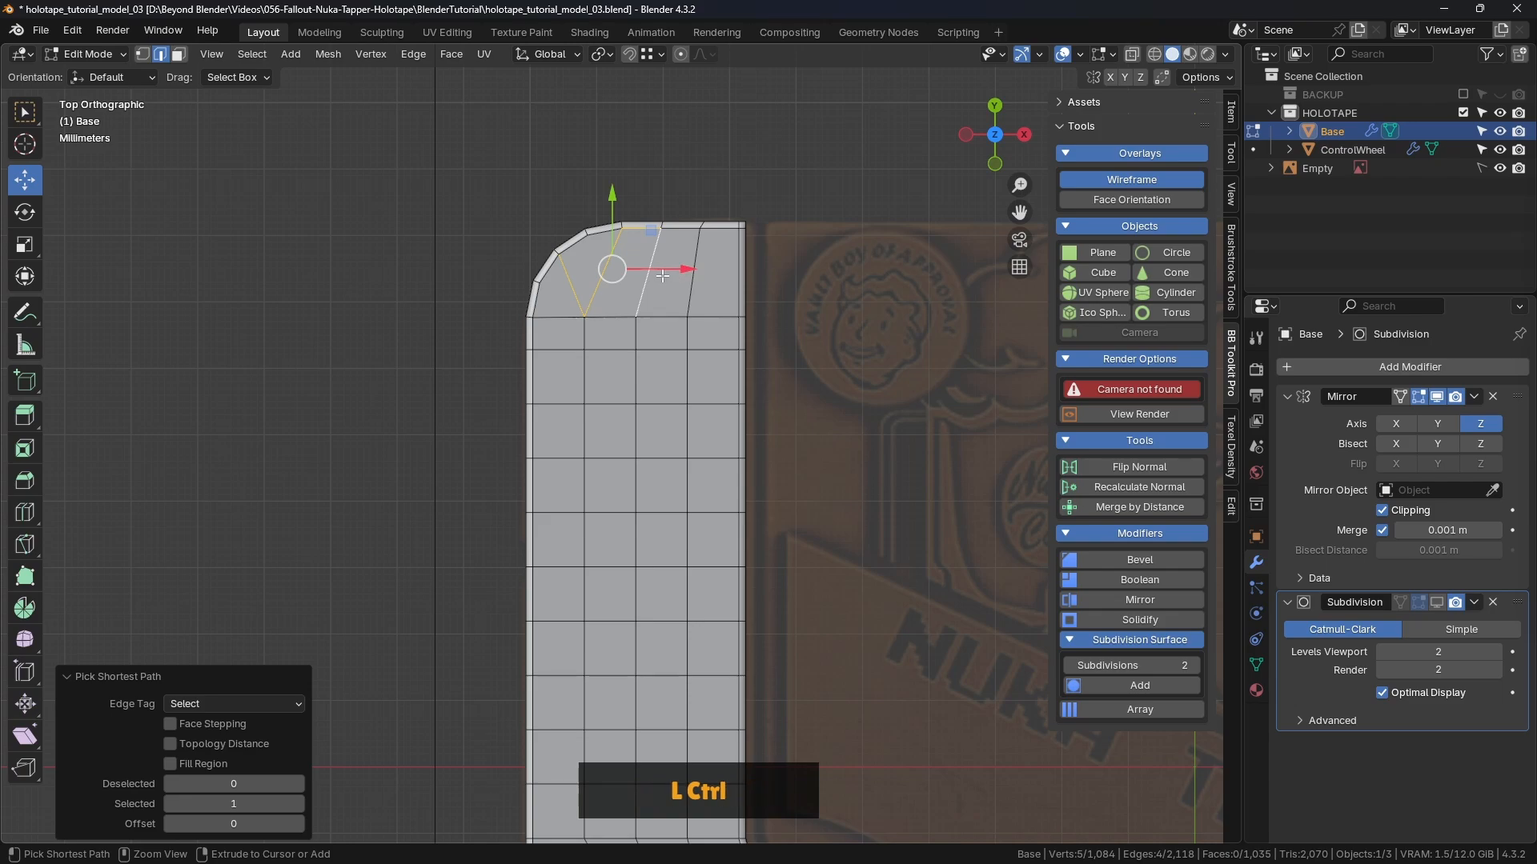
left_click(649, 268, "ctrl")
left_click(643, 237)
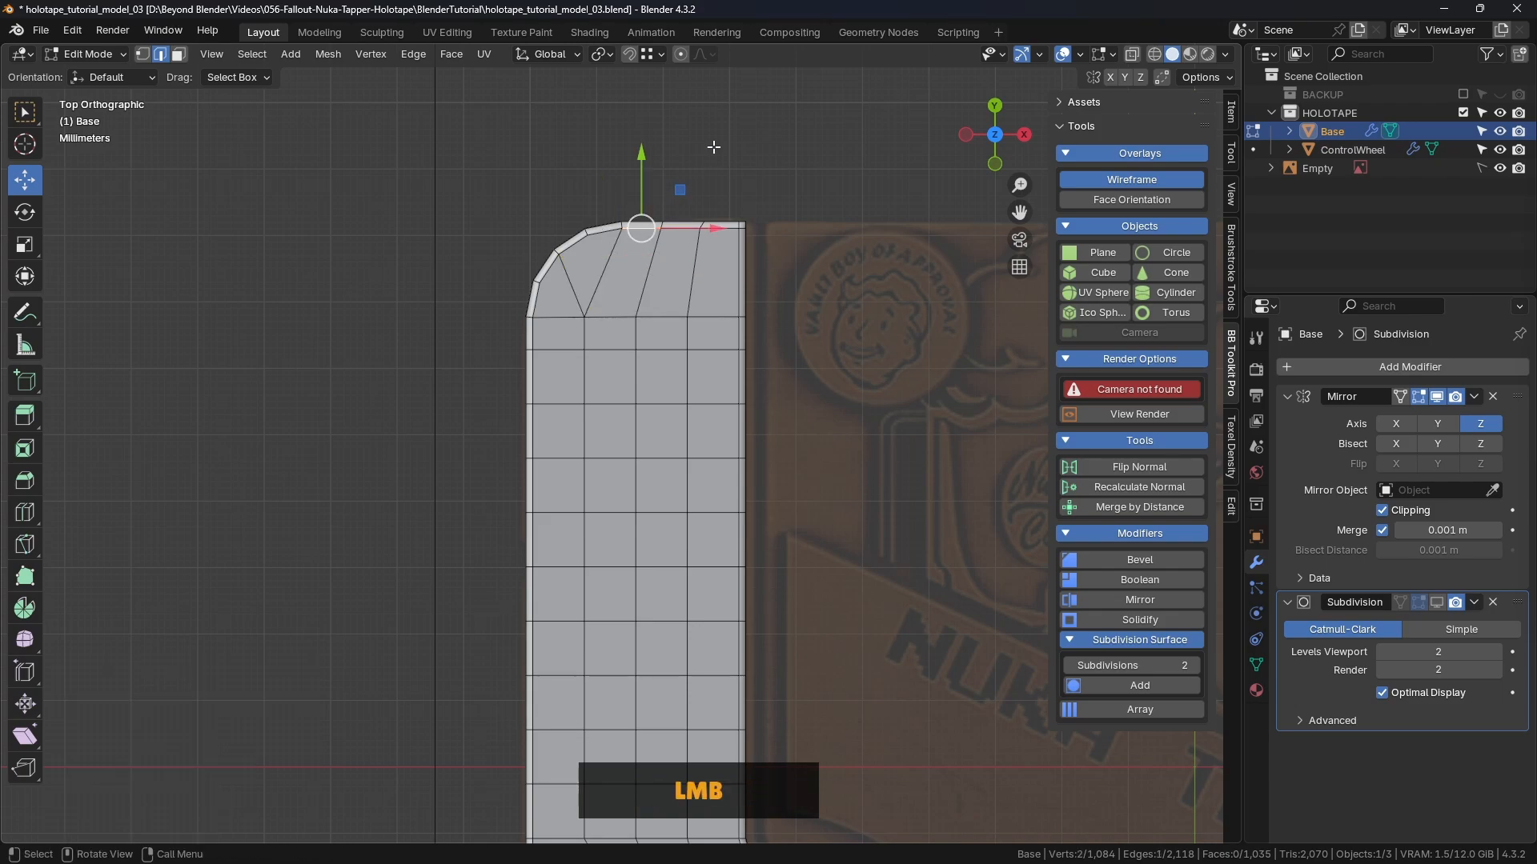
left_click(618, 247)
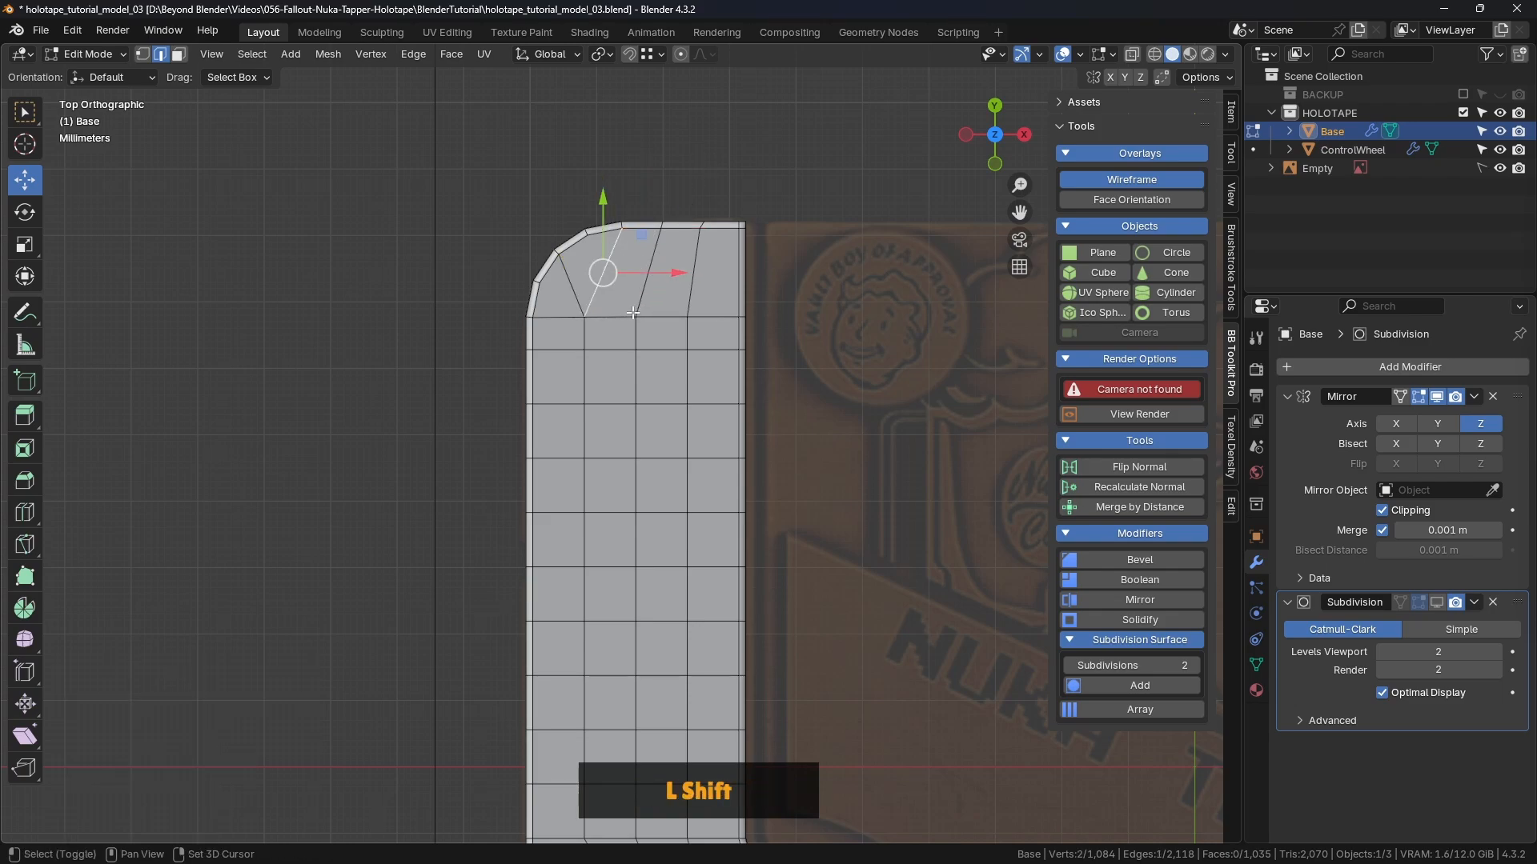
left_click(577, 283, "shift")
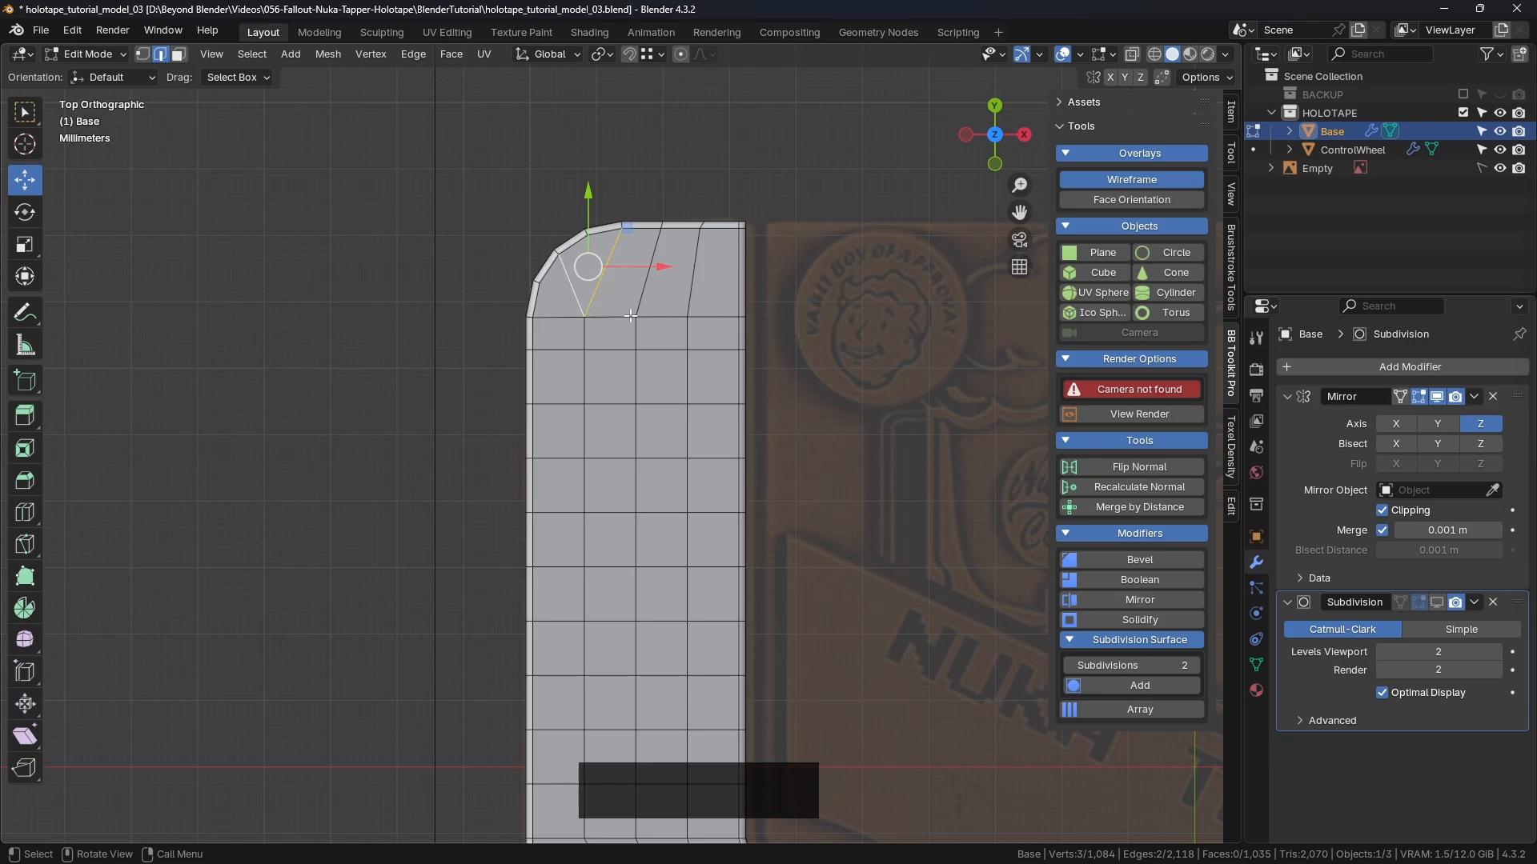
key("ctrl+Delete")
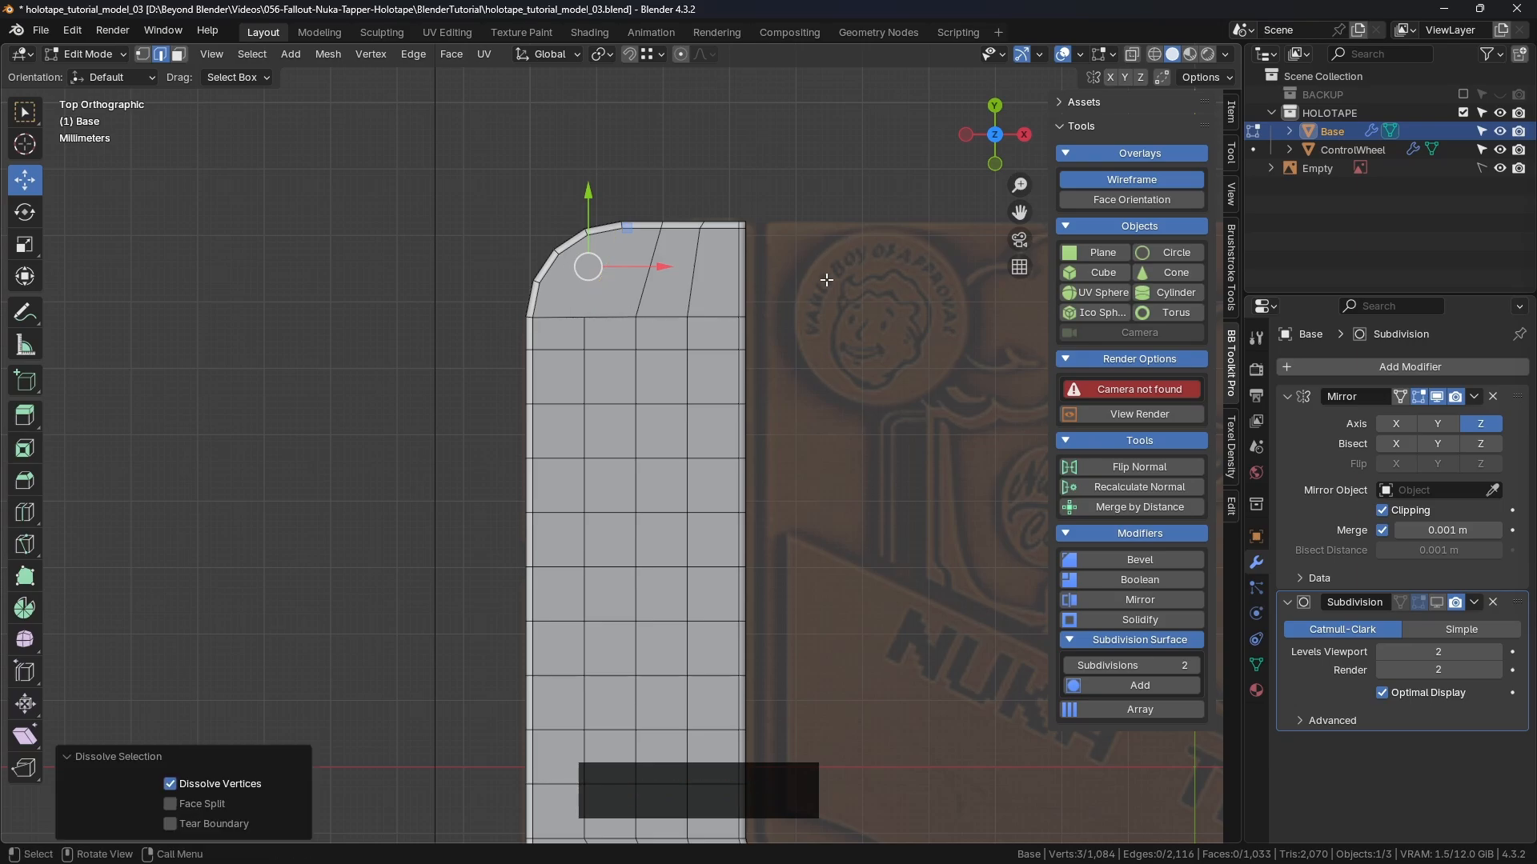
middle_click_drag(827, 279, 751, 320)
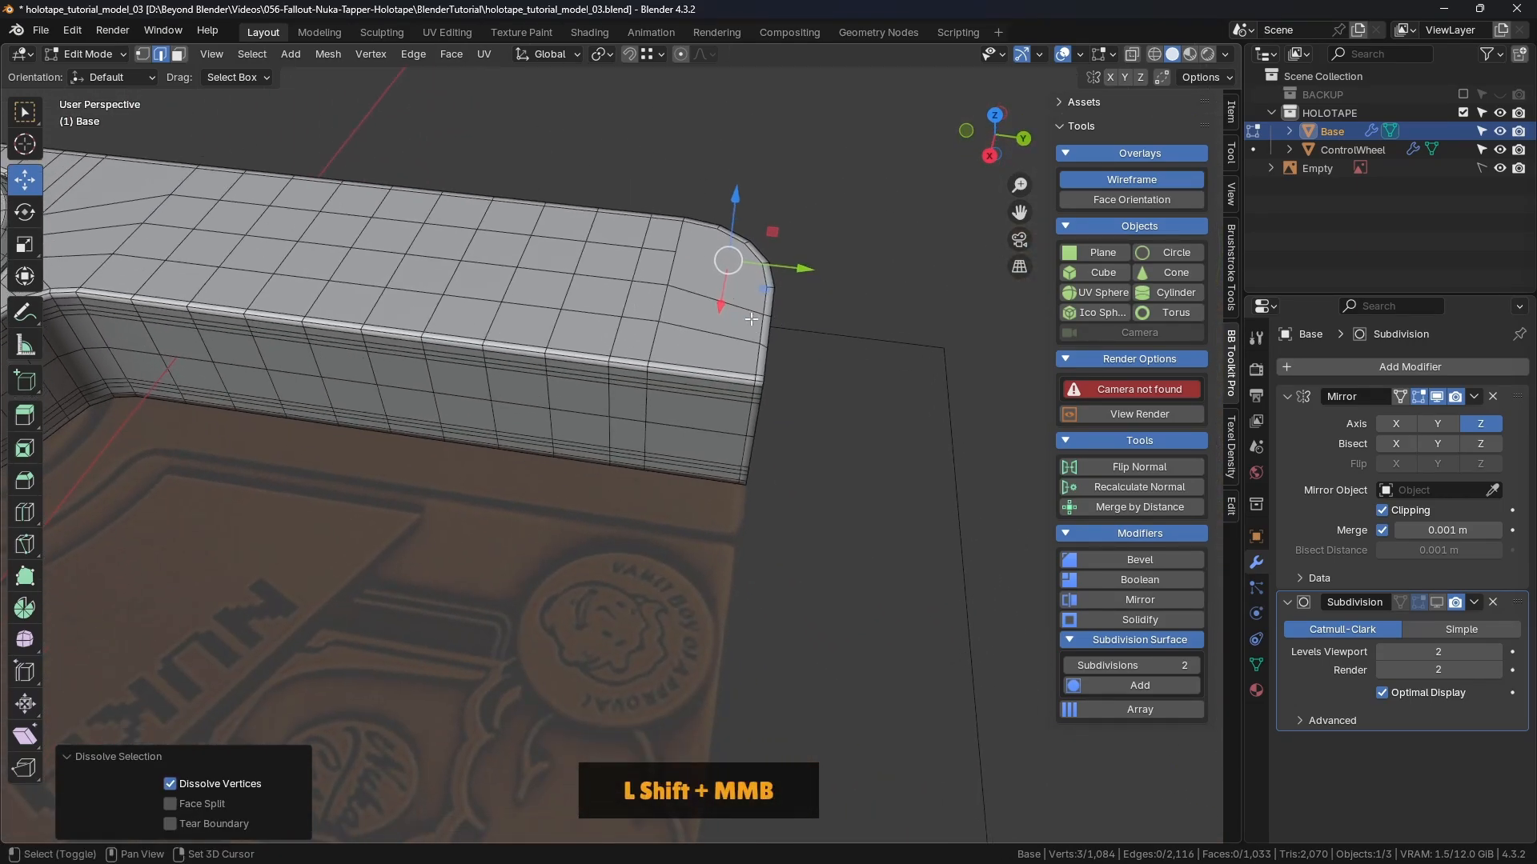
Step: Add a loop cut down the Base's side, sliding it close to the top-left corner
key("ctrl+r")
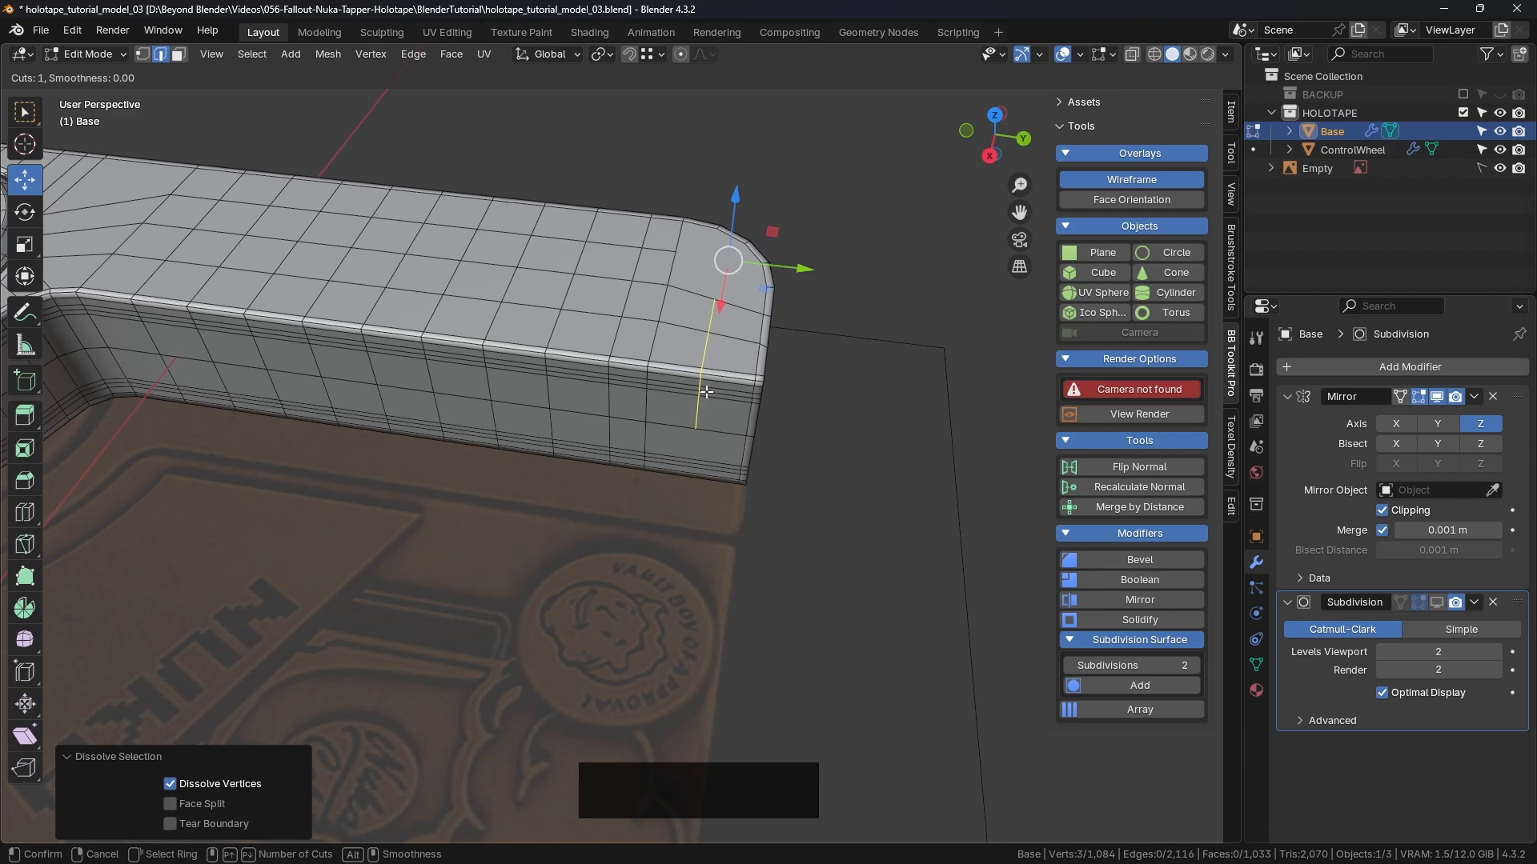
left_click(706, 392)
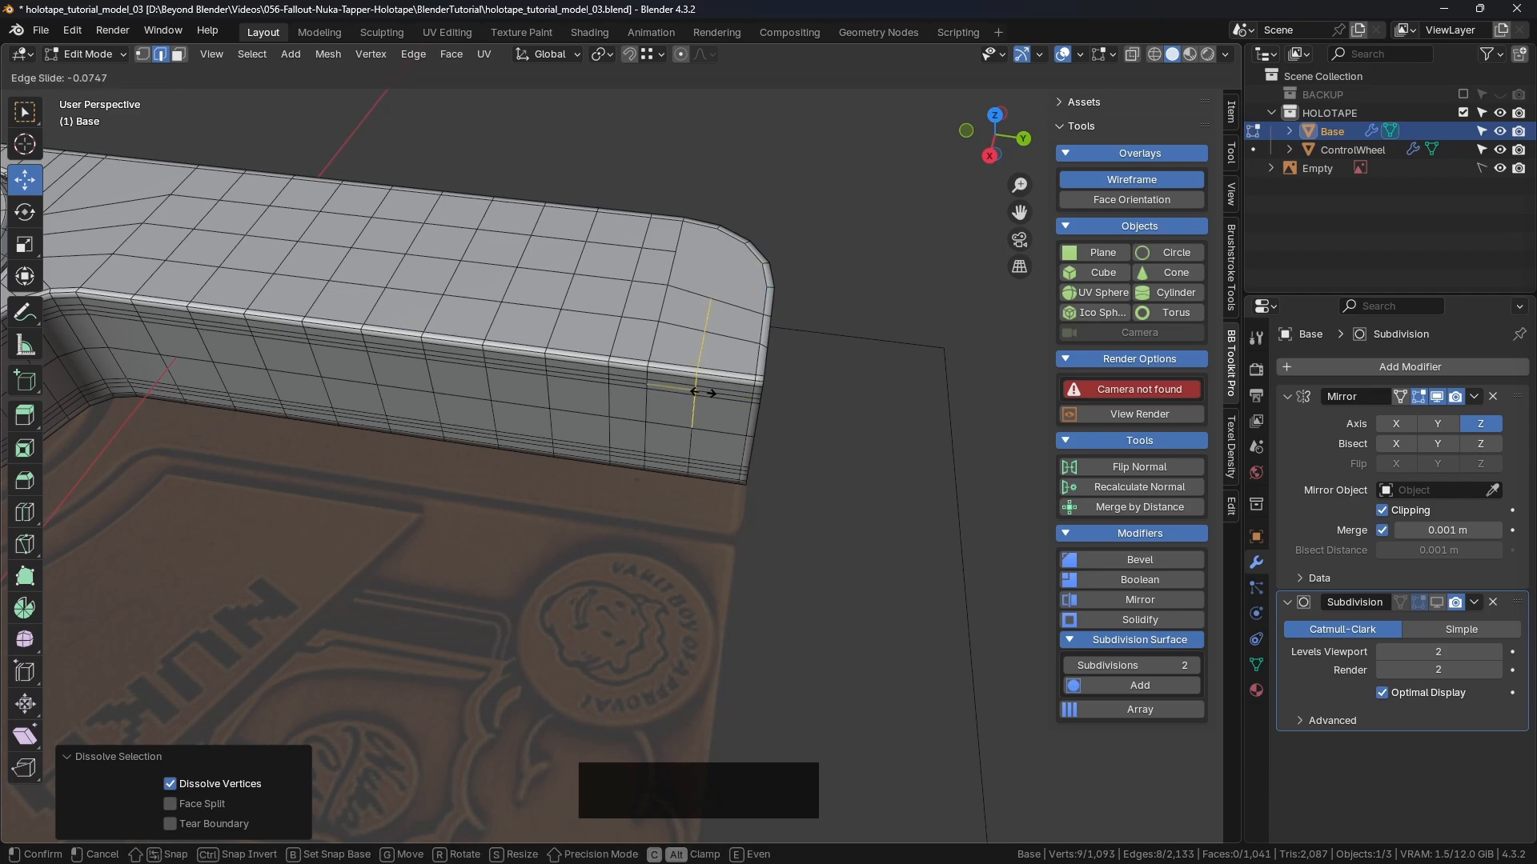
key("ctrl")
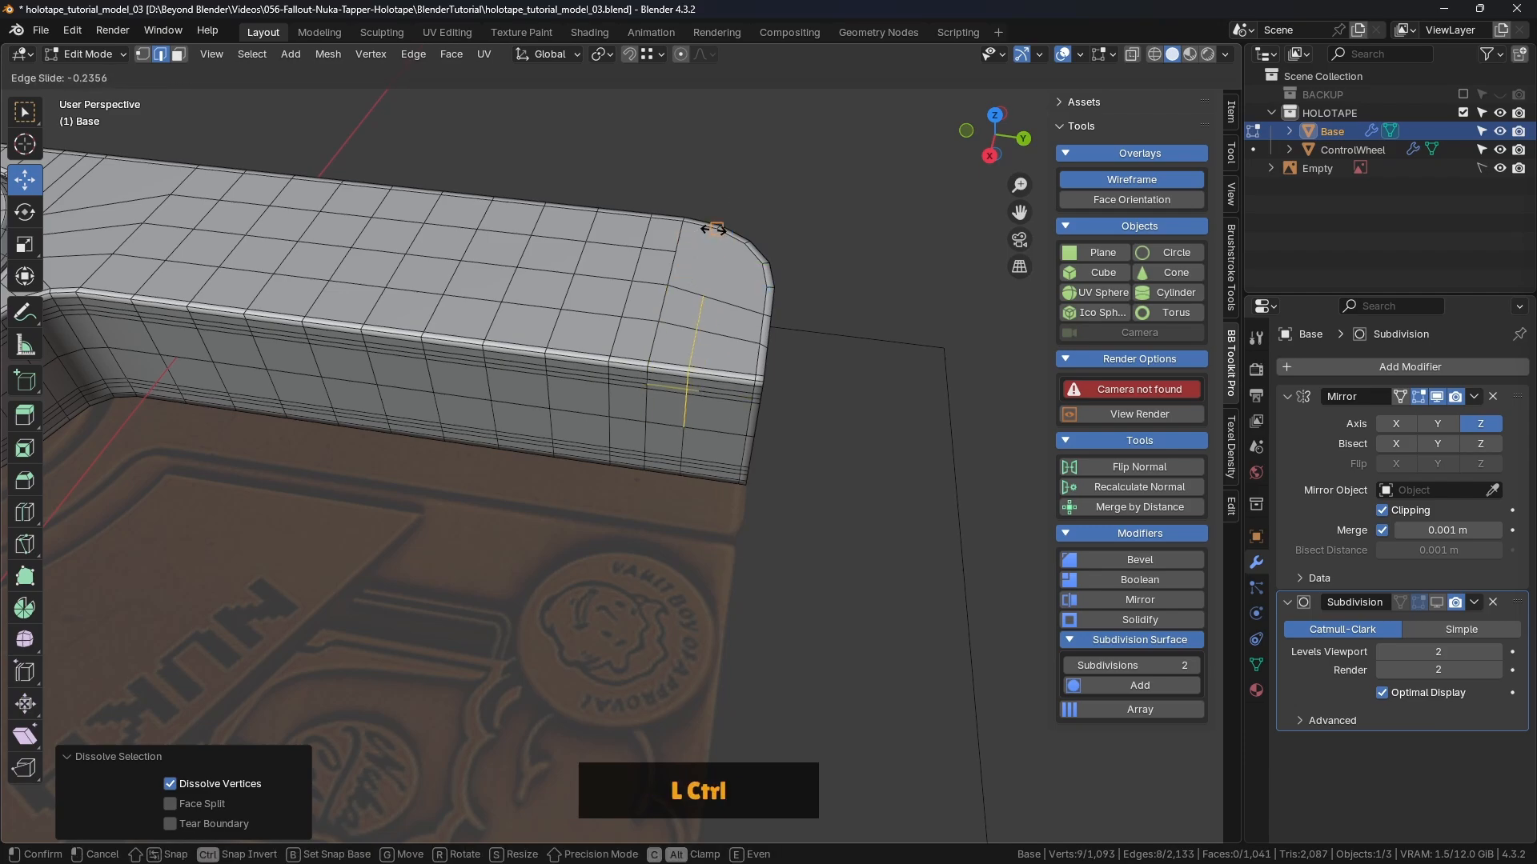
left_click(716, 230, "ctrl")
left_click(785, 195)
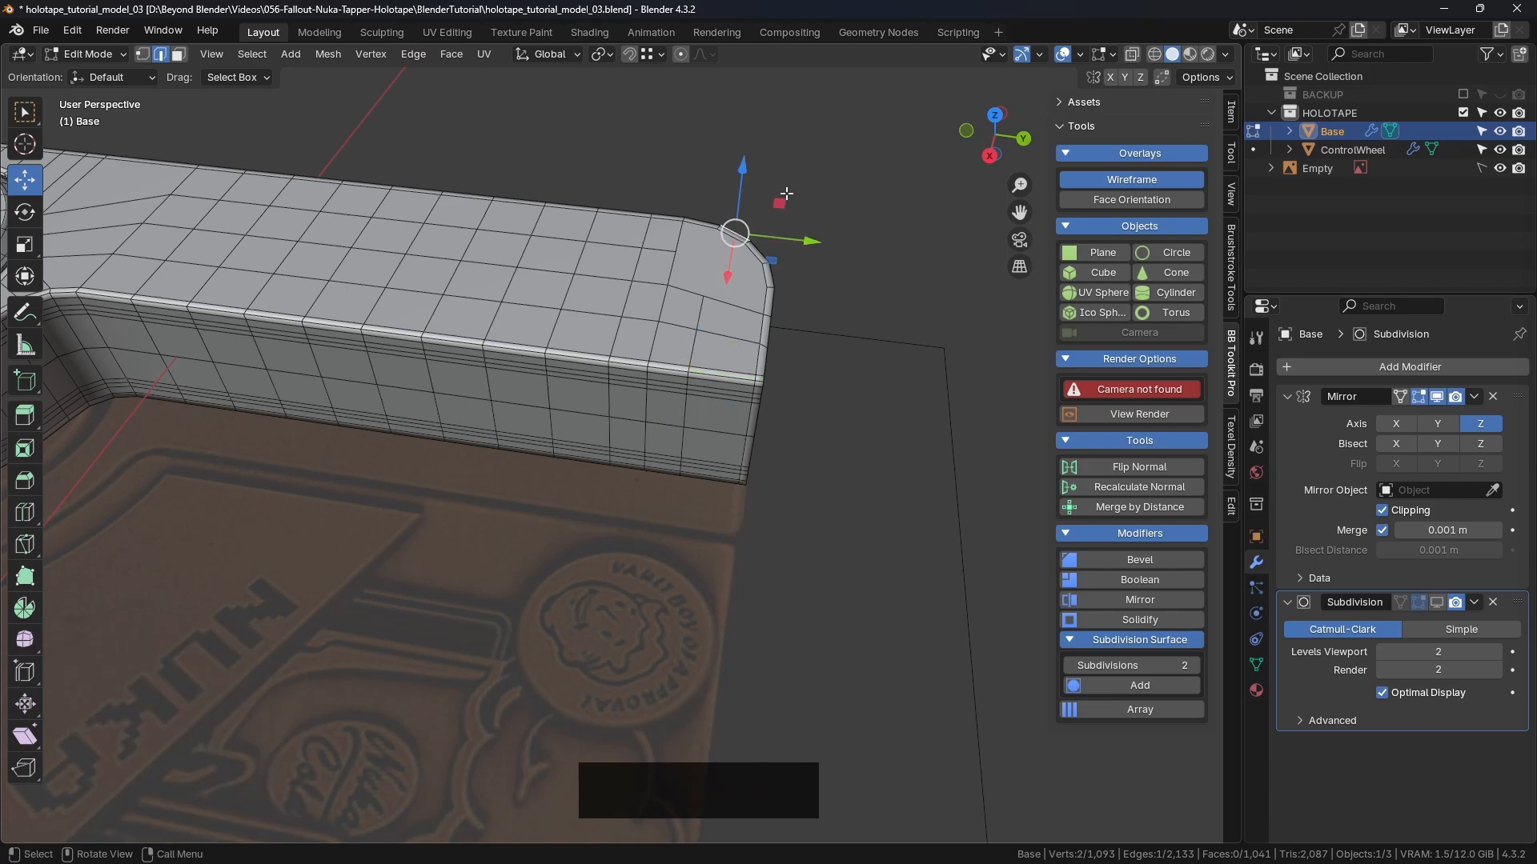
middle_click_drag(785, 196, 823, 281)
left_click(770, 135)
middle_click_drag(770, 136, 703, 330)
Step: Connect the top corner vertex to the vertex below it with a new edge
key("1")
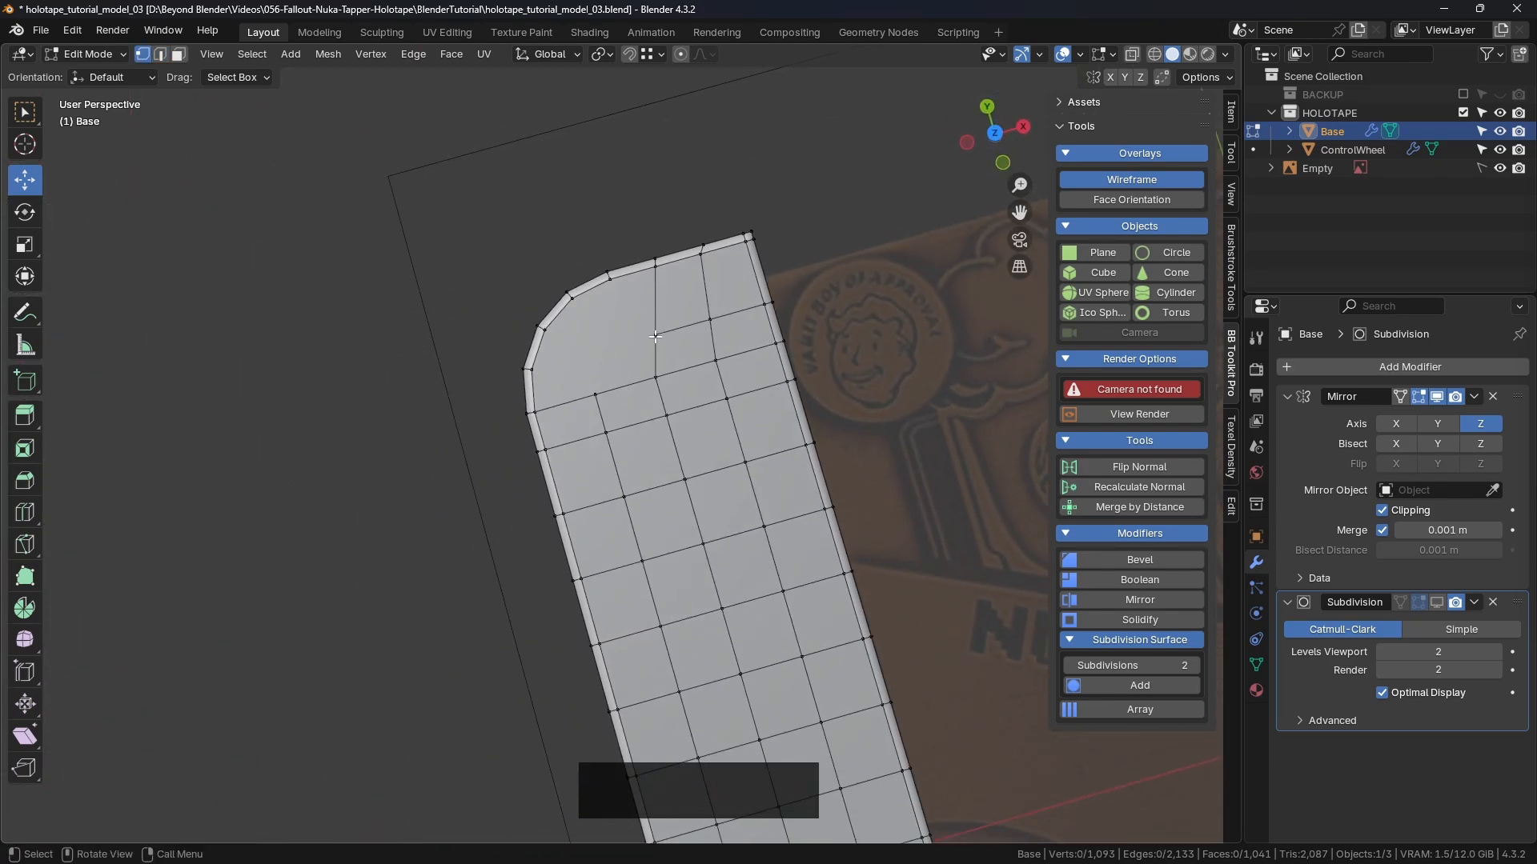
left_click(656, 334)
left_click(543, 372, "shift")
left_click(484, 425)
middle_click_drag(483, 425, 663, 276, "shift")
left_click(647, 218)
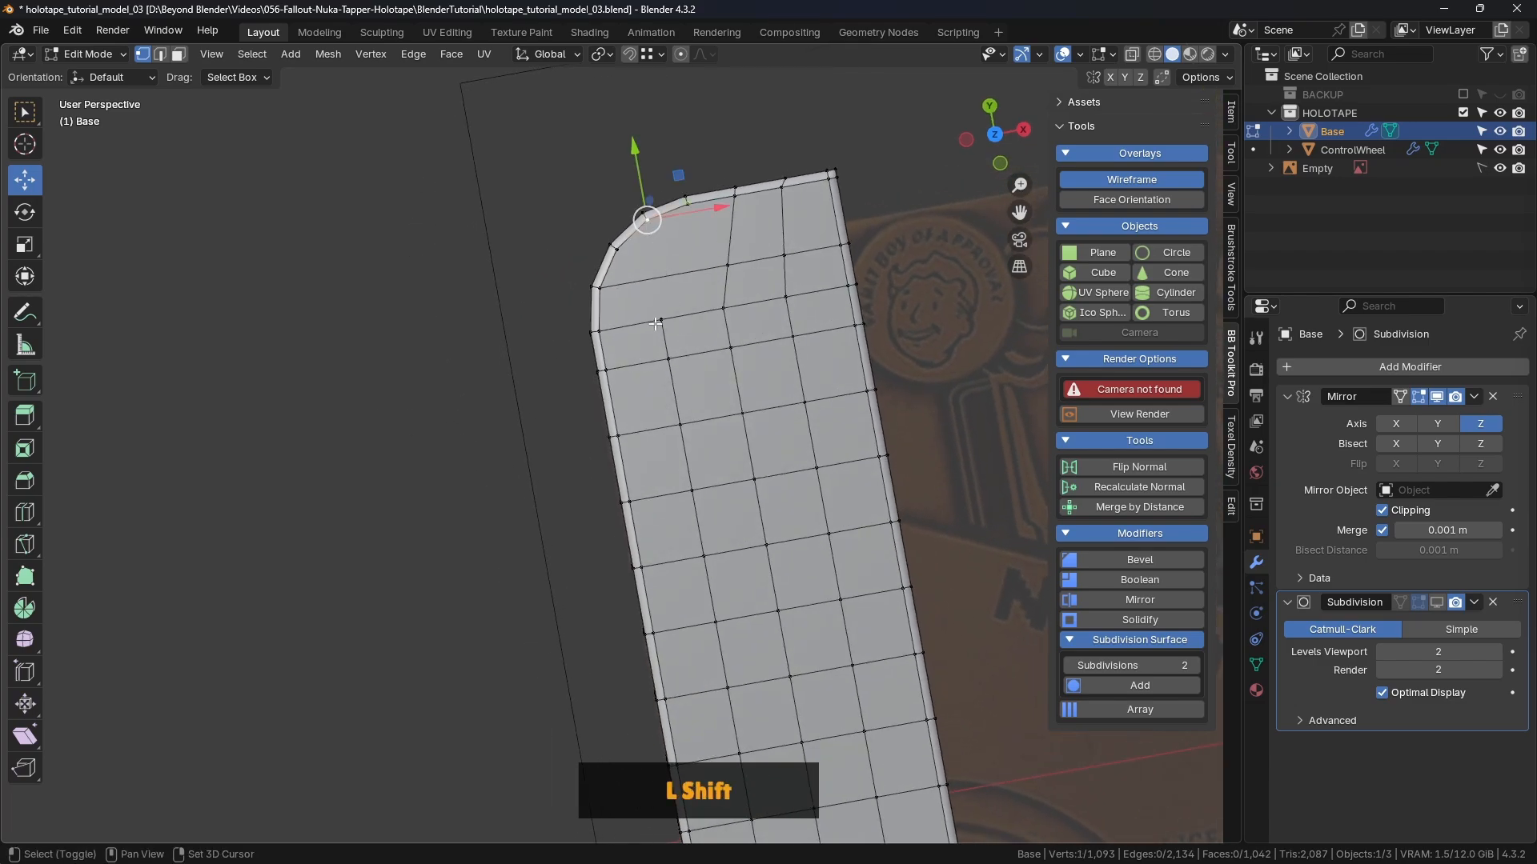
left_click(661, 320, "shift")
key("j")
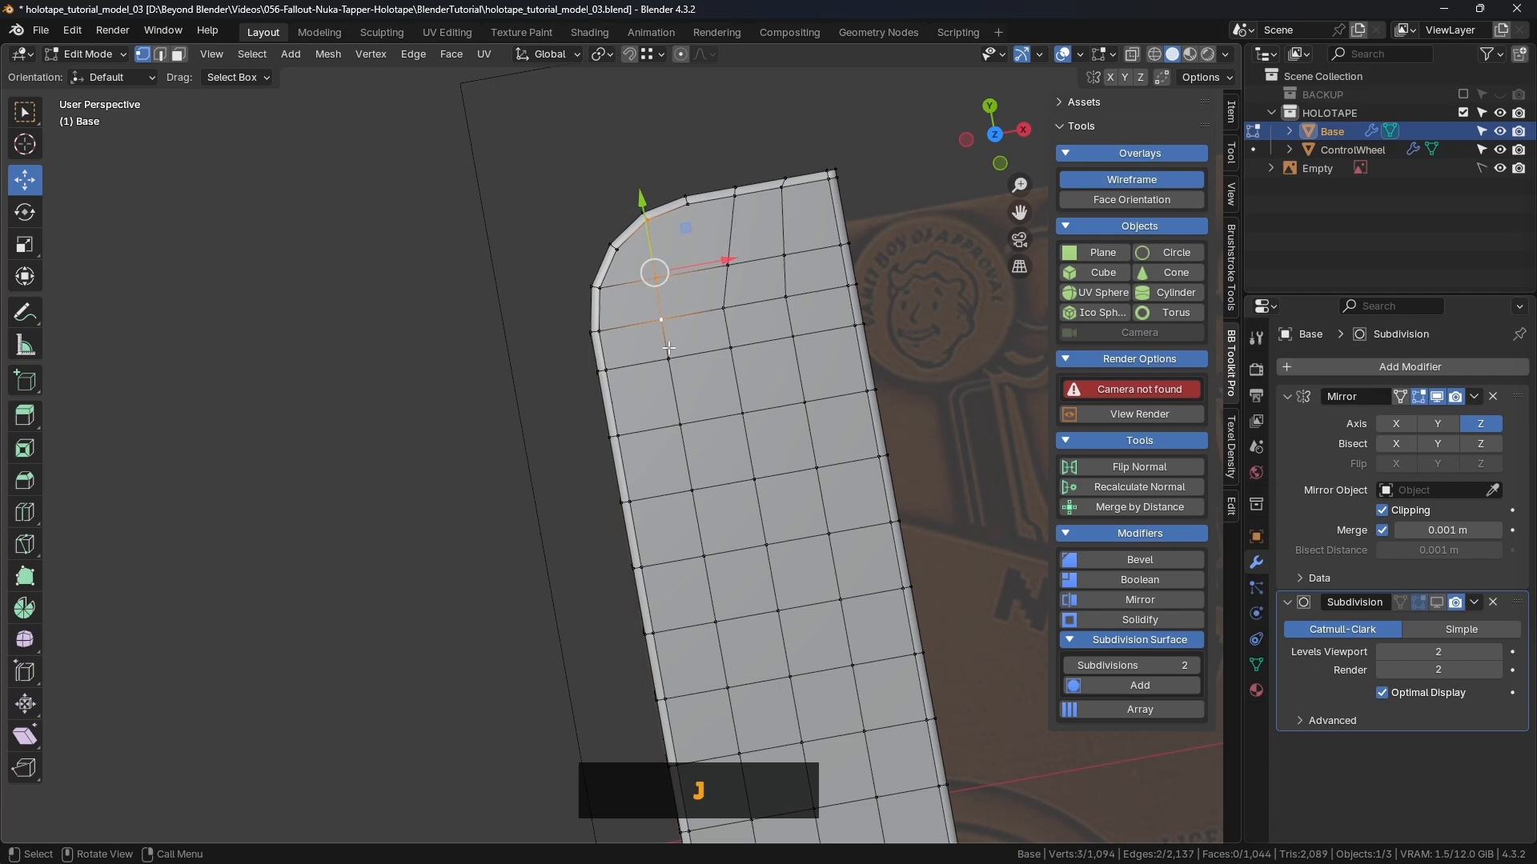
left_click(398, 247)
middle_click_drag(708, 226, 632, 160, "shift")
Step: Bring up the older fallout_nuka_tapper_holotape_test_09.blend for comparison
scroll(627, 230, "down", 3)
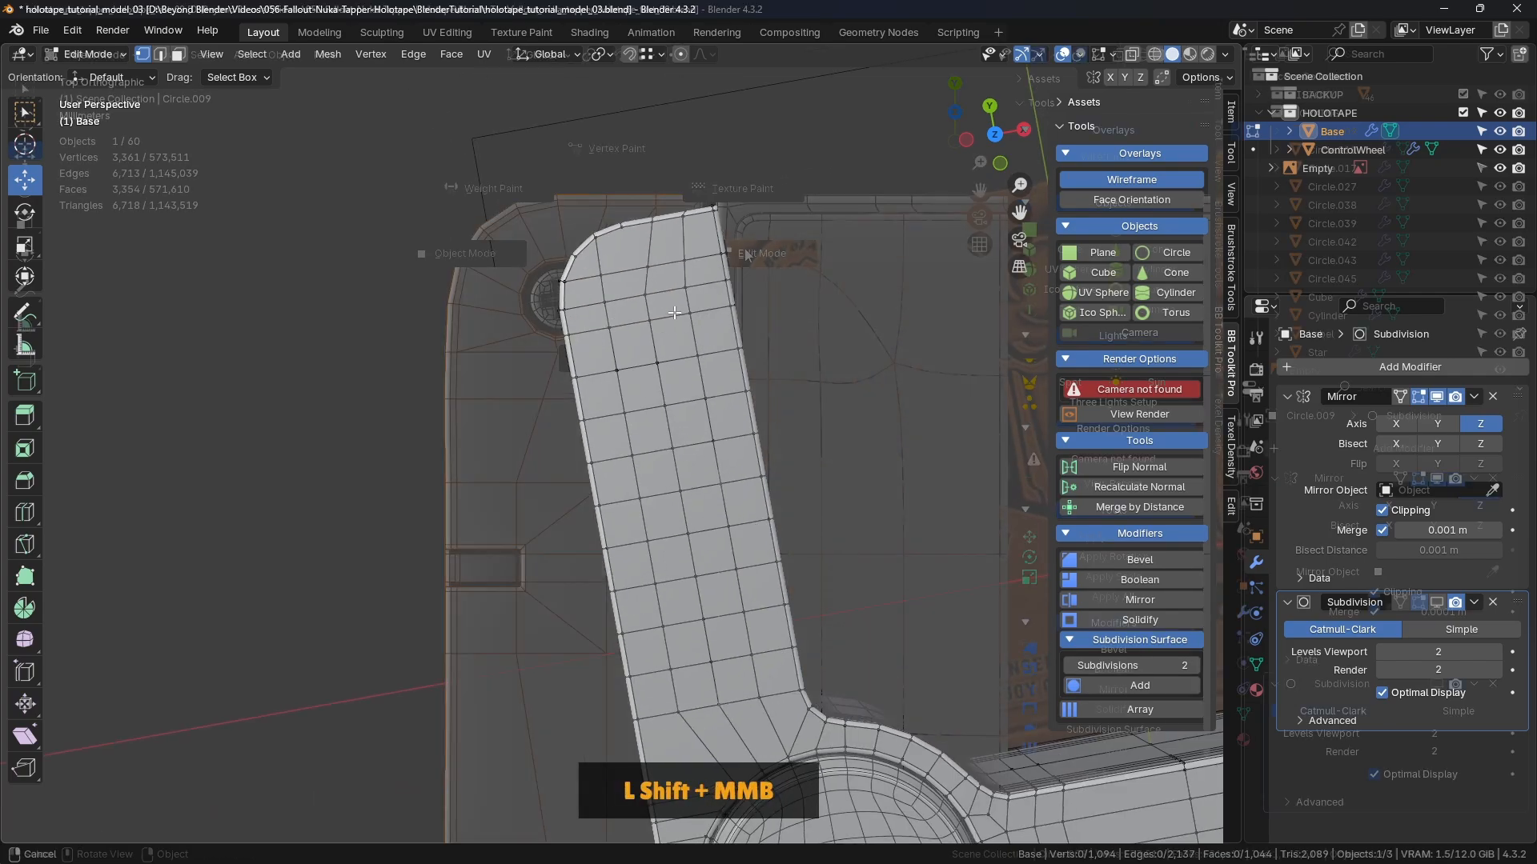
left_click(615, 121)
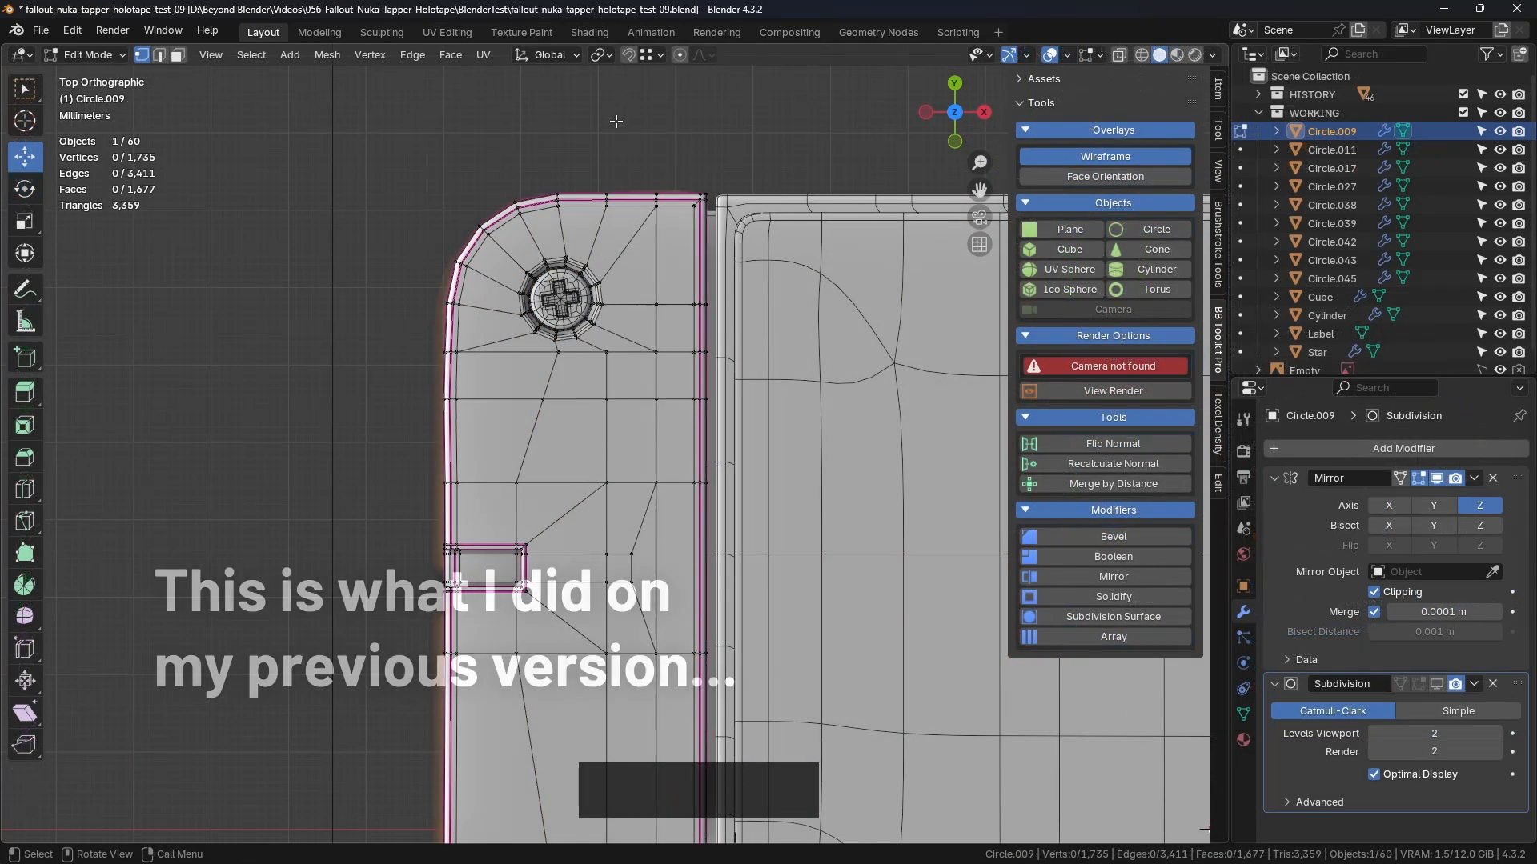
left_click(616, 121)
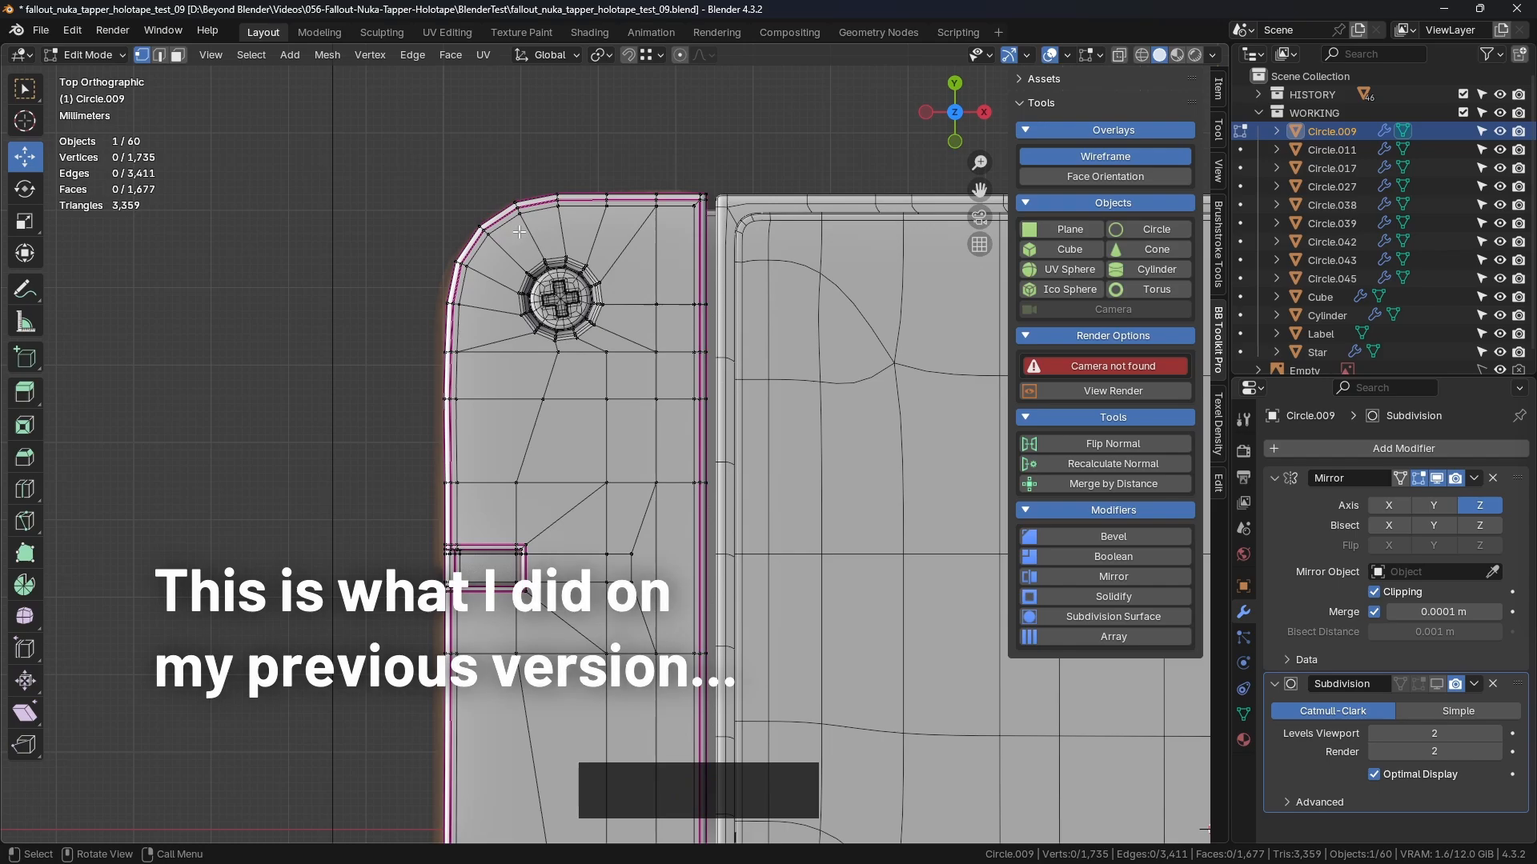
Step: Return to holotape_tutorial_model_03.blend and frame the Base's top-left corner in Top view
scroll(569, 277, "down", 3)
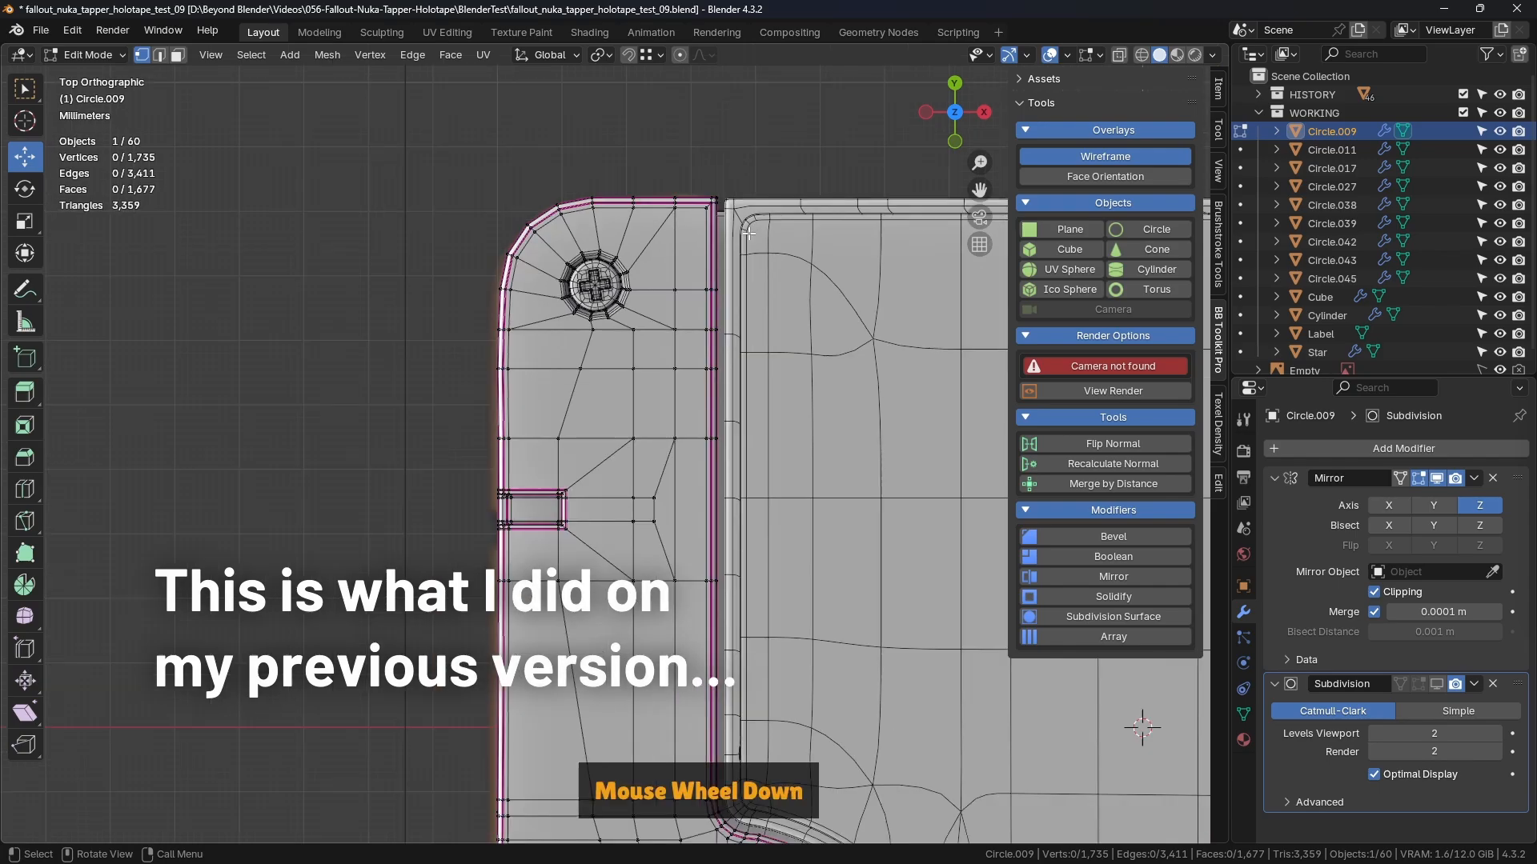
key("alt+Tab")
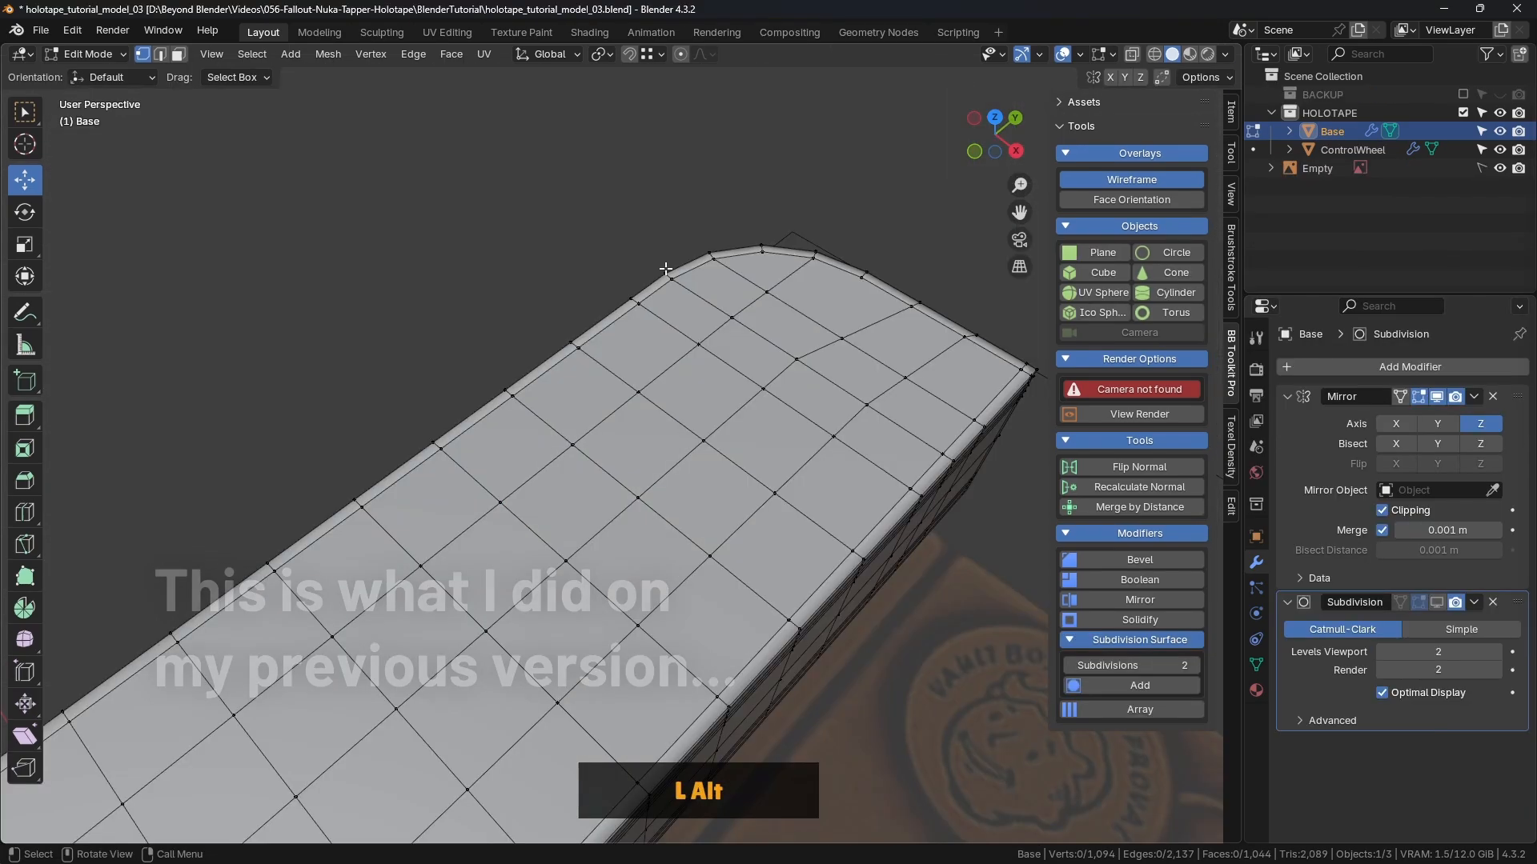
mouse_move(665, 269)
middle_mouse_down()
mouse_move(764, 326)
mouse_move(644, 276)
middle_mouse_up()
scroll(764, 326, "down", 2)
middle_click_drag(644, 277, 663, 296)
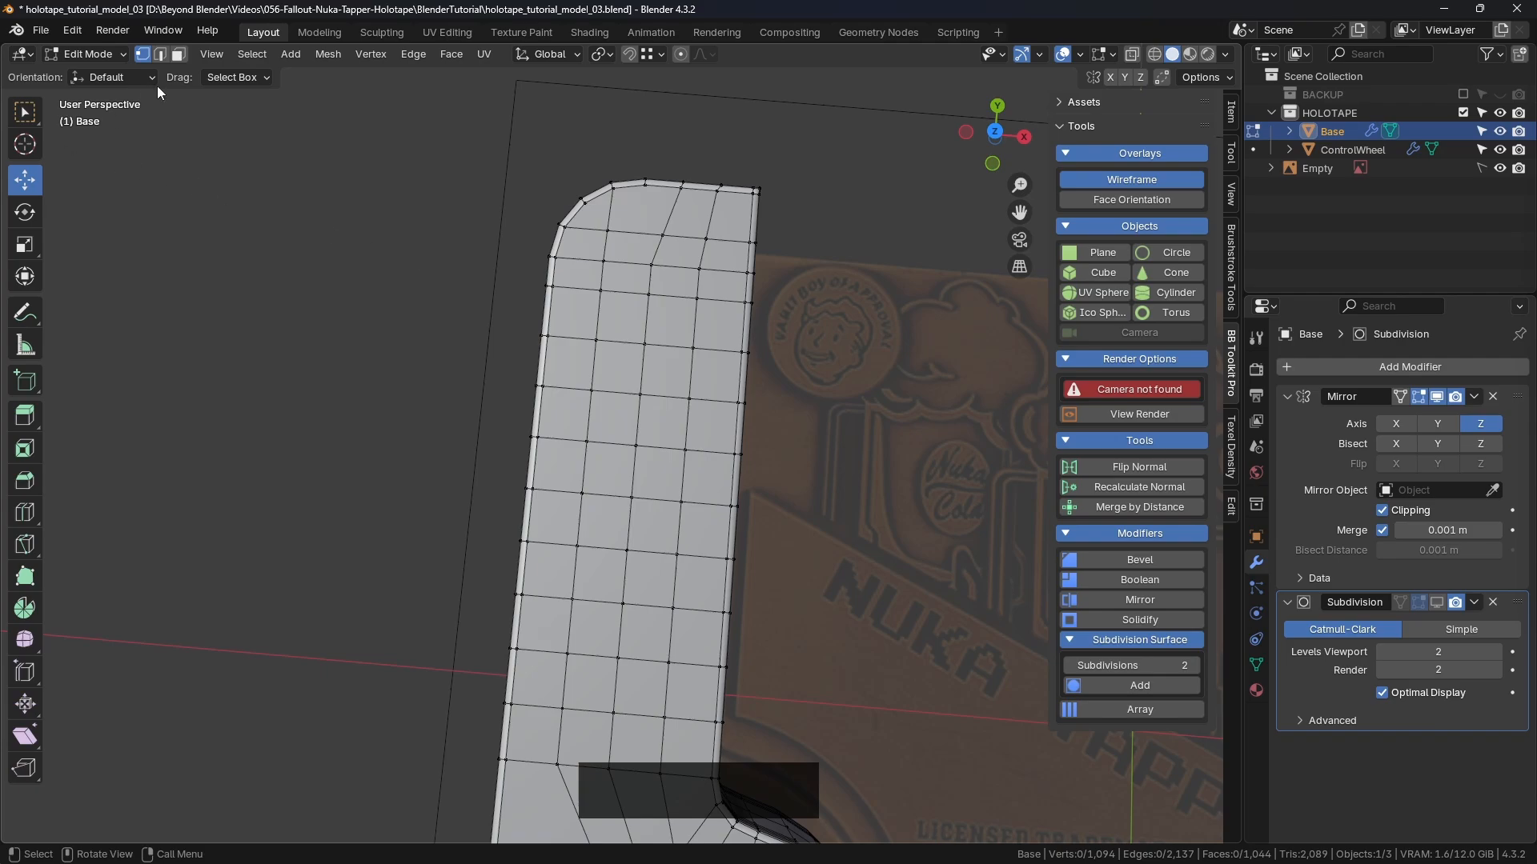
middle_click_drag(400, 200, 813, 152)
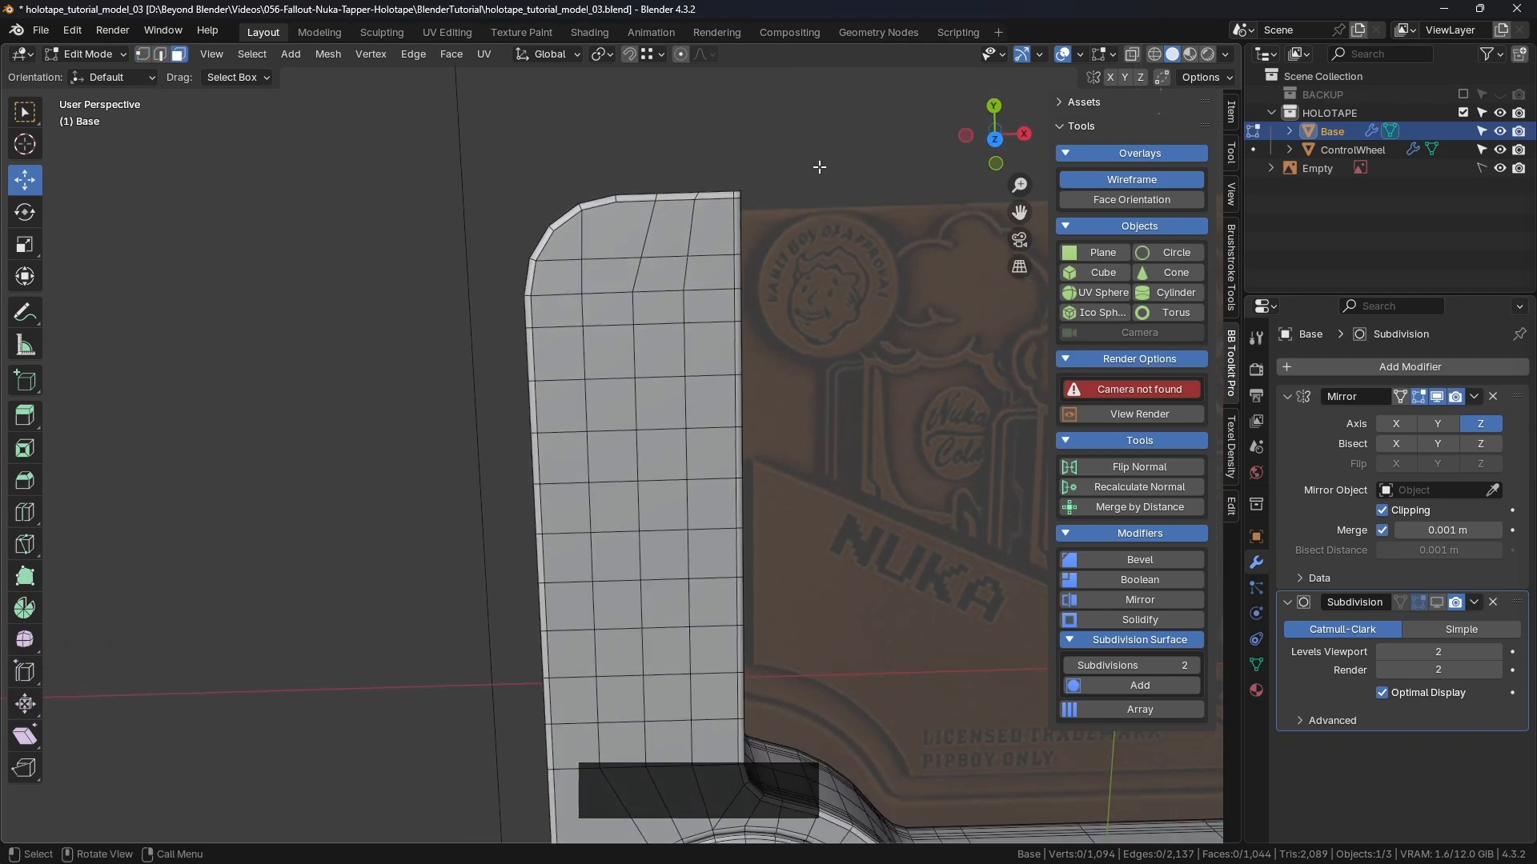
key("KP_7")
scroll(652, 289, "up", 2)
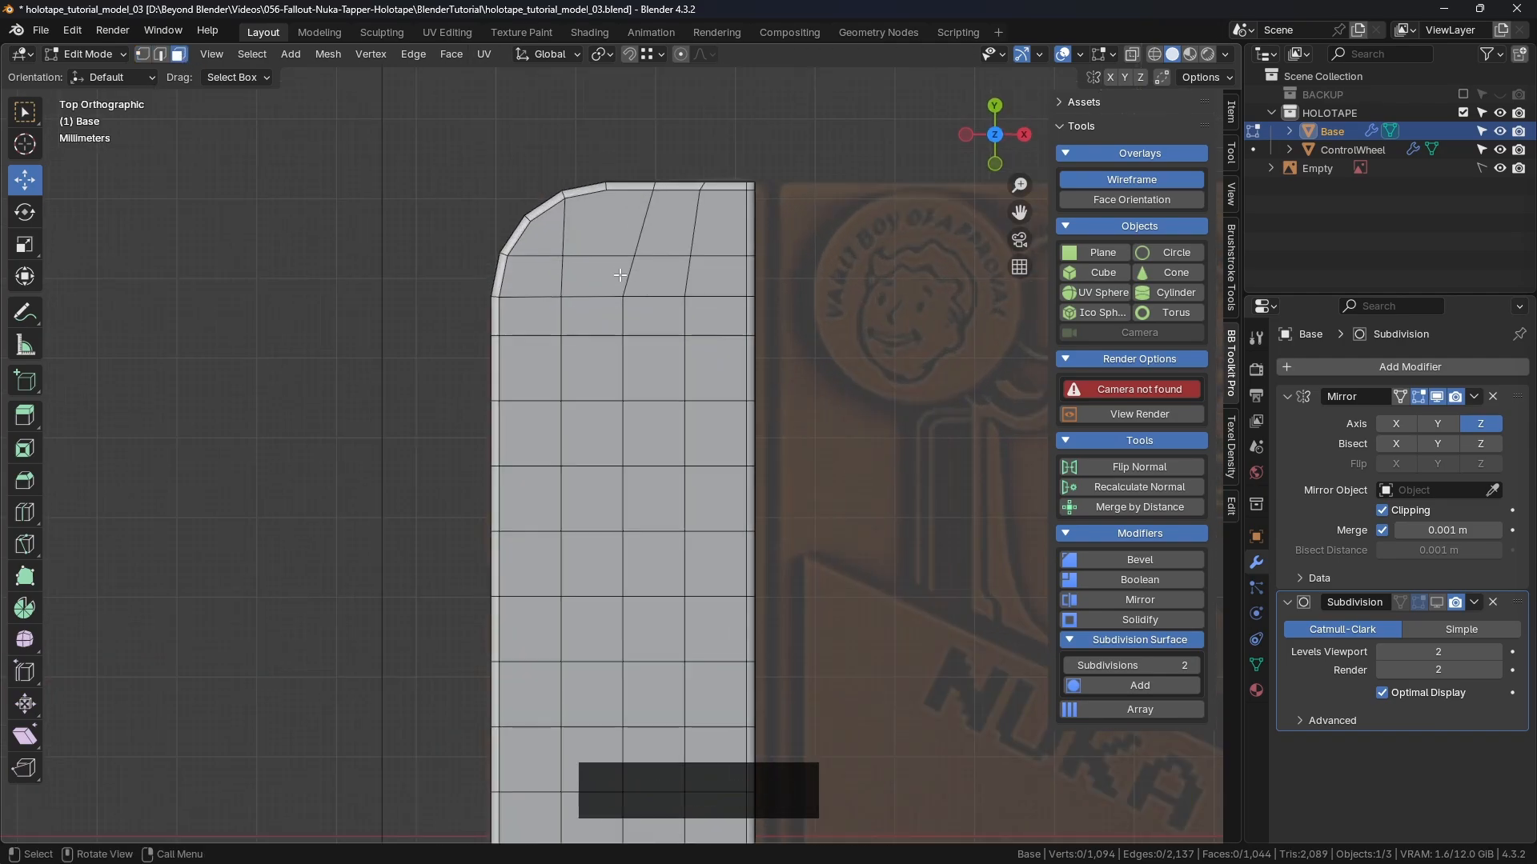
Step: Select the twelve faces around the top-left corner and inset them
left_click(550, 245)
left_click(596, 230, "shift")
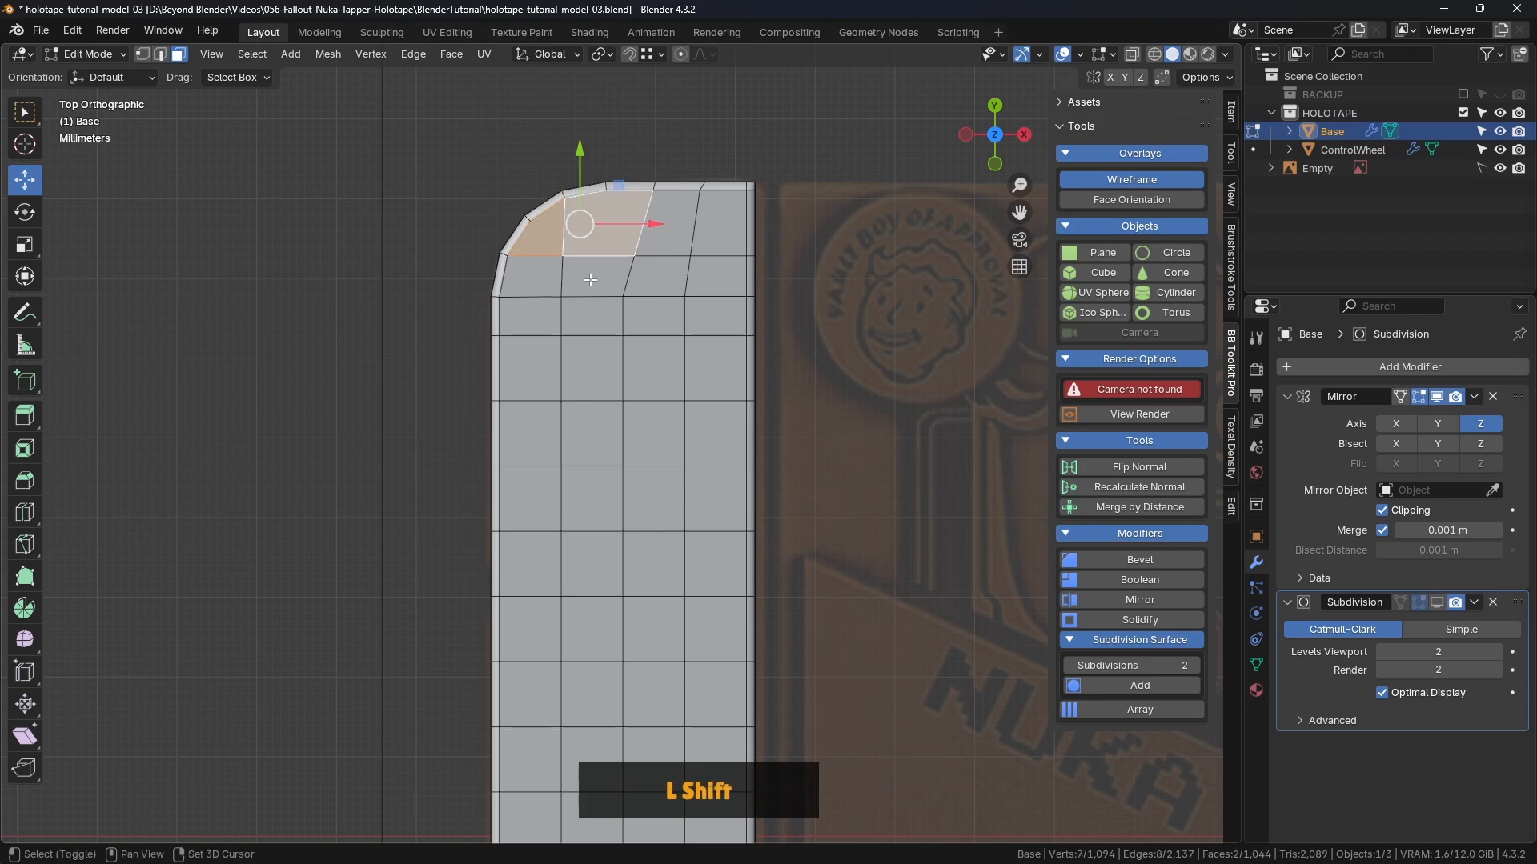
left_click(590, 276, "shift")
left_click(538, 278, "shift")
left_click(538, 322, "shift")
left_click(590, 318, "shift")
left_click(656, 318, "shift")
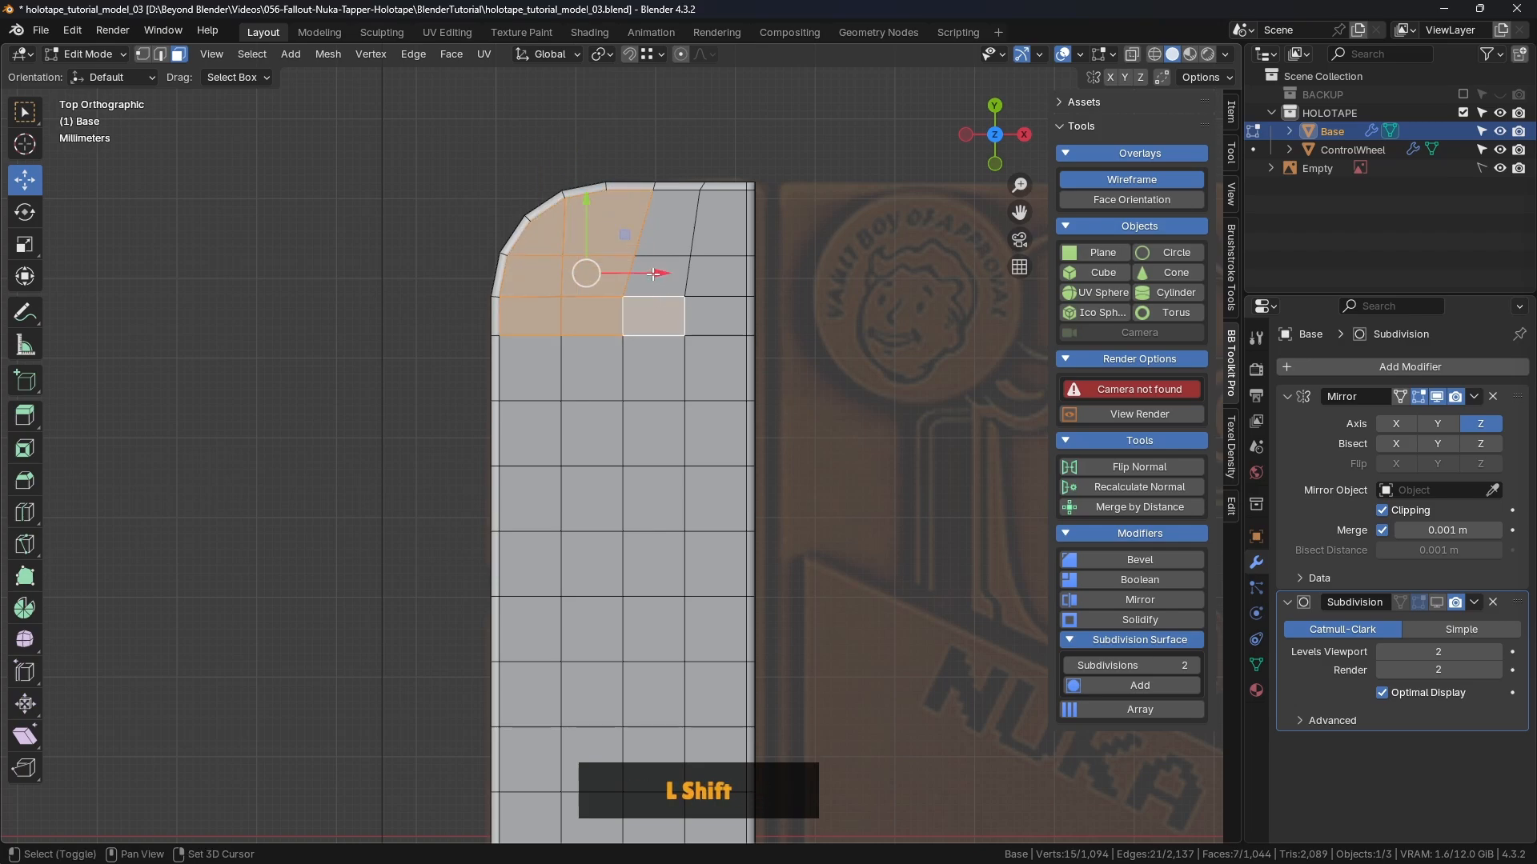
left_click(654, 276, "shift")
left_click(666, 228, "shift")
left_click(542, 373, "shift")
left_click(592, 369, "shift")
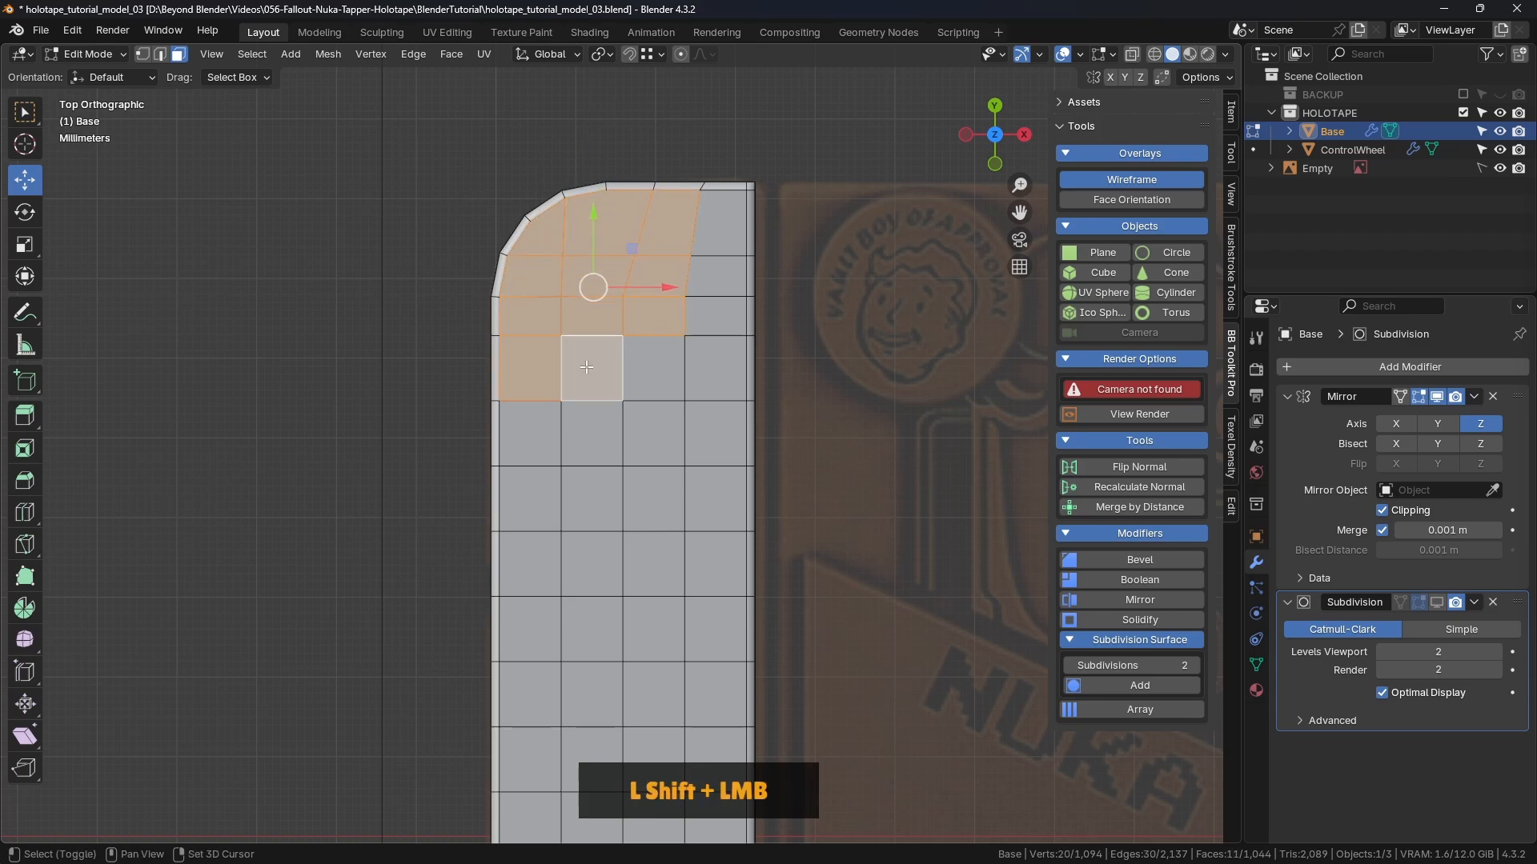
left_click(660, 372, "shift")
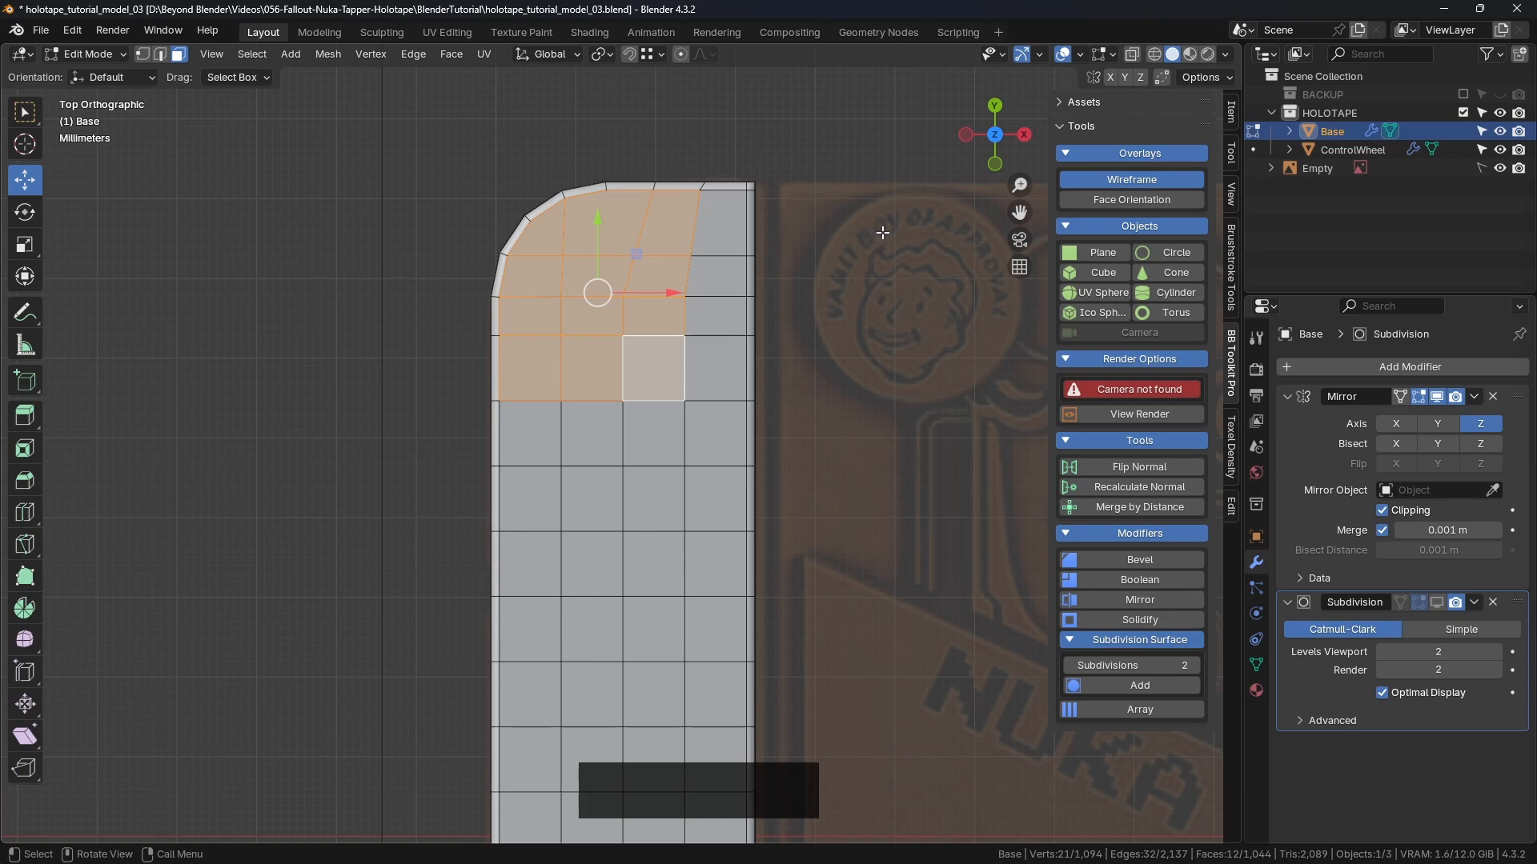
key("i")
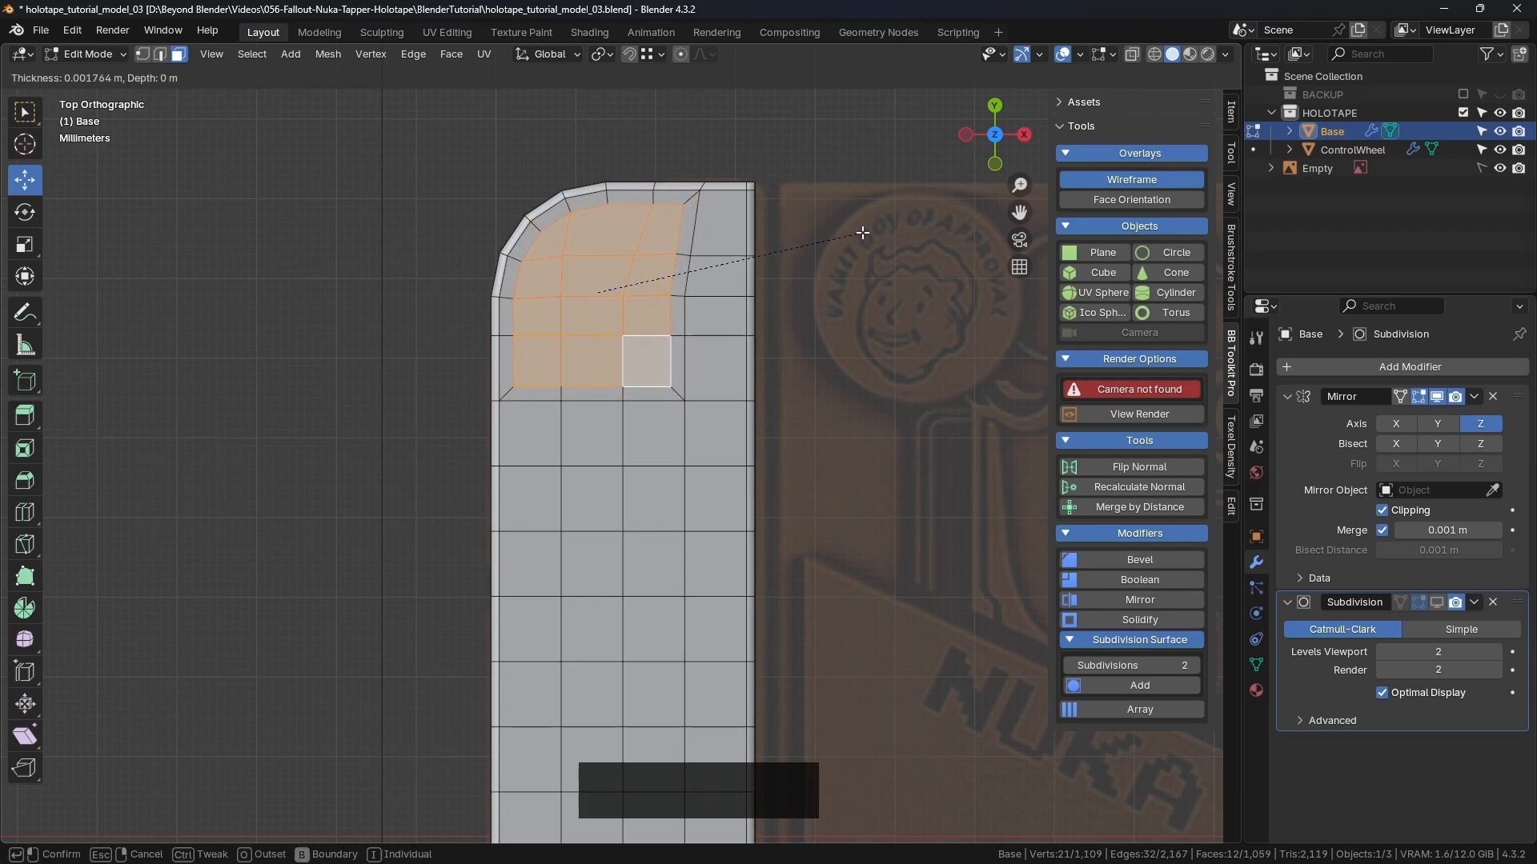
left_click(596, 274)
Step: Select the inset faces covering the screw spot, including the corner wedge face
left_click(591, 333, "shift")
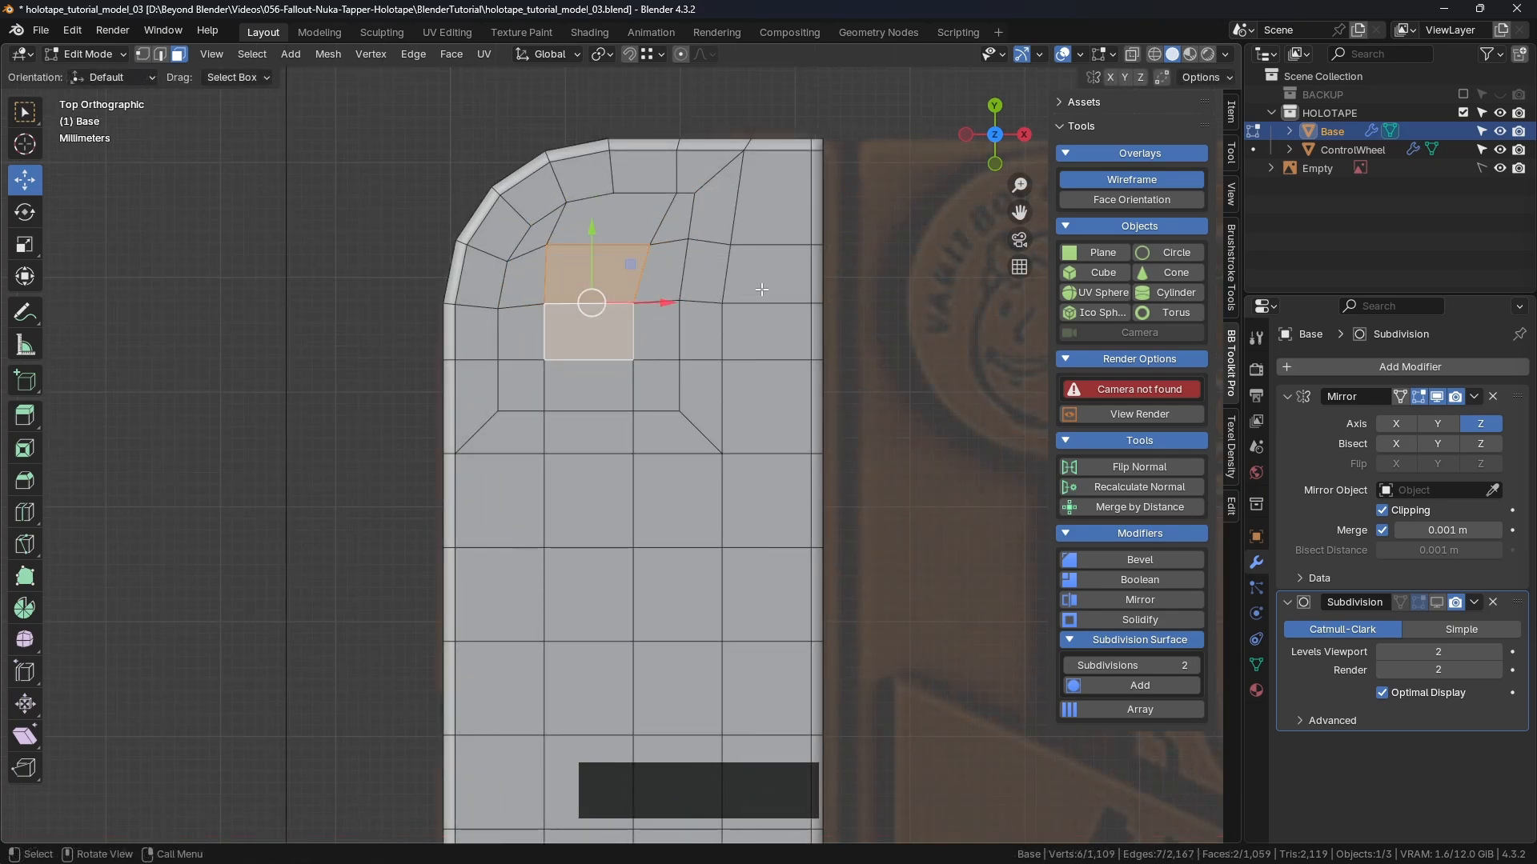
left_click(520, 332, "shift")
left_click(522, 276, "shift")
left_click(545, 234, "shift")
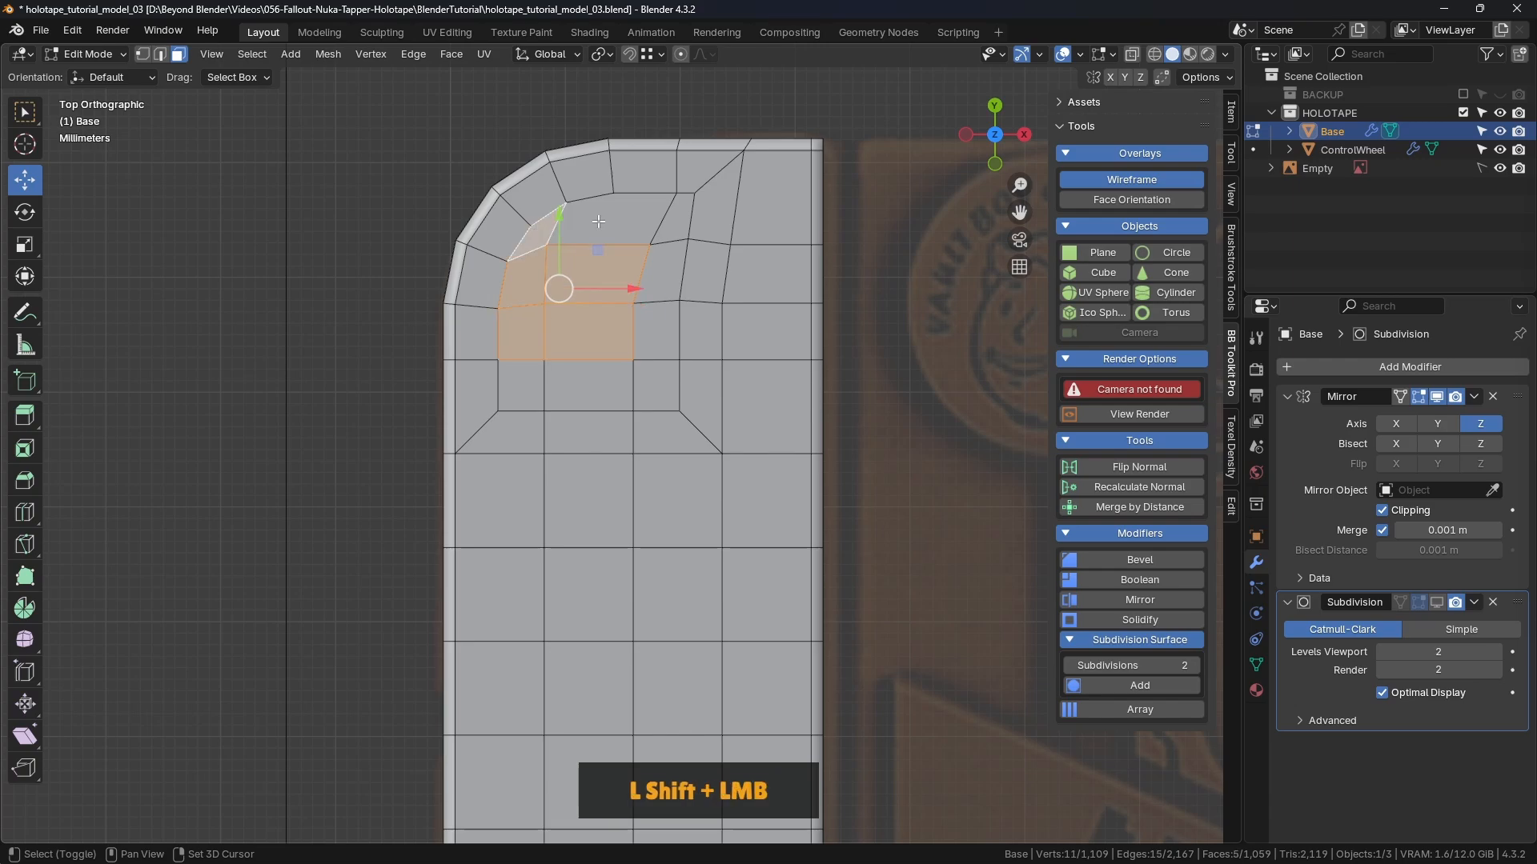
left_click(629, 217, "shift")
left_click(676, 220, "shift")
left_click(658, 272, "shift")
left_click(656, 332, "shift")
left_click(657, 384, "shift")
left_click(588, 384, "shift")
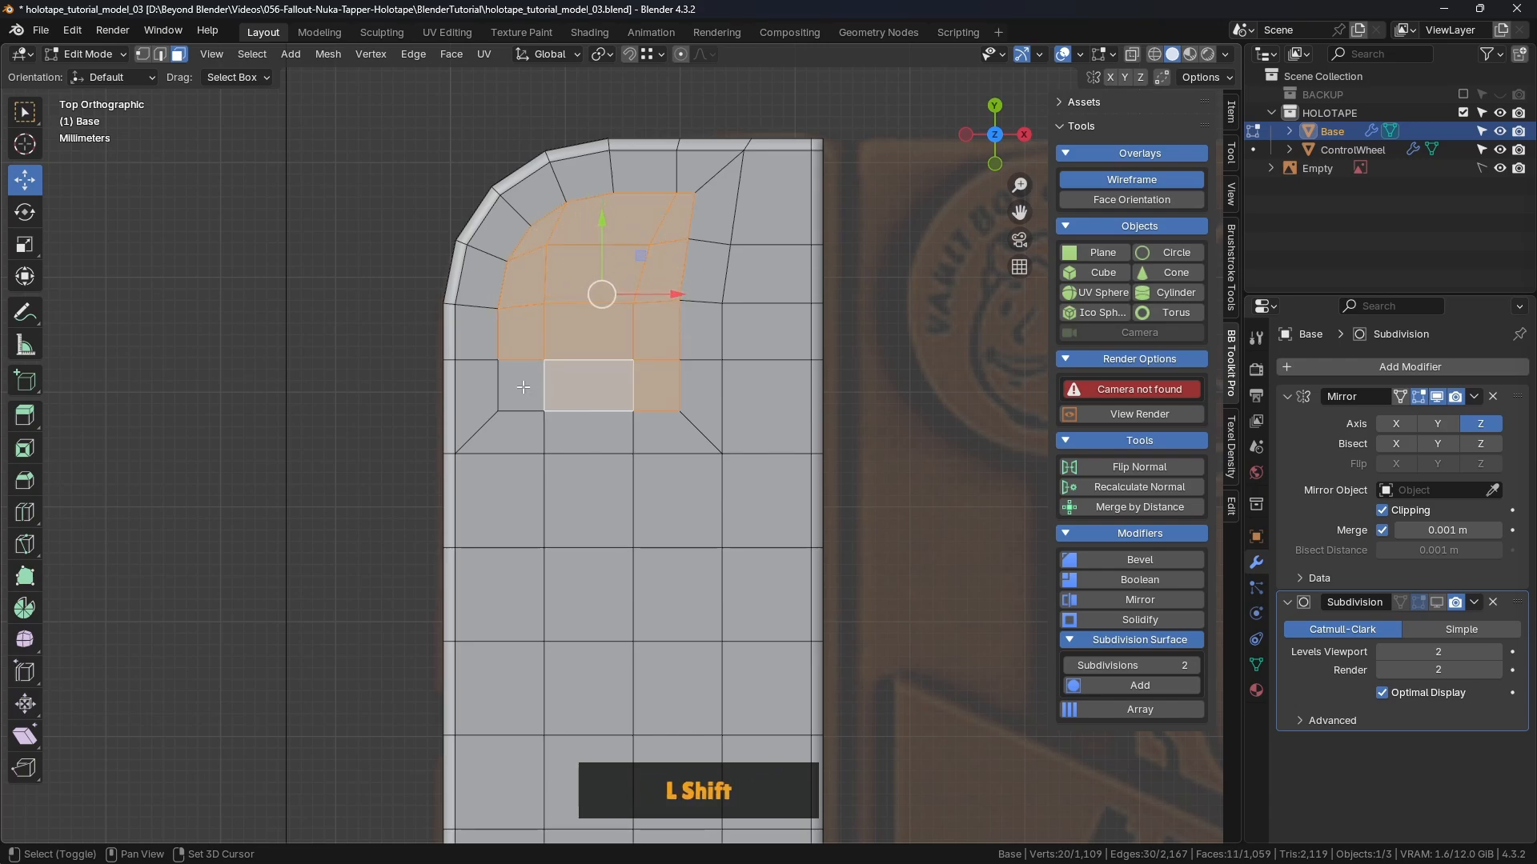
left_click(520, 385, "shift")
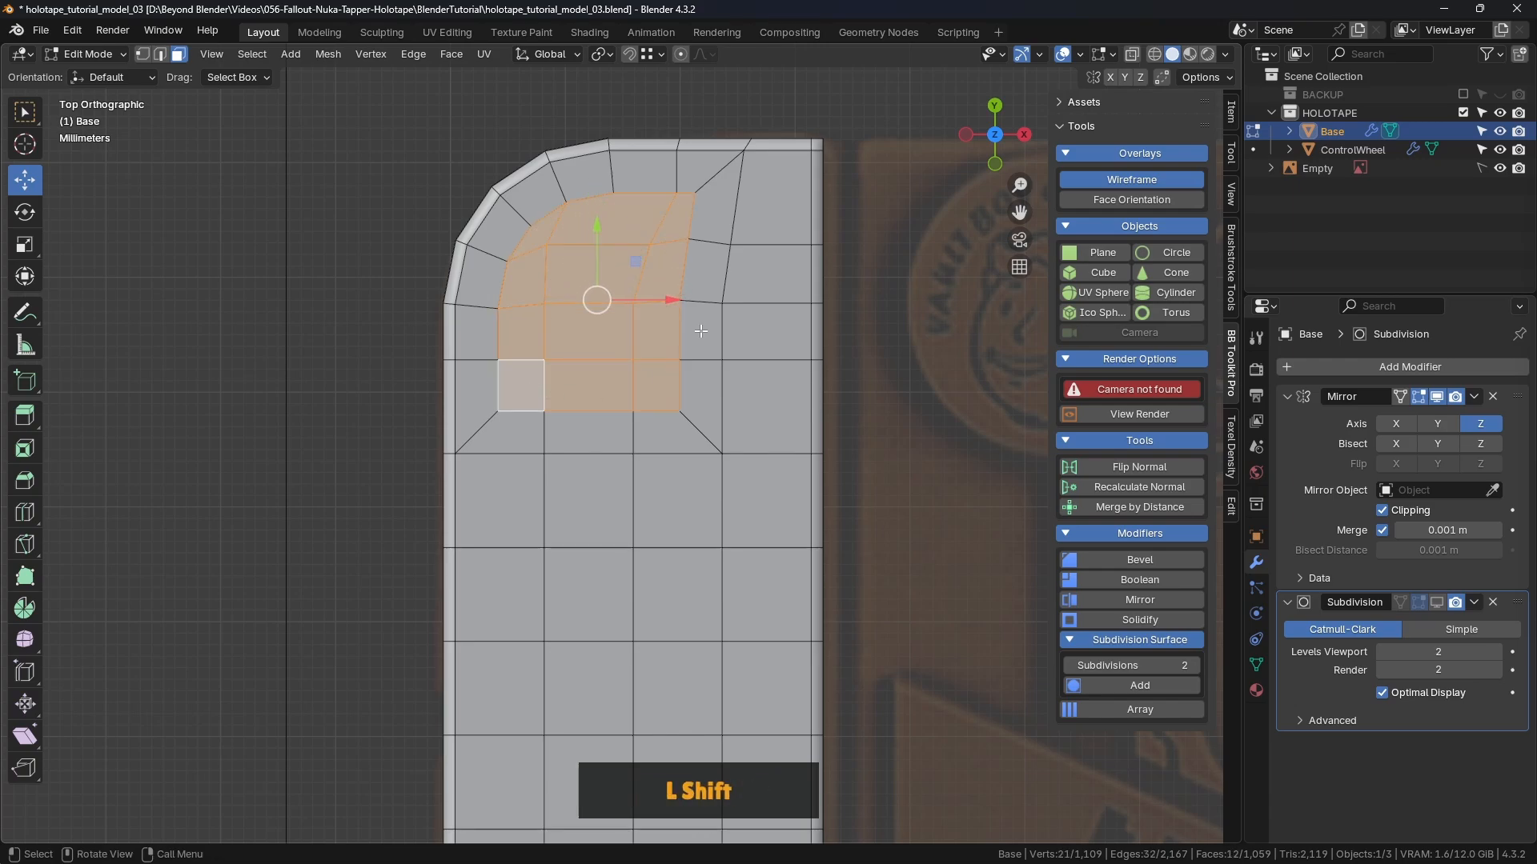
Step: Delete the selected faces to open a square hole, then check it from Top view
key("Delete")
left_click(637, 325)
middle_click(575, 376)
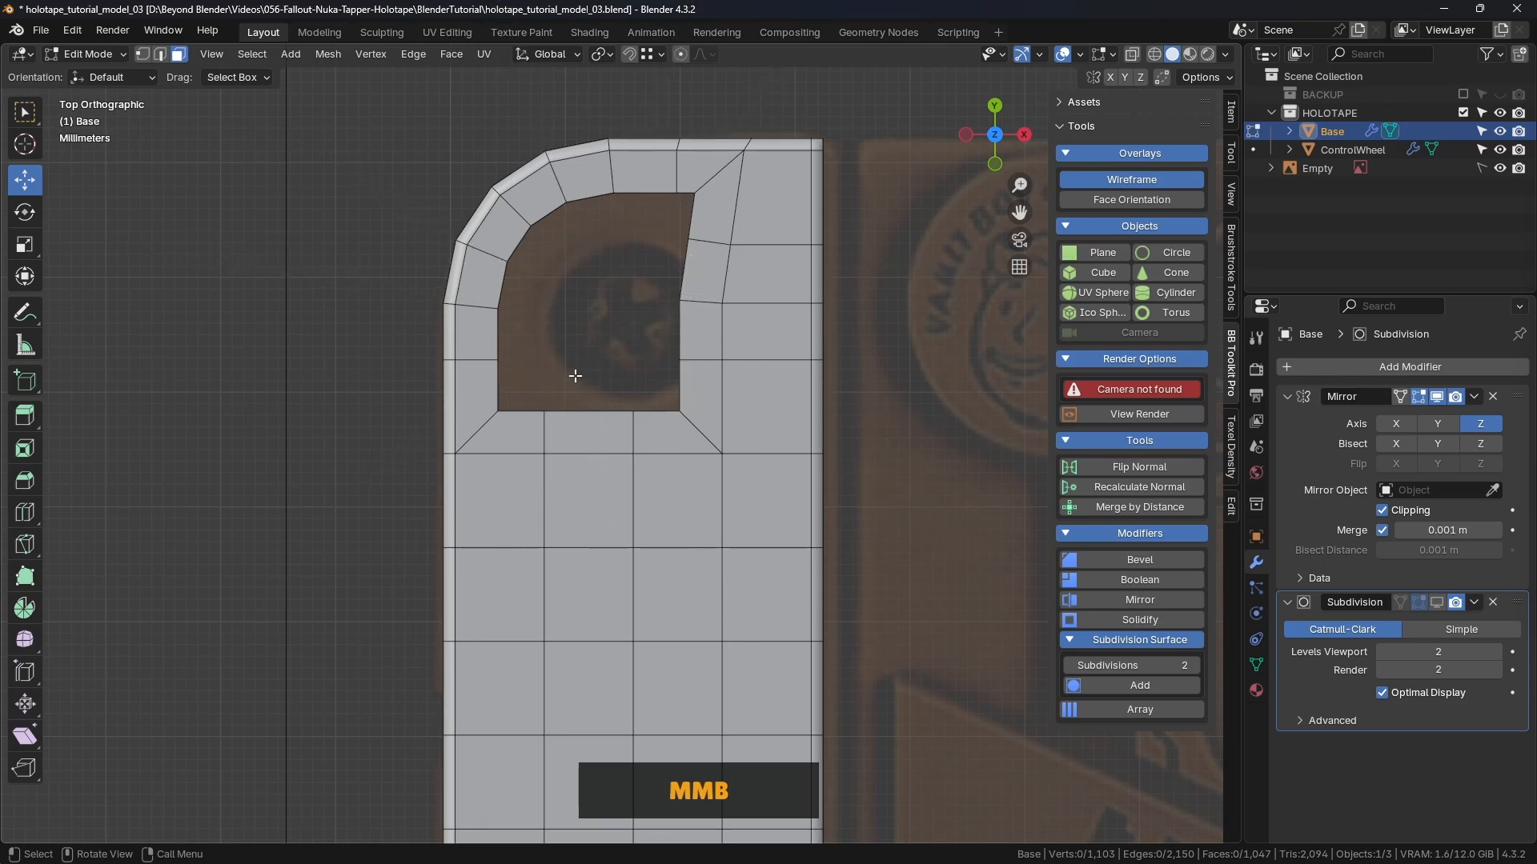
middle_click_drag(575, 375, 535, 409)
scroll(564, 392, "down", 2)
key("KP_7")
Step: Select the hole's rim edge loop and reshape it with LoopTools Circle
scroll(629, 373, "up", 1)
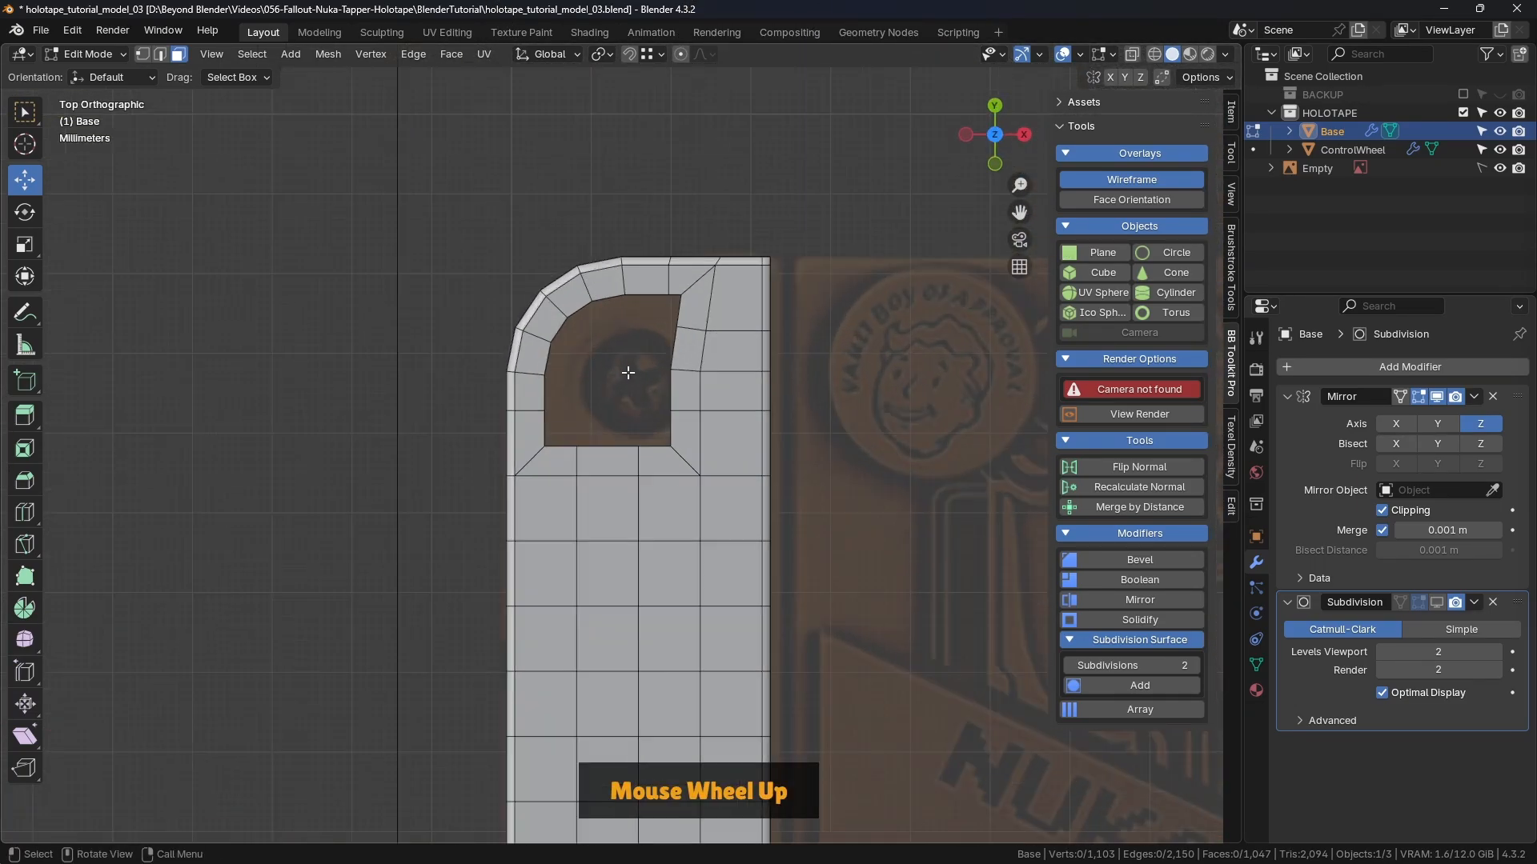
key("2")
middle_click_drag(645, 282, 637, 260)
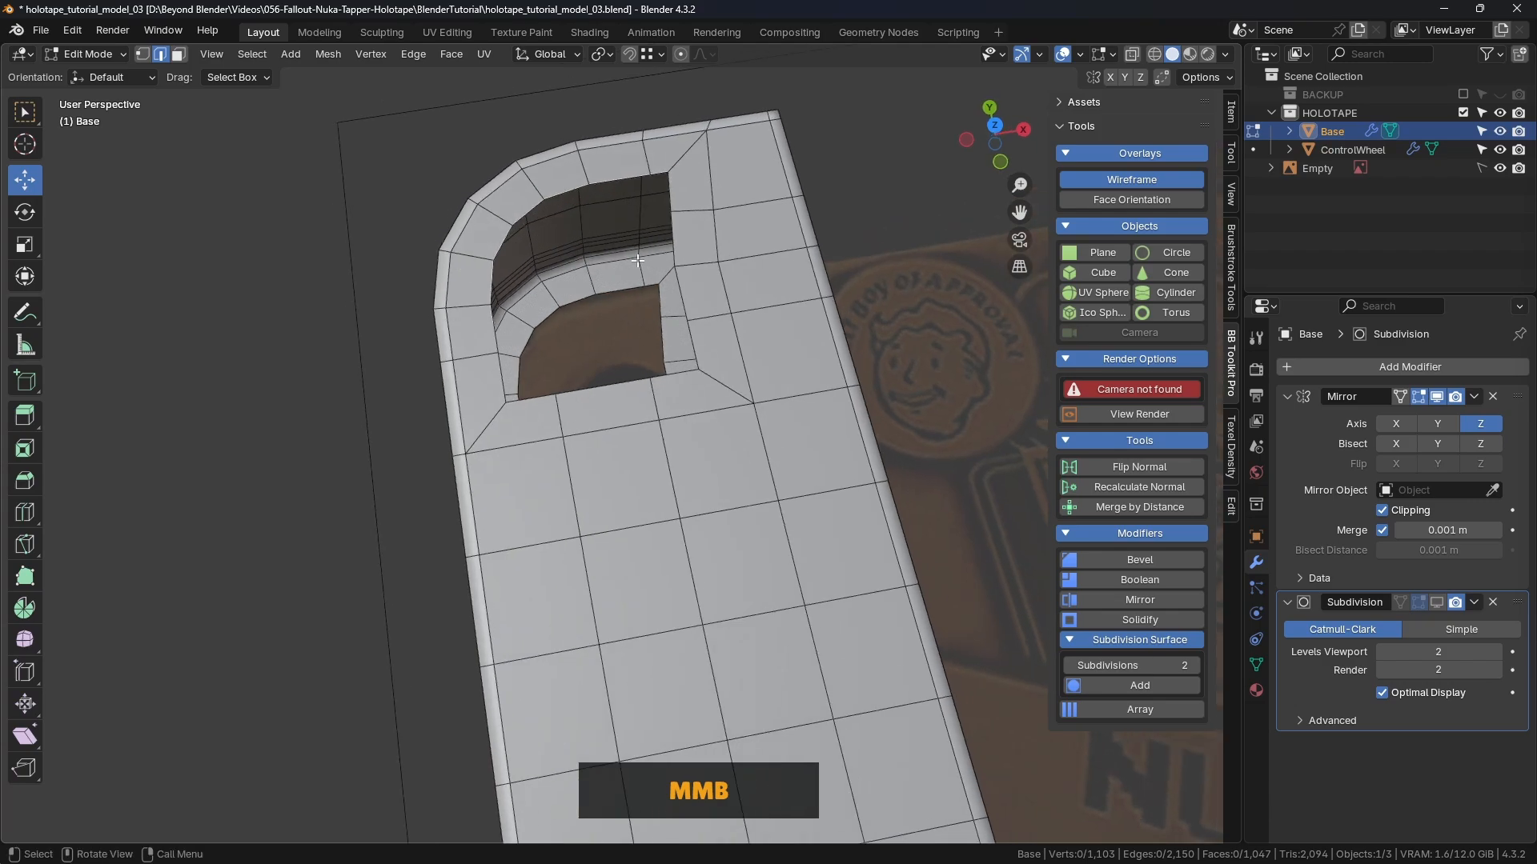
left_click(610, 180, "alt")
mouse_move(608, 268)
middle_mouse_down()
mouse_move(577, 264)
mouse_move(616, 256)
middle_mouse_up()
scroll(616, 256, "down", 3)
key("KP_7")
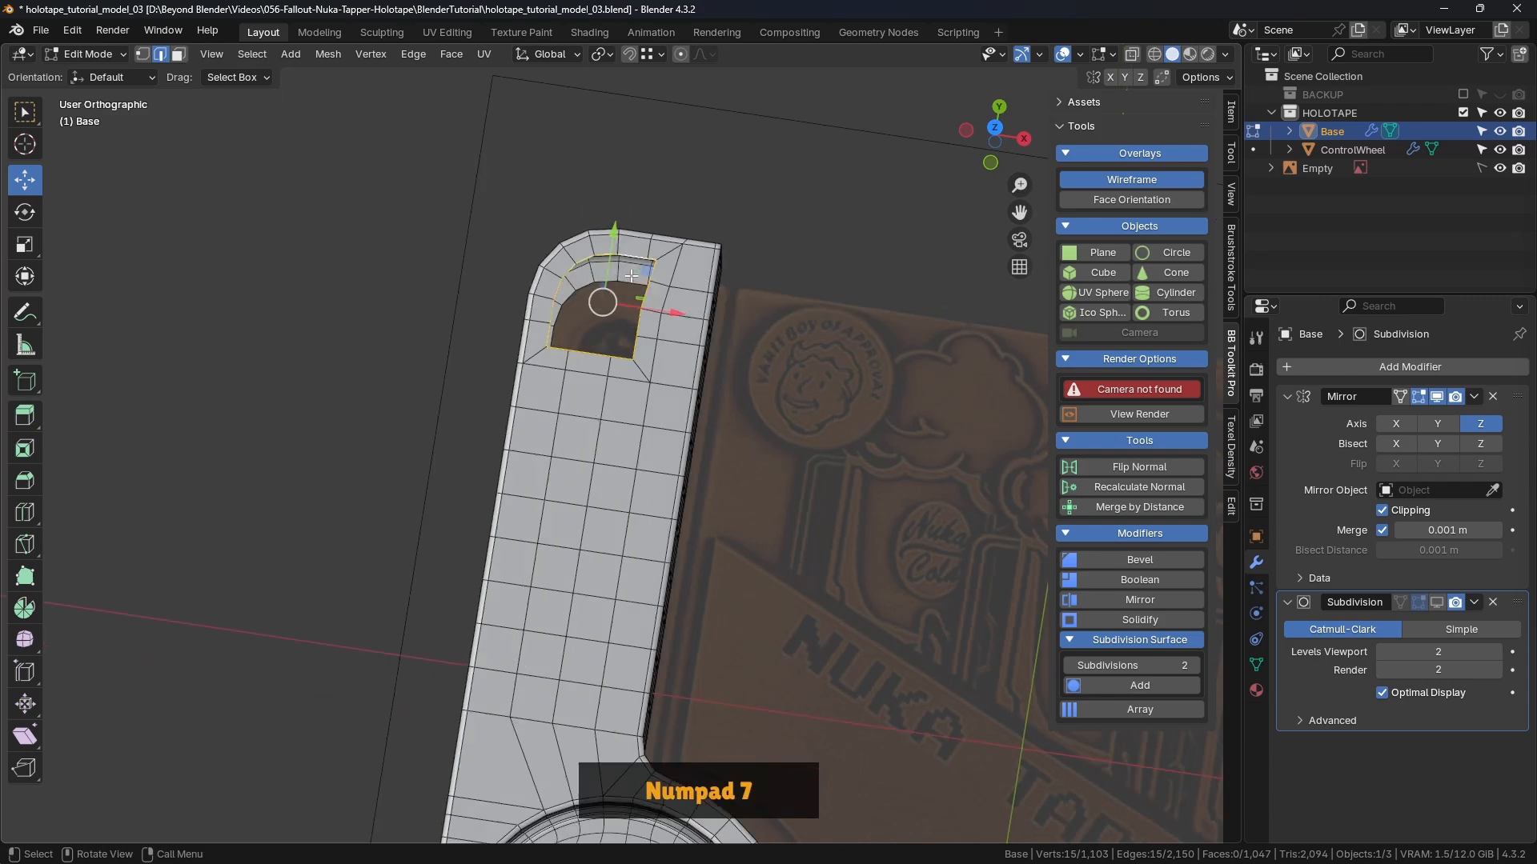
right_click(738, 160)
mouse_move(737, 161)
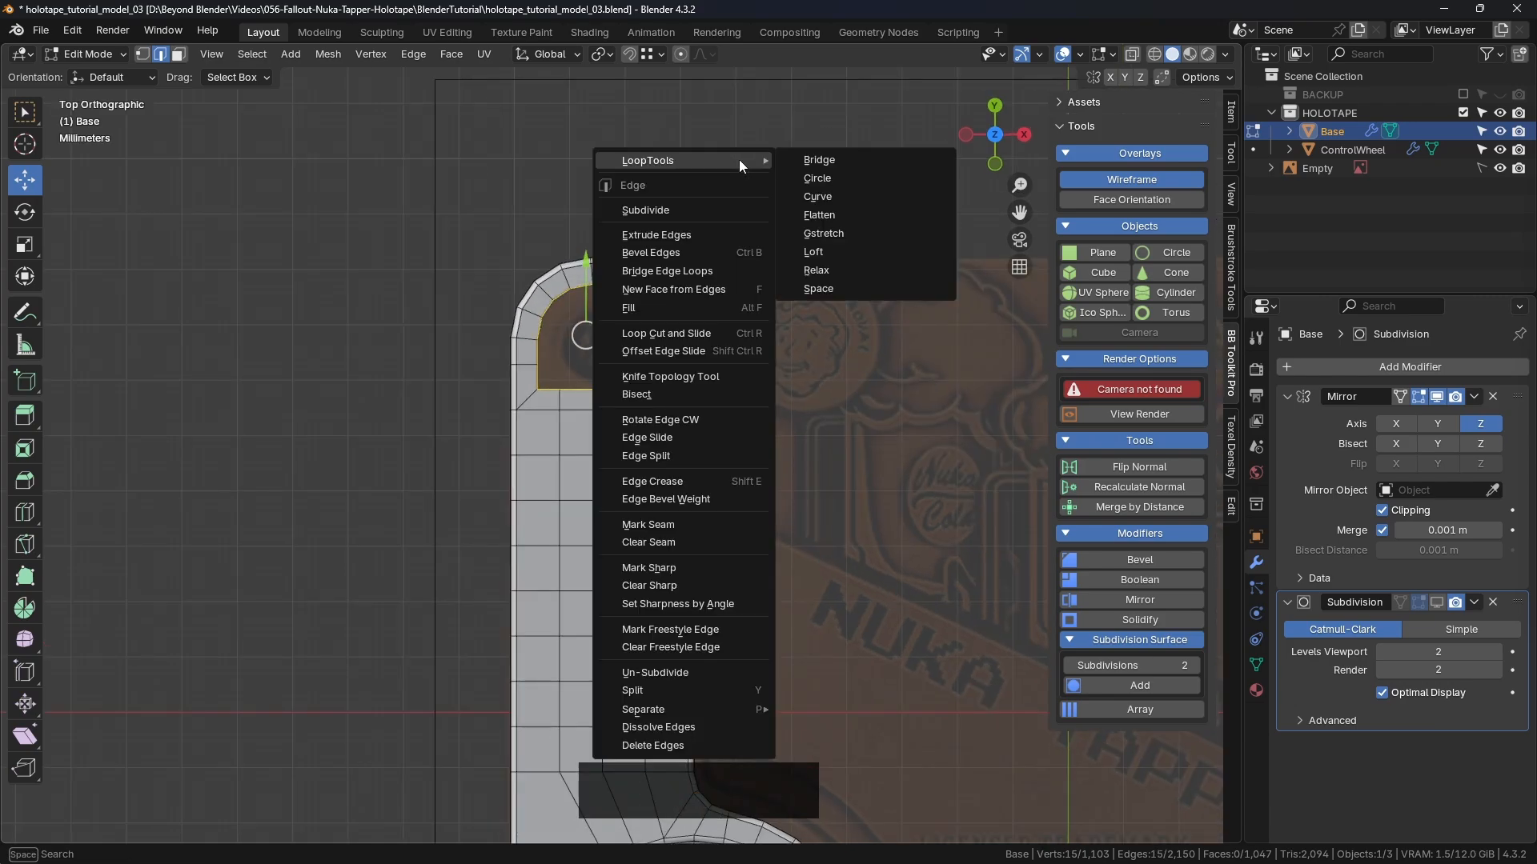
left_click(825, 176)
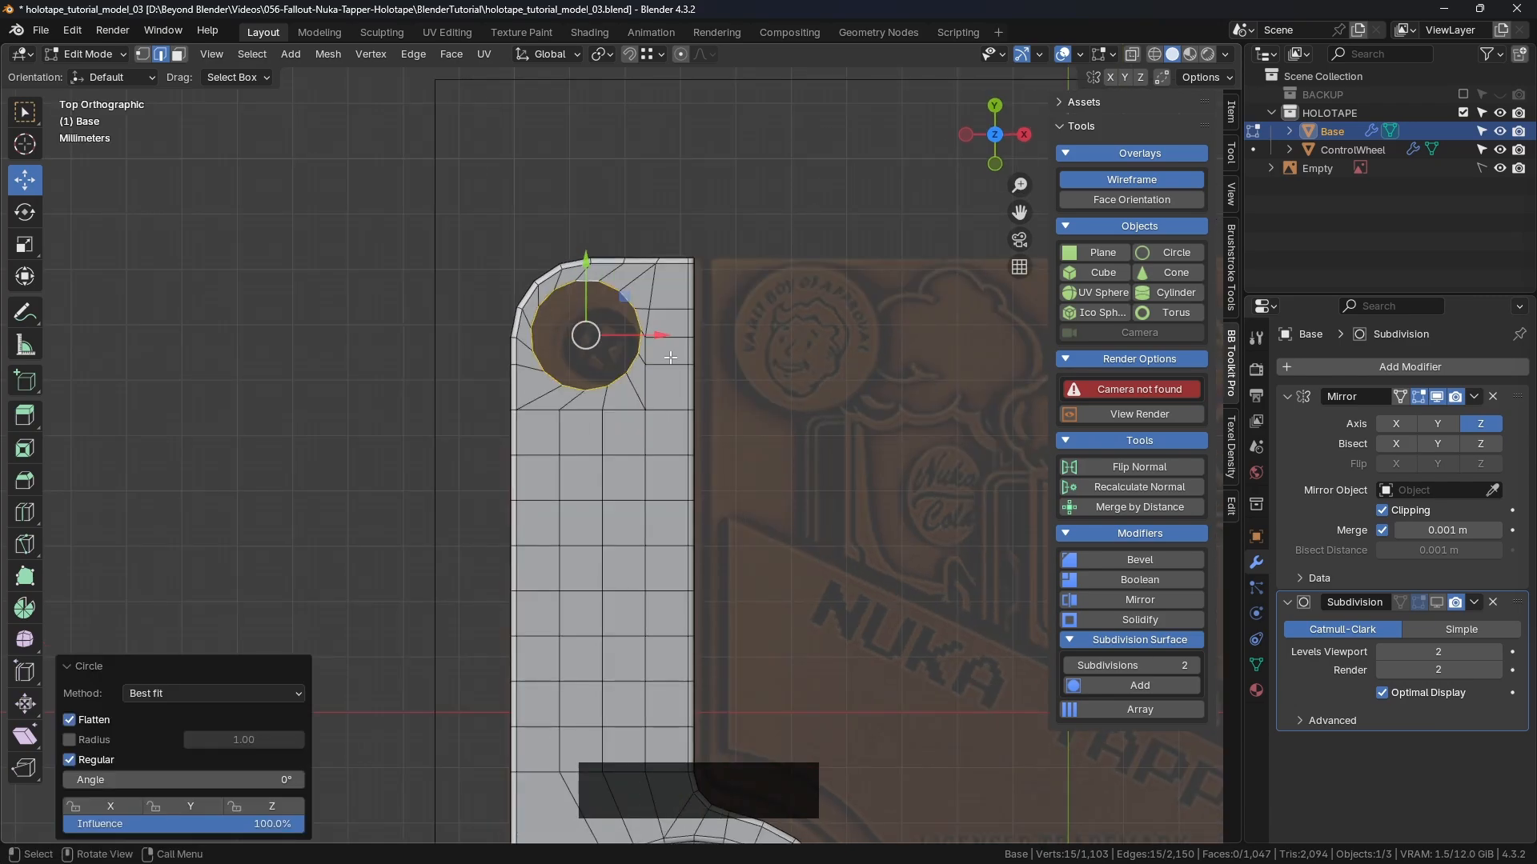
scroll(670, 357, "up", 4)
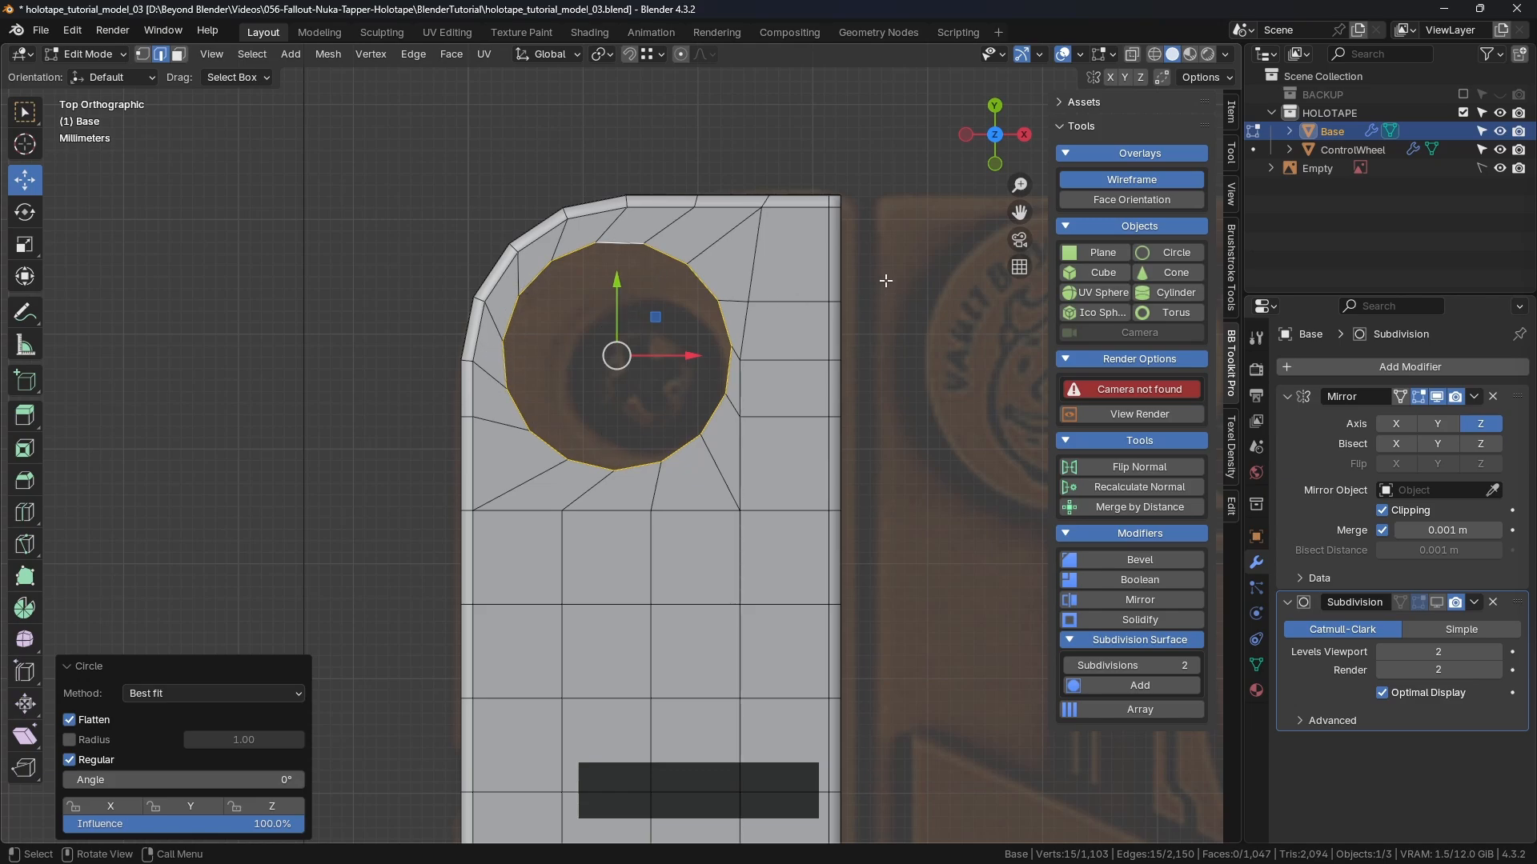
key("r")
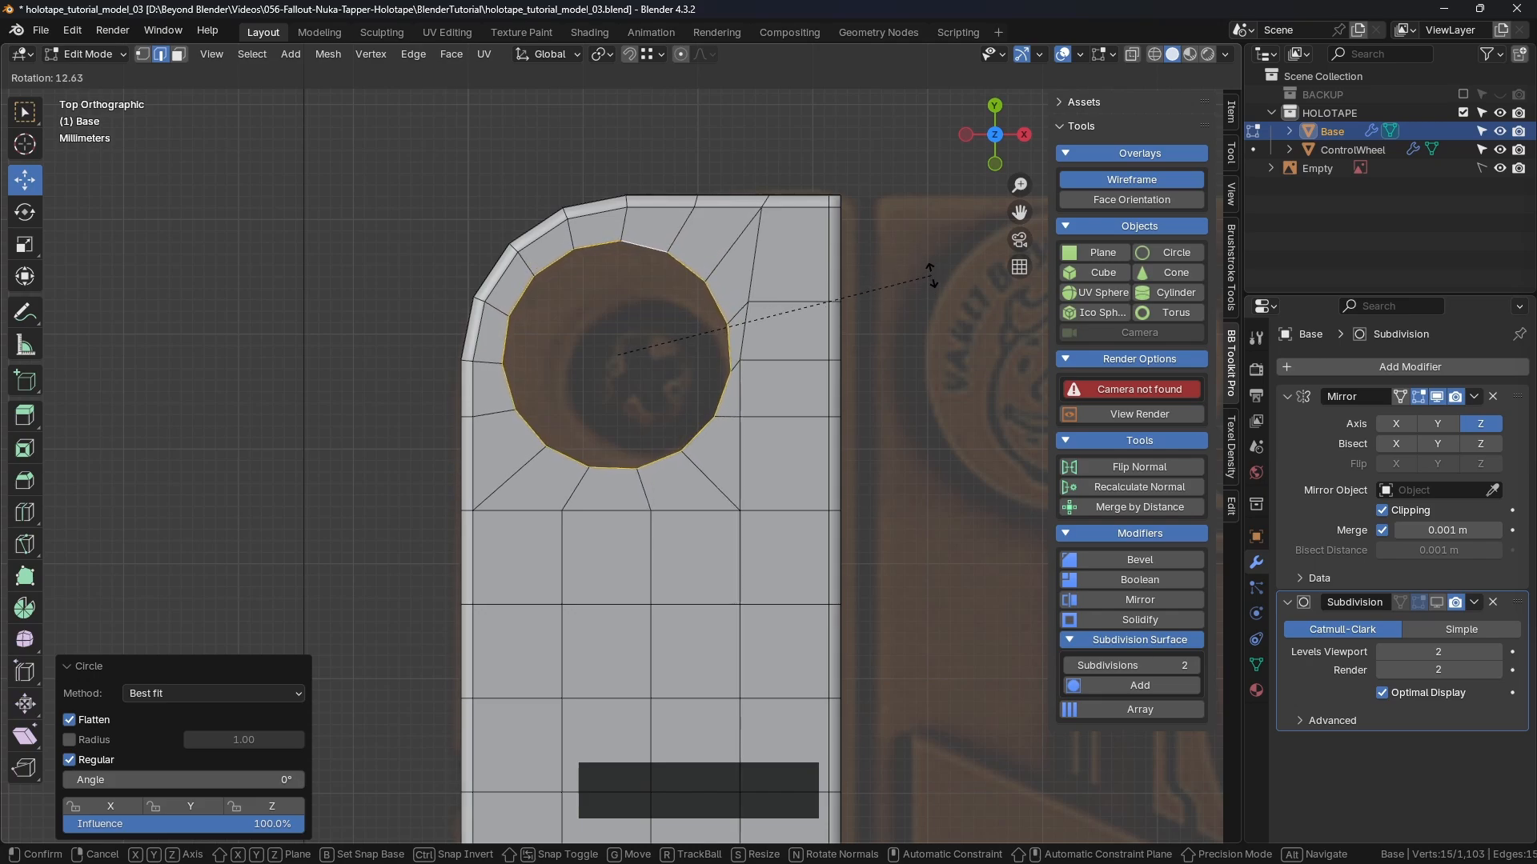
Step: Rotate the circular rim 15.2° and shrink it to 0.778
left_click(932, 290)
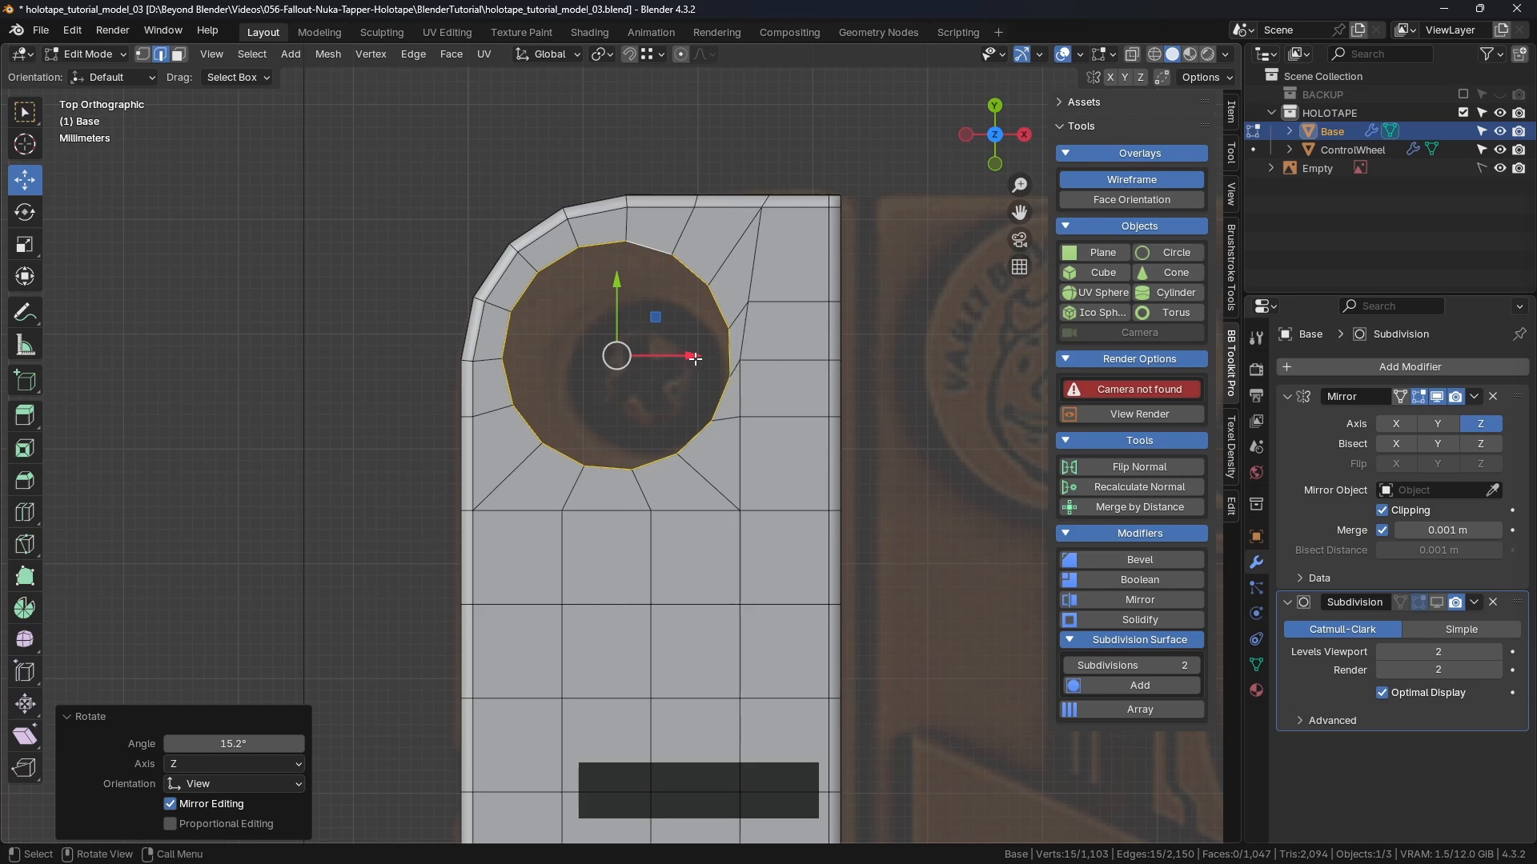
key("s")
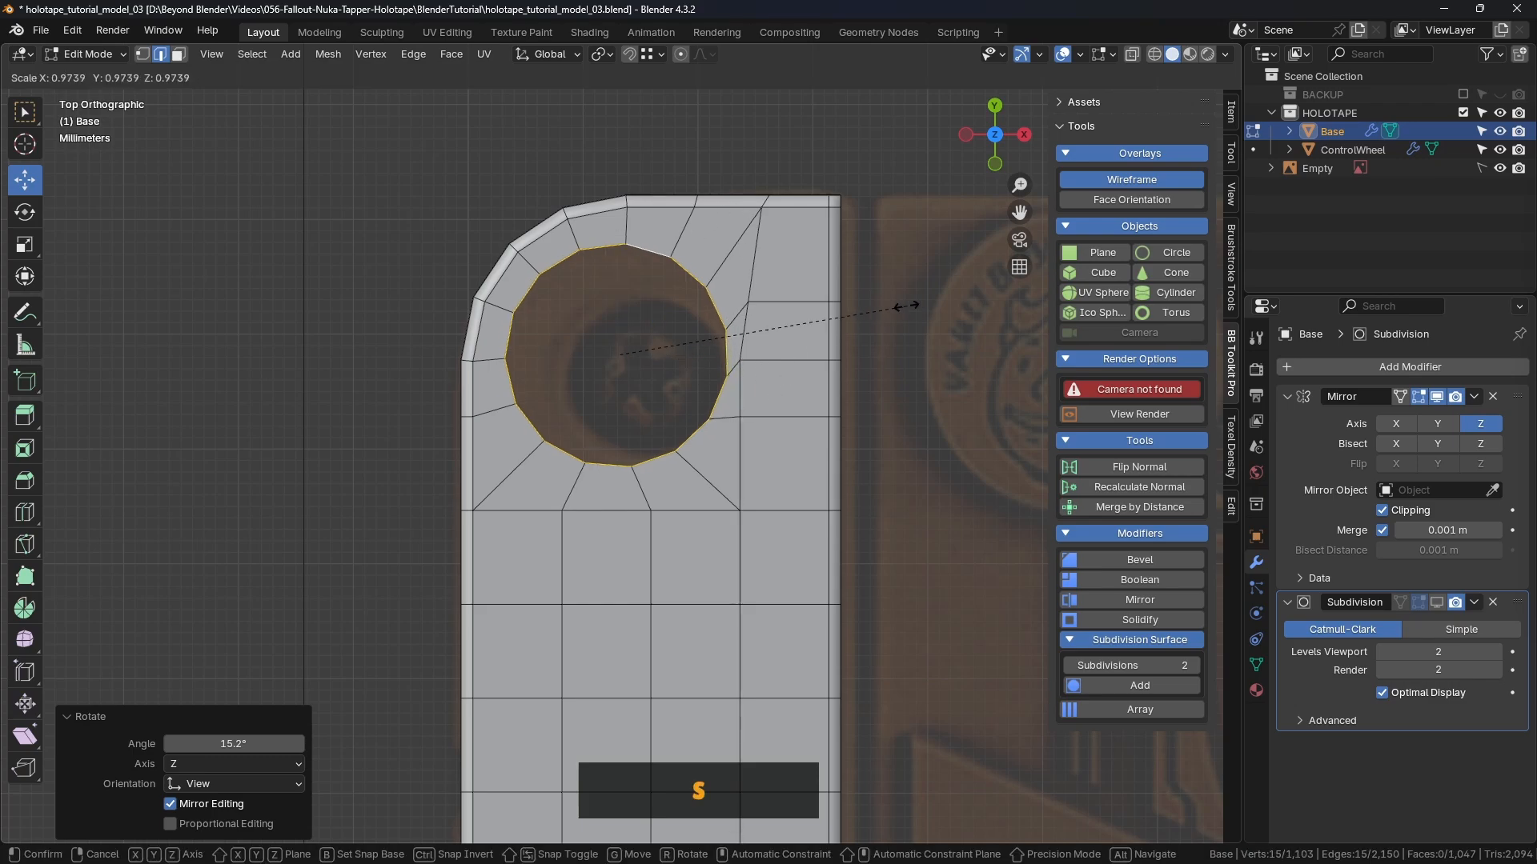
left_click(849, 316)
middle_click_drag(780, 410, 816, 397, "shift")
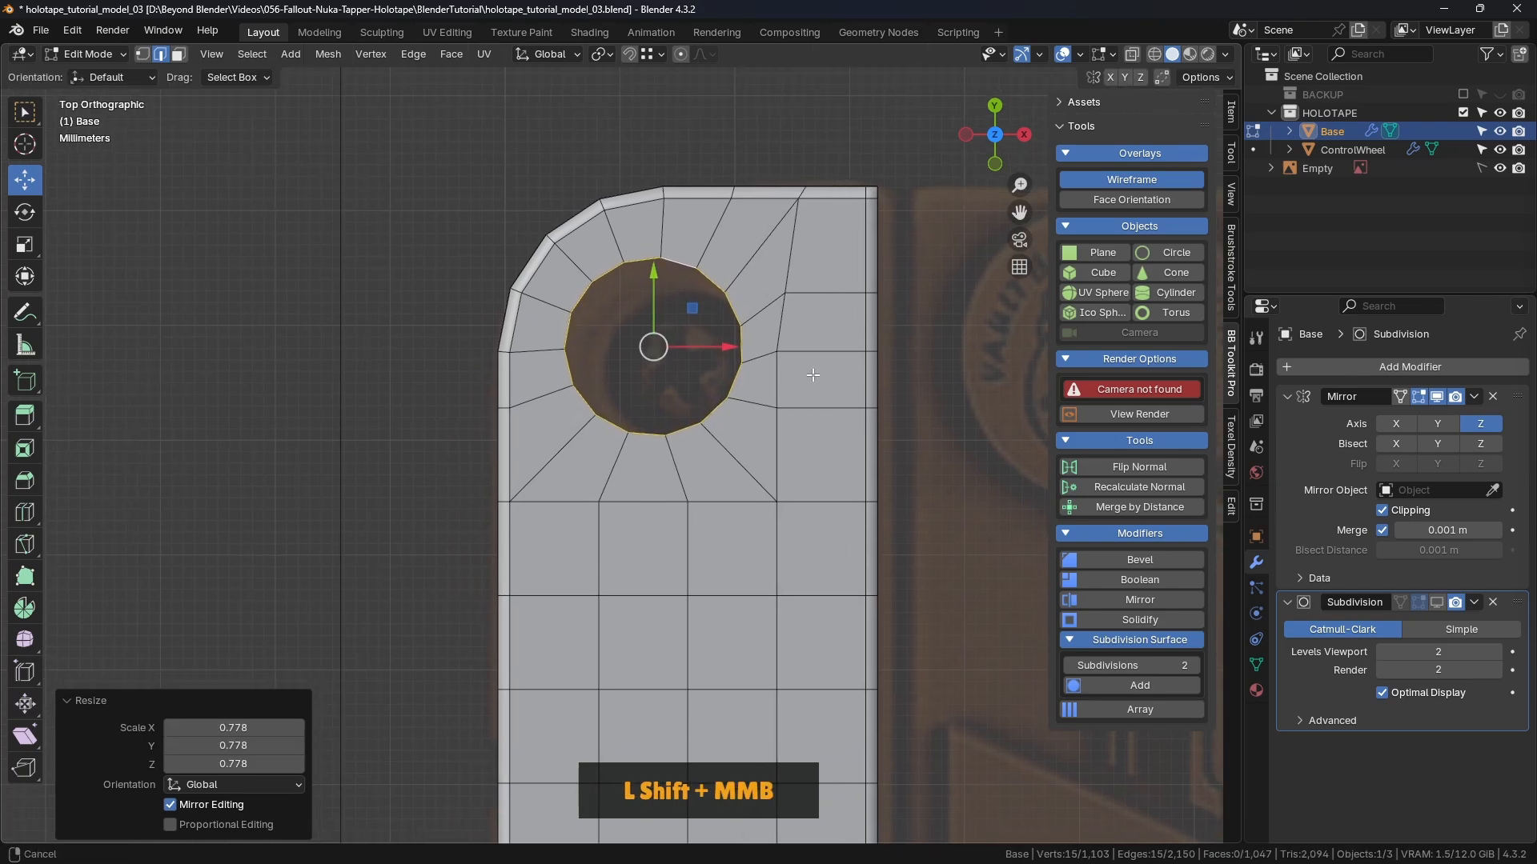
scroll(762, 371, "down", 2)
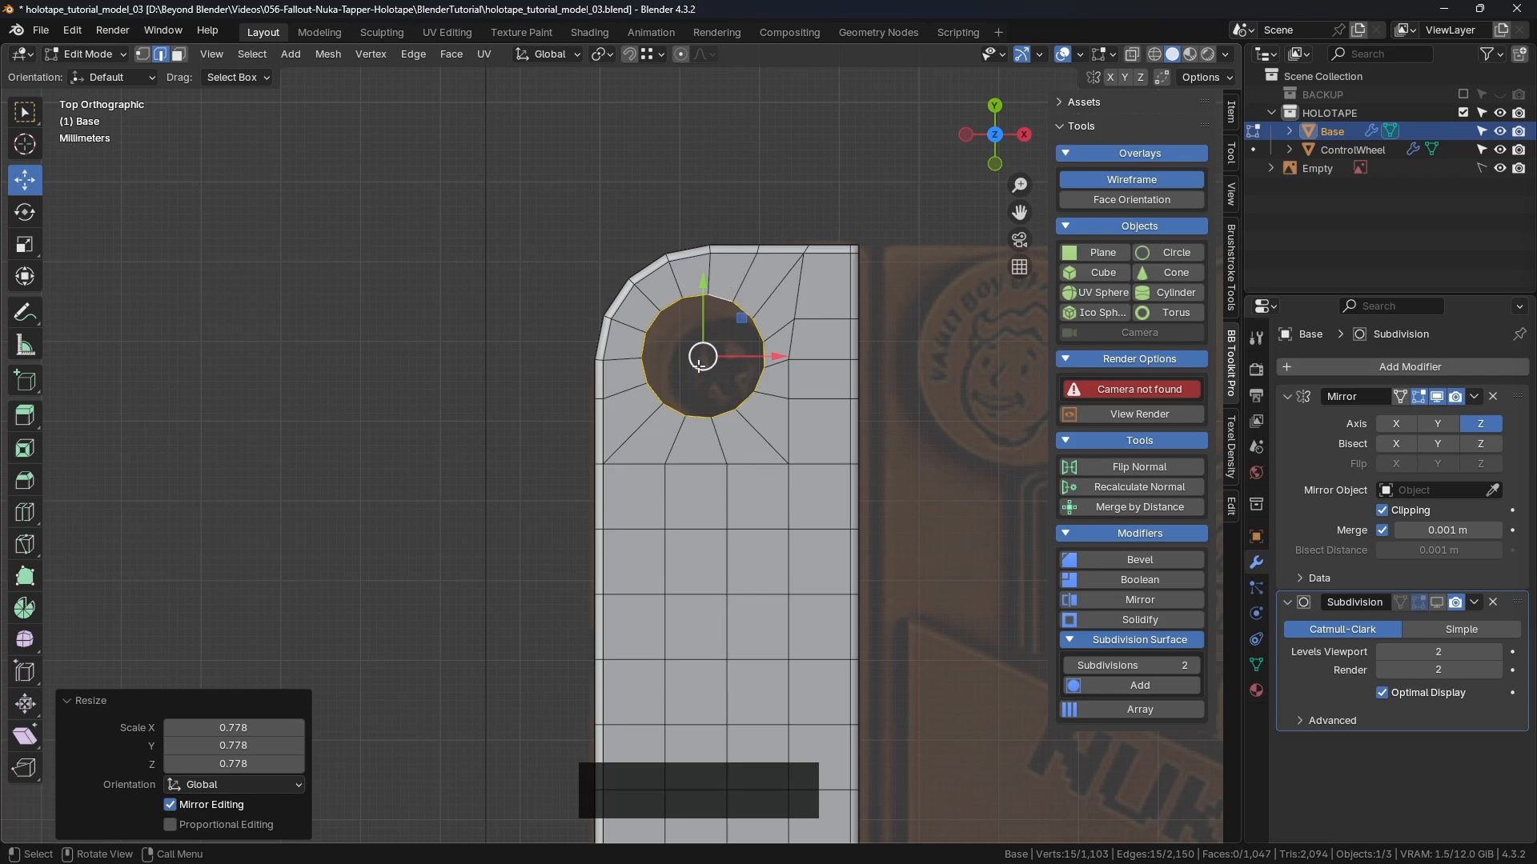
scroll(700, 366, "up", 2)
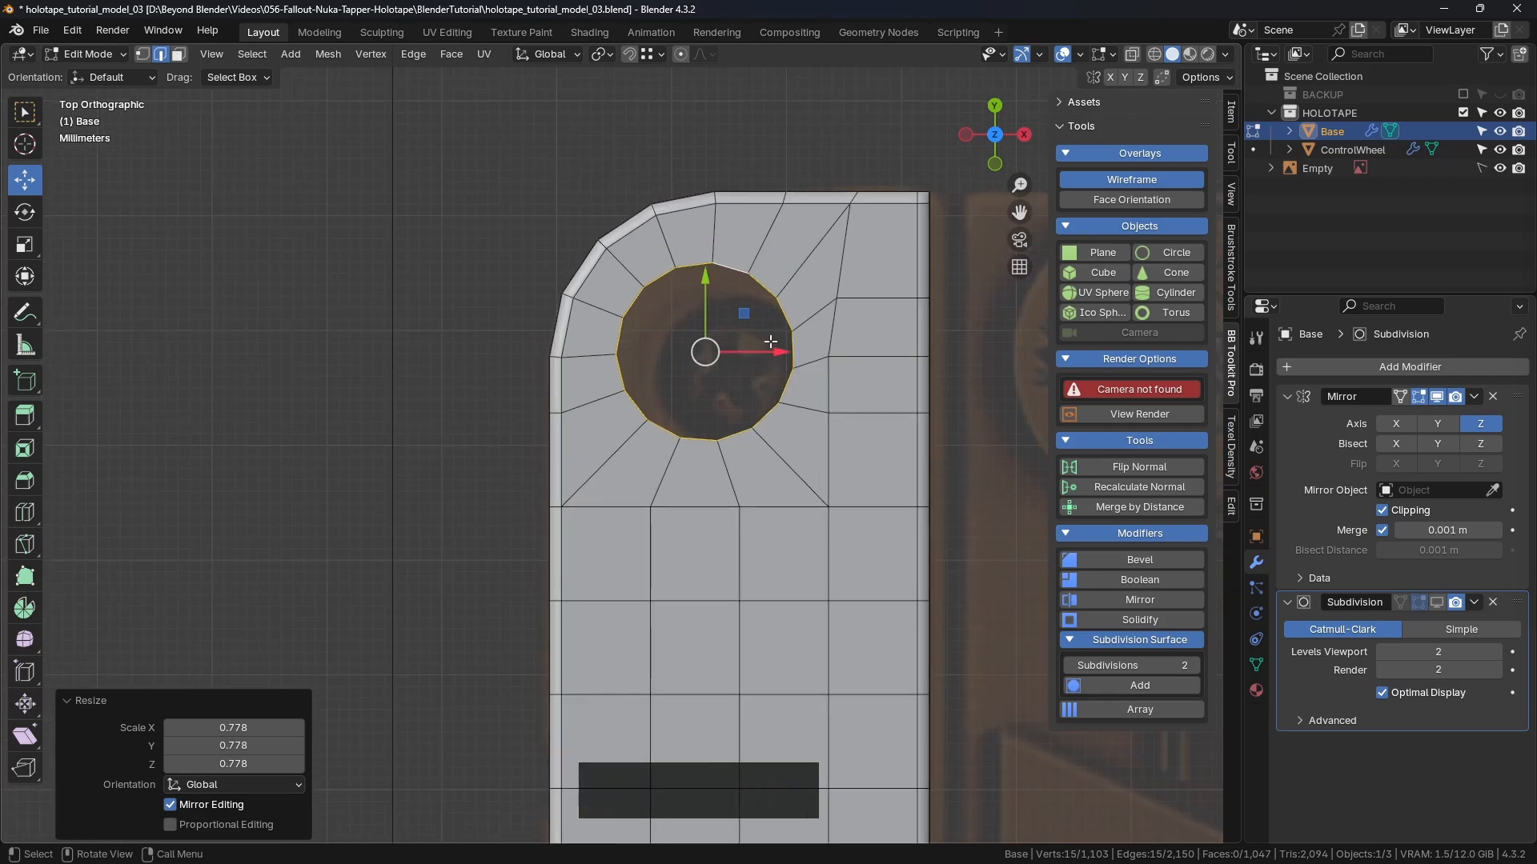
Step: Extrude the rim into a new inner loop scaled to 0.895
key("g")
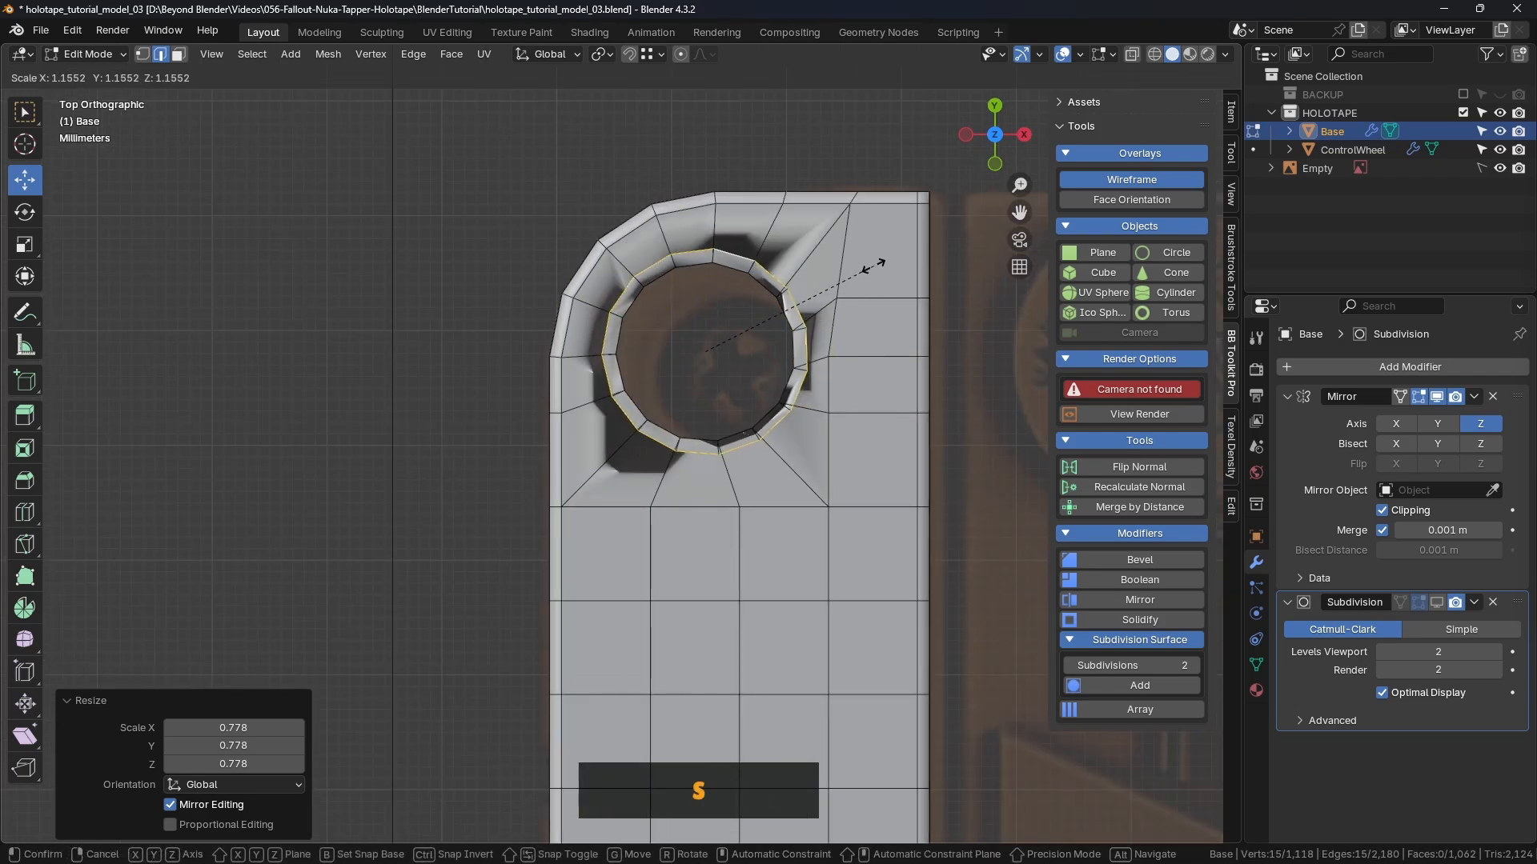
key("s")
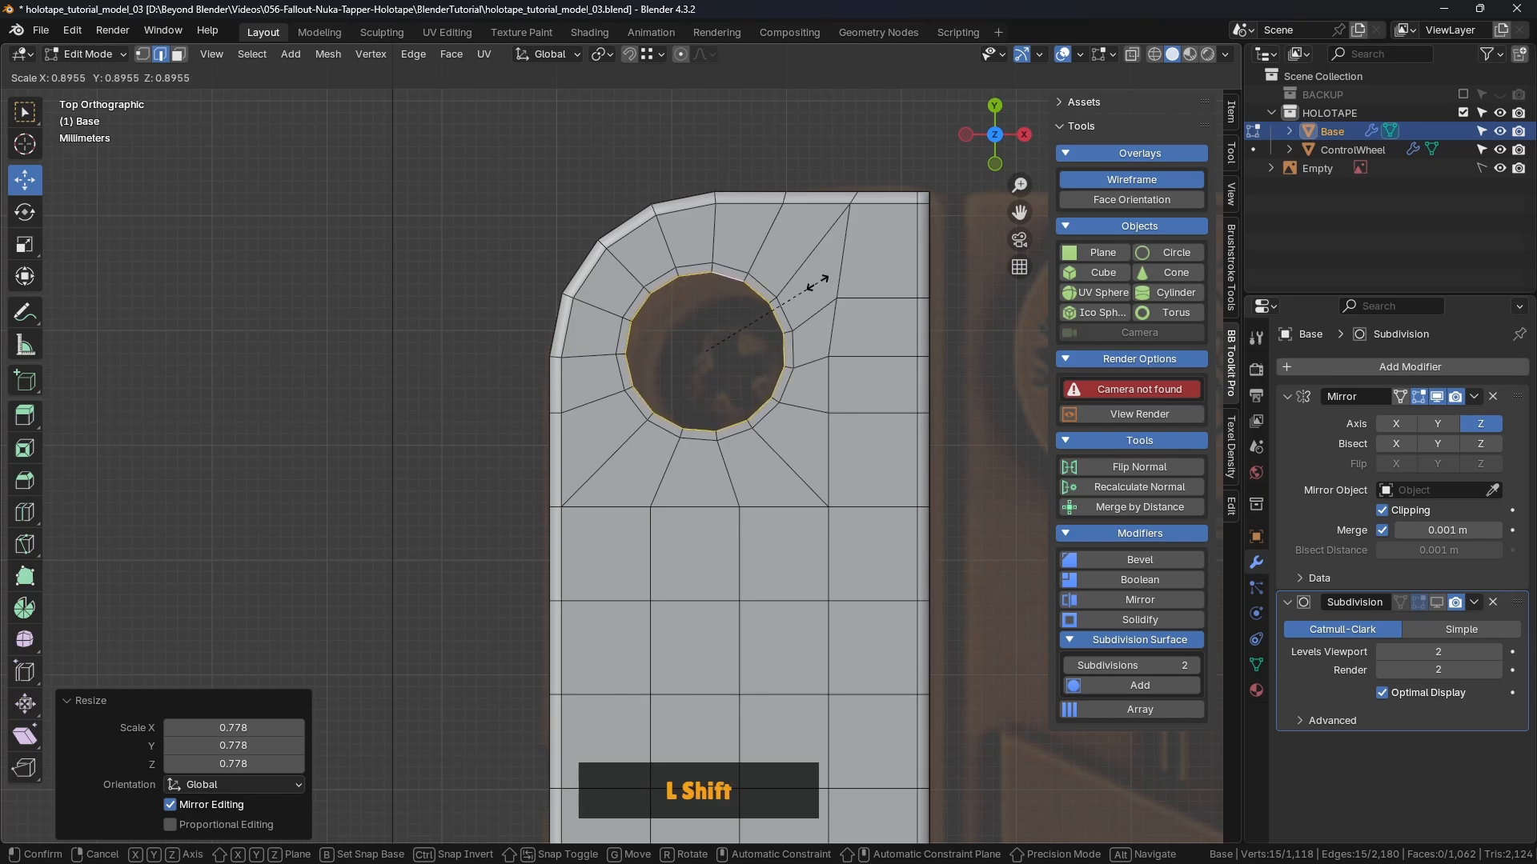
left_click(817, 281, "shift")
scroll(777, 313, "up", 2)
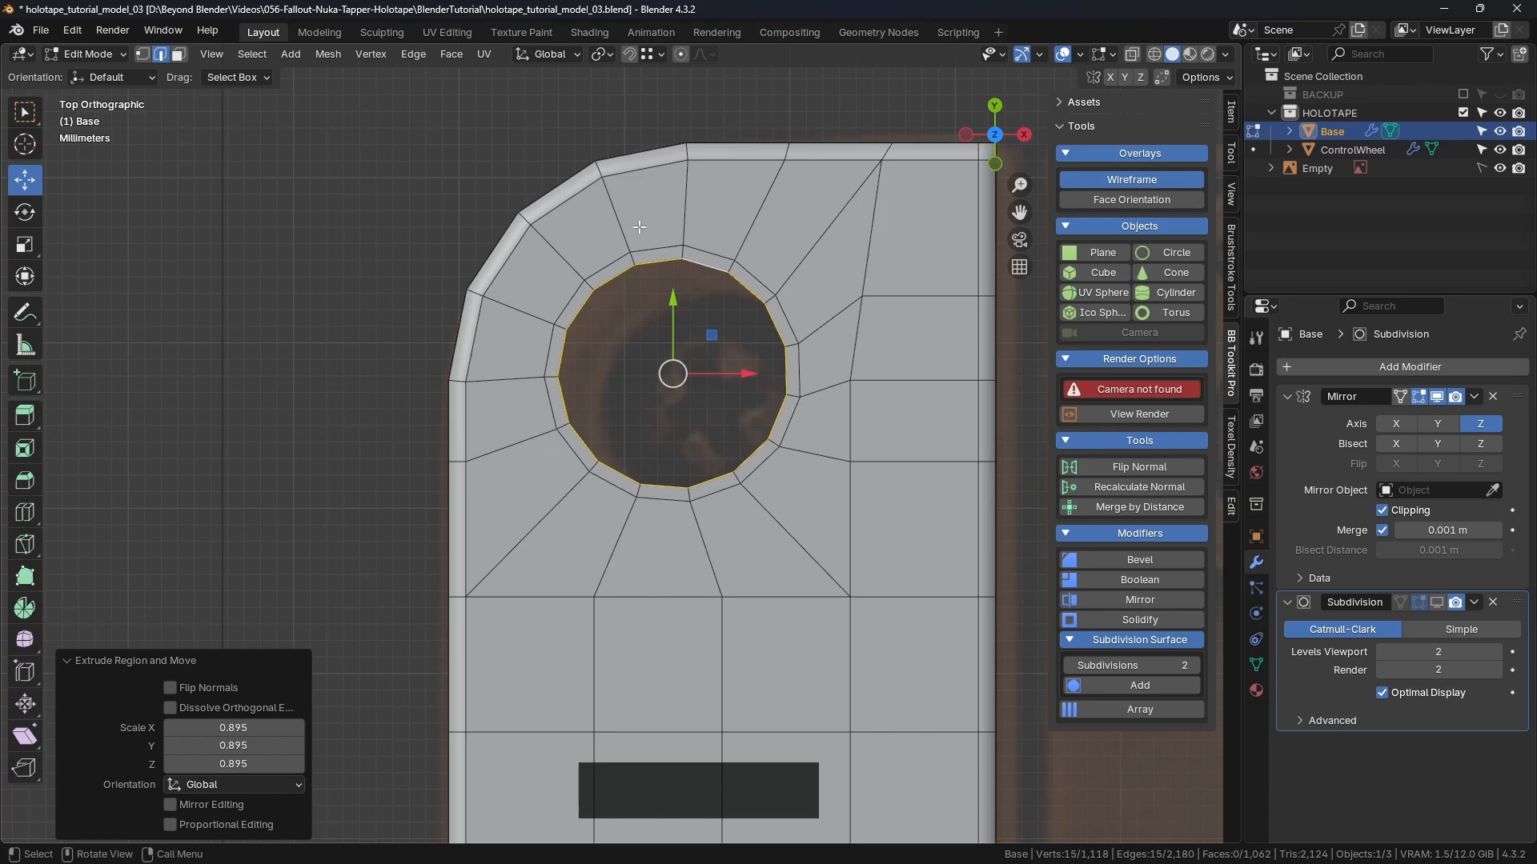
Step: Grow the selection to the ring of faces around the hole and set the scaling pivot point
middle_click_drag(830, 349, 779, 282, "shift")
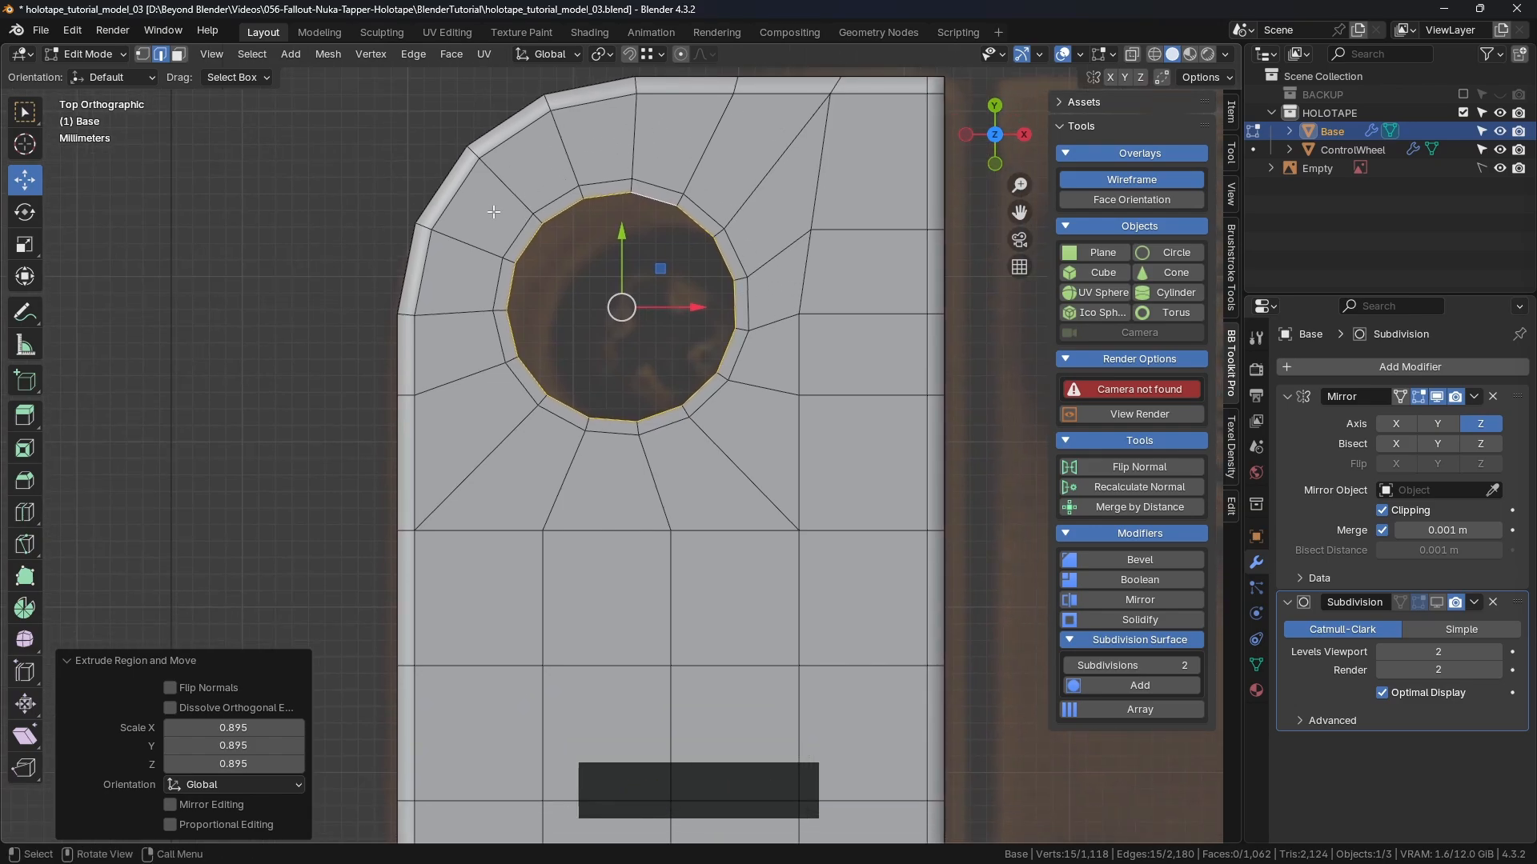
middle_click_drag(676, 334, 792, 324)
scroll(752, 255, "down", 4)
scroll(775, 322, "up", 4)
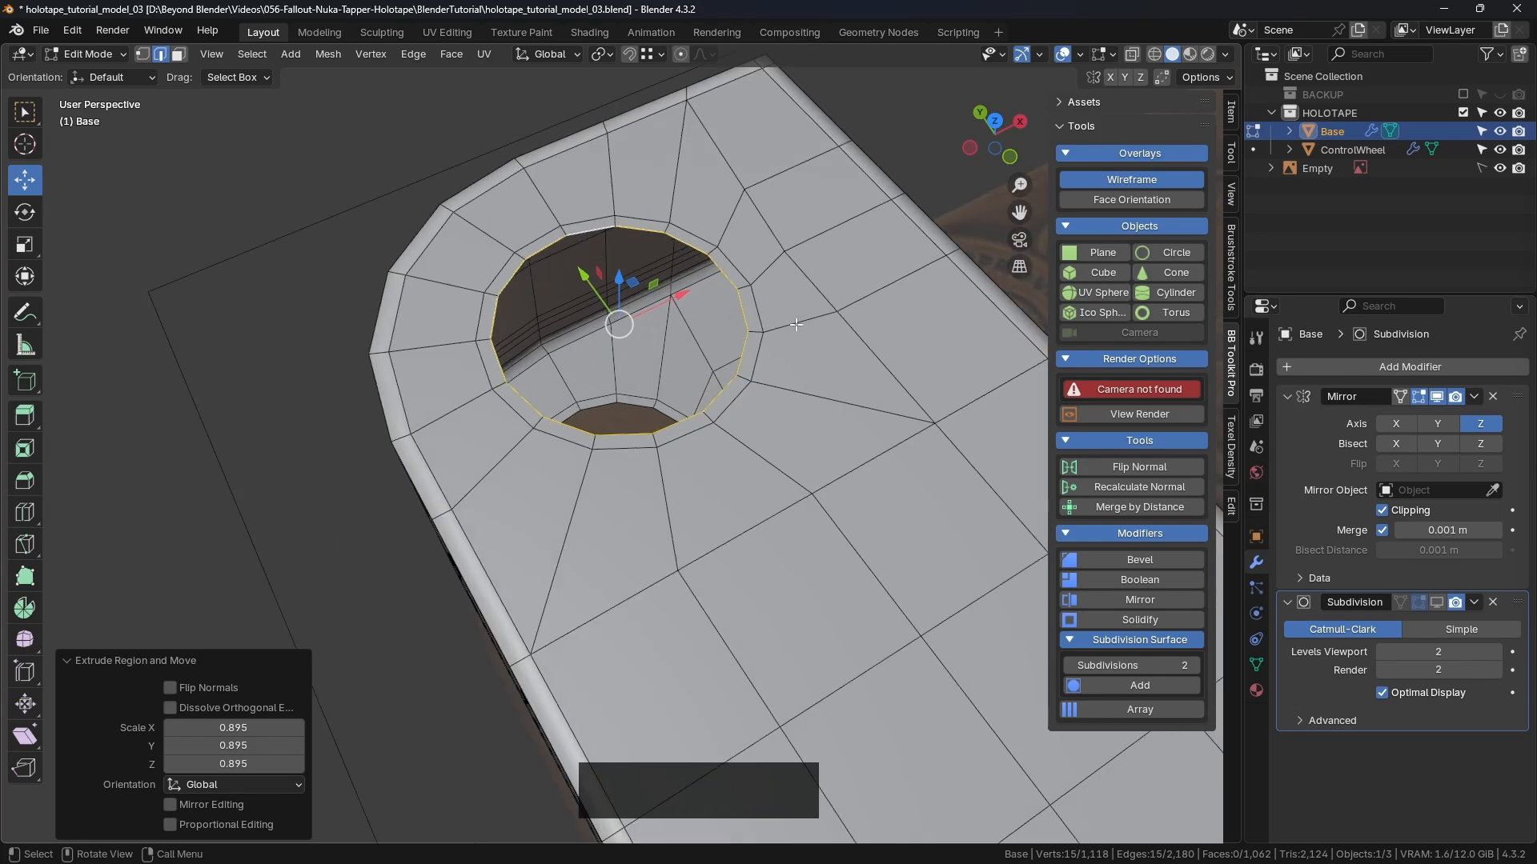
key("ctrl+KP_Add")
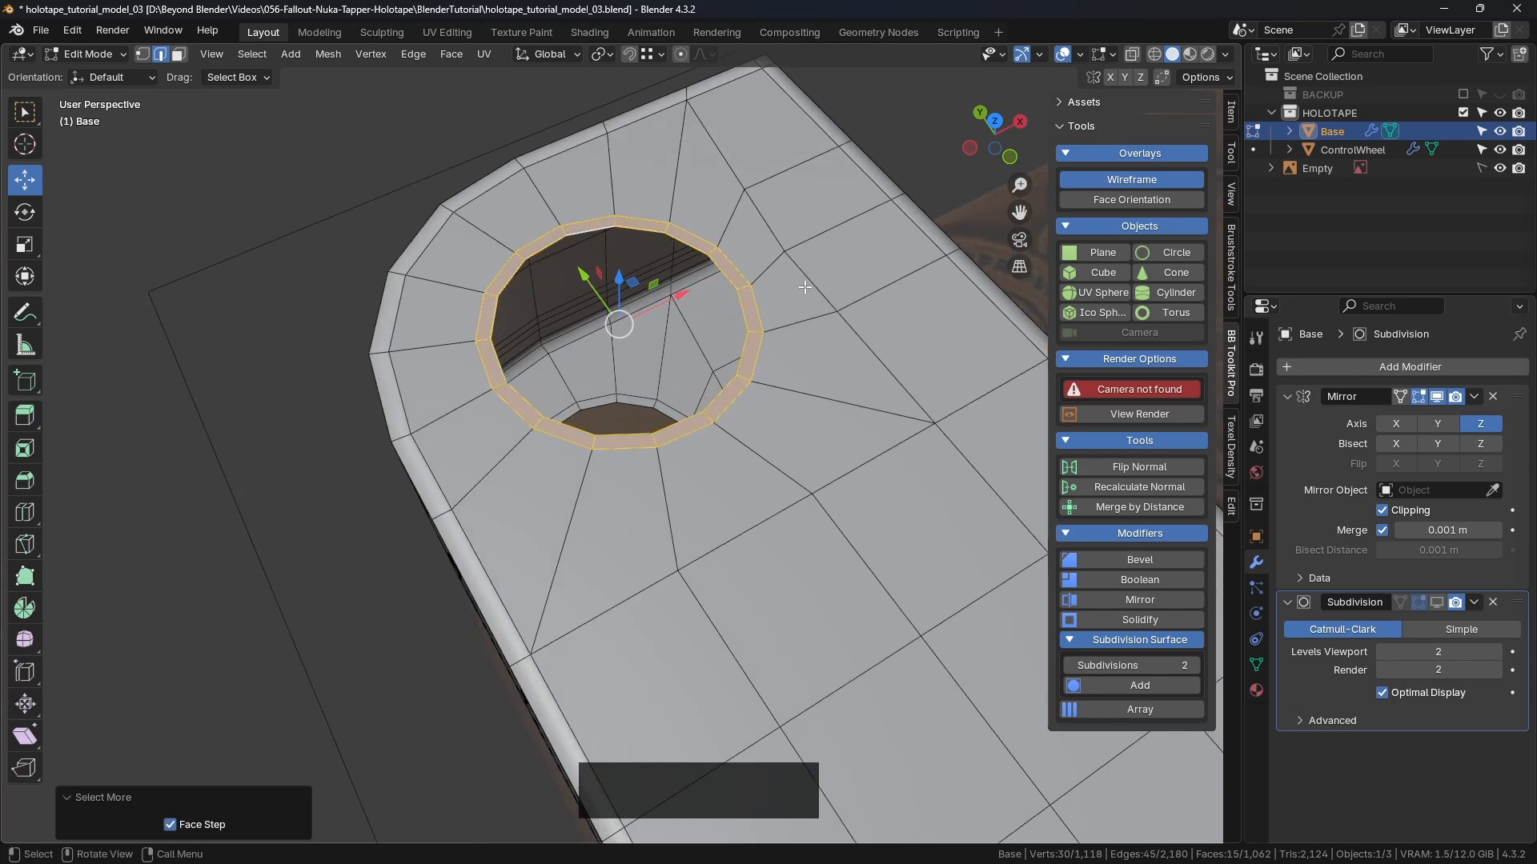
middle_click_drag(805, 287, 772, 307)
key("KP_7")
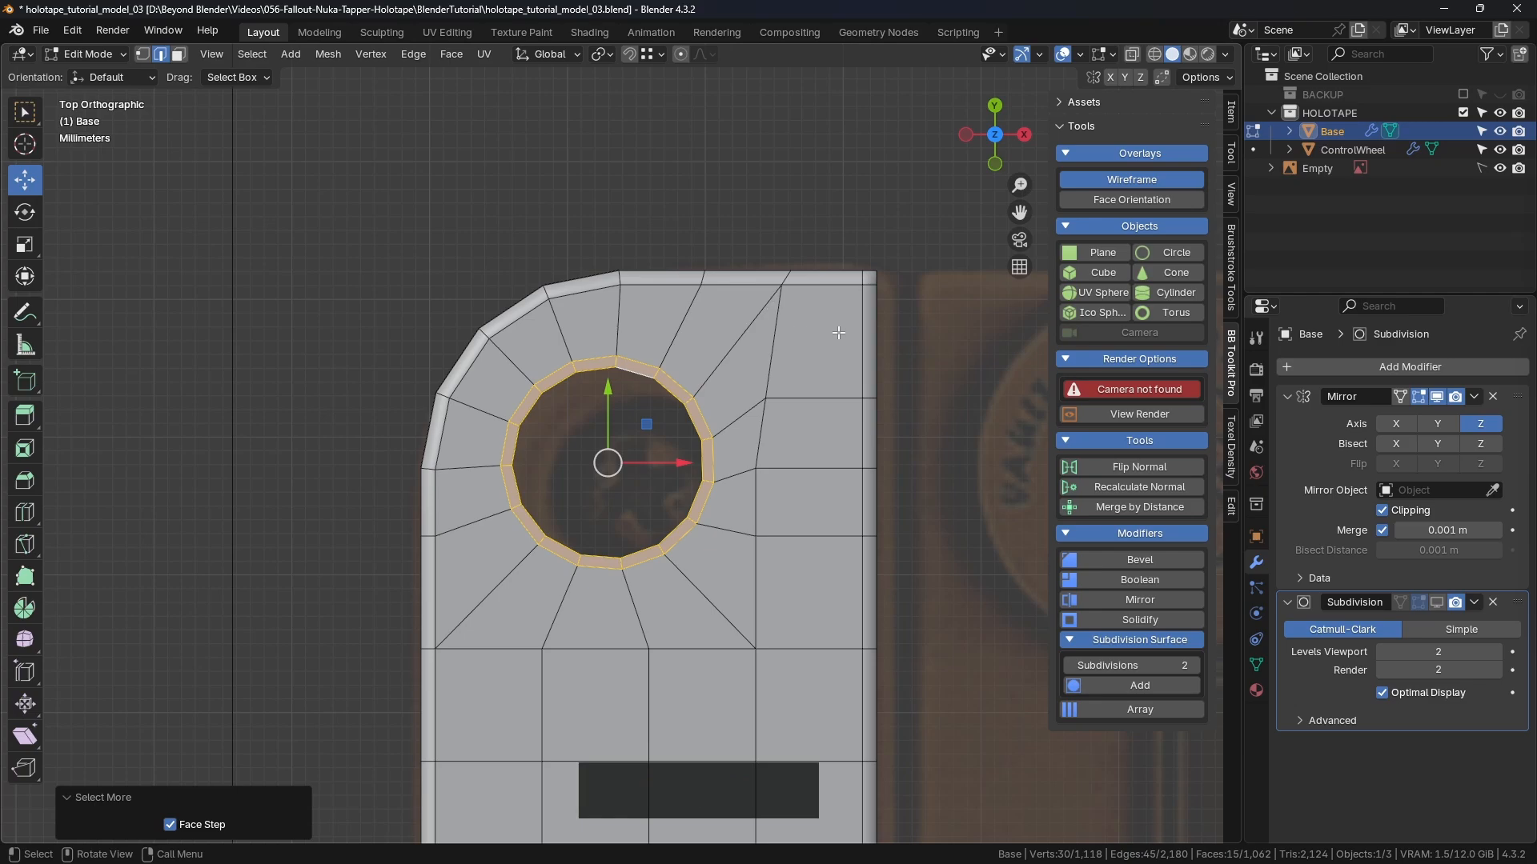
scroll(745, 367, "down", 2)
left_click(602, 53)
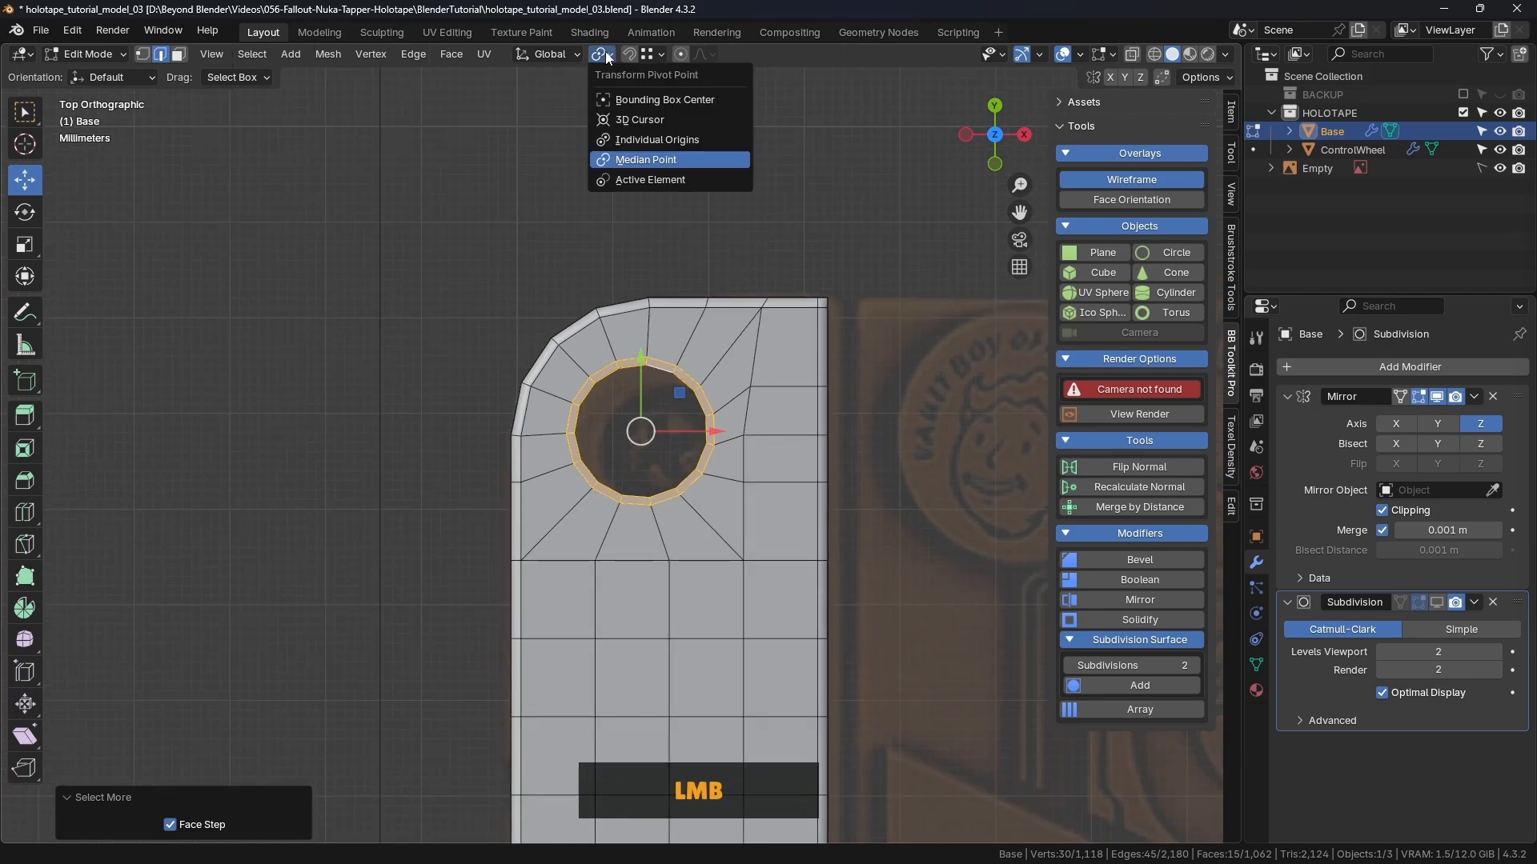
left_click(638, 158)
Step: Shrink the selected face ring to 0.734
middle_click_drag(729, 441, 785, 418)
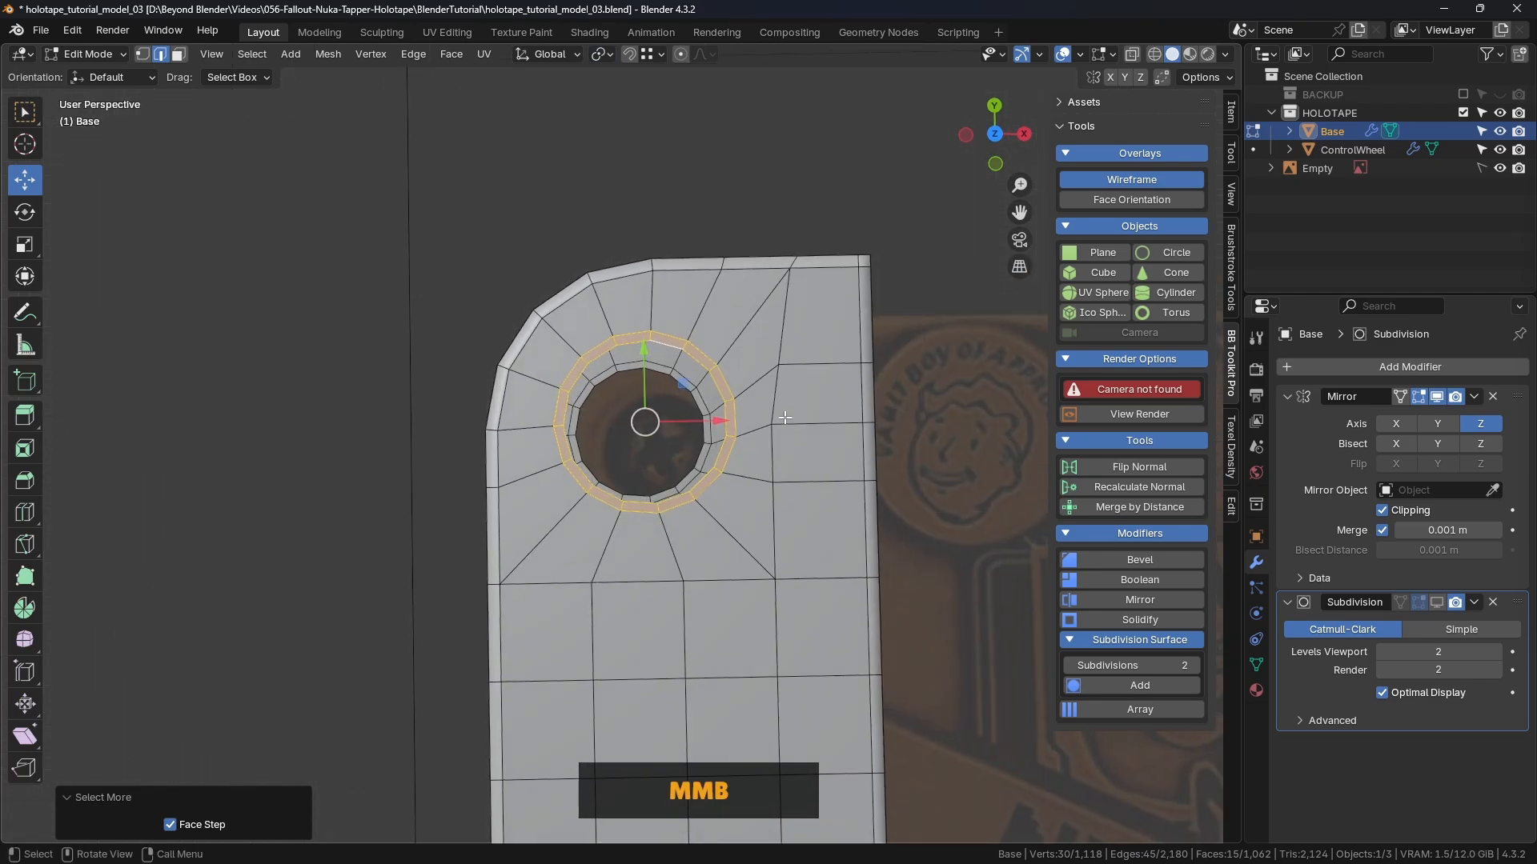
key("Num_Lock")
key("KP_Home")
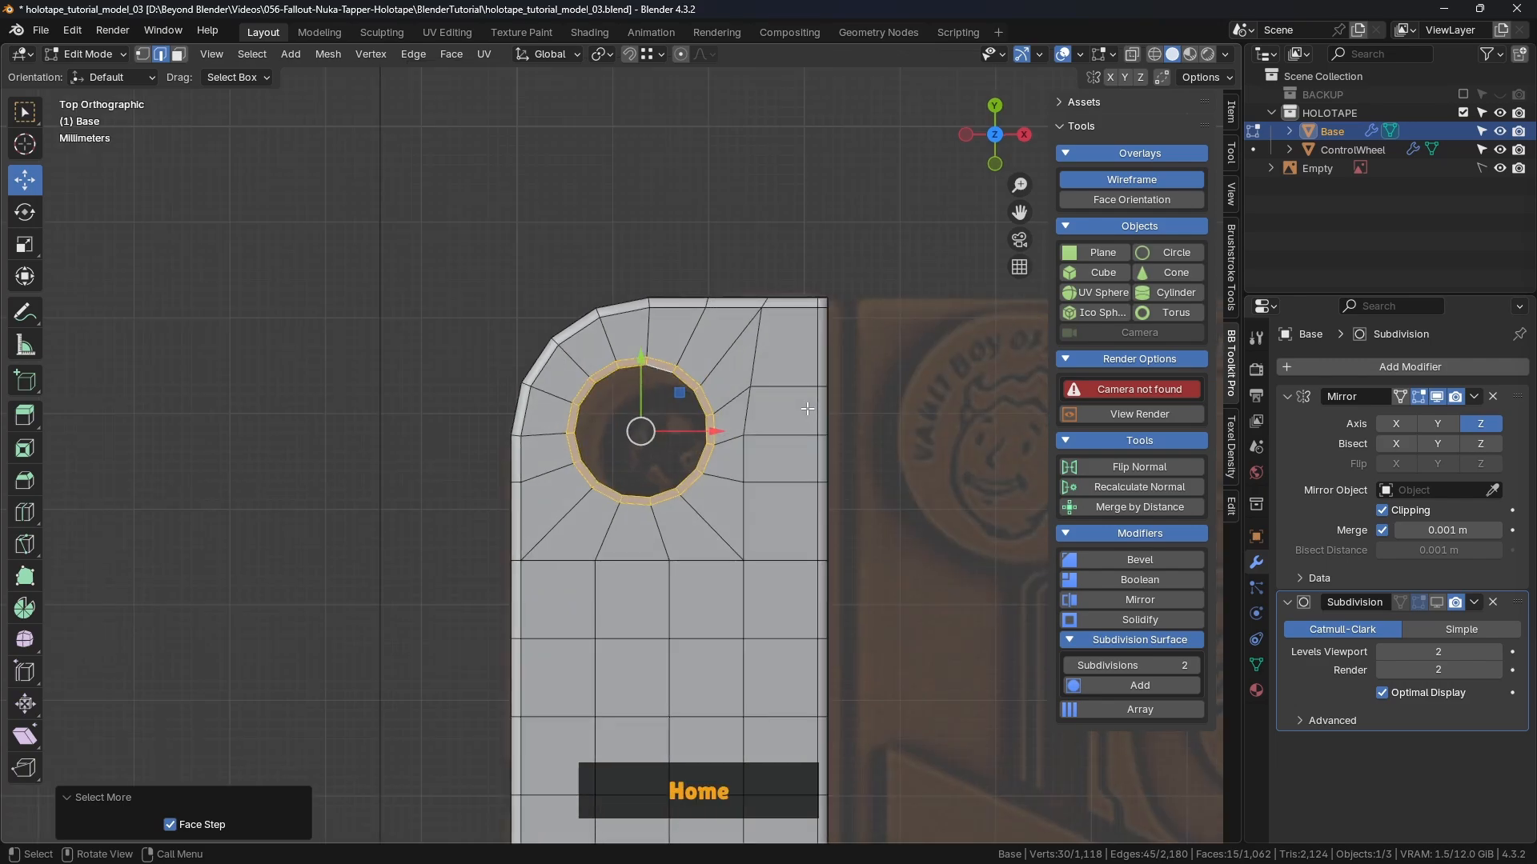
key("s")
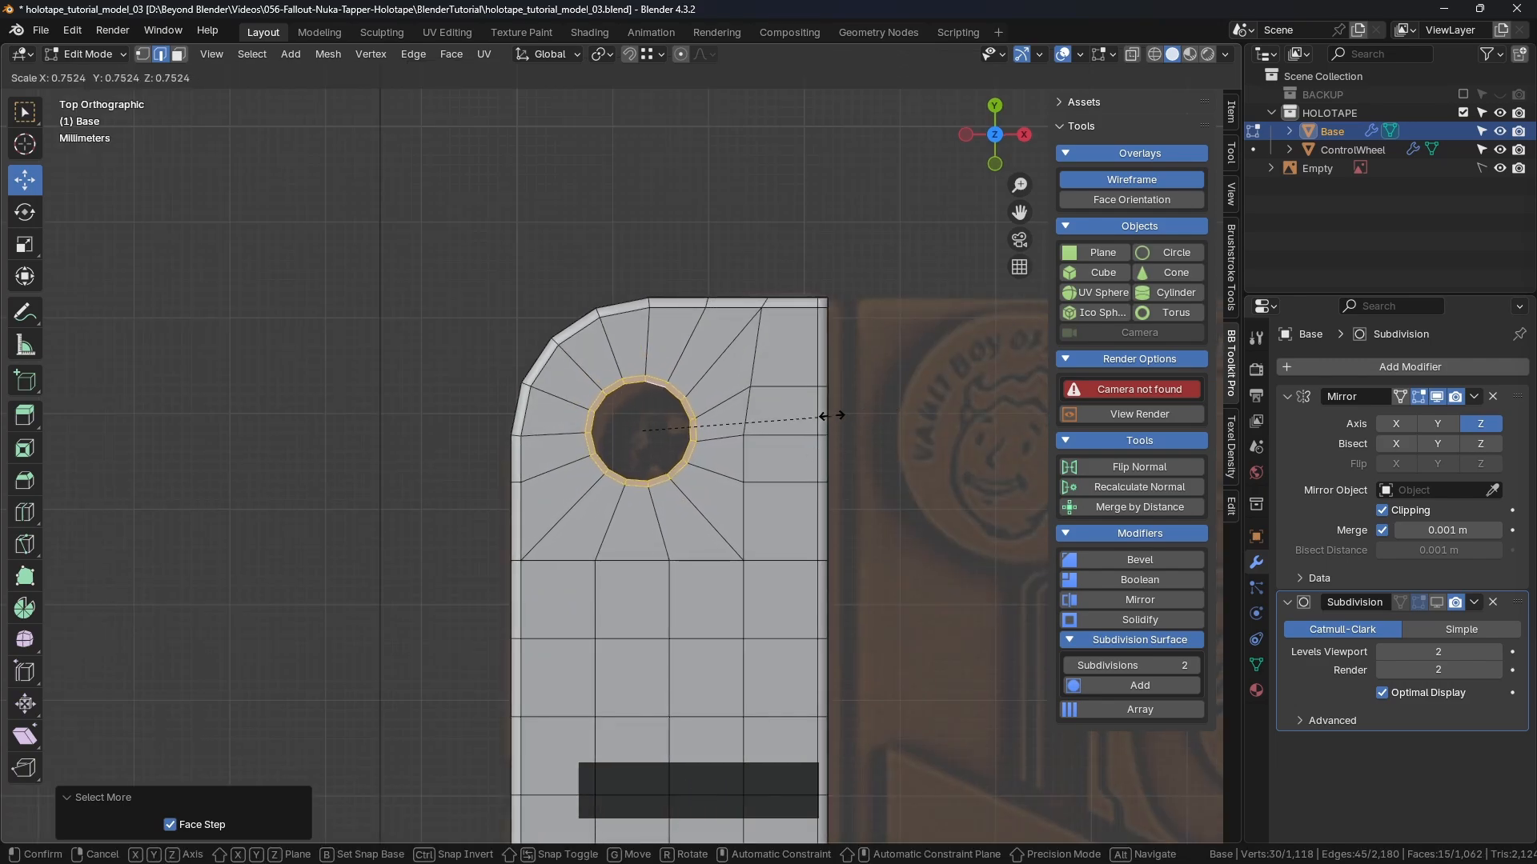
left_click(825, 415)
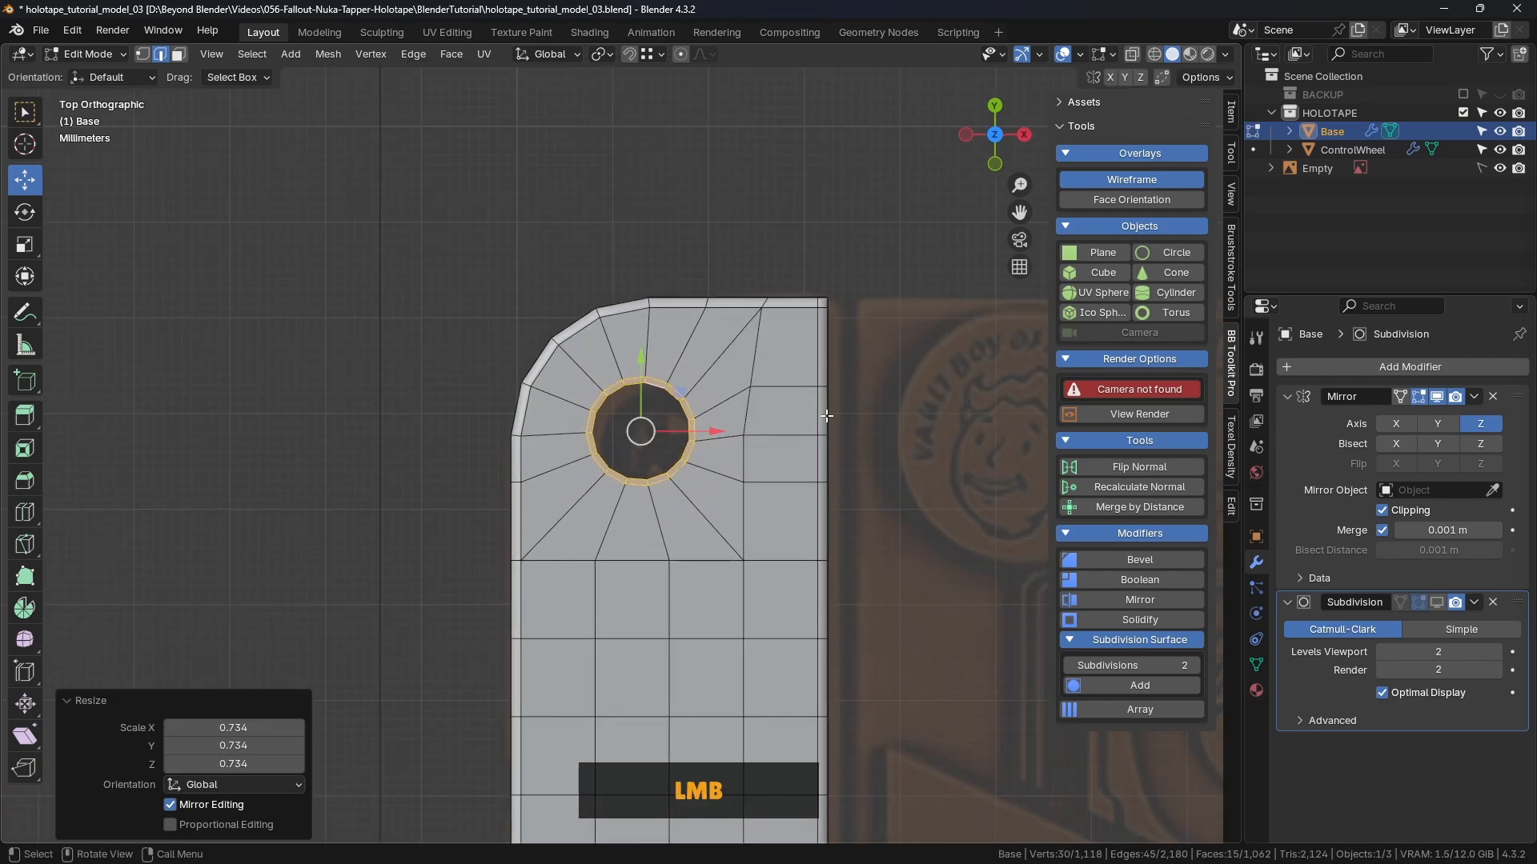
key("Num_Lock")
scroll(641, 417, "up", 3)
scroll(642, 417, "up", 2)
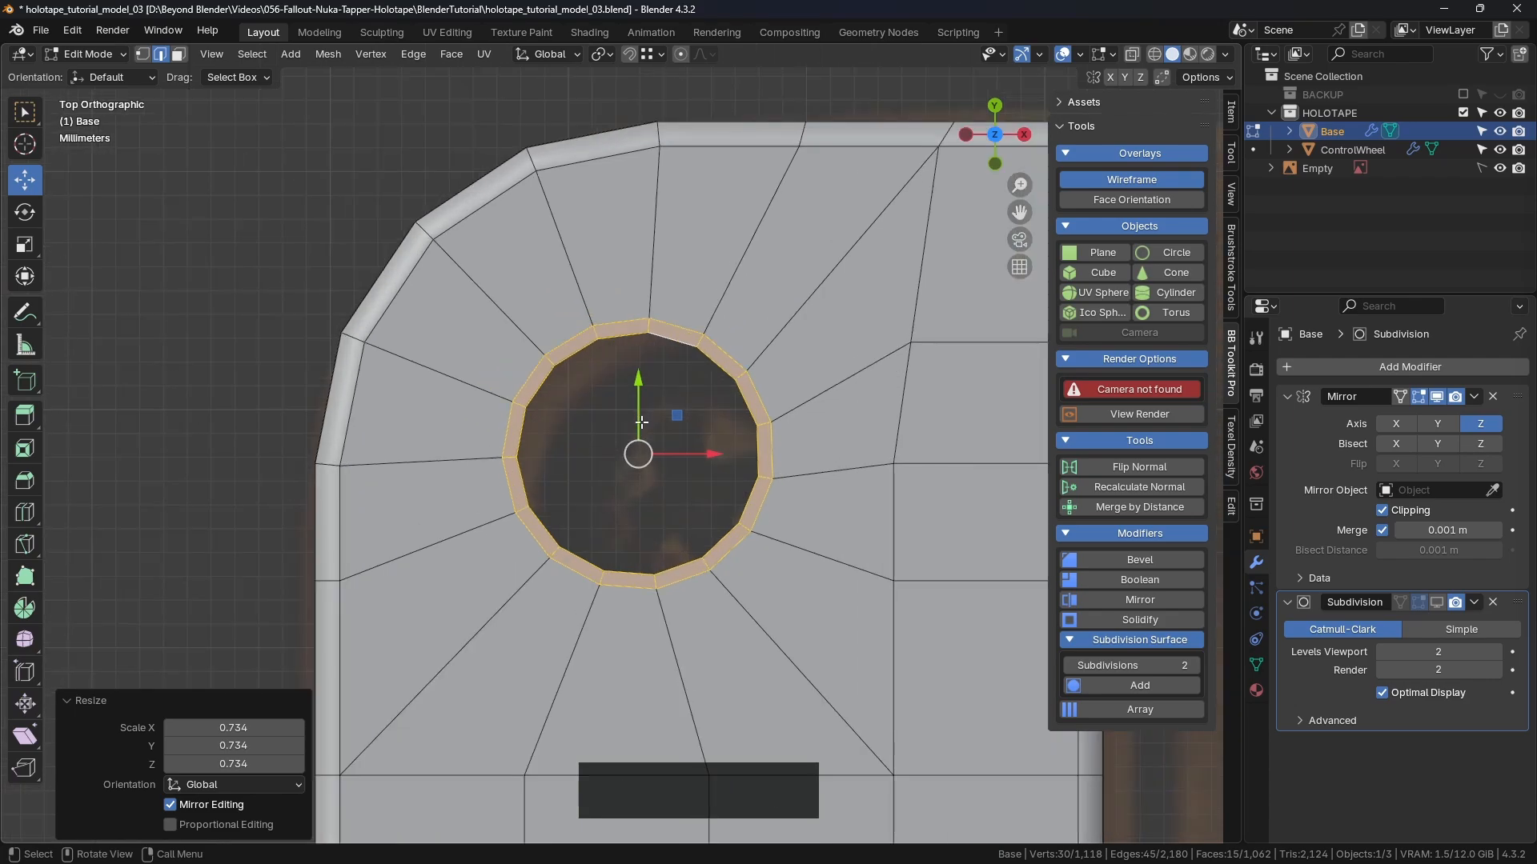
Step: Widen the hole's outer edge loop to 1.045, then deselect everything
left_click(233, 337)
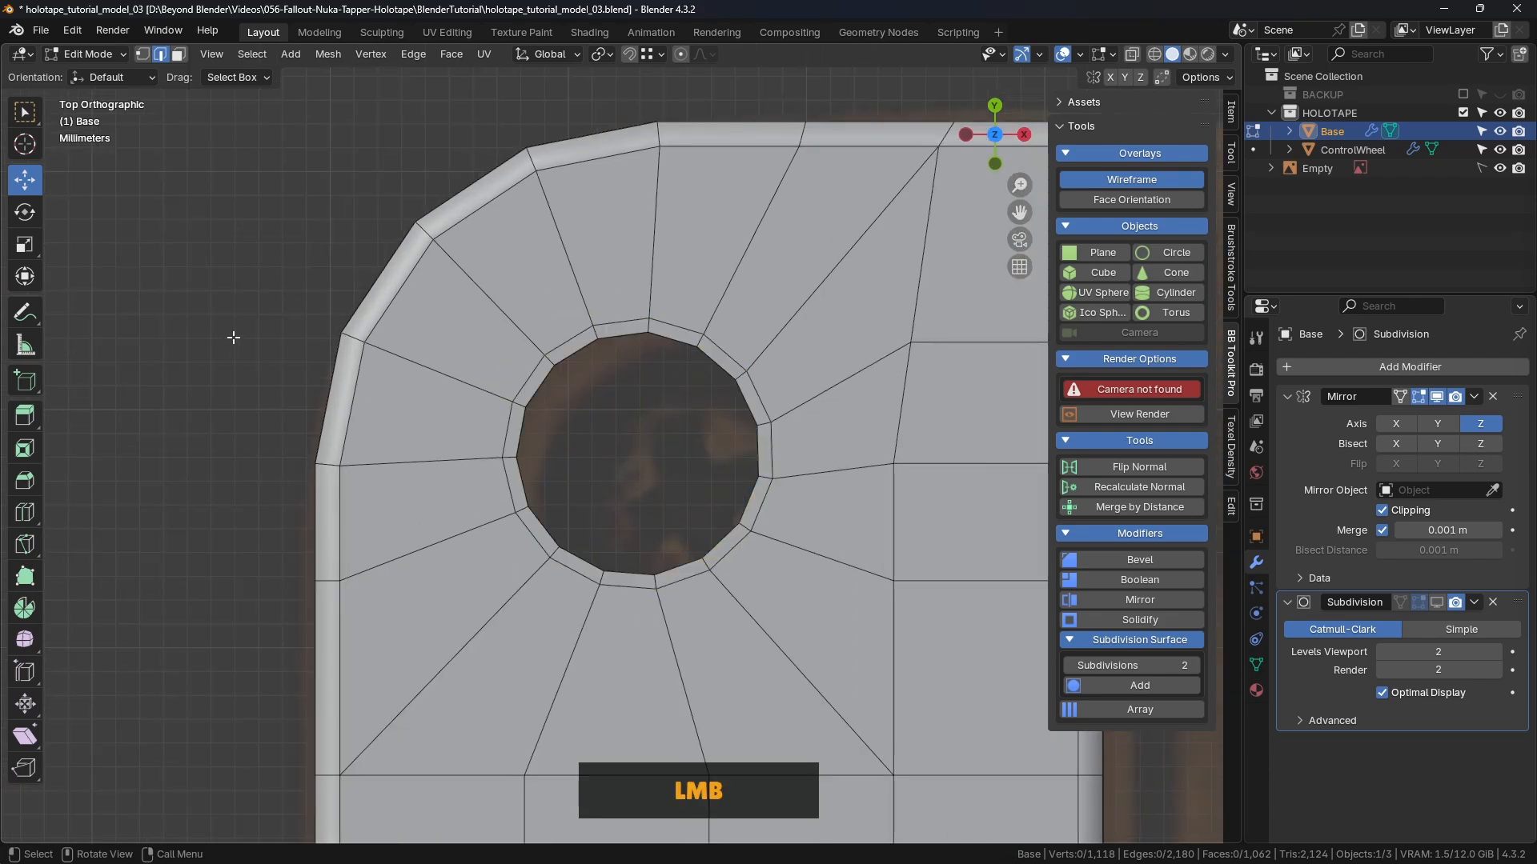
left_click(559, 345, "alt")
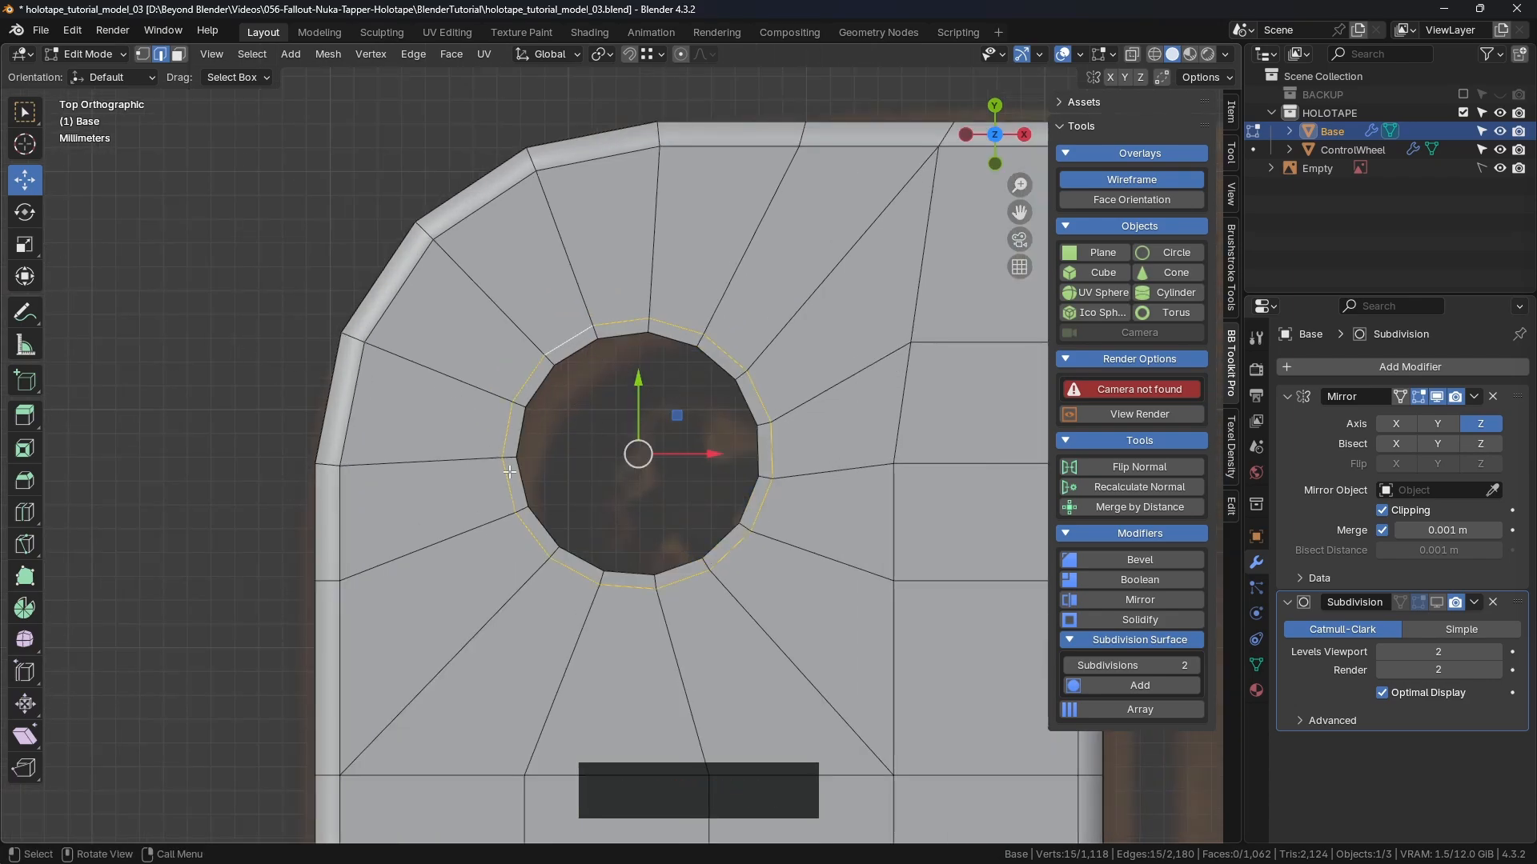
key("s")
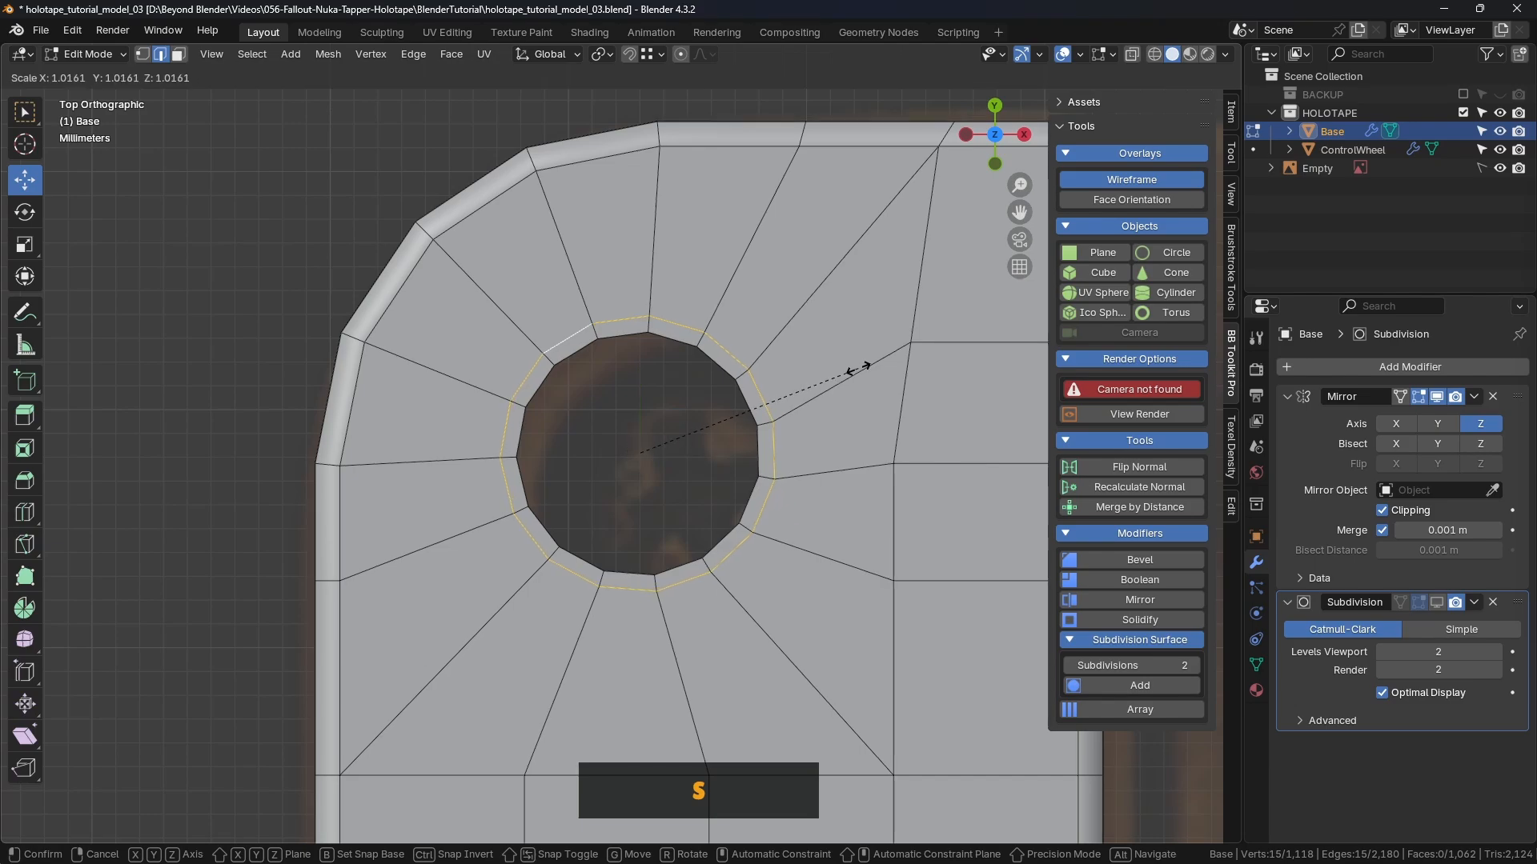
left_click(862, 369)
middle_click_drag(862, 369, 704, 417)
scroll(768, 400, "down", 3)
left_click(835, 200)
Step: Switch to vertex selection and pick a rim-to-edge vertex row, undoing an accidental move
middle_click_drag(836, 200, 771, 264)
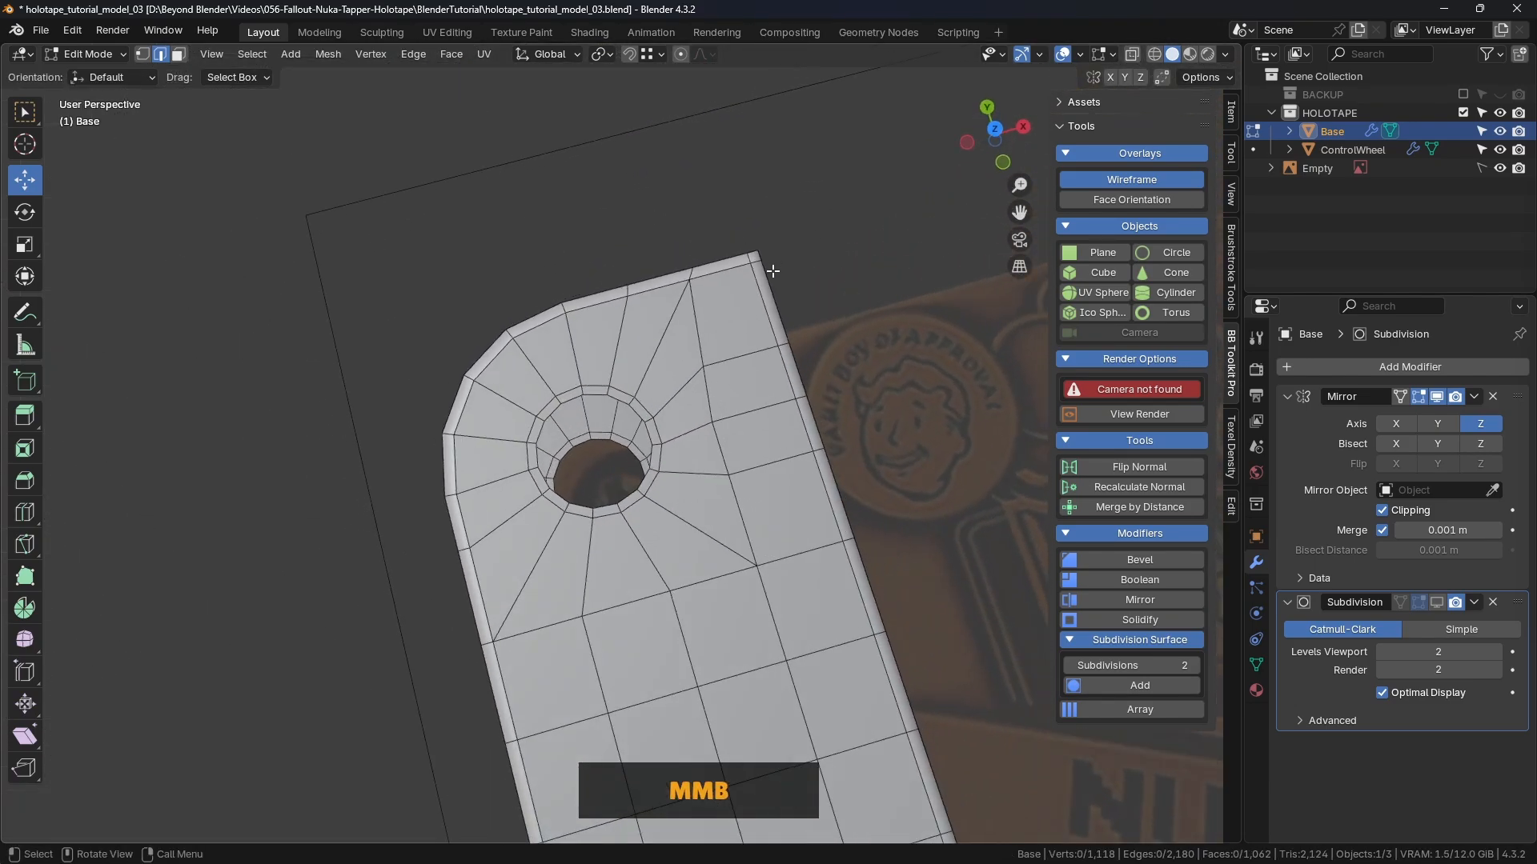
scroll(764, 325, "up", 3)
middle_click_drag(764, 325, 703, 464)
key("1")
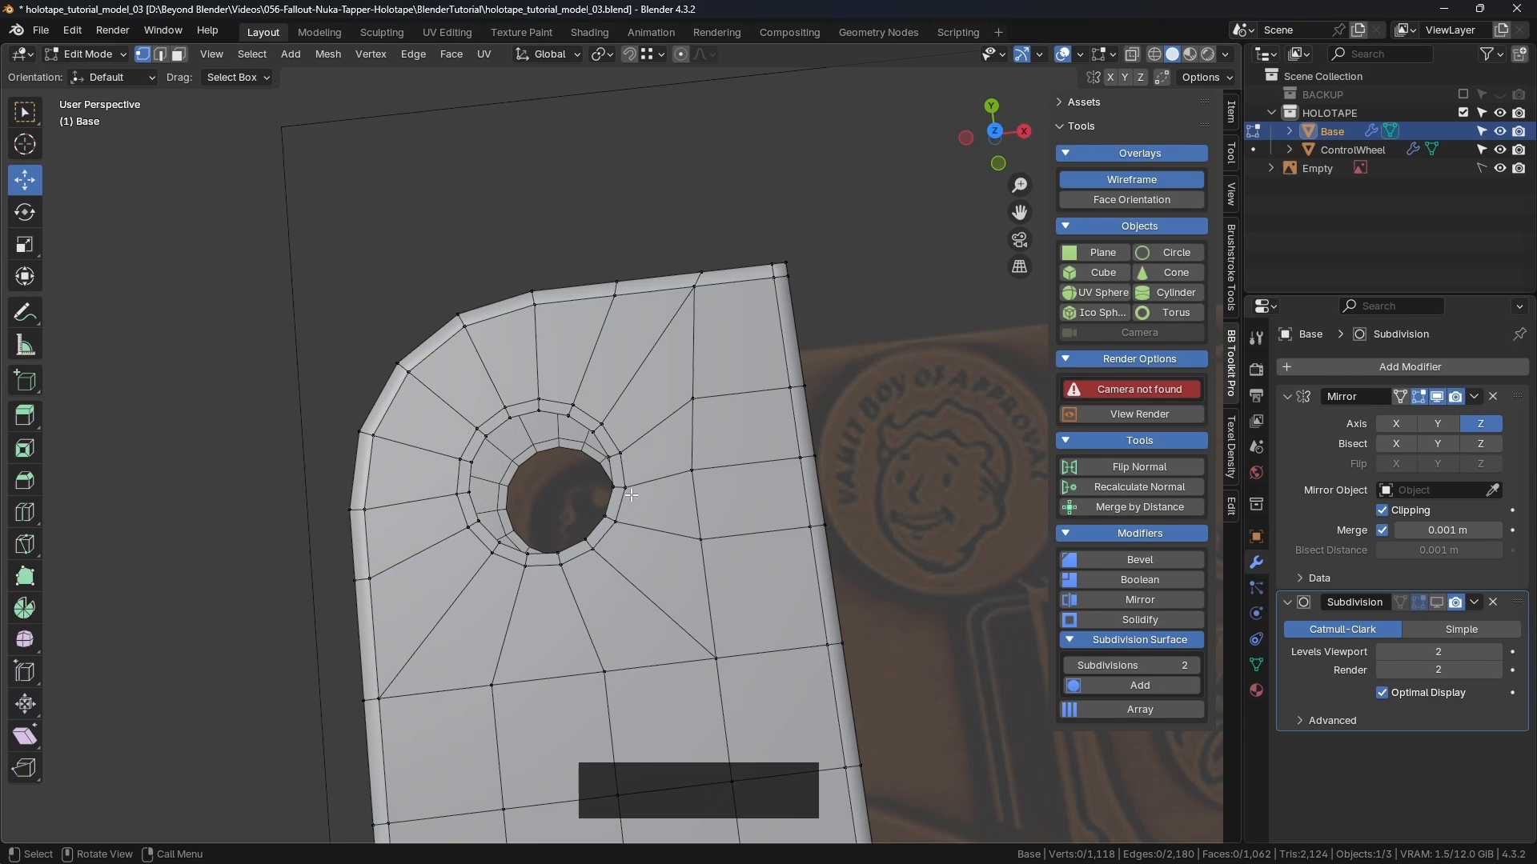
left_click(631, 495)
left_click(693, 472, "shift")
left_click(798, 460, "shift")
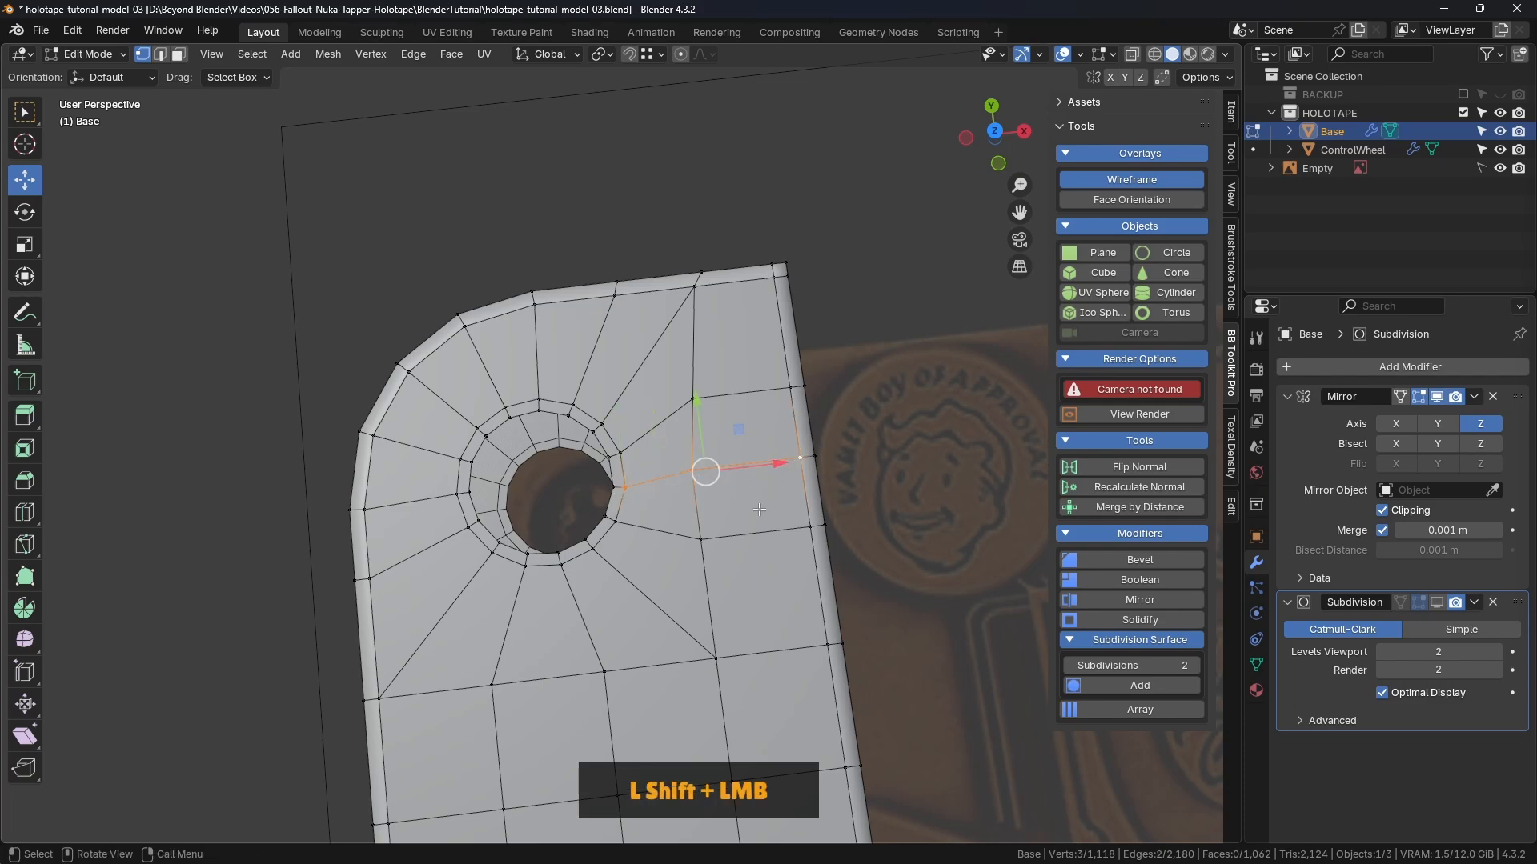
middle_click_drag(618, 503, 692, 352, "shift")
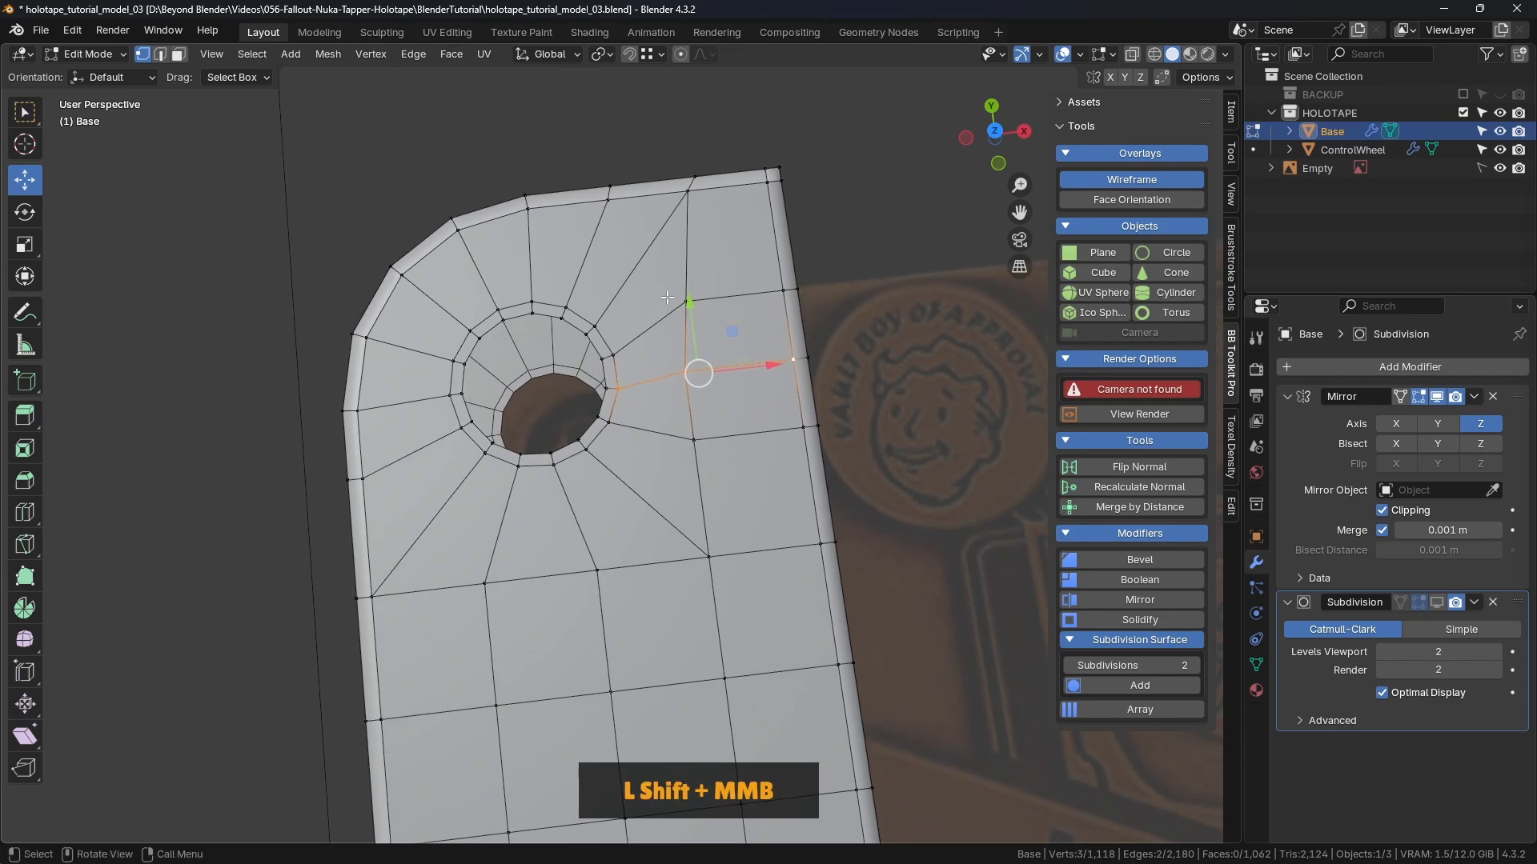
middle_click_drag(548, 425, 515, 445, "shift")
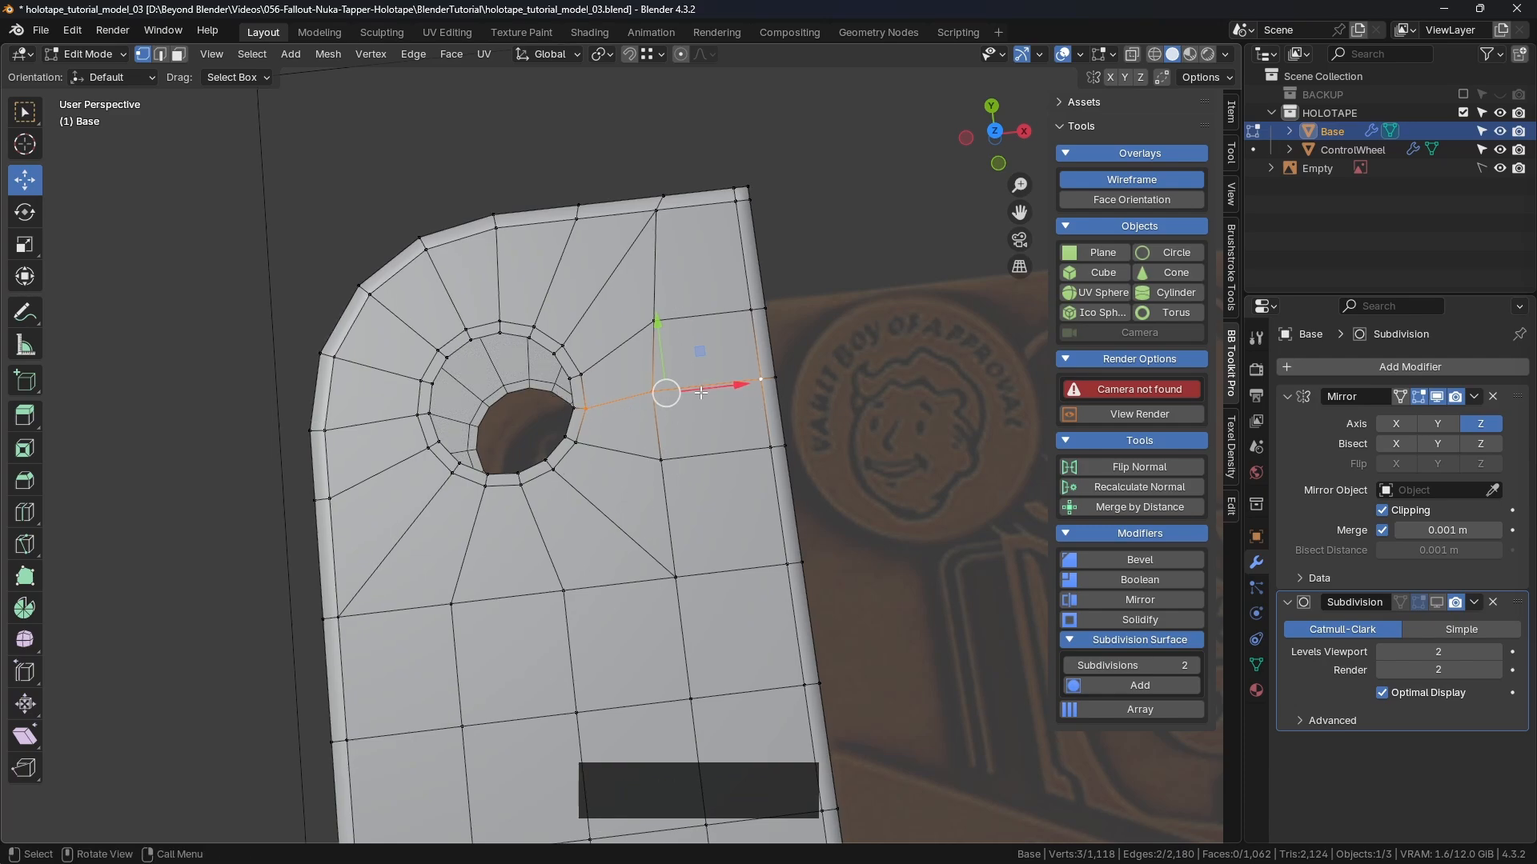
left_click_drag(668, 395, 742, 397)
key("ctrl+z")
Step: Evenly space the first three-vertex row from hole rim to outer edge with LoopTools Space
left_click(588, 409)
left_click(653, 392, "shift")
left_click(759, 380, "shift")
right_click(843, 162)
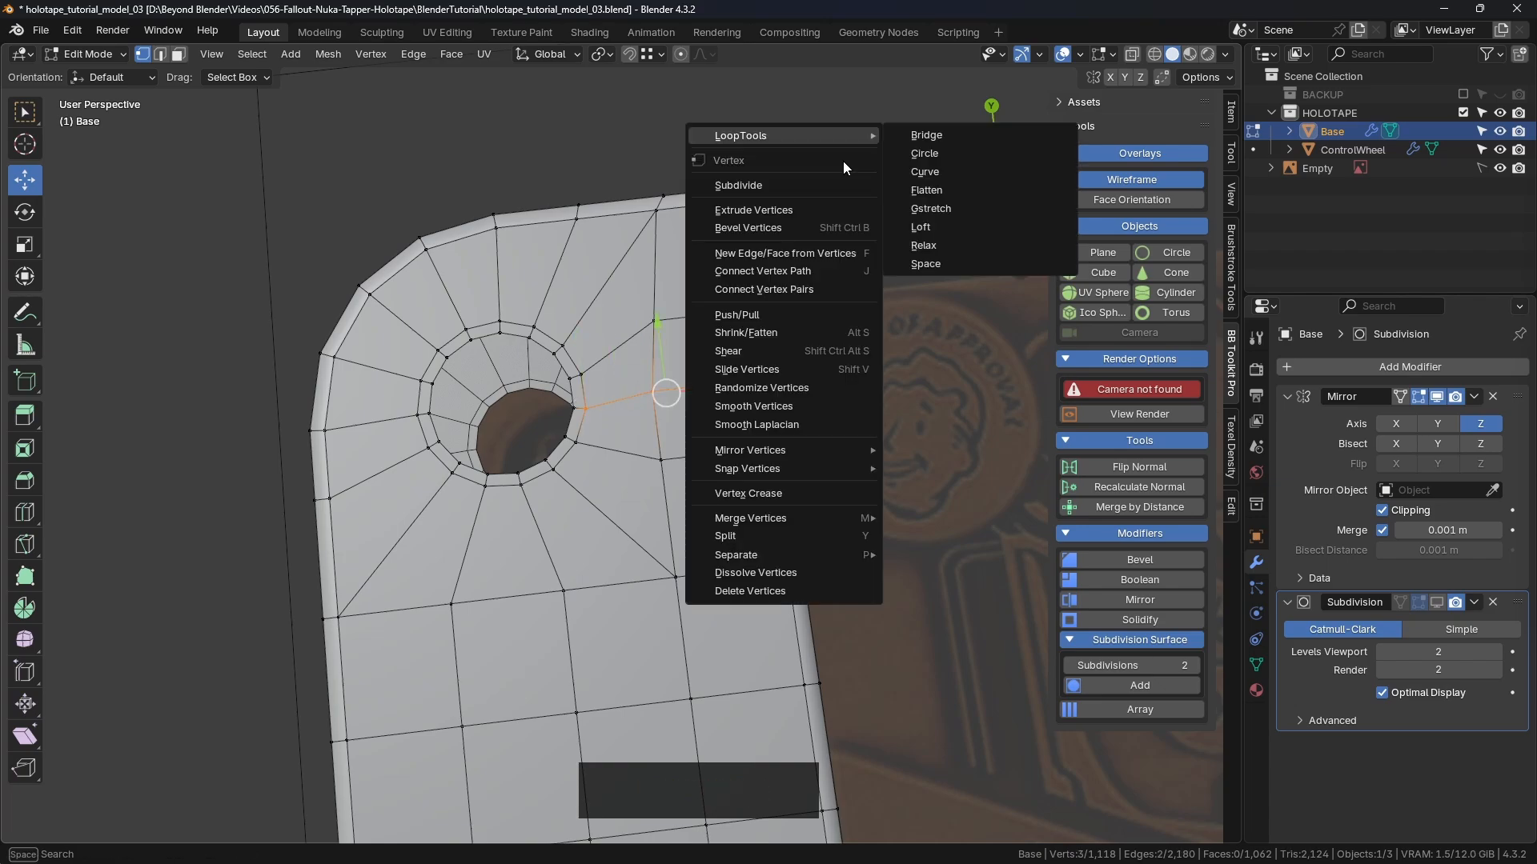
left_click(821, 133)
left_click(925, 264)
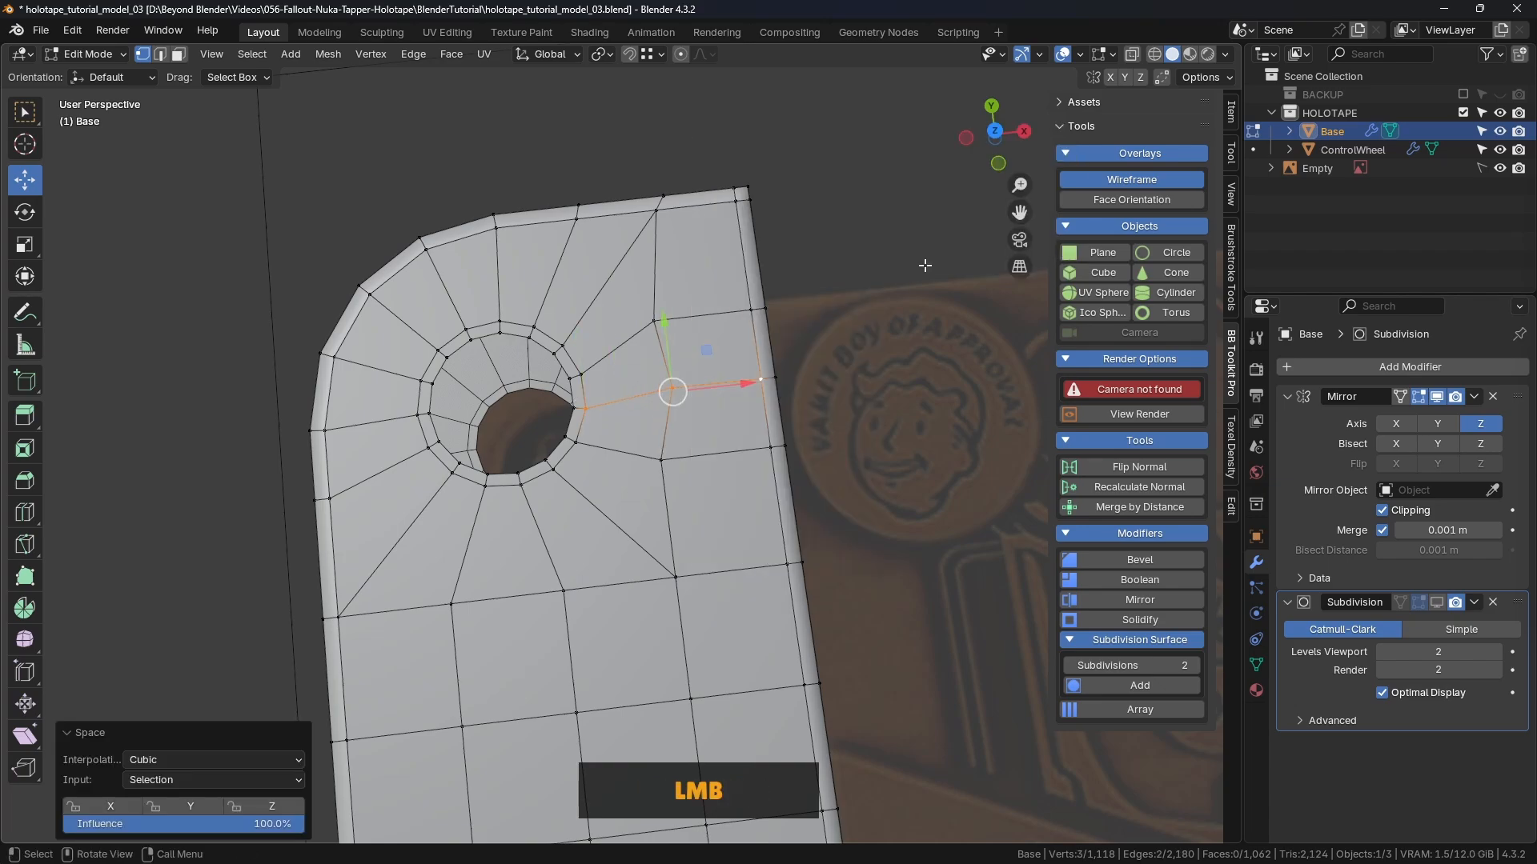
Step: Evenly space the second rim-to-edge vertex row with LoopTools Space
left_click(585, 373)
left_click(655, 324, "shift")
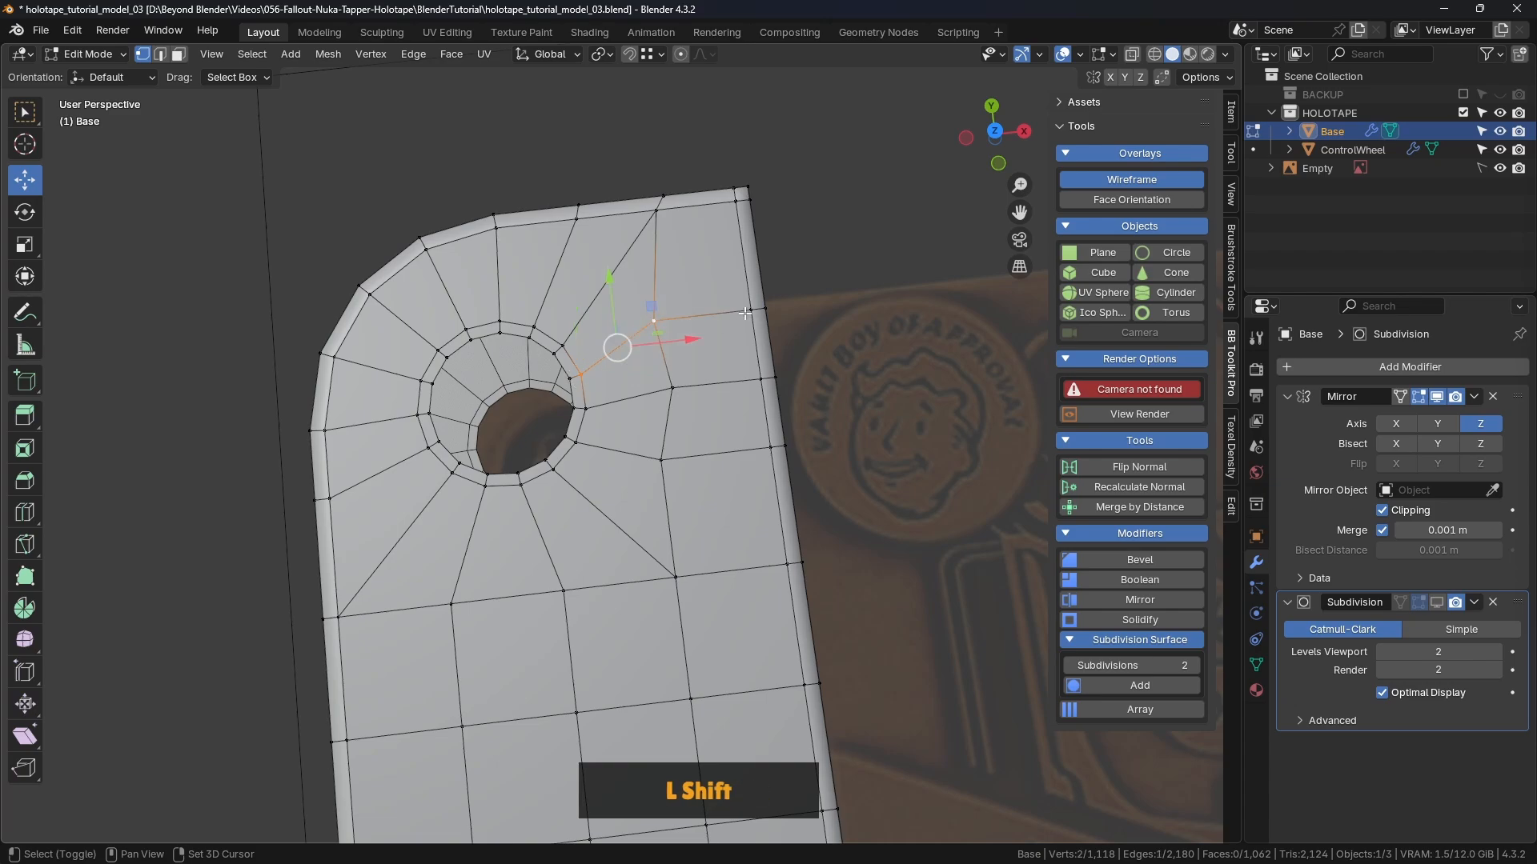
left_click(749, 308, "shift")
right_click(834, 253)
mouse_move(842, 255)
left_click(929, 382)
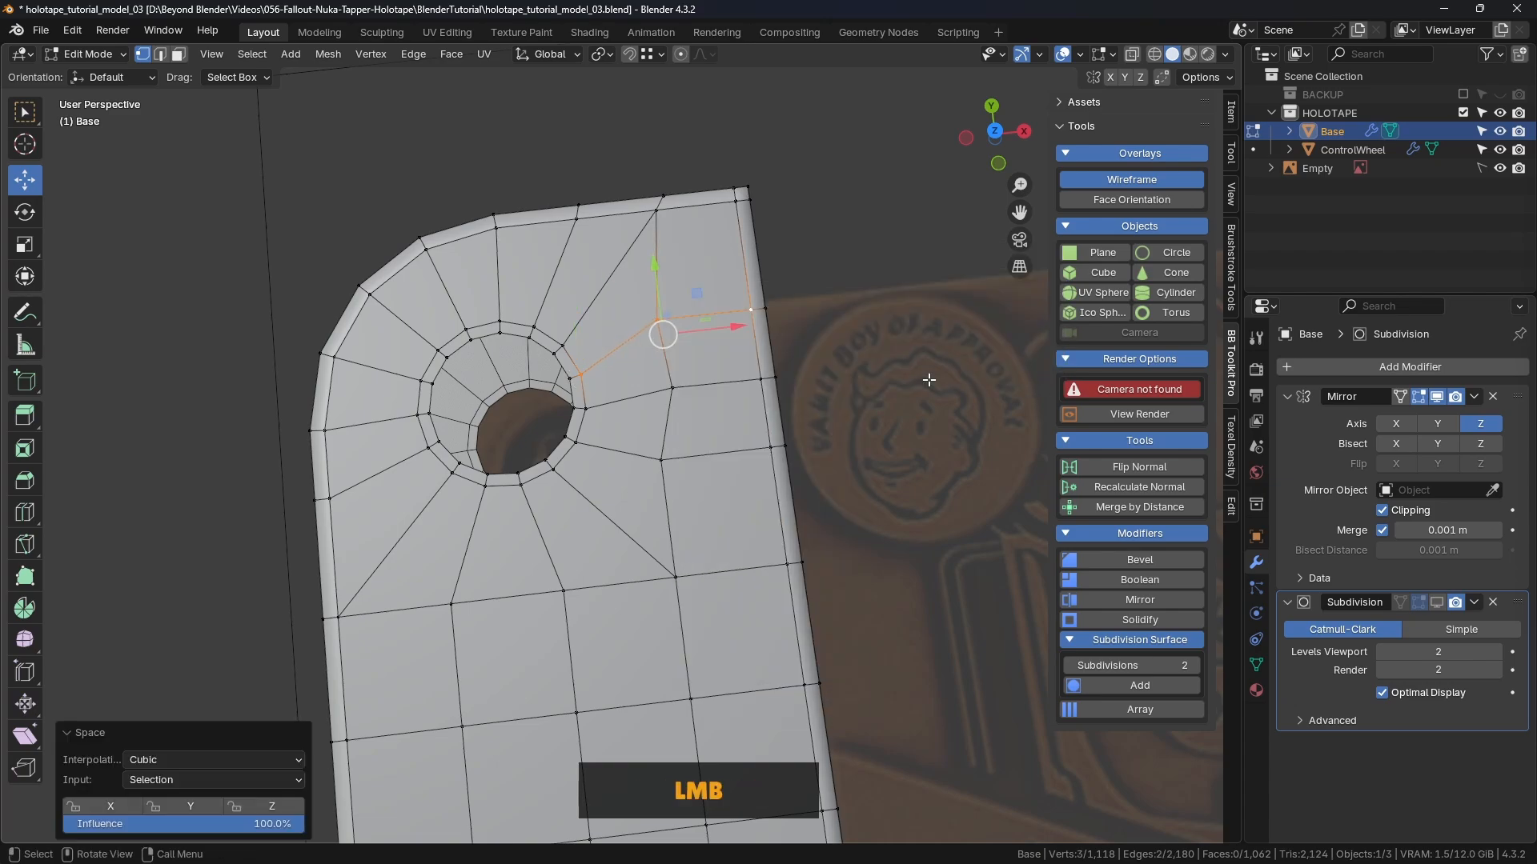
Step: Evenly space a third rim-to-edge vertex row the same way
left_click(872, 211)
left_click(576, 440)
left_click(663, 457, "shift")
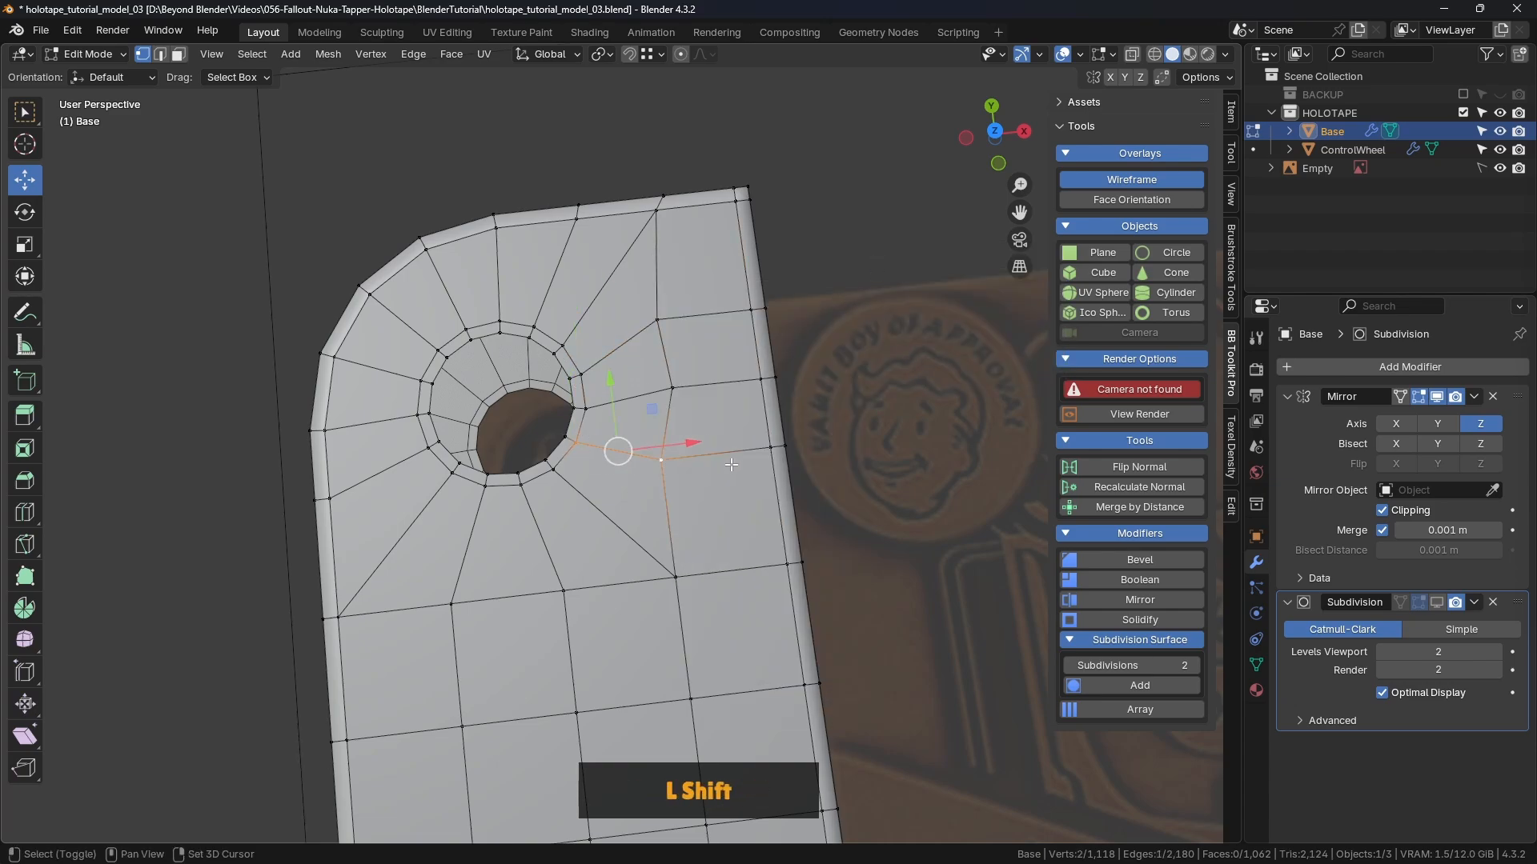
left_click(759, 449, "shift")
right_click(853, 210)
mouse_move(879, 210)
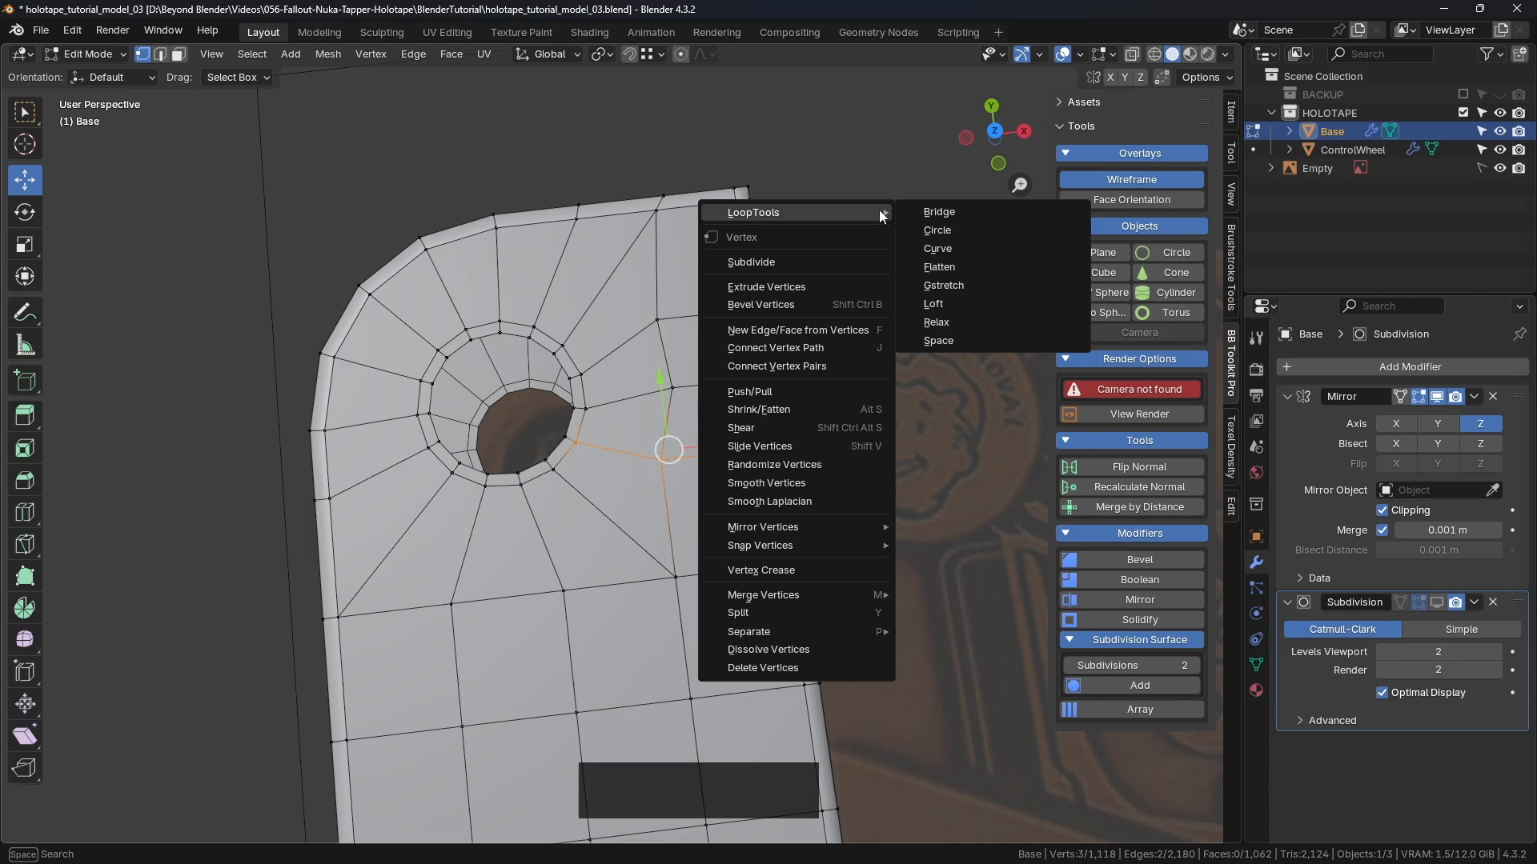
left_click(936, 339)
left_click(874, 277)
Step: Evenly space the five-vertex corner chain with LoopTools Space
middle_click_drag(874, 277, 657, 384)
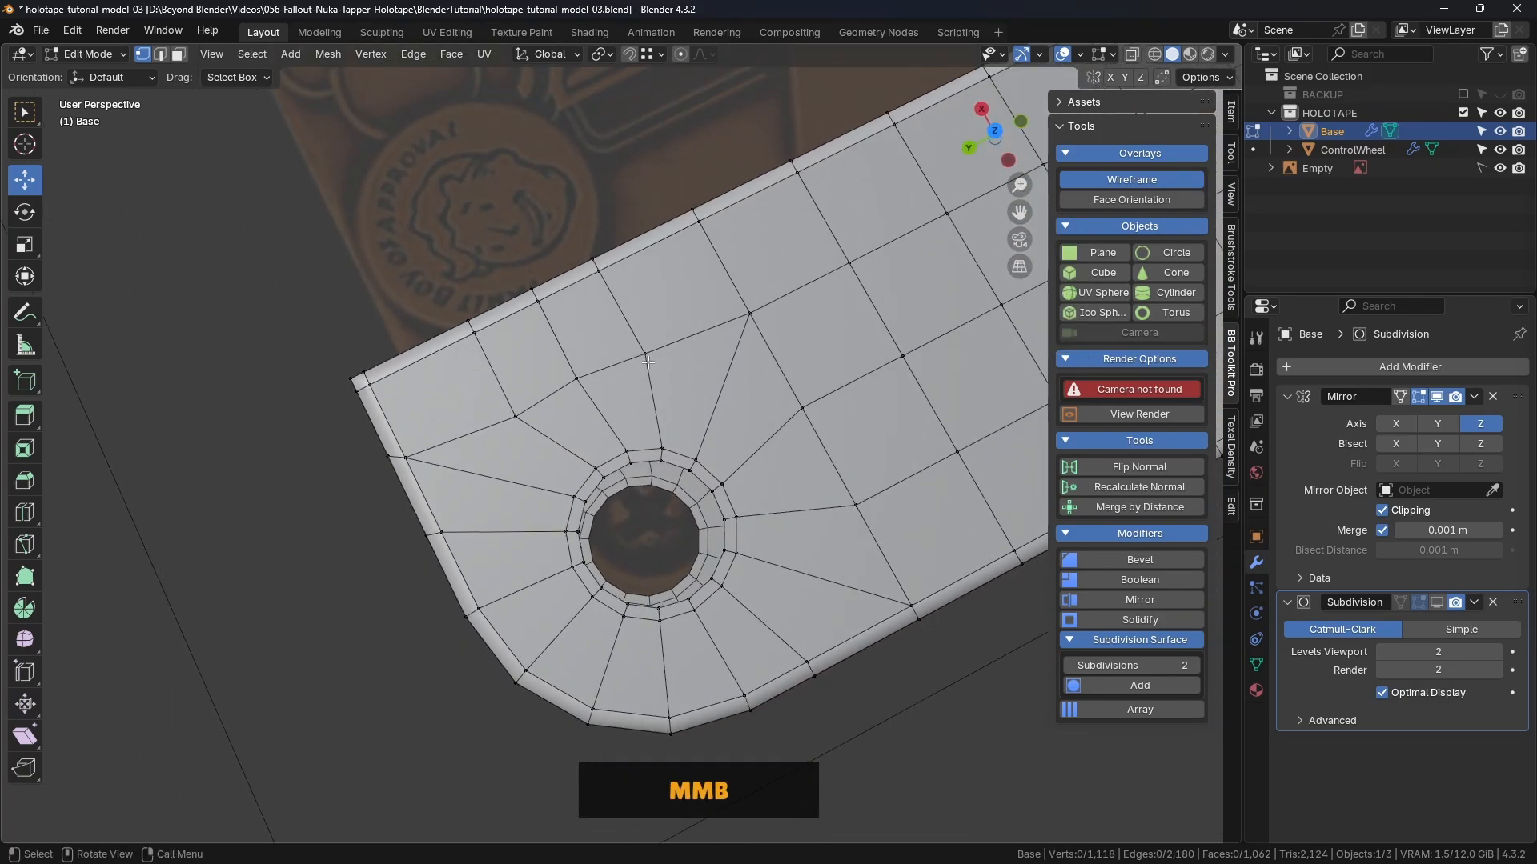
middle_click_drag(498, 435, 759, 346)
left_click(499, 233)
left_click(572, 285, "shift")
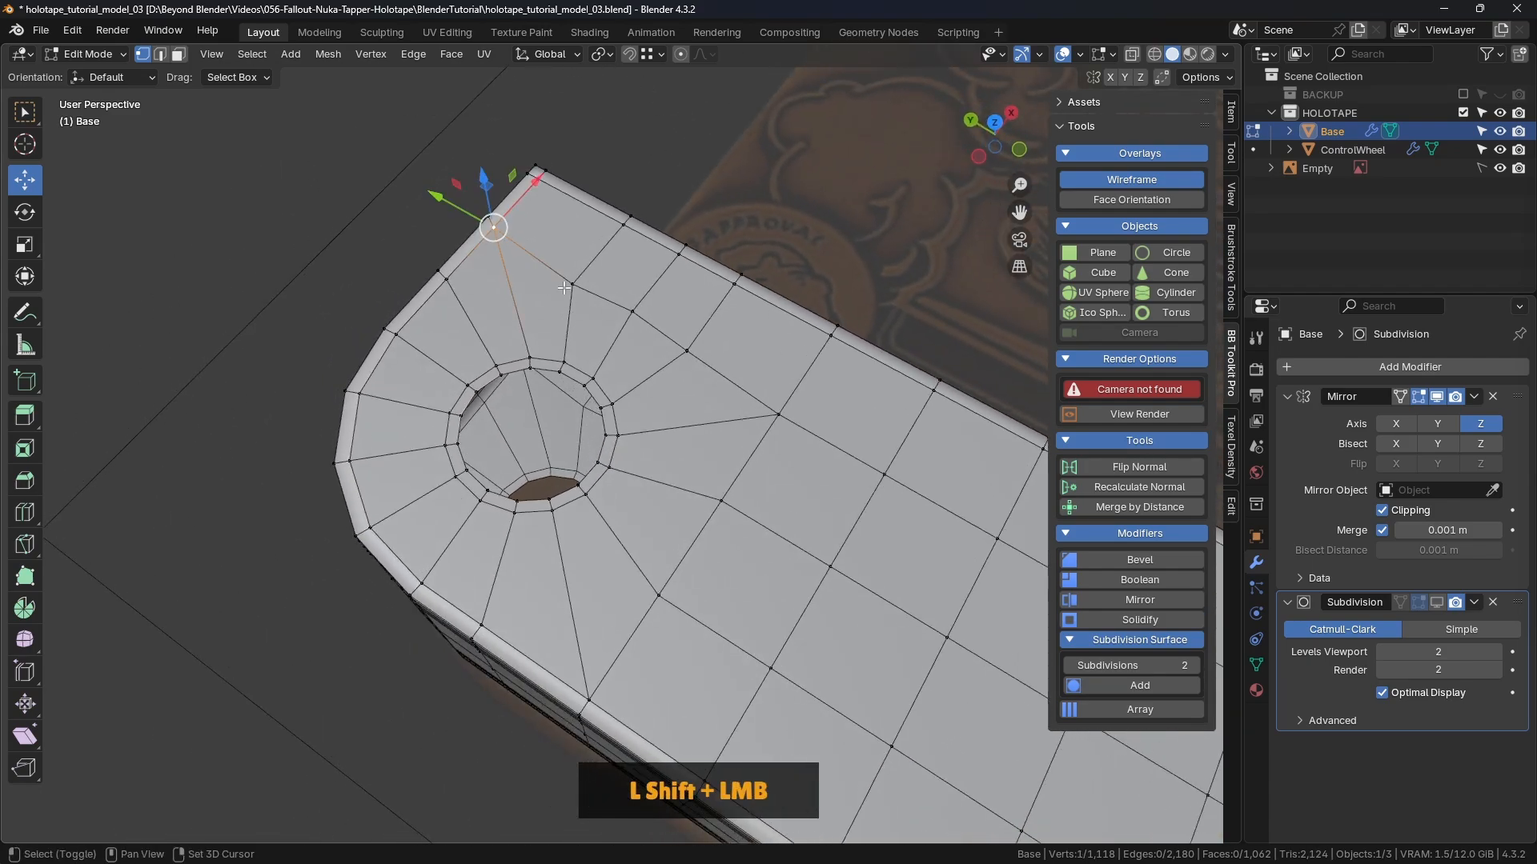
left_click(632, 312, "shift")
left_click(687, 351, "shift")
left_click(769, 411, "shift")
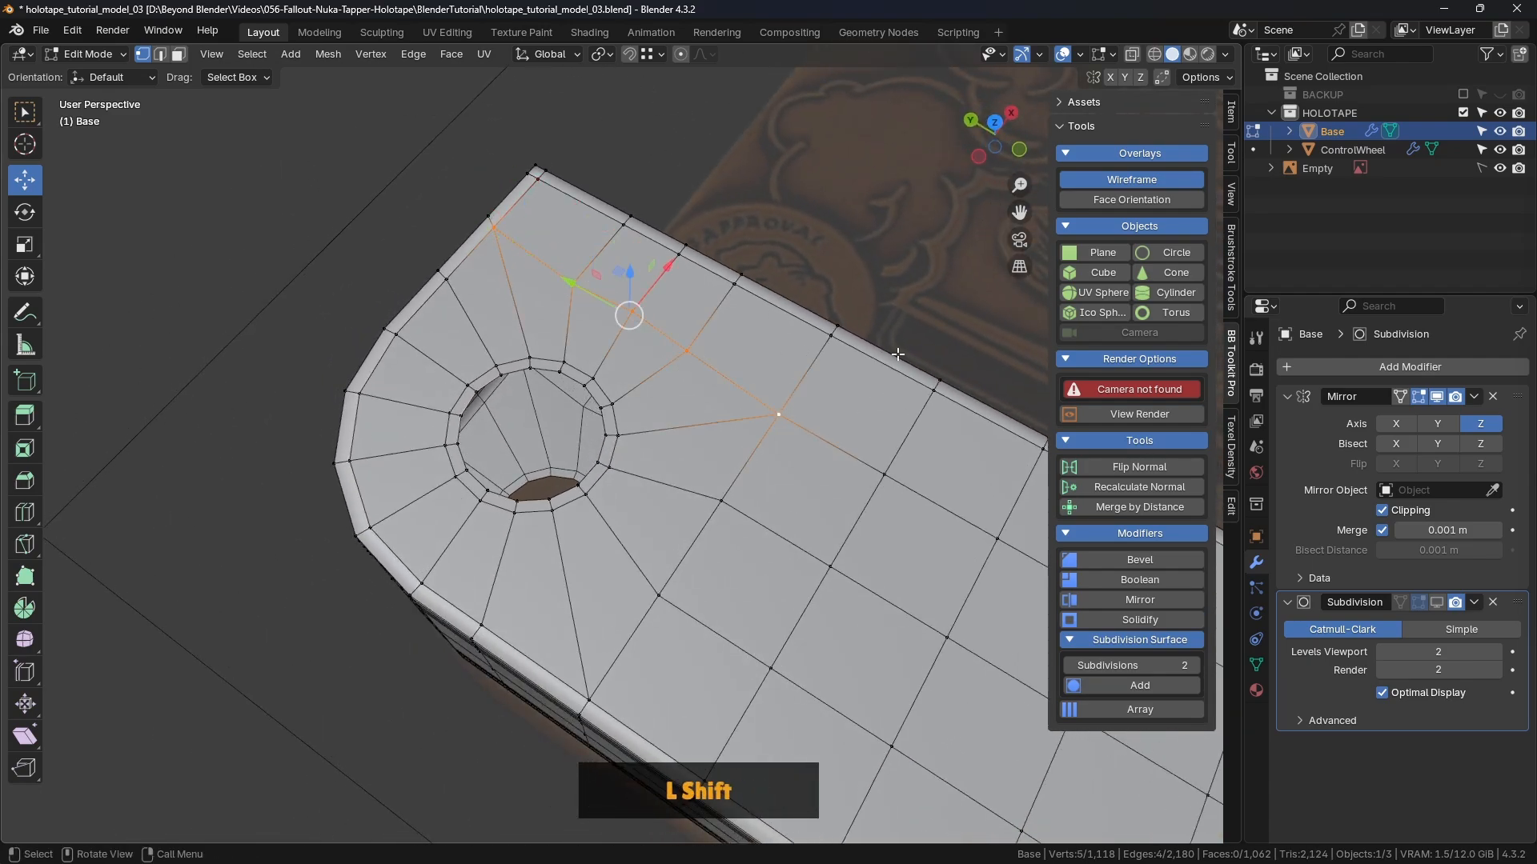
right_click(864, 215)
mouse_move(865, 215)
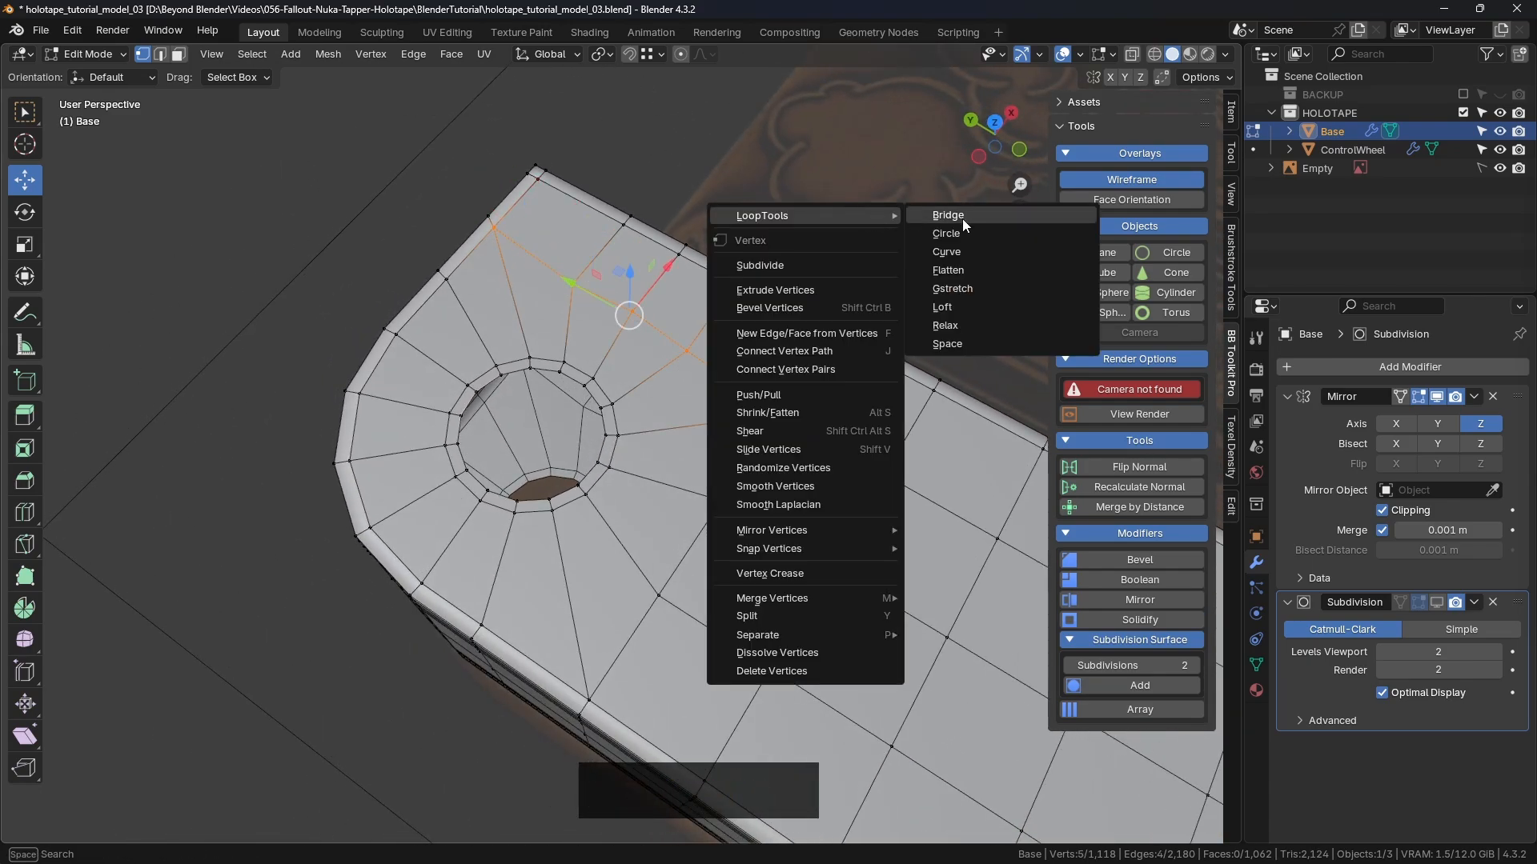
left_click(945, 326)
left_click(869, 221)
middle_click_drag(869, 220, 661, 361)
Step: Slide the first vertical edge column on the side wall slightly along Y
left_click(660, 306)
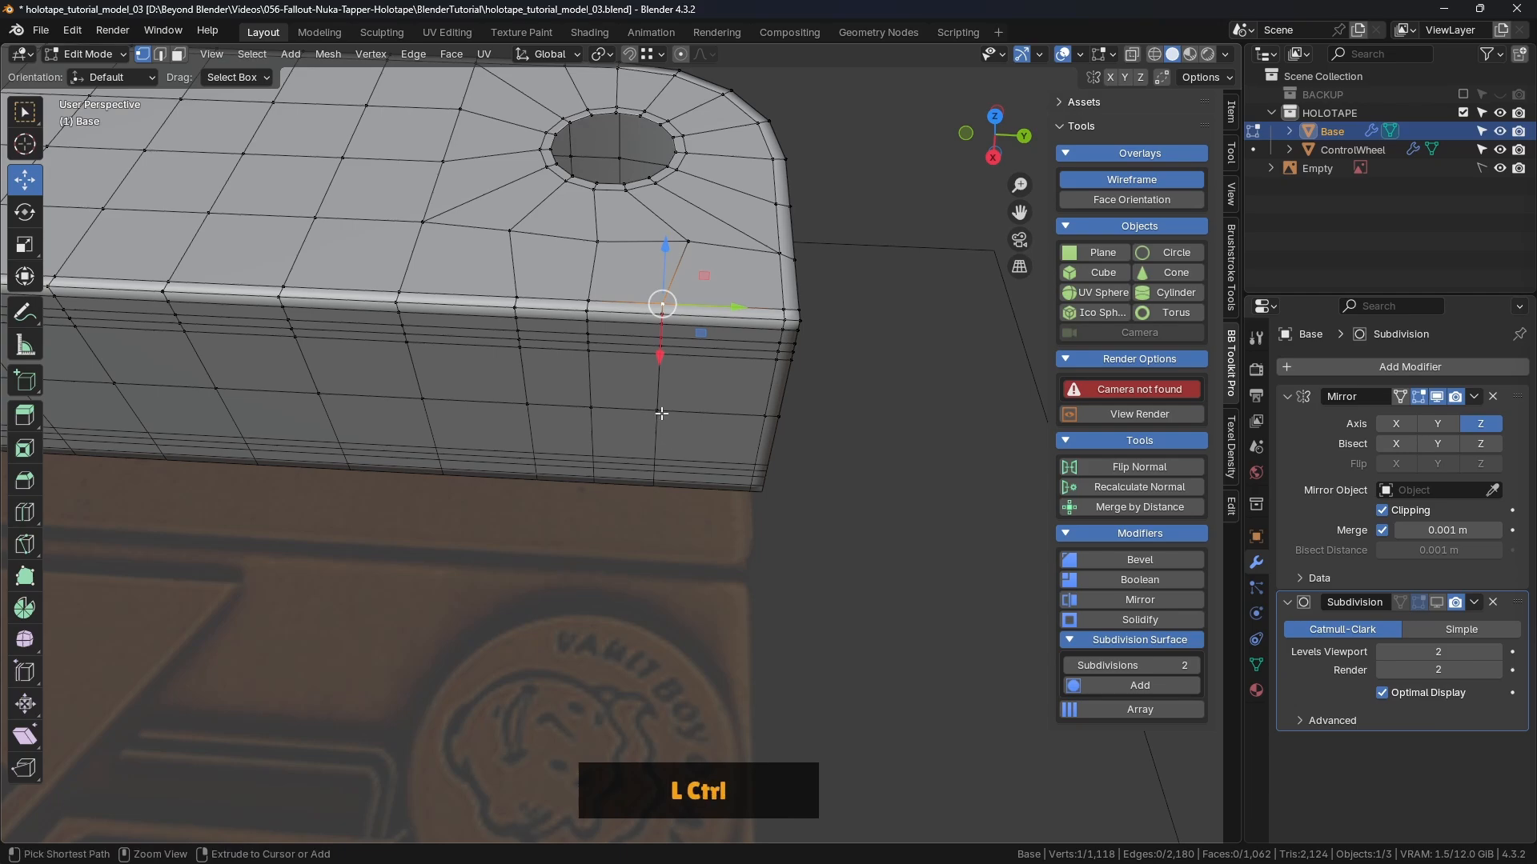
scroll(661, 303, "up", 2)
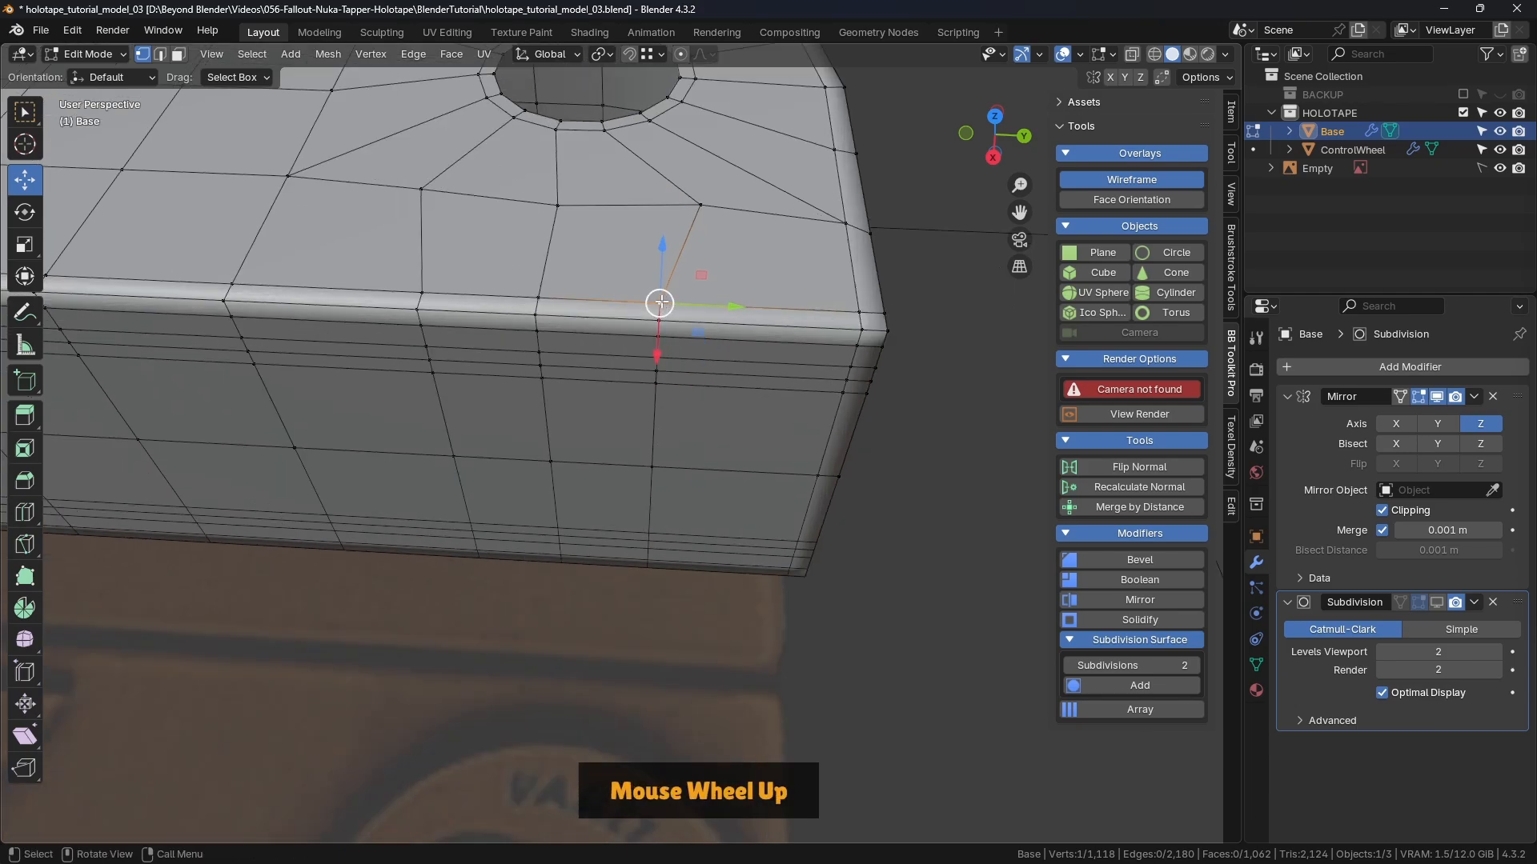
left_click(653, 467, "ctrl")
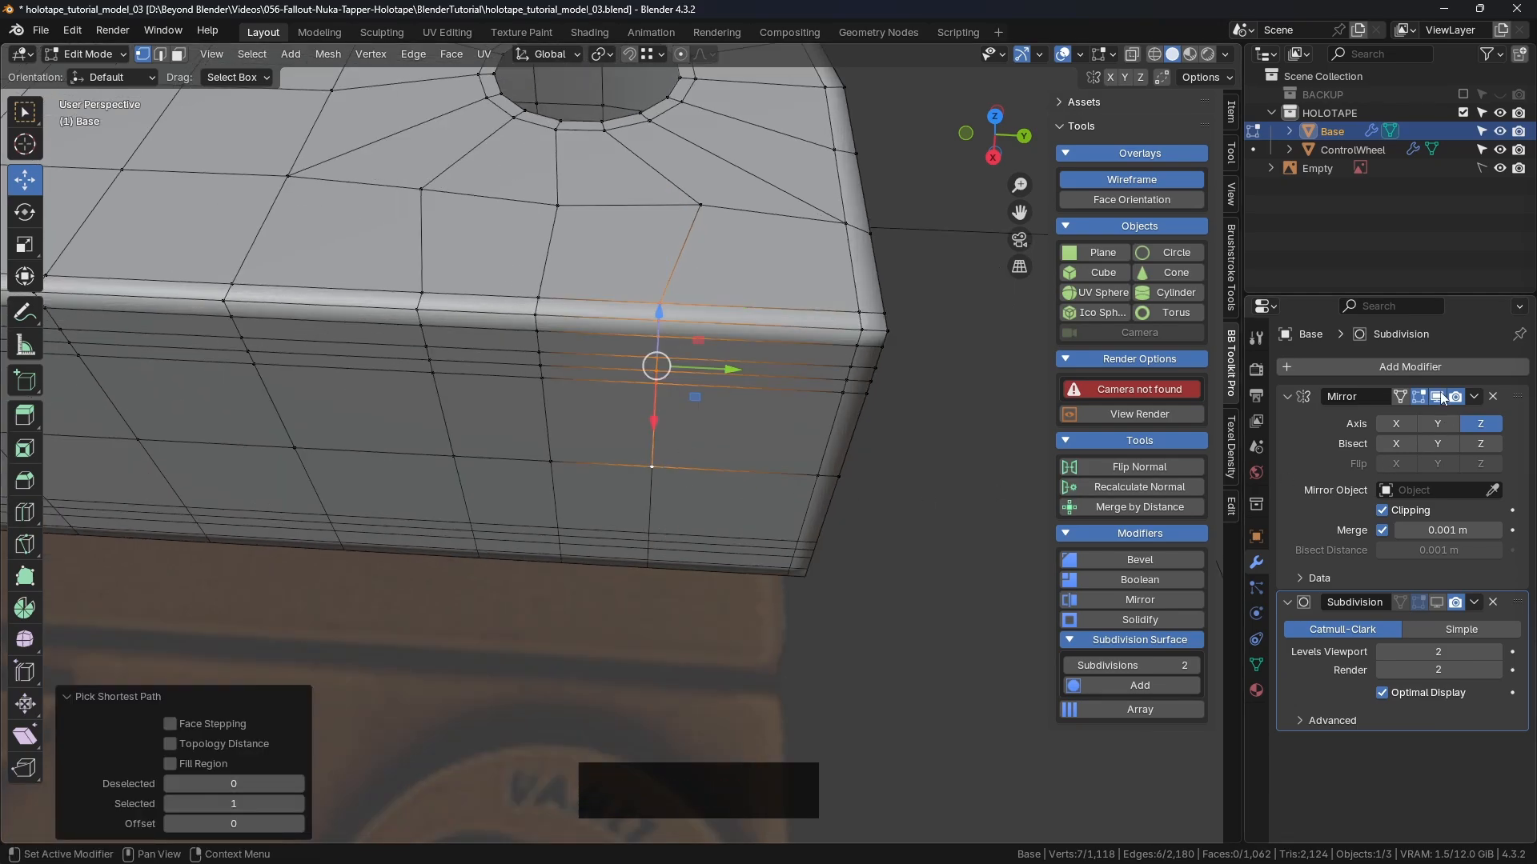
scroll(673, 380, "down", 3, "shift")
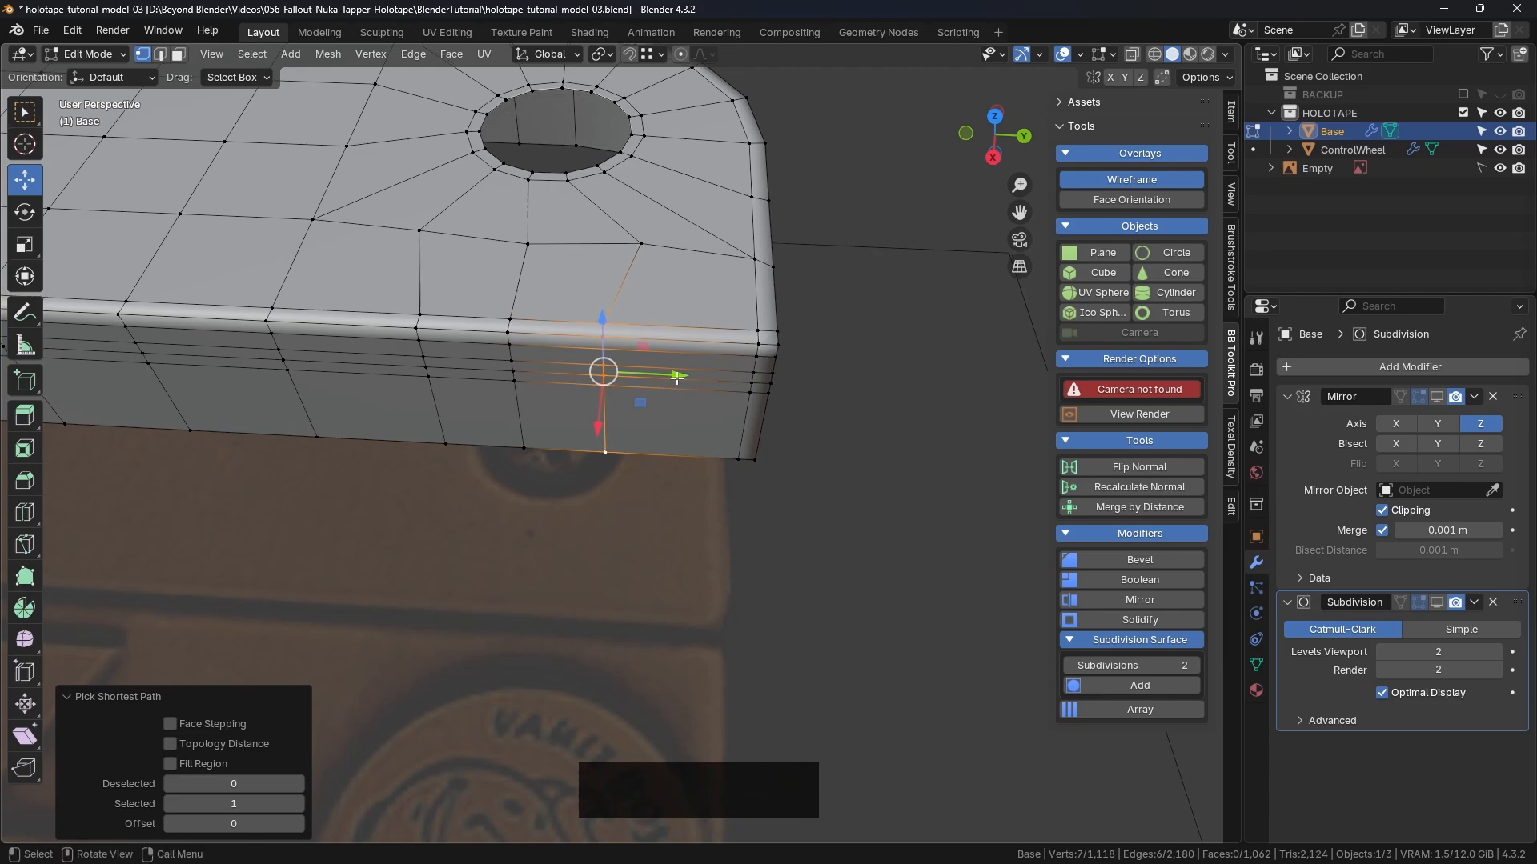
left_click_drag(672, 380, 641, 248)
Step: Slide a second vertical side-wall edge column slightly along Y
middle_click_drag(851, 250, 1072, 257, "shift")
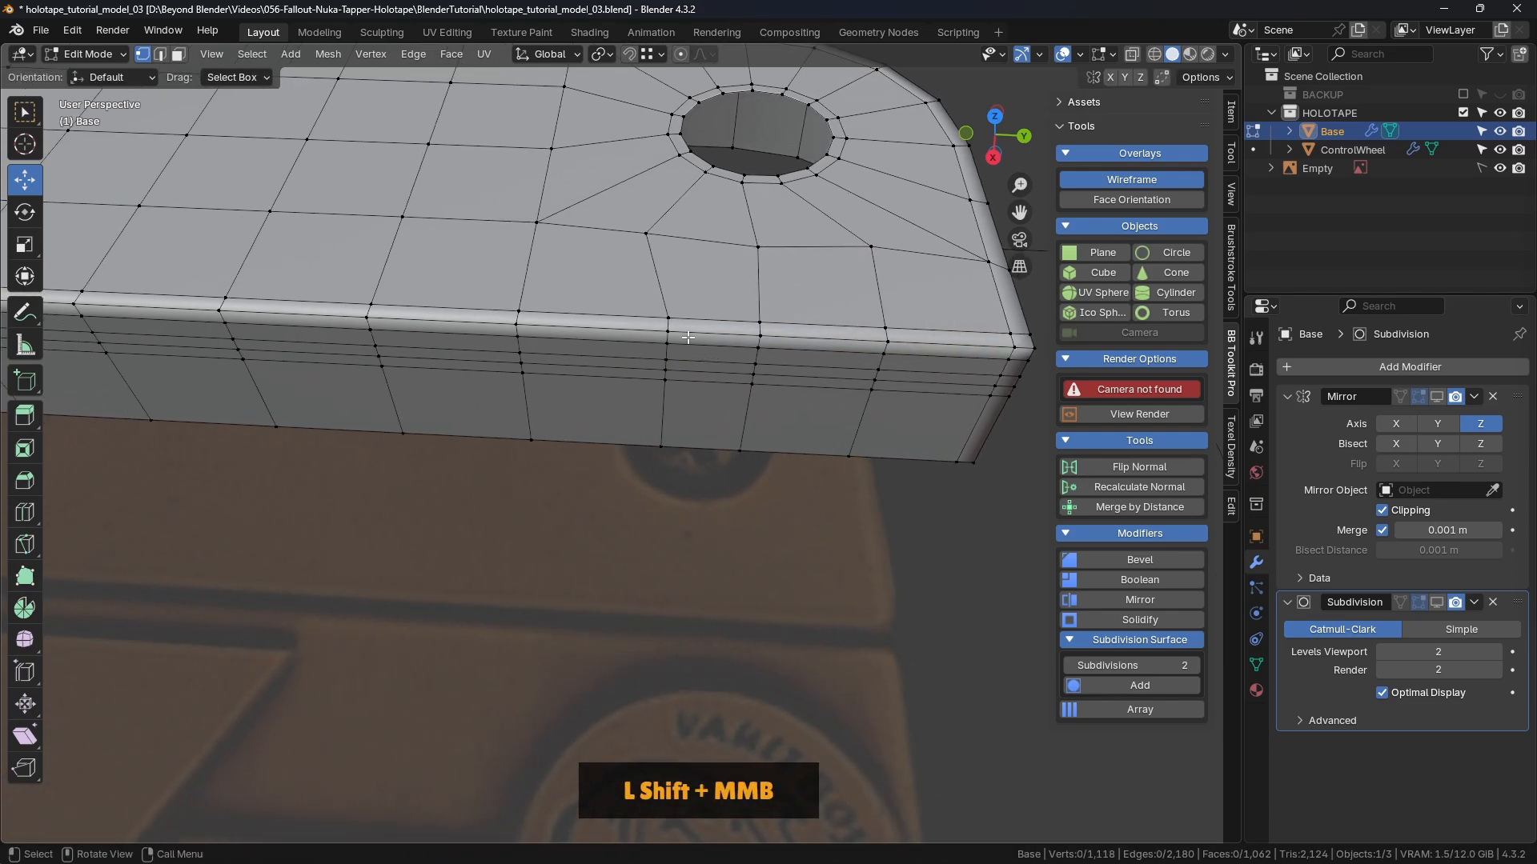
left_click(670, 319)
left_click(661, 445, "ctrl")
left_click_drag(712, 368, 644, 241)
left_click(902, 527)
middle_click_drag(902, 526, 768, 358, "shift")
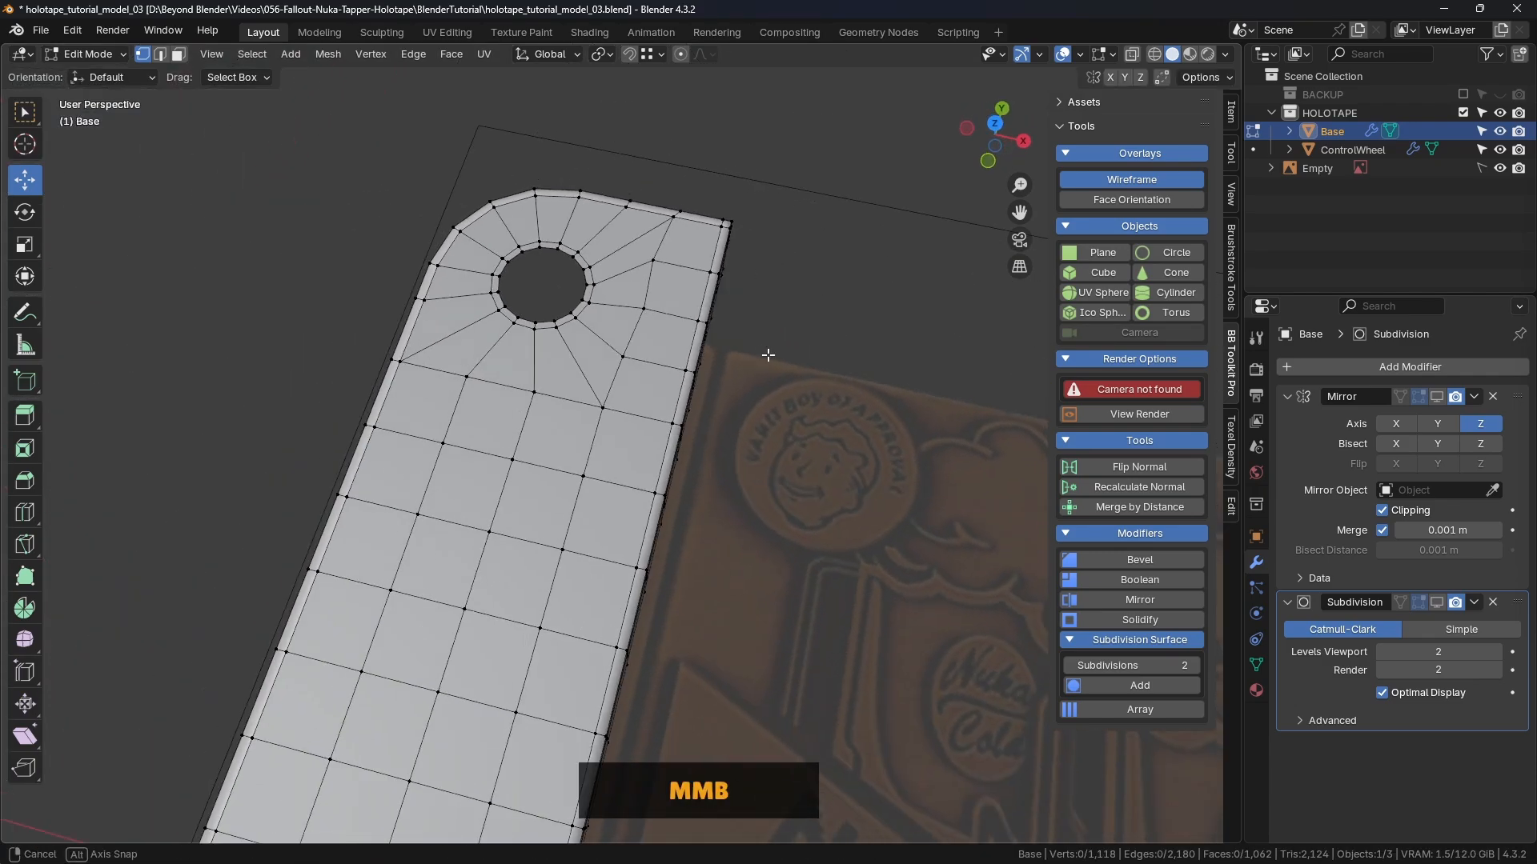
Step: Preview the Base in Object Mode with Subdivision shown in the viewport, toggling Optimal Display
key("Tab")
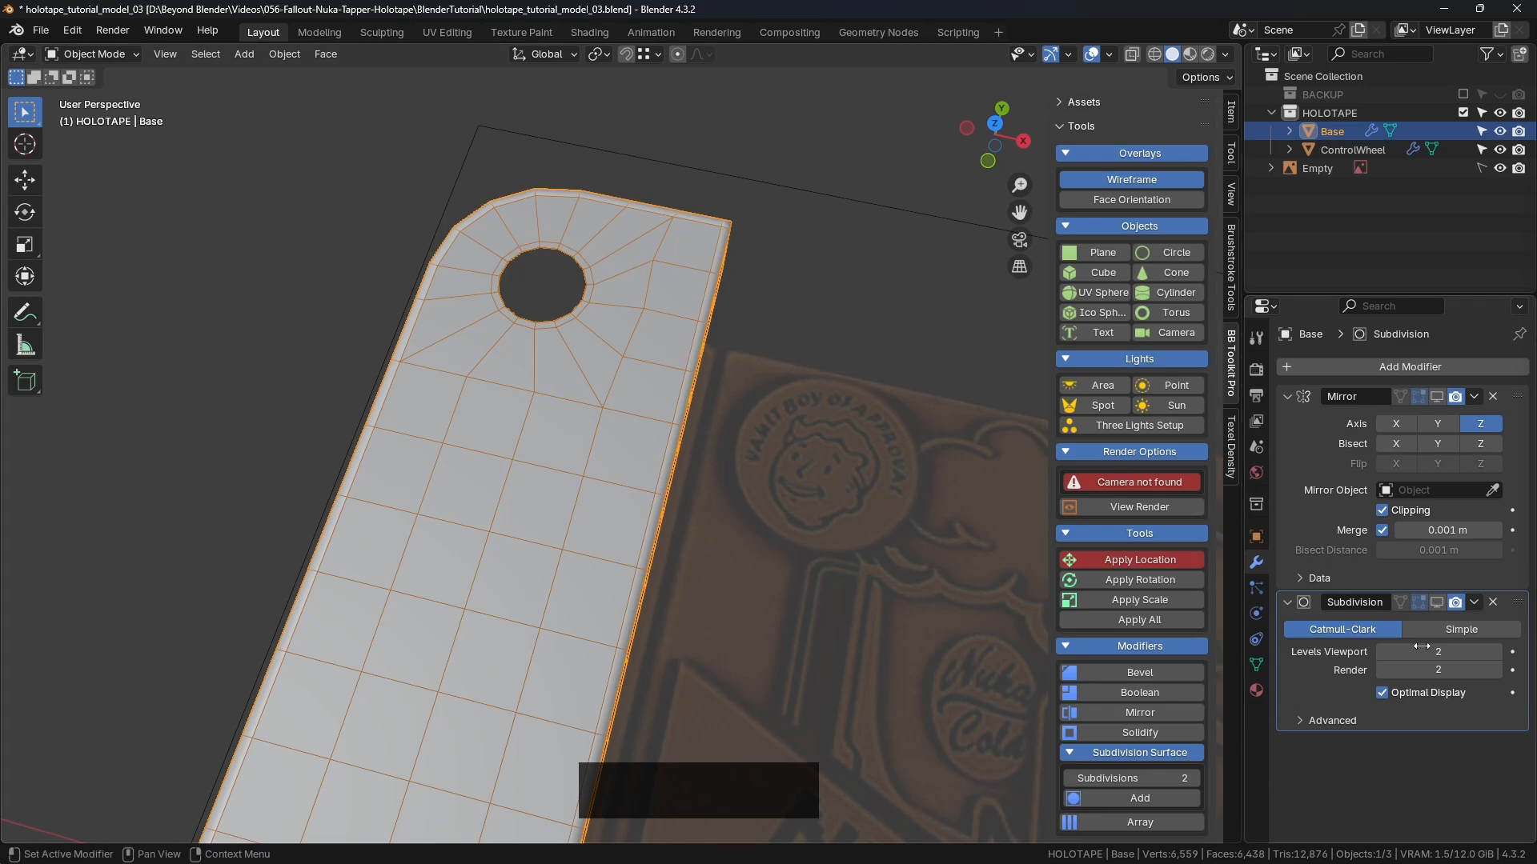
left_click(1436, 603)
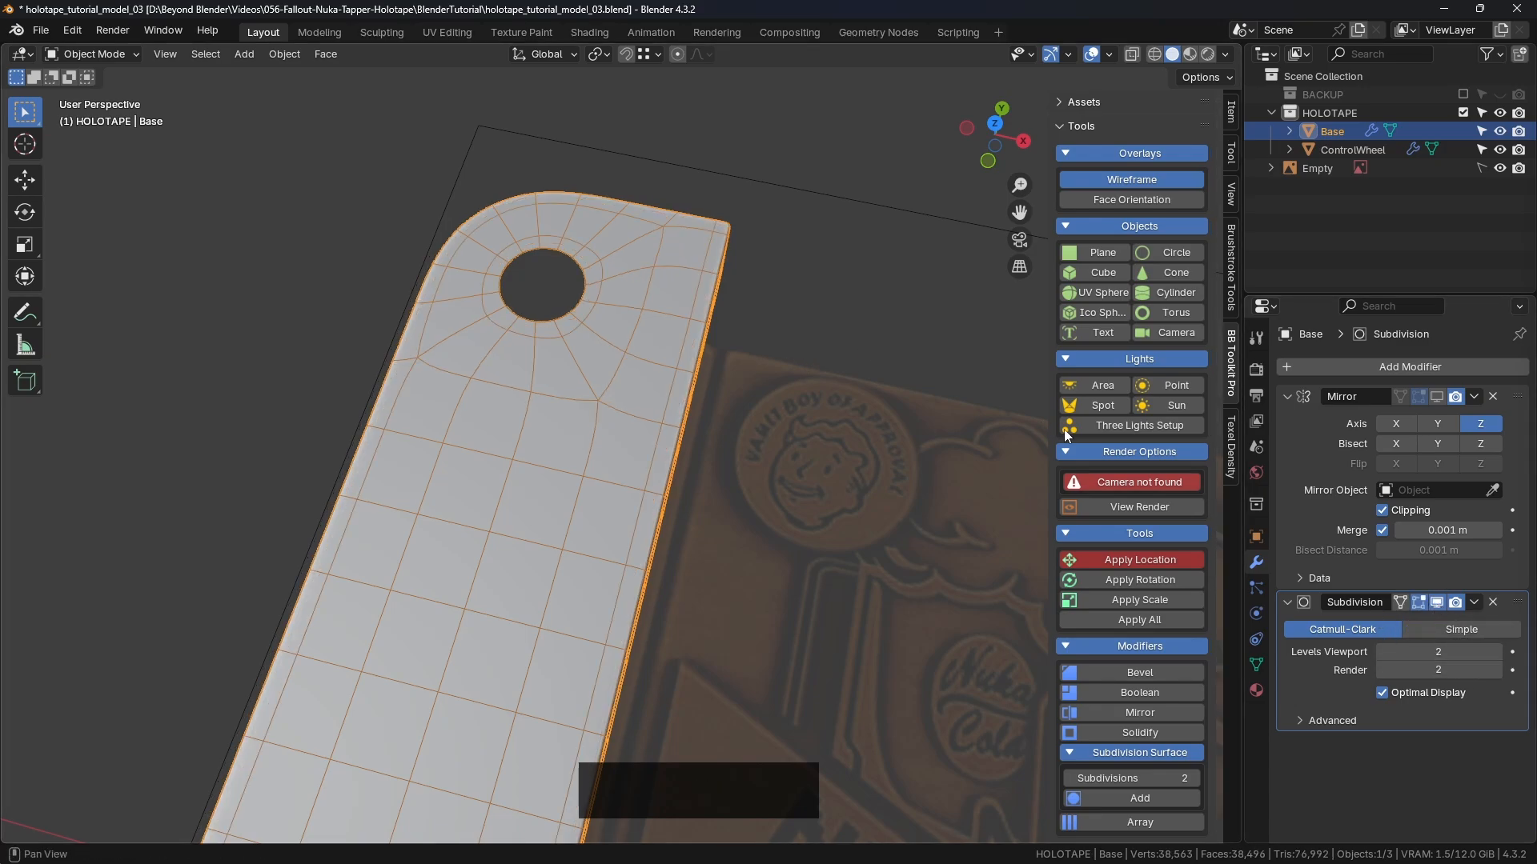
left_click(871, 301)
middle_click_drag(595, 328, 815, 309, "shift")
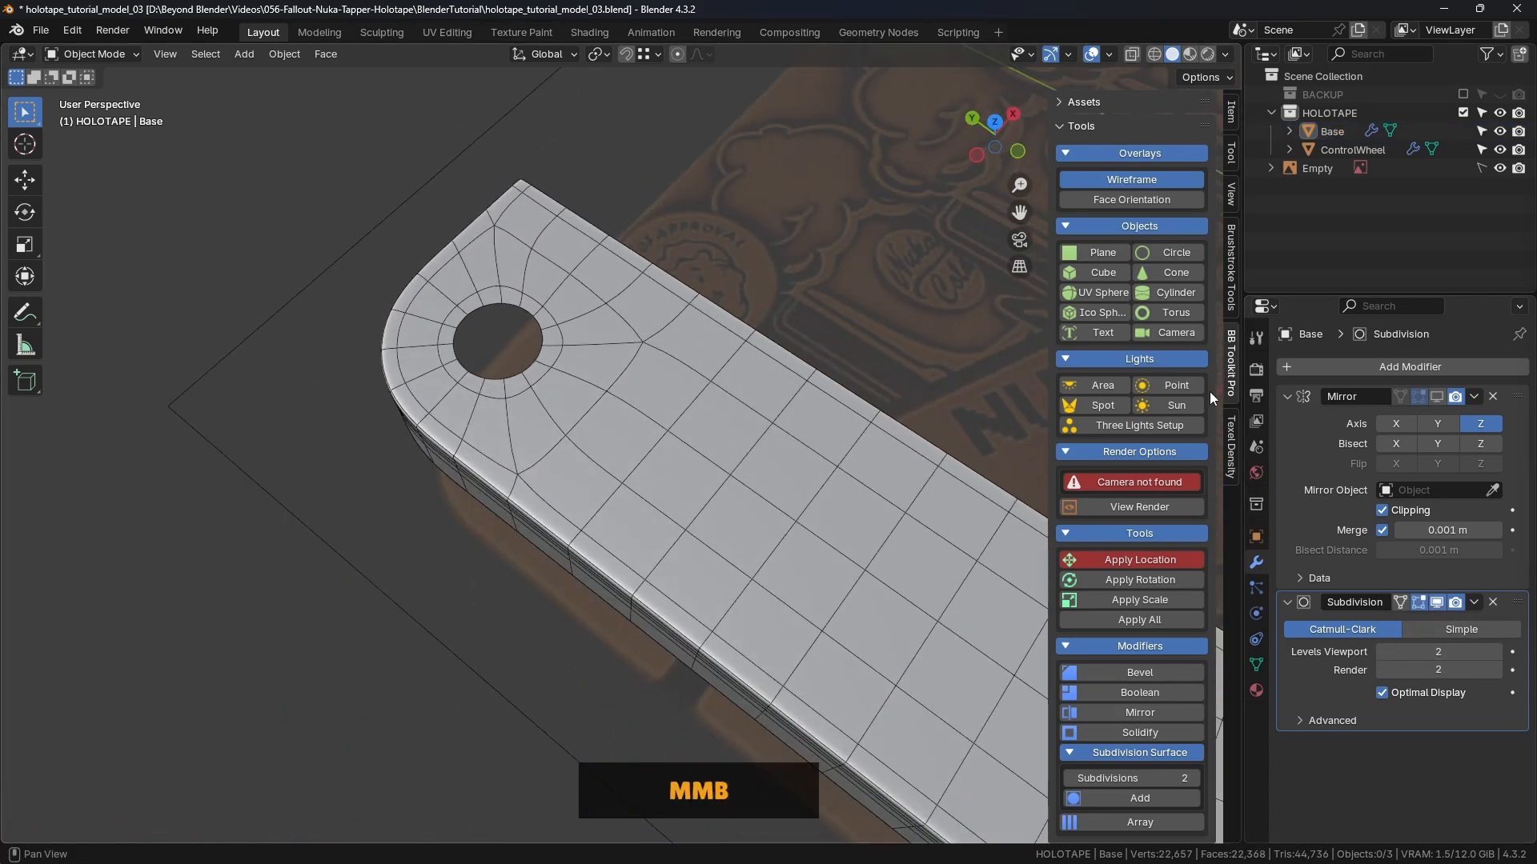
left_click(1382, 692)
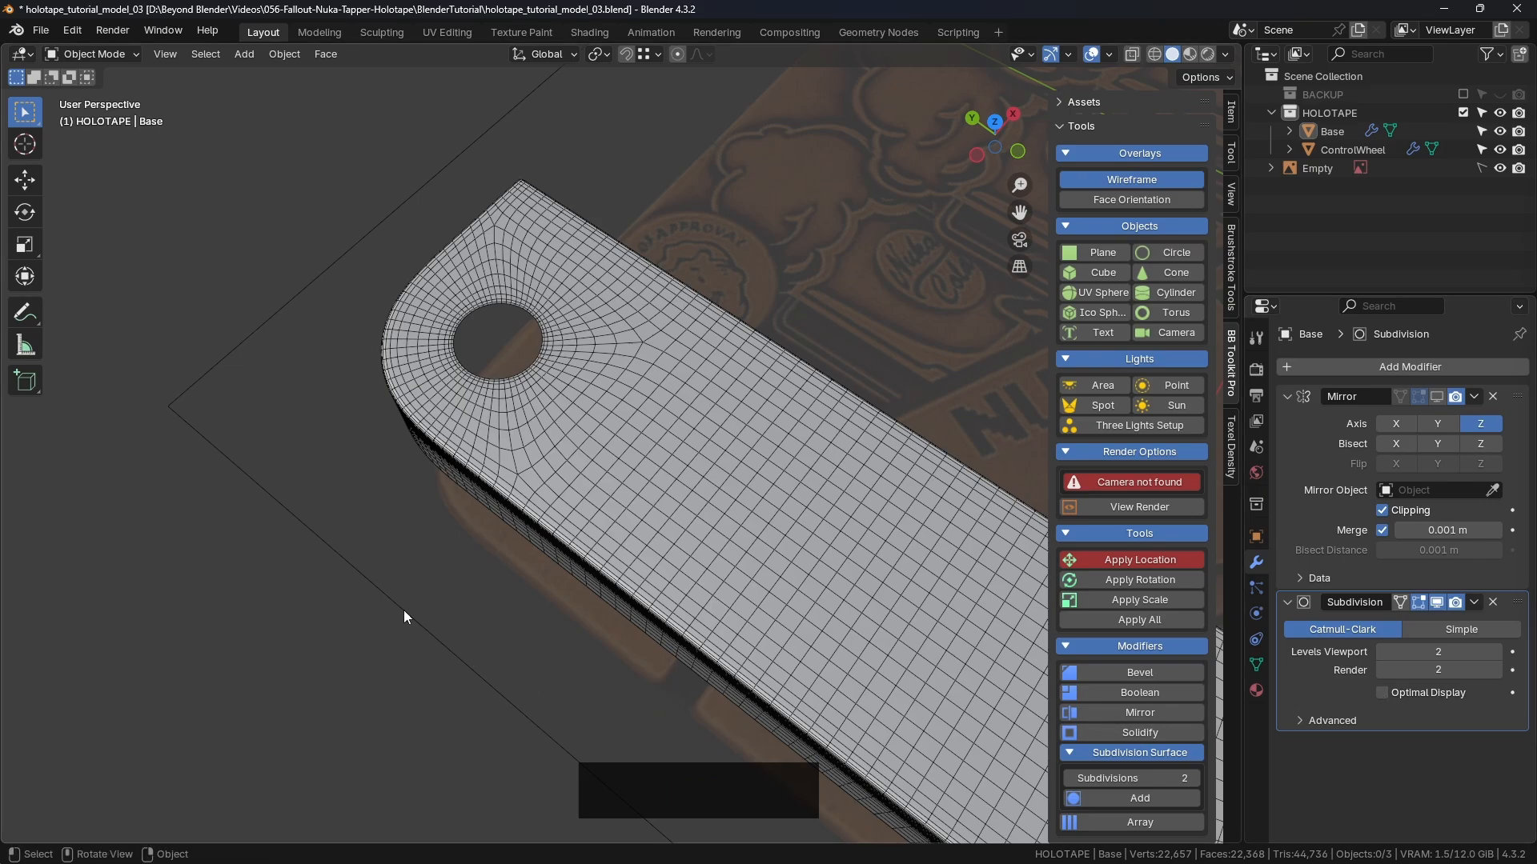
middle_click_drag(507, 264, 624, 452)
left_click(1433, 689)
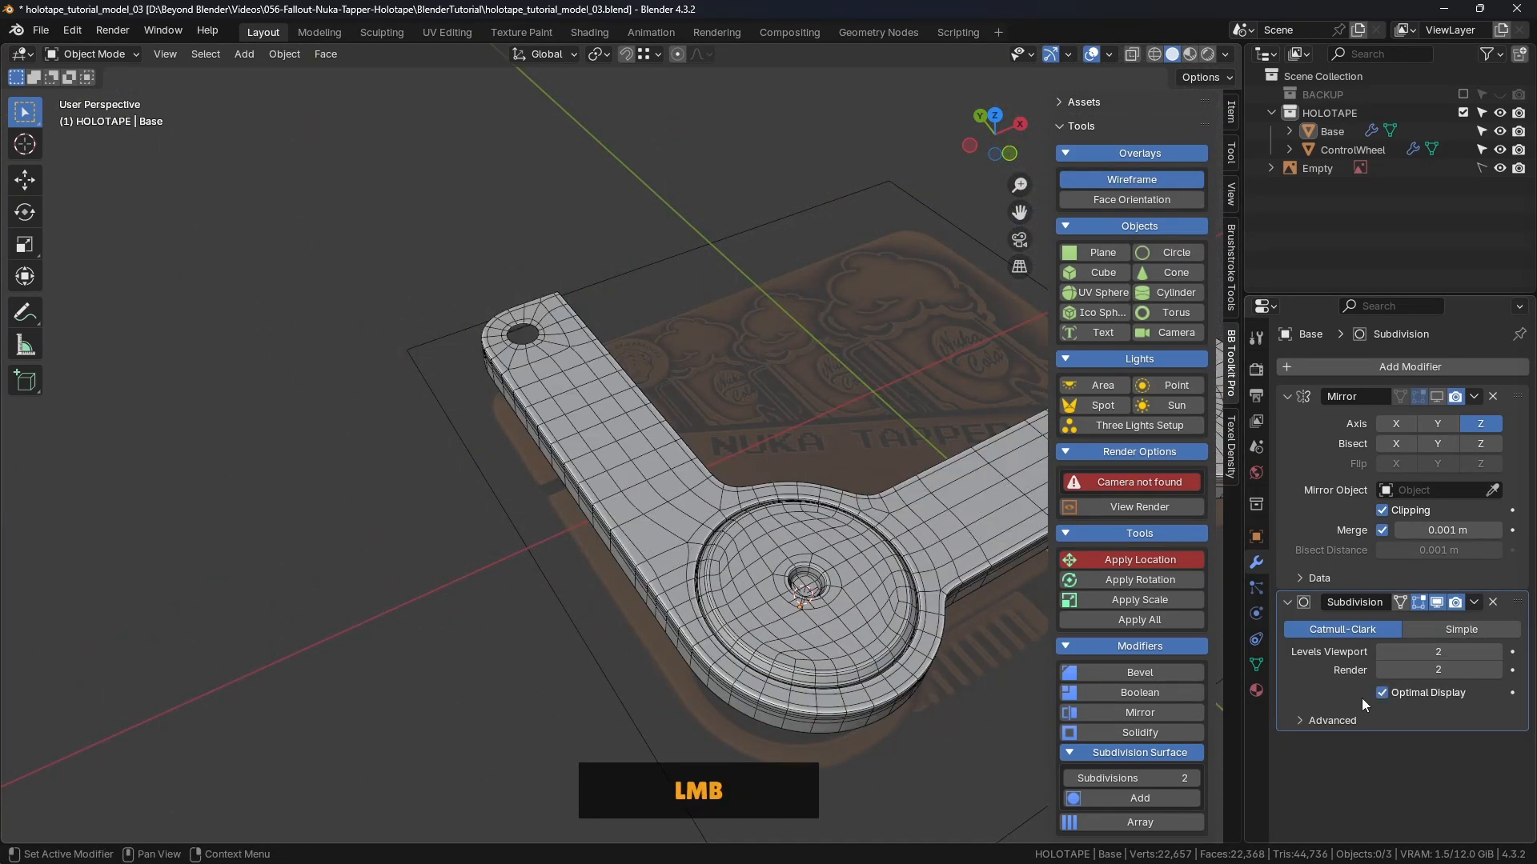
middle_click_drag(514, 365, 627, 366)
Step: Save holotape_tutorial_model_03.blend and put Base back into Edit Mode
key("ctrl+s")
scroll(617, 367, "up", 5)
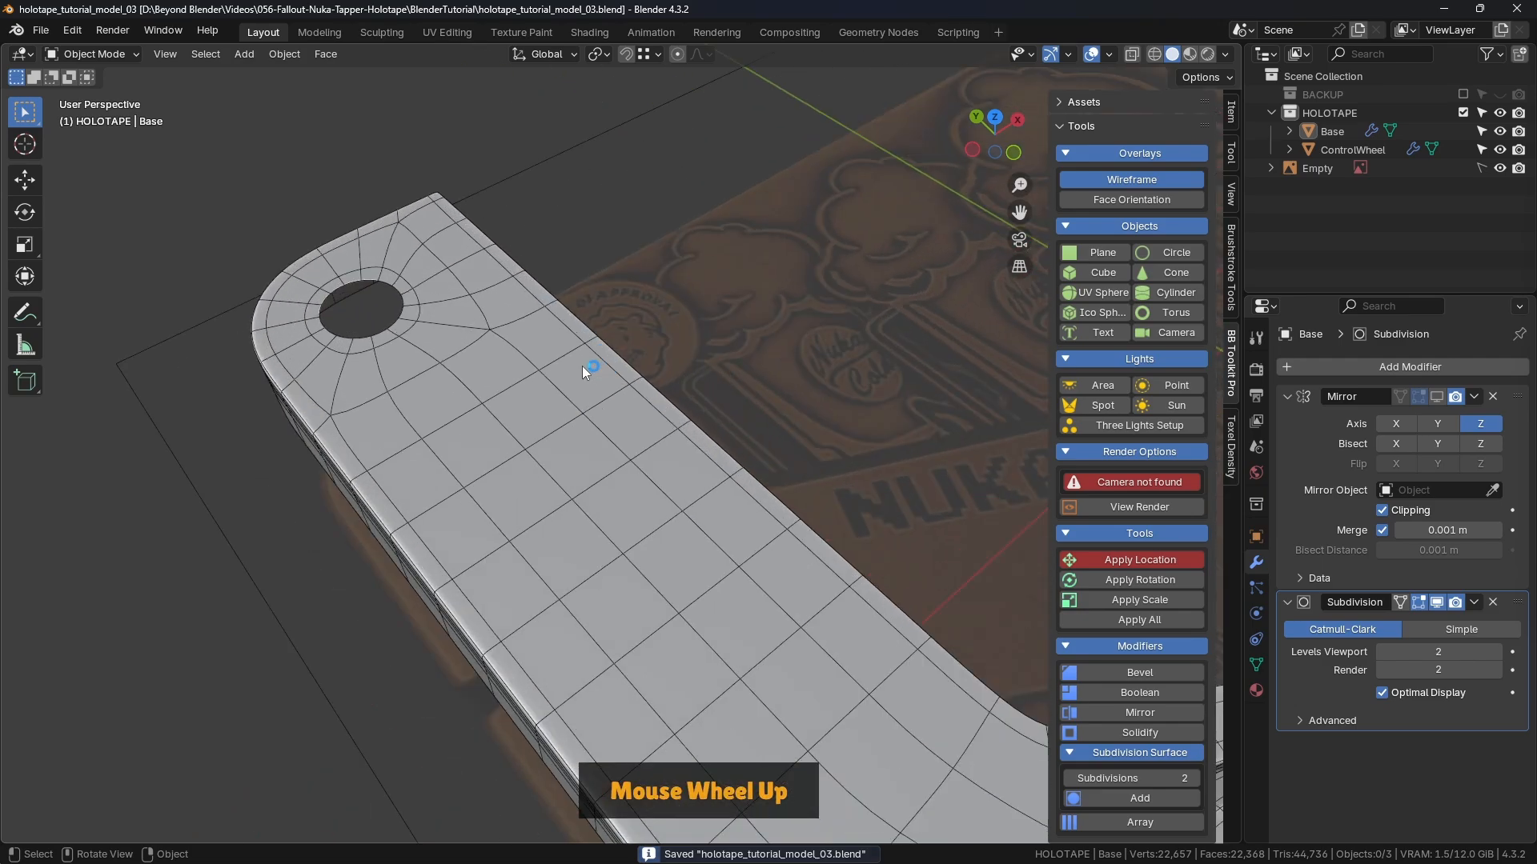
left_click(634, 354)
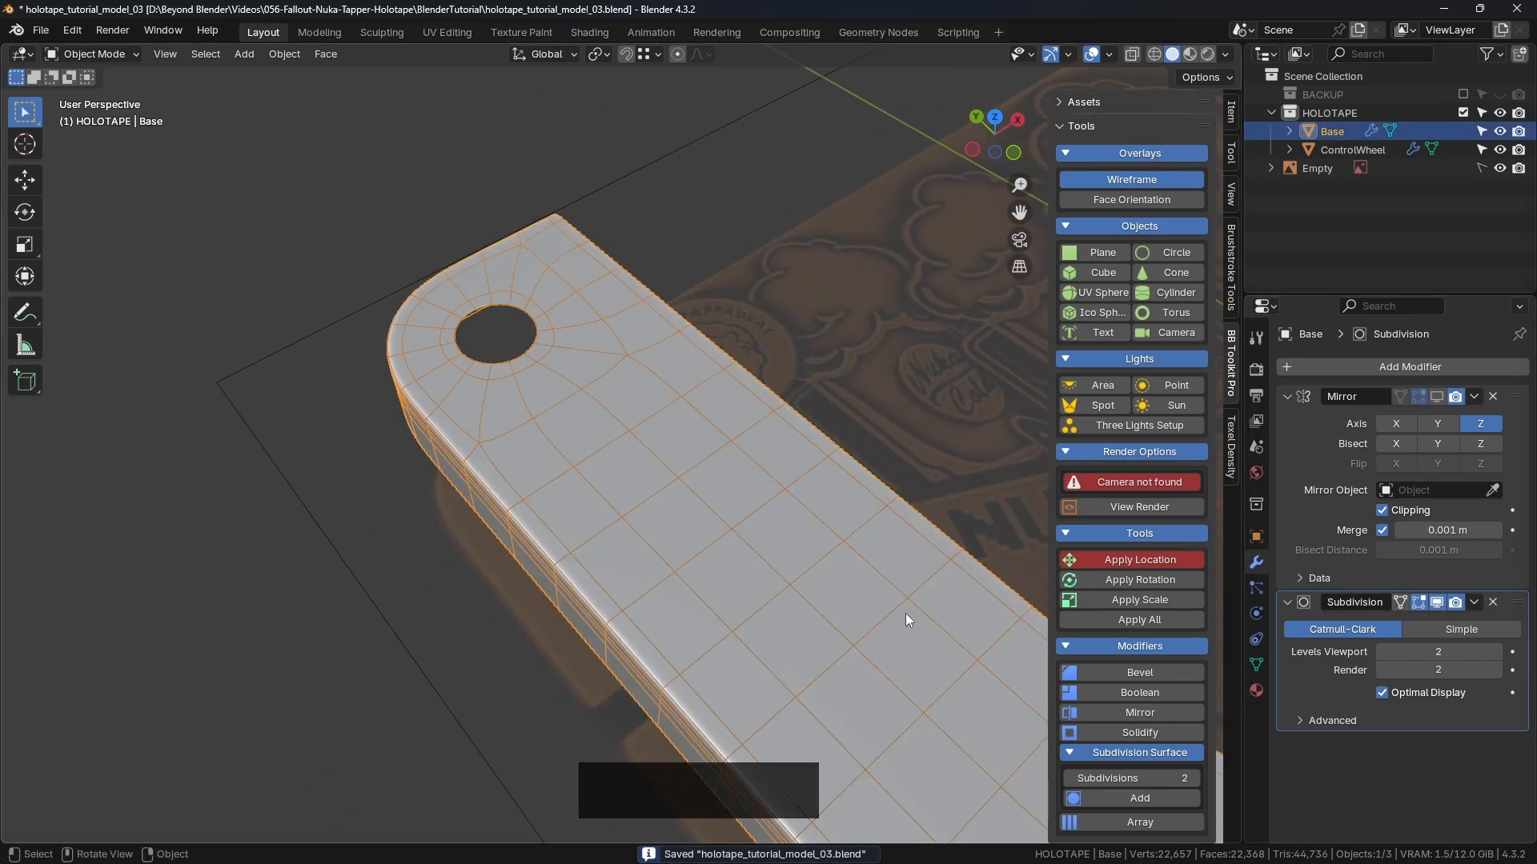
key("Tab")
Step: Hide the Subdivision in the viewport and select the hole's edge loop in Top Orthographic view
left_click(1437, 603)
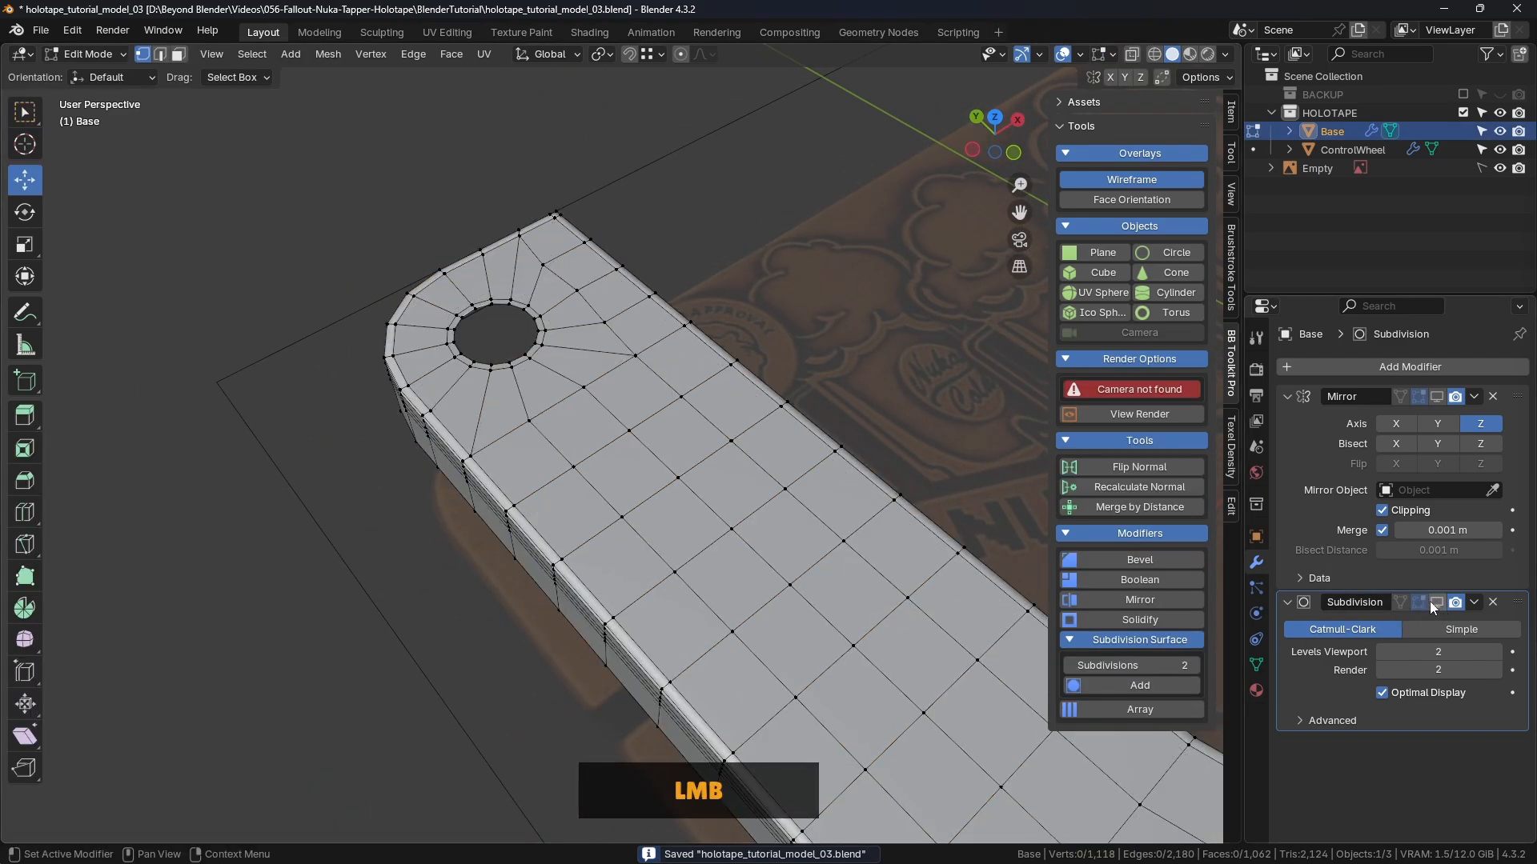
middle_click_drag(622, 384, 738, 404, "shift")
middle_click_drag(738, 403, 688, 394)
scroll(618, 371, "up", 3)
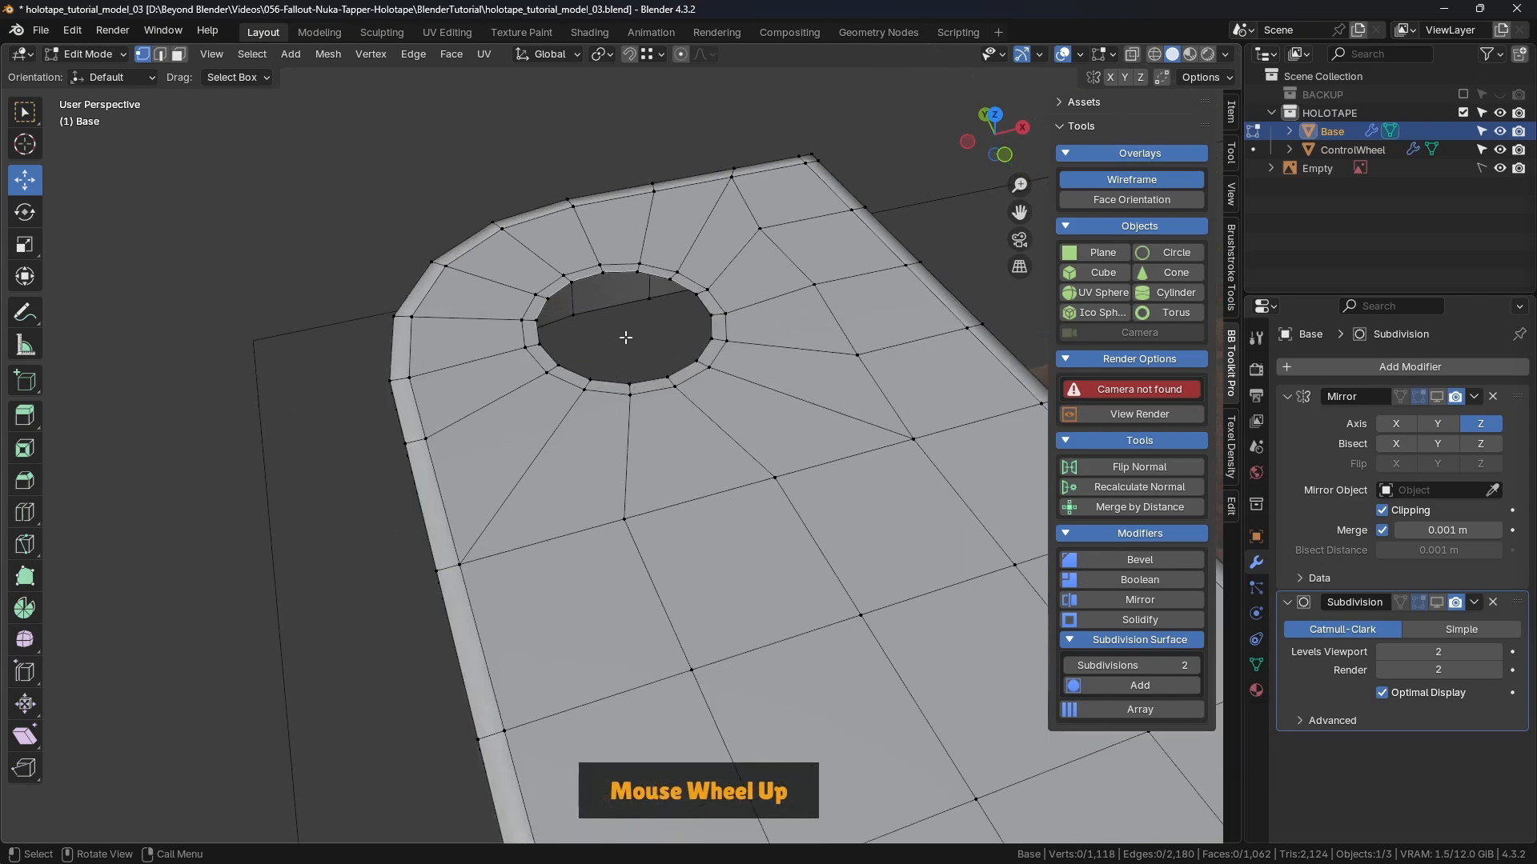
left_click(673, 286, "alt")
scroll(673, 286, "down", 3)
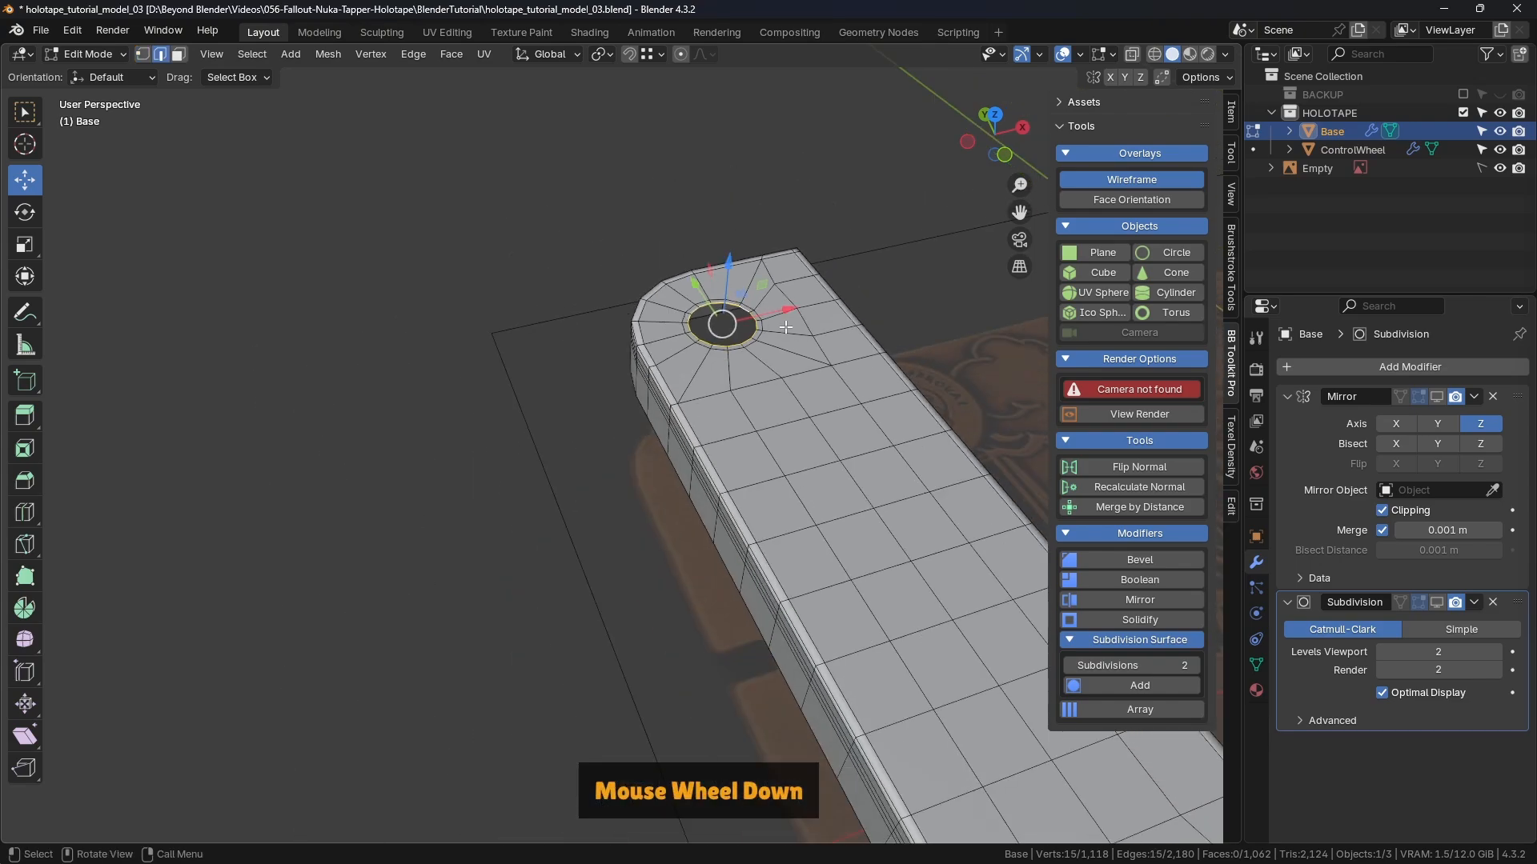
middle_click_drag(674, 286, 788, 499)
key("KP_7")
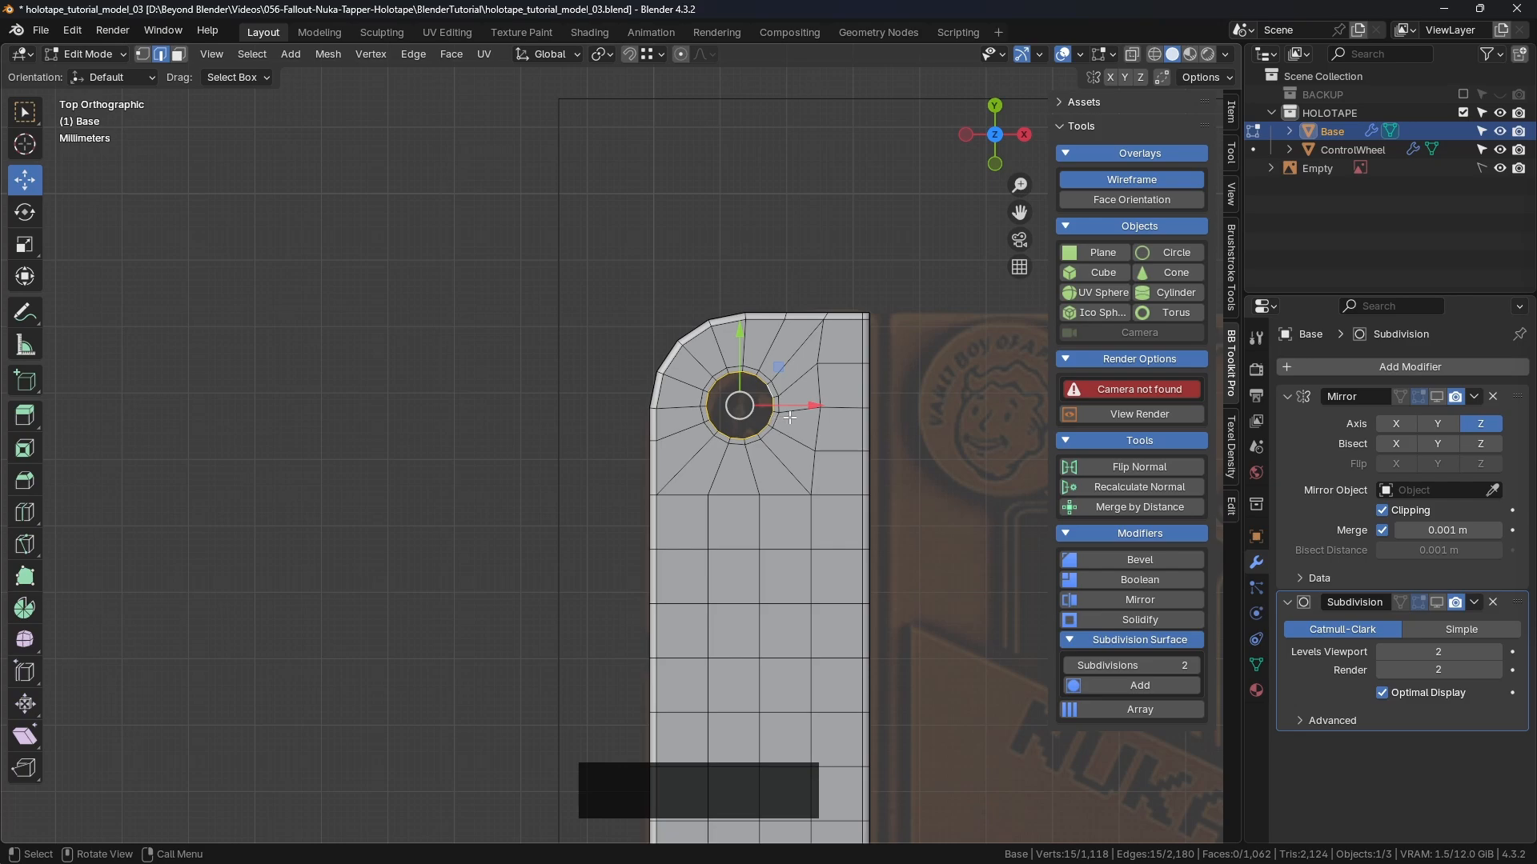
Step: Check the reference image, then return to Blender zoomed in on the screw hole
key("alt+Tab")
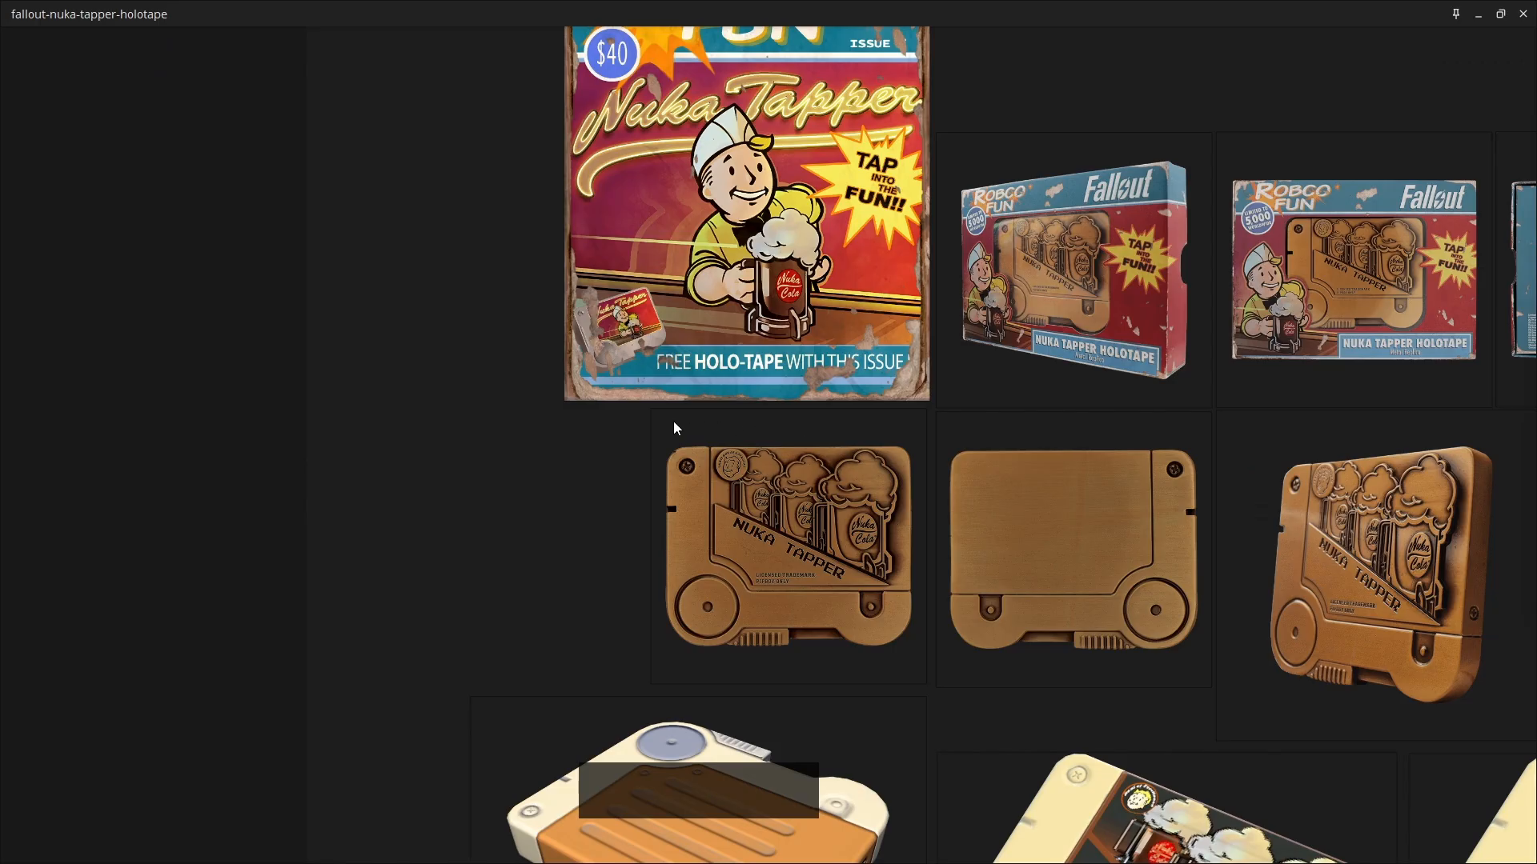
scroll(672, 425, "up", 3)
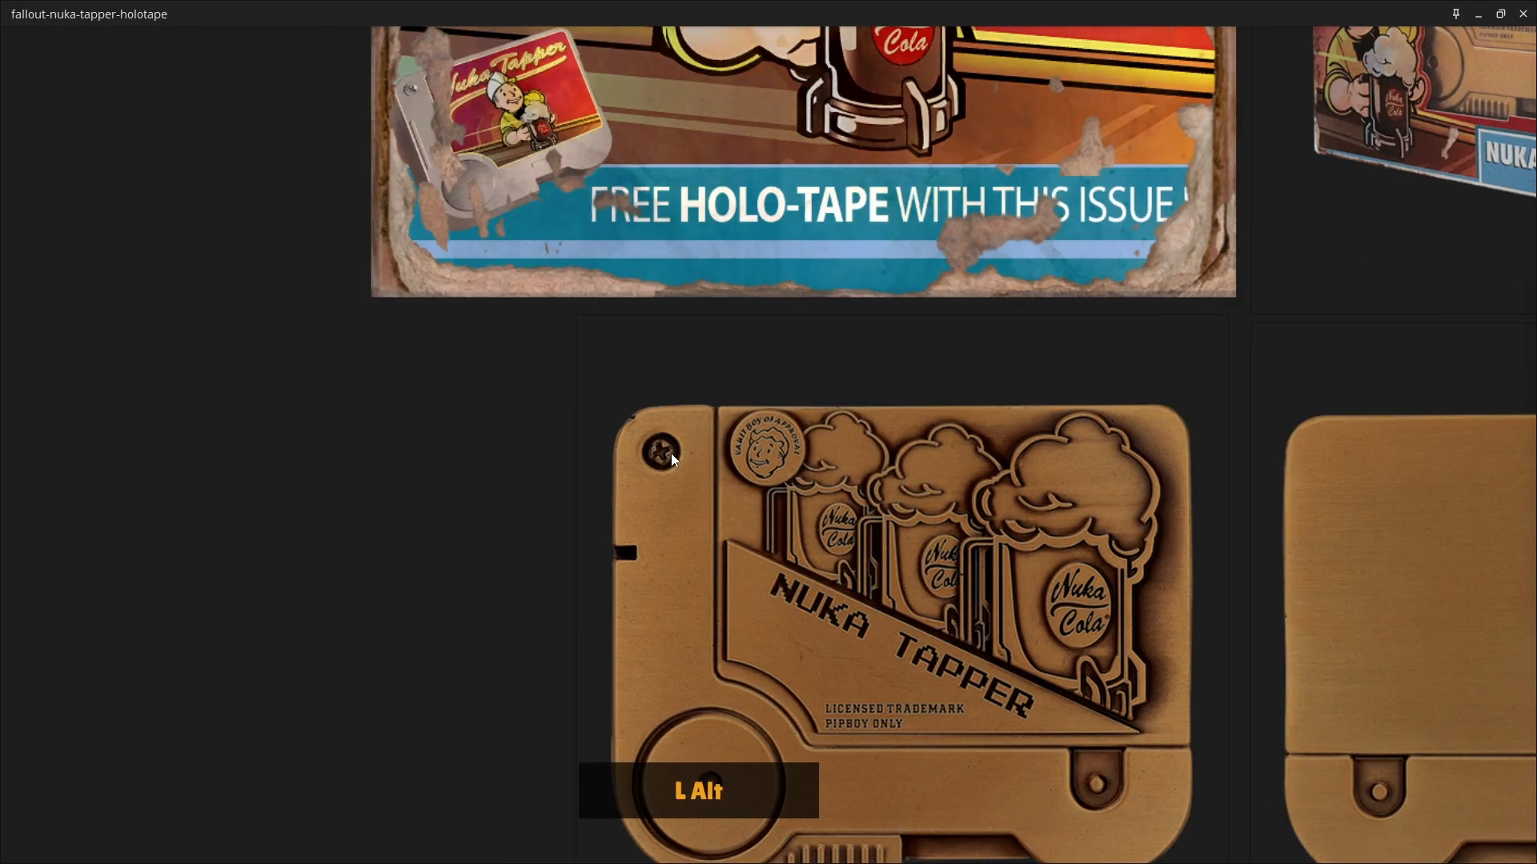
key("alt+Tab")
scroll(855, 375, "up", 2)
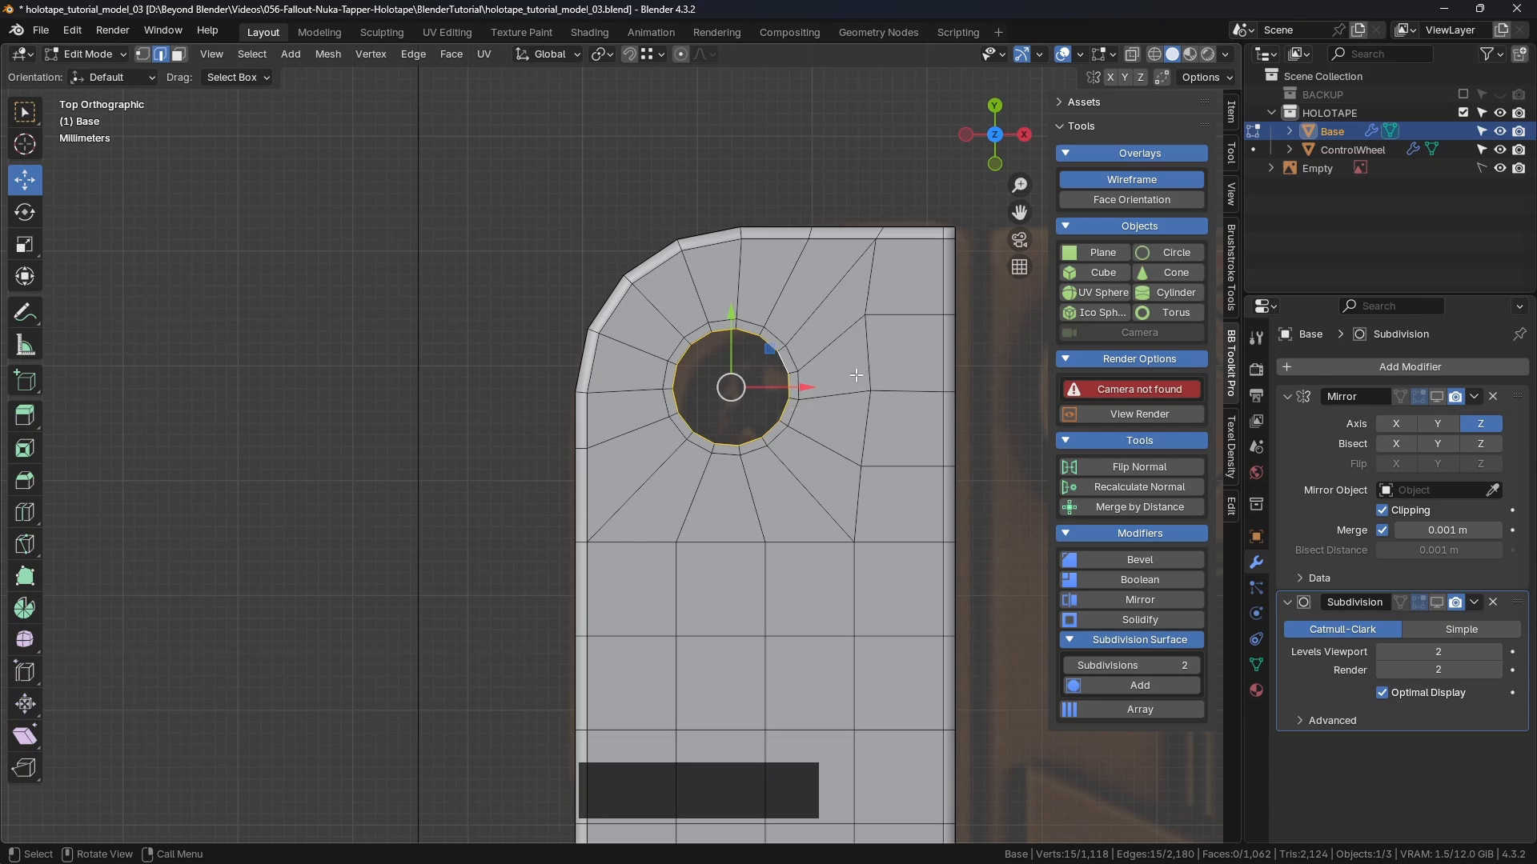
Step: Scale the hole loop to 0.918 and its surrounding ring to 0.947, then select the inner loop
key("s")
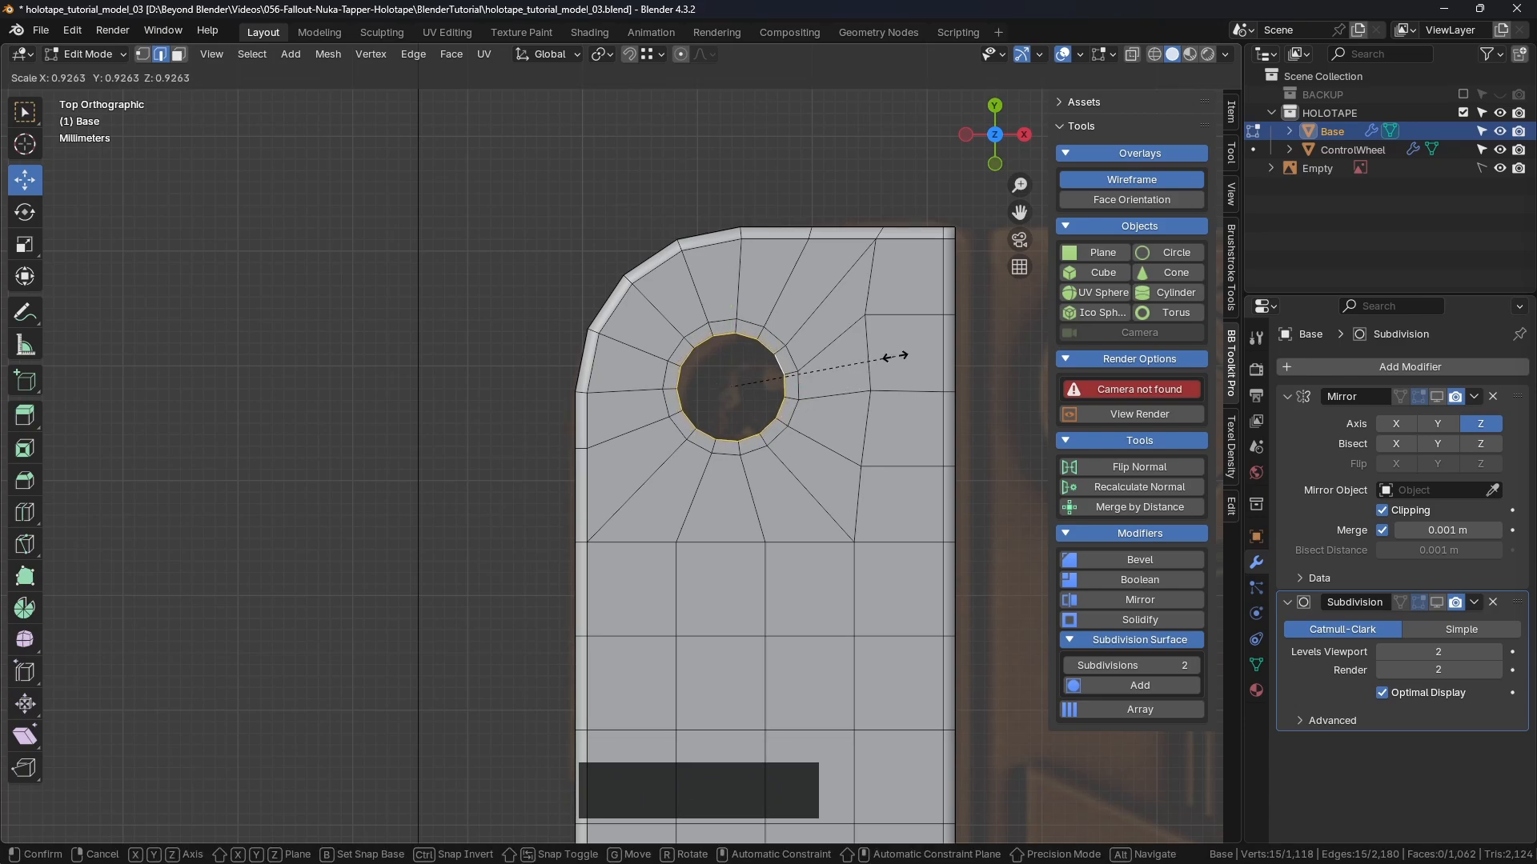
left_click(886, 356)
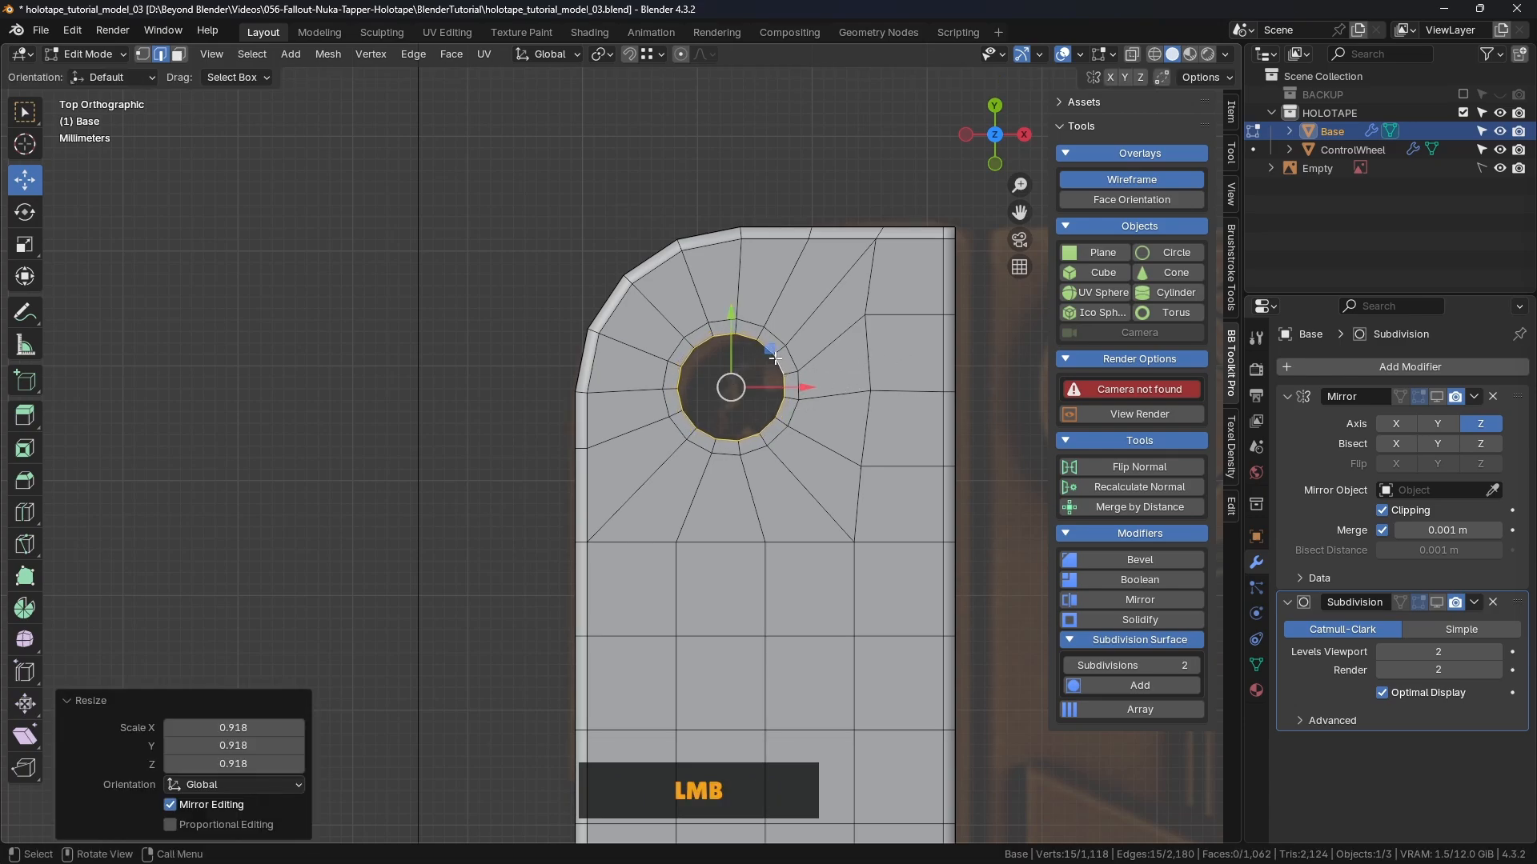
left_click(772, 345, "alt")
key("s")
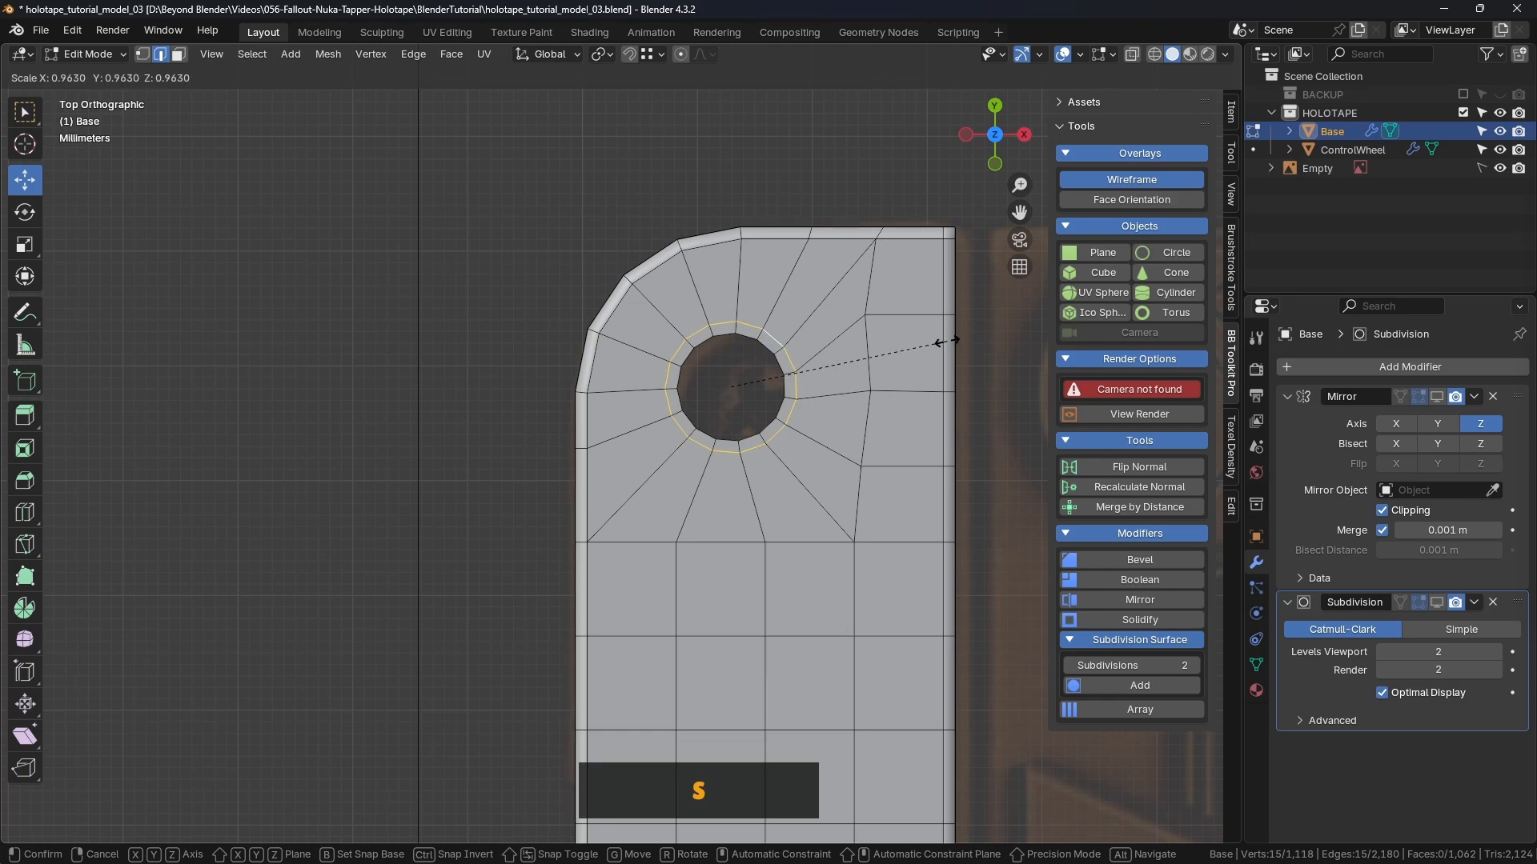
left_click(946, 339)
scroll(768, 376, "down", 2)
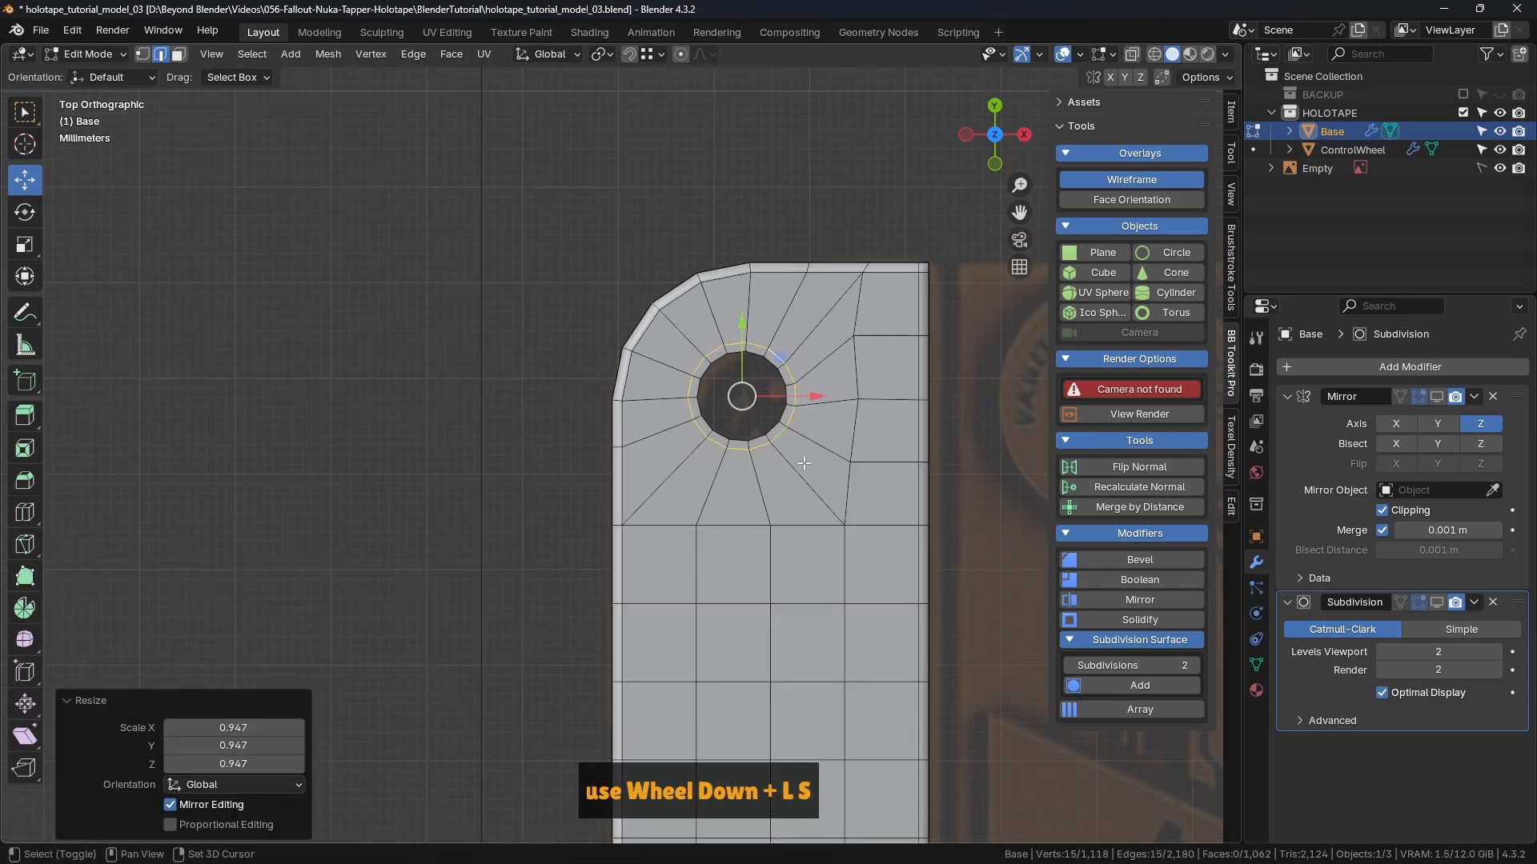
middle_click_drag(768, 376, 723, 377)
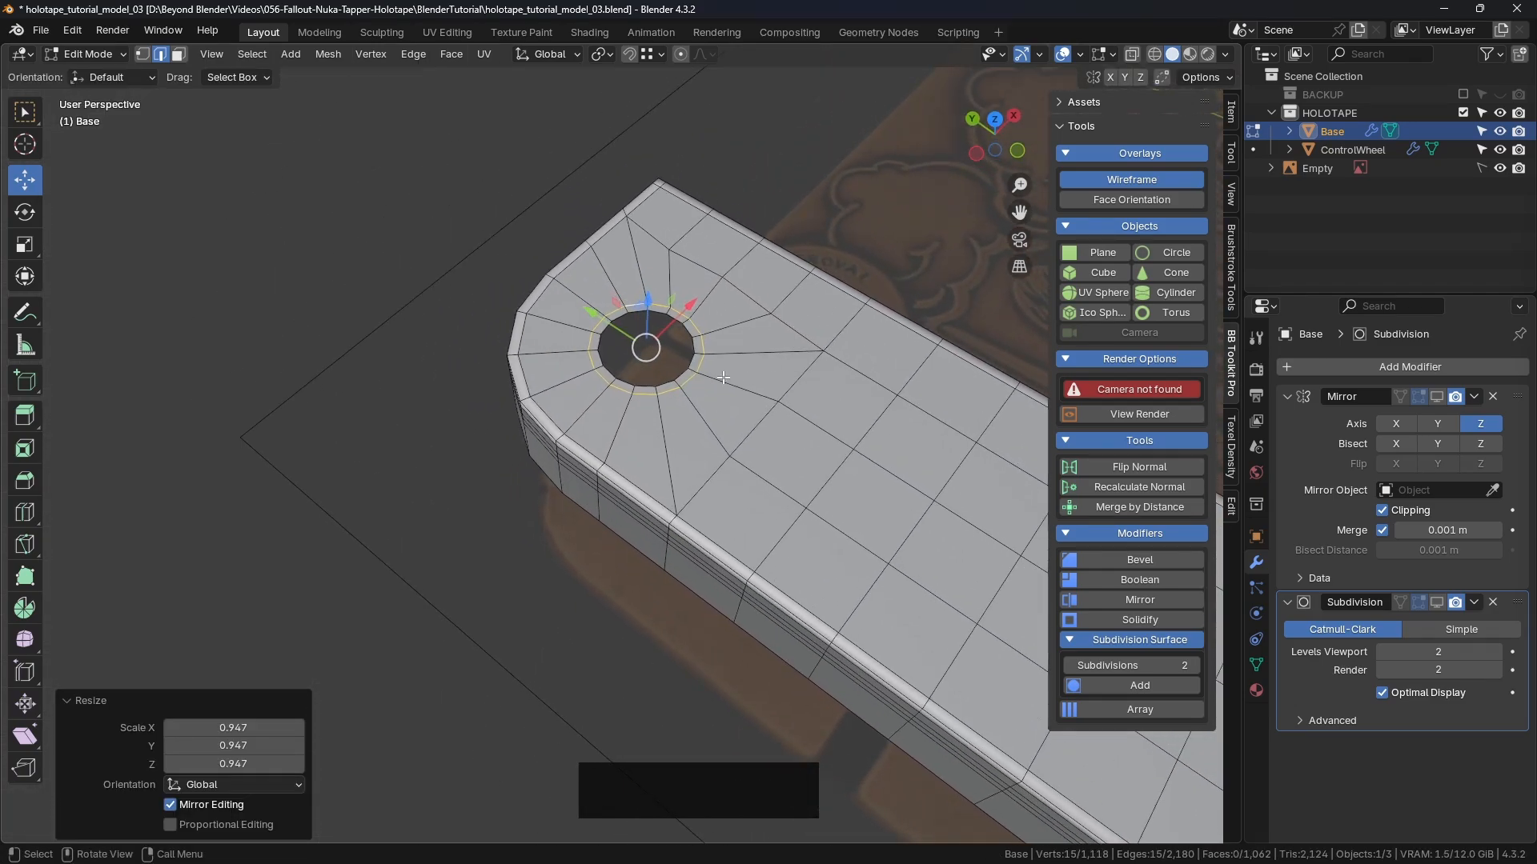
left_click(664, 314, "alt")
scroll(666, 320, "up", 2)
middle_click_drag(672, 321, 765, 316)
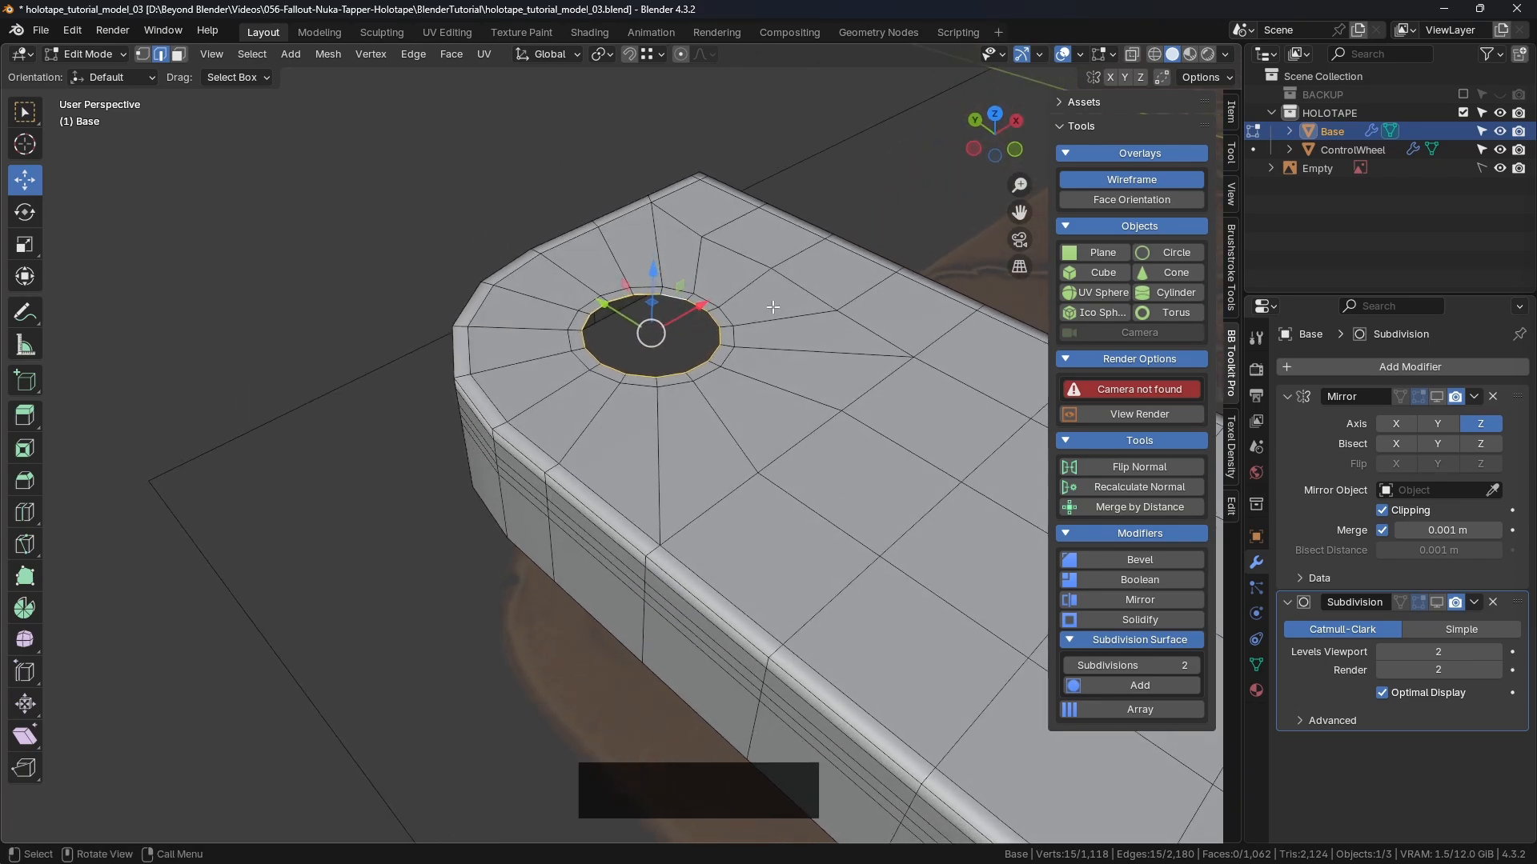
Step: Cap the hole with a face, extrude it down into the panel, then raise it slightly
key("f")
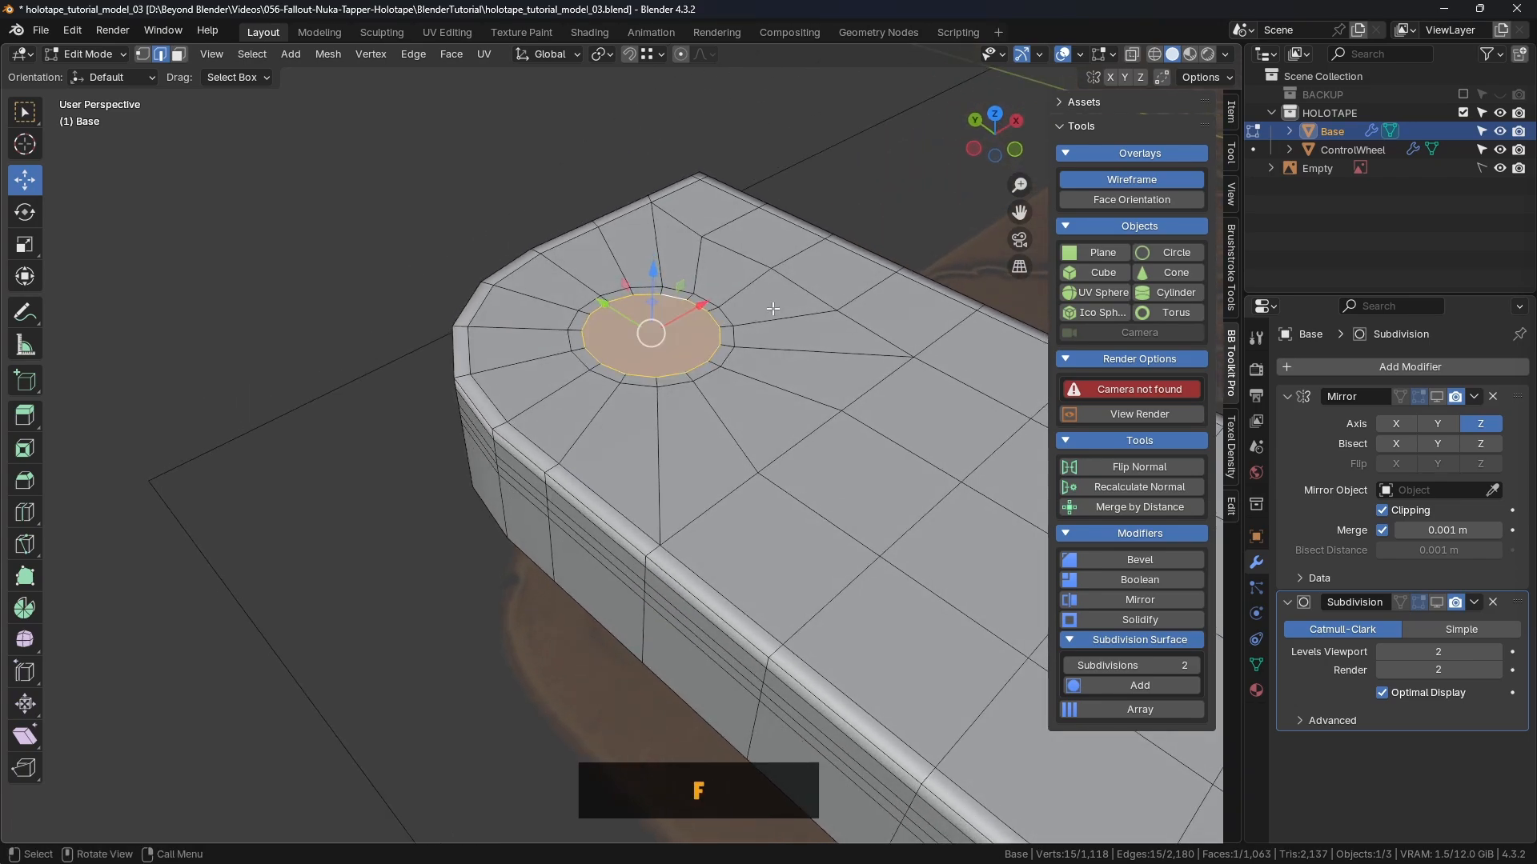
key("e")
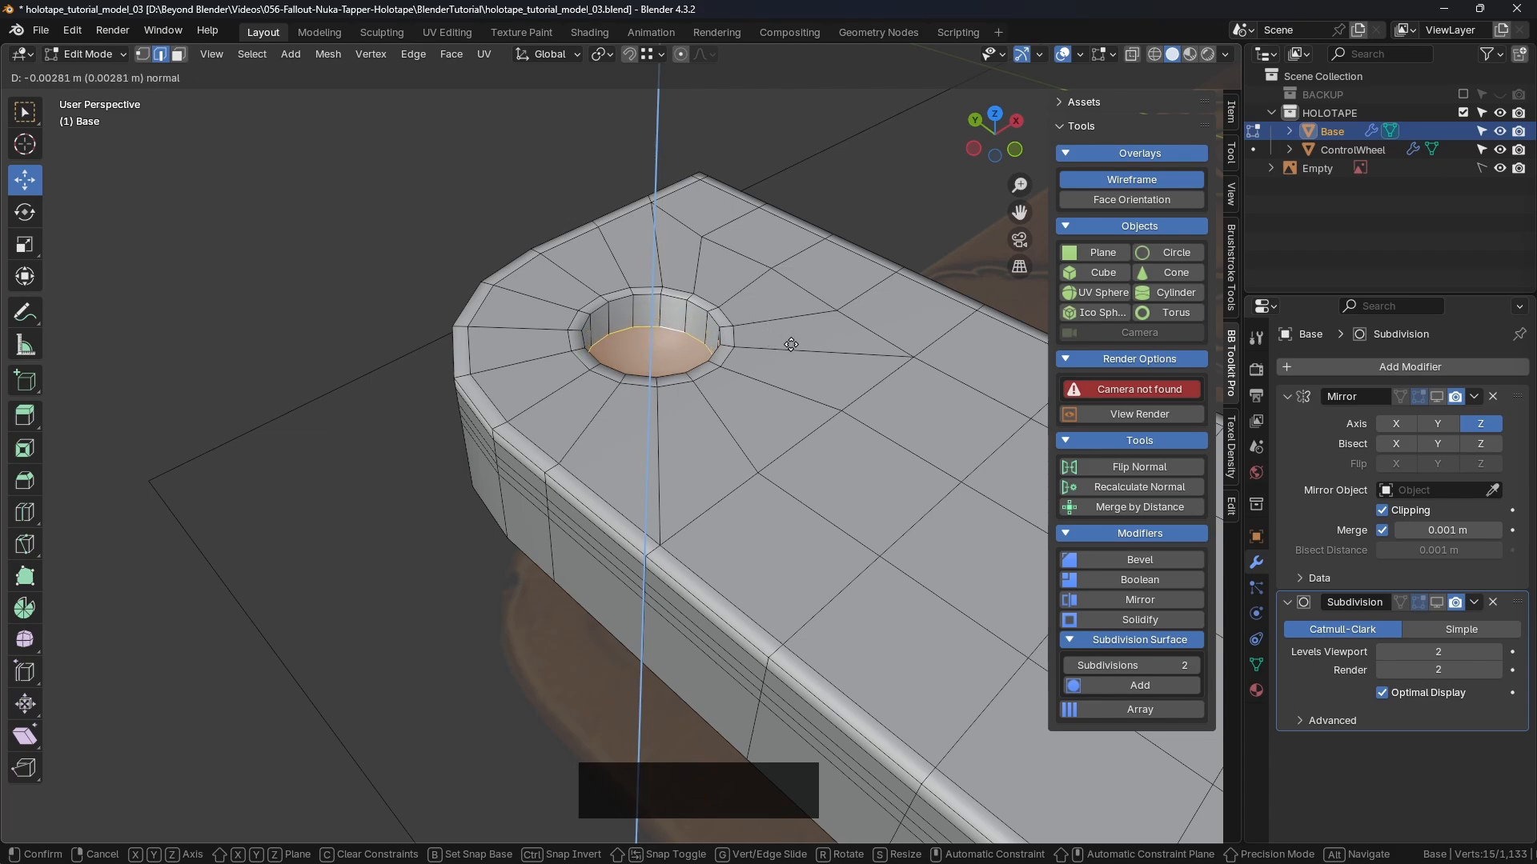
left_click(791, 345)
middle_click_drag(791, 344, 725, 323)
left_click_drag(649, 292, 652, 282)
left_click(798, 219)
middle_click_drag(797, 221, 784, 261)
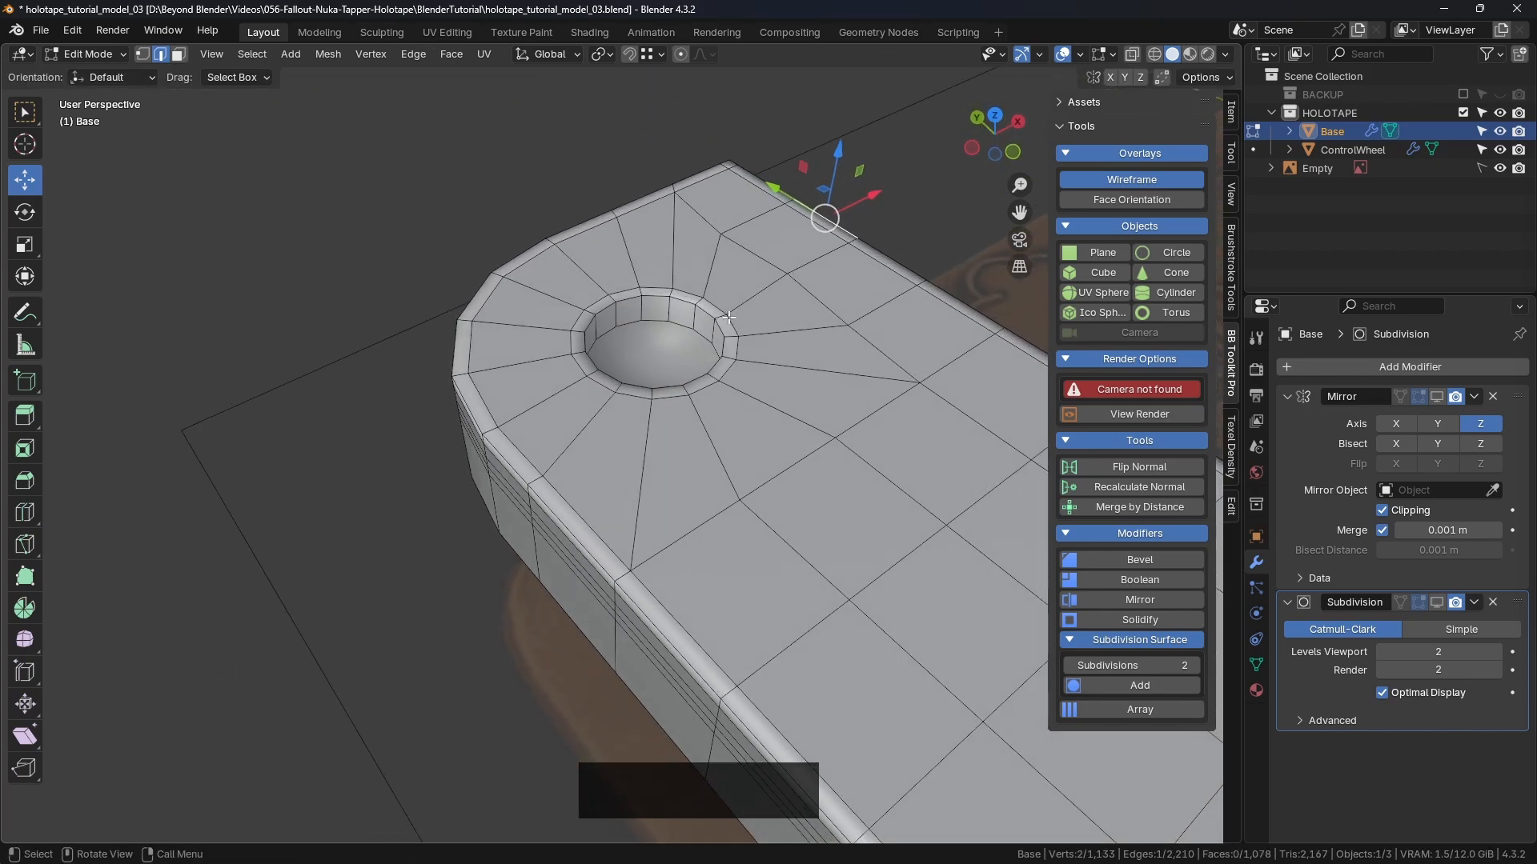
scroll(714, 315, "up", 5)
Step: Select the recess's bottom face and its rim loop, then start a bevel
key("3")
left_click(681, 427)
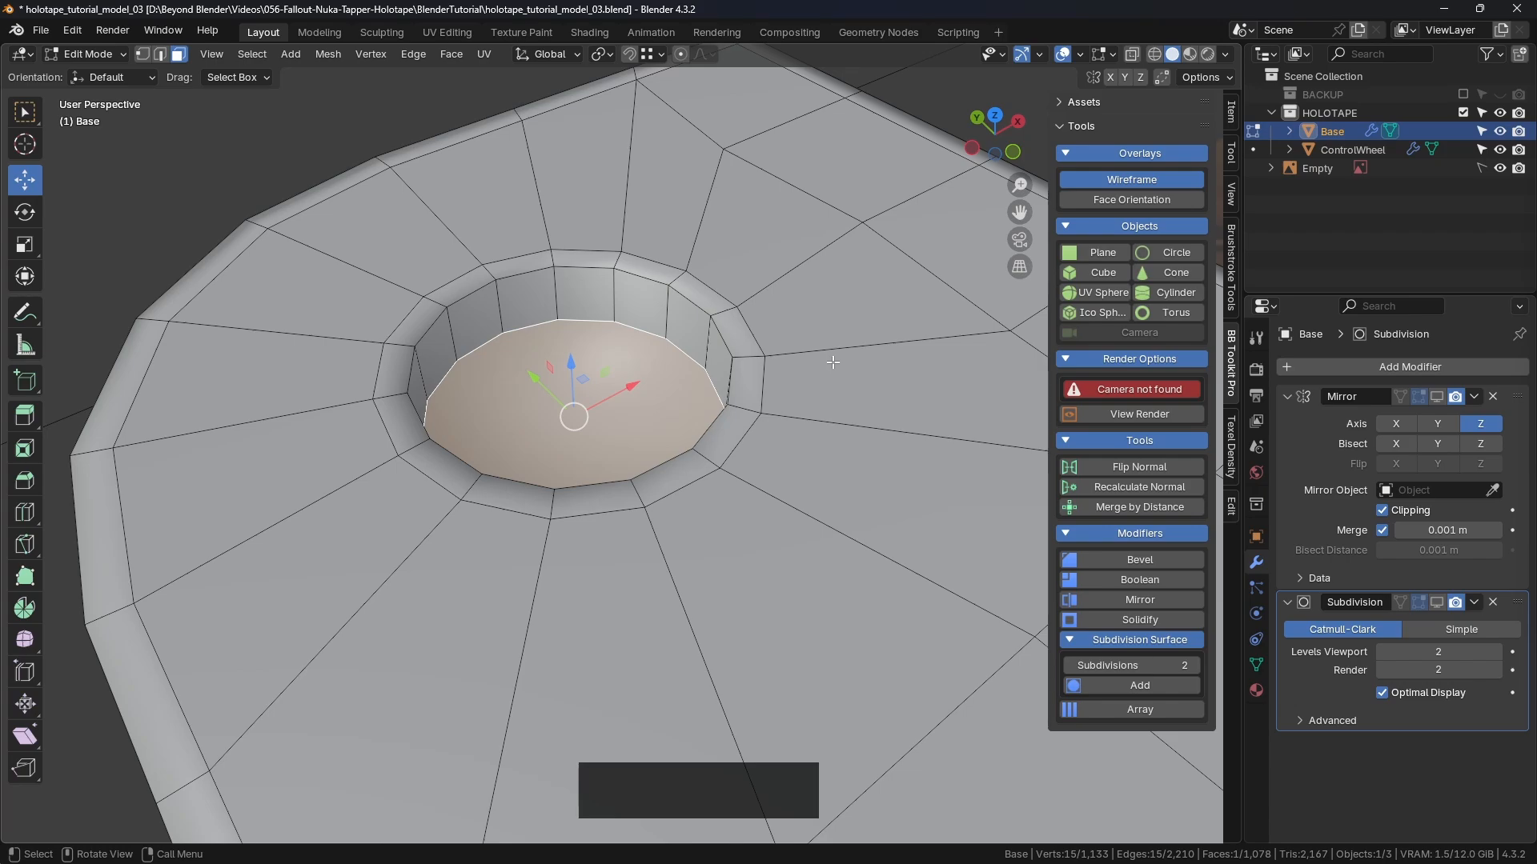
key("1")
key("2")
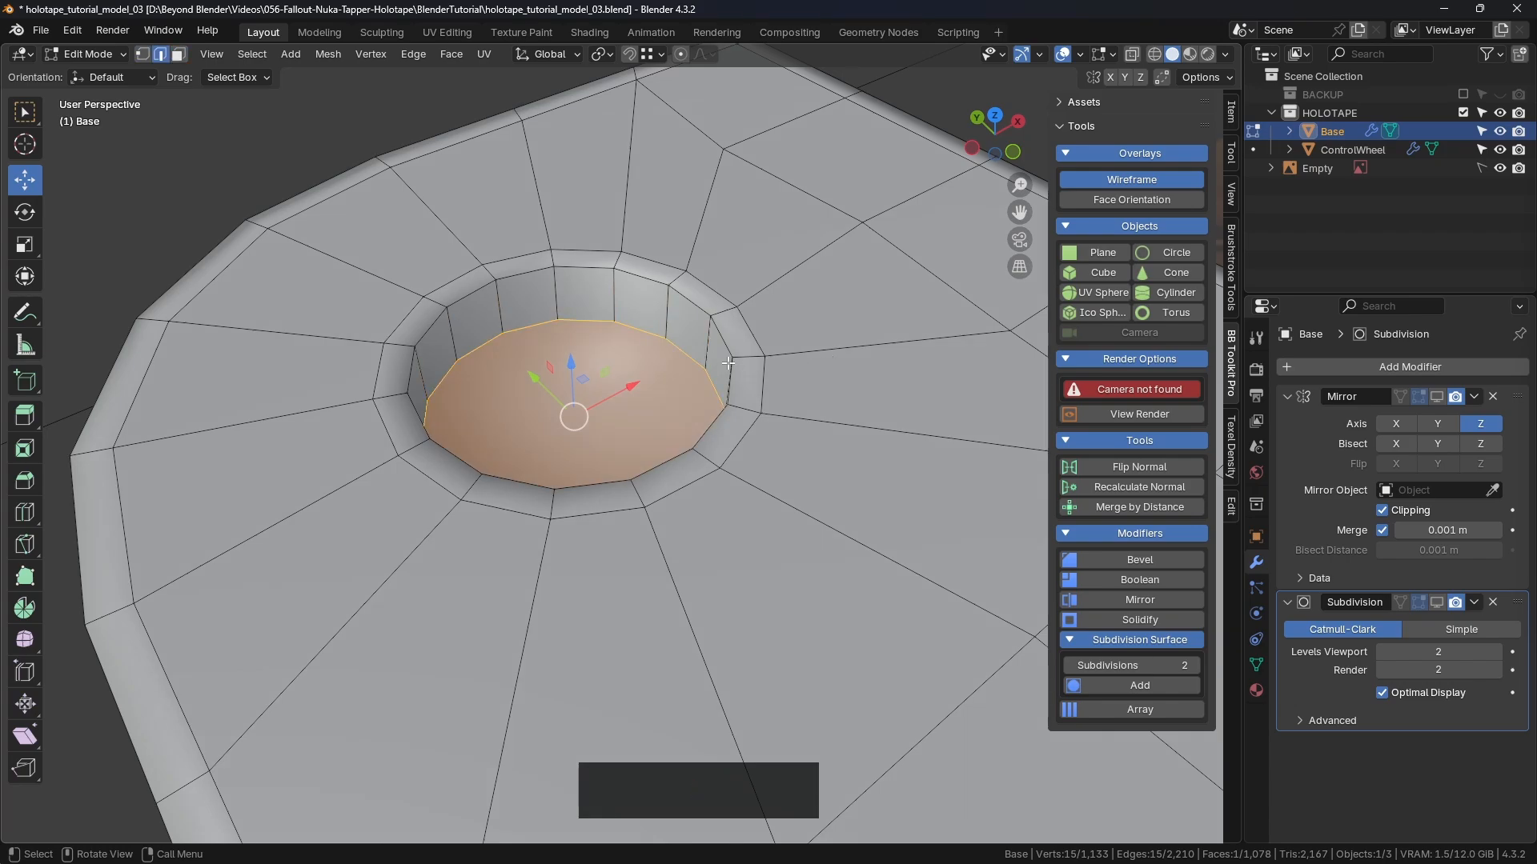
left_click(645, 337, "alt")
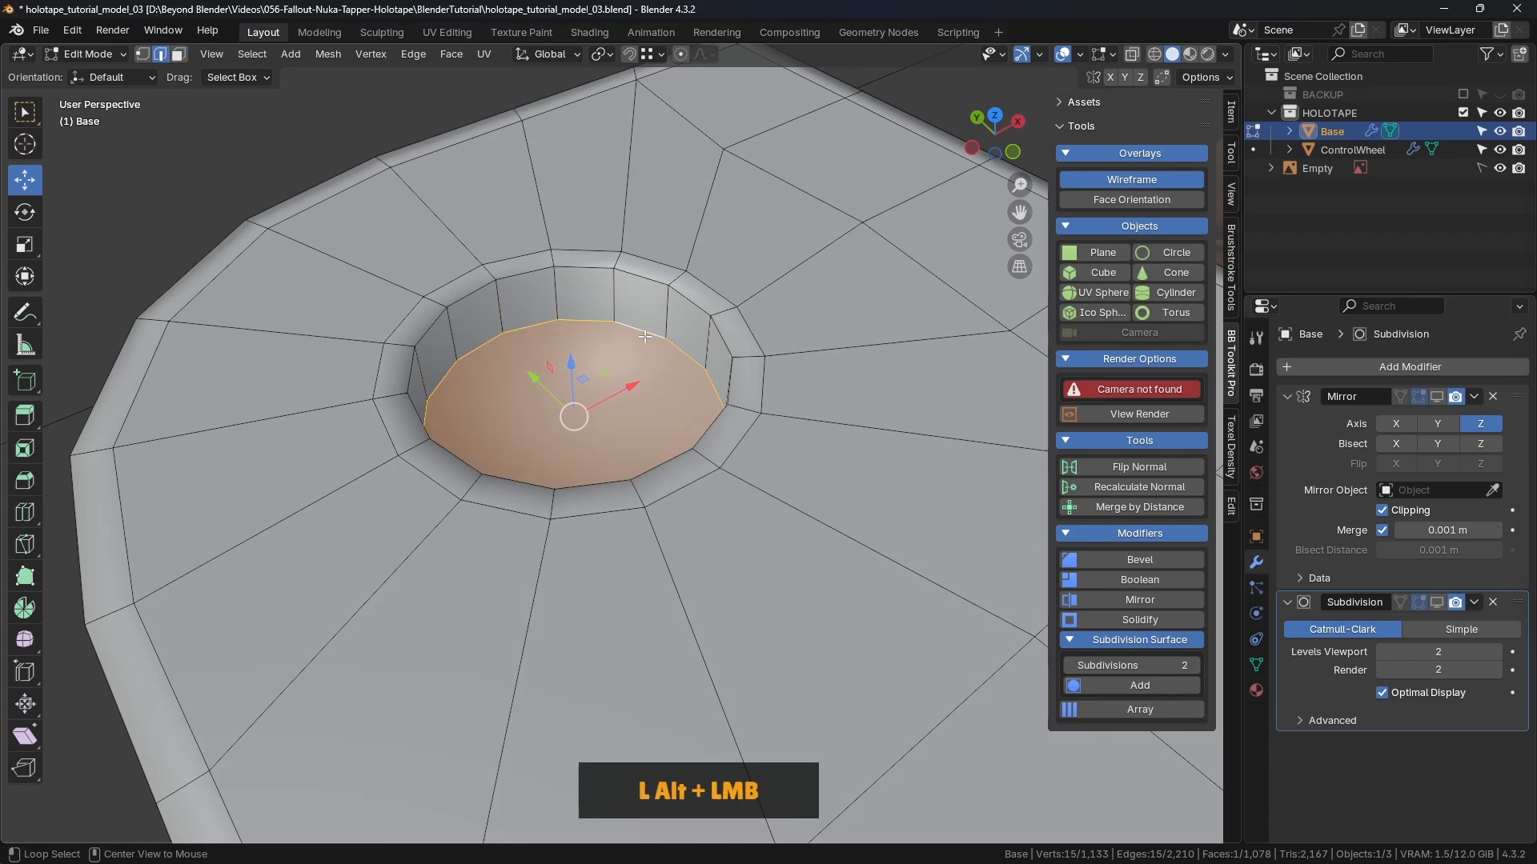
middle_click_drag(645, 337, 632, 376)
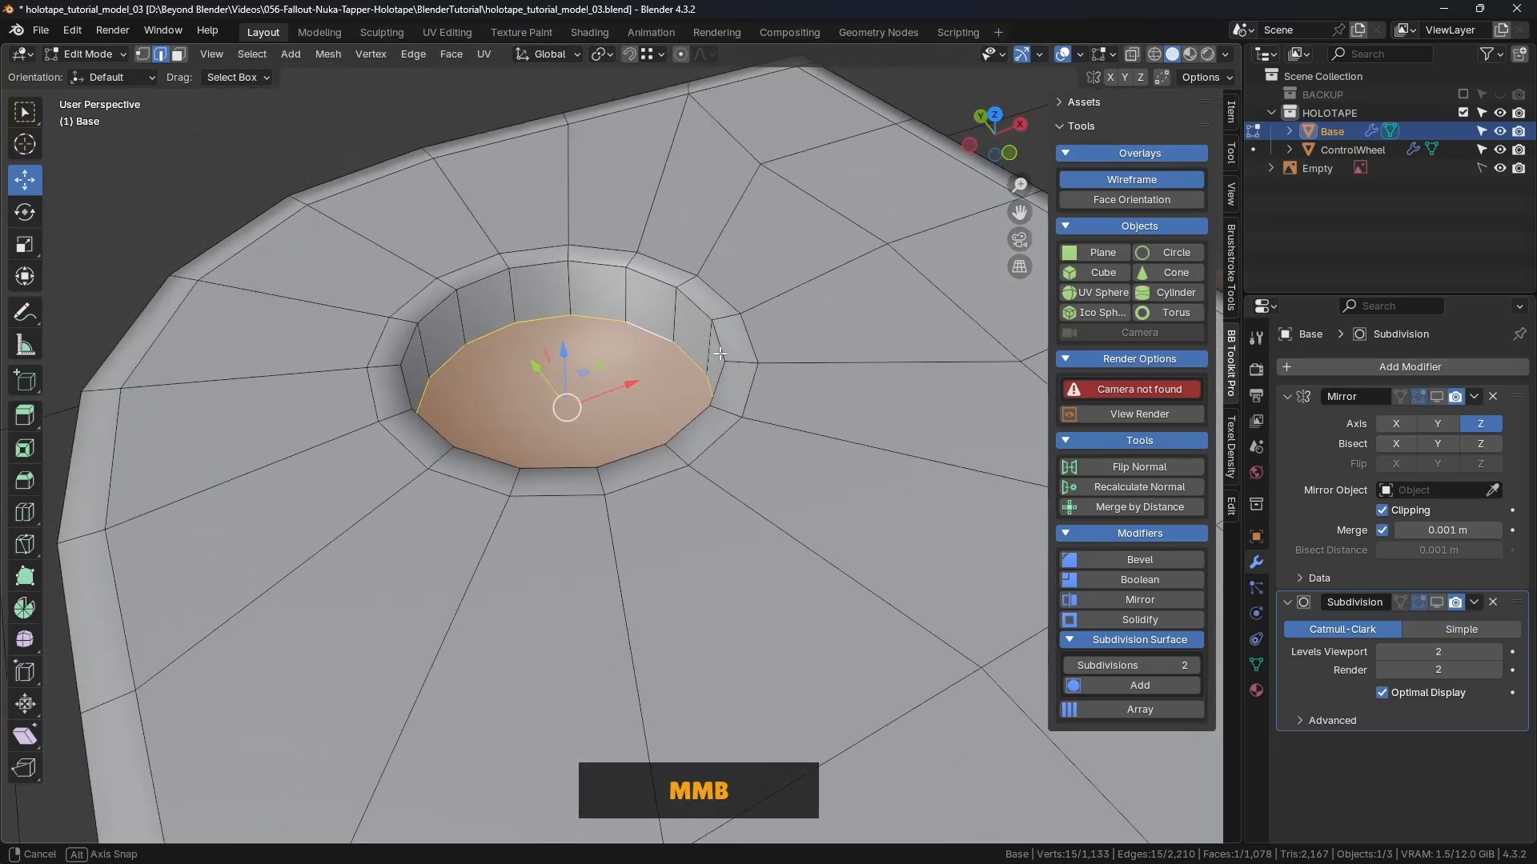
key("ctrl+b")
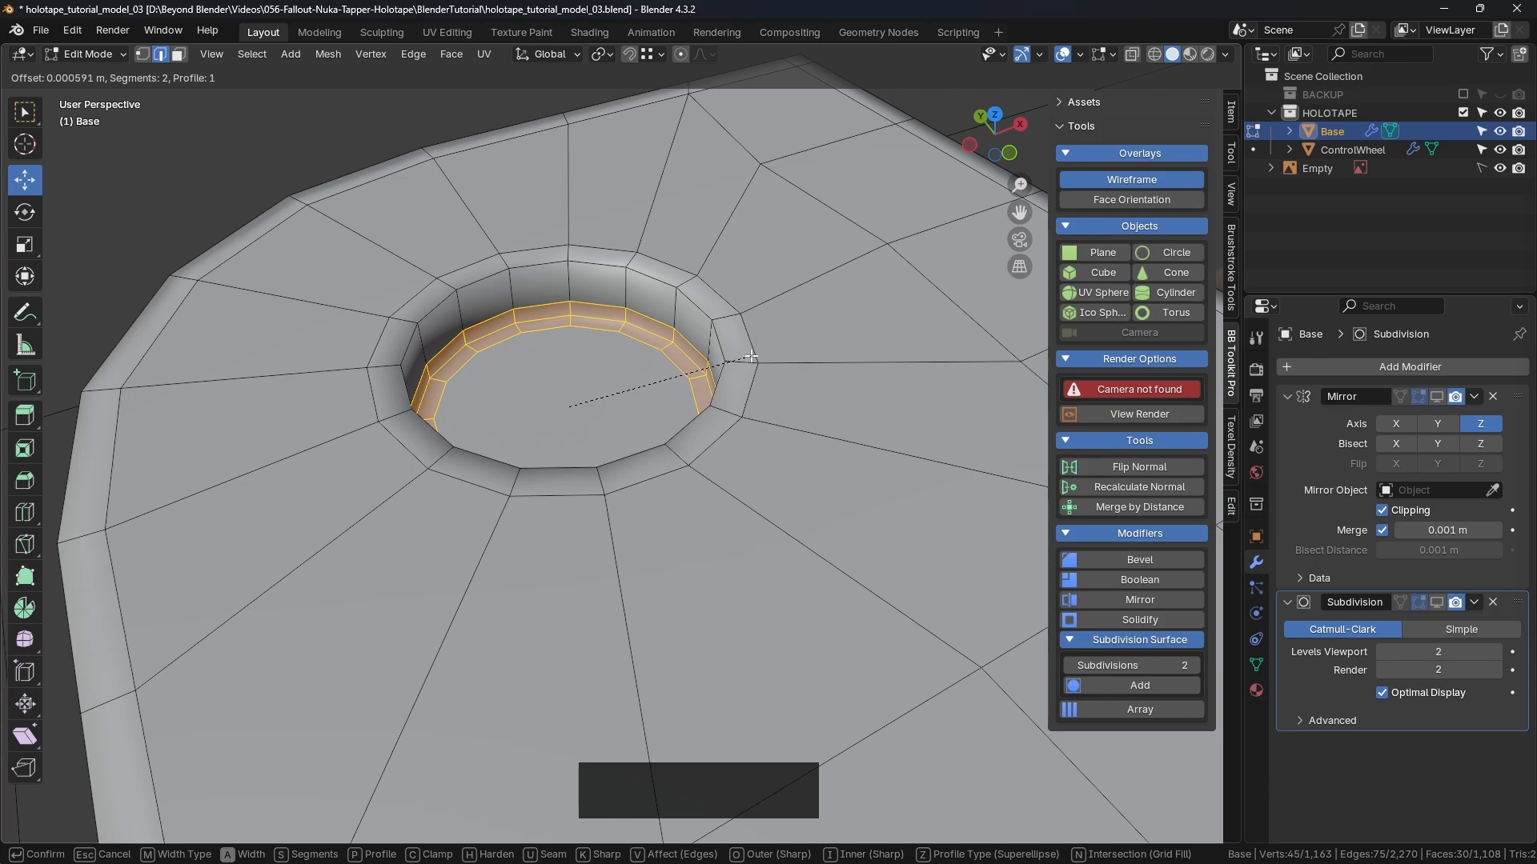
Step: Apply a 2-segment bevel to the rim and add an edge loop on the hole wall
left_click(750, 357)
middle_click_drag(750, 391, 698, 307)
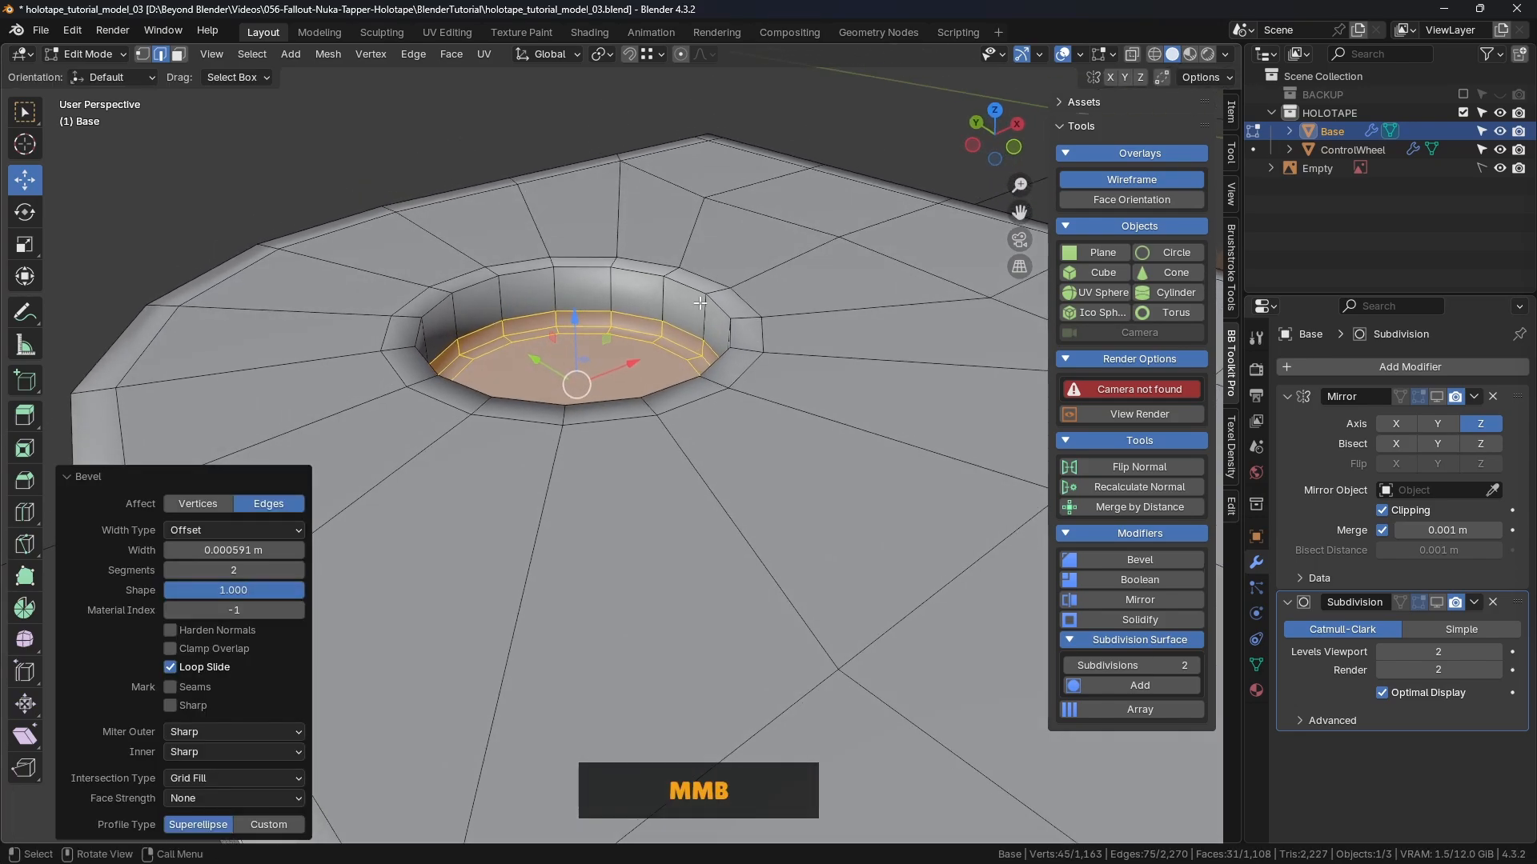
key("ctrl+r")
left_click(668, 300)
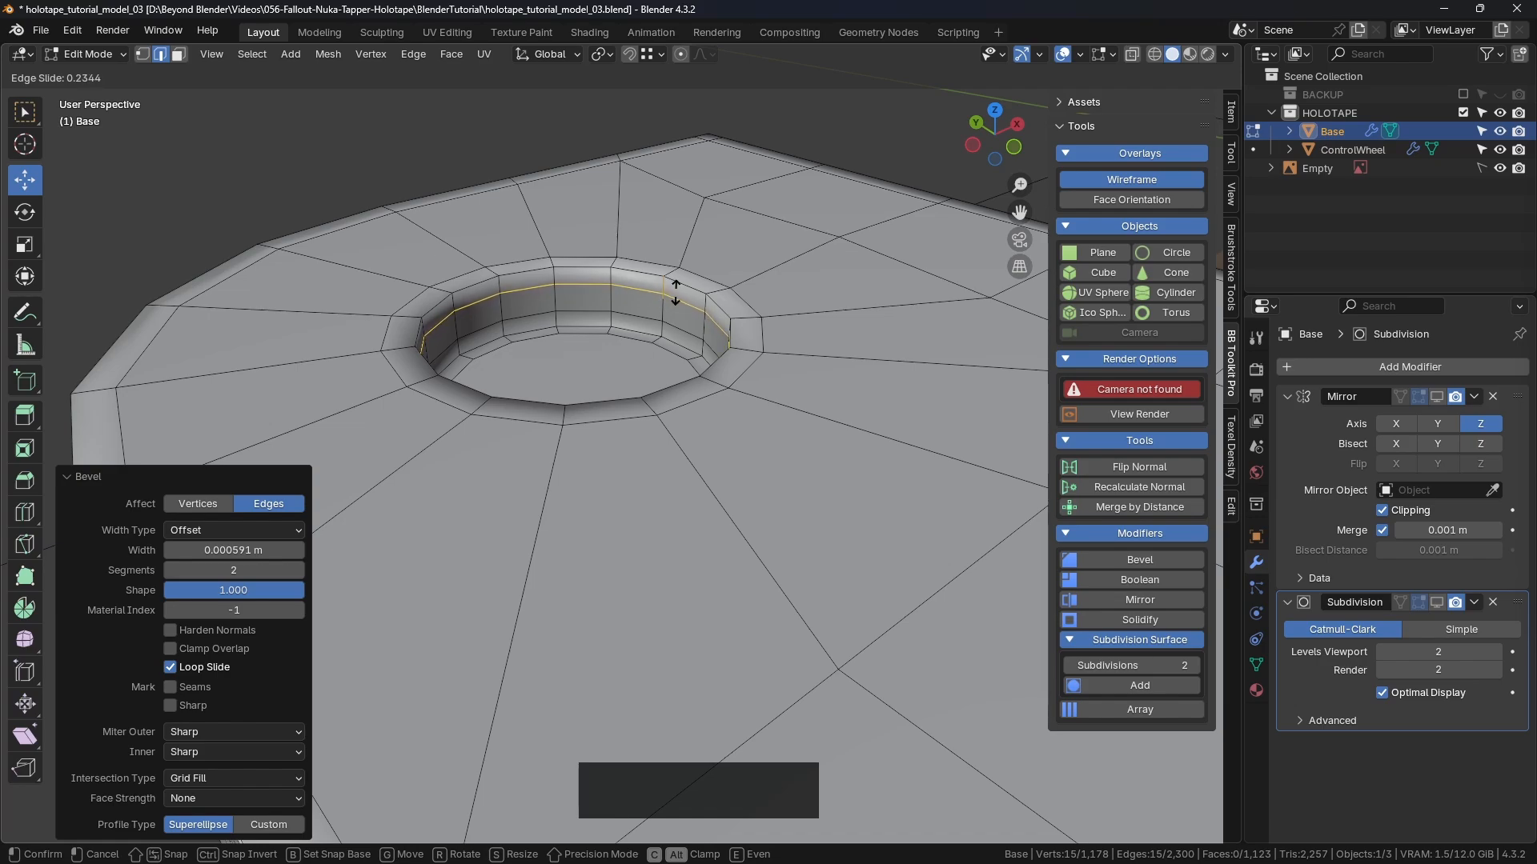
left_click(676, 293)
Step: Shrink the outer ring loop to 0.953 and select the recess's bottom face
left_click(761, 304, "alt")
key("s")
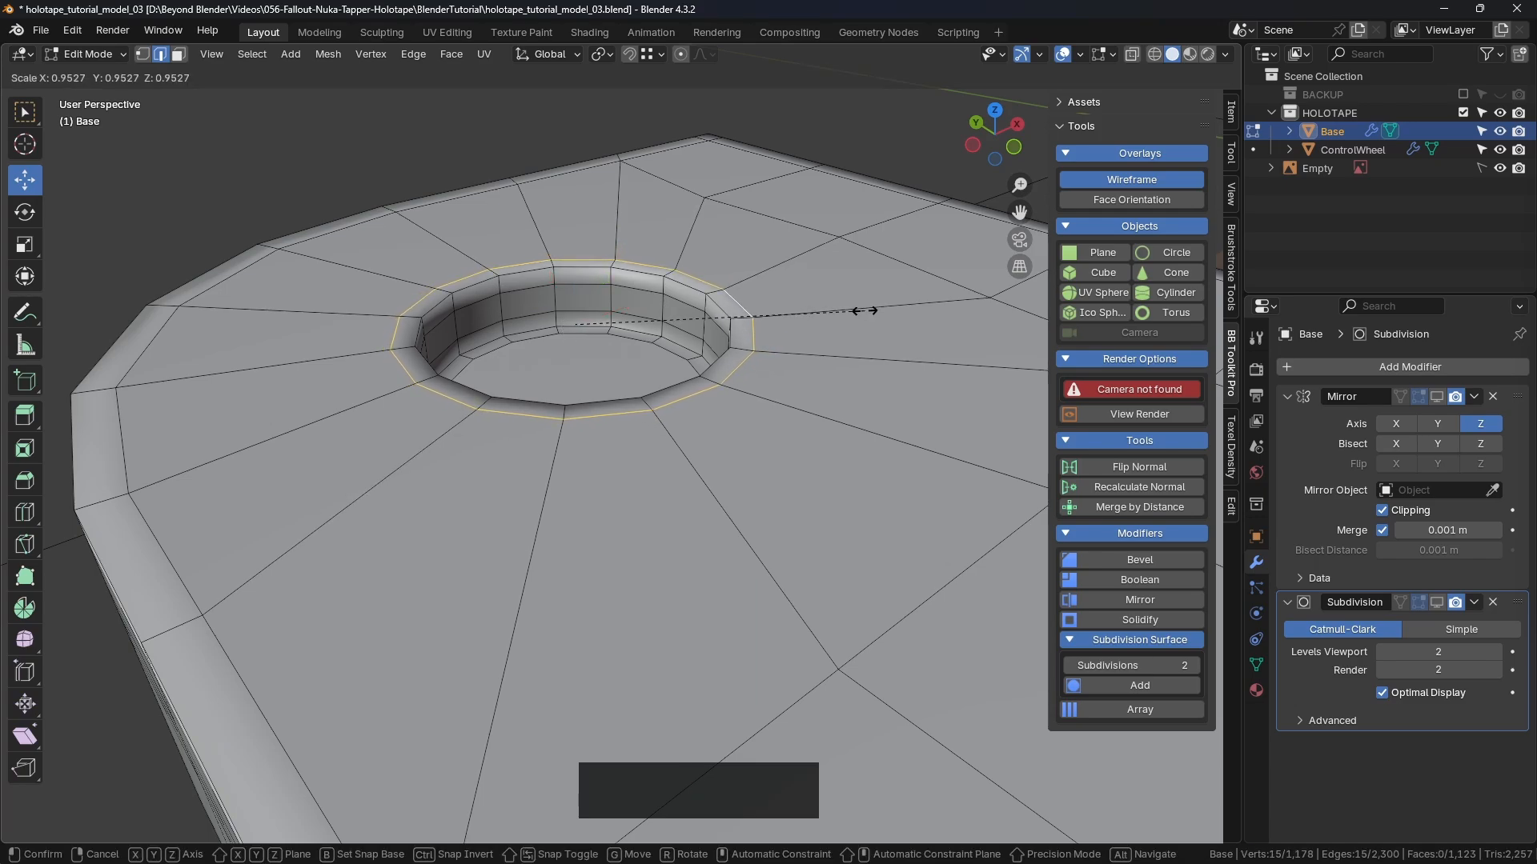
left_click(865, 310)
middle_click_drag(721, 361, 611, 436)
key("3")
left_click(576, 416)
scroll(576, 416, "down", 3)
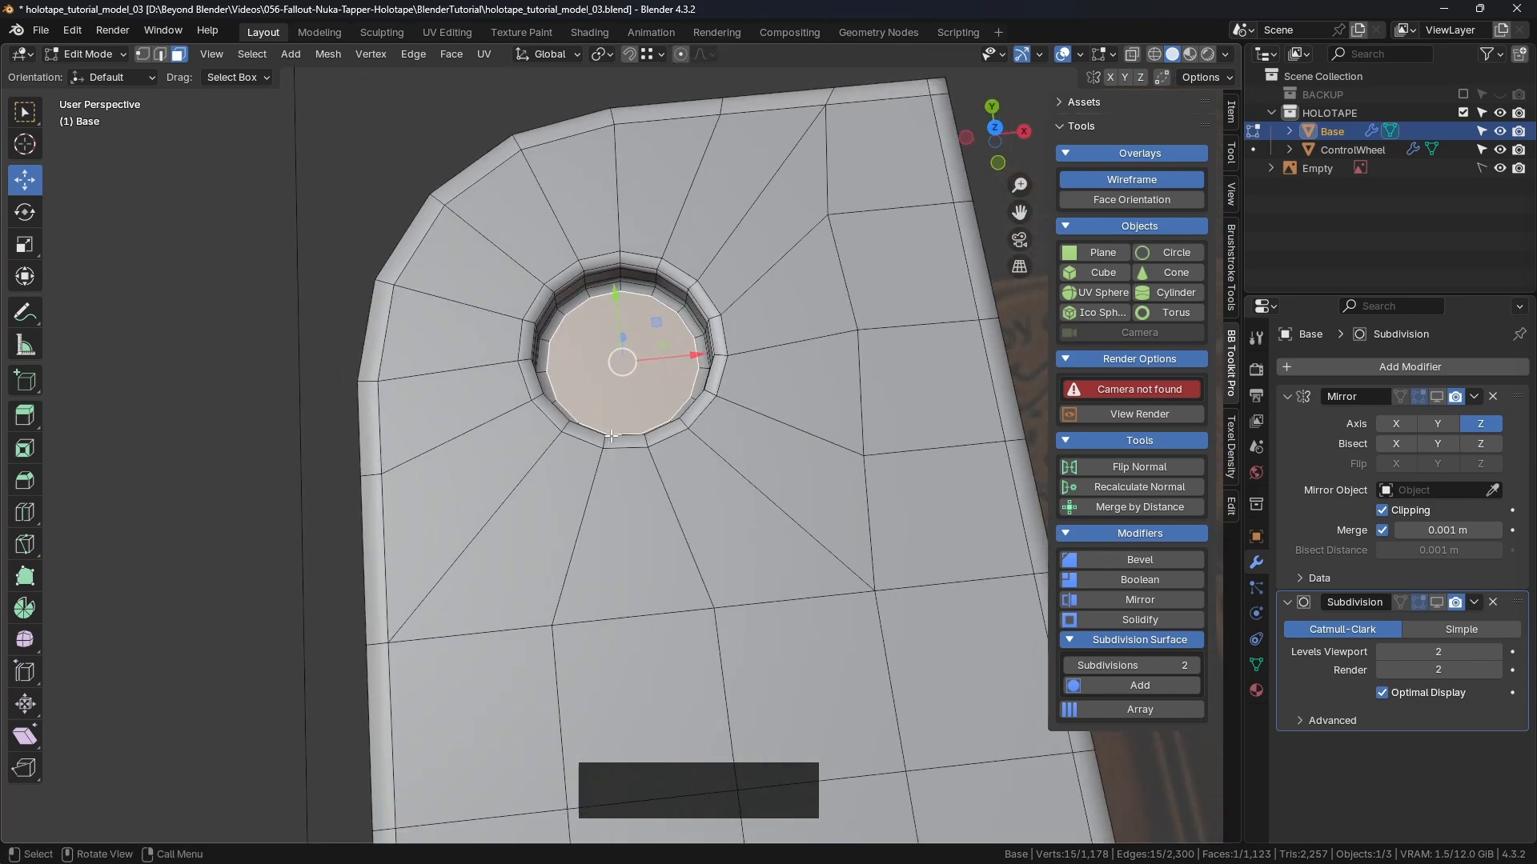
Step: Delete the recess's bottom face and select the open hole's boundary loop
key("x")
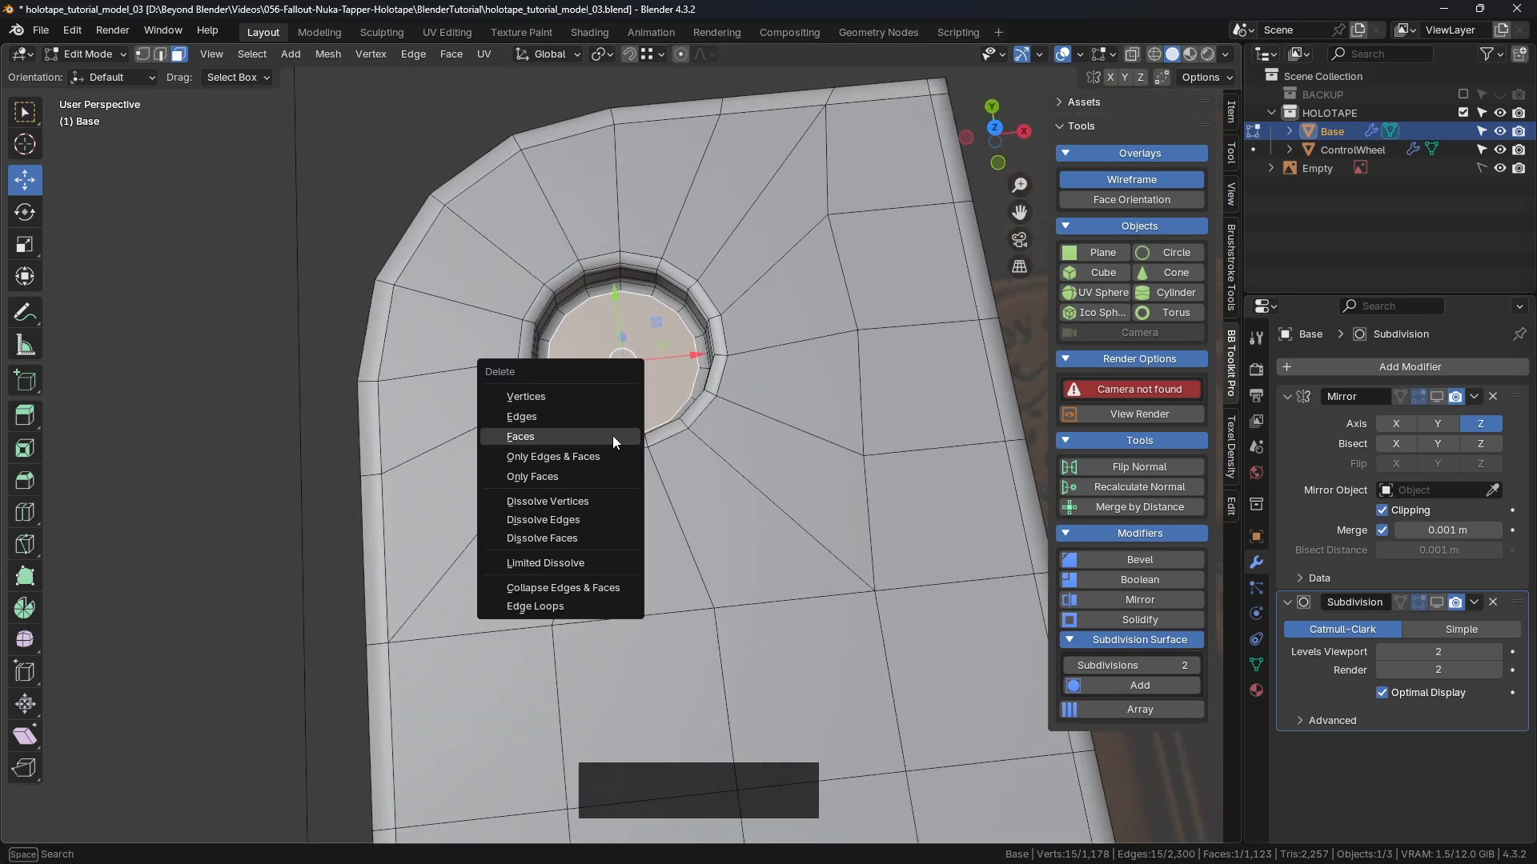
left_click(612, 436)
key("2")
left_click(684, 422, "alt")
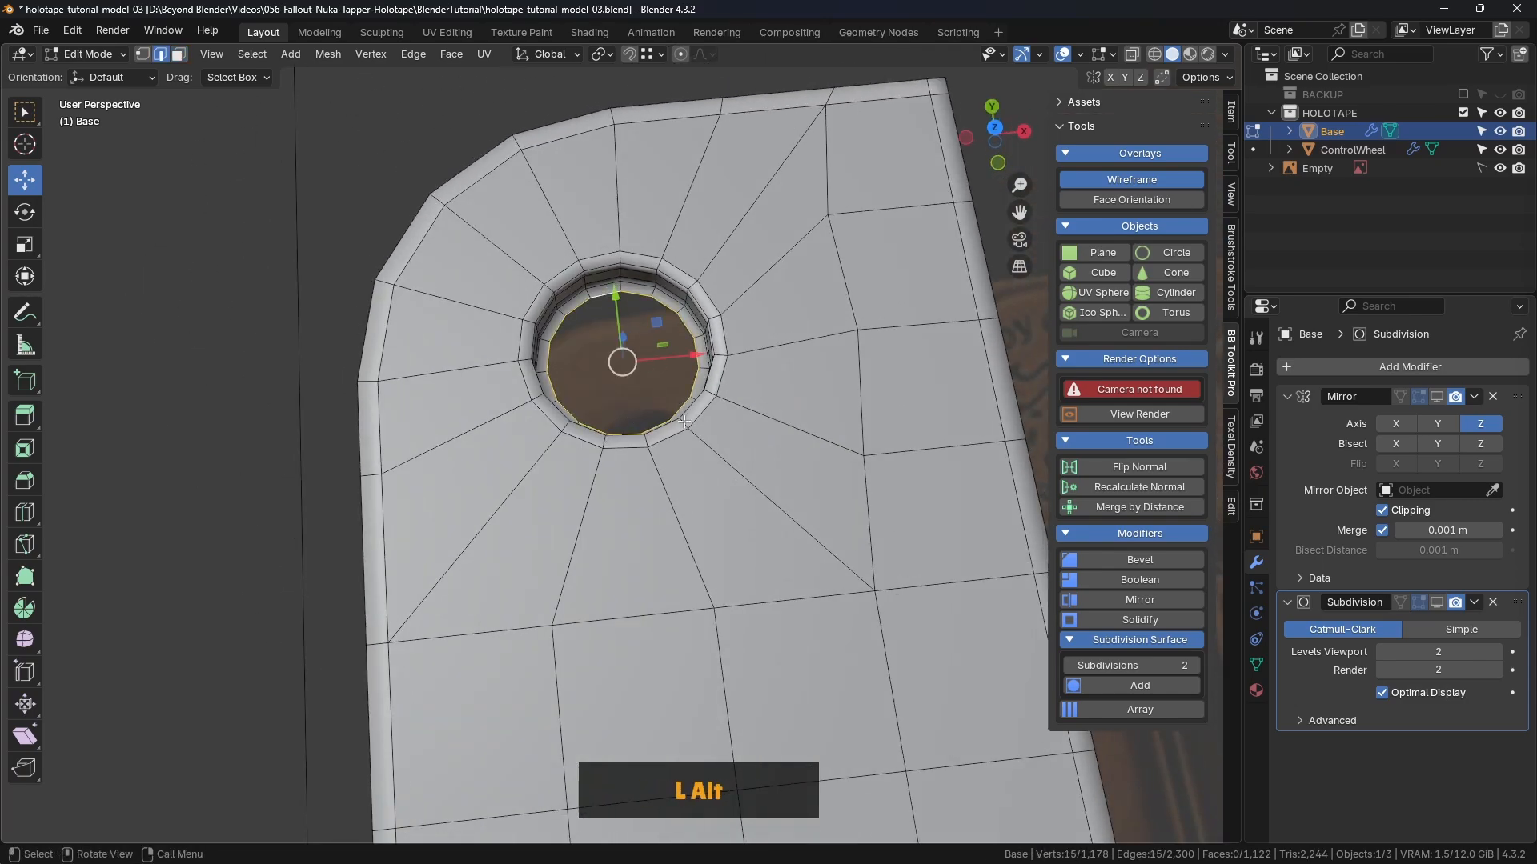
mouse_move(684, 422)
middle_mouse_down()
mouse_move(597, 445)
mouse_move(704, 380)
mouse_move(704, 432)
middle_mouse_up()
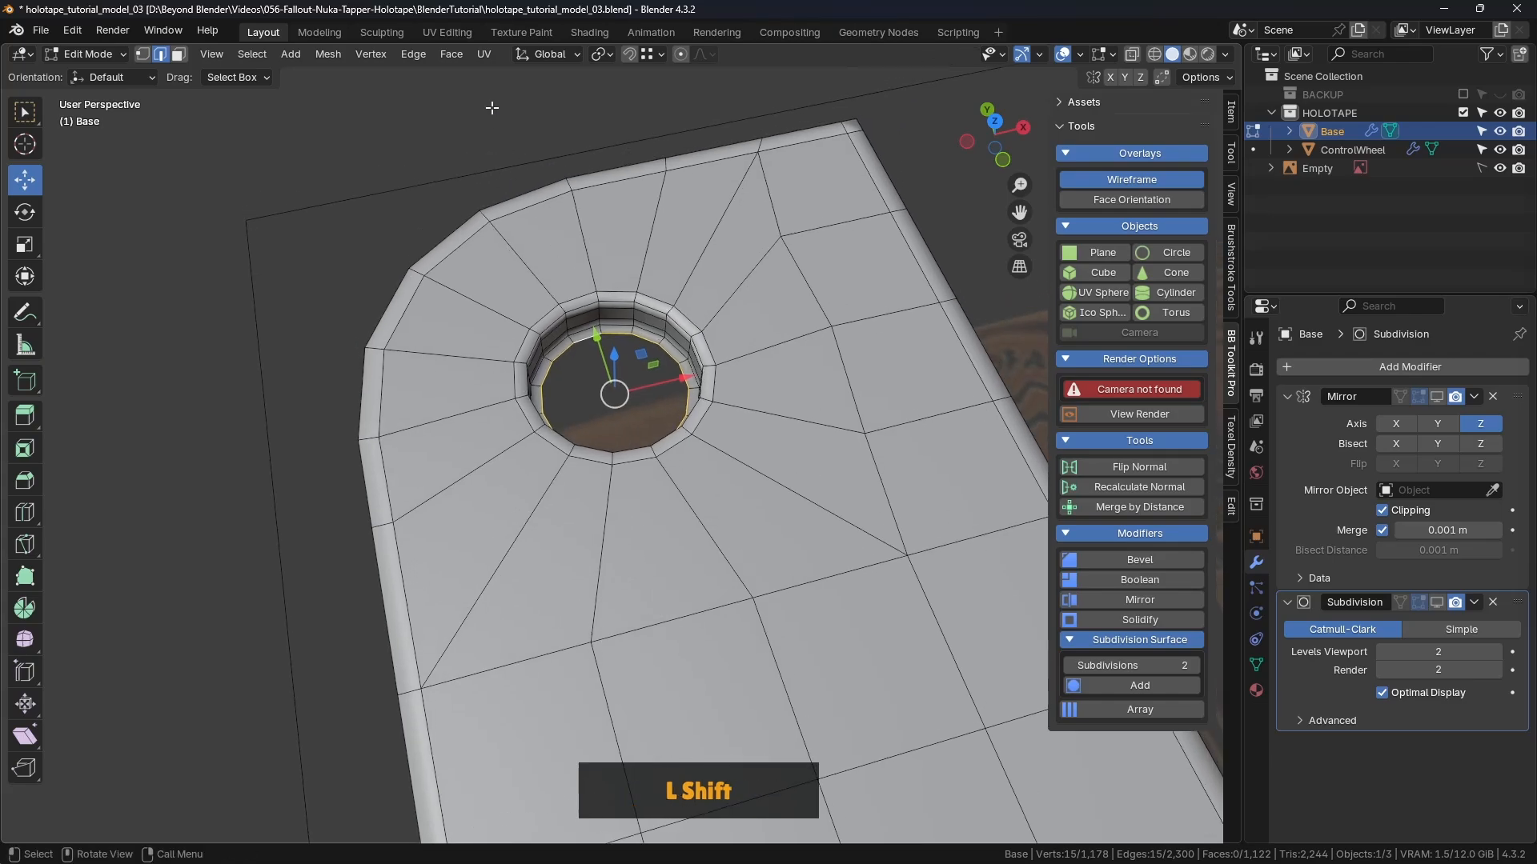
Step: Grid Fill the open hole, retrying from top view with the top inner edge active
left_click(451, 54)
left_click(495, 273)
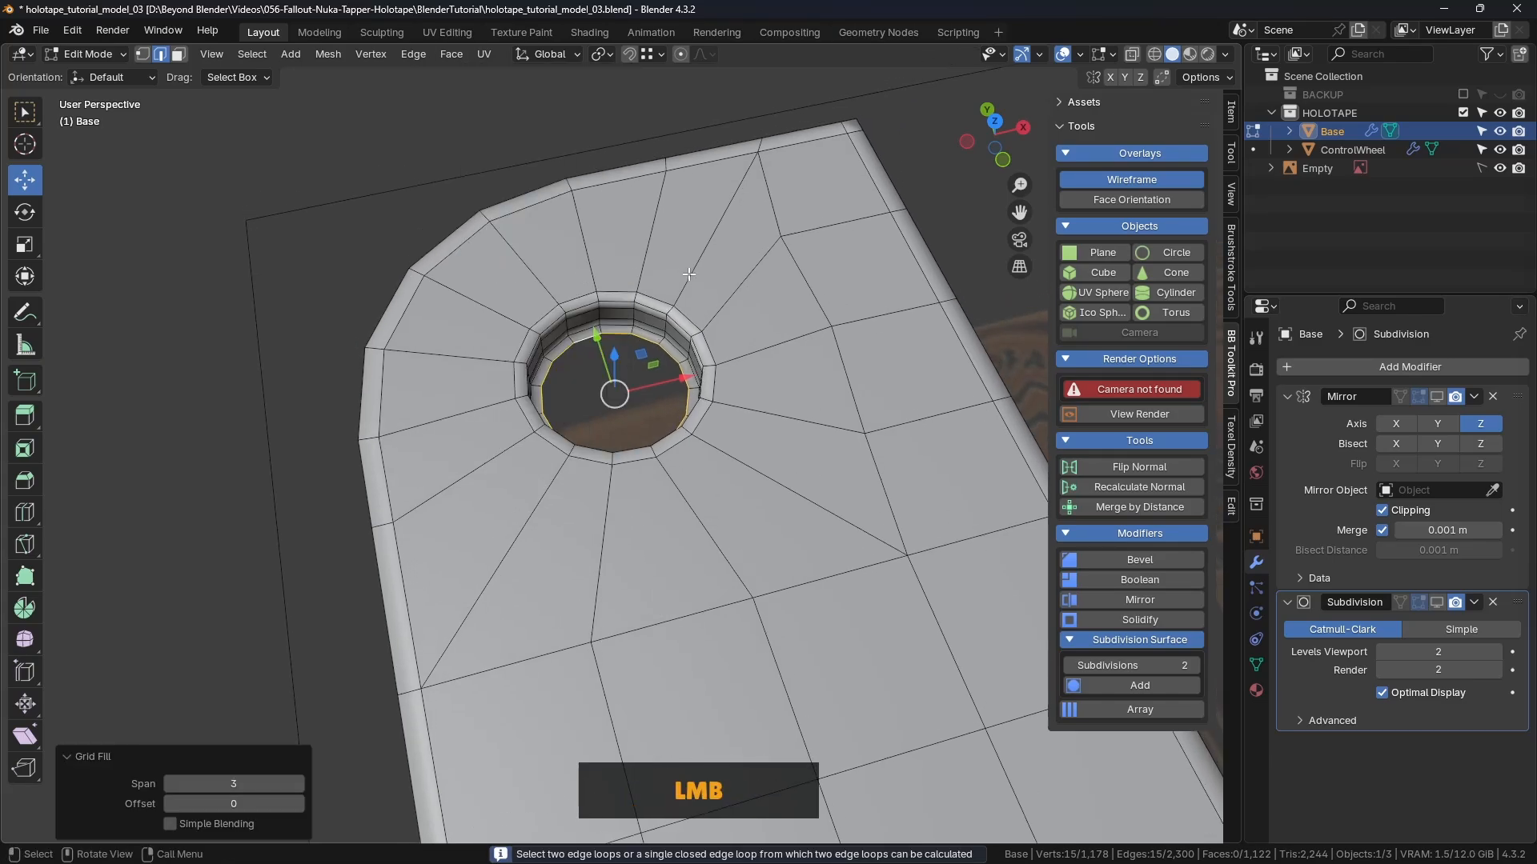
middle_click_drag(682, 328, 697, 409)
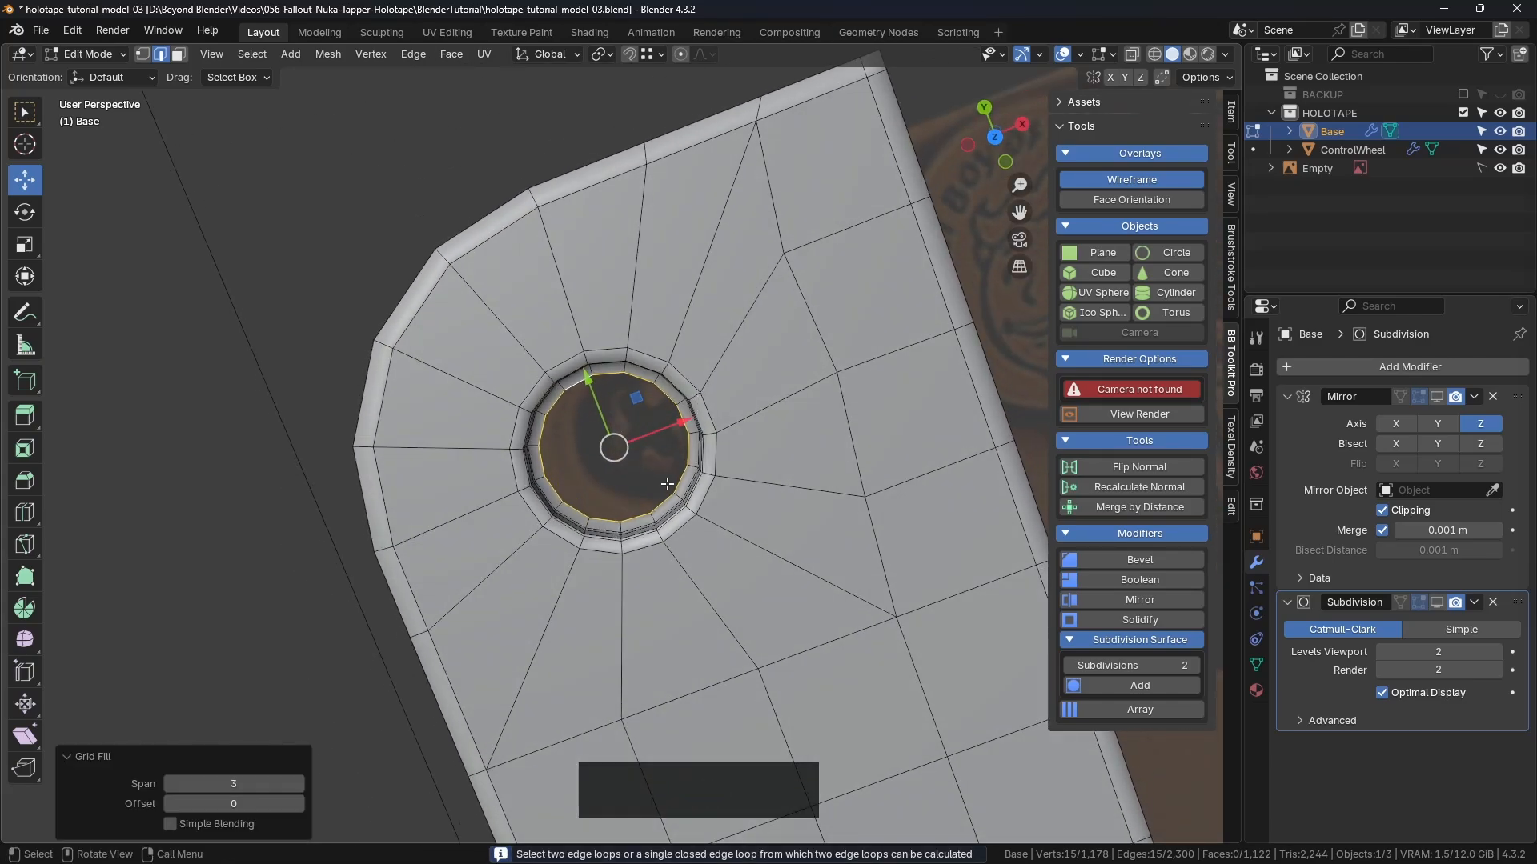
middle_click_drag(667, 484, 709, 437)
key("KP_7")
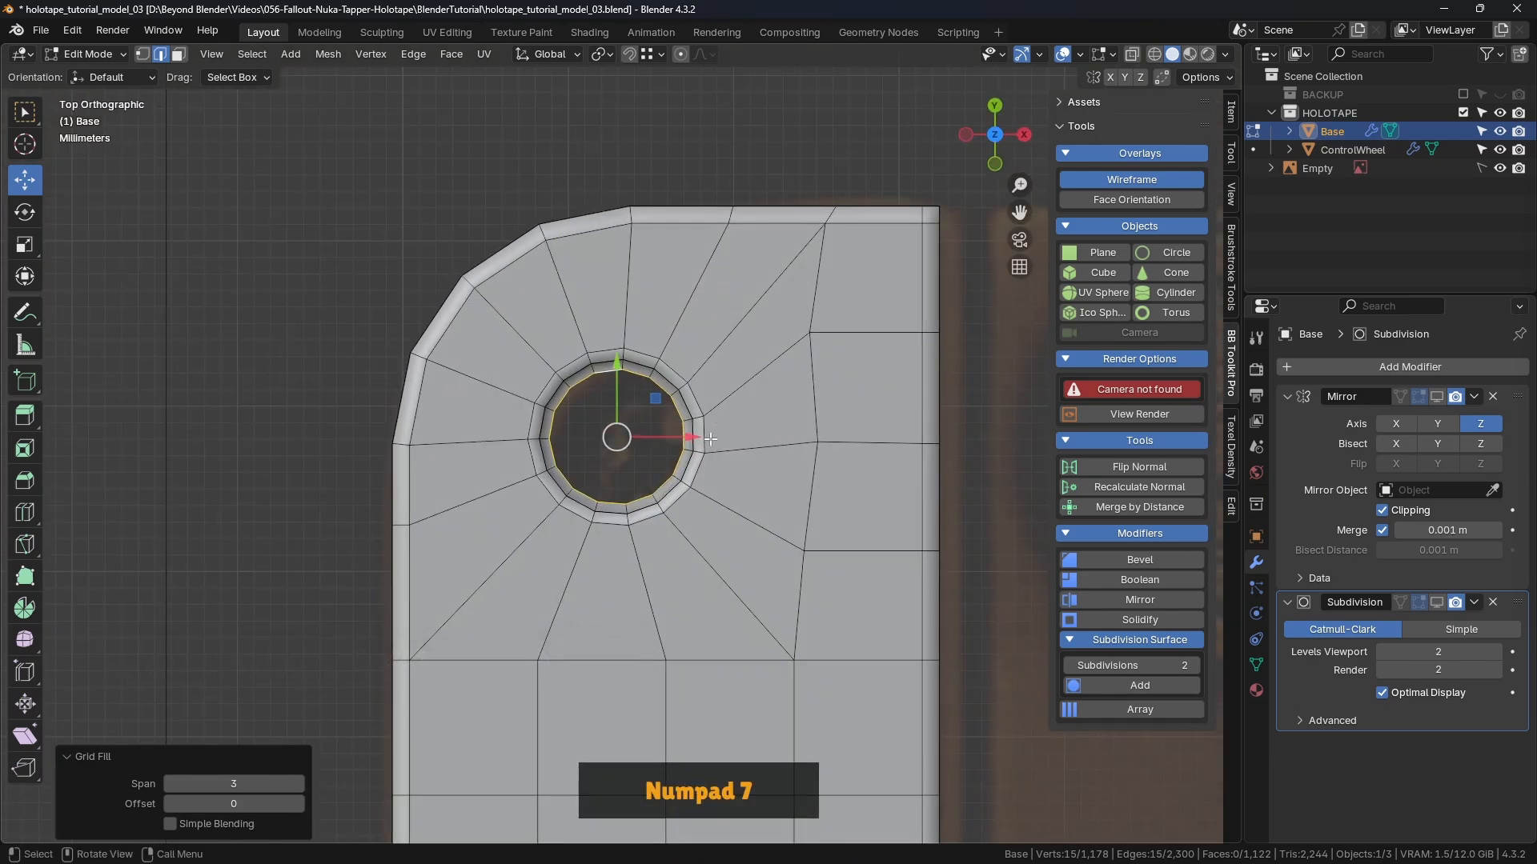
scroll(710, 438, "up", 4)
left_click(584, 311, "shift")
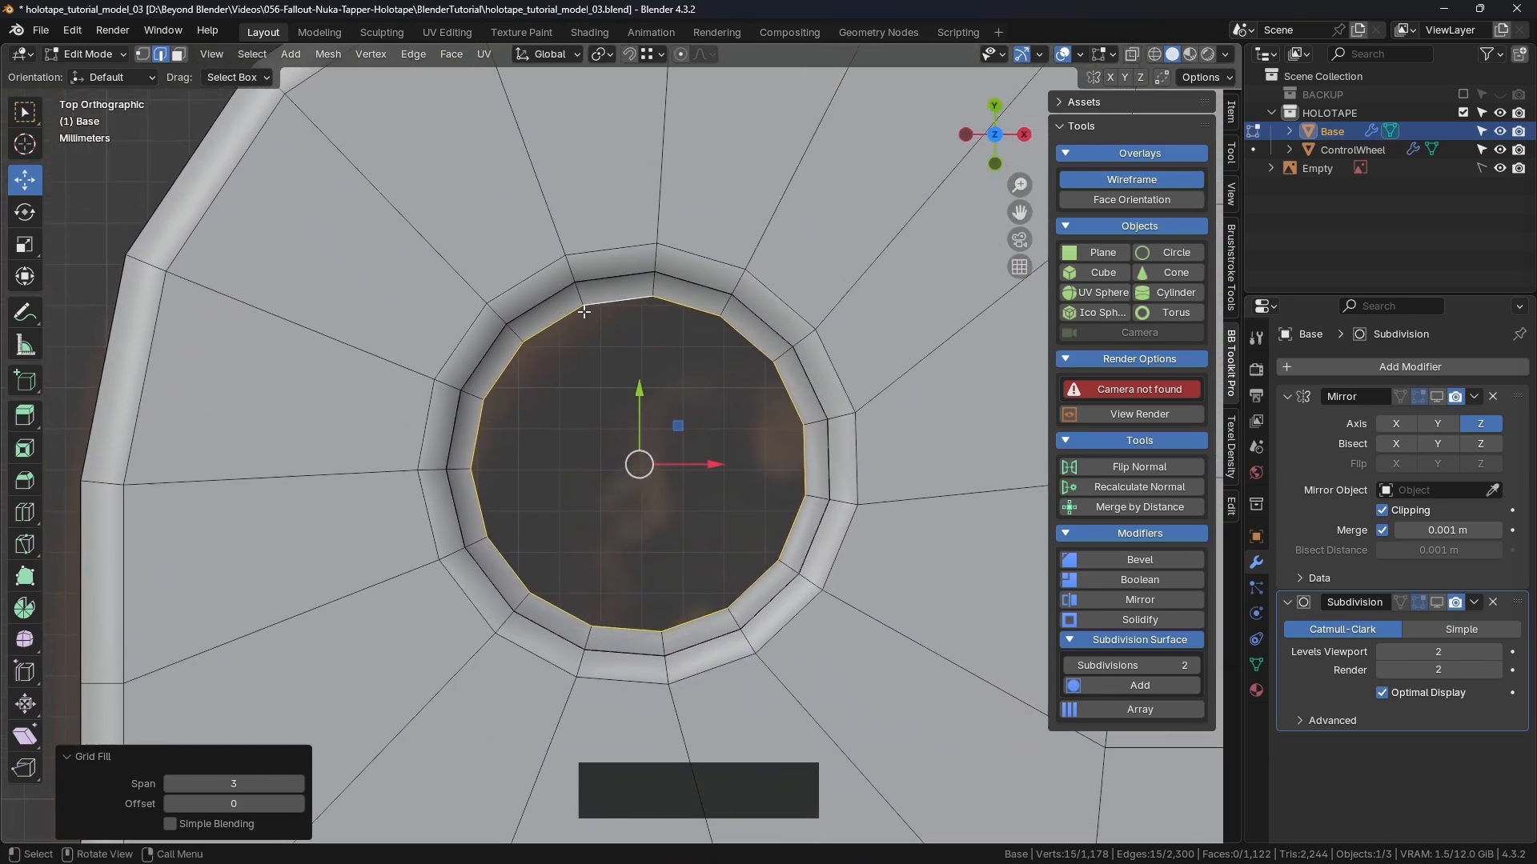
left_click(451, 55)
left_click(494, 272)
middle_click_drag(624, 420, 696, 343)
scroll(724, 315, "down", 3)
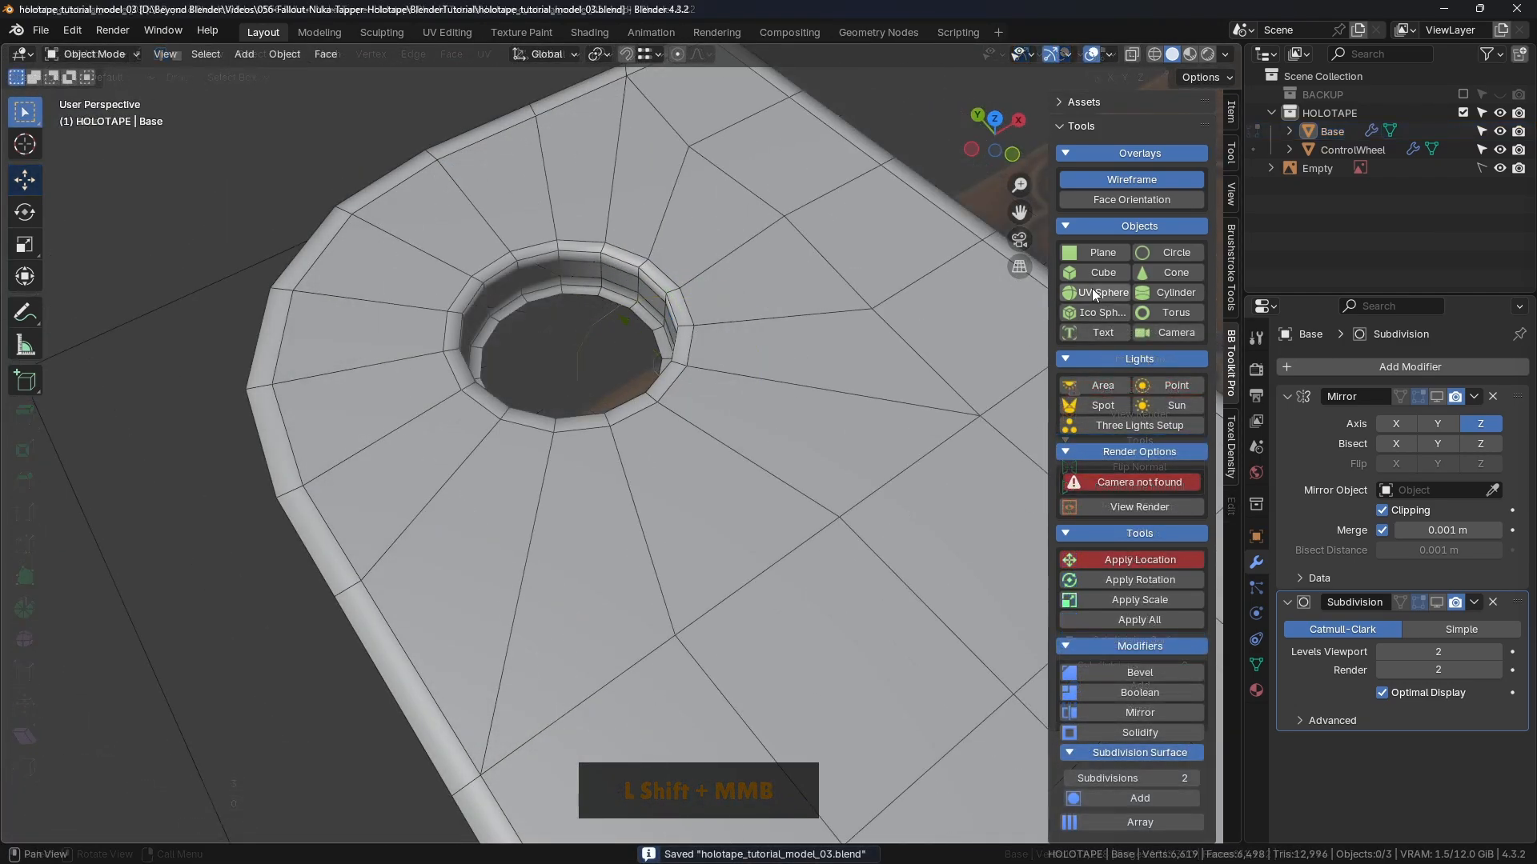
Step: Turn on the Face Orientation overlay and check face directions around the screw hole
left_click(1116, 181)
left_click(1109, 54)
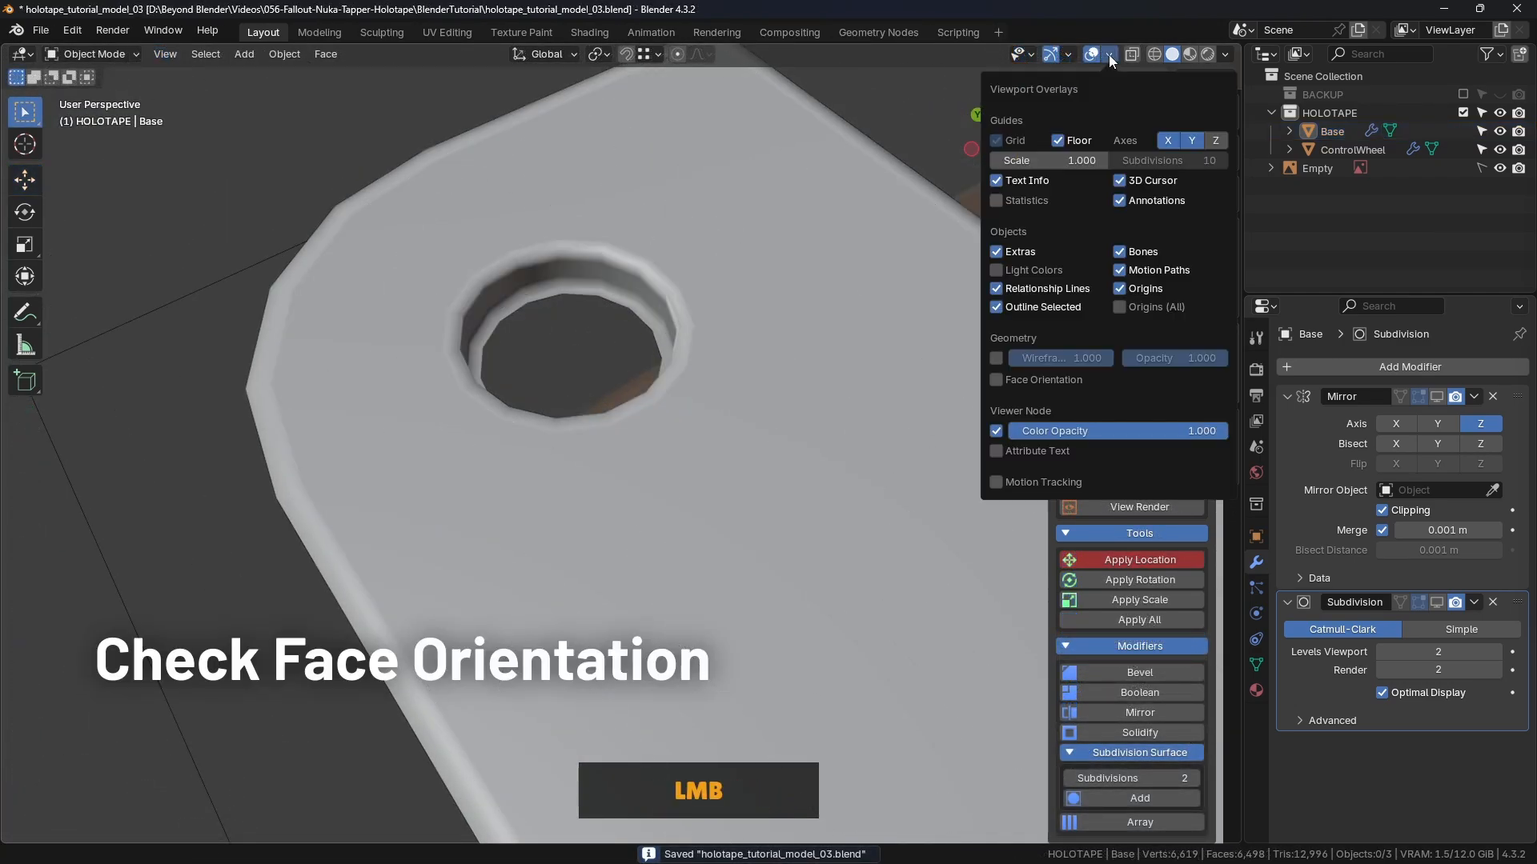
left_click(996, 380)
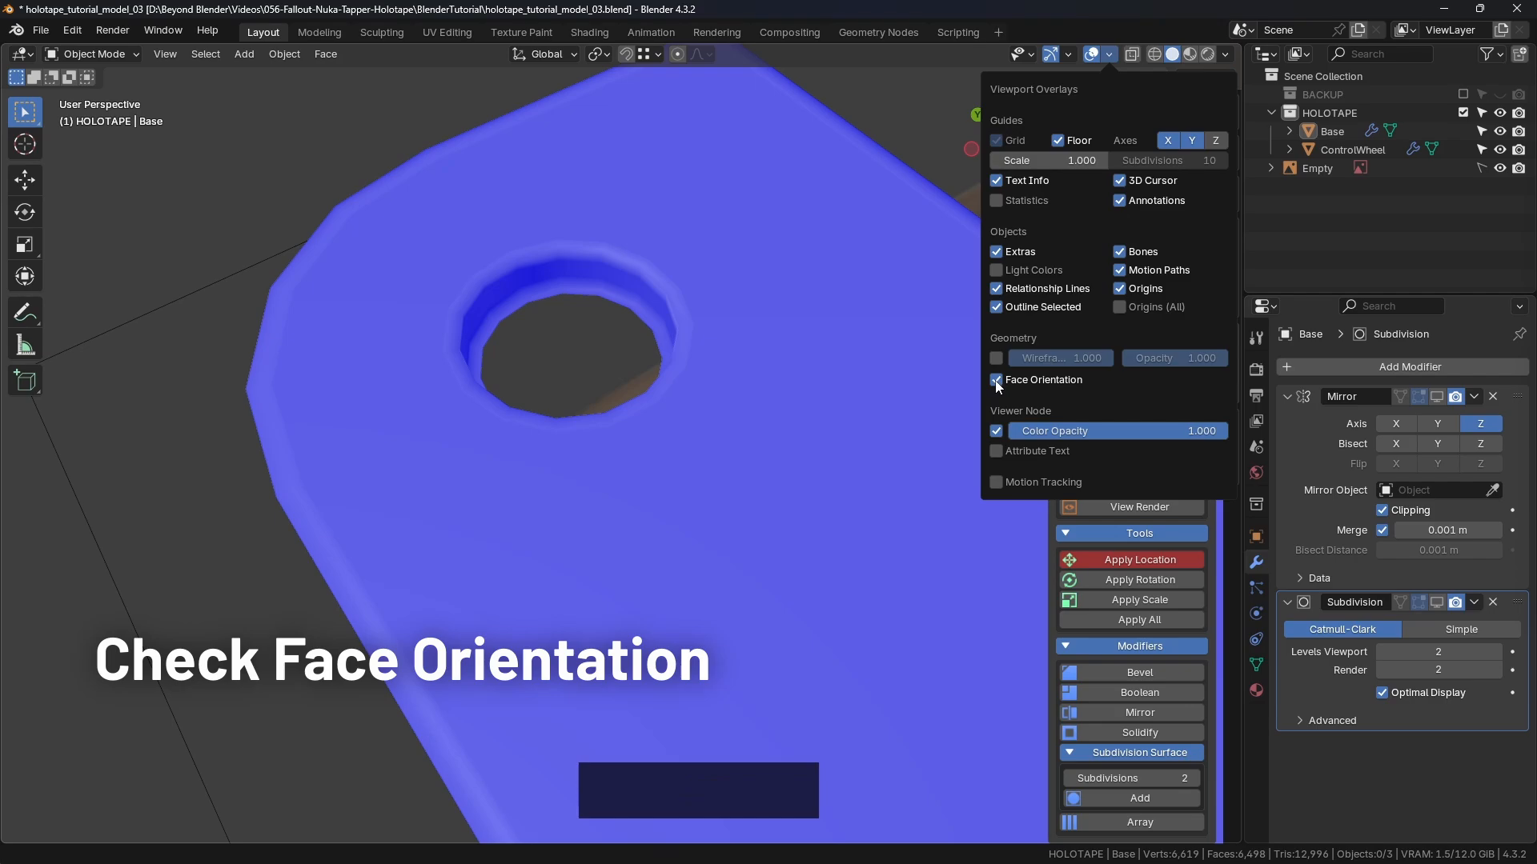
middle_click_drag(549, 484, 676, 432)
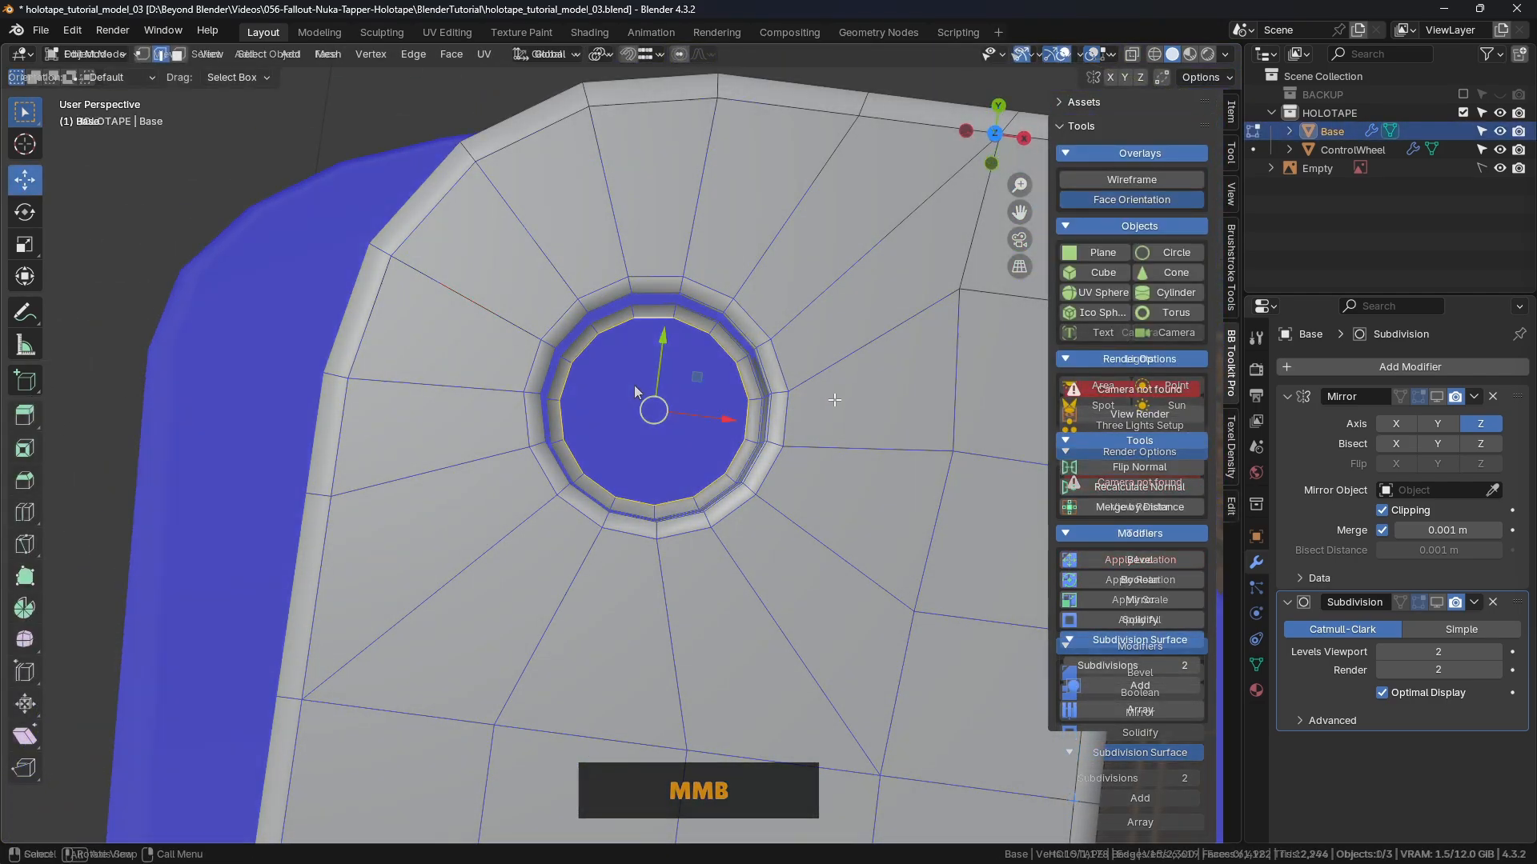
Step: With X-ray on, circle-select the hole's ring vertices and Merge by Distance, removing 0 vertices
key("1")
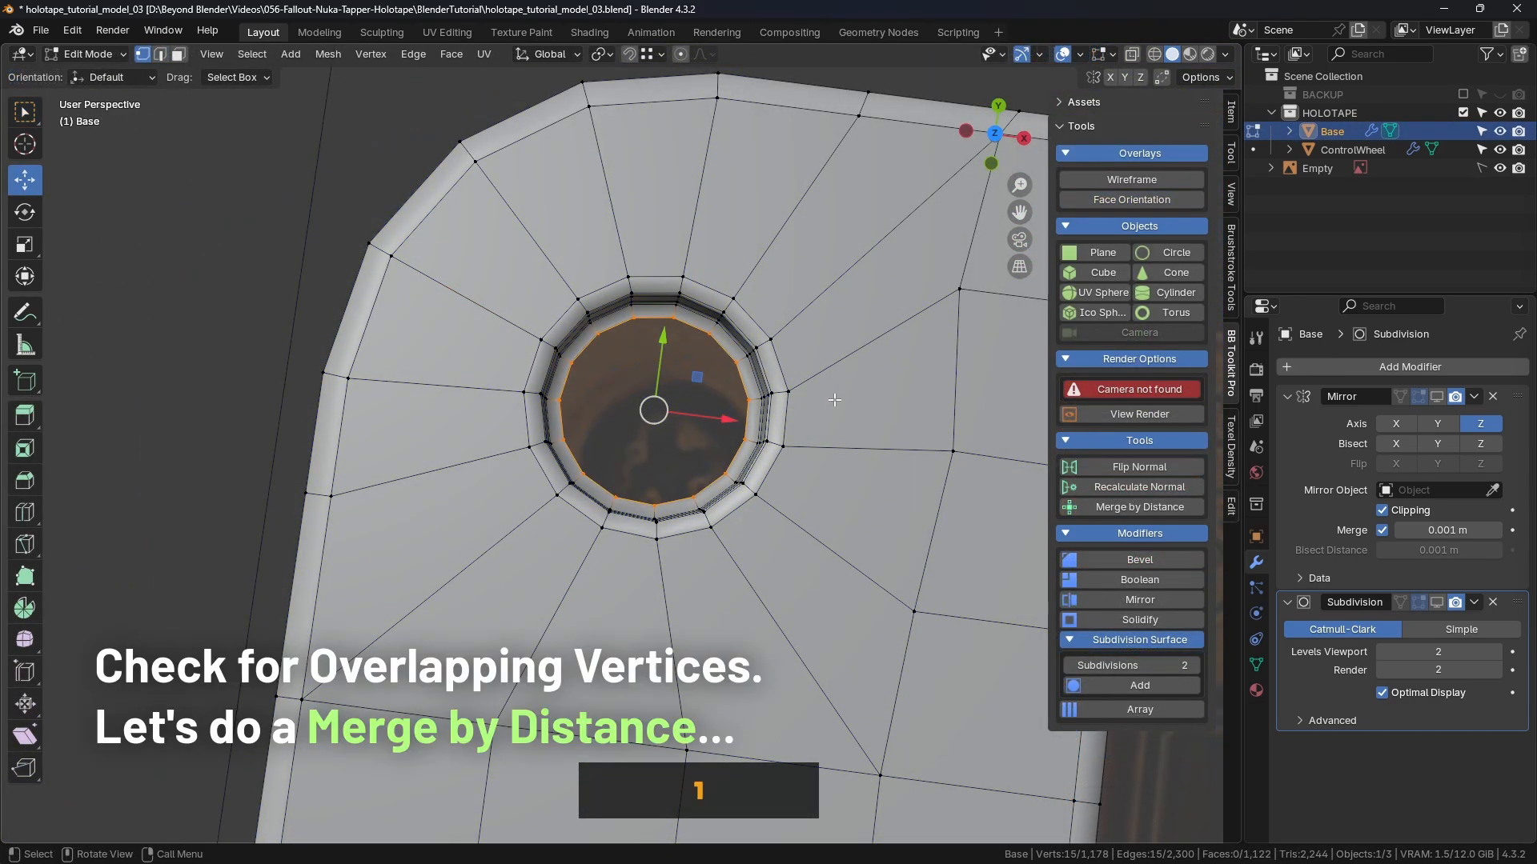
scroll(833, 400, "down", 2)
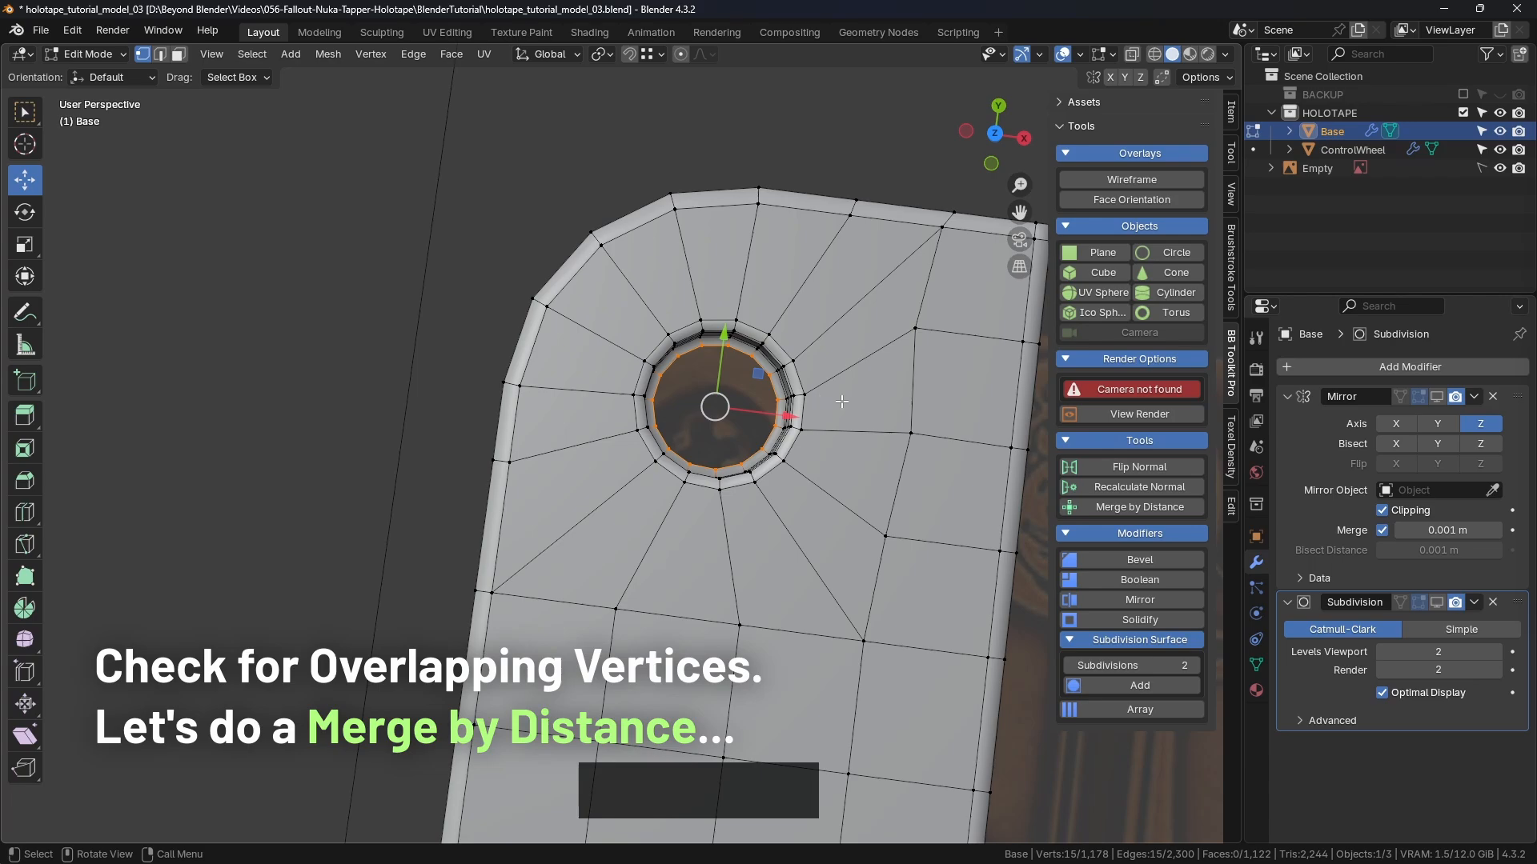
key("z")
left_click(675, 345)
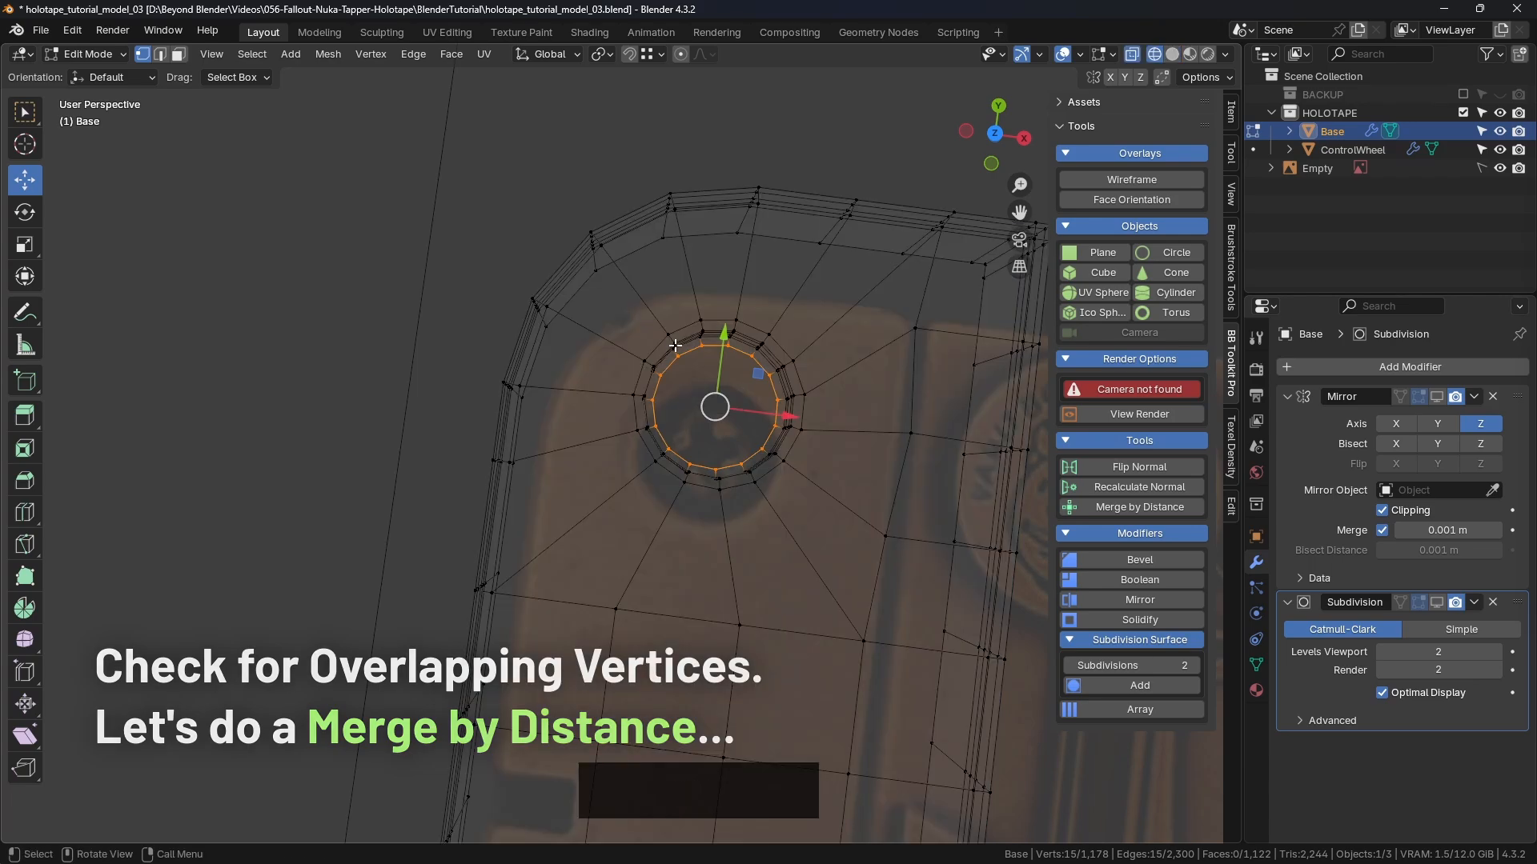
key("c")
mouse_move(708, 335)
left_mouse_down()
mouse_move(641, 353)
mouse_move(766, 336)
mouse_move(697, 377)
mouse_move(747, 479)
mouse_move(631, 357)
mouse_move(755, 372)
mouse_move(712, 392)
left_mouse_up()
scroll(703, 366, "down", 4)
key("Escape")
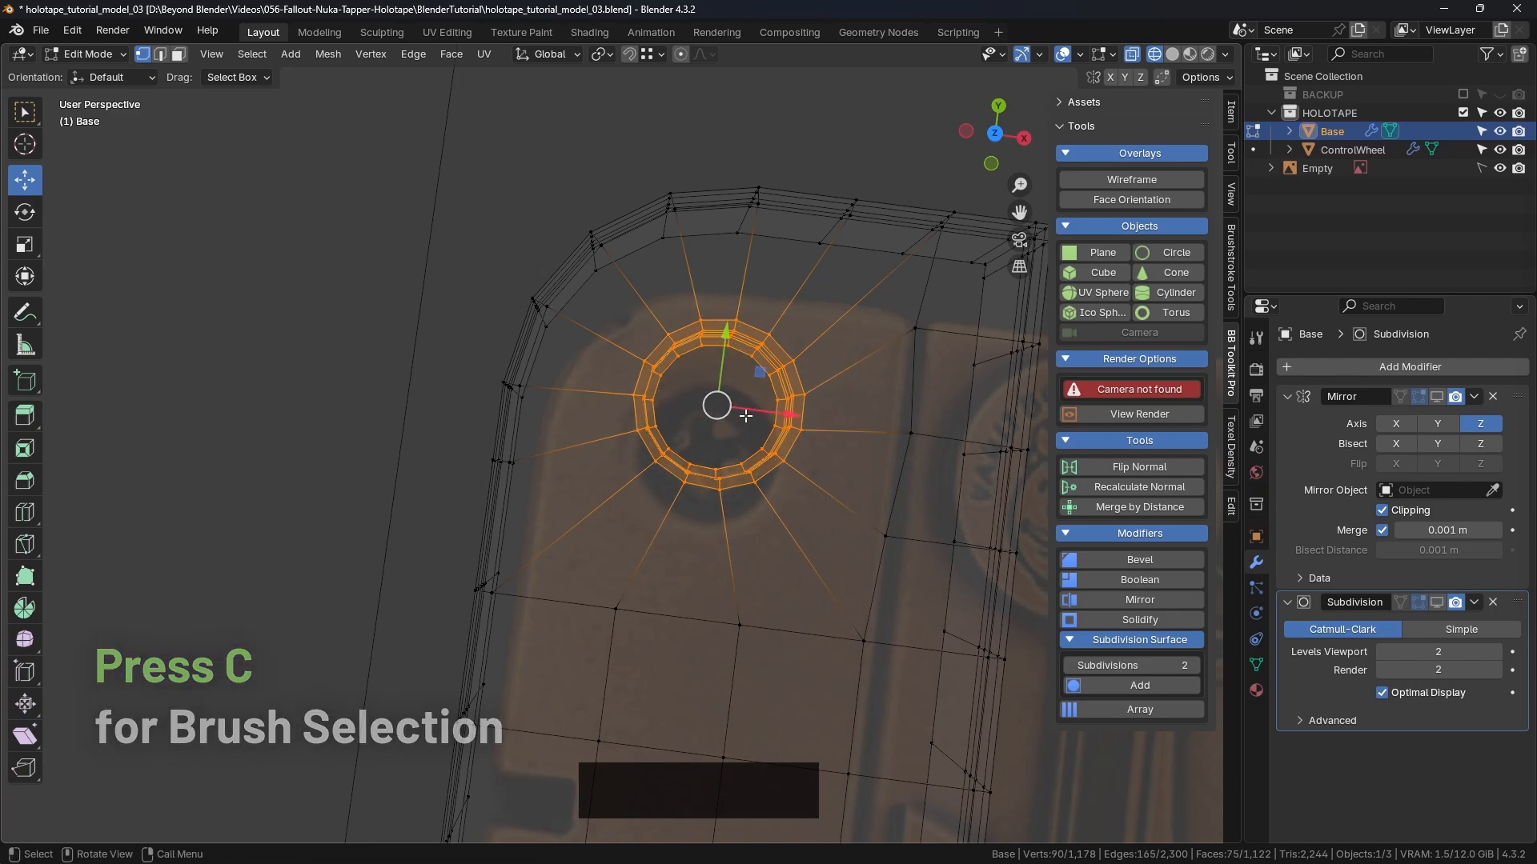
middle_click_drag(746, 416, 760, 374)
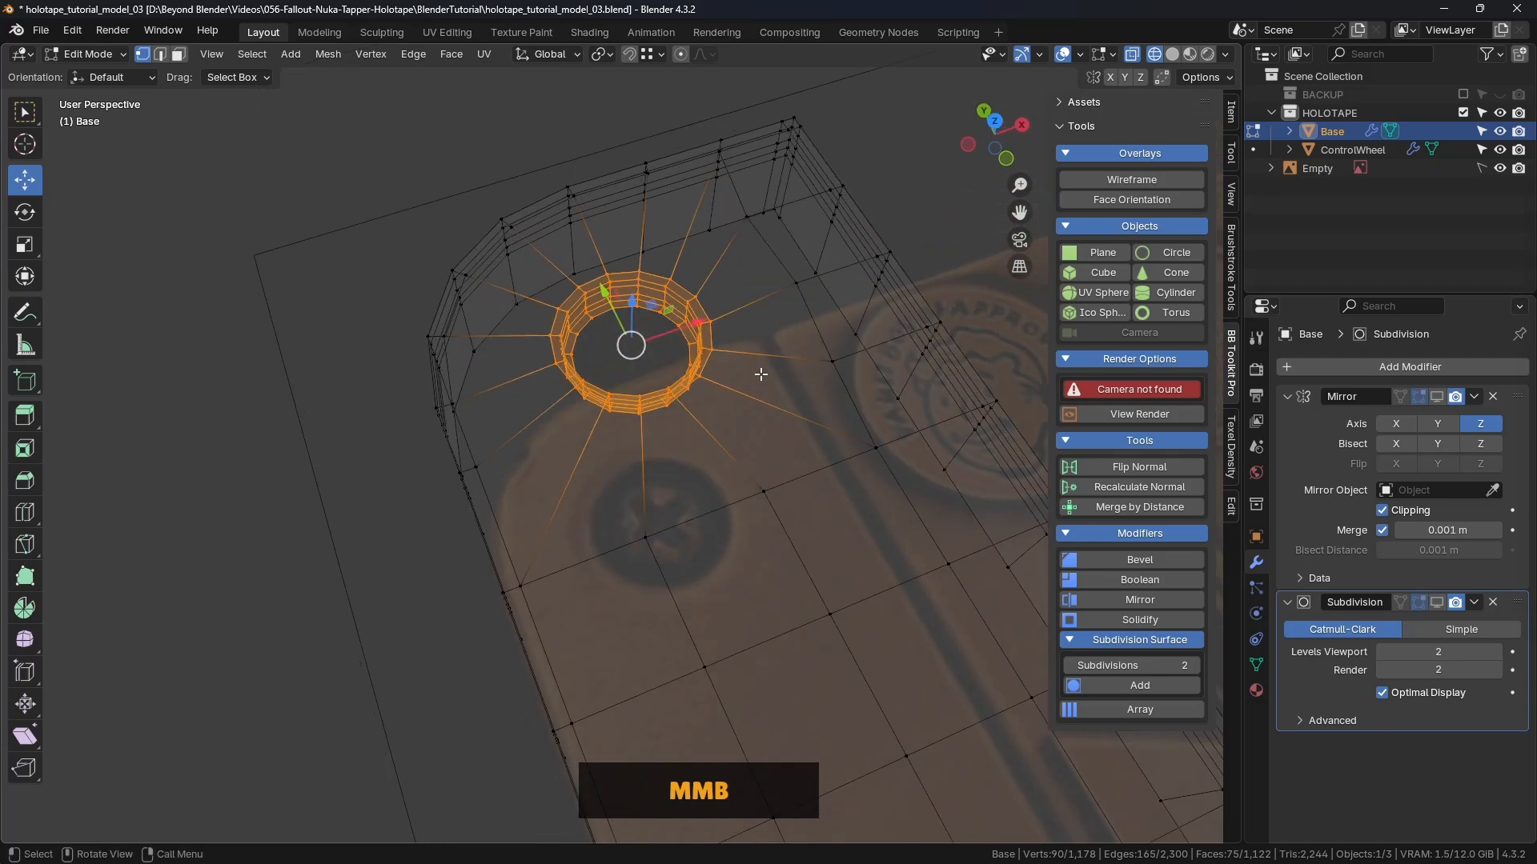
left_click(1138, 507)
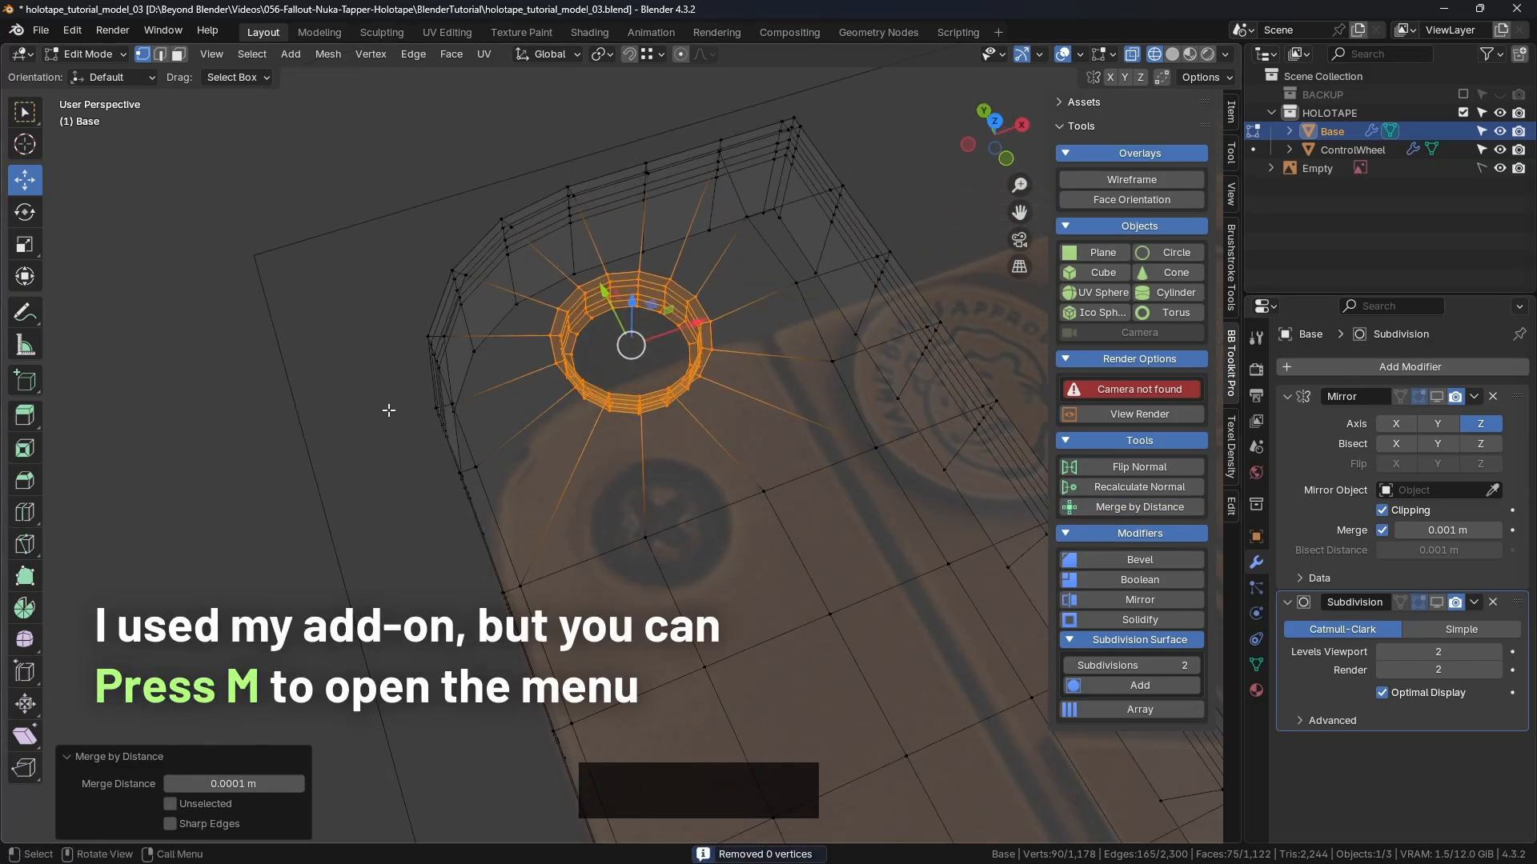
Step: Switch the viewport back to Solid shading
key("z")
left_click(520, 388)
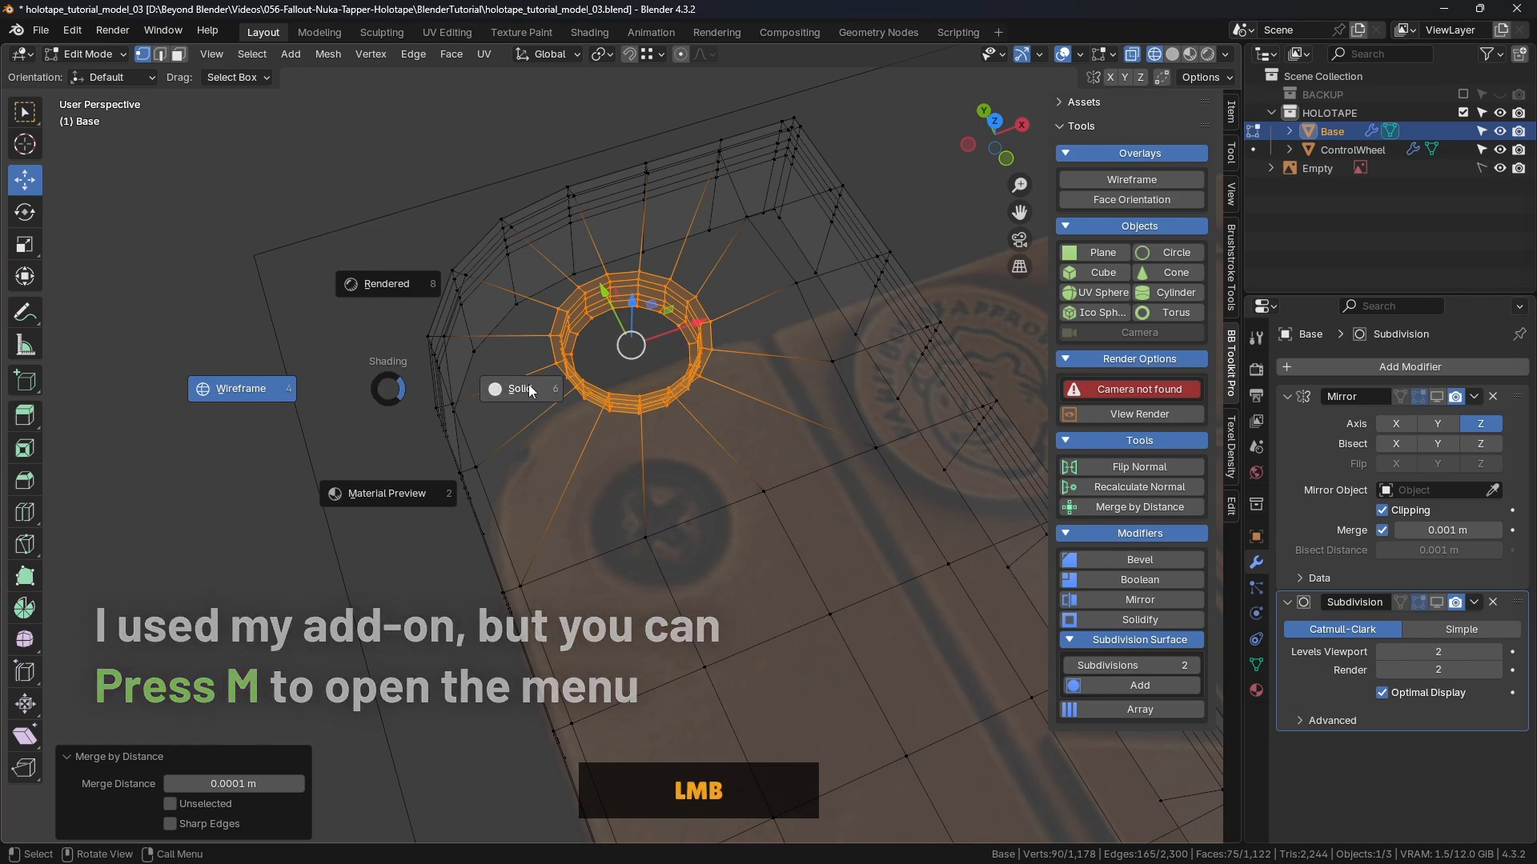
scroll(669, 306, "up", 5)
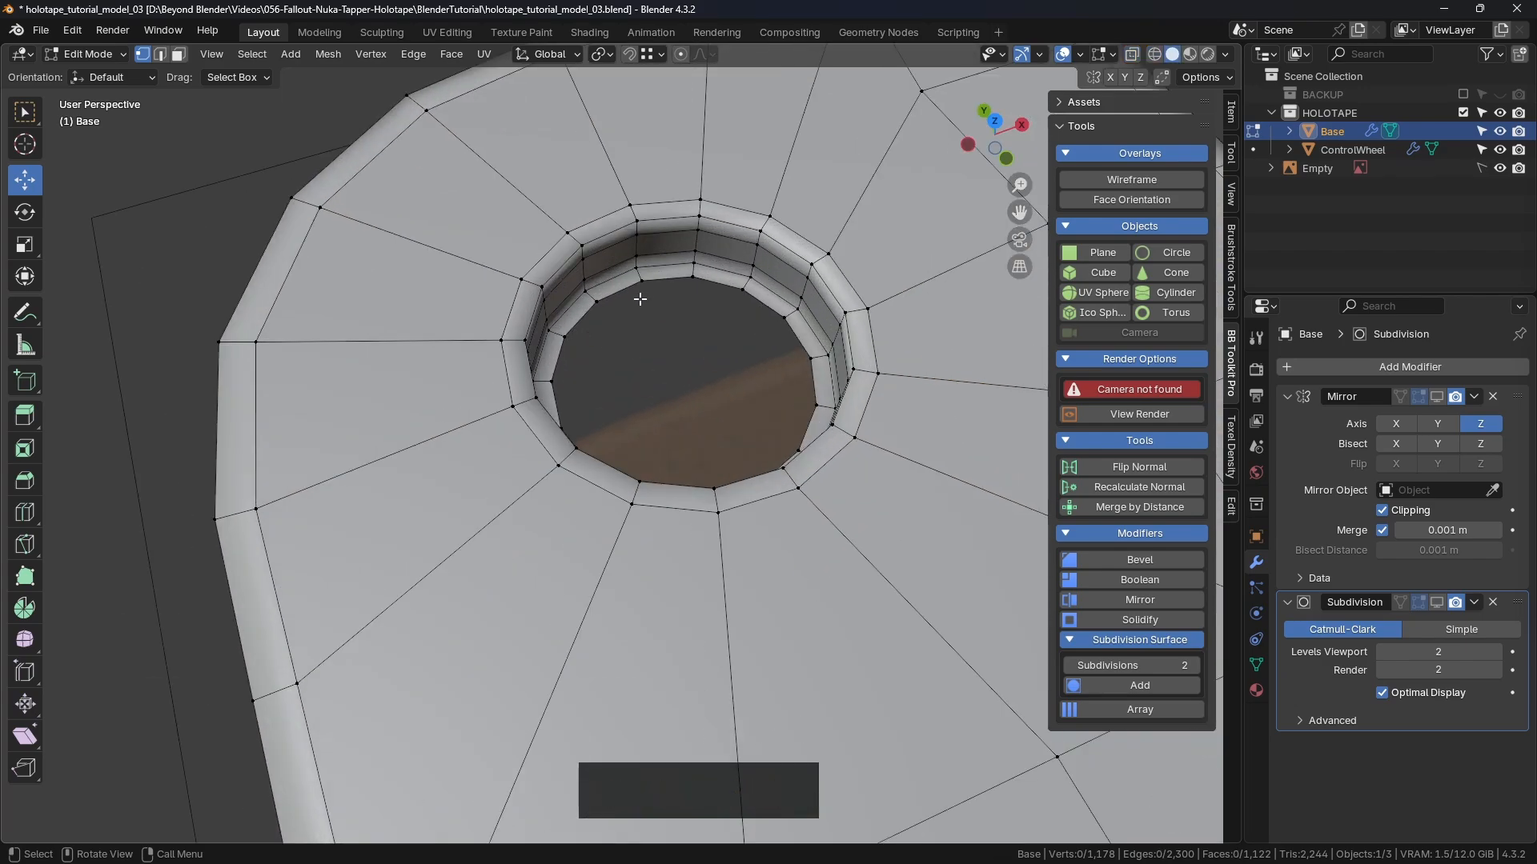
Step: Select the hole's inner edge loop and, after trying Grid Fill, cap it with a single n-gon face
left_click(646, 299, "alt")
middle_click_drag(646, 299, 805, 361)
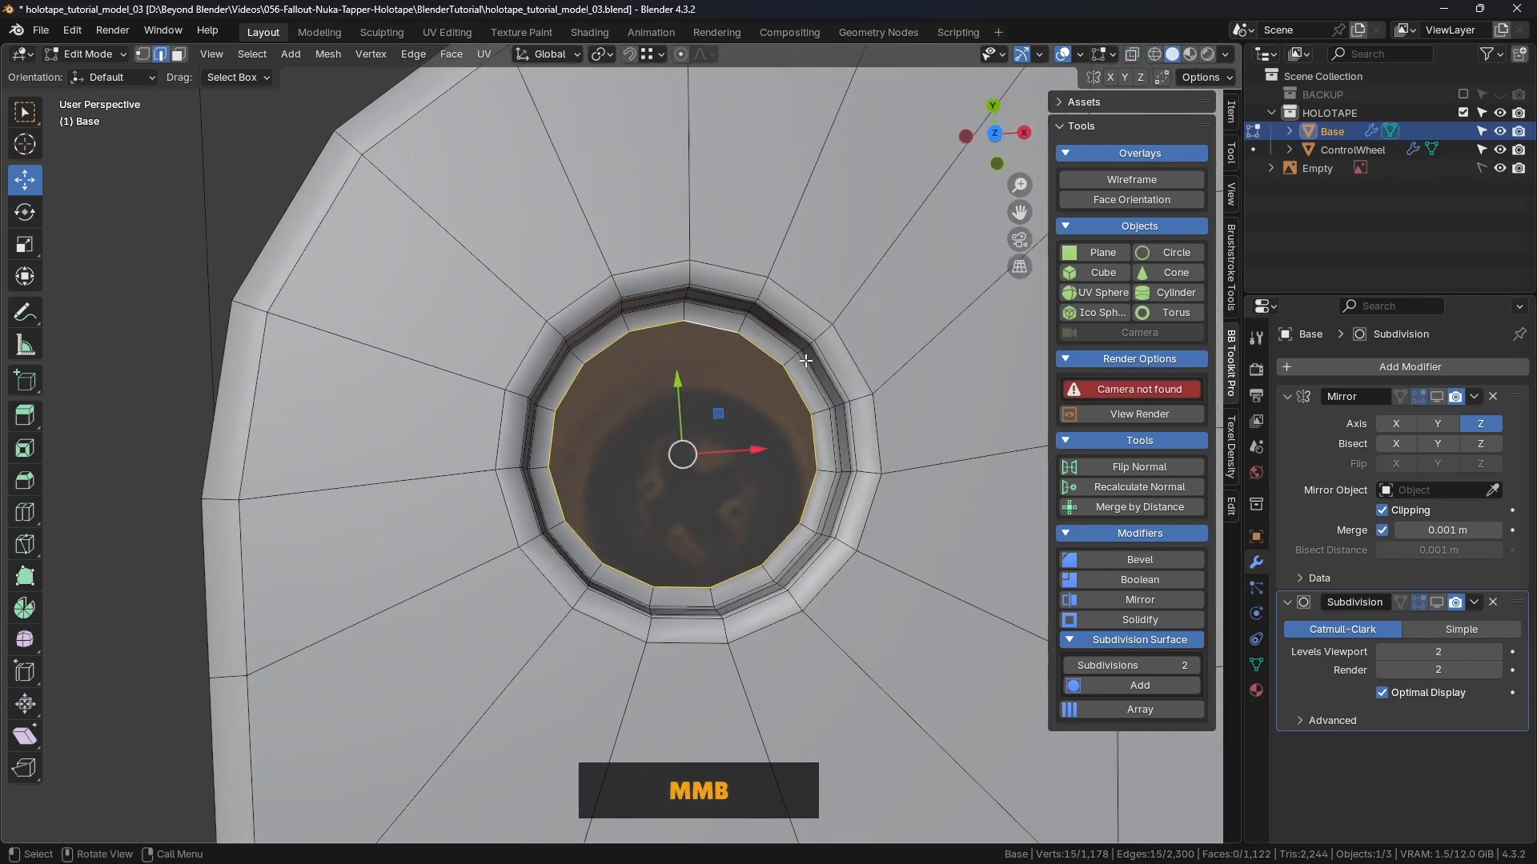
left_click(455, 56)
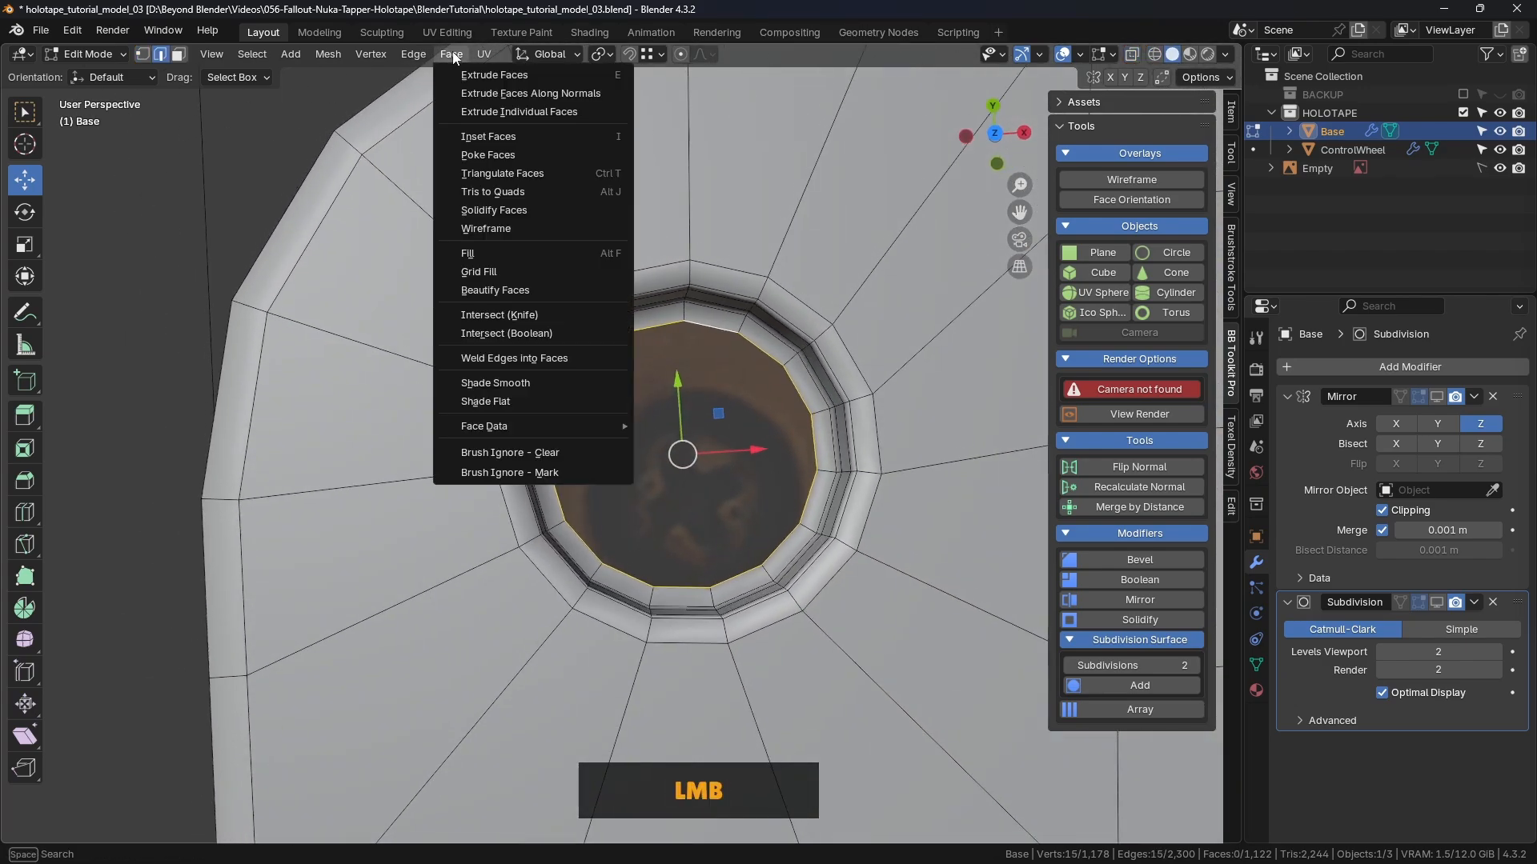
left_click(480, 269)
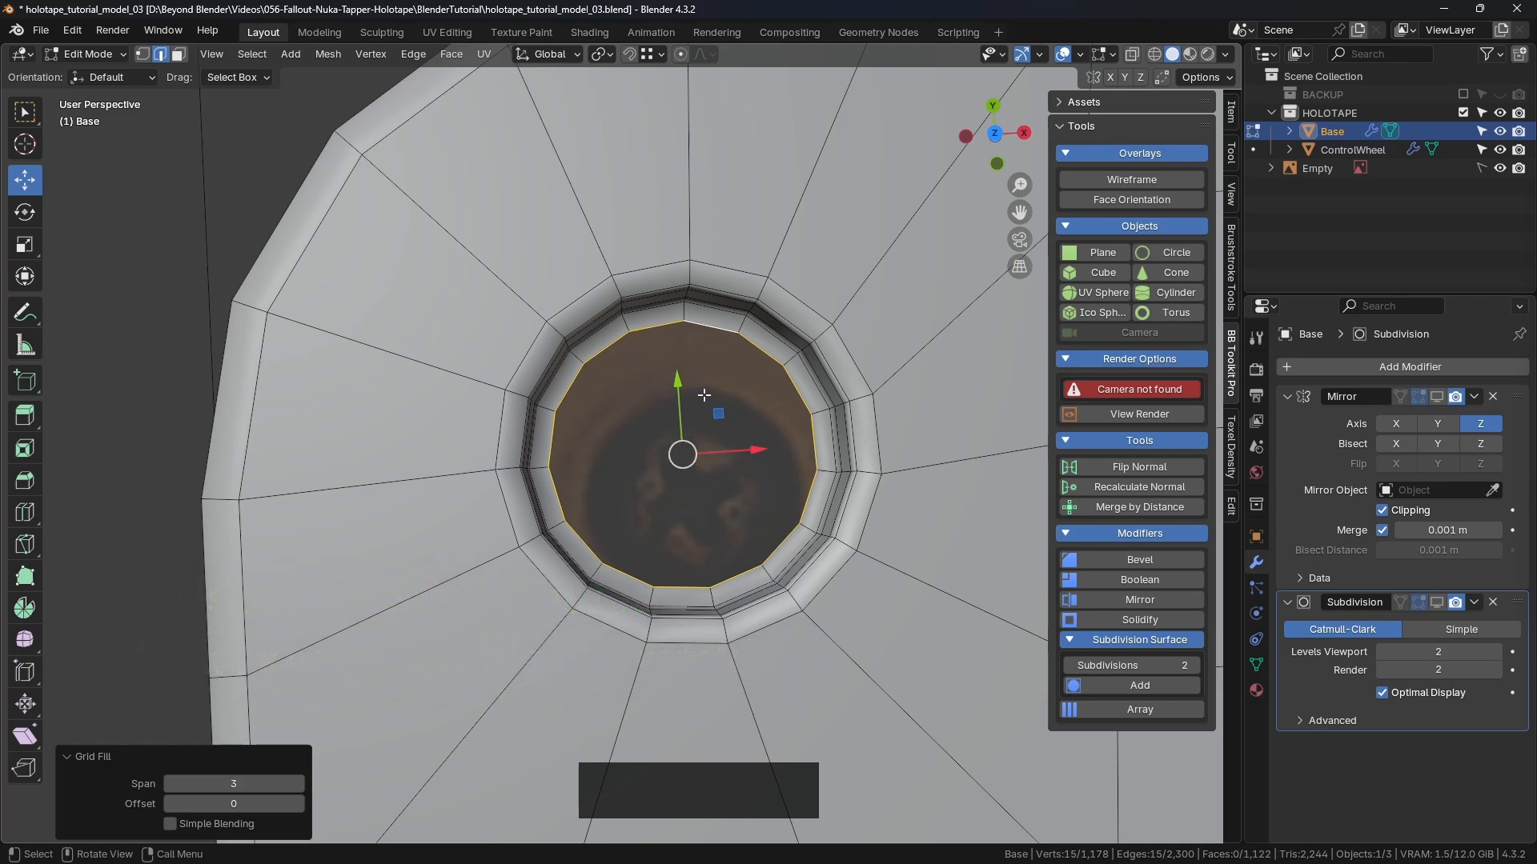
key("f")
Step: From top view, select the hole's inner ring and enable the Statistics overlay, showing 15 vertices
left_click(156, 281)
key("KP_7")
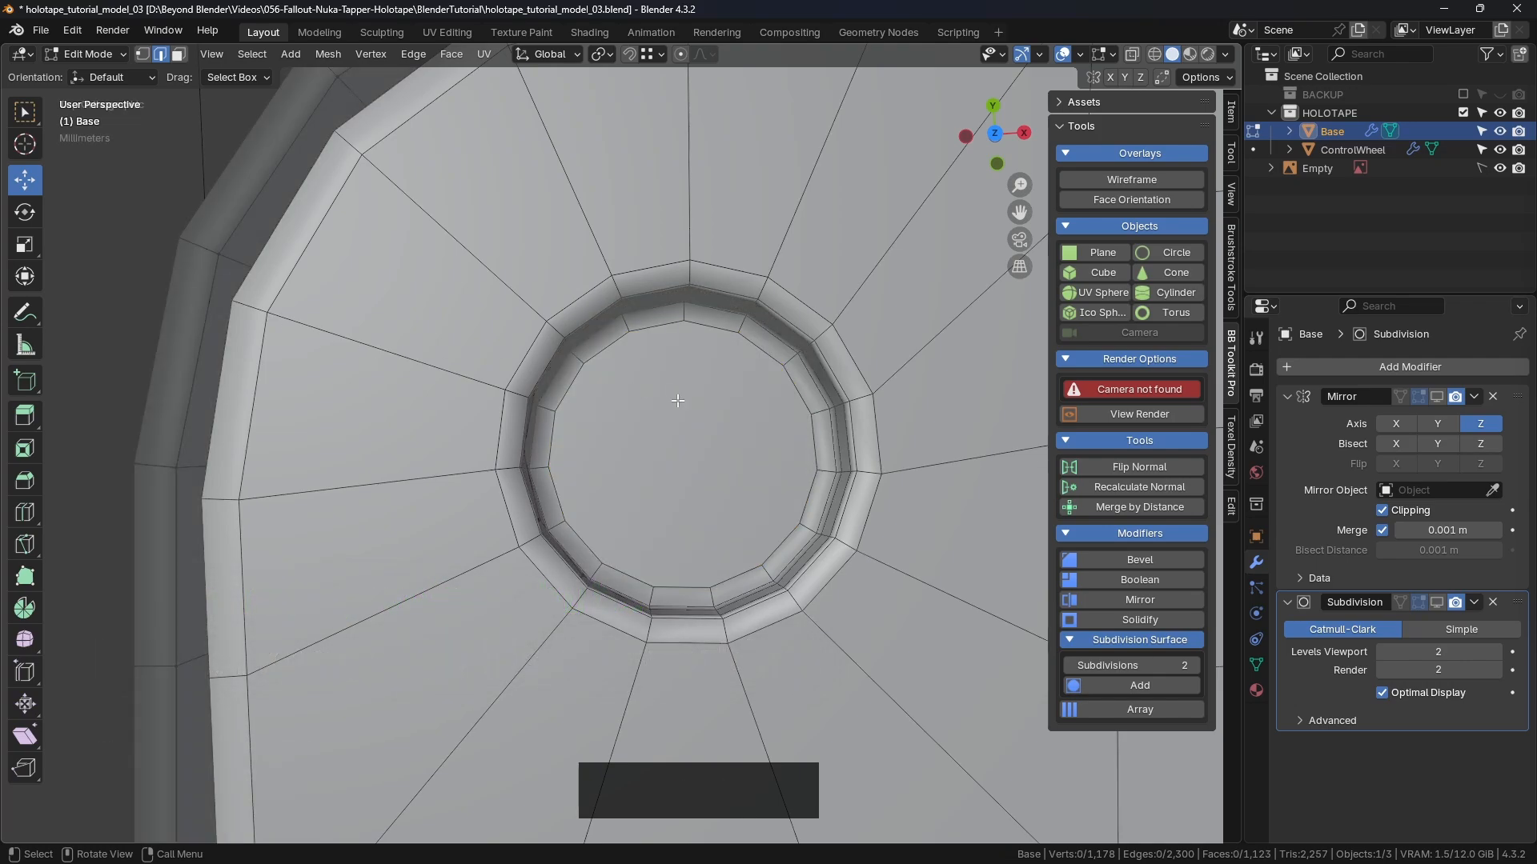
key("1")
left_click(715, 282, "alt")
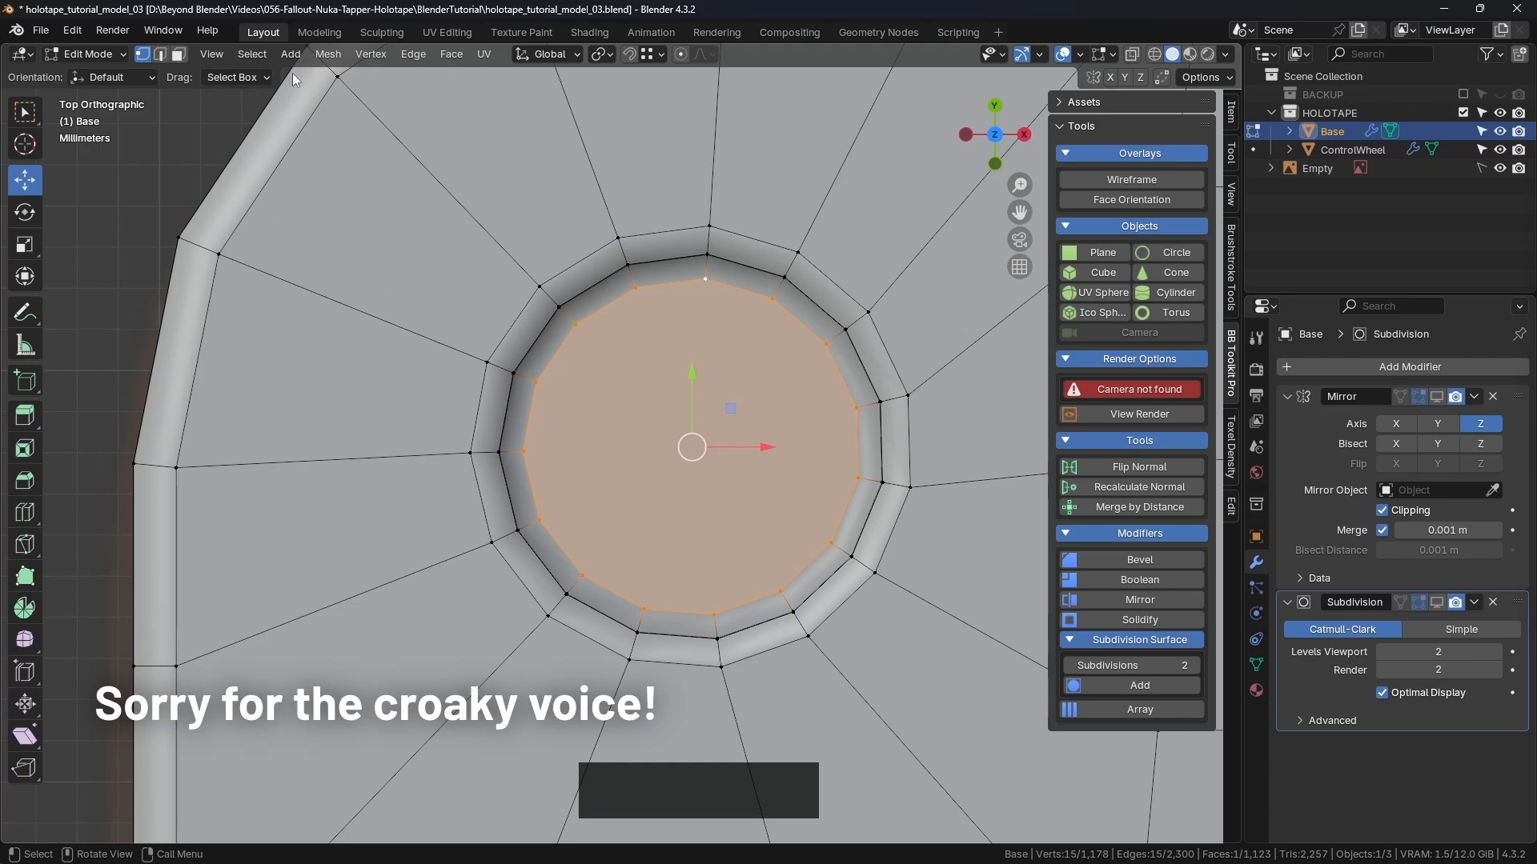
left_click(1112, 55)
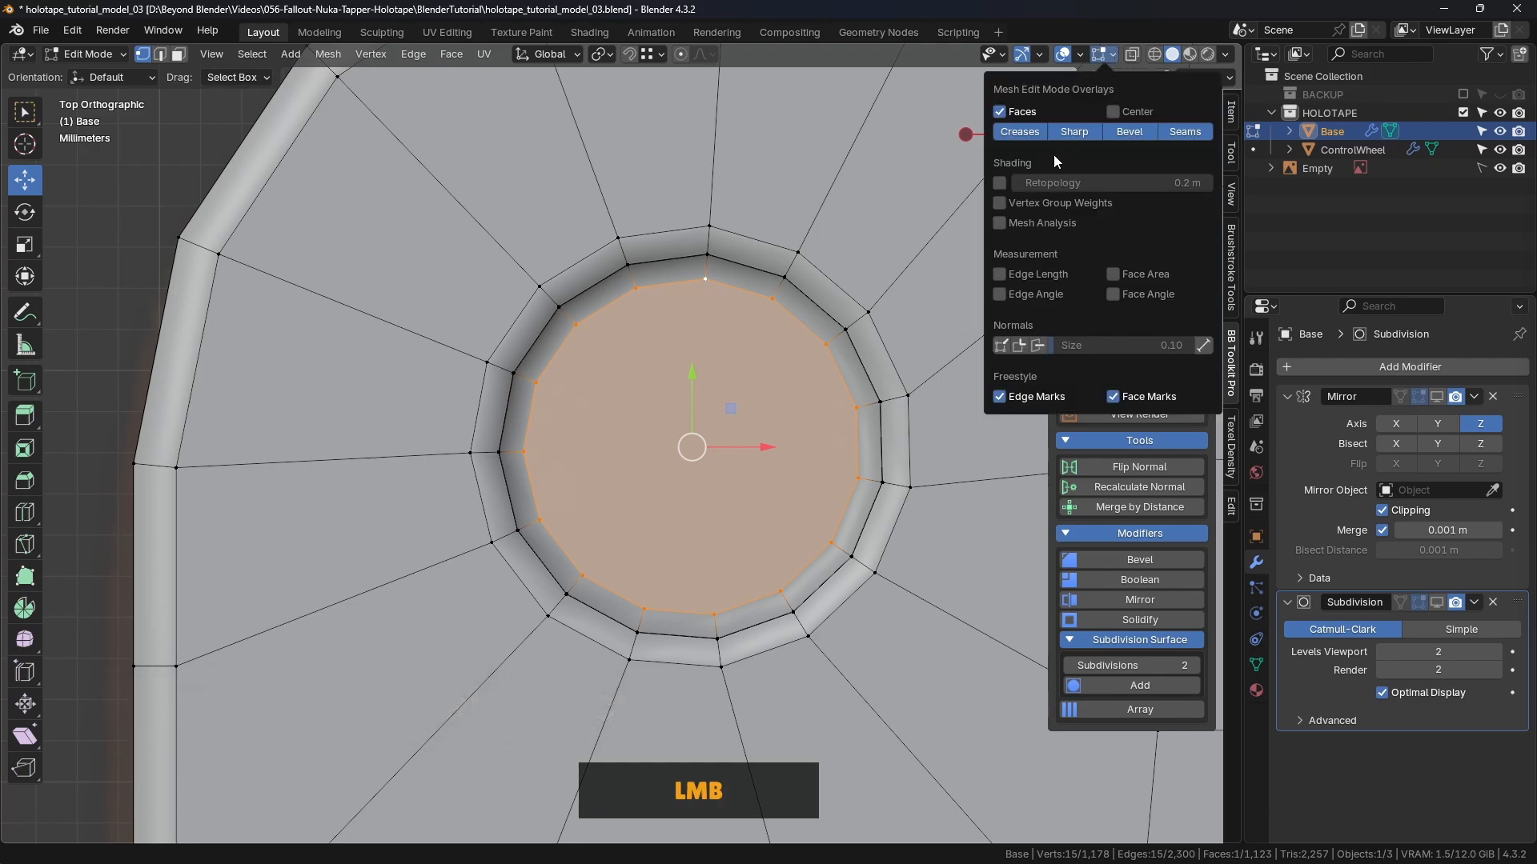
left_click(1041, 54)
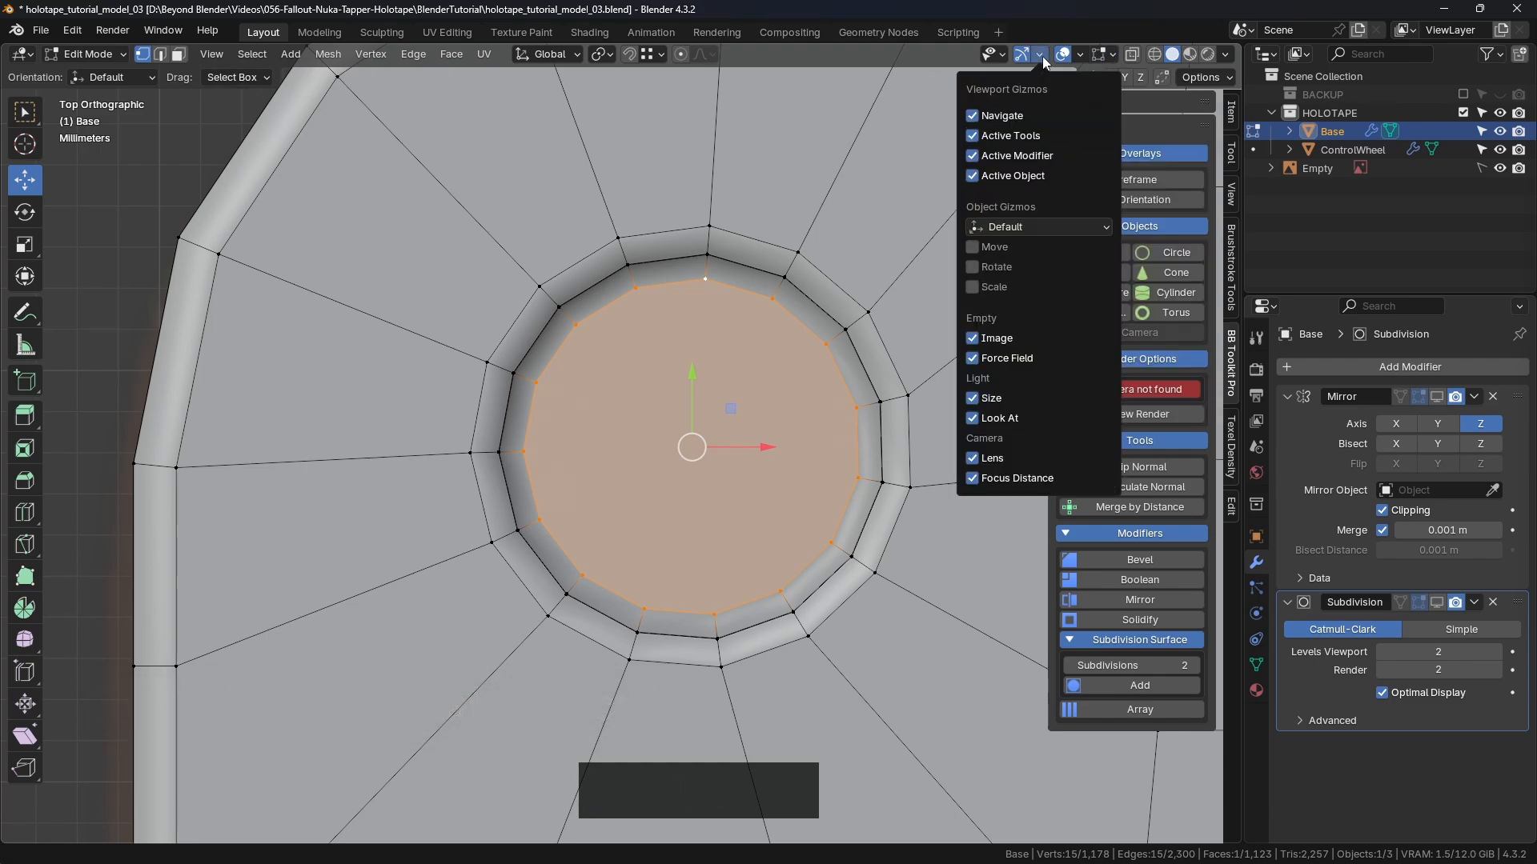
mouse_move(1228, 57)
left_click(1112, 54)
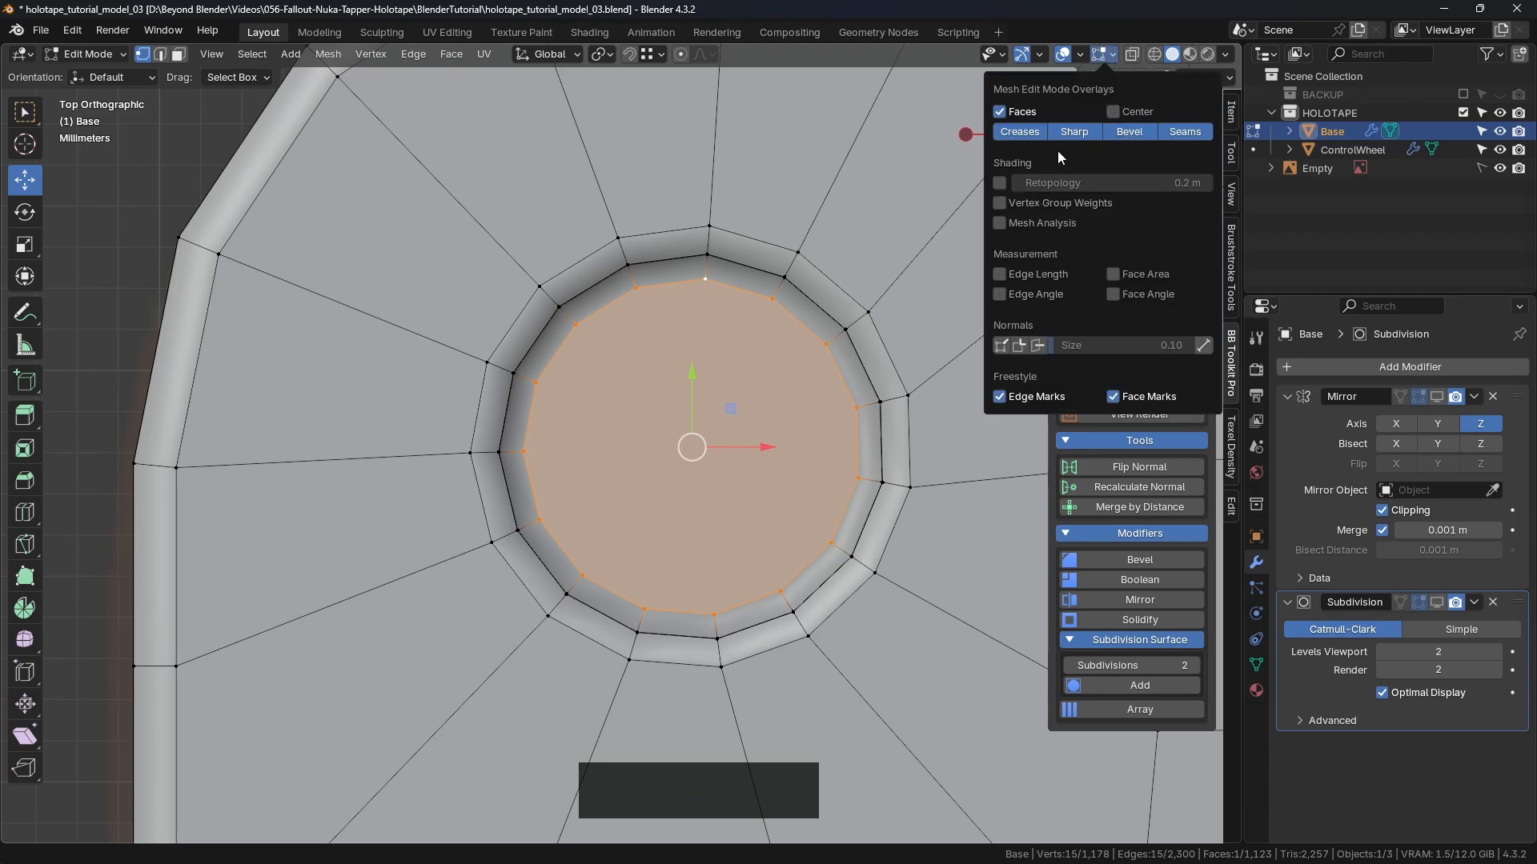
mouse_move(1088, 54)
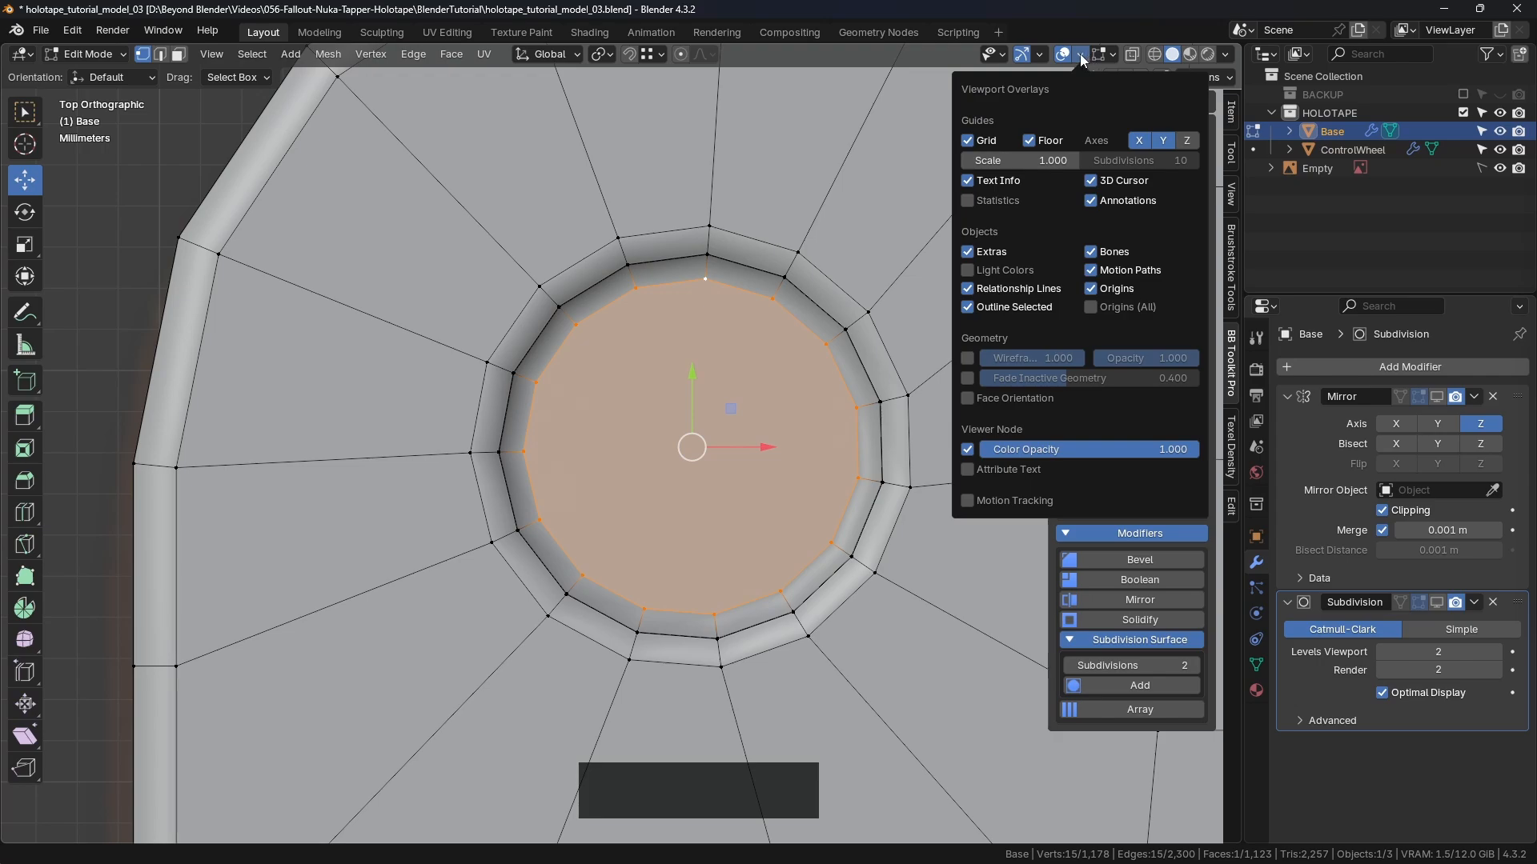
left_click(967, 201)
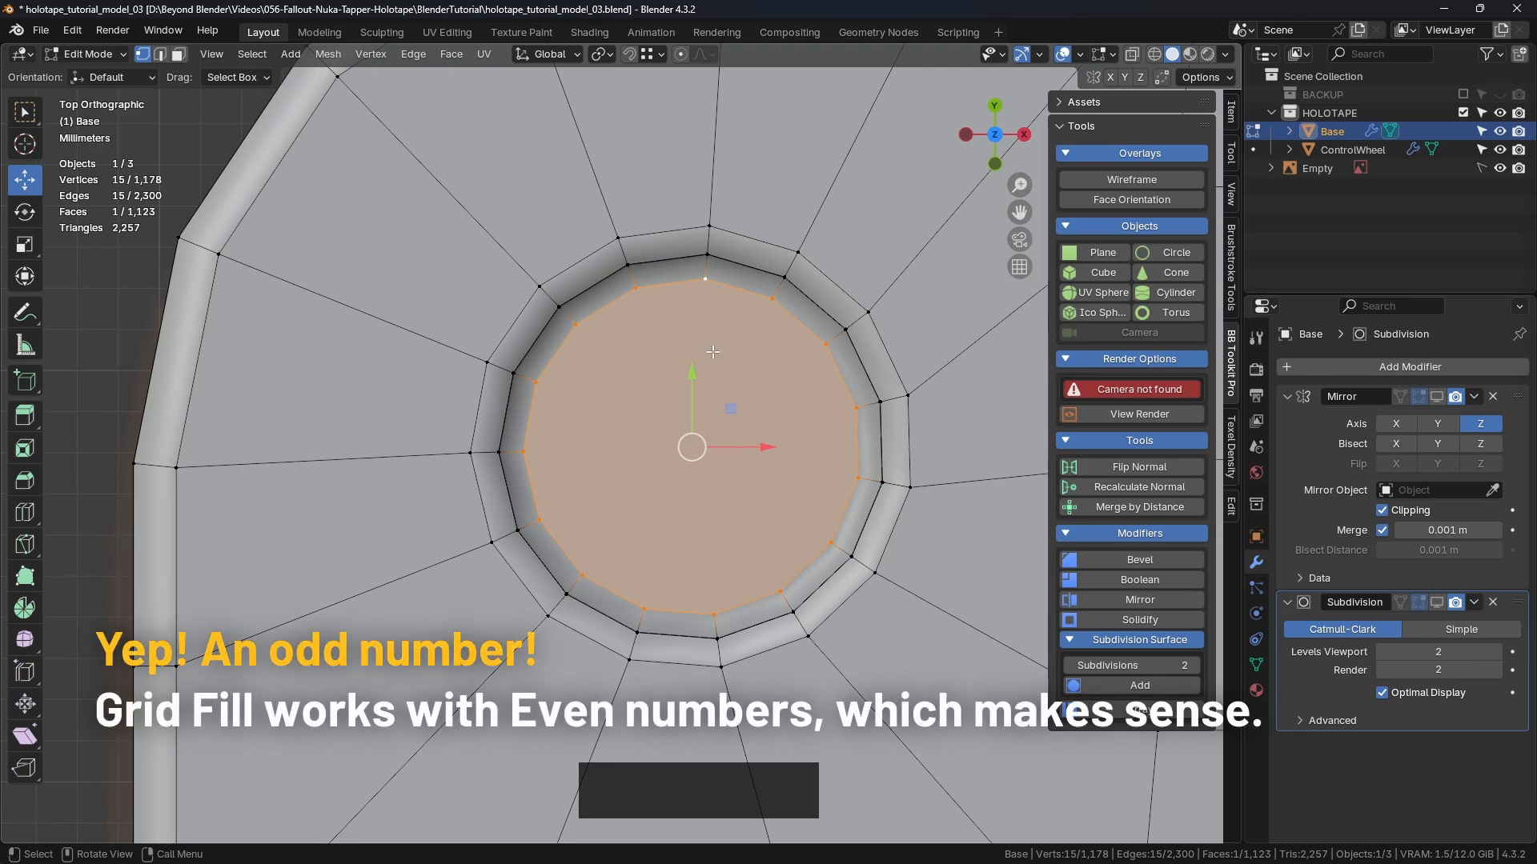
scroll(758, 389, "down", 4)
Step: Poke the hole's bottom n-gon into a triangle fan, bringing the mesh to 1,137 faces
key("3")
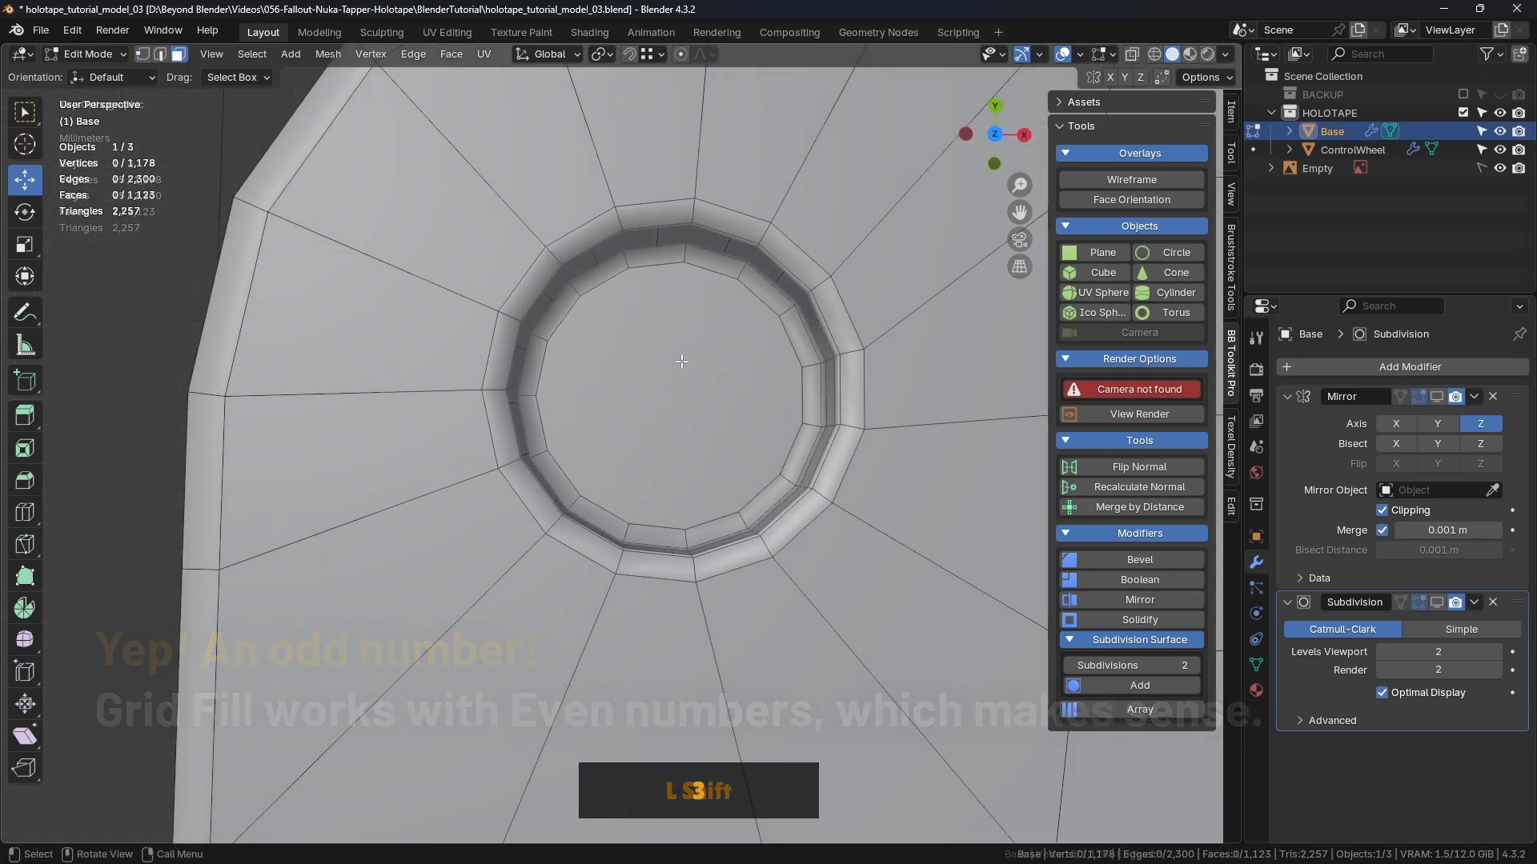
left_click(681, 362)
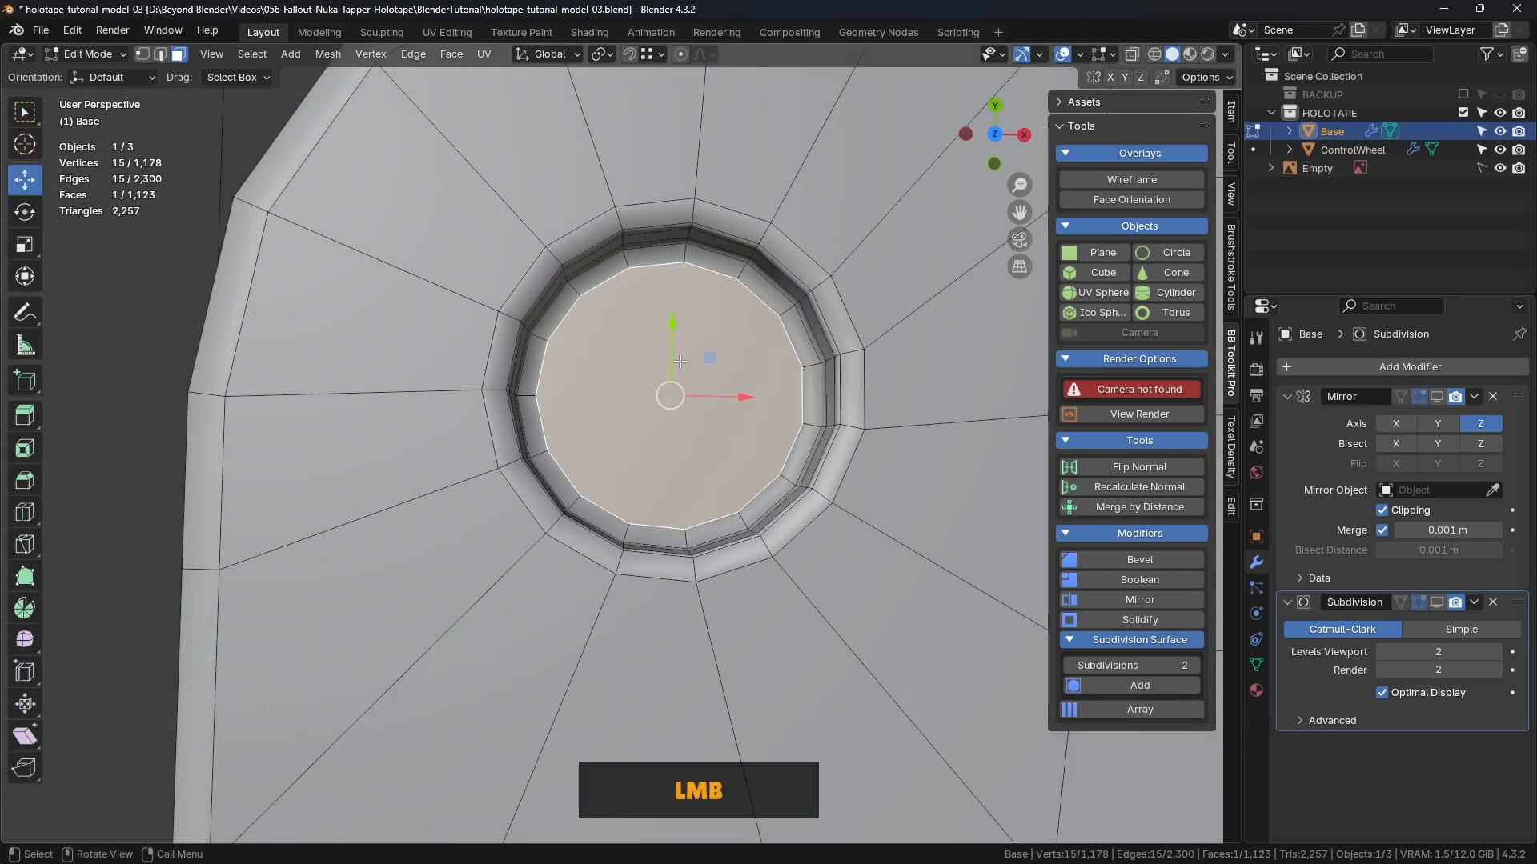
right_click(819, 309)
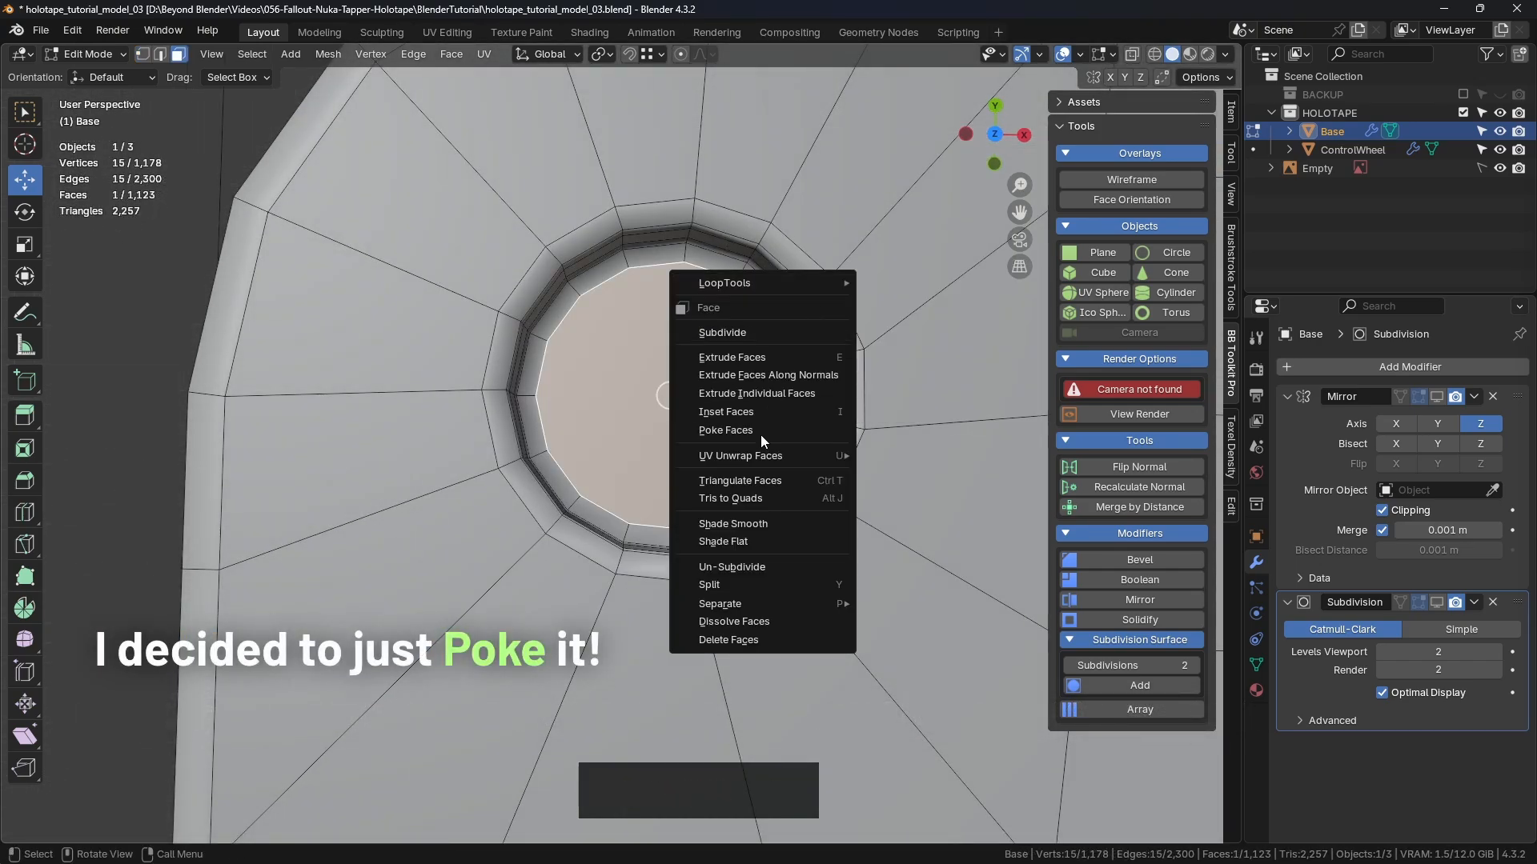
left_click(732, 430)
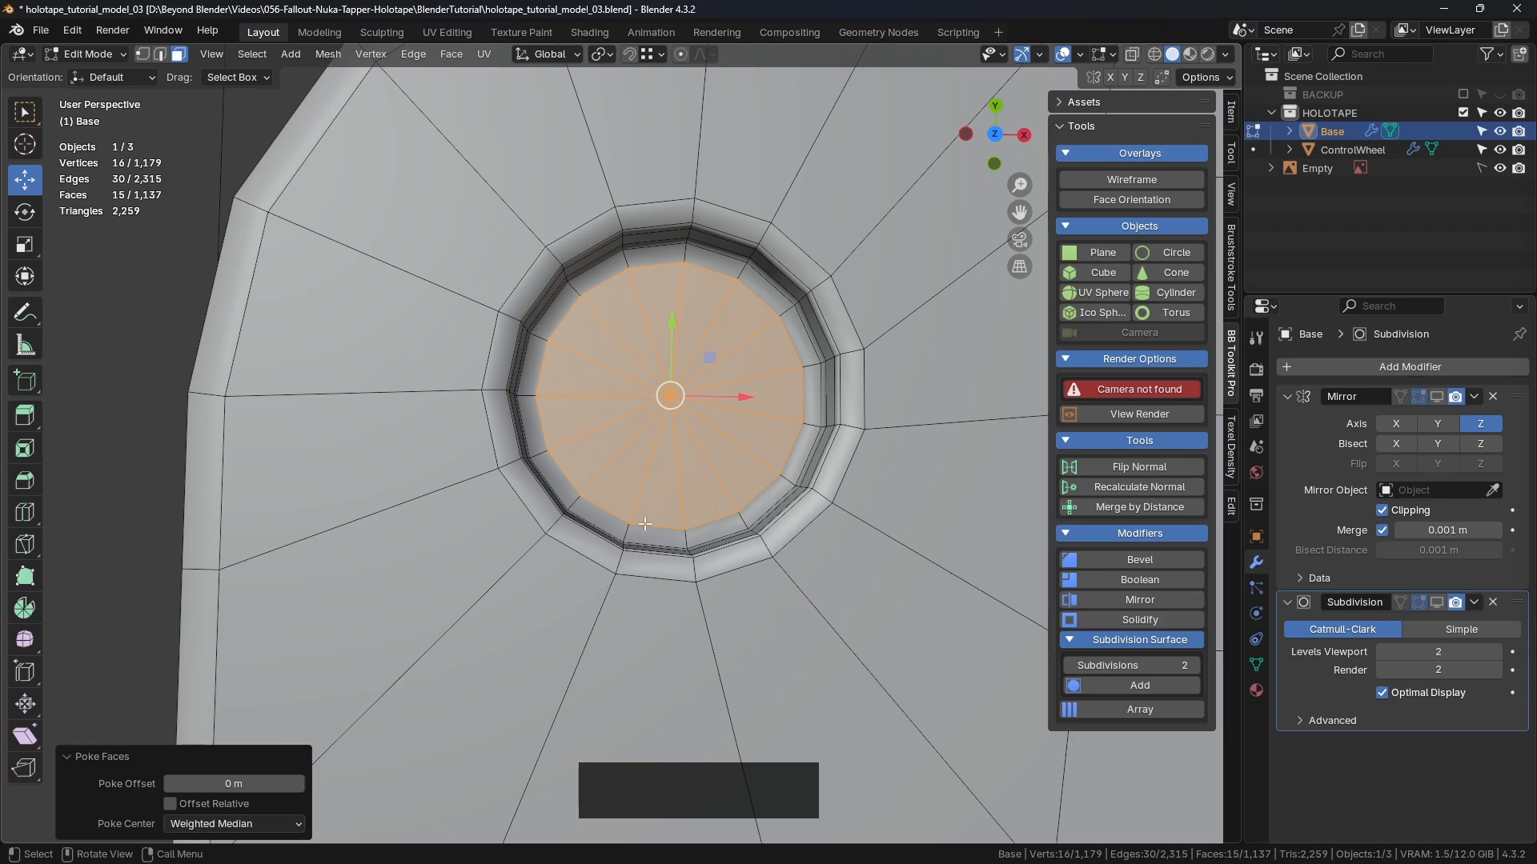
left_click(149, 341)
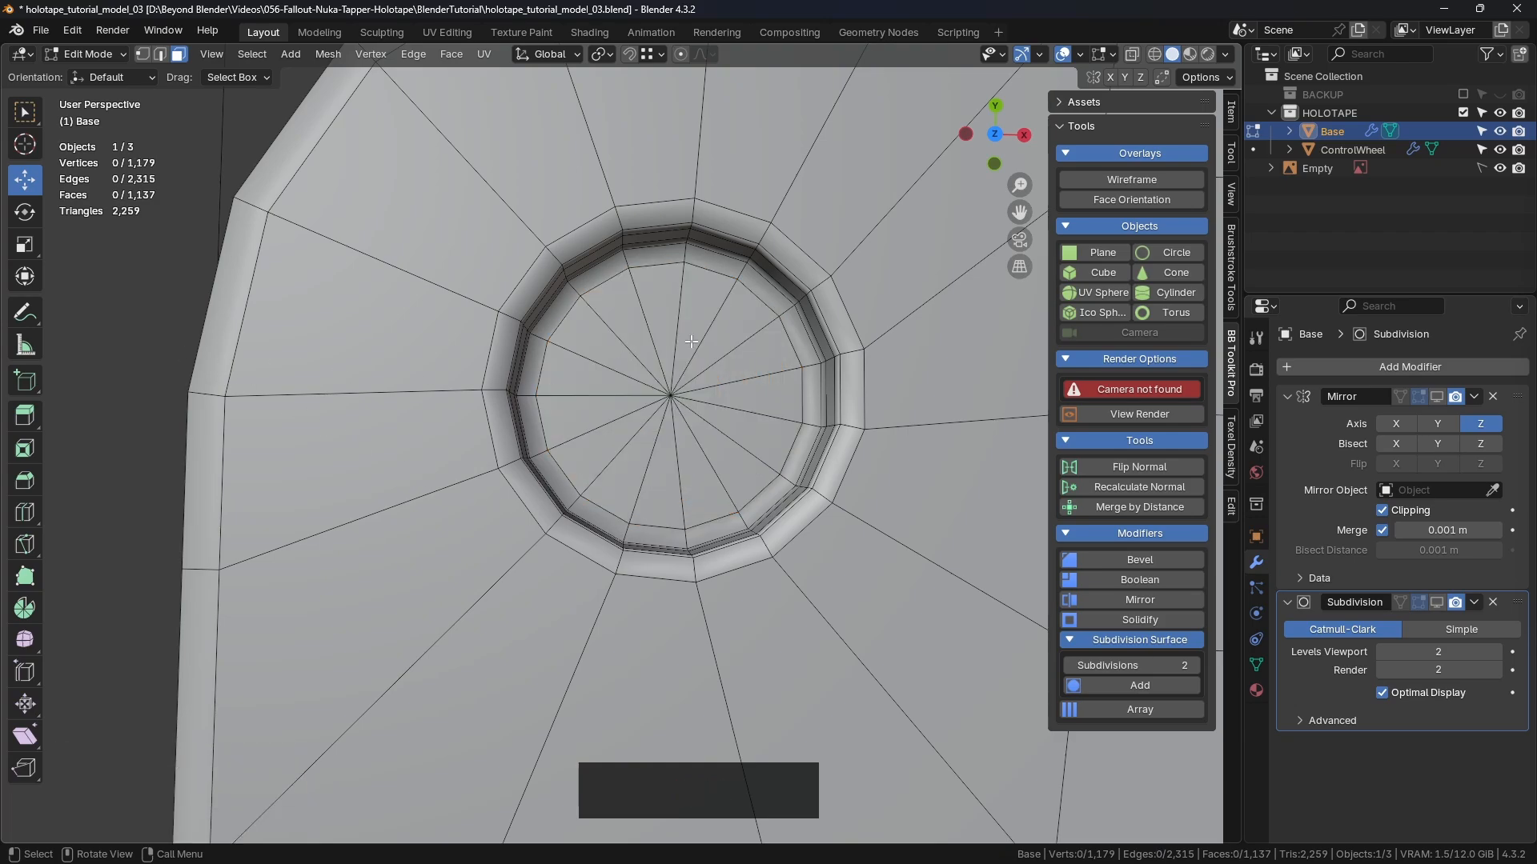
Step: From top view, dissolve seven spoke edges of the cap's triangle fan, leaving 1,130 faces
middle_click_drag(691, 342, 668, 348)
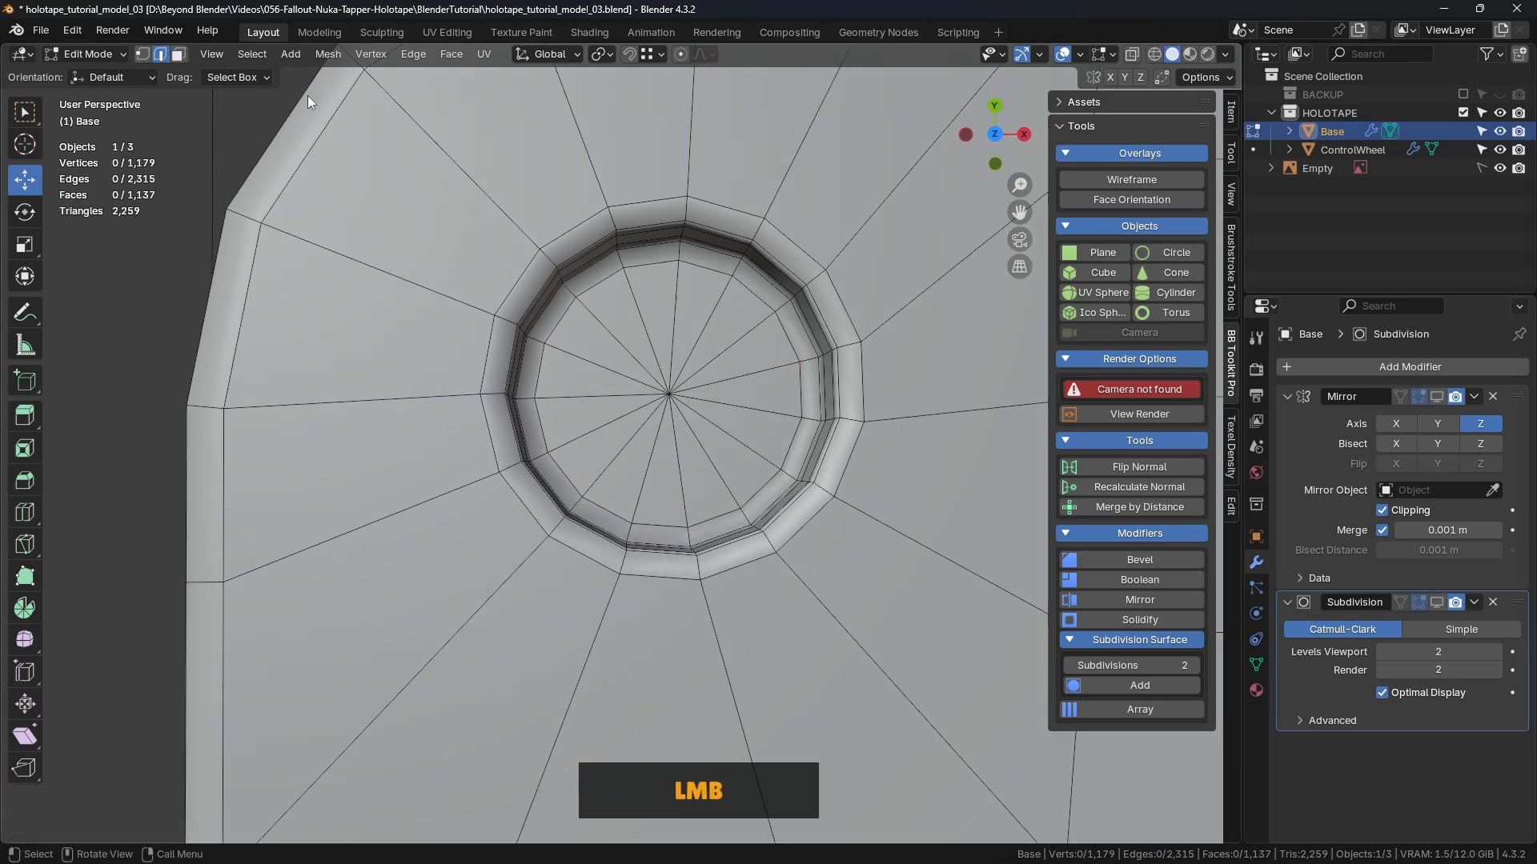
key("KP_7")
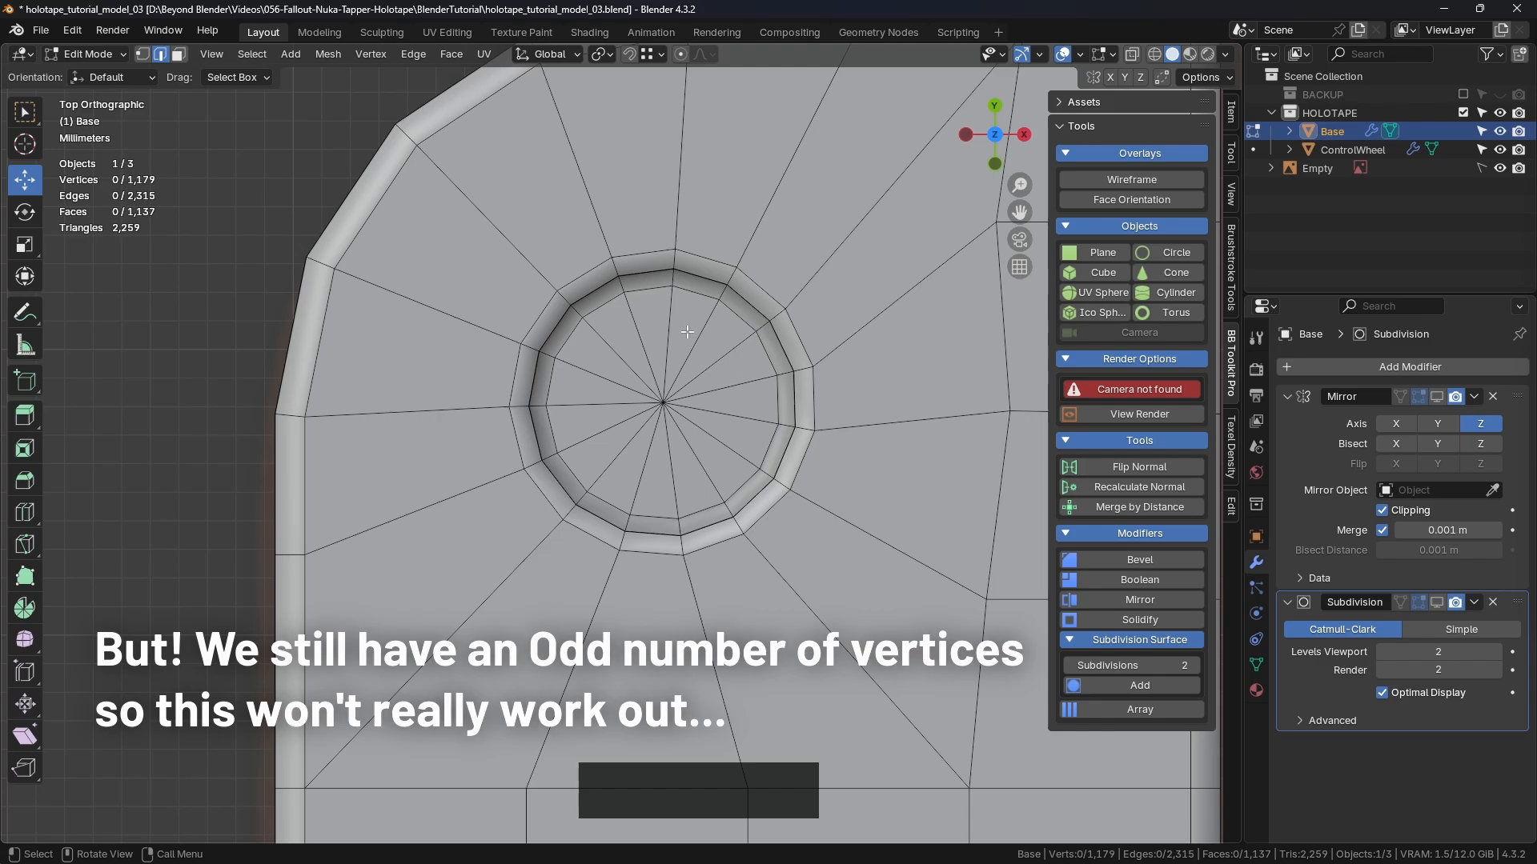
left_click(727, 357, "shift")
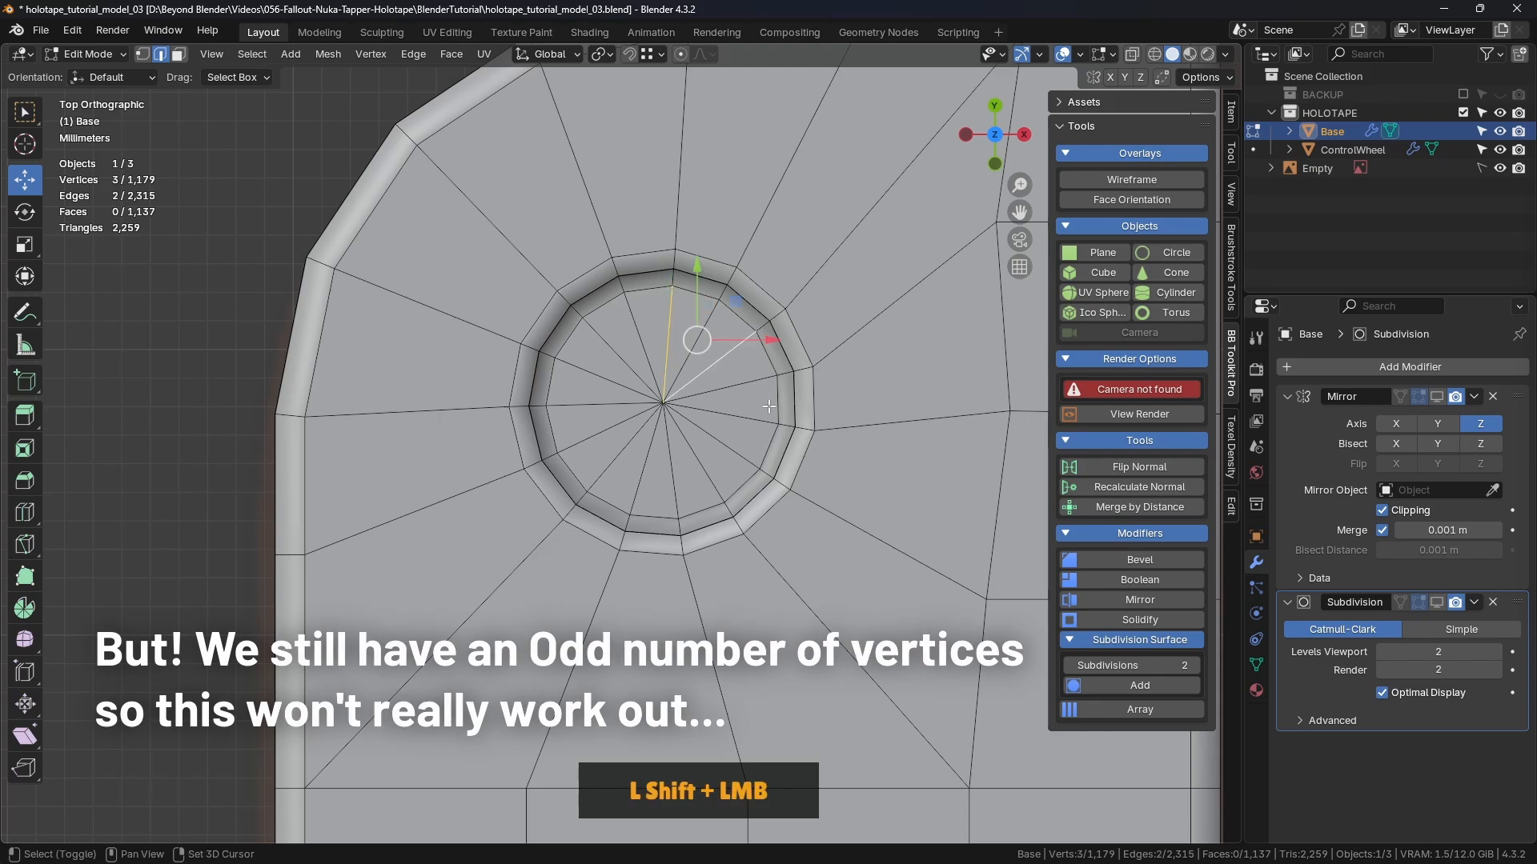
left_click(768, 405, "shift")
left_click(710, 480, "shift")
left_click(641, 480, "shift")
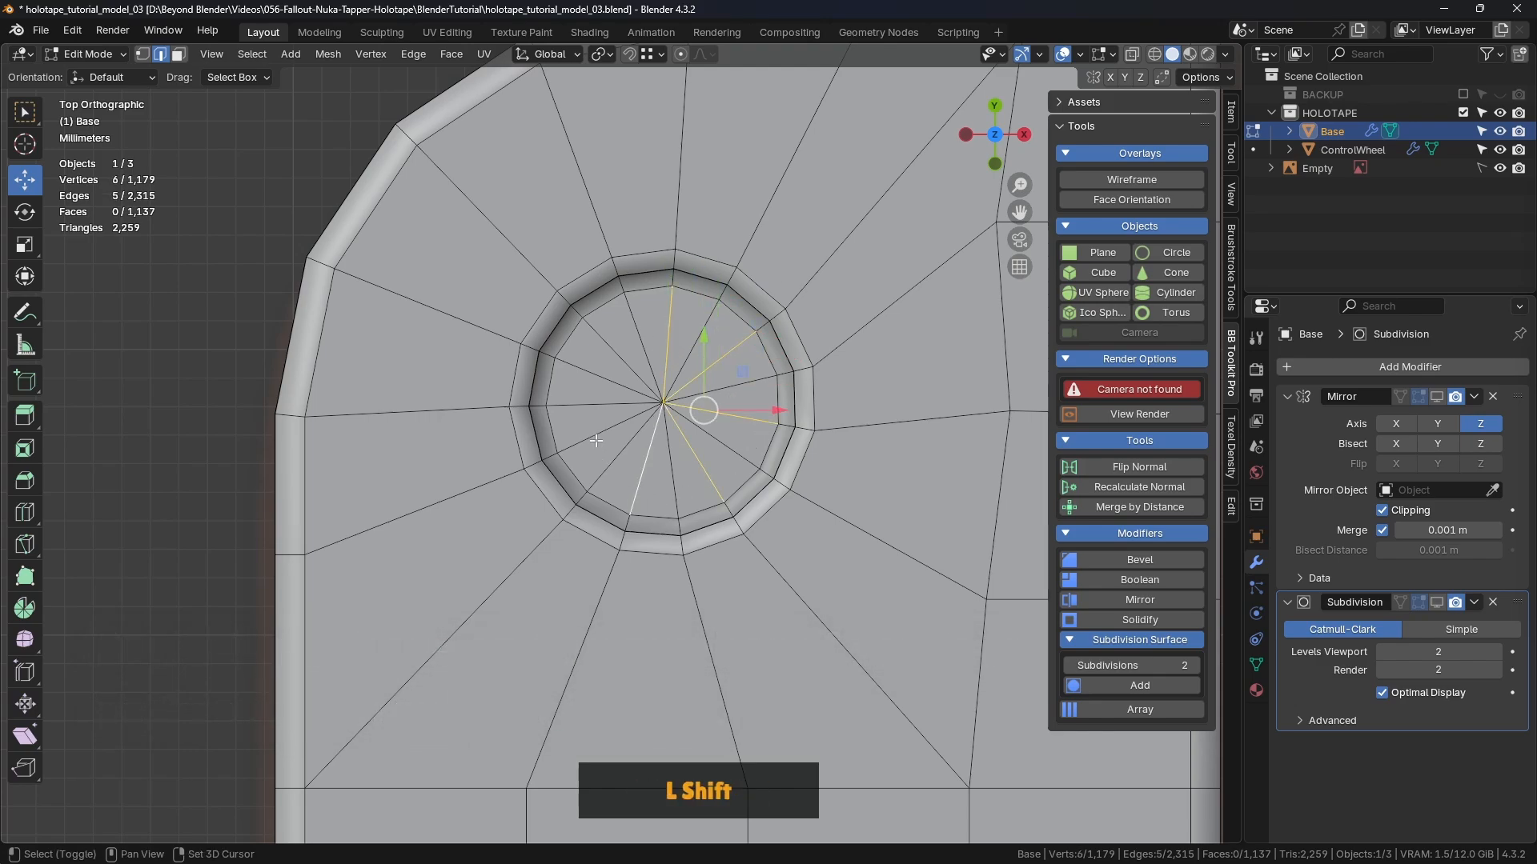
left_click(595, 437, "shift")
left_click(595, 386, "shift")
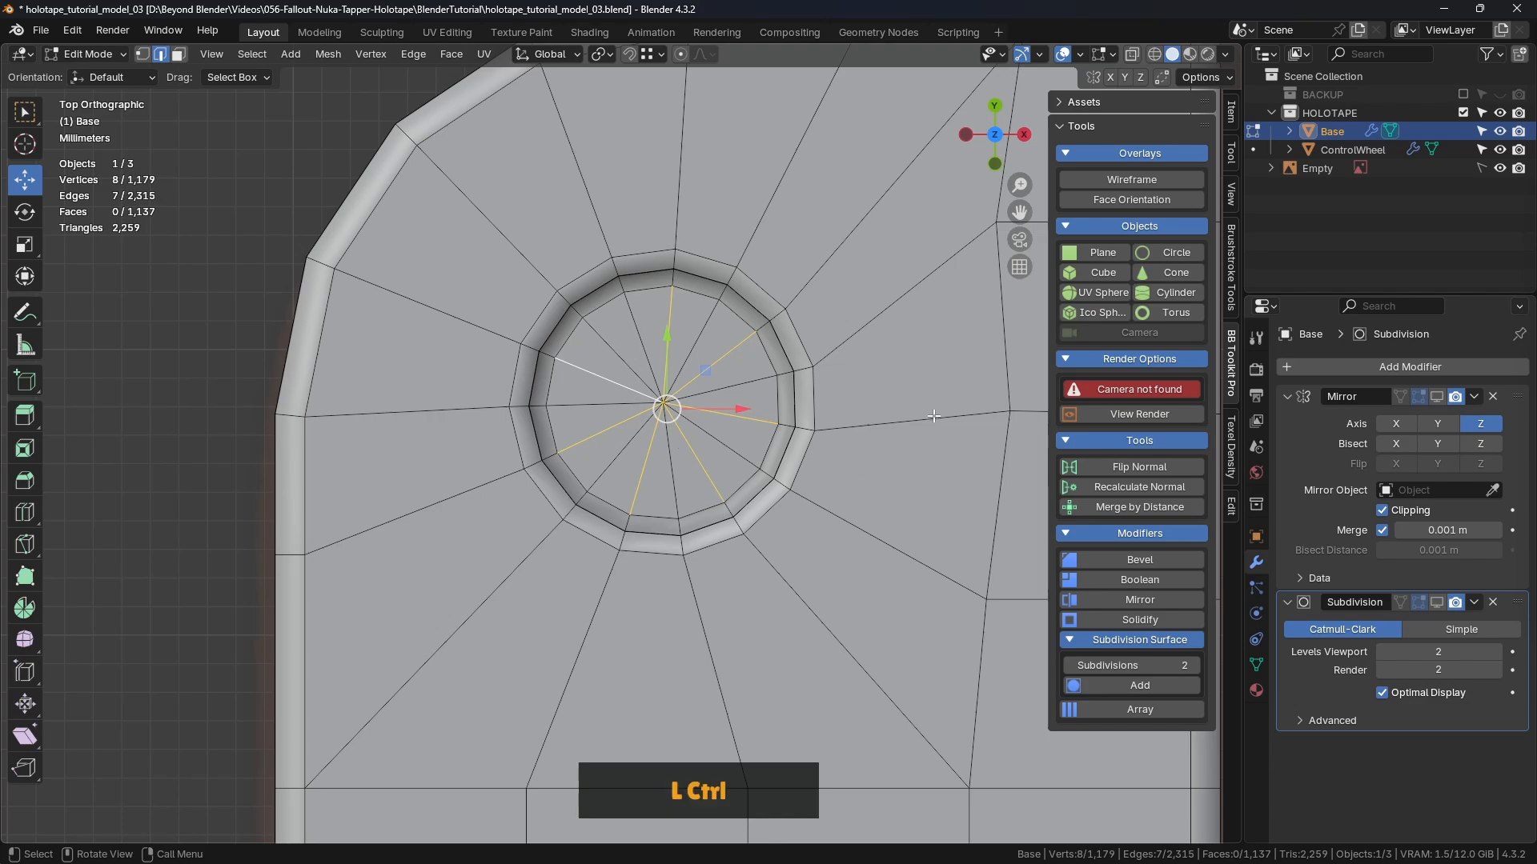
key("ctrl+Delete")
left_click(739, 406)
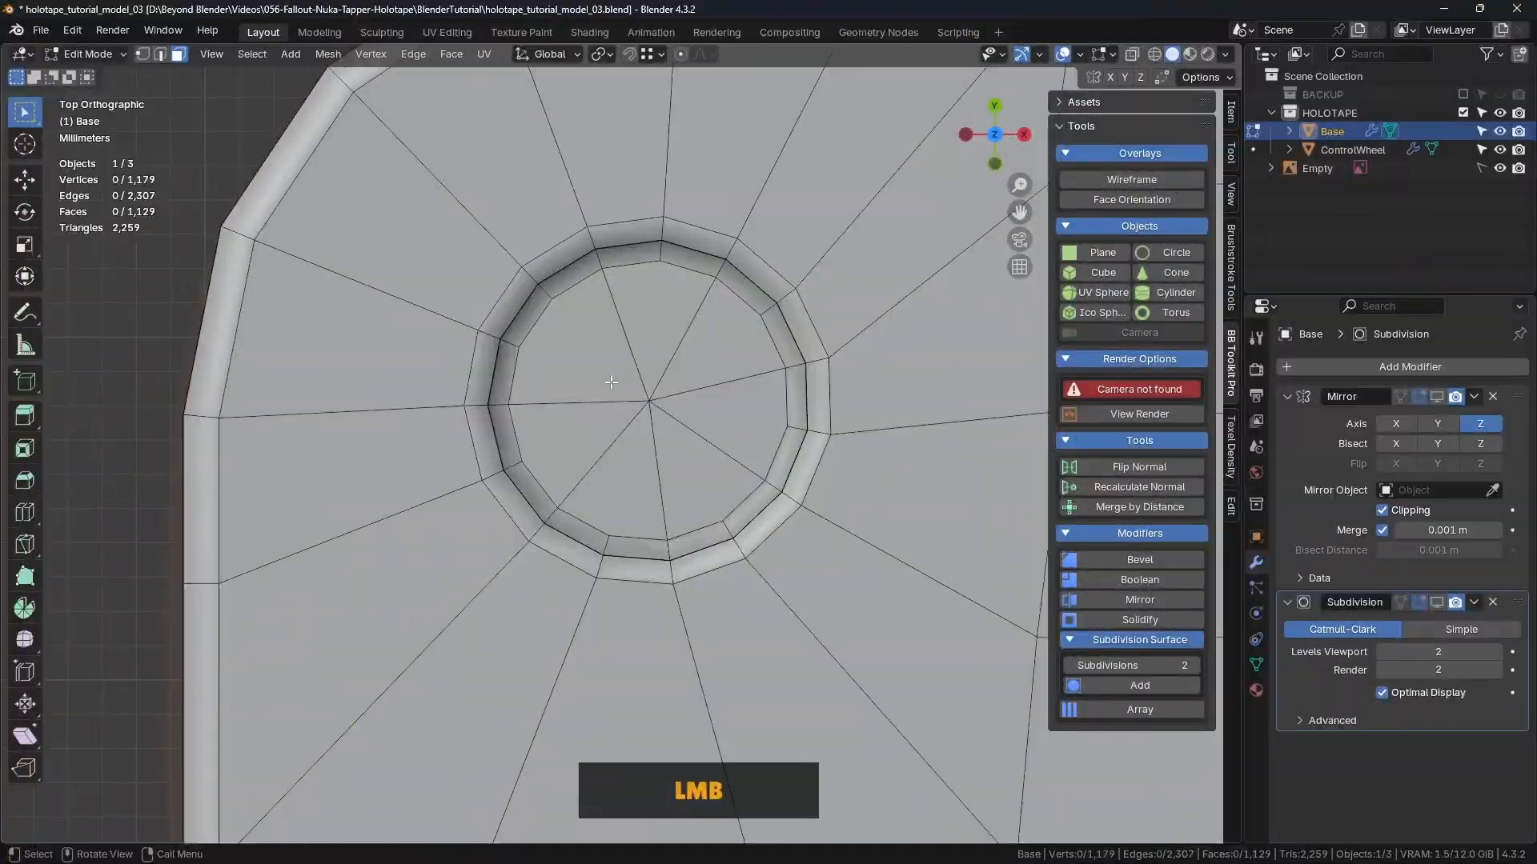
Step: Select the wedge faces around the hub and grow the selection outward over the surrounding ring
left_click(576, 344)
left_click(683, 352, "shift")
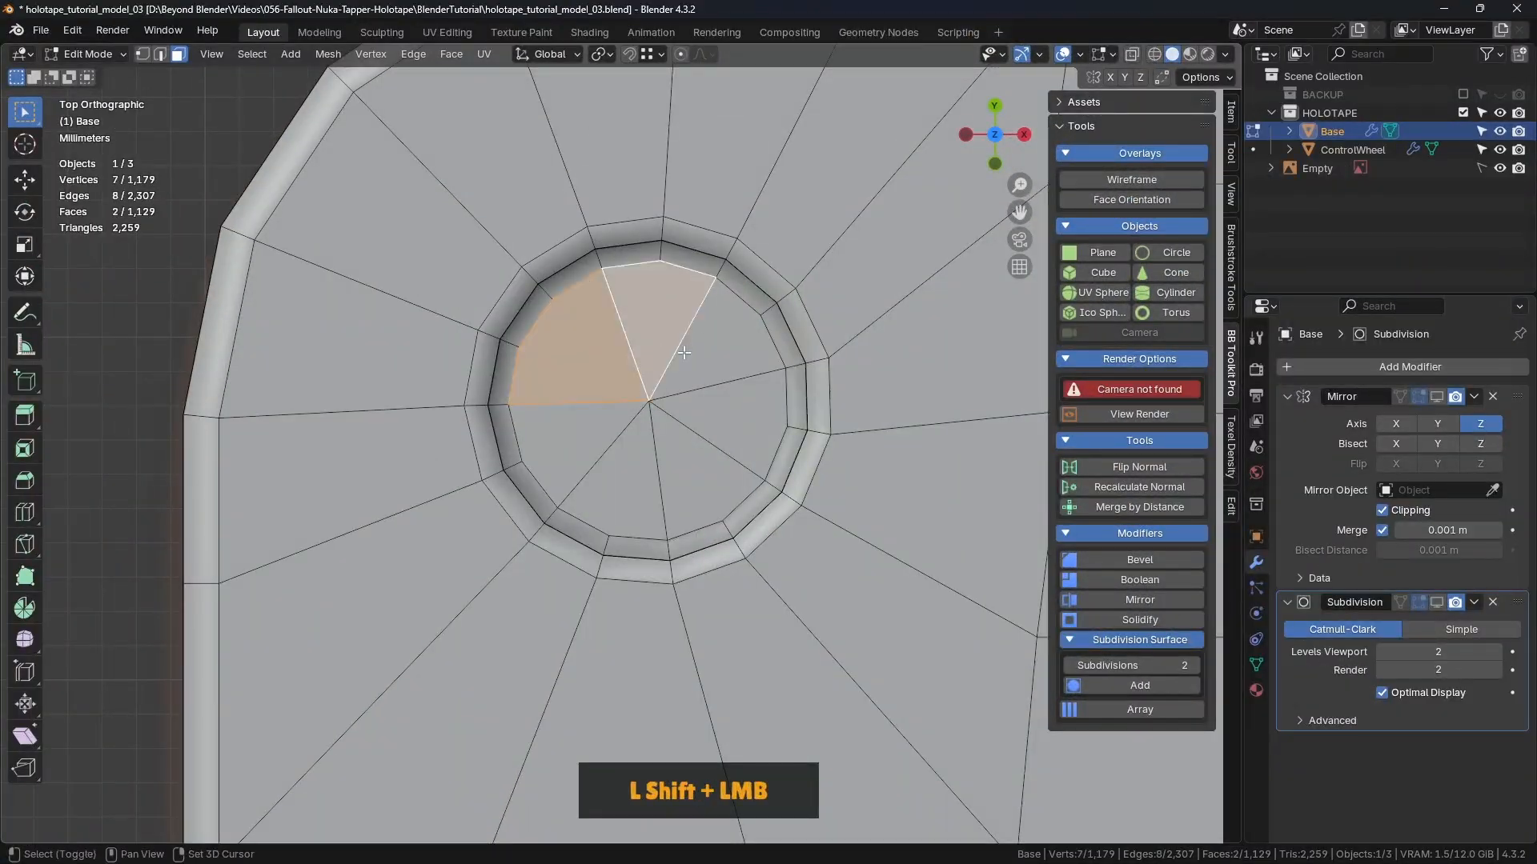
left_click(718, 348, "shift")
left_click(734, 416, "shift")
left_click(694, 474, "shift")
left_click(622, 482, "shift")
left_click(571, 438, "shift")
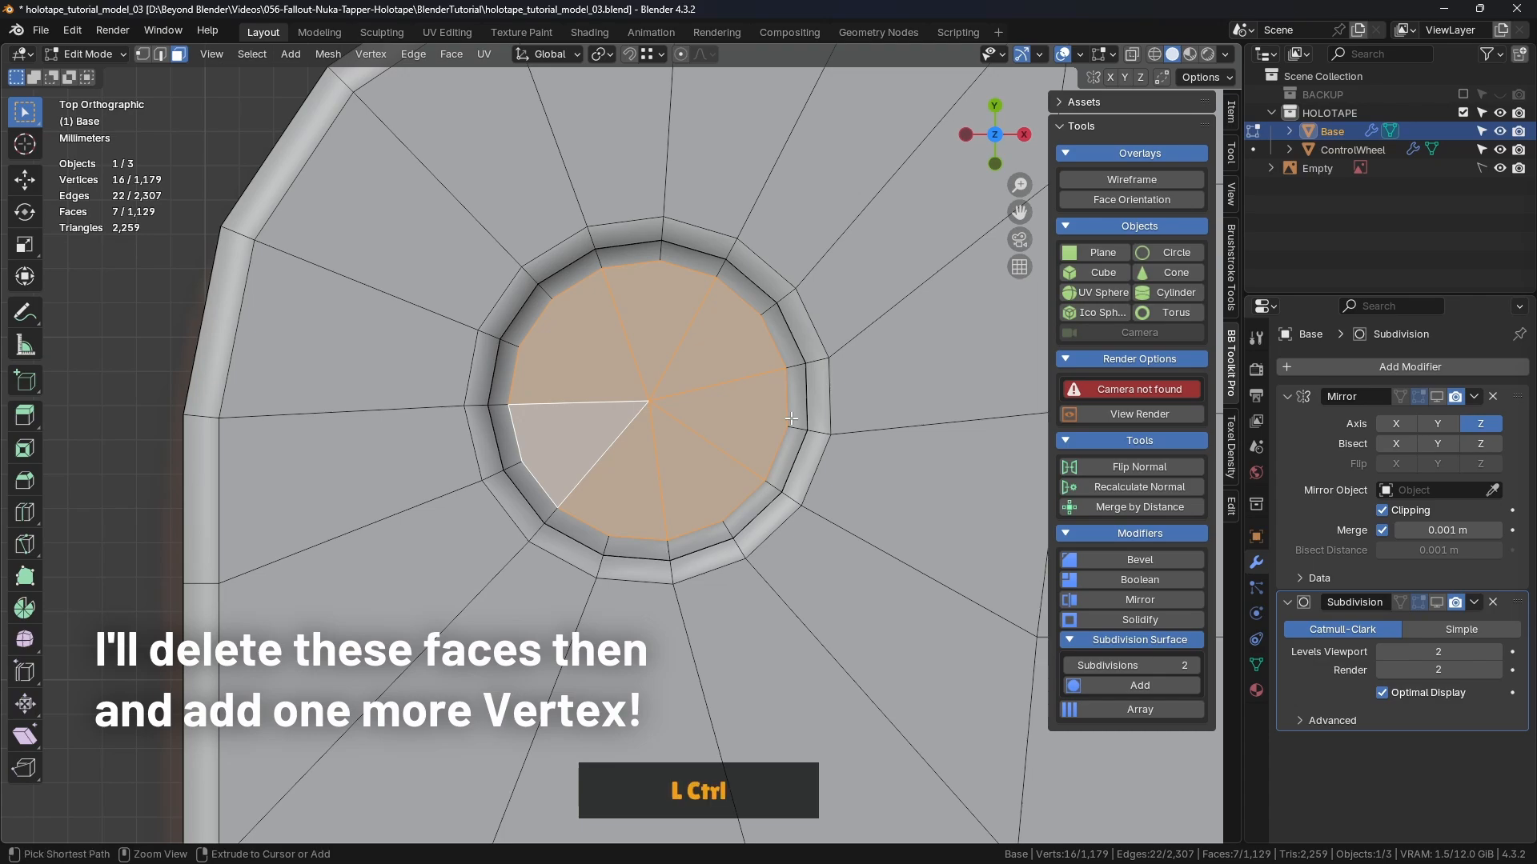
key("ctrl+KP_Add")
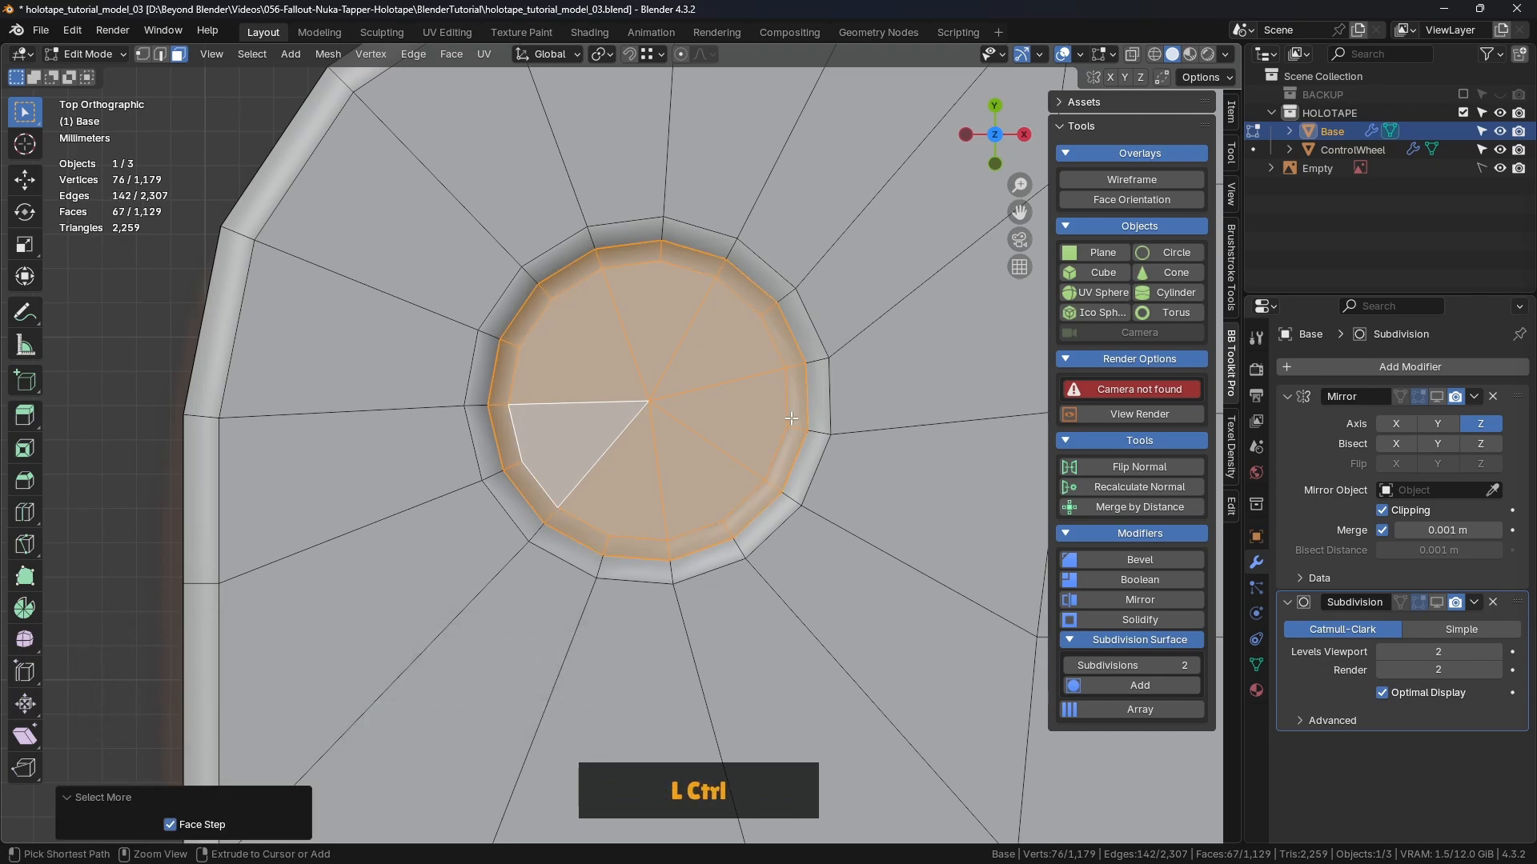
key("ctrl+KP_Add")
key("ctrl+KP_Subtract")
scroll(791, 416, "down", 3)
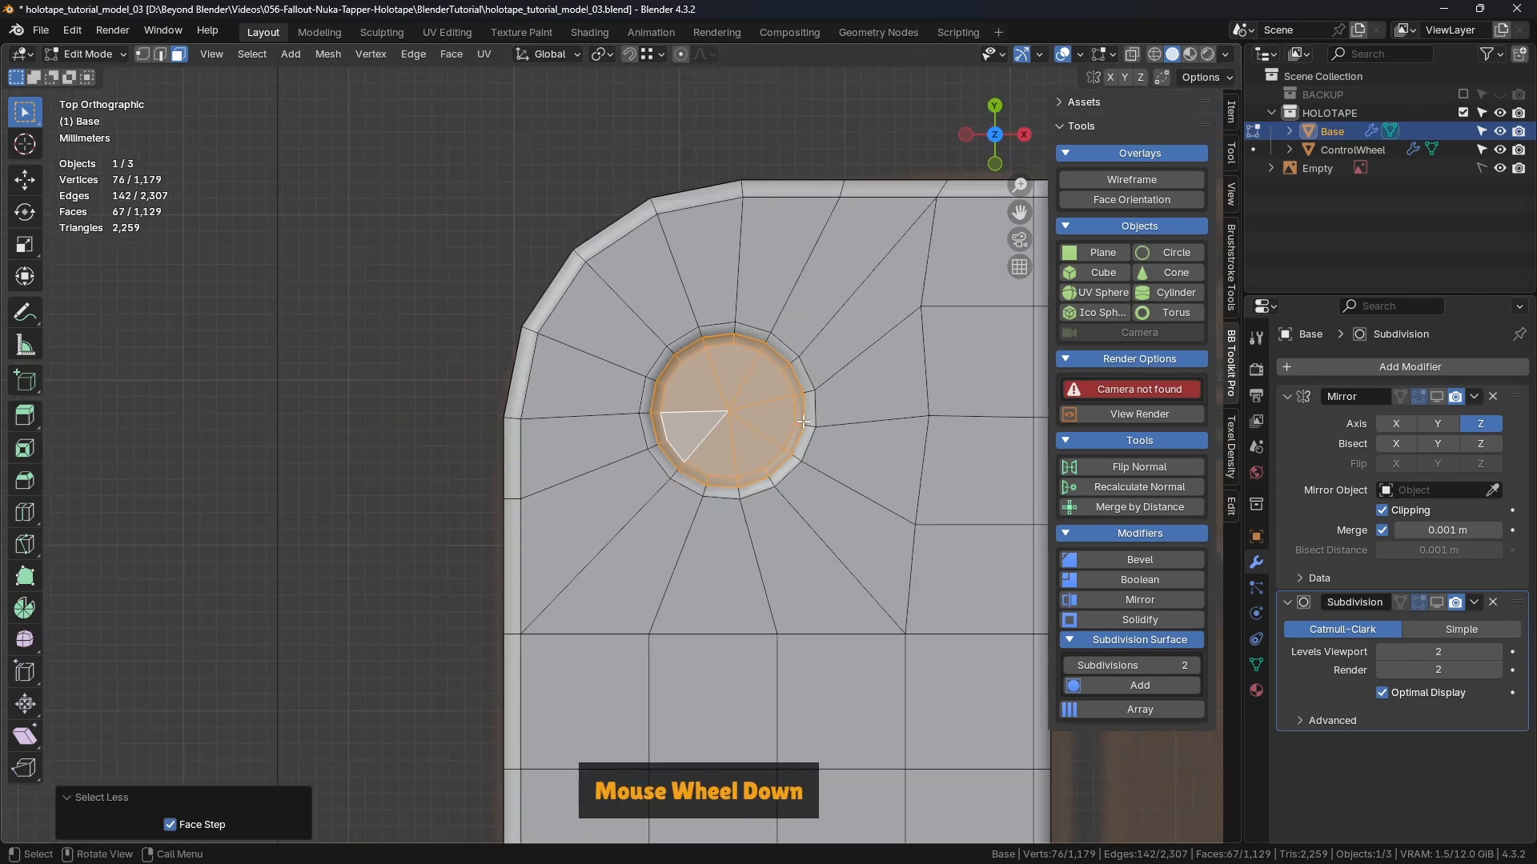
key("ctrl+KP_Add")
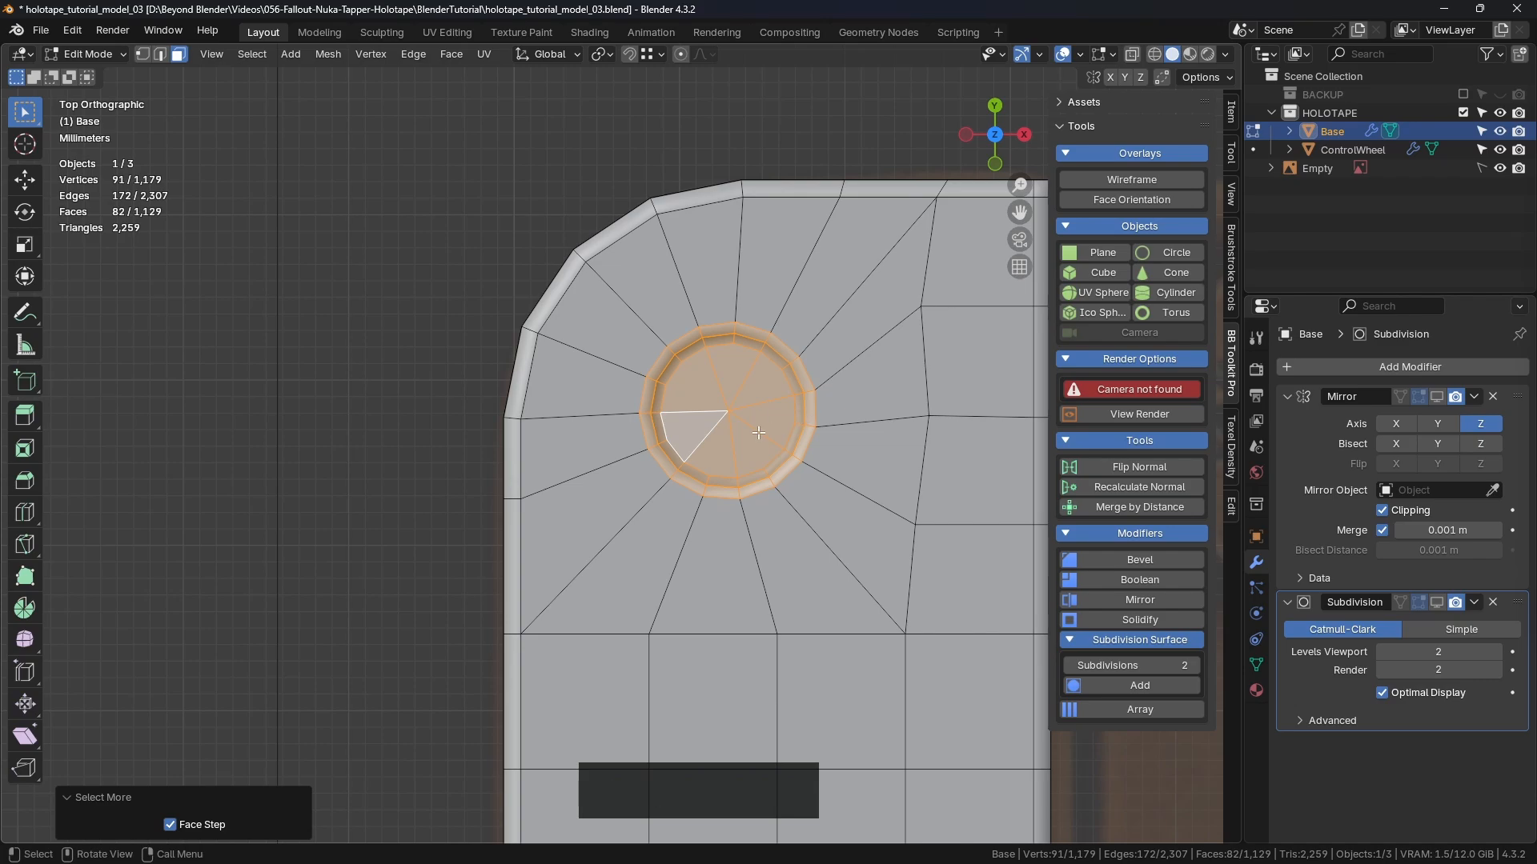
Step: Delete the selected faces to reopen the screw hole, leaving 1,047 faces
middle_click_drag(803, 422, 806, 372)
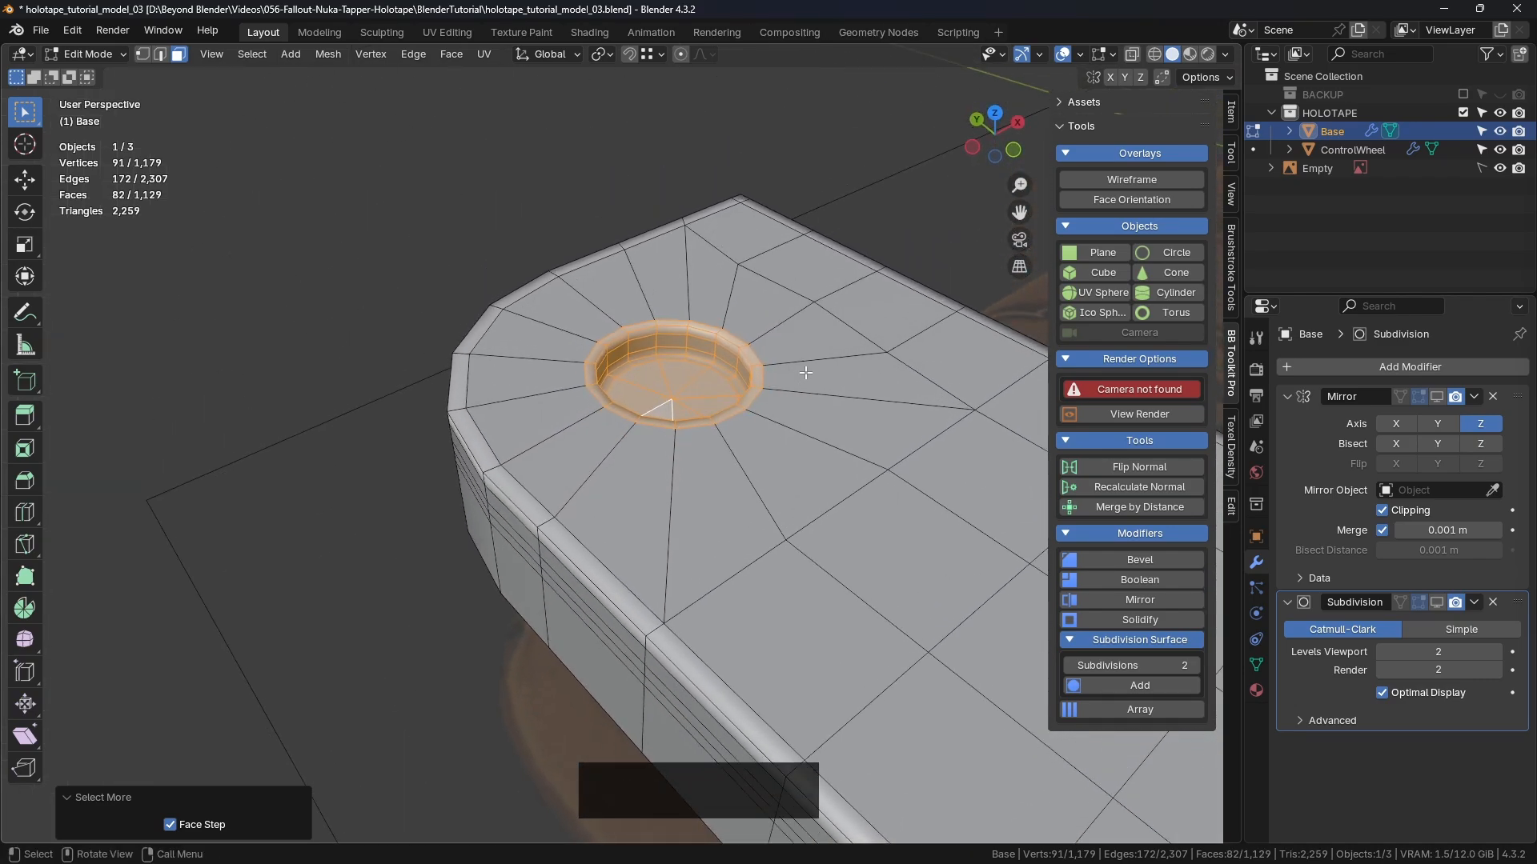
key("Delete")
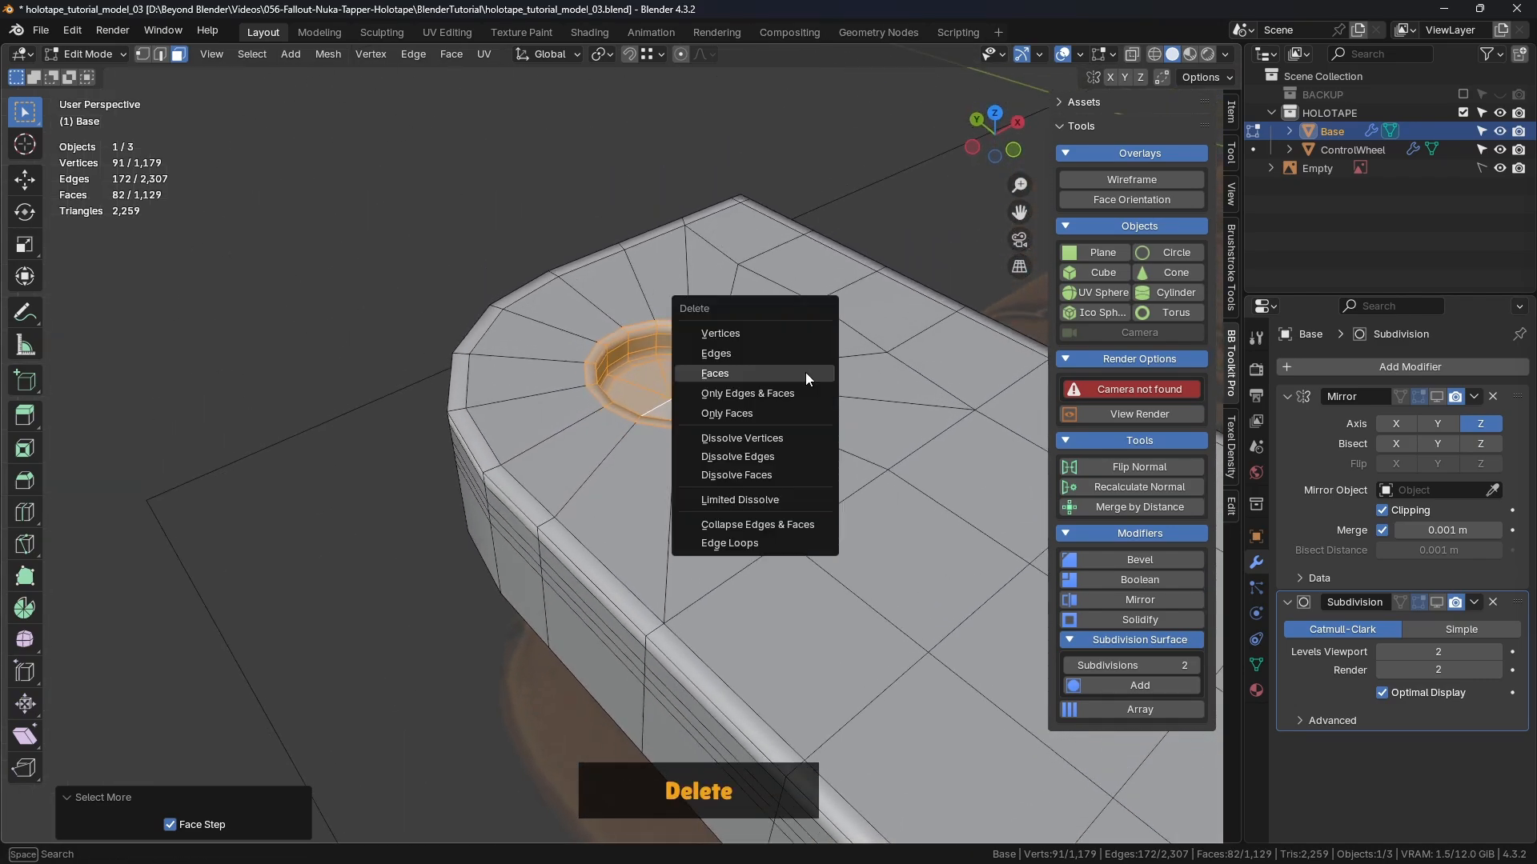
left_click(742, 372)
middle_click_drag(741, 372, 709, 377)
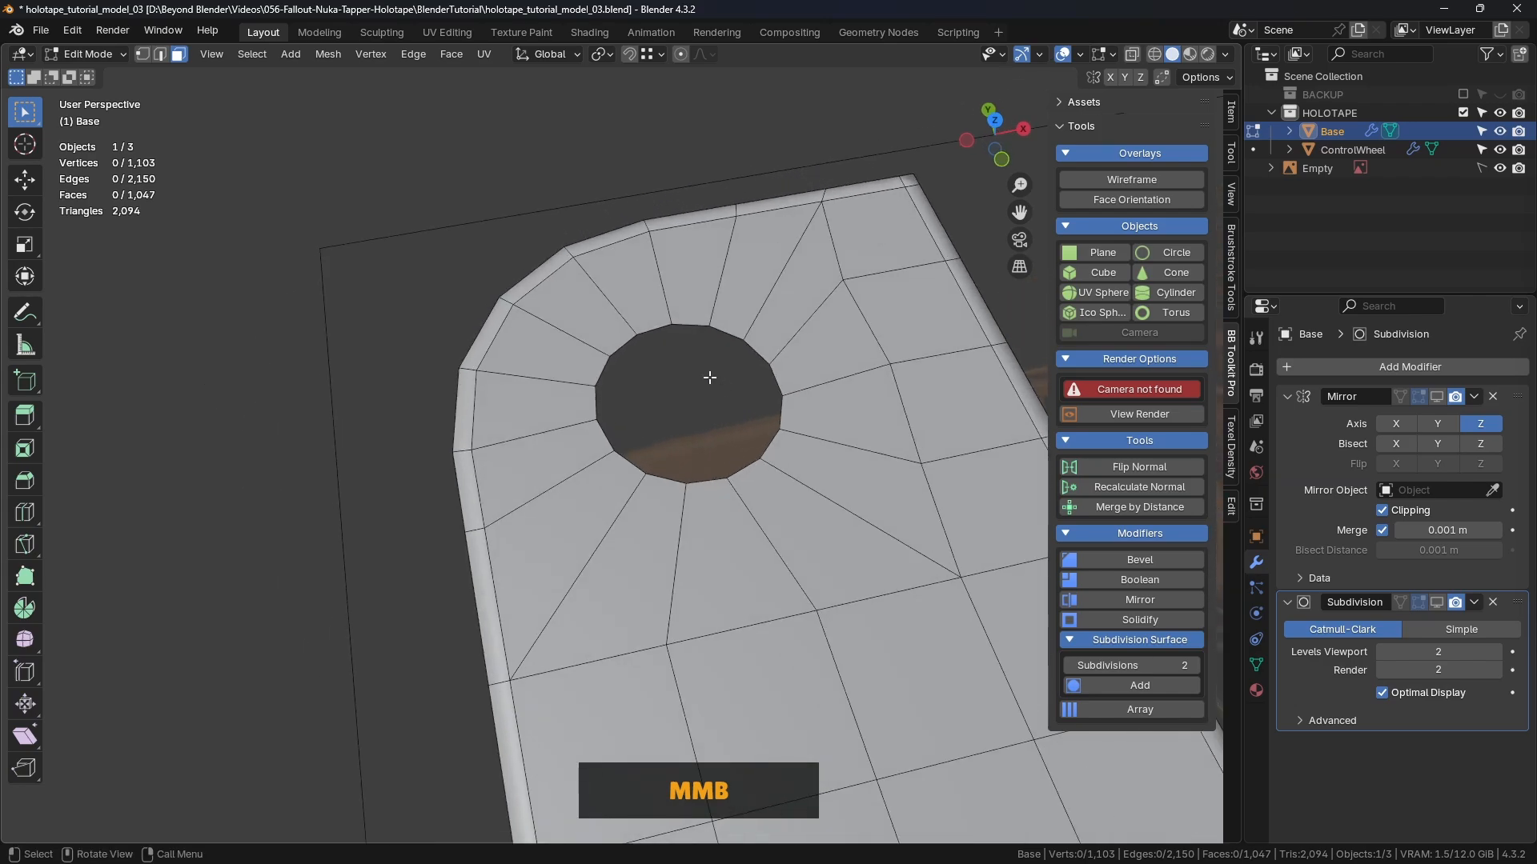
Step: Subdivide one rim edge so the hole boundary has 16 vertices
scroll(717, 351, "up", 2)
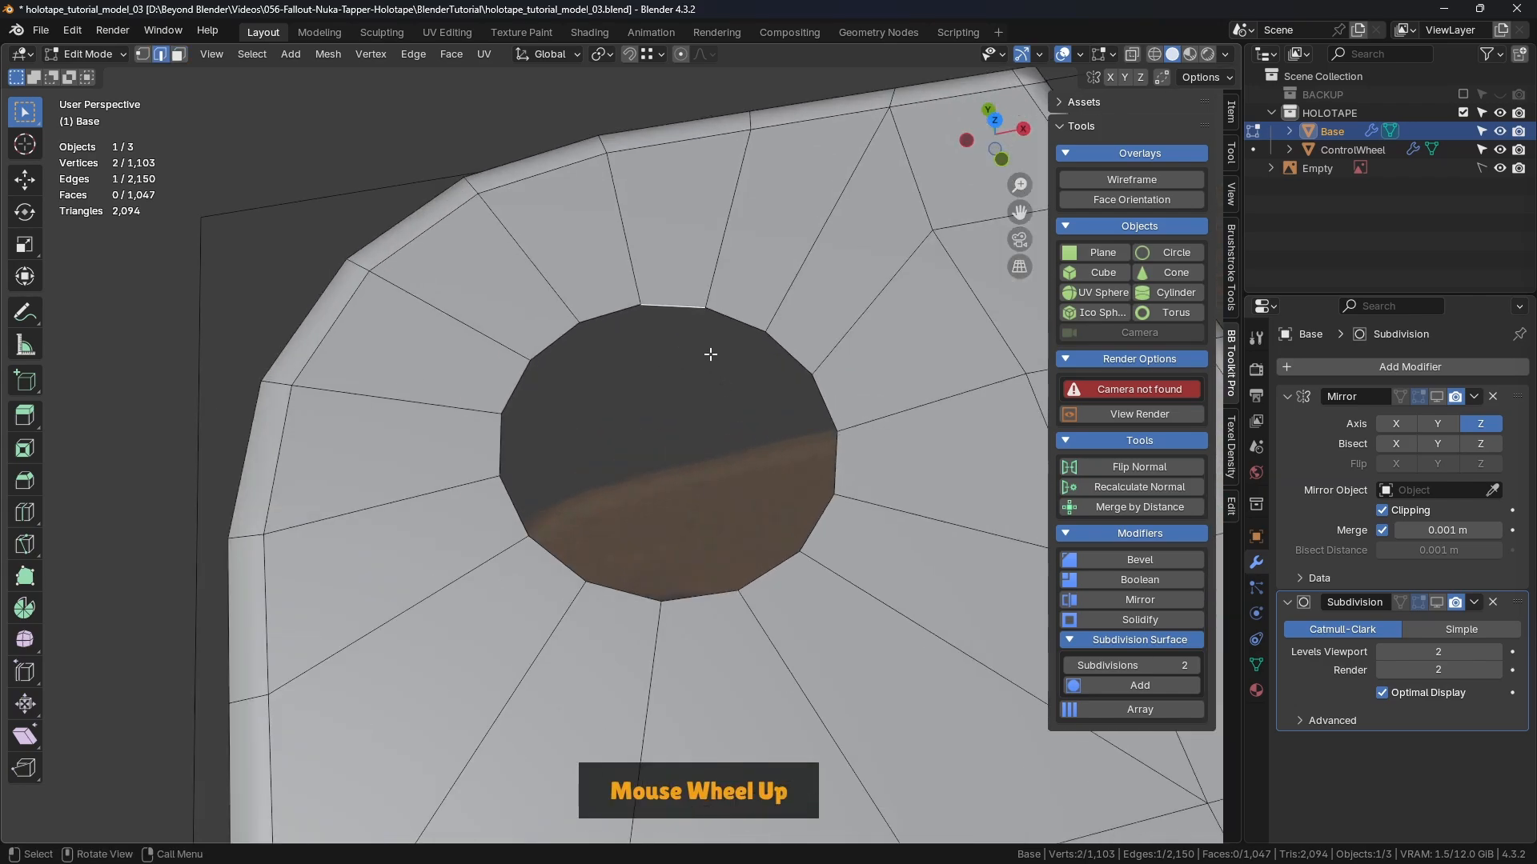
right_click(682, 339)
left_click(682, 339)
Step: Select the hole's boundary loop and apply LoopTools Space, then Circle, from top view
key("1")
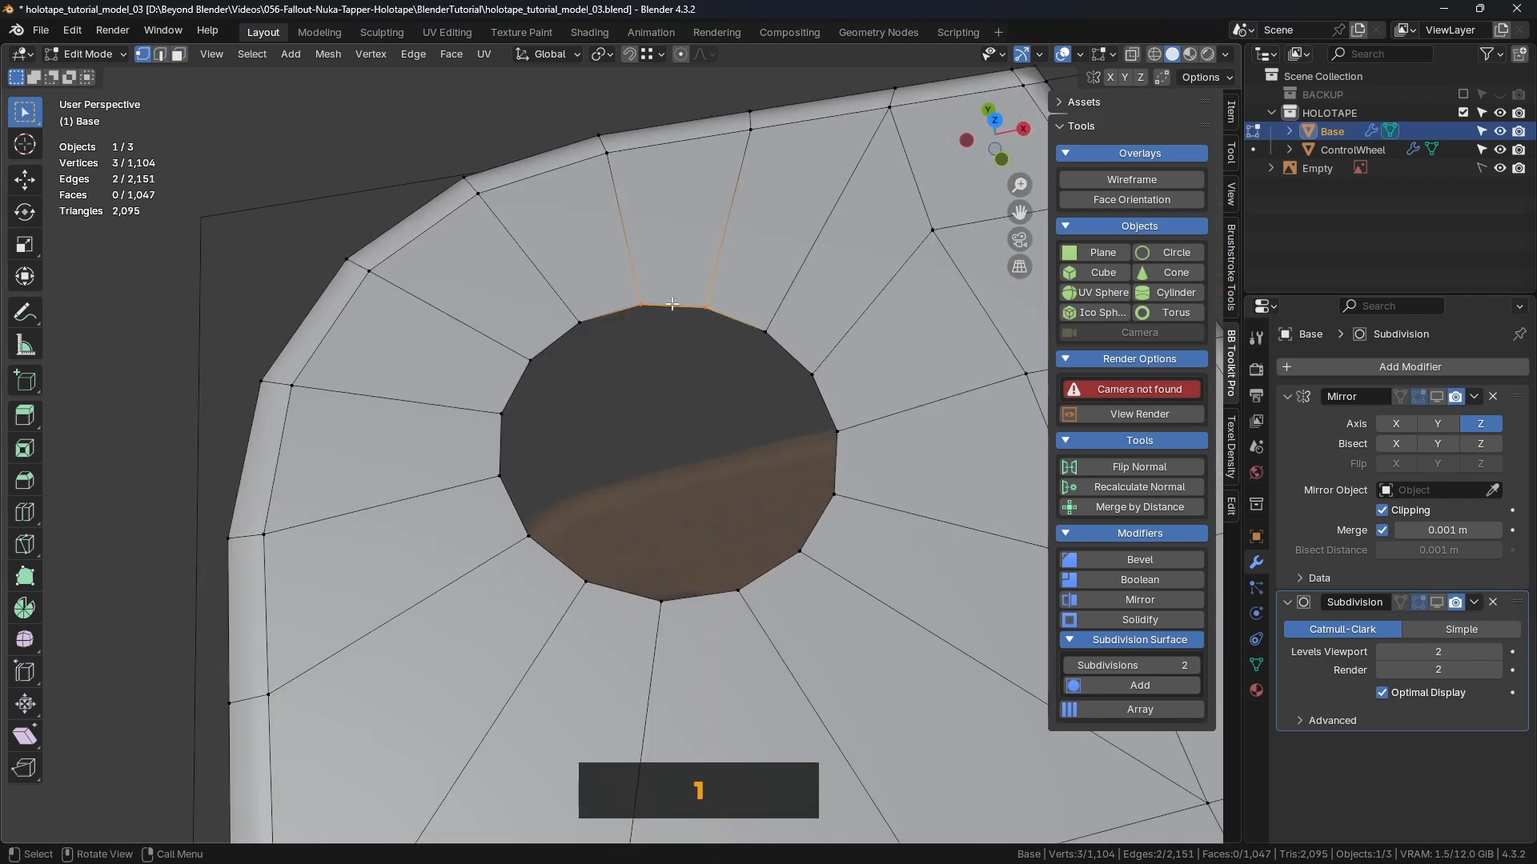
left_click(508, 436, "alt")
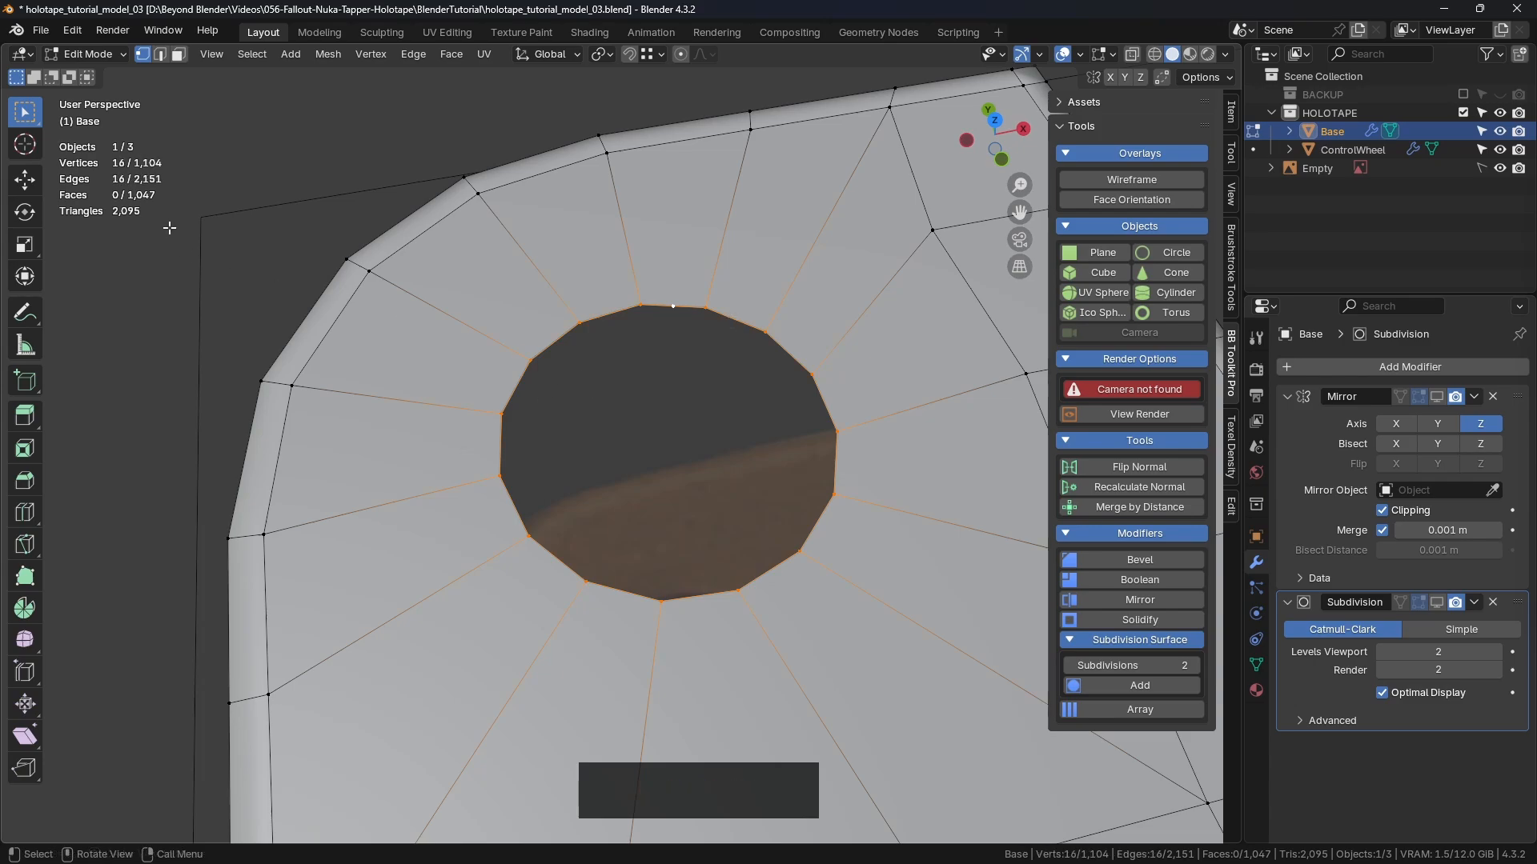
middle_click_drag(669, 449, 681, 383, "shift")
key("KP_7")
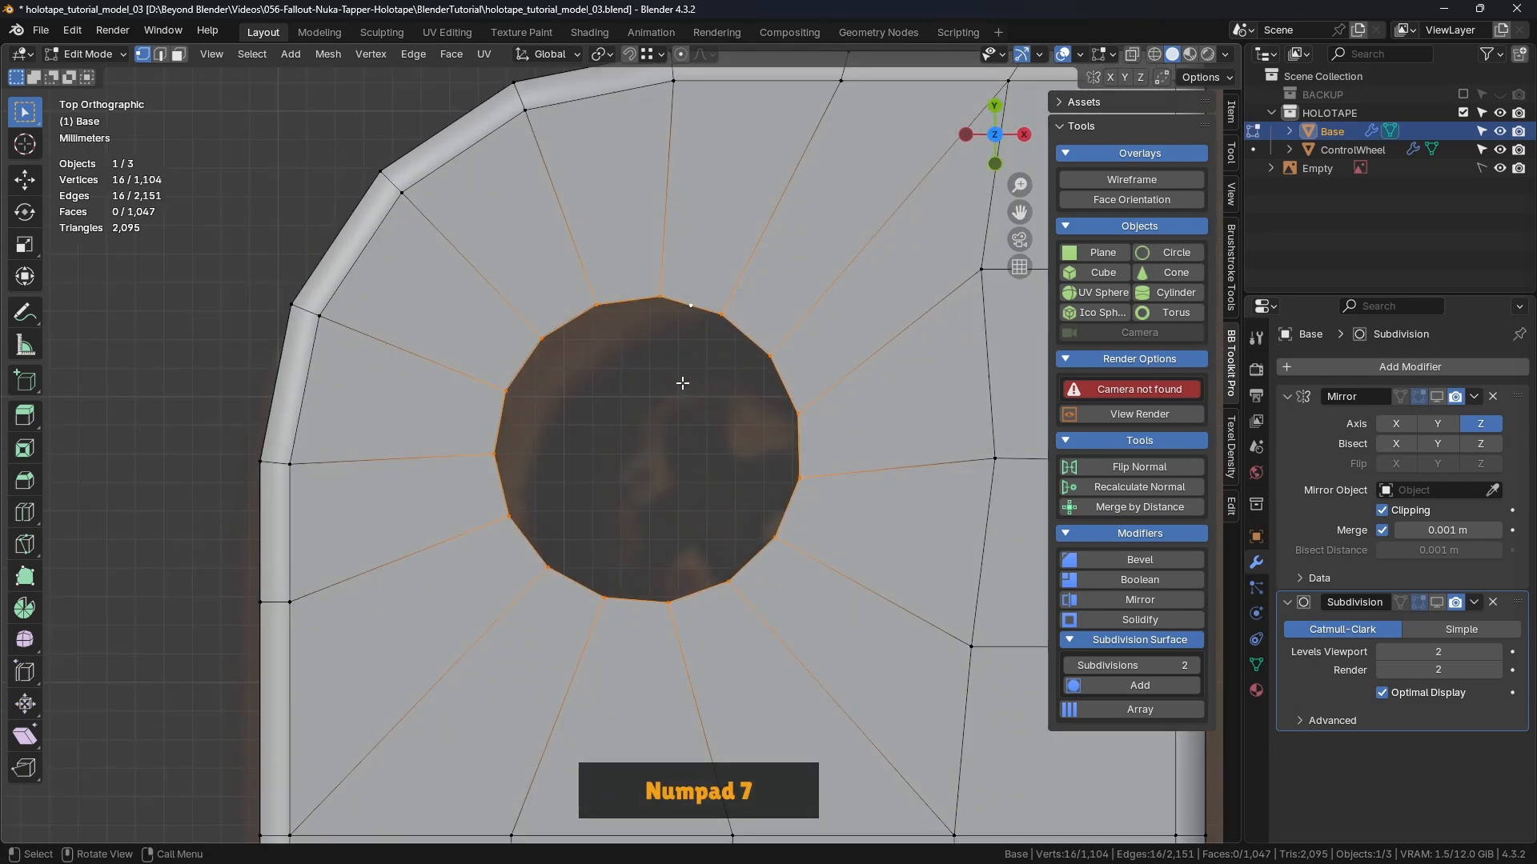
right_click(273, 153)
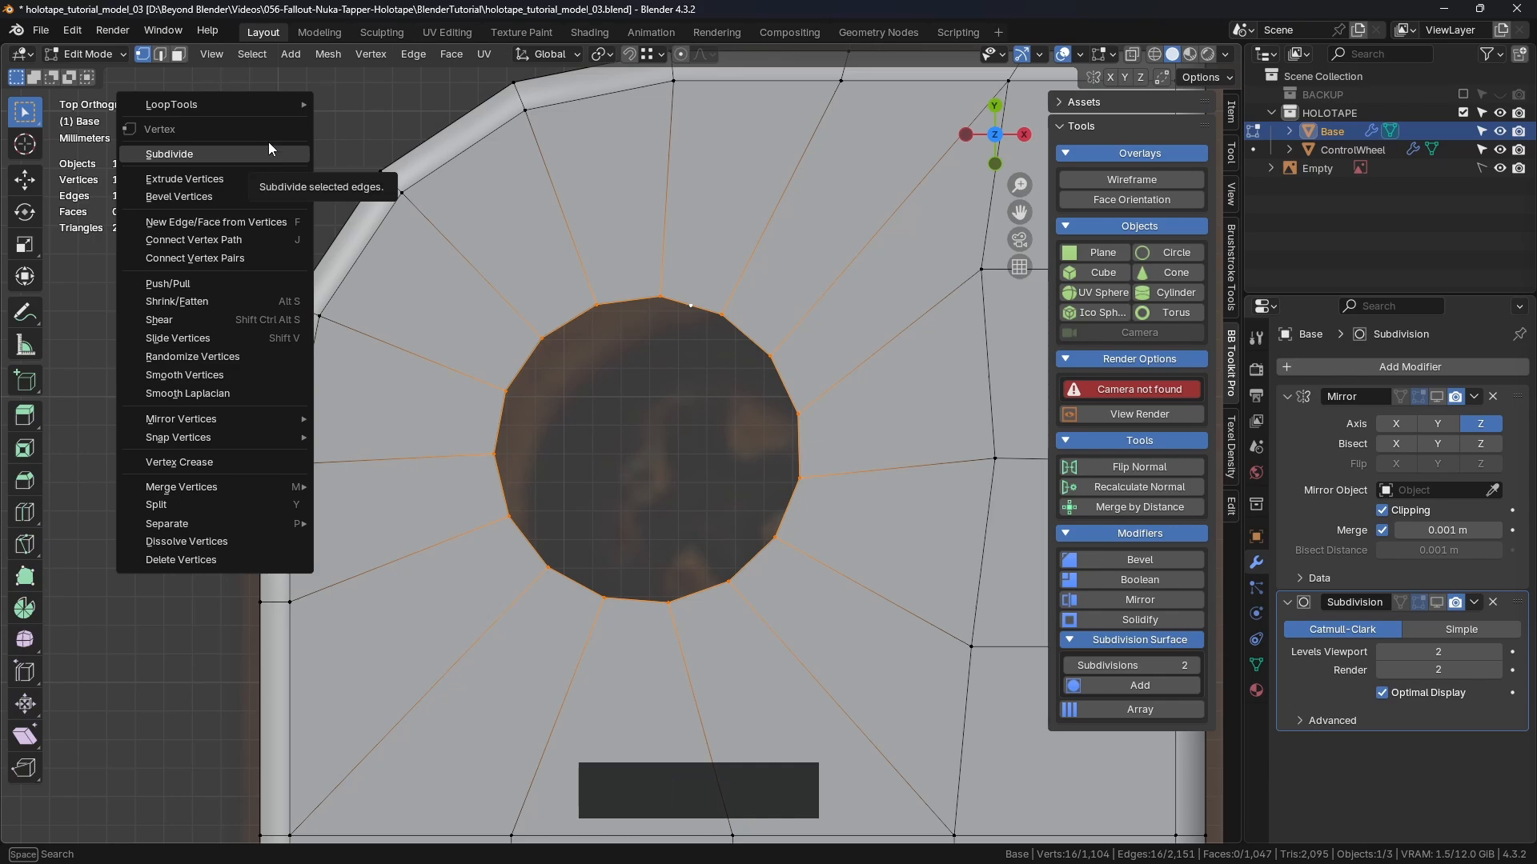
left_click(248, 104)
left_click(361, 233)
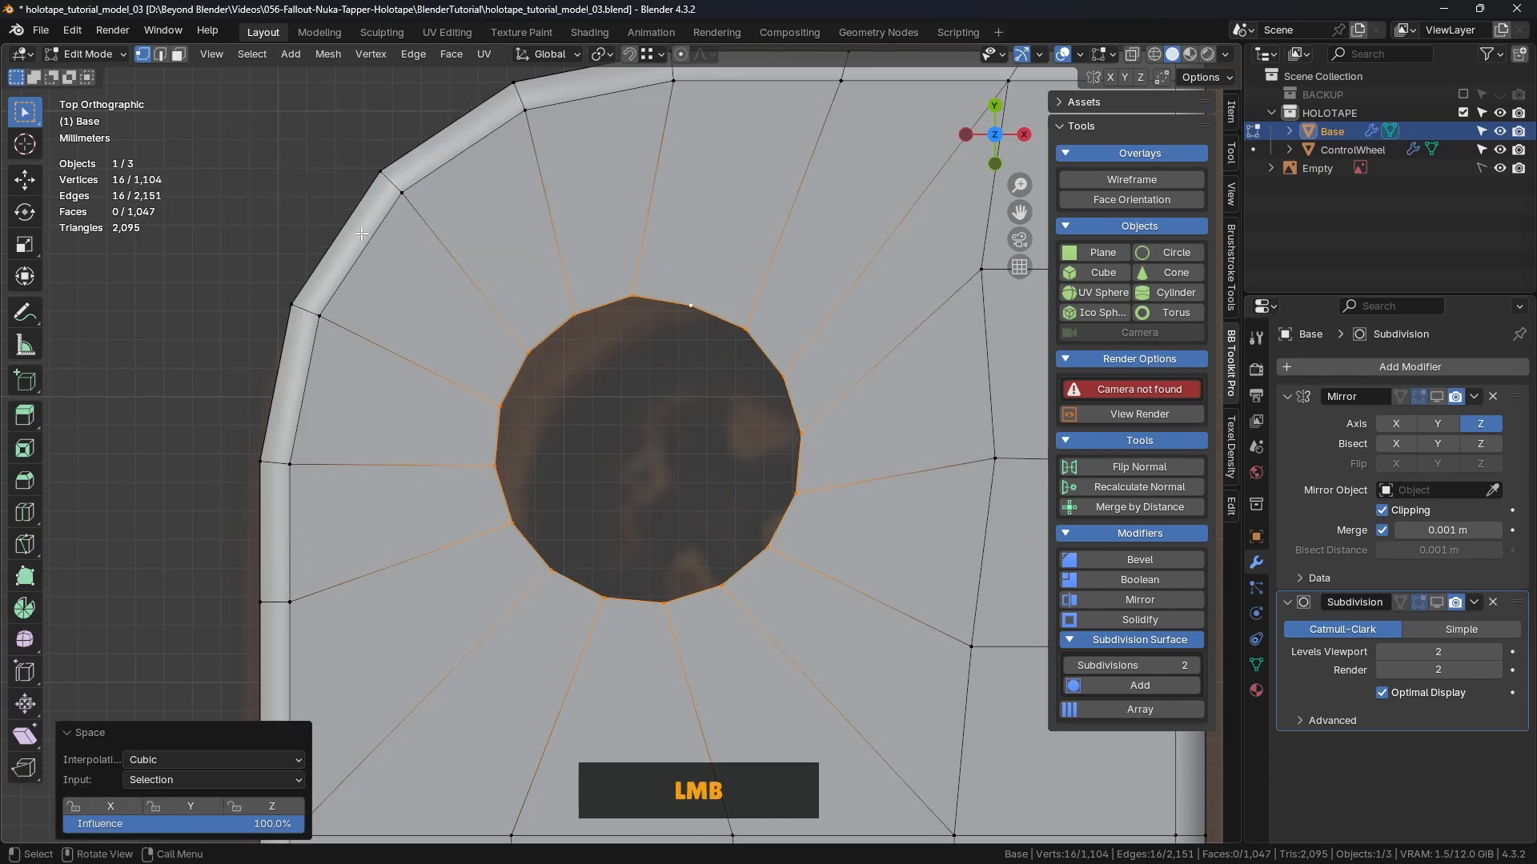
right_click(307, 363)
mouse_move(309, 191)
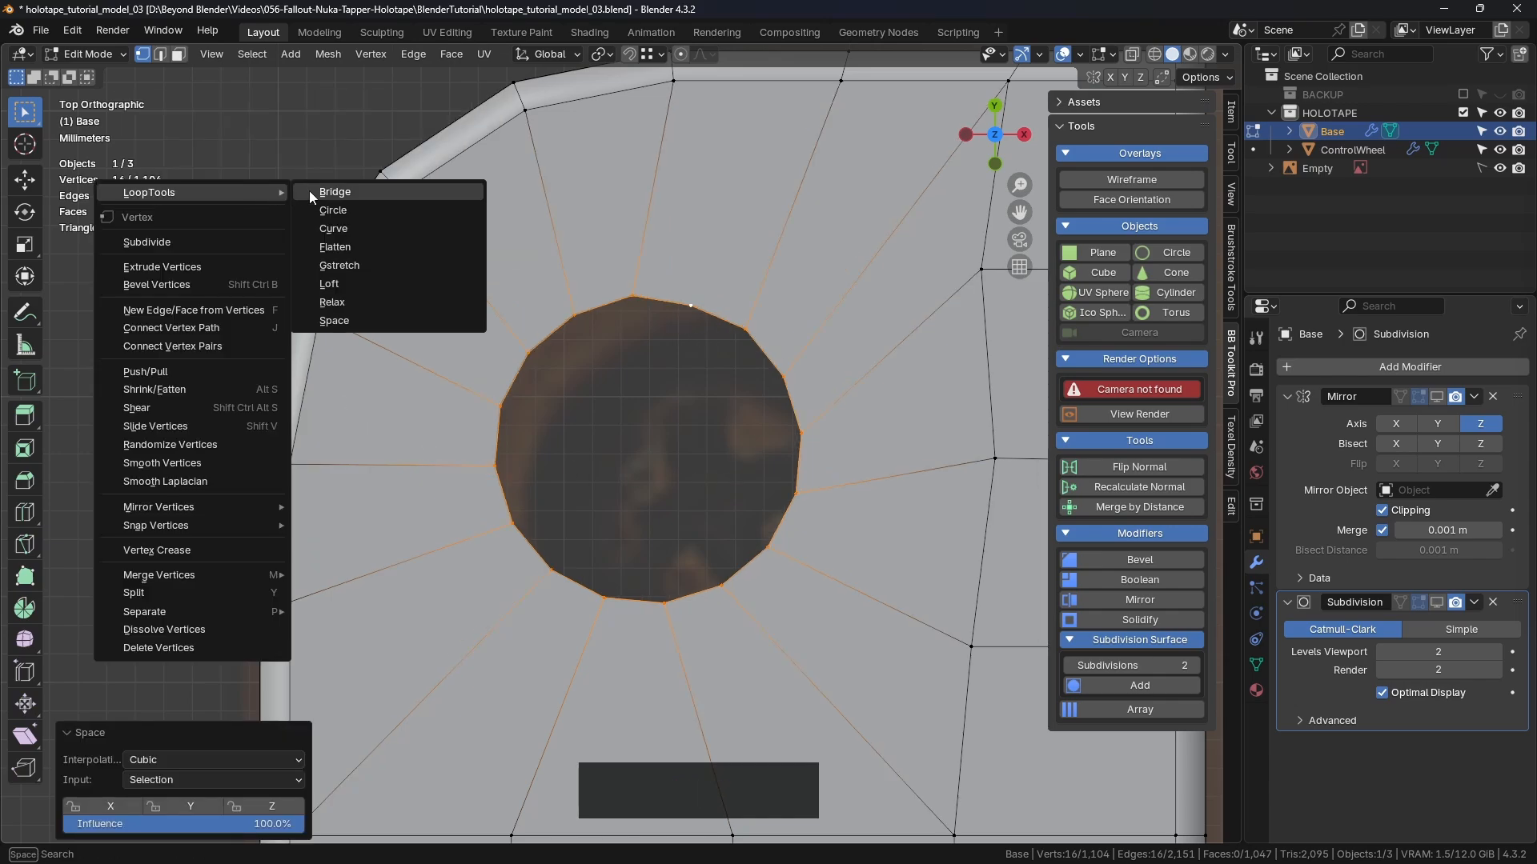
left_click(360, 209)
scroll(720, 367, "down", 2)
middle_click_drag(721, 367, 694, 374, "shift")
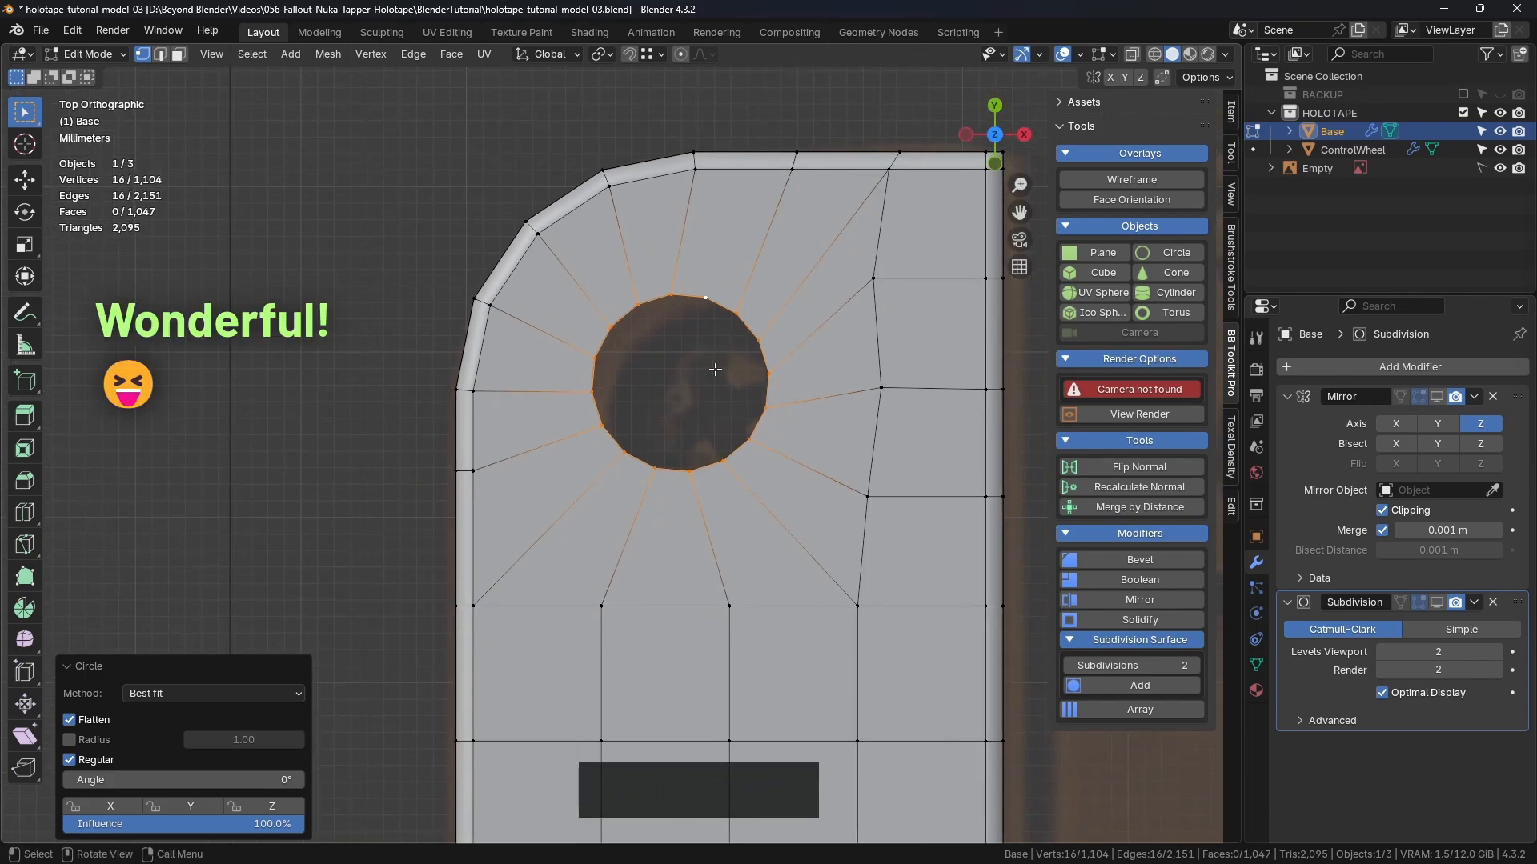
Step: Extrude the rim and scale the new ring inward to 0.893
key("e")
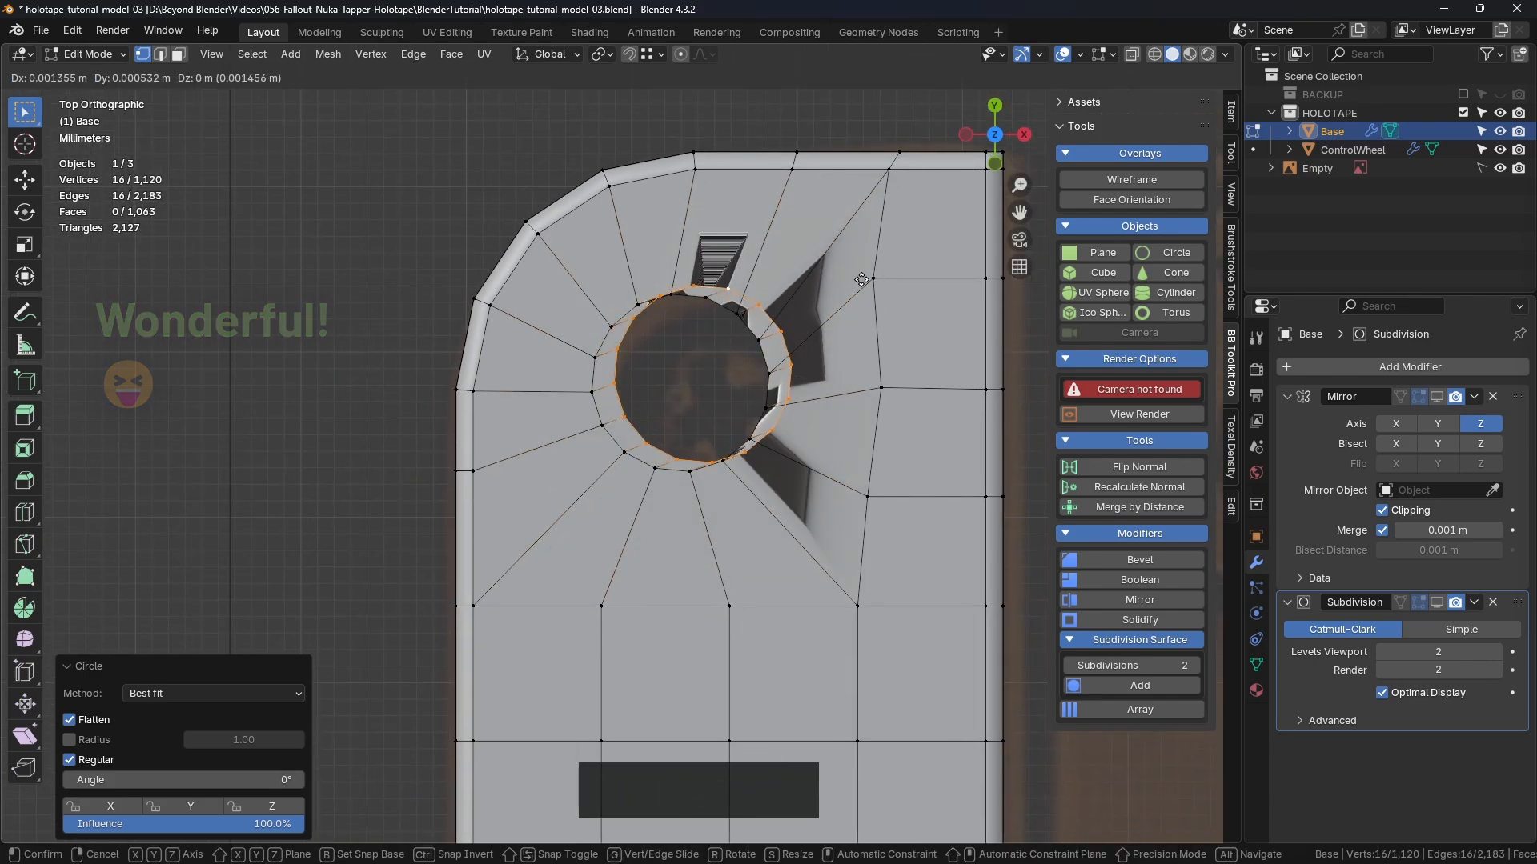
key("s")
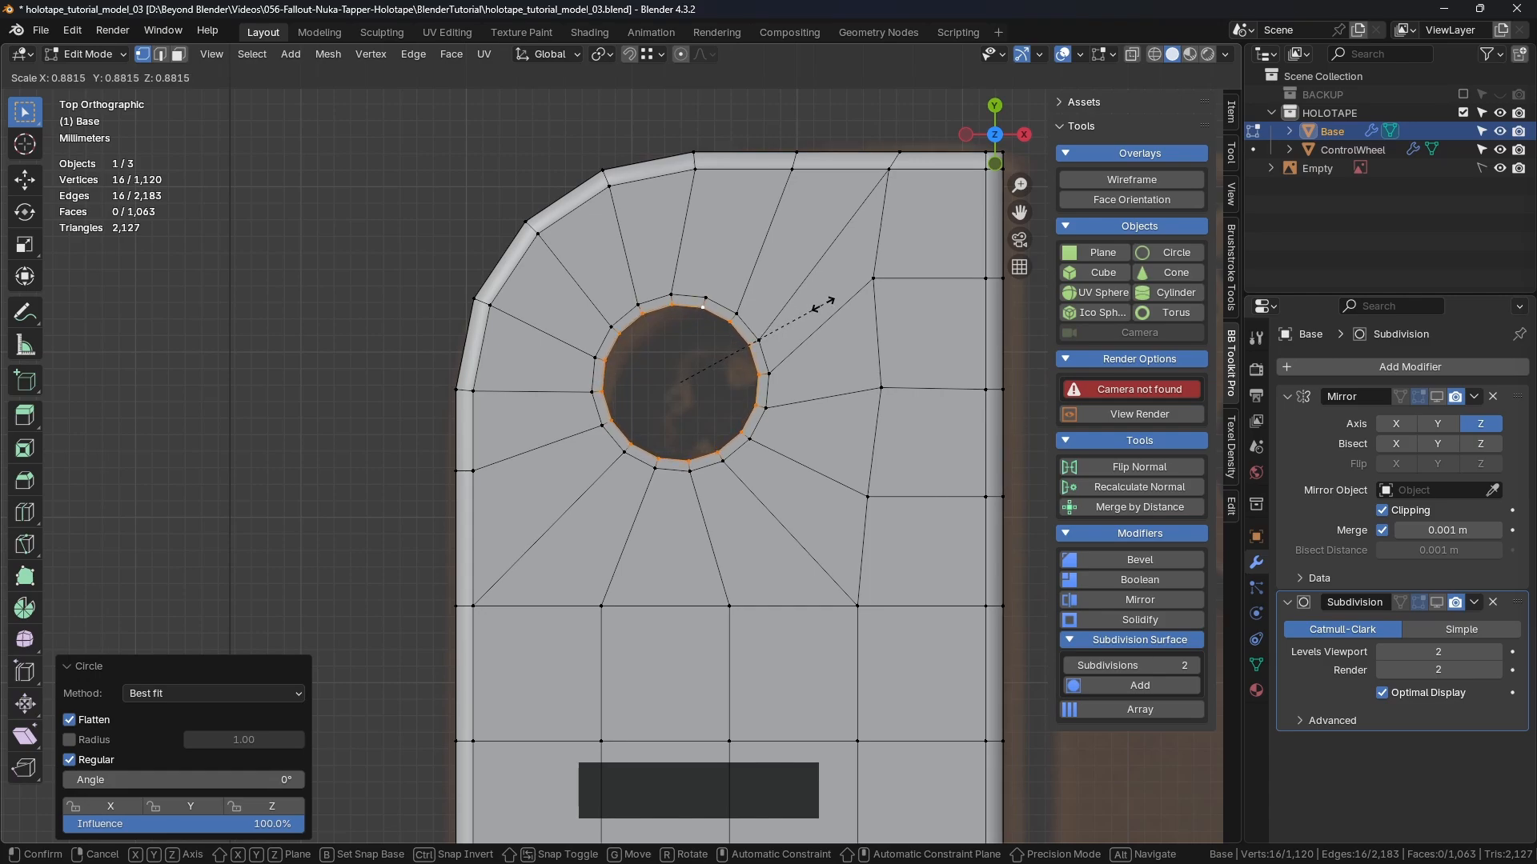
left_click(825, 307)
middle_click_drag(825, 306, 751, 329)
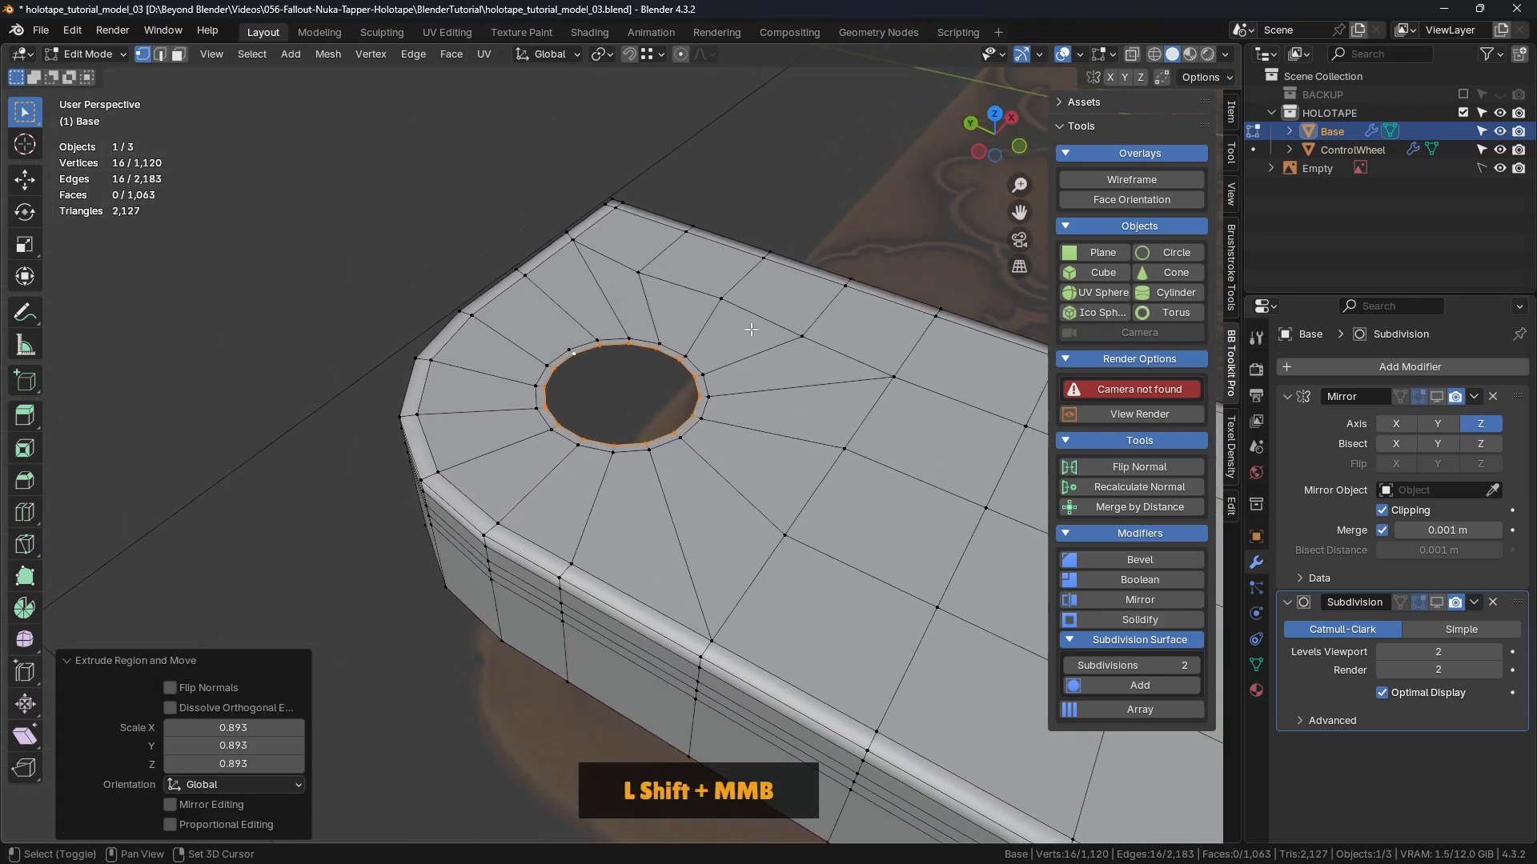
scroll(751, 329, "up", 3)
Step: Fill the inner ring with a face and extrude it down twice to form the recess
key("f")
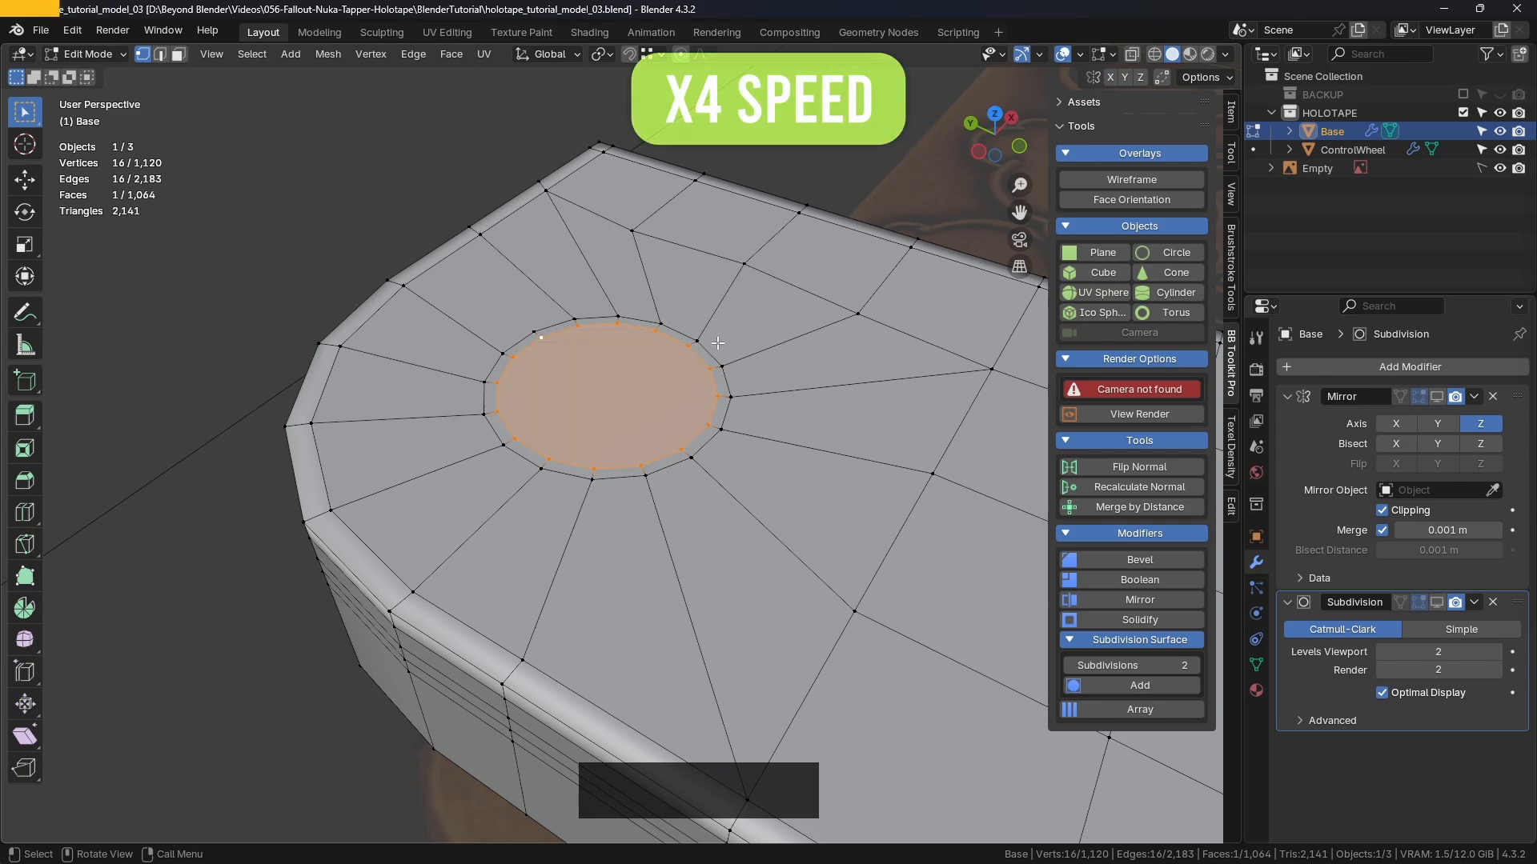
key("e")
left_click(605, 250)
key("e")
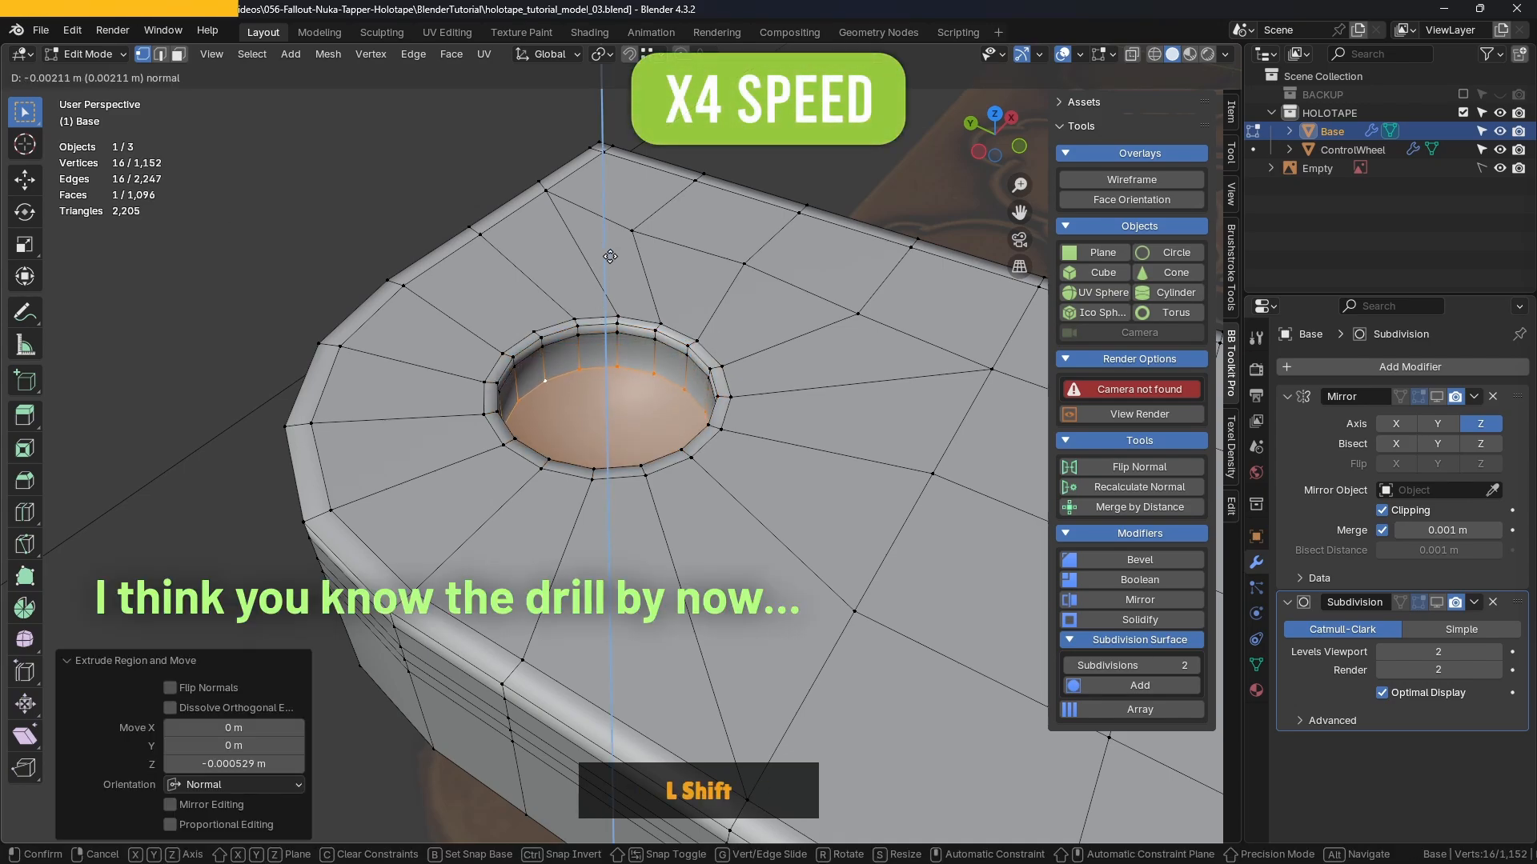
left_click(611, 258)
middle_click_drag(612, 260, 584, 336)
Step: Bevel the recess's inner edge loop
key("2")
left_click(701, 357, "alt")
middle_click_drag(704, 361, 632, 320)
middle_click_drag(633, 320, 831, 354, "shift")
key("ctrl+b")
left_click(823, 309)
Step: Delete the recess's bottom face and select the open bottom edge loop
left_click(717, 420)
key("3")
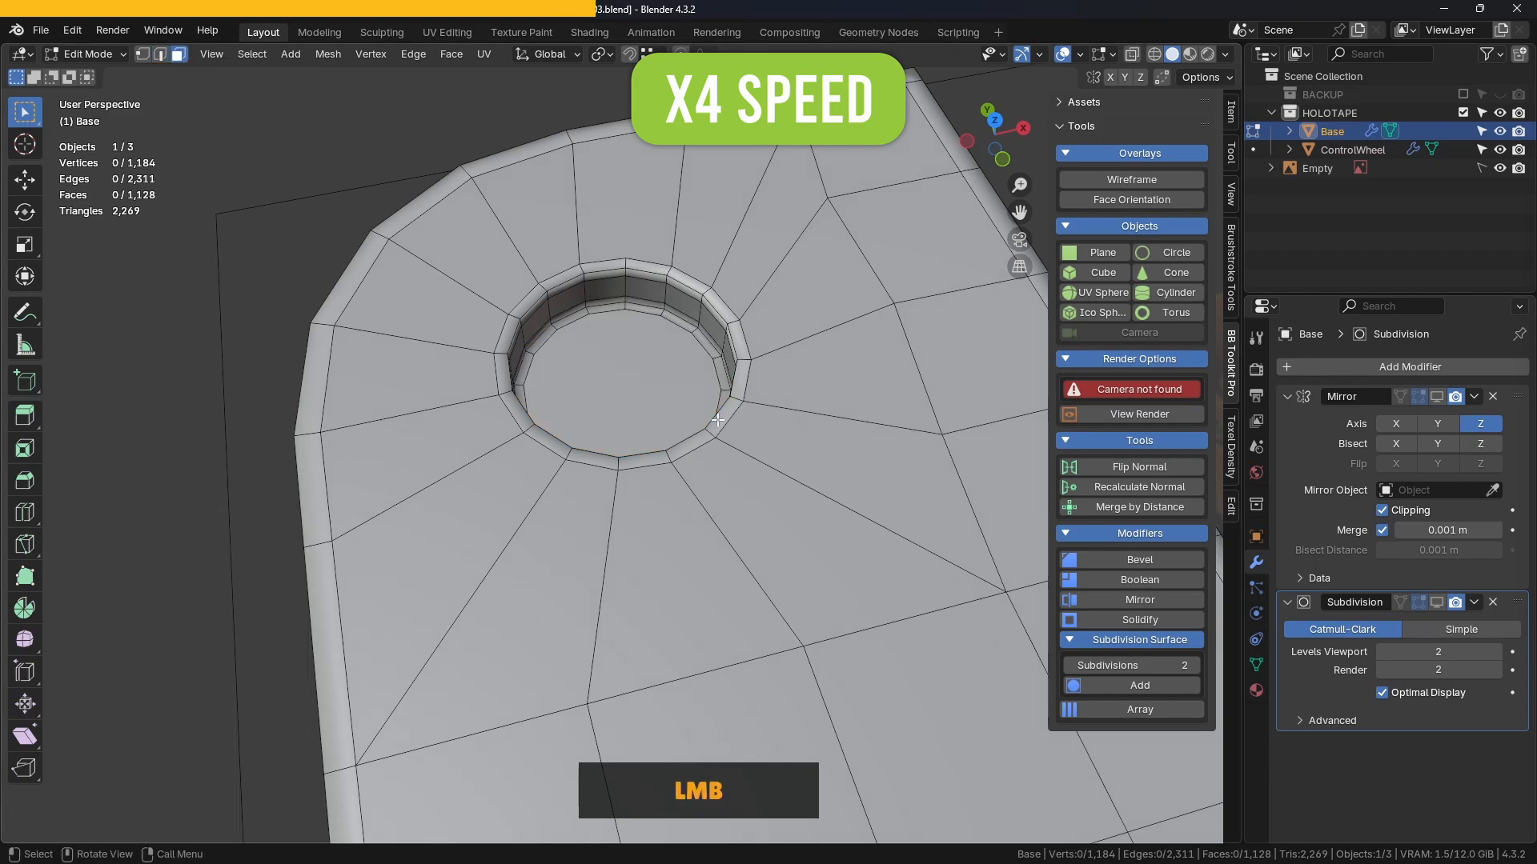
key("x")
left_click(571, 367)
key("2")
scroll(640, 376, "up", 2)
left_click(732, 424, "alt")
middle_click_drag(733, 424, 705, 409)
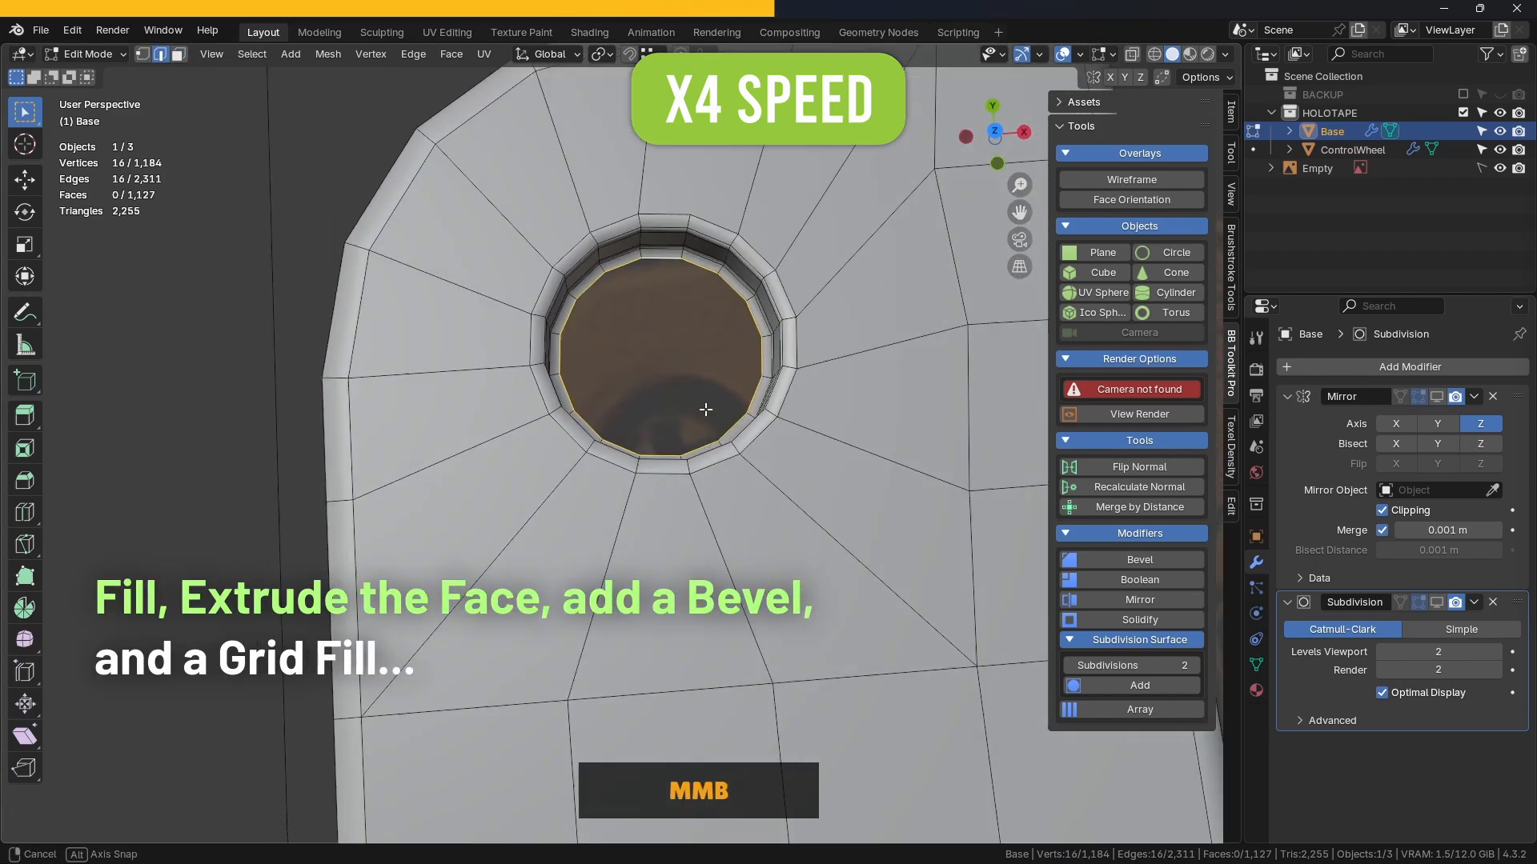
Step: Grid Fill the open bottom with Span 4 and Offset 3, then grow the selection
left_click(451, 53)
left_click(501, 186)
key("KP_7")
left_click(296, 804)
left_click(296, 803)
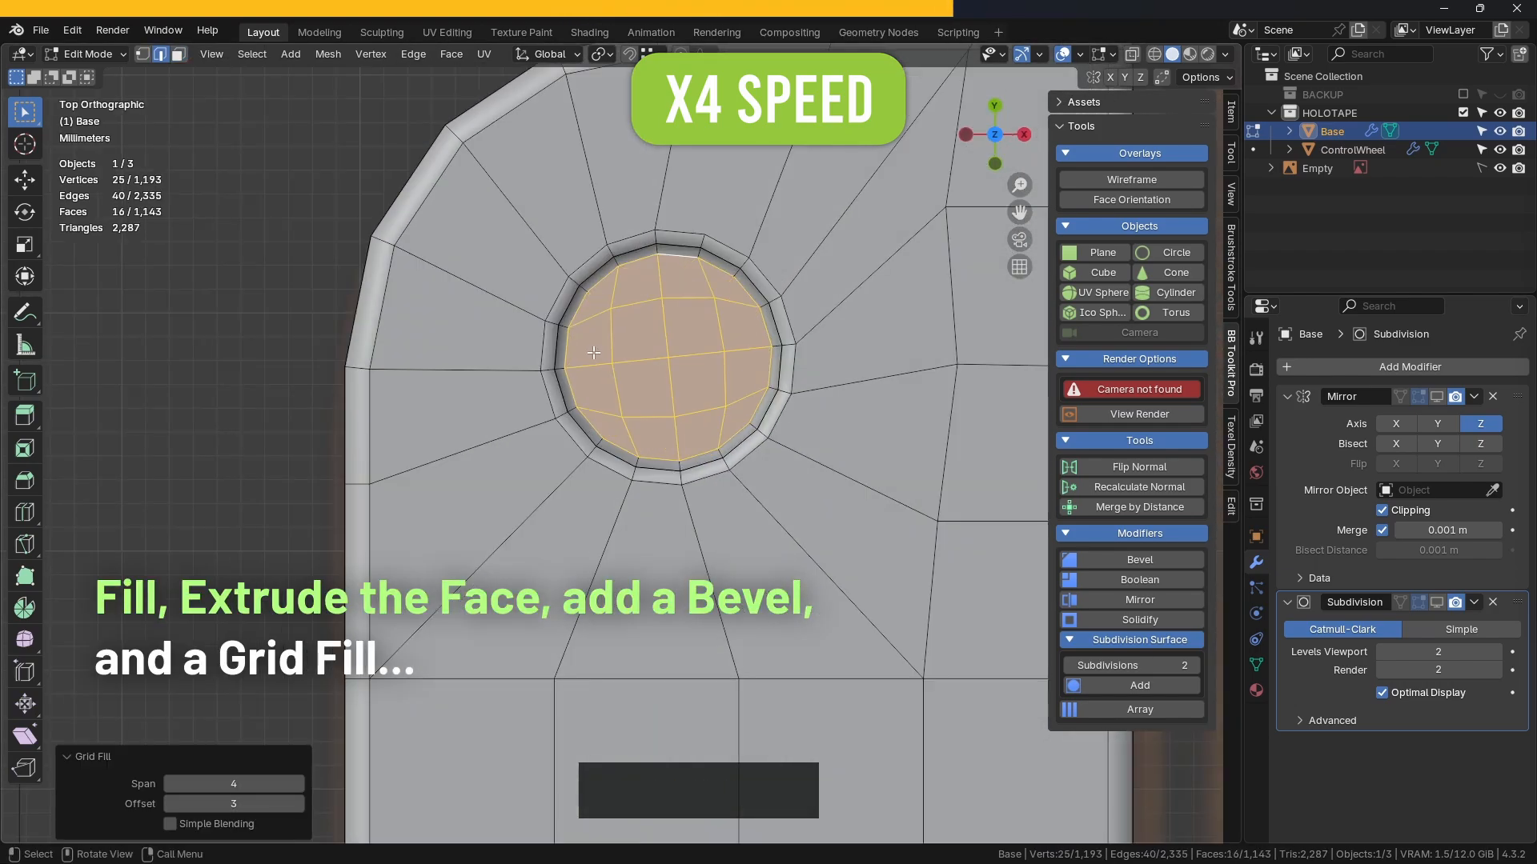
key("ctrl+KP_Add")
key("ctrl+KP_Add")
key("ctrl+KP_Add")
key("ctrl+KP_Add")
key("ctrl+KP_Add")
middle_click_drag(711, 385, 710, 350)
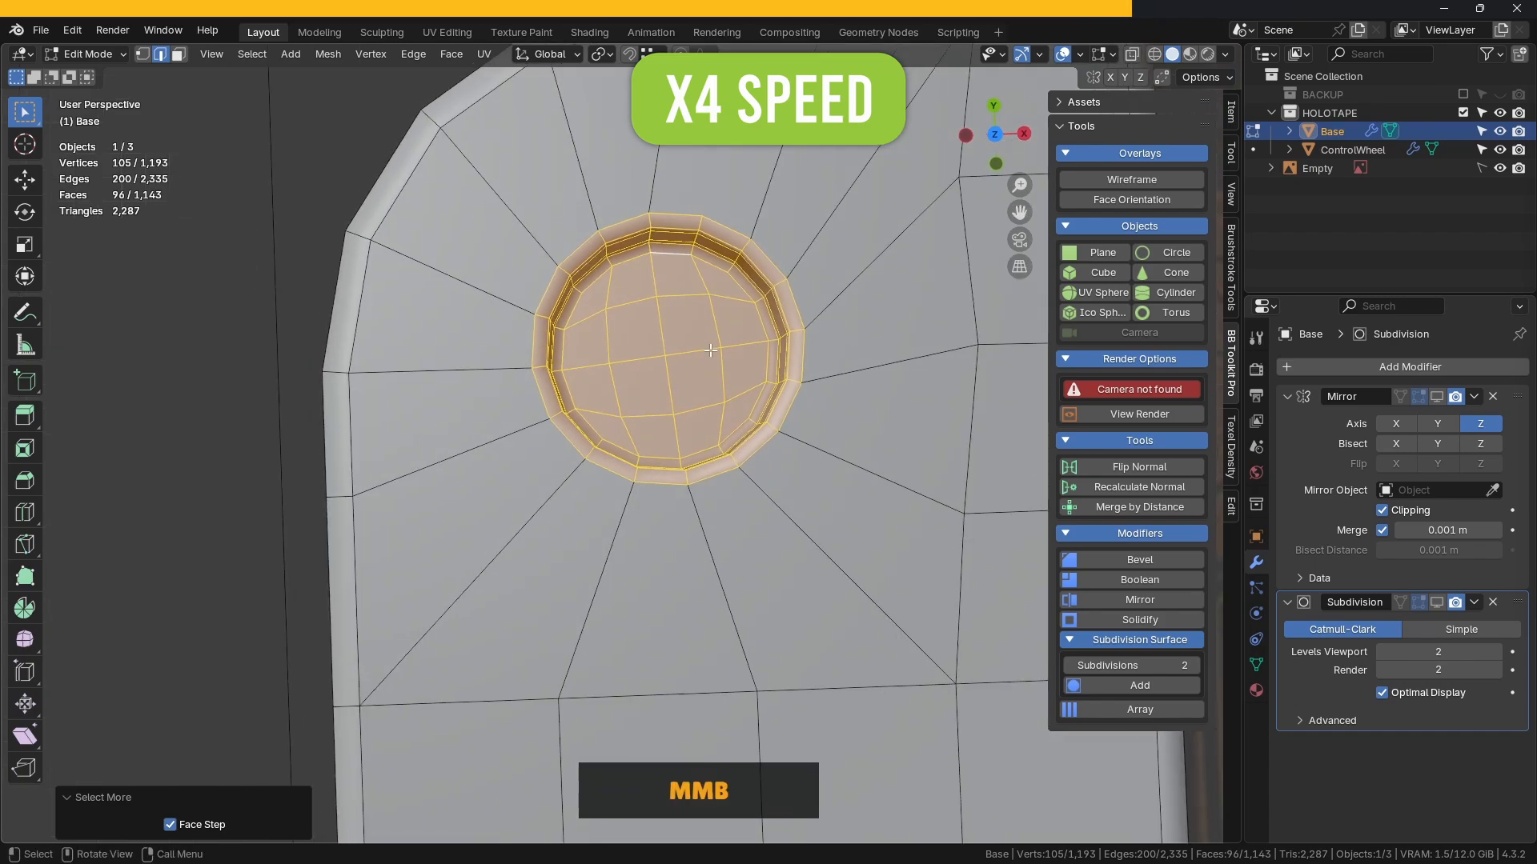
key("KP_7")
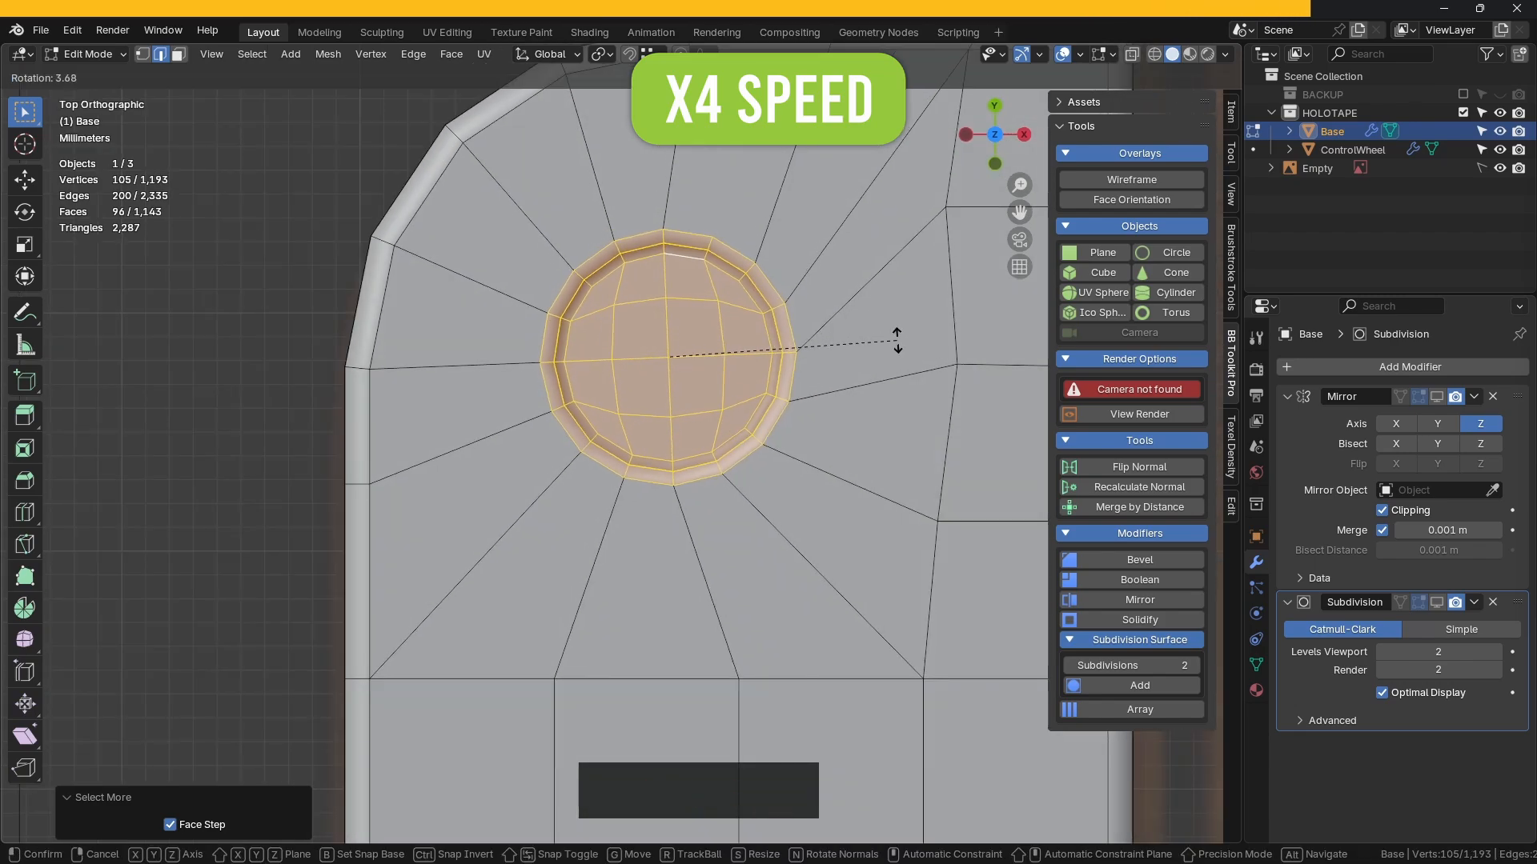
scroll(874, 369, "down", 2)
Step: Return to Object Mode and save holotape_tutorial_model_03.blend
key("Tab")
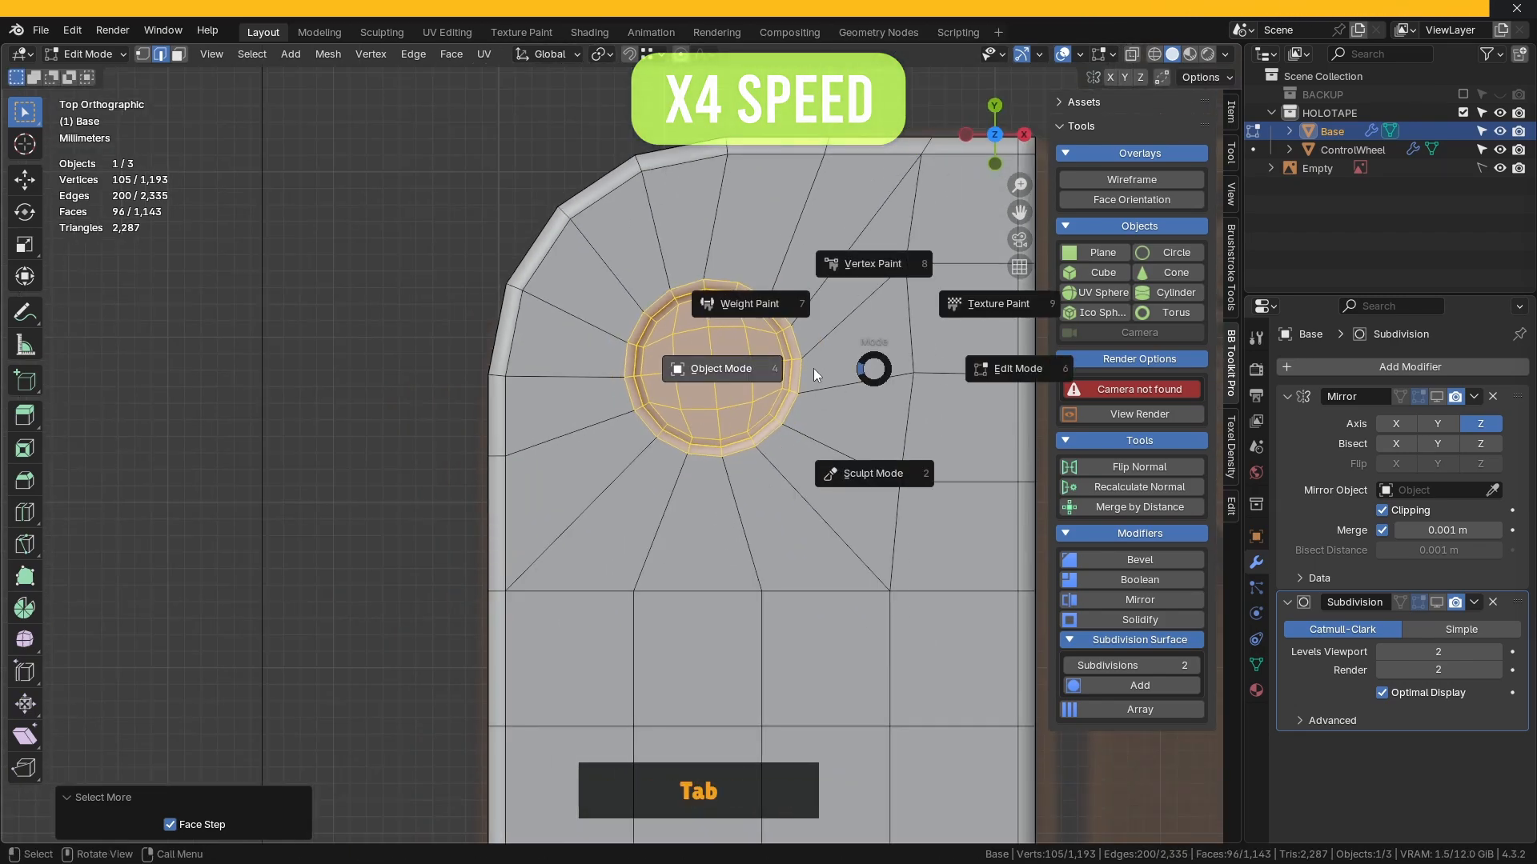
middle_click_drag(813, 368, 715, 285)
key("ctrl+s")
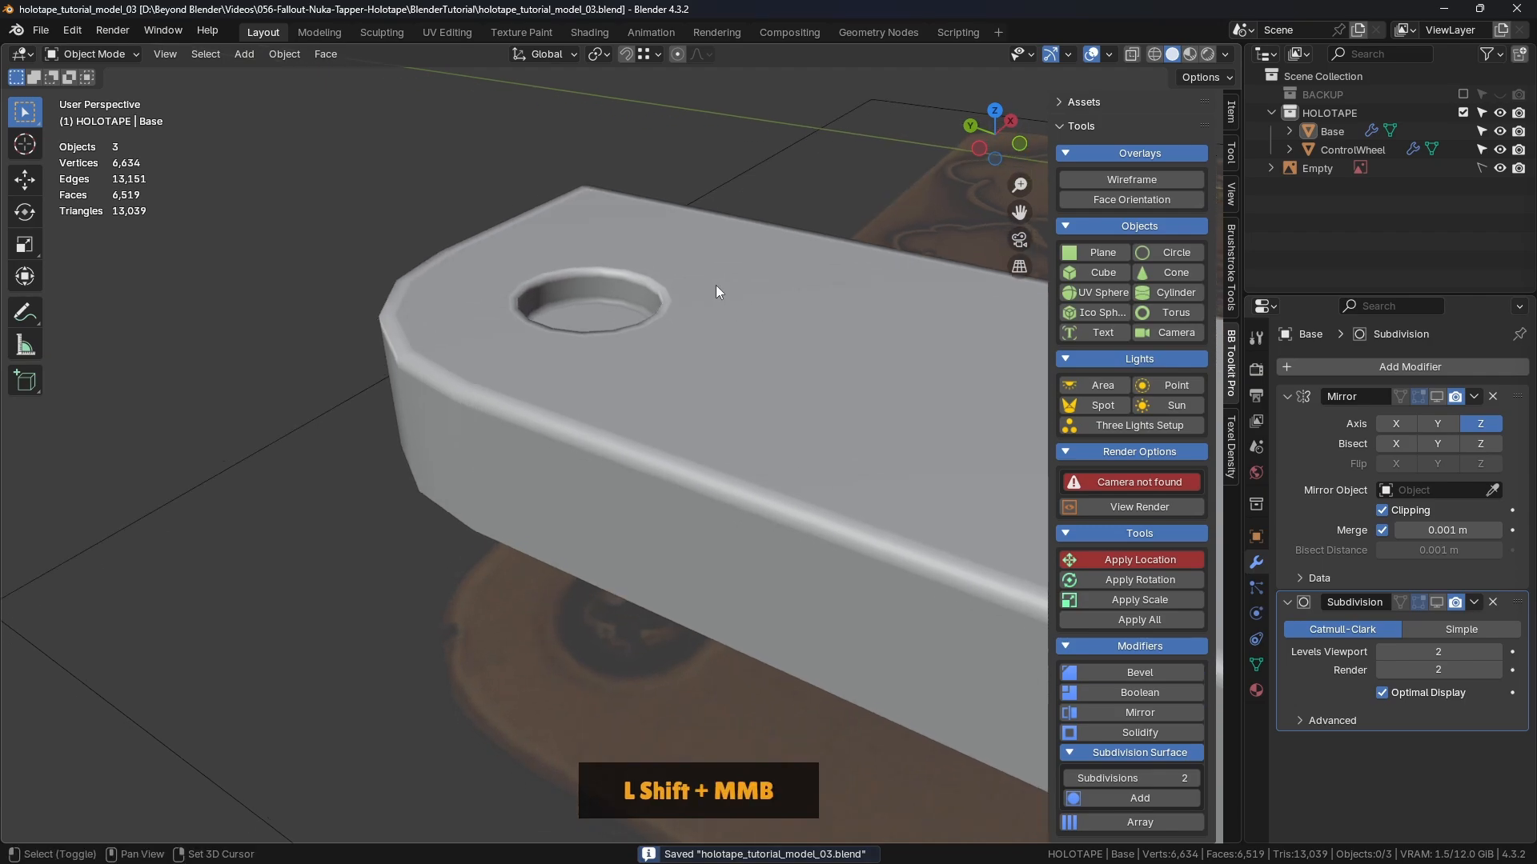
Step: Enable the Base's Subdivision modifier in the viewport and inspect the smoothed mesh
left_click(714, 286)
left_click(1435, 602)
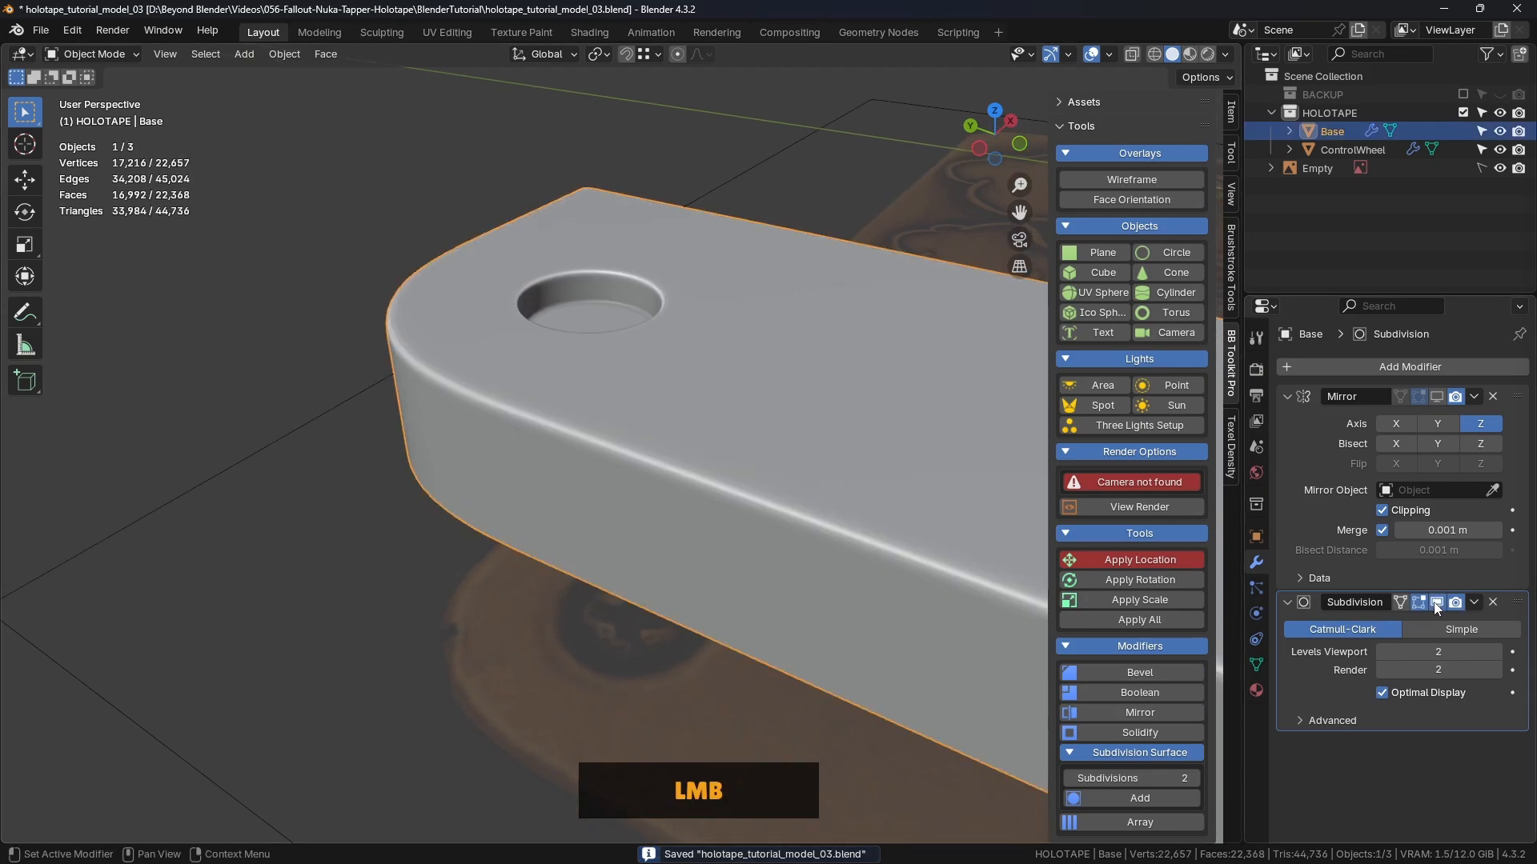
left_click(285, 381)
middle_click_drag(285, 382, 656, 288)
middle_click_drag(656, 288, 534, 310, "shift")
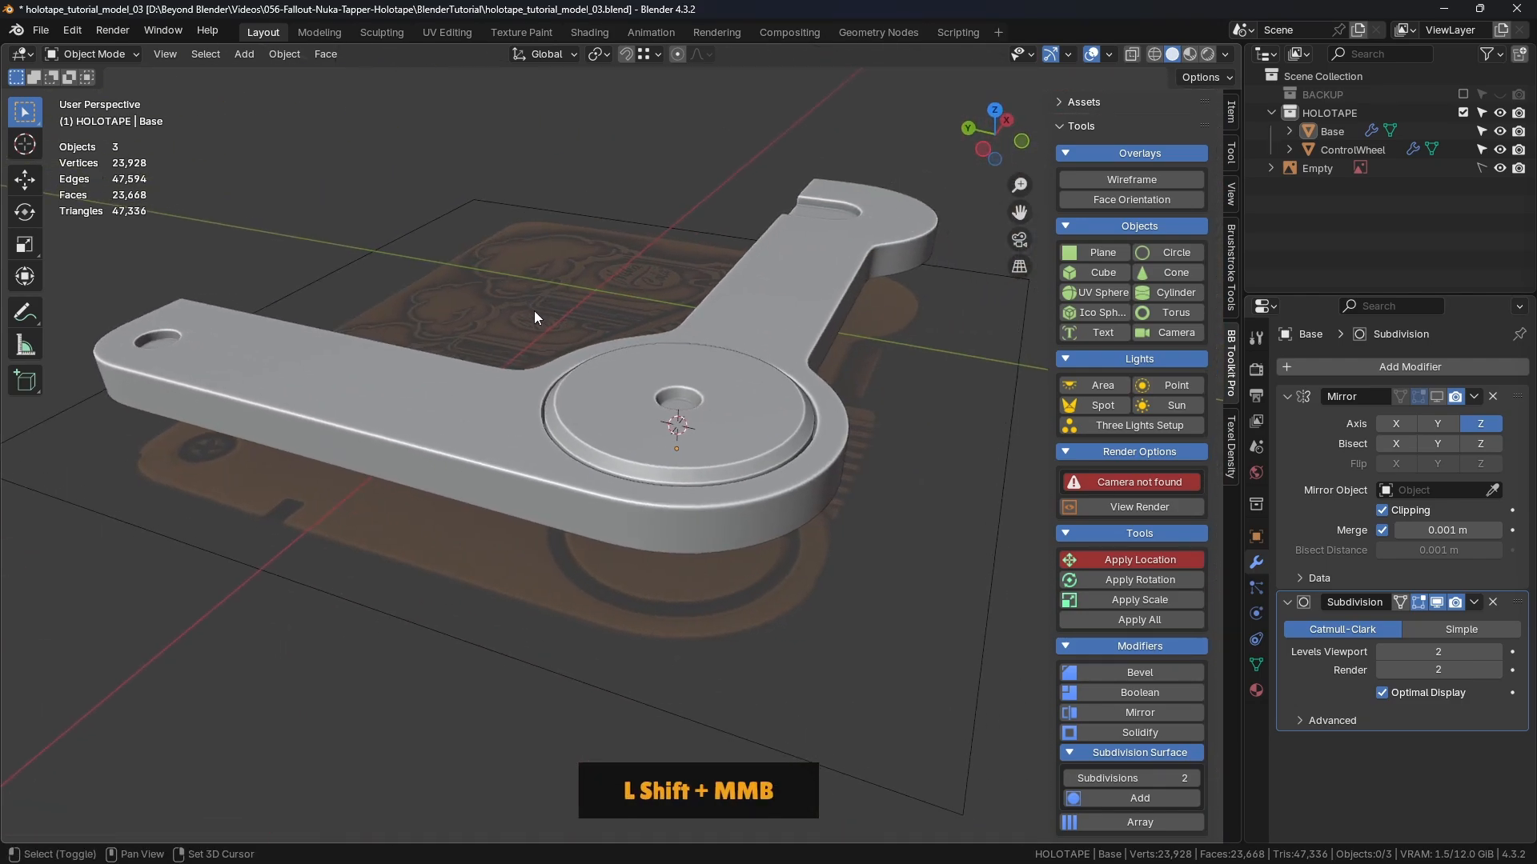
middle_click_drag(738, 324, 809, 377)
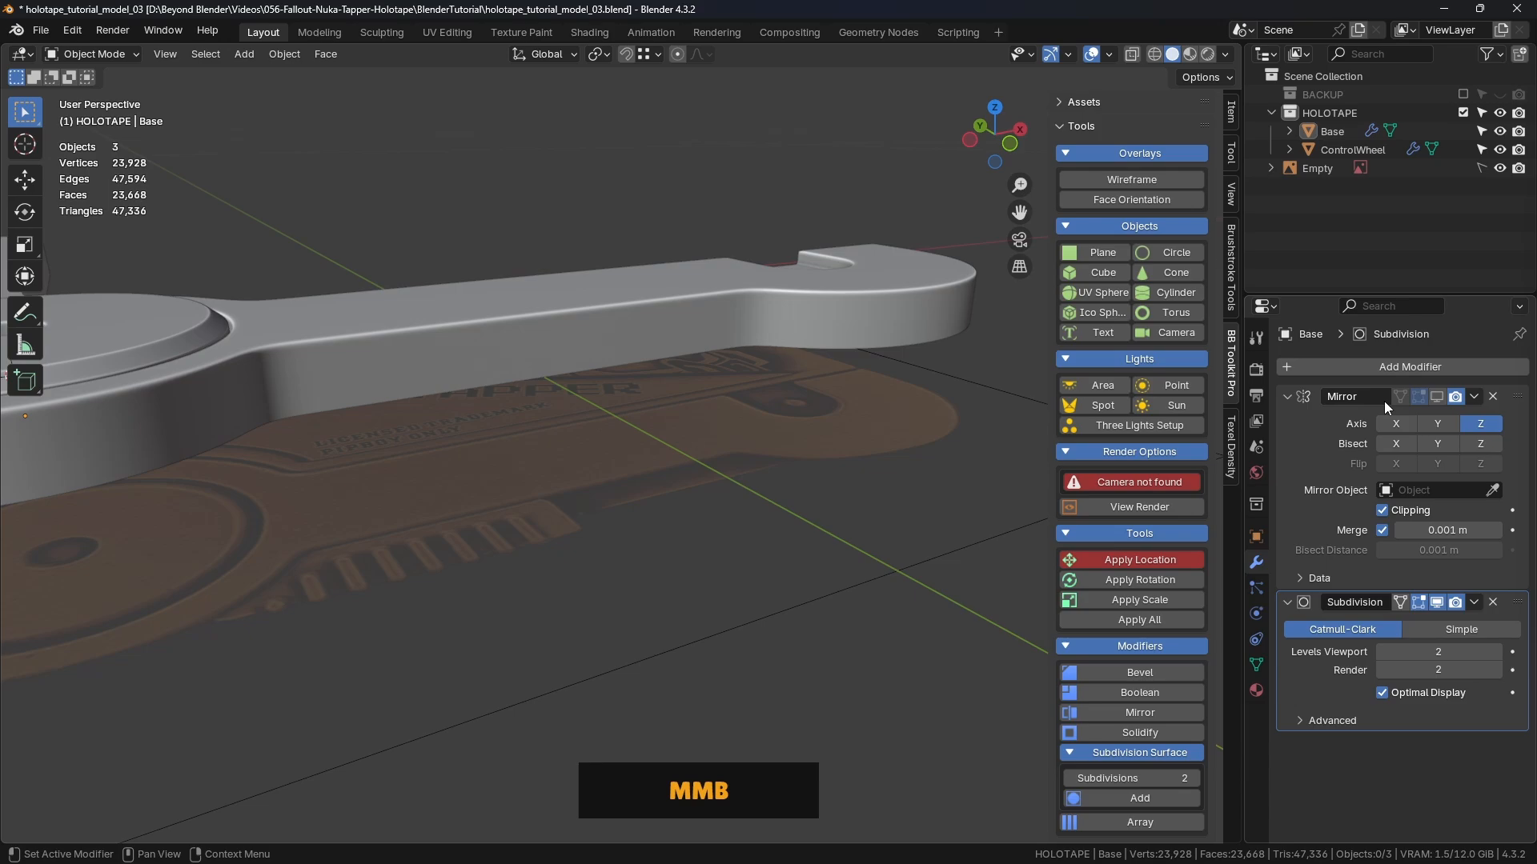
Step: Show the Mirror modifier result, reselect Base, and pick the Annotate tool
left_click(1437, 396)
middle_click_drag(669, 504, 669, 379, "shift")
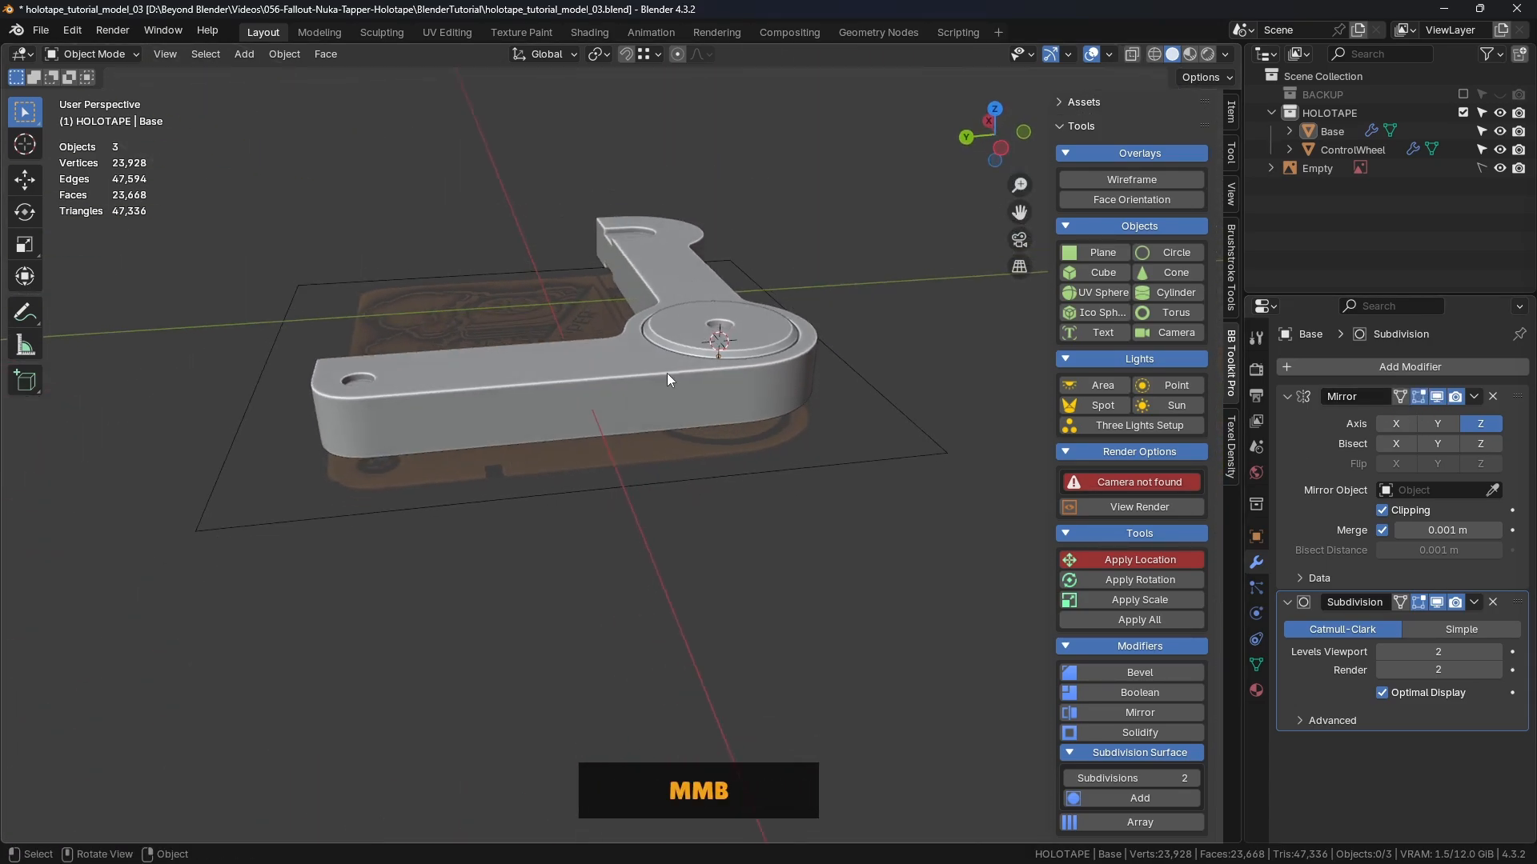
left_click(670, 380)
left_click(25, 311)
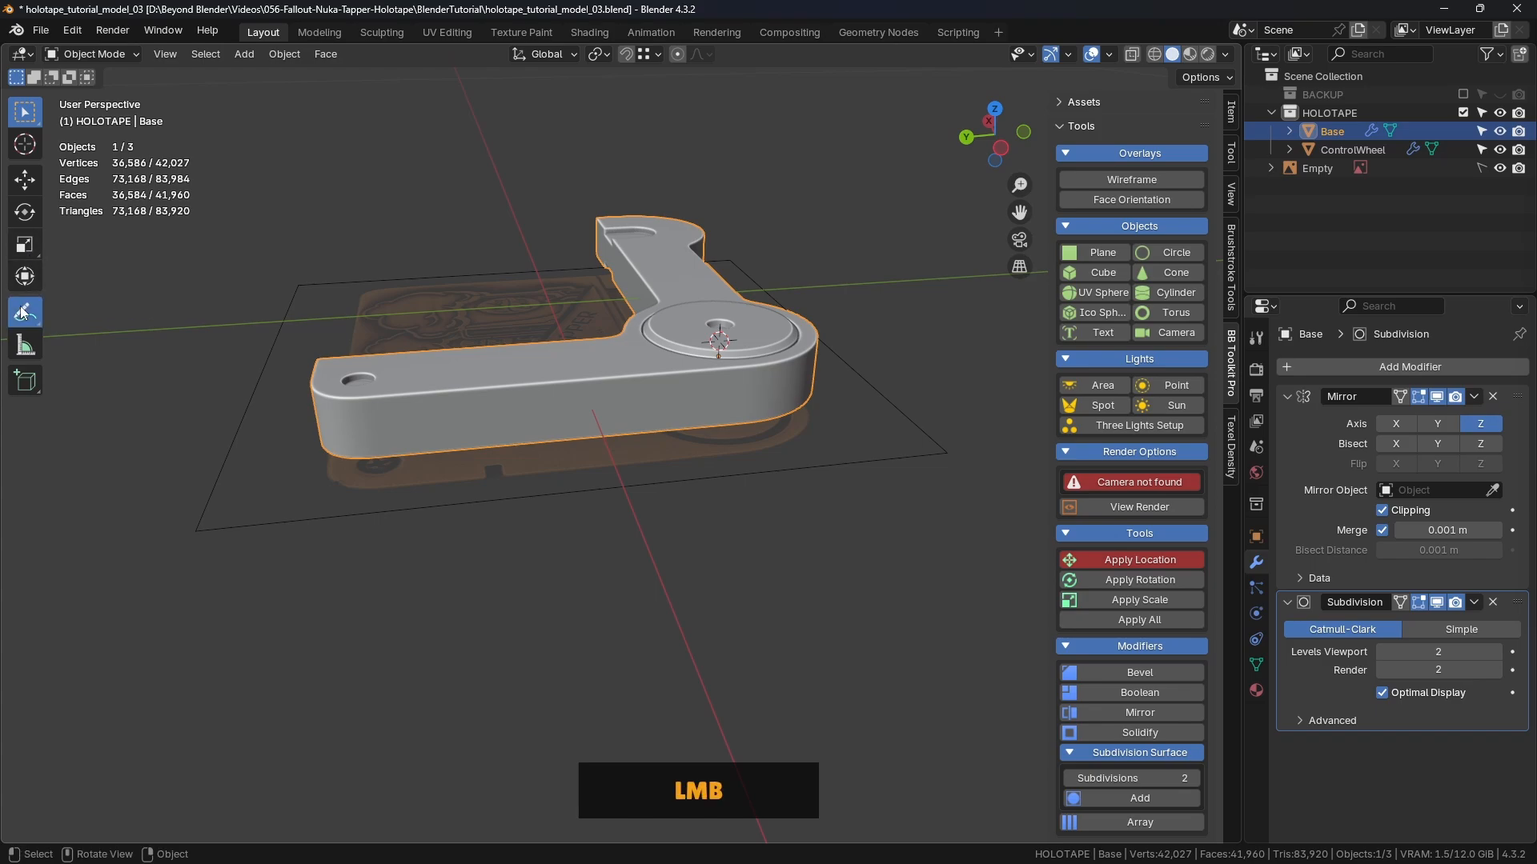
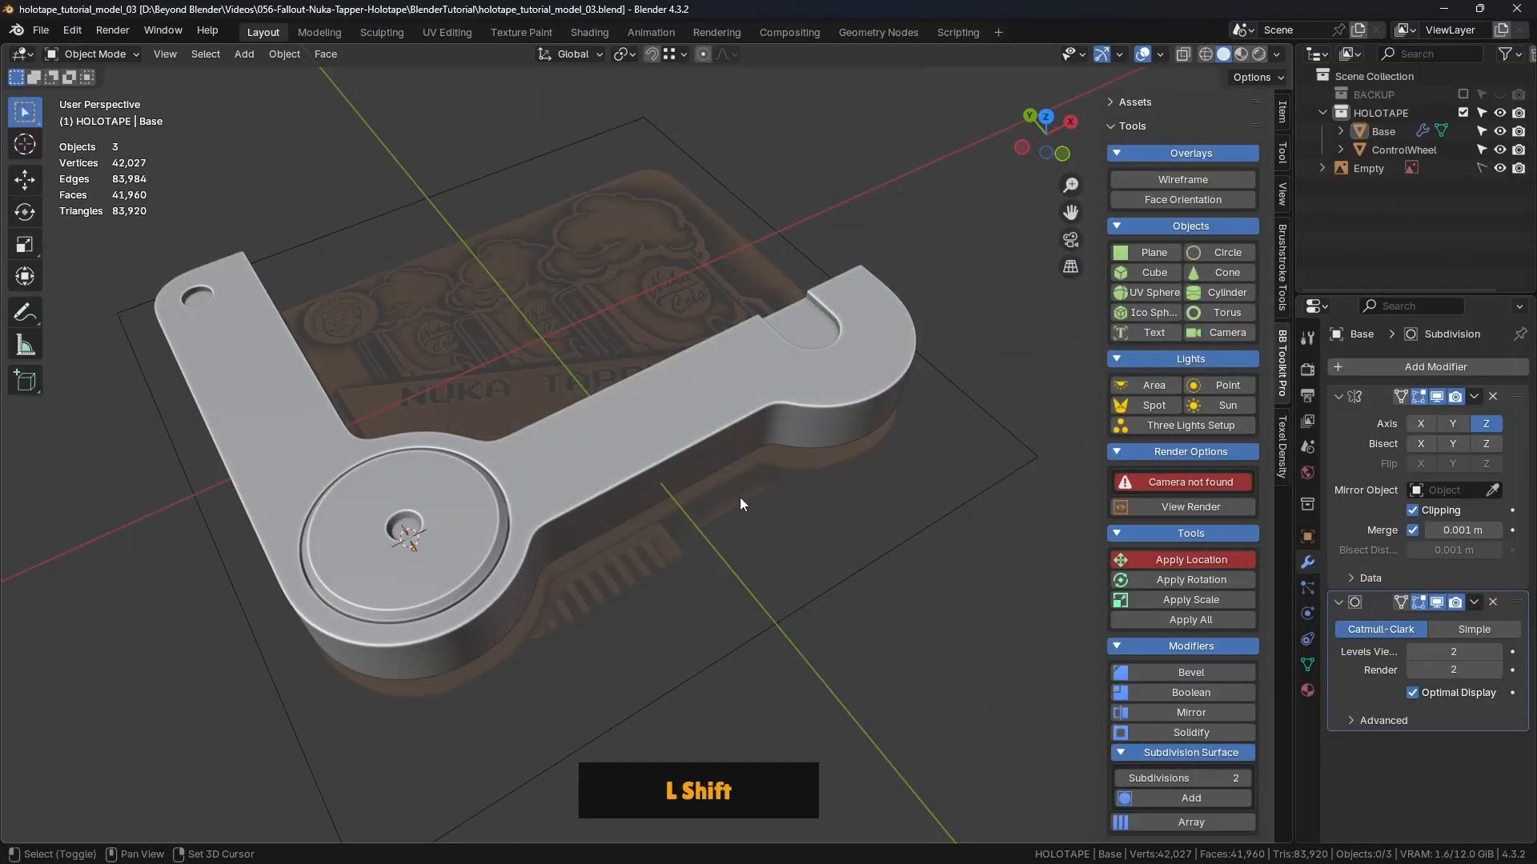
Step: Select the Base object, enter Edit Mode, and orbit around the notched rounded end
middle_click_drag(739, 497, 570, 354, "shift")
left_click(599, 309)
scroll(571, 301, "up", 4)
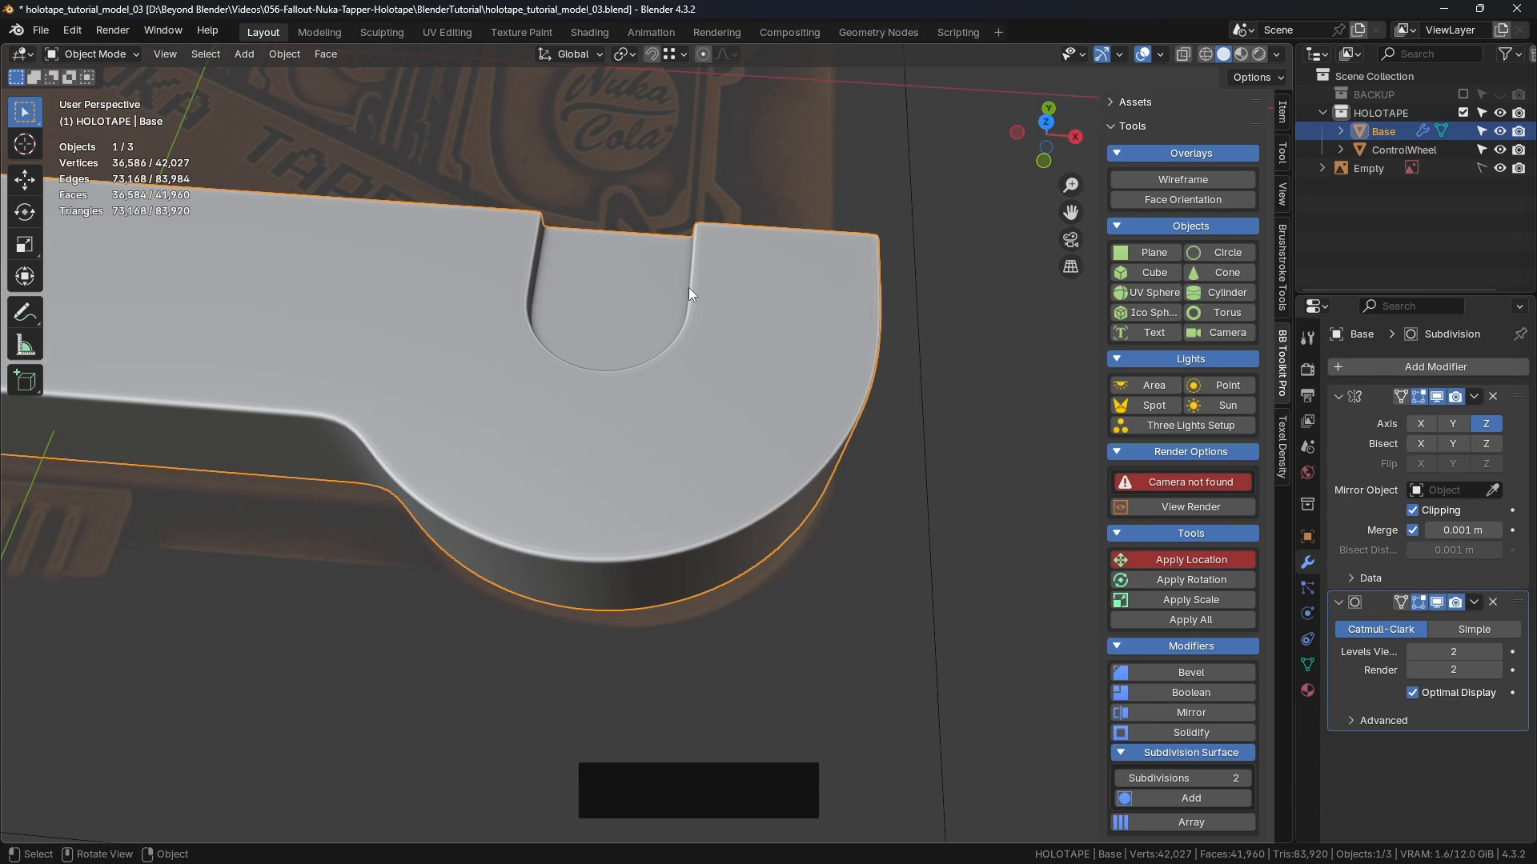
key("Tab")
left_click(708, 289)
middle_click_drag(690, 293, 646, 411)
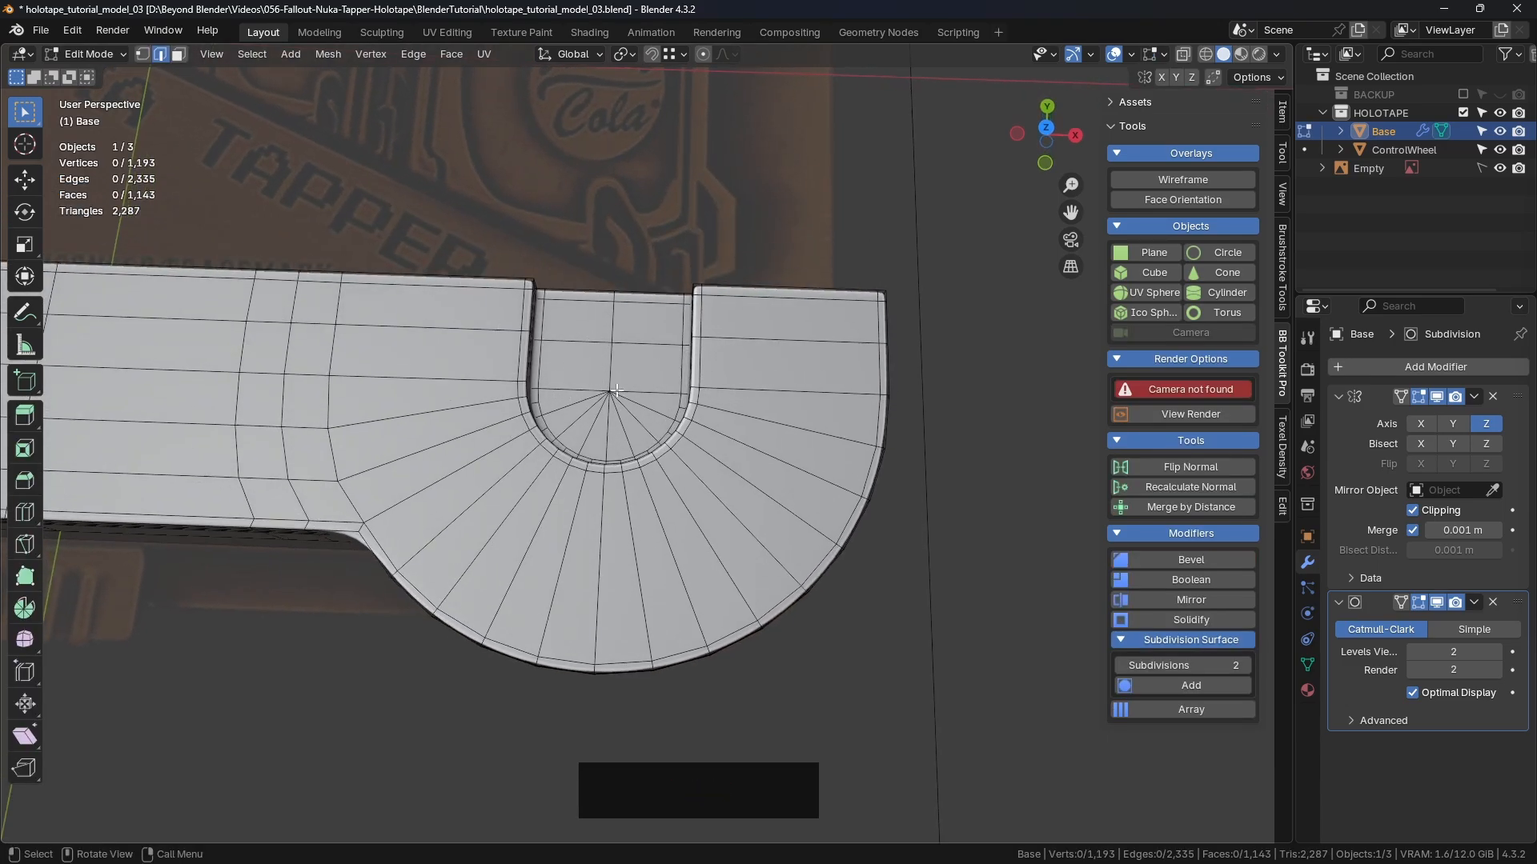
Step: Turn the view toward the rounded end, switch to vertex select, and pick two notch-top vertices
middle_click_drag(653, 383, 573, 408, "shift")
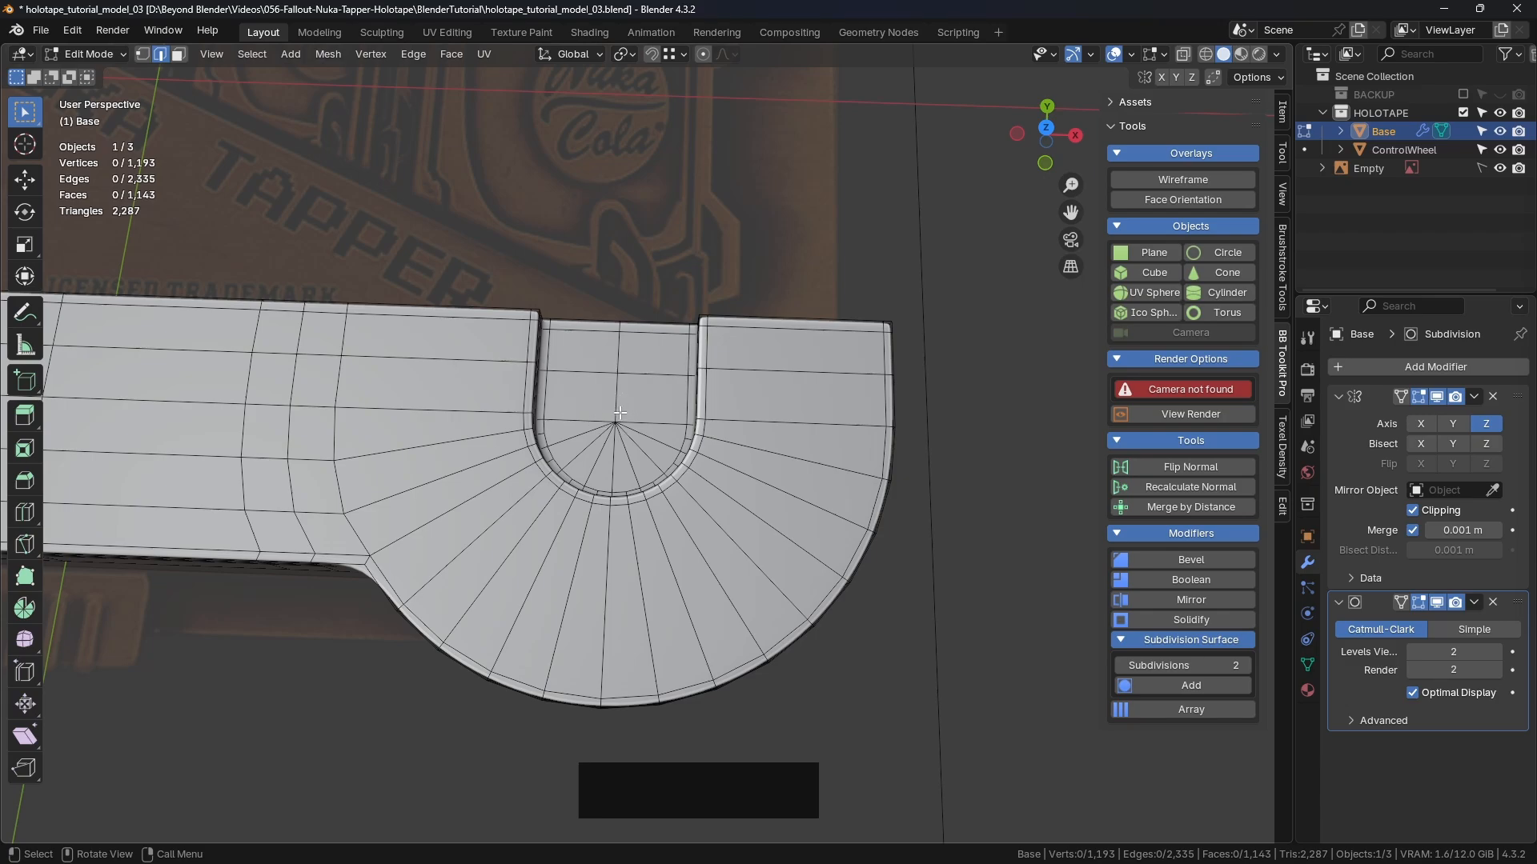
mouse_move(620, 413)
middle_mouse_down()
mouse_move(652, 463)
mouse_move(634, 429)
mouse_move(694, 362)
mouse_move(633, 432)
middle_mouse_up()
scroll(689, 366, "up", 1)
scroll(695, 361, "down", 4)
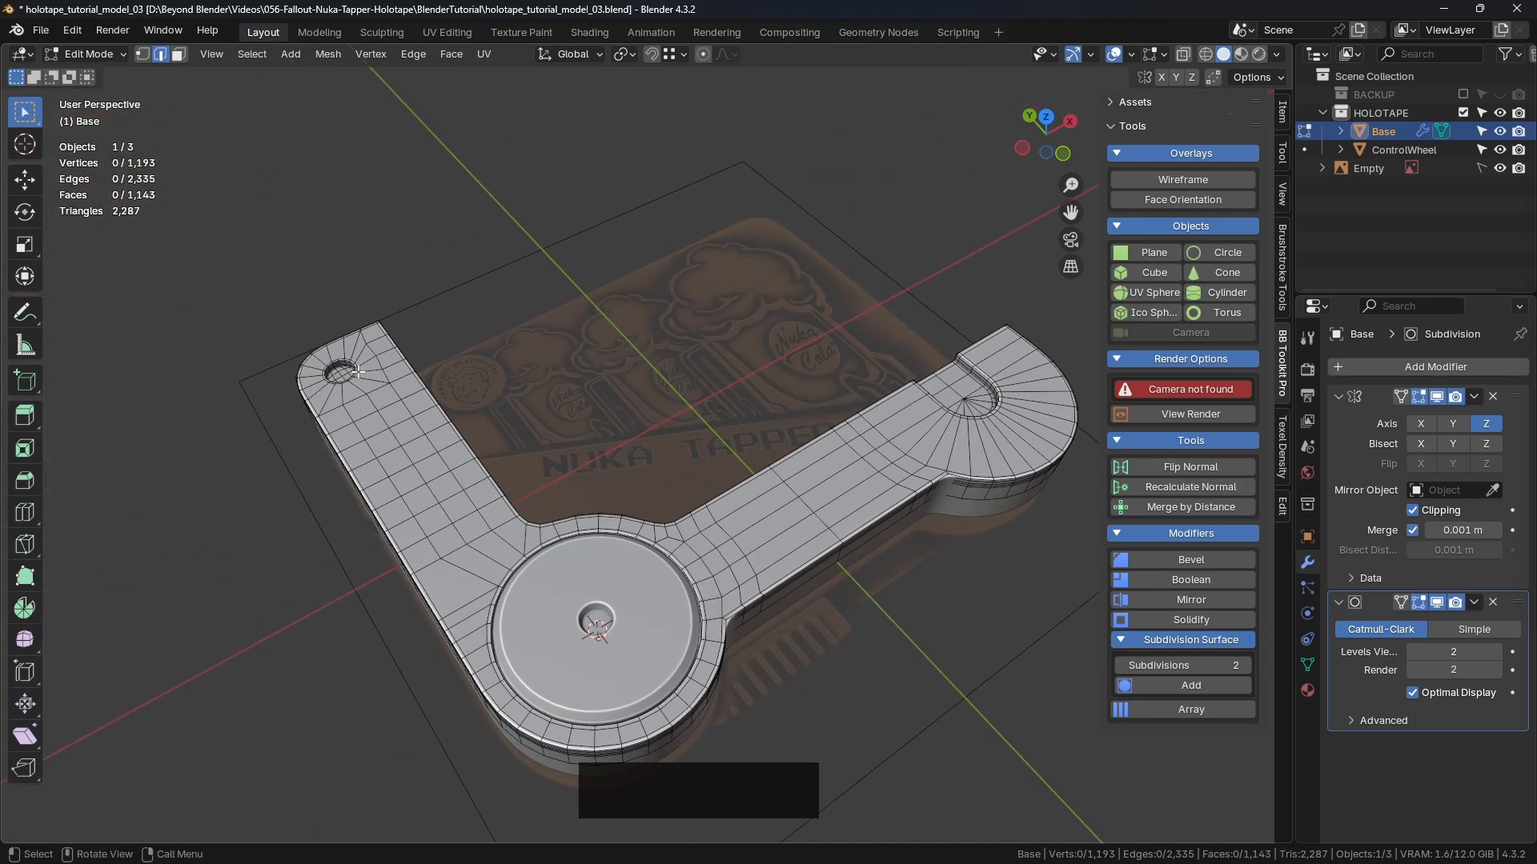
middle_click_drag(358, 371, 720, 413, "shift")
scroll(706, 413, "up", 3)
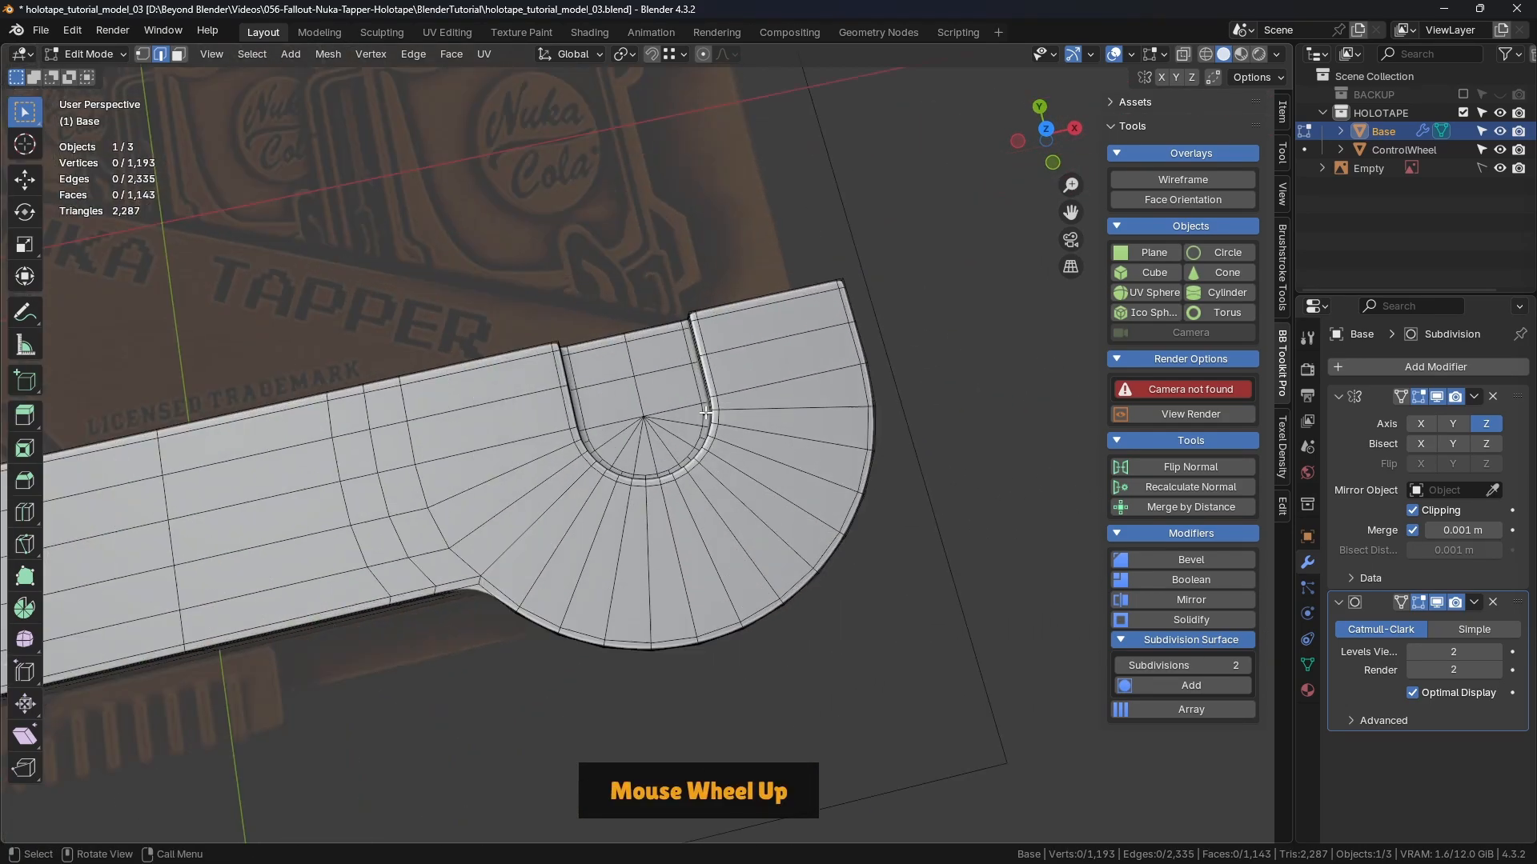
scroll(670, 410, "up", 3)
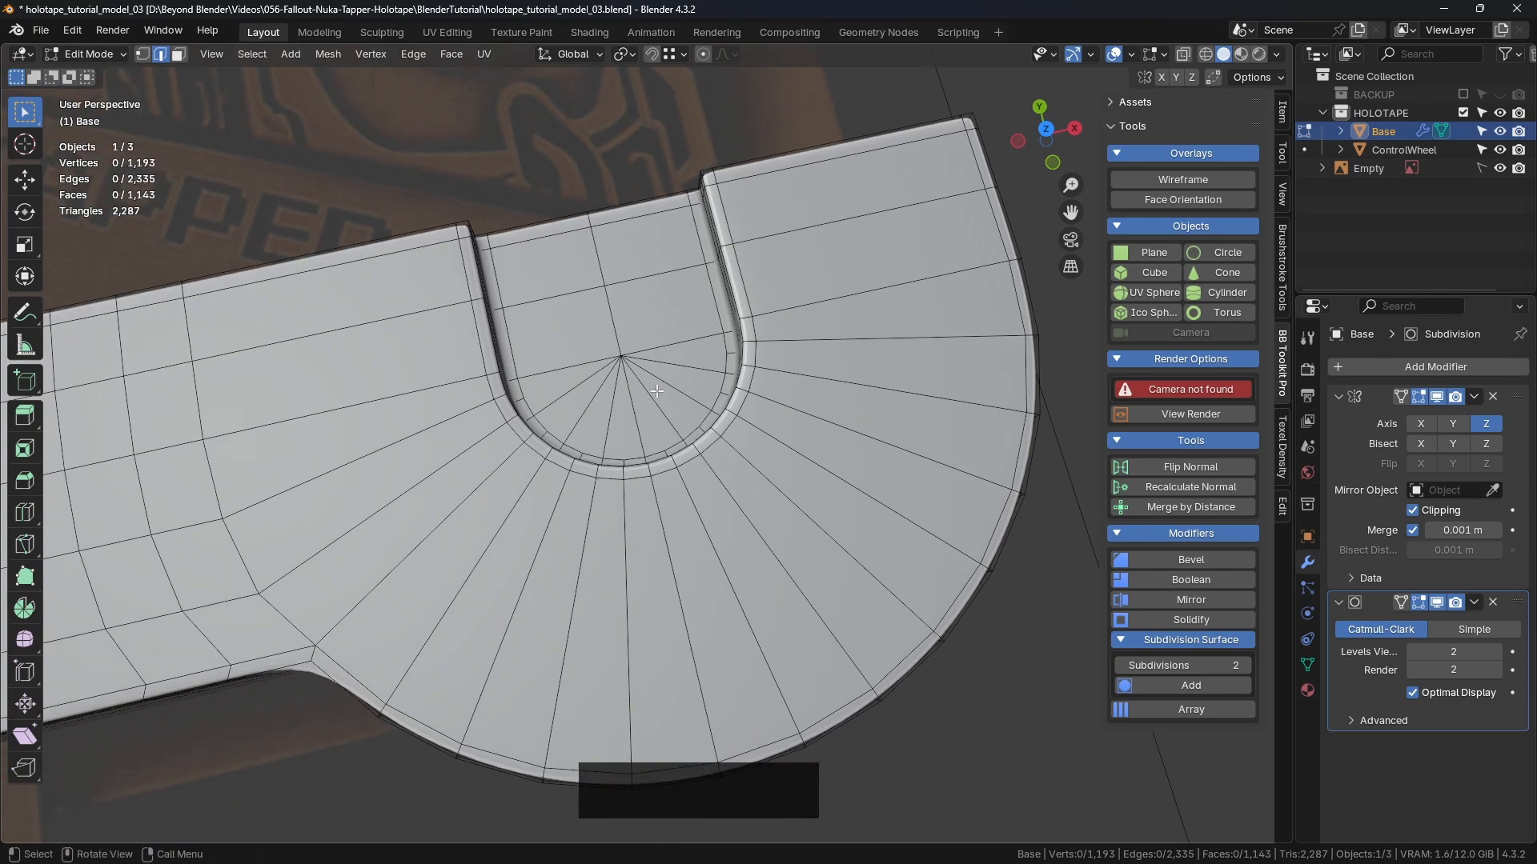
left_click(143, 53)
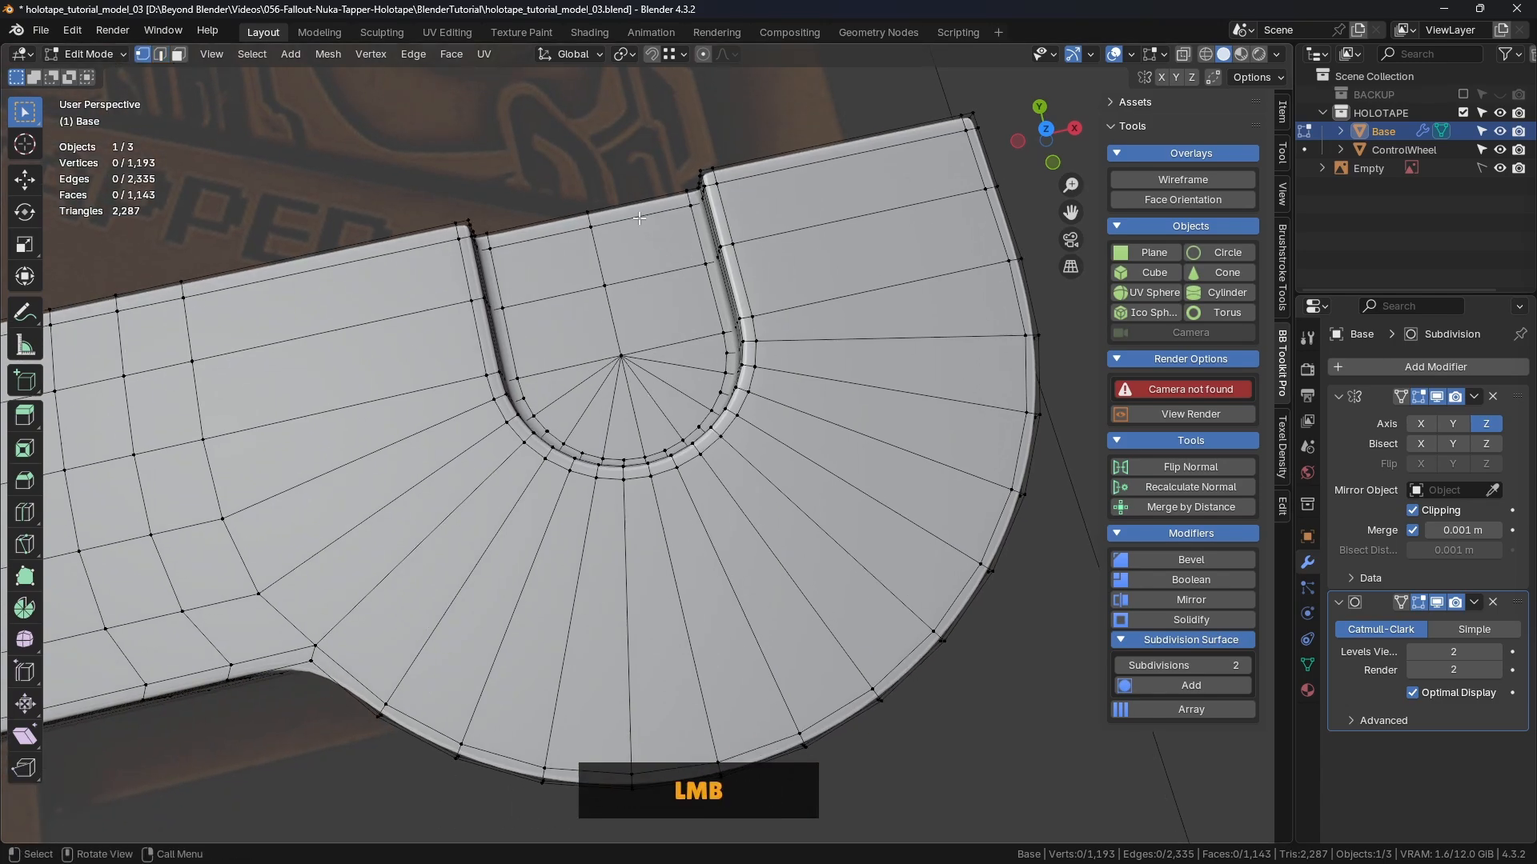
left_click(502, 307)
left_click(604, 288, "shift")
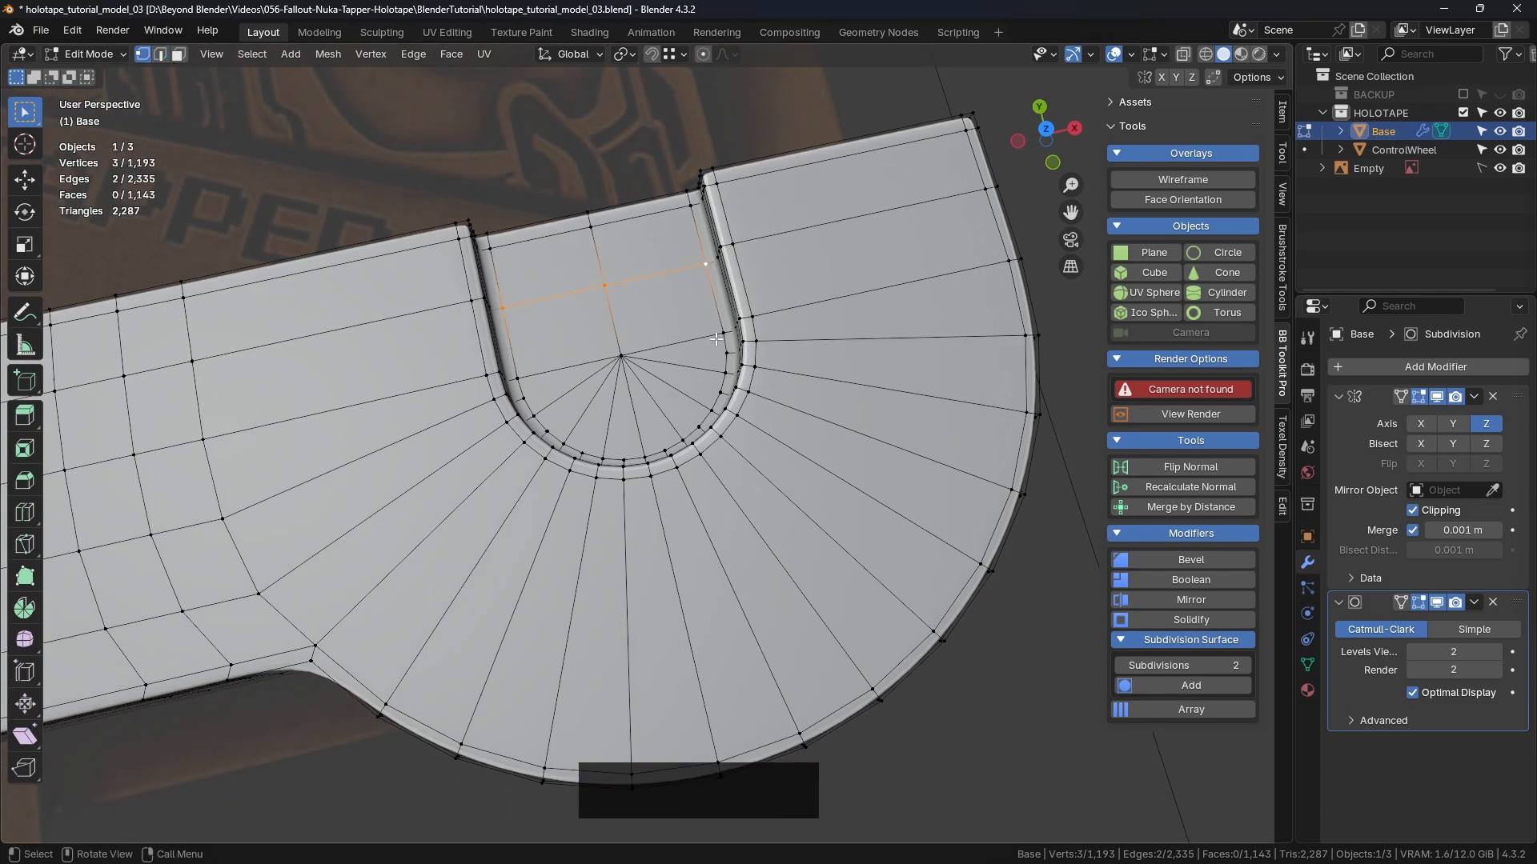
Step: Circle-select the vertices along the hole's rounded rim
scroll(641, 389, "up", 2)
scroll(641, 391, "up", 2)
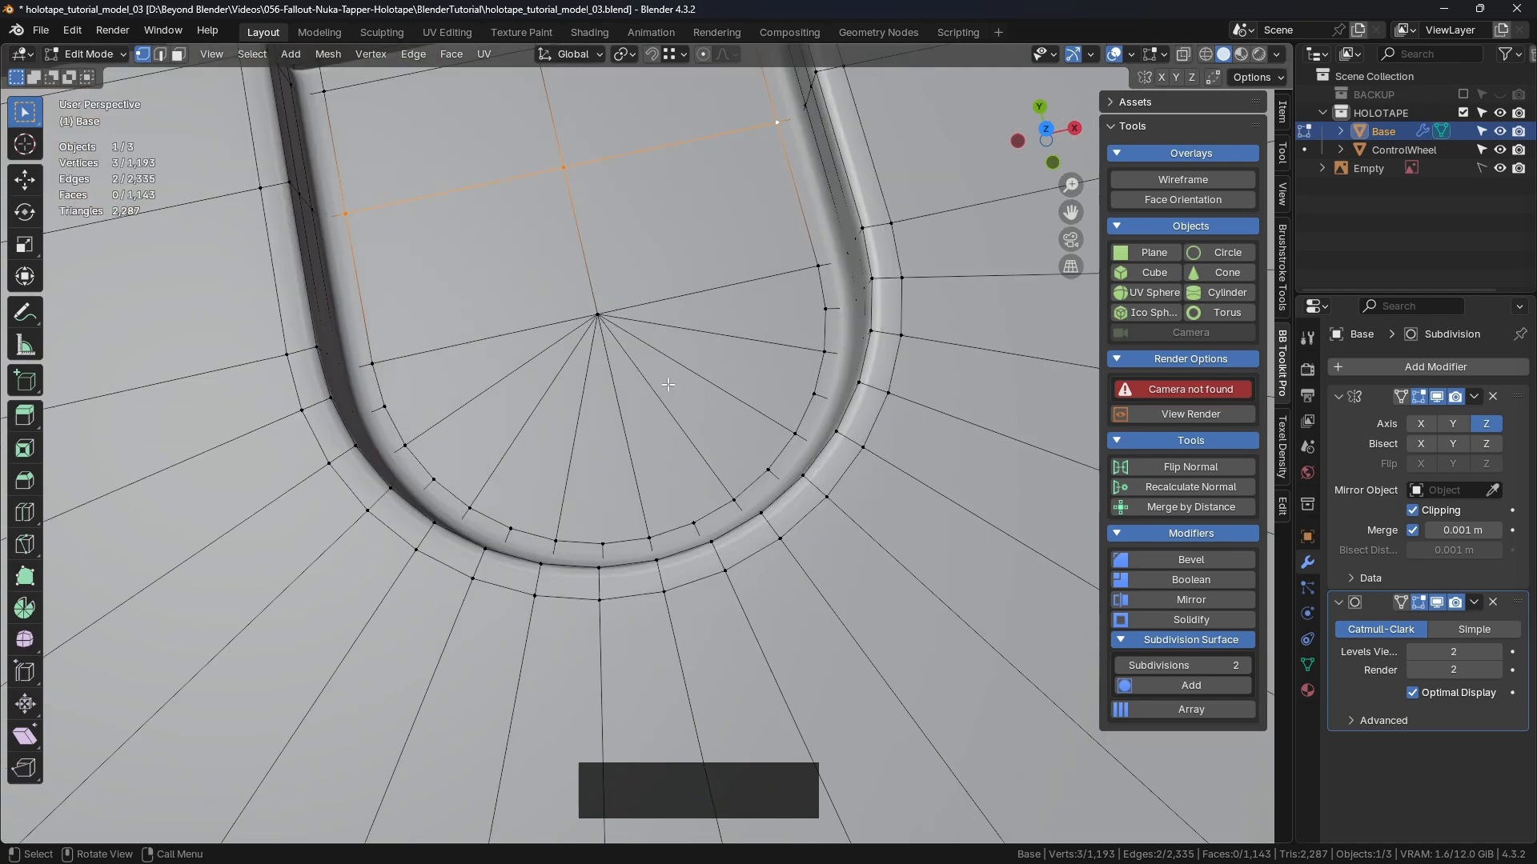
key("c")
scroll(760, 281, "down", 1)
scroll(760, 282, "up", 2)
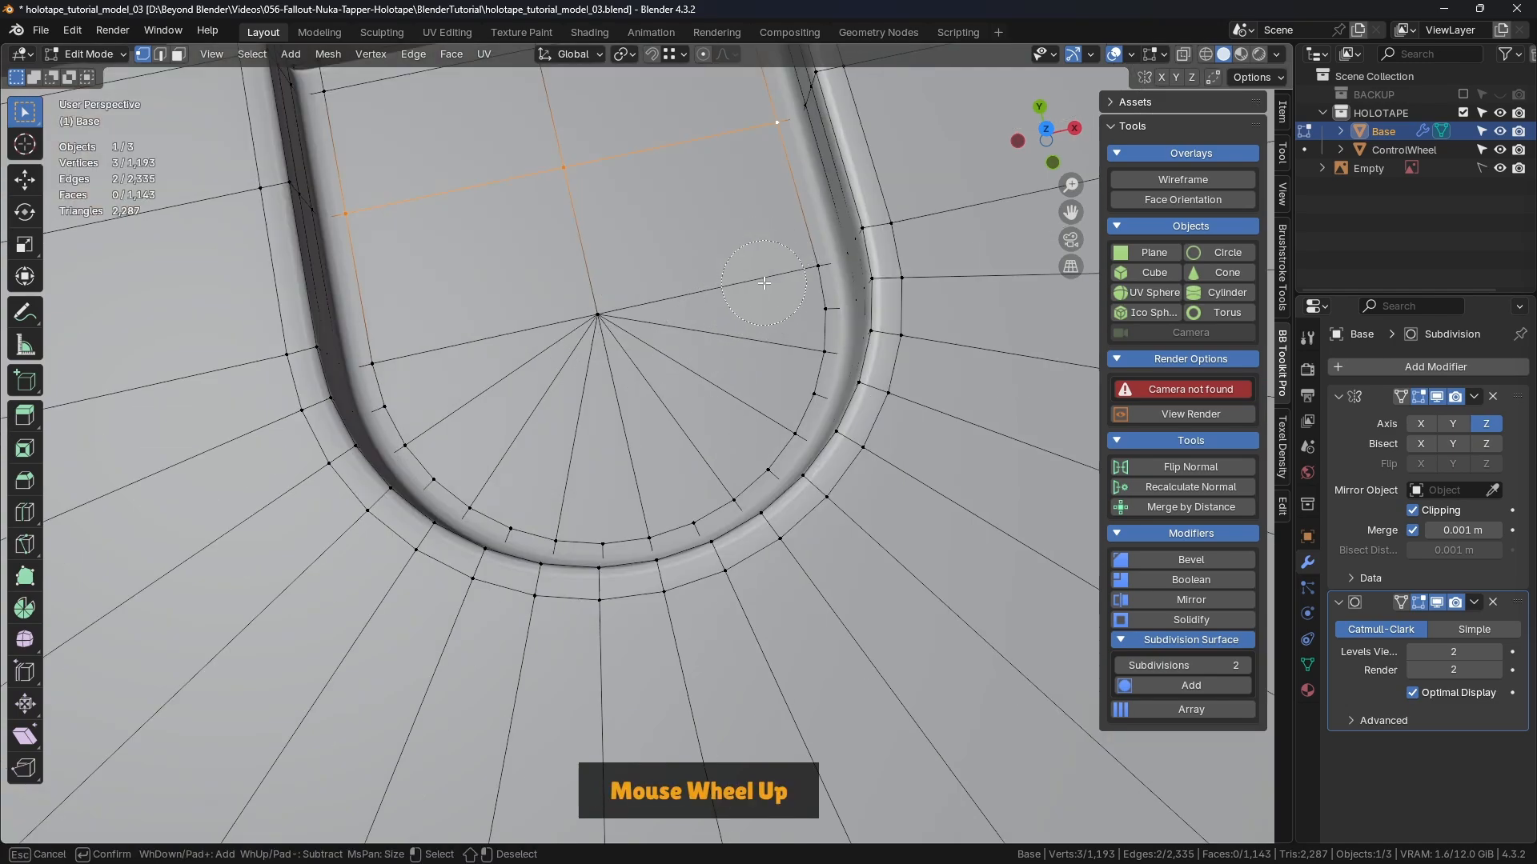
left_click(799, 296)
mouse_move(799, 295)
left_mouse_down()
mouse_move(809, 376)
mouse_move(708, 494)
mouse_move(540, 518)
mouse_move(430, 425)
mouse_move(403, 361)
mouse_move(397, 404)
left_mouse_up()
right_click(454, 337)
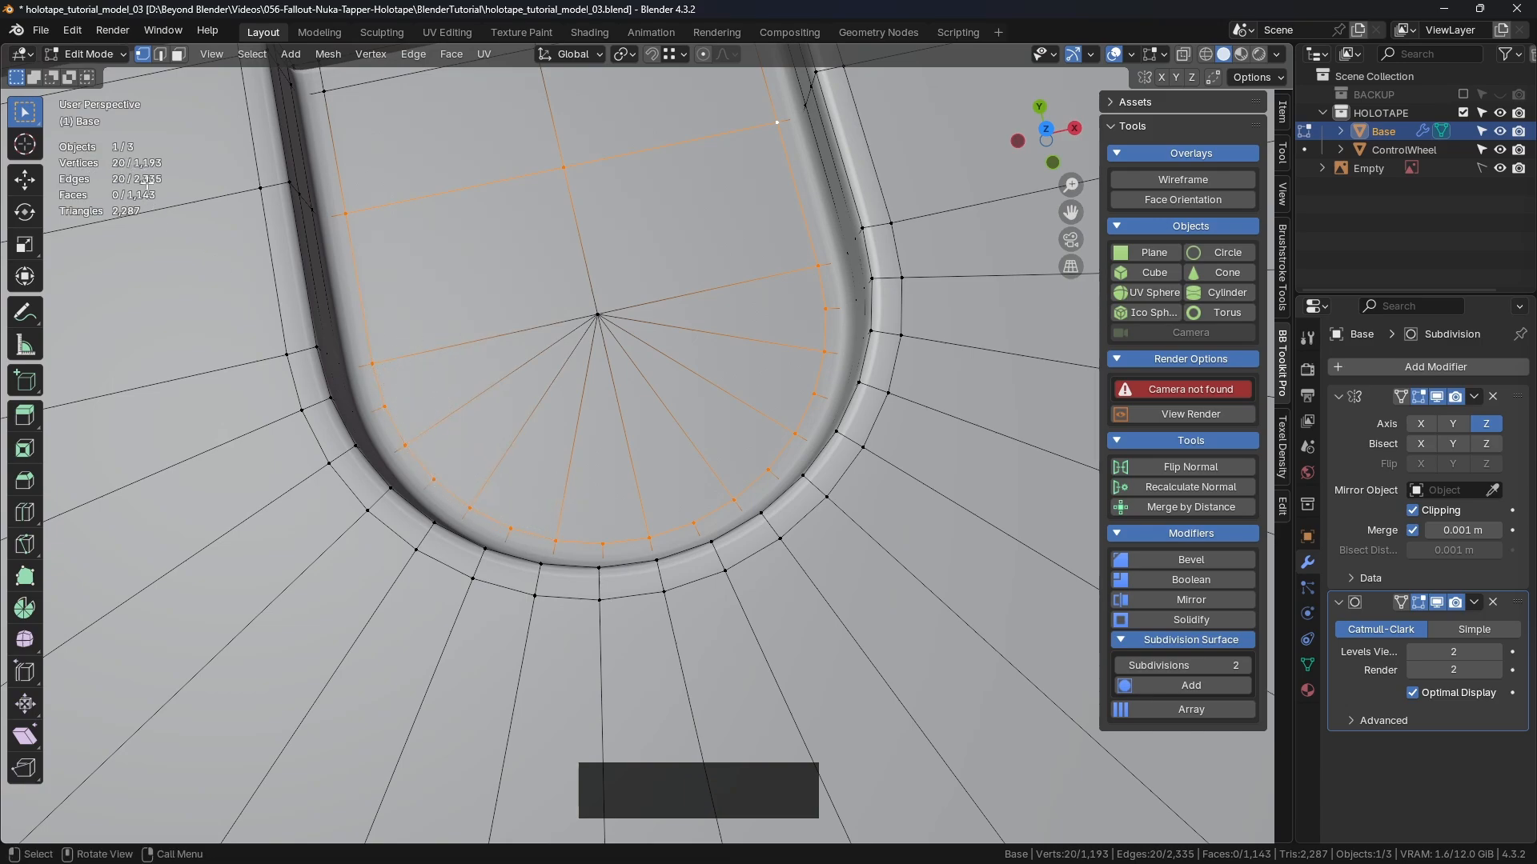
Step: Select only the fan's centre vertex and view it from the top
scroll(645, 369, "down", 4)
left_click(647, 372)
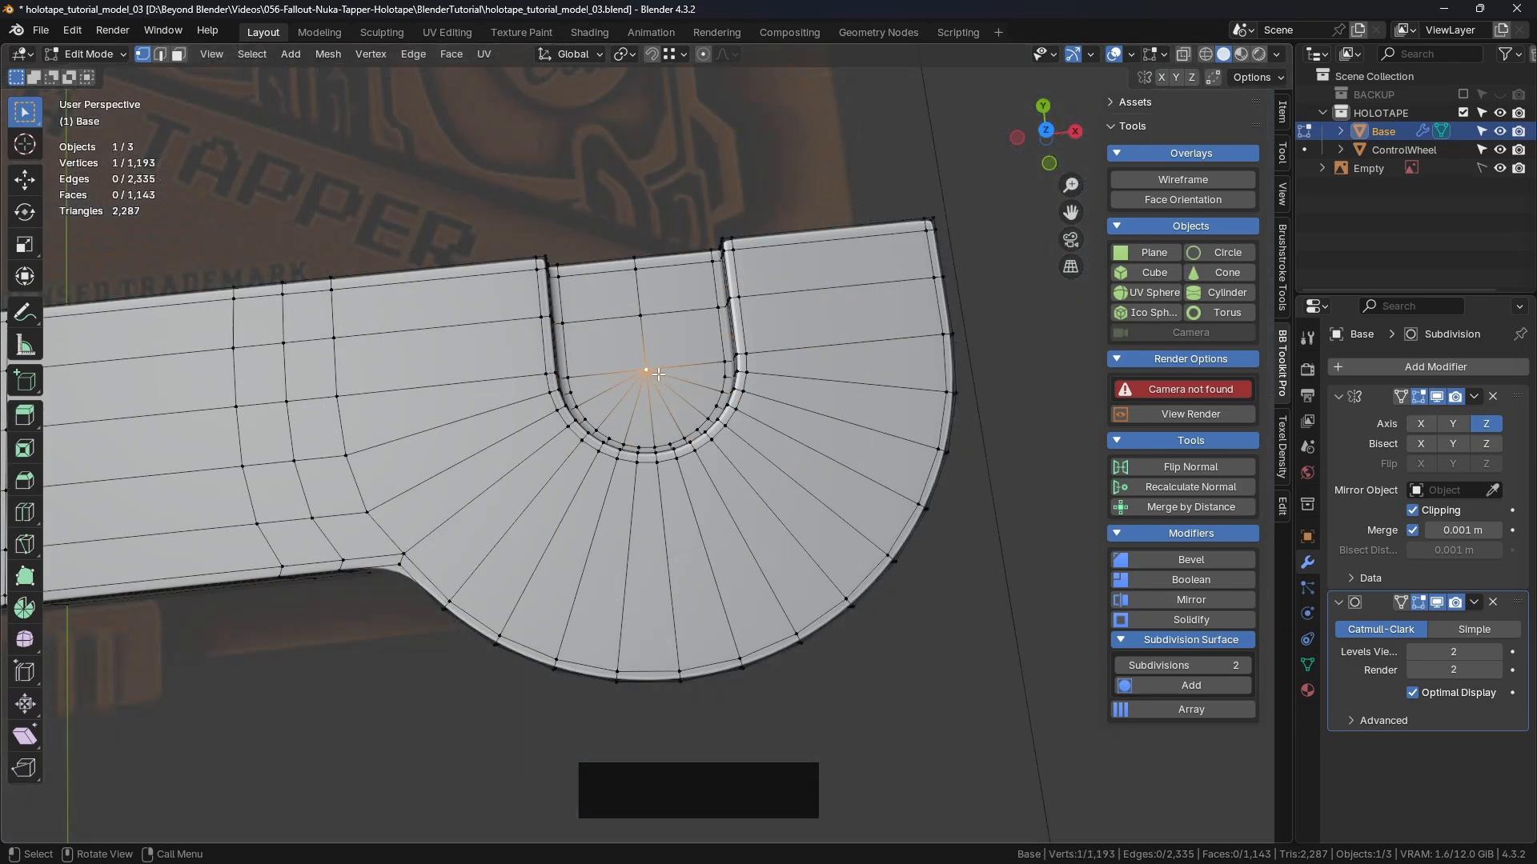
scroll(648, 369, "up", 2)
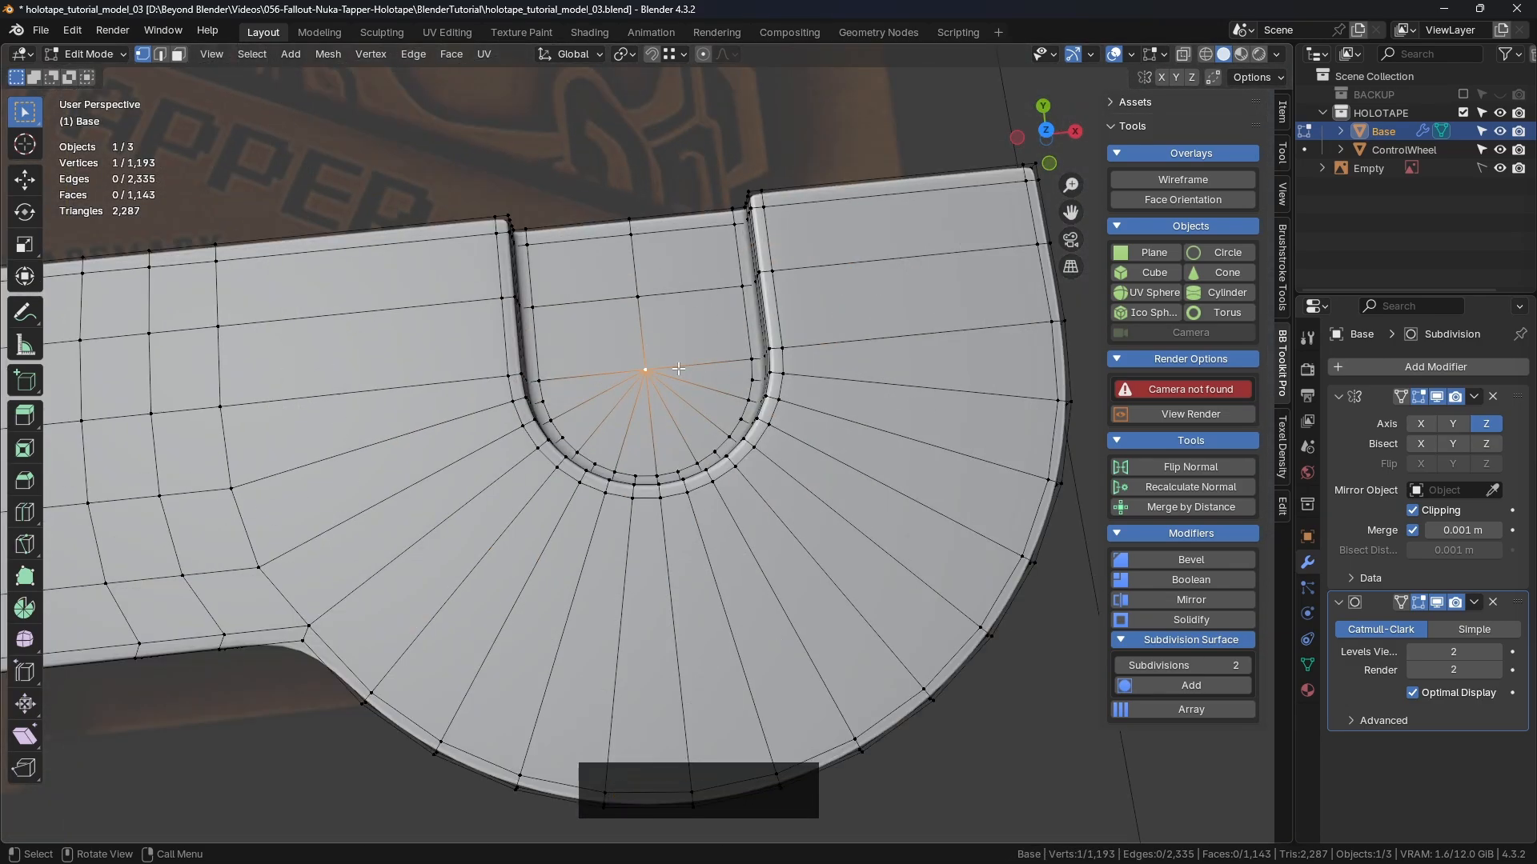
key("KP_7")
scroll(679, 369, "up", 3)
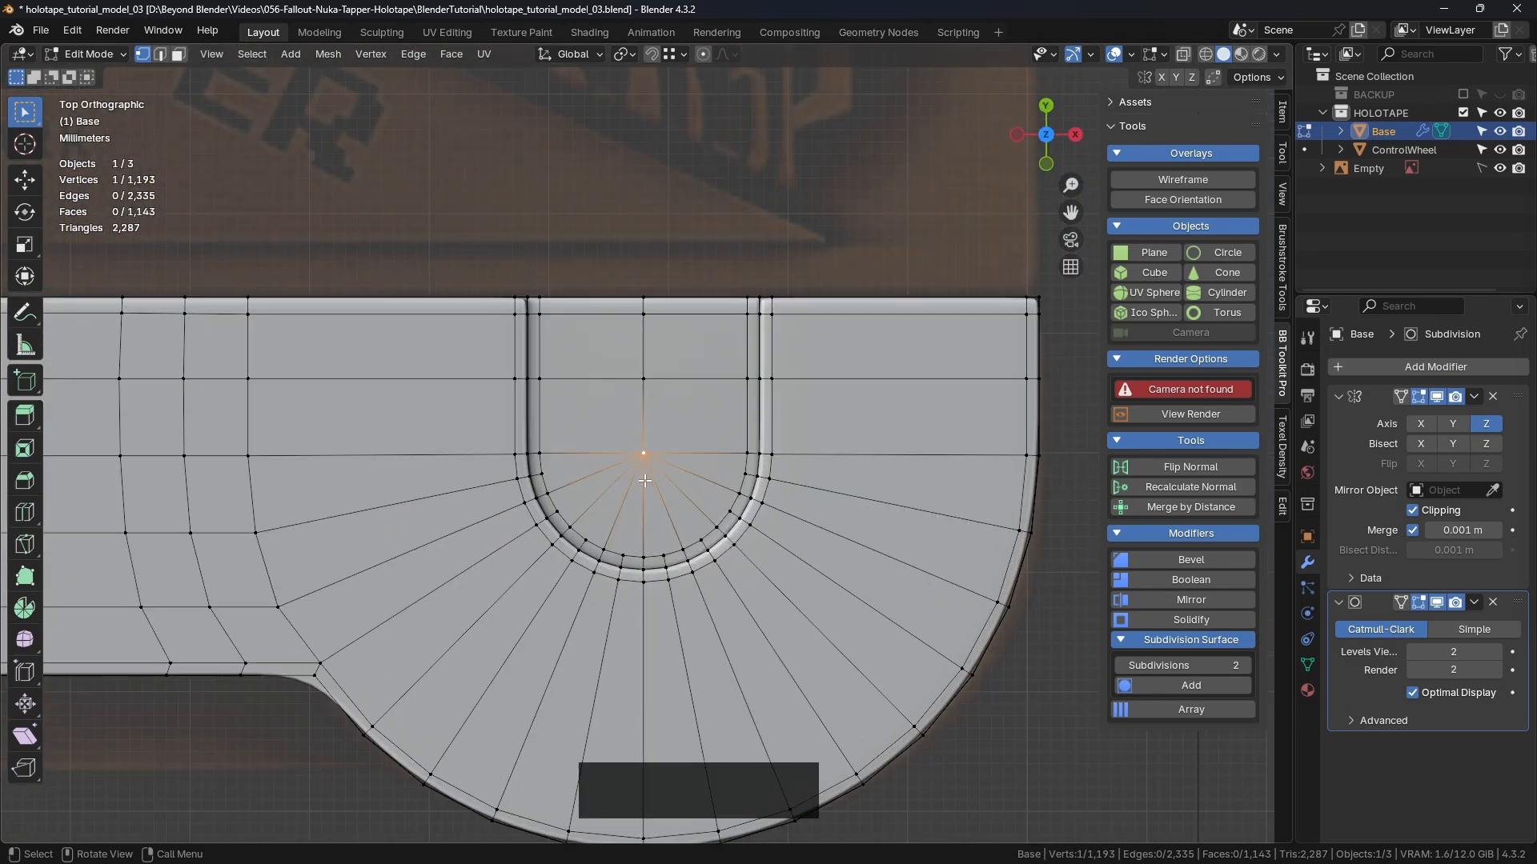
middle_click_drag(655, 321, 669, 351, "shift")
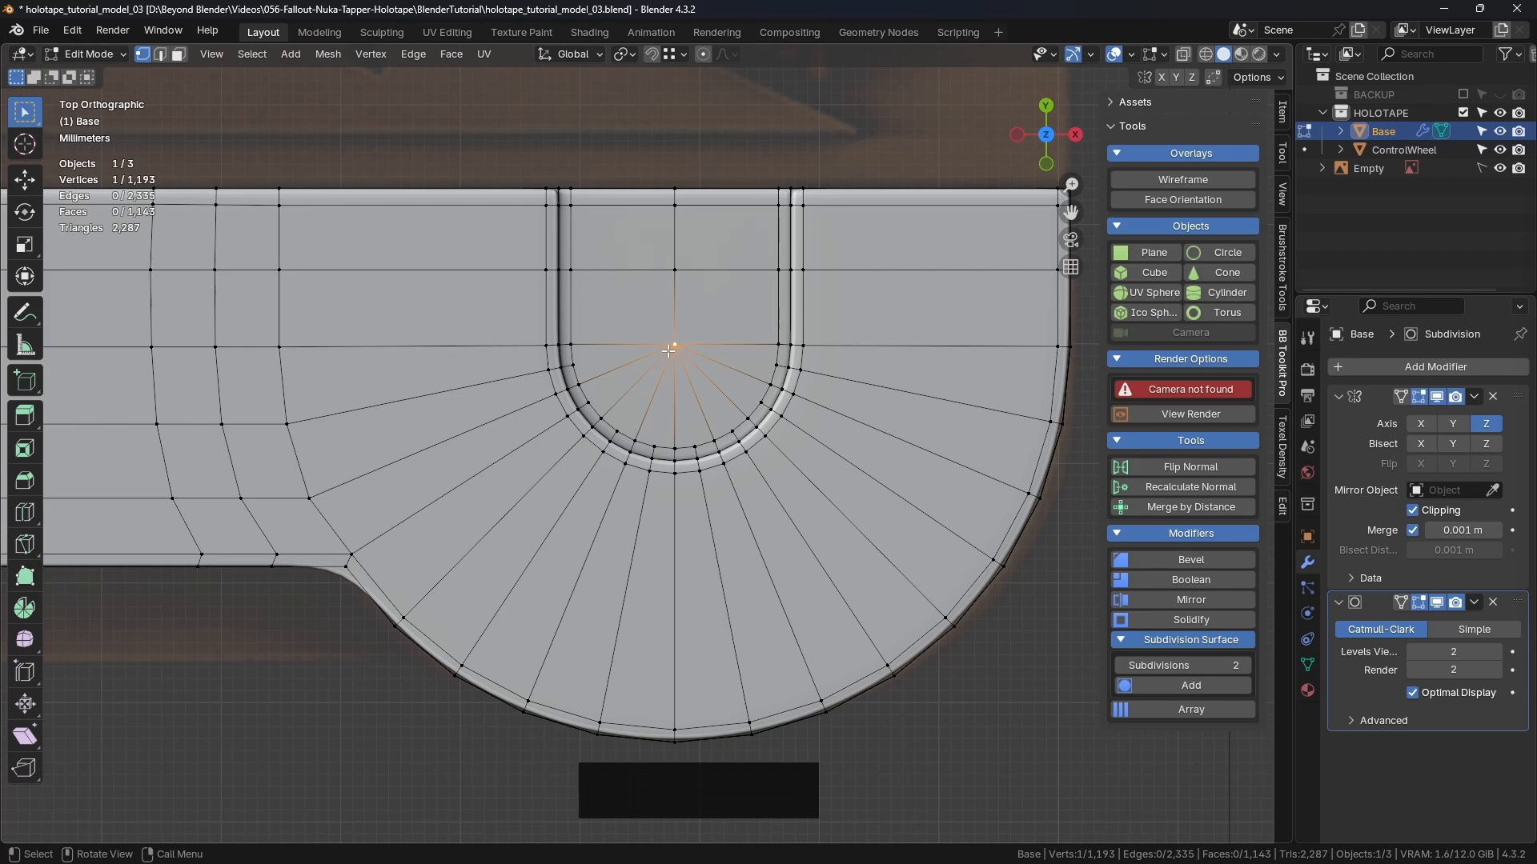
Step: Delete the centre vertex, opening a hole in the notch
key("x")
left_click(669, 309)
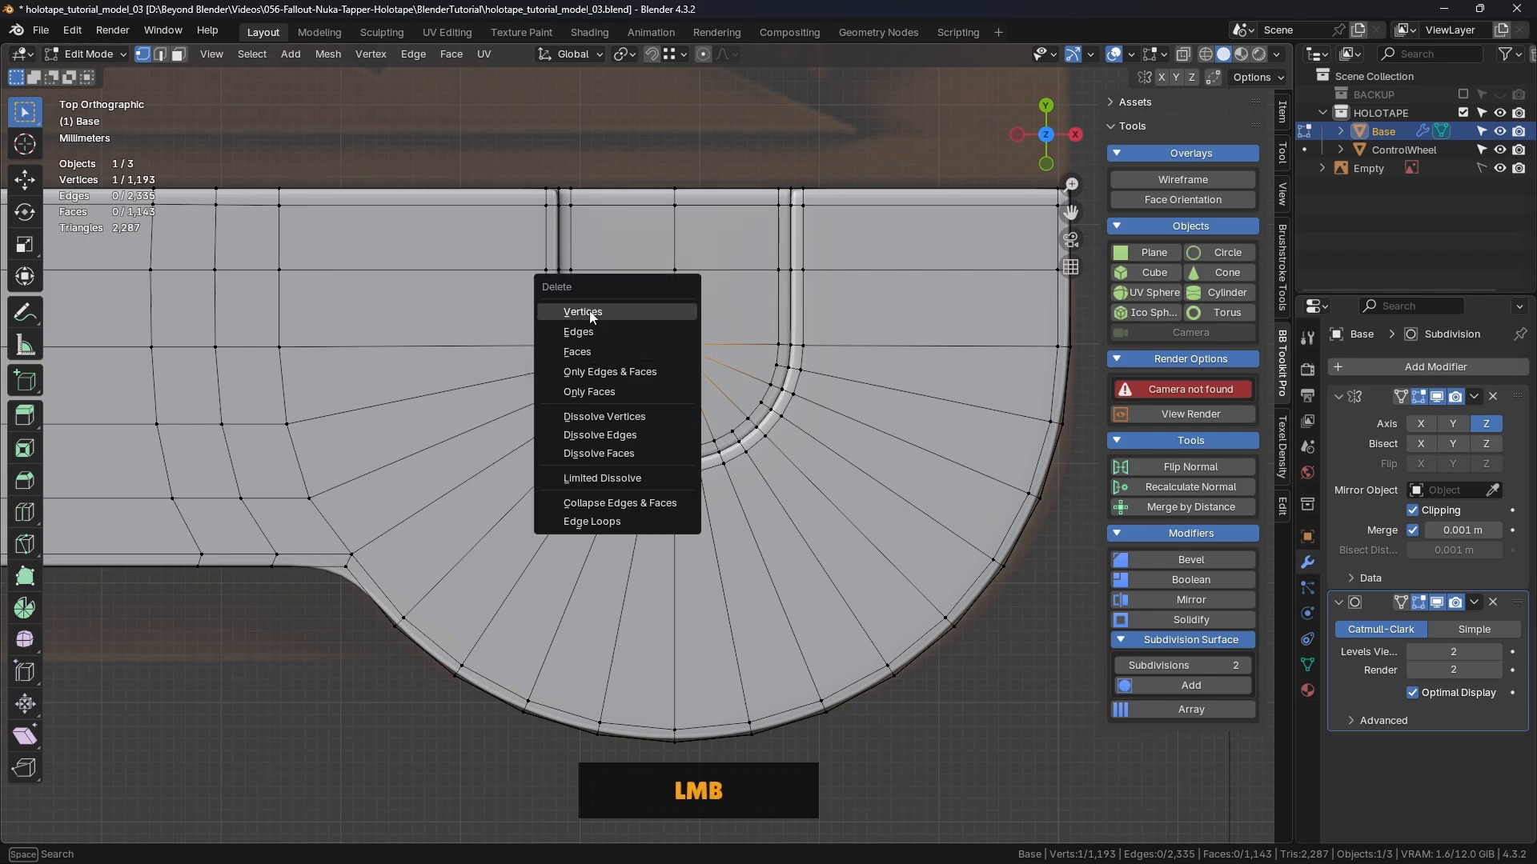
middle_click_drag(686, 424, 808, 344)
scroll(749, 342, "down", 5)
Step: Turn off the Subdivision and Mirror modifiers' edit-mode display
left_click(1419, 601)
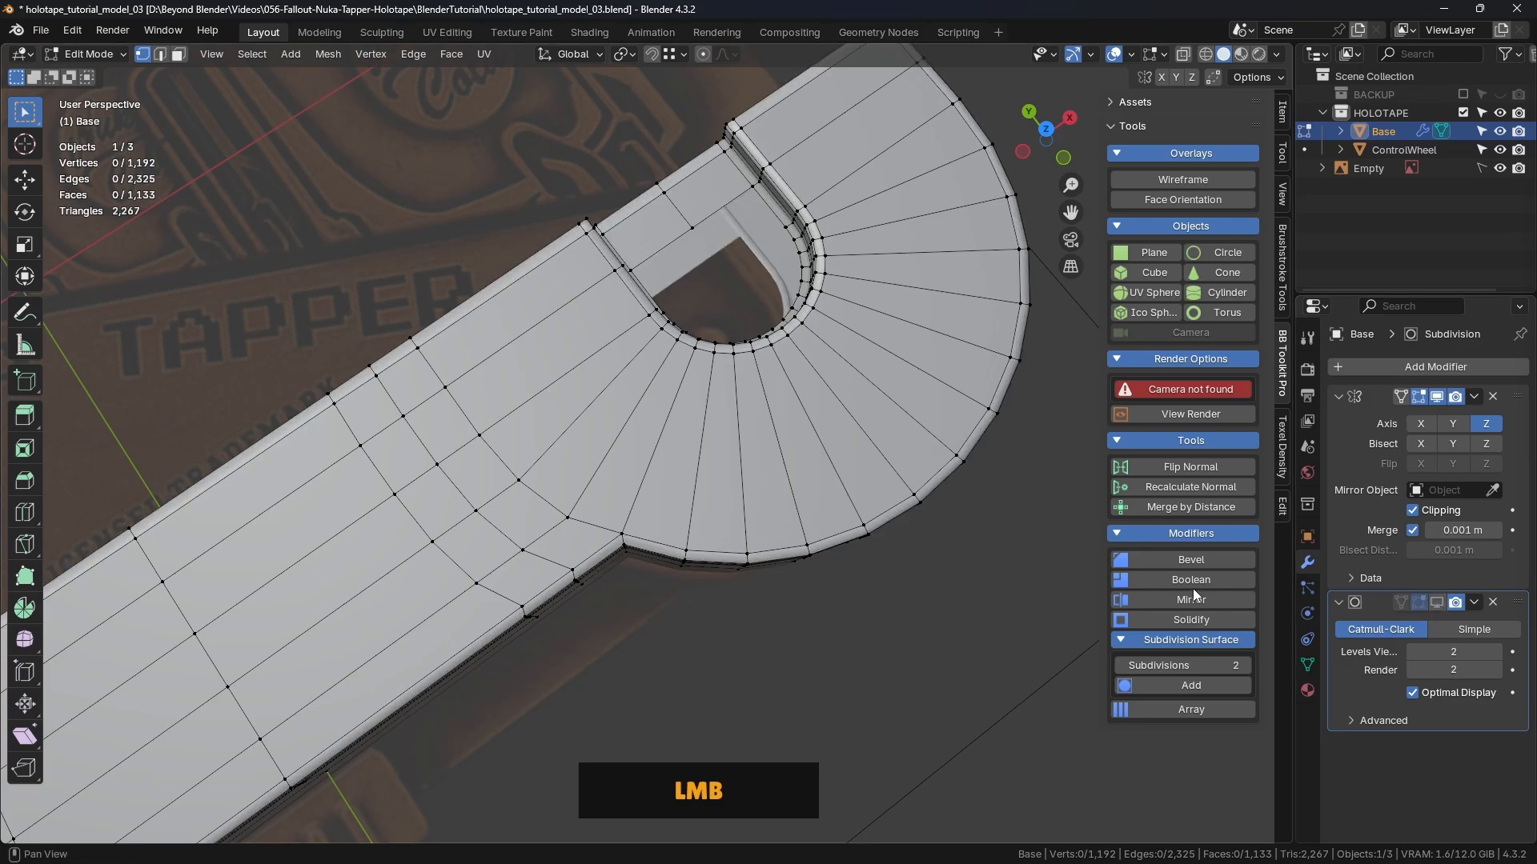
left_click(1438, 400)
middle_click_drag(745, 344, 757, 346, "shift")
scroll(673, 391, "up", 2)
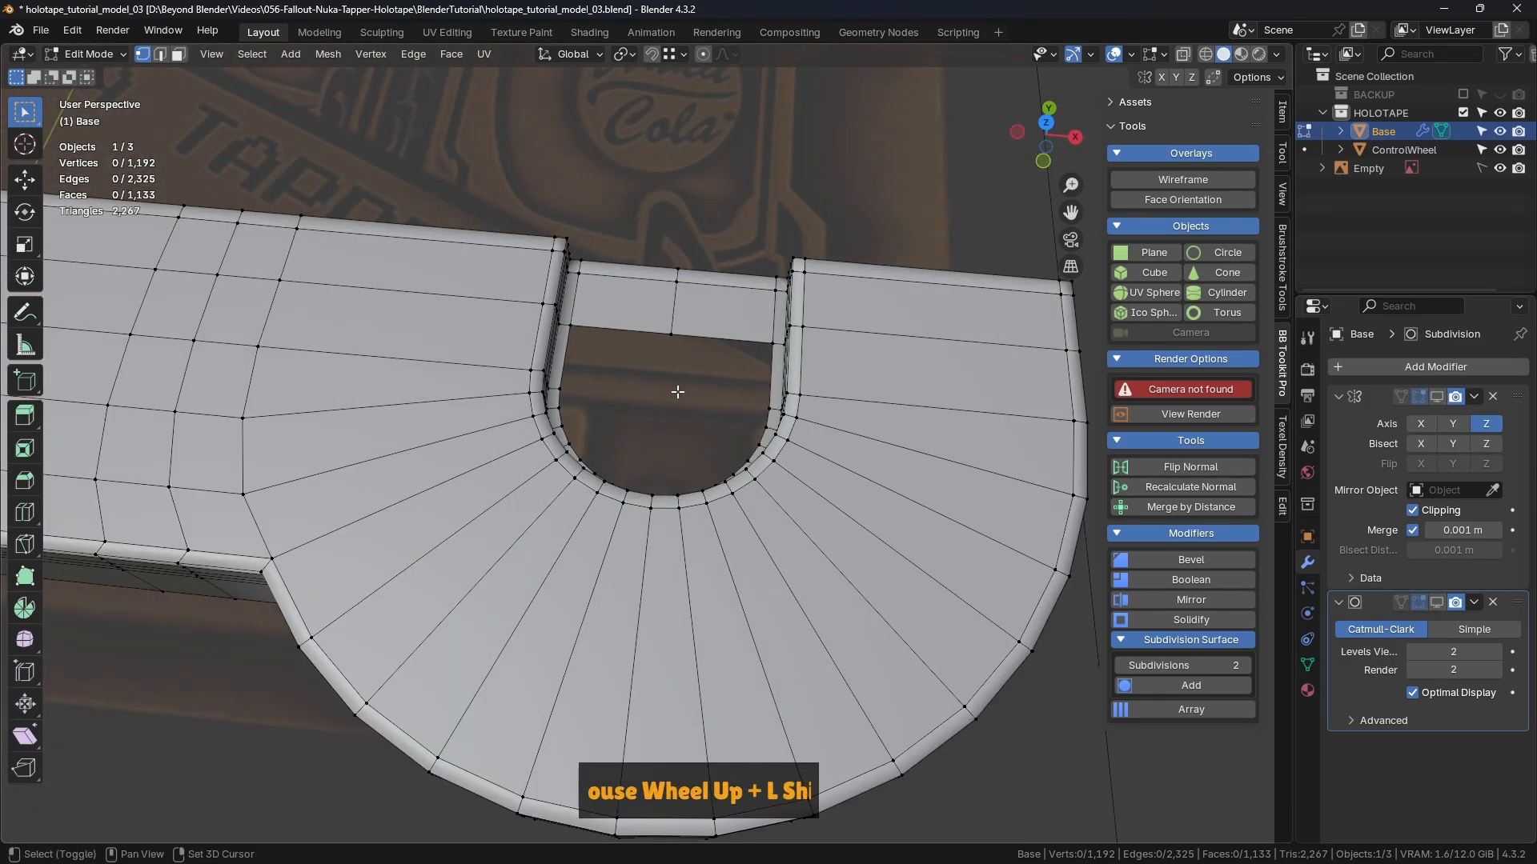
middle_click_drag(676, 391, 745, 419, "shift")
Step: Snap the 3D cursor between the hole's two side vertices, then deselect them
left_click(599, 435)
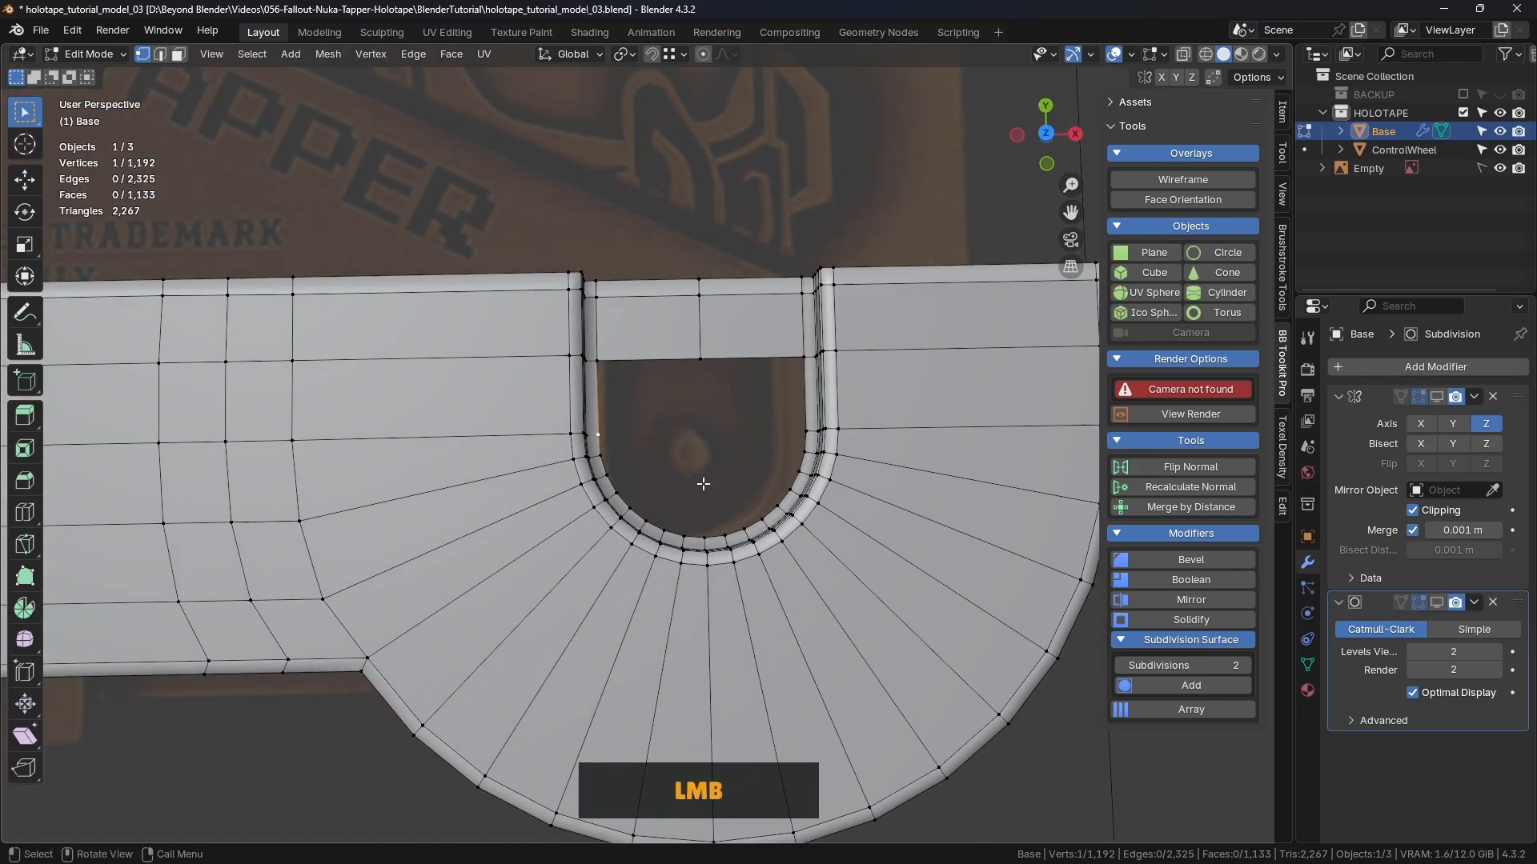
left_click(806, 431, "shift")
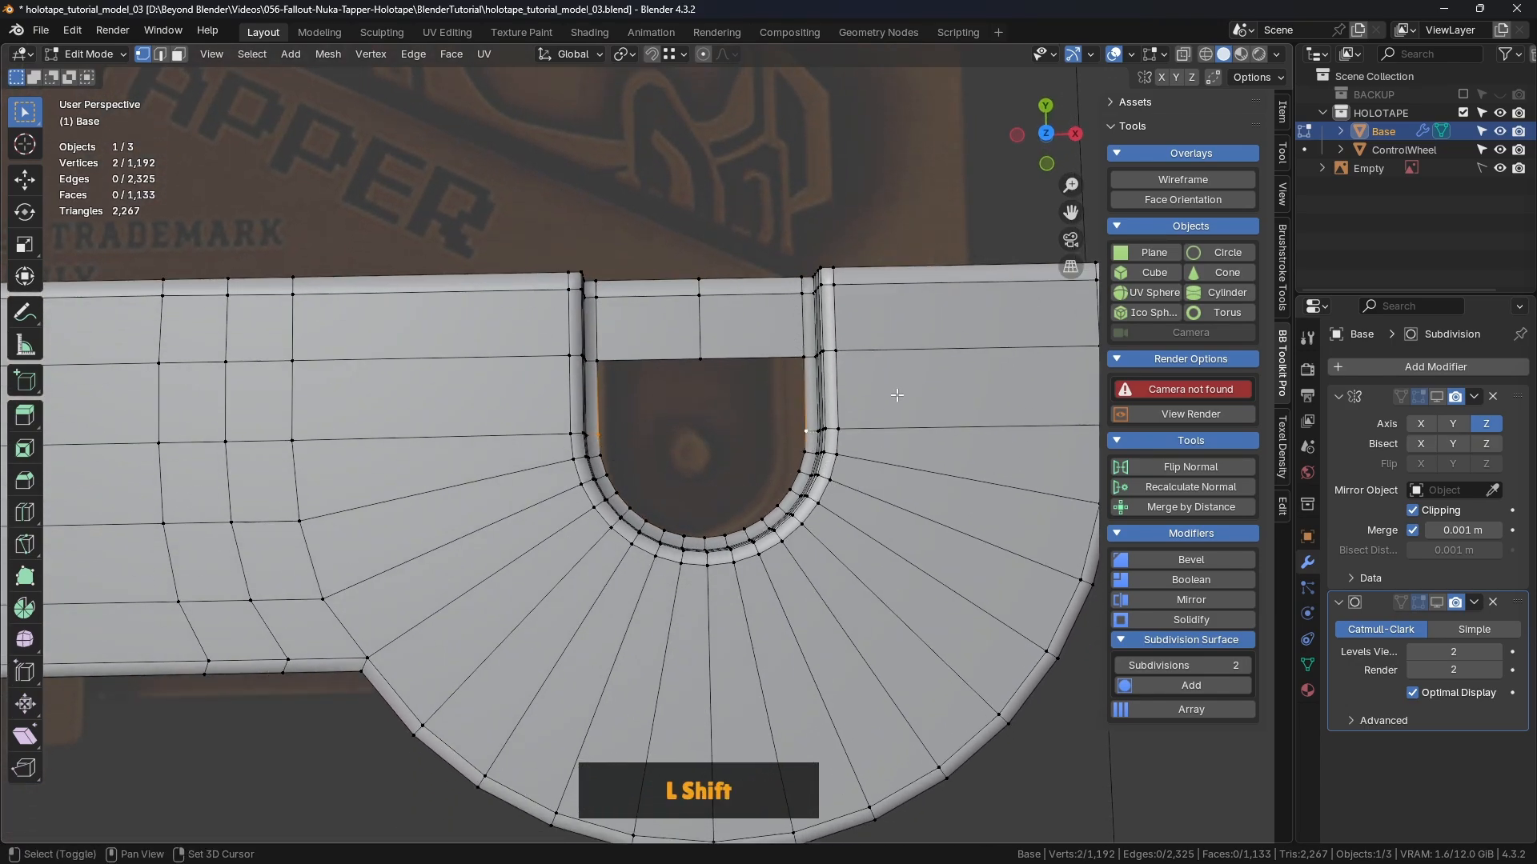
key("shift+s")
left_click(910, 498)
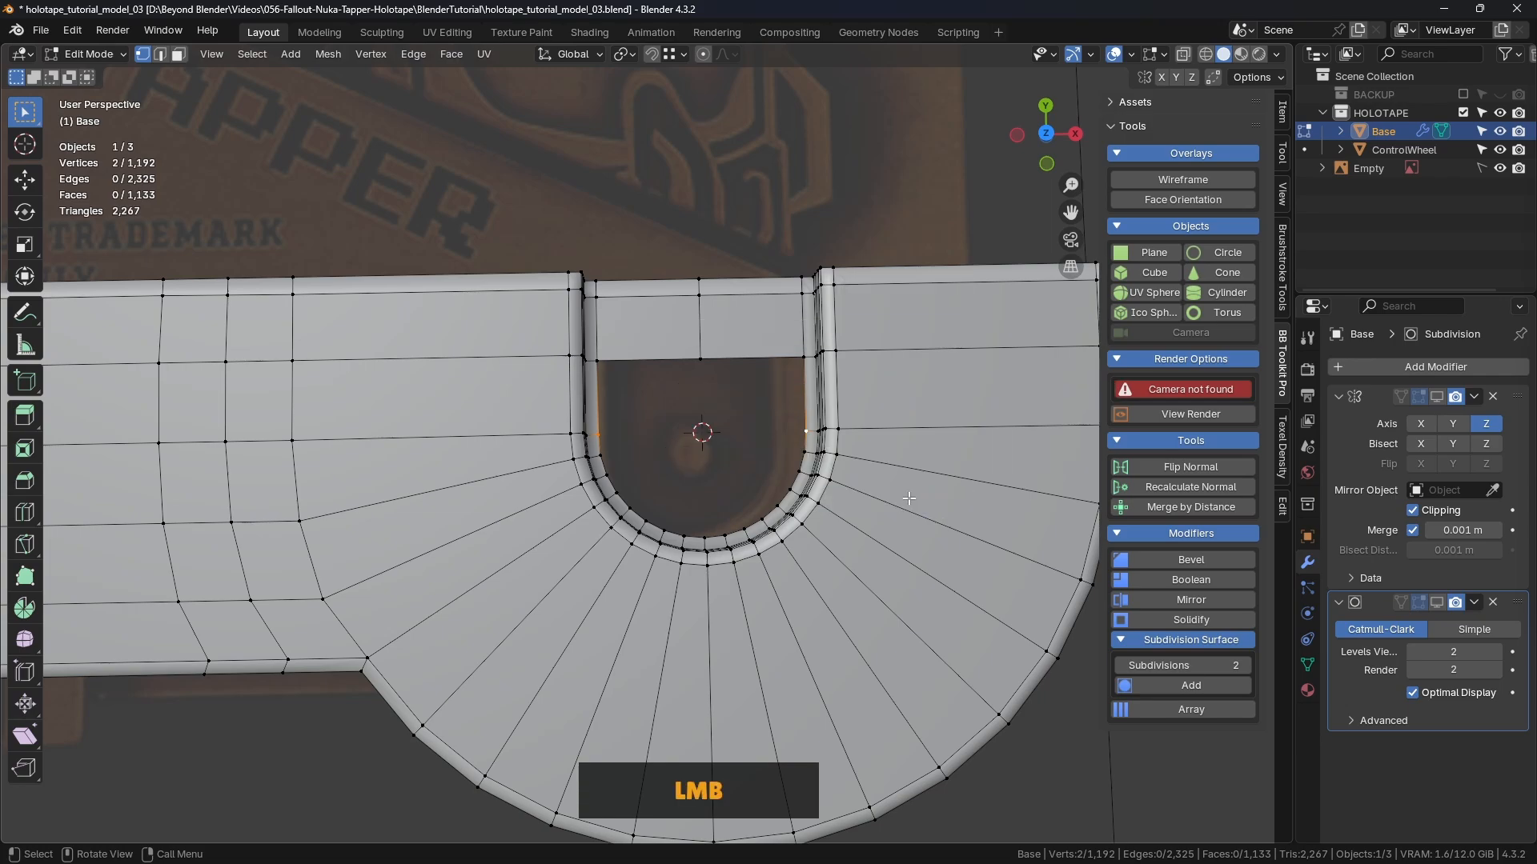
middle_click_drag(709, 436, 716, 322)
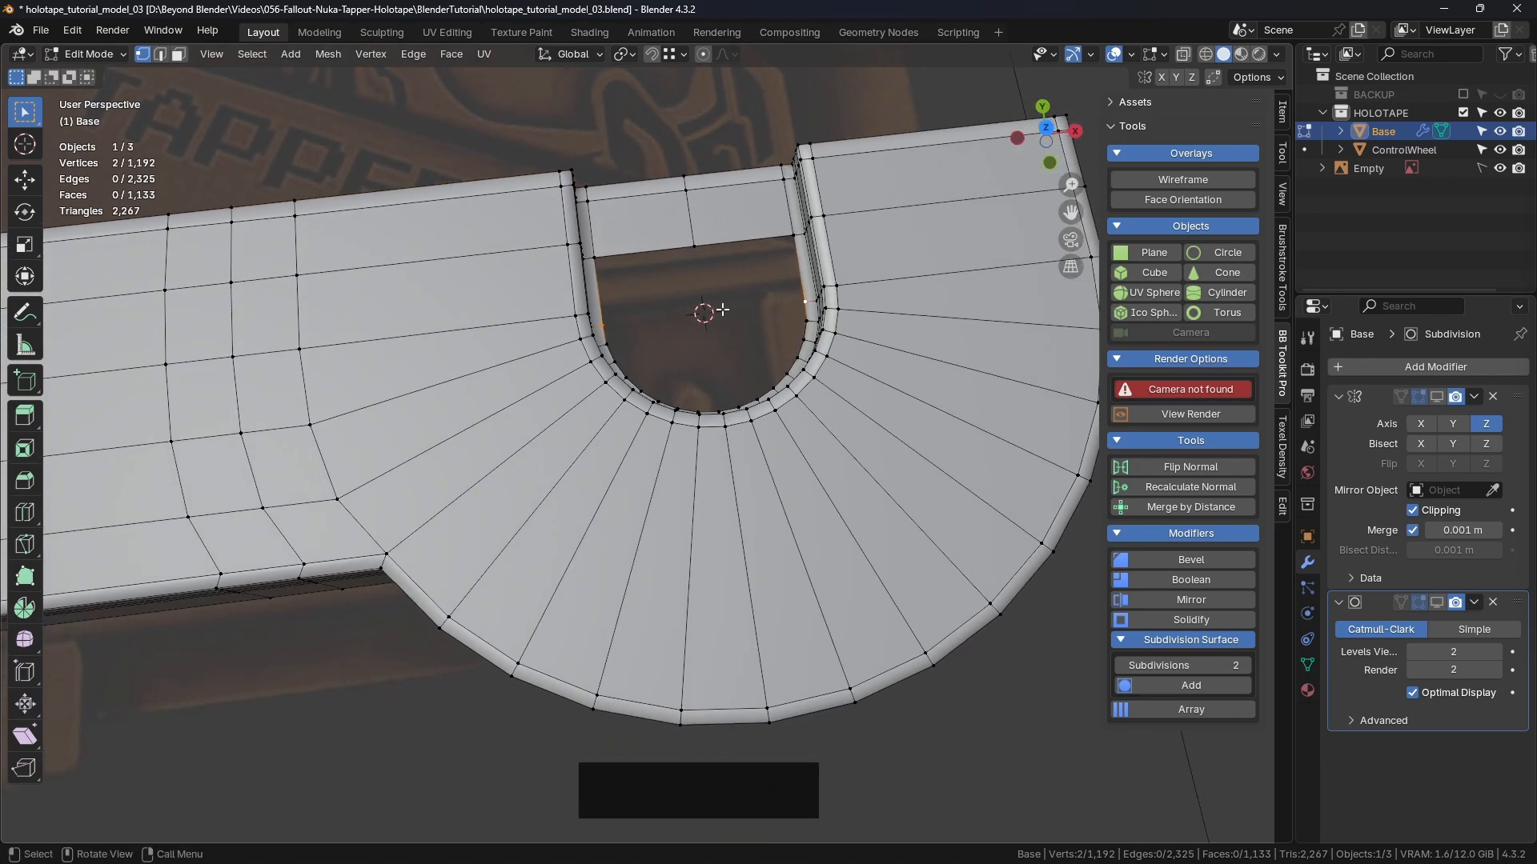
left_click(898, 607)
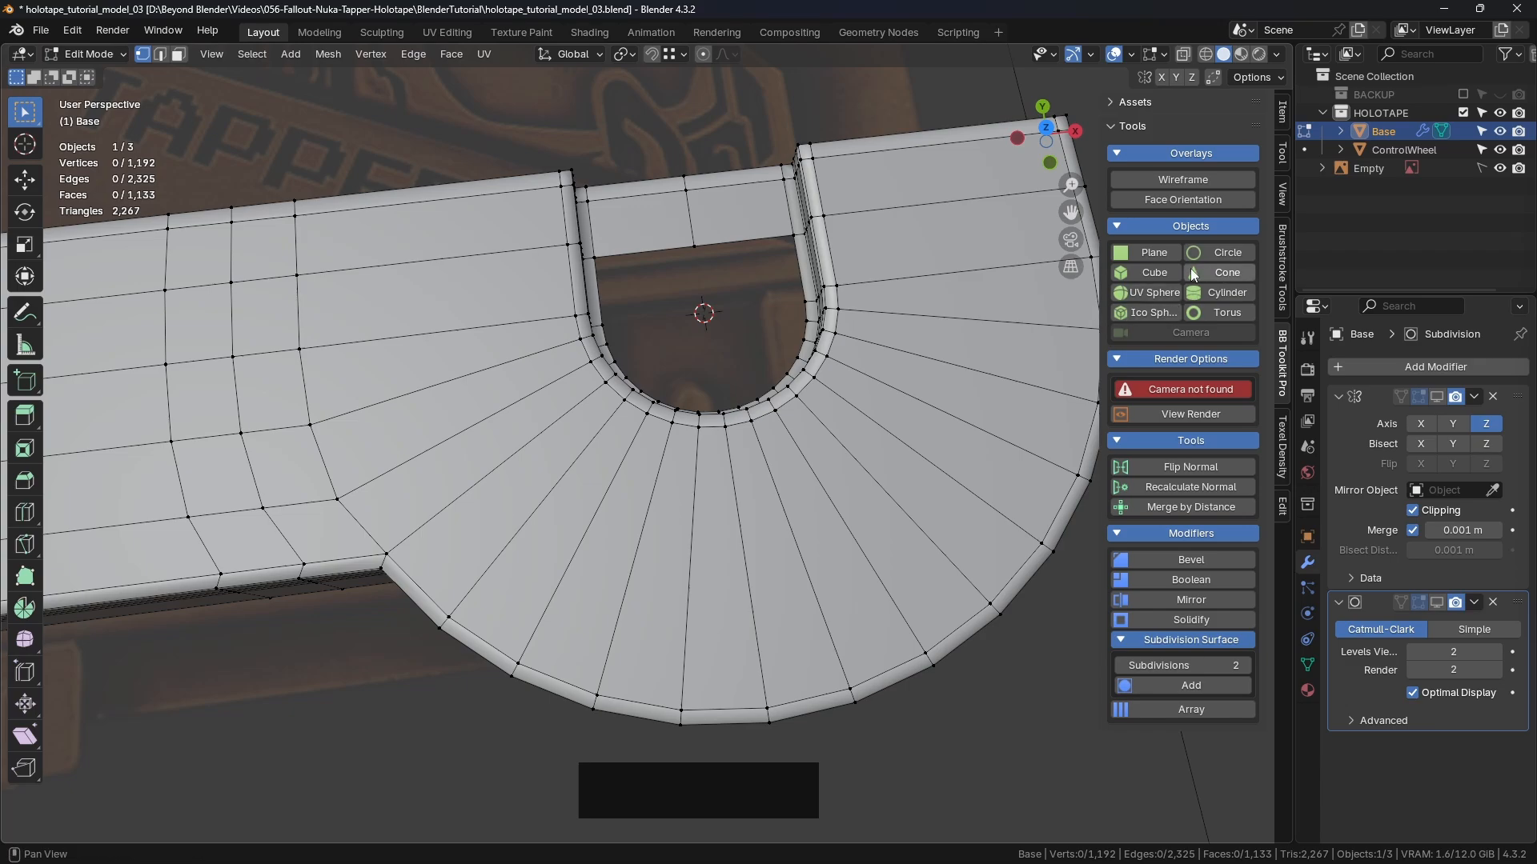
Step: Add a circle mesh at the 3D cursor in top view and set its Vertices to 10
key("KP_7")
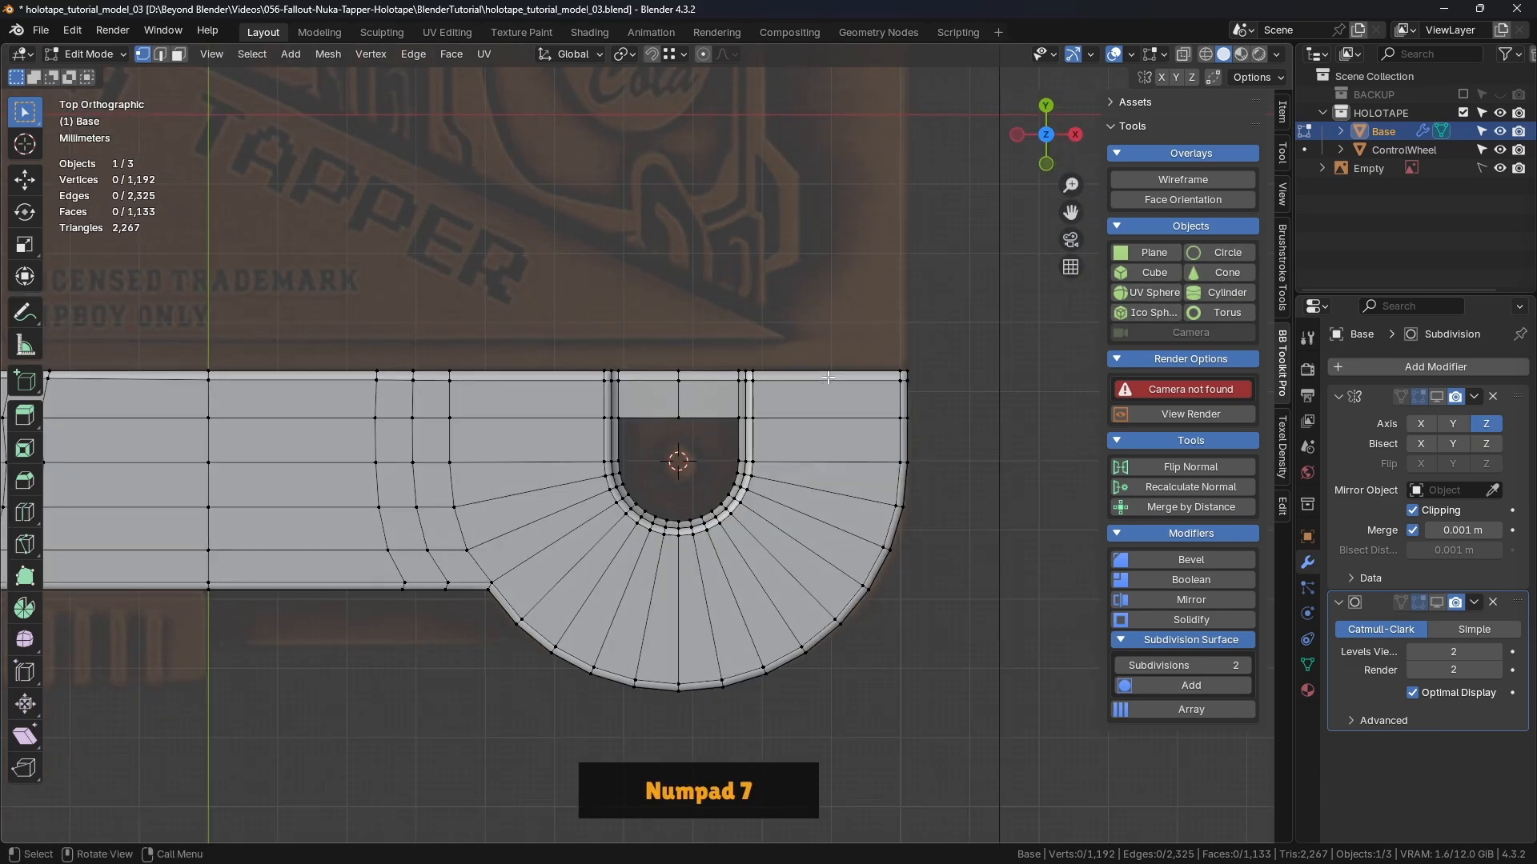
scroll(827, 377, "down", 6)
middle_click_drag(831, 373, 775, 408, "shift")
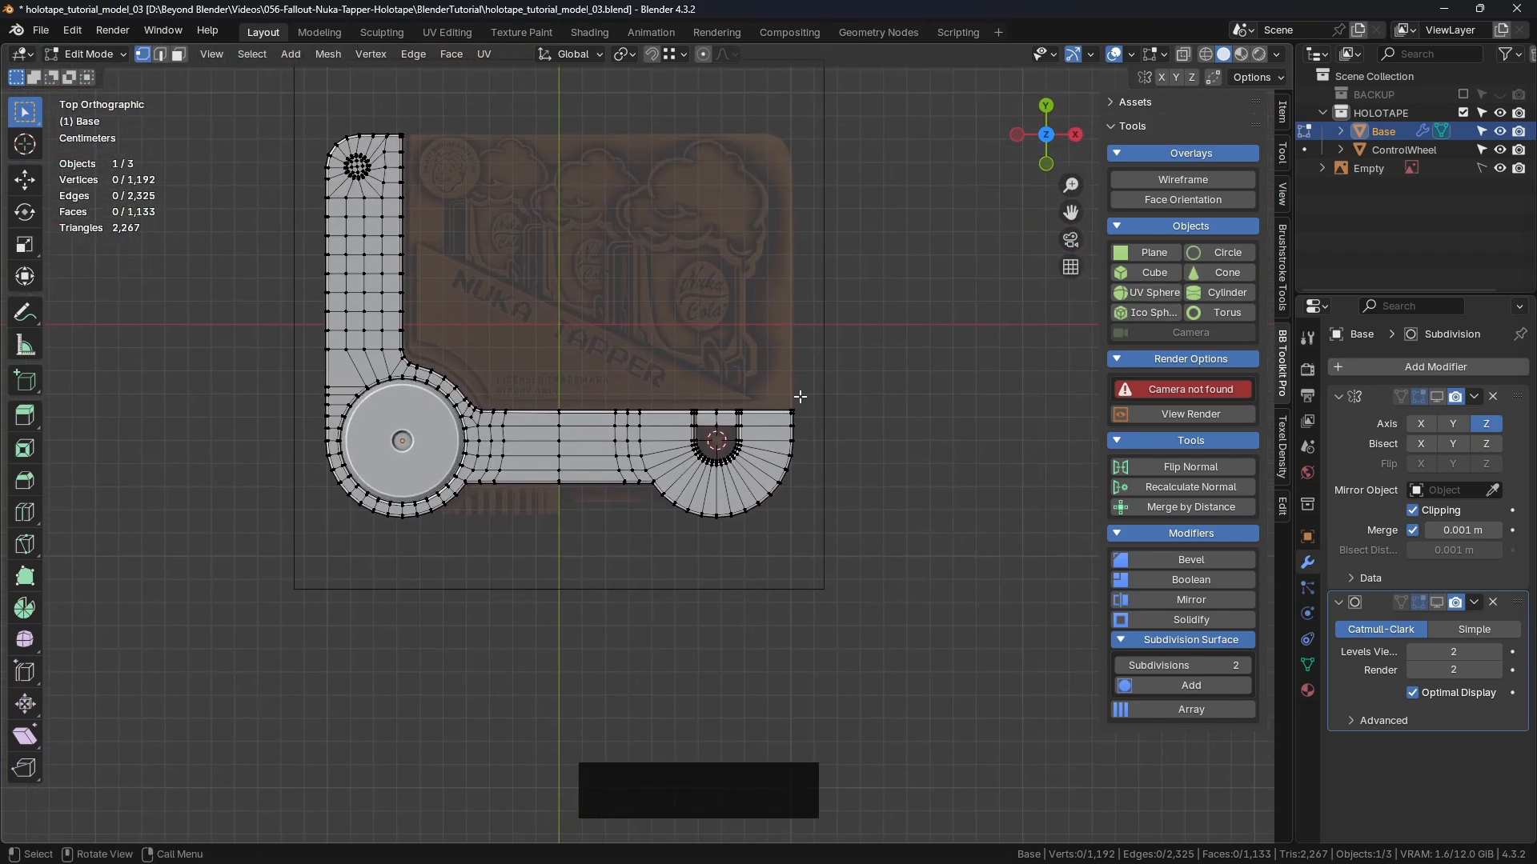
left_click(1221, 253)
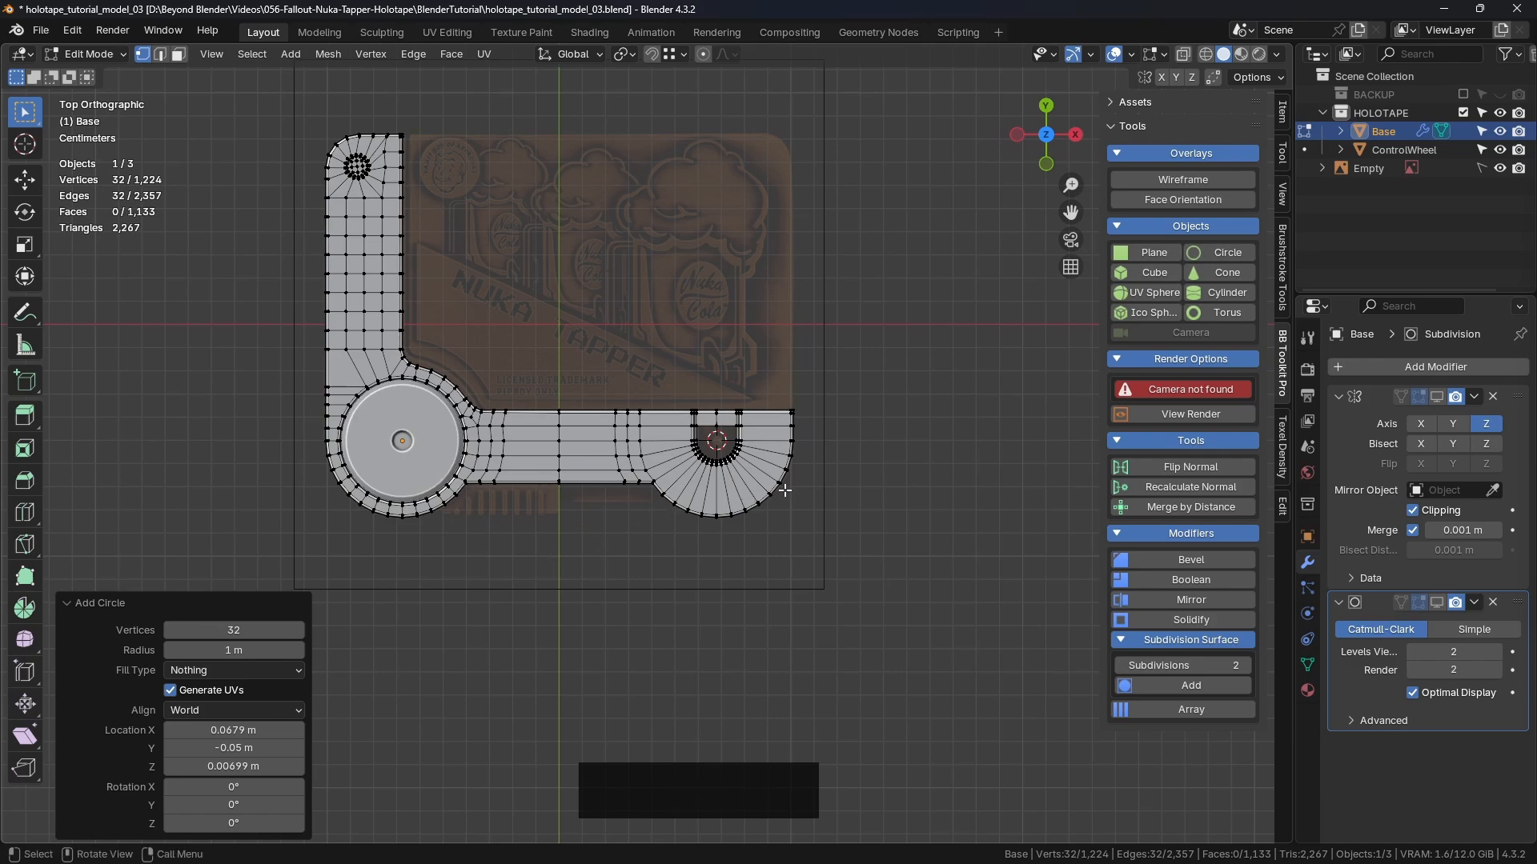
scroll(752, 462, "down", 6)
middle_click_drag(756, 448, 817, 418)
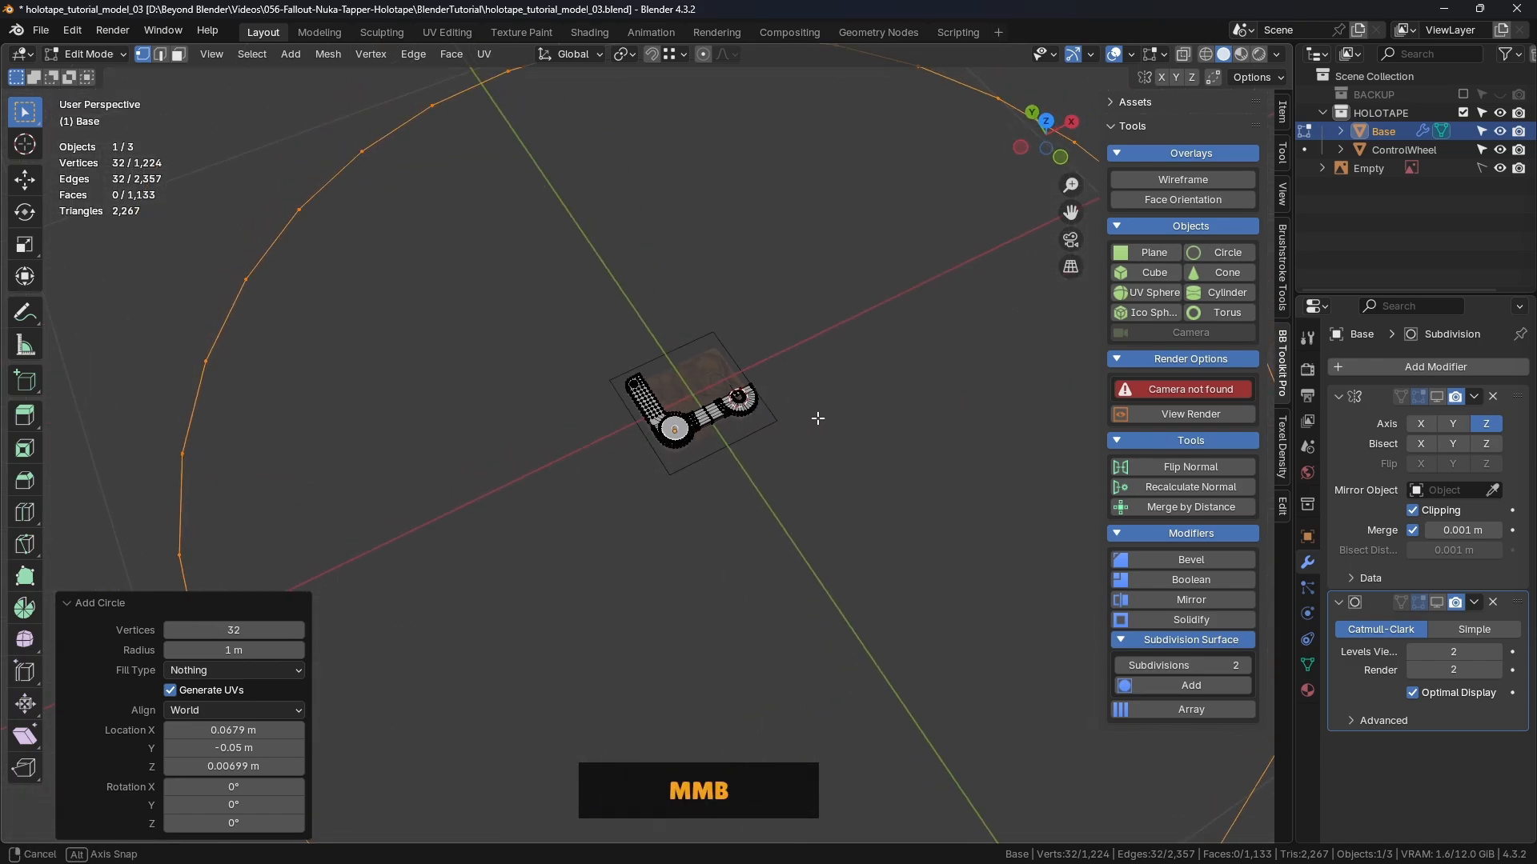
scroll(805, 384, "down", 2)
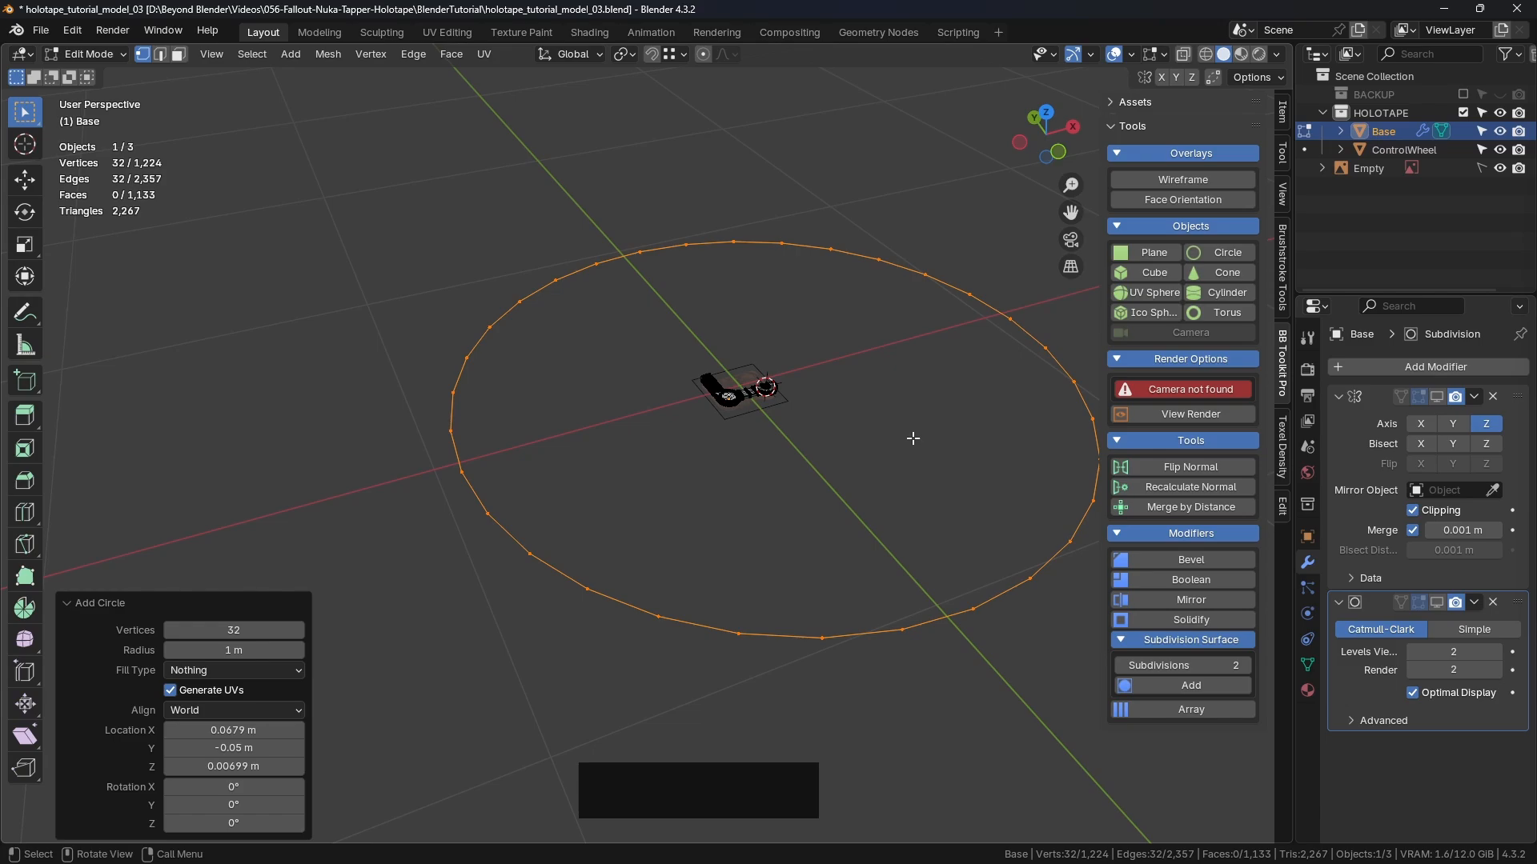
scroll(655, 362, "up", 10)
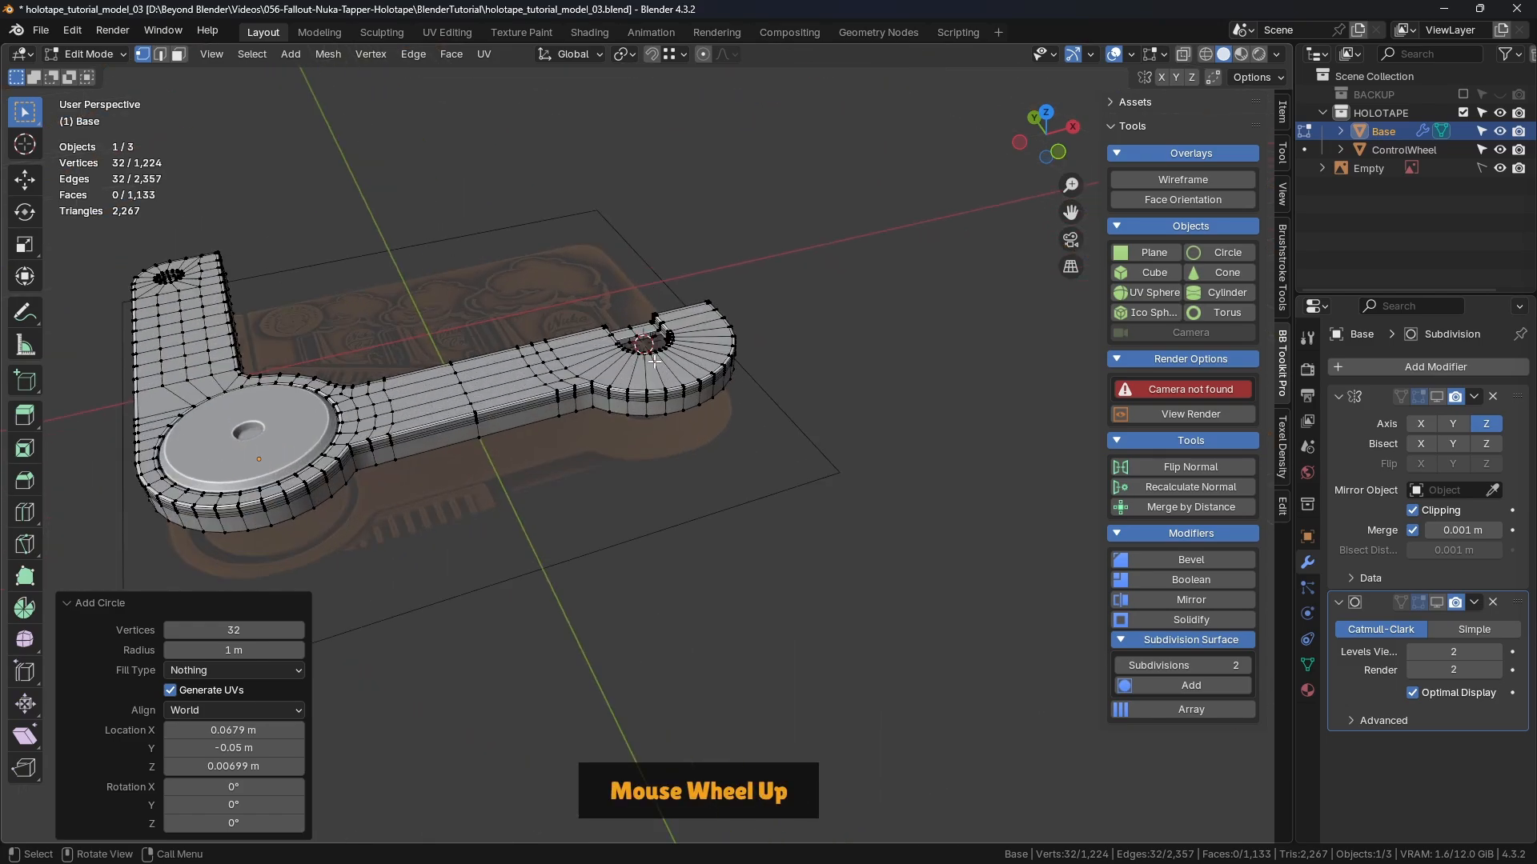
scroll(655, 362, "up", 2)
left_click(233, 629)
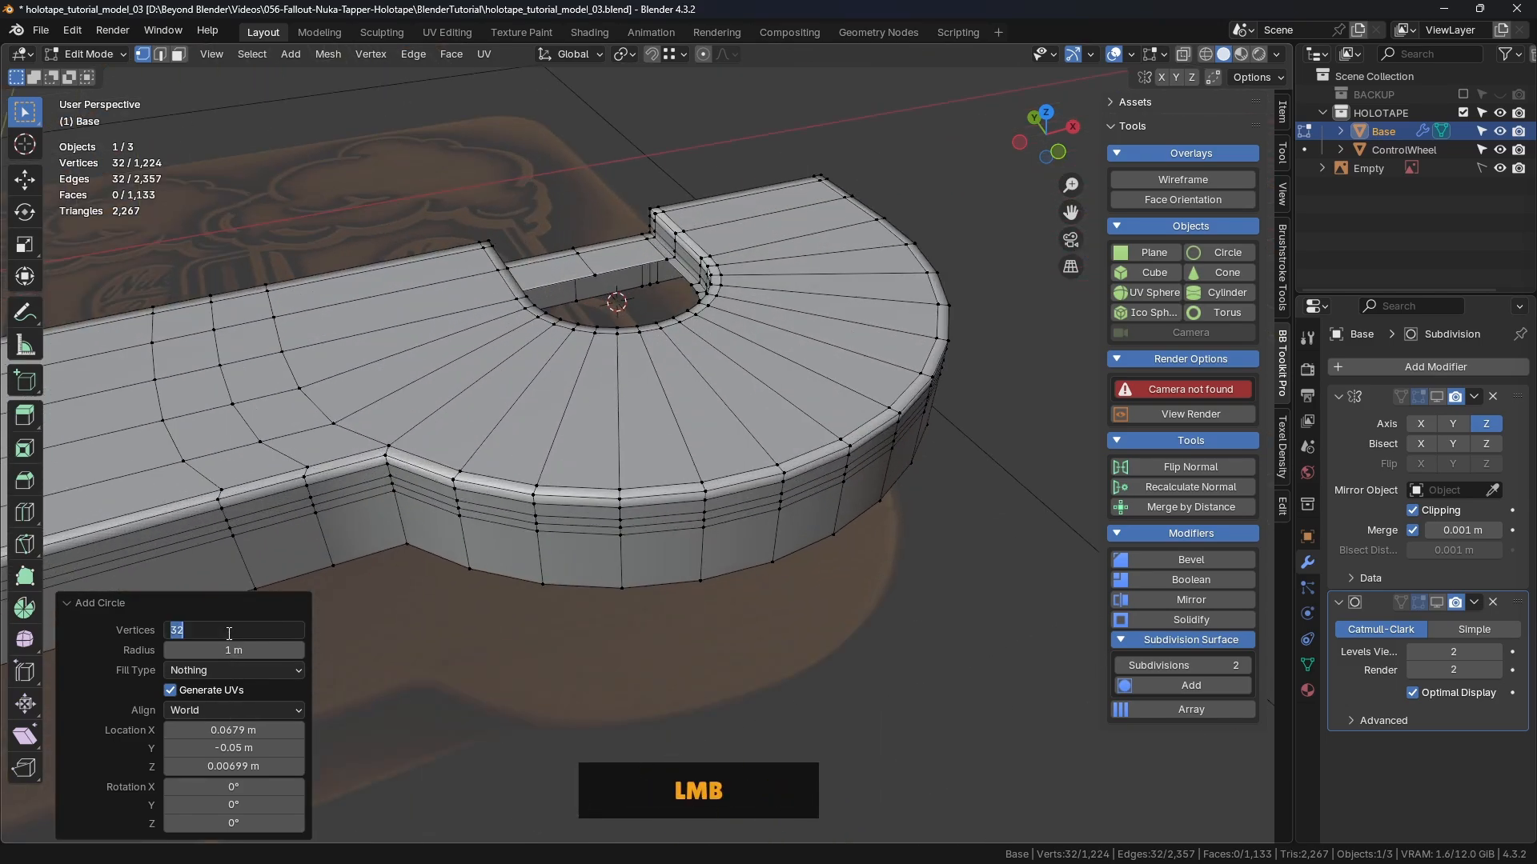
type("10")
key("Return")
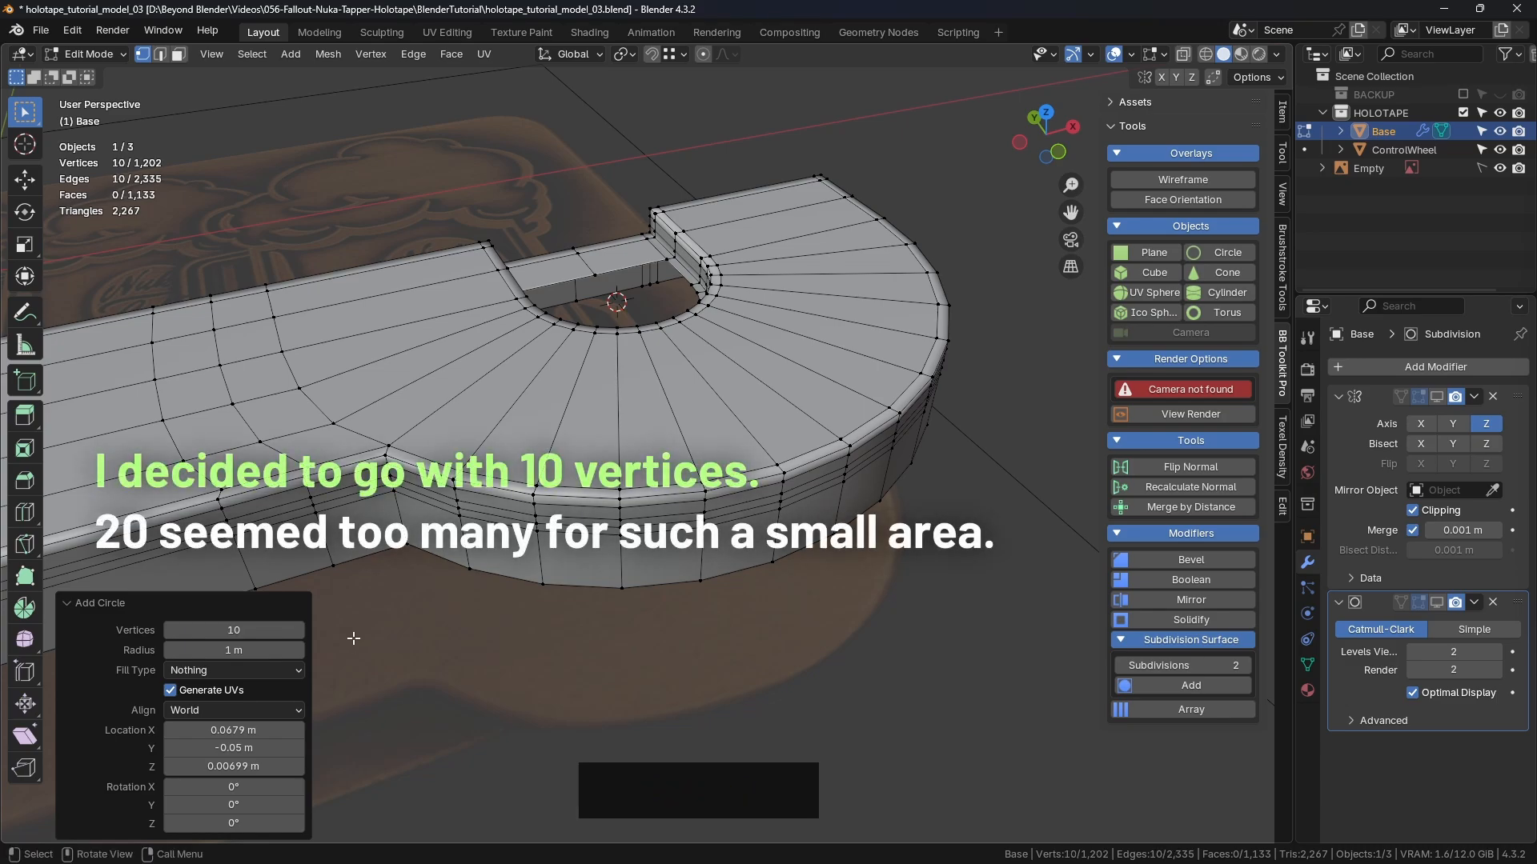
Step: Reduce the circle's radius, then scale it up by 1.179 in top view
mouse_move(265, 655)
left_mouse_down()
mouse_move(223, 655)
mouse_move(281, 654)
left_mouse_up()
middle_click_drag(608, 416, 720, 320)
scroll(746, 316, "up", 3)
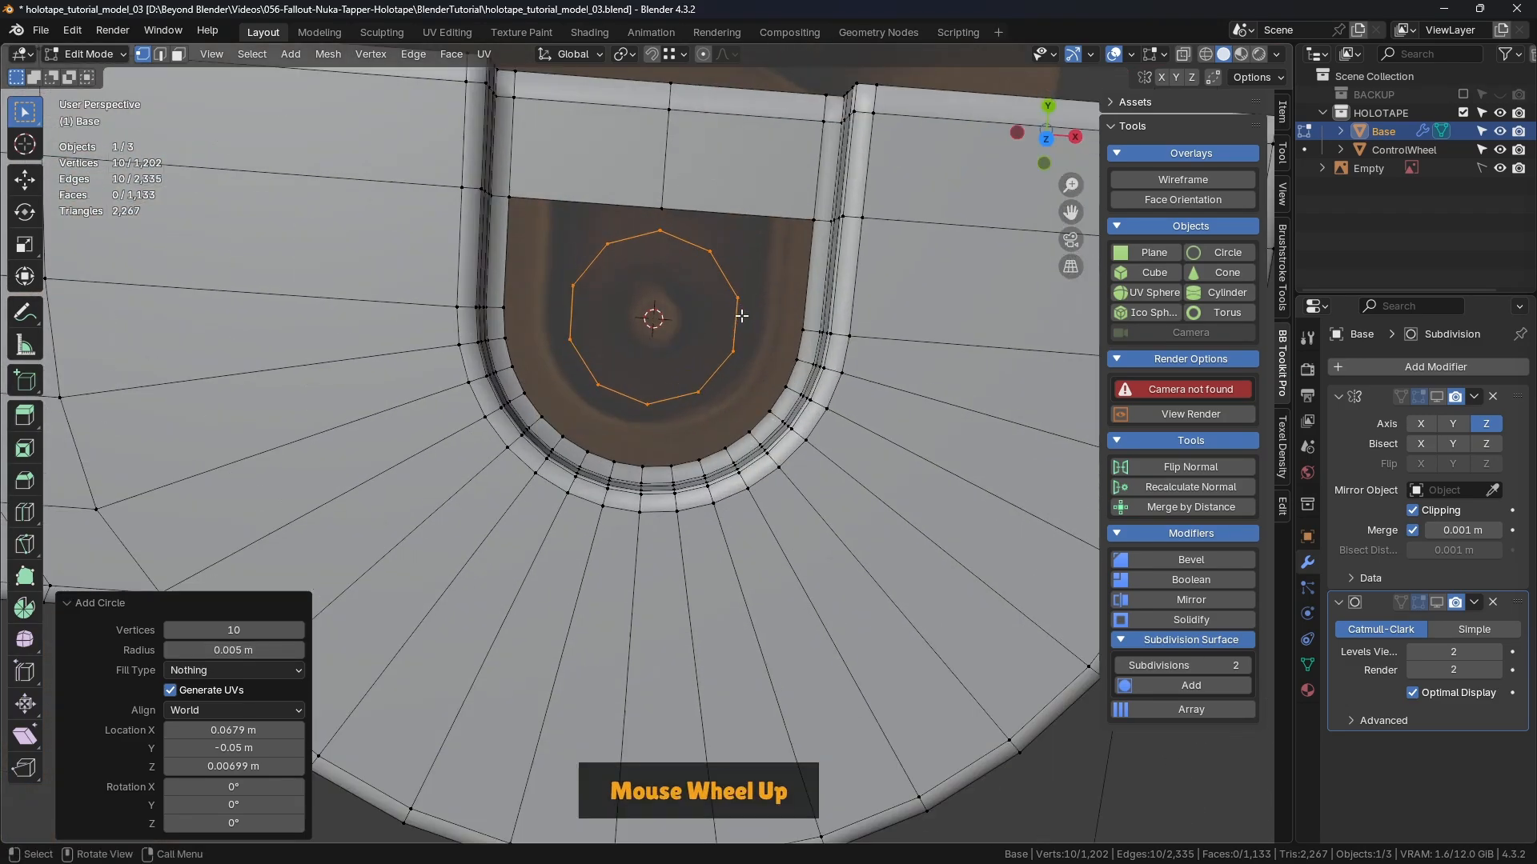
key("KP_7")
scroll(652, 281, "up", 2)
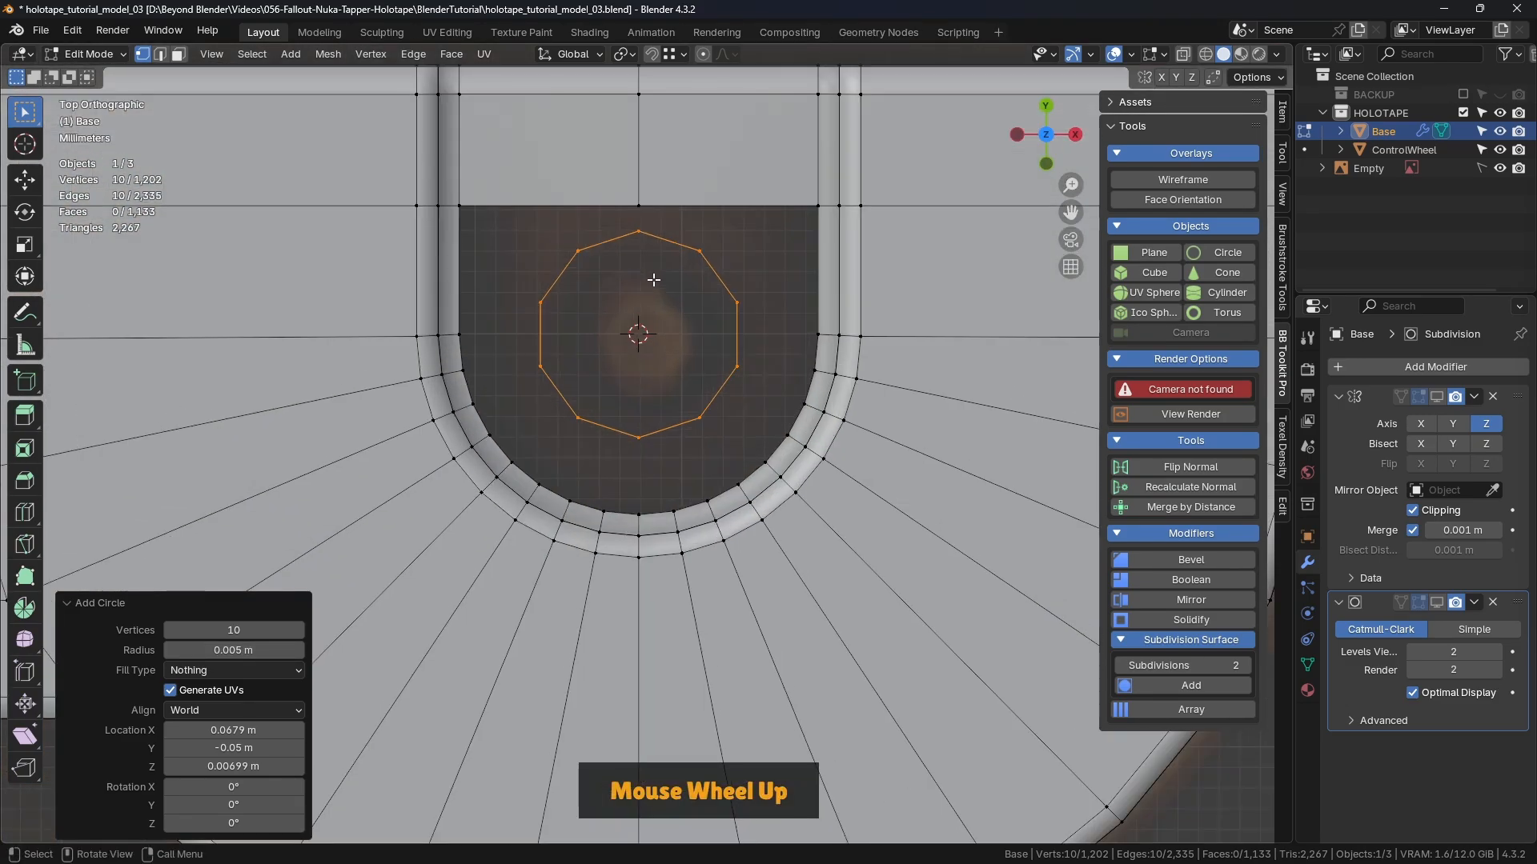
middle_click_drag(652, 280, 695, 306, "shift")
key("s")
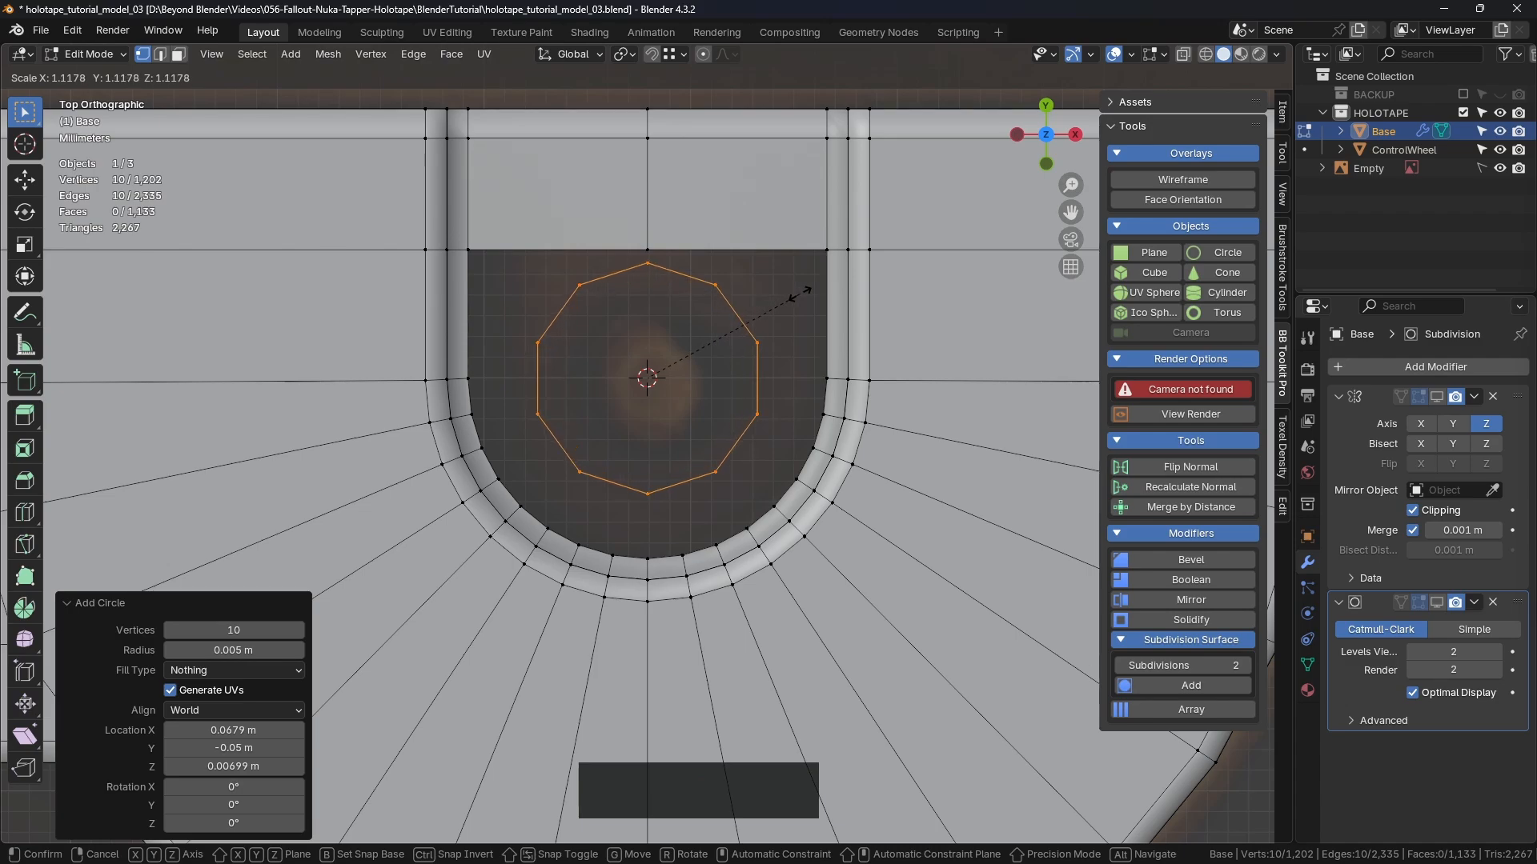
left_click(810, 296)
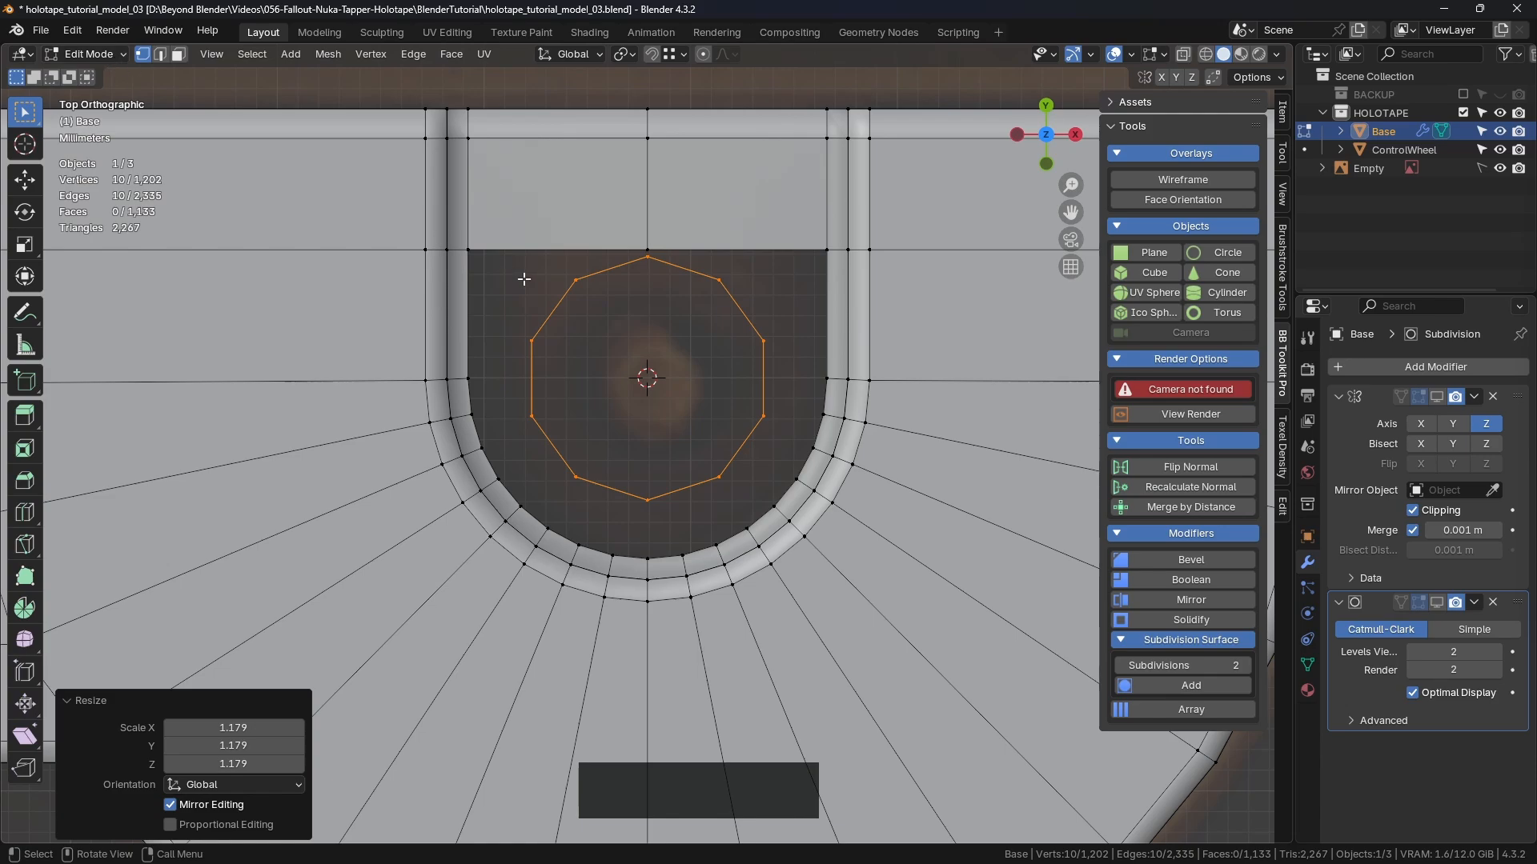
Step: Switch the Base mesh back to Object Mode
key("ctrl+Tab")
left_click(348, 265)
scroll(415, 345, "down", 4)
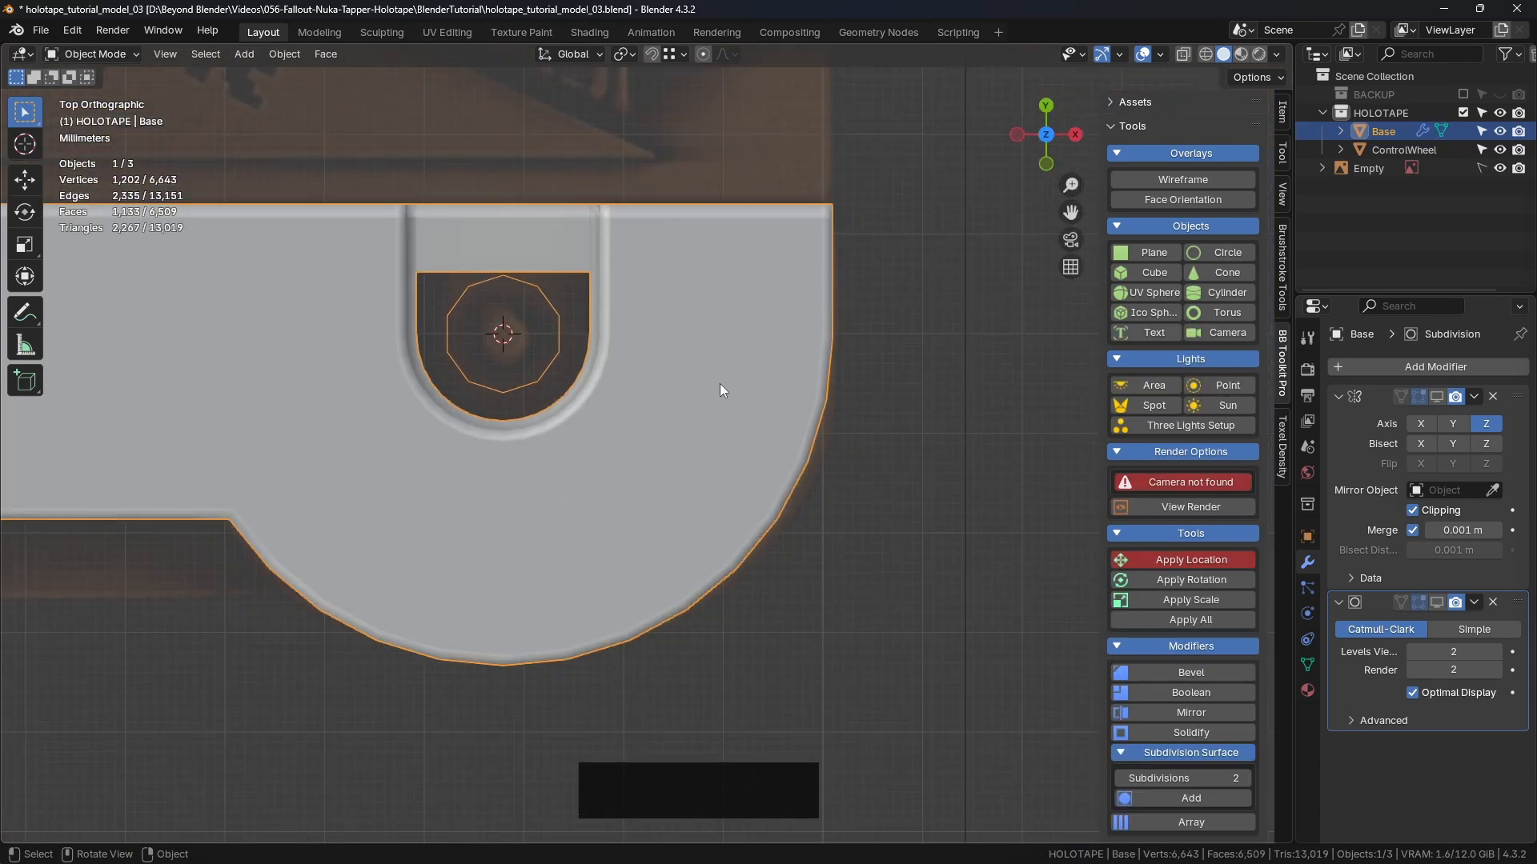
Step: Cancel an accidental object move and return Base to Edit Mode
key("g")
right_click(646, 391)
key("Tab")
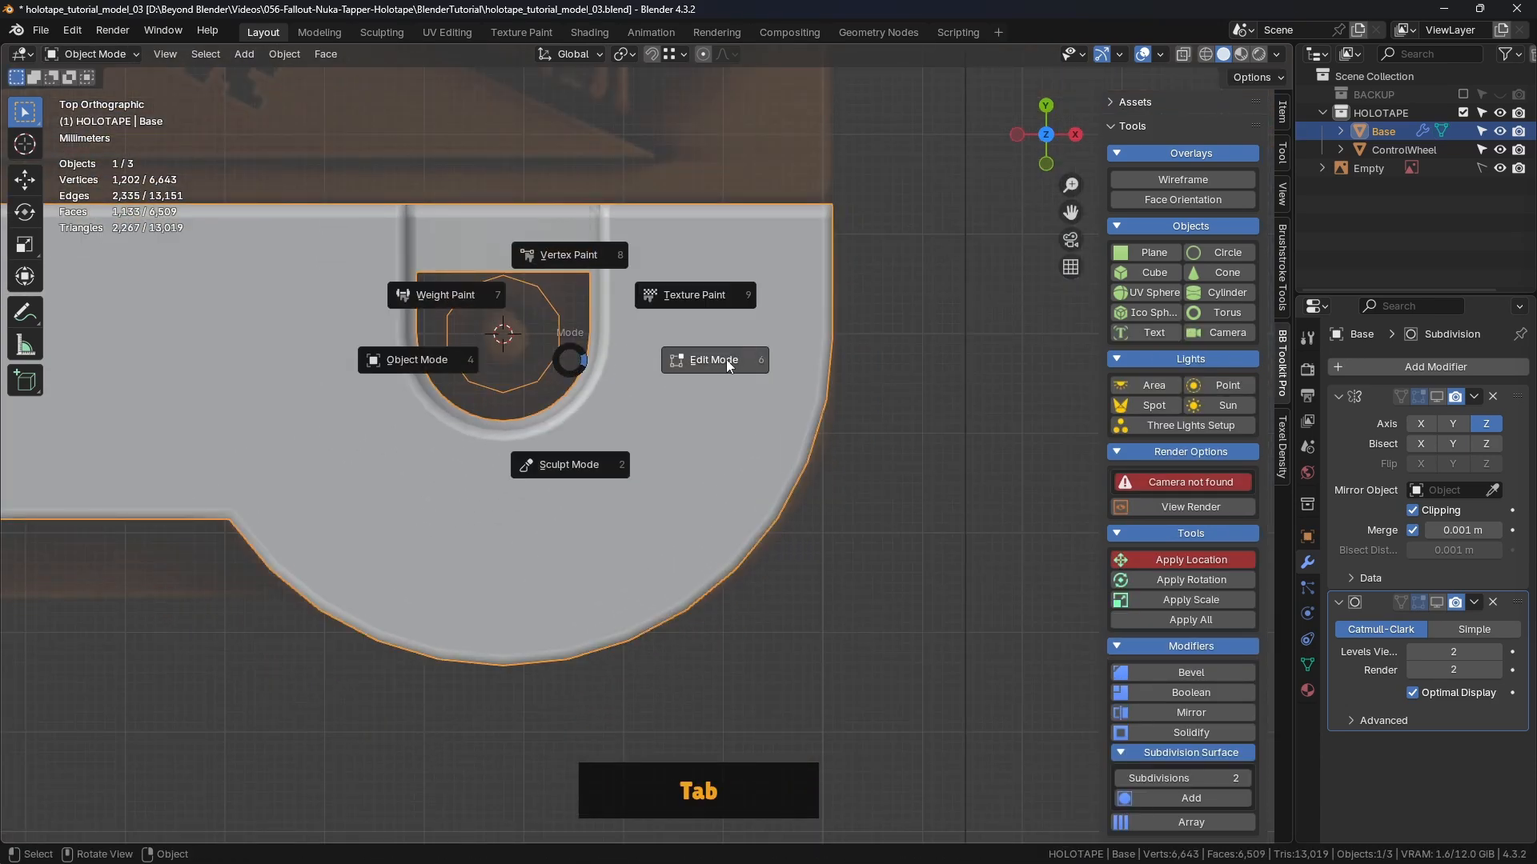
left_click(727, 358)
scroll(516, 280, "up", 3)
middle_click_drag(509, 276, 649, 283, "shift")
Step: Raise the recess's top vertex about 0.0025 m with the Move gizmo, then use edge select
left_click(649, 284)
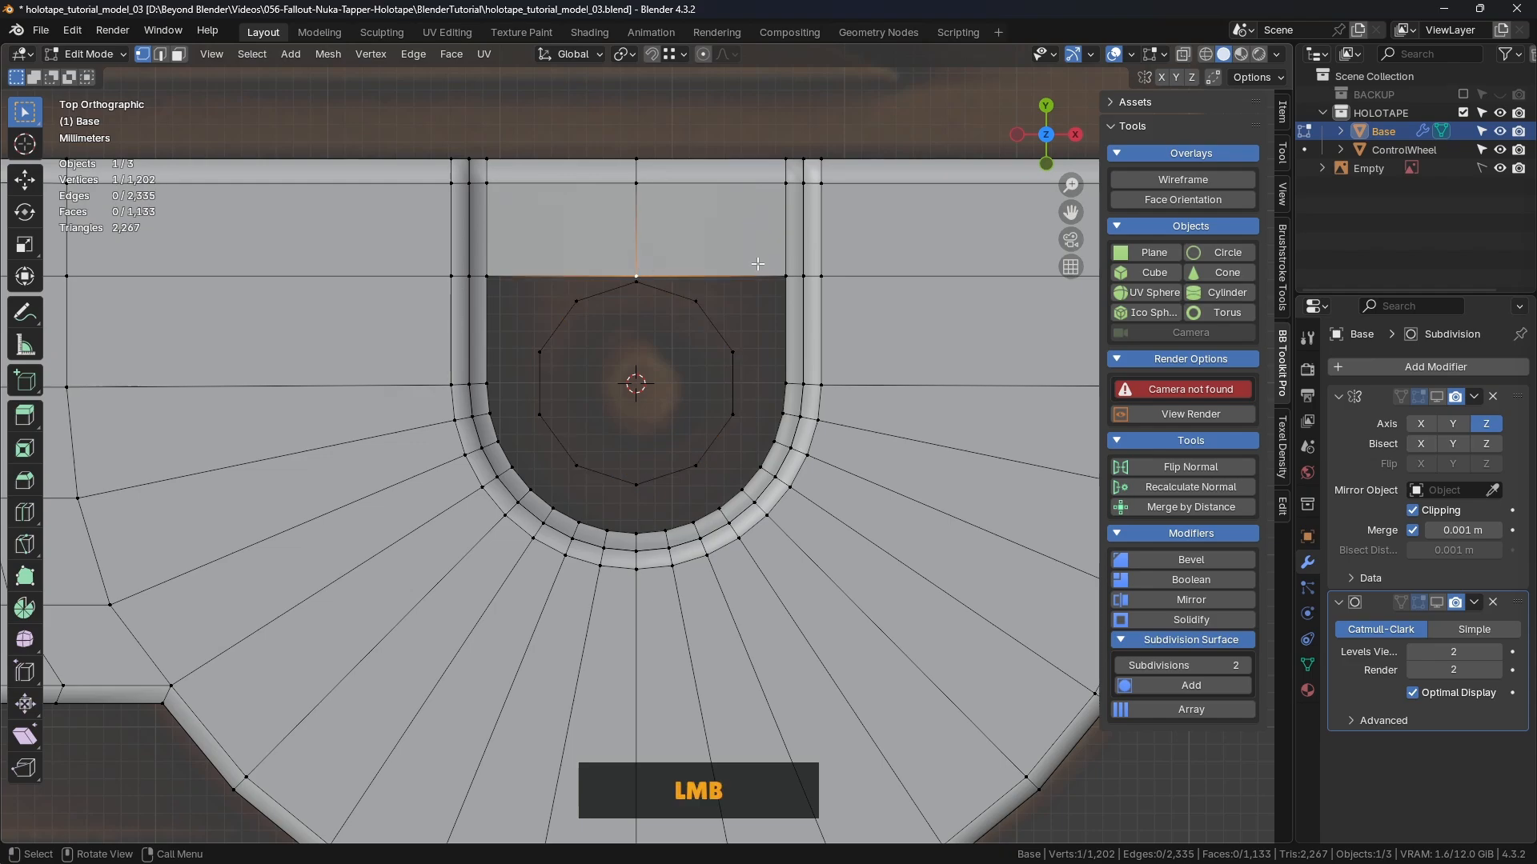
left_click(37, 173)
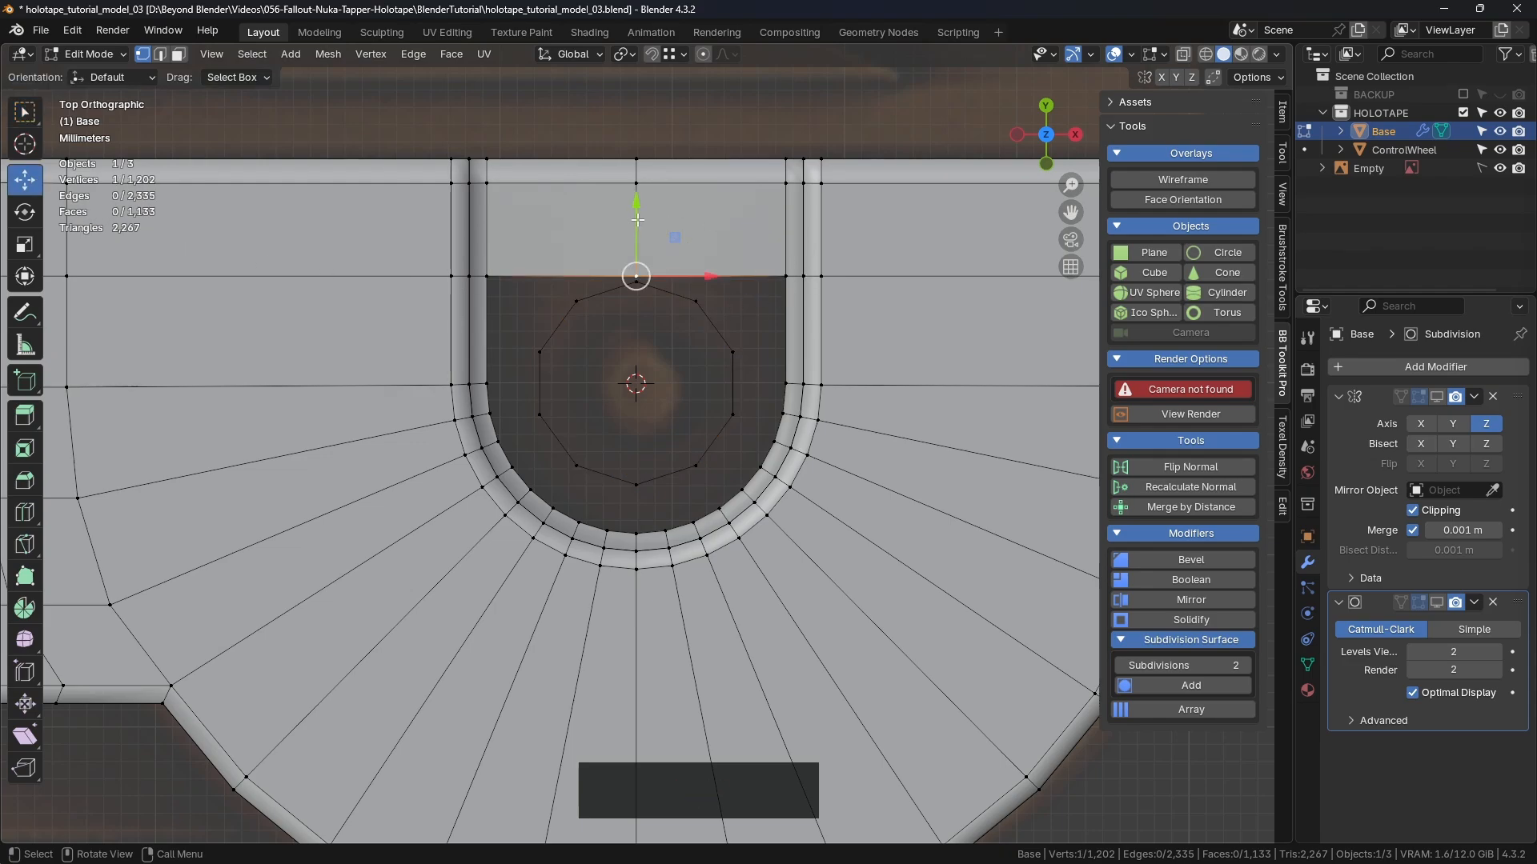
left_click_drag(638, 220, 638, 168)
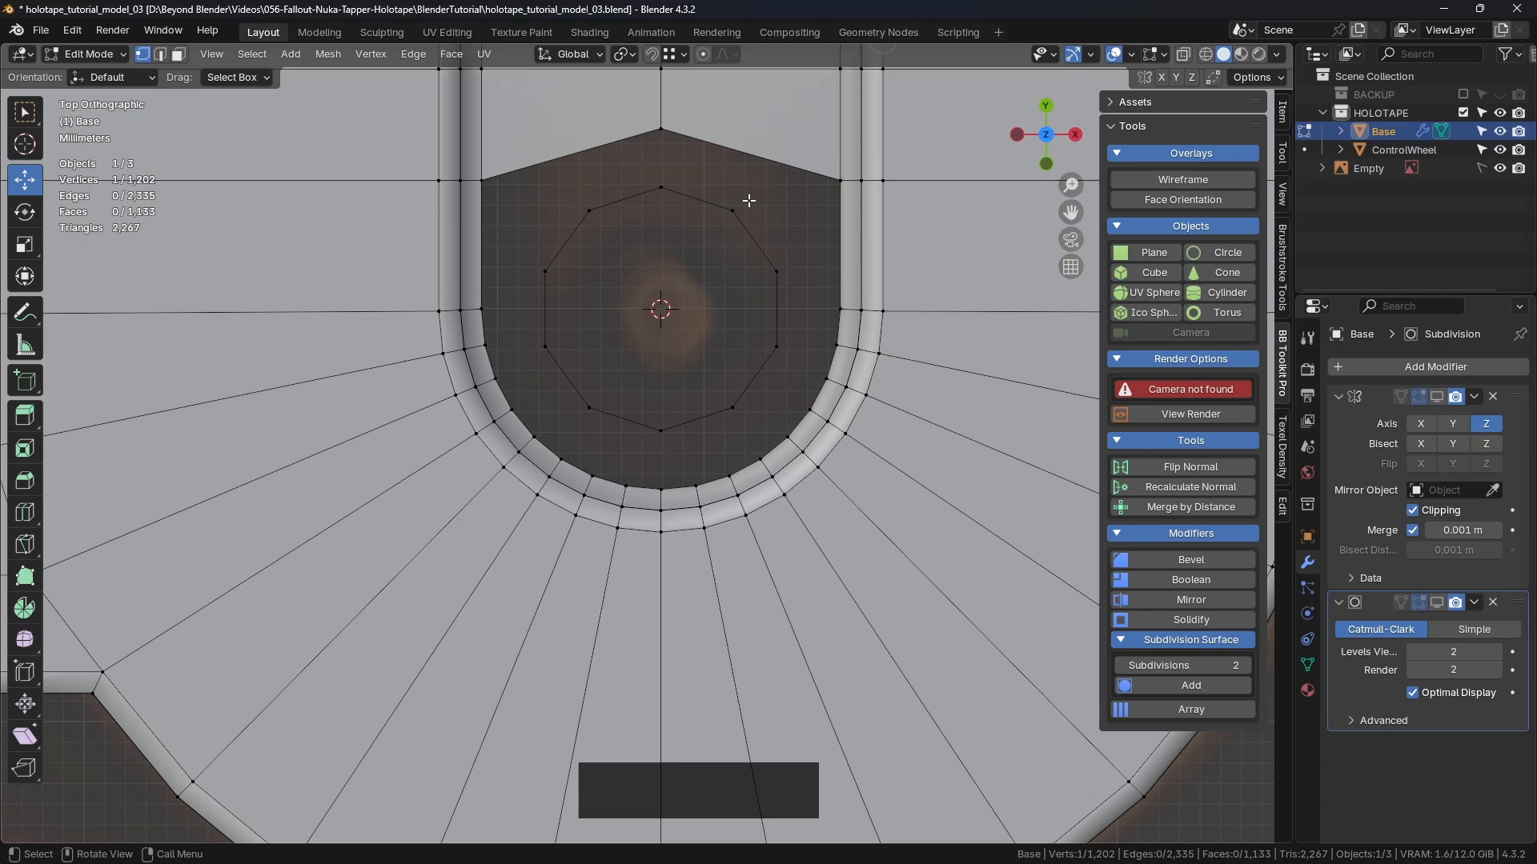
key("2")
left_click(160, 58)
Step: Fill faces between the circle's upper edges and the recess outline, one edge pair at a time
left_click(703, 202)
left_click(698, 136, "shift")
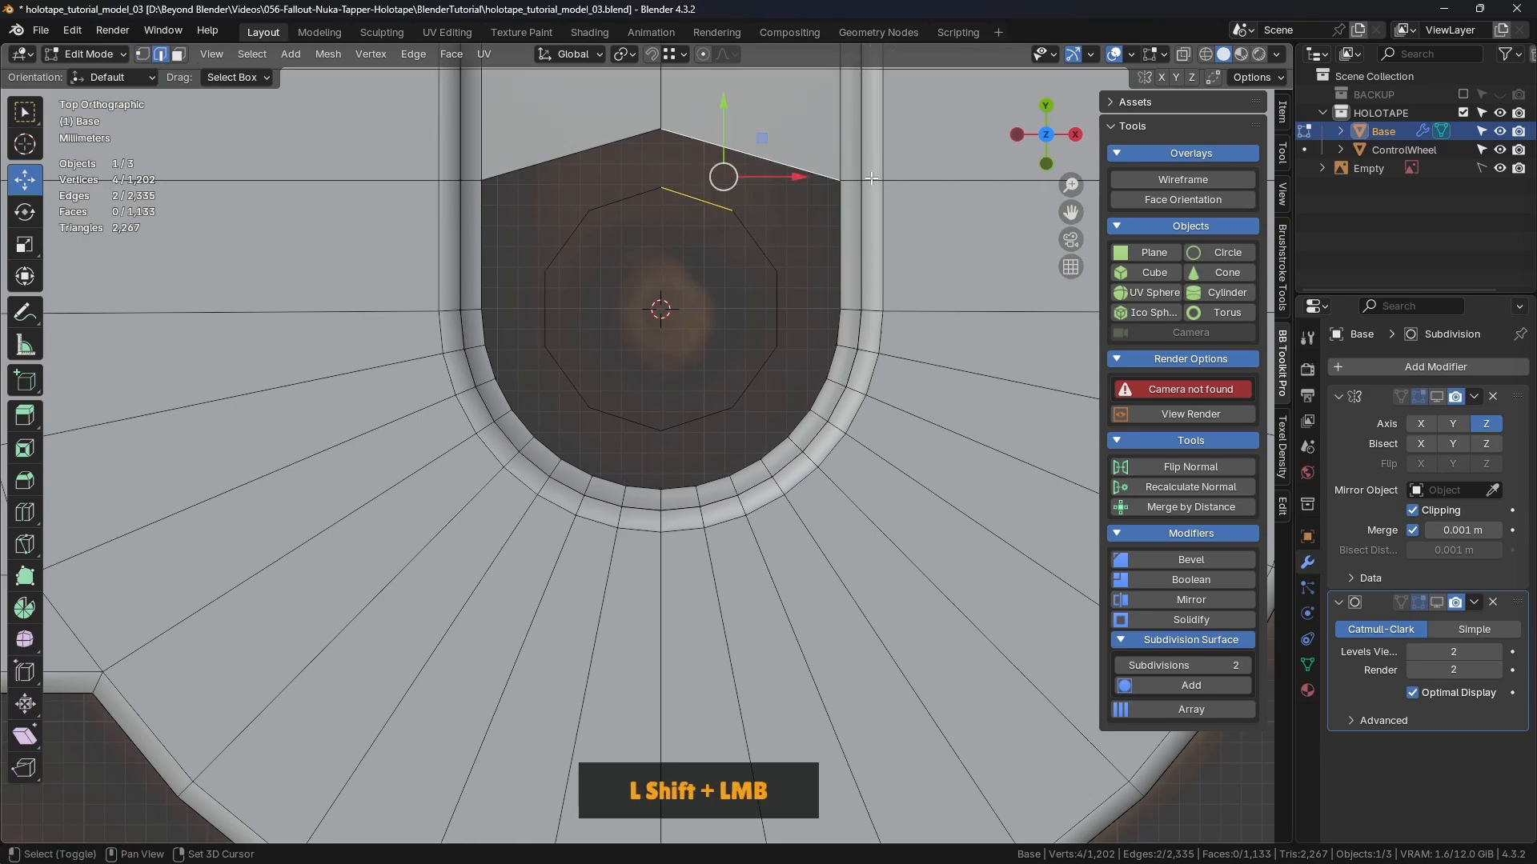
key("f")
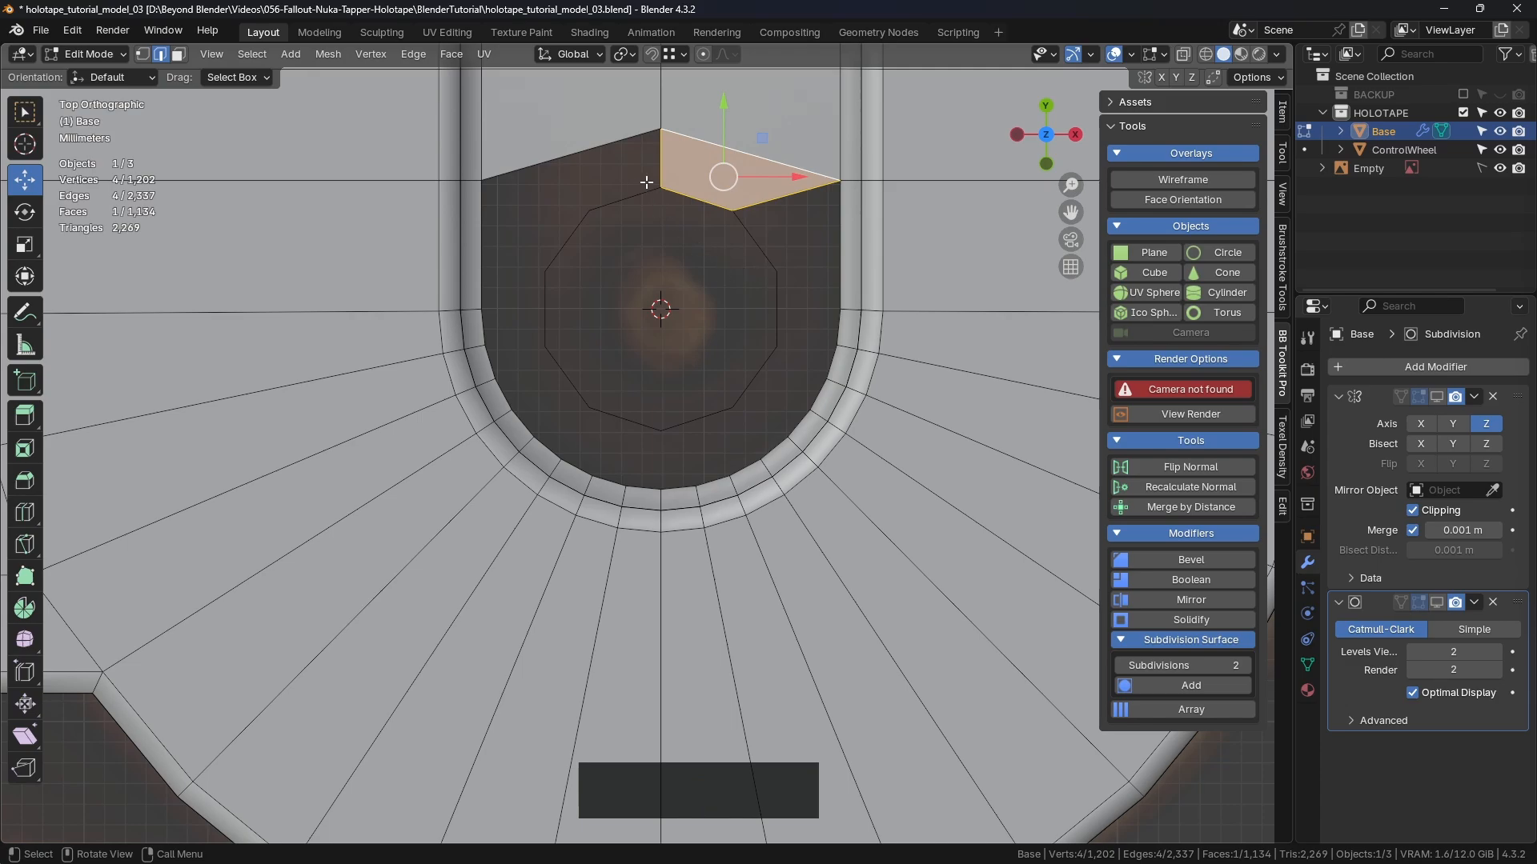
left_click(660, 160)
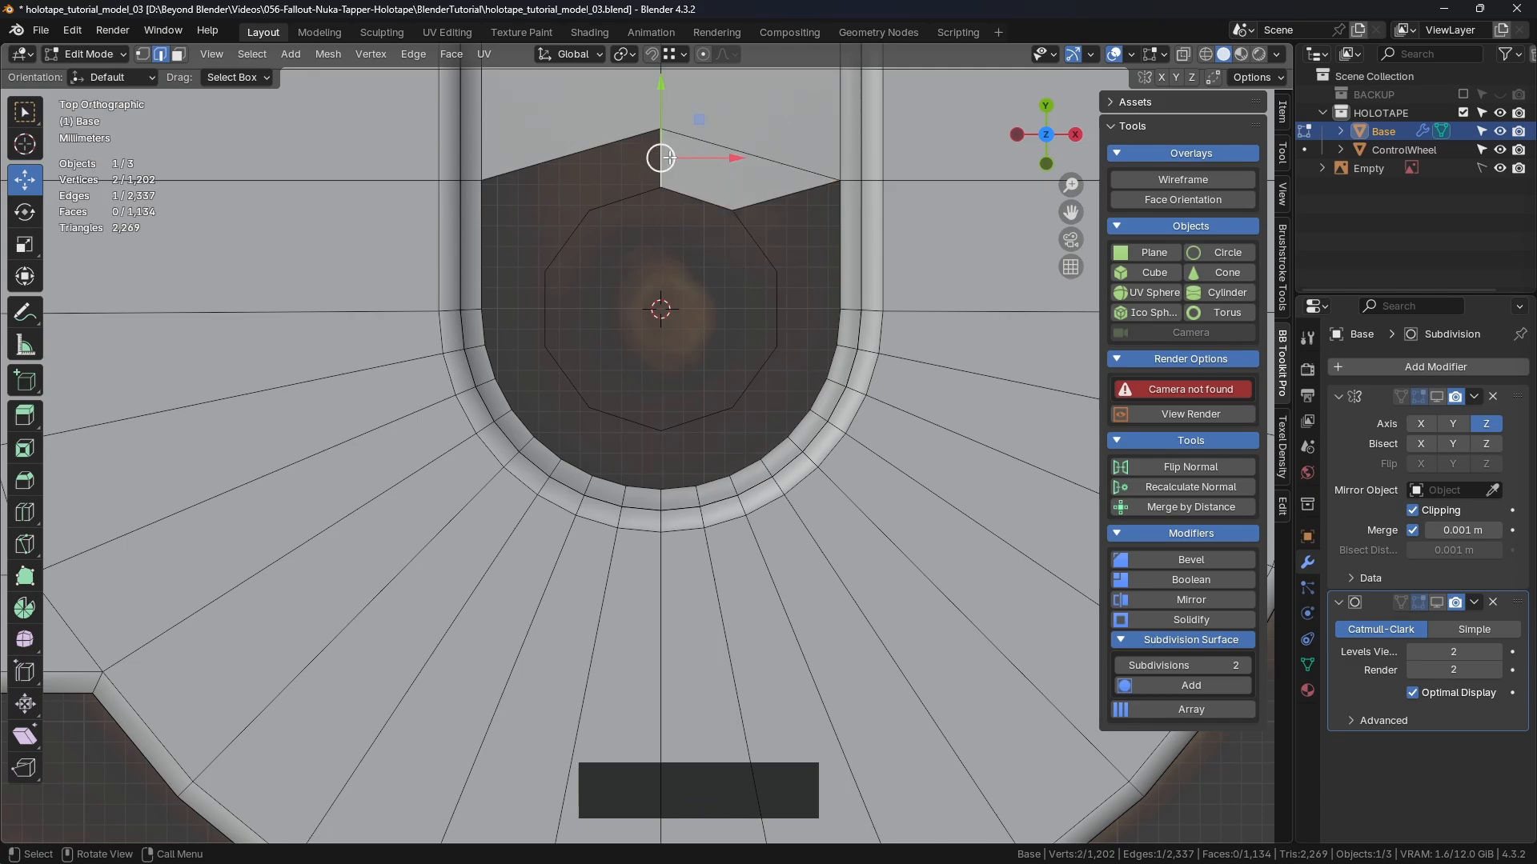
key("f")
middle_click_drag(807, 230, 758, 178, "shift")
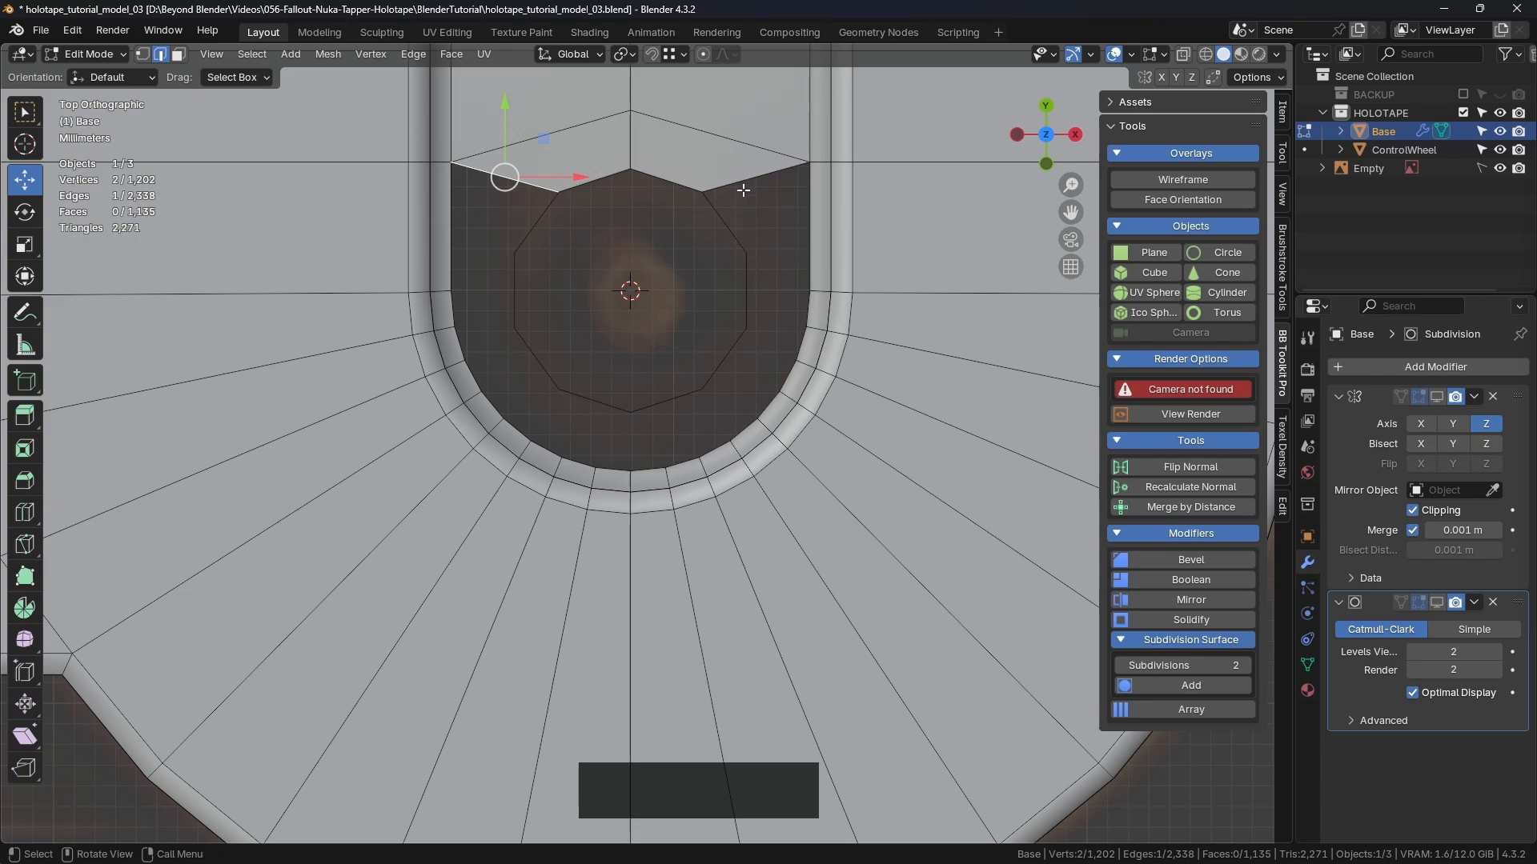
left_click(743, 190)
key("f")
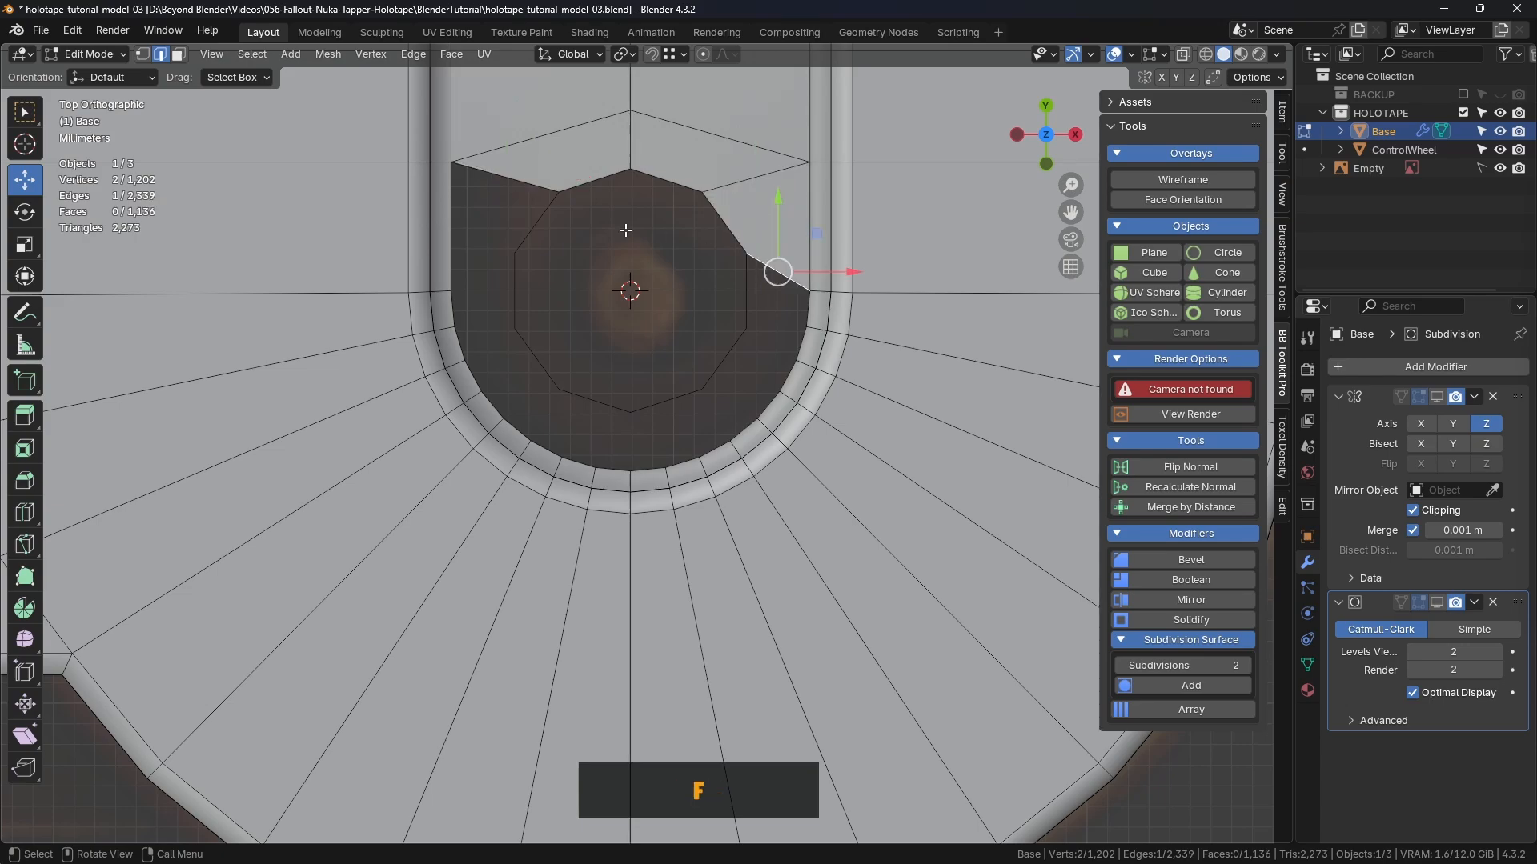
left_click(524, 182)
key("f")
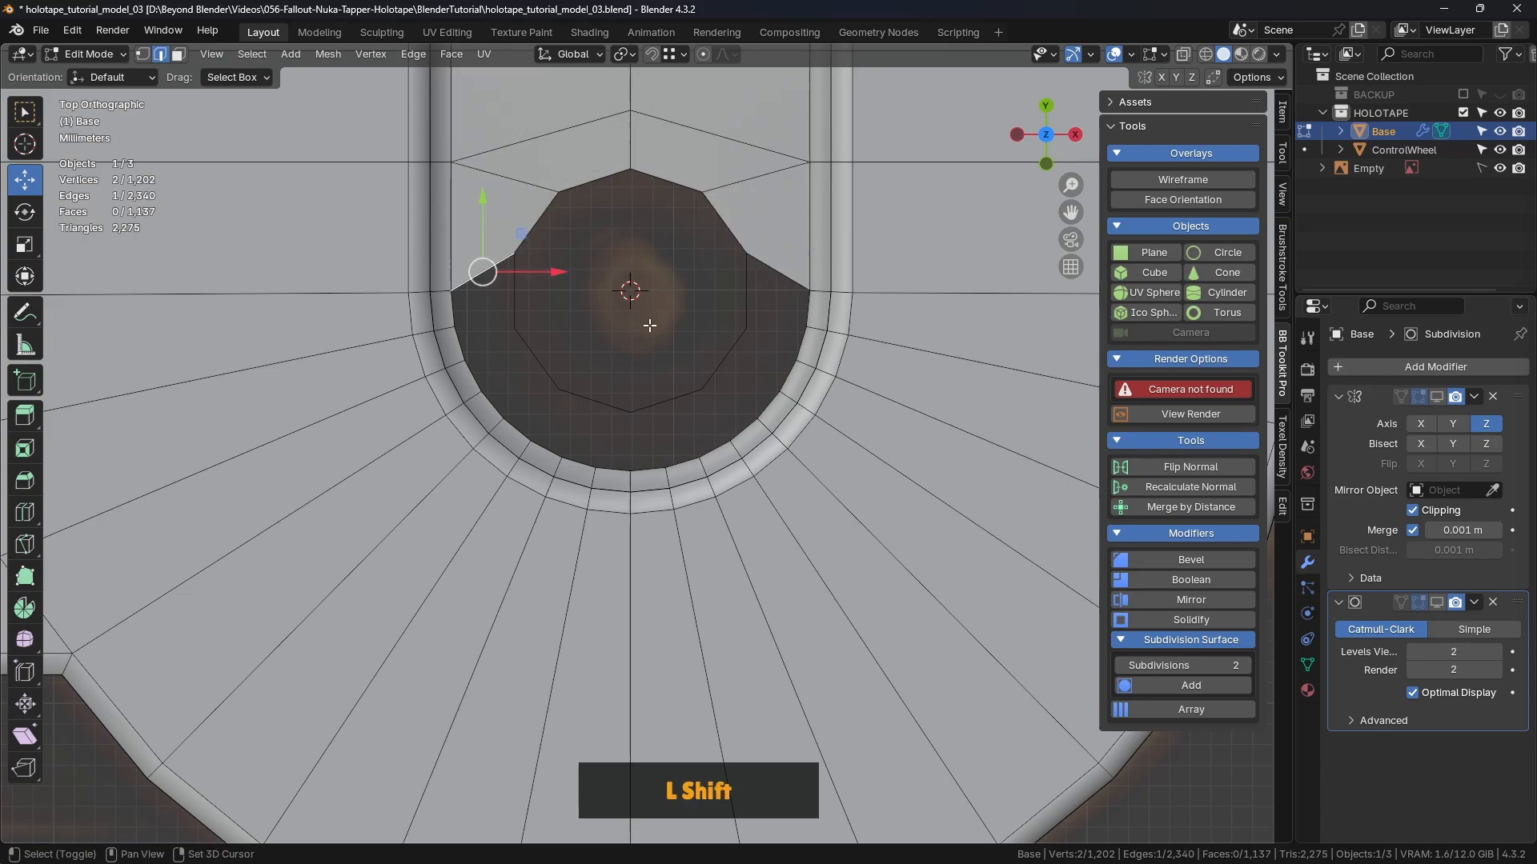
middle_click_drag(559, 301, 568, 272, "shift")
key("f")
left_click(785, 243)
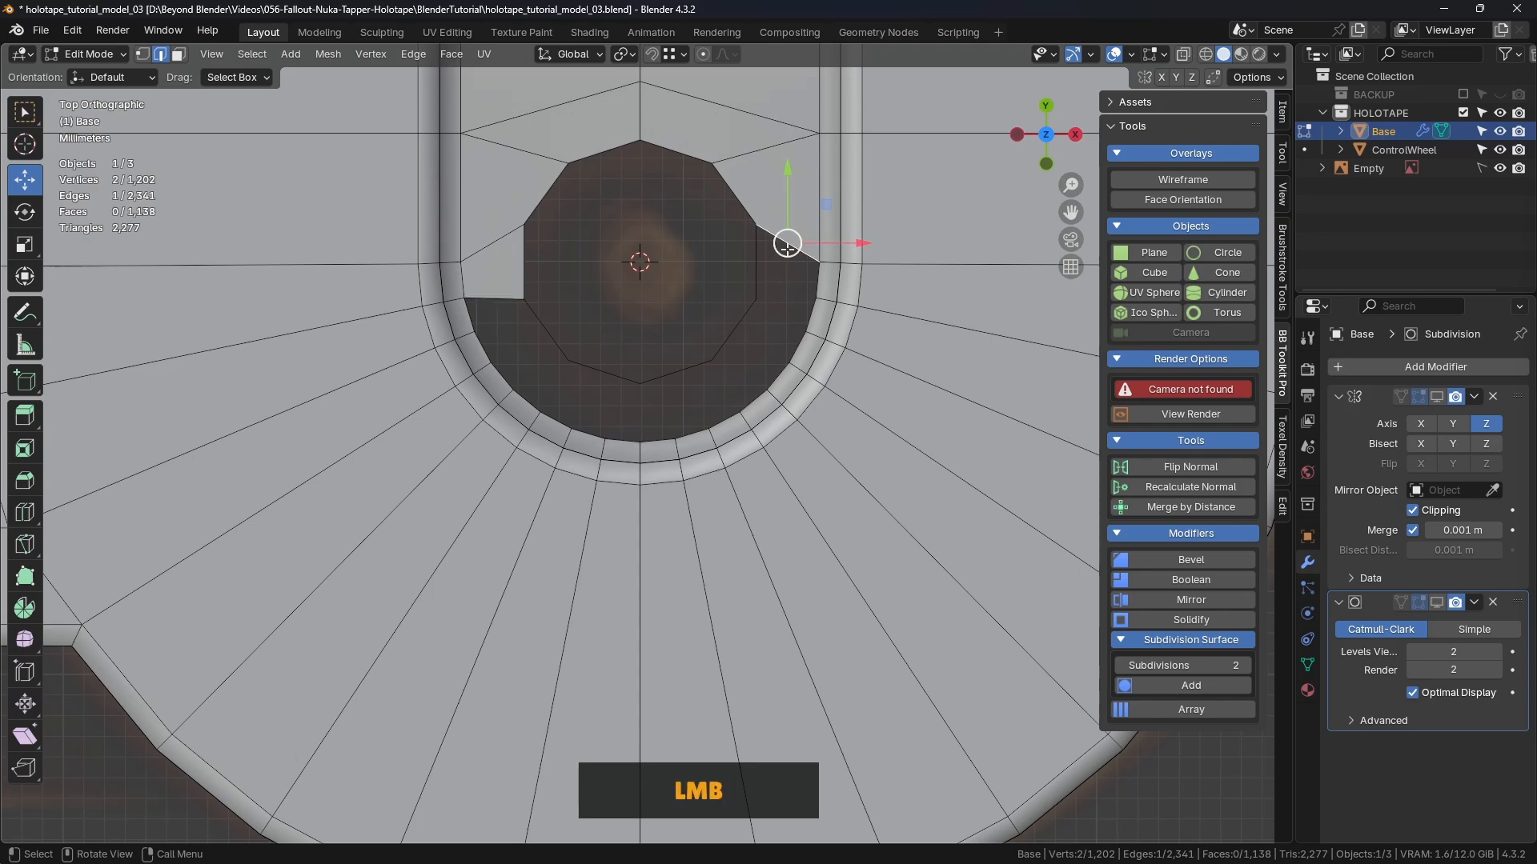
key("f")
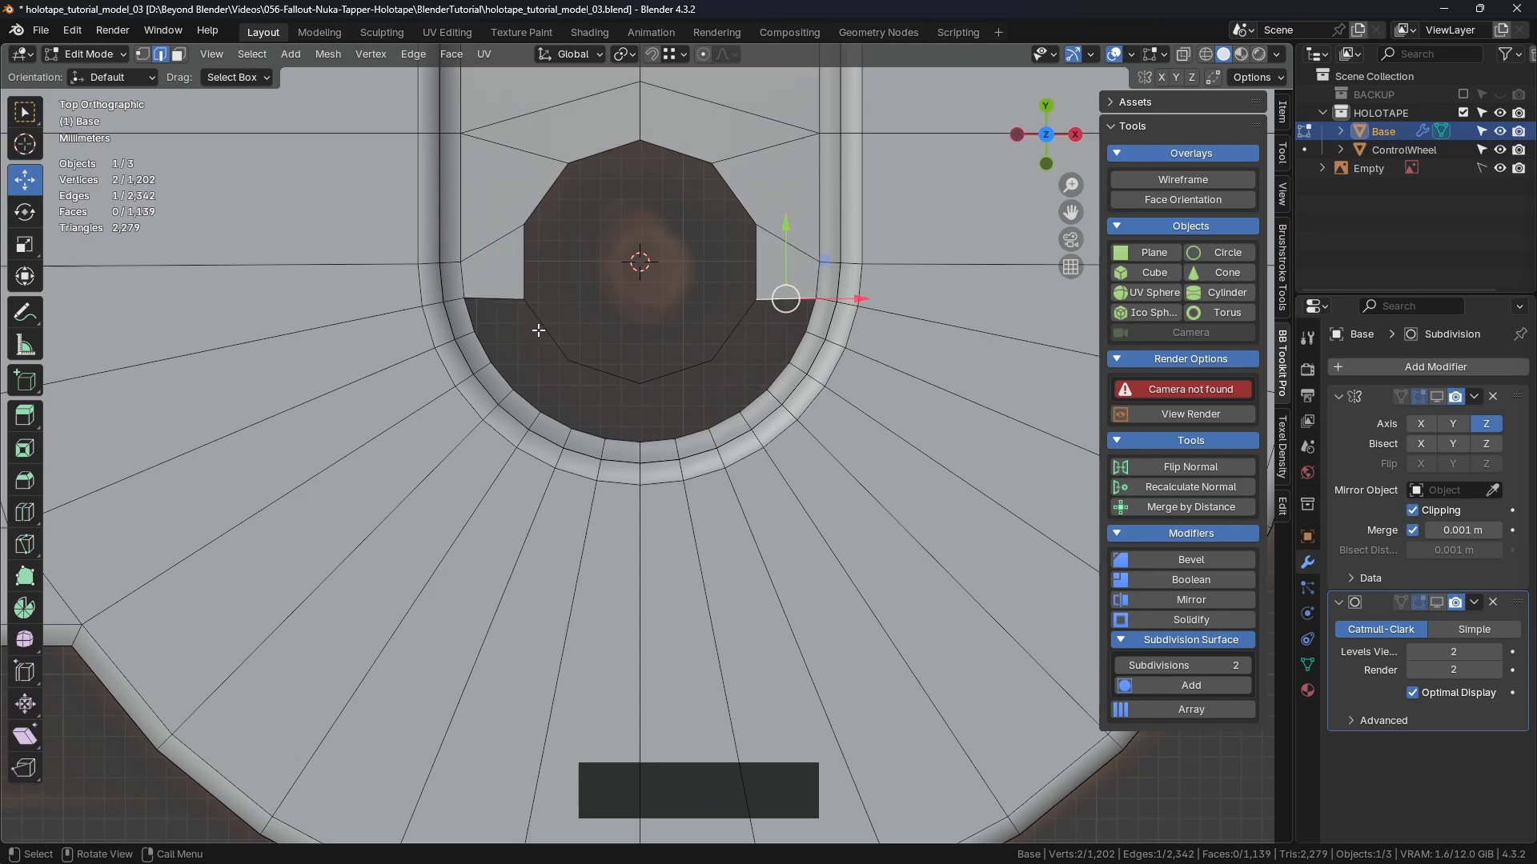
Step: Select the circle's lower edges with the recess's arc edges and fill the remaining lower gap
middle_click_drag(539, 344, 596, 304, "shift")
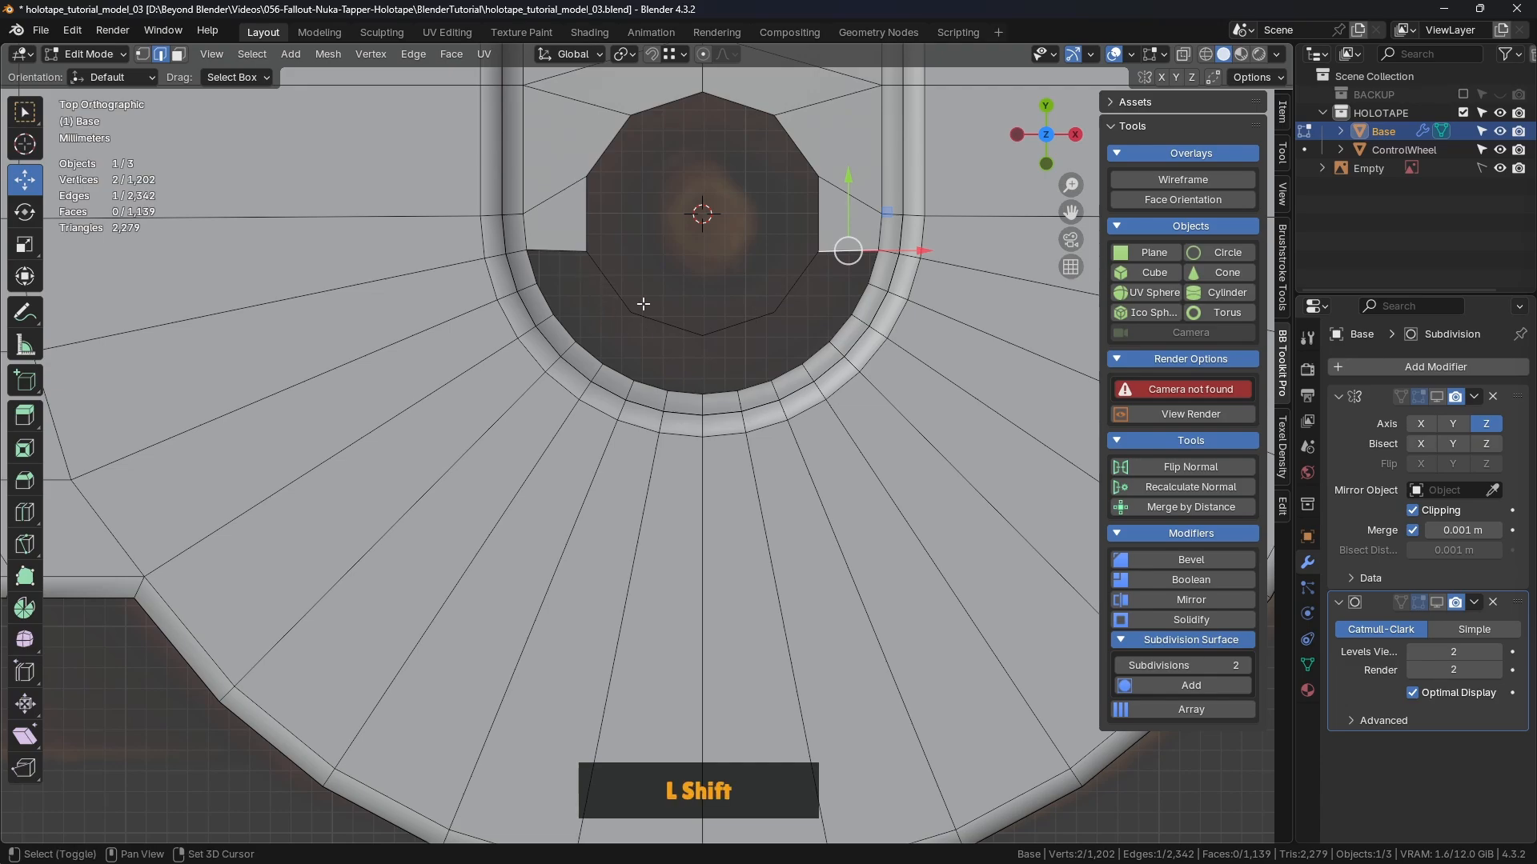
middle_click_drag(745, 283, 763, 290, "shift")
scroll(808, 281, "up", 1)
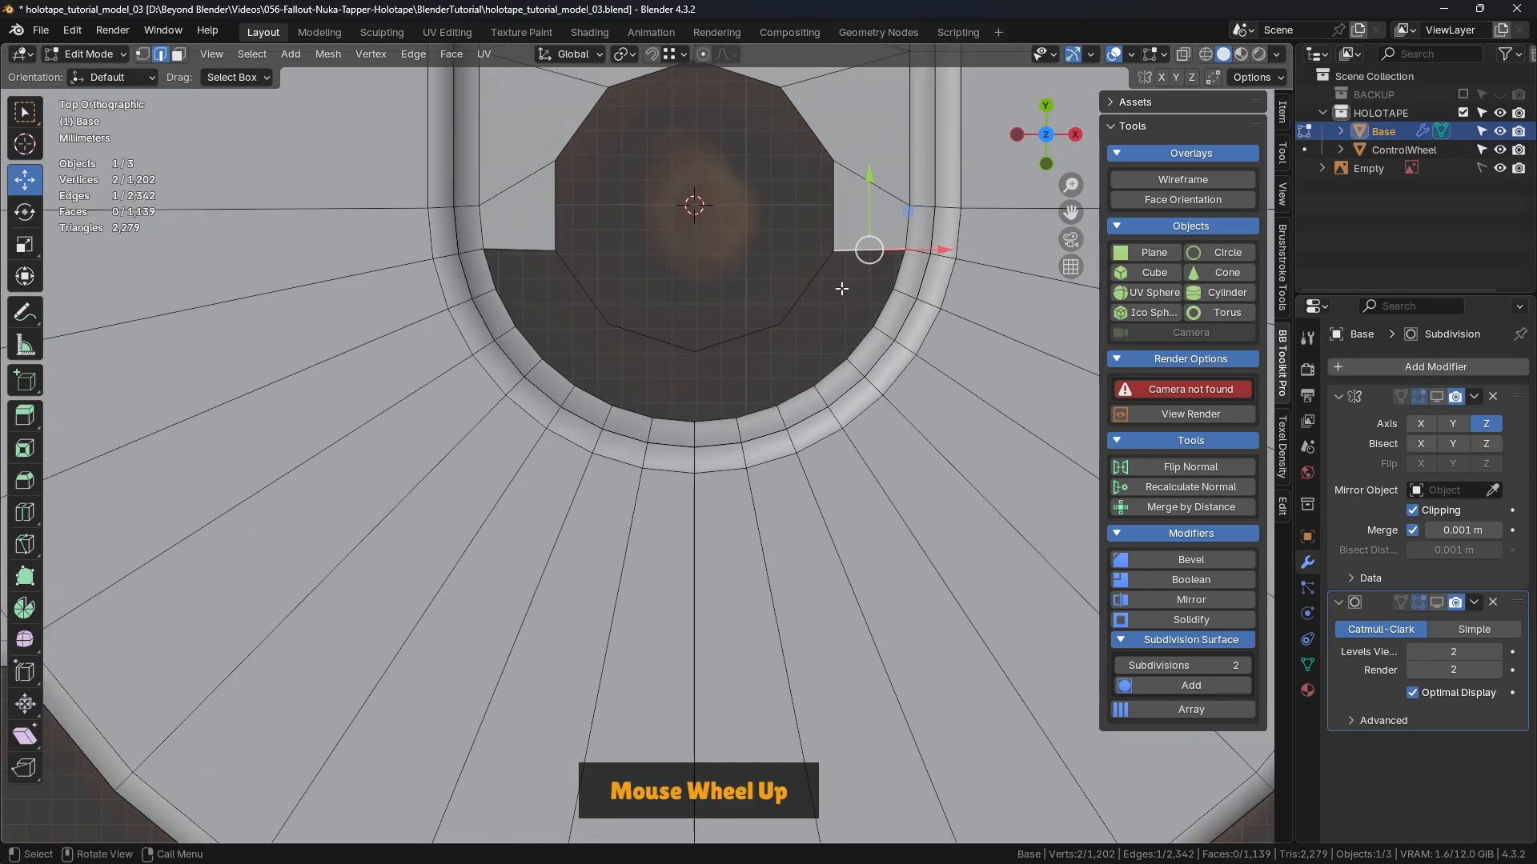
left_click(737, 337, "shift")
left_click(652, 337, "shift")
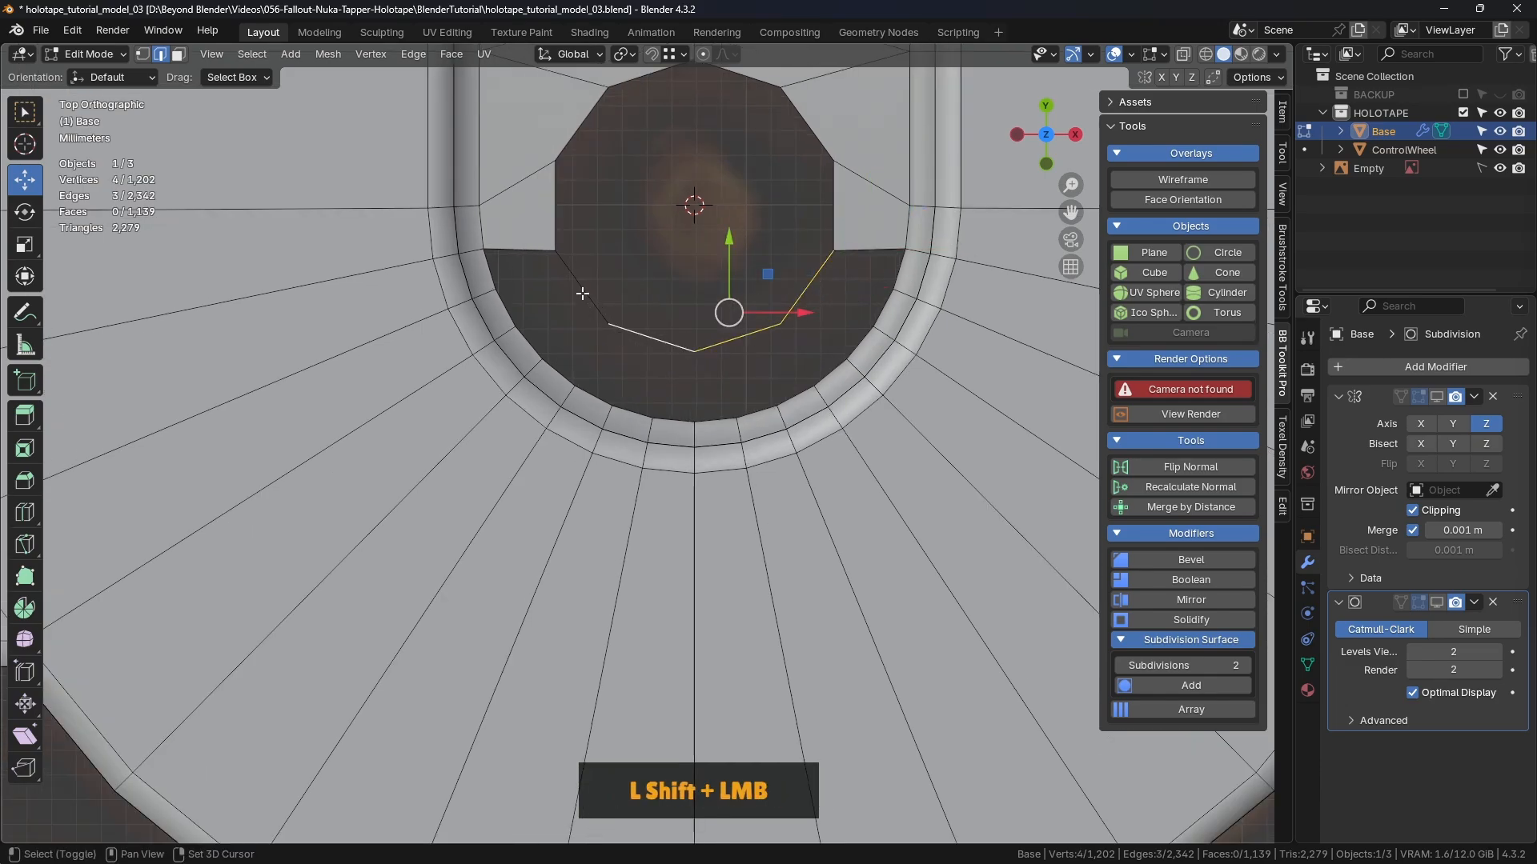
left_click(593, 314, "shift")
left_click(505, 314, "shift")
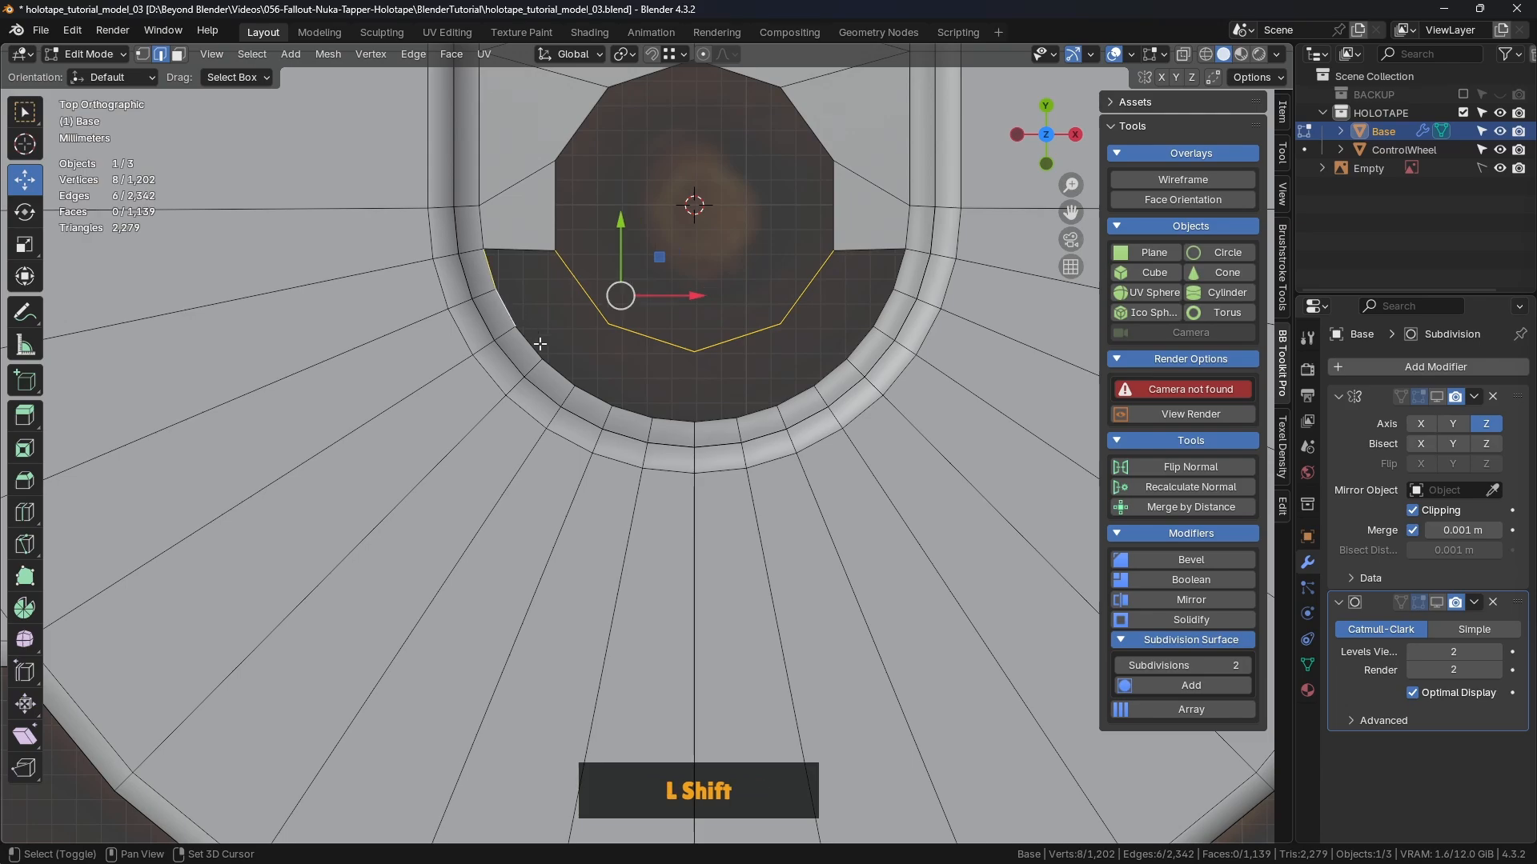
left_click(557, 365, "shift")
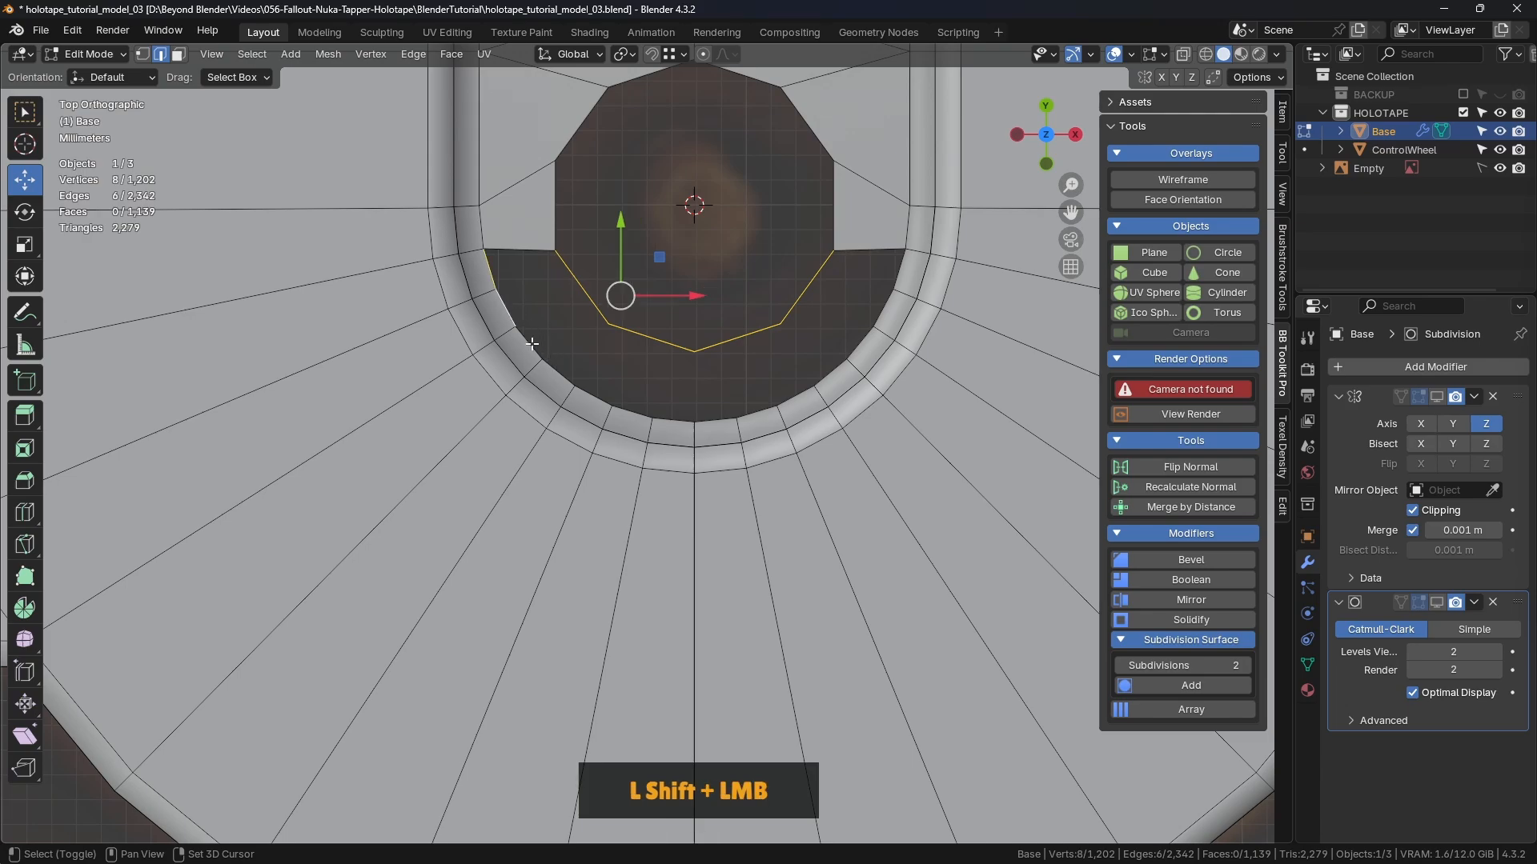
left_click(900, 273, "ctrl")
left_click(858, 321, "shift")
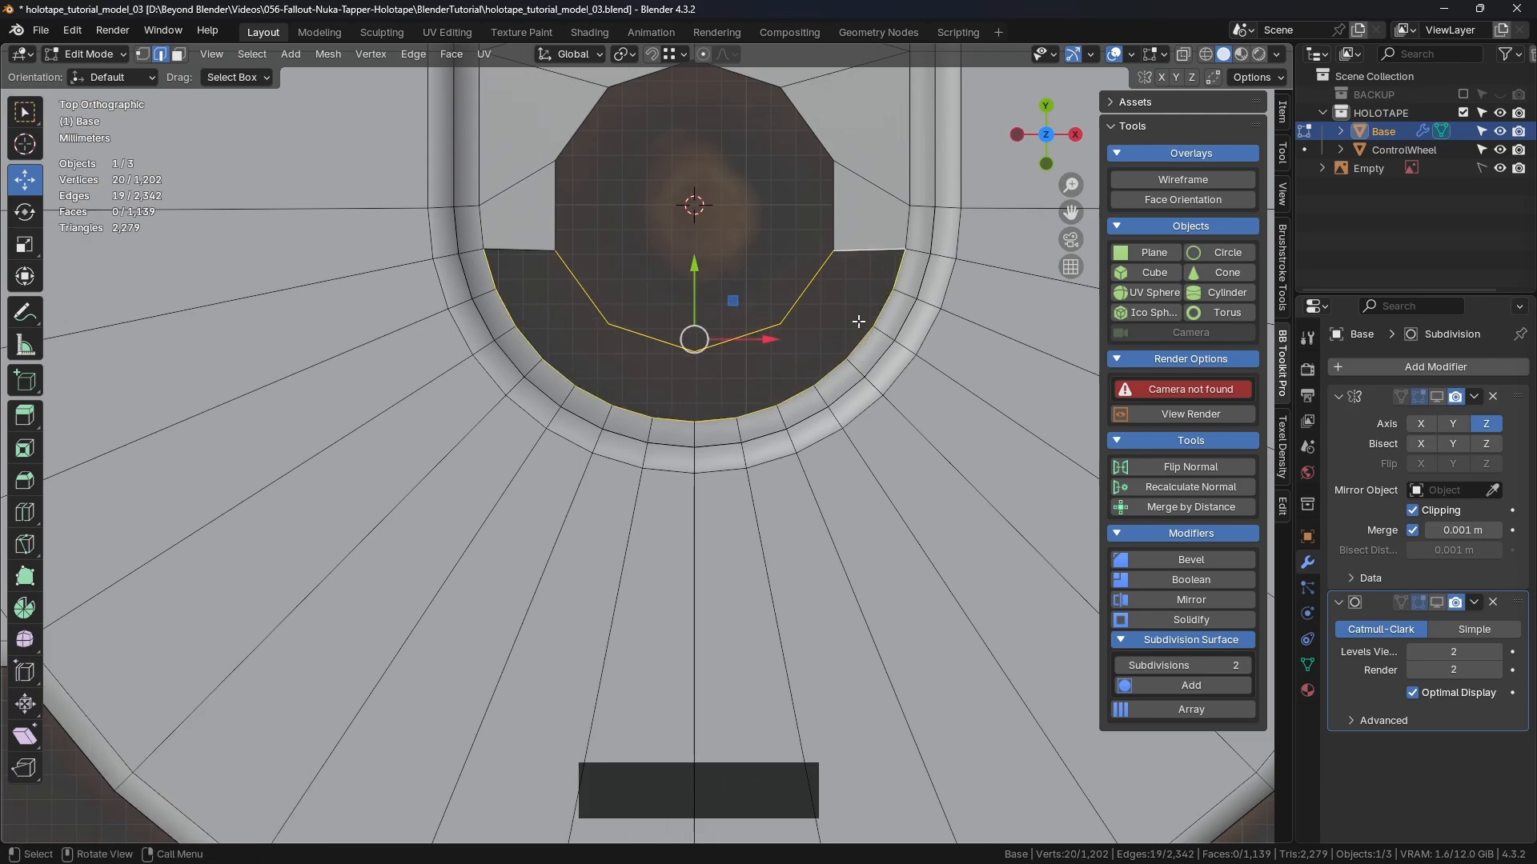
key("f")
left_click(804, 289)
Step: In vertex select, join a right corner of the circle to its ring vertex with J
scroll(778, 346, "down", 1)
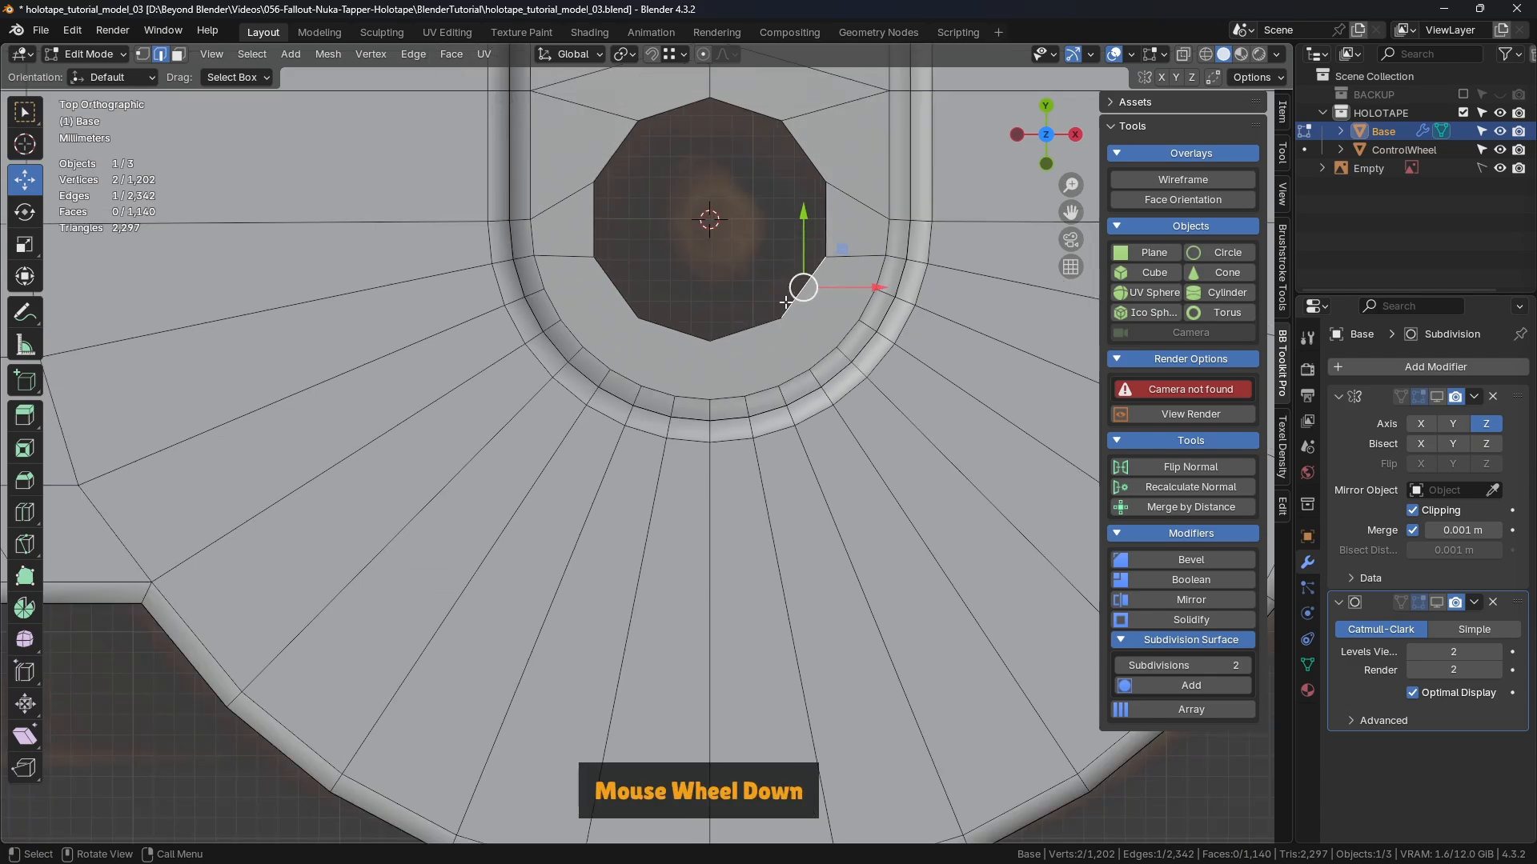
scroll(777, 346, "up", 1)
middle_click_drag(778, 346, 737, 337, "shift")
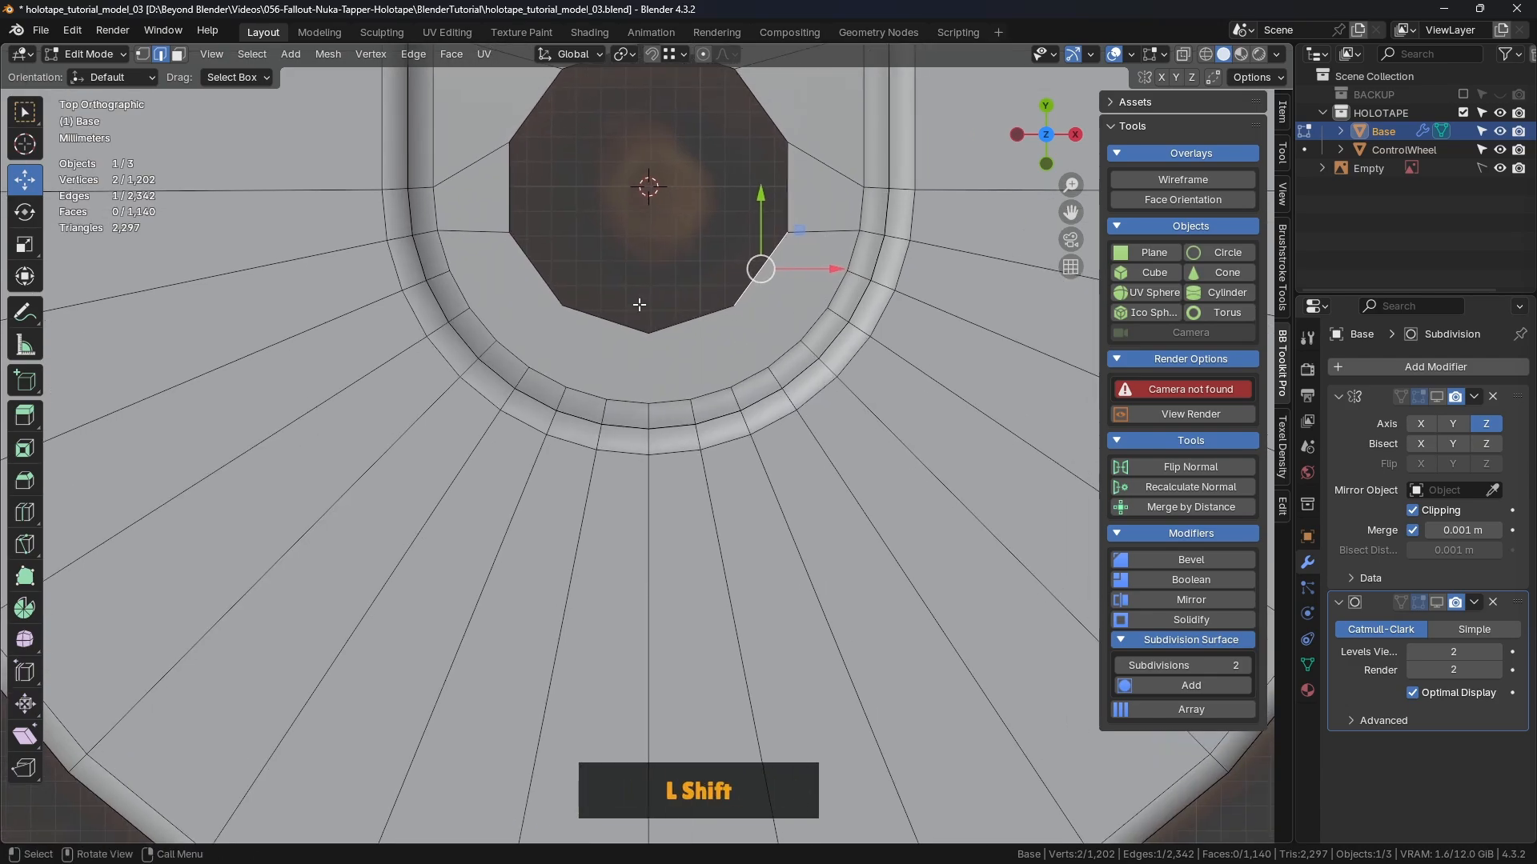
left_click(143, 54)
left_click(710, 217)
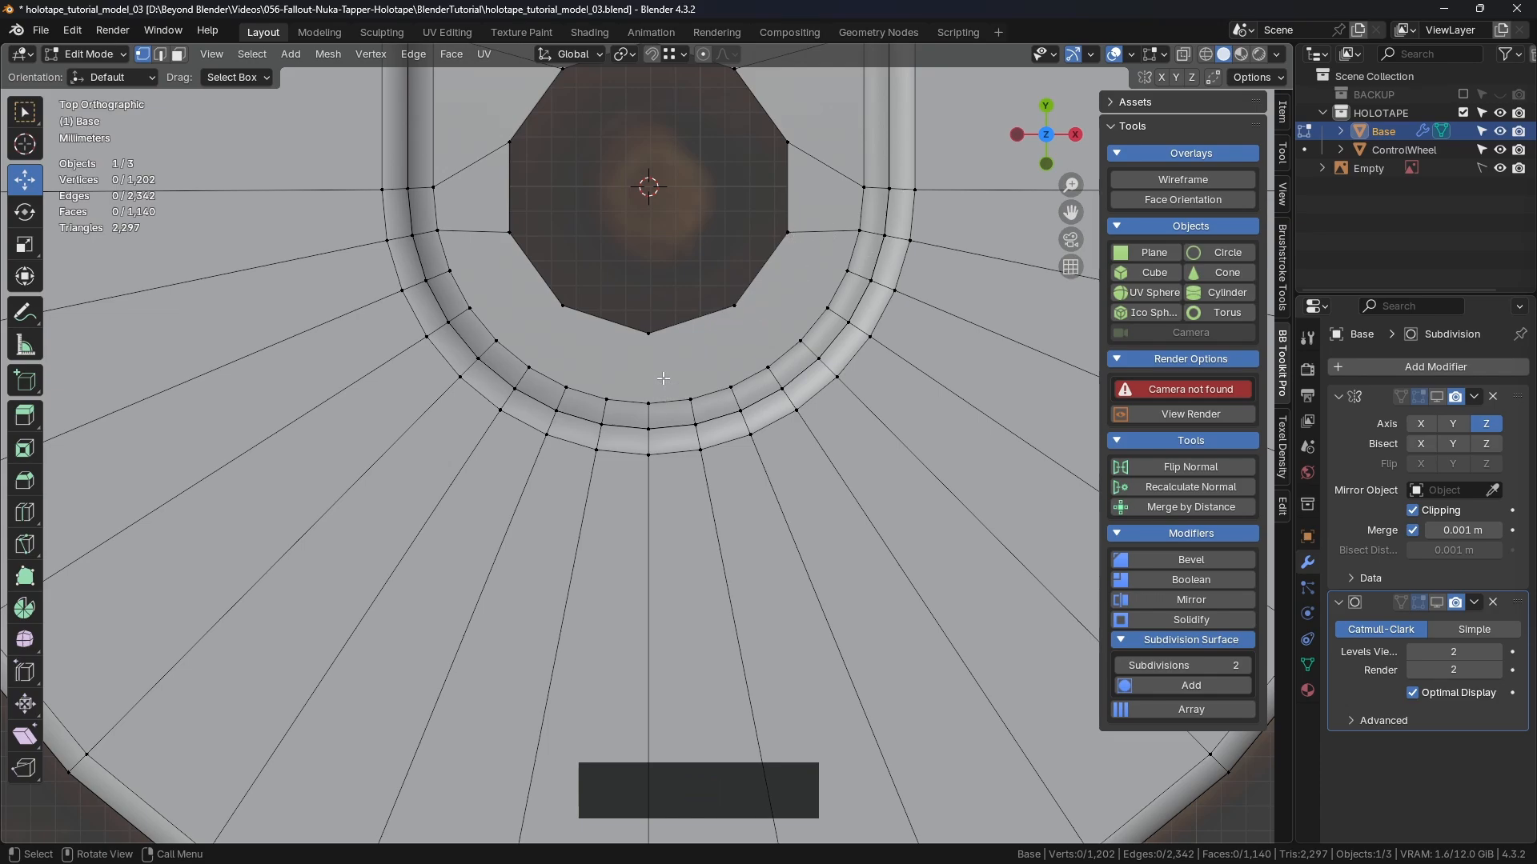
left_click(648, 337)
left_click(648, 400, "shift")
left_click(697, 245)
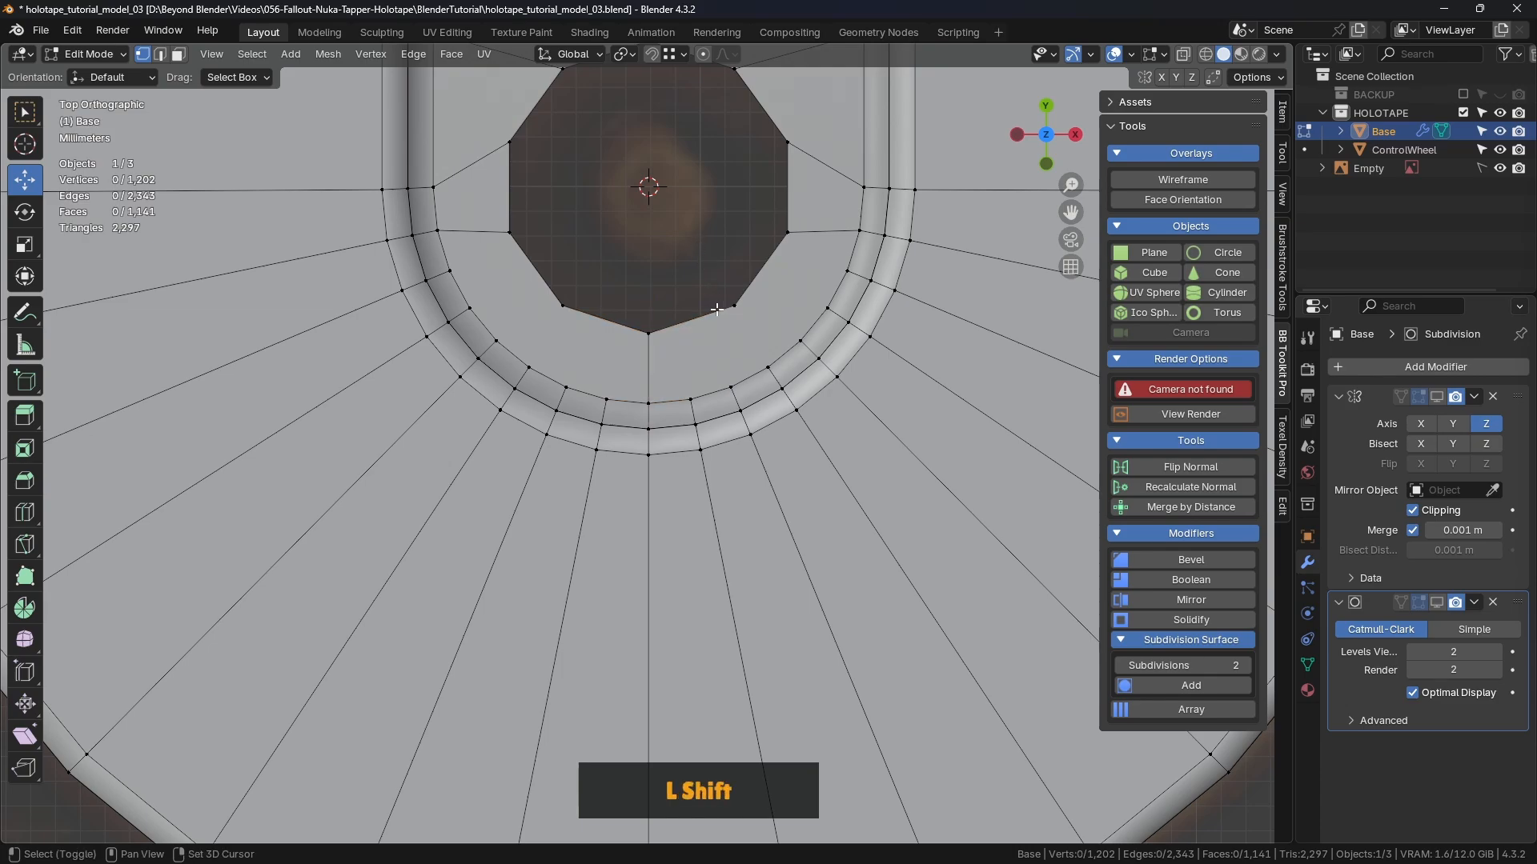
middle_click_drag(657, 339, 712, 310, "shift")
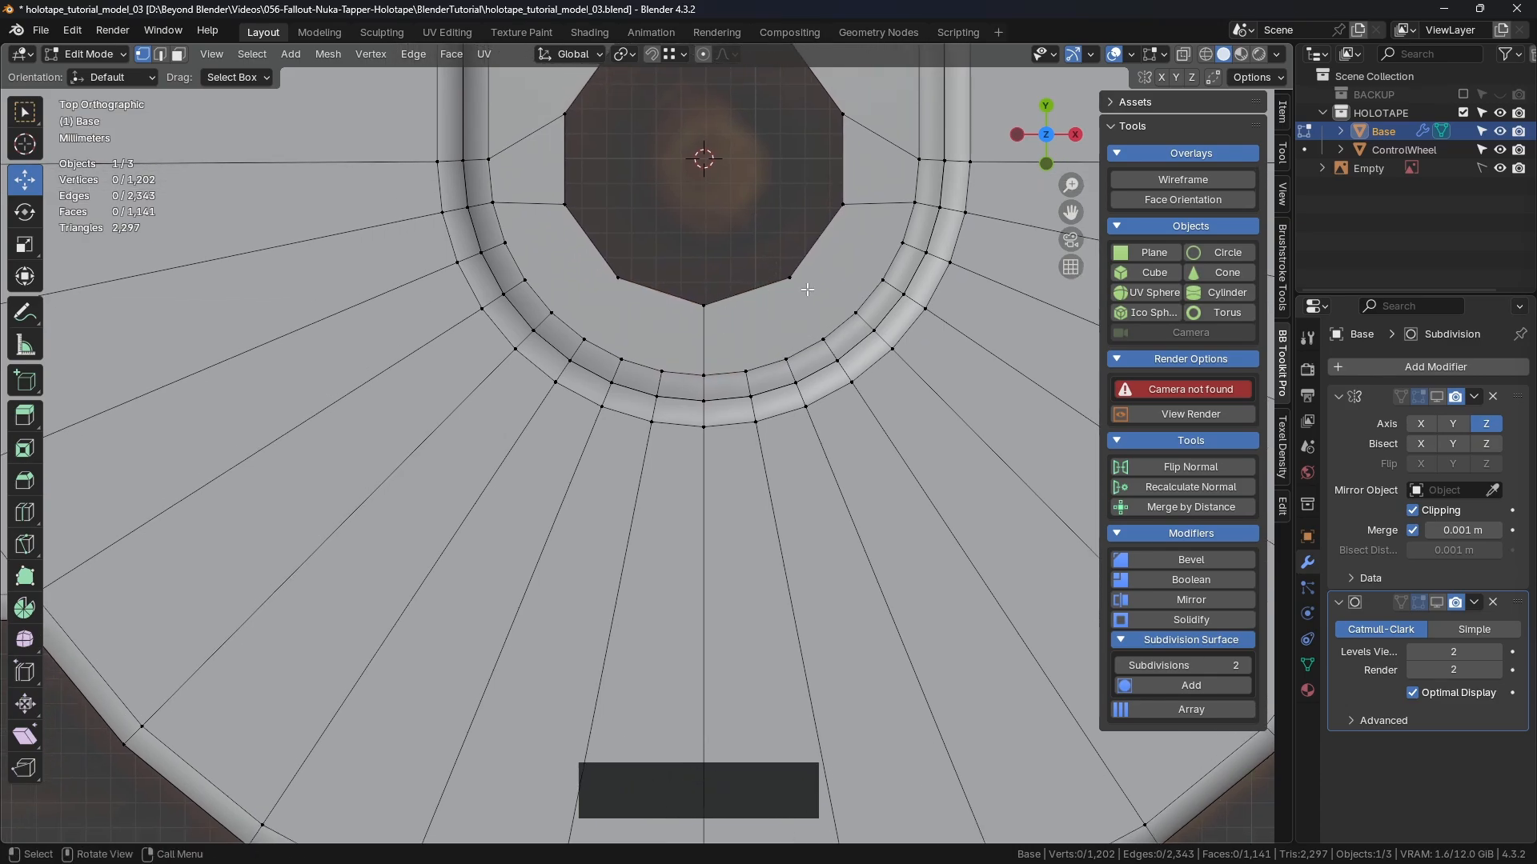
left_click(790, 278, "shift")
left_click(822, 339, "shift")
key("j")
Step: Connect the lower-left and left hole corners to their neighbouring ring vertices
left_click(848, 241)
middle_click_drag(857, 232, 765, 332, "shift")
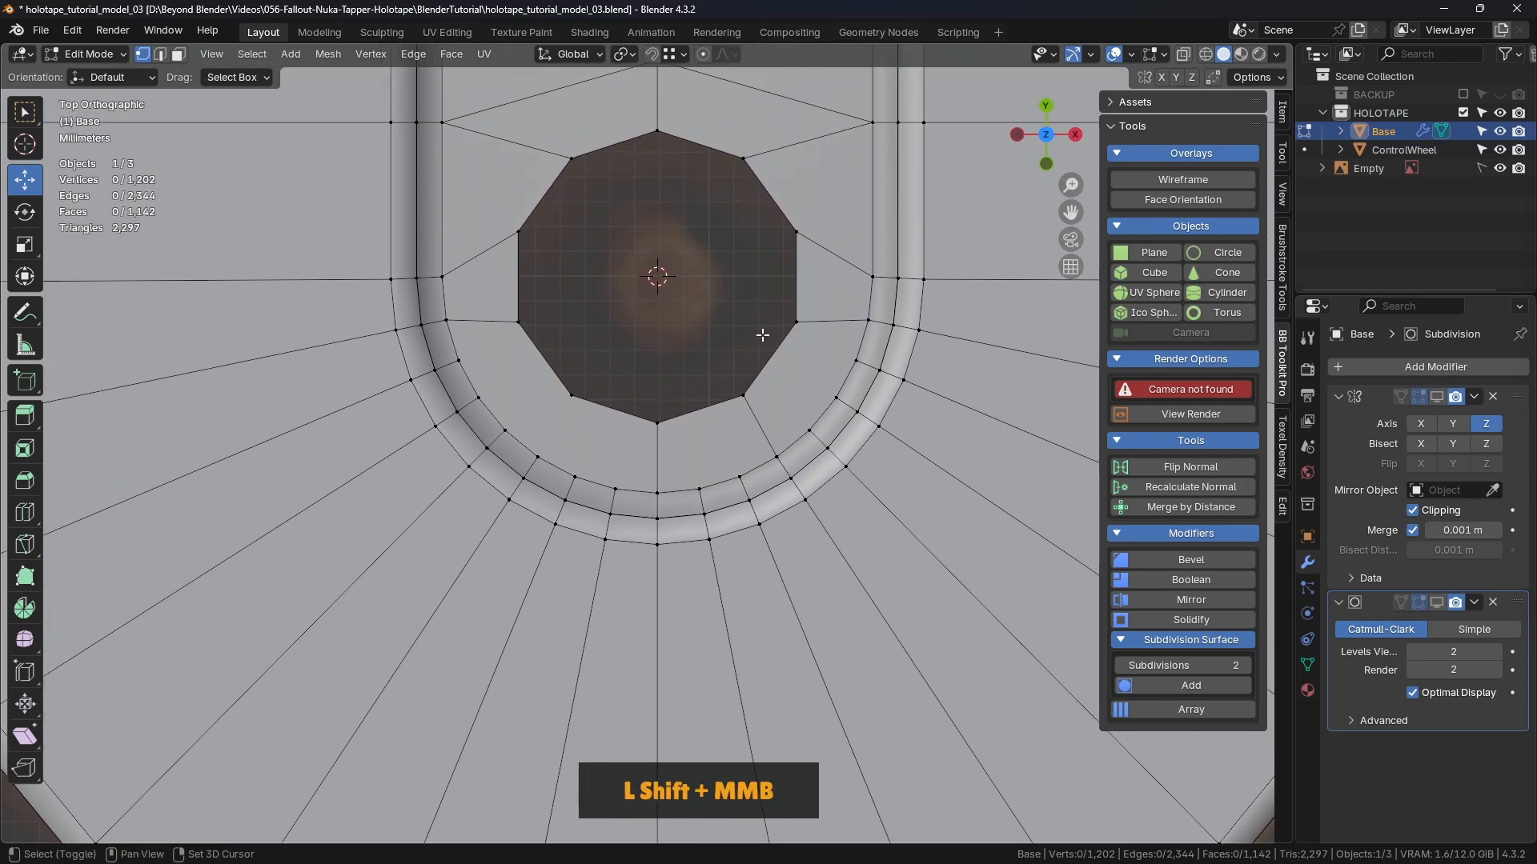
left_click(571, 396)
left_click(537, 456, "shift")
key("j")
left_click(617, 353)
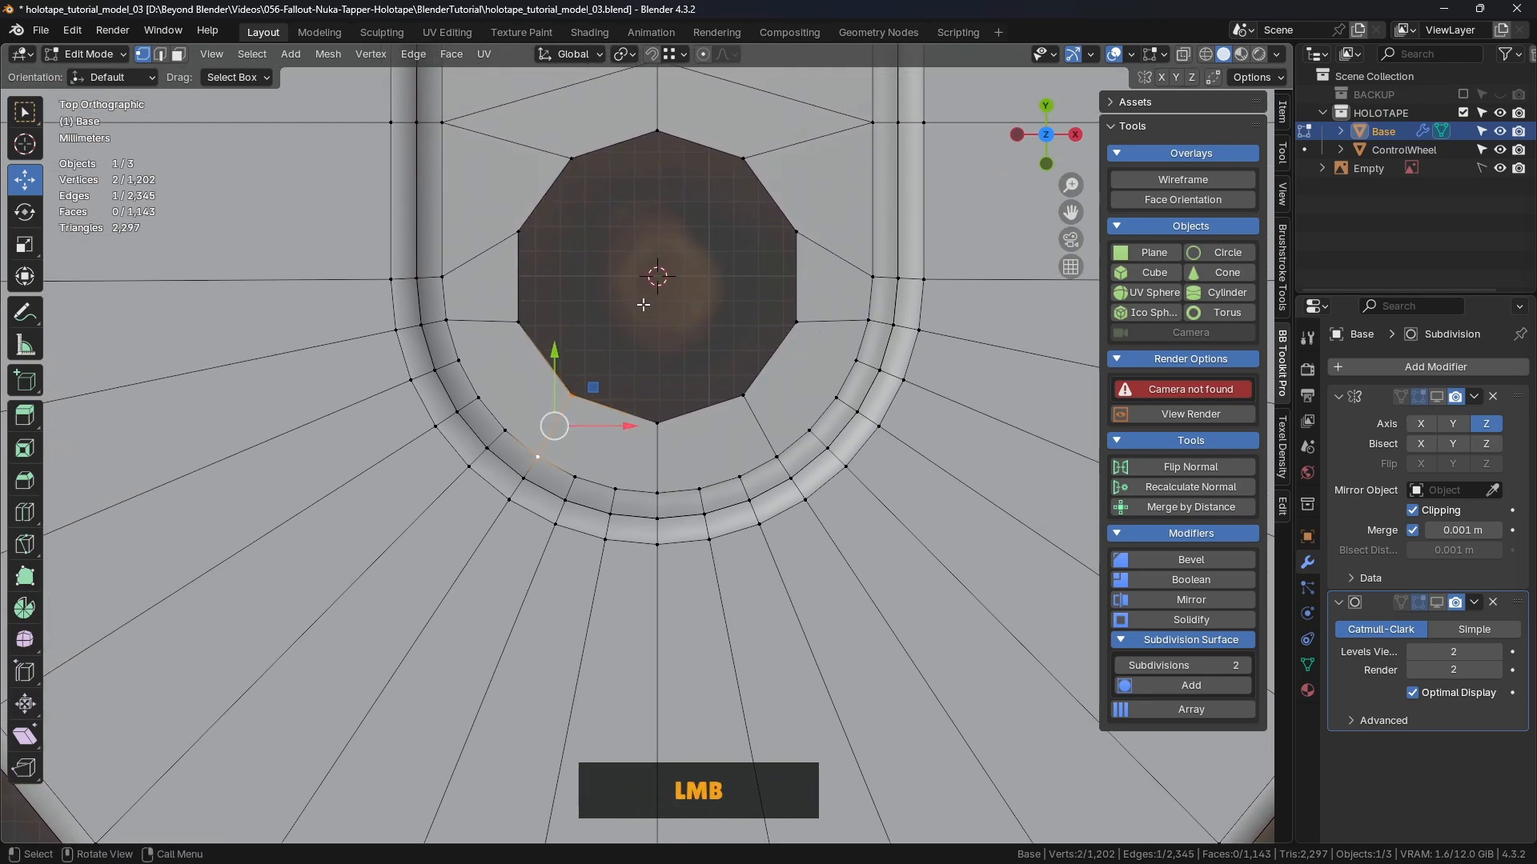
middle_click_drag(617, 353, 758, 333, "shift")
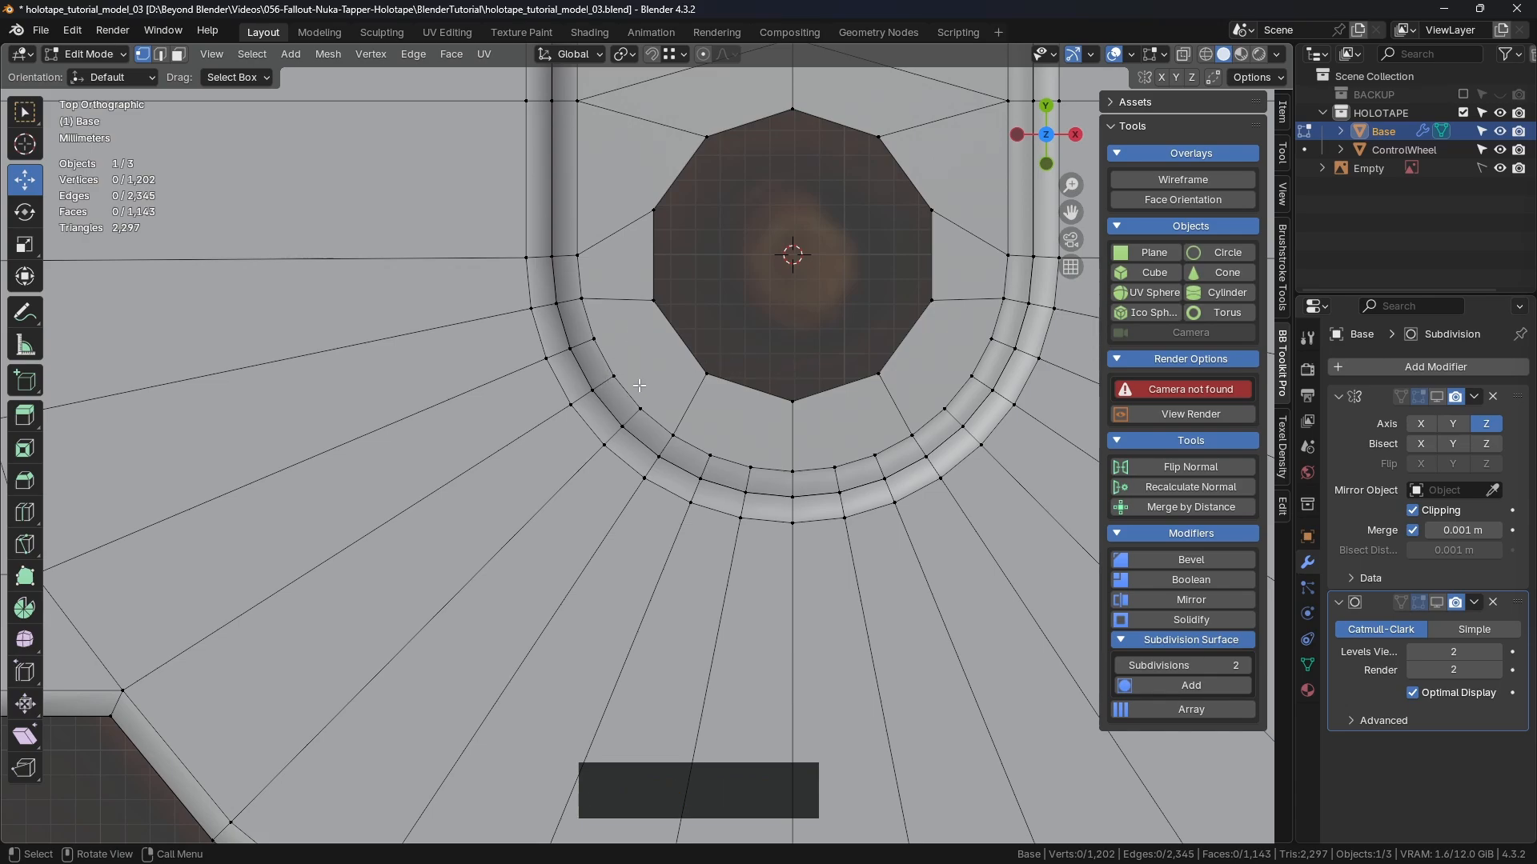
left_click(654, 304)
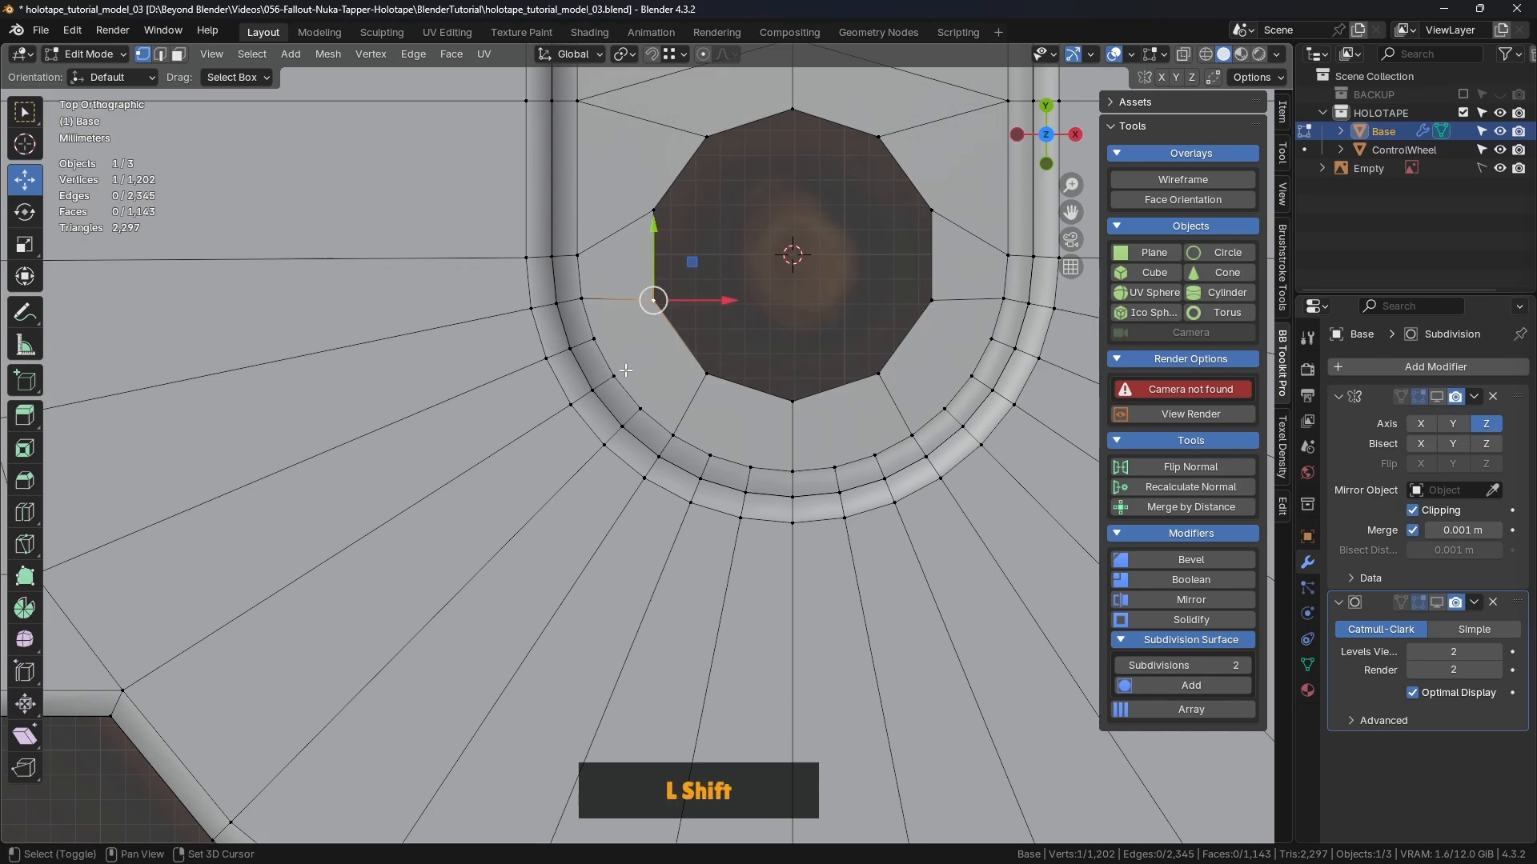
left_click(613, 376, "shift")
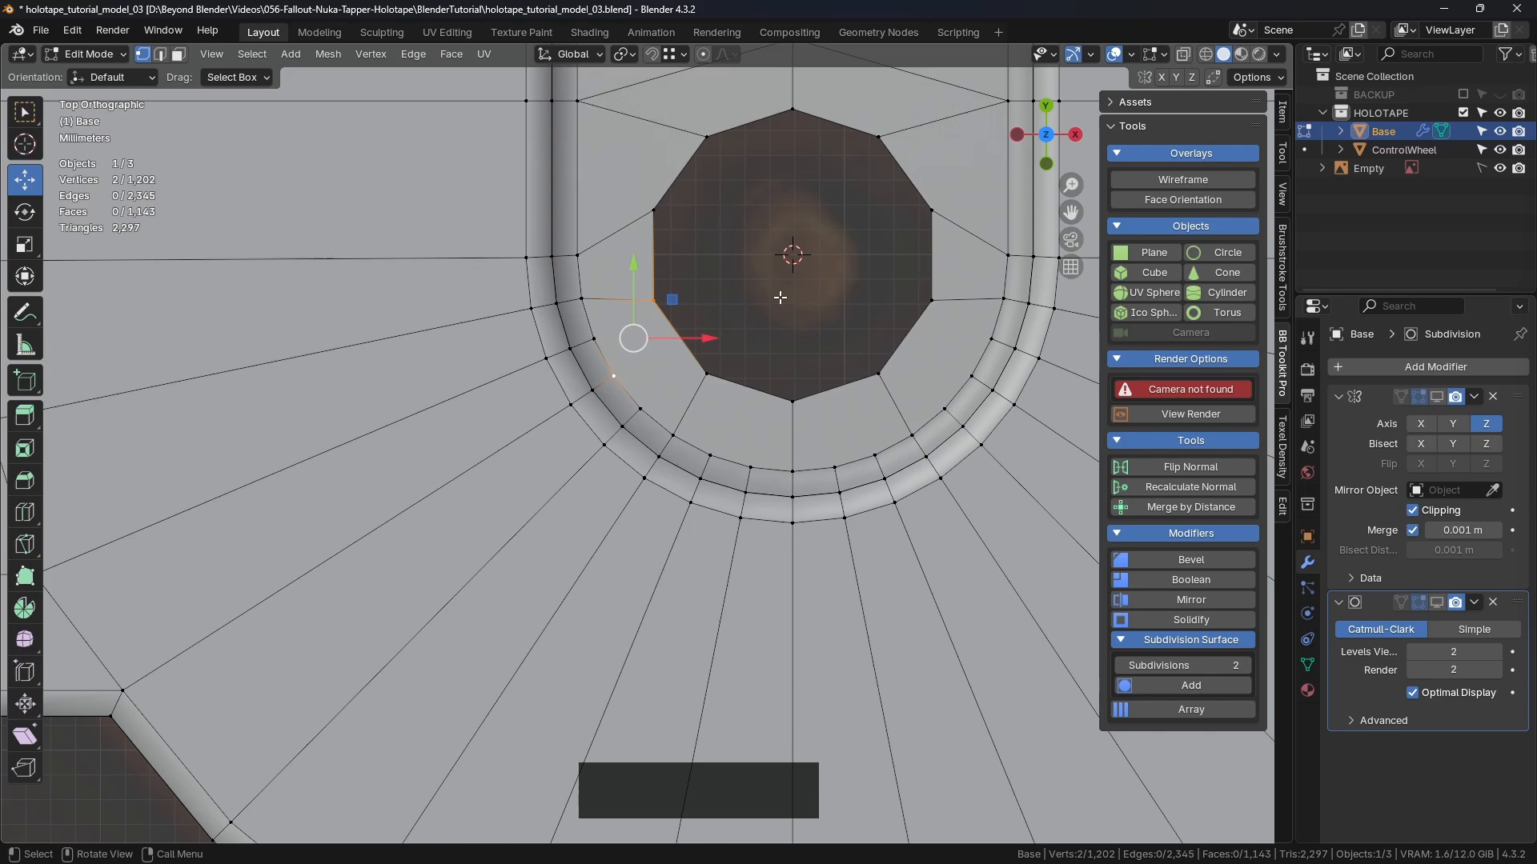
Step: Pair the hole's lower-right corner vertices with the ring vertices beside them
left_click(847, 357)
left_click(931, 301)
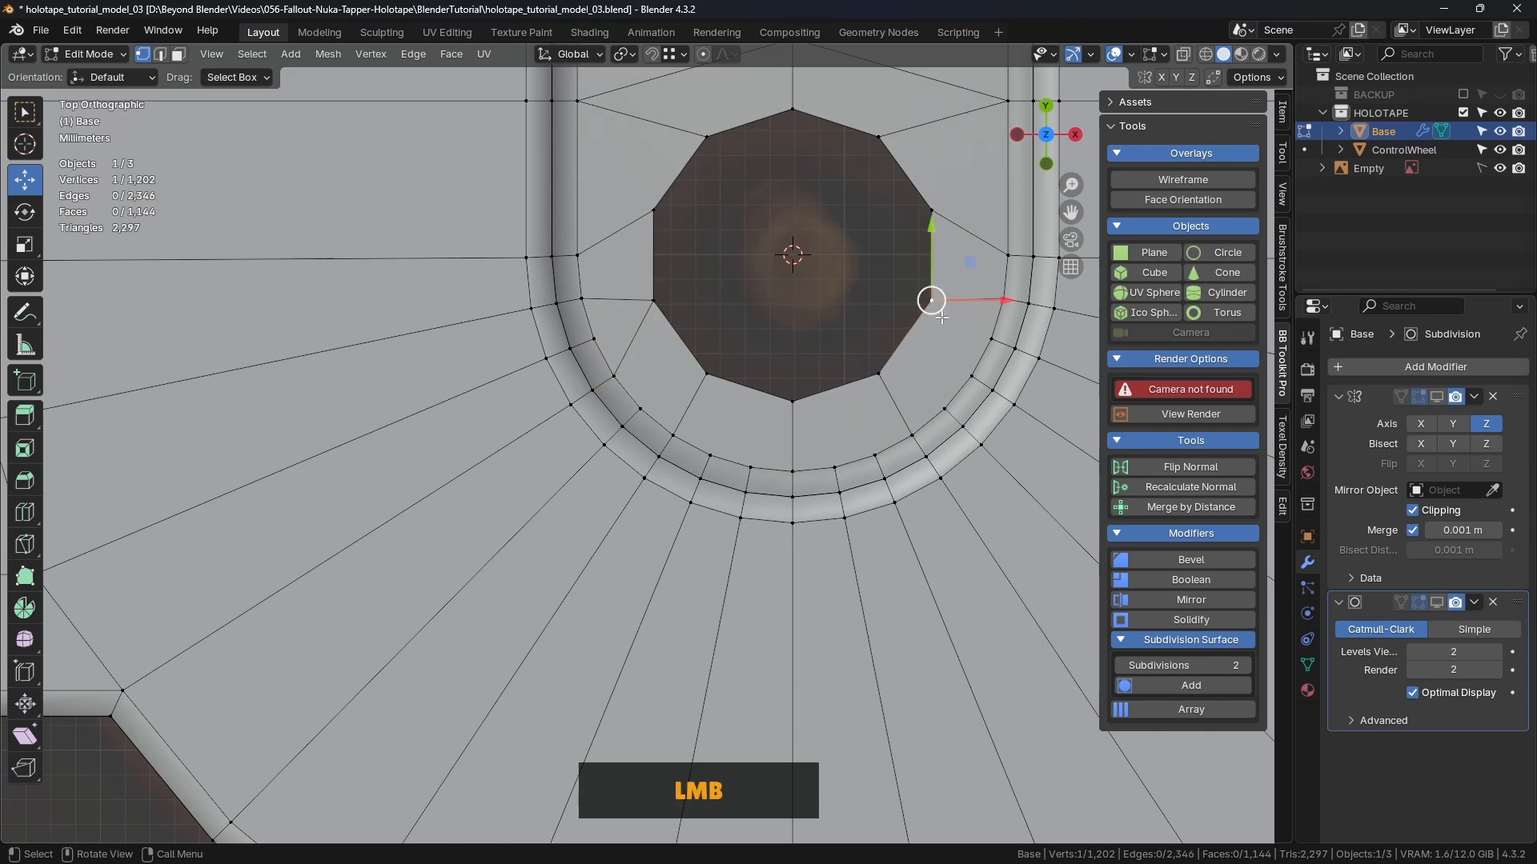
left_click(969, 373, "shift")
left_click(860, 265)
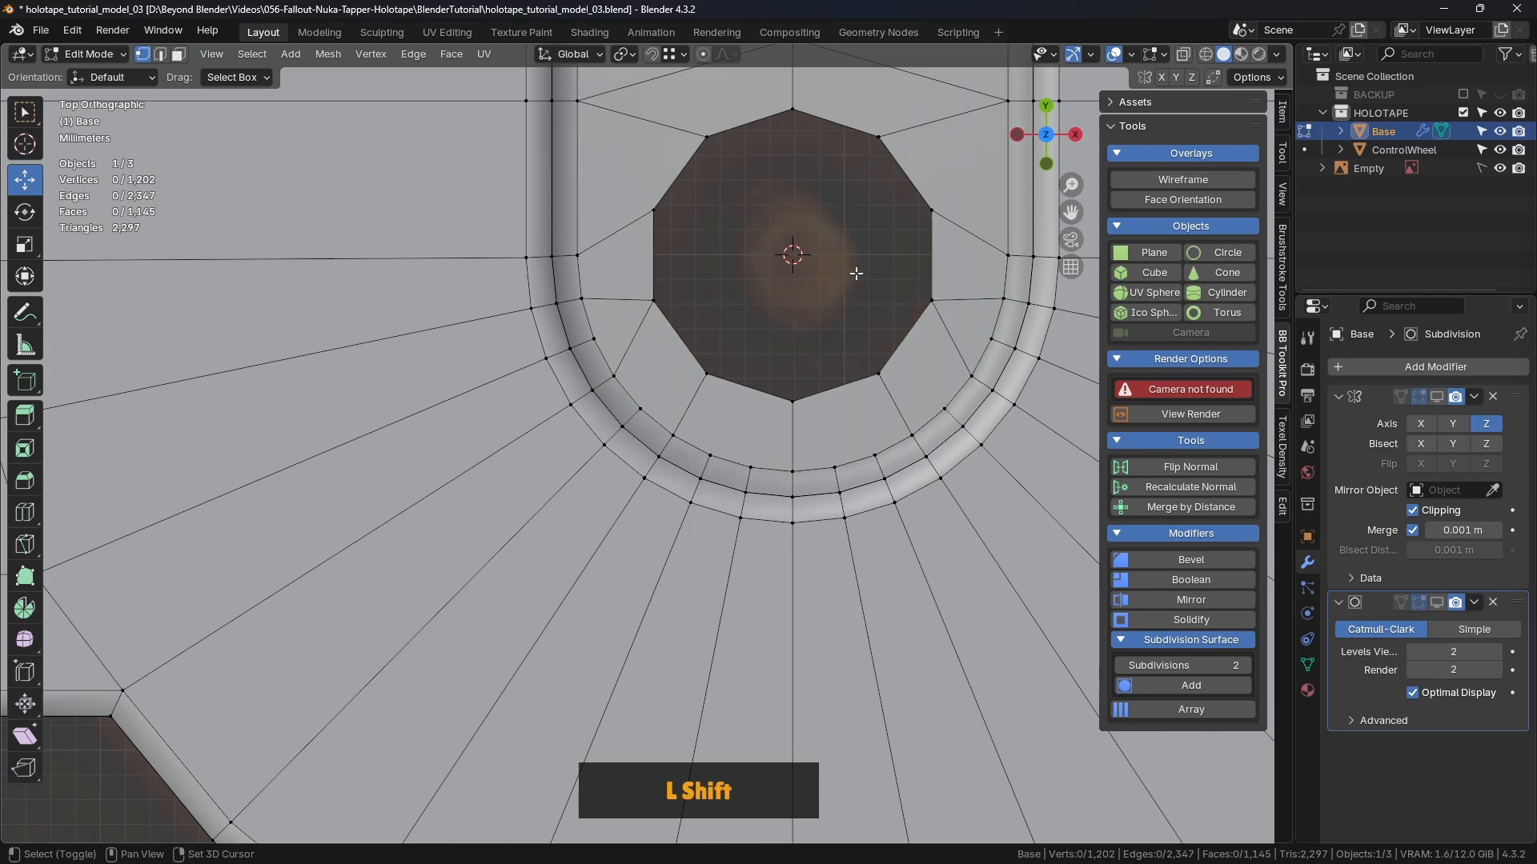
middle_click_drag(860, 265, 758, 367, "shift")
middle_click_drag(760, 441, 792, 287, "shift")
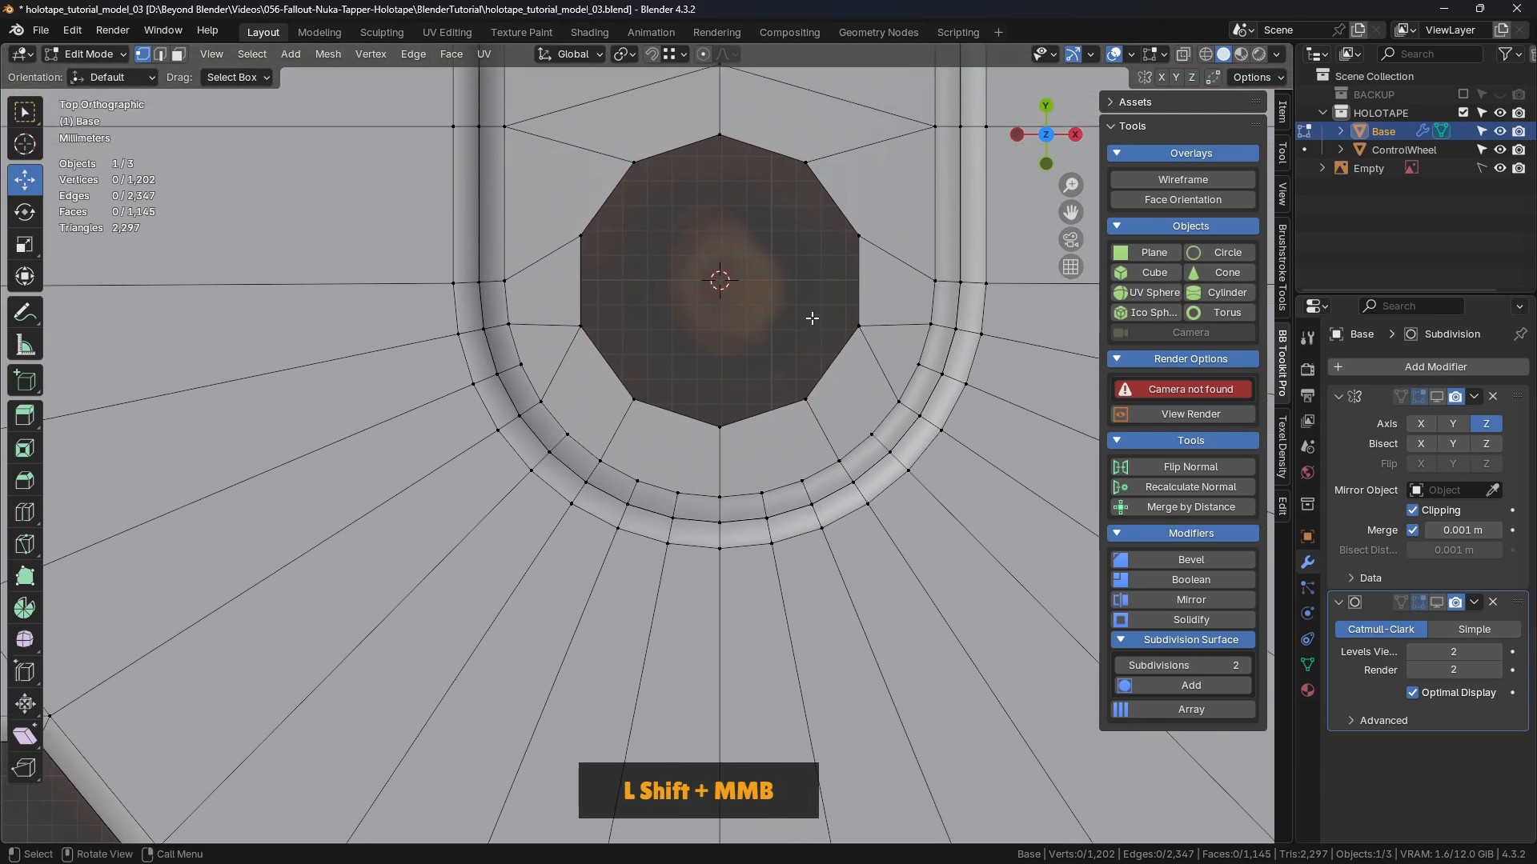
left_click(806, 398)
left_click(871, 434, "shift")
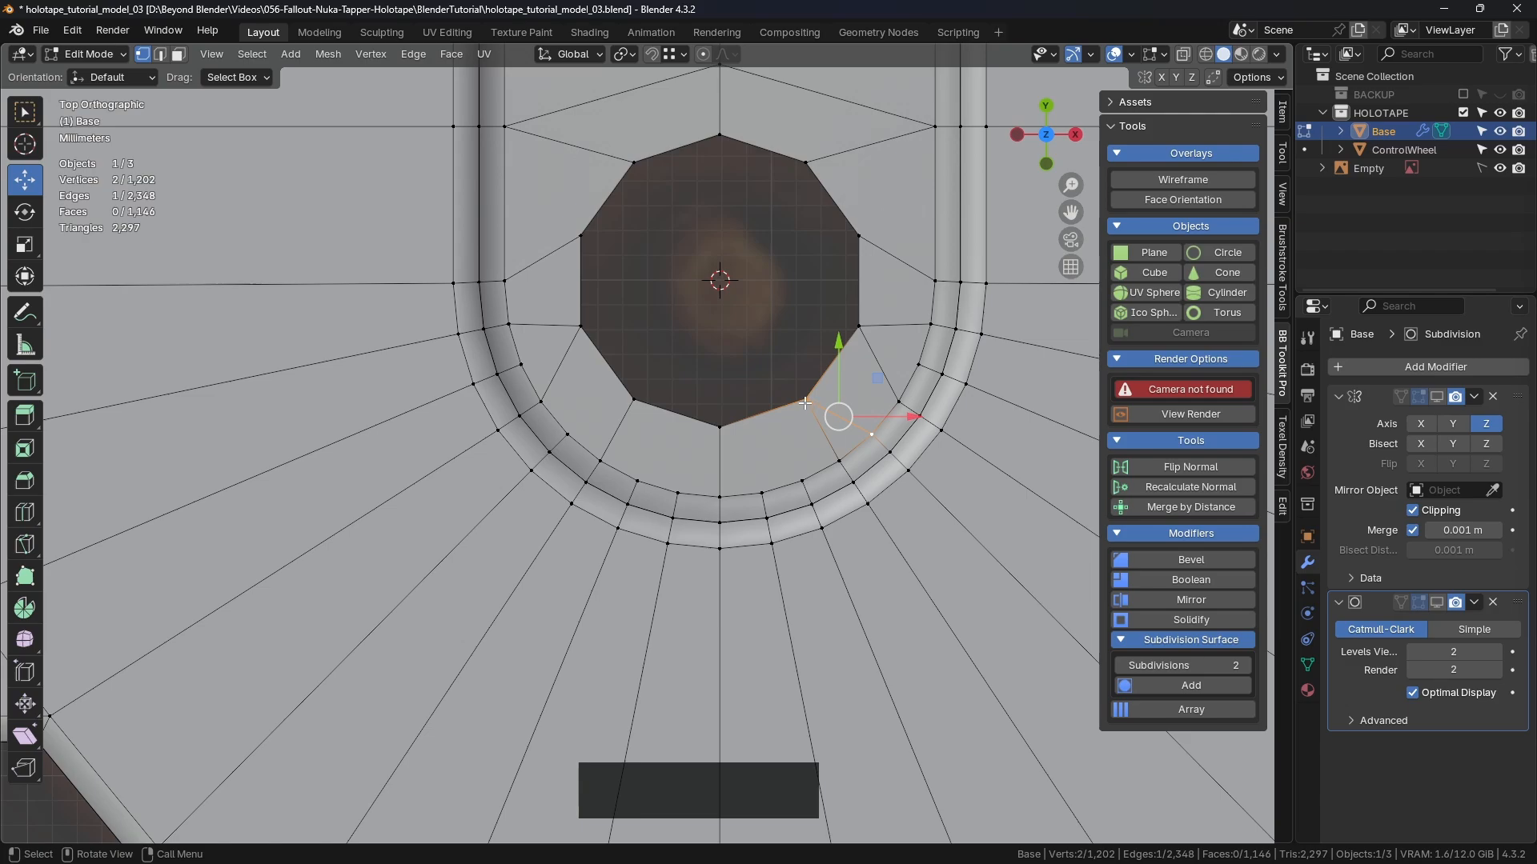
Step: Connect the hole's mirrored left corner to its matching ring vertex
left_click(632, 398)
left_click(567, 434, "shift")
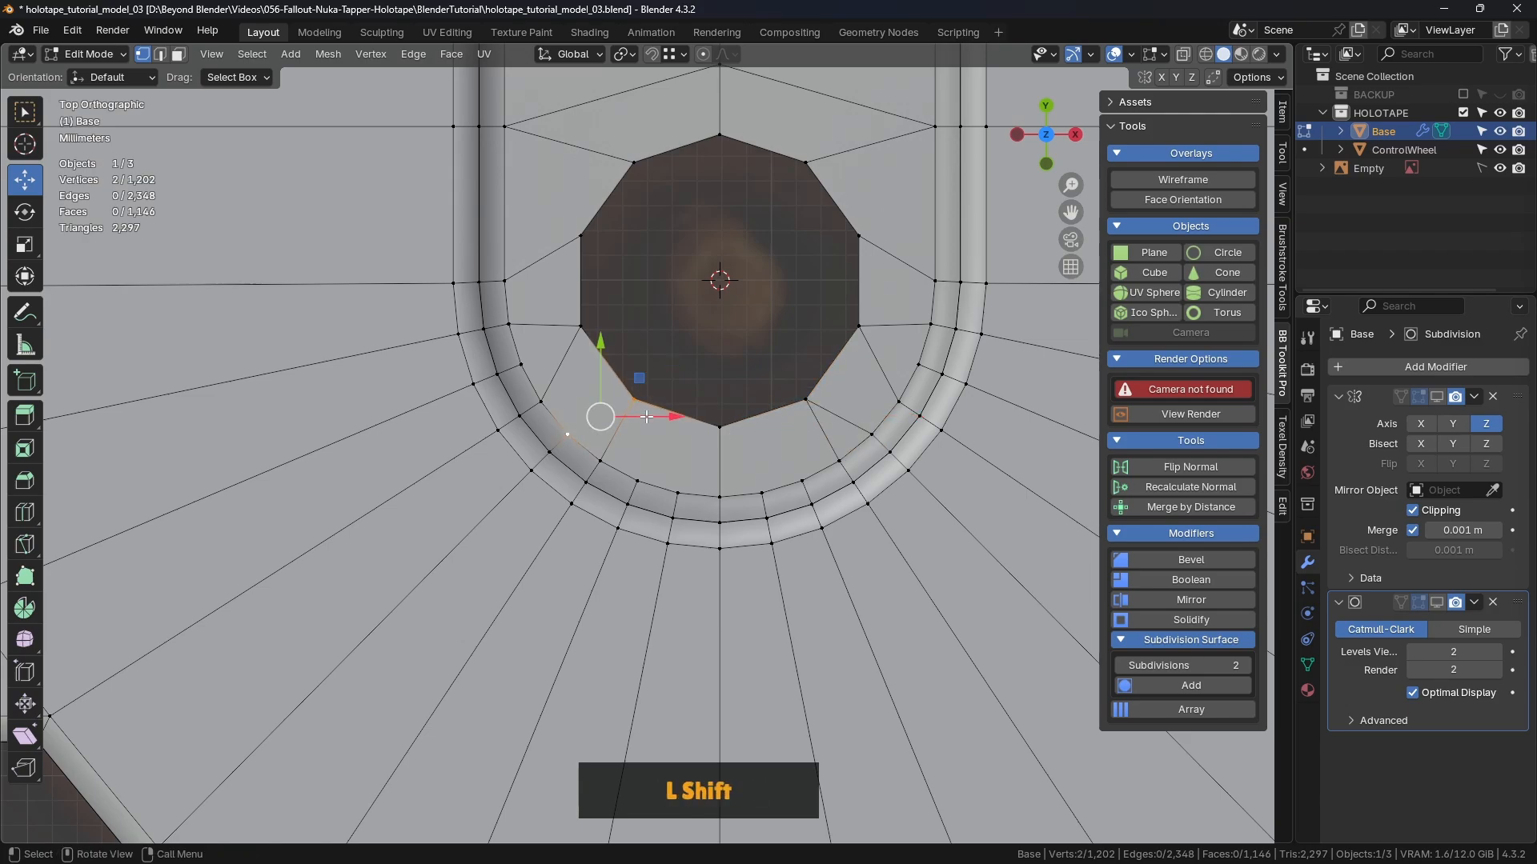
left_click(690, 342)
middle_click_drag(704, 409, 721, 375, "shift")
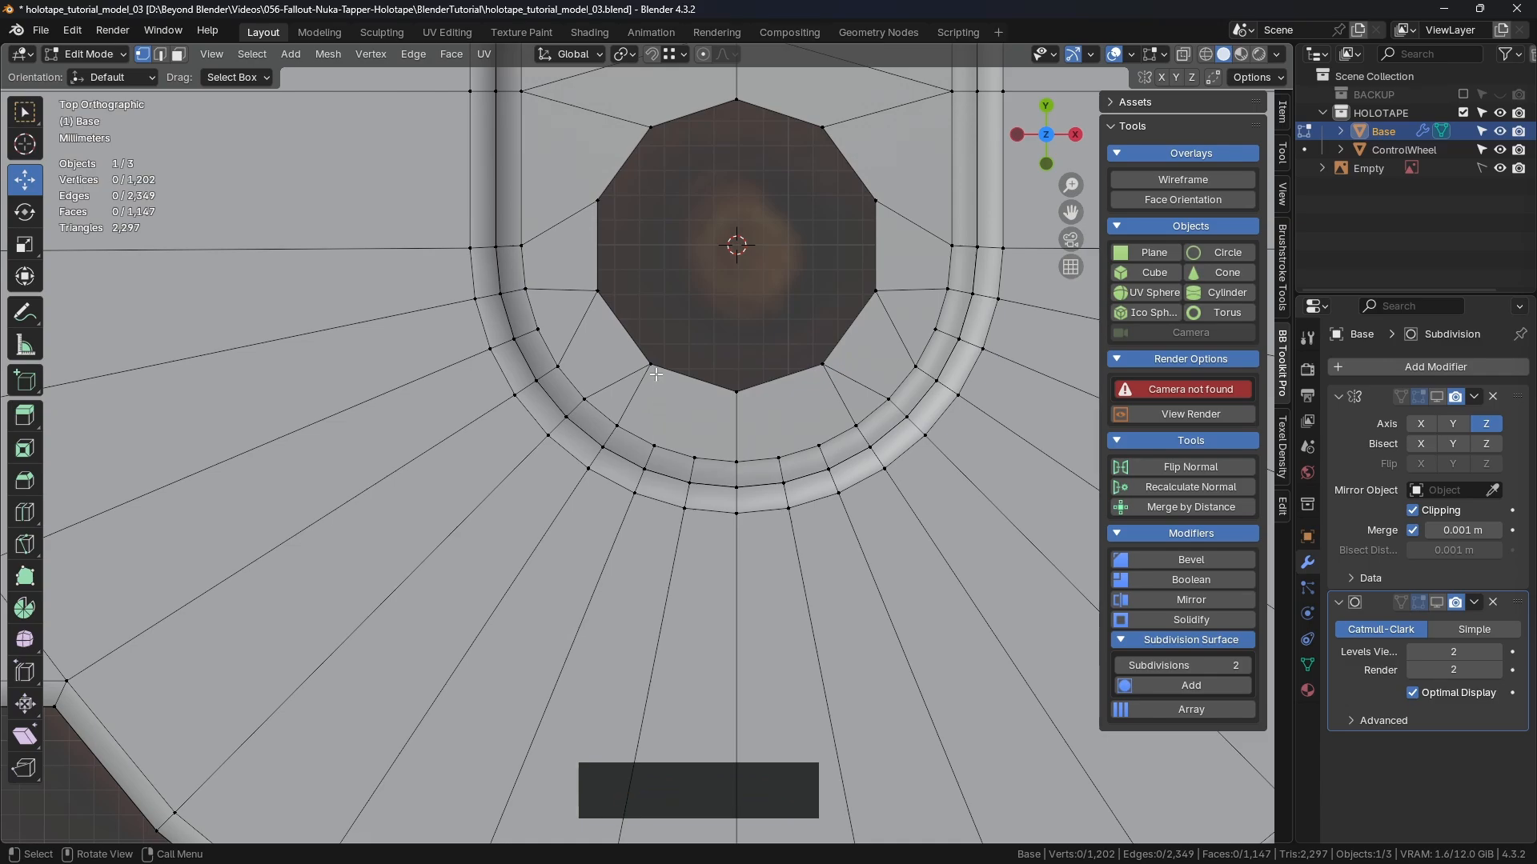
Step: Pair a lower-left hole corner with the ring vertex below and dissolve the connecting edge
left_click(651, 367)
left_click(655, 438, "shift")
key("2")
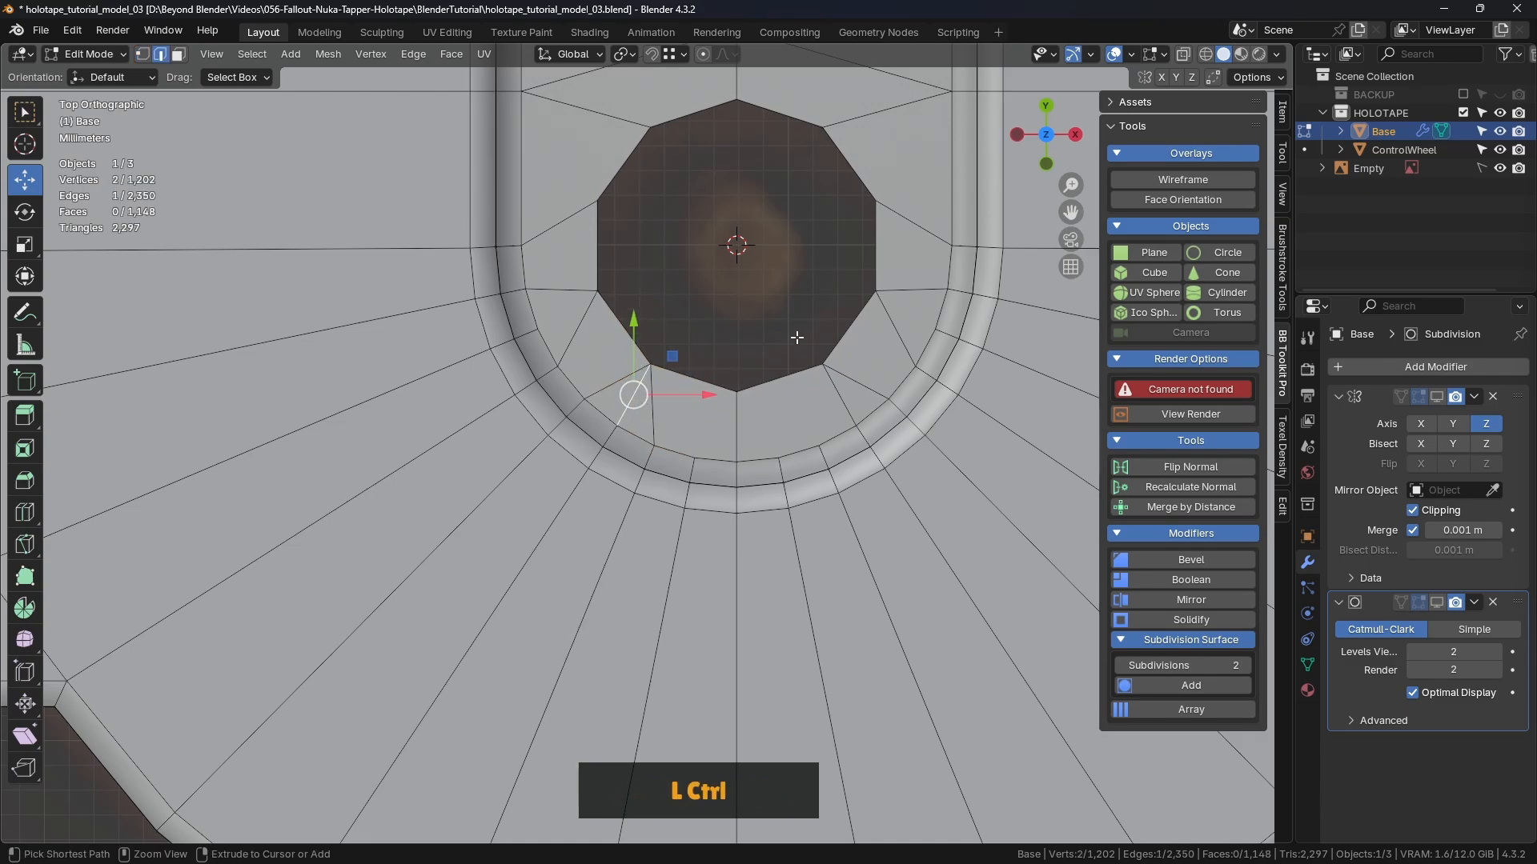
key("ctrl+Delete")
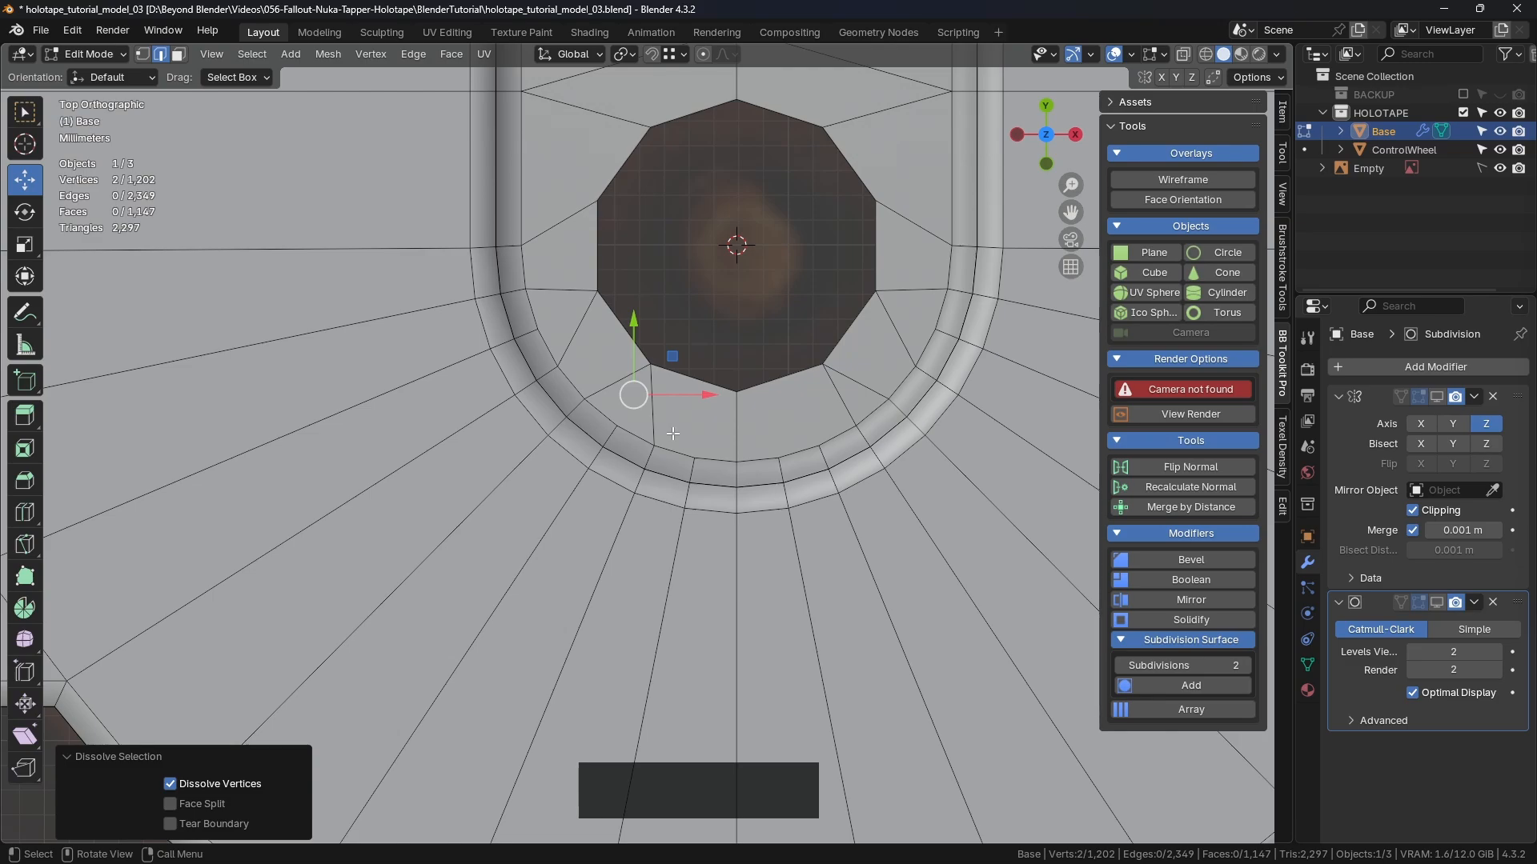
key("1")
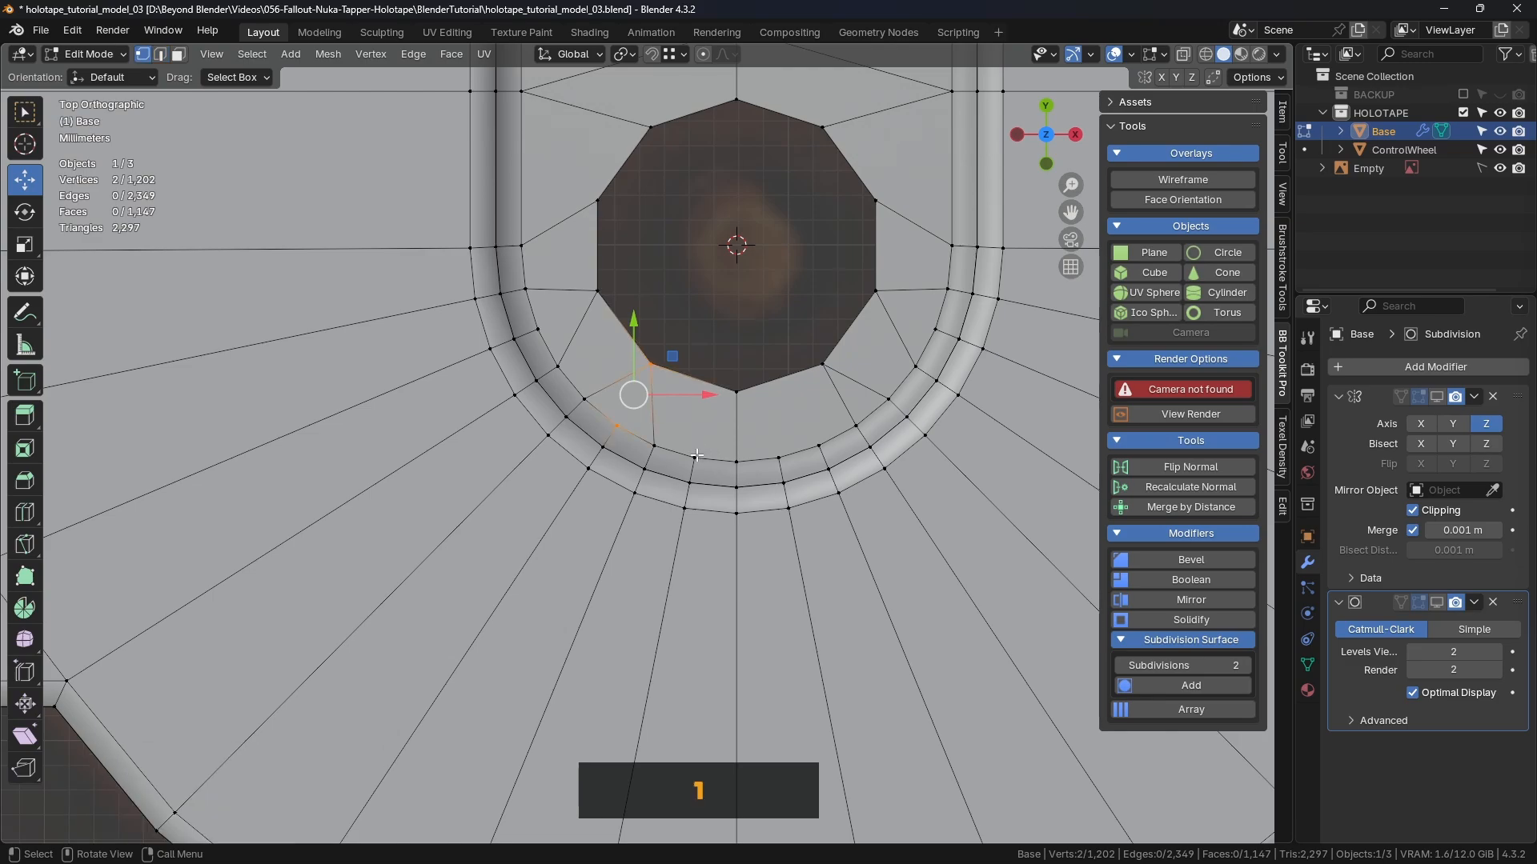
Step: Connect the hole's bottom corner to the ring and dissolve the unwanted vertical edge below it
left_click(695, 458)
left_click(734, 394, "shift")
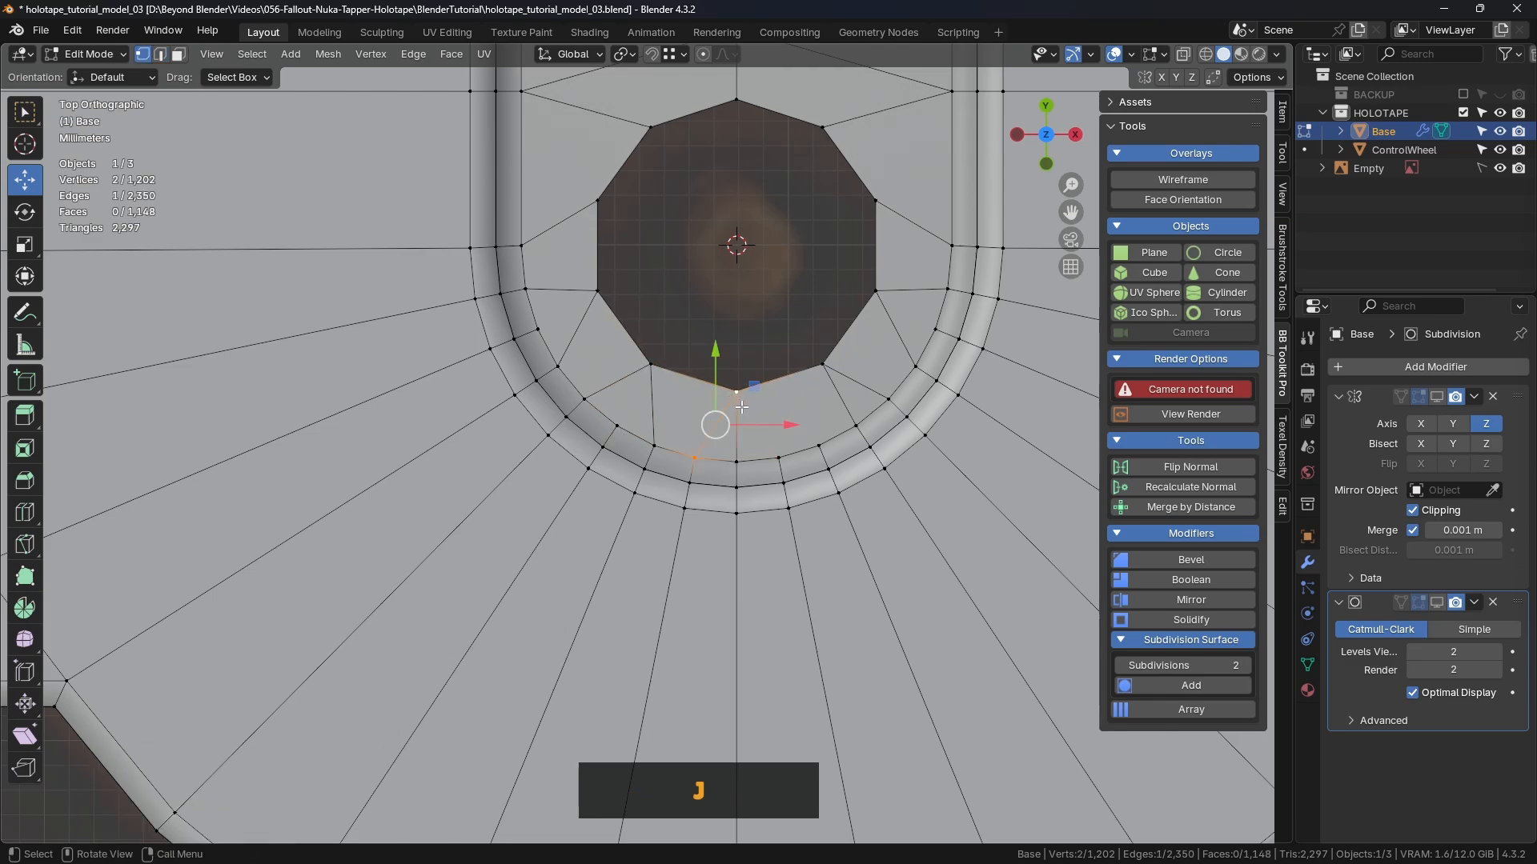
left_click(736, 393)
left_click(779, 459, "shift")
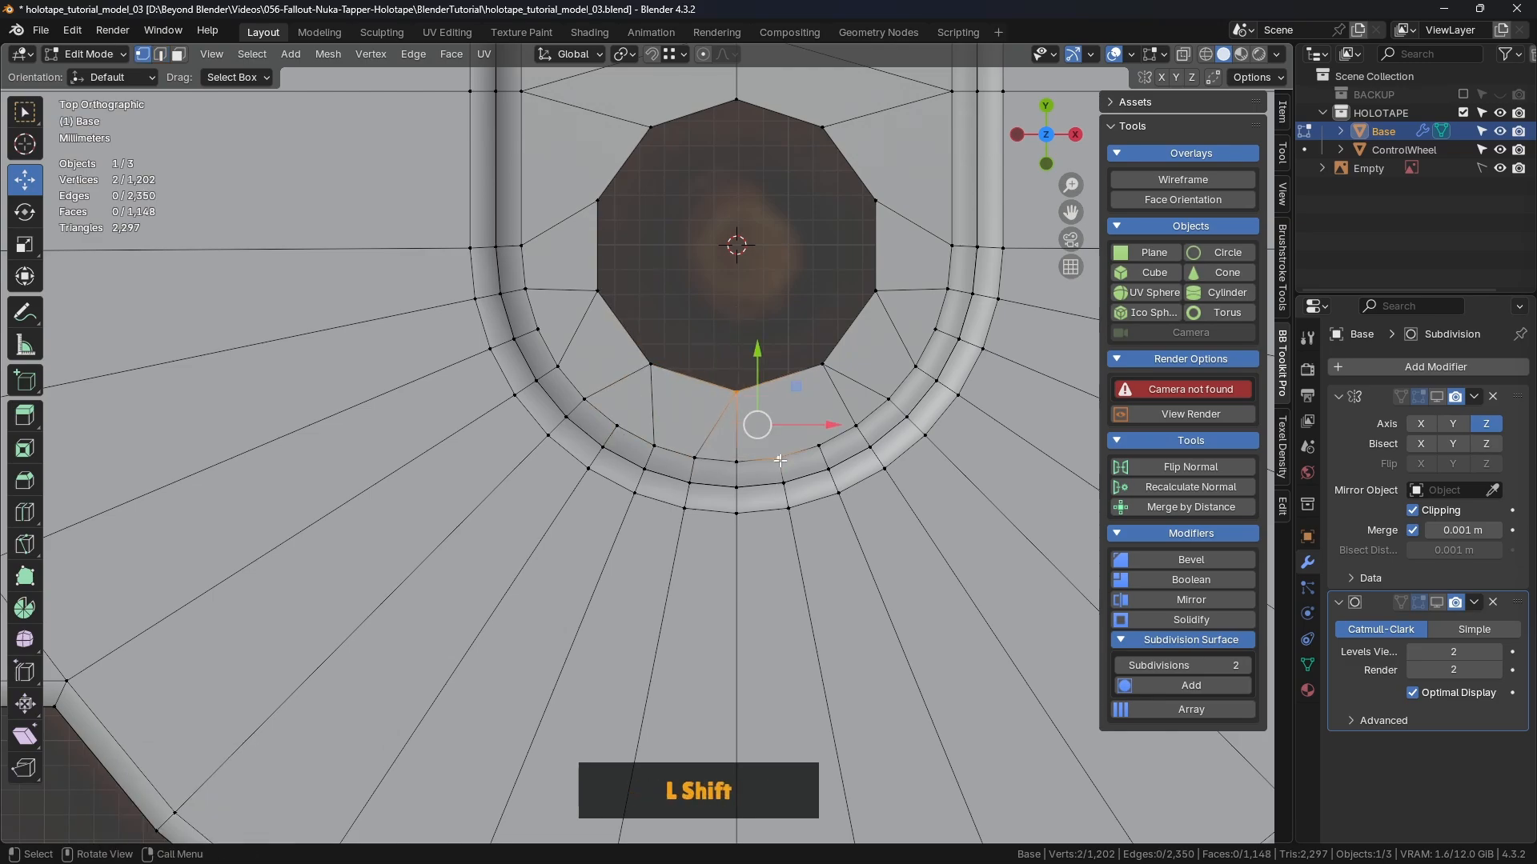
key("2")
left_click(740, 439)
key("ctrl+Delete")
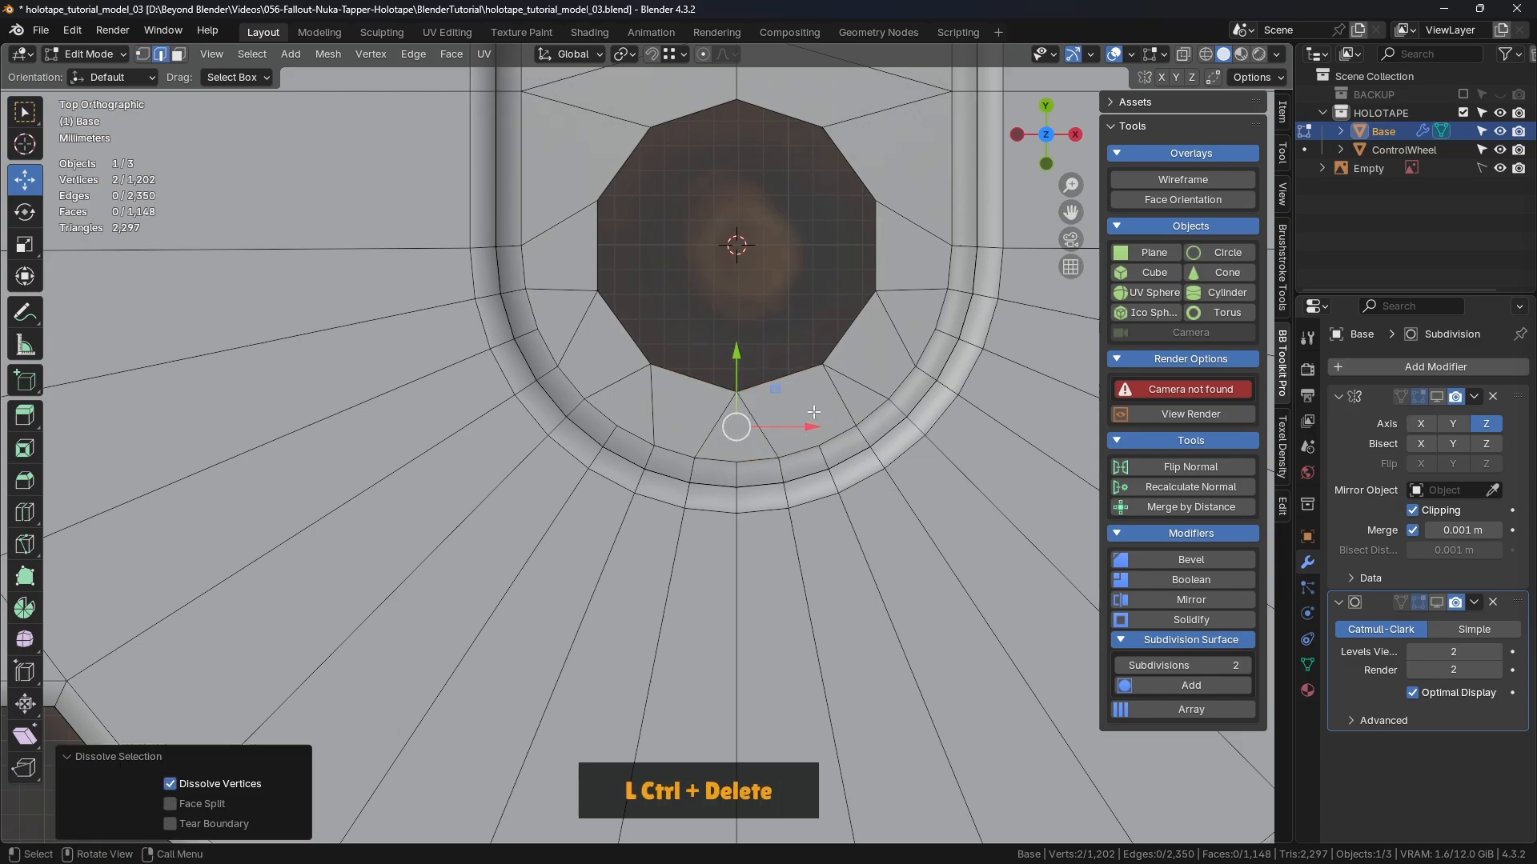
left_click(787, 312)
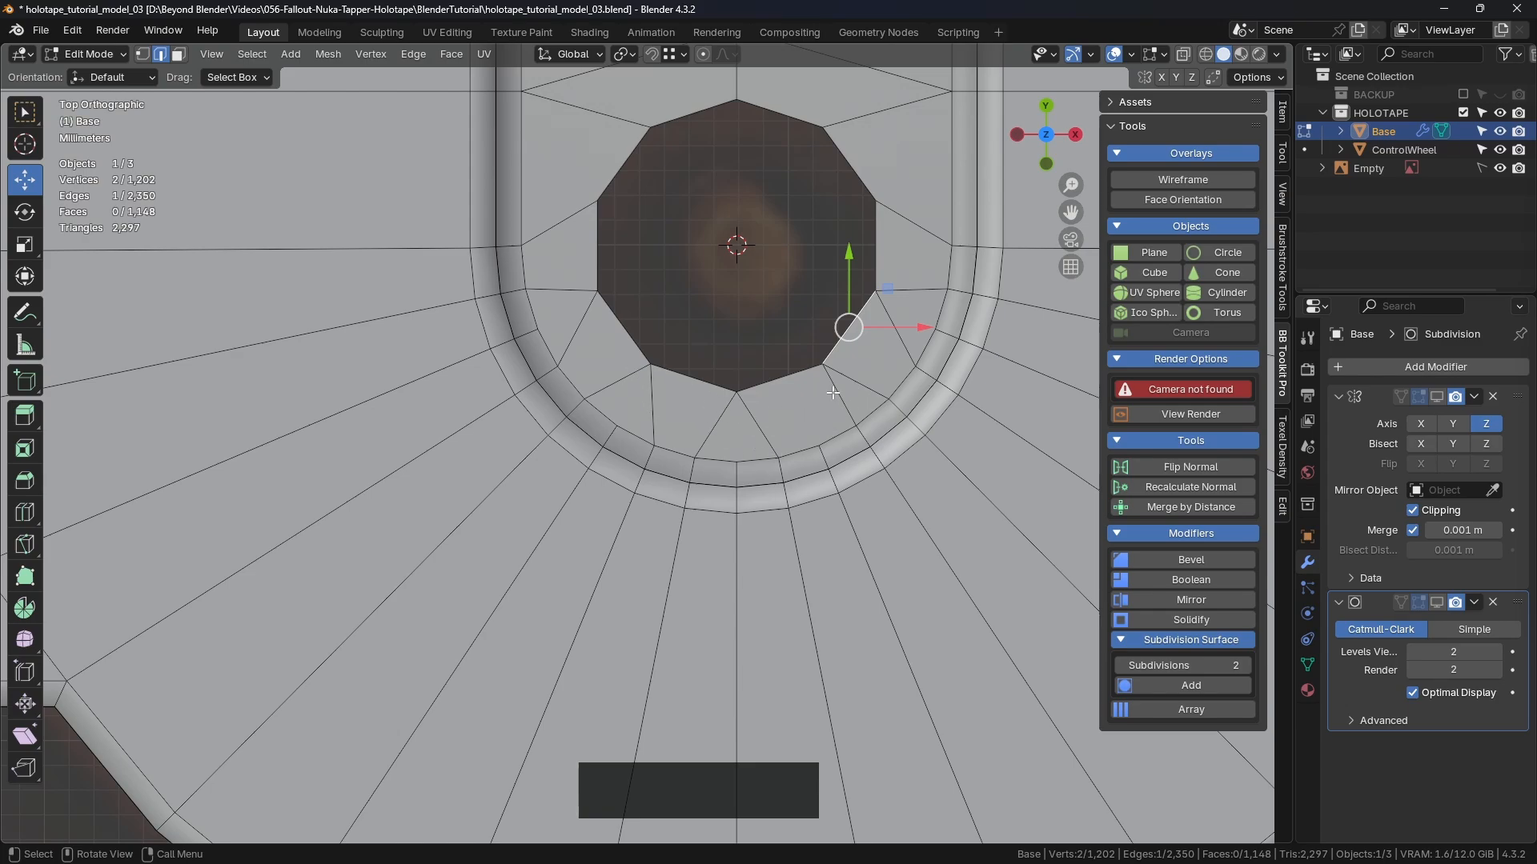
Step: Pair another hole corner with the lower ring vertex and dissolve the corner-to-ring edge
key("1")
left_click(822, 365)
left_click(819, 445, "shift")
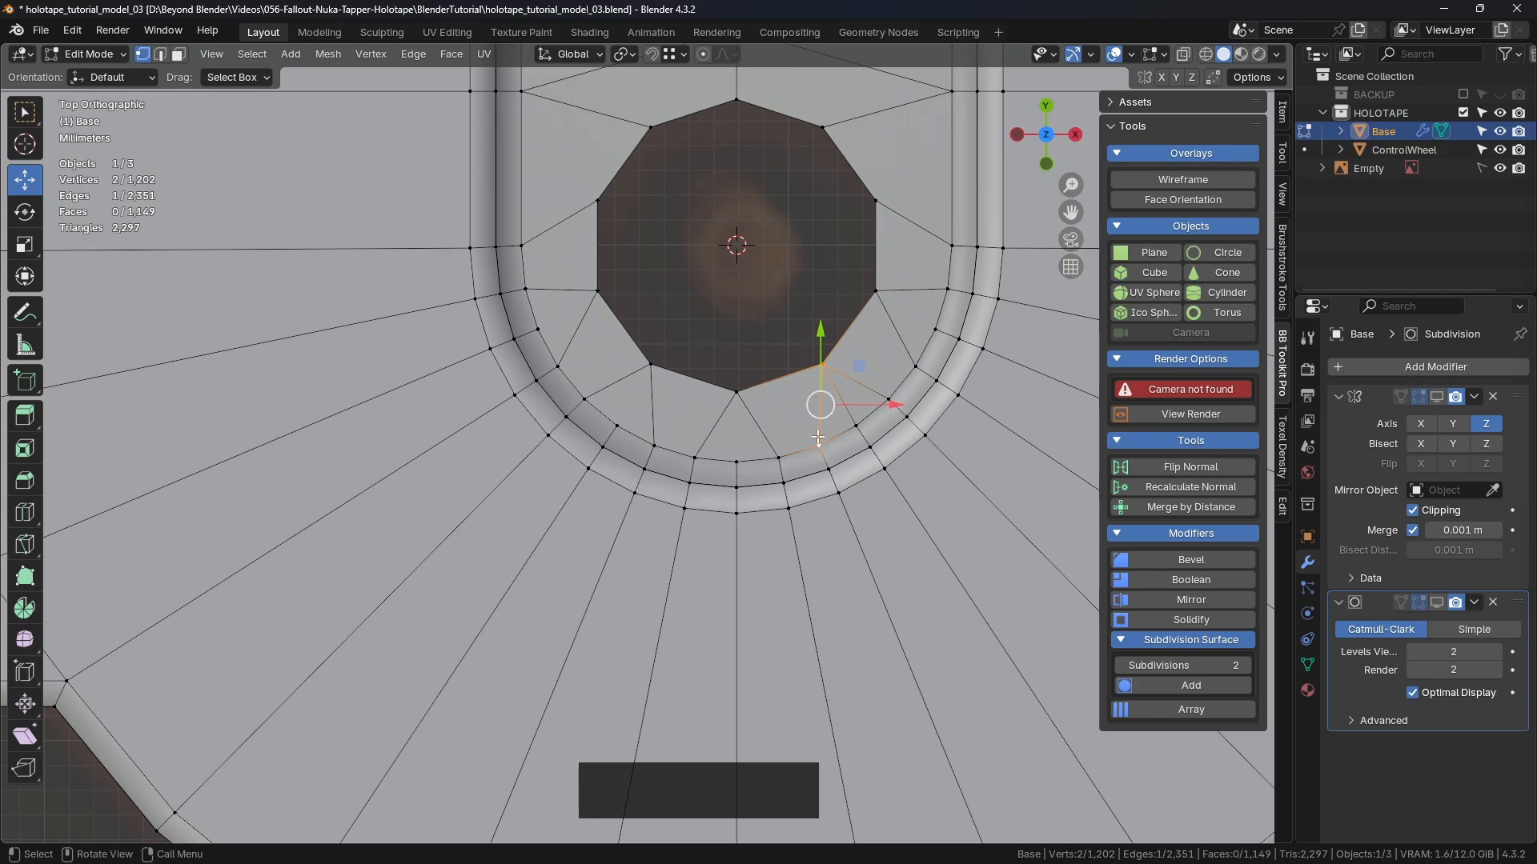
key("2")
left_click(848, 423)
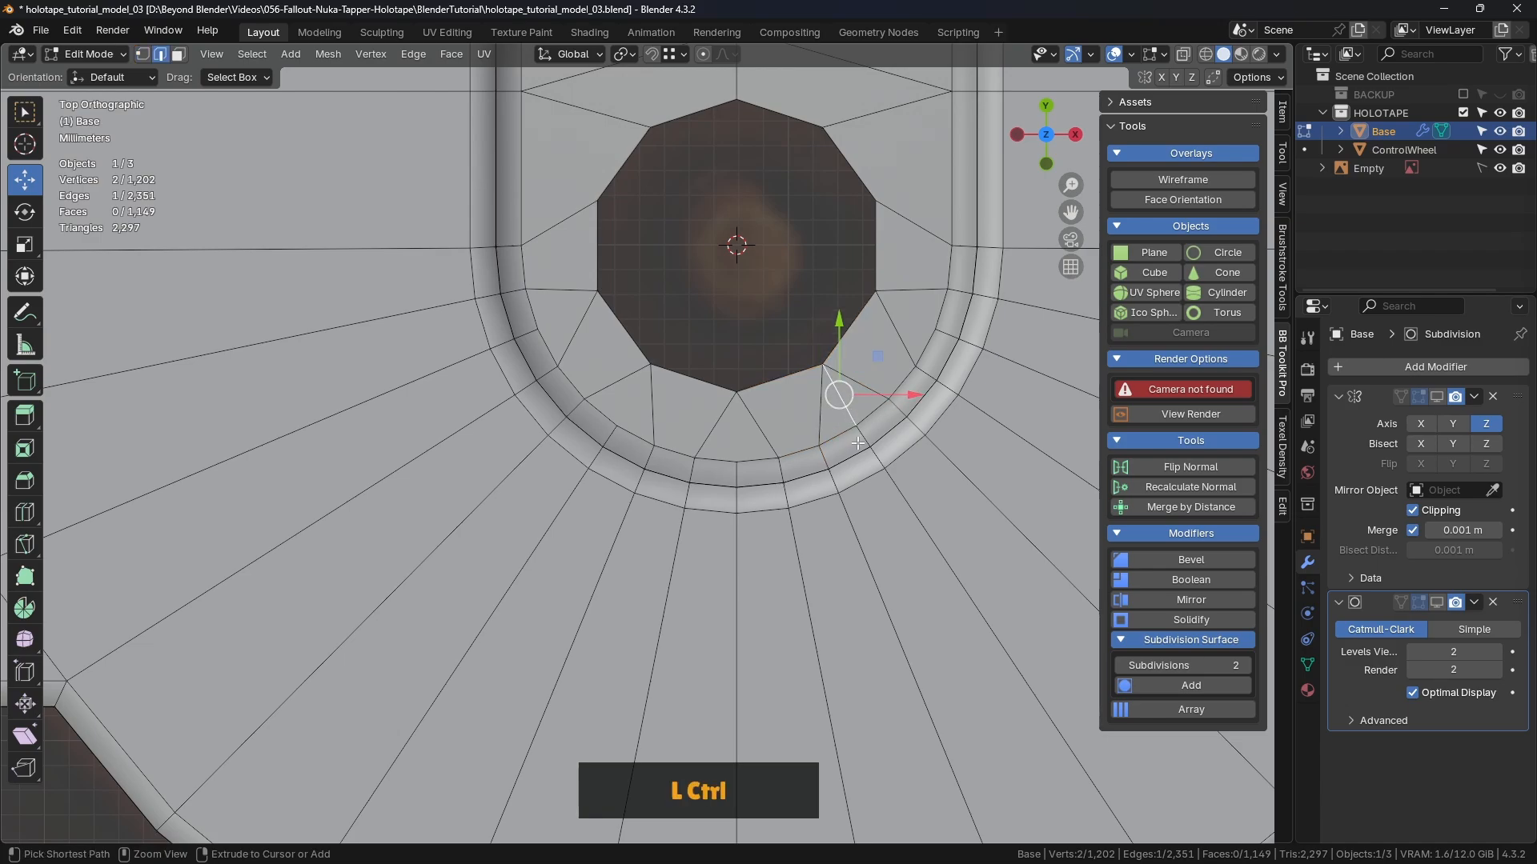
key("ctrl+Delete")
Step: Select the upper-right edges of the hole outline
left_click(769, 376)
scroll(742, 328, "down", 2)
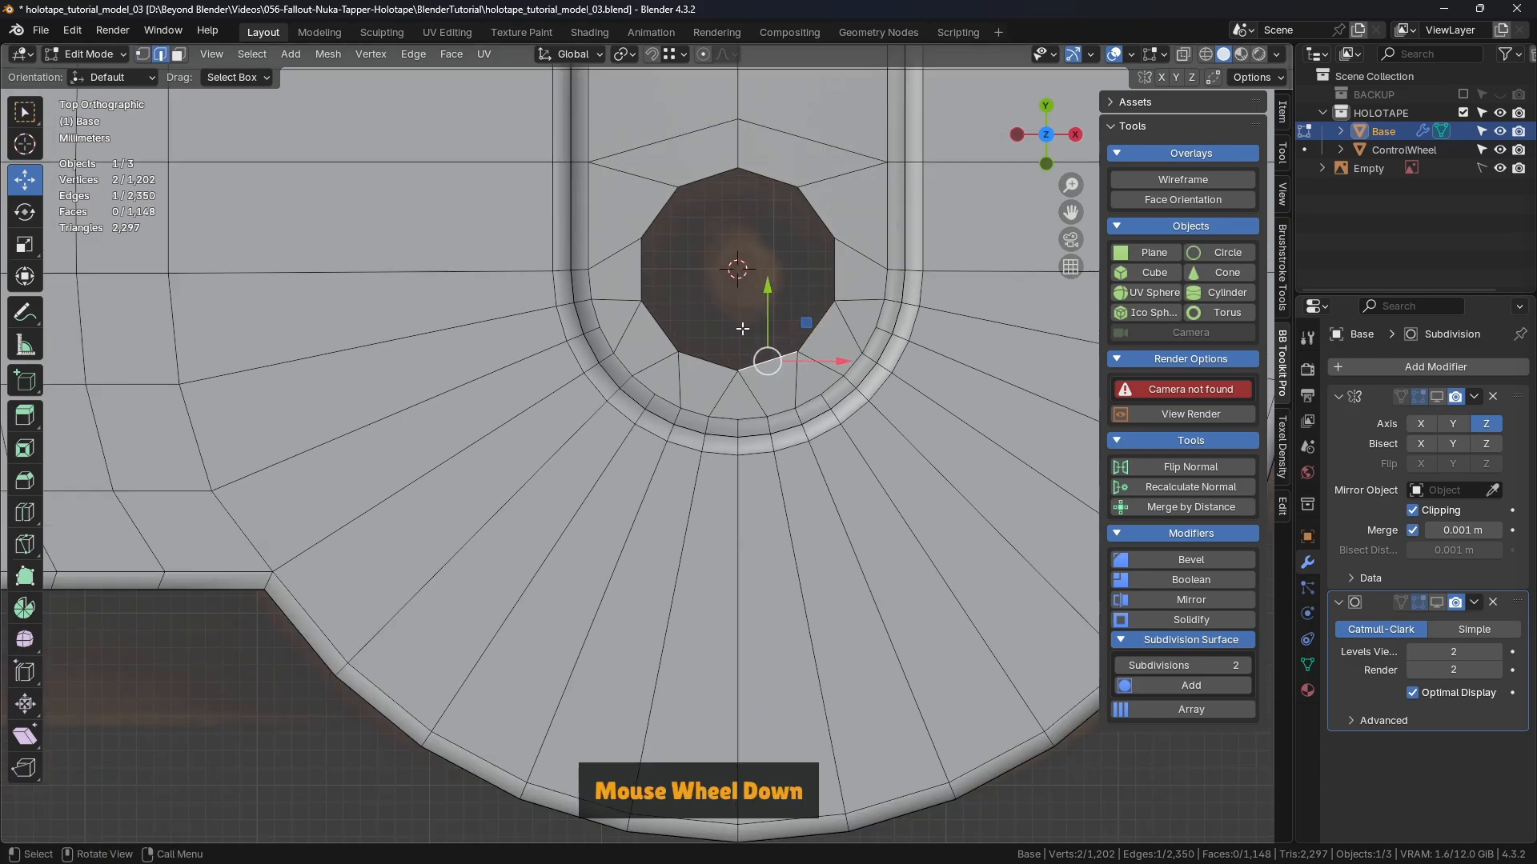
left_click(815, 211)
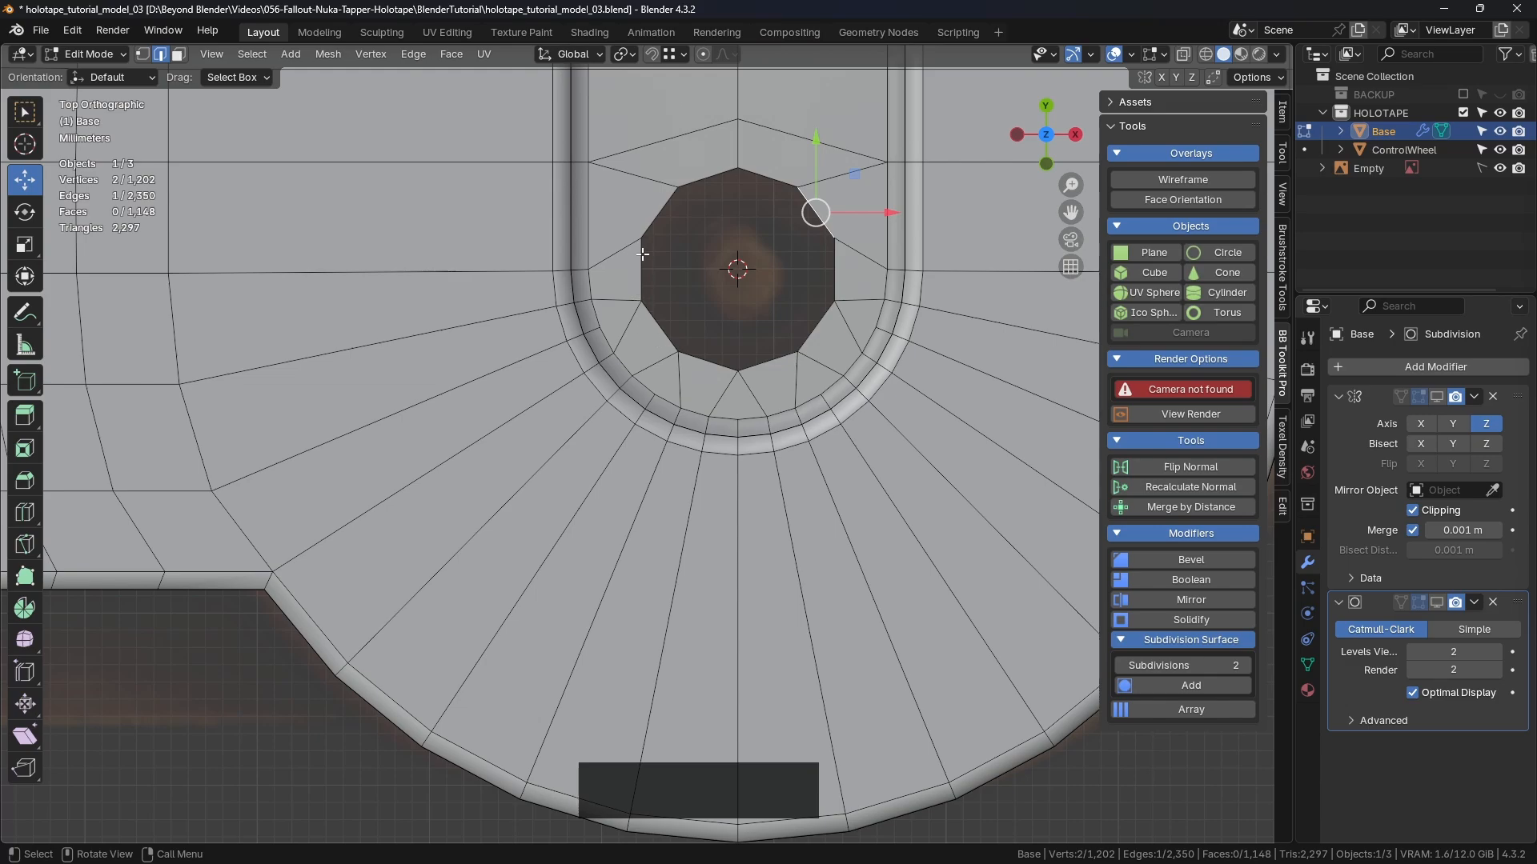
scroll(827, 323, "down", 1)
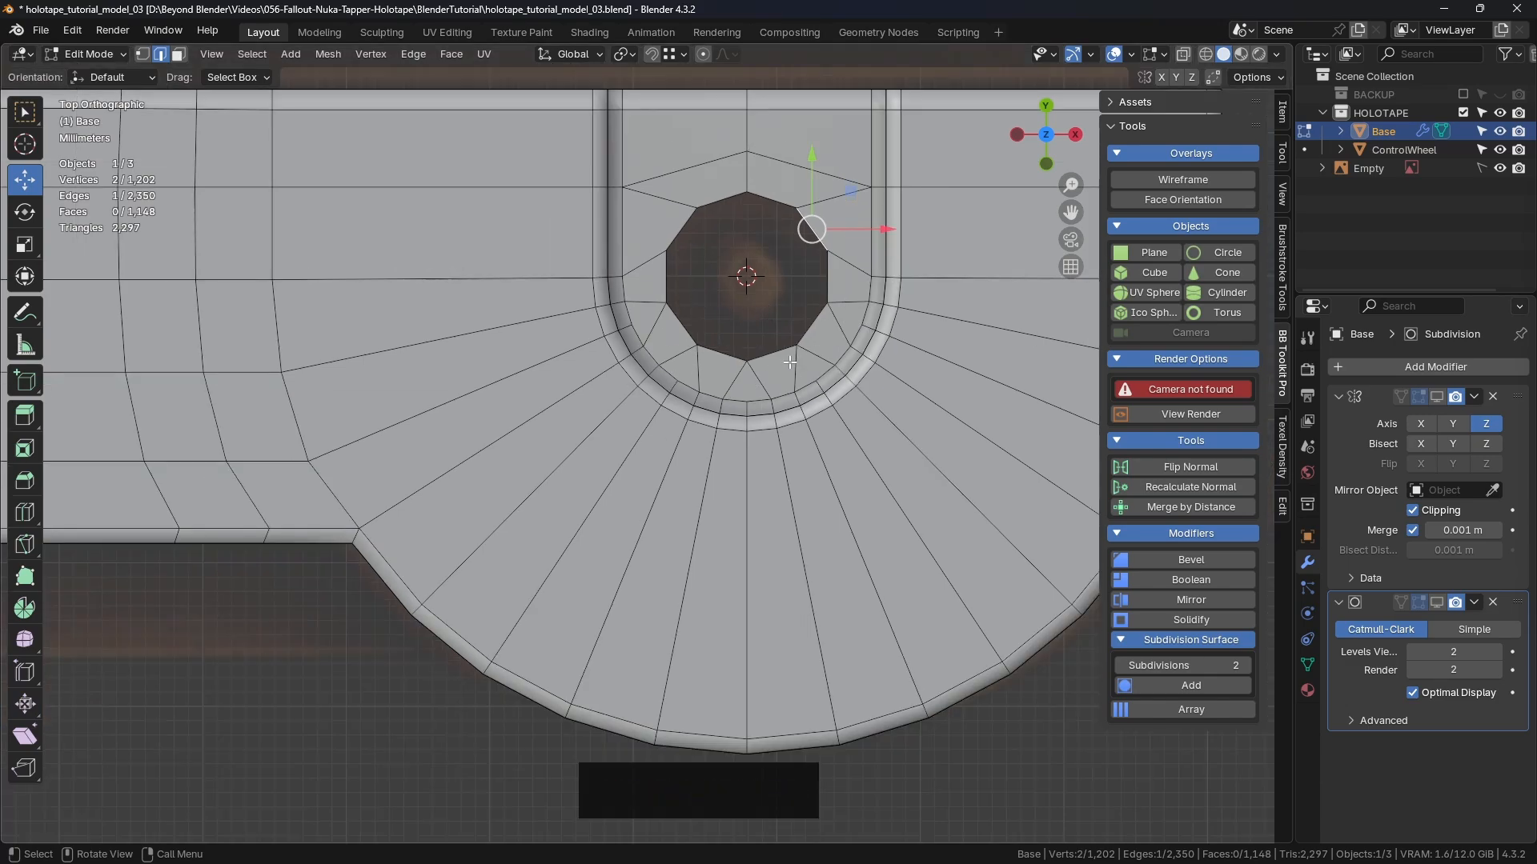
Step: Select the hole's lower-right edge and save the file
scroll(789, 362, "up", 2)
middle_click_drag(771, 379, 789, 457, "shift")
left_click(837, 381)
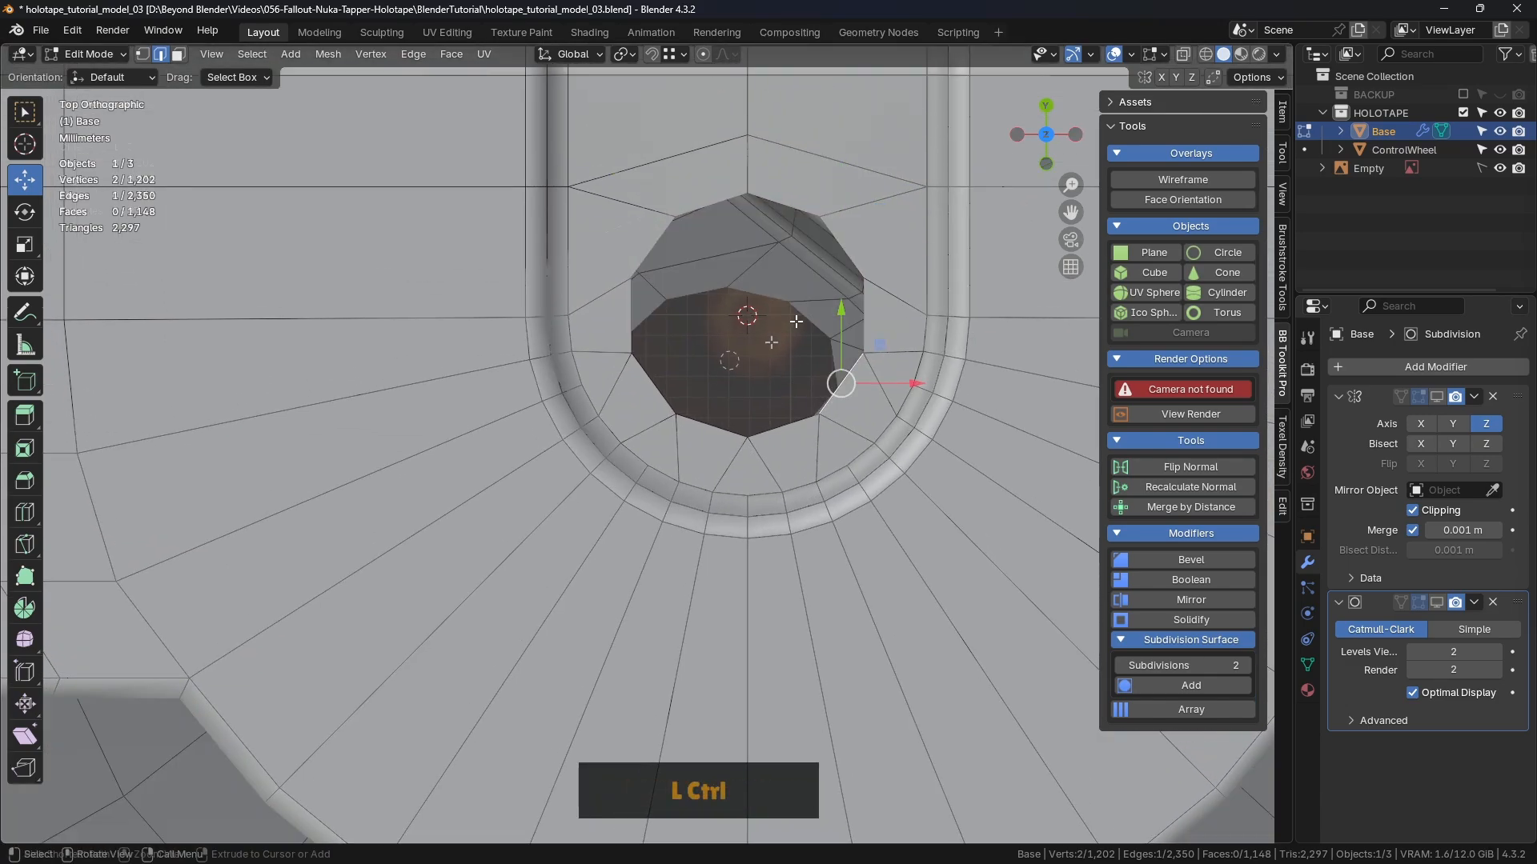
key("ctrl+s")
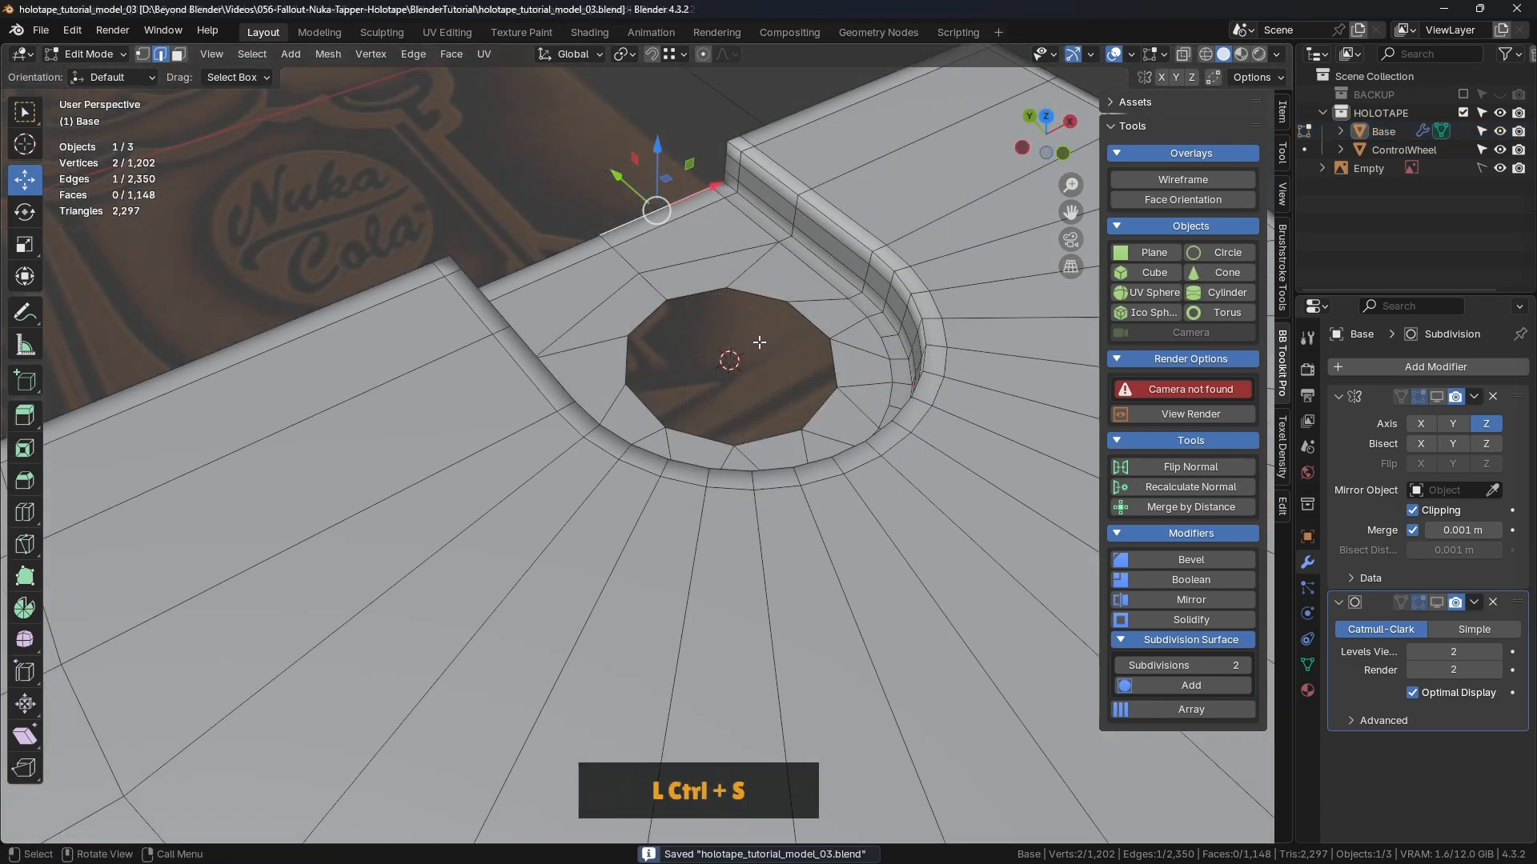
Step: Extrude the hole's edge loop in place and scale it inward to 0.922
middle_click_drag(768, 344, 646, 324)
left_click(750, 292, "alt")
scroll(727, 325, "up", 1)
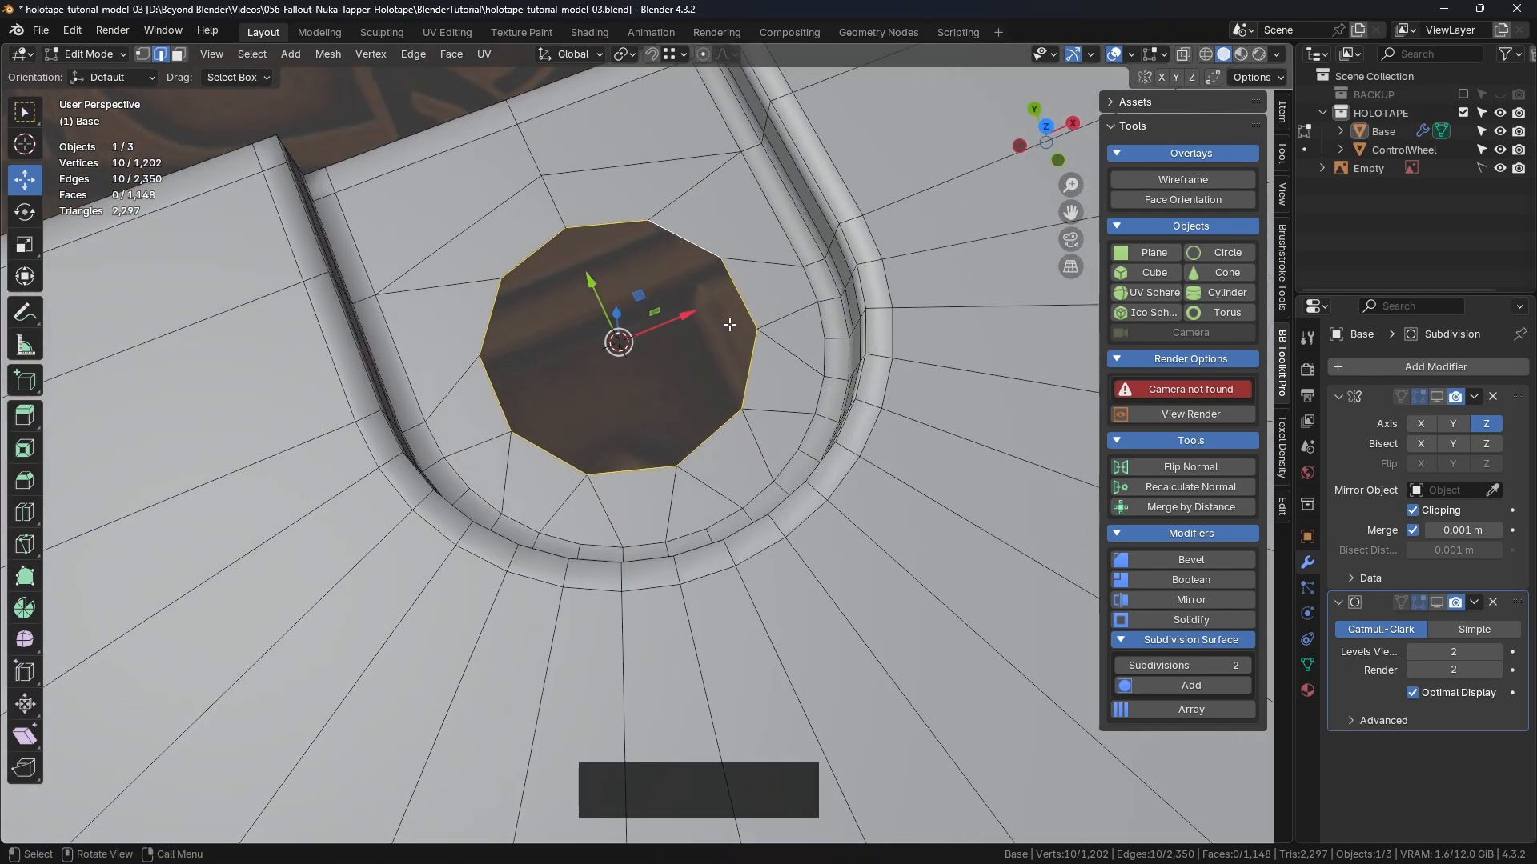
key("e")
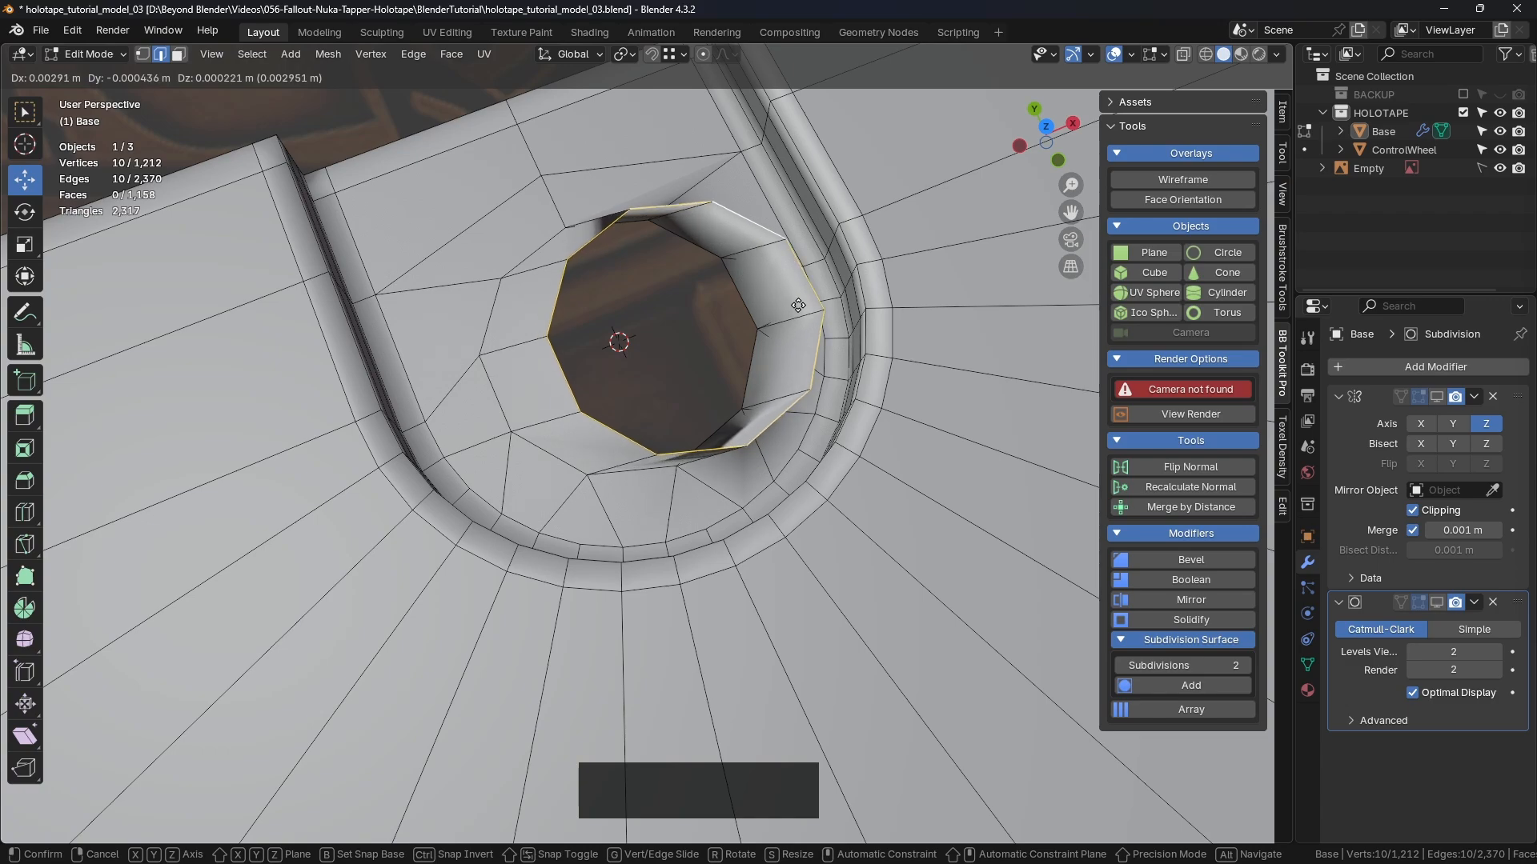
right_click(797, 304)
key("s")
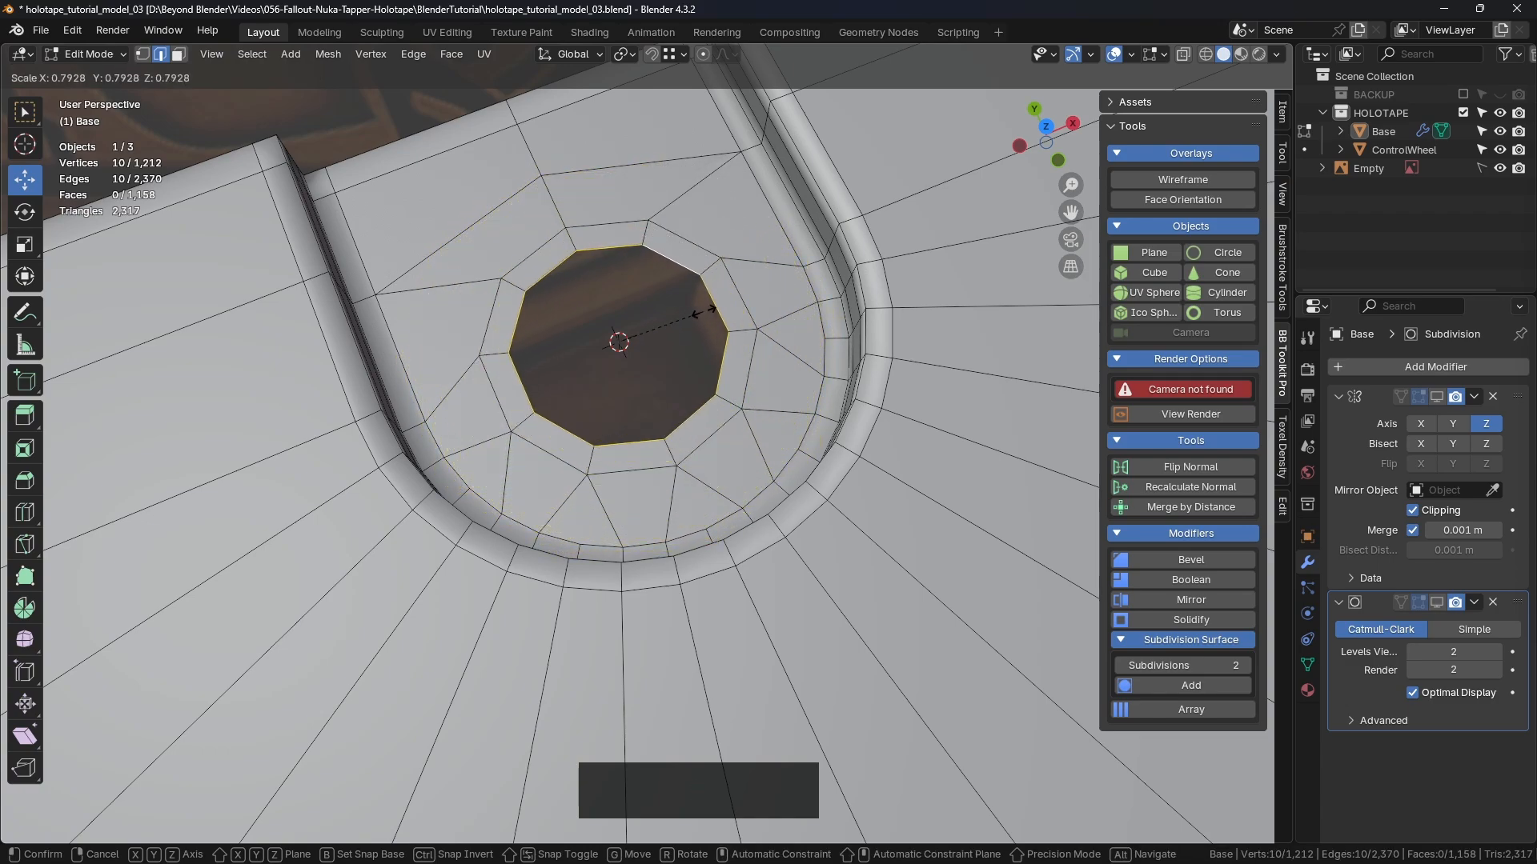
key("shift")
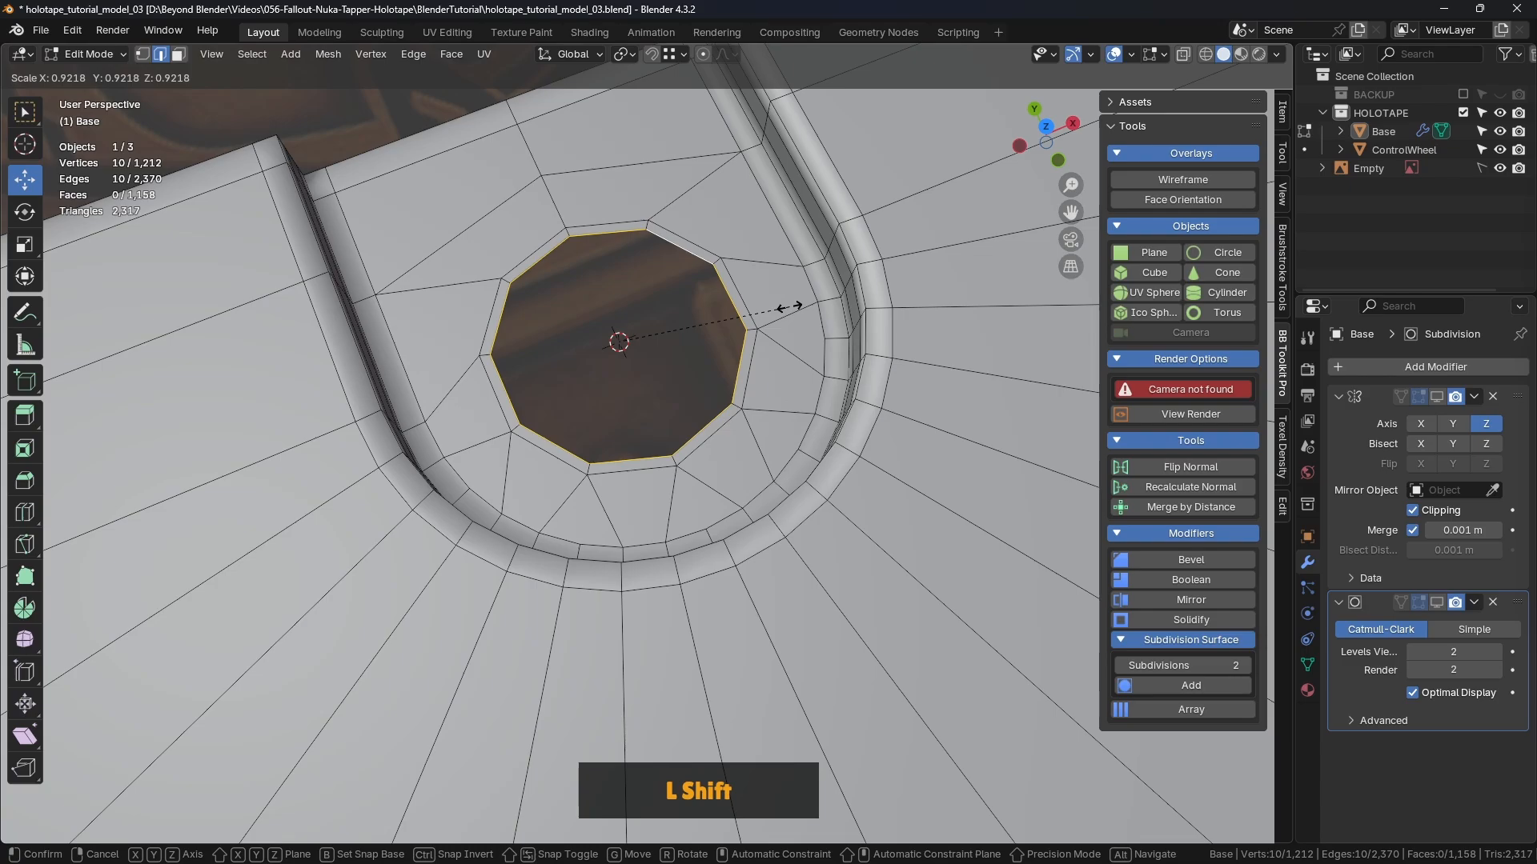
left_click(789, 306)
Step: Extrude the inner ring straight down along Z to form the well wall
middle_click_drag(789, 307, 151, 331)
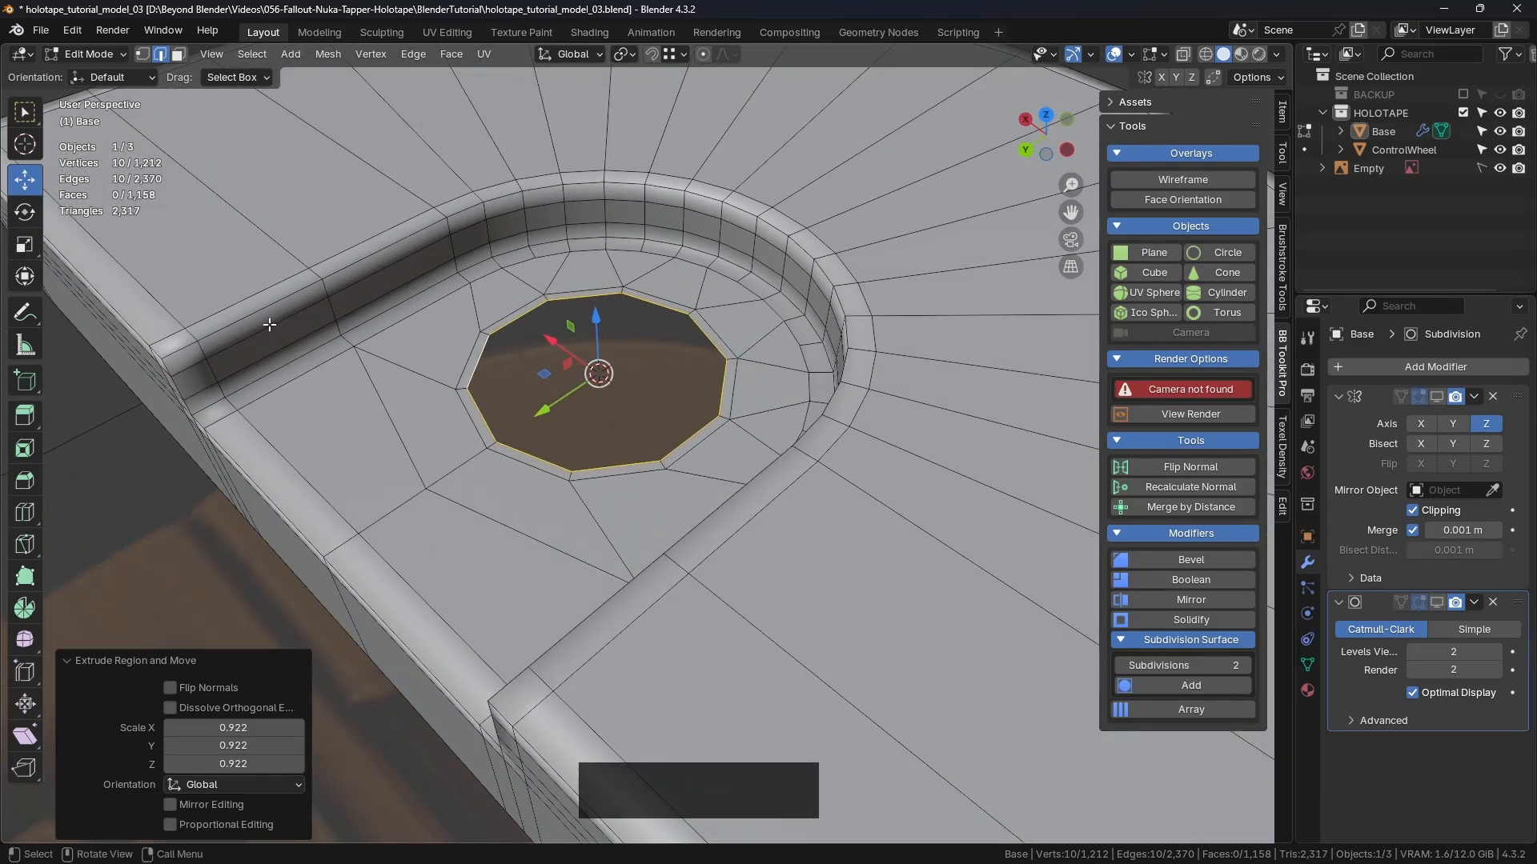
scroll(276, 329, "down", 2)
scroll(282, 337, "down", 1)
scroll(243, 268, "up", 5)
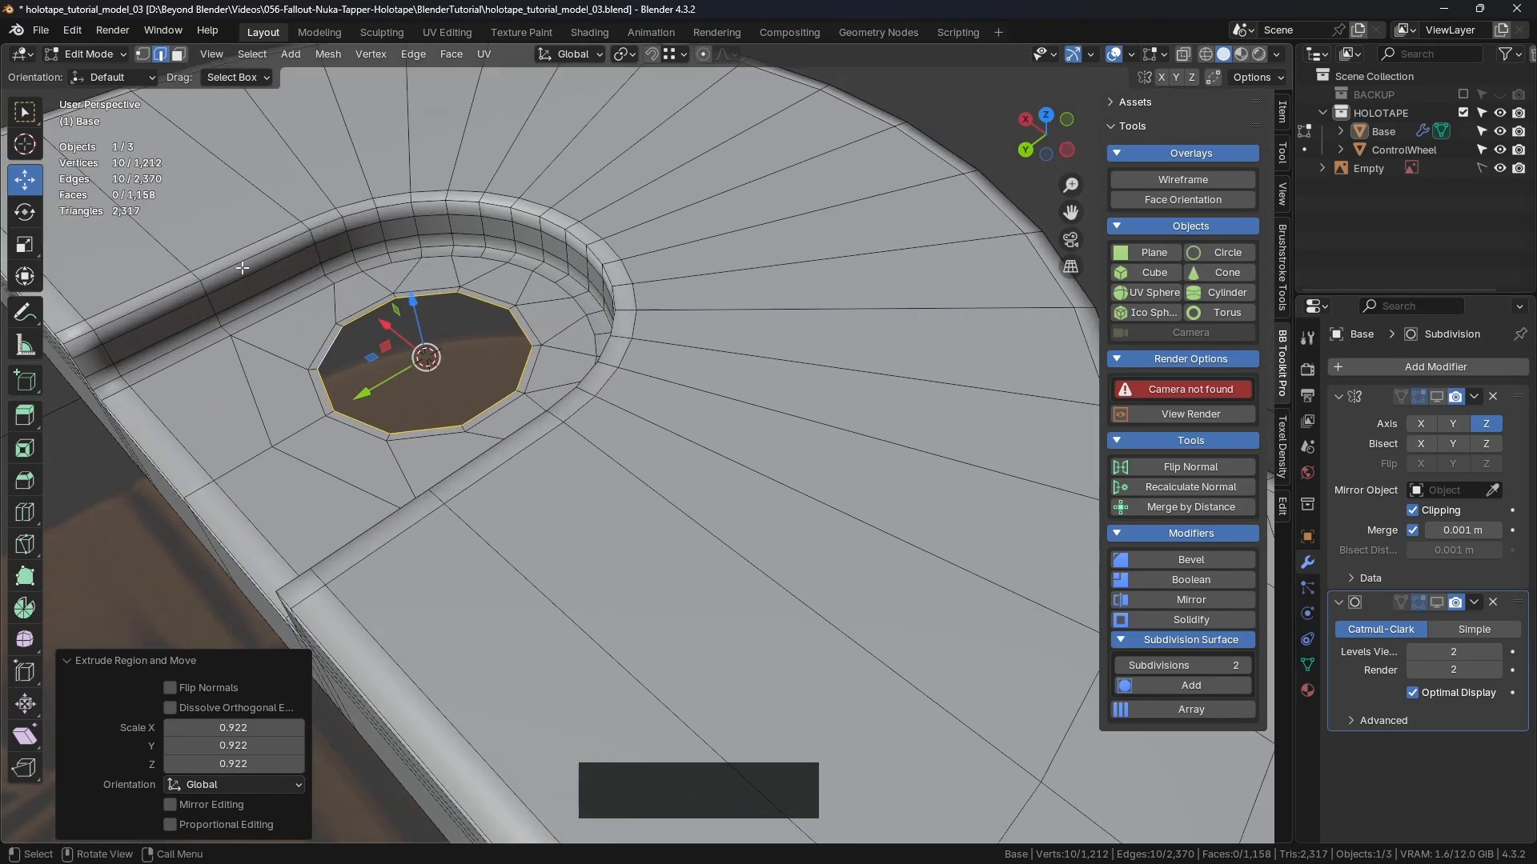
scroll(322, 289, "up", 2)
middle_click_drag(322, 289, 681, 301)
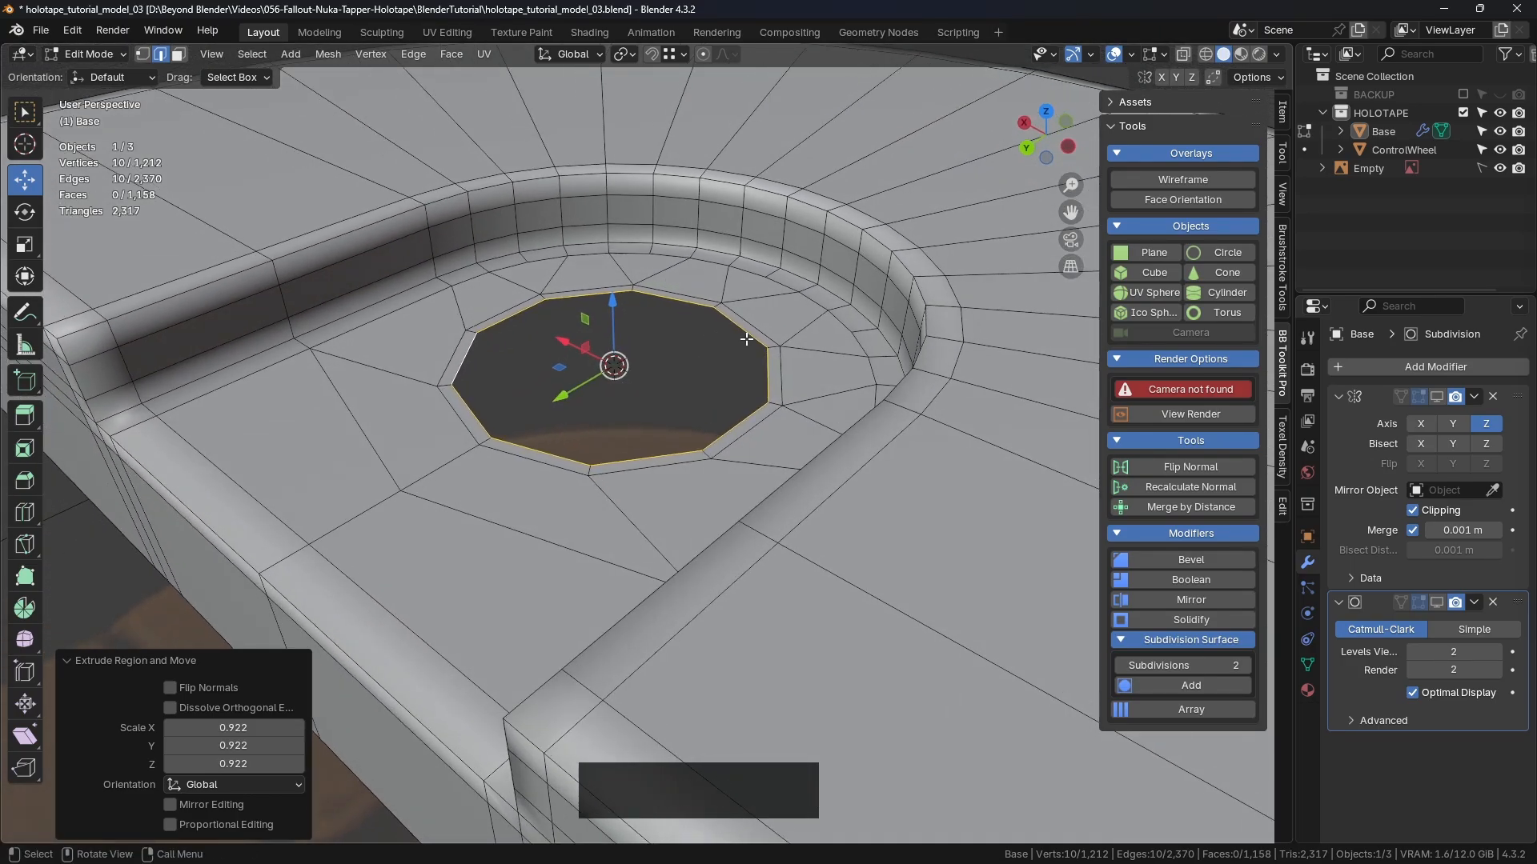
middle_click_drag(747, 340, 629, 319)
scroll(649, 399, "down", 5)
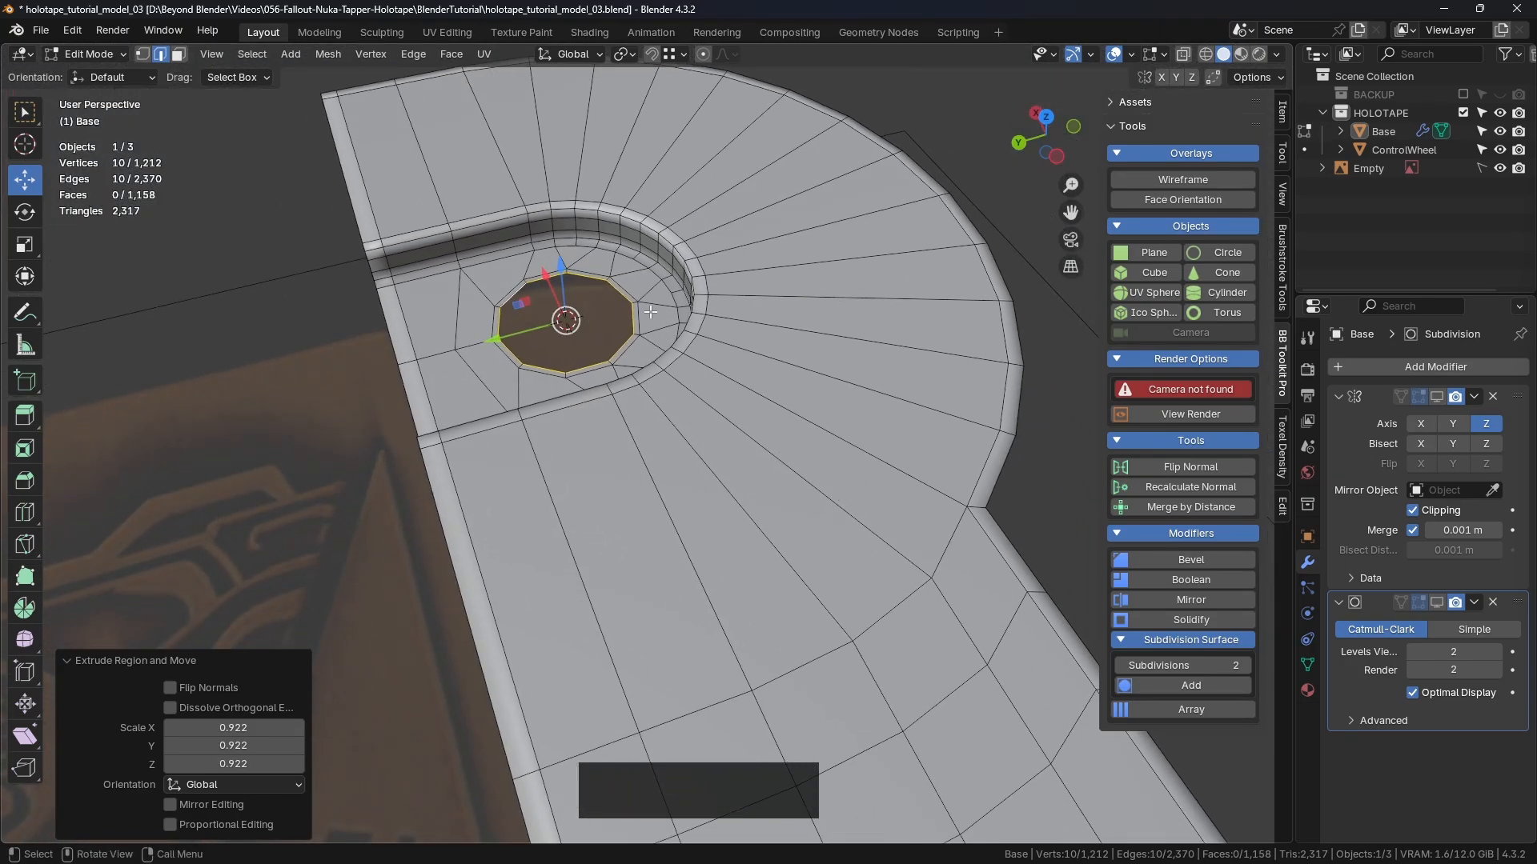
key("e")
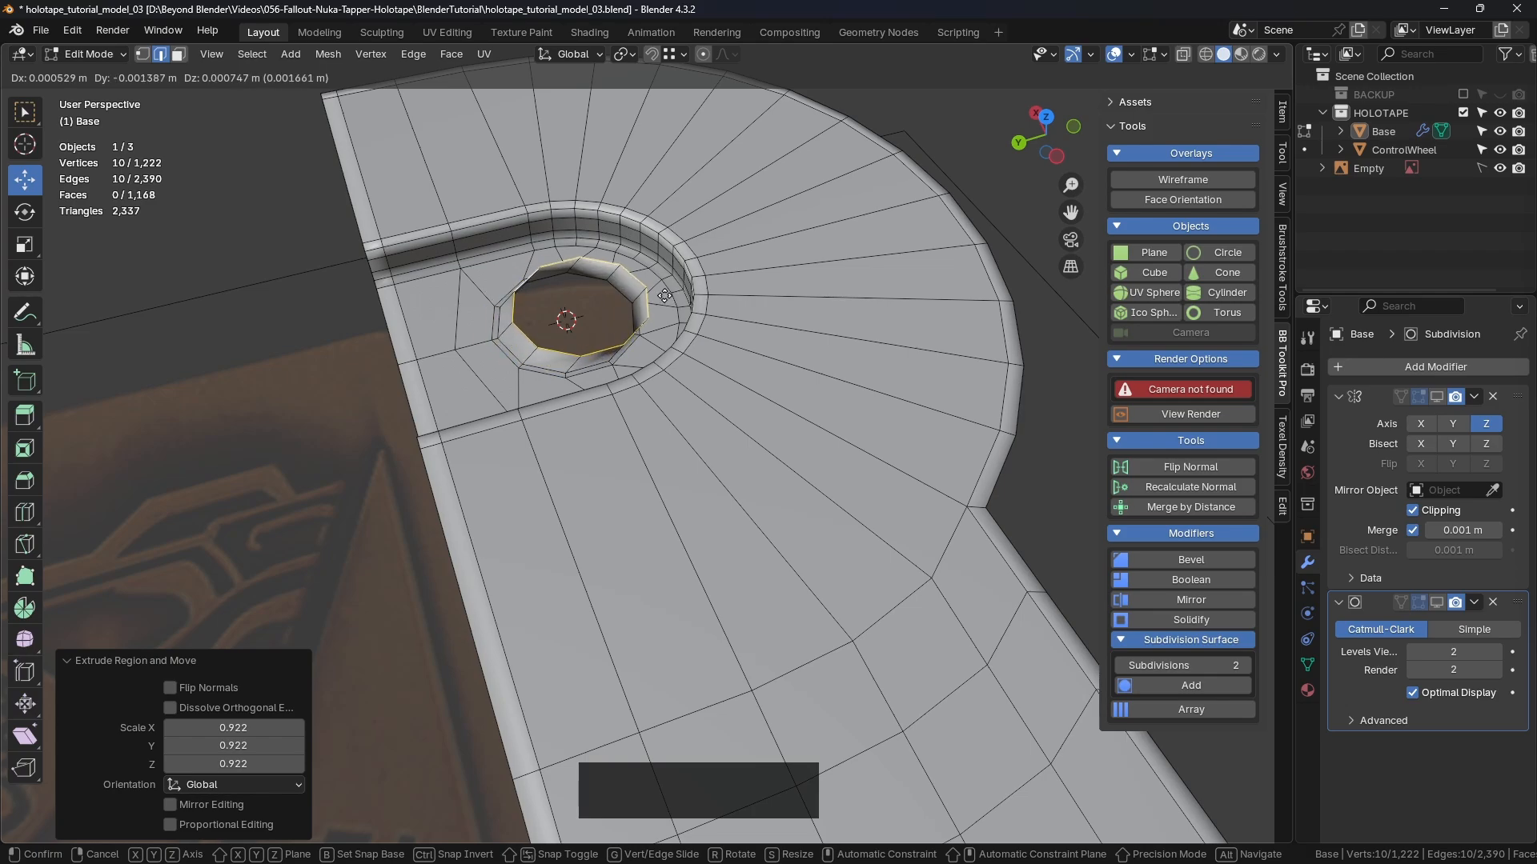
key("z")
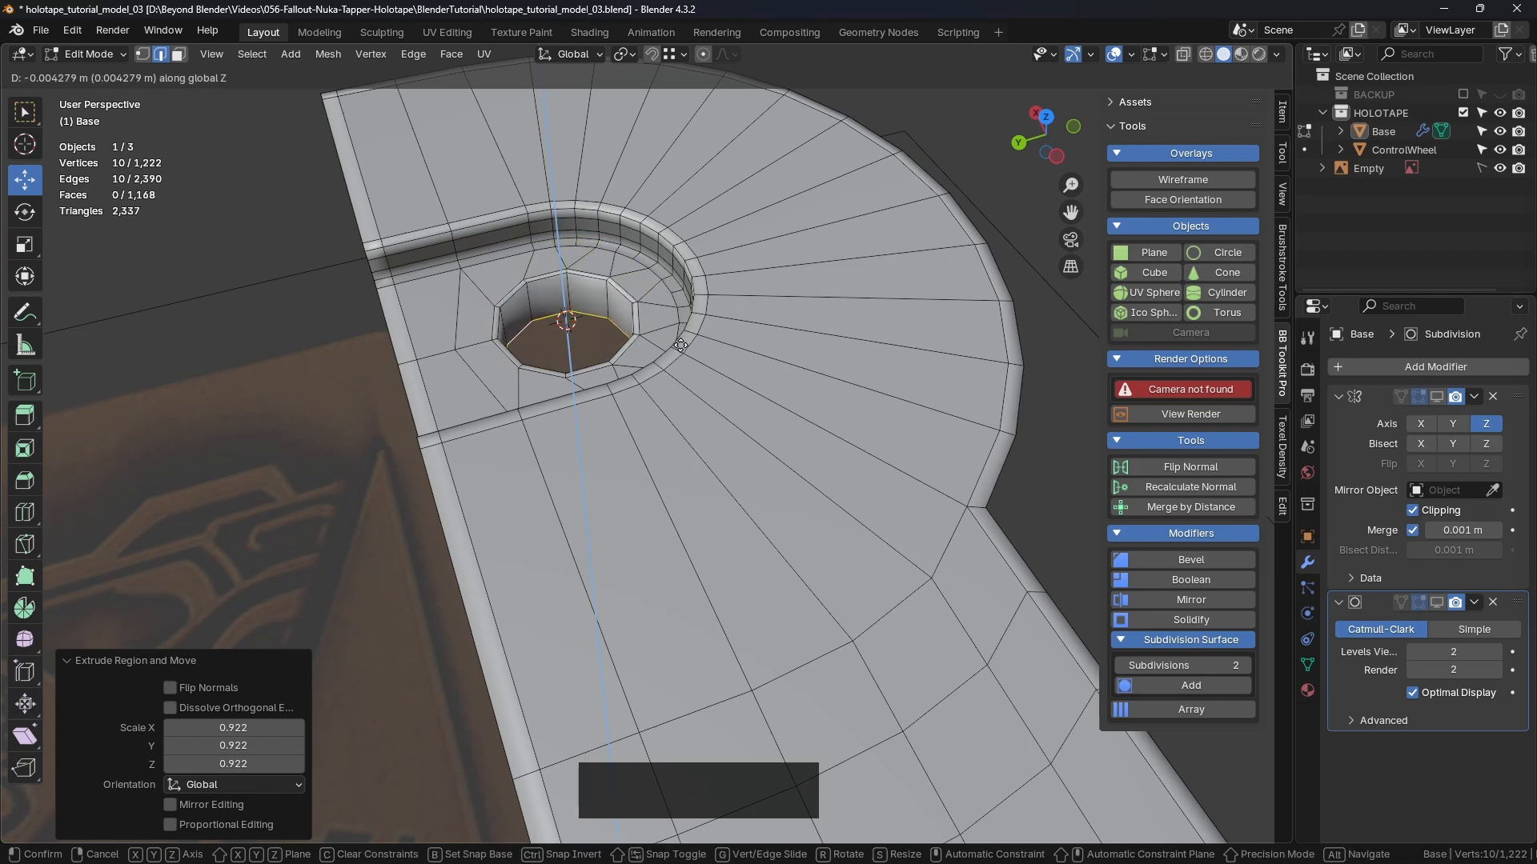
left_click(681, 345)
Step: Nudge the well's bottom ring up slightly to about 0.004279 m depth
scroll(680, 345, "up", 3)
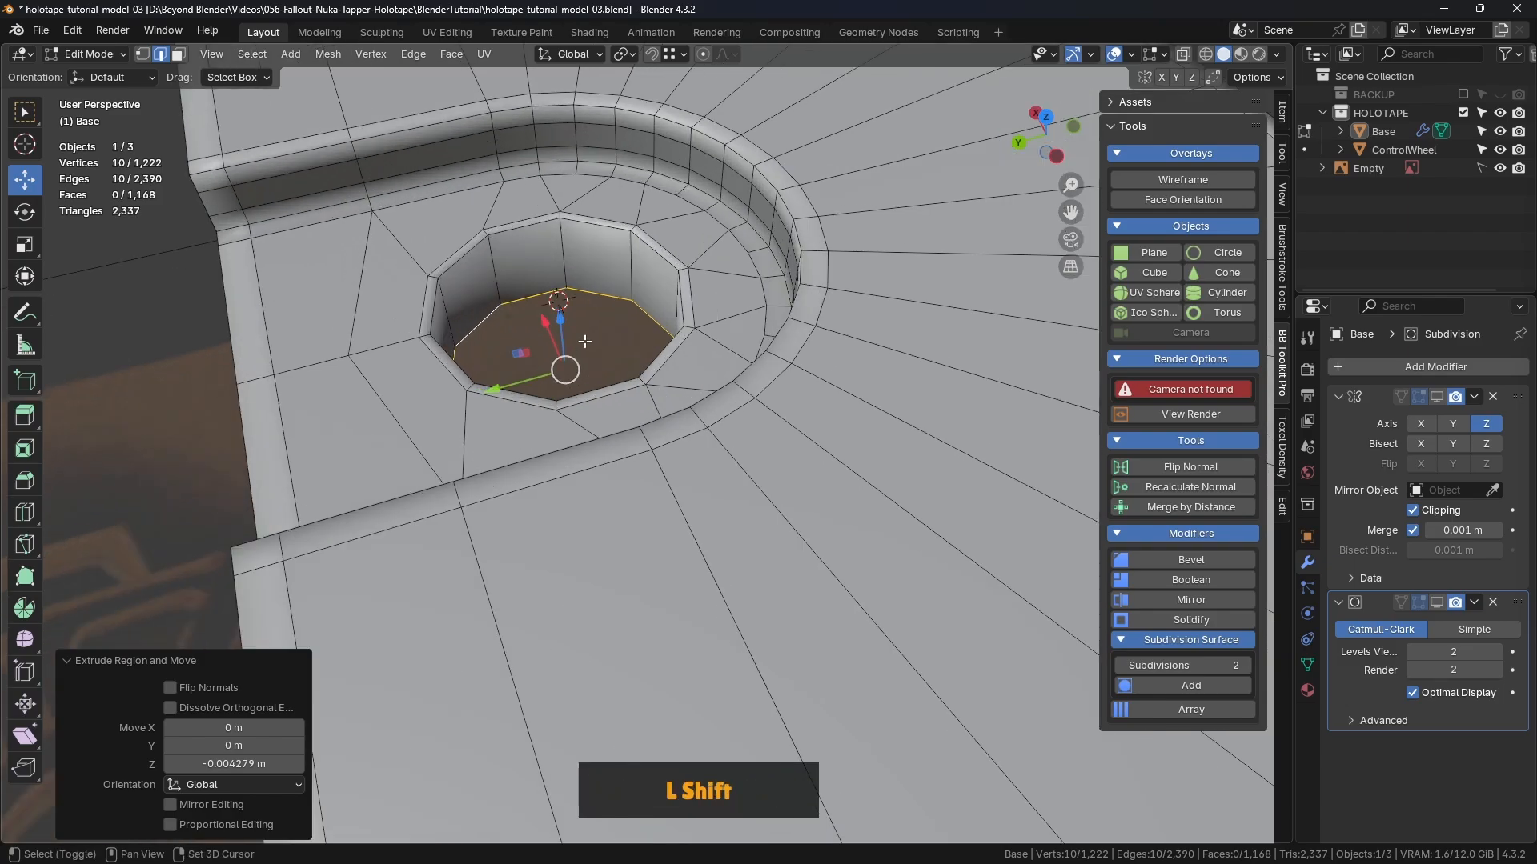
middle_click_drag(636, 356, 618, 300, "shift")
left_click_drag(513, 327, 515, 317)
middle_click_drag(515, 317, 732, 328, "shift")
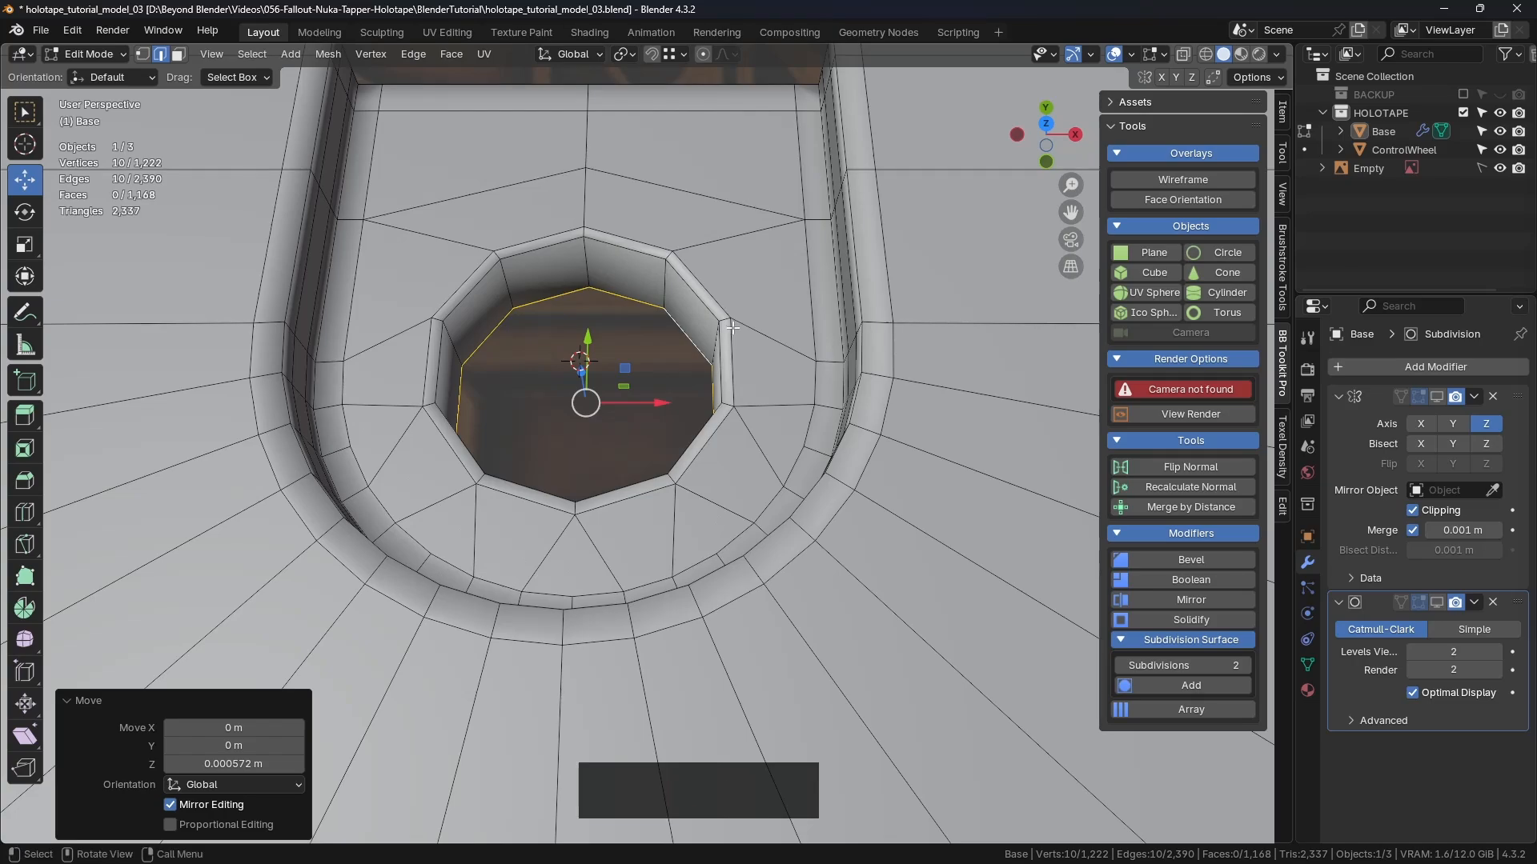
Step: Cap the well bottom with a face and bevel its surrounding edges
key("f")
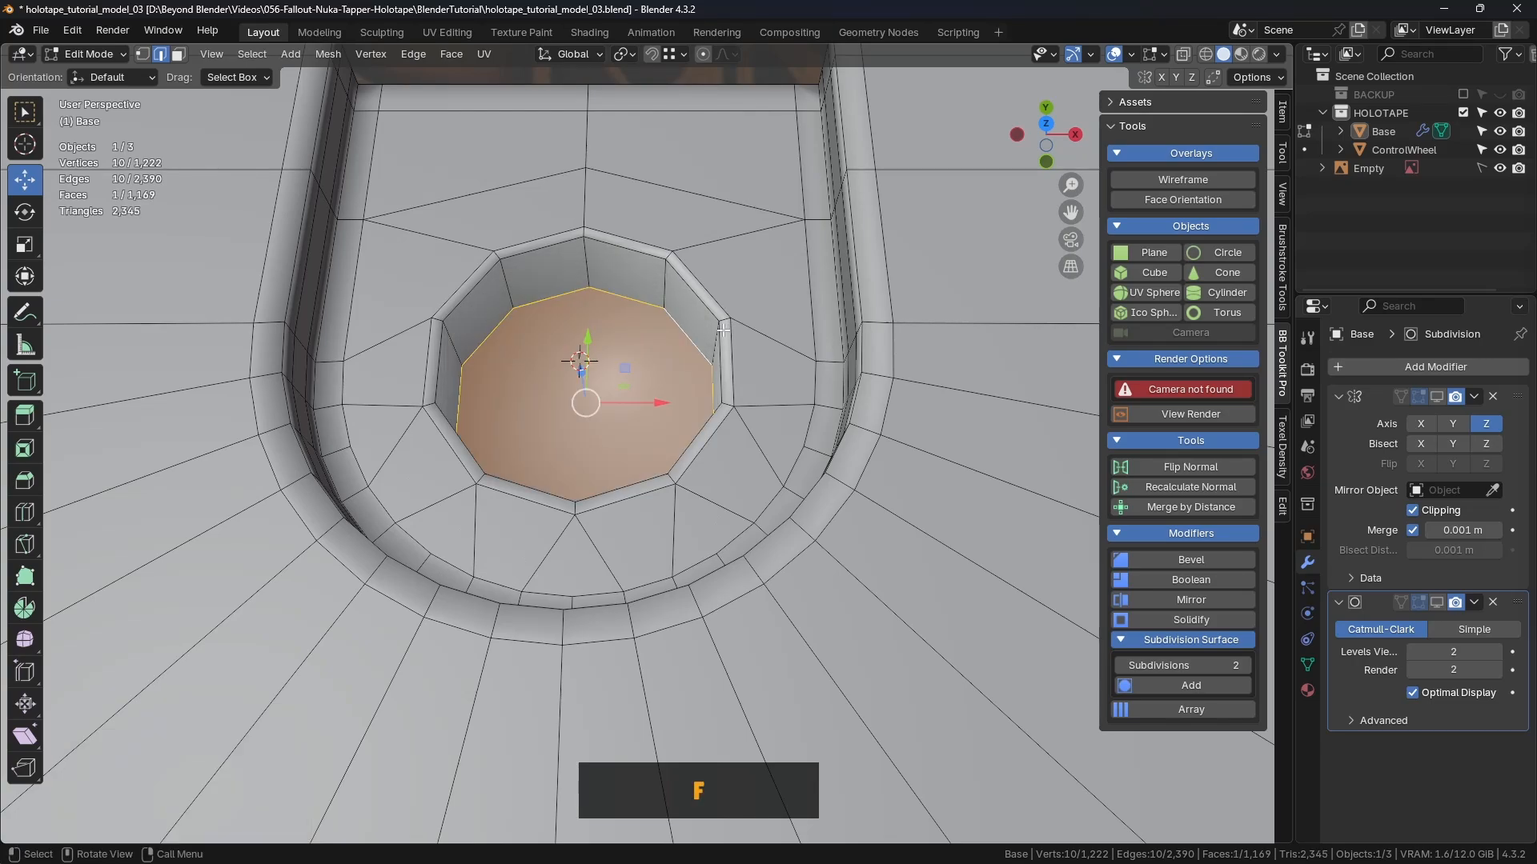
key("ctrl+b")
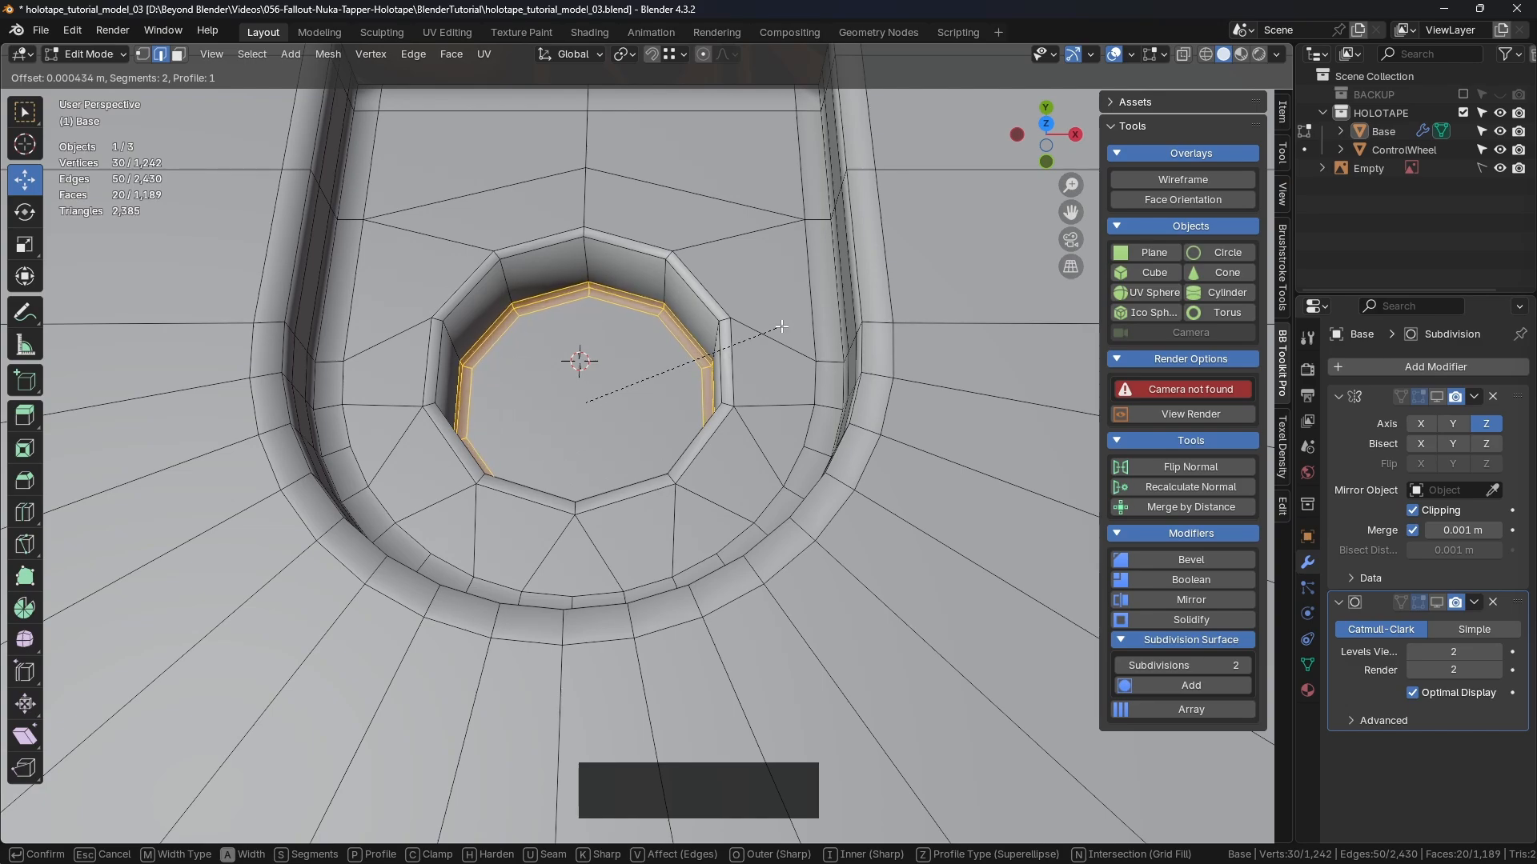
left_click(781, 326, "shift")
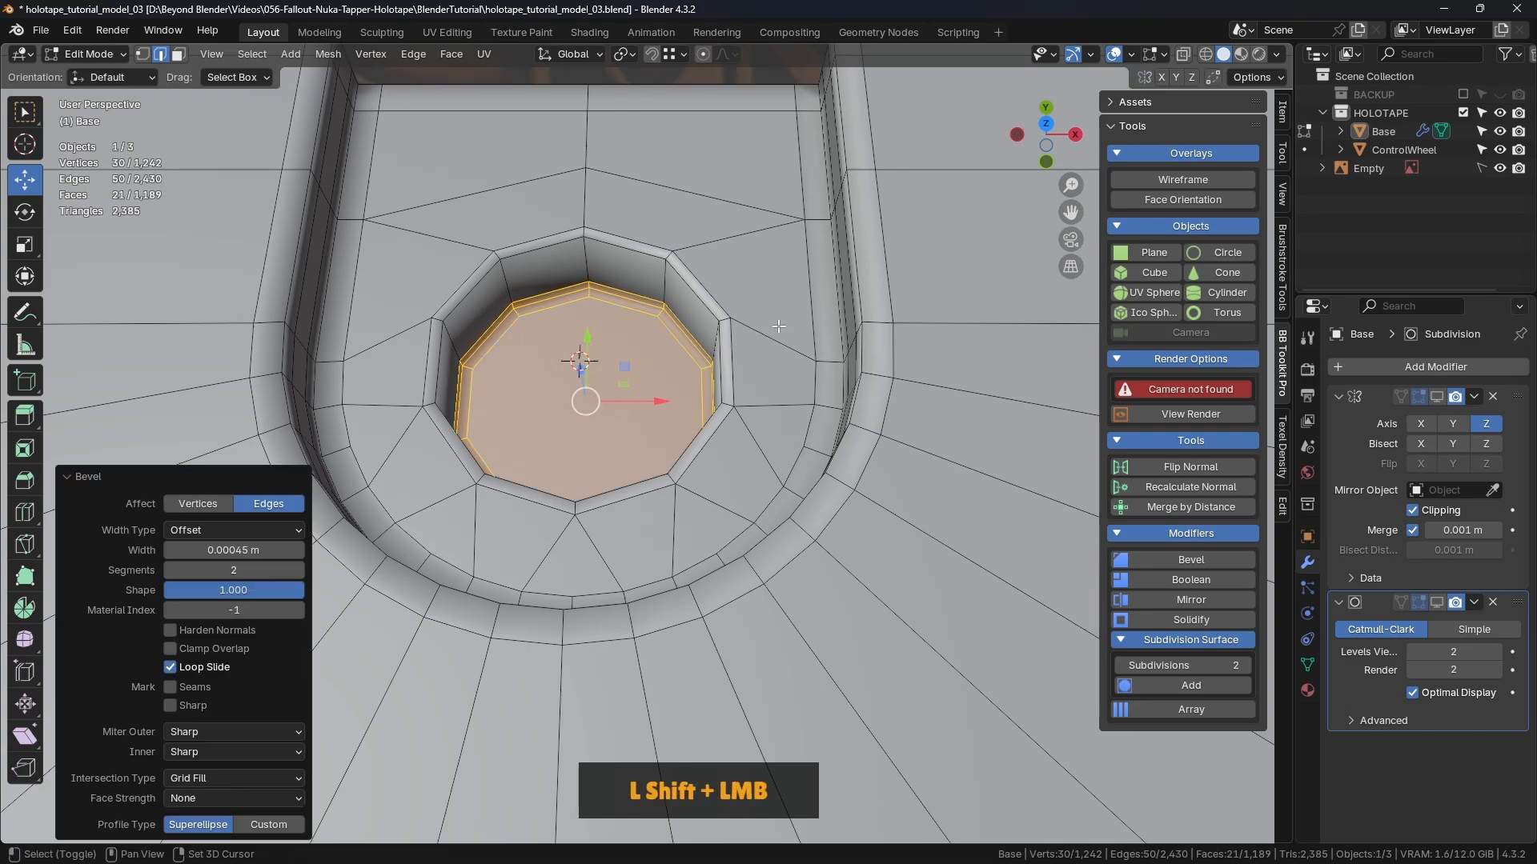
middle_click_drag(781, 327, 699, 274)
Step: Add a support edge loop on the well wall, slid upward
key("ctrl+r")
left_click(699, 274)
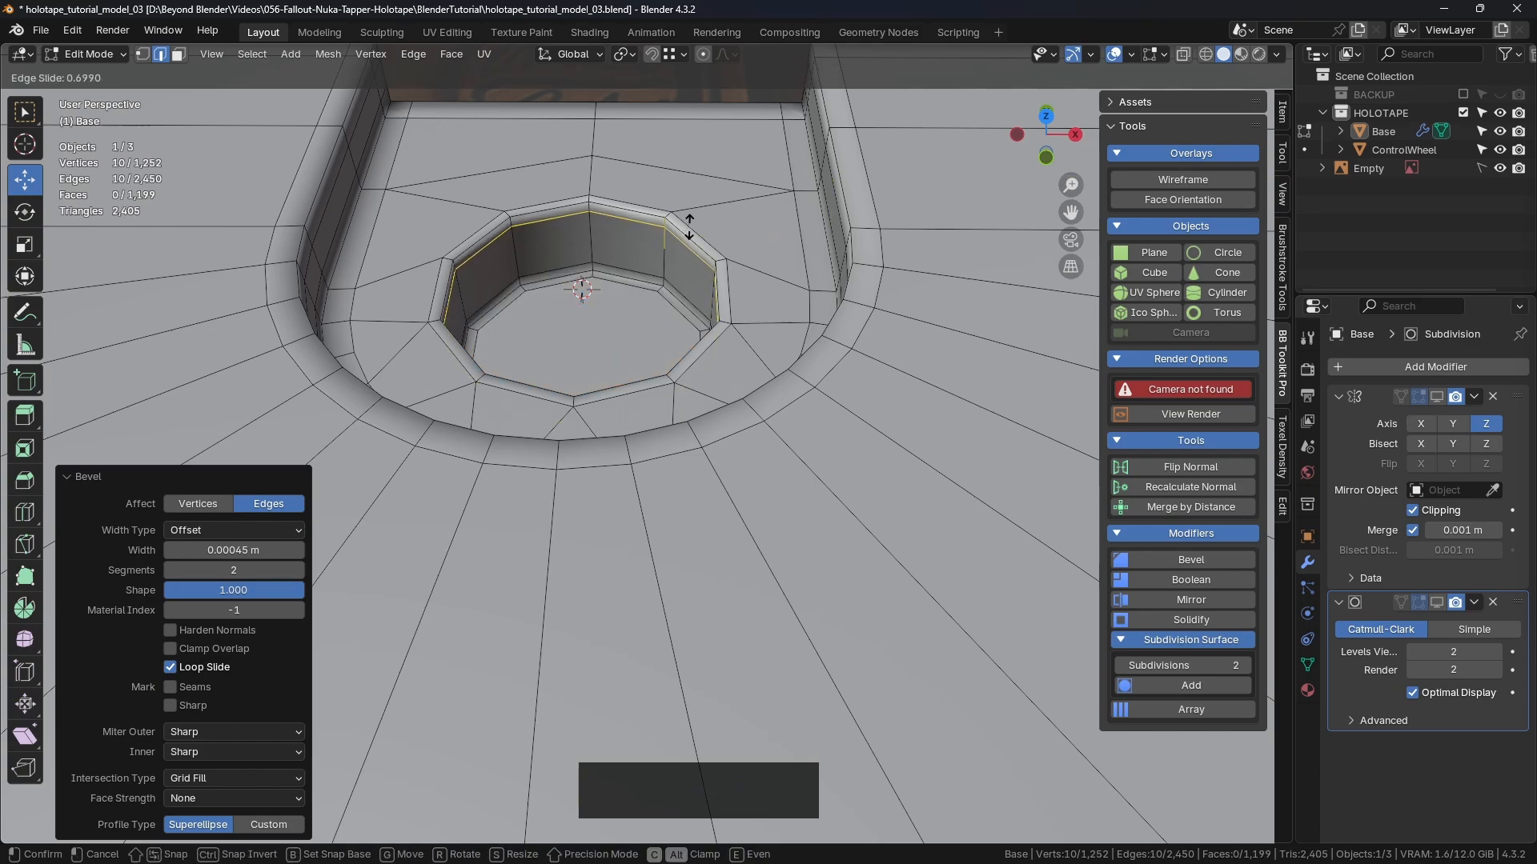
left_click(690, 226)
middle_click_drag(645, 317, 758, 440, "shift")
Step: Delete the well's bottom face, leaving an open edge loop
key("3")
left_click(707, 342)
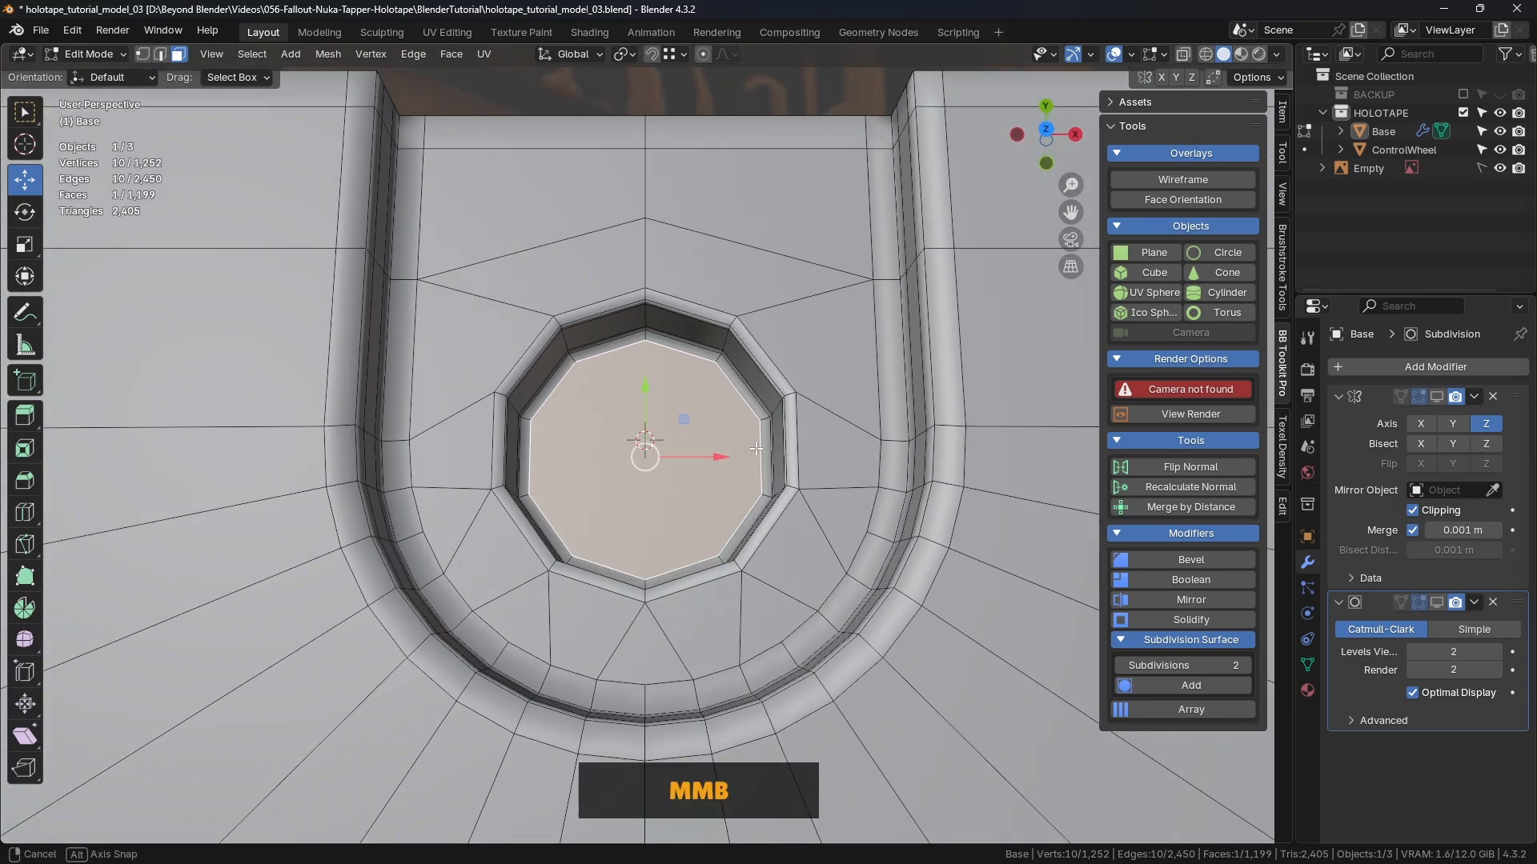
scroll(757, 440, "down", 2)
key("1")
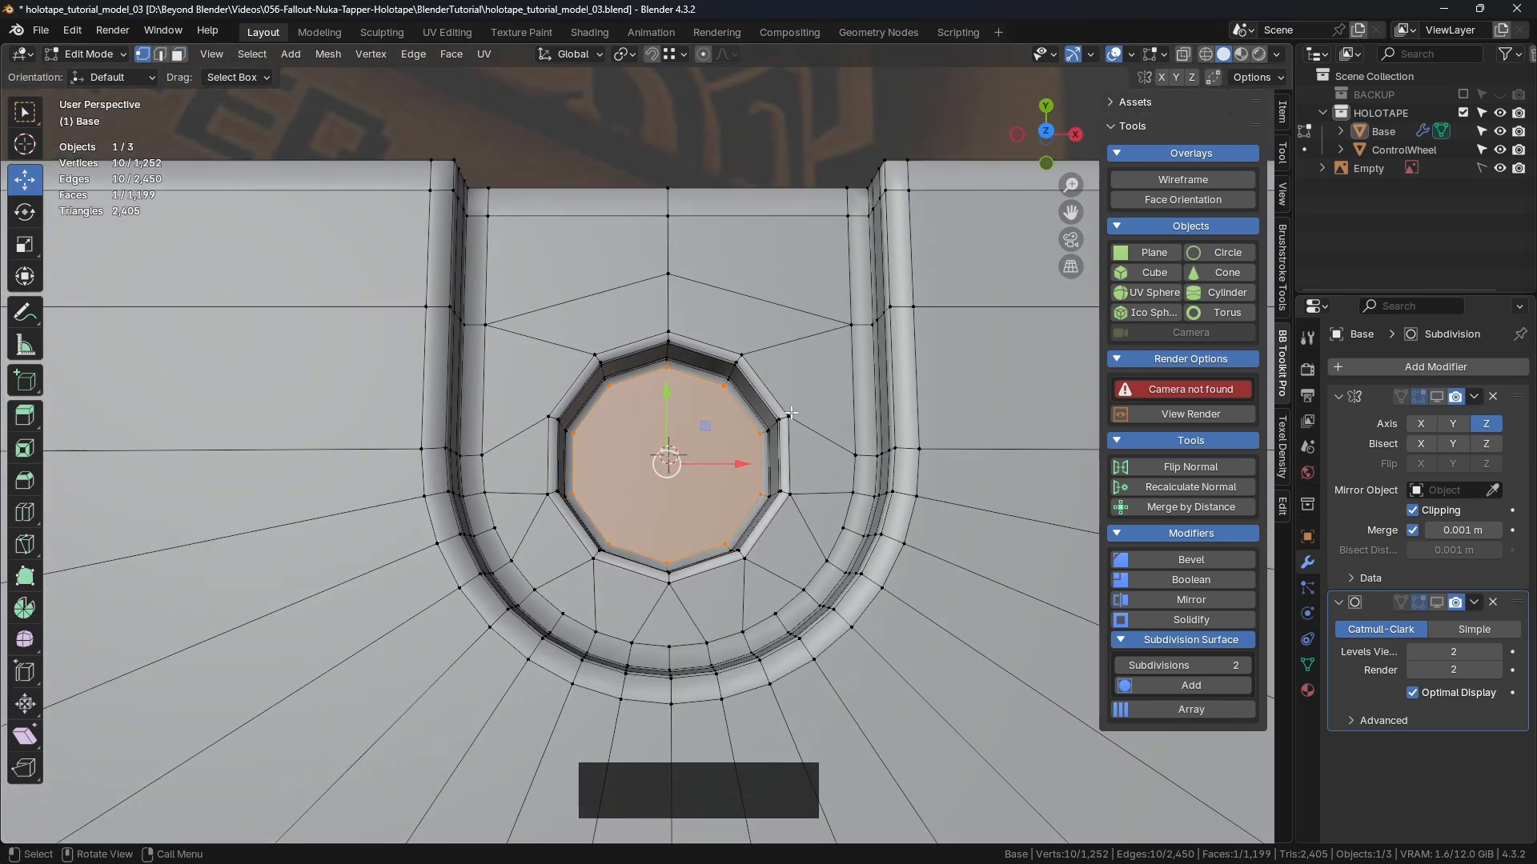
key("3")
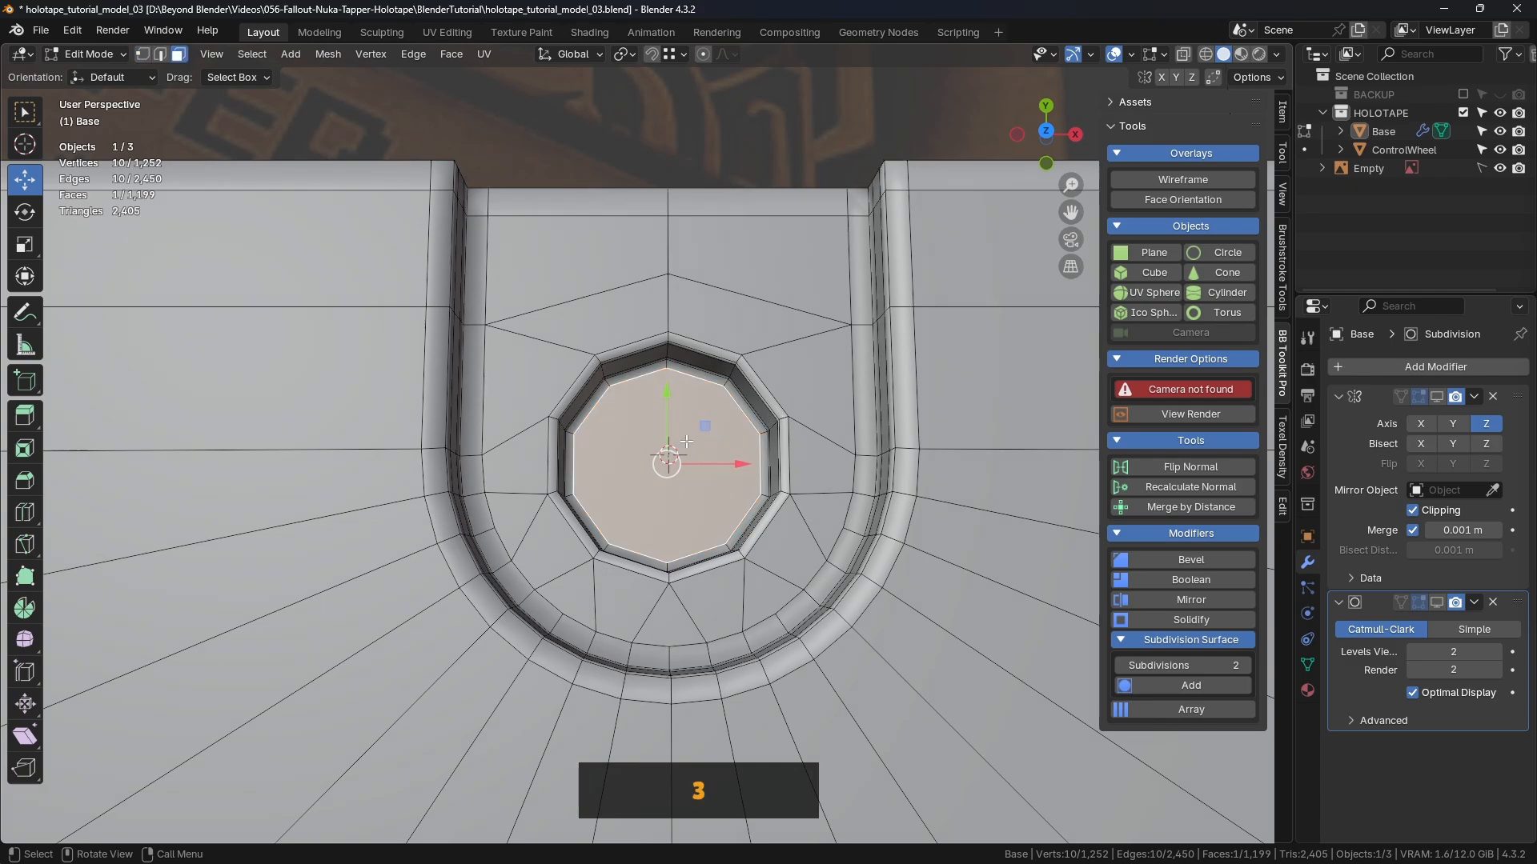
key("Delete")
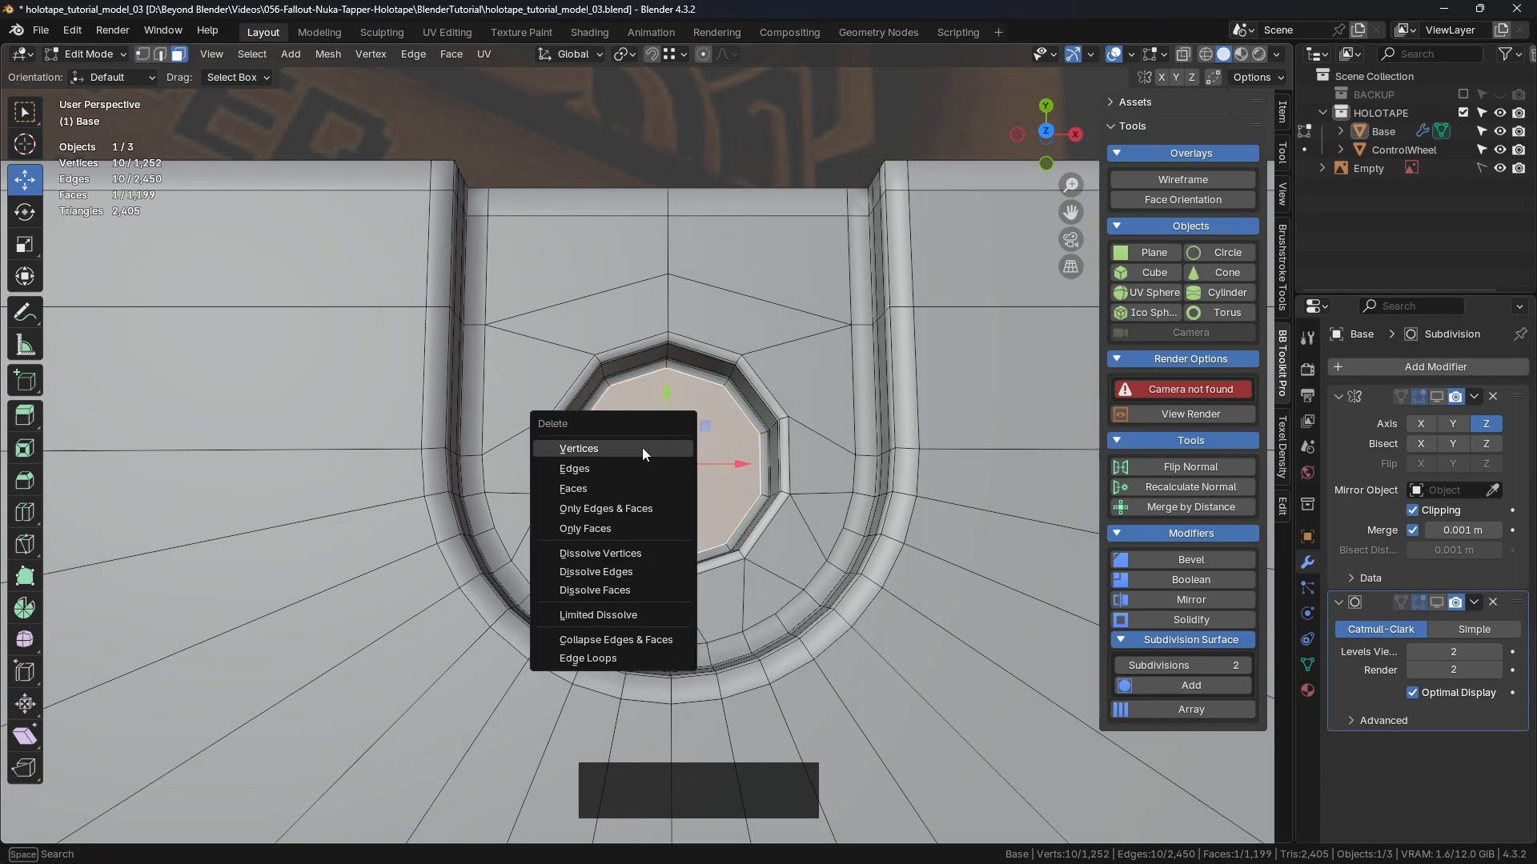
left_click(605, 487)
Step: Grid Fill the open bottom loop with offset 2, then deselect
left_click(625, 385, "alt")
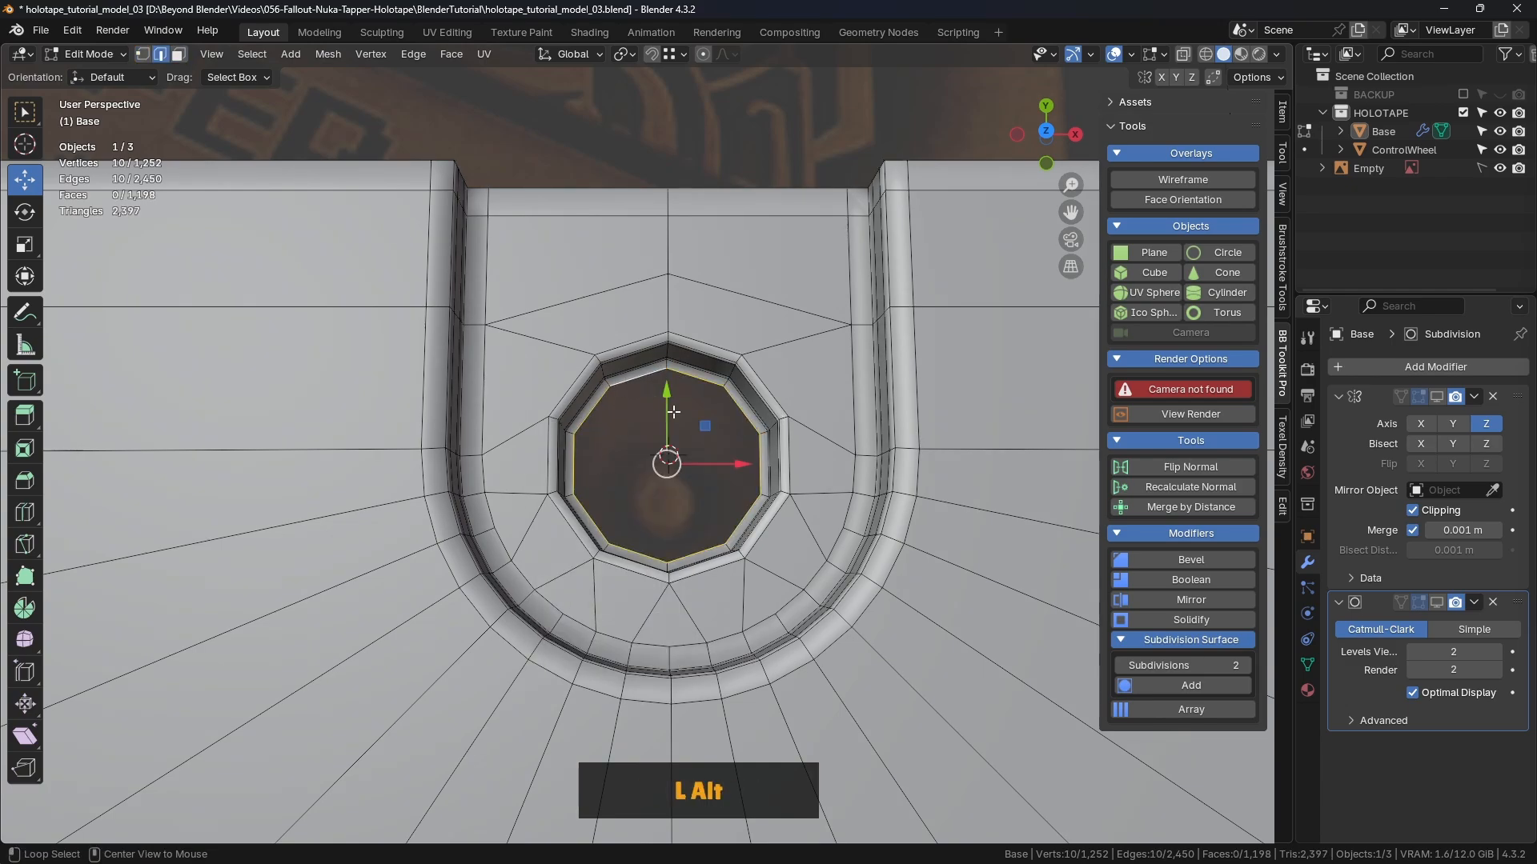
middle_click_drag(625, 385, 453, 88)
left_click(451, 54)
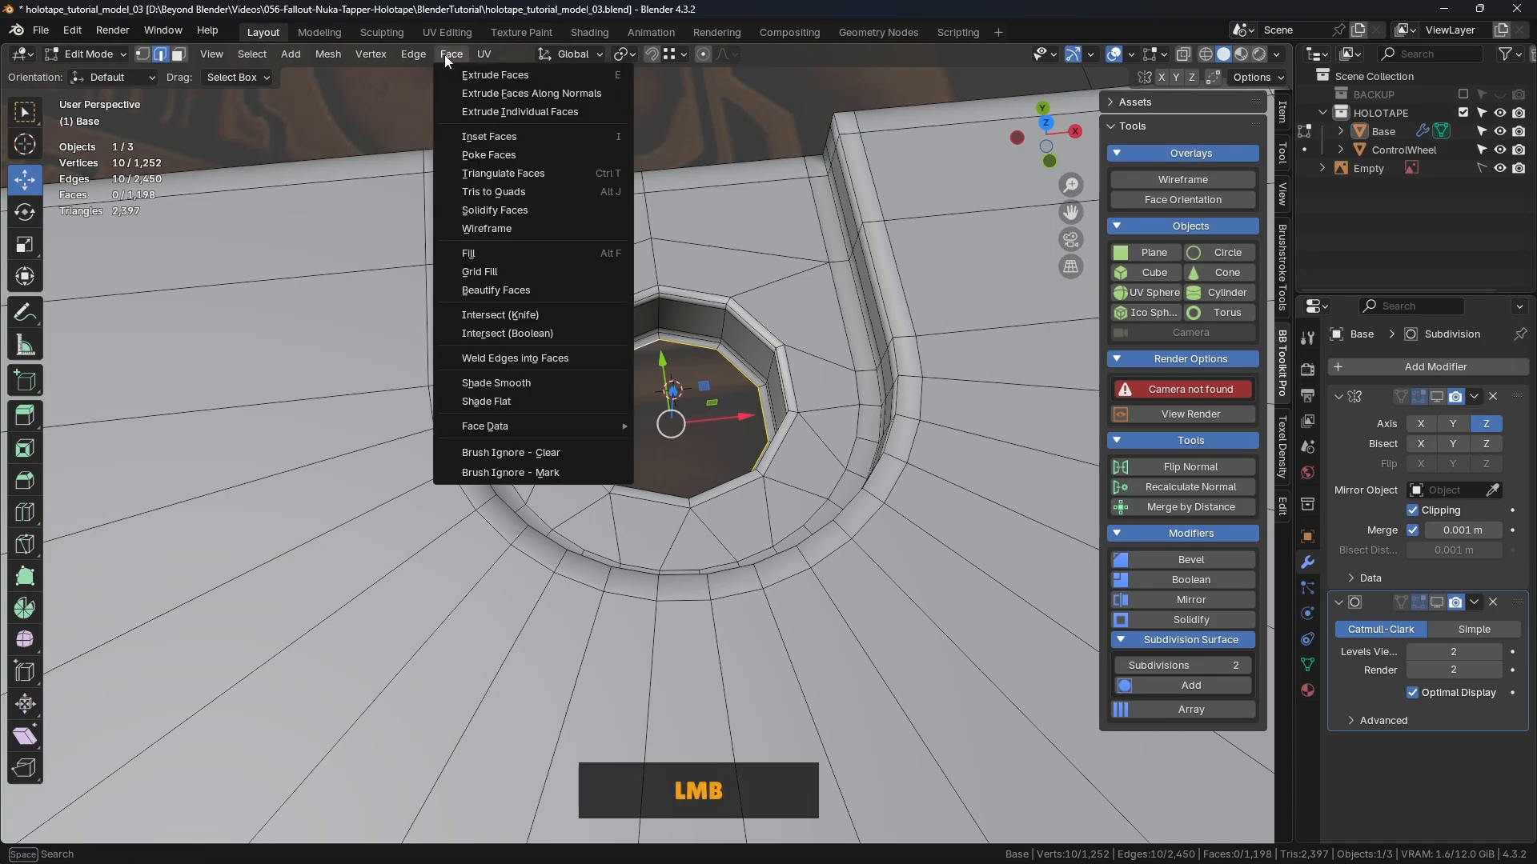
left_click(514, 280)
middle_click_drag(799, 301, 789, 387)
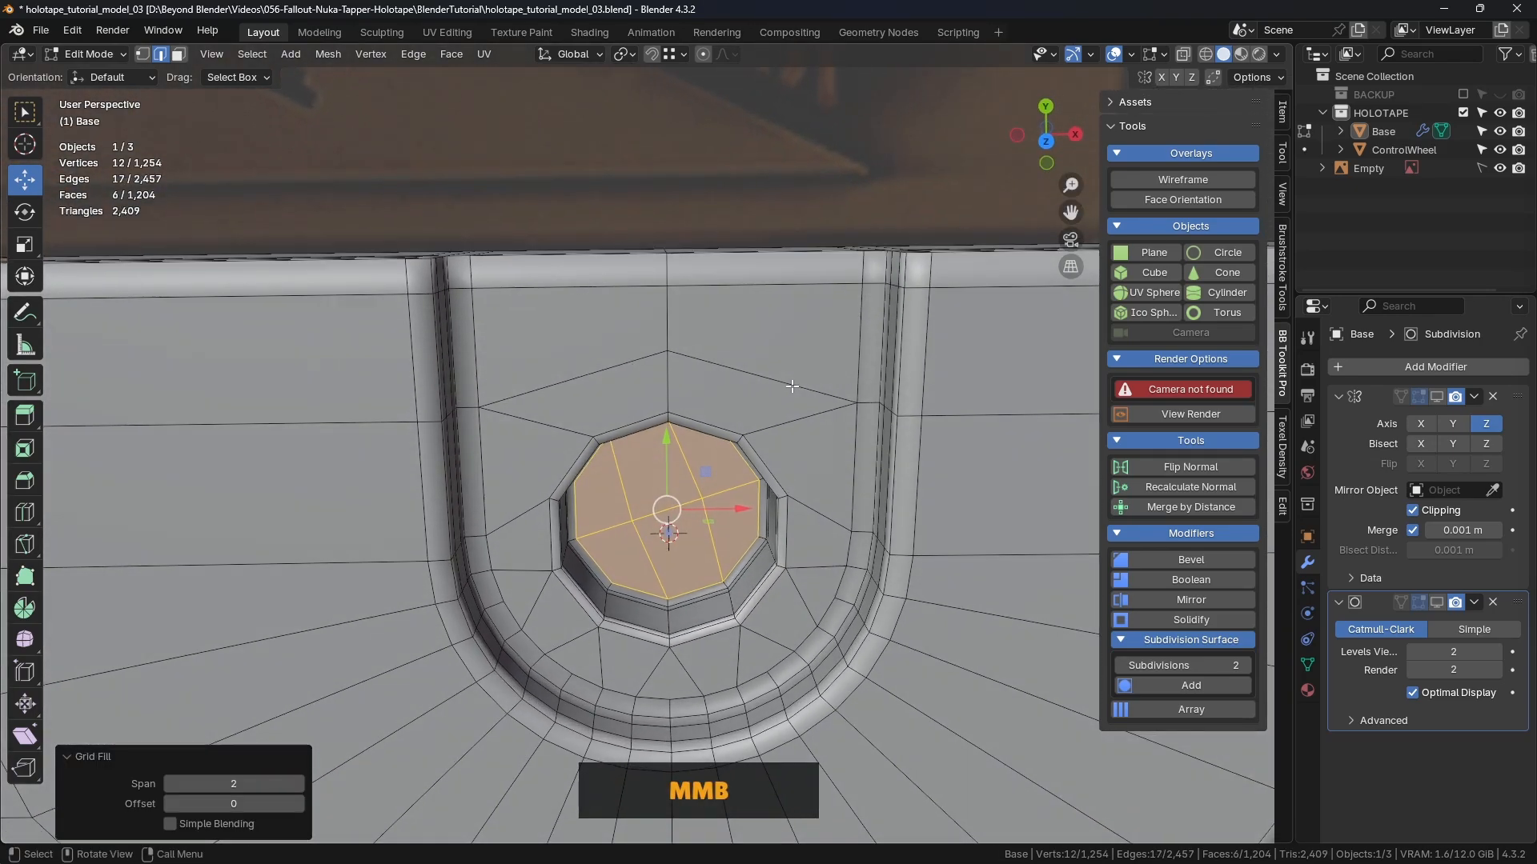
key("KP_7")
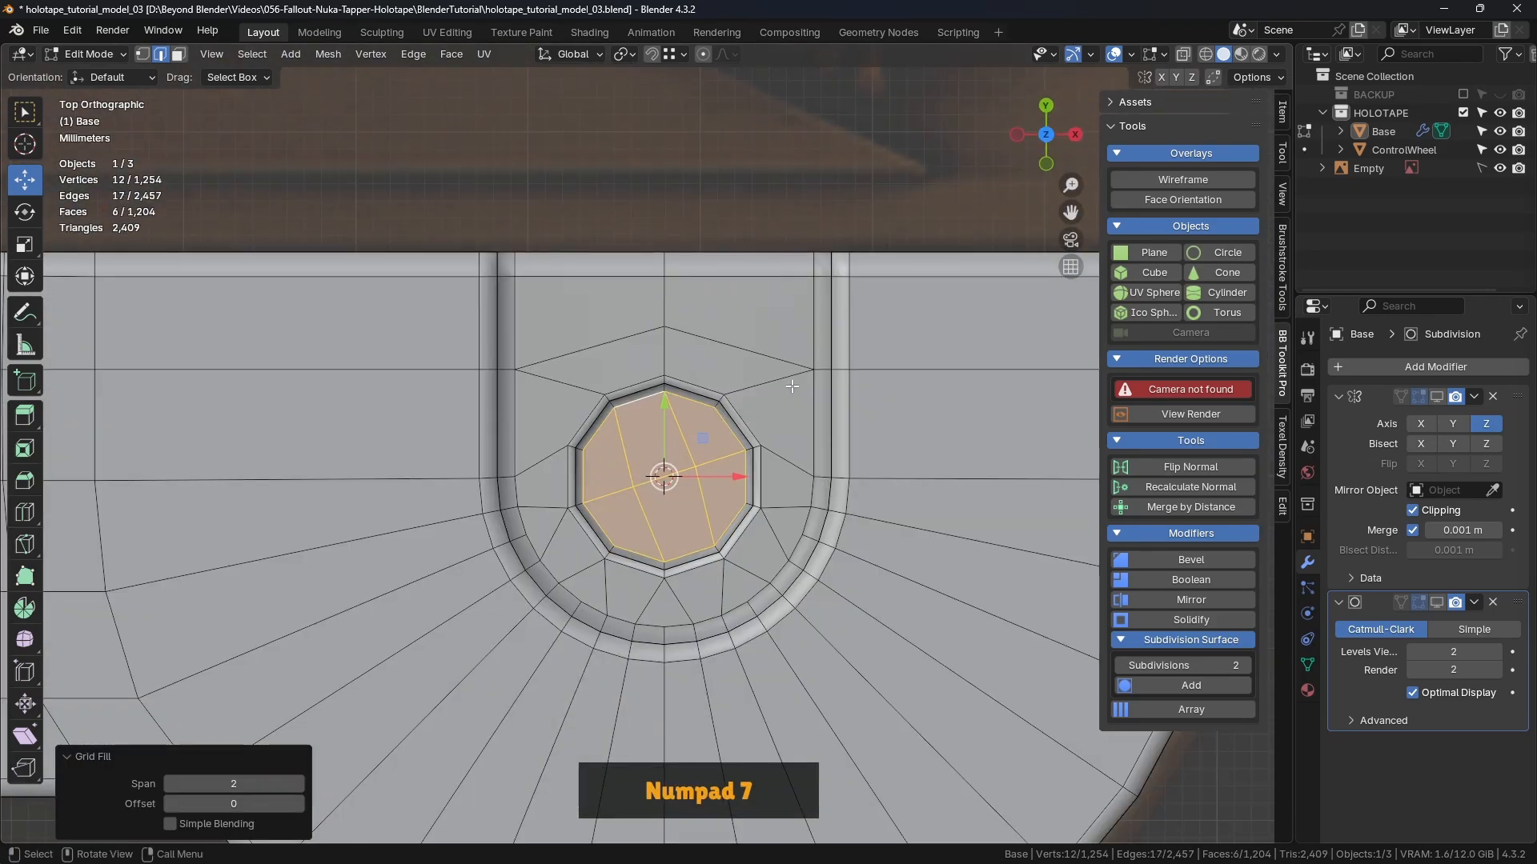
left_click(299, 804)
left_click(299, 803)
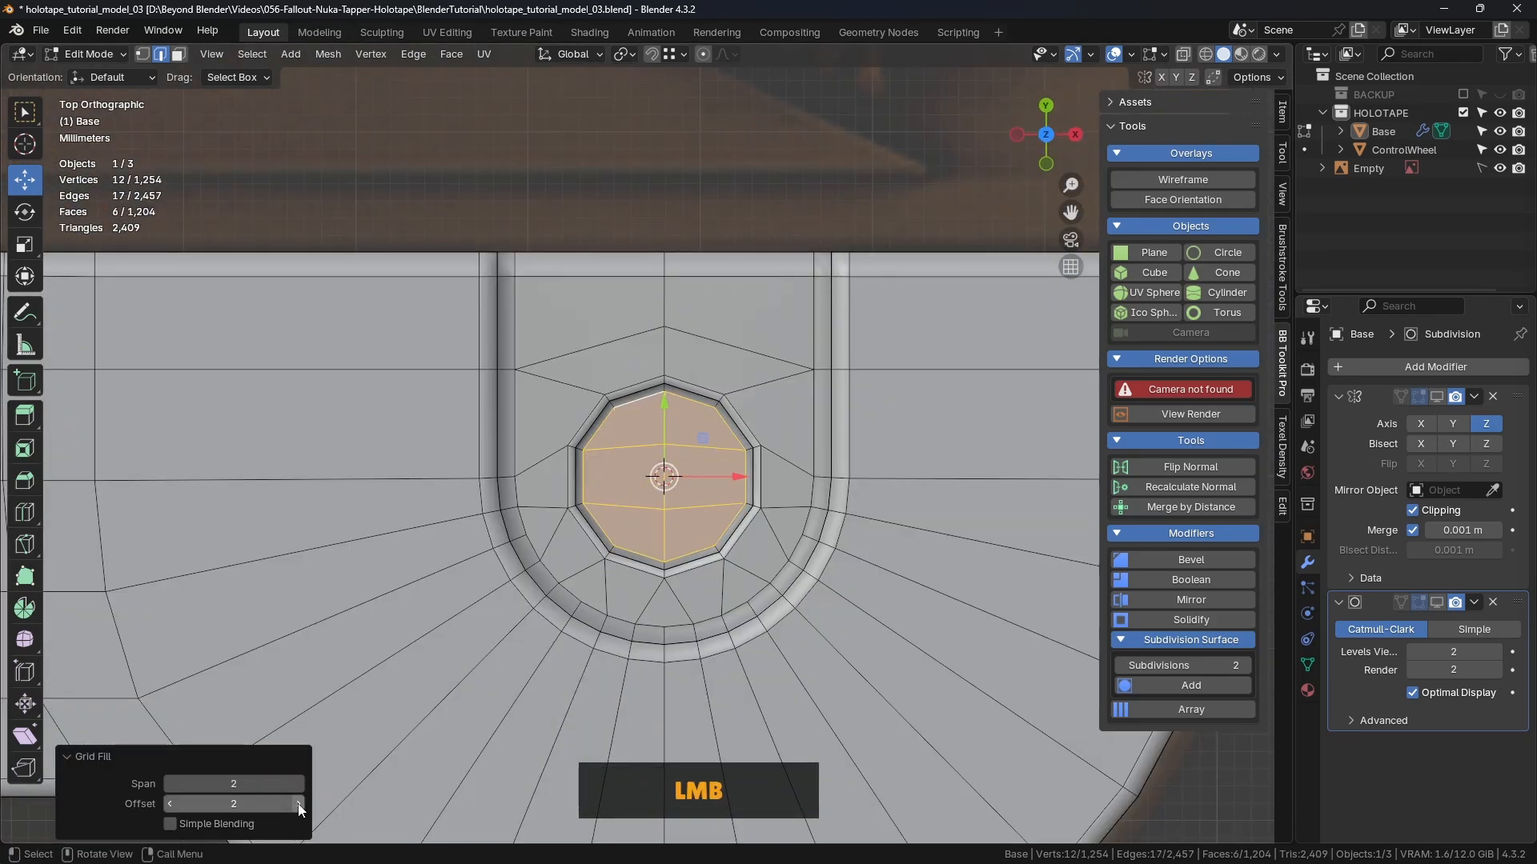
left_click(732, 220)
Step: Zoom out to a perspective view of the whole base and bring up the mode menu
mouse_move(750, 463)
middle_mouse_down()
mouse_move(806, 409)
mouse_move(760, 445)
middle_mouse_up()
scroll(806, 410, "down", 4)
key("ctrl+Tab")
Step: Return to Object Mode and enable the Subdivision modifier in the viewport
left_click(616, 448)
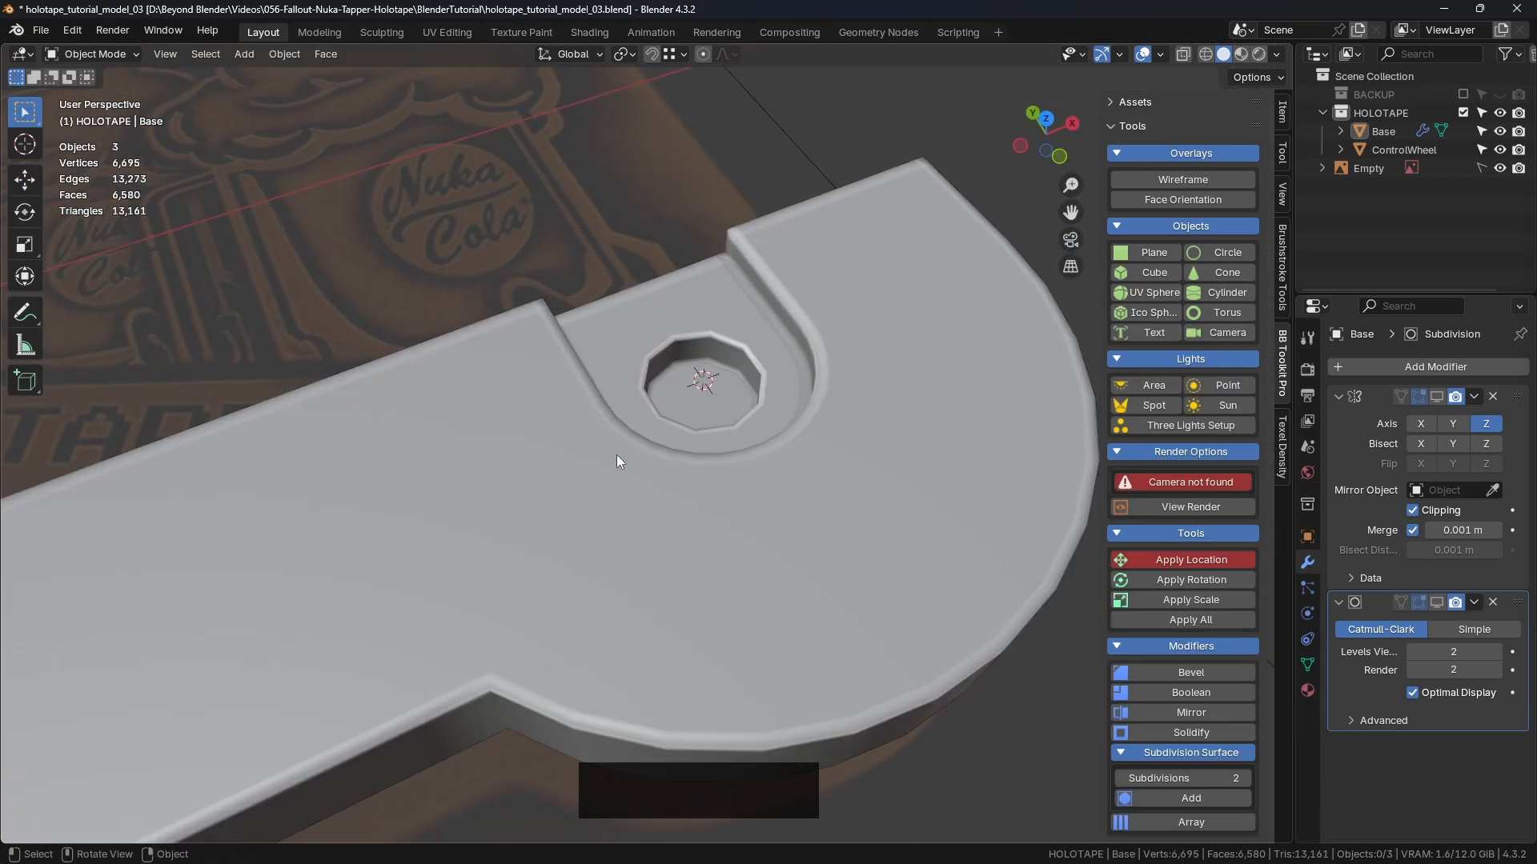
left_click(1437, 602)
scroll(671, 224, "down", 3)
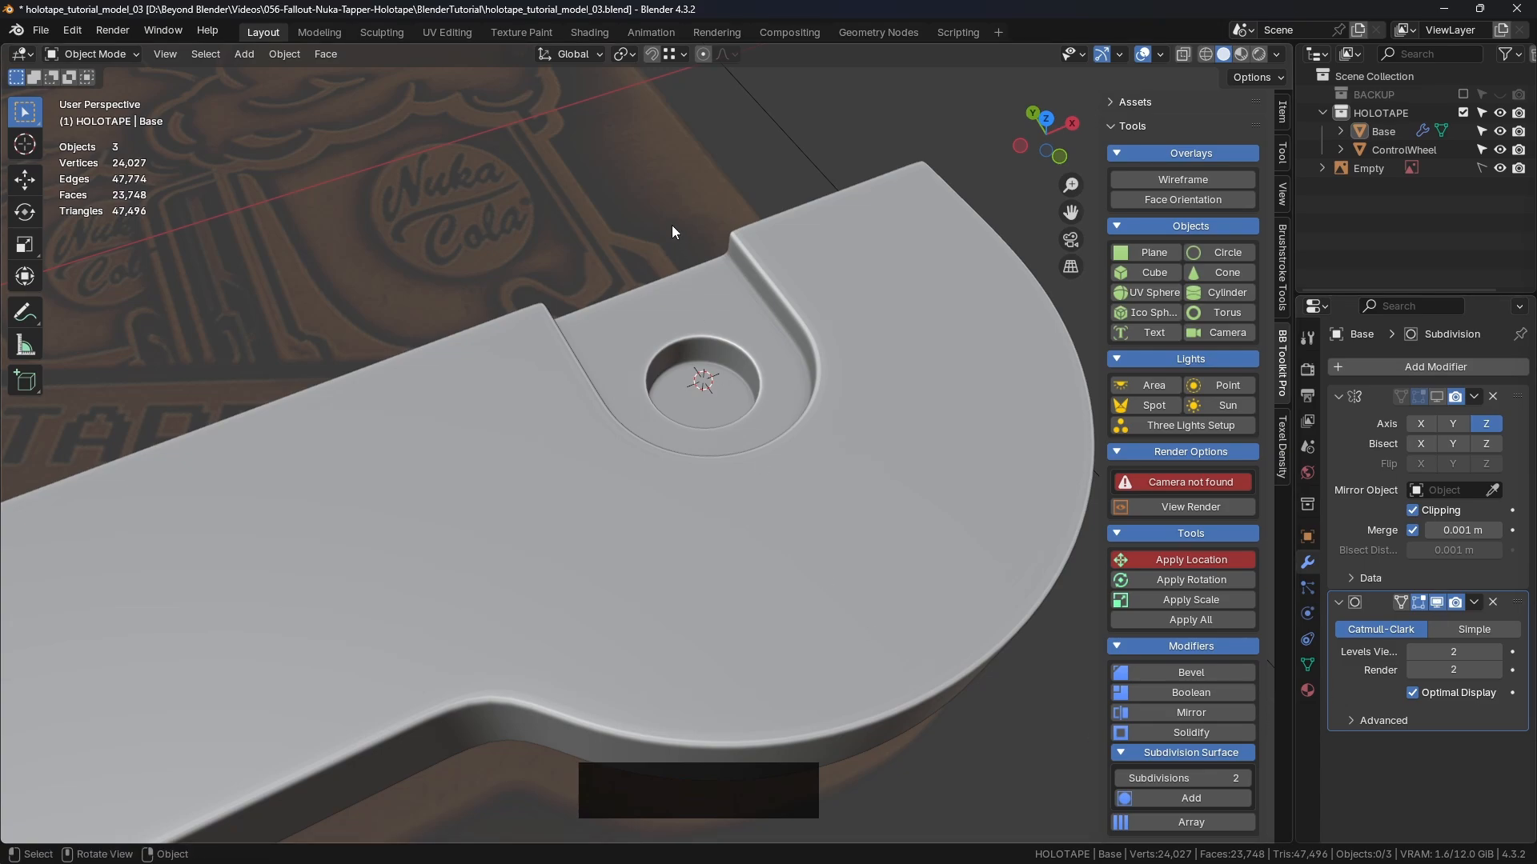
middle_click_drag(709, 277, 515, 343)
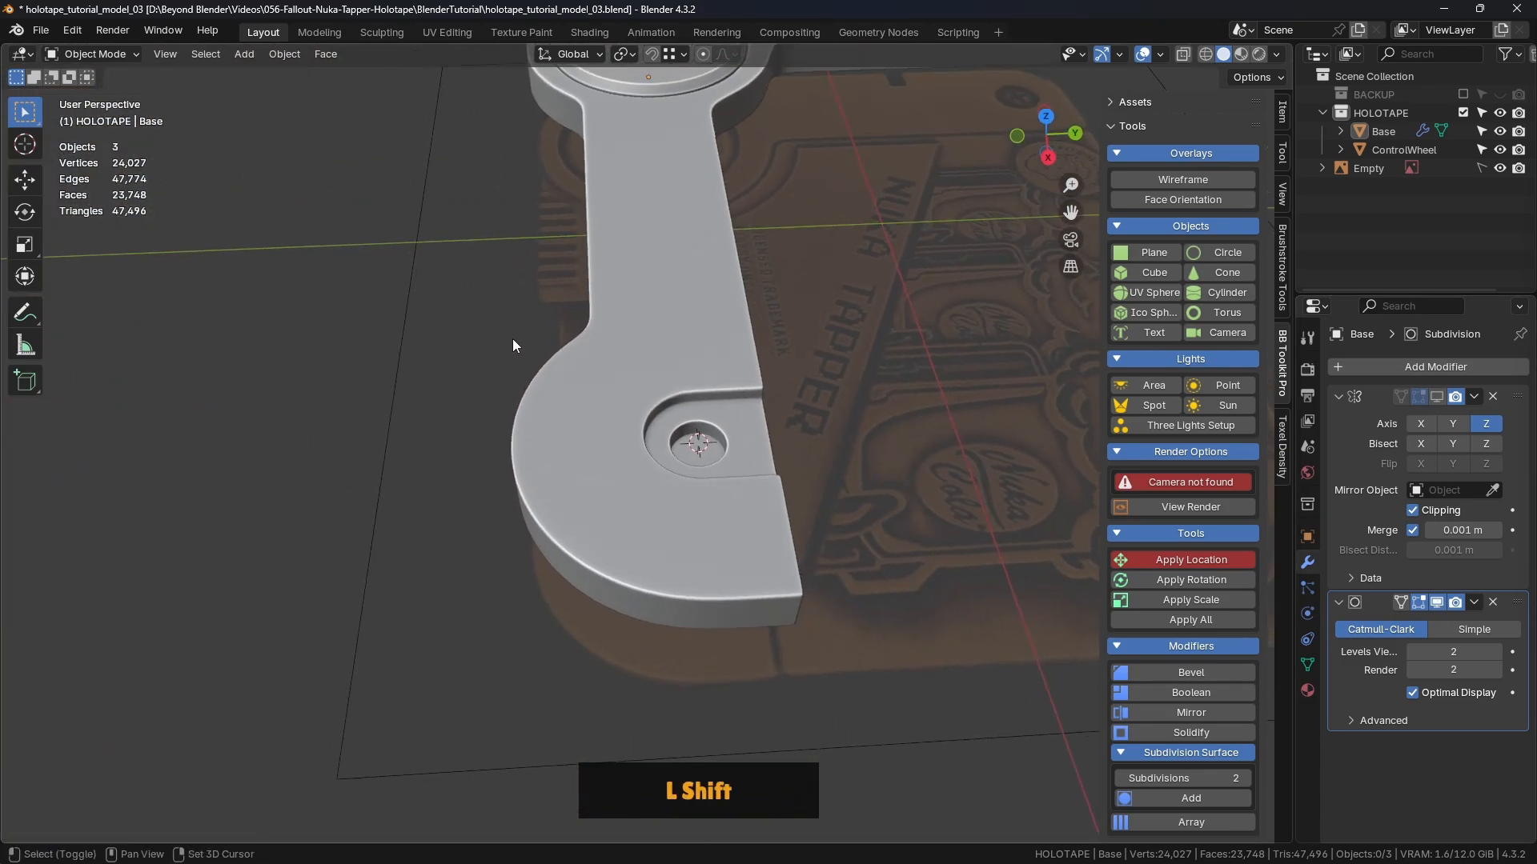
Step: Snap the 3D cursor to the world origin
key("shift+s")
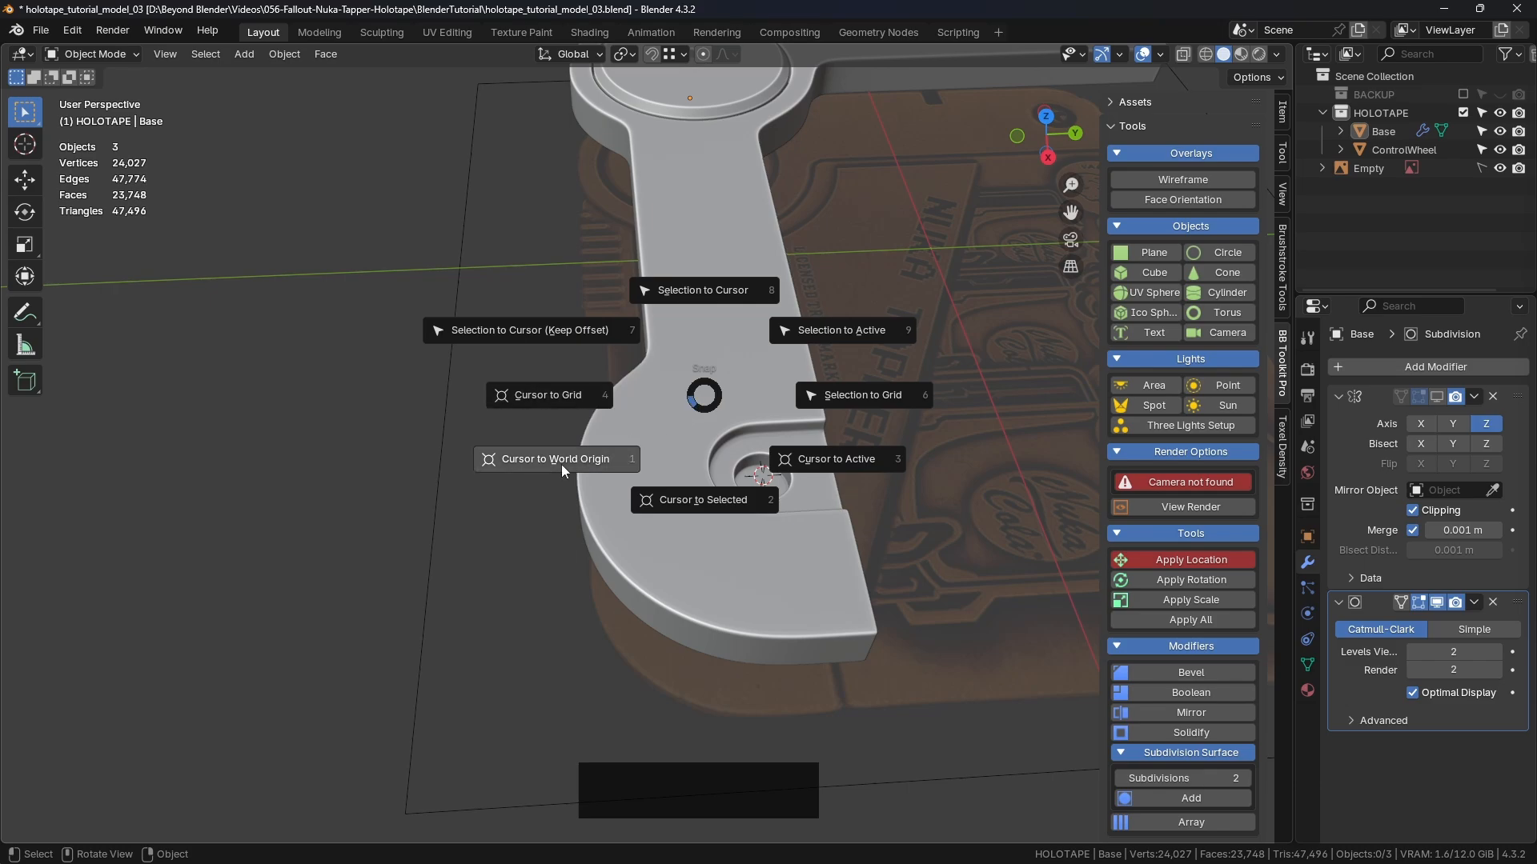
left_click(587, 461)
middle_click_drag(357, 449, 597, 333)
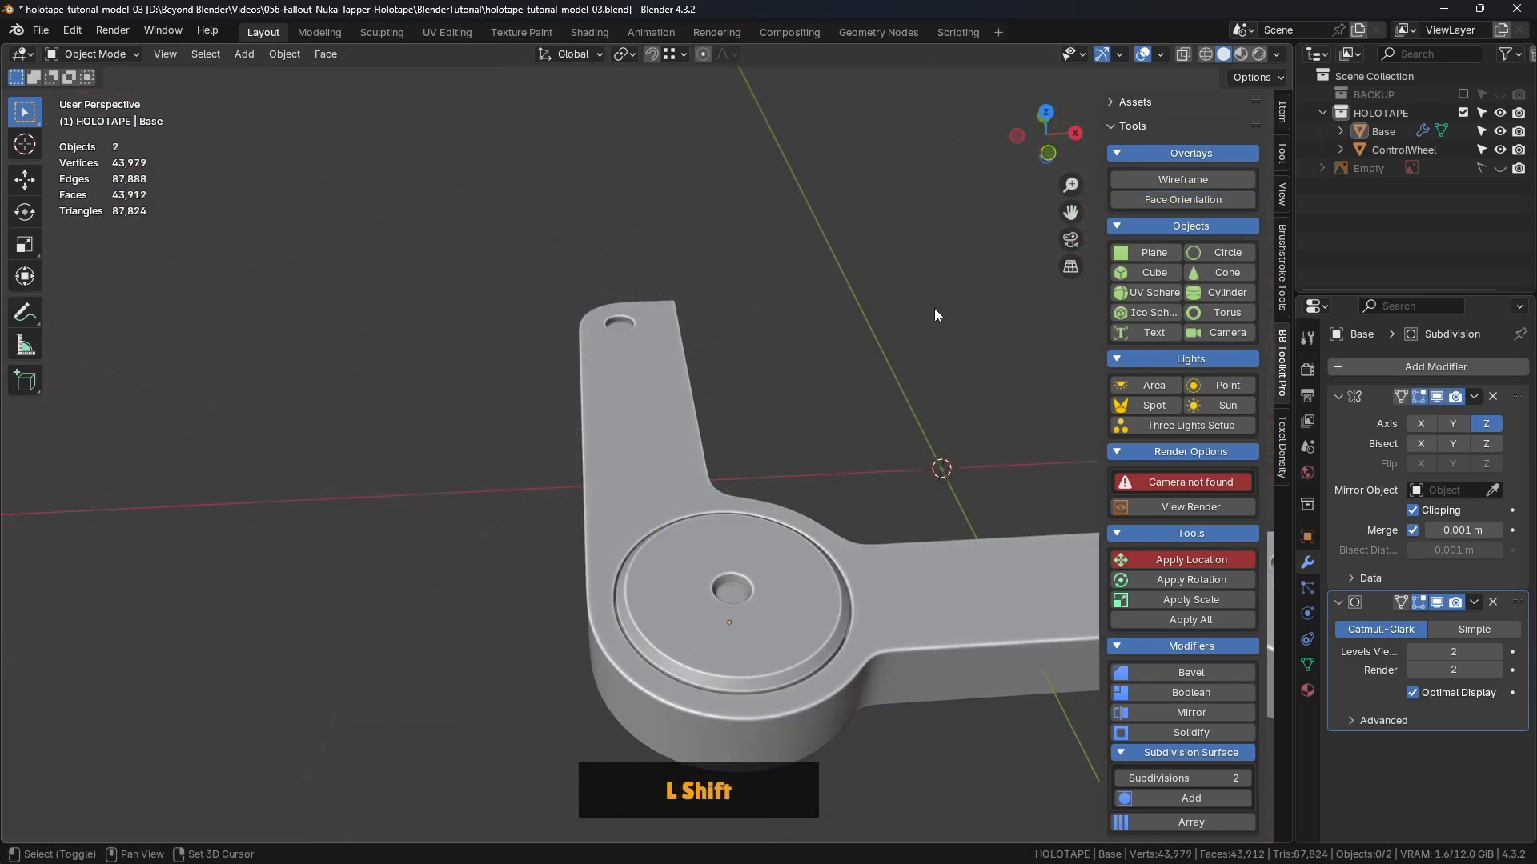
middle_click_drag(934, 309, 741, 317, "shift")
Step: Shade the viewport with the glossy red MatCap and orbit to review the smooth hole
left_click(1279, 56)
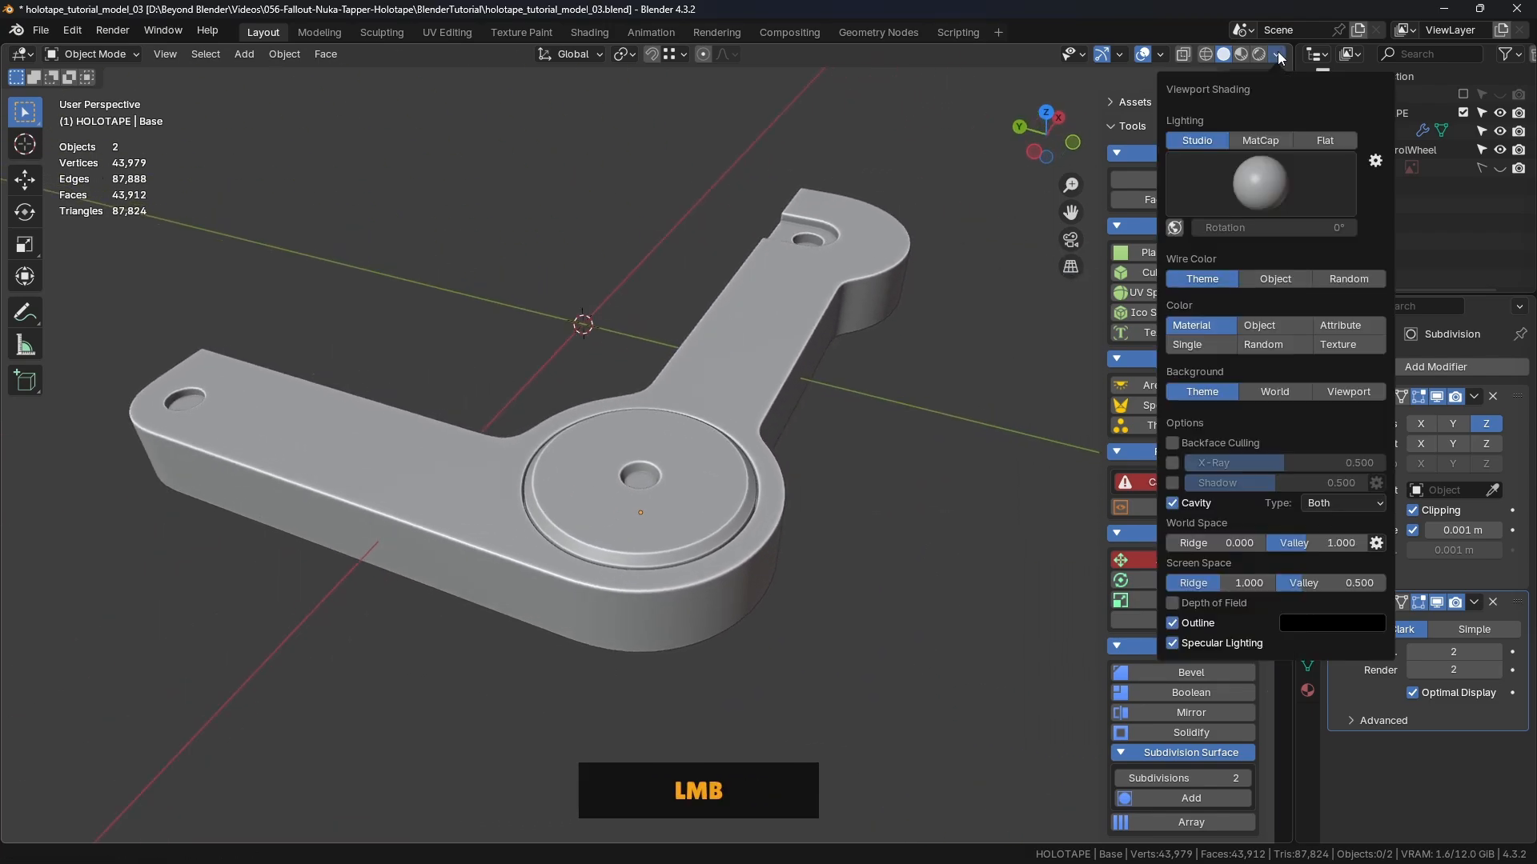
left_click(1260, 140)
left_click(1254, 176)
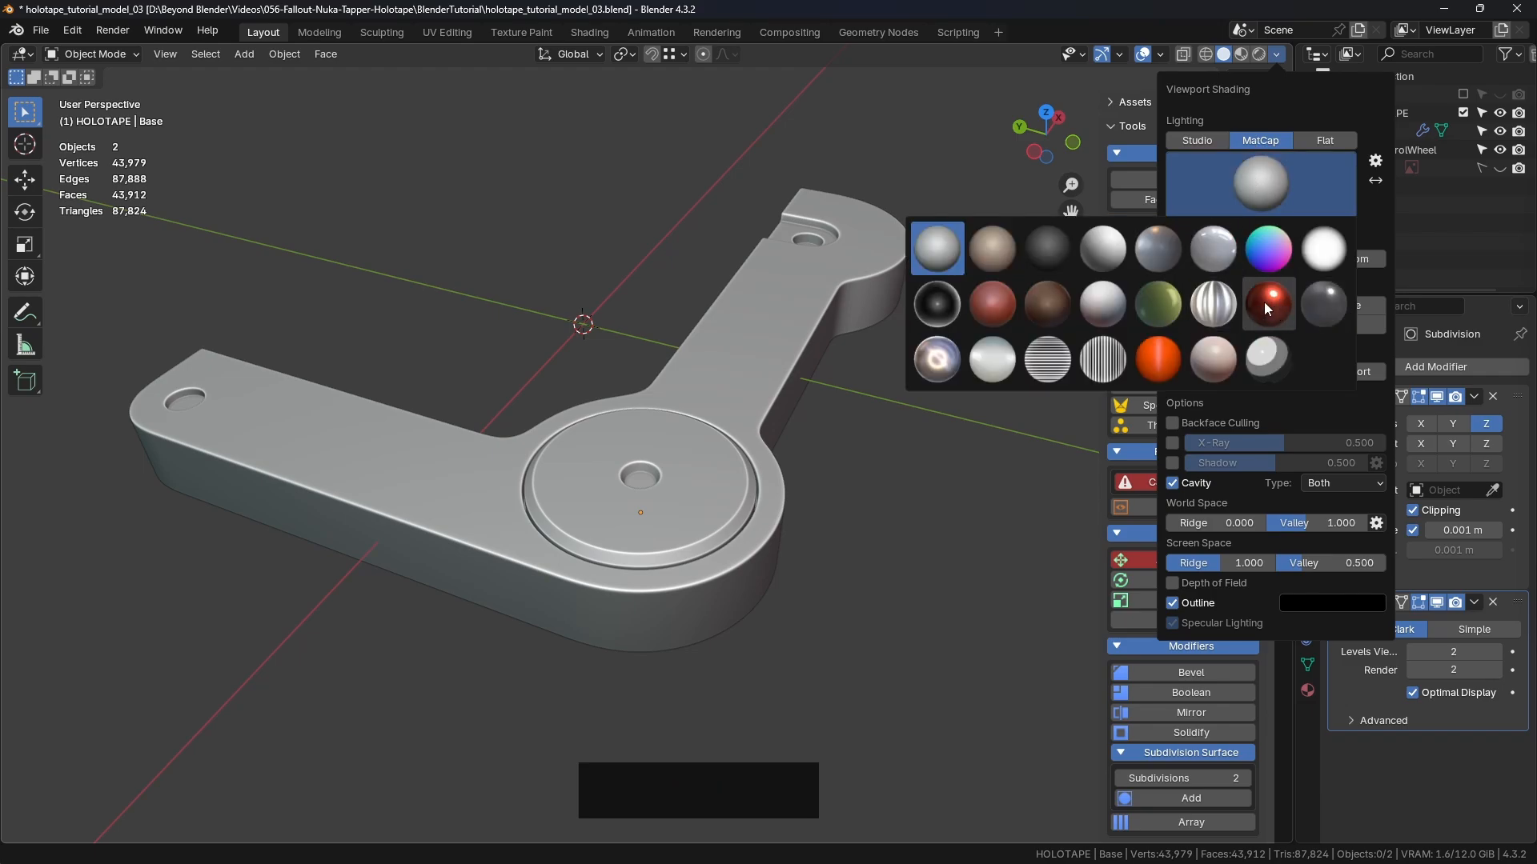
left_click(1269, 301)
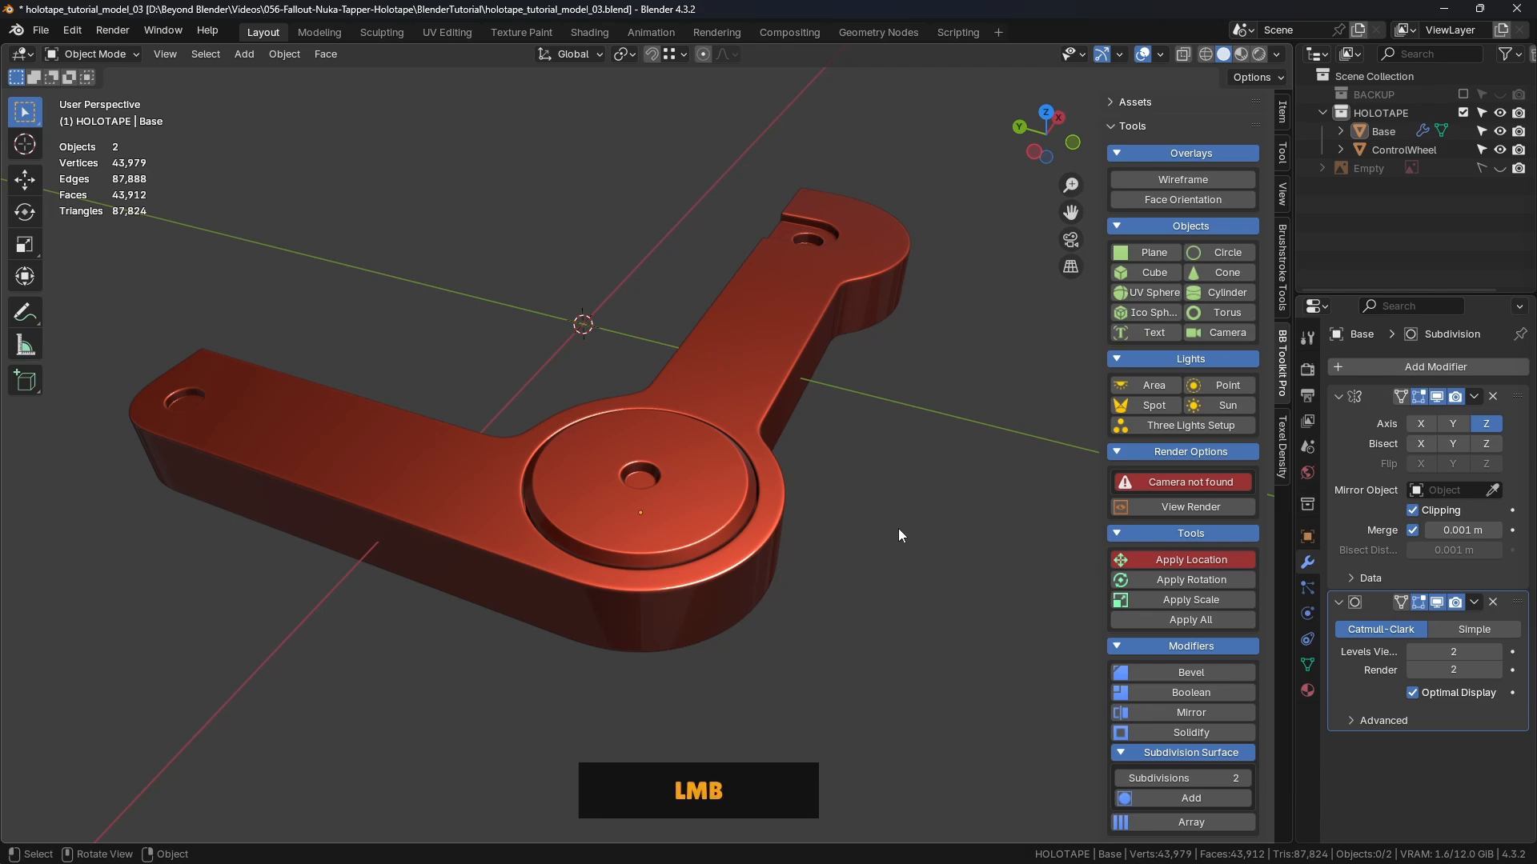
middle_click_drag(898, 528, 809, 379)
scroll(811, 384, "down", 2)
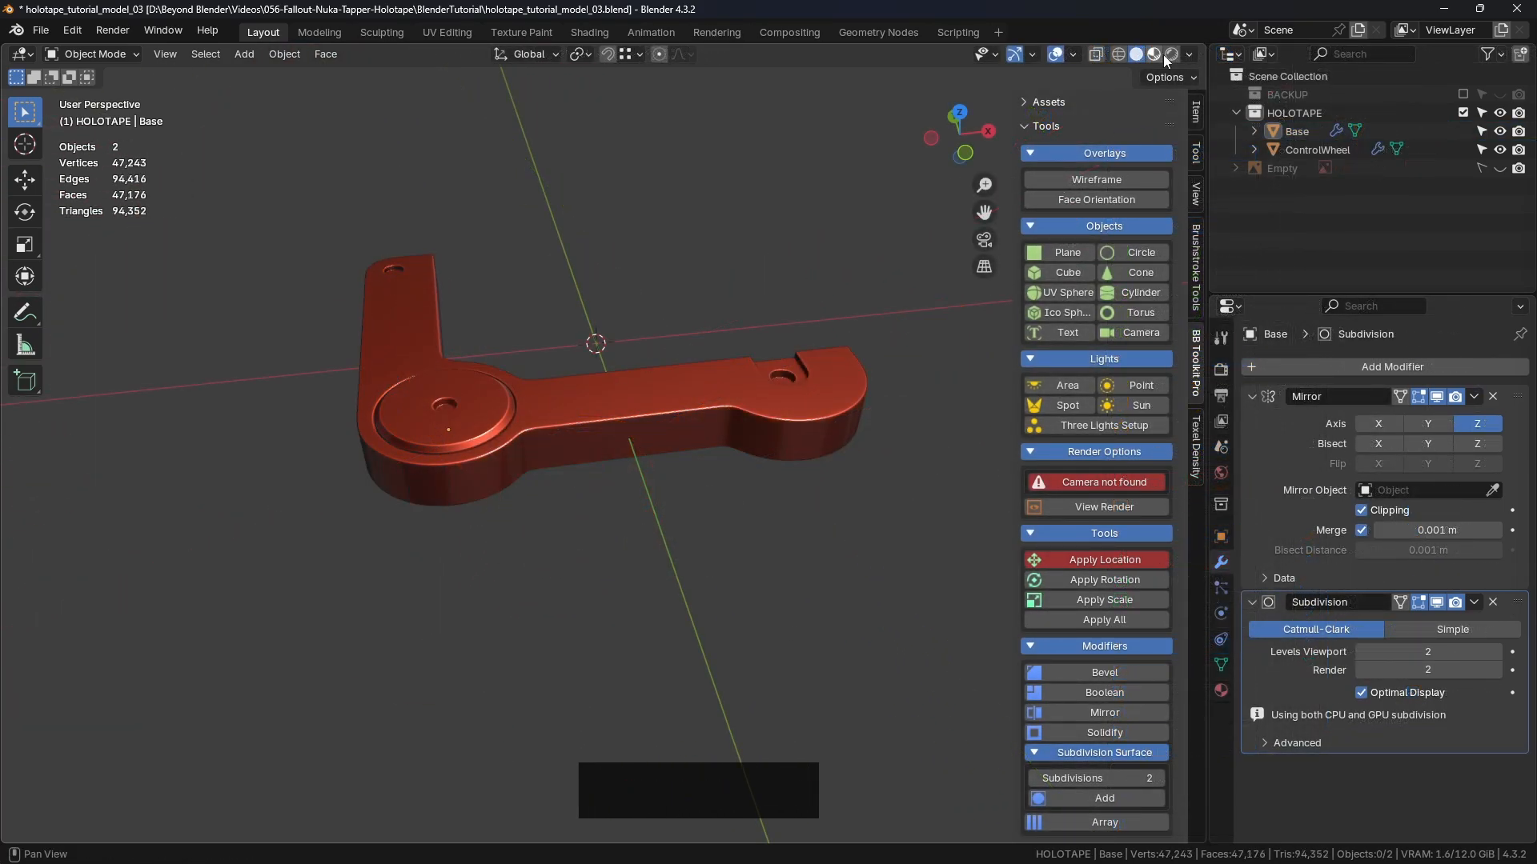
Step: Switch viewport lighting back to Studio grey
left_click(1190, 55)
left_click(1104, 141)
middle_click_drag(826, 215, 886, 368)
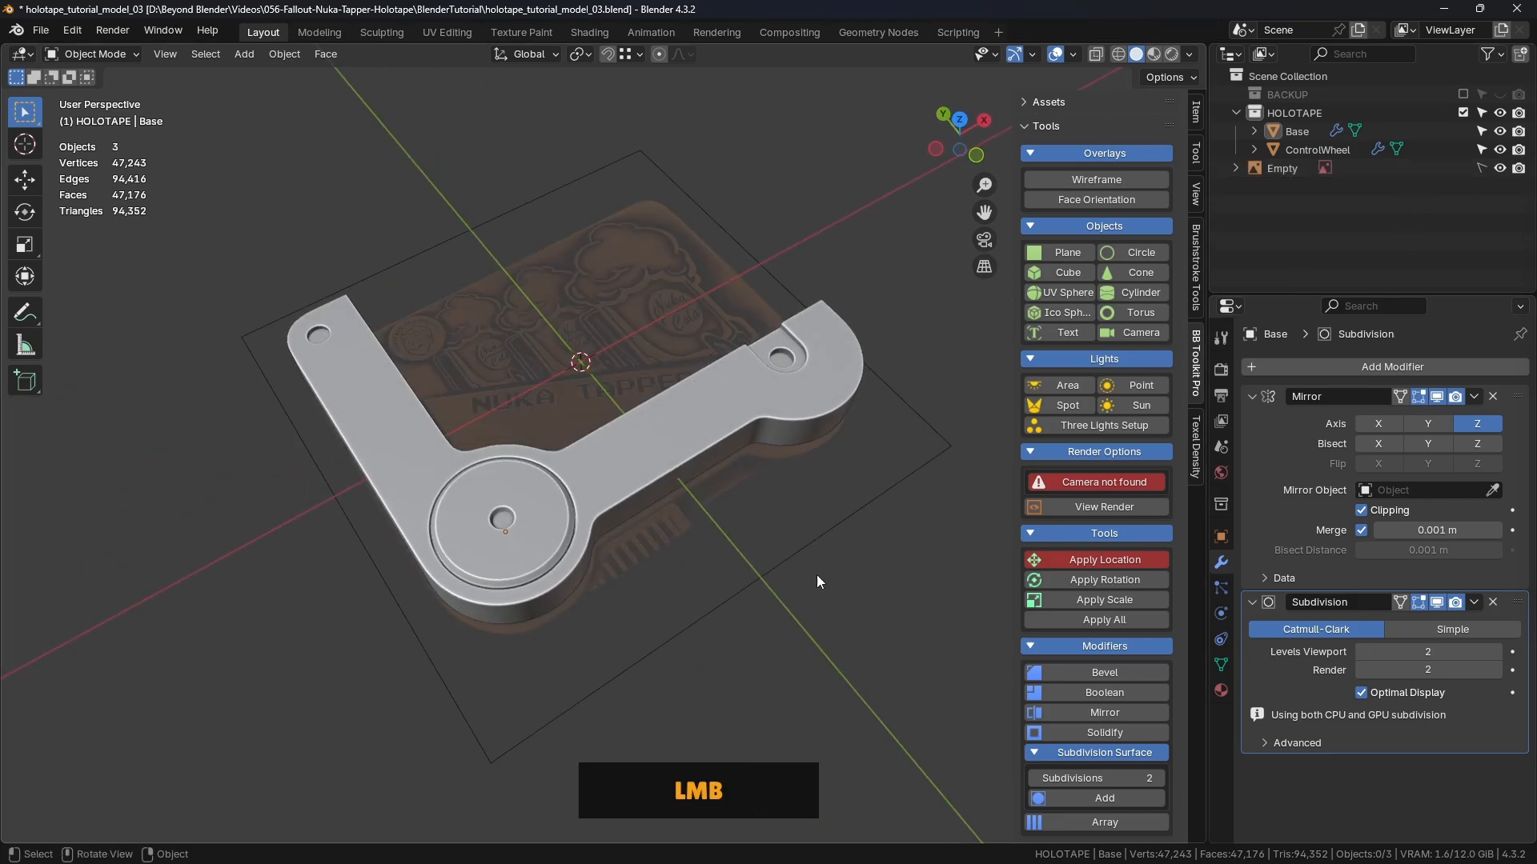
middle_click_drag(741, 484, 733, 506, "shift")
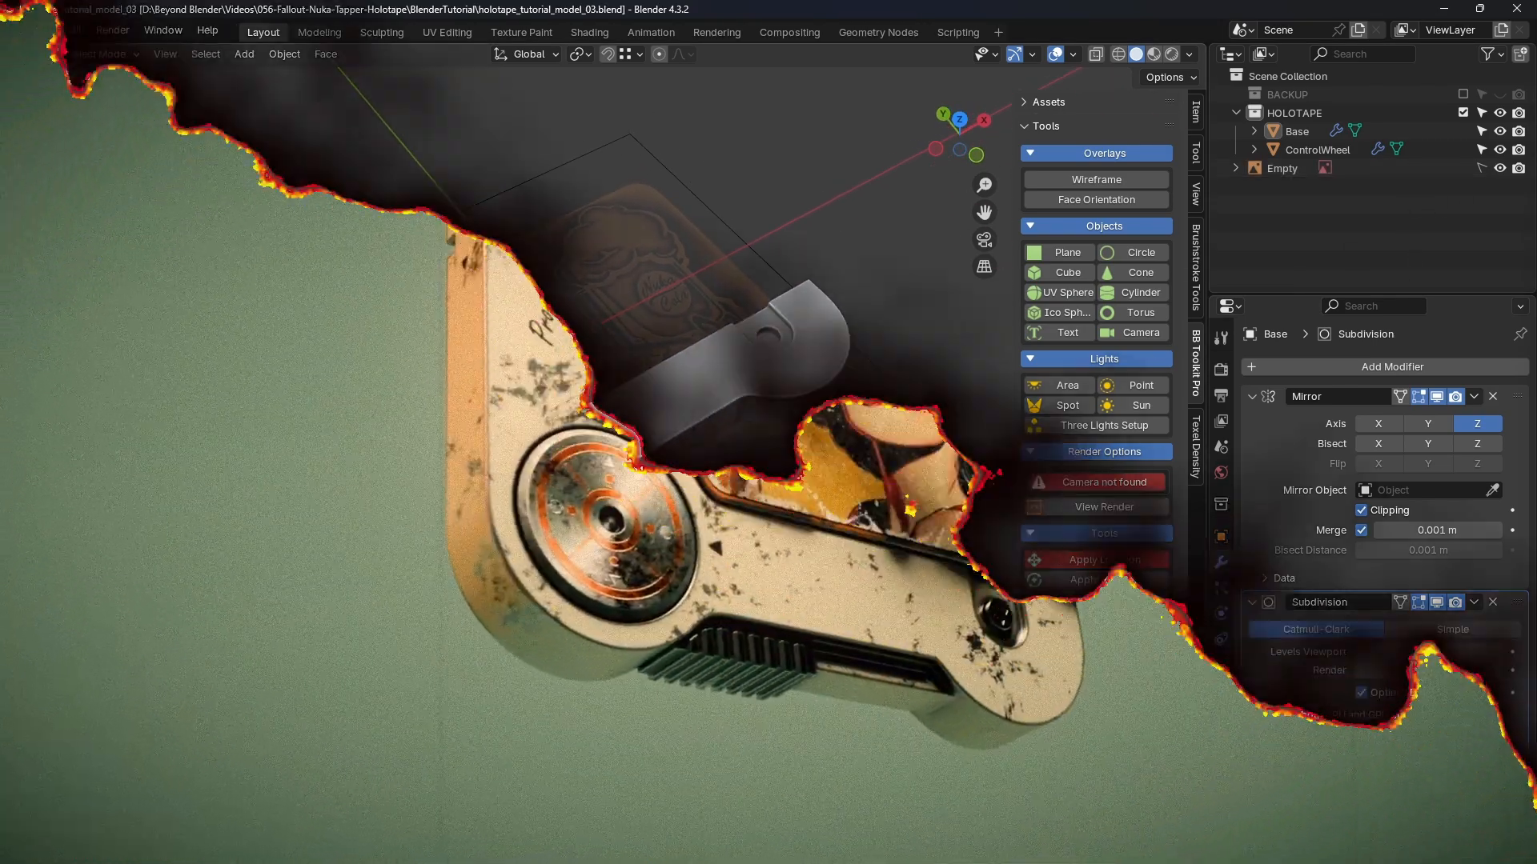